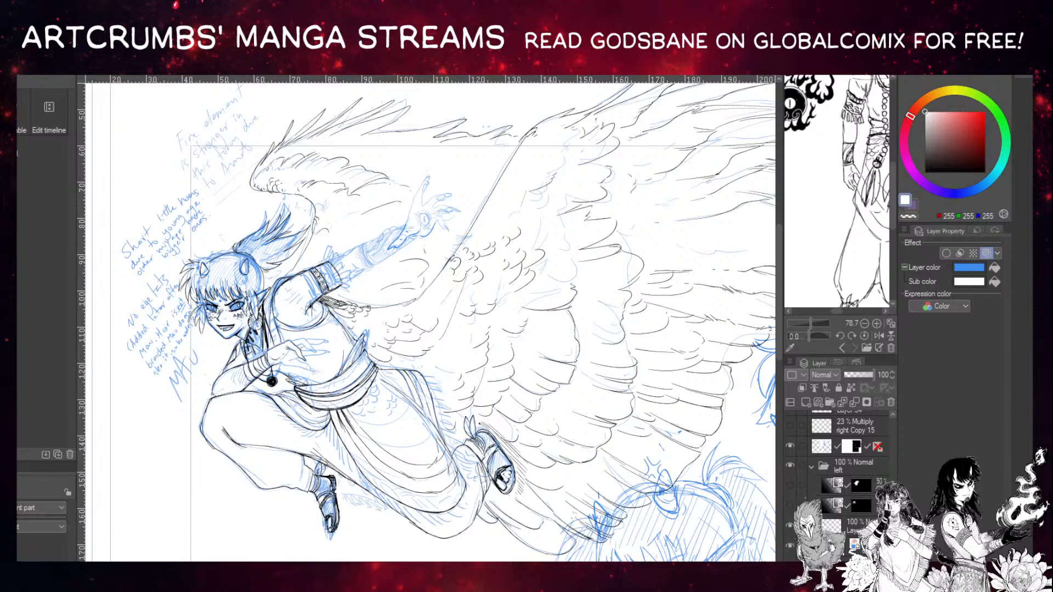
Lower the opacity of the blue handwritten notes and background sketch to 27%.
left_click_drag(847, 374, 851, 374)
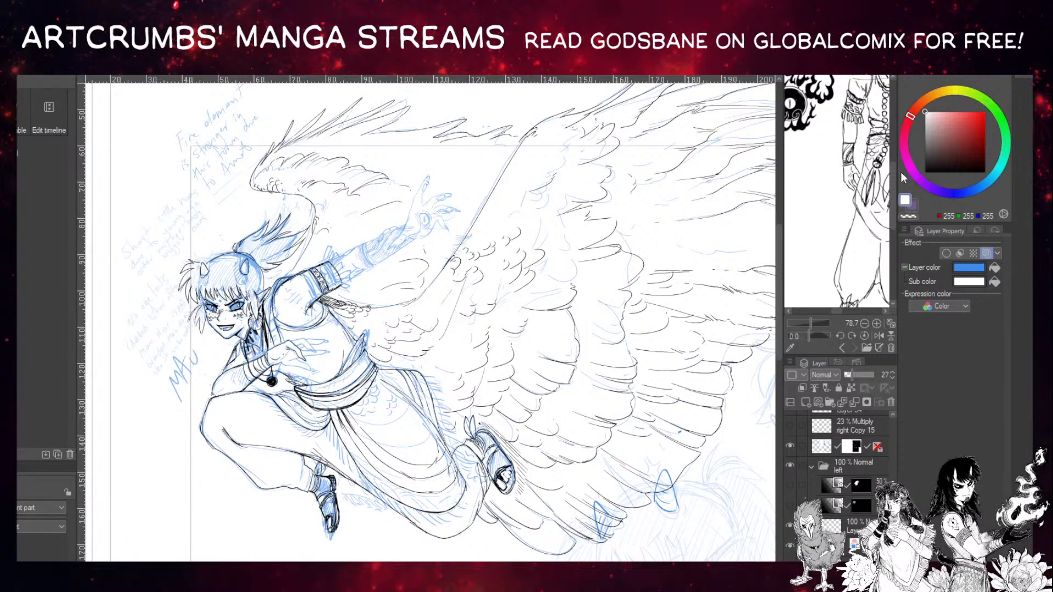
left_click_drag(897, 177, 925, 180)
mouse_move(597, 333)
left_mouse_down()
mouse_move(613, 318)
mouse_move(588, 337)
mouse_move(610, 356)
mouse_move(576, 338)
left_mouse_up()
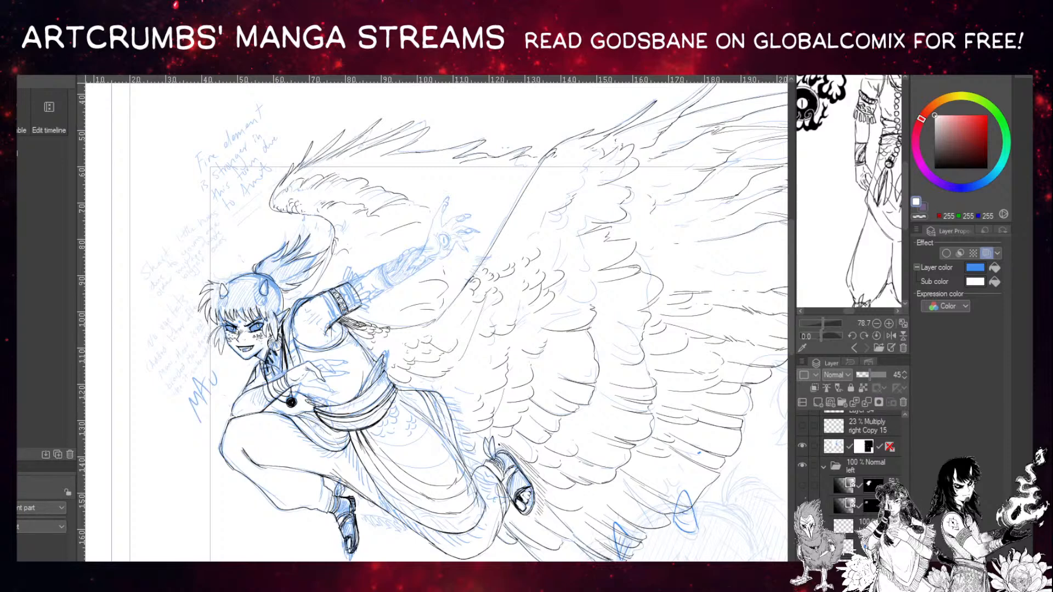
Reduce Layer 23 to 35% opacity and fade the blue figure sketch to 22%.
key("ctrl+z")
key("ctrl+y")
left_click(842, 484)
left_click(867, 377)
scroll(860, 477, "down", 5)
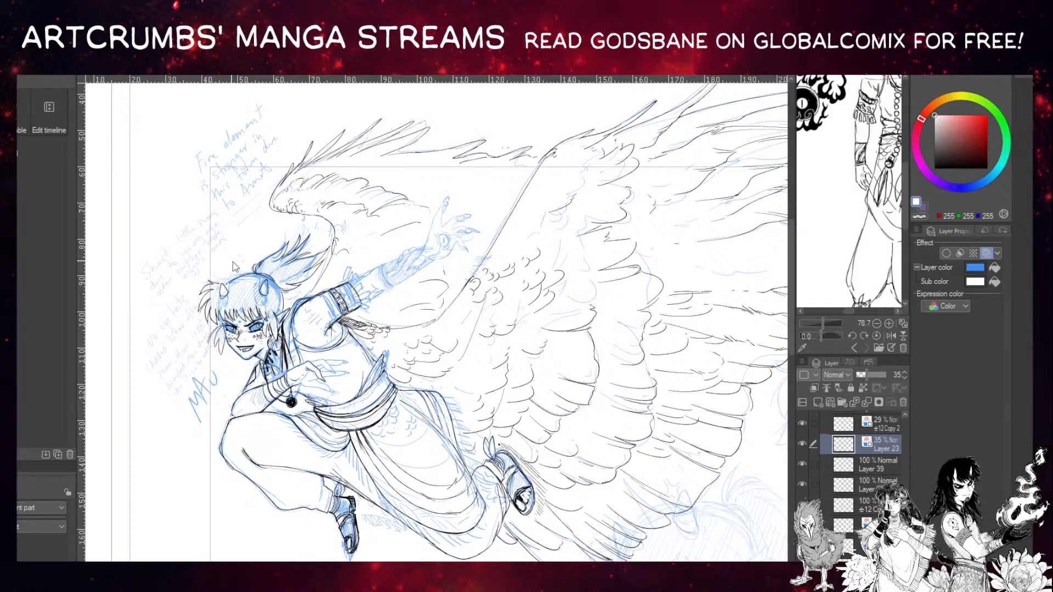
left_click(278, 290)
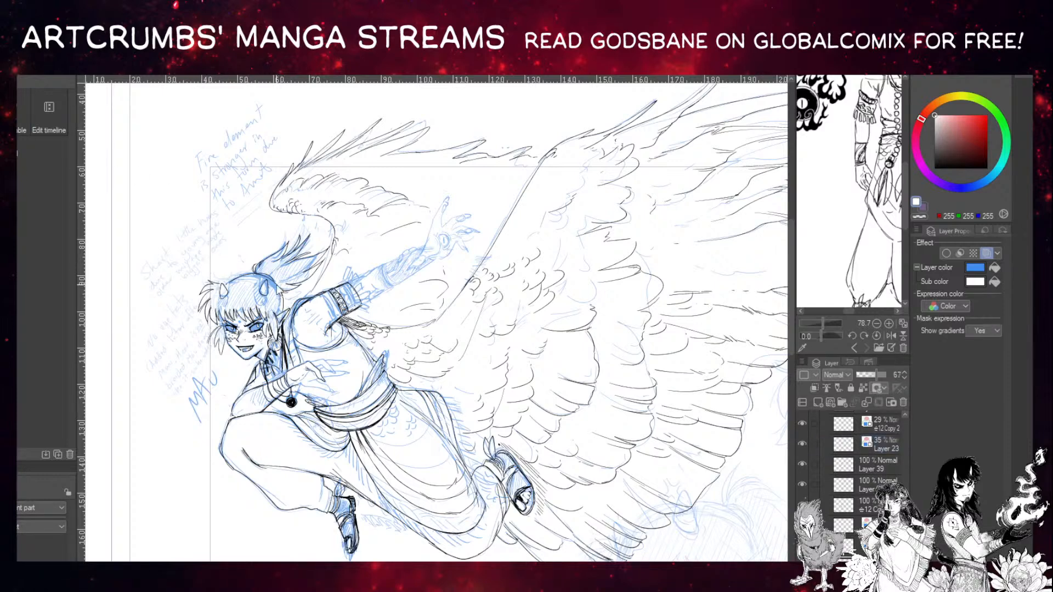
left_click(863, 377)
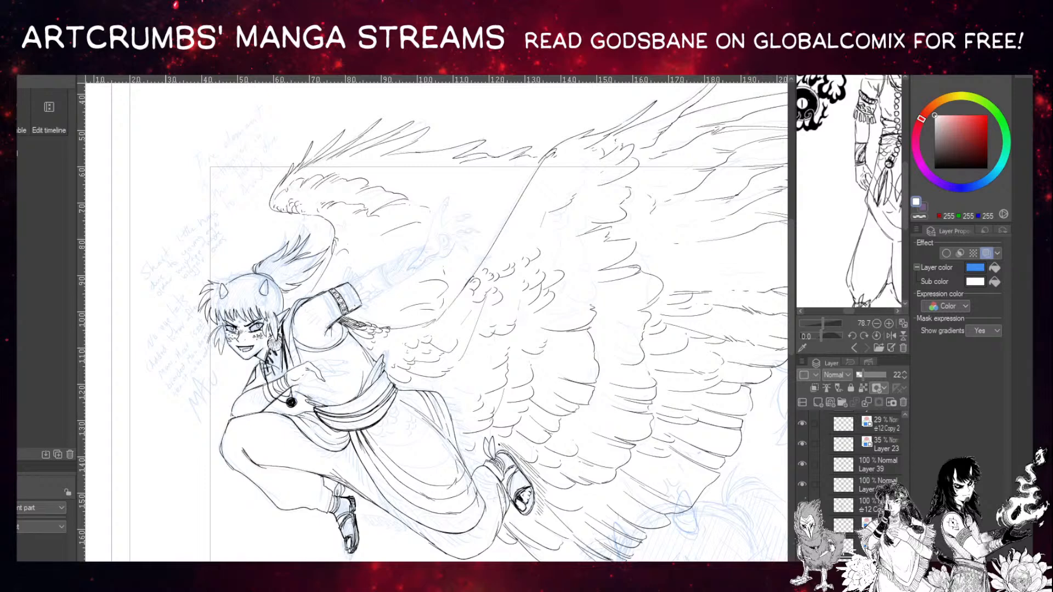
Examine the line art and faded sketch around the outstretched arm, wings, sash and chest hand.
scroll(425, 376, "up", 5)
left_click_drag(87, 343, 396, 422)
left_click_drag(336, 378, 132, 589)
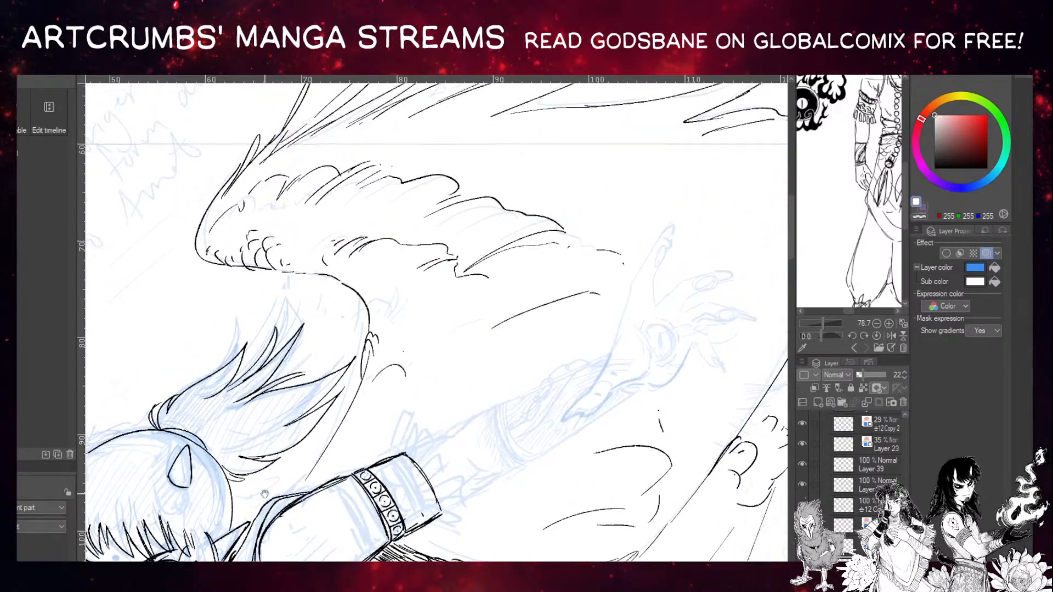
left_click_drag(314, 399, 234, 551)
mouse_move(342, 502)
left_mouse_down()
mouse_move(330, 438)
mouse_move(281, 411)
left_mouse_up()
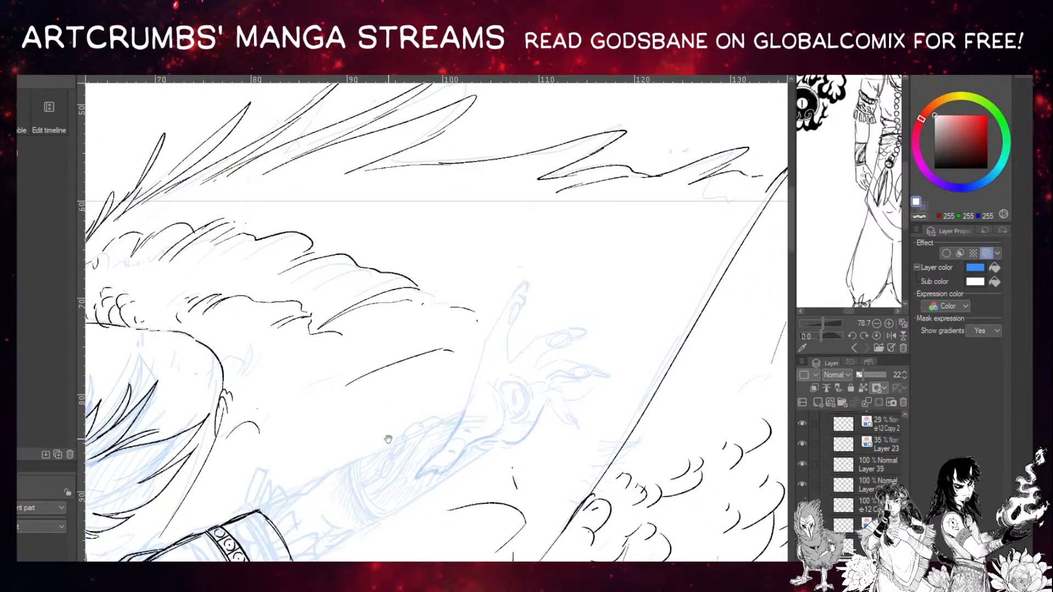
left_click_drag(388, 439, 324, 351)
left_click_drag(382, 399, 297, 371)
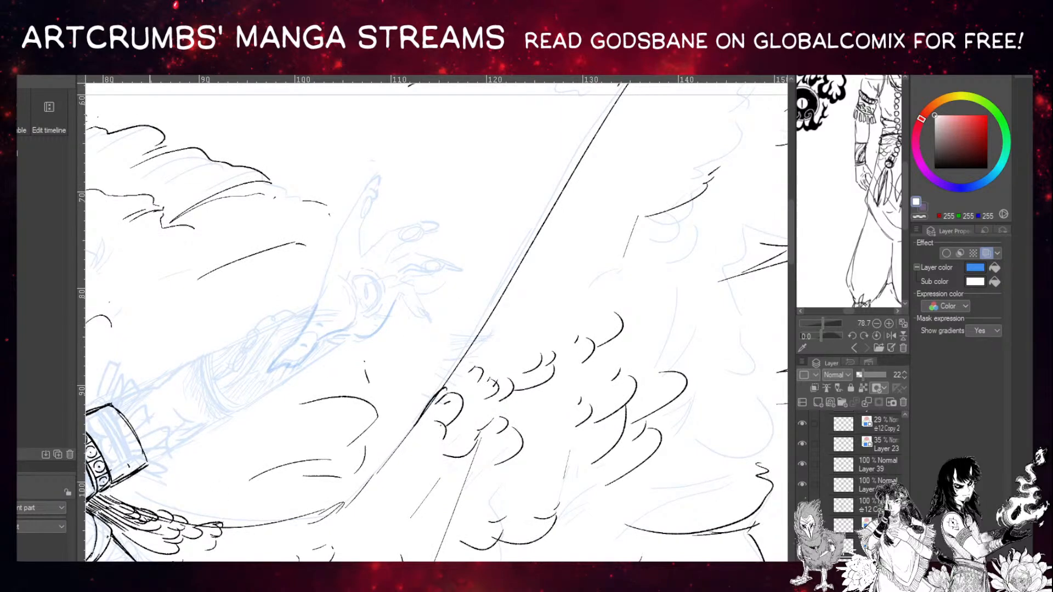
key("ctrl+minus")
key("ctrl+minus")
mouse_move(354, 403)
left_mouse_down()
mouse_move(334, 234)
mouse_move(358, 214)
left_mouse_up()
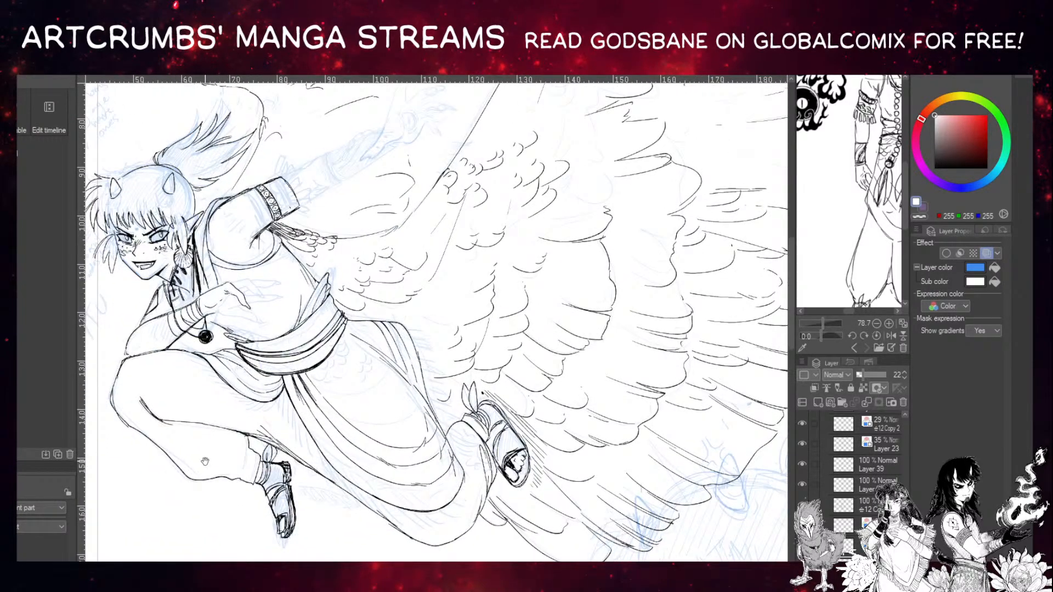
key("ctrl+plus")
left_click_drag(236, 477, 430, 521)
key("ctrl+plus")
left_click_drag(263, 409, 291, 443)
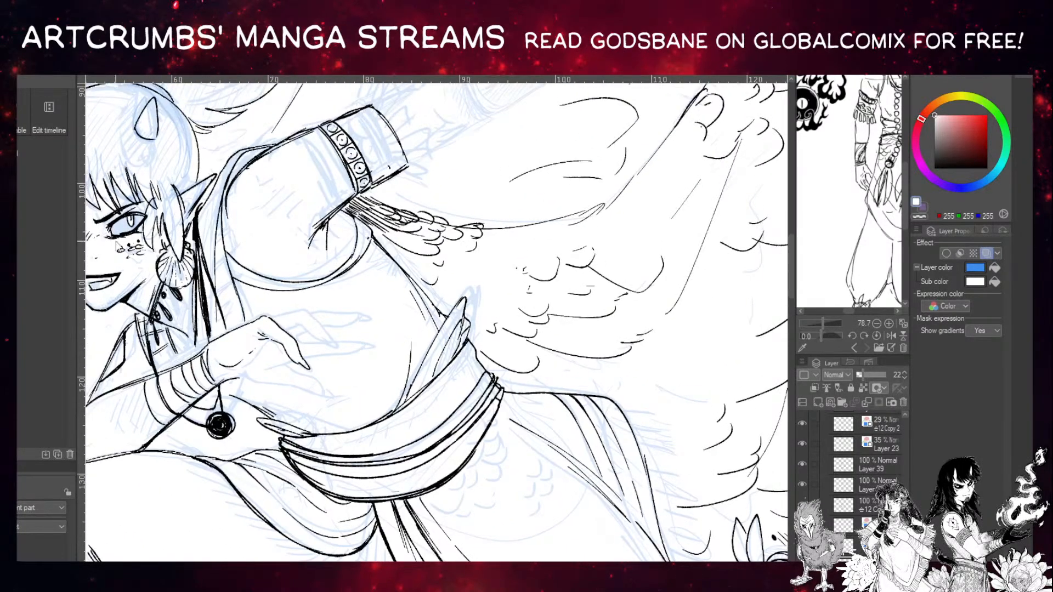
Set the drawing colour to black and add a new layer above the sketch layers.
left_click_drag(960, 136, 933, 169)
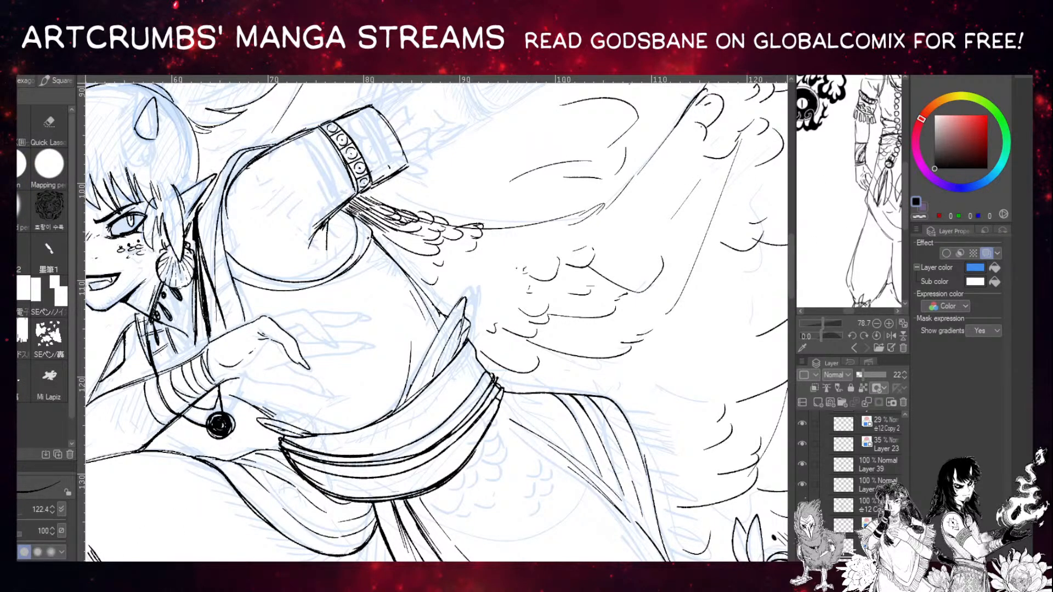
left_click(19, 512)
left_click_drag(351, 354, 373, 348)
key("ctrl+z")
key("o")
key("ctrl+shift+n")
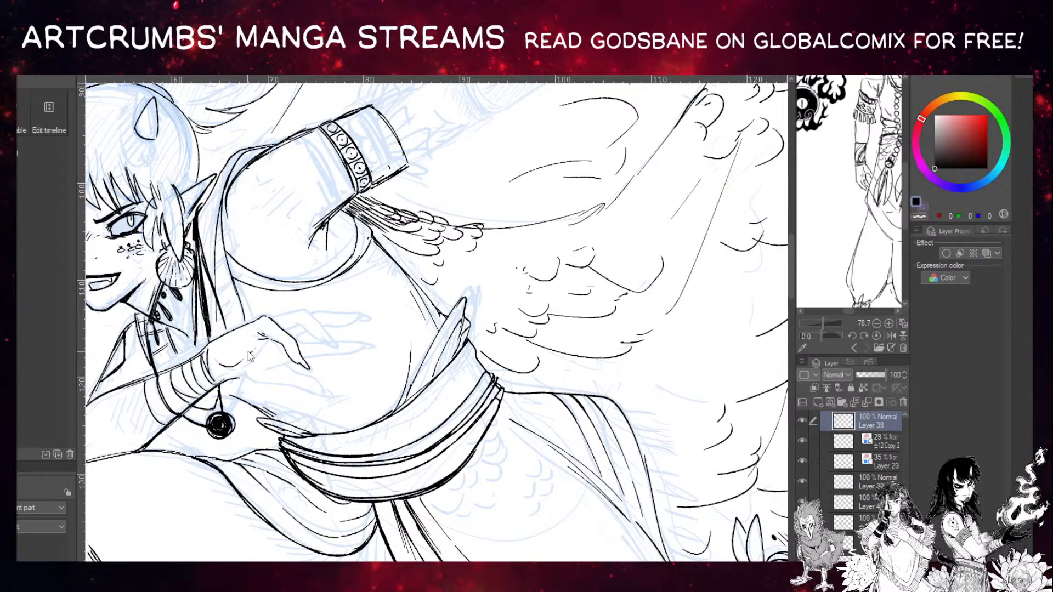
Start inking the fingers of the hand held in front of the chest with the pen.
key("p")
left_click_drag(268, 390, 260, 411)
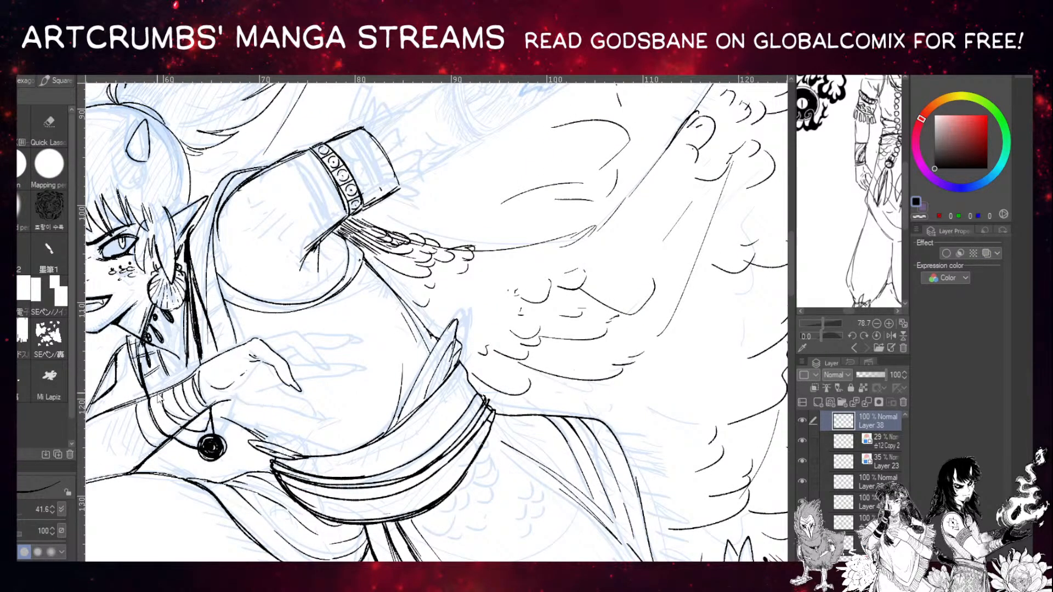
mouse_move(230, 401)
left_mouse_down()
mouse_move(328, 411)
mouse_move(294, 410)
mouse_move(325, 417)
mouse_move(273, 386)
left_mouse_up()
left_click_drag(380, 231, 336, 357)
left_click_drag(335, 357, 296, 283)
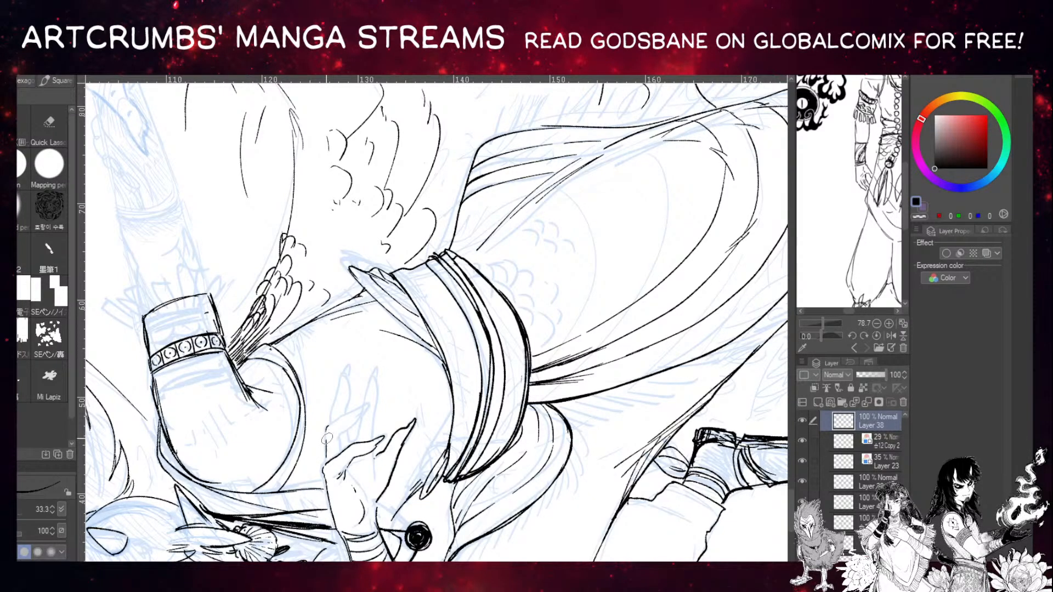
left_click_drag(327, 425, 328, 467)
key("e")
mouse_move(379, 430)
left_mouse_down()
mouse_move(378, 441)
mouse_move(363, 417)
mouse_move(357, 364)
mouse_move(248, 349)
left_mouse_up()
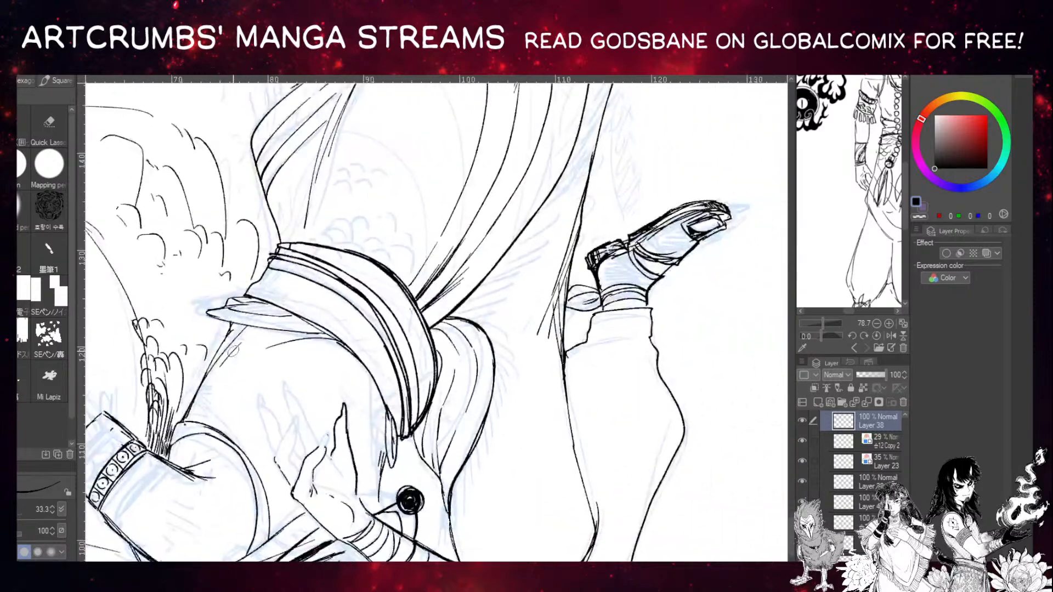
Ink the remaining fingers and the palm lines of the hand in front of the chest.
mouse_move(328, 437)
left_mouse_down()
mouse_move(311, 454)
mouse_move(322, 446)
left_mouse_up()
left_click_drag(347, 409, 341, 414)
mouse_move(276, 459)
left_mouse_down()
mouse_move(297, 408)
mouse_move(289, 437)
left_mouse_up()
left_click_drag(276, 457, 293, 470)
mouse_move(268, 436)
left_mouse_down()
mouse_move(259, 397)
mouse_move(299, 458)
mouse_move(285, 384)
left_mouse_up()
key("ctrl+z")
mouse_move(286, 398)
left_mouse_down()
mouse_move(284, 382)
mouse_move(307, 442)
mouse_move(298, 459)
left_mouse_up()
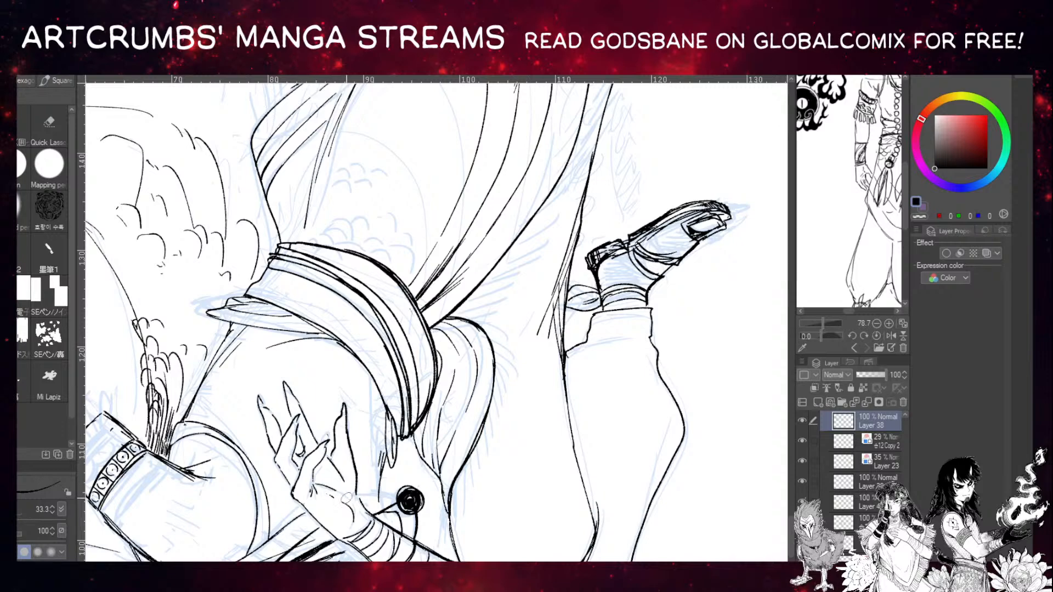
left_click_drag(329, 491, 339, 492)
mouse_move(366, 505)
left_mouse_down()
mouse_move(277, 325)
mouse_move(396, 366)
left_mouse_up()
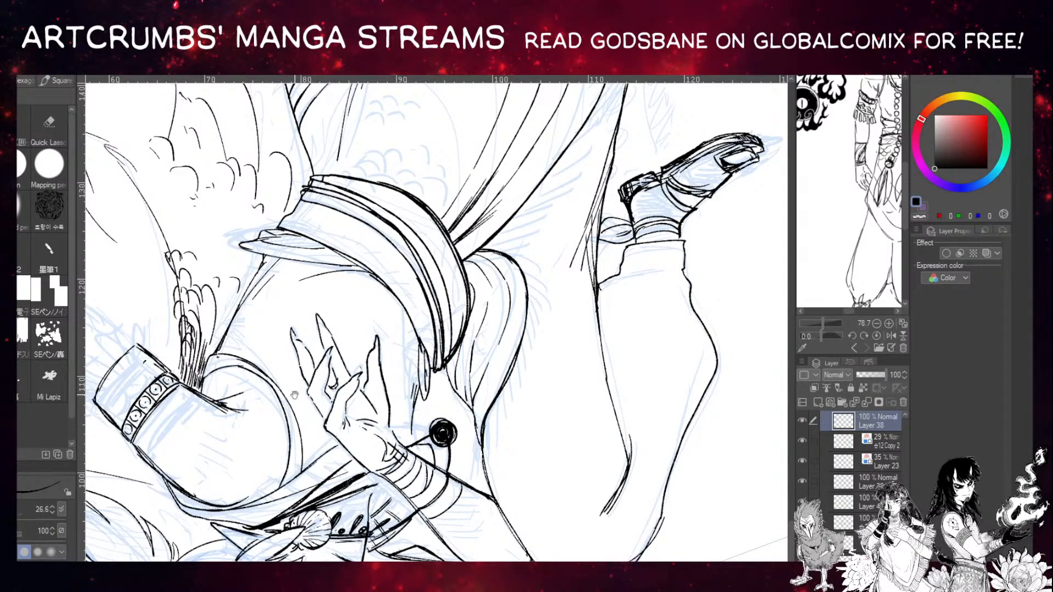
Ink the elbow creases and the start of the forearm's upper contour on the outstretched arm.
left_click_drag(278, 411, 362, 403)
mouse_move(331, 347)
left_mouse_down()
mouse_move(389, 323)
mouse_move(418, 357)
left_mouse_up()
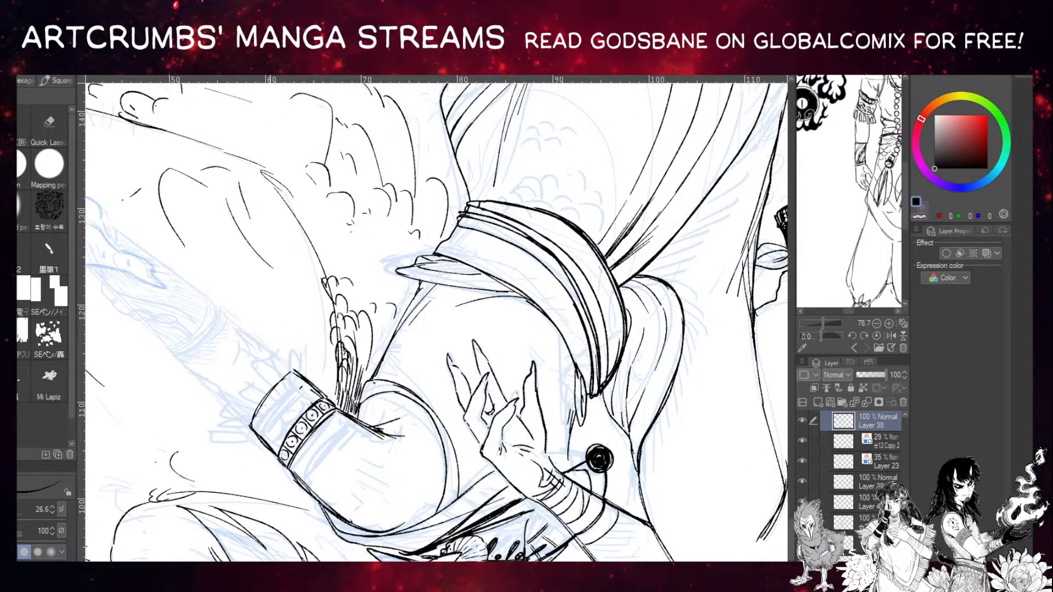
key("ctrl+at")
left_click_drag(352, 411, 246, 499)
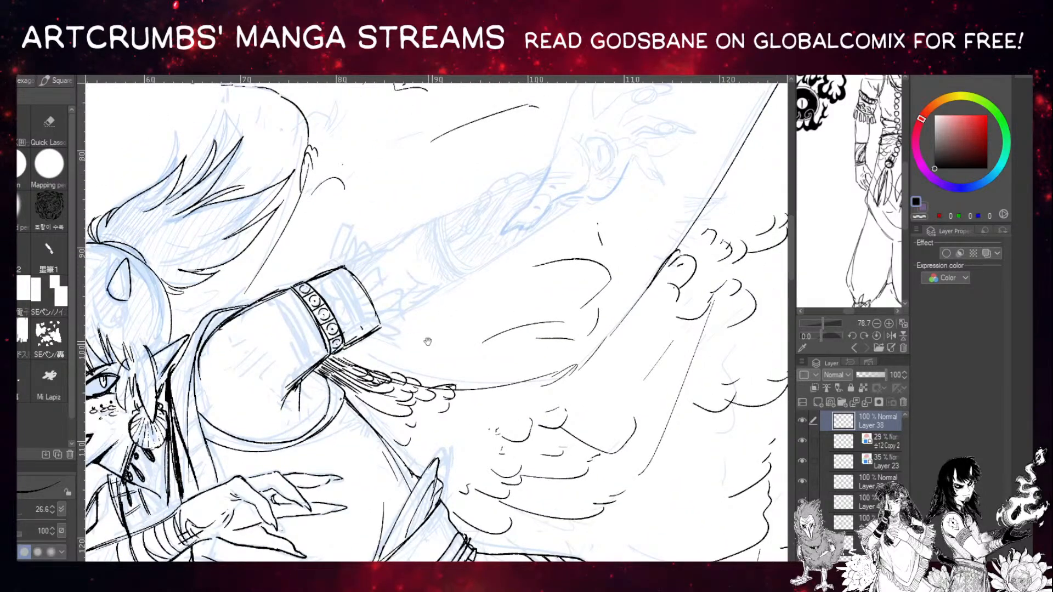
left_click_drag(450, 309, 400, 348)
left_click_drag(331, 342, 291, 385)
mouse_move(219, 367)
left_mouse_down()
mouse_move(260, 187)
mouse_move(321, 133)
mouse_move(243, 213)
left_mouse_up()
left_click_drag(374, 266, 366, 294)
mouse_move(349, 245)
left_mouse_down()
mouse_move(382, 252)
mouse_move(379, 300)
mouse_move(364, 288)
mouse_move(391, 260)
mouse_move(417, 256)
left_mouse_up()
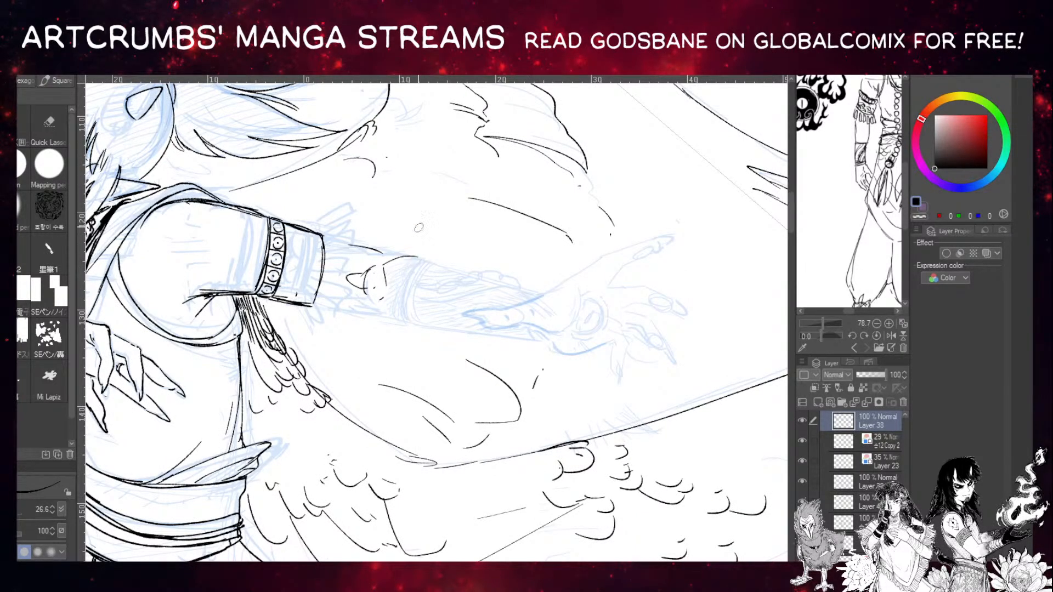
mouse_move(374, 316)
left_mouse_down()
mouse_move(441, 290)
mouse_move(359, 262)
left_mouse_up()
mouse_move(356, 317)
left_mouse_down()
mouse_move(429, 293)
mouse_move(429, 282)
mouse_move(392, 289)
mouse_move(373, 313)
mouse_move(405, 311)
left_mouse_up()
key("ctrl+z")
key("ctrl+z")
mouse_move(306, 315)
left_mouse_down()
mouse_move(388, 315)
mouse_move(410, 300)
mouse_move(438, 315)
mouse_move(424, 323)
mouse_move(491, 341)
left_mouse_up()
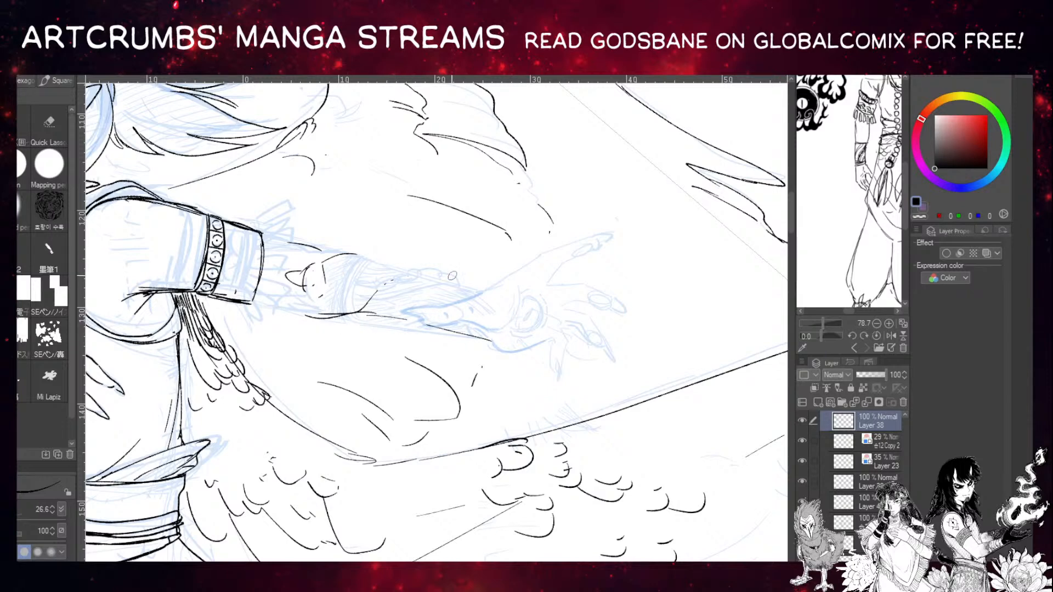
key("ctrl+z")
key("ctrl+z")
key("ctrl+z")
key("ctrl+z")
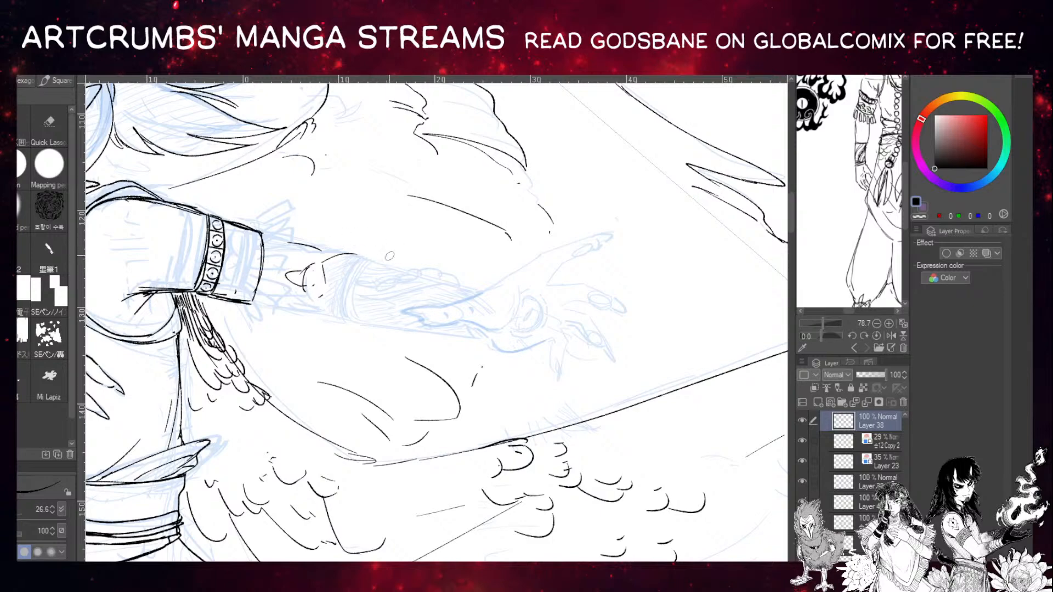
Ink both side contours of the outstretched forearm and the crease at the wrist.
left_click_drag(306, 316, 341, 318)
mouse_move(335, 175)
left_mouse_down()
mouse_move(259, 305)
mouse_move(289, 423)
mouse_move(205, 417)
left_mouse_up()
left_click_drag(303, 496, 298, 356)
left_click_drag(243, 525, 252, 387)
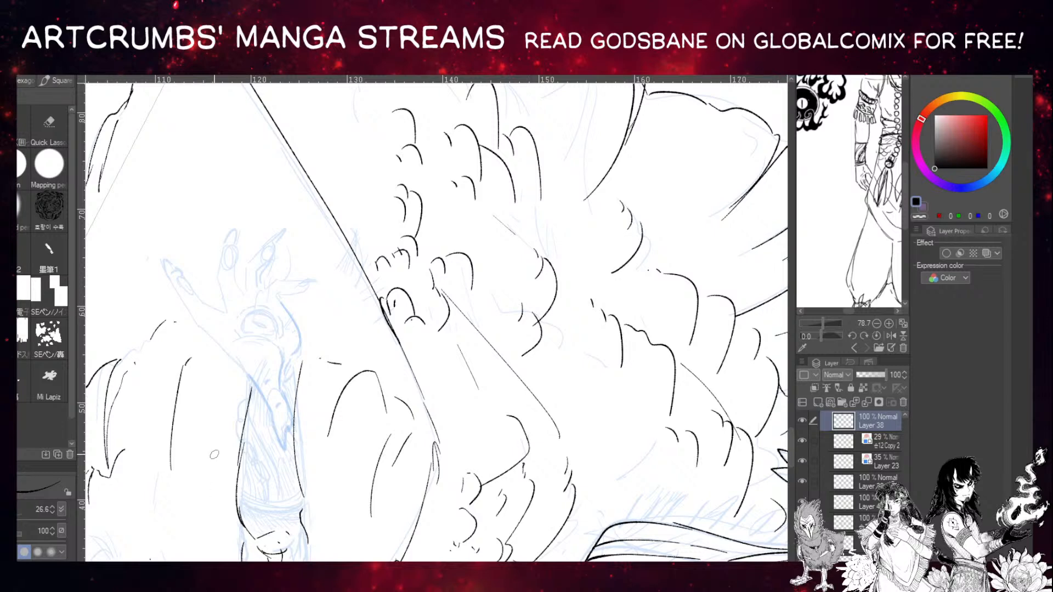
mouse_move(244, 400)
left_mouse_down()
mouse_move(247, 370)
mouse_move(299, 369)
mouse_move(303, 352)
mouse_move(301, 365)
left_mouse_up()
left_click_drag(238, 516, 241, 547)
left_click_drag(307, 412, 295, 321)
left_click_drag(294, 502, 285, 430)
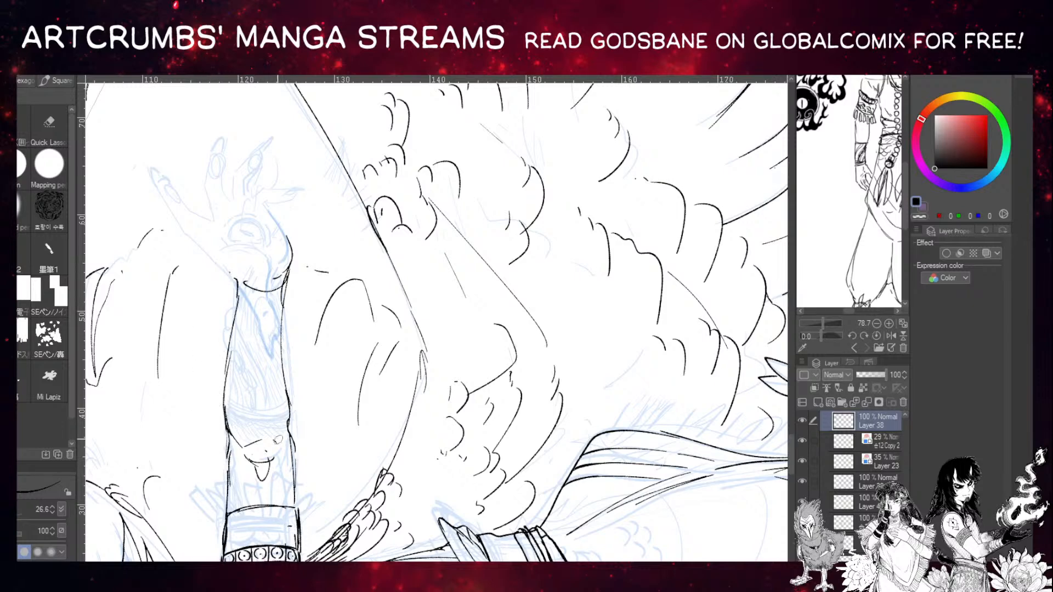
Redraw the forearm's wing-side contour as a cleaner line and erase part of the elbow crease marks.
mouse_move(284, 378)
left_mouse_down()
mouse_move(289, 427)
mouse_move(282, 352)
mouse_move(287, 417)
left_mouse_up()
key("e")
left_click_drag(283, 364, 289, 412)
left_click_drag(285, 287, 285, 395)
key("ctrl+z")
left_click_drag(281, 316, 286, 406)
key("e")
mouse_move(257, 458)
left_mouse_down()
mouse_move(262, 440)
mouse_move(264, 452)
left_mouse_up()
key("p")
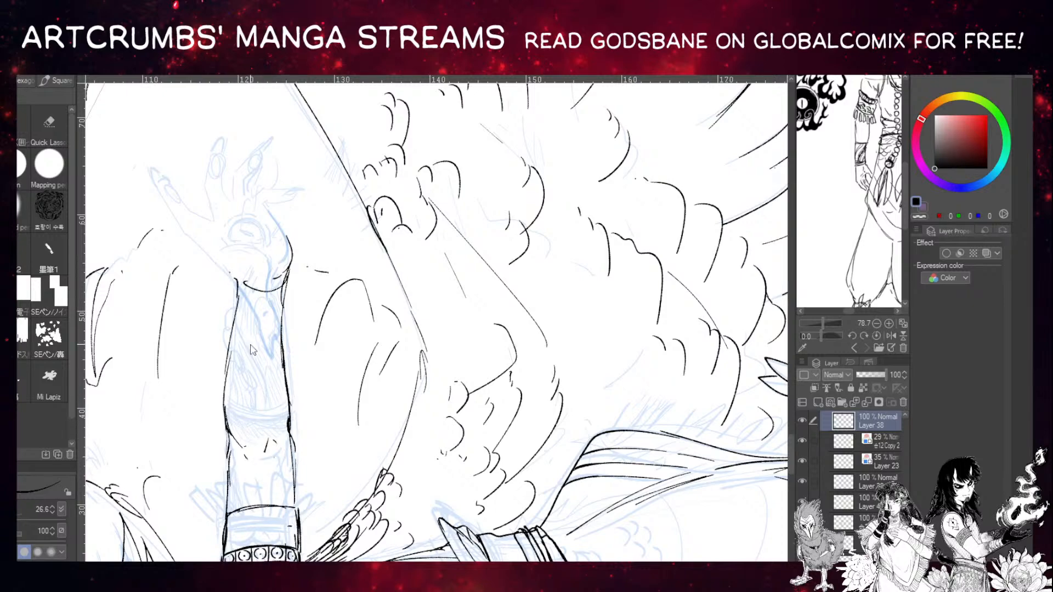
Ink the curved double band of the bracer across the forearm just past the elbow.
key("asciicircum")
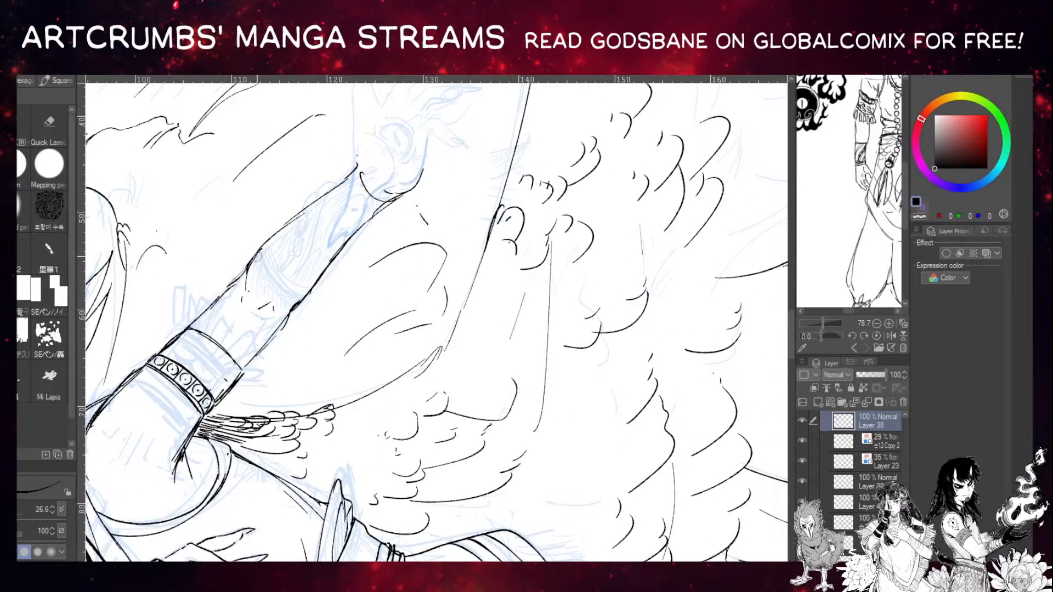
left_click_drag(262, 241, 302, 292)
left_click_drag(268, 245, 305, 289)
key("ctrl+z")
key("ctrl+z")
mouse_move(274, 233)
left_mouse_down()
mouse_move(267, 255)
mouse_move(305, 290)
mouse_move(318, 281)
mouse_move(255, 367)
left_mouse_up()
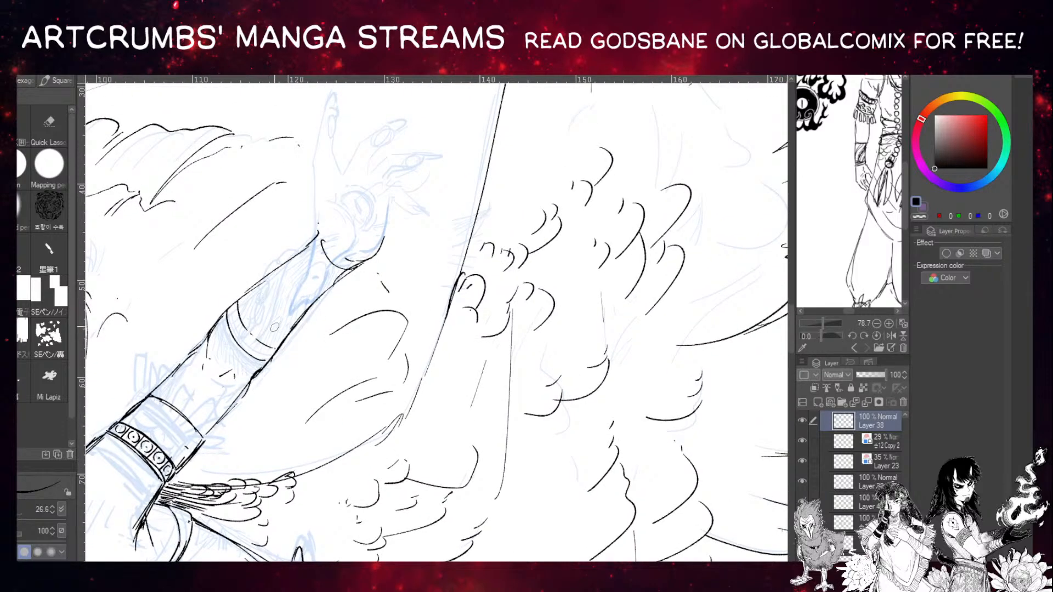
Ink the bracer's curved inner edge and the string of beads along the forearm.
left_click_drag(272, 316, 273, 296)
left_click_drag(277, 262, 267, 277)
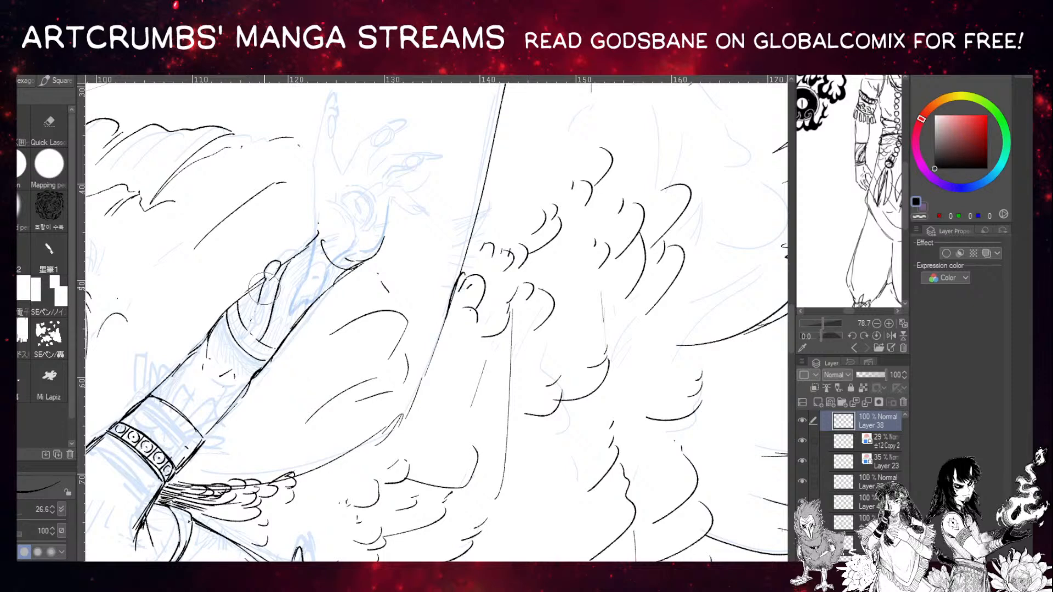
mouse_move(267, 270)
left_mouse_down()
mouse_move(274, 264)
mouse_move(249, 329)
mouse_move(272, 354)
mouse_move(244, 323)
mouse_move(269, 348)
left_mouse_up()
Redraw the lower edge of the armband on the upper arm, closing its sides.
mouse_move(235, 306)
left_mouse_down()
mouse_move(248, 340)
mouse_move(268, 353)
mouse_move(208, 435)
mouse_move(456, 104)
mouse_move(484, 108)
left_mouse_up()
left_click_drag(357, 292, 206, 472)
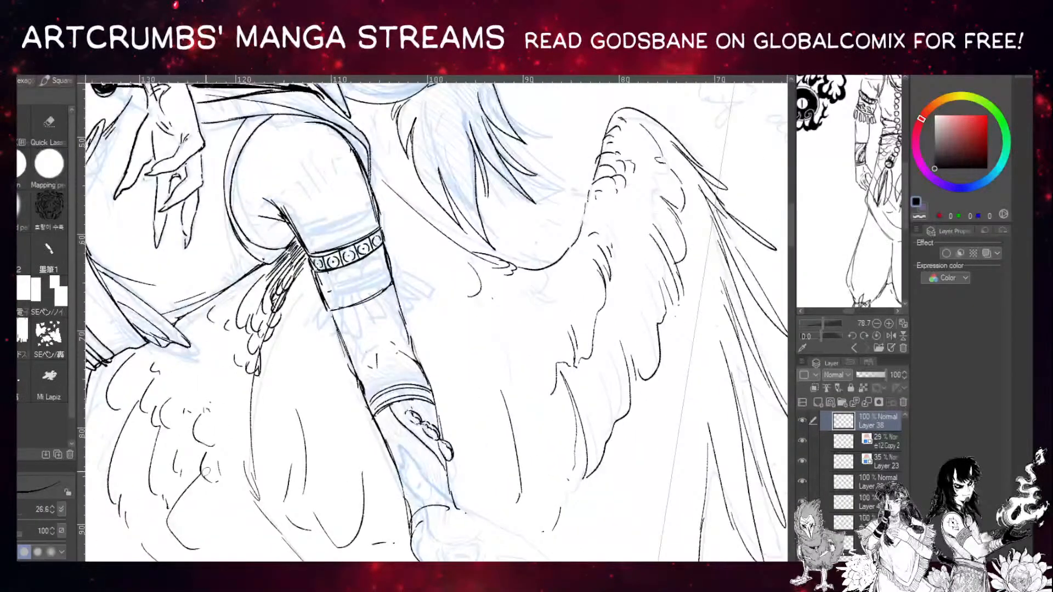
mouse_move(394, 282)
left_mouse_down()
mouse_move(328, 301)
mouse_move(335, 323)
left_mouse_up()
key("ctrl+z")
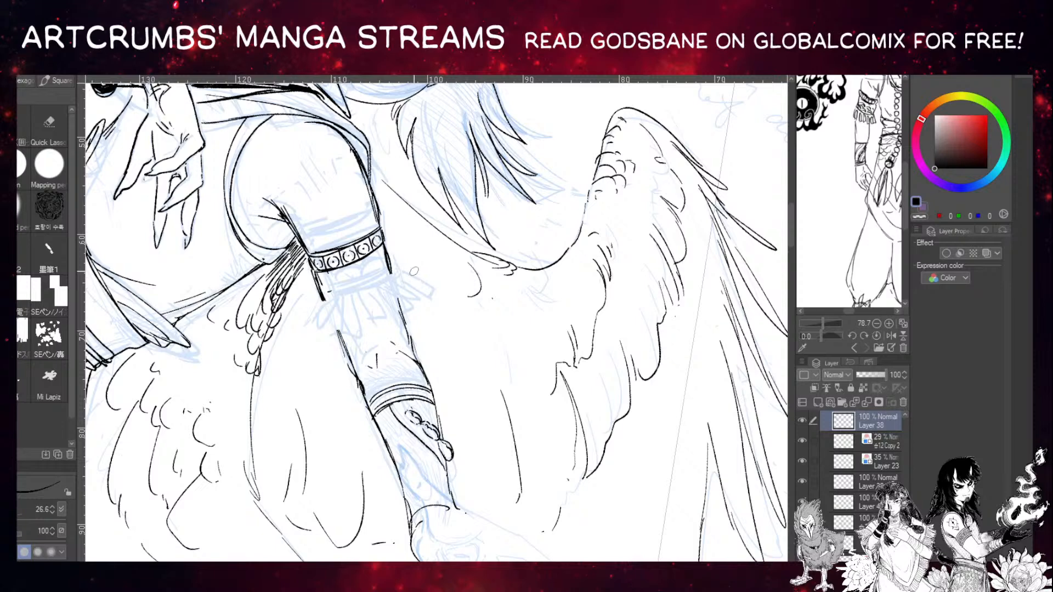
left_click_drag(402, 299, 400, 295)
mouse_move(342, 325)
left_mouse_down()
mouse_move(330, 322)
mouse_move(327, 337)
left_mouse_up()
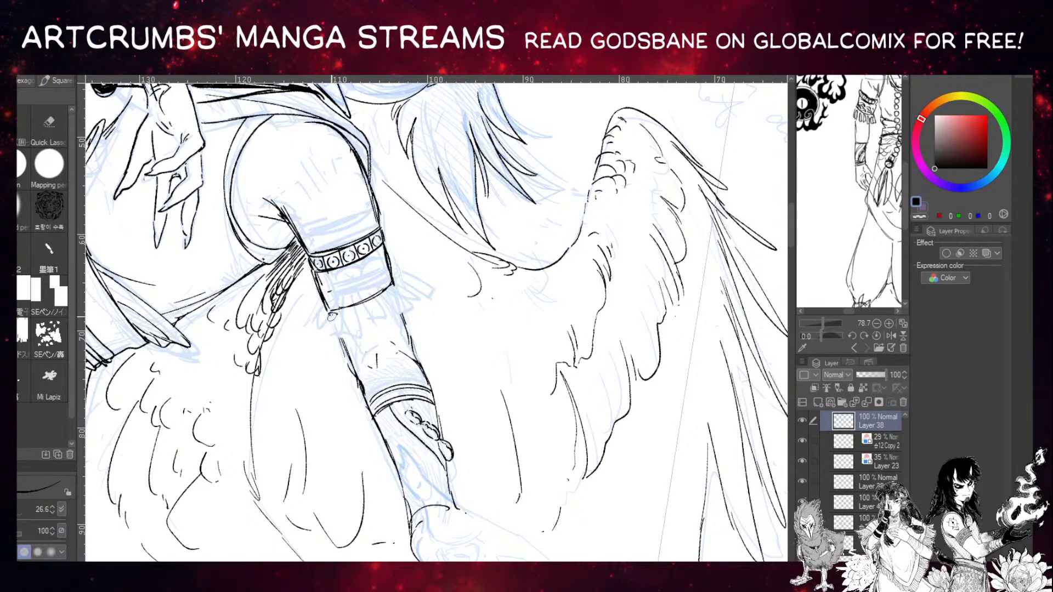
Ink a small bead with a tassel at the lower corner of the upper armband.
key("ctrl+z")
left_click_drag(332, 327, 330, 347)
left_click_drag(330, 305, 333, 315)
left_click_drag(403, 421, 215, 416)
left_click_drag(278, 309, 335, 329)
mouse_move(281, 298)
left_mouse_down()
mouse_move(343, 323)
mouse_move(292, 307)
mouse_move(328, 329)
mouse_move(317, 308)
mouse_move(295, 311)
mouse_move(335, 327)
left_mouse_up()
key("ctrl+z")
key("ctrl+z")
Rework the arm contours between the upper armband and the forearm bracer.
key("e")
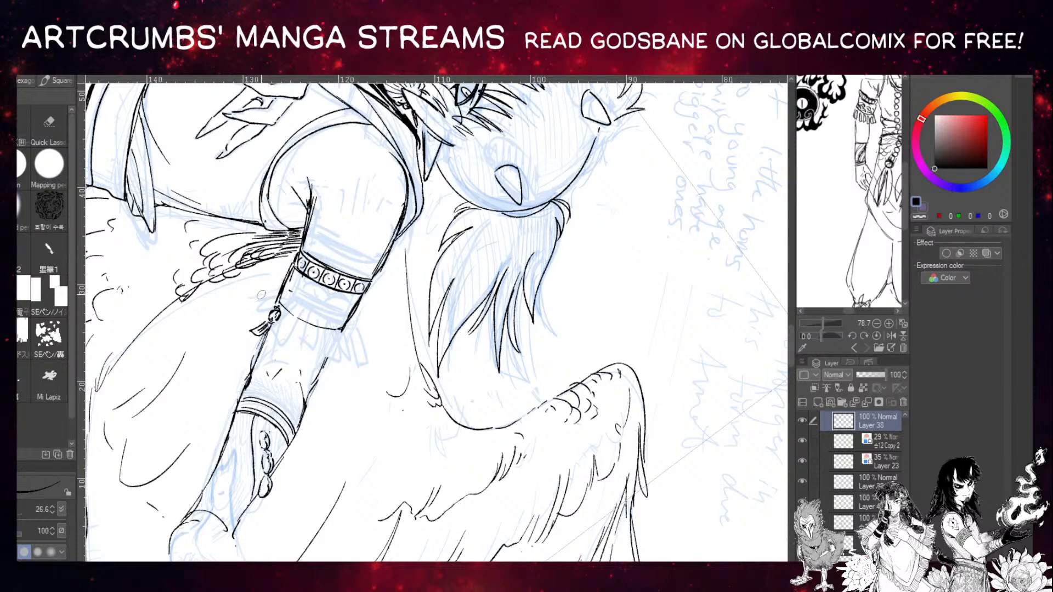
left_click_drag(262, 335, 248, 378)
mouse_move(329, 352)
left_mouse_down()
mouse_move(308, 397)
mouse_move(339, 333)
left_mouse_up()
mouse_move(320, 383)
left_mouse_down()
mouse_move(345, 348)
mouse_move(326, 355)
mouse_move(292, 440)
left_mouse_up()
key("ctrl+z")
key("ctrl+z")
key("ctrl+z")
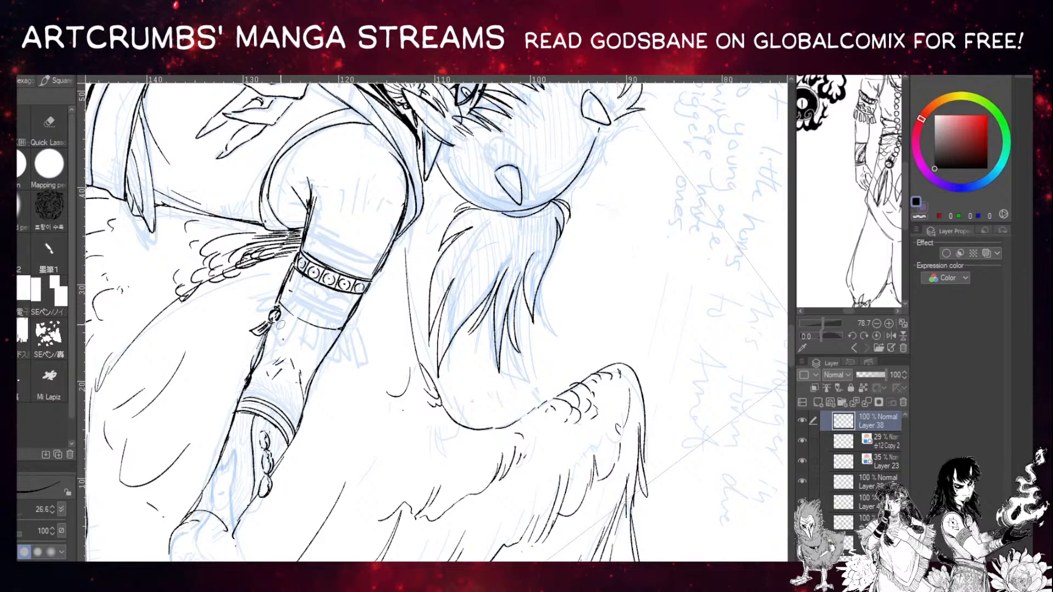
Ink an inner band line and a row of small hanging beads along the upper armband's lower edge.
mouse_move(292, 320)
left_mouse_down()
mouse_move(289, 329)
mouse_move(344, 345)
left_mouse_up()
left_click_drag(339, 284, 342, 291)
left_click_drag(327, 328, 330, 335)
mouse_move(329, 291)
left_mouse_down()
mouse_move(331, 349)
mouse_move(316, 328)
mouse_move(329, 305)
mouse_move(308, 342)
mouse_move(338, 354)
left_mouse_up()
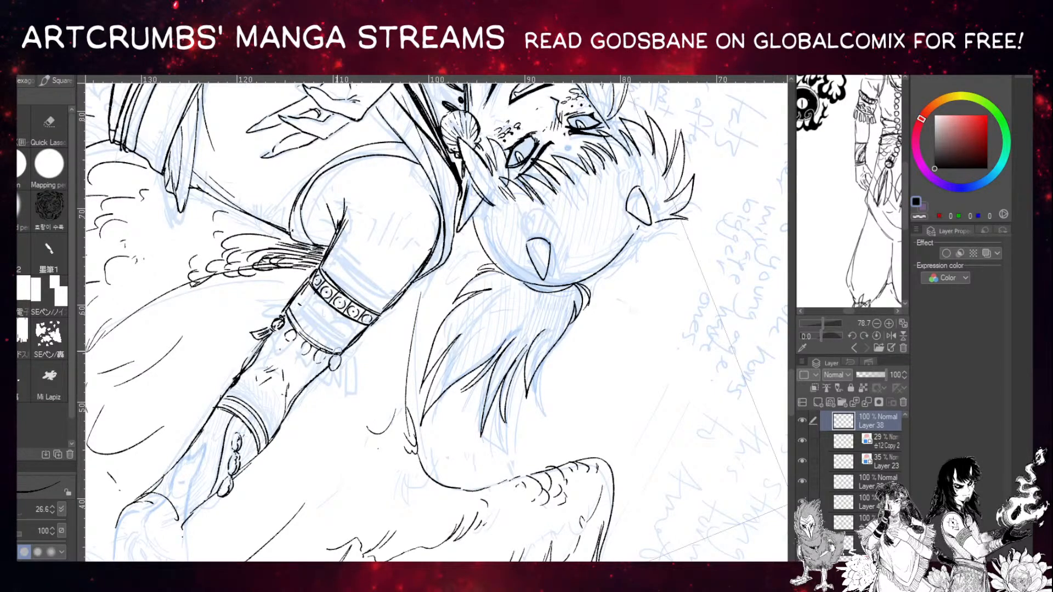
left_click_drag(324, 326, 275, 357)
left_click_drag(231, 319, 263, 294)
key("ctrl+at")
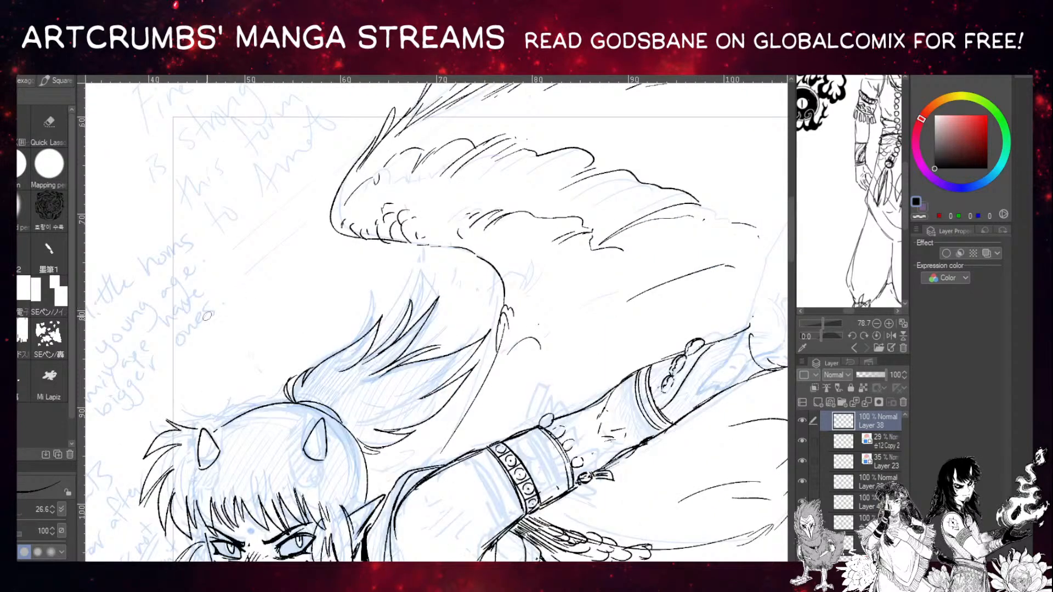
Examine the Aros Tou character sheet, focusing on the armbands in the back and side views.
key("ctrl+minus")
key("ctrl+minus")
key("ctrl+minus")
left_click_drag(603, 307, 278, 349)
left_click_drag(592, 302, 278, 325)
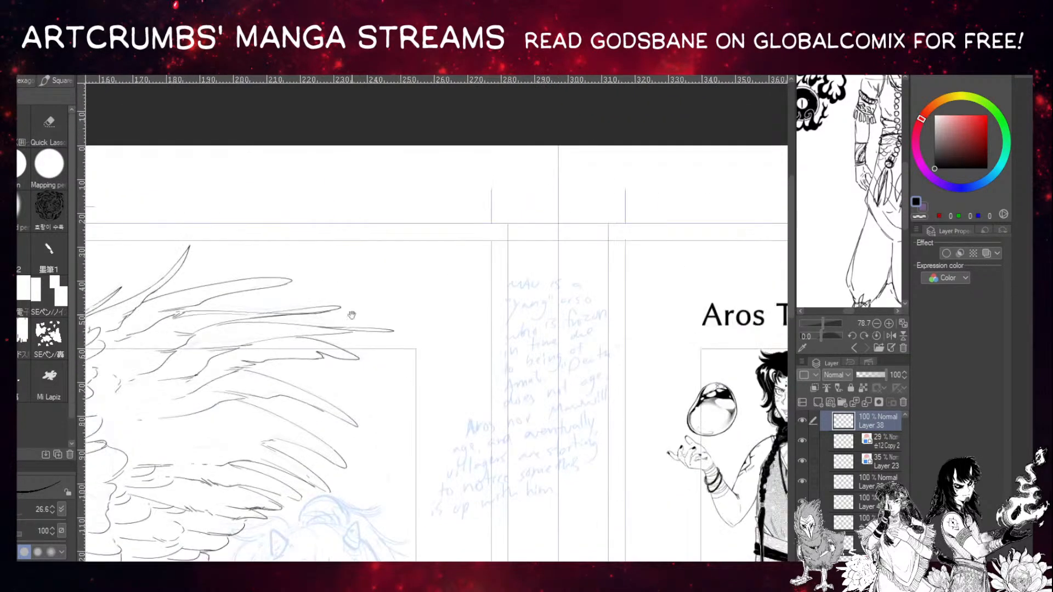
left_click_drag(562, 257, 257, 305)
left_click_drag(430, 450, 274, 353)
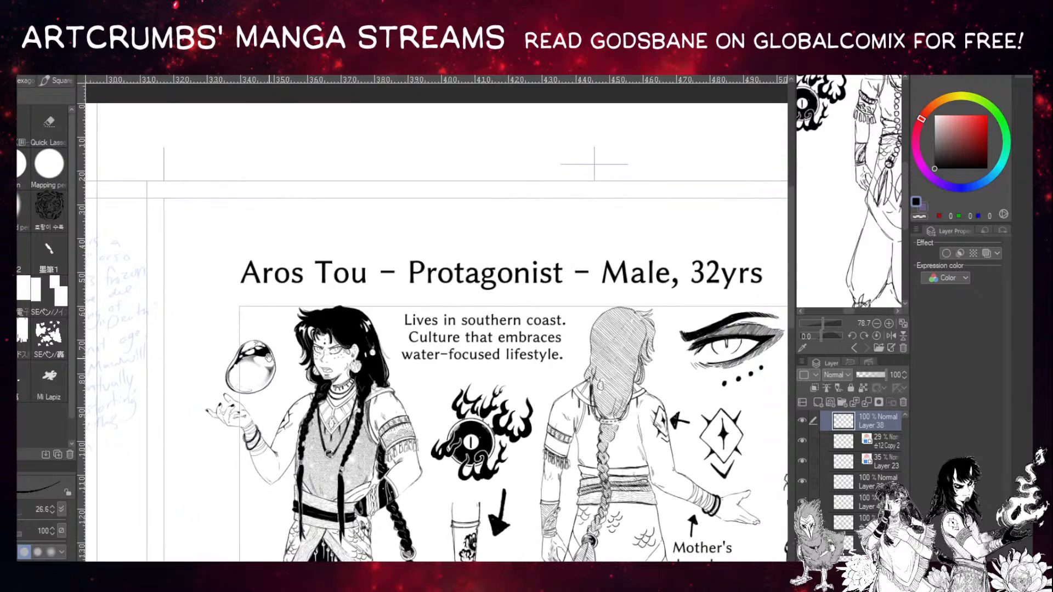
key("k")
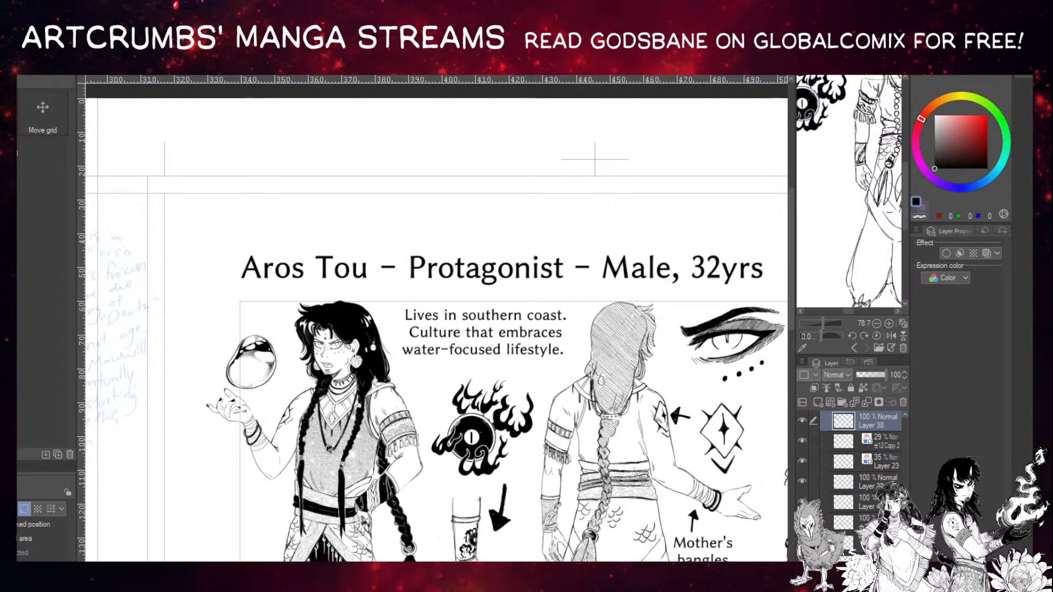
left_click_drag(506, 378, 399, 251)
left_click_drag(396, 423, 247, 273)
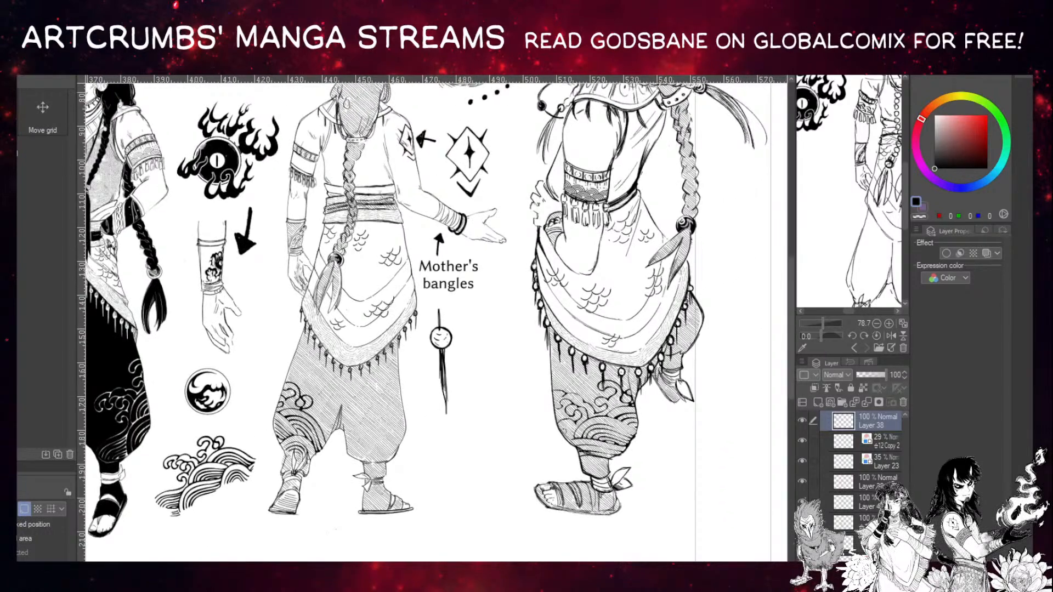
Identify the layer holding the wave pattern on the side-view character's armband by toggling Layer 29 Copy and Layer 29, and select Layer 29.
key("o")
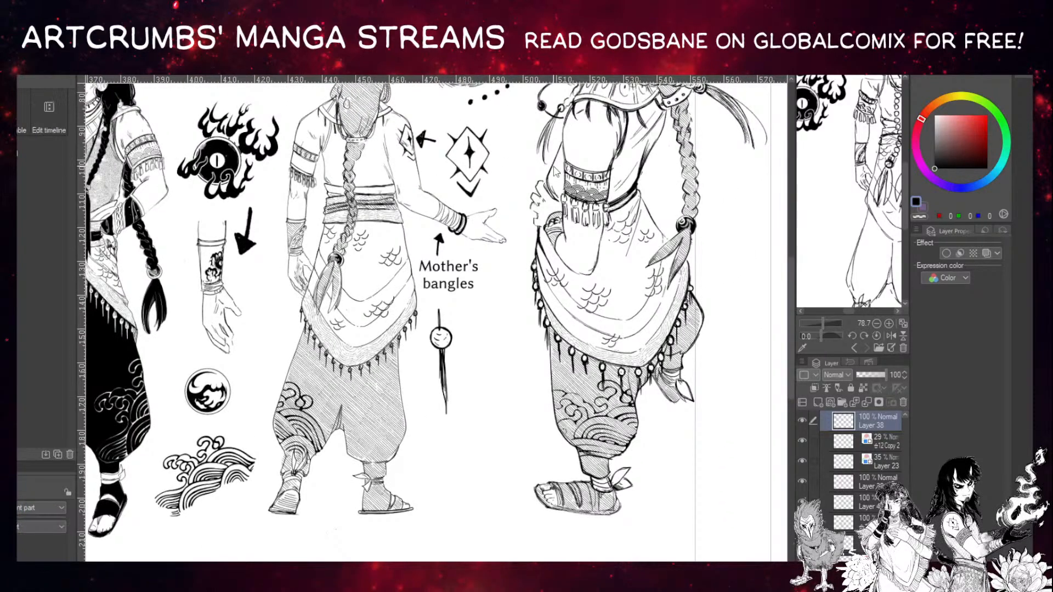
left_click(598, 198)
left_click(802, 421)
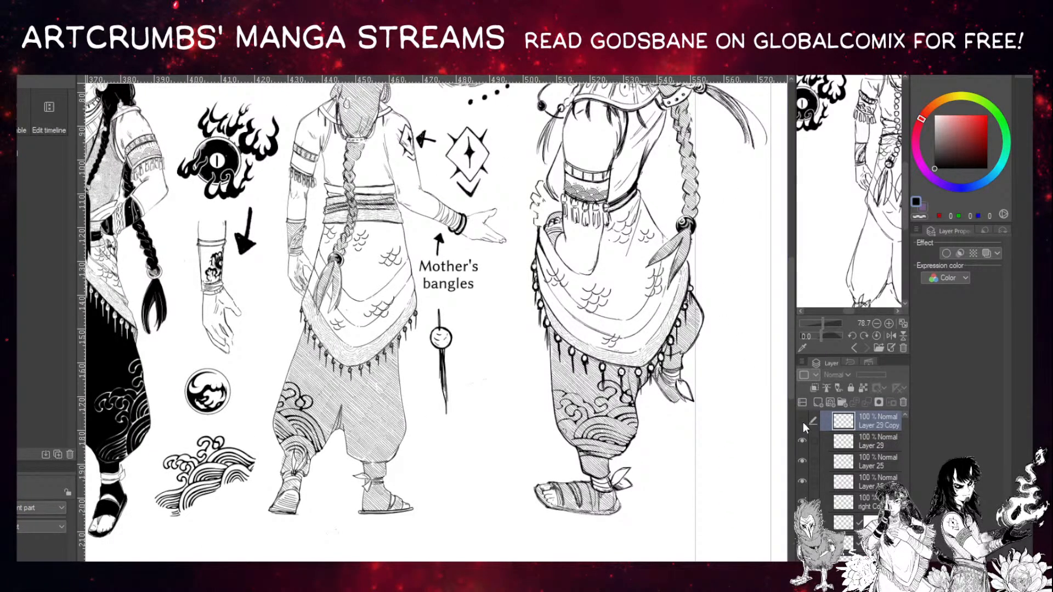
left_click(803, 422)
left_click(804, 442)
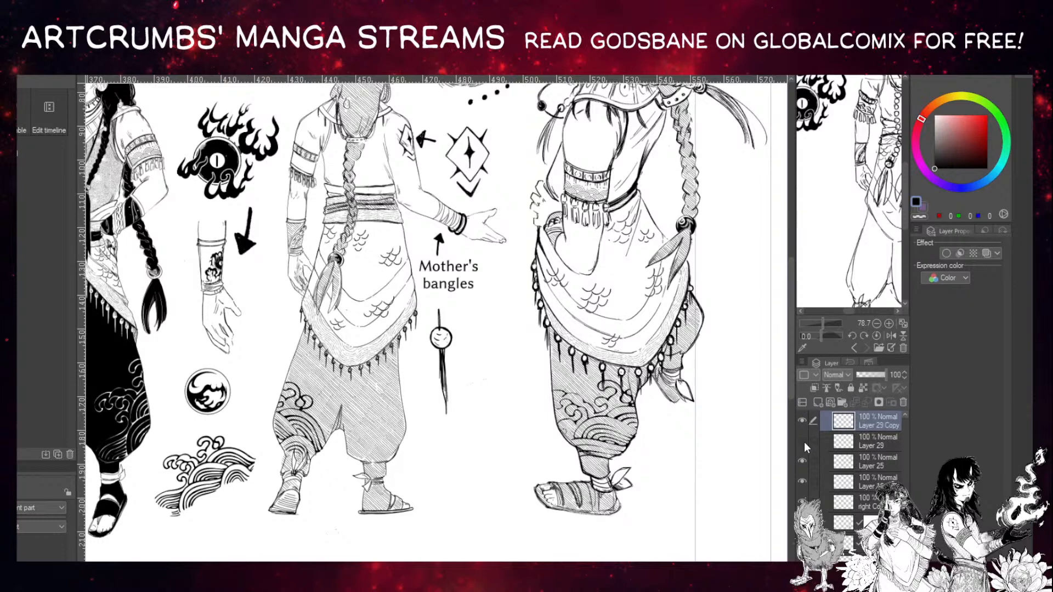
left_click(804, 441)
left_click(844, 444)
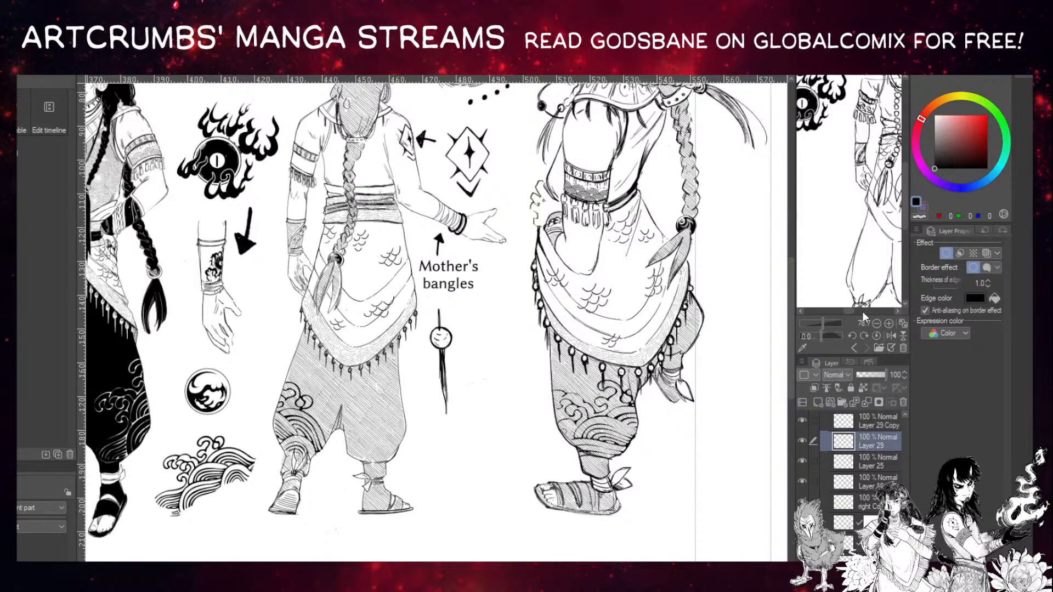
Paste a copy of the armband's wave pattern onto the winged character's drawing, near the upper arm.
left_click_drag(316, 358, 523, 399)
mouse_move(569, 333)
left_mouse_down()
mouse_move(331, 280)
mouse_move(665, 353)
left_mouse_up()
mouse_move(101, 306)
left_mouse_down()
mouse_move(391, 329)
mouse_move(778, 410)
left_mouse_up()
left_click_drag(364, 250, 617, 293)
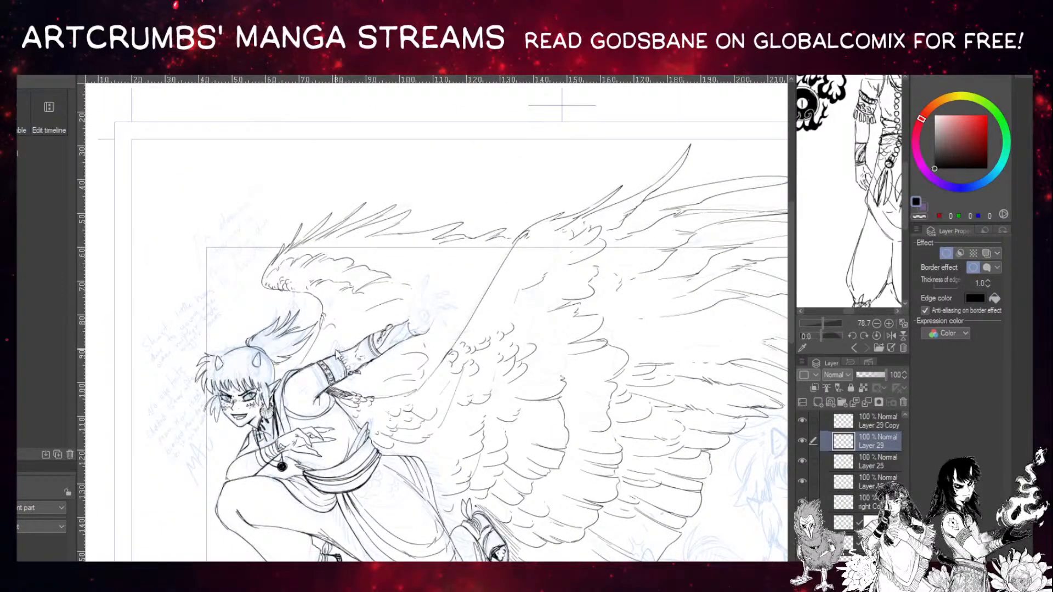
left_click(333, 378, "ctrl+shift")
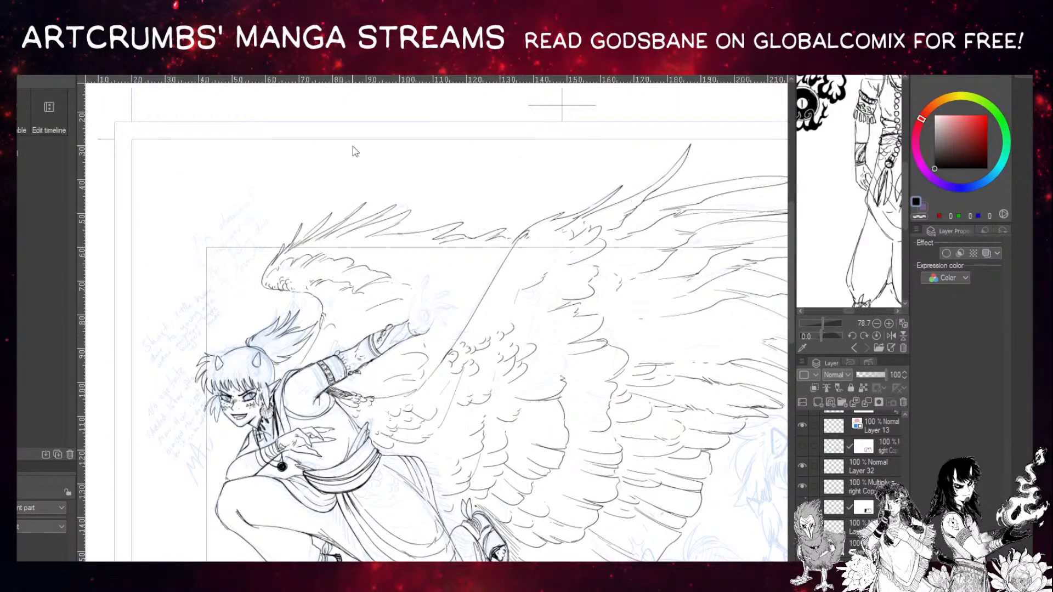
left_click(349, 347, "ctrl+shift")
key("k")
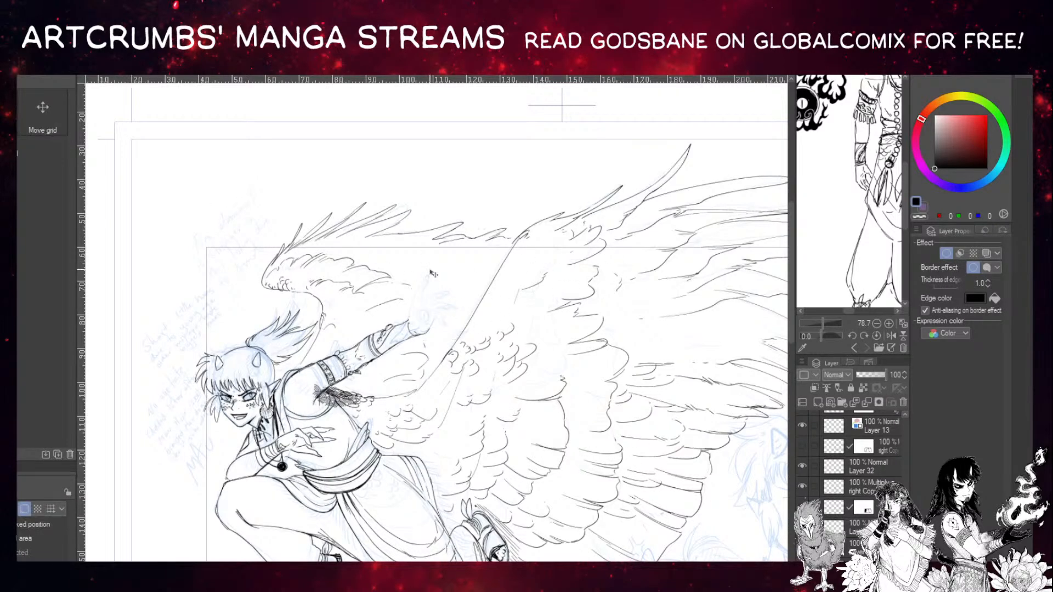
Transform the pasted wave pattern, scaling, rotating and moving it to fit inside the winged character's upper armband.
key("ctrl+t")
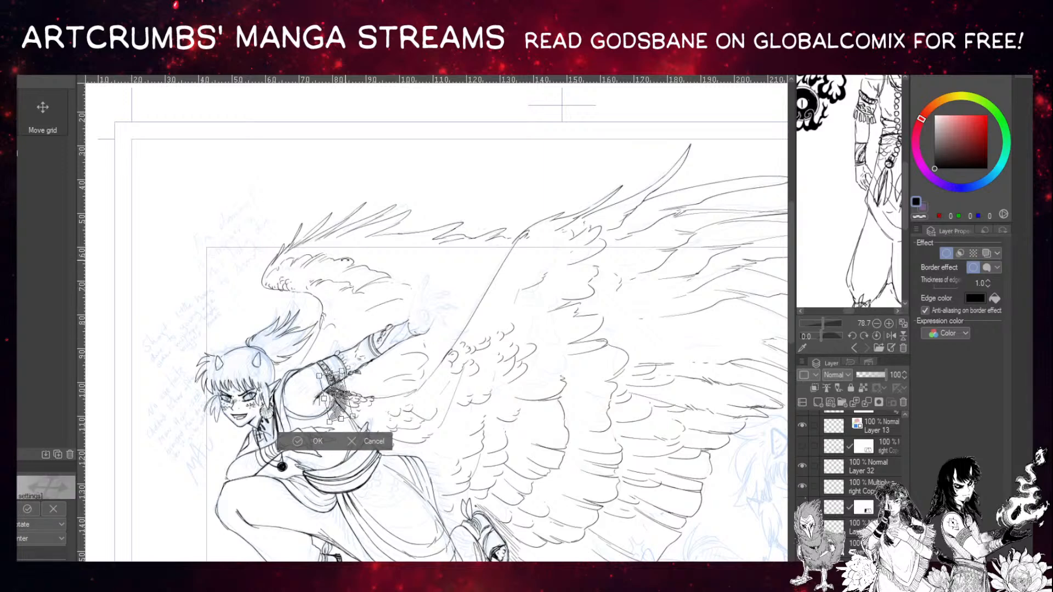
scroll(436, 373, "up", 1)
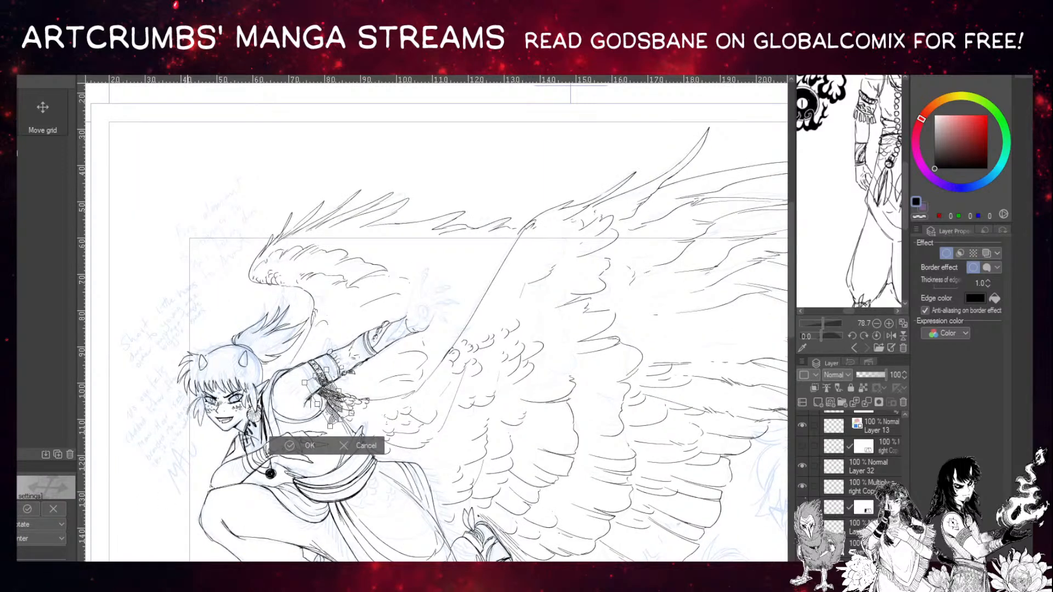
scroll(434, 372, "up", 3)
left_click_drag(307, 418, 304, 378)
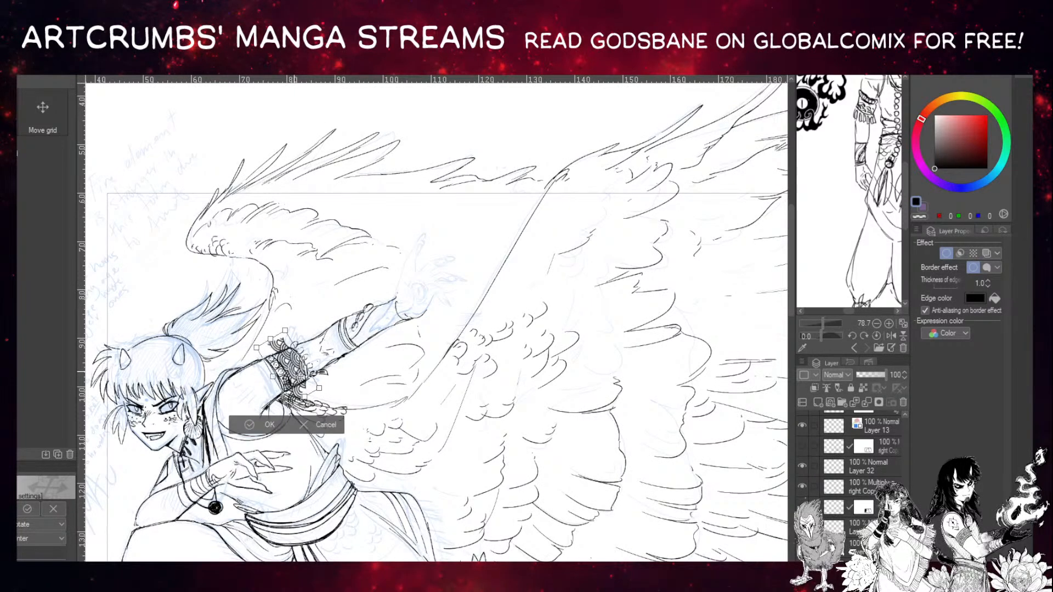
left_click_drag(286, 330, 294, 343)
left_click_drag(315, 390, 302, 419)
left_click_drag(294, 359, 316, 363)
left_click(256, 408)
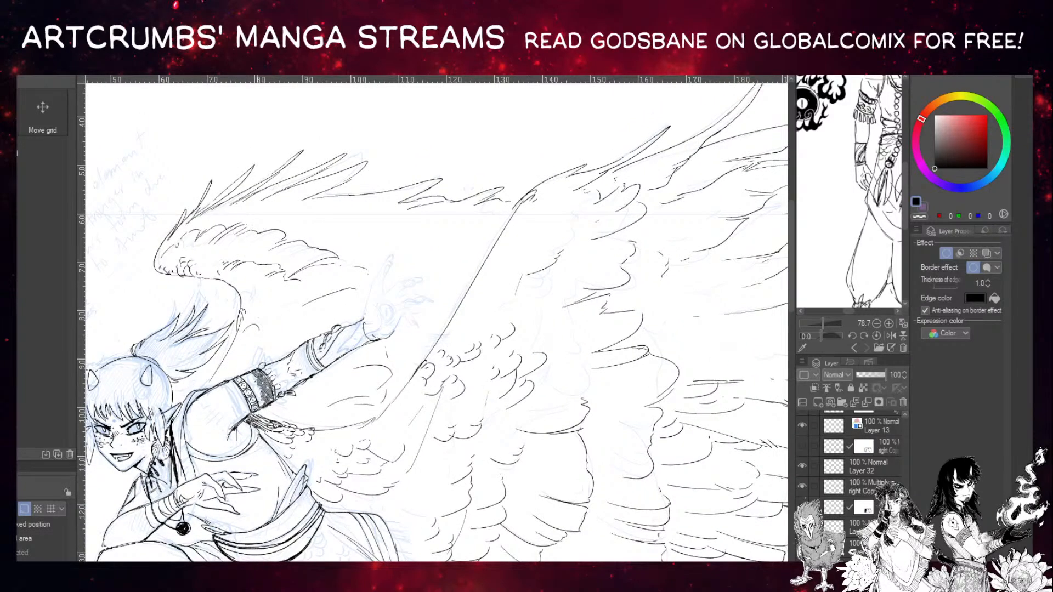
Rotate the canvas and transform the wave pattern again, nudging it into line with the armband's lower edge.
left_click_drag(636, 534, 242, 551)
left_click_drag(338, 288, 244, 418)
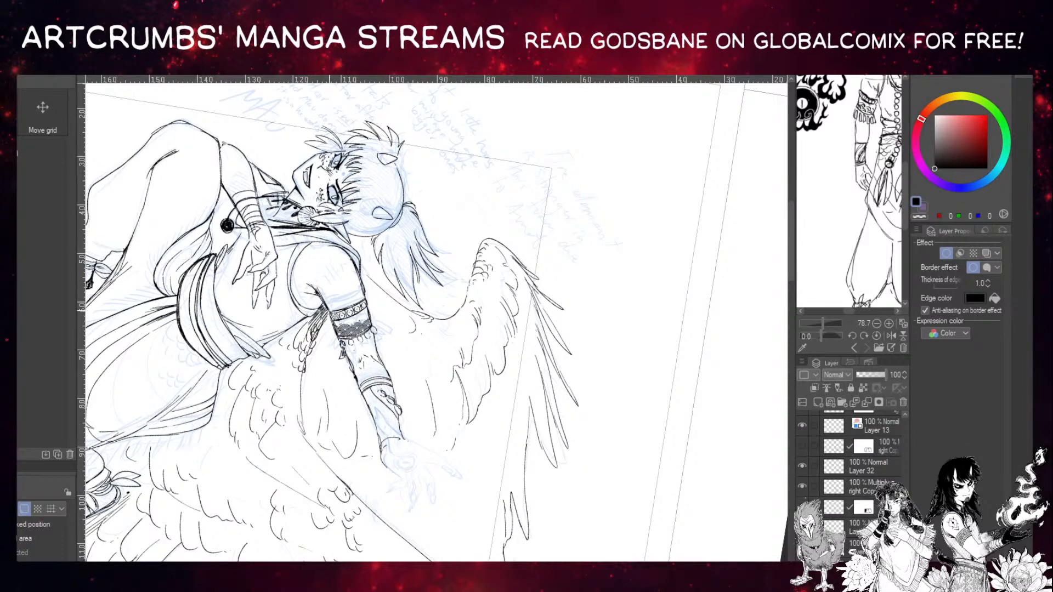
key("ctrl+t")
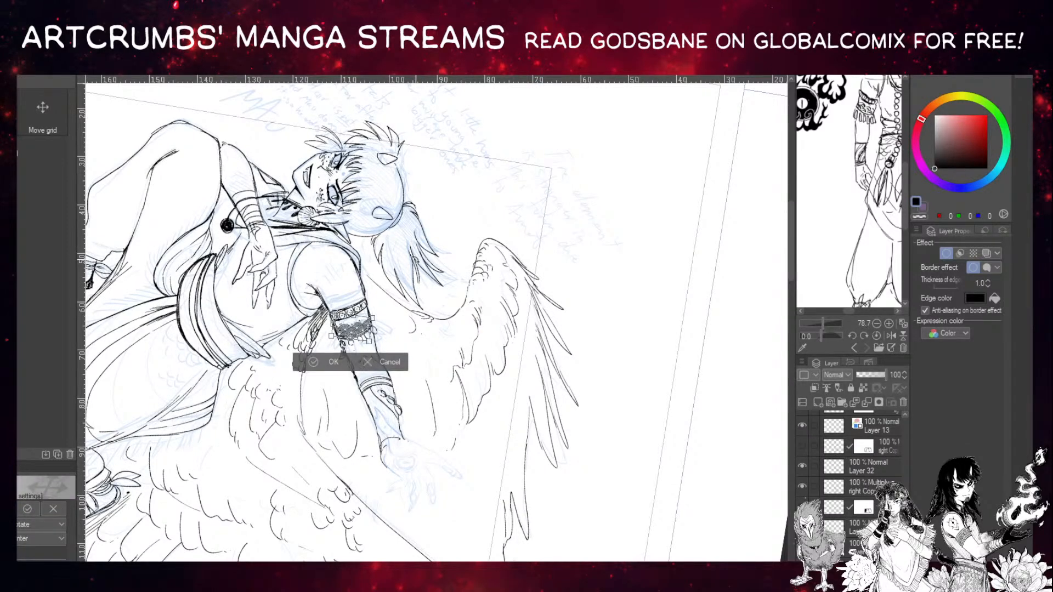
left_click_drag(350, 341, 351, 344)
left_click(337, 369)
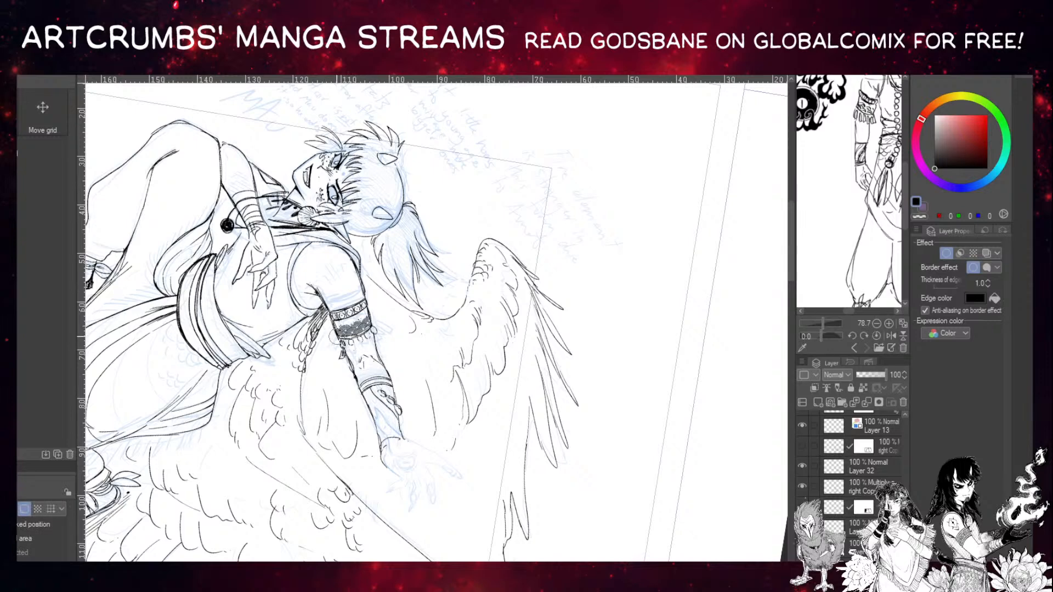
Compare the wave pattern with and without its border effect, and leave the border effect off.
left_click(16, 152)
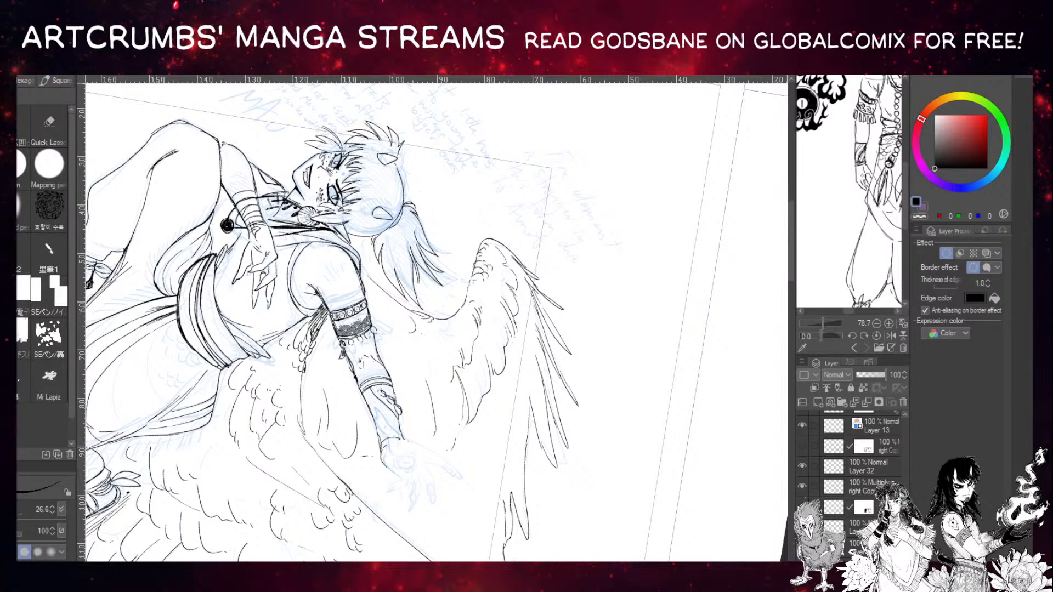
scroll(444, 375, "up", 2)
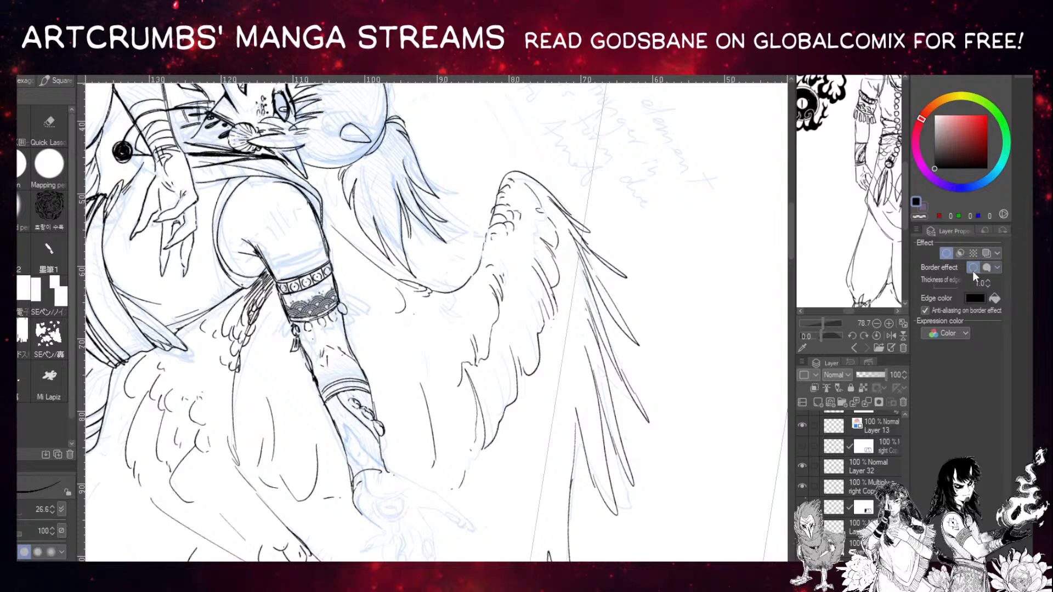
left_click(946, 254)
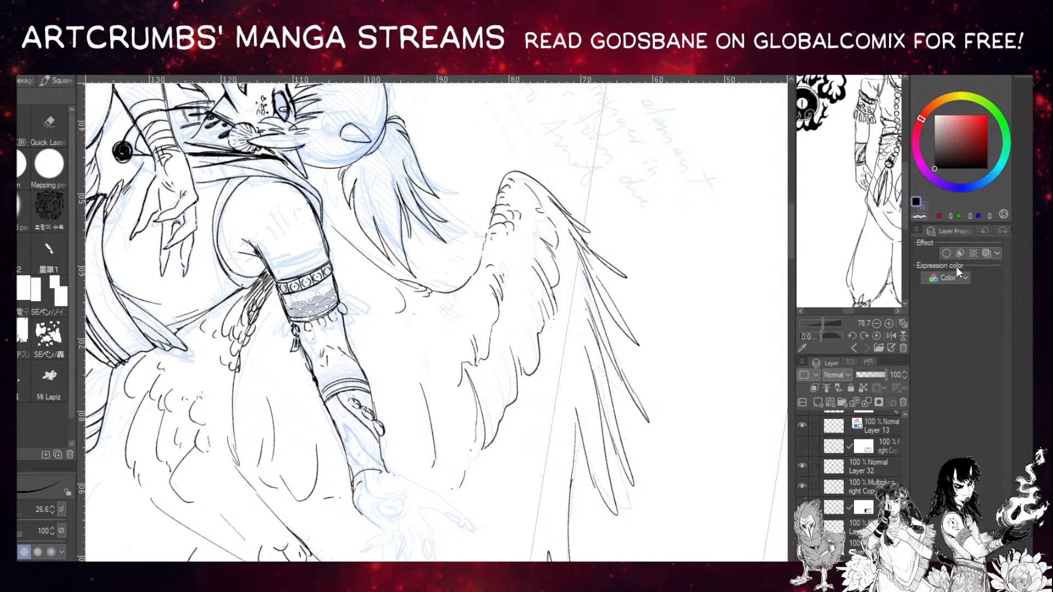
left_click(946, 253)
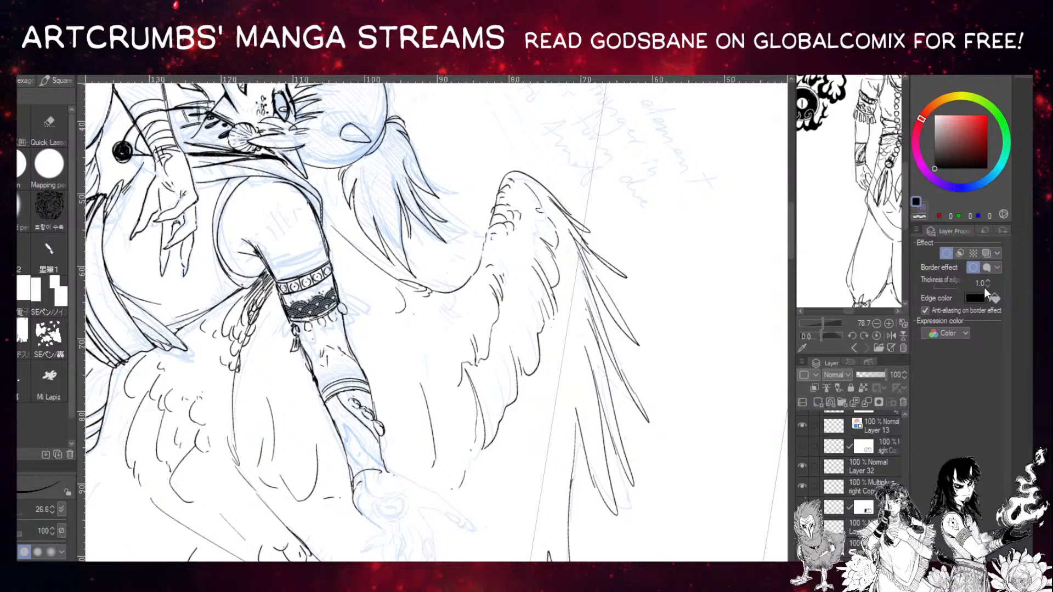
left_click(945, 253)
scroll(850, 471, "down", 2)
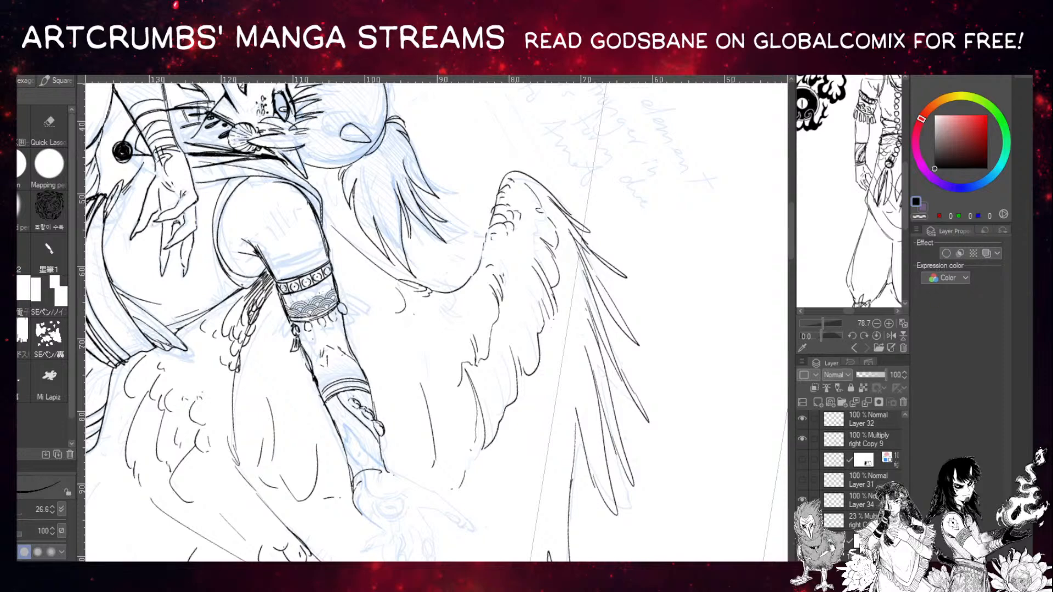
left_click(820, 402)
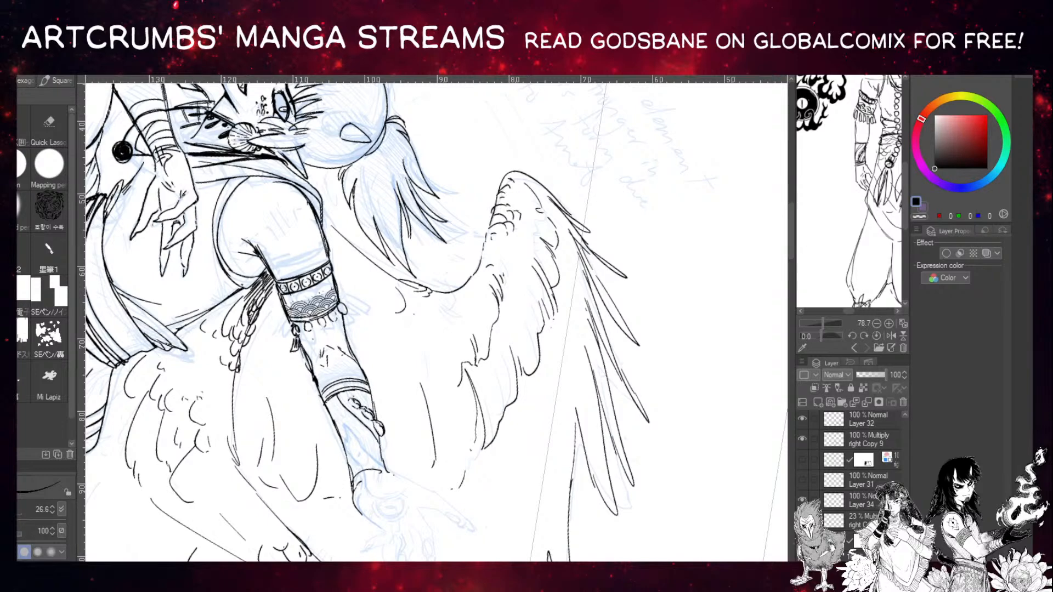
left_click(945, 252)
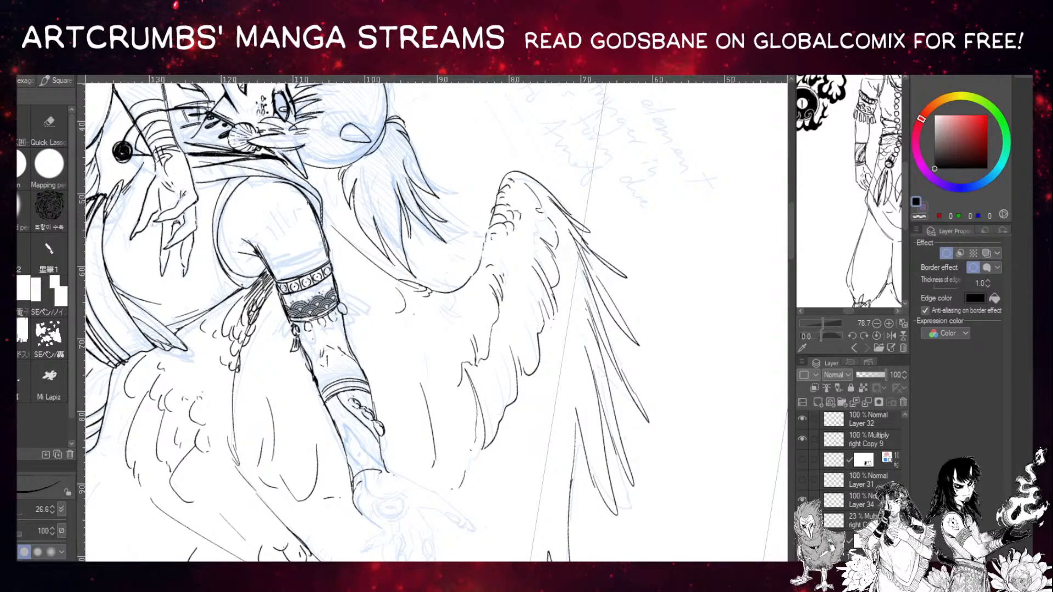
left_click(945, 253)
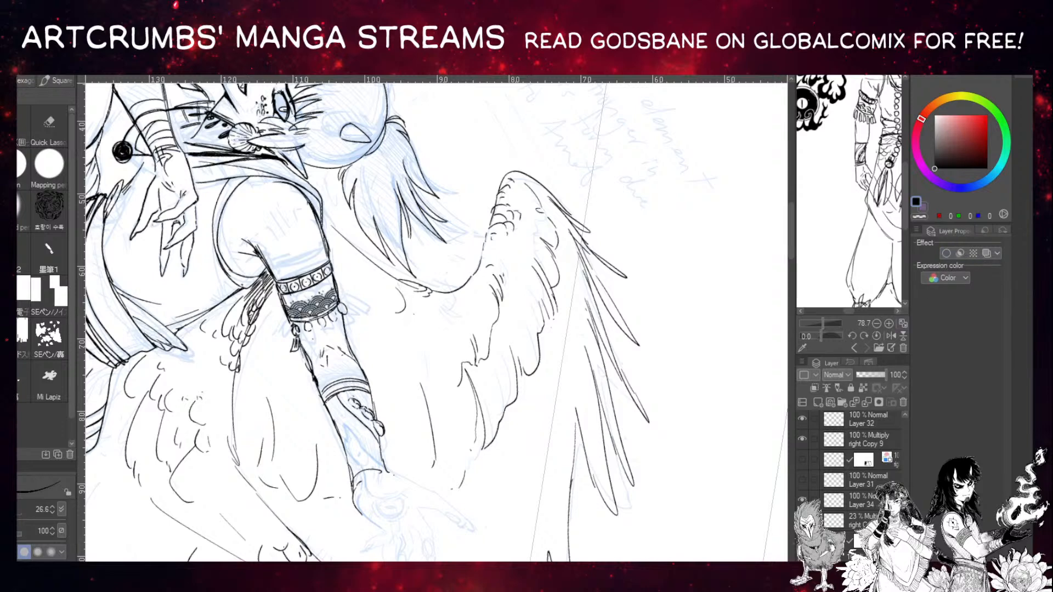
left_click(946, 253)
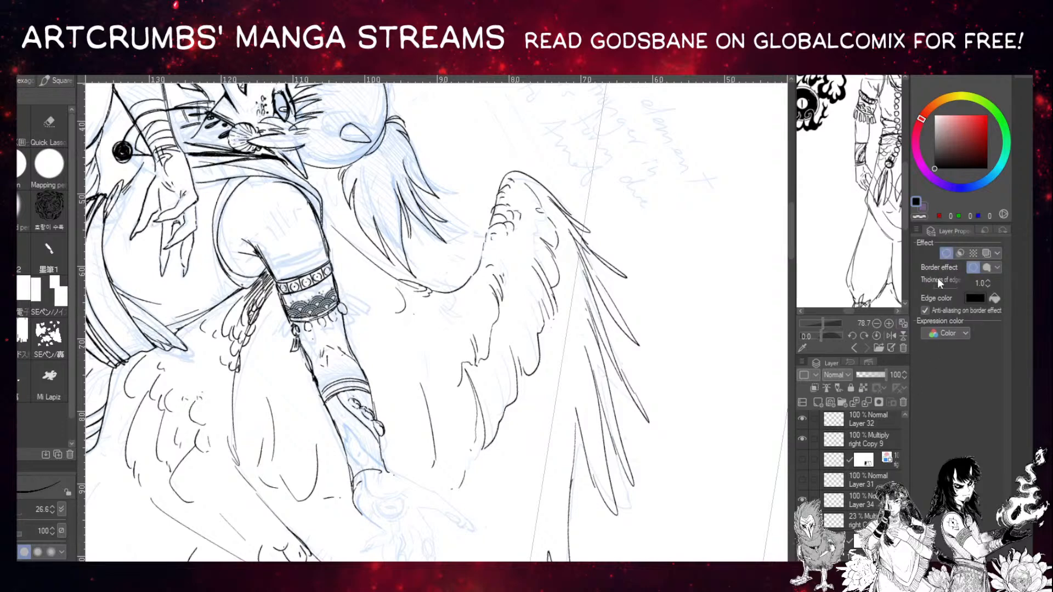
left_click(945, 252)
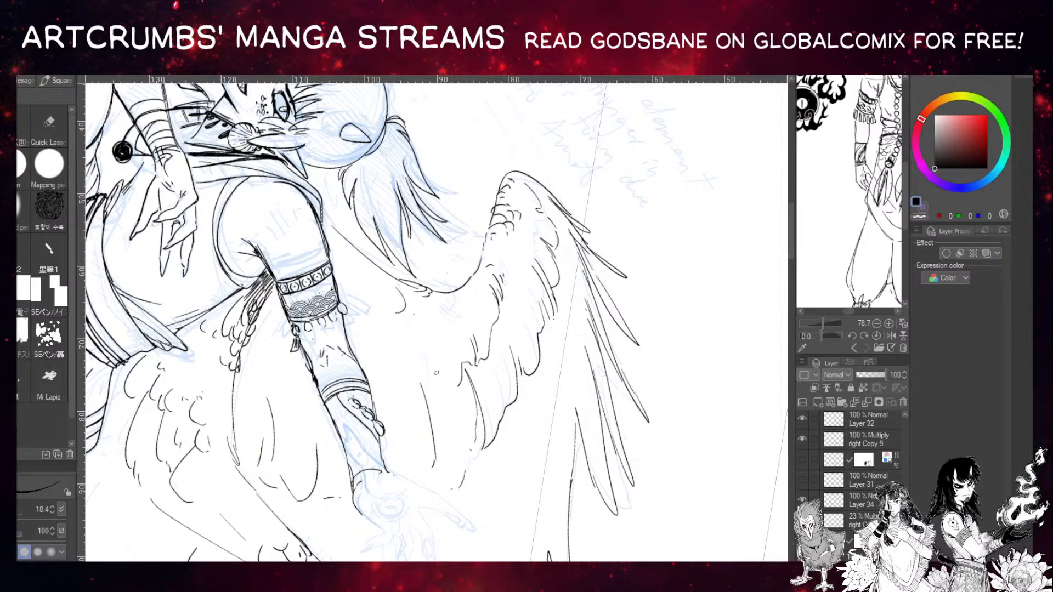
Ink the fringe of small tassels hanging from the patterned armband's lower edge.
left_click_drag(308, 295, 324, 292)
left_click_drag(306, 333, 284, 370)
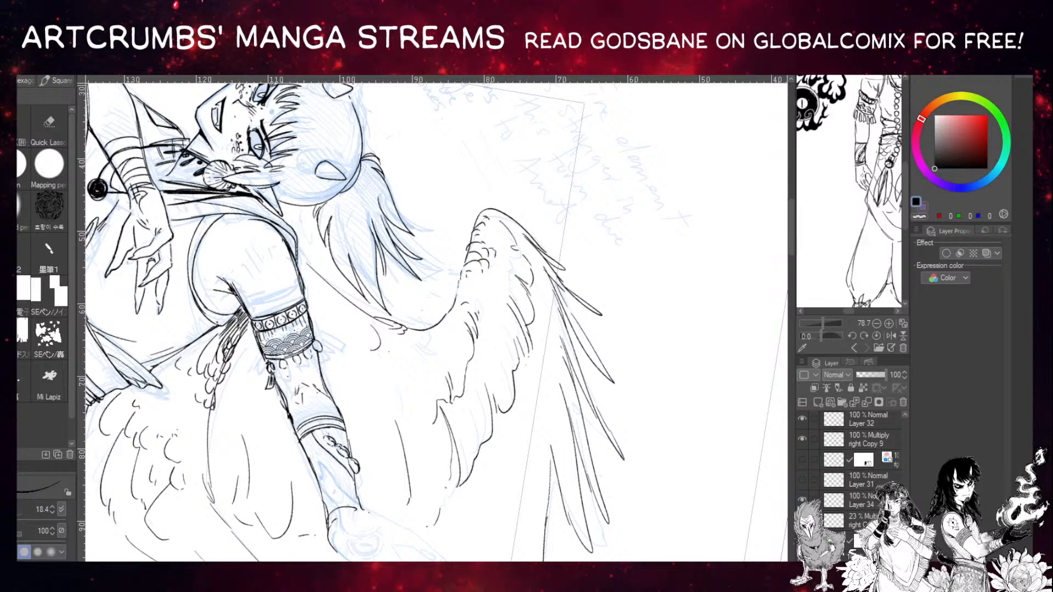
left_click_drag(305, 362, 341, 354)
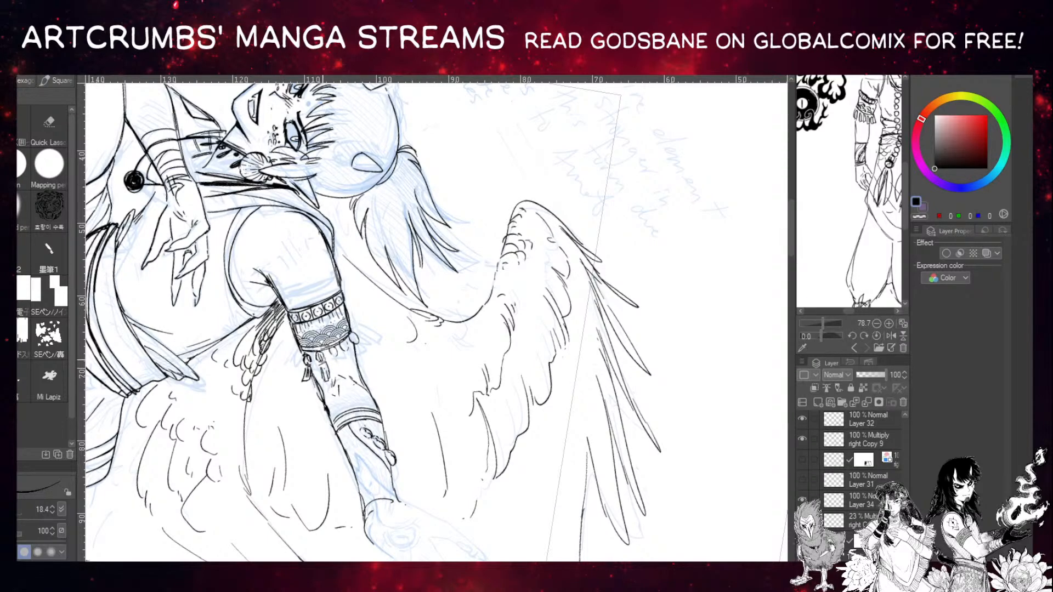
mouse_move(335, 352)
left_mouse_down()
mouse_move(340, 371)
mouse_move(301, 360)
mouse_move(293, 375)
mouse_move(302, 376)
left_mouse_up()
mouse_move(354, 334)
left_mouse_down()
mouse_move(331, 339)
mouse_move(403, 399)
mouse_move(387, 357)
mouse_move(367, 392)
left_mouse_up()
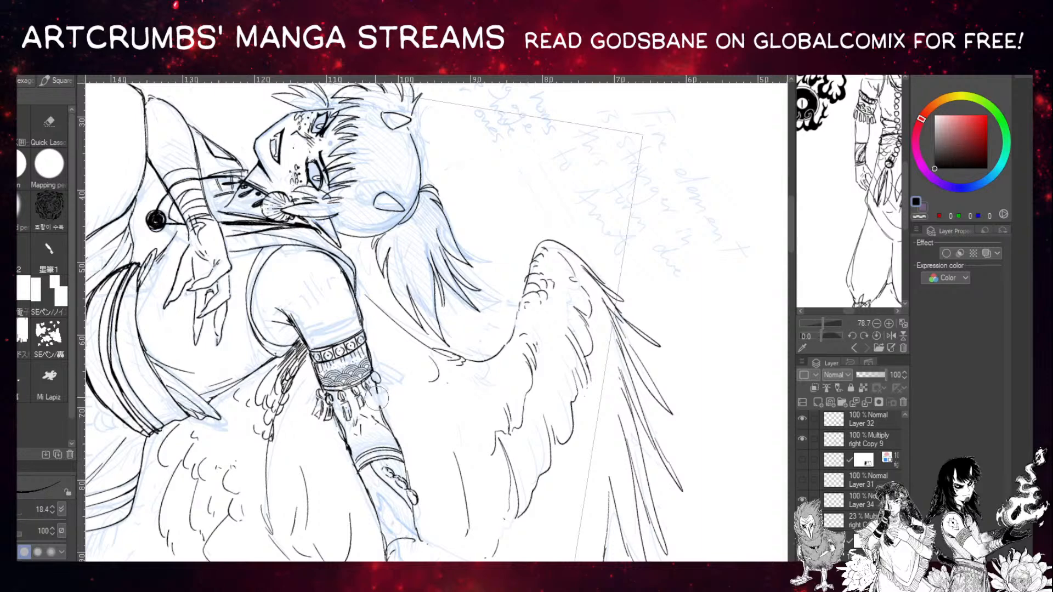
left_click_drag(373, 388, 374, 400)
mouse_move(379, 346)
left_mouse_down()
mouse_move(357, 319)
mouse_move(371, 366)
mouse_move(441, 352)
left_mouse_up()
Reset the canvas rotation, enlarge the pen to 24.7 and begin inking the scale pattern on the cloth below the waist sash.
key("ctrl+at")
left_click_drag(331, 497, 178, 277)
left_click_drag(289, 429, 316, 418)
key("ctrl+z")
key("]")
left_click_drag(335, 297, 317, 259)
mouse_move(274, 392)
left_mouse_down()
mouse_move(294, 365)
mouse_move(282, 379)
mouse_move(298, 373)
mouse_move(297, 338)
mouse_move(296, 379)
mouse_move(312, 367)
mouse_move(291, 397)
mouse_move(311, 385)
left_mouse_up()
key("ctrl+z")
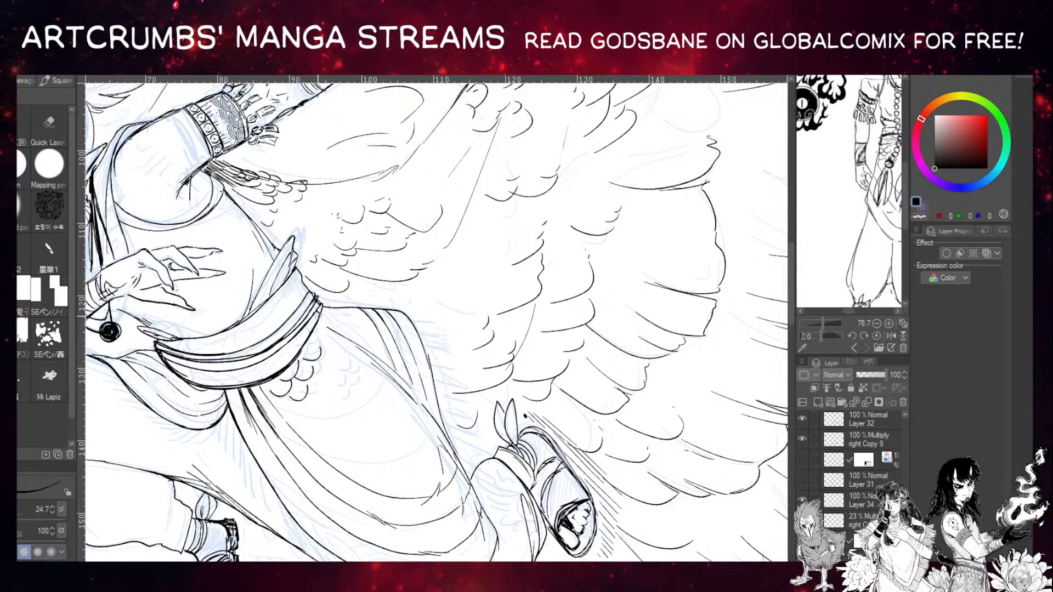
Ink a further cluster of overlapping scales on the cloth below the sash, undoing stray strokes.
left_click_drag(320, 342, 317, 389)
left_click_drag(320, 383, 323, 358)
mouse_move(350, 351)
left_mouse_down()
mouse_move(353, 371)
mouse_move(362, 361)
mouse_move(347, 375)
mouse_move(366, 367)
left_mouse_up()
key("ctrl+z")
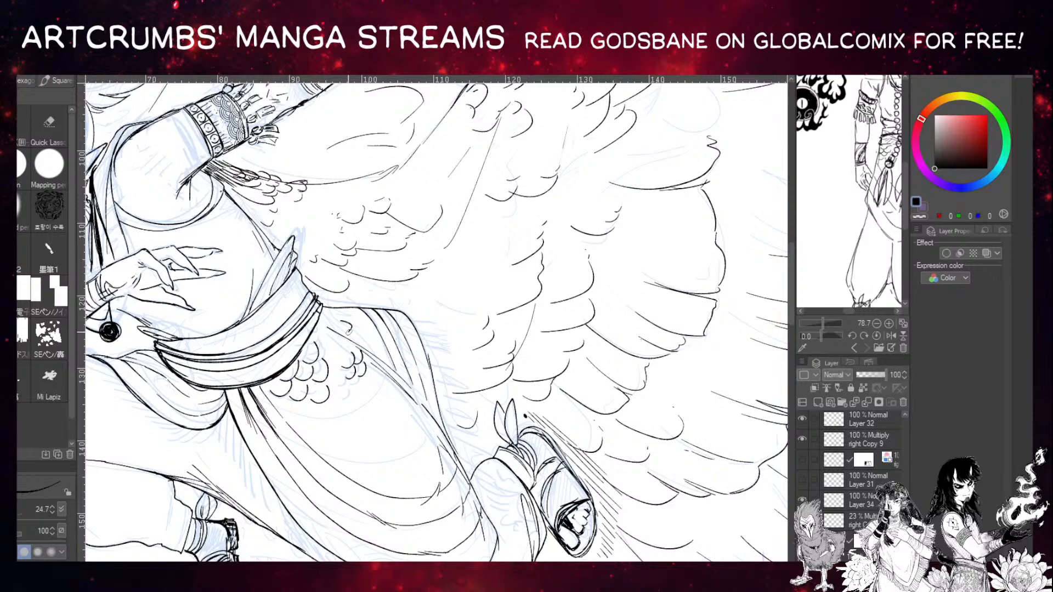
left_click_drag(347, 327, 351, 341)
key("ctrl+z")
Switch from the inking pen to the wavy-line texture brush at size 122.4 and try a stroke on the drawing.
left_click_drag(391, 402, 549, 418)
left_click_drag(451, 387, 349, 346)
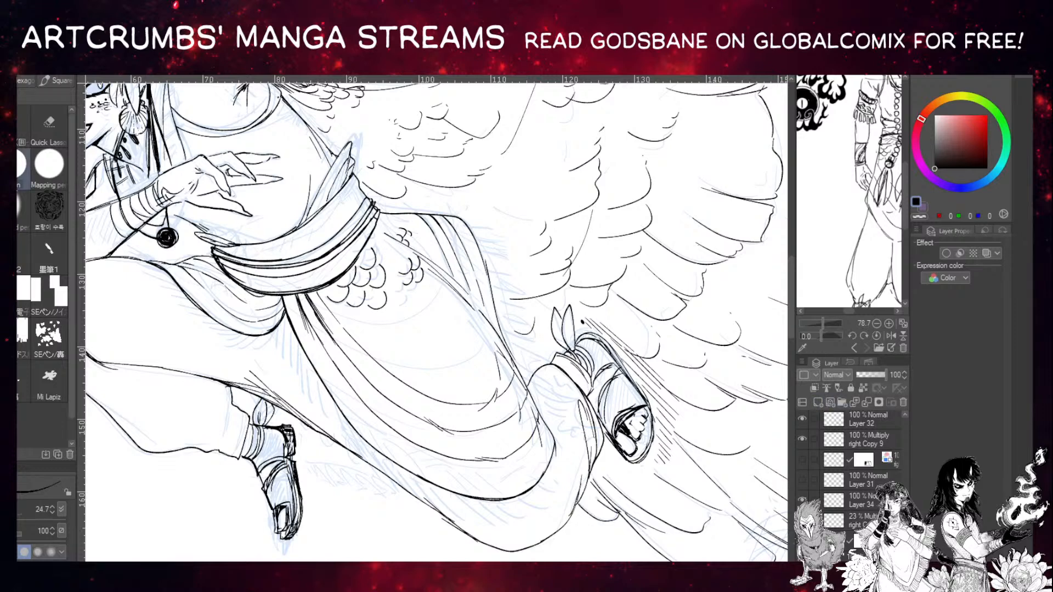
left_click(23, 165)
key("b")
left_click_drag(218, 253, 249, 255)
Examine the finished long-haired character's textured skirt and sash as a pattern reference for the winged character's cloth.
left_click_drag(612, 324, 353, 340)
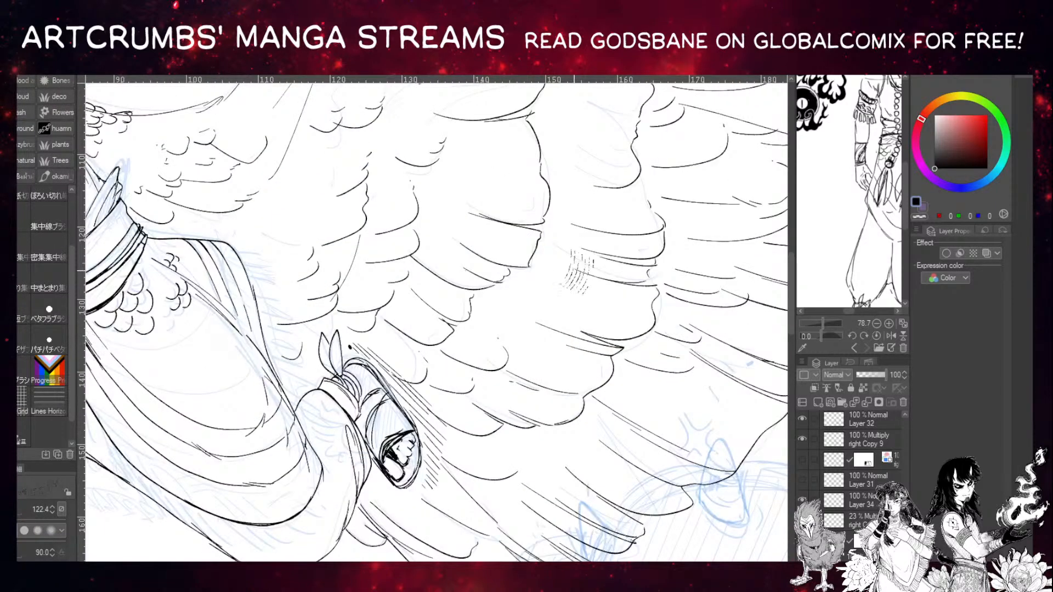
left_click_drag(606, 281, 222, 335)
left_click_drag(517, 272, 205, 332)
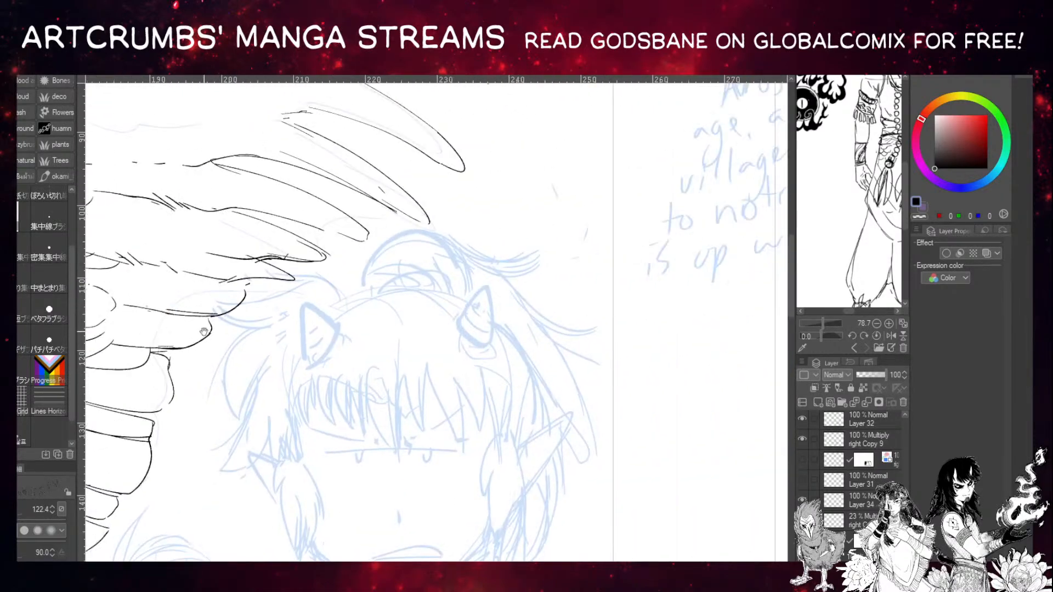
mouse_move(635, 260)
left_mouse_down()
mouse_move(157, 341)
mouse_move(615, 268)
mouse_move(215, 333)
left_mouse_up()
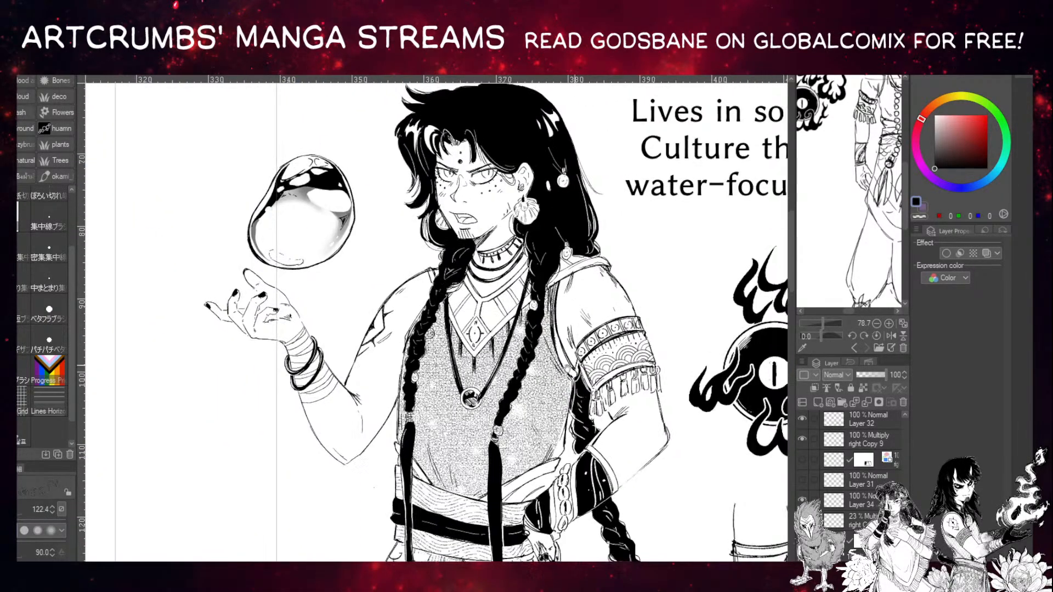
left_click_drag(520, 383, 354, 266)
left_click_drag(347, 534, 360, 421)
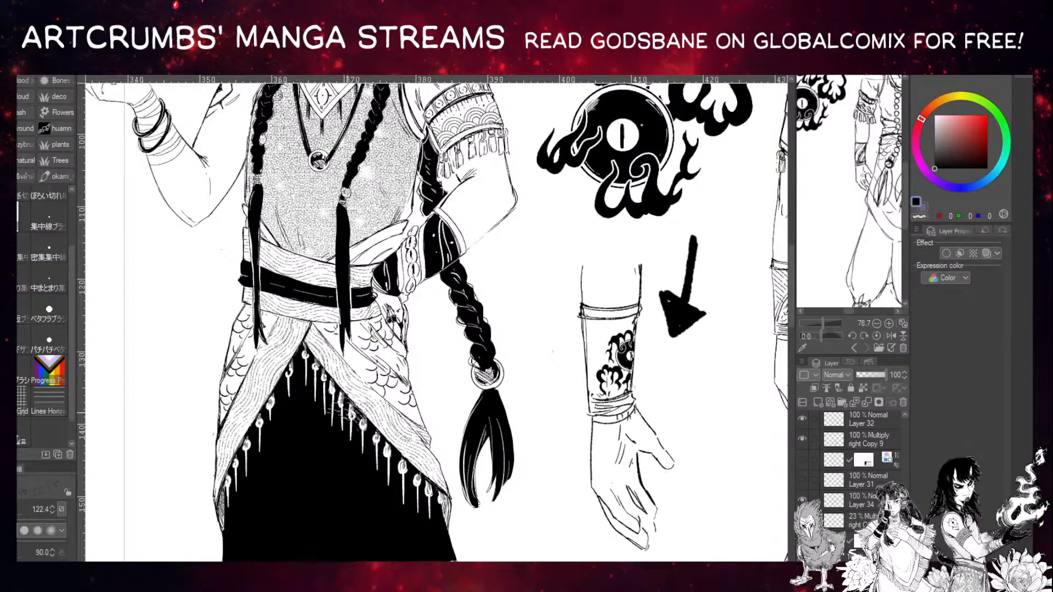
mouse_move(159, 441)
left_mouse_down()
mouse_move(526, 399)
mouse_move(729, 405)
left_mouse_up()
left_click_drag(104, 337, 770, 303)
left_click_drag(562, 323, 701, 254)
left_click_drag(192, 307, 466, 315)
left_click_drag(110, 329, 436, 327)
Try wavy texture strokes down the hem band below the waist sash, undoing each one.
key("ctrl+z")
mouse_move(187, 307)
left_mouse_down()
mouse_move(200, 274)
mouse_move(214, 280)
left_mouse_up()
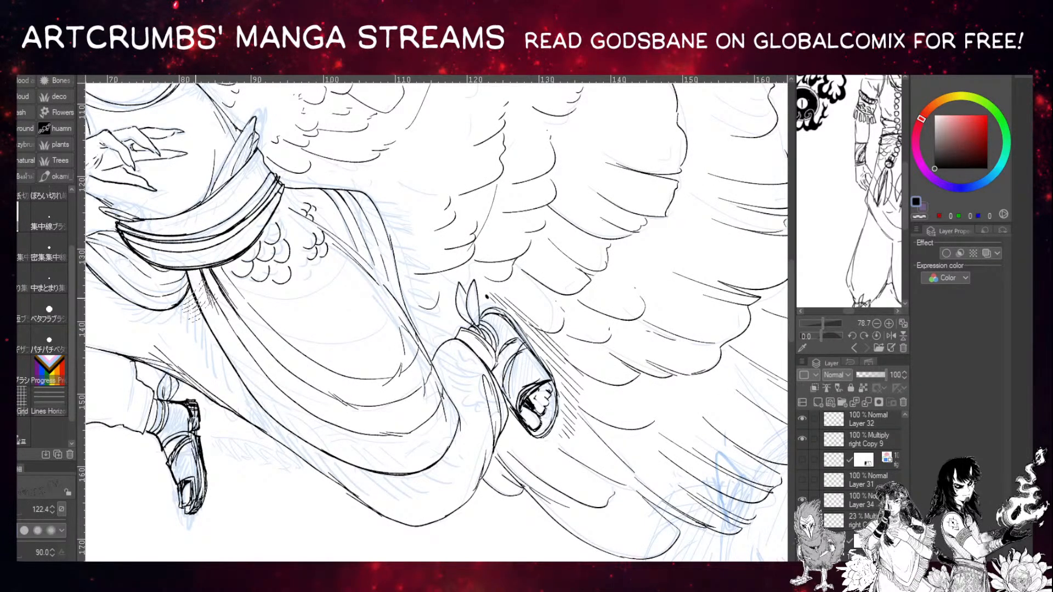
key("ctrl+z")
key("ctrl+z")
key("ctrl+z")
mouse_move(196, 274)
left_mouse_down()
mouse_move(258, 386)
mouse_move(315, 435)
left_mouse_up()
key("ctrl+z")
left_click_drag(198, 274, 263, 373)
key("ctrl+z")
Try the hem band's texture with the brush reduced to 87.7, and undo the stroke.
key("bracketleft")
key("bracketleft")
key("bracketleft")
mouse_move(189, 269)
left_mouse_down()
mouse_move(268, 392)
mouse_move(321, 439)
left_mouse_up()
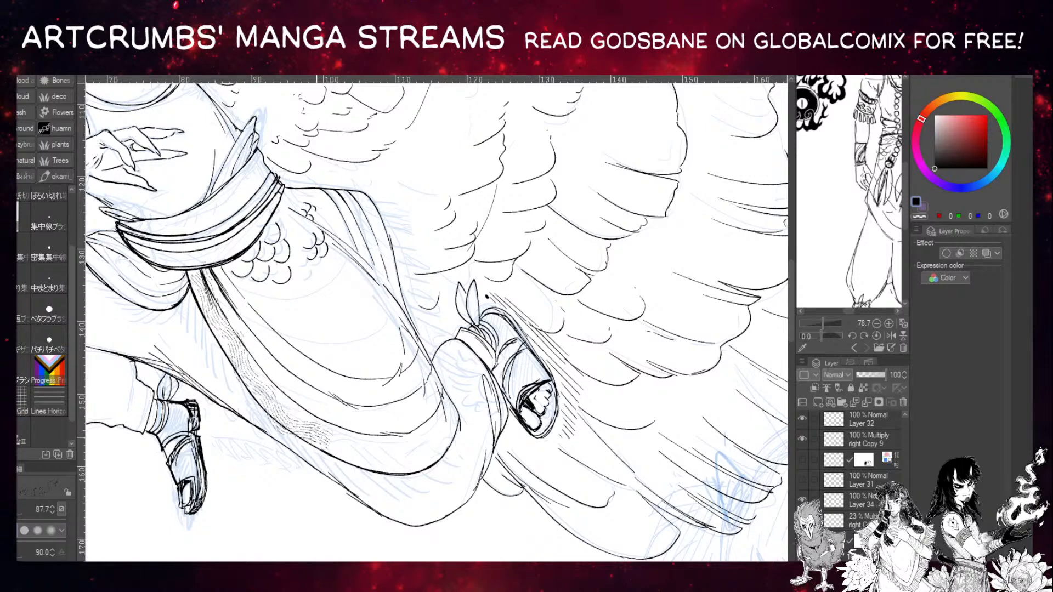
key("ctrl+z")
Enlarge the texture brush to 118.1 and cover the curved hem band of the hanging cloth with wavy lines.
key("bracketright")
key("bracketright")
key("bracketright")
mouse_move(195, 271)
left_mouse_down()
mouse_move(266, 389)
mouse_move(318, 435)
mouse_move(367, 460)
mouse_move(428, 460)
mouse_move(460, 405)
mouse_move(466, 430)
left_mouse_up()
key("ctrl+z")
mouse_move(193, 262)
left_mouse_down()
mouse_move(219, 317)
mouse_move(209, 298)
mouse_move(297, 399)
mouse_move(382, 443)
mouse_move(461, 398)
left_mouse_up()
mouse_move(187, 302)
left_mouse_down()
mouse_move(220, 373)
mouse_move(294, 441)
mouse_move(381, 474)
mouse_move(425, 474)
mouse_move(444, 447)
mouse_move(215, 310)
mouse_move(183, 307)
mouse_move(285, 430)
mouse_move(361, 475)
mouse_move(411, 479)
mouse_move(452, 463)
mouse_move(449, 451)
mouse_move(192, 296)
mouse_move(193, 323)
mouse_move(296, 438)
mouse_move(387, 485)
mouse_move(345, 461)
mouse_move(394, 477)
mouse_move(436, 463)
mouse_move(362, 480)
mouse_move(304, 466)
mouse_move(411, 463)
mouse_move(425, 430)
left_mouse_up()
key("ctrl+z")
key("ctrl+z")
key("ctrl+z")
Try extending the wavy texture beyond the hem's lower curve onto the trailing leg, undoing the strokes.
left_click_drag(321, 475, 458, 458)
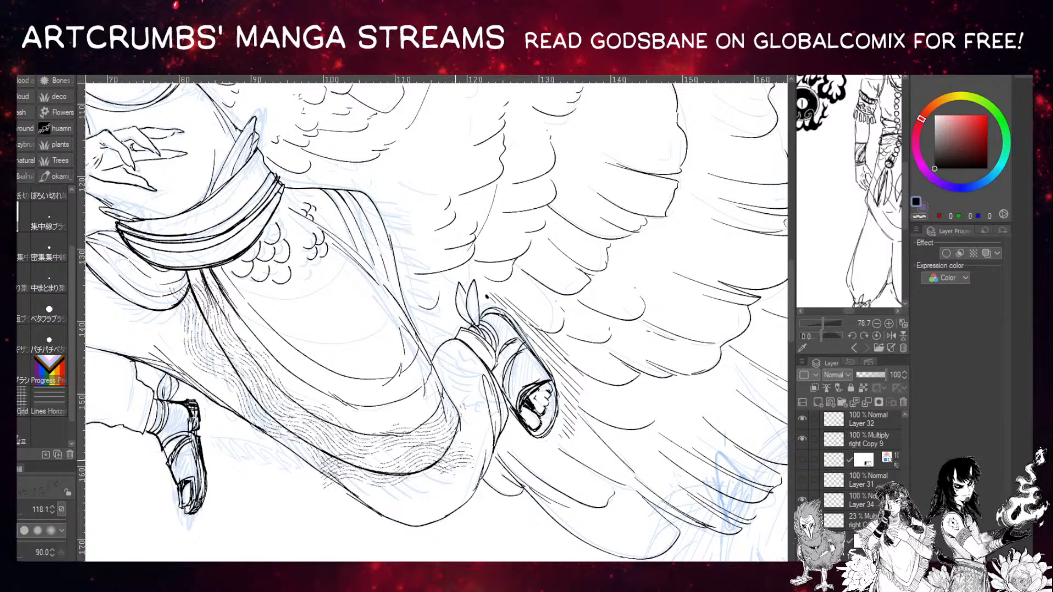
key("ctrl+z")
mouse_move(320, 486)
left_mouse_down()
mouse_move(426, 458)
mouse_move(463, 465)
left_mouse_up()
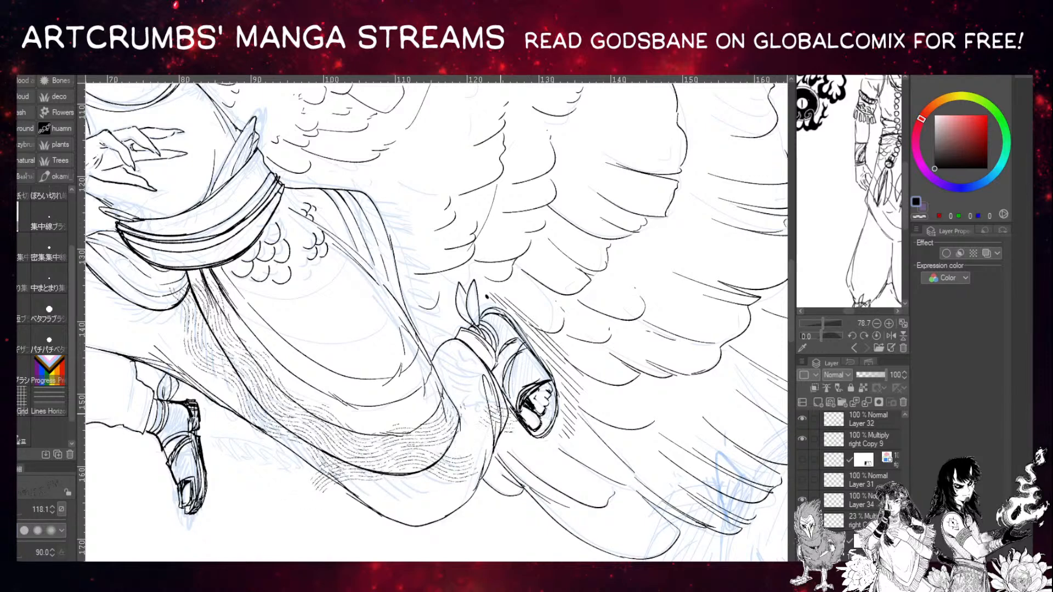
key("ctrl+z")
mouse_move(362, 473)
left_mouse_down()
mouse_move(317, 496)
mouse_move(496, 389)
mouse_move(460, 446)
mouse_move(494, 408)
left_mouse_up()
key("ctrl+z")
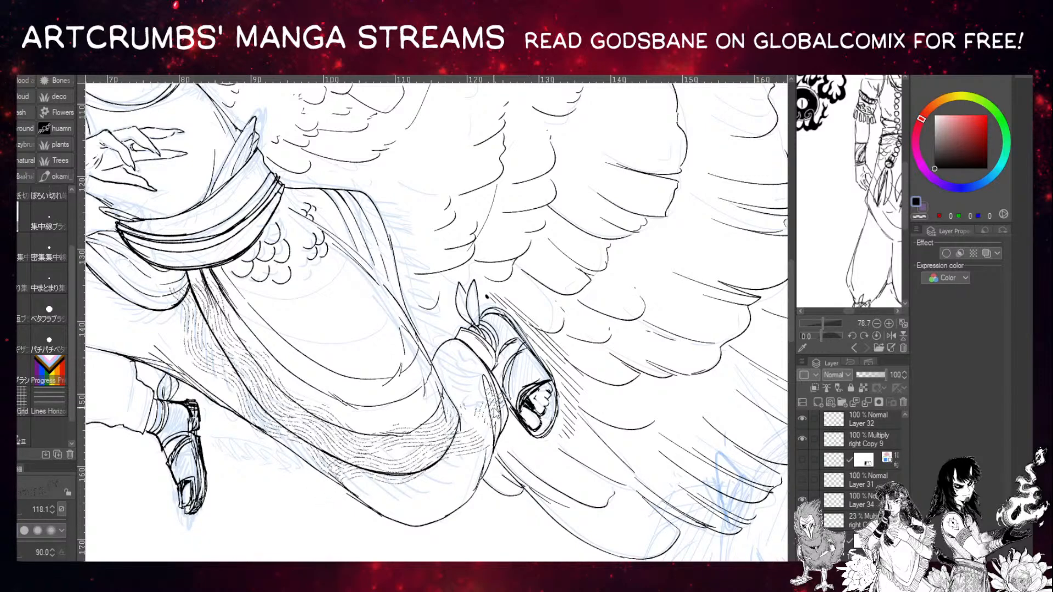
key("ctrl+z")
left_click_drag(410, 393, 388, 416)
key("ctrl+z")
Erase the wavy texture that spills outside both edges of the hem band.
left_click_drag(166, 293, 244, 410)
left_click_drag(200, 340, 293, 454)
left_click_drag(347, 275, 310, 253)
mouse_move(226, 310)
left_mouse_down()
mouse_move(242, 346)
mouse_move(295, 391)
left_mouse_up()
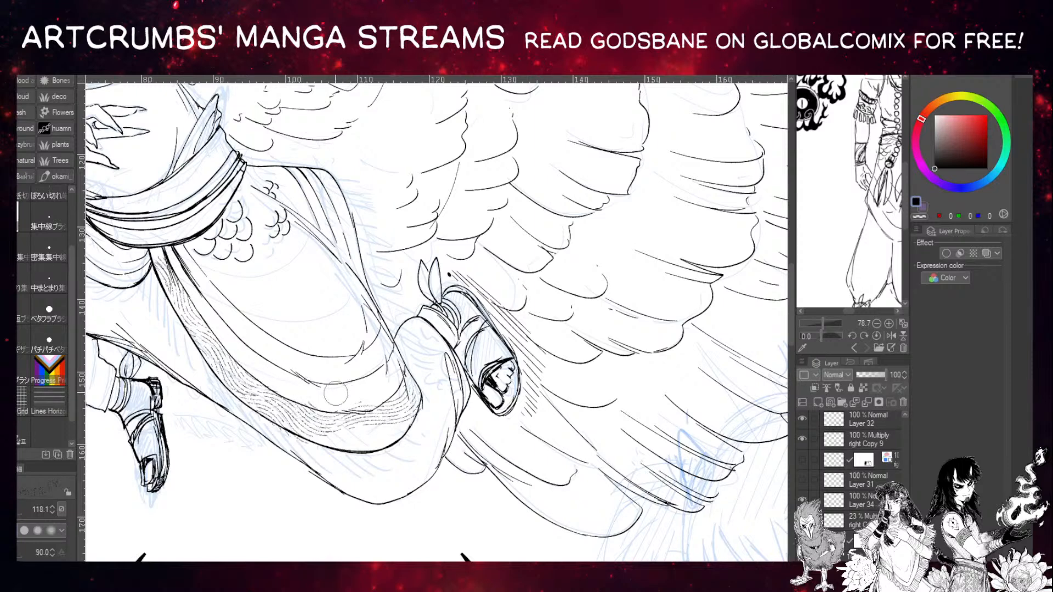
Texture the cloth fold draped from the sash over the raised thigh, trimming the lines that overrun its outline.
left_click_drag(323, 472, 312, 455)
key("ctrl+z")
left_click_drag(319, 204, 496, 262)
left_click_drag(206, 282, 323, 346)
left_click_drag(204, 275, 256, 351)
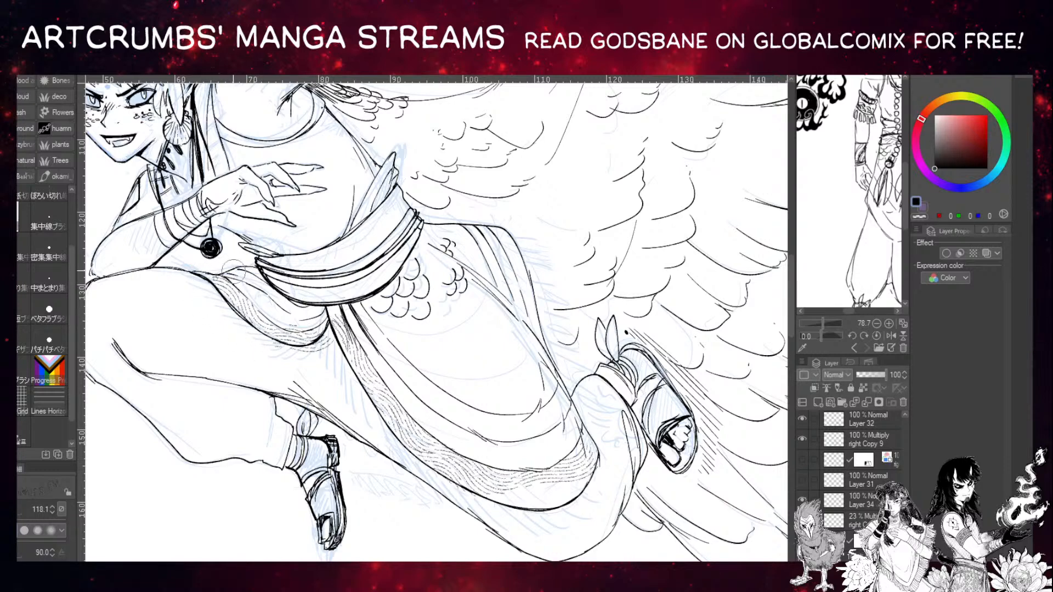
left_click_drag(263, 340, 233, 323)
Add wavy texture to the narrow border strip along the hanging cloth's wing-side edge.
left_click_drag(380, 278, 260, 290)
left_click_drag(359, 222, 482, 389)
mouse_move(368, 225)
left_mouse_down()
mouse_move(420, 272)
mouse_move(431, 326)
mouse_move(411, 265)
mouse_move(432, 338)
mouse_move(402, 352)
mouse_move(390, 327)
left_mouse_up()
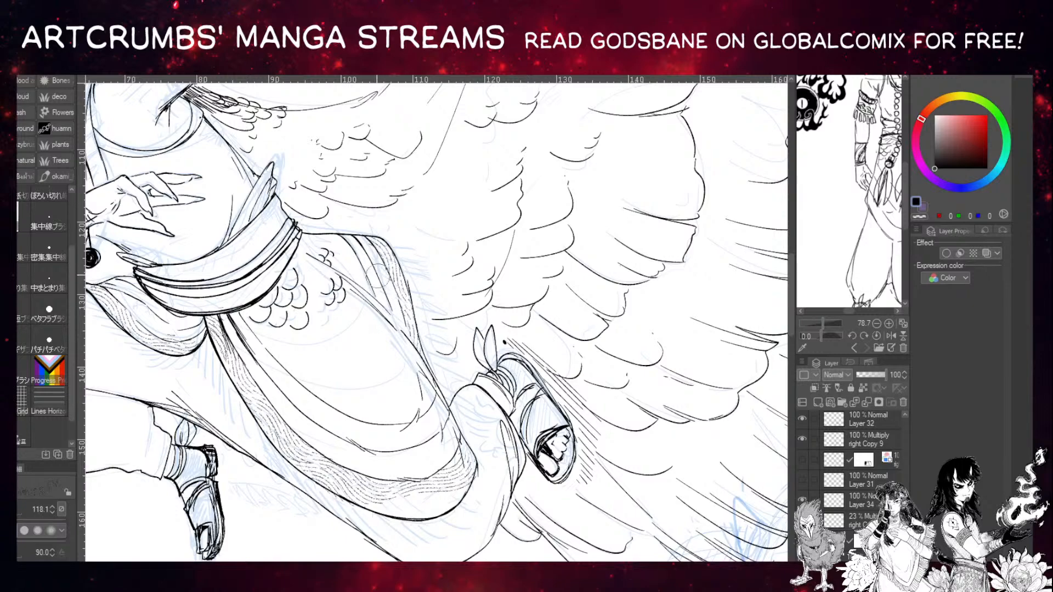
Undo the stray texture strokes, fill out the lower curve of the hem band and trim the overflow beneath it.
mouse_move(334, 205)
left_mouse_down()
mouse_move(341, 228)
mouse_move(236, 119)
left_mouse_up()
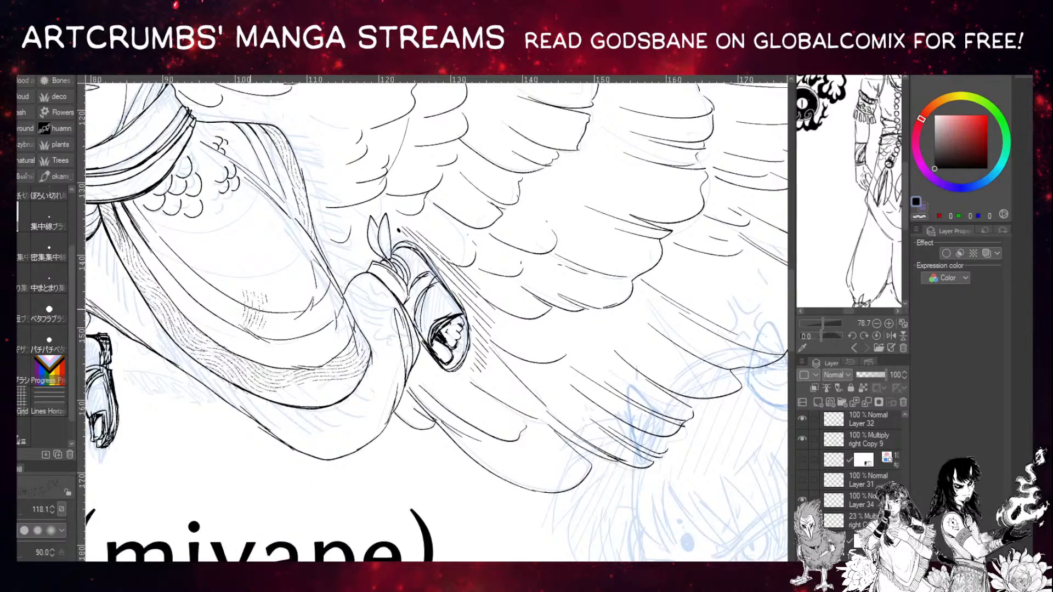
key("ctrl+z")
left_click_drag(279, 404, 378, 387)
key("ctrl+z")
mouse_move(291, 398)
left_mouse_down()
mouse_move(384, 384)
mouse_move(225, 401)
left_mouse_up()
key("ctrl+z")
key("ctrl+z")
mouse_move(368, 386)
left_mouse_down()
mouse_move(236, 404)
mouse_move(296, 411)
left_mouse_up()
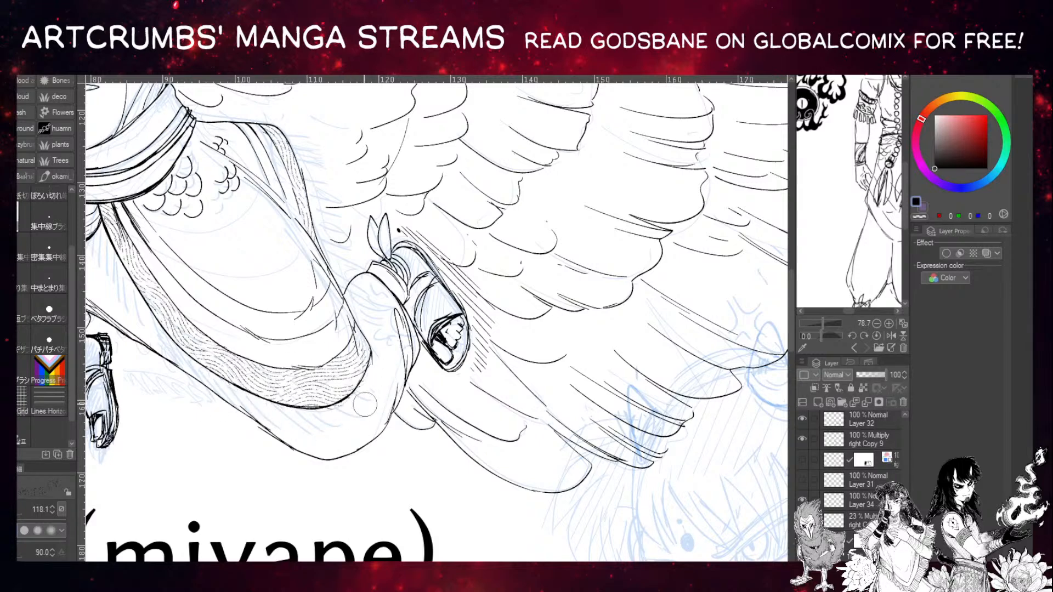
left_click_drag(334, 419, 304, 430)
Return to the inking pen, rotate the canvas, reduce the pen to 8.7 and add fine shading lines to the cloth.
key("p")
left_click(18, 169)
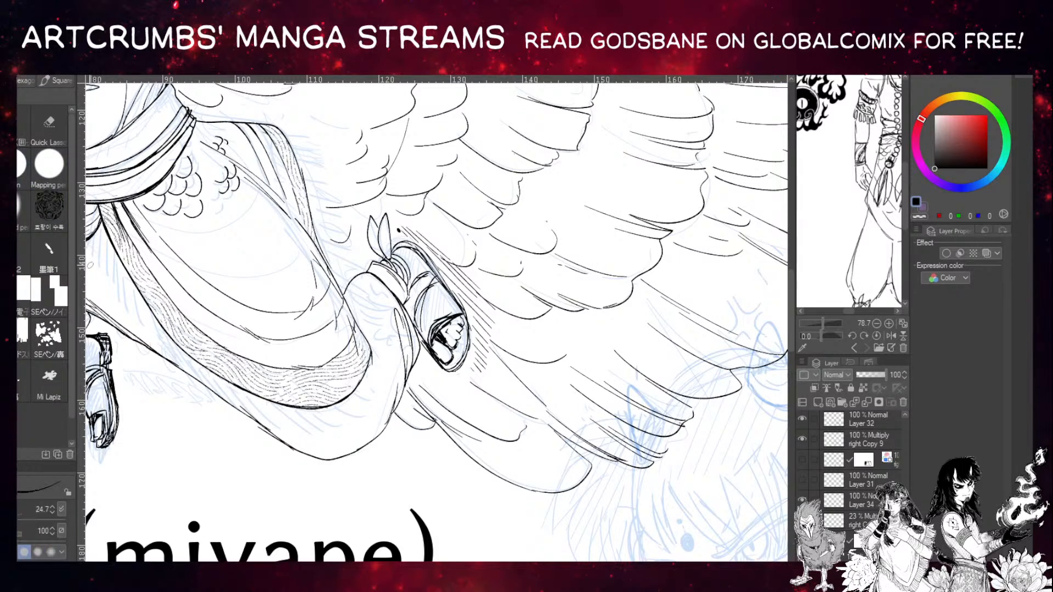
key("bracketleft")
key("asciicircum")
left_click_drag(306, 324, 229, 347)
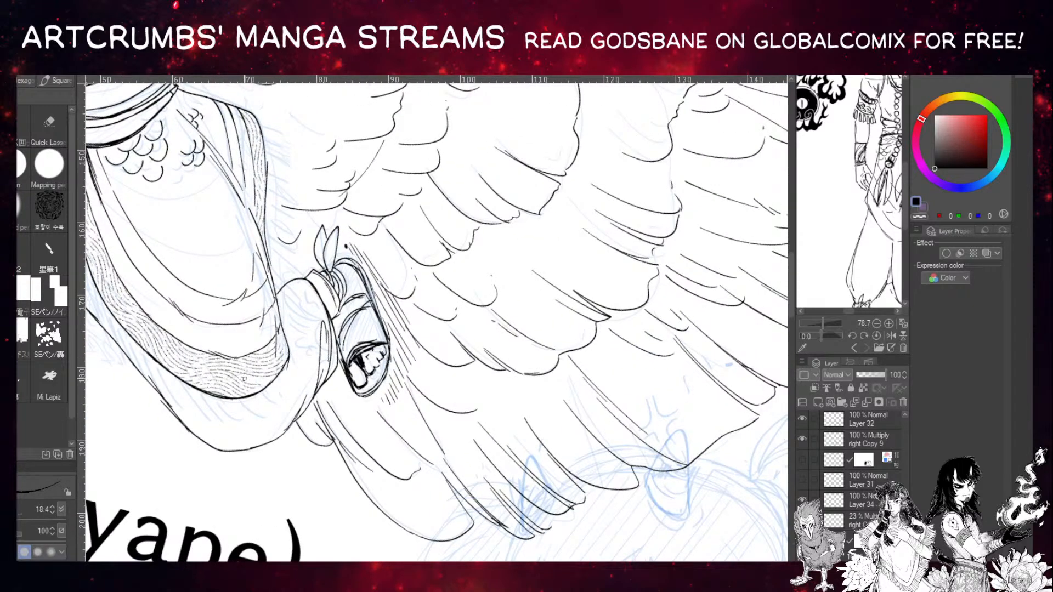
key("bracketleft")
key("bracketleft")
left_click_drag(280, 285, 383, 368)
key("ctrl+minus")
left_click_drag(287, 330, 268, 451)
left_click_drag(289, 303, 280, 347)
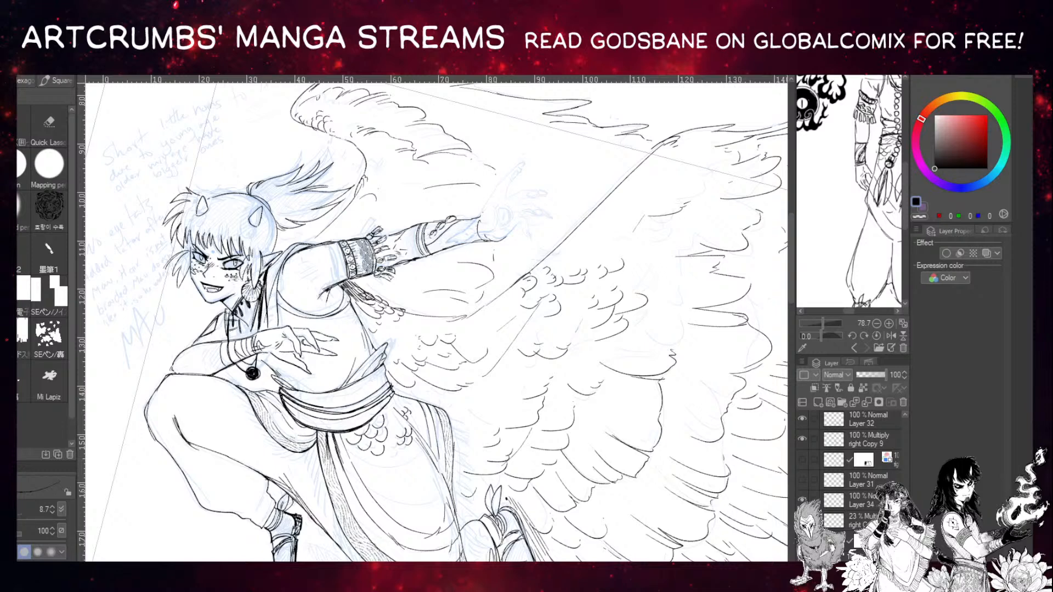
Enlarge the pen to 18.4 and ink more small feathers along the large wing's leading edge.
left_click_drag(436, 252, 460, 237)
left_click_drag(407, 217, 453, 253)
left_click_drag(450, 217, 356, 223)
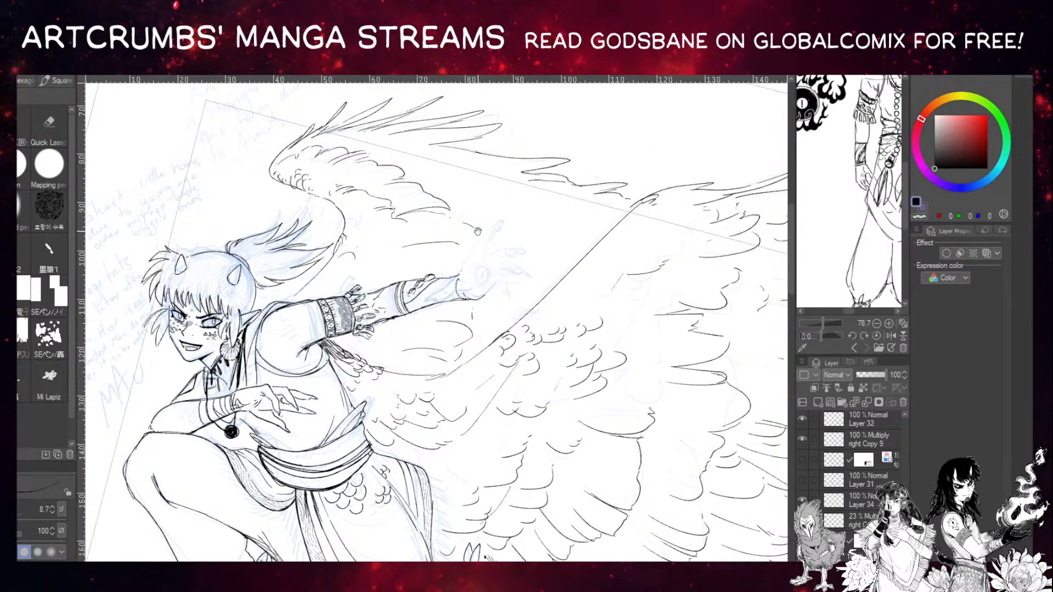
left_click_drag(480, 225, 383, 176)
left_click_drag(467, 274, 436, 262)
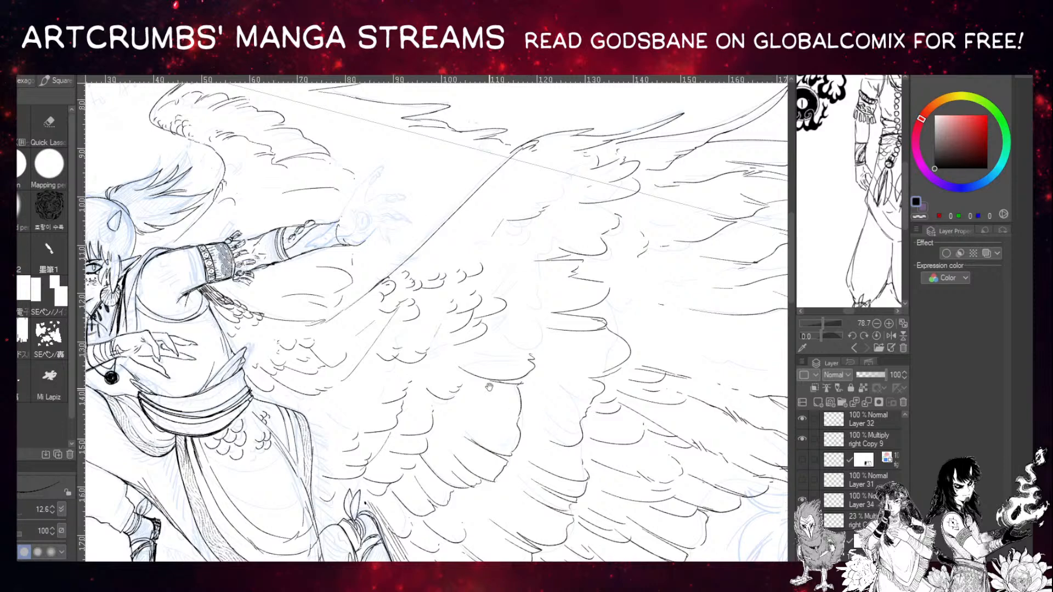
left_click_drag(518, 403, 500, 386)
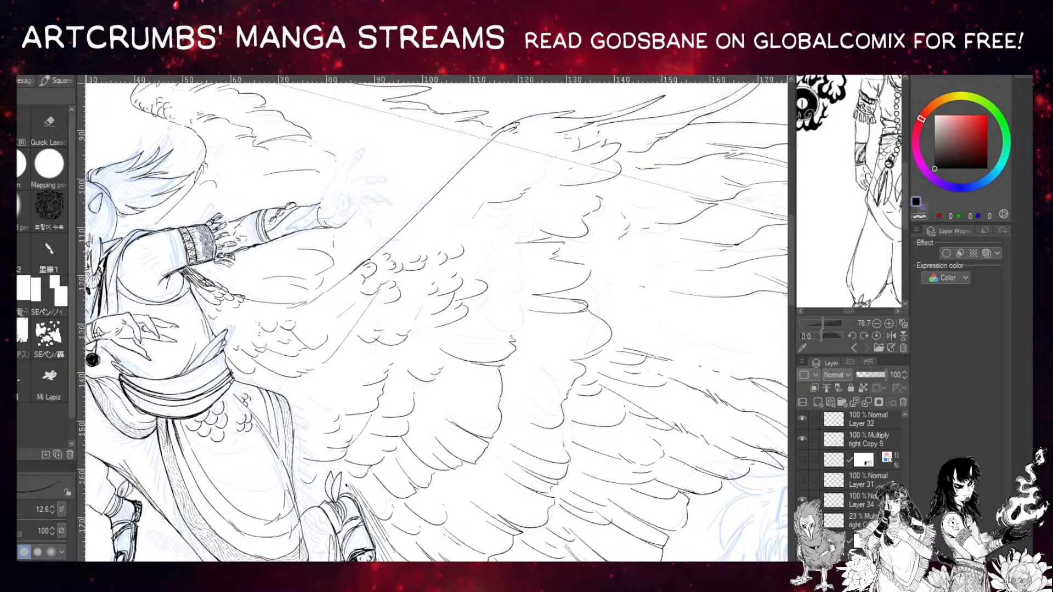
left_click_drag(360, 379, 291, 411)
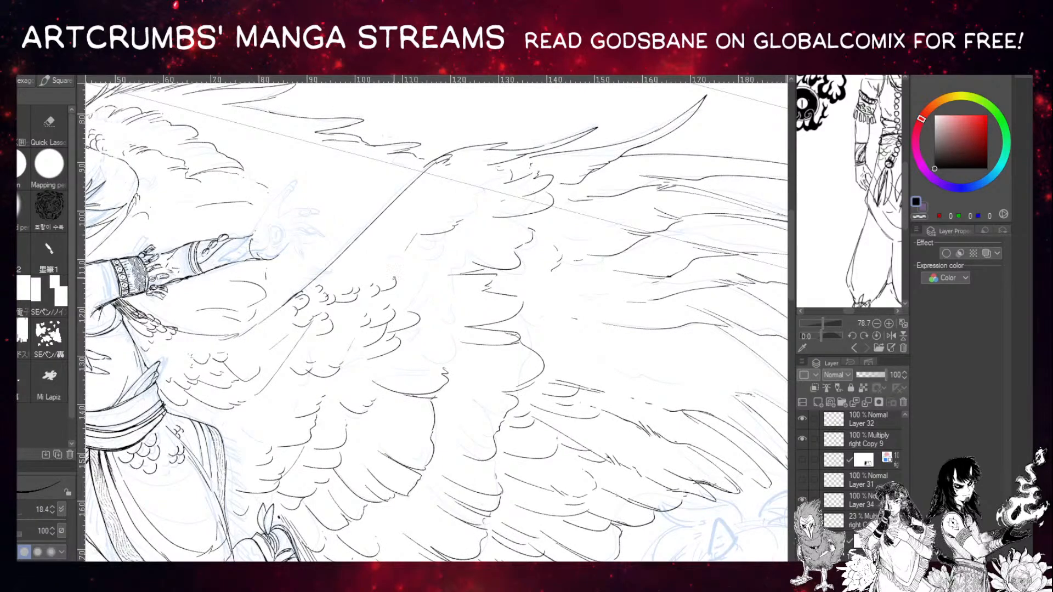
mouse_move(383, 272)
left_mouse_down()
mouse_move(360, 279)
mouse_move(393, 253)
mouse_move(374, 264)
mouse_move(400, 273)
mouse_move(405, 260)
left_mouse_up()
left_click_drag(441, 205, 340, 246)
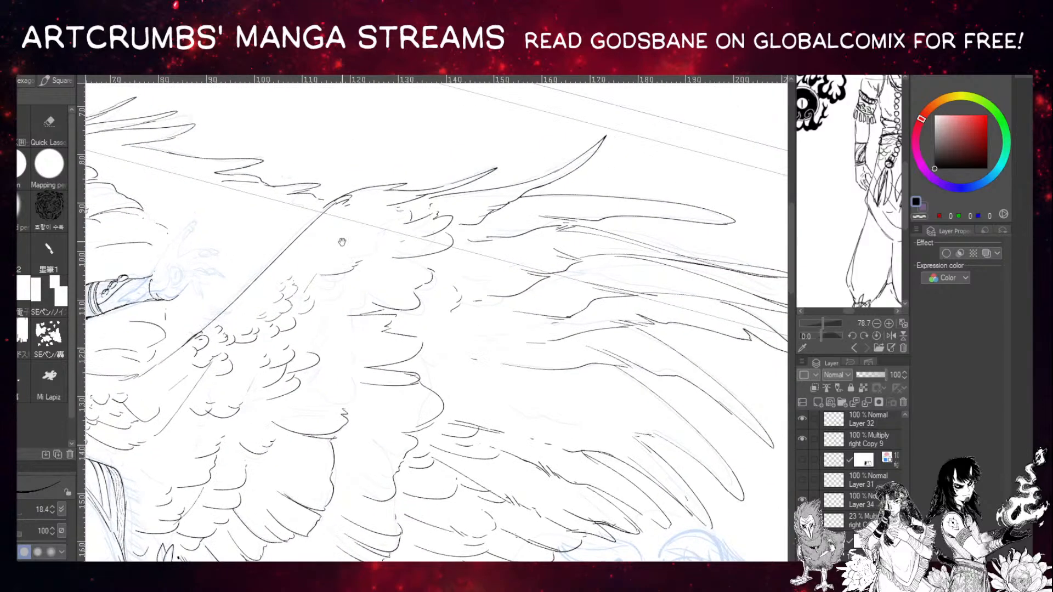
left_click_drag(435, 226, 379, 193)
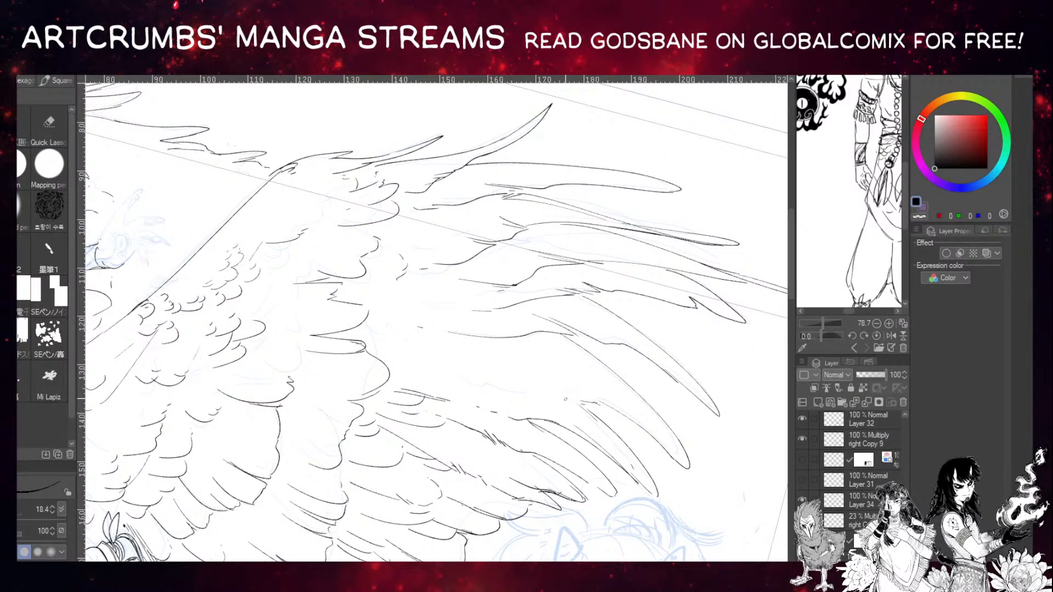
Reset the canvas rotation at the sketched busts below the wing and enlarge the layer list.
left_click_drag(447, 376, 326, 224)
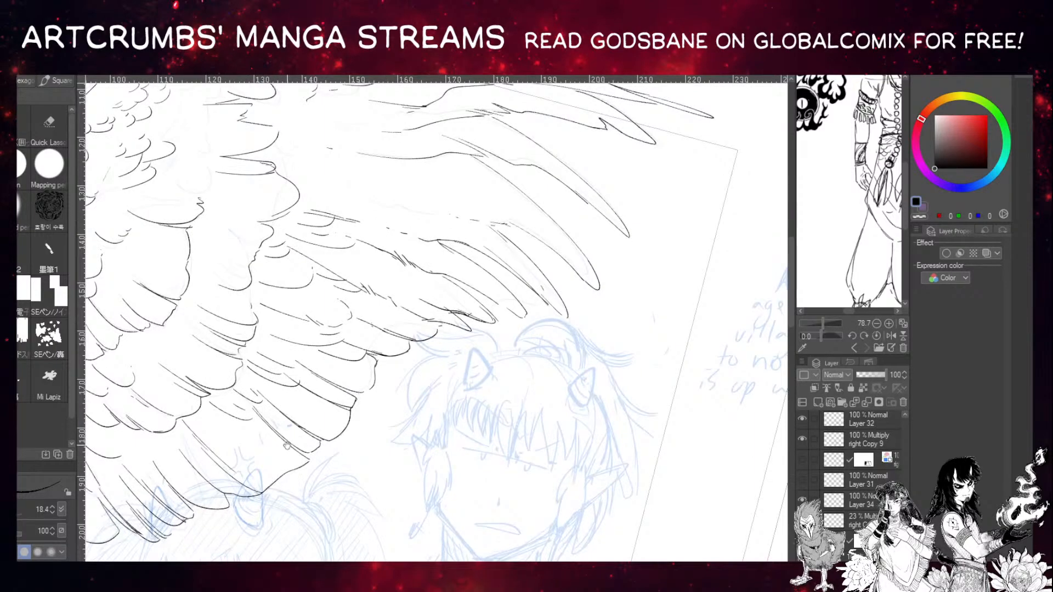
left_click_drag(271, 446, 402, 268)
left_click_drag(374, 229, 386, 131)
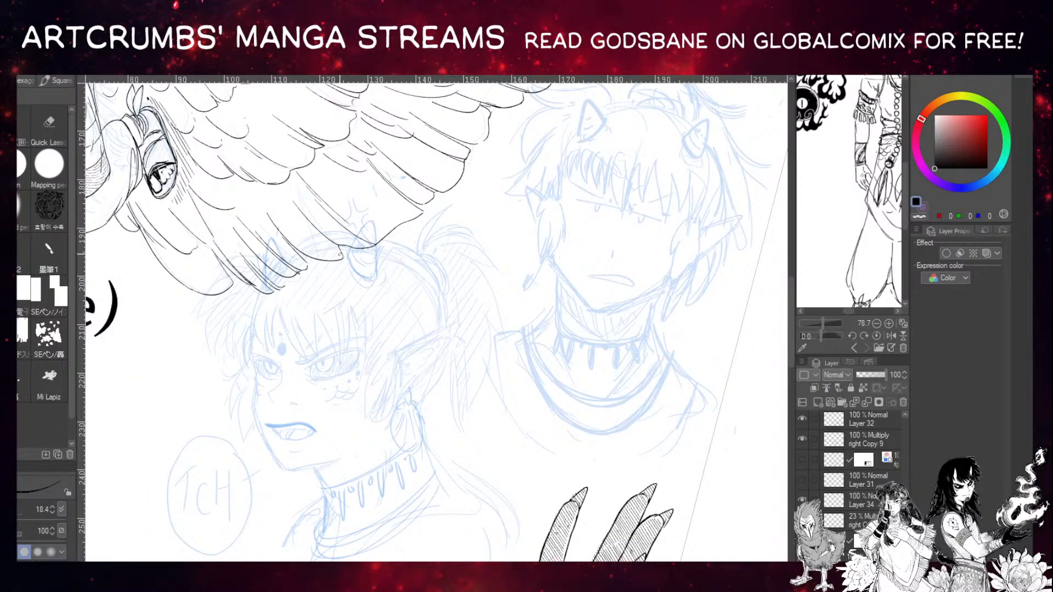
left_click_drag(413, 286, 425, 301)
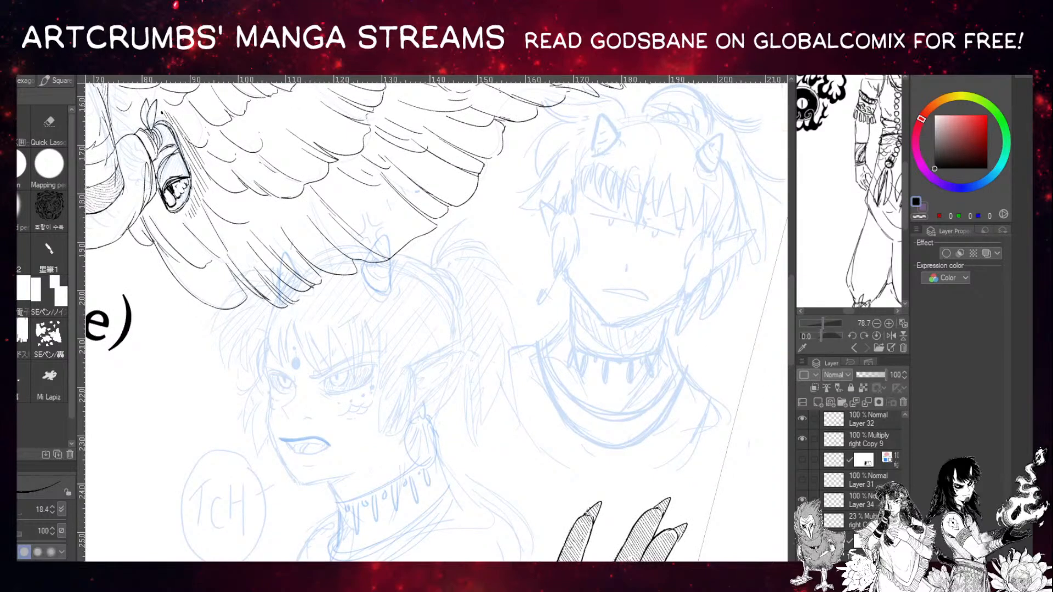
left_click_drag(402, 281, 431, 302)
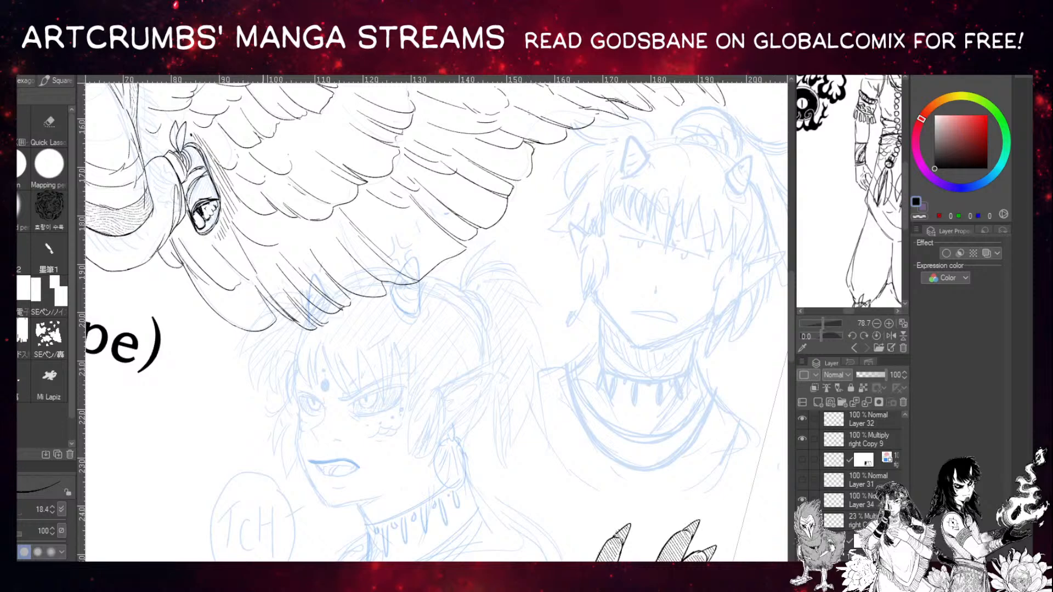
key("ctrl+at")
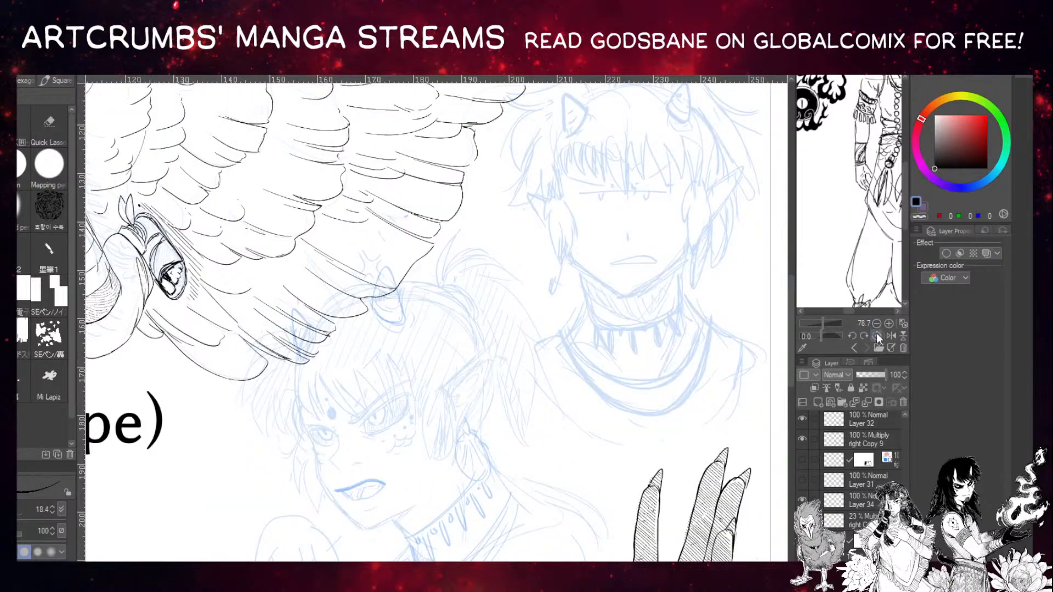
left_click_drag(877, 360, 875, 194)
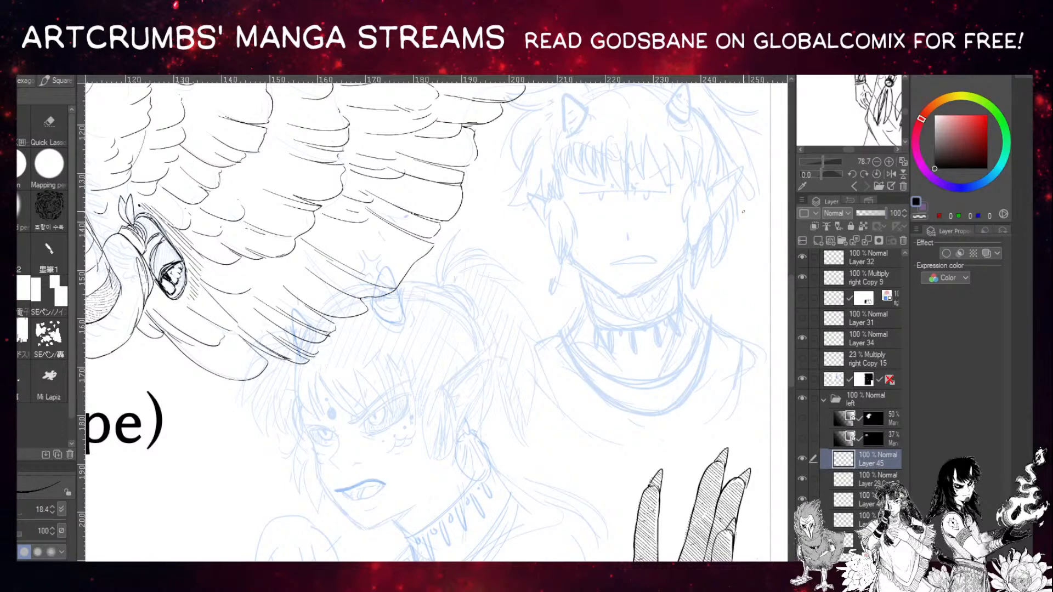
Set the drawing colour to white and try a size 80 pen stroke where the feathers overlap the bust's horn.
left_click(23, 169)
mouse_move(960, 154)
left_mouse_down()
mouse_move(924, 126)
mouse_move(932, 114)
left_mouse_up()
mouse_move(293, 319)
left_mouse_down()
mouse_move(295, 356)
mouse_move(308, 358)
mouse_move(307, 331)
left_mouse_up()
key("ctrl+z")
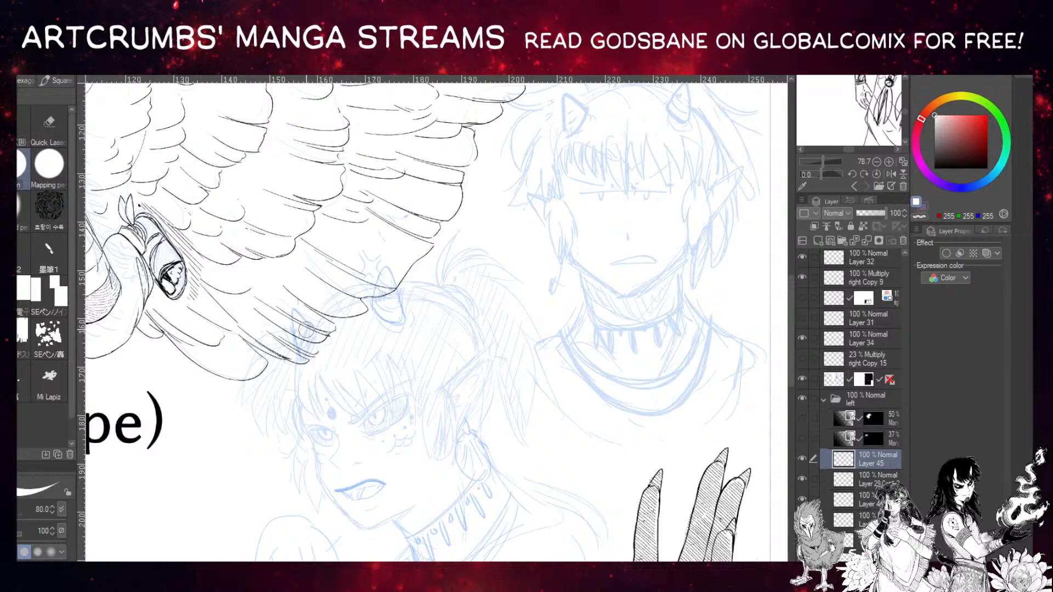
Select the layer directly below Layer 45, and return to the 18.4 pen on Layer 46 for the bust.
left_click(17, 112)
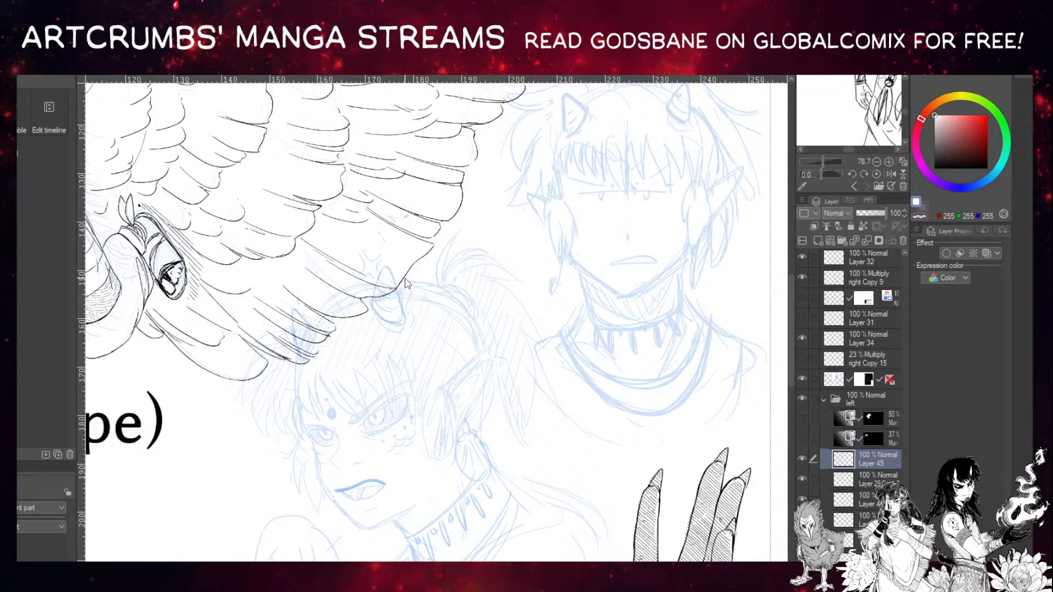
left_click(405, 277)
left_click(847, 478)
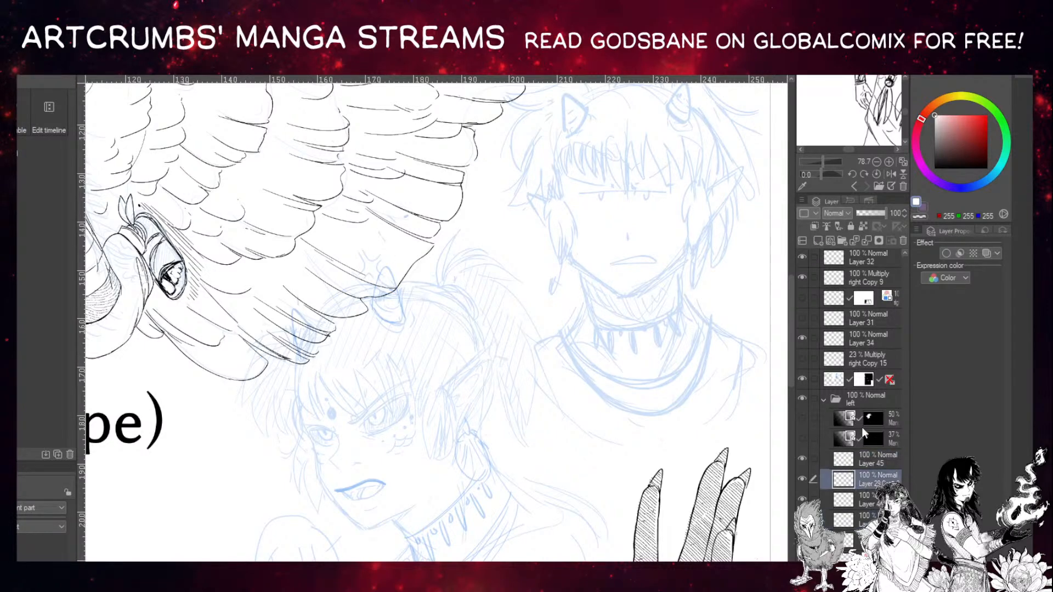
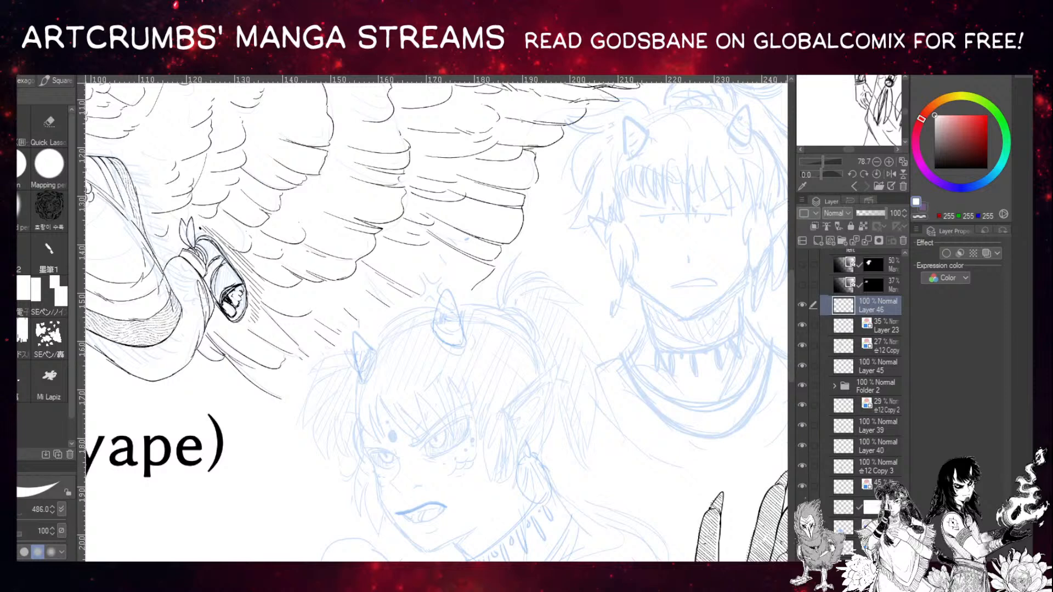
key("p")
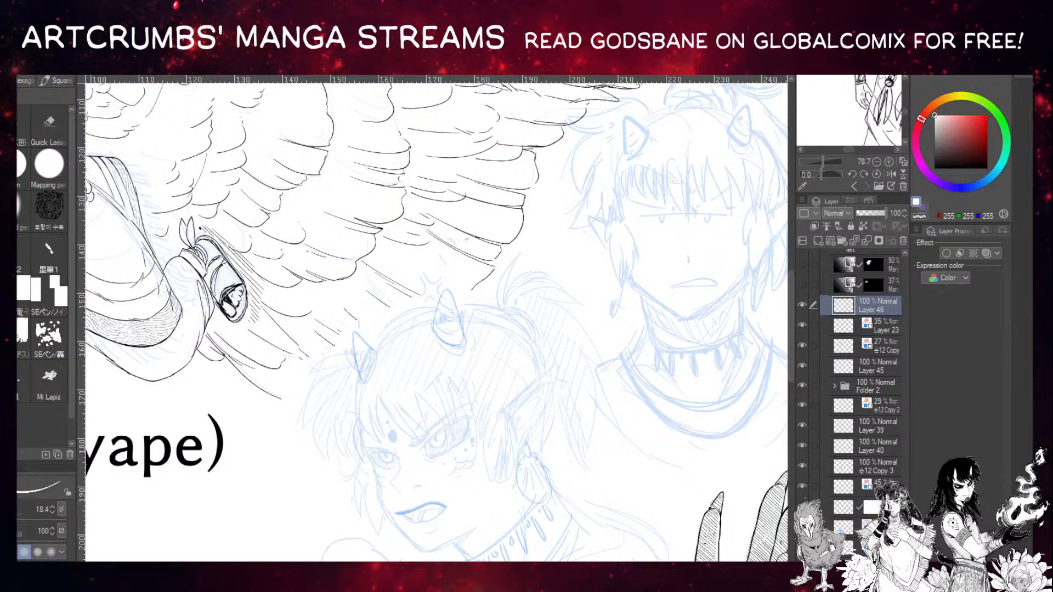
Set the drawing colour to black and test a different pen across the lower bust's forehead, enlarging it to 14.7.
key("b")
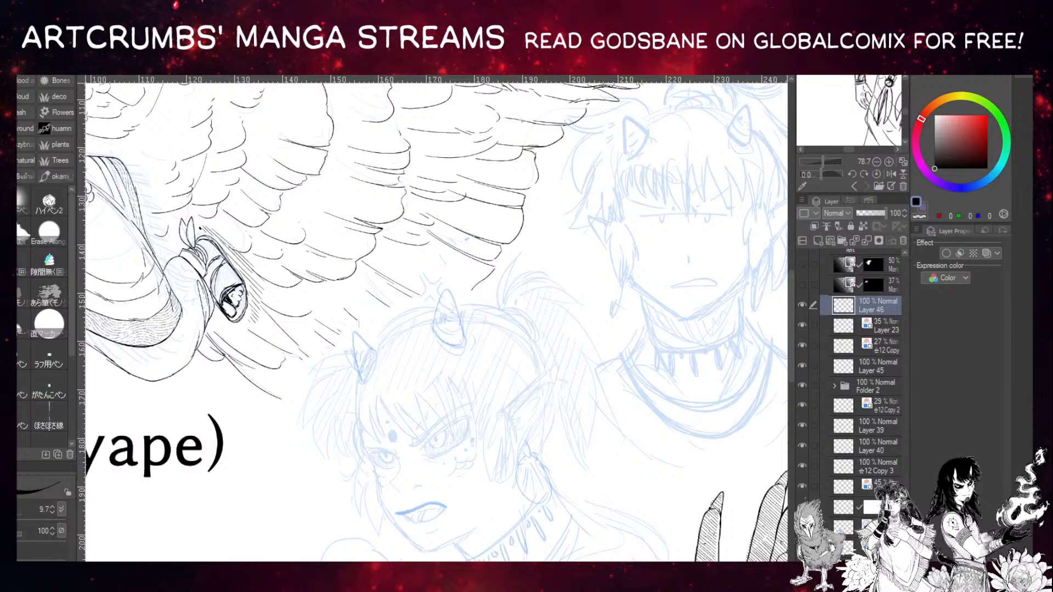
mouse_move(384, 428)
left_mouse_down()
mouse_move(431, 371)
mouse_move(502, 378)
left_mouse_up()
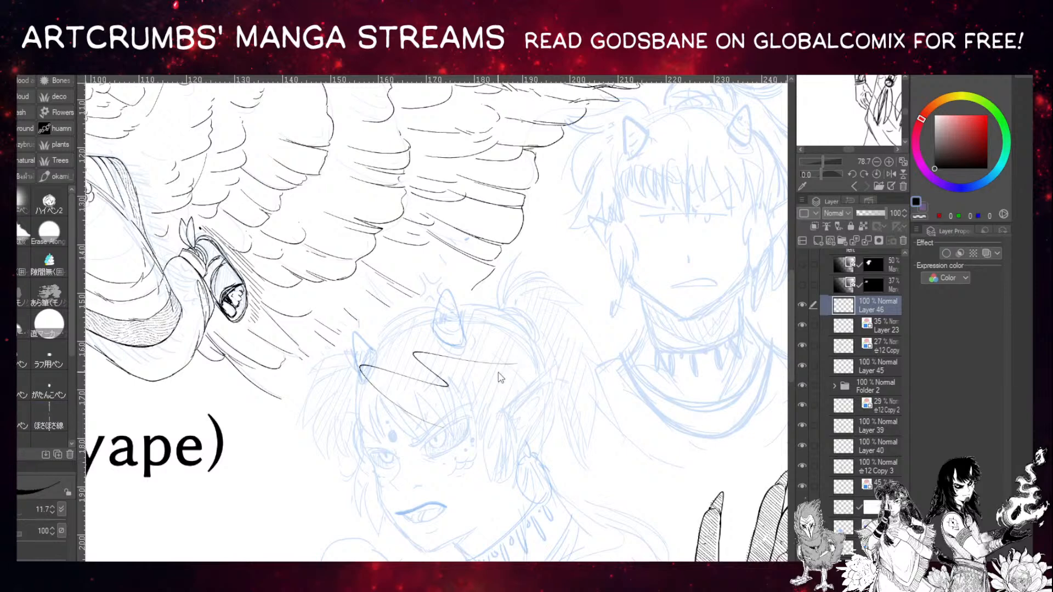
key("ctrl+z")
key("[")
key("]")
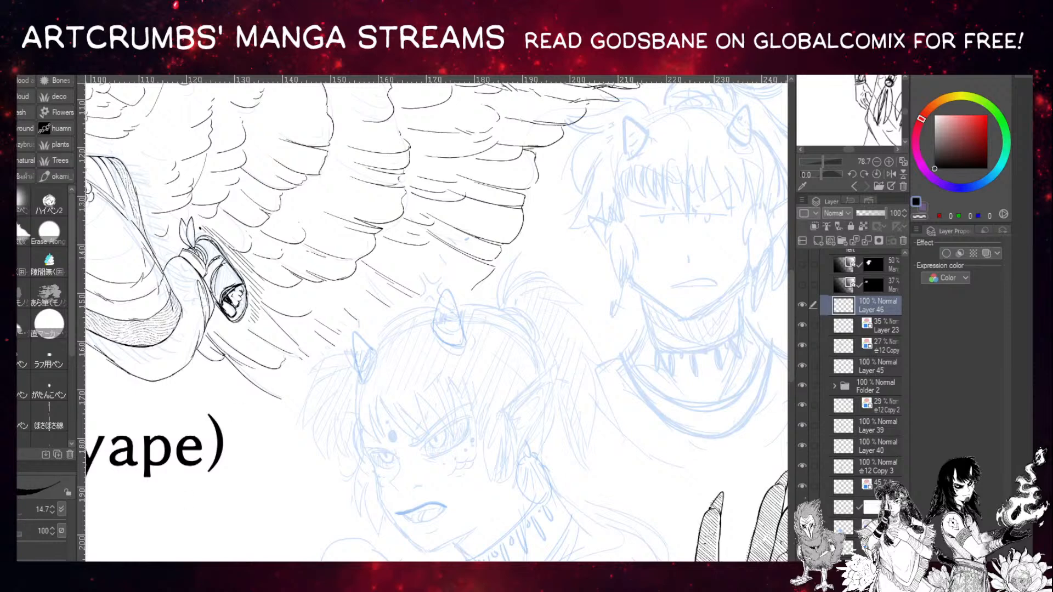
Try outlining the lower bust's smaller horn with the 14.7 pen, and return to the 18.4 pen.
scroll(459, 379, "up", 2)
mouse_move(374, 345)
left_mouse_down()
mouse_move(312, 275)
mouse_move(259, 344)
left_mouse_up()
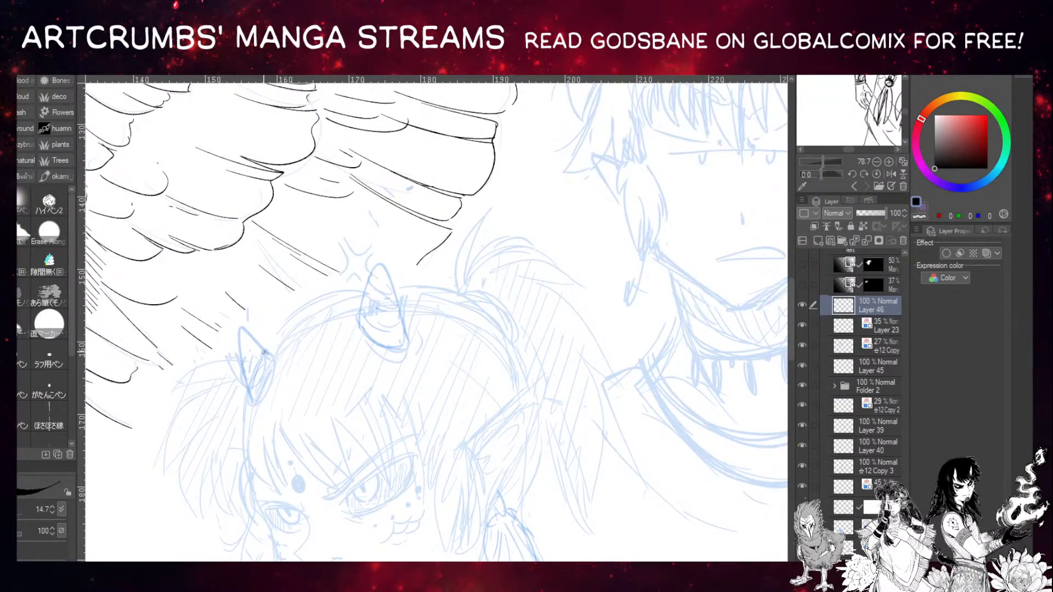
mouse_move(239, 327)
left_mouse_down()
mouse_move(258, 344)
mouse_move(255, 393)
left_mouse_up()
key("ctrl+z")
left_click_drag(239, 329, 270, 357)
key("ctrl+z")
key("ctrl+z")
key("p")
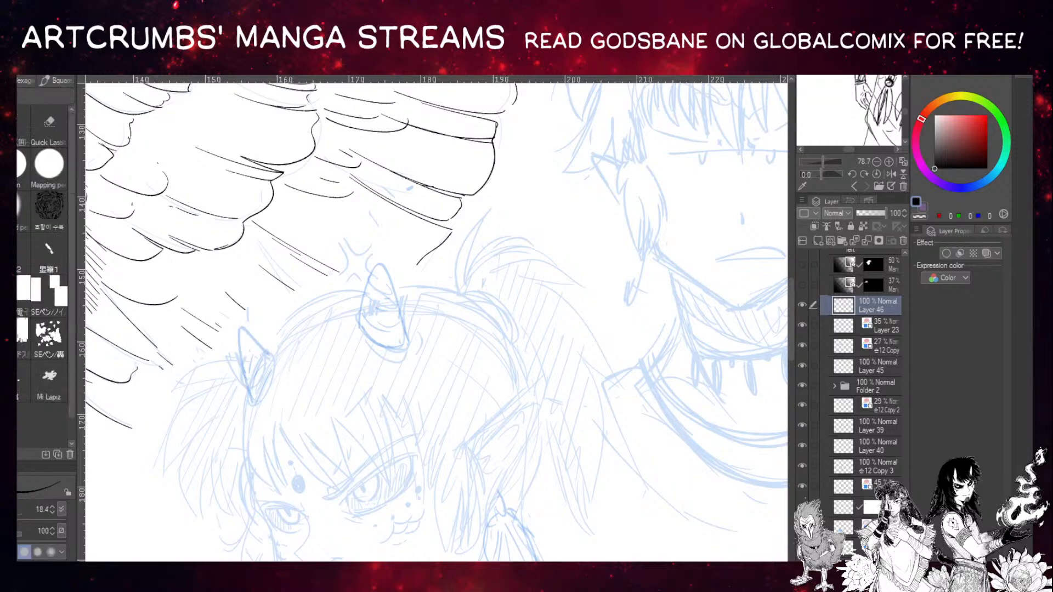
Ink both edges of the lower bust's smaller horn, enlarging the pen to 26.6.
left_click_drag(238, 349, 265, 356)
key("ctrl+z")
mouse_move(251, 398)
left_mouse_down()
mouse_move(236, 335)
mouse_move(262, 350)
mouse_move(242, 326)
mouse_move(272, 361)
left_mouse_up()
key("ctrl+z")
key("ctrl+z")
key("ctrl+z")
mouse_move(252, 396)
left_mouse_down()
mouse_move(235, 345)
mouse_move(240, 327)
mouse_move(257, 340)
mouse_move(239, 327)
left_mouse_up()
key("ctrl+z")
key("ctrl+z")
mouse_move(251, 401)
left_mouse_down()
mouse_move(241, 328)
mouse_move(271, 359)
left_mouse_up()
key("ctrl+z")
left_click_drag(241, 327, 271, 359)
key("ctrl+z")
left_click_drag(241, 328, 307, 422)
key("ctrl+z")
Ink the first curved strands of the hair tuft sweeping out from behind the smaller horn.
left_click_drag(315, 357, 369, 312)
mouse_move(305, 392)
left_mouse_down()
mouse_move(263, 453)
mouse_move(306, 414)
mouse_move(269, 467)
left_mouse_up()
mouse_move(302, 423)
left_mouse_down()
mouse_move(272, 469)
mouse_move(282, 496)
left_mouse_up()
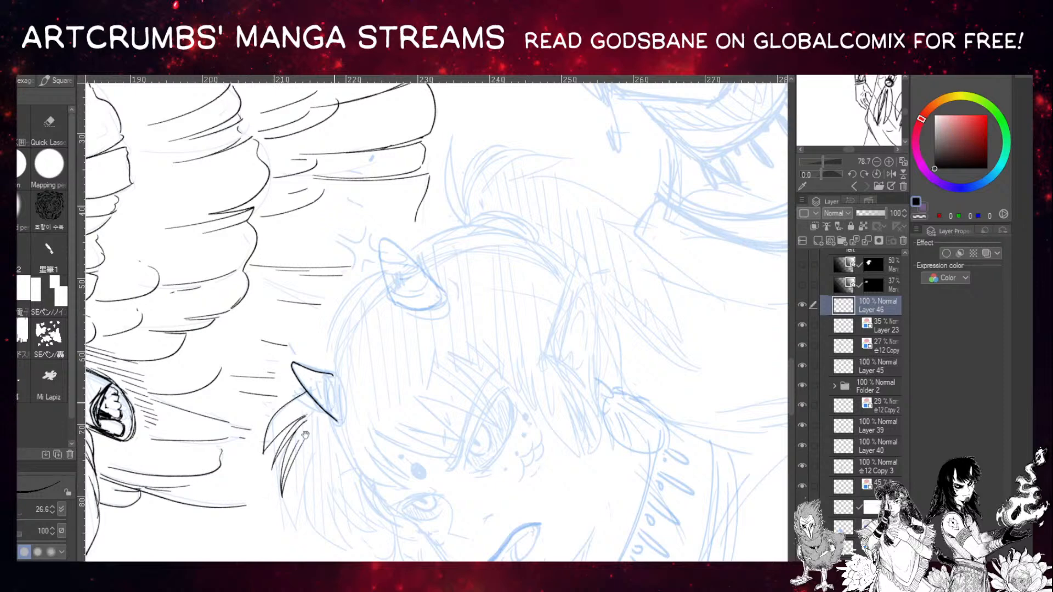
left_click_drag(304, 435, 247, 369)
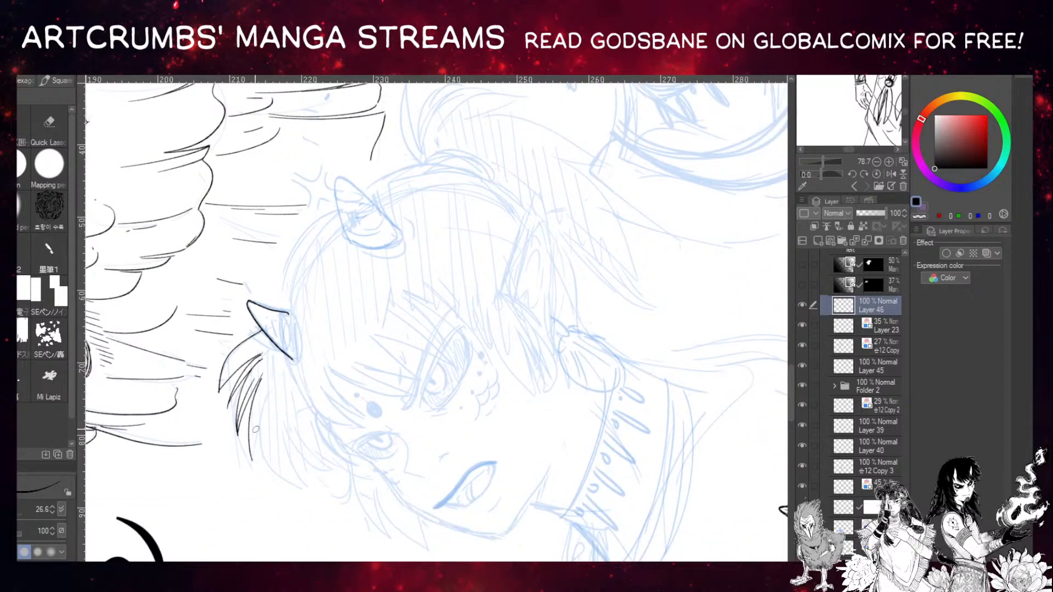
Ink the outer curved strand that continues the hair tuft down beside the face, redrawing it until it fits the sketch.
mouse_move(257, 385)
left_mouse_down()
mouse_move(289, 475)
mouse_move(270, 449)
mouse_move(301, 470)
left_mouse_up()
left_click_drag(254, 406, 313, 477)
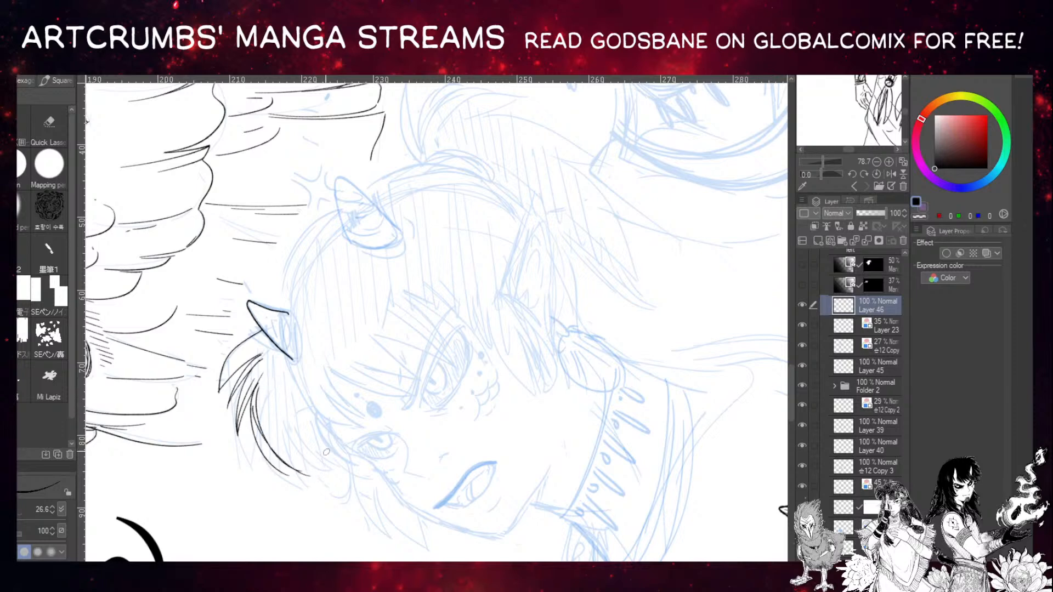
key("ctrl+z")
left_click_drag(253, 427, 290, 473)
key("ctrl+z")
mouse_move(257, 386)
left_mouse_down()
mouse_move(269, 456)
mouse_move(292, 474)
left_mouse_up()
mouse_move(254, 409)
left_mouse_down()
mouse_move(256, 428)
mouse_move(296, 471)
left_mouse_up()
key("ctrl+z")
key("ctrl+z")
key("ctrl+z")
left_click_drag(253, 402, 315, 482)
key("ctrl+z")
key("ctrl+z")
left_click_drag(267, 446, 322, 482)
key("ctrl+z")
Ink a row of tapered strands from the outer hair tuft down towards the brow on the far side of the face.
mouse_move(261, 439)
left_mouse_down()
mouse_move(303, 475)
mouse_move(224, 337)
mouse_move(223, 302)
left_mouse_up()
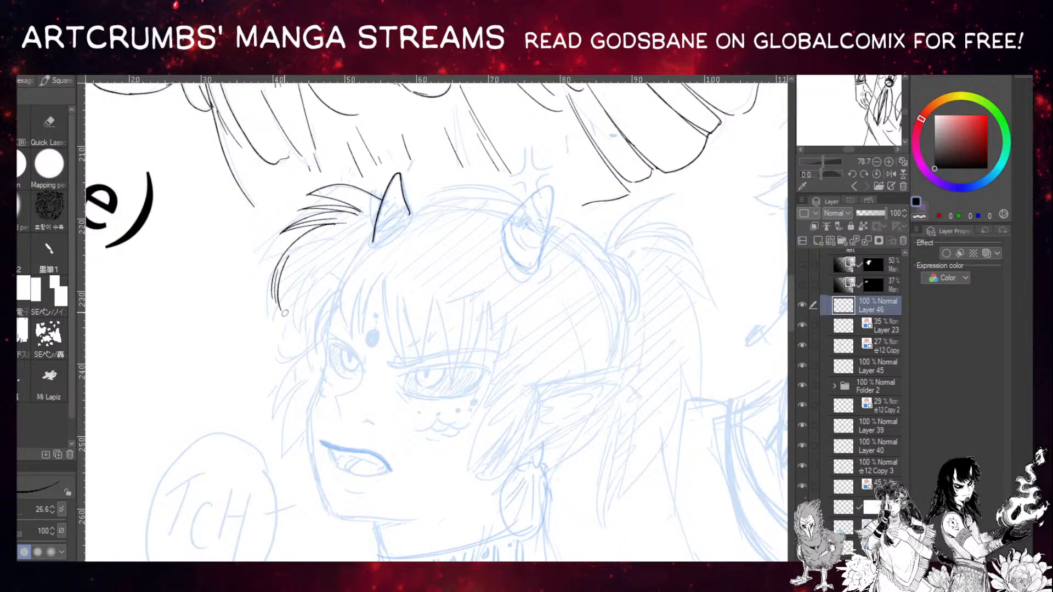
mouse_move(286, 312)
left_mouse_down()
mouse_move(301, 270)
mouse_move(294, 335)
left_mouse_up()
left_click_drag(320, 280, 299, 347)
key("ctrl+z")
left_click_drag(315, 275, 304, 342)
key("ctrl+z")
mouse_move(316, 274)
left_mouse_down()
mouse_move(304, 349)
mouse_move(324, 289)
mouse_move(309, 368)
left_mouse_up()
key("ctrl+z")
key("ctrl+z")
key("ctrl+z")
mouse_move(308, 288)
left_mouse_down()
mouse_move(300, 336)
mouse_move(309, 360)
mouse_move(311, 336)
left_mouse_up()
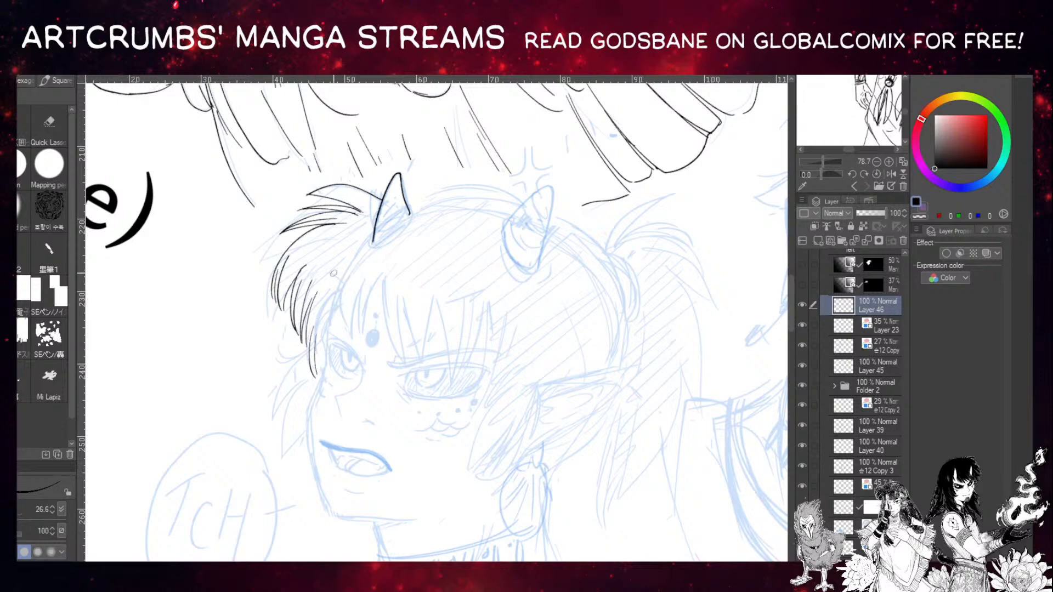
Ink the pointed fringe lock that ends just above the far eye.
key("ctrl+z")
left_click_drag(316, 374, 326, 295)
key("ctrl+z")
left_click_drag(314, 371, 358, 258)
key("ctrl+z")
mouse_move(314, 373)
left_mouse_down()
mouse_move(347, 278)
mouse_move(316, 372)
mouse_move(339, 288)
left_mouse_up()
key("ctrl+z")
key("ctrl+z")
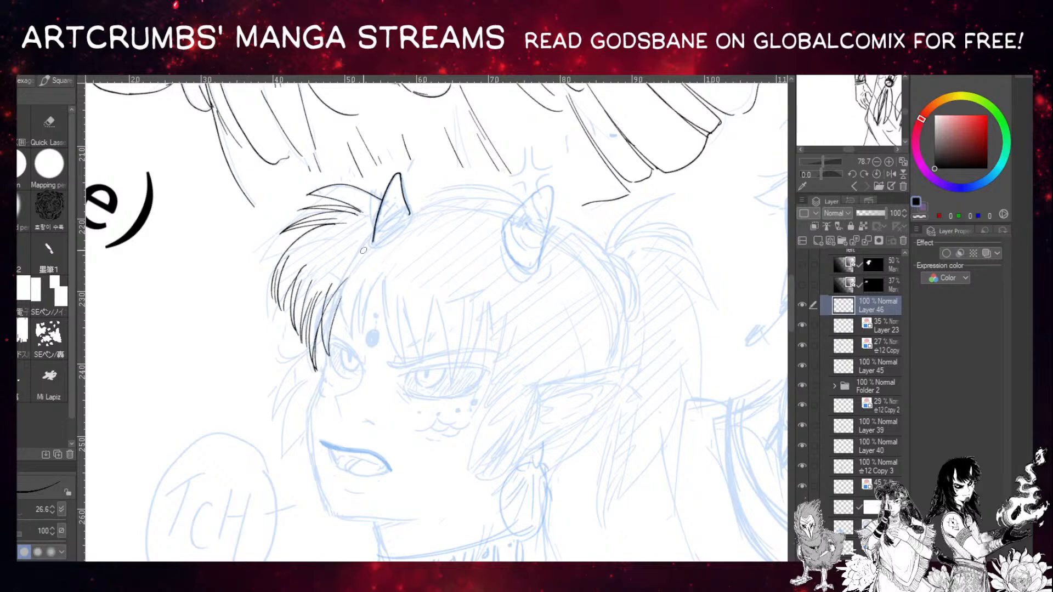
Ink the fringe strands falling over the forehead mark between the eyes.
left_click_drag(339, 347, 375, 270)
mouse_move(360, 331)
left_mouse_down()
mouse_move(385, 269)
mouse_move(403, 357)
left_mouse_up()
key("ctrl+z")
left_click_drag(382, 275, 403, 354)
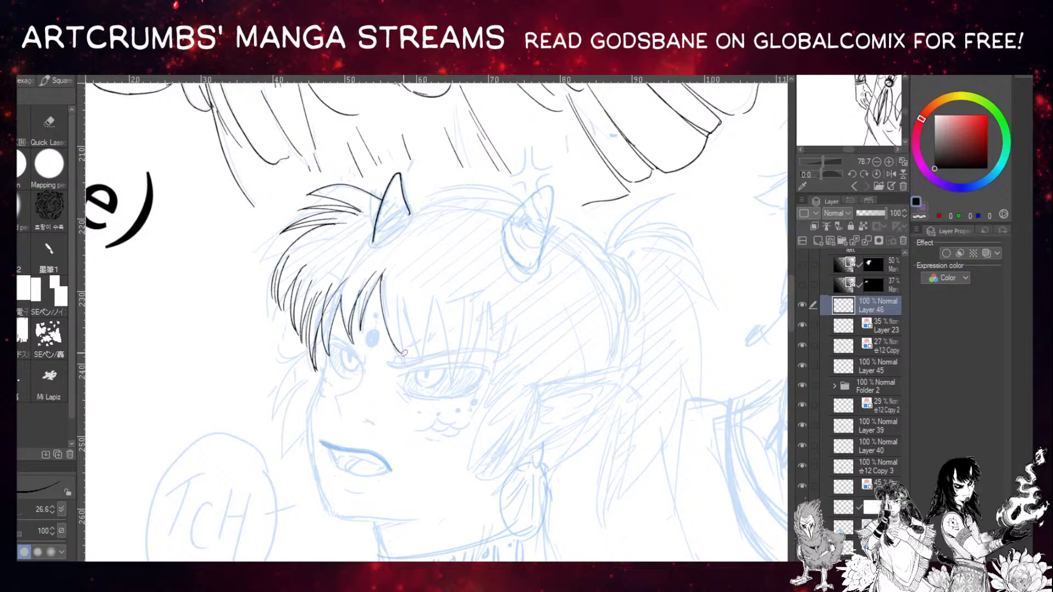
key("ctrl+z")
key("ctrl+z")
mouse_move(366, 289)
left_mouse_down()
mouse_move(372, 360)
mouse_move(384, 277)
left_mouse_up()
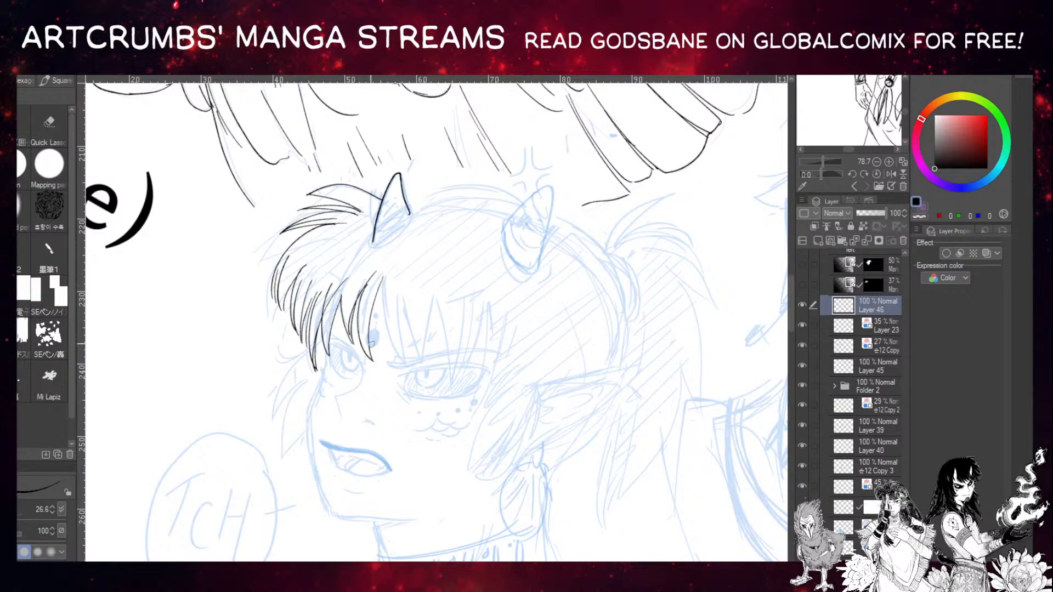
left_click_drag(371, 345, 386, 277)
Ink the round forehead mark and the small dot above it, undoing the strokes that do not fit.
mouse_move(371, 330)
left_mouse_down()
mouse_move(375, 346)
mouse_move(376, 313)
mouse_move(326, 269)
mouse_move(362, 331)
left_mouse_up()
key("ctrl+z")
key("ctrl+z")
key("ctrl+z")
key("ctrl+z")
key("ctrl+z")
key("ctrl+z")
key("ctrl+z")
key("ctrl+z")
key("ctrl+z")
key("ctrl+z")
key("ctrl+z")
key("ctrl+z")
key("ctrl+z")
Ink the dense fringe lock beside the forehead mark, ending at the near eyebrow.
mouse_move(350, 273)
left_mouse_down()
mouse_move(362, 332)
mouse_move(357, 322)
left_mouse_up()
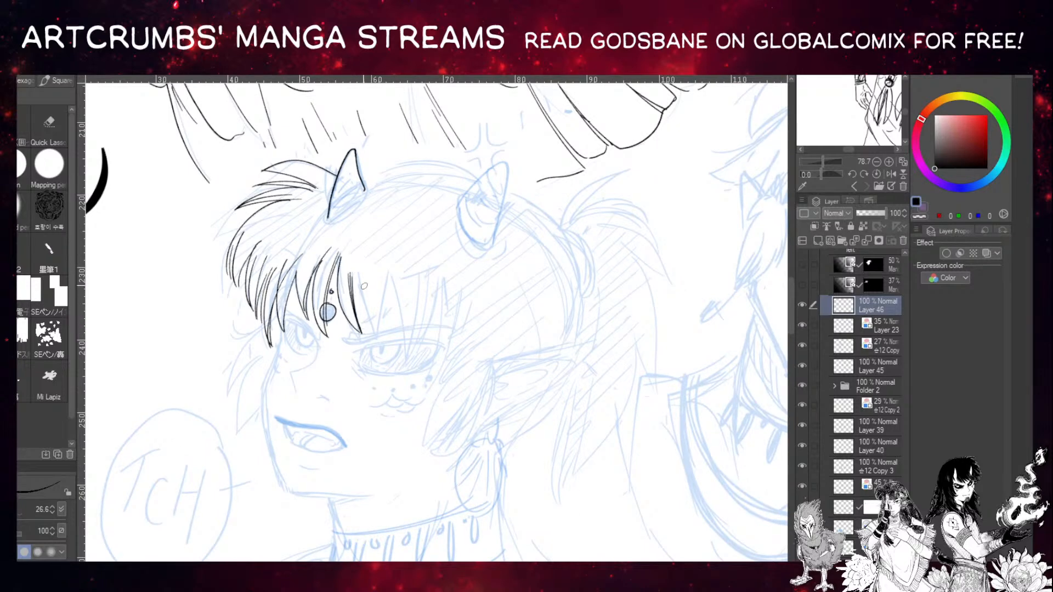
left_click_drag(351, 267, 359, 316)
left_click_drag(354, 277, 380, 335)
mouse_move(383, 274)
left_mouse_down()
mouse_move(379, 338)
mouse_move(400, 322)
left_mouse_up()
left_click_drag(390, 282, 407, 343)
key("ctrl+z")
key("ctrl+z")
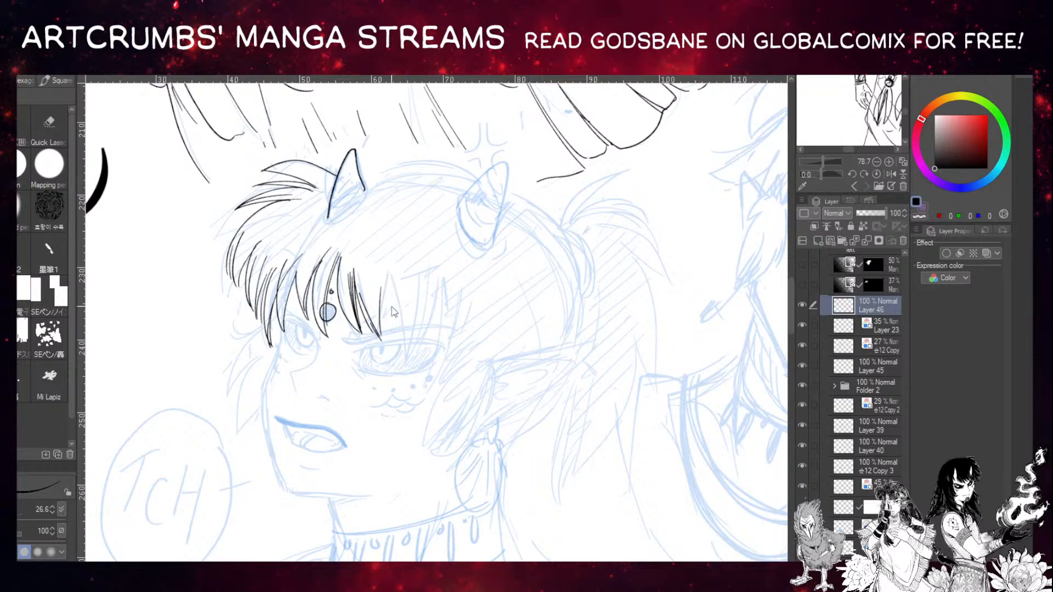
Ink the long pointed fringe lock that crosses the near eye.
left_click_drag(379, 273, 404, 353)
key("ctrl+z")
left_click_drag(382, 274, 407, 355)
left_click_drag(402, 312, 406, 353)
left_click_drag(380, 271, 418, 291)
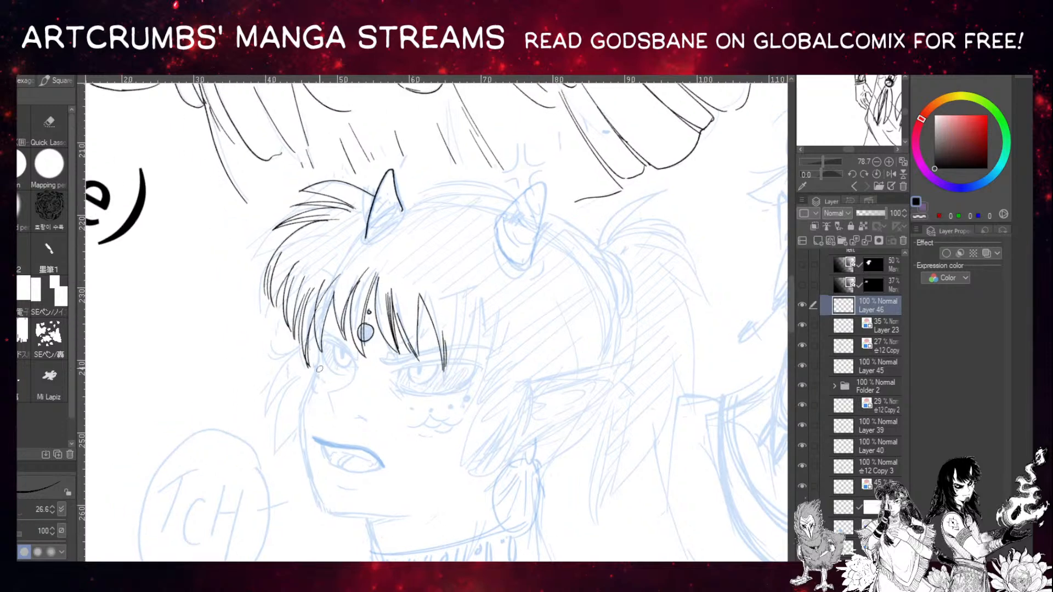
Ink the face contour from the far brow to the chin and jaw, with a thickened line and a neck shadow.
mouse_move(321, 347)
left_mouse_down()
mouse_move(302, 405)
mouse_move(318, 499)
mouse_move(329, 514)
mouse_move(354, 514)
left_mouse_up()
left_click_drag(340, 403, 235, 345)
mouse_move(241, 458)
left_mouse_down()
mouse_move(303, 462)
mouse_move(266, 468)
mouse_move(274, 485)
mouse_move(283, 455)
mouse_move(272, 475)
mouse_move(282, 459)
mouse_move(245, 380)
left_mouse_up()
key("ctrl+z")
key("ctrl+z")
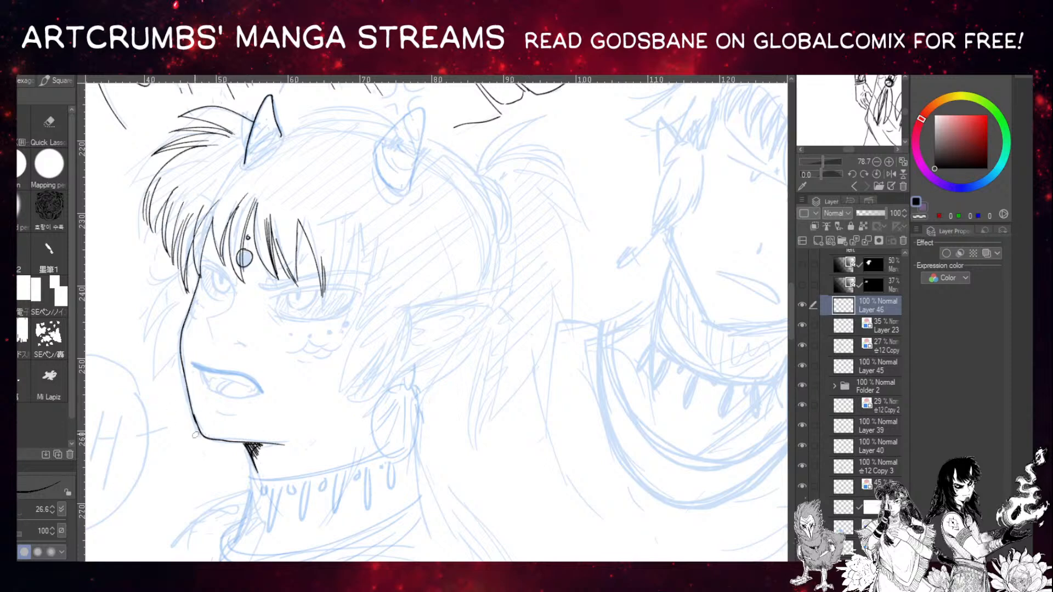
left_click_drag(201, 437, 273, 445)
mouse_move(203, 438)
left_mouse_down()
mouse_move(182, 362)
mouse_move(185, 388)
mouse_move(189, 313)
left_mouse_up()
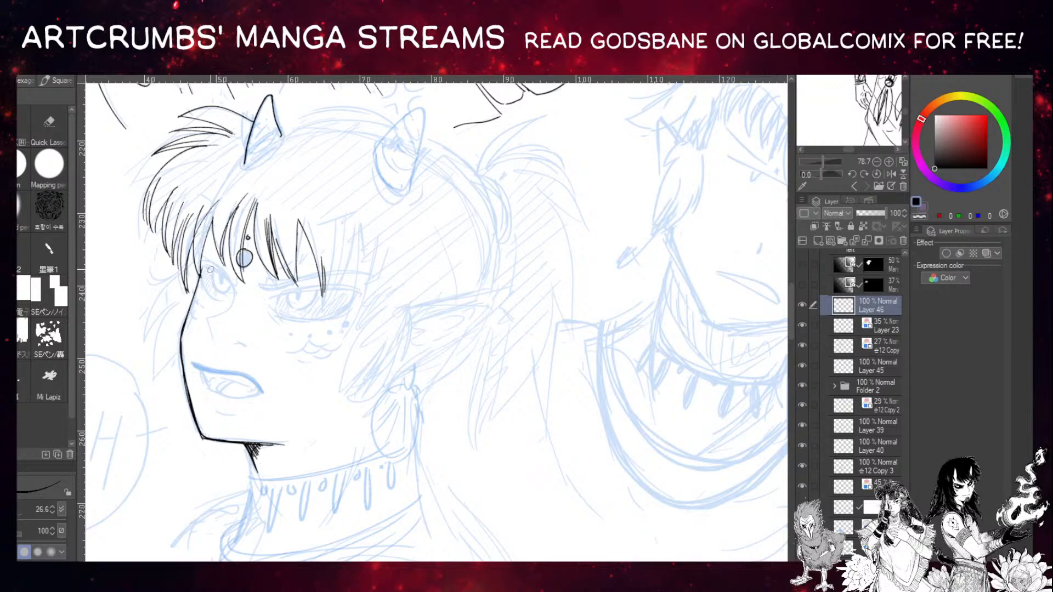
Ink the nose bridge beside the far eye and the small nostril mark.
mouse_move(204, 270)
left_mouse_down()
mouse_move(206, 289)
mouse_move(225, 300)
mouse_move(233, 288)
mouse_move(229, 307)
left_mouse_up()
key("ctrl+z")
mouse_move(220, 268)
left_mouse_down()
mouse_move(234, 296)
mouse_move(206, 319)
mouse_move(244, 344)
left_mouse_up()
key("ctrl+z")
left_click_drag(214, 332, 215, 346)
key("ctrl+z")
key("ctrl+z")
mouse_move(219, 312)
left_mouse_down()
mouse_move(204, 323)
mouse_move(206, 345)
left_mouse_up()
key("minus")
key("ctrl+z")
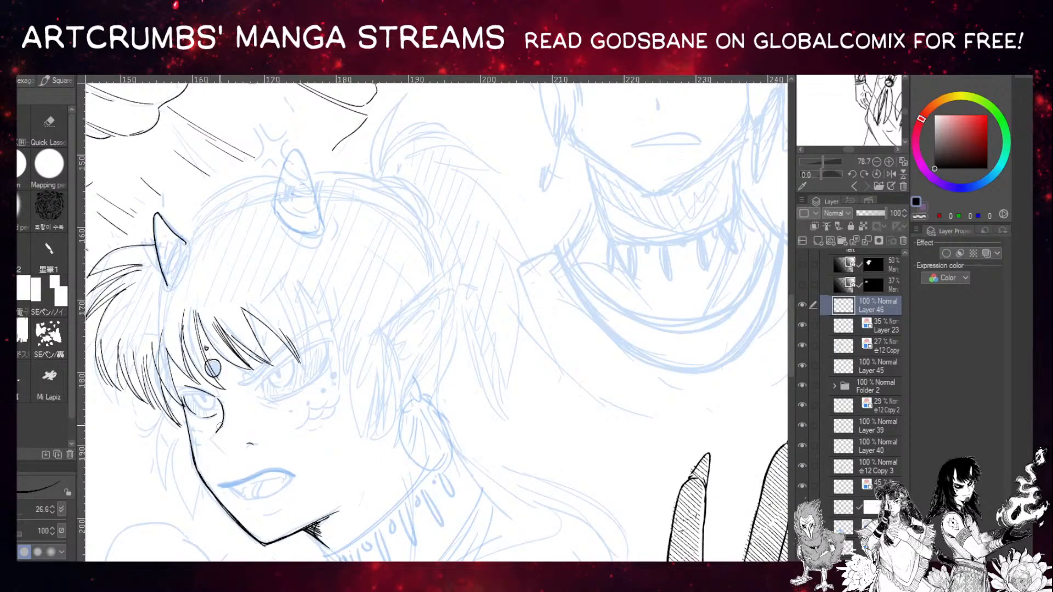
Redraw the nose line so it runs from the far eye down to the nose tip.
left_click_drag(209, 439, 230, 458)
key("ctrl+z")
key("ctrl+y")
key("ctrl+z")
key("ctrl+z")
mouse_move(218, 396)
left_mouse_down()
mouse_move(208, 442)
mouse_move(224, 454)
mouse_move(253, 446)
left_mouse_up()
scroll(273, 391, "down", 1)
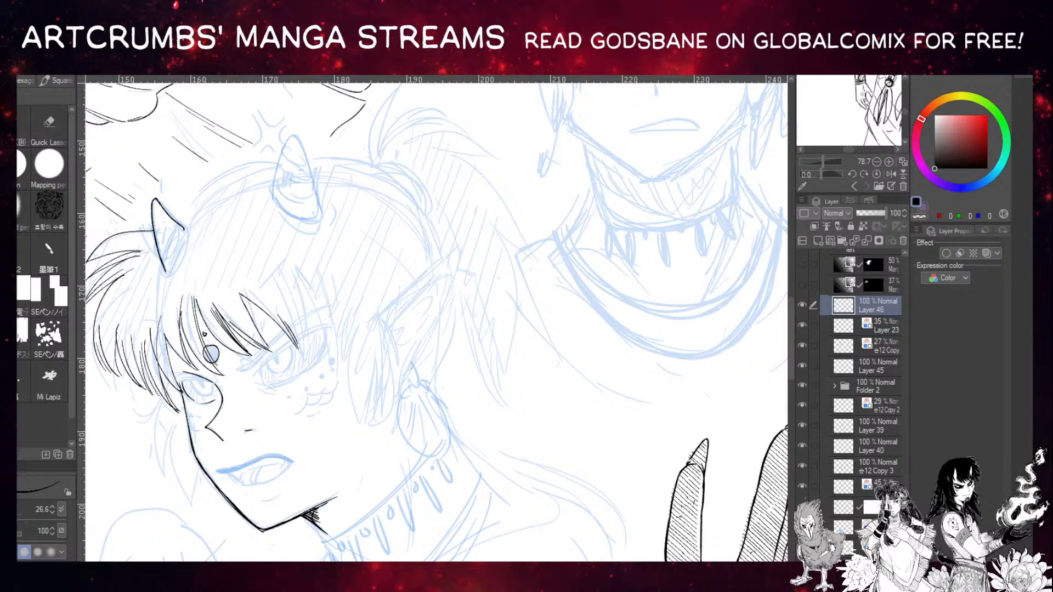
Switch to the Godsbane PDF in Adobe Acrobat and look over the synopsis and cover pages.
key("alt+Tab")
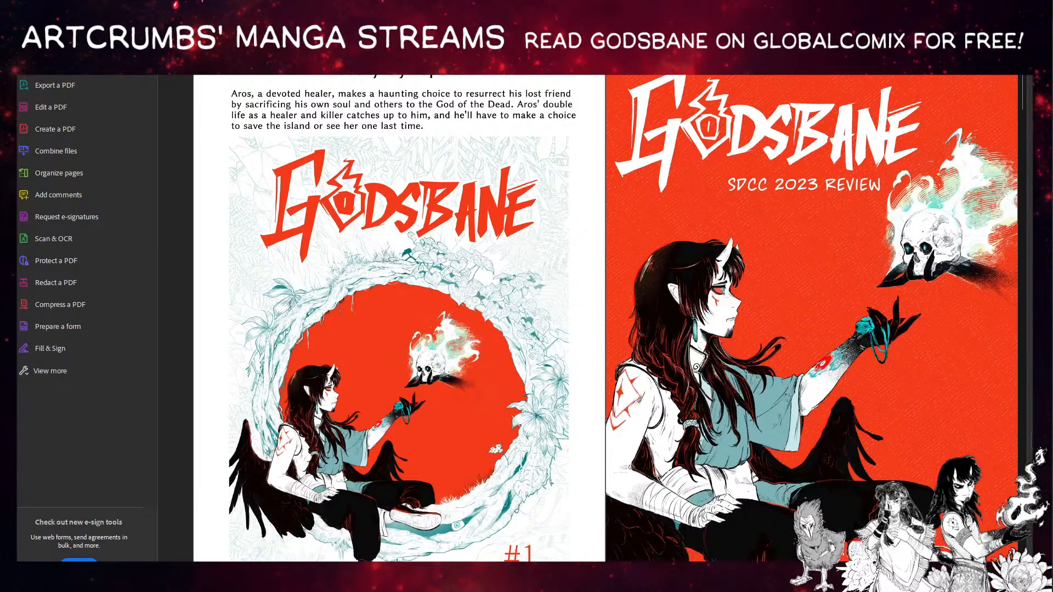
scroll(605, 318, "down", 1)
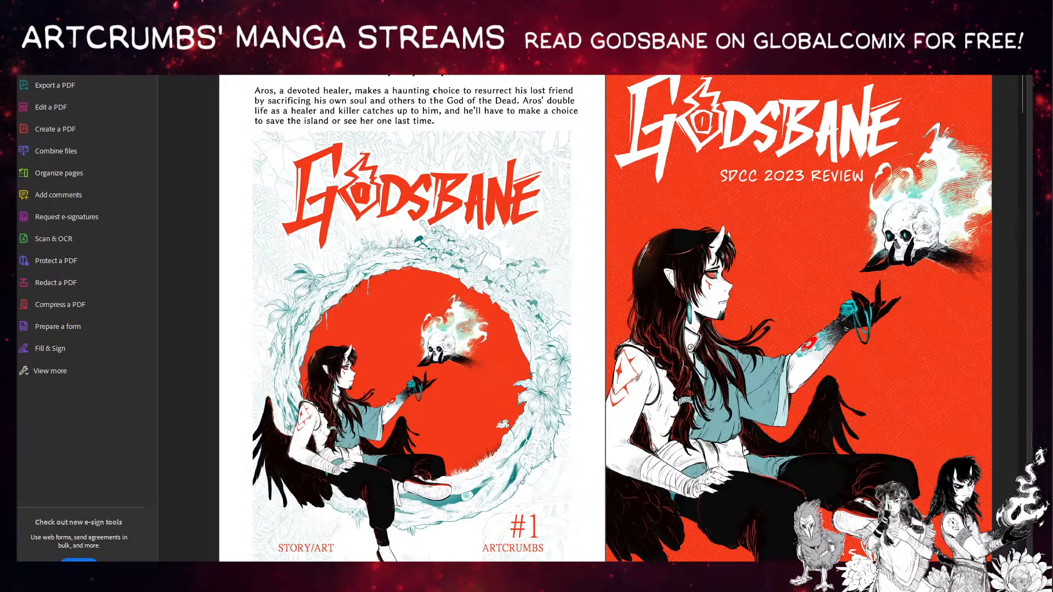
scroll(605, 318, "down", 1)
scroll(606, 318, "up", 2)
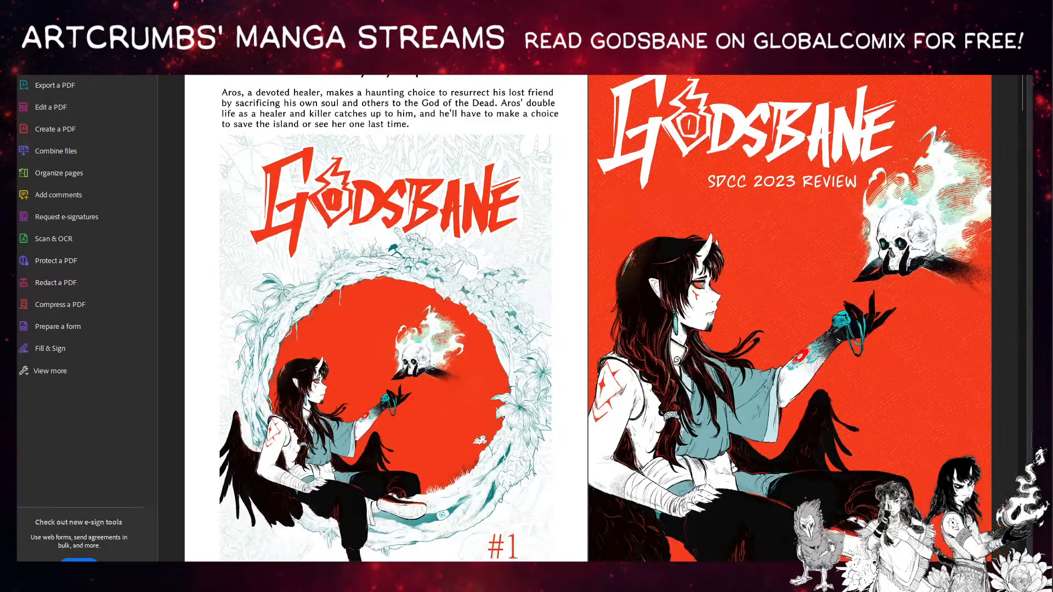
scroll(899, 481, "down", 1)
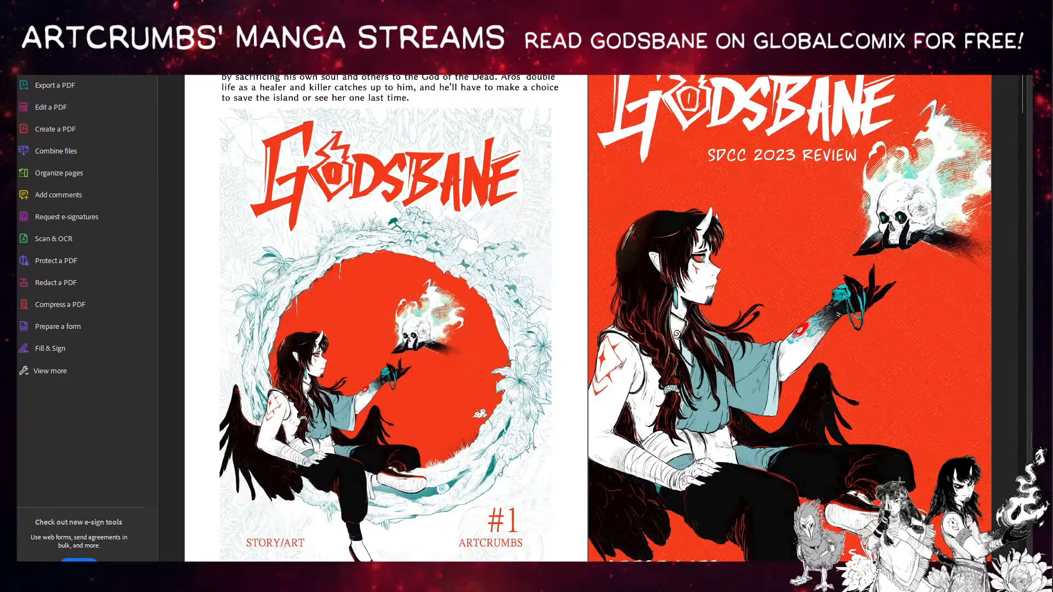
scroll(899, 481, "up", 1)
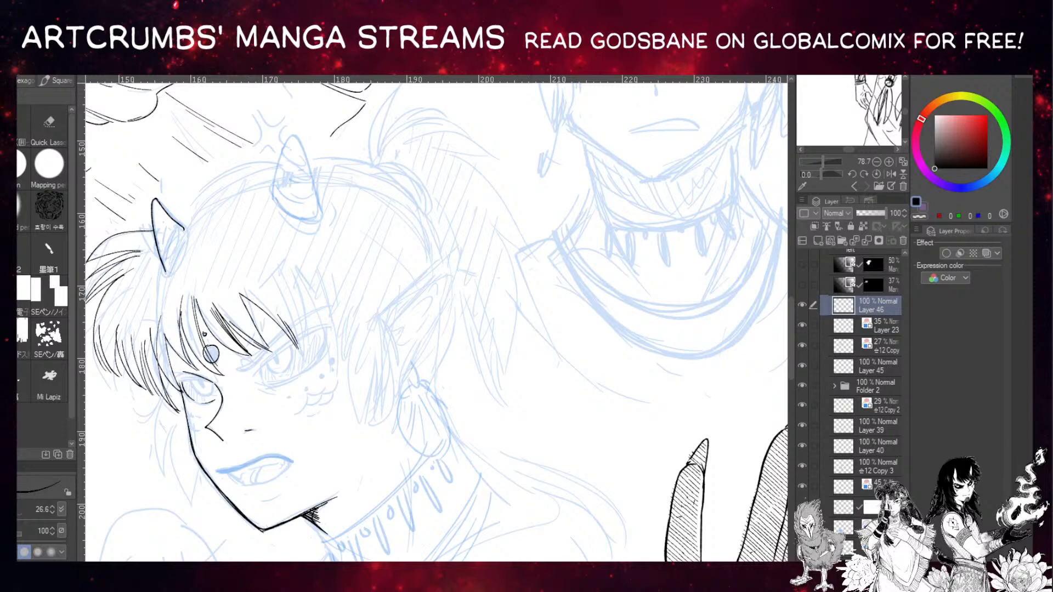
Return to the drawing in Clip Studio Paint and try an upper eyelid stroke on the far eye.
left_click_drag(253, 316, 235, 282)
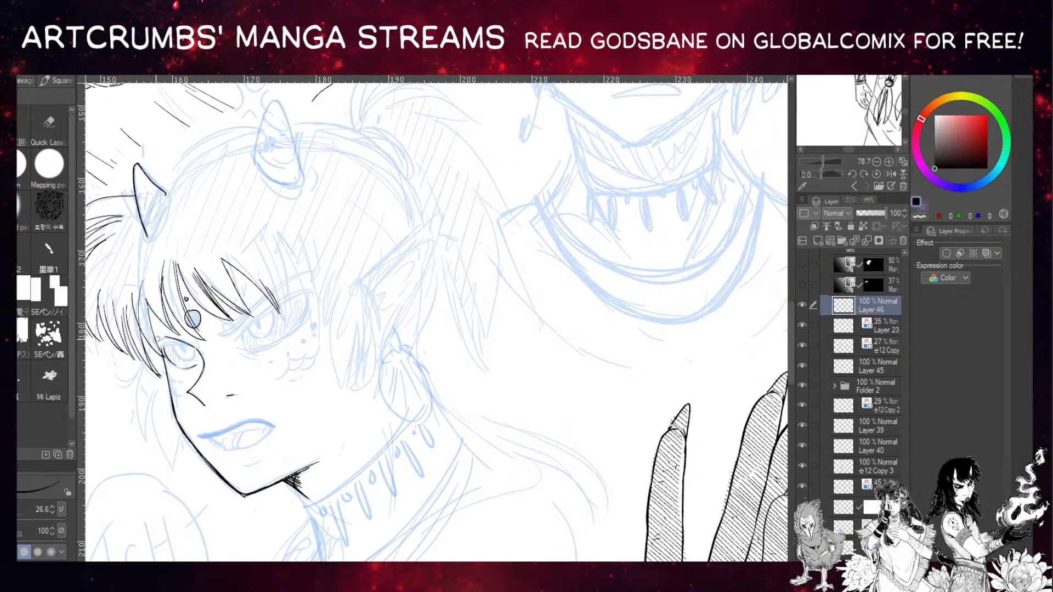
mouse_move(167, 343)
left_mouse_down()
mouse_move(195, 346)
mouse_move(183, 362)
mouse_move(187, 345)
left_mouse_up()
key("ctrl+z")
key("ctrl+z")
key("ctrl+z")
key("ctrl+z")
Switch to the Godsbane PDF in Adobe Acrobat, hide the tools list, and go to the Mau and Aros Tou character pages.
scroll(291, 319, "down", 2)
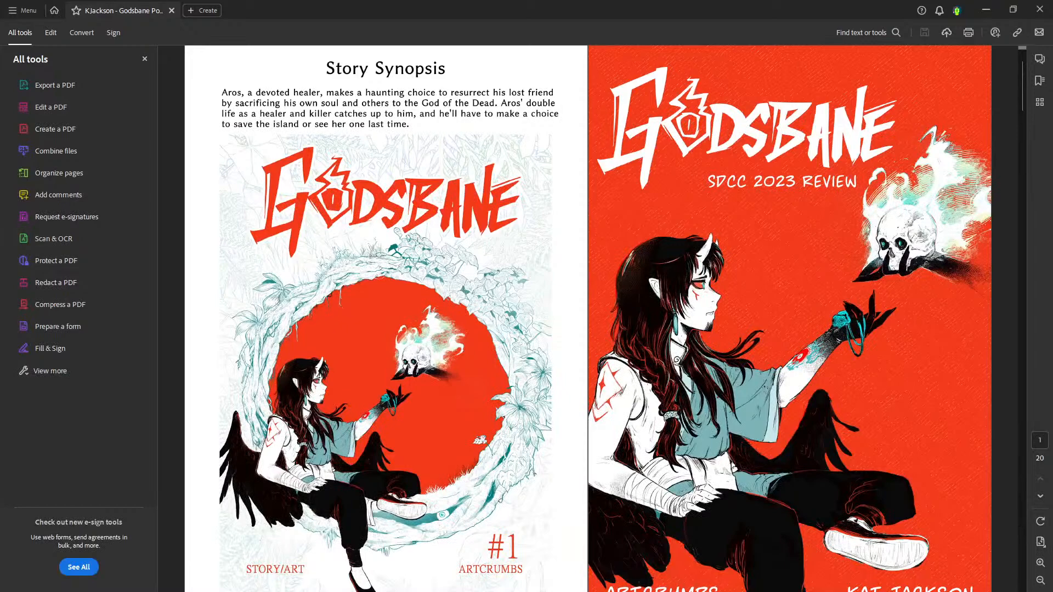
left_click(145, 59)
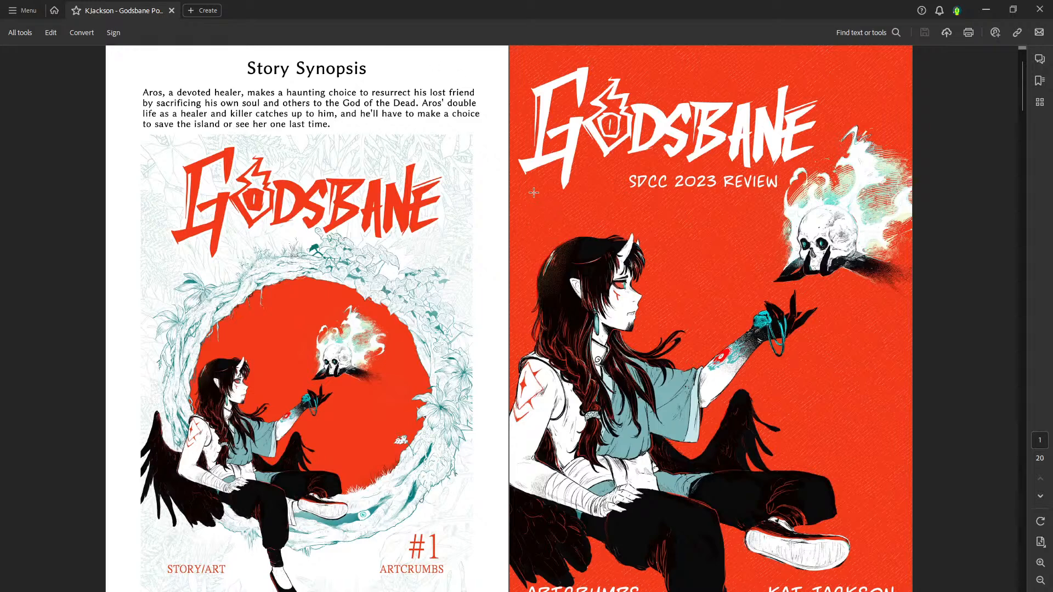
scroll(521, 184, "down", 10)
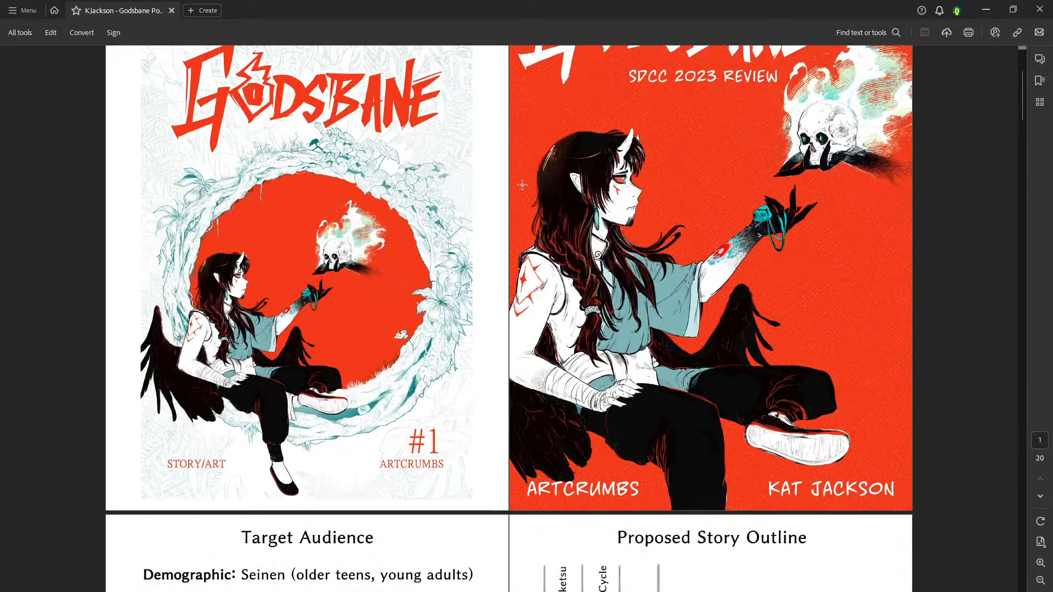
scroll(538, 206, "down", 15)
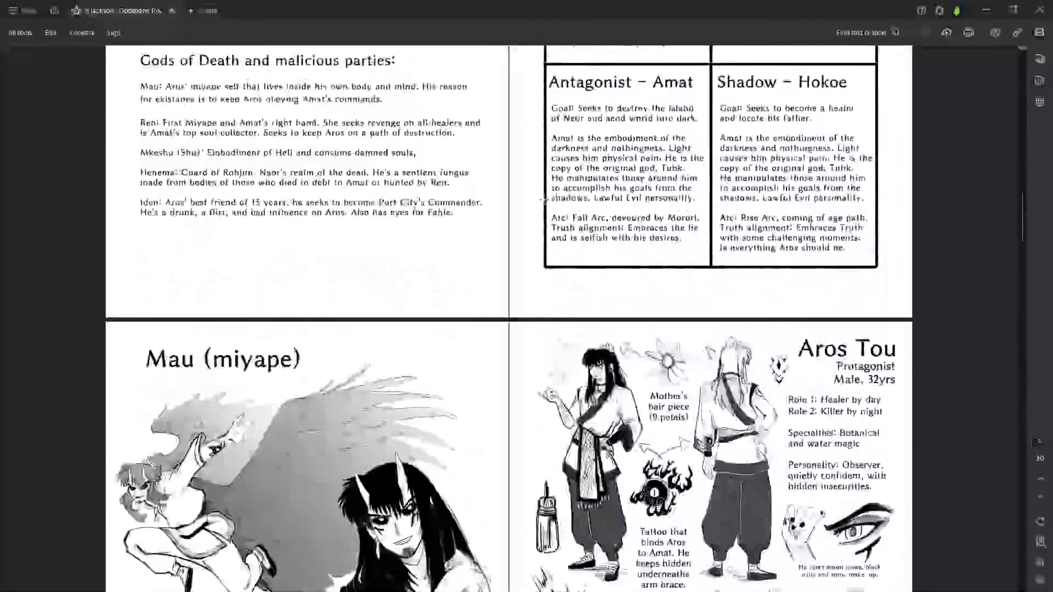
scroll(540, 193, "down", 3)
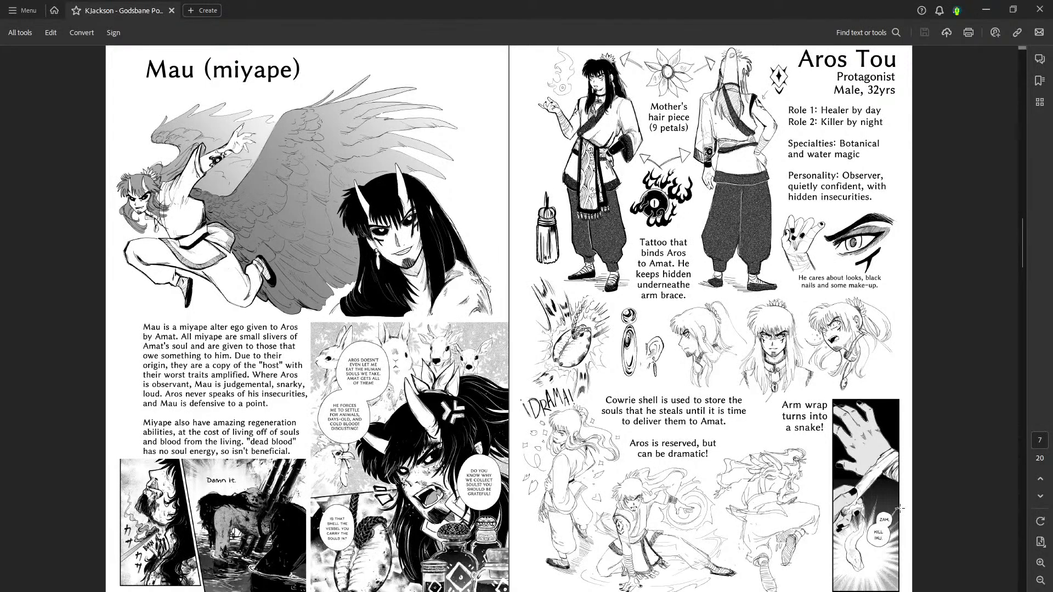
Zoom out one level and examine the full Mau and Aros Tou character spread.
left_click(1039, 580)
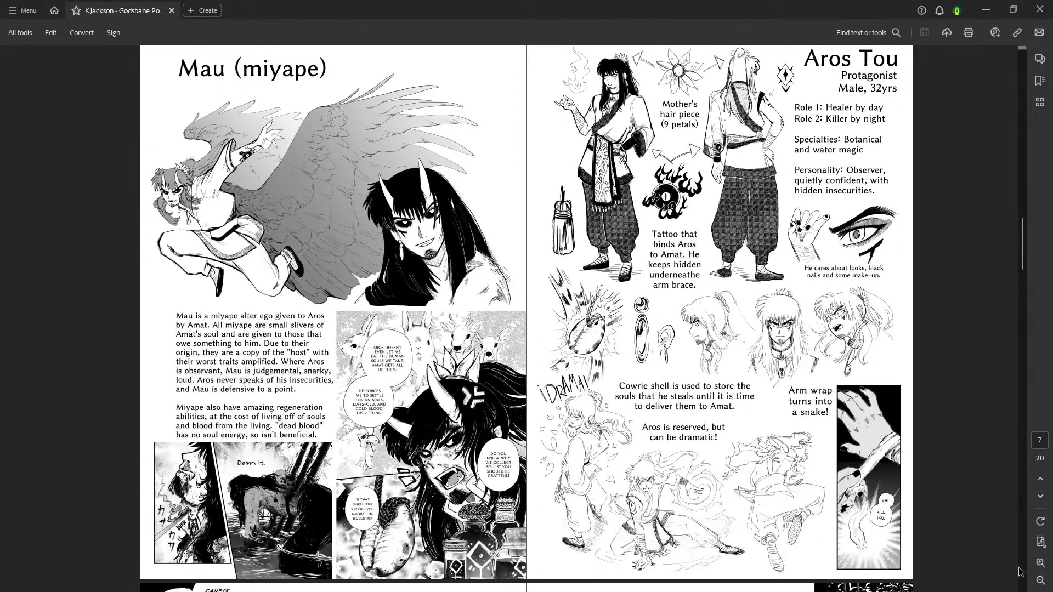
scroll(946, 332, "up", 1)
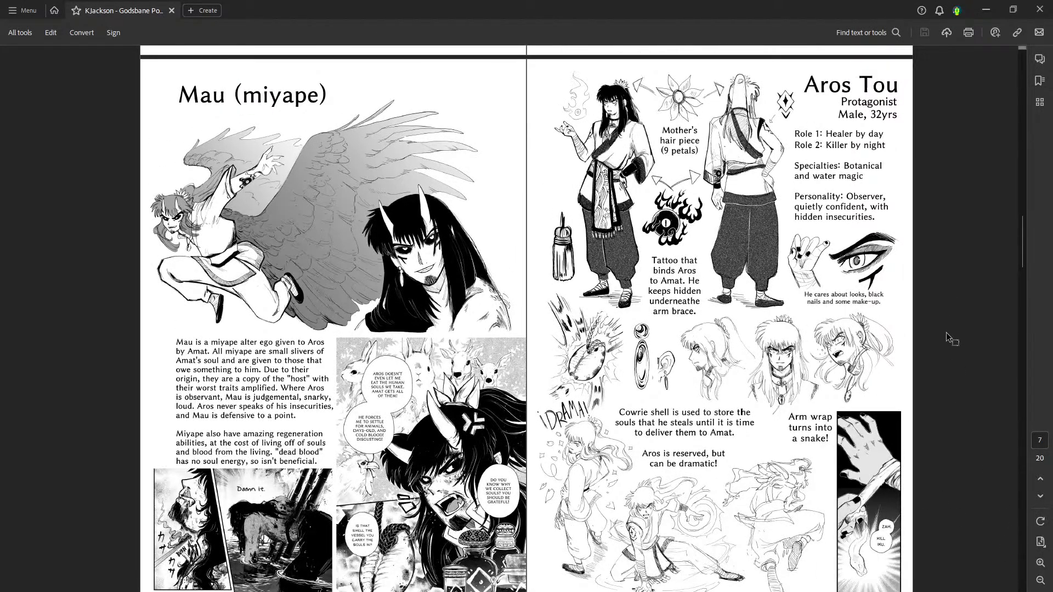
scroll(946, 332, "down", 1)
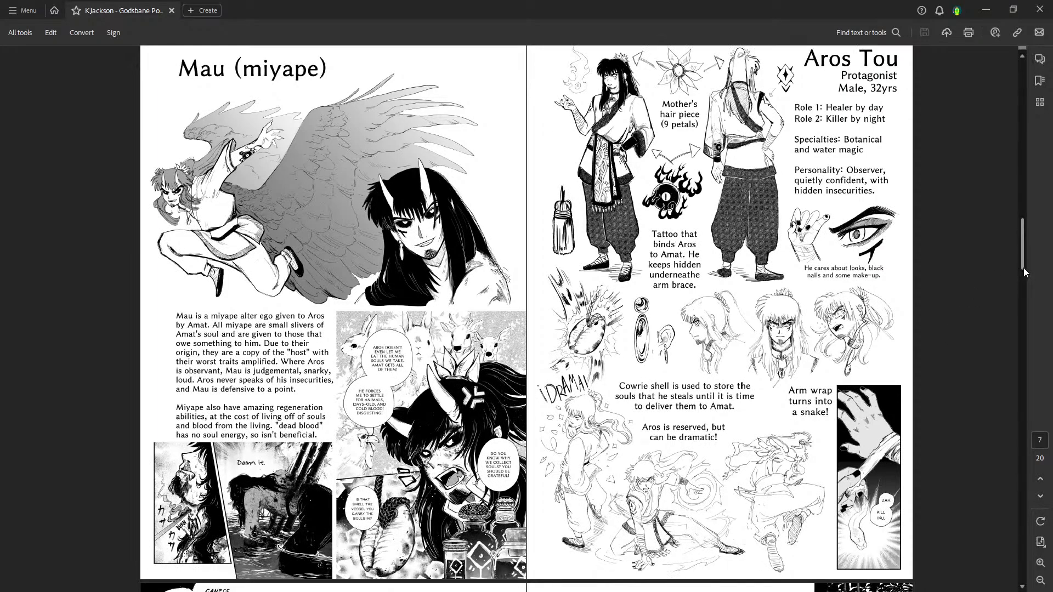
scroll(1023, 267, "up", 1)
scroll(1023, 269, "down", 1)
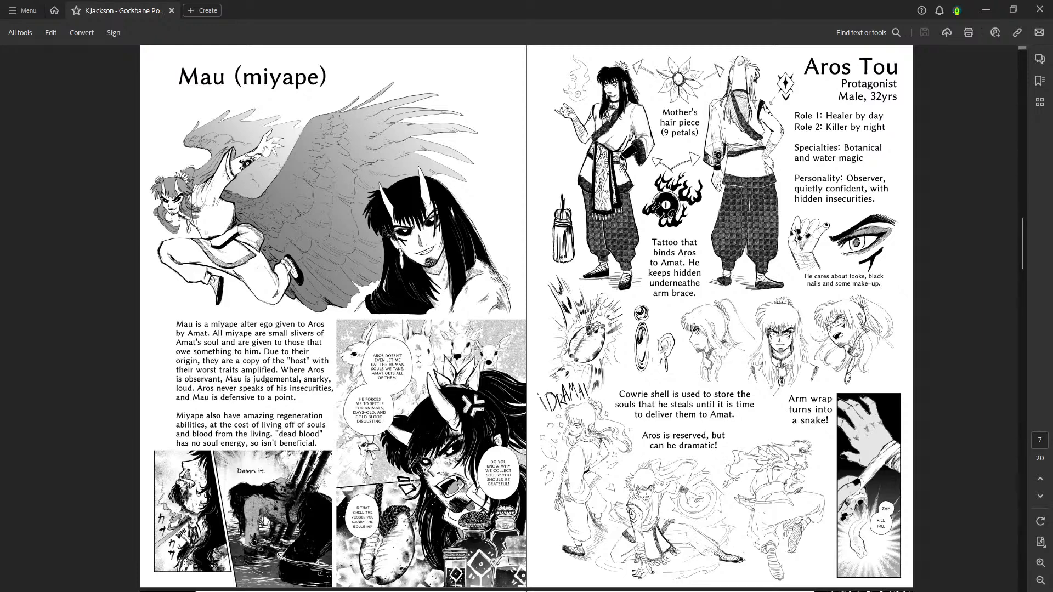
Look over the Amat, Hokoe Yugha and Zai character spread, and return to the Mau and Aros Tou spread.
scroll(527, 318, "down", 10)
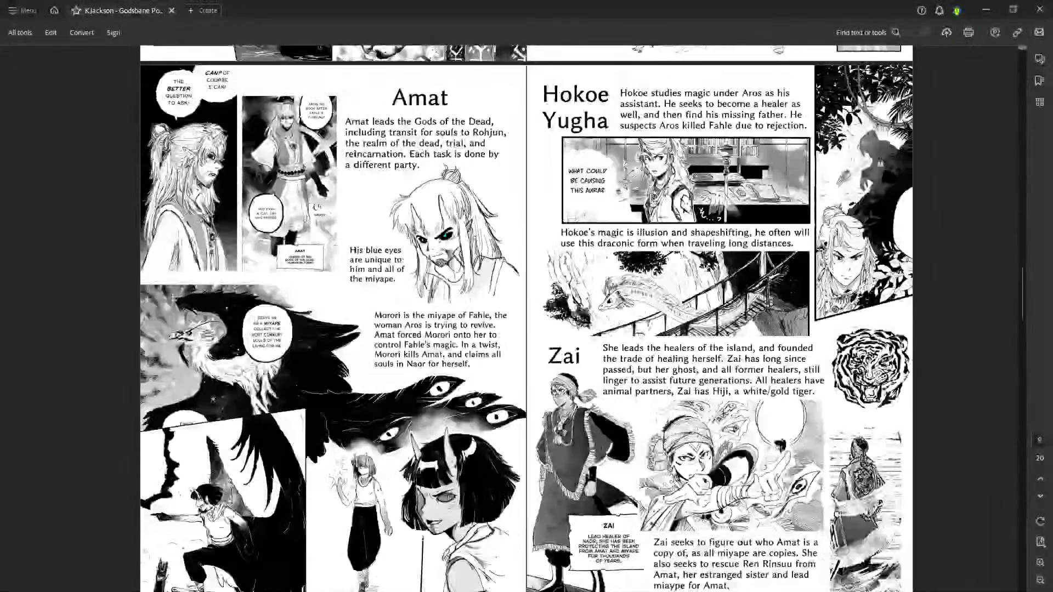
scroll(527, 318, "down", 1)
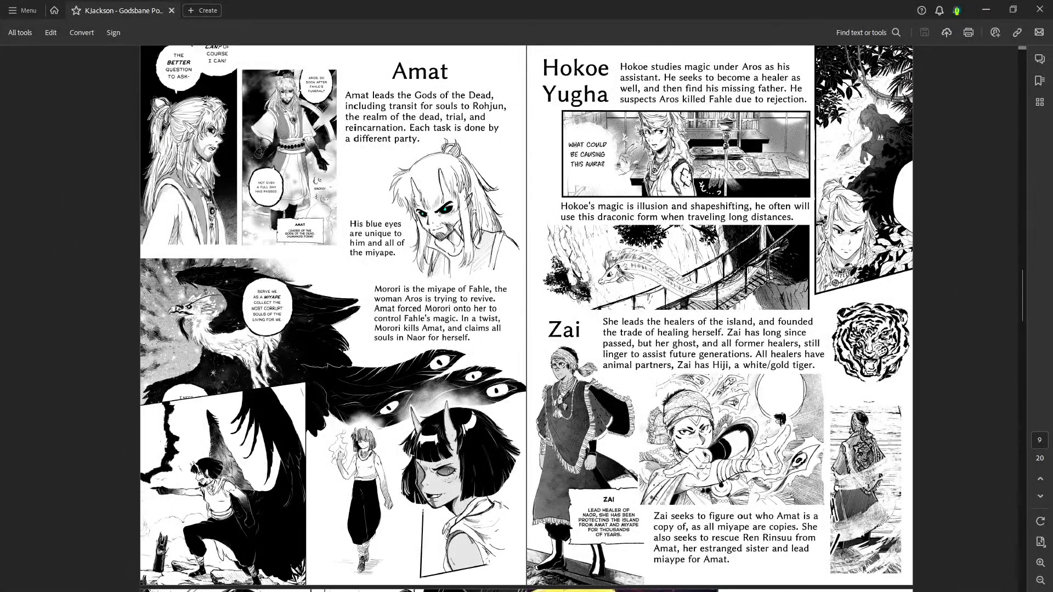
scroll(526, 318, "up", 2)
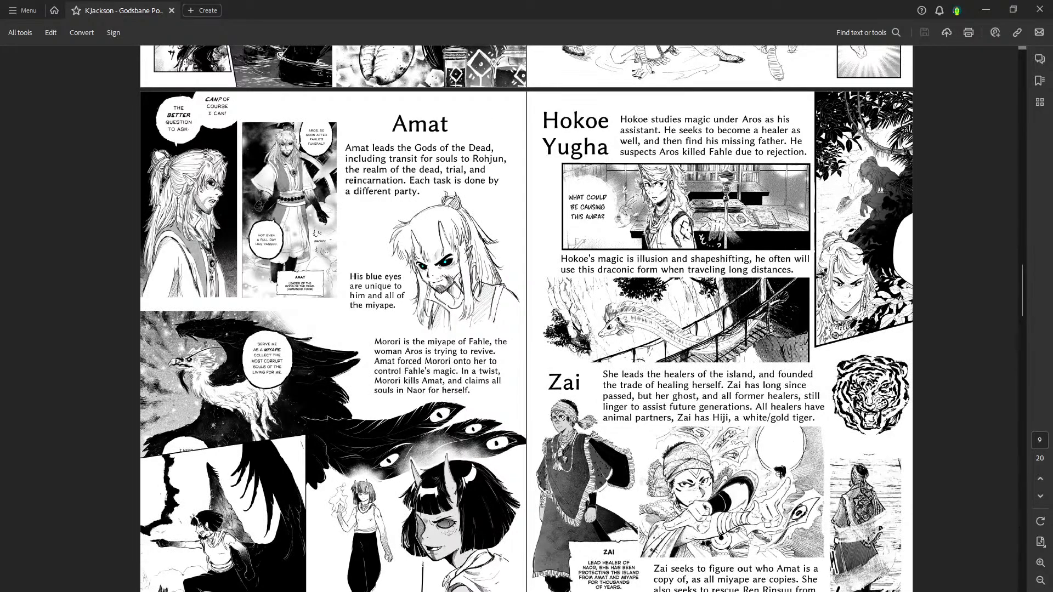
scroll(526, 318, "up", 10)
scroll(526, 318, "up", 10)
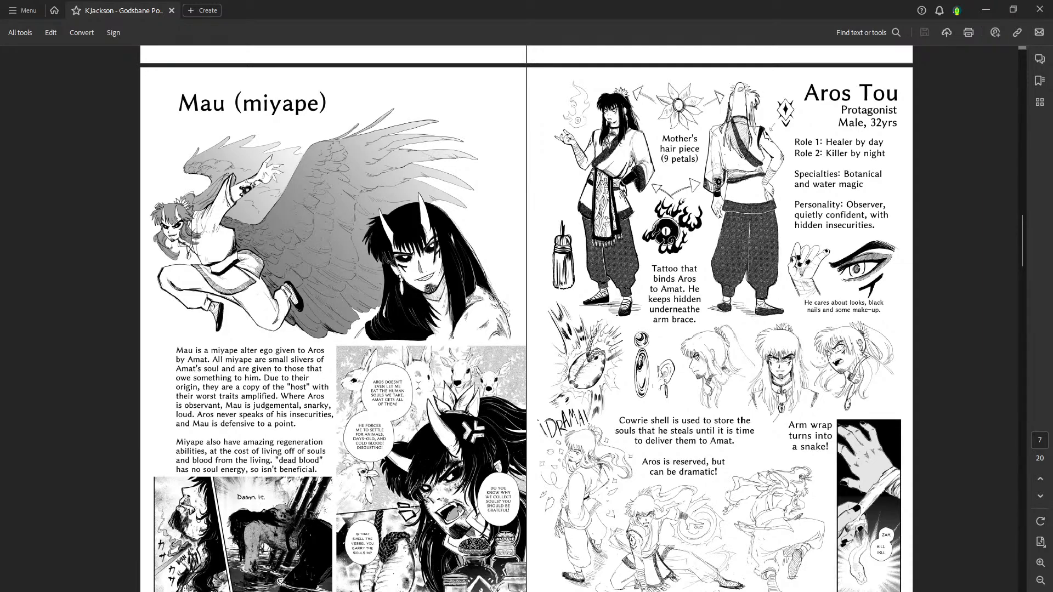
scroll(526, 323, "down", 1)
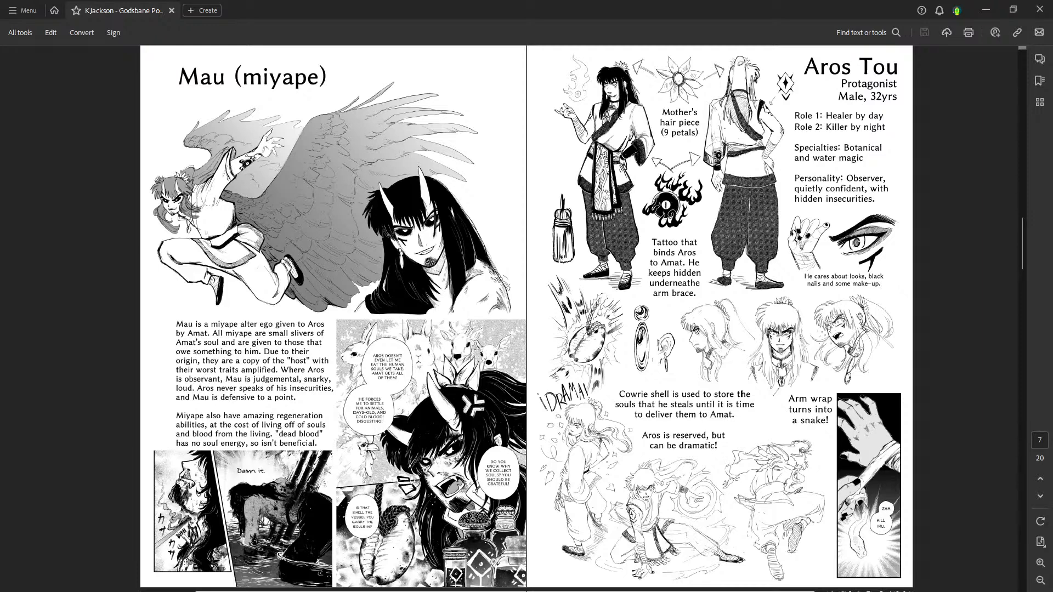
Examine the PDF from the Amat spread through the Morori and side-character pages to the comic spread on page 13.
scroll(527, 318, "down", 10)
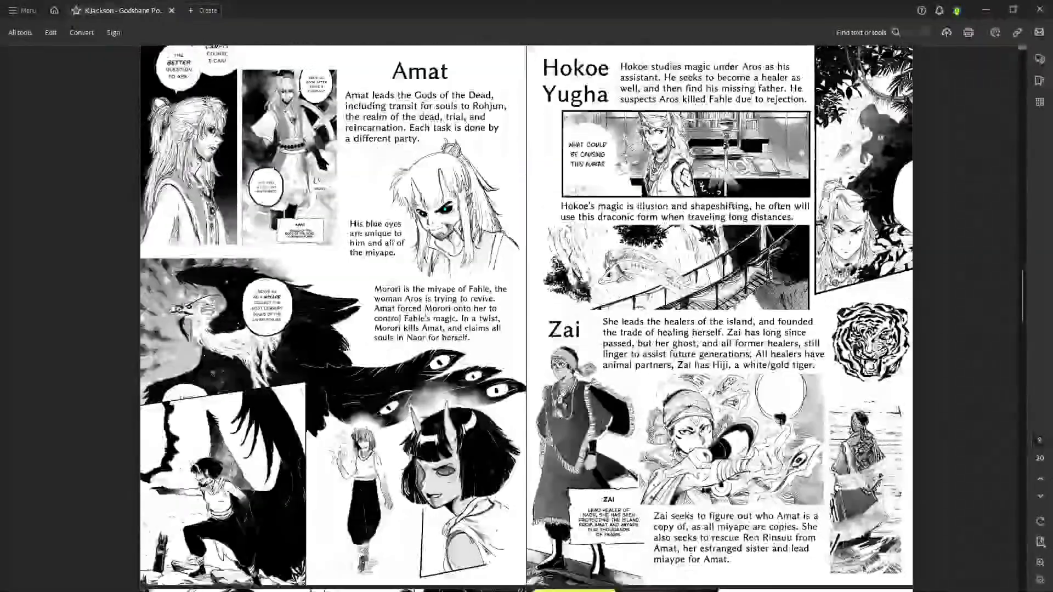
scroll(527, 318, "down", 10)
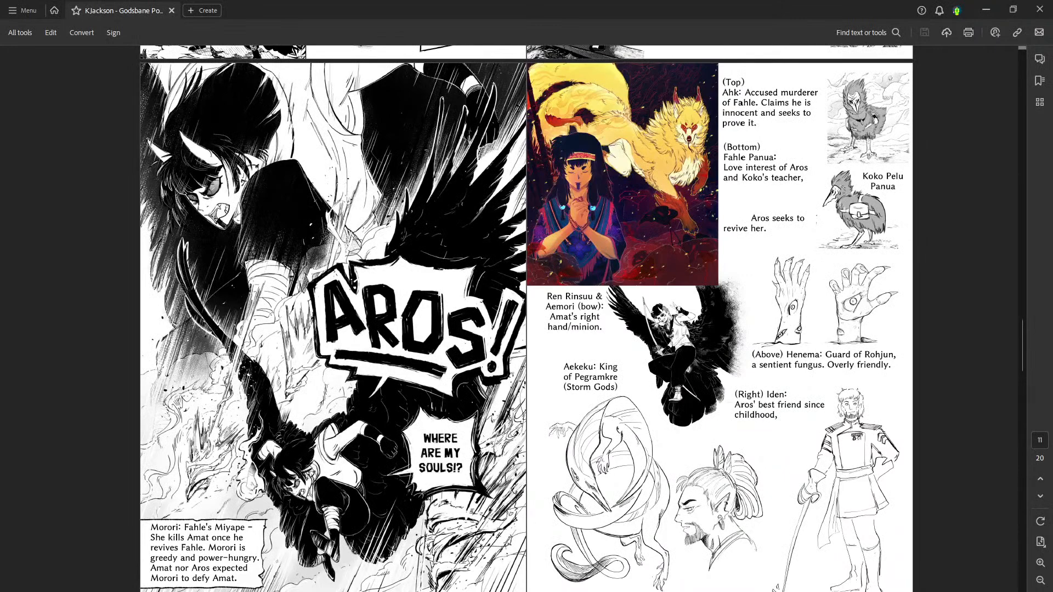
scroll(526, 318, "down", 10)
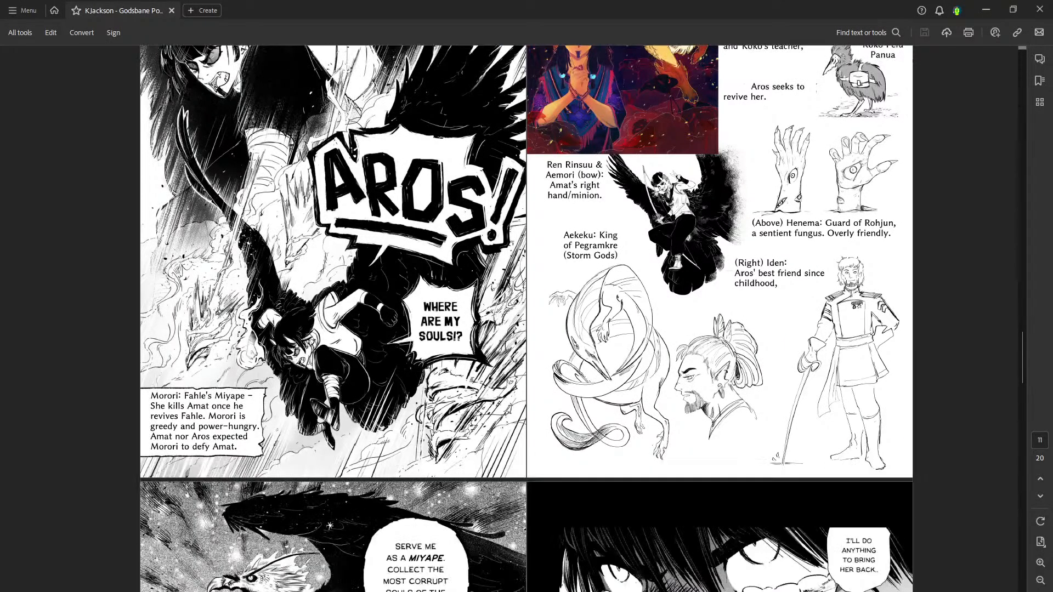
scroll(526, 318, "down", 2)
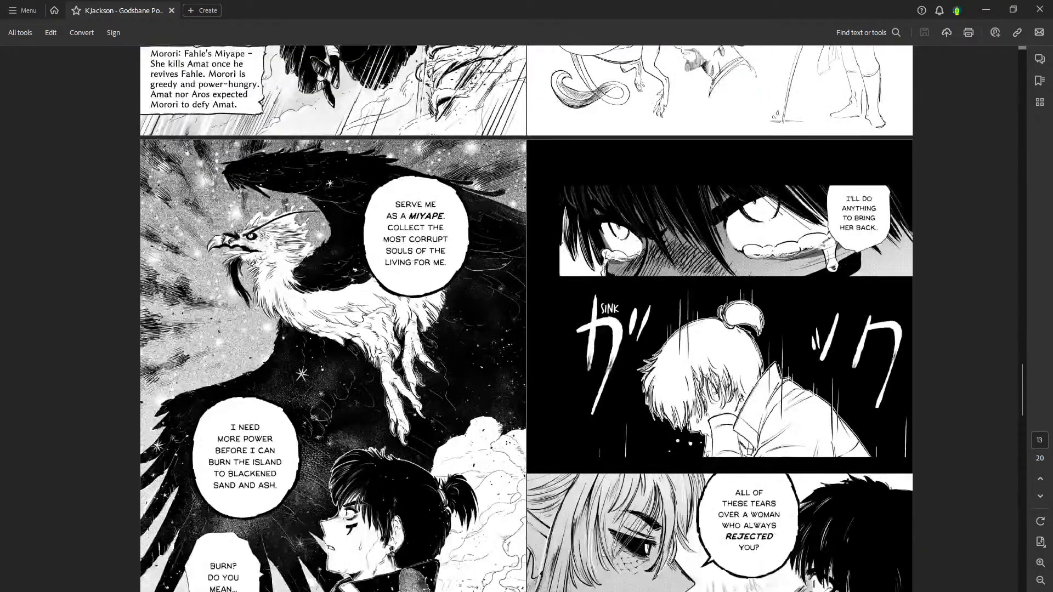
scroll(526, 318, "down", 1)
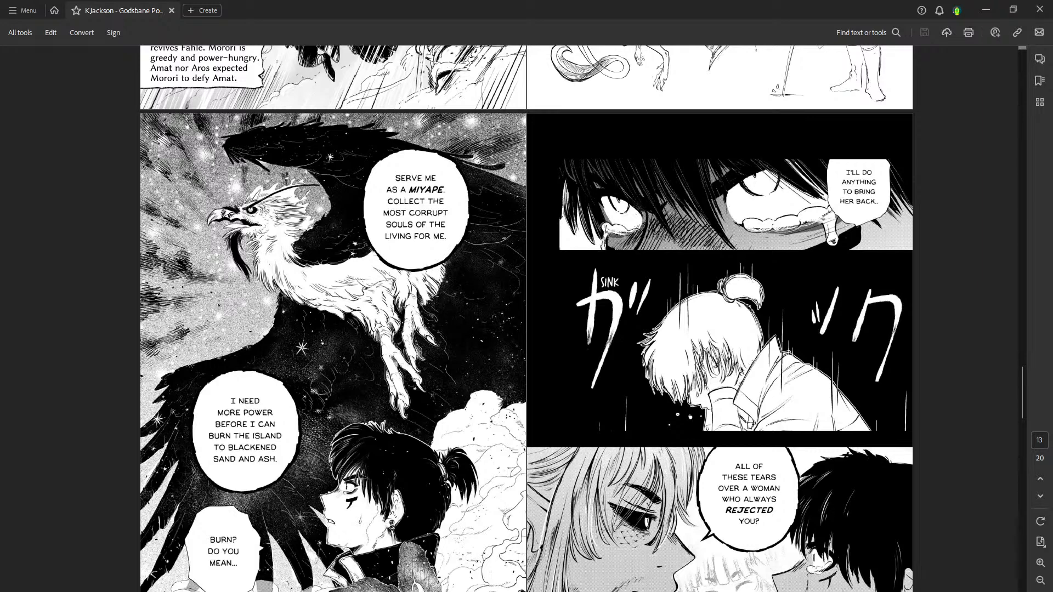
scroll(526, 318, "down", 2)
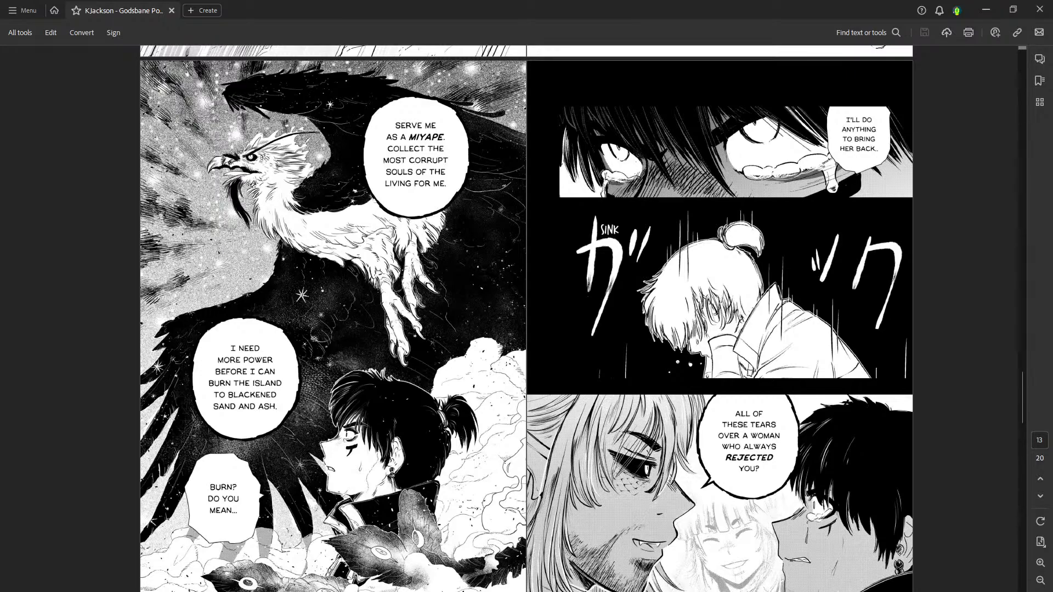
scroll(527, 318, "down", 10)
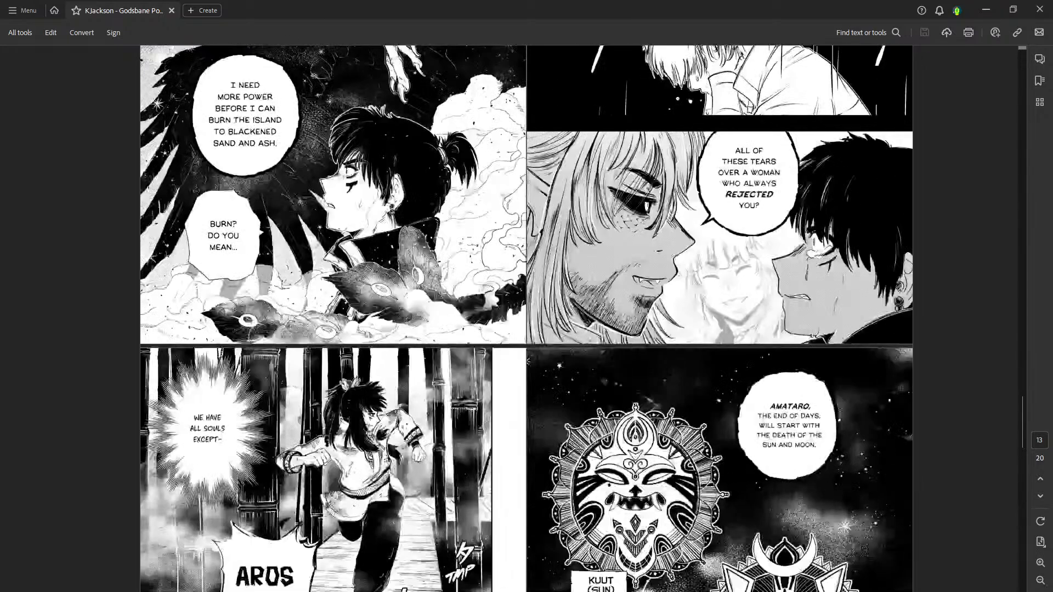
scroll(527, 318, "up", 7)
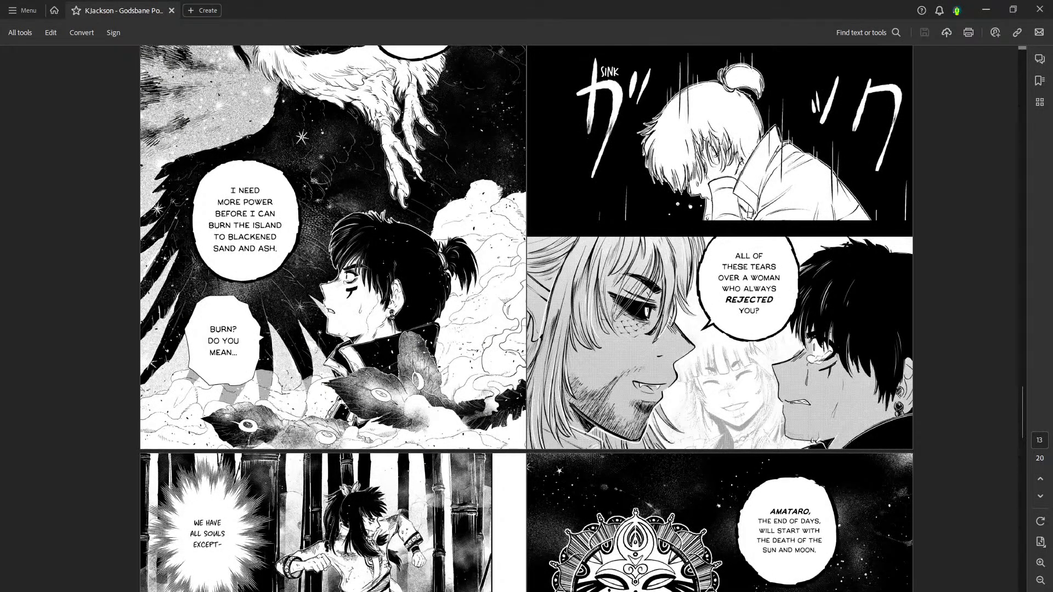
Review the remaining comic pages of the PDF, from the Kuut and Aet spread on page 15 to the spread on page 19.
scroll(526, 318, "down", 8)
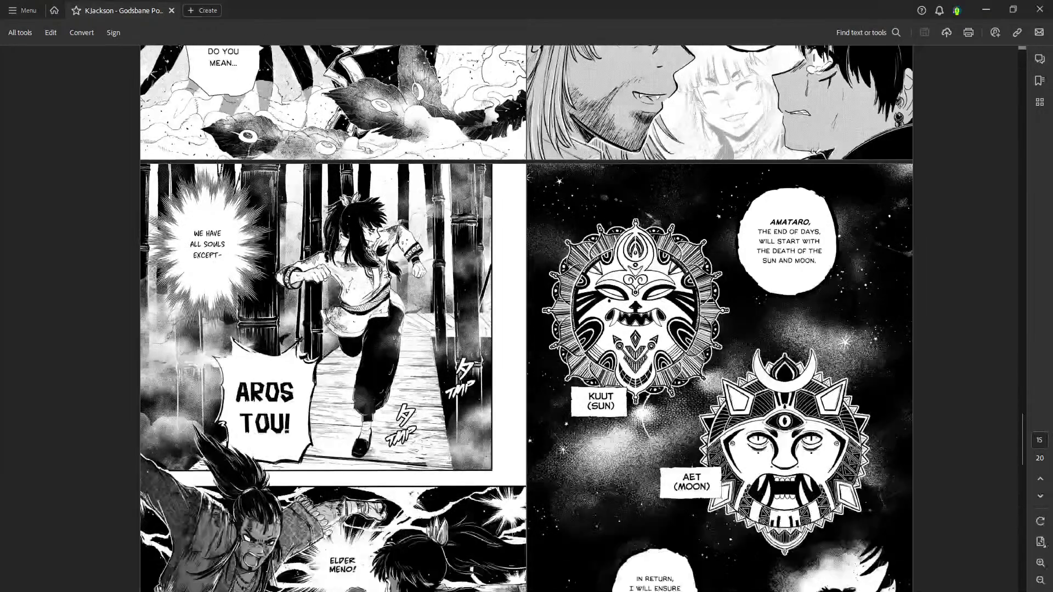
scroll(526, 318, "down", 4)
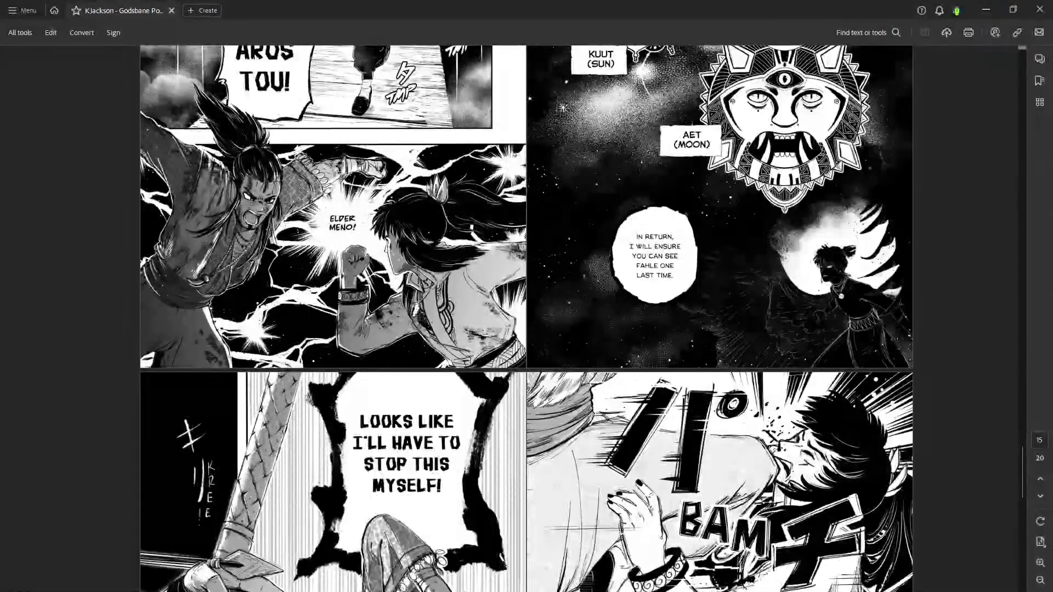
scroll(526, 318, "down", 8)
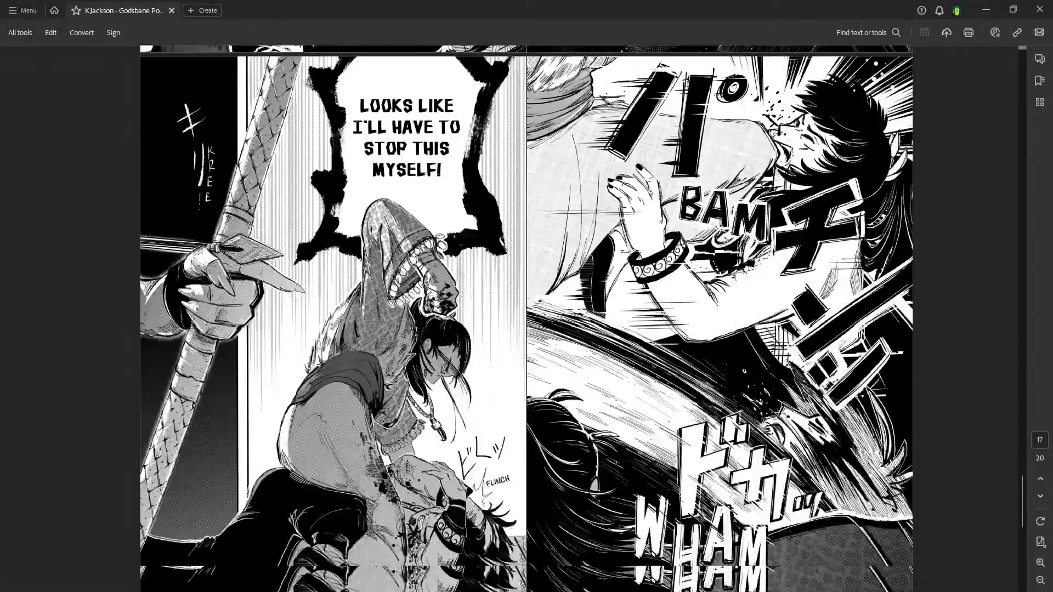
scroll(527, 318, "down", 2)
scroll(527, 318, "up", 10)
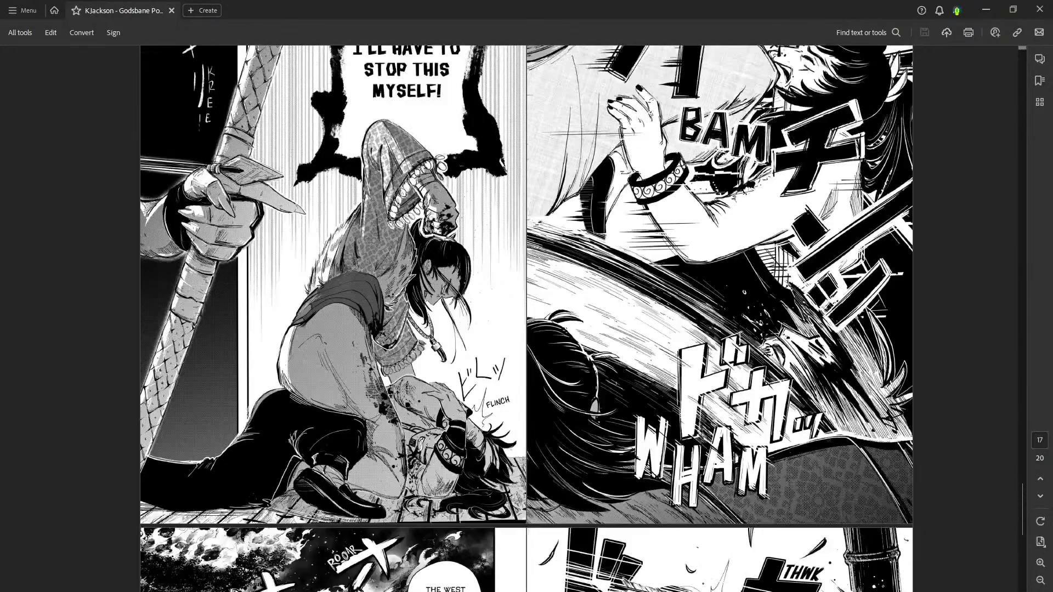
scroll(526, 318, "up", 1)
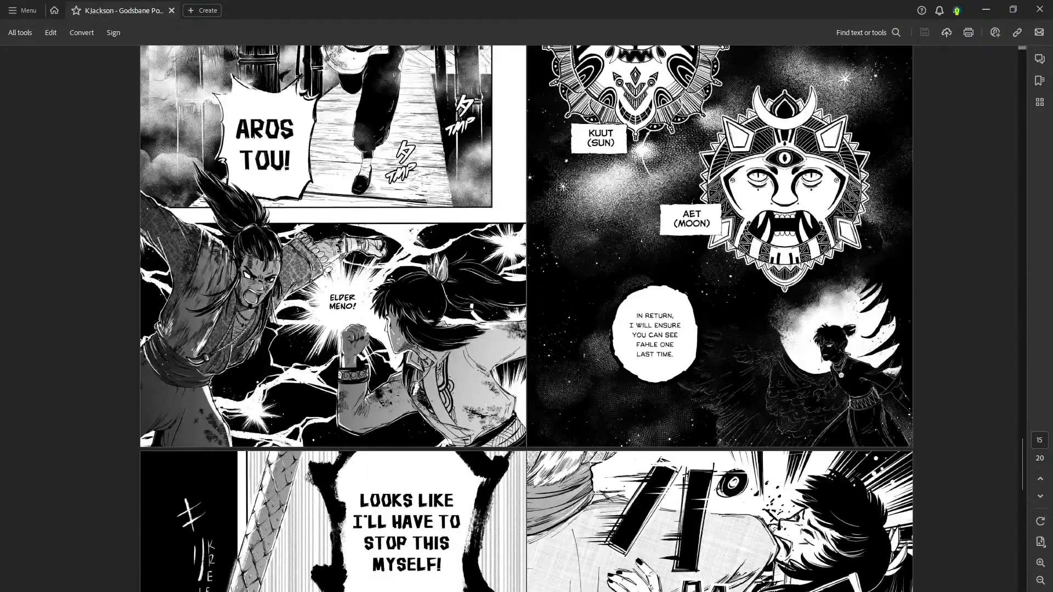
scroll(526, 318, "up", 2)
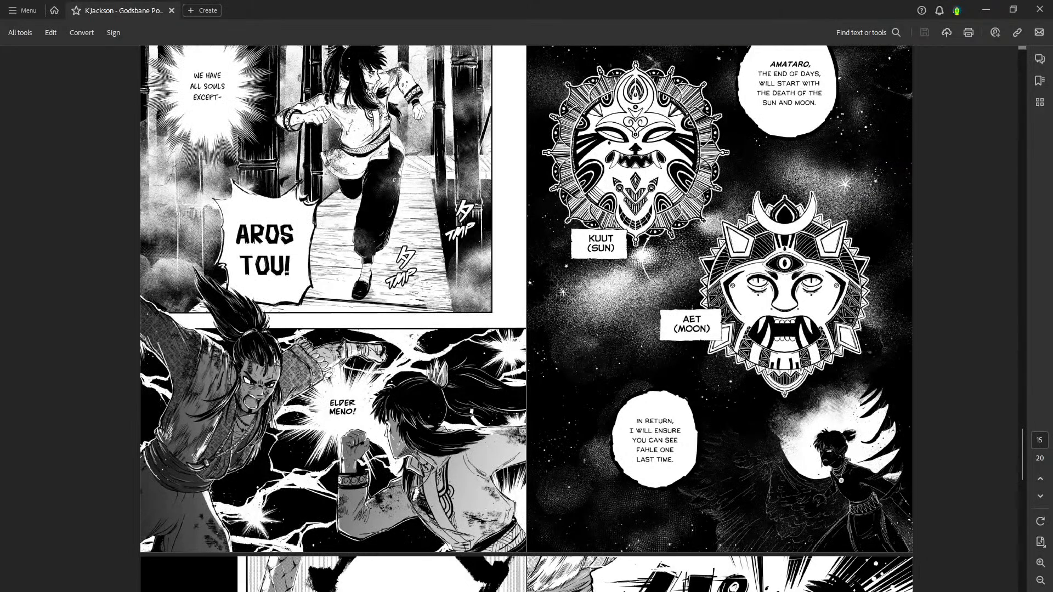
scroll(526, 318, "down", 10)
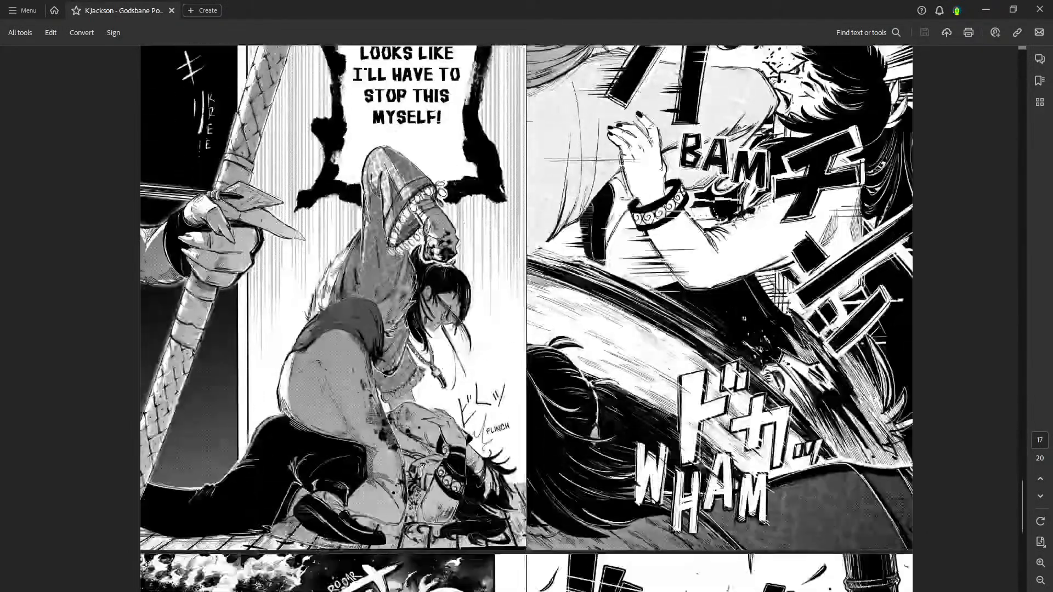
scroll(526, 318, "down", 4)
scroll(526, 318, "down", 5)
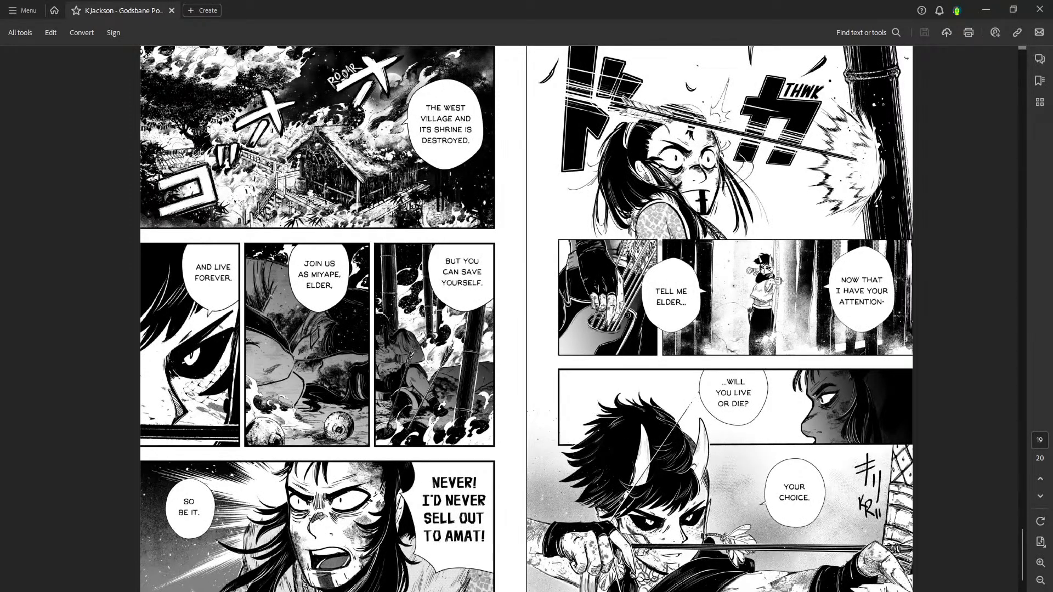
Go back up through the PDF to the Mau and Aros Tou spread and compare its drawings with the Amat spread below.
scroll(1006, 392, "up", 10)
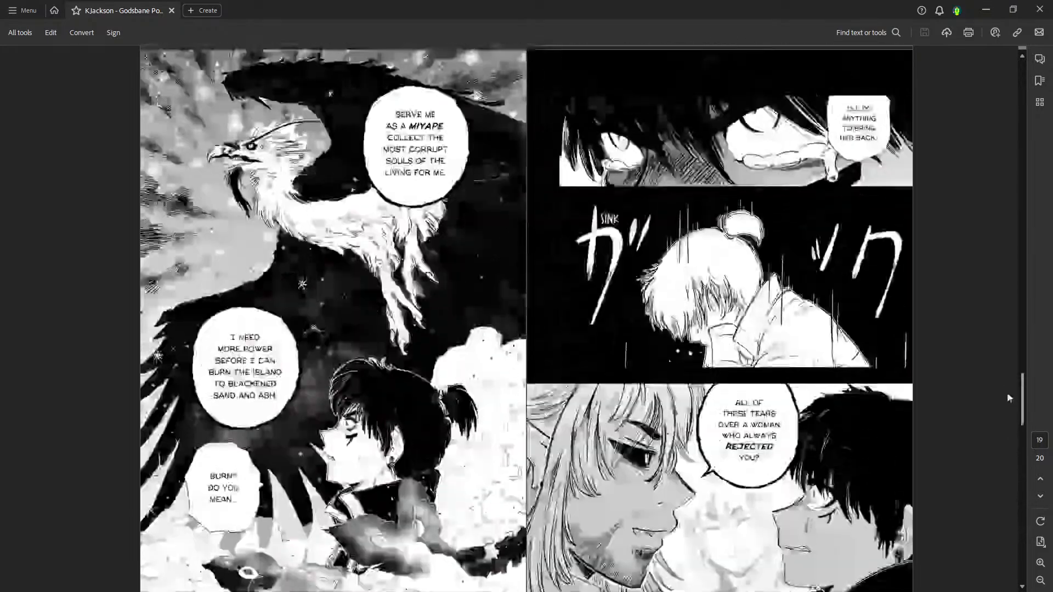
scroll(1001, 331, "up", 7)
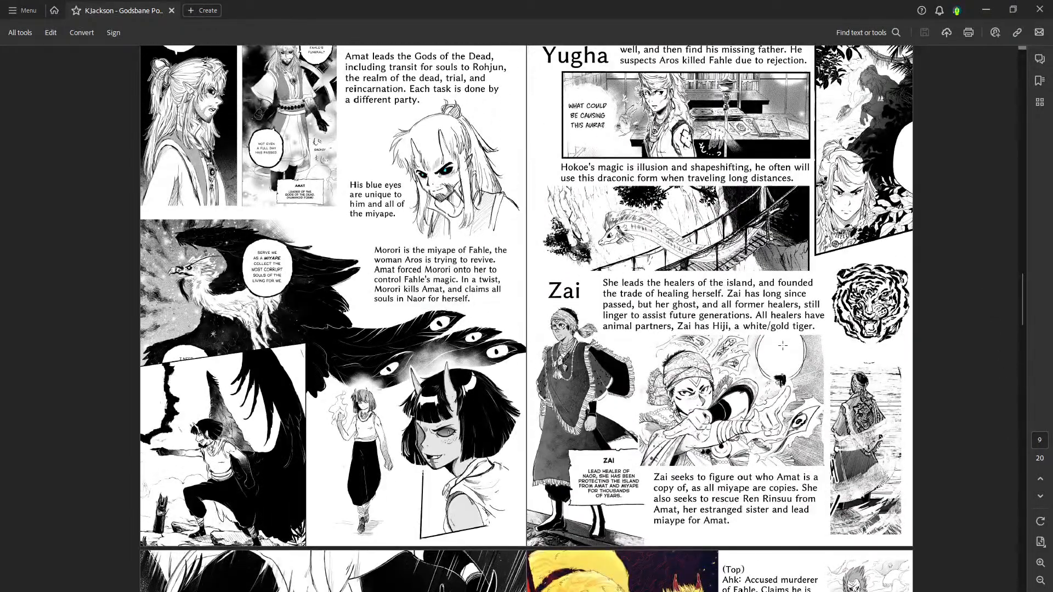
scroll(970, 354, "up", 6)
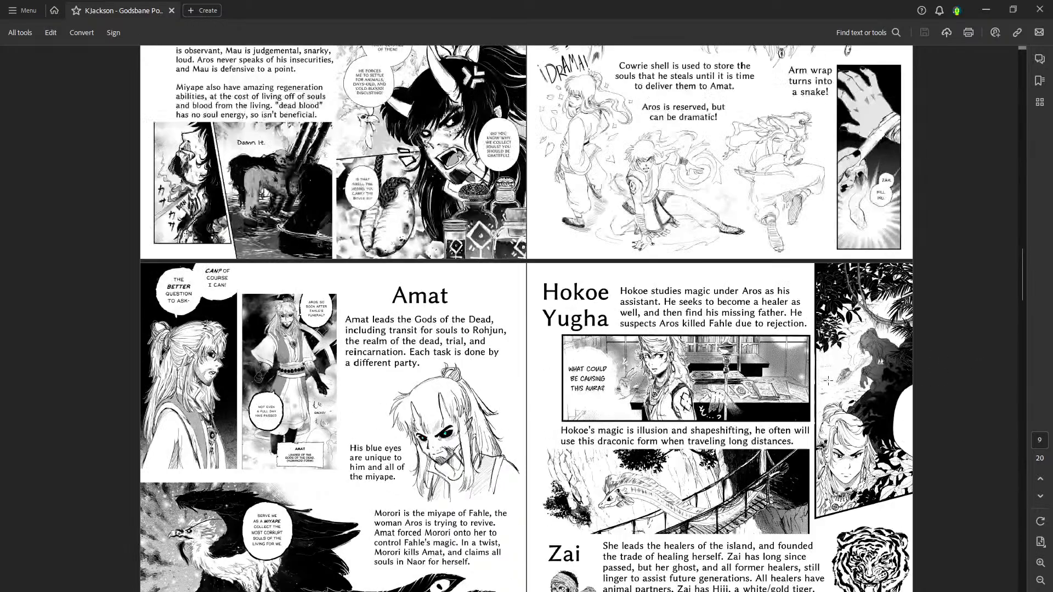
scroll(717, 467, "up", 4)
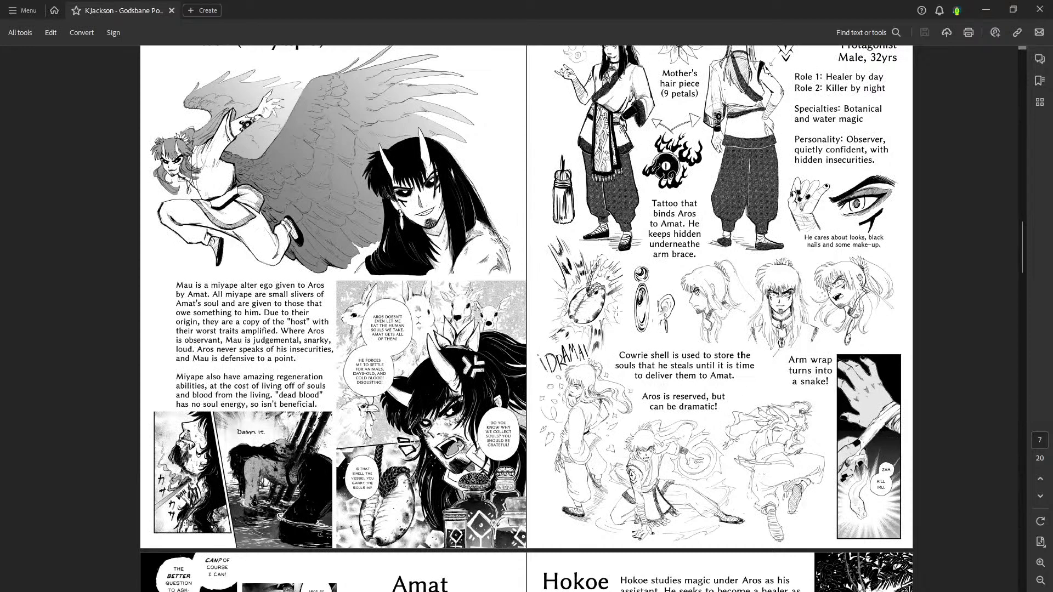
scroll(568, 354, "down", 1)
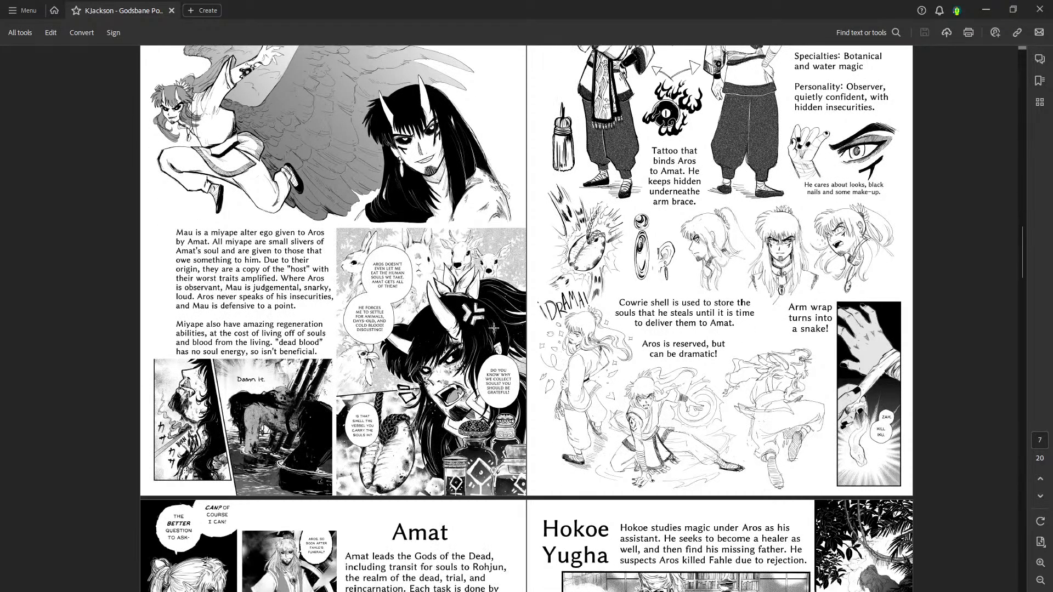
scroll(470, 394, "down", 2)
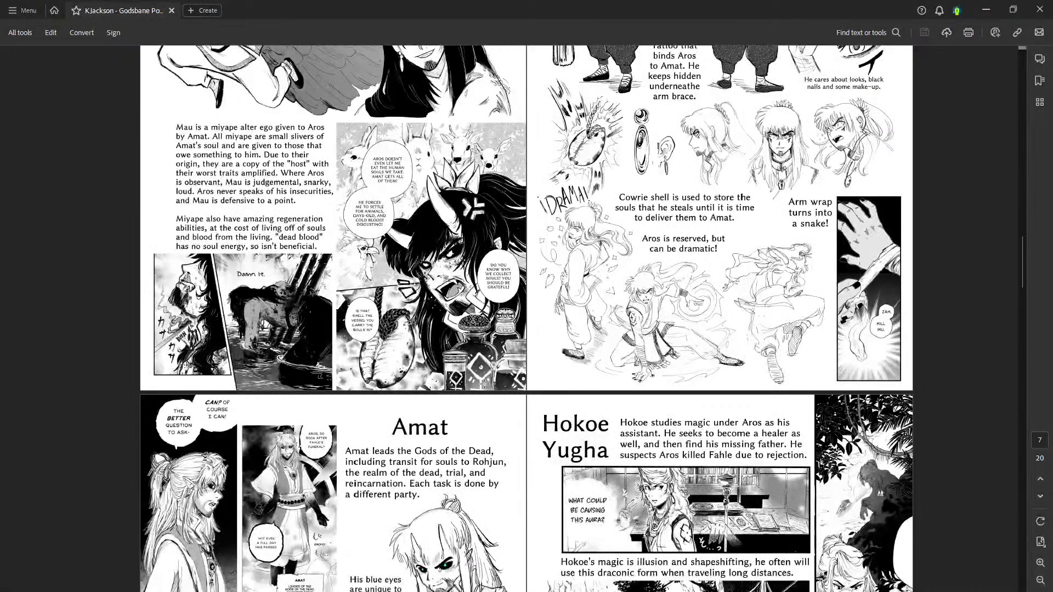
scroll(447, 355, "up", 7)
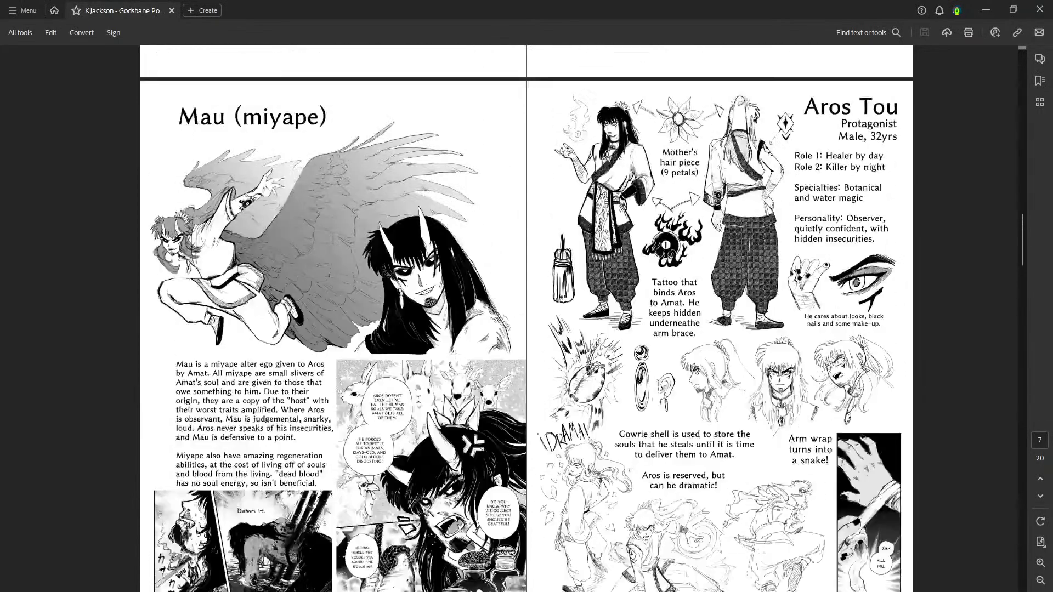
scroll(458, 344, "down", 4)
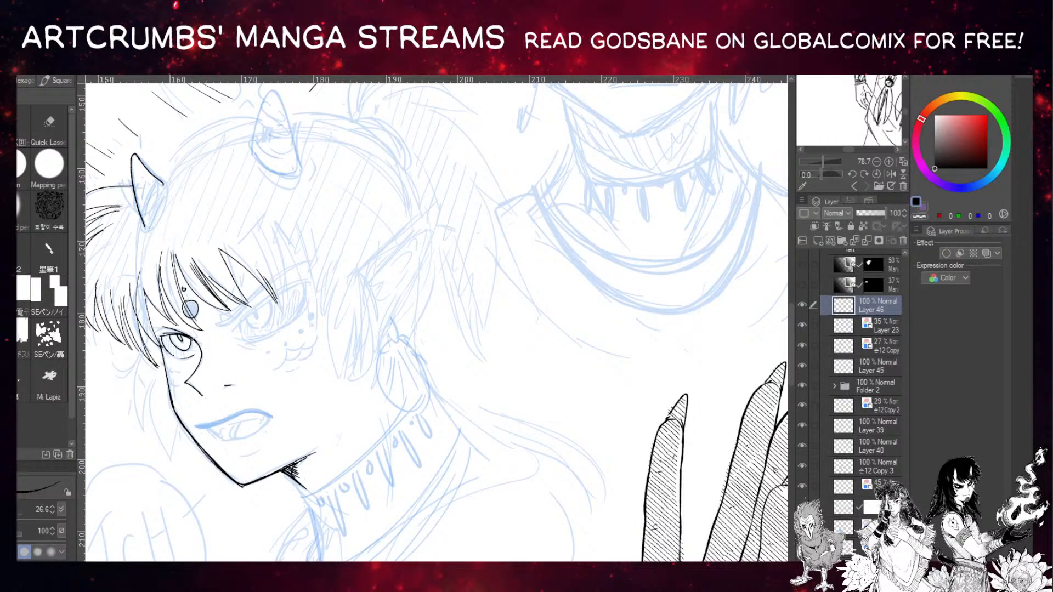
Return to the drawing in Clip Studio Paint and ink four small dots in a curve on the cheek below the far eye.
left_click_drag(336, 353, 365, 377)
left_click_drag(308, 345, 289, 342)
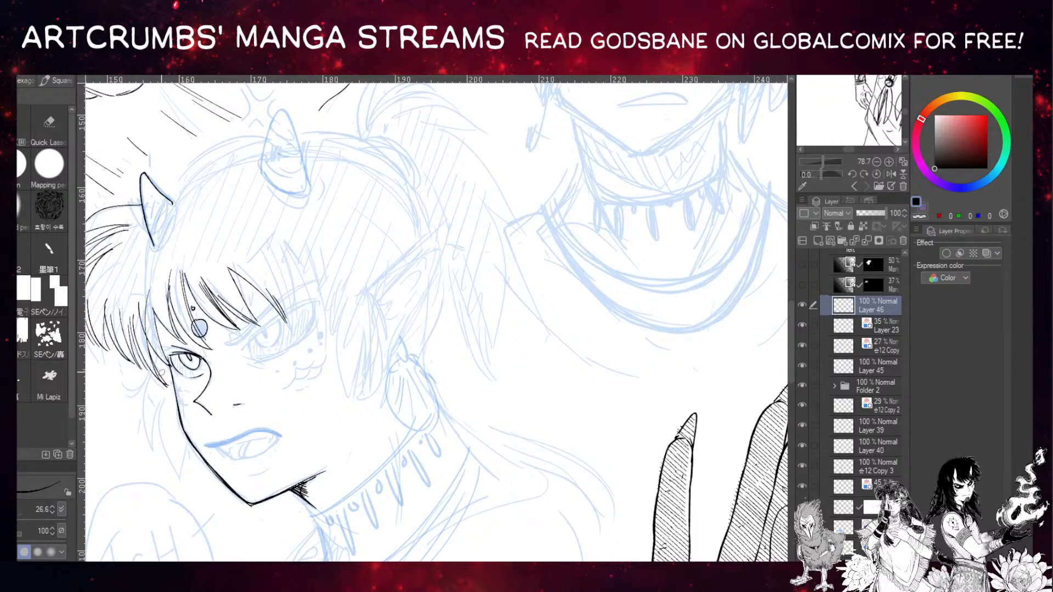
left_click(279, 372)
left_click(295, 364)
left_click(310, 351)
left_click(322, 336)
Ink both curved sides of the larger horn on top of the bust's head, redoing strokes until they follow the sketch.
left_click_drag(273, 205, 294, 250)
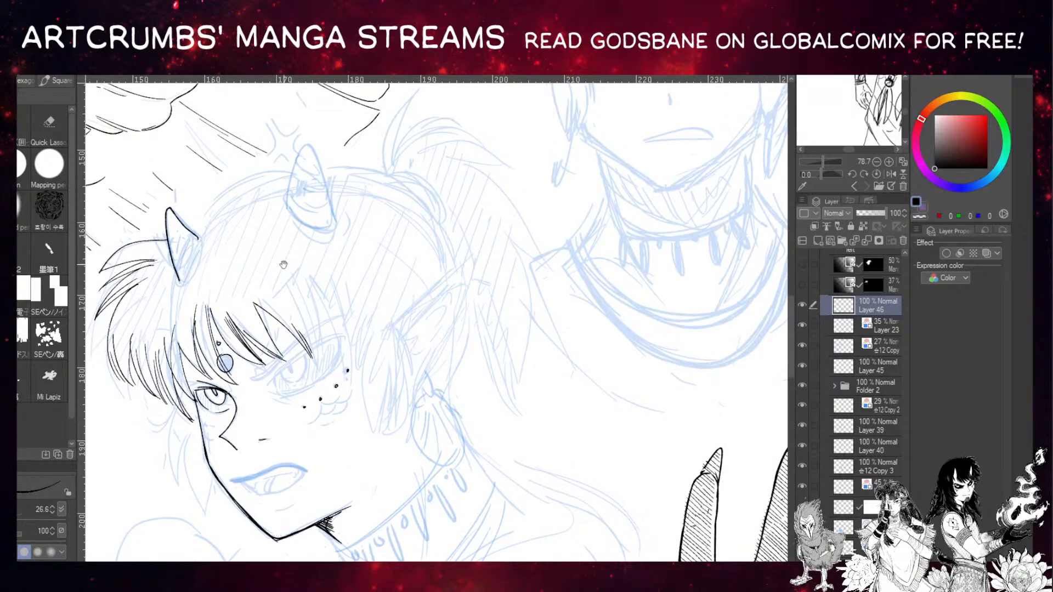
mouse_move(269, 190)
left_mouse_down()
mouse_move(268, 238)
mouse_move(306, 204)
mouse_move(317, 240)
left_mouse_up()
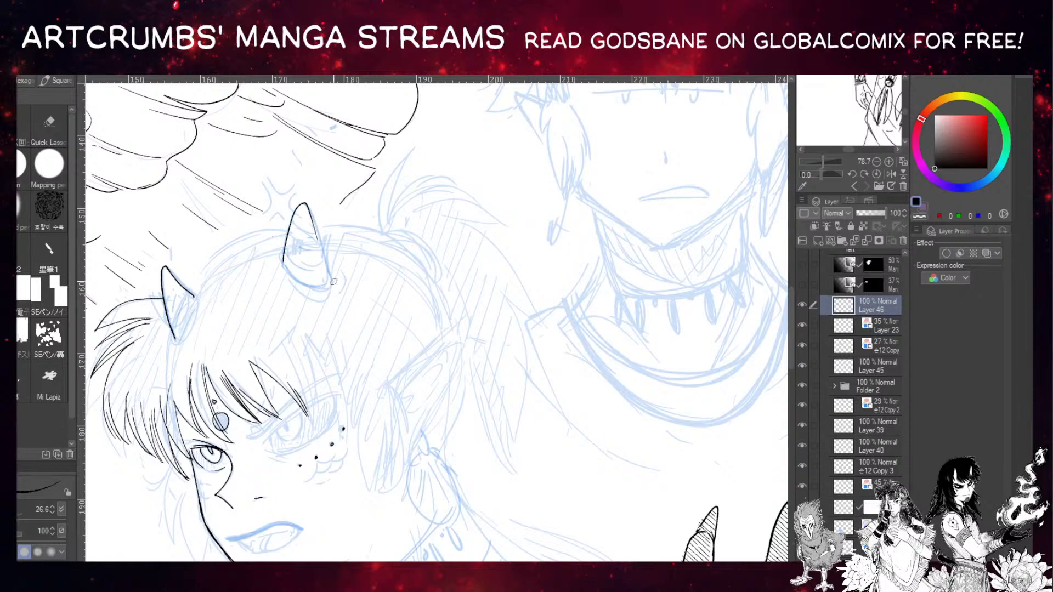
key("ctrl+z")
left_click_drag(305, 204, 283, 260)
key("ctrl+z")
left_click_drag(305, 204, 282, 255)
left_click_drag(306, 204, 330, 281)
key("ctrl+z")
left_click_drag(307, 204, 329, 273)
key("ctrl+z")
mouse_move(306, 203)
left_mouse_down()
mouse_move(328, 273)
mouse_move(288, 274)
mouse_move(330, 276)
left_mouse_up()
key("ctrl+z")
left_click_drag(212, 241, 253, 291)
left_click_drag(234, 352, 216, 383)
left_click_drag(234, 359, 210, 425)
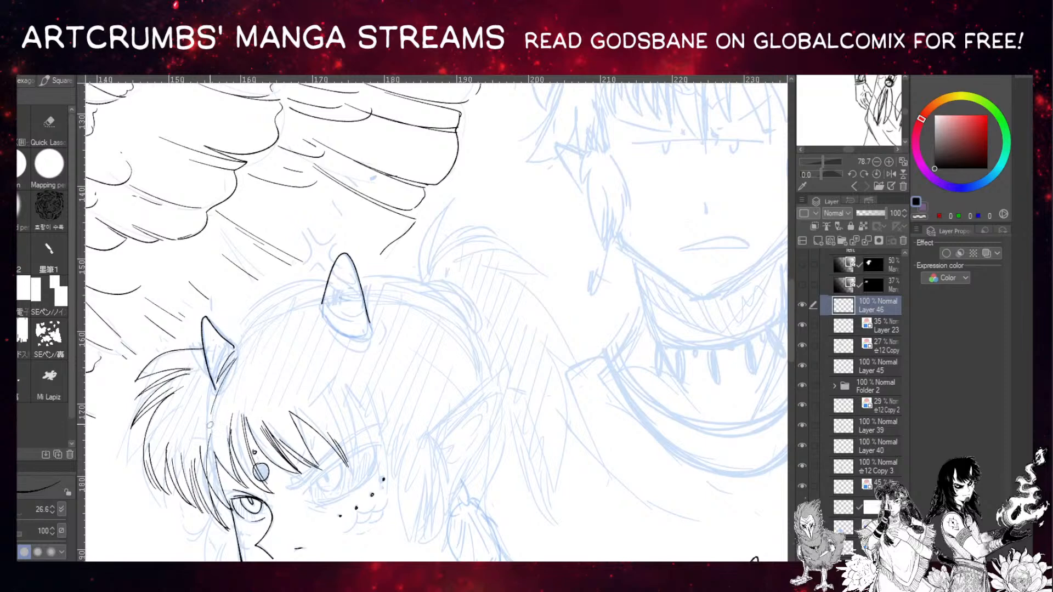
key("ctrl+z")
key("ctrl+z")
key("ctrl+z")
Erase the lower end of the small horn's outline and ink a long hair strand falling from its base toward the fringe.
key("e")
mouse_move(227, 364)
left_mouse_down()
mouse_move(233, 354)
mouse_move(218, 377)
left_mouse_up()
key("p")
left_click_drag(226, 353, 202, 396)
key("ctrl+z")
left_click_drag(228, 349, 202, 396)
key("ctrl+z")
left_click_drag(231, 353, 202, 419)
key("ctrl+z")
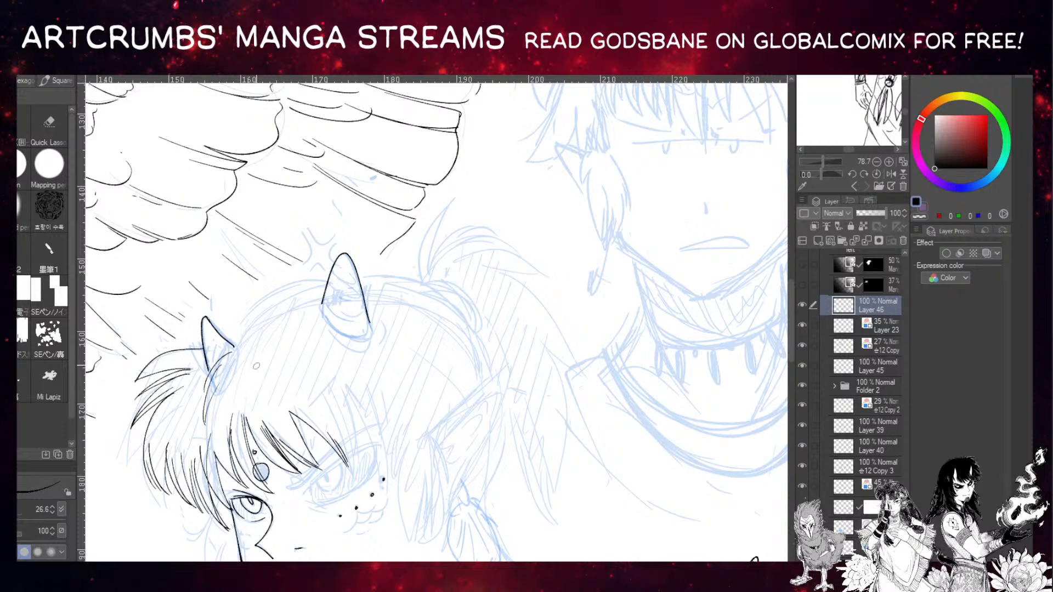
Redo the hair stroke under the small horn and add a second strand running down into the fringe.
key("ctrl+z")
mouse_move(220, 363)
left_mouse_down()
mouse_move(205, 403)
mouse_move(214, 435)
left_mouse_up()
key("ctrl+z")
left_click_drag(215, 380, 215, 438)
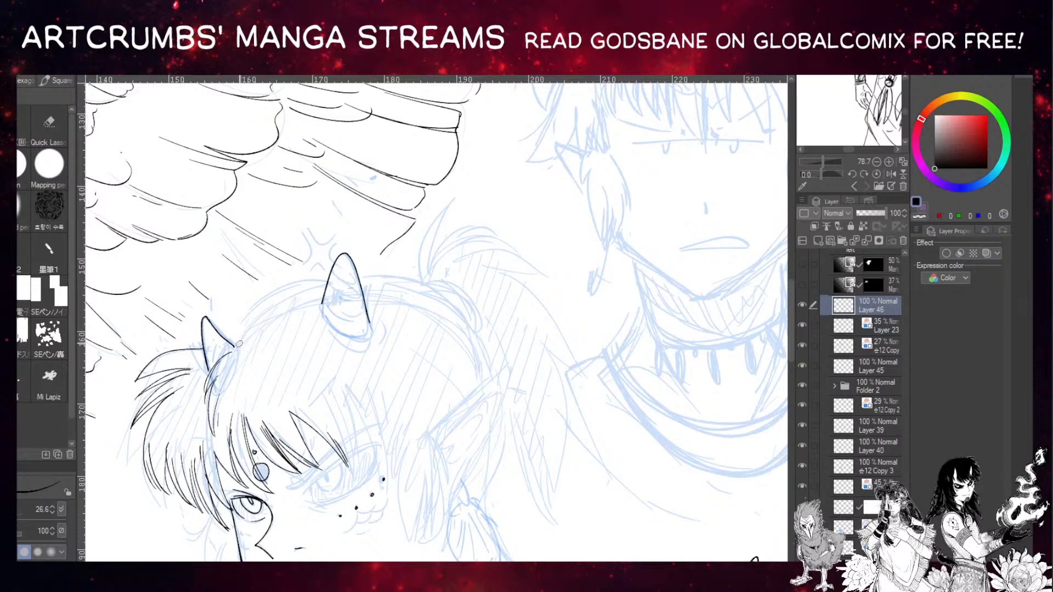
Ink the top of the bust's head from the small horn to the larger horn and past it toward the ponytail, redoing strokes.
left_click_drag(308, 332, 296, 335)
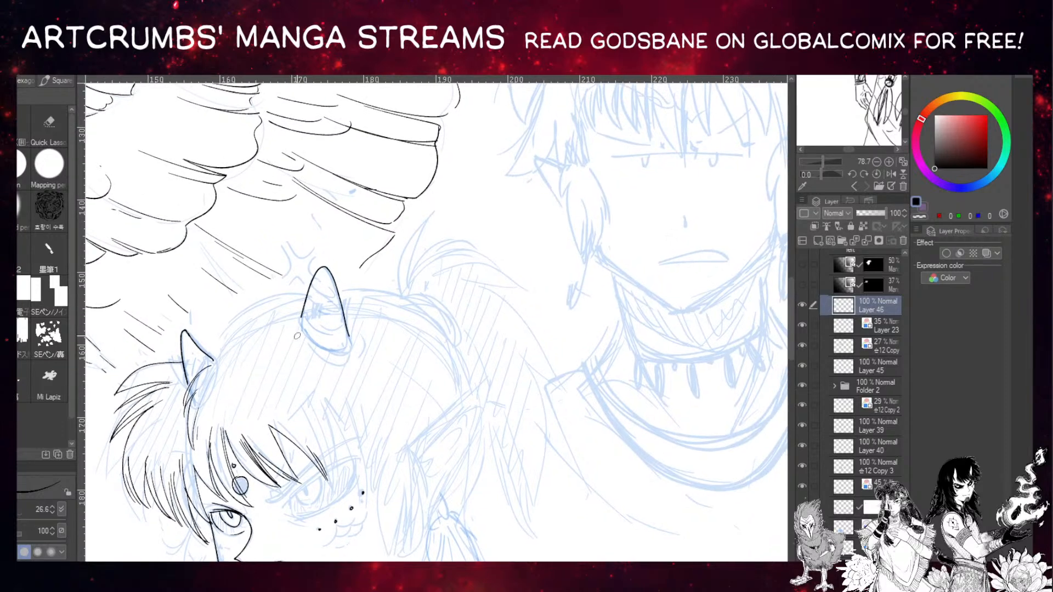
left_click_drag(236, 488, 282, 420)
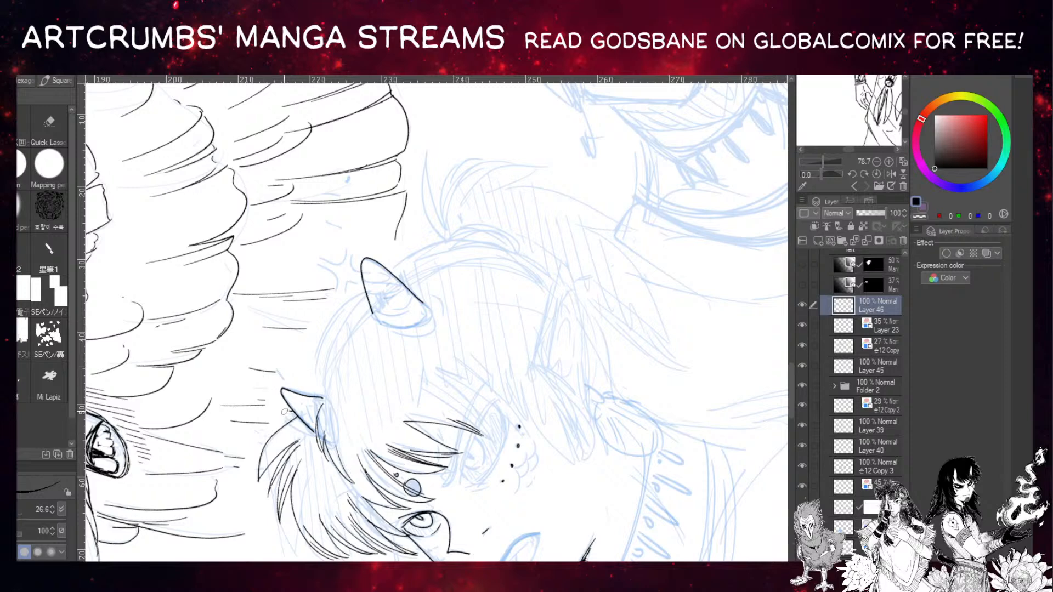
left_click_drag(294, 410, 270, 428)
mouse_move(308, 396)
left_mouse_down()
mouse_move(353, 302)
mouse_move(374, 284)
mouse_move(318, 358)
mouse_move(311, 386)
mouse_move(364, 291)
mouse_move(312, 364)
mouse_move(307, 392)
left_mouse_up()
key("ctrl+z")
key("ctrl+z")
key("ctrl+z")
mouse_move(363, 295)
left_mouse_down()
mouse_move(328, 335)
mouse_move(305, 393)
mouse_move(365, 292)
mouse_move(301, 295)
left_mouse_up()
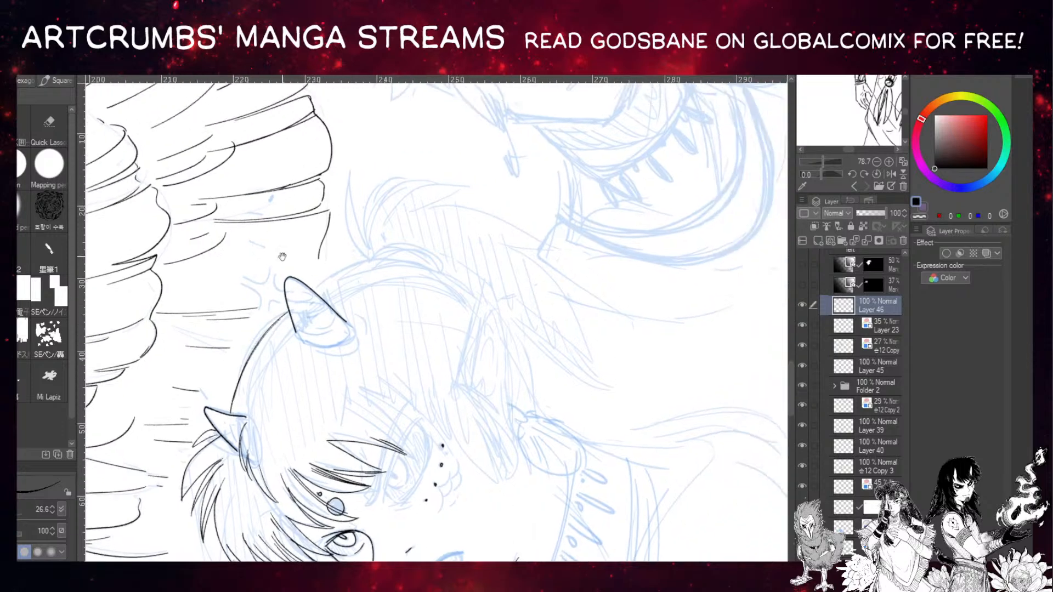
key("ctrl+z")
mouse_move(409, 265)
left_mouse_down()
mouse_move(332, 280)
mouse_move(243, 367)
mouse_move(230, 410)
left_mouse_up()
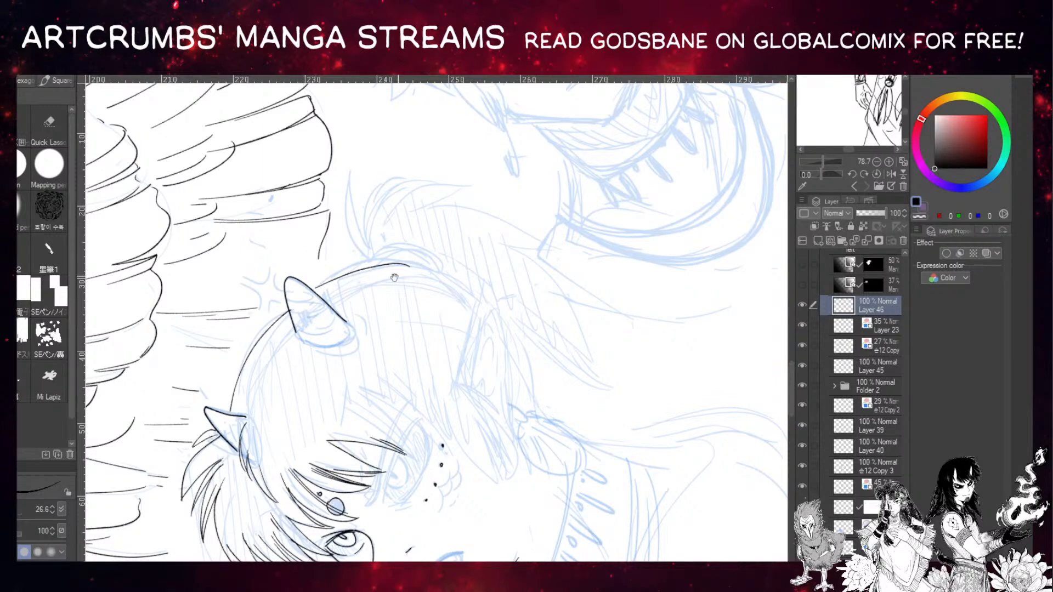
Ink the back curve of the head and layered curved strokes for the hair tie at the ponytail's base, redoing uneven strokes.
left_click_drag(395, 278, 241, 338)
left_click_drag(365, 202, 314, 395)
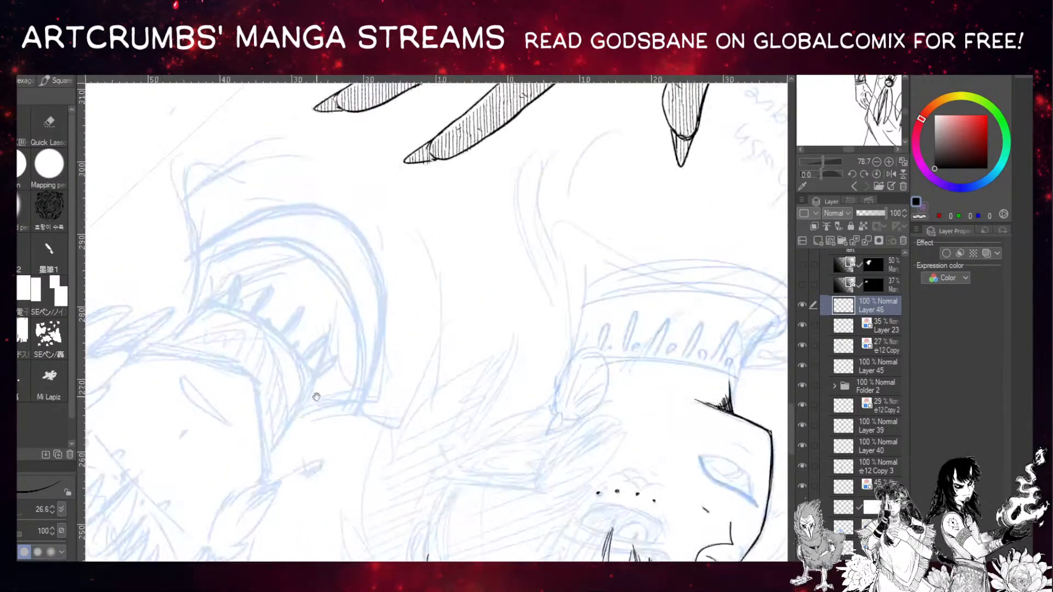
left_click_drag(386, 460, 206, 341)
mouse_move(268, 364)
left_mouse_down()
mouse_move(245, 421)
mouse_move(247, 463)
left_mouse_up()
mouse_move(274, 513)
left_mouse_down()
mouse_move(254, 395)
mouse_move(273, 361)
mouse_move(243, 413)
mouse_move(259, 493)
mouse_move(278, 519)
left_mouse_up()
key("ctrl+z")
mouse_move(243, 404)
left_mouse_down()
mouse_move(223, 448)
mouse_move(252, 485)
mouse_move(230, 436)
mouse_move(237, 472)
mouse_move(248, 477)
mouse_move(238, 418)
left_mouse_up()
key("ctrl+z")
left_click_drag(239, 416, 234, 467)
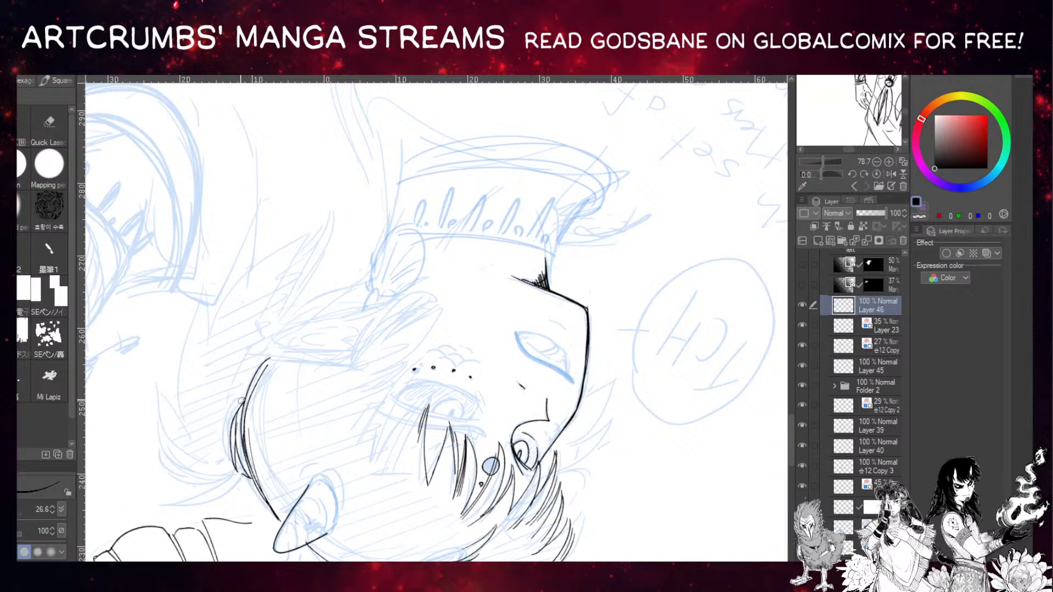
mouse_move(244, 400)
left_mouse_down()
mouse_move(226, 430)
mouse_move(233, 469)
left_mouse_up()
key("ctrl+z")
mouse_move(247, 396)
left_mouse_down()
mouse_move(229, 461)
mouse_move(238, 472)
left_mouse_up()
key("ctrl+@")
Ink the first strands of the pointed side lock in front of the bust's ear, redoing them to form a longer tip.
left_click_drag(366, 239, 265, 368)
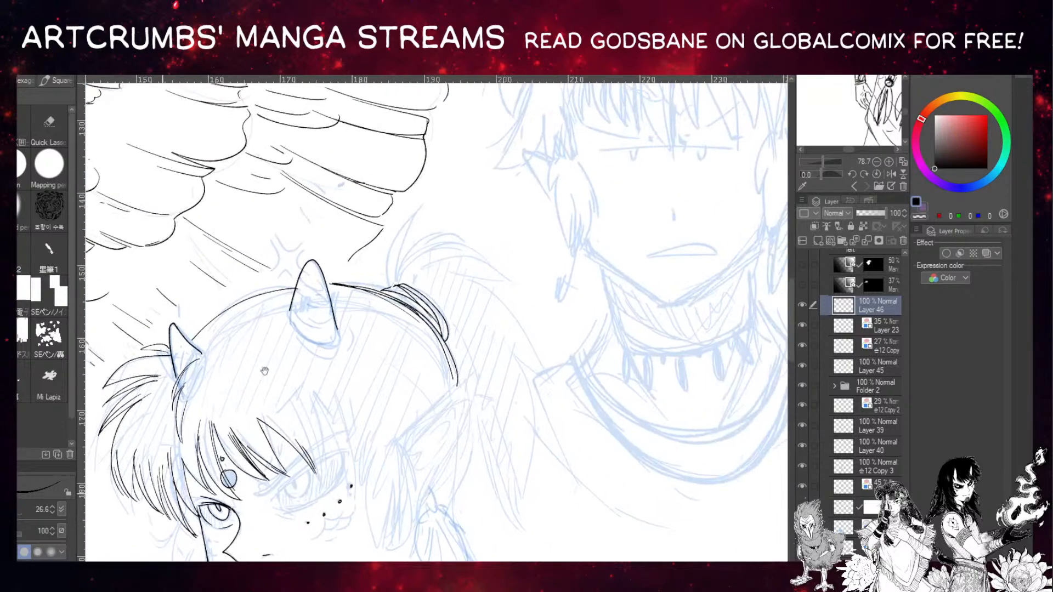
left_click_drag(426, 245, 258, 258)
left_click_drag(218, 363, 279, 303)
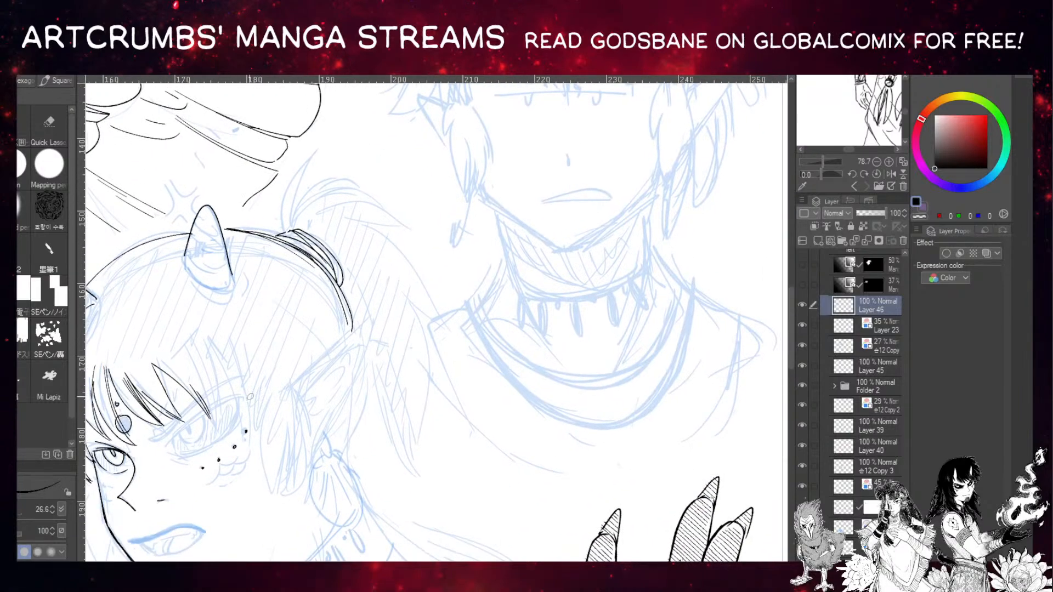
left_click_drag(267, 405, 274, 498)
left_click_drag(284, 431, 282, 500)
left_click_drag(300, 391, 310, 462)
left_click_drag(294, 409, 288, 491)
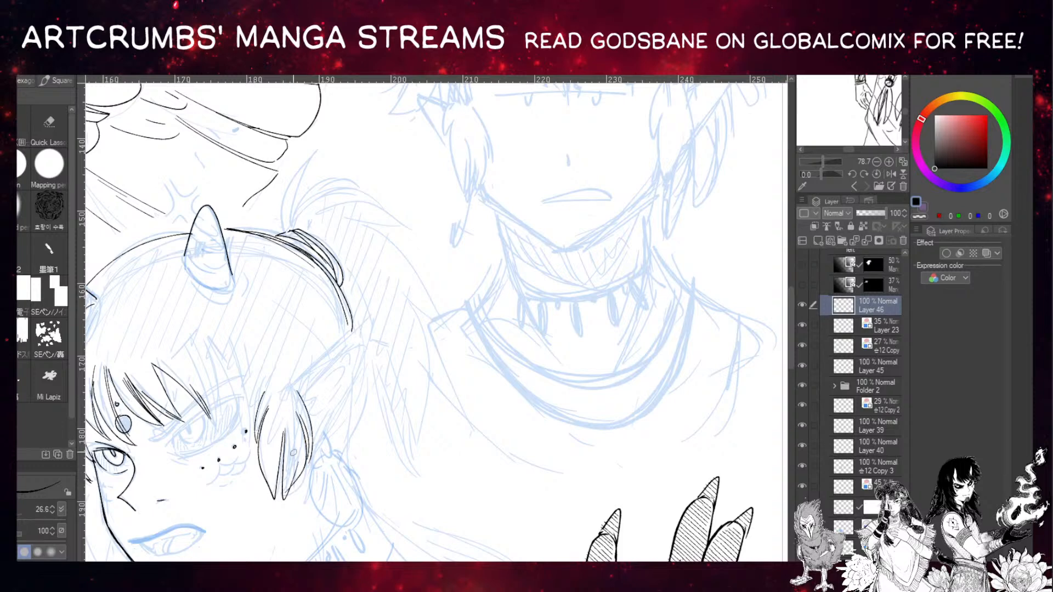
key("ctrl+z")
key("ctrl+z")
key("ctrl+z")
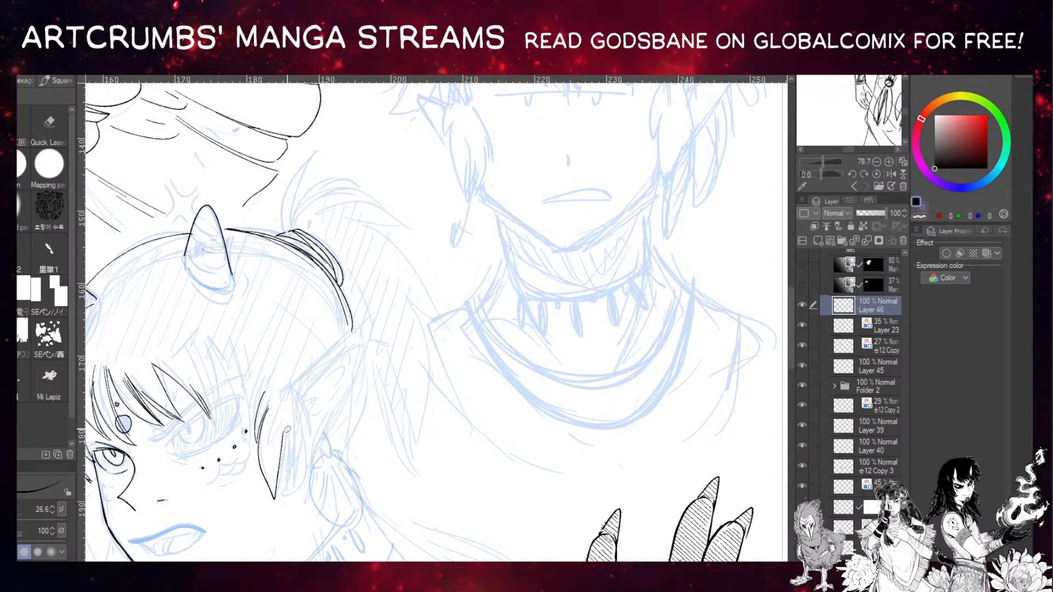
key("ctrl+z")
mouse_move(266, 401)
left_mouse_down()
mouse_move(263, 436)
mouse_move(291, 501)
left_mouse_up()
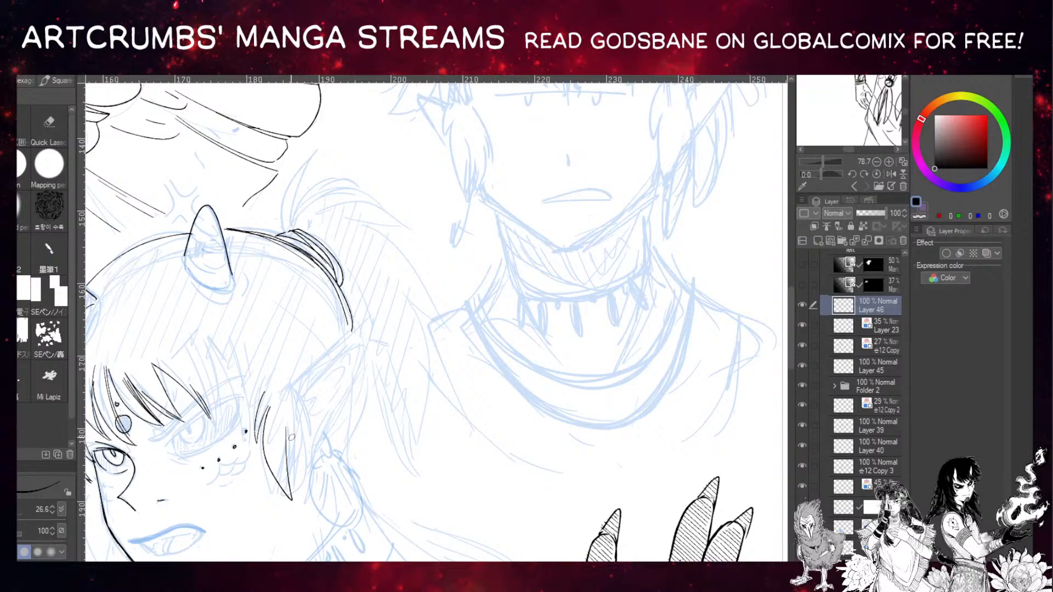
Ink the loose hair strands below the fringe along the face's front edge, checking the full-body figure's hair for reference.
left_click_drag(271, 351, 410, 230)
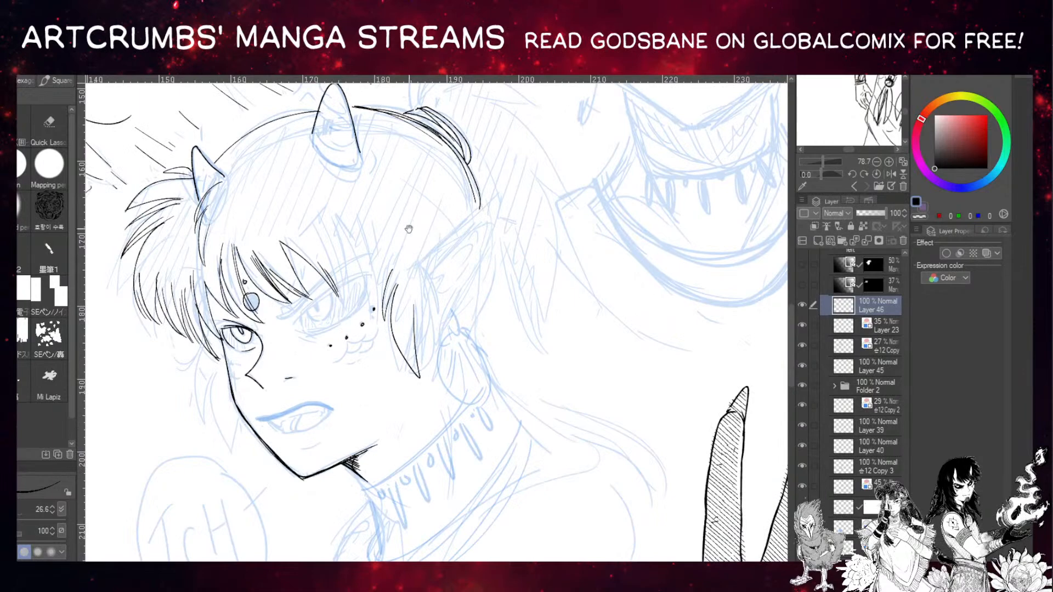
left_click_drag(227, 343, 241, 350)
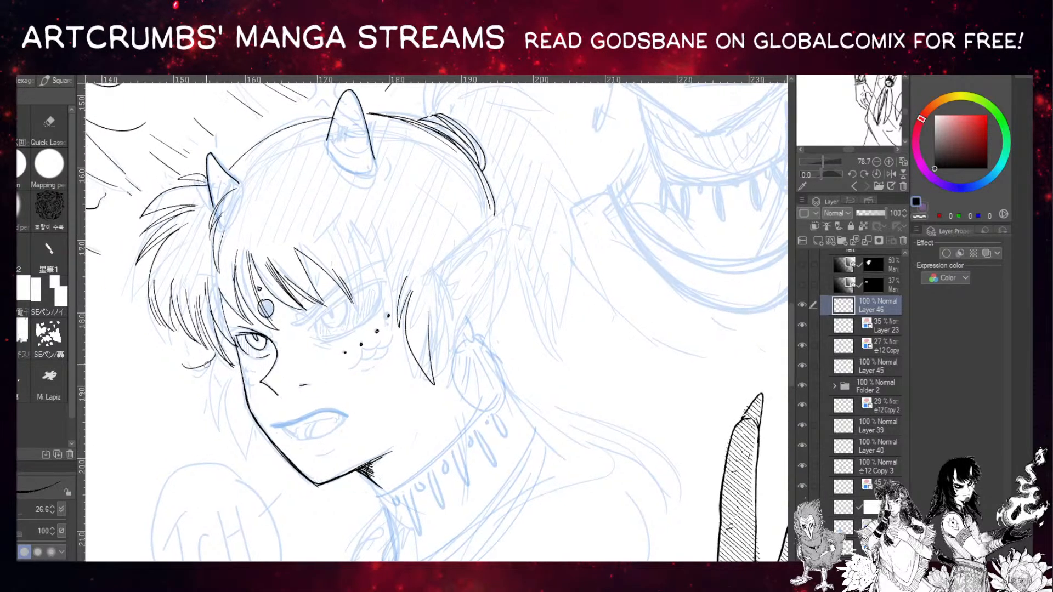
left_click_drag(167, 321, 320, 425)
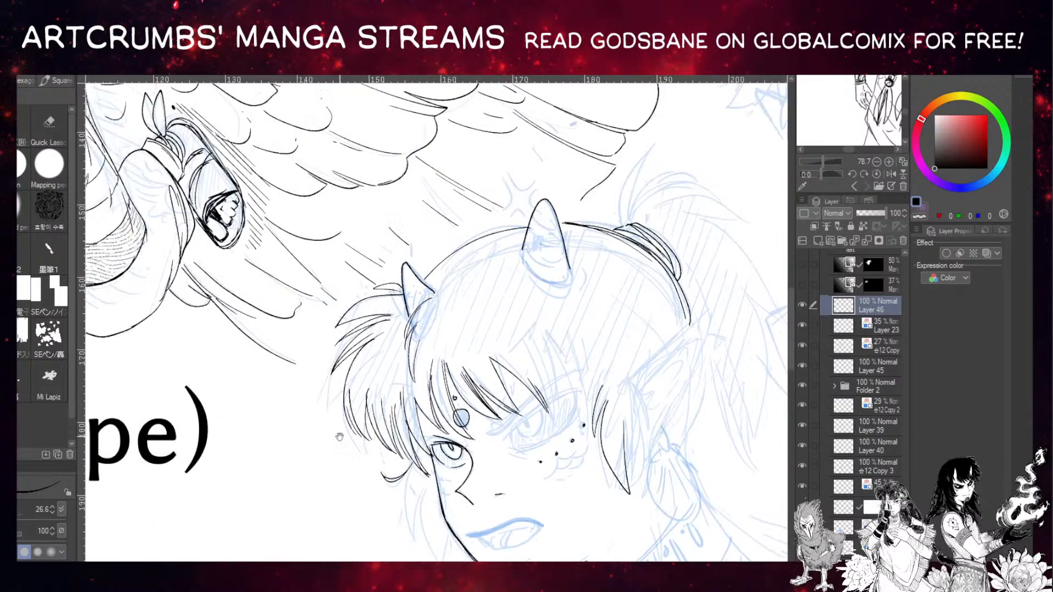
left_click_drag(91, 227, 506, 419)
left_click_drag(284, 242, 505, 523)
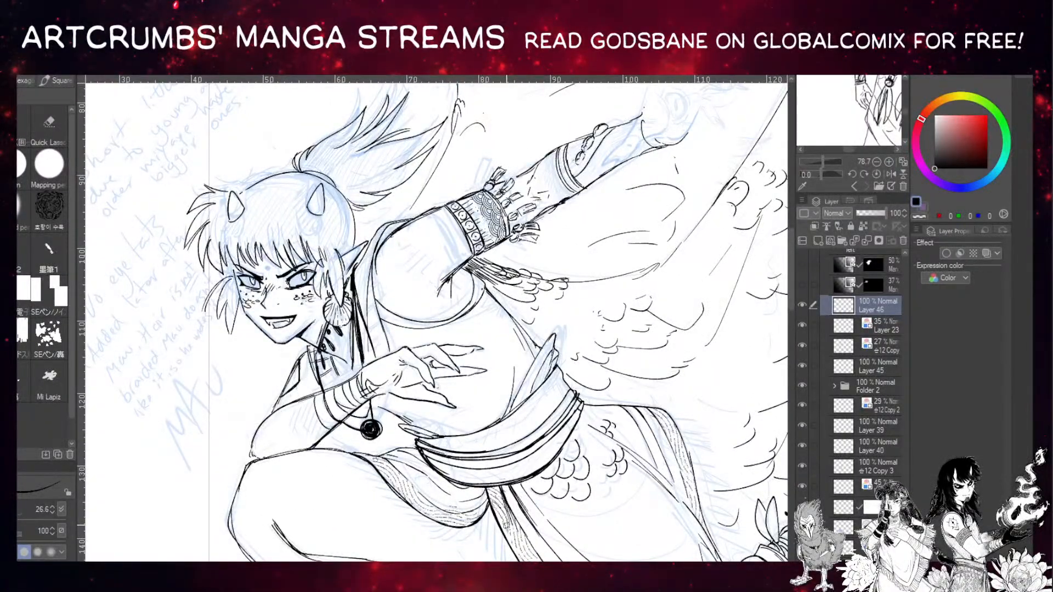
left_click_drag(546, 518, 188, 284)
left_click_drag(568, 487, 250, 336)
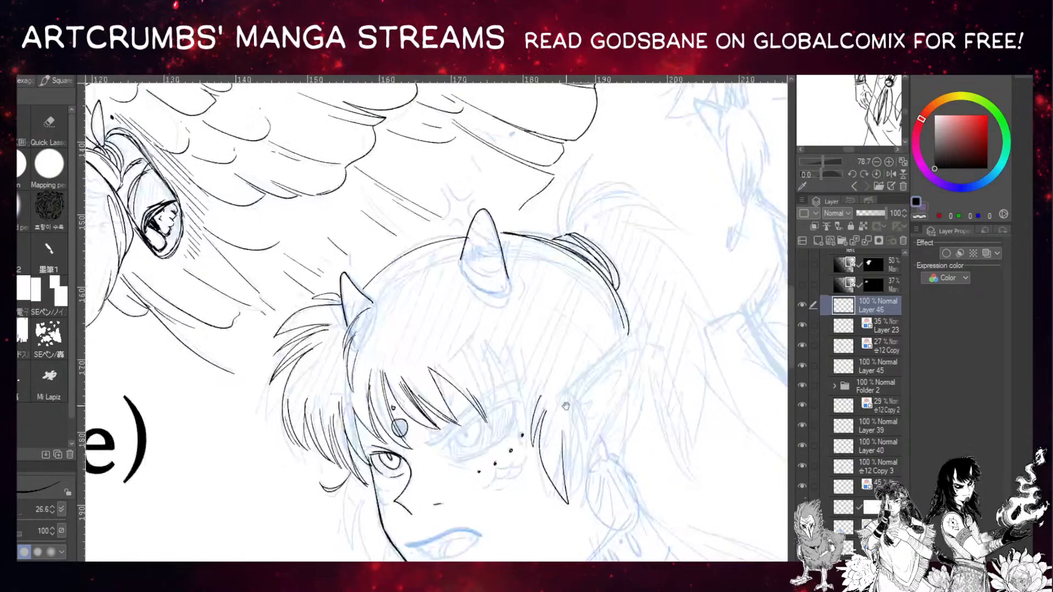
left_click_drag(515, 410, 267, 319)
left_click_drag(275, 406, 401, 365)
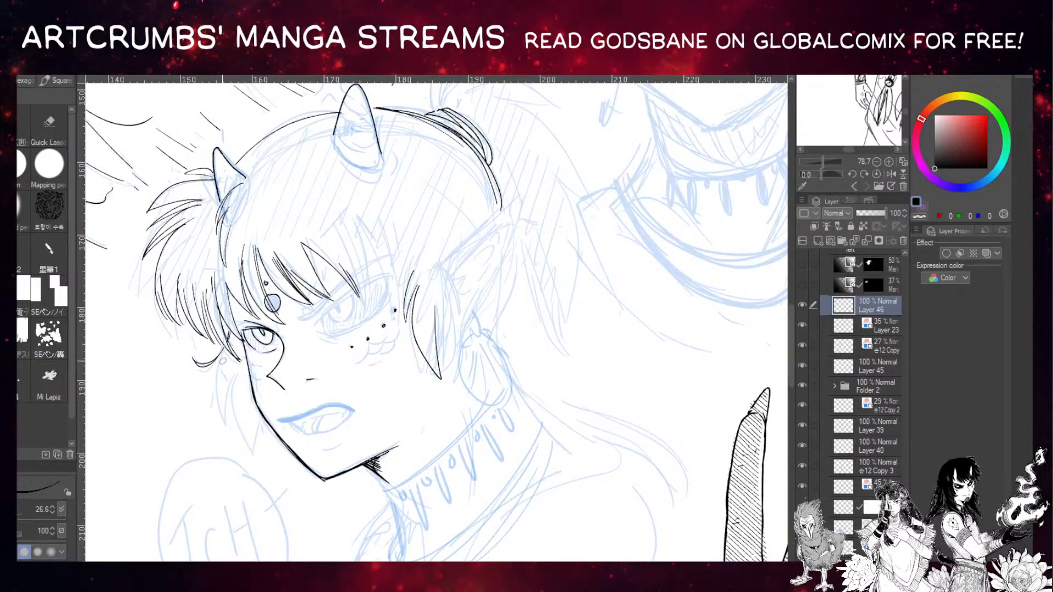
left_click_drag(223, 349, 228, 429)
mouse_move(228, 429)
left_mouse_down()
mouse_move(237, 375)
mouse_move(264, 459)
mouse_move(265, 427)
mouse_move(273, 455)
mouse_move(275, 437)
left_mouse_up()
Ink the rear edge and an inner strand of the side lock, and add short strokes where it meets the ear's base.
mouse_move(423, 329)
left_mouse_down()
mouse_move(279, 274)
mouse_move(289, 321)
mouse_move(247, 371)
left_mouse_up()
left_click_drag(266, 314, 282, 419)
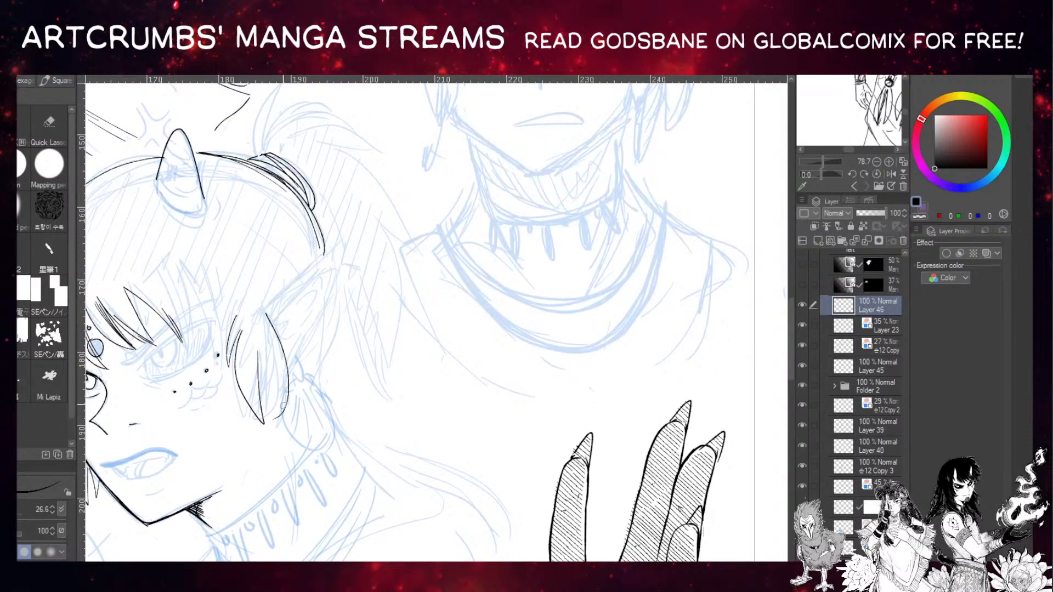
key("ctrl+z")
mouse_move(267, 317)
left_mouse_down()
mouse_move(282, 371)
mouse_move(278, 432)
left_mouse_up()
left_click_drag(259, 351, 277, 441)
key("ctrl+z")
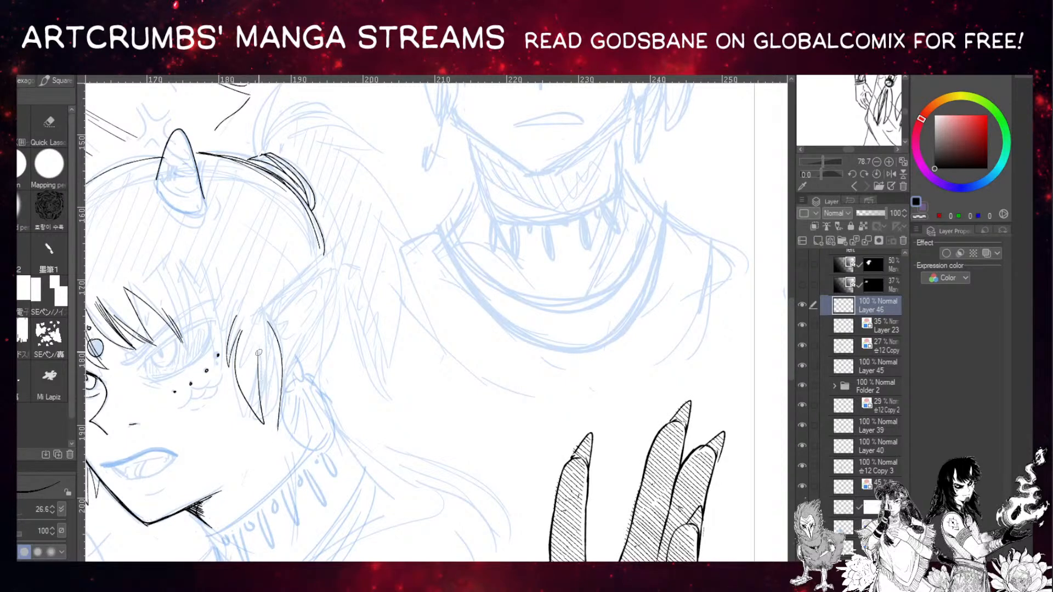
left_click_drag(258, 350, 277, 439)
mouse_move(266, 309)
left_mouse_down()
mouse_move(279, 376)
mouse_move(286, 352)
left_mouse_up()
mouse_move(267, 307)
left_mouse_down()
mouse_move(339, 270)
mouse_move(310, 336)
left_mouse_up()
key("ctrl+z")
Examine the full-body figure's face, arm and waist and the wing feathers for comparison with the bust.
left_click_drag(281, 280, 672, 363)
left_click_drag(384, 219, 461, 378)
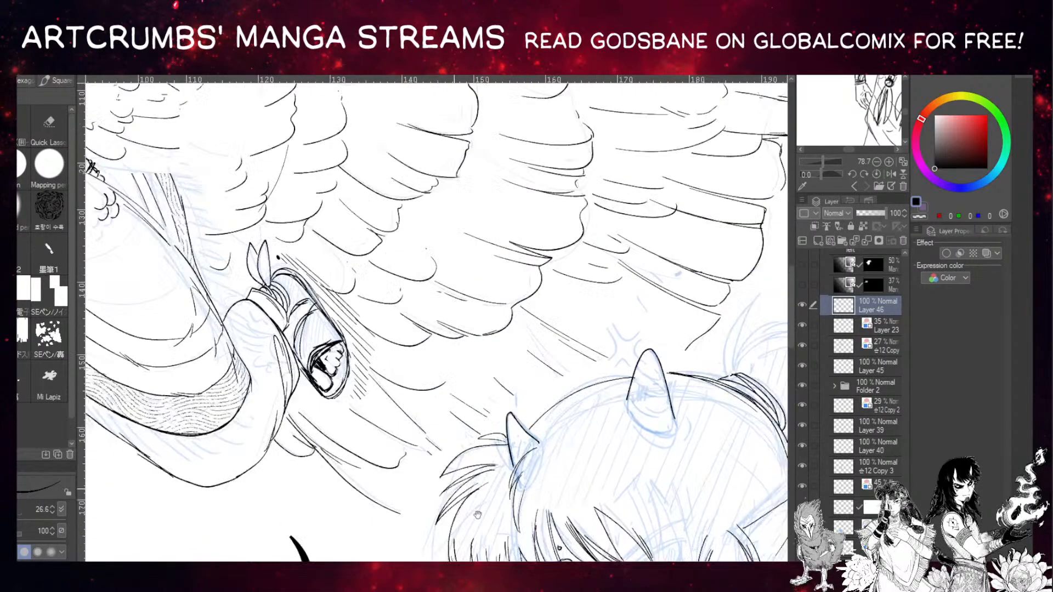
left_click_drag(164, 208, 546, 482)
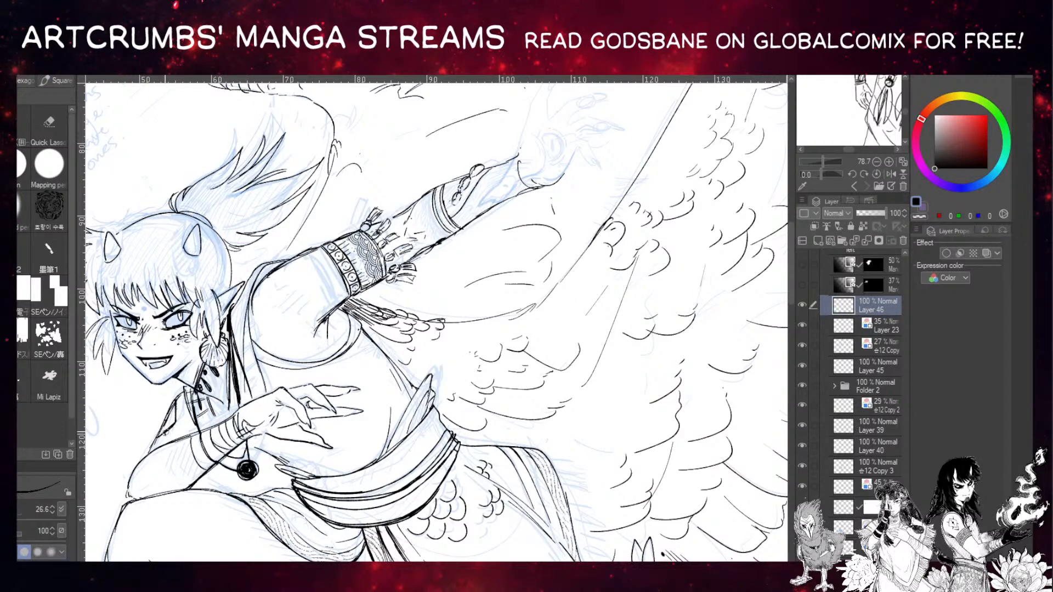
mouse_move(171, 407)
left_mouse_down()
mouse_move(161, 443)
mouse_move(140, 461)
left_mouse_up()
mouse_move(164, 422)
left_mouse_down()
mouse_move(145, 454)
mouse_move(180, 397)
mouse_move(190, 421)
left_mouse_up()
left_click_drag(325, 390, 262, 327)
left_click_drag(347, 335, 328, 324)
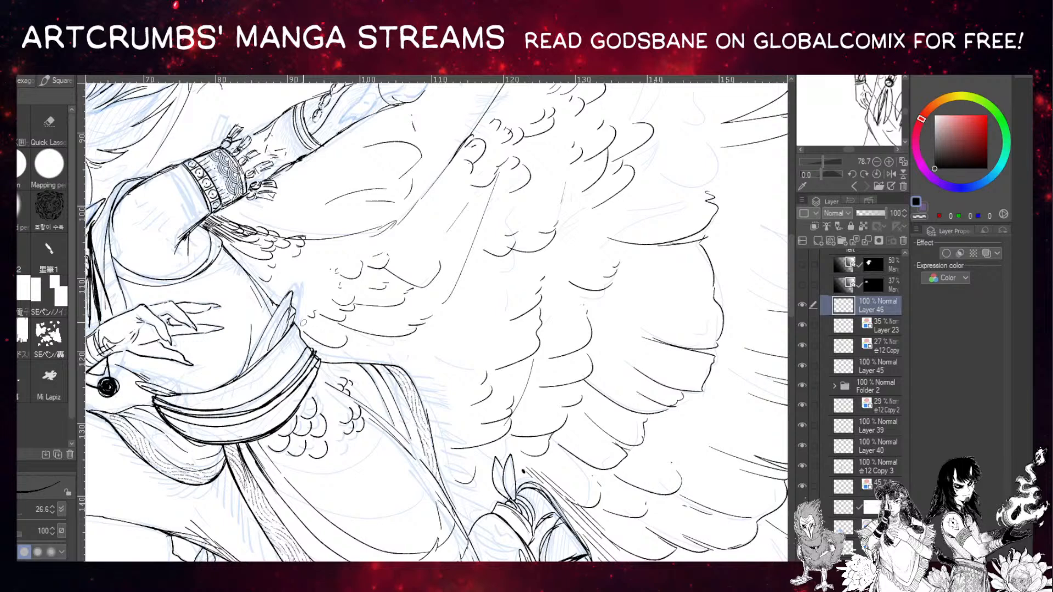
left_click_drag(365, 365, 298, 344)
left_click_drag(382, 385, 222, 373)
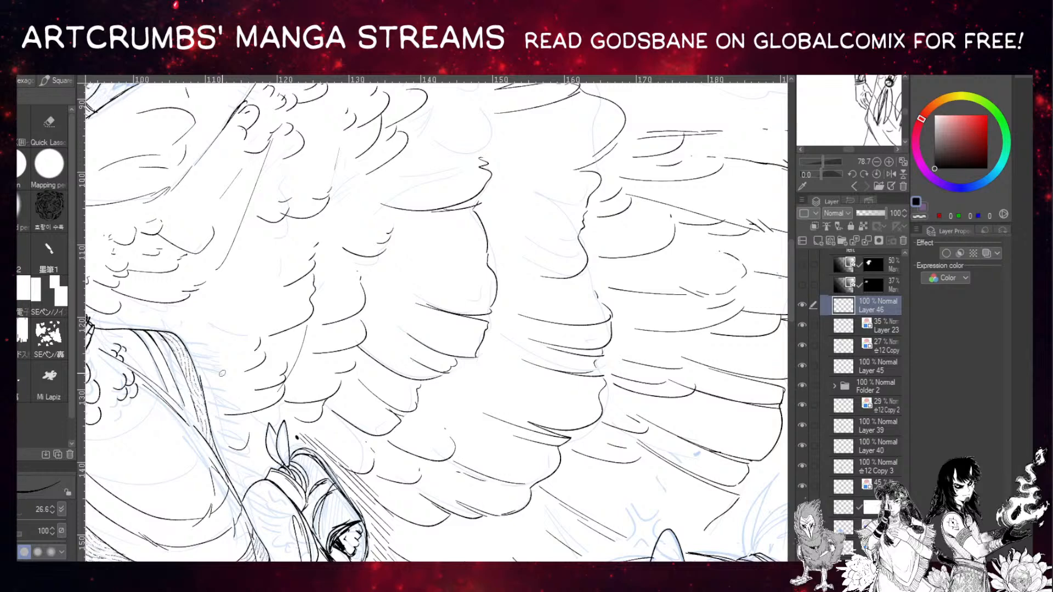
left_click_drag(383, 368, 364, 294)
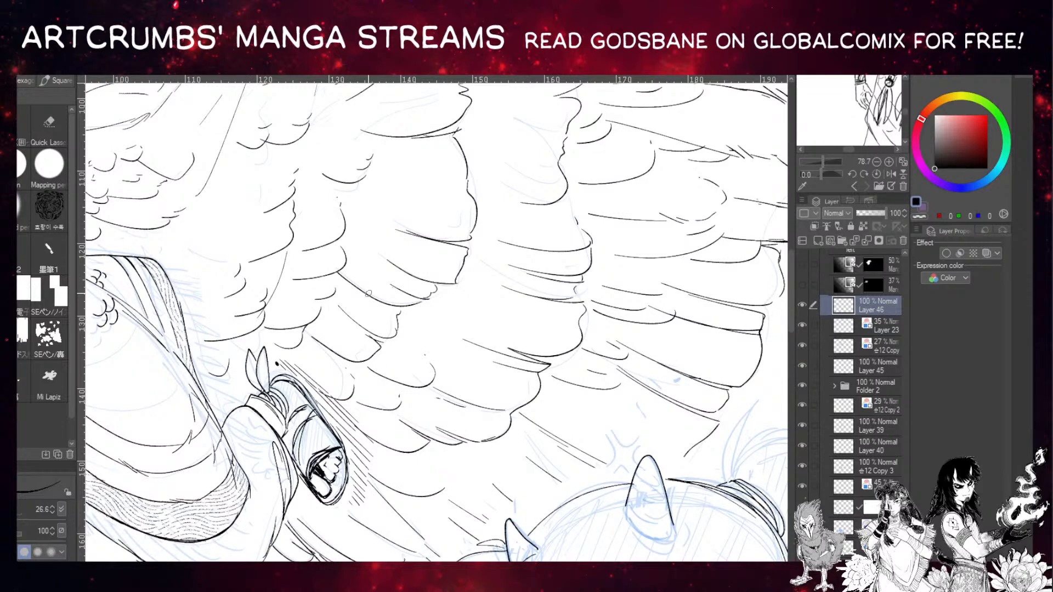
left_click_drag(308, 463, 346, 315)
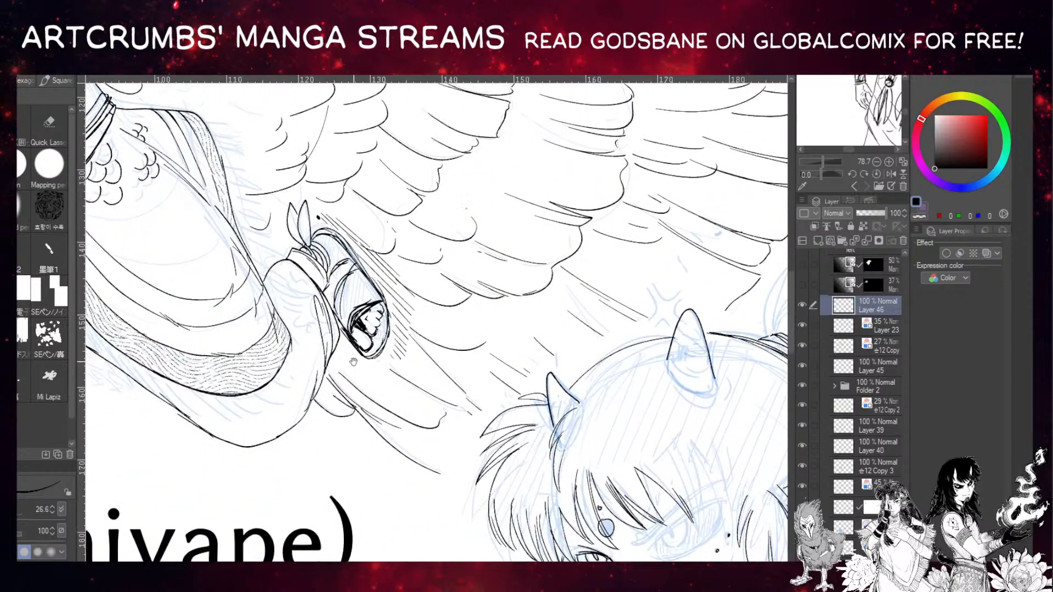
mouse_move(354, 361)
left_mouse_down()
mouse_move(282, 373)
mouse_move(301, 372)
mouse_move(300, 329)
left_mouse_up()
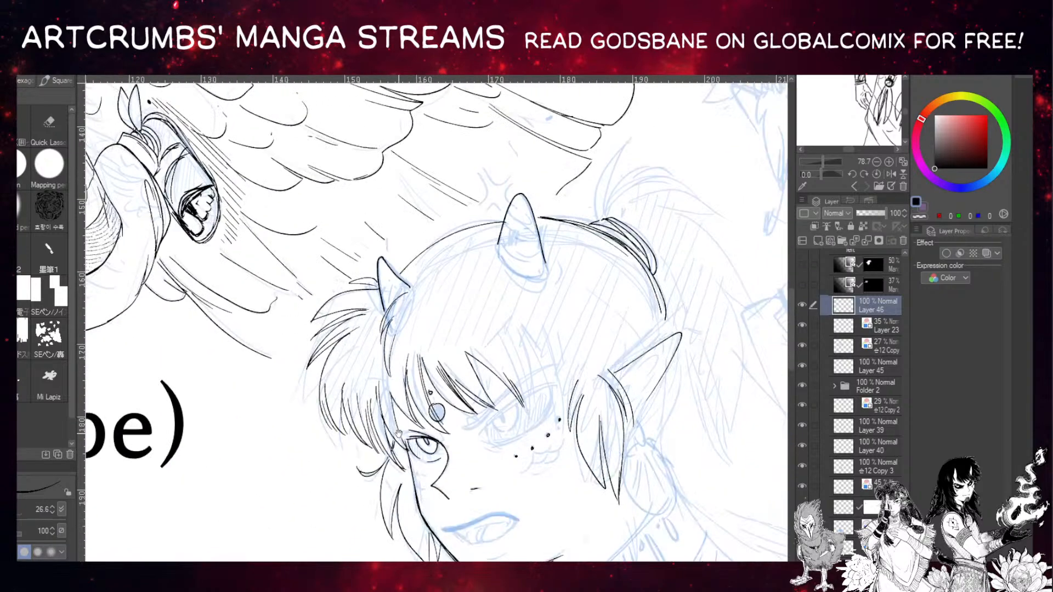
Ink the eye above the four cheek dots with a heavy slanted upper lid, redoing strokes until they follow the sketch.
left_click_drag(398, 434, 223, 312)
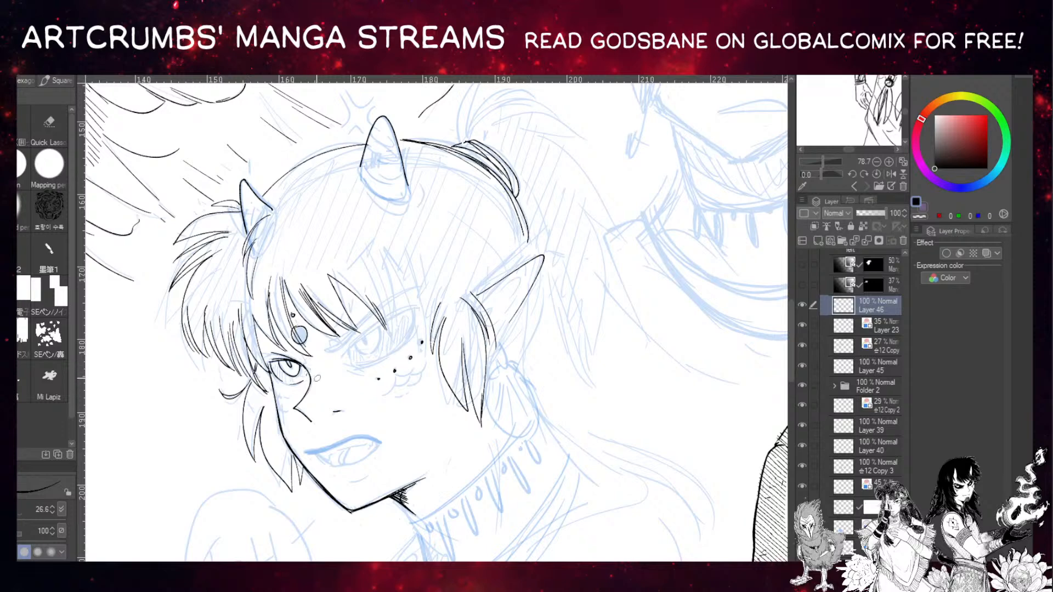
left_click_drag(358, 311, 282, 328)
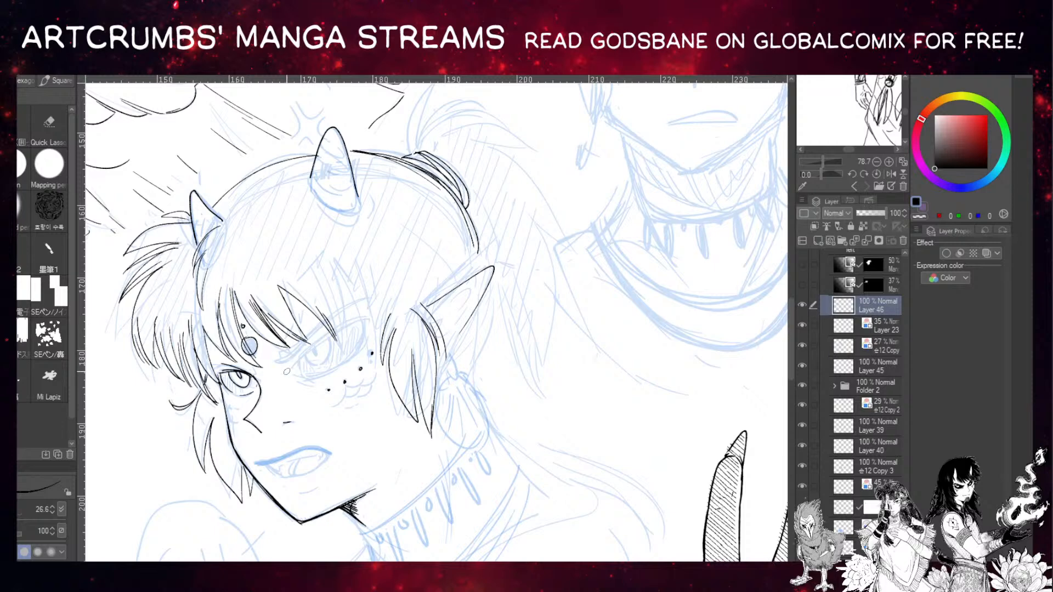
mouse_move(287, 371)
left_mouse_down()
mouse_move(362, 317)
mouse_move(296, 365)
left_mouse_up()
key("ctrl+z")
key("ctrl+z")
mouse_move(358, 317)
left_mouse_down()
mouse_move(301, 362)
mouse_move(356, 319)
left_mouse_up()
left_click_drag(302, 359, 368, 319)
key("e")
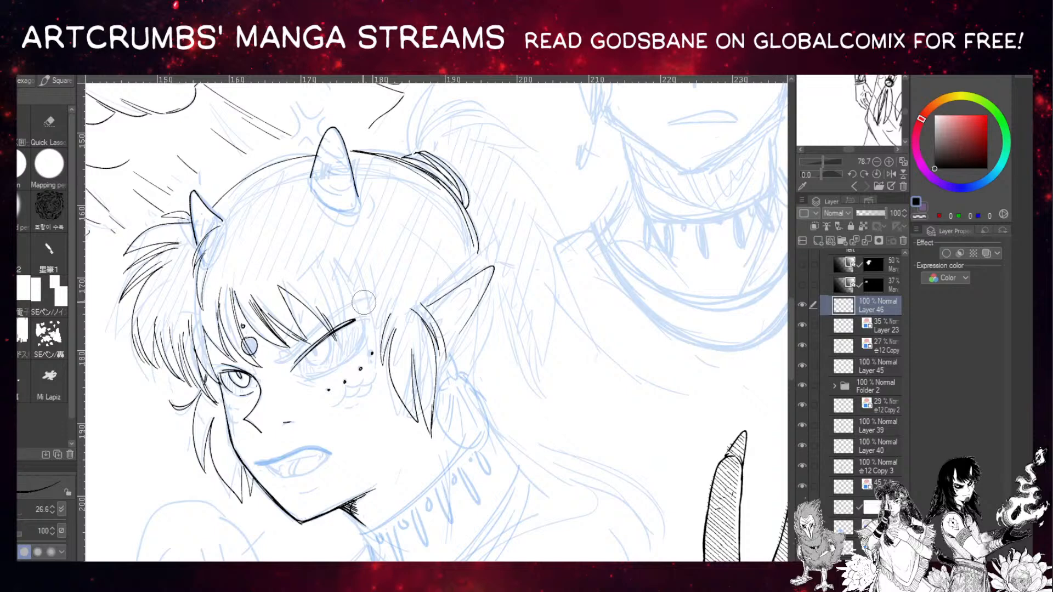
key("p")
mouse_move(300, 358)
left_mouse_down()
mouse_move(299, 370)
mouse_move(312, 347)
mouse_move(300, 357)
mouse_move(352, 321)
left_mouse_up()
mouse_move(291, 370)
left_mouse_down()
mouse_move(362, 318)
mouse_move(362, 344)
mouse_move(307, 377)
mouse_move(346, 360)
mouse_move(365, 333)
mouse_move(351, 356)
mouse_move(306, 377)
mouse_move(330, 341)
mouse_move(317, 345)
left_mouse_up()
key("ctrl+z")
key("ctrl+z")
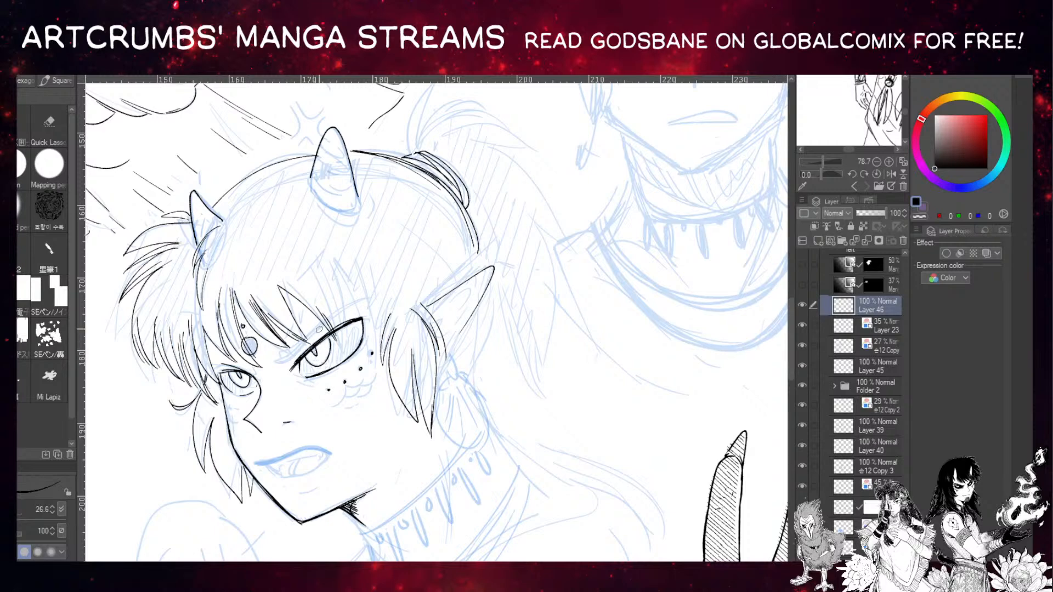
Ink a slanted, angry eyebrow above the eye over the cheek dots, thickening its inner end and redoing uneven strokes.
left_click_drag(306, 337, 363, 301)
left_click_drag(208, 329, 241, 440)
left_click_drag(318, 395, 242, 409)
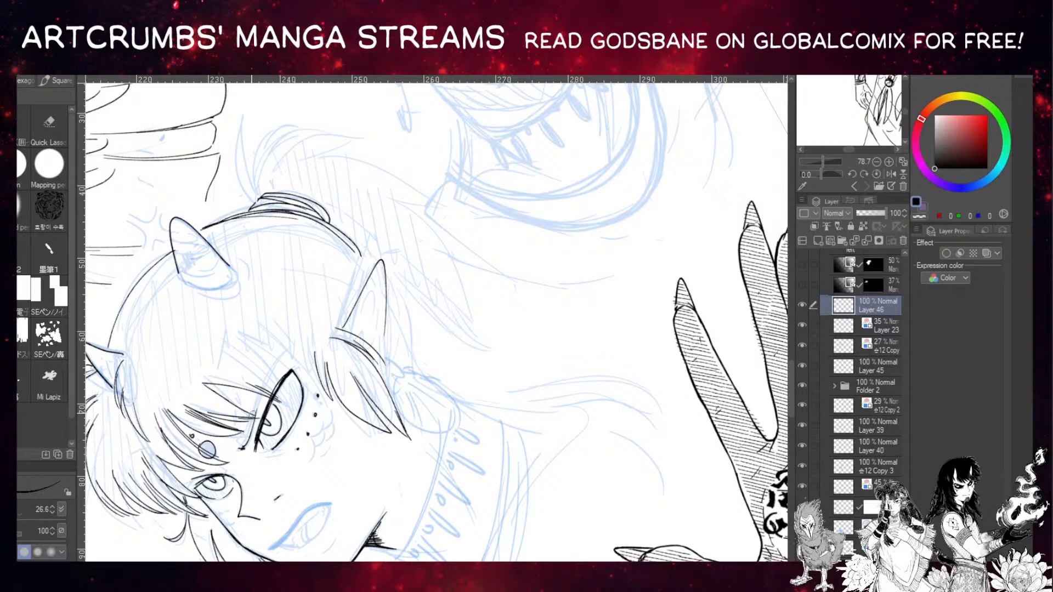
mouse_move(243, 446)
left_mouse_down()
mouse_move(278, 371)
mouse_move(253, 423)
left_mouse_up()
key("ctrl+z")
left_click_drag(287, 354, 252, 422)
left_click_drag(280, 360, 252, 422)
key("ctrl+z")
key("ctrl+z")
left_click_drag(285, 355, 252, 430)
left_click_drag(261, 393, 241, 445)
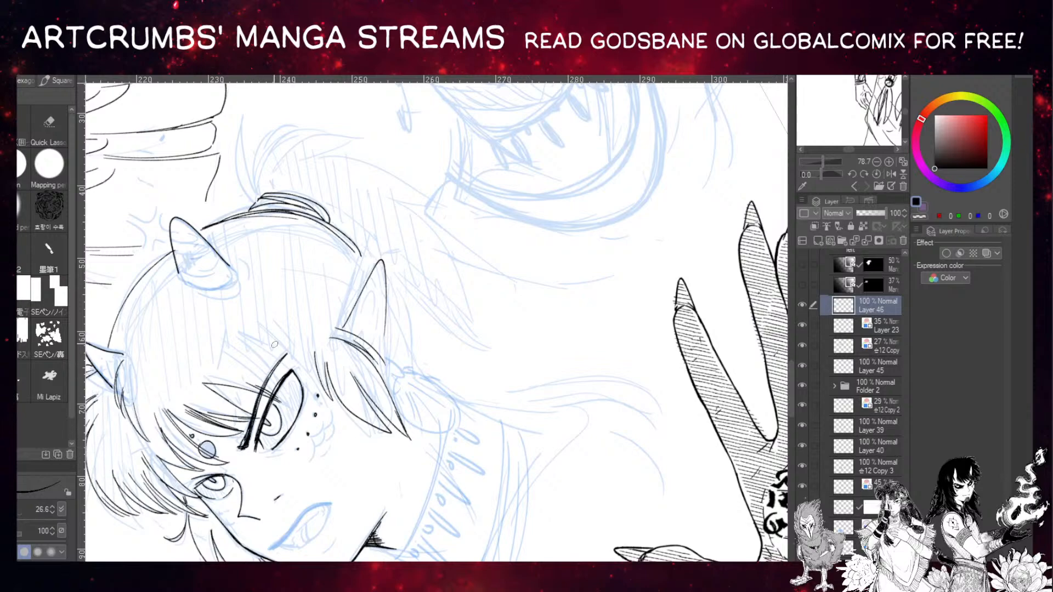
Ink a short brow stroke above the other eye, beside the fringe, and restore the canvas to its upright view.
left_click_drag(337, 326, 346, 364)
mouse_move(346, 364)
left_mouse_down()
mouse_move(324, 353)
mouse_move(318, 258)
left_mouse_up()
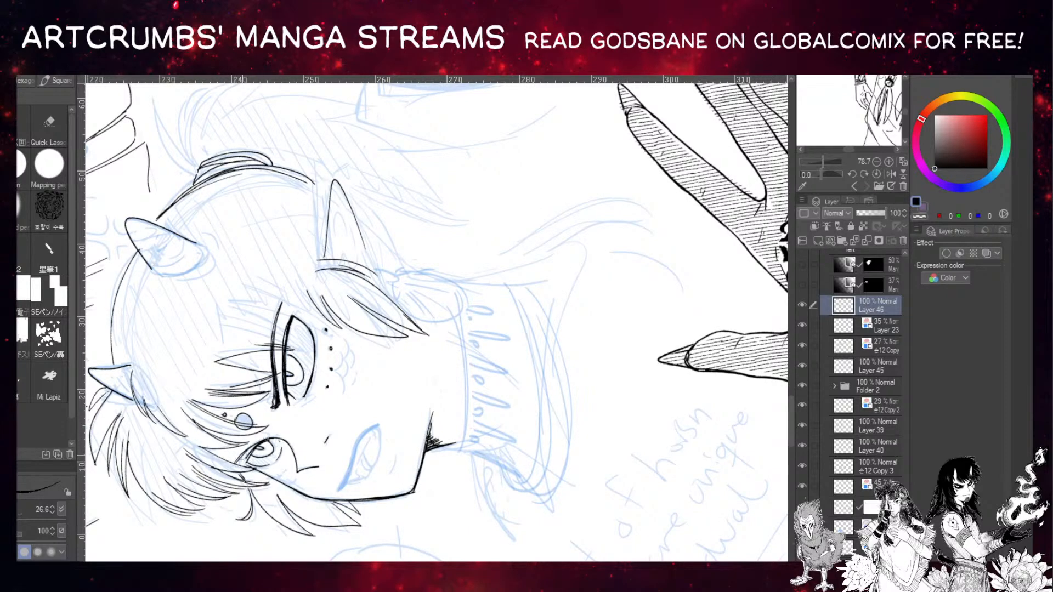
left_click_drag(245, 453, 234, 467)
key("ctrl+@")
left_click_drag(342, 370, 283, 403)
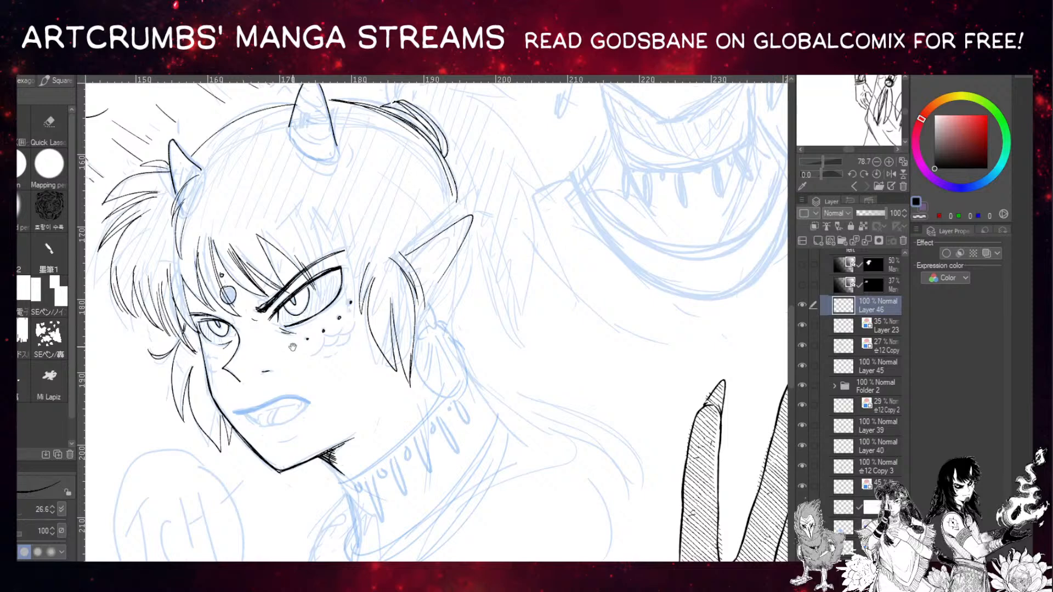
left_click_drag(293, 347, 308, 335)
left_click_drag(260, 403, 277, 416)
key("ctrl+z")
key("ctrl+z")
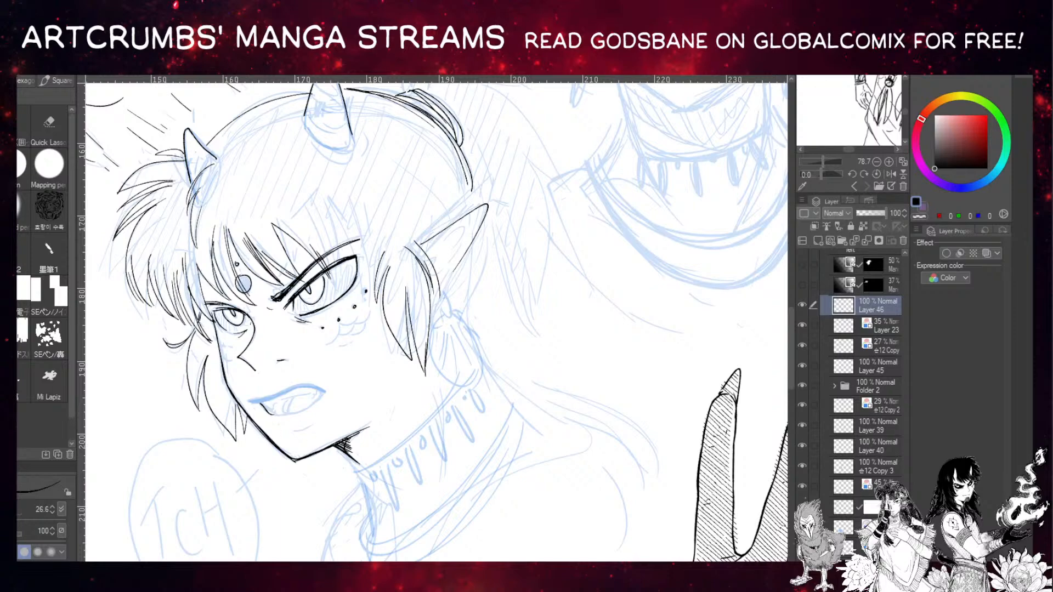
Ink the upper lip line of the bust's open mouth with a heavy stroke, redoing it until it follows the sketch.
left_click_drag(419, 522, 233, 546)
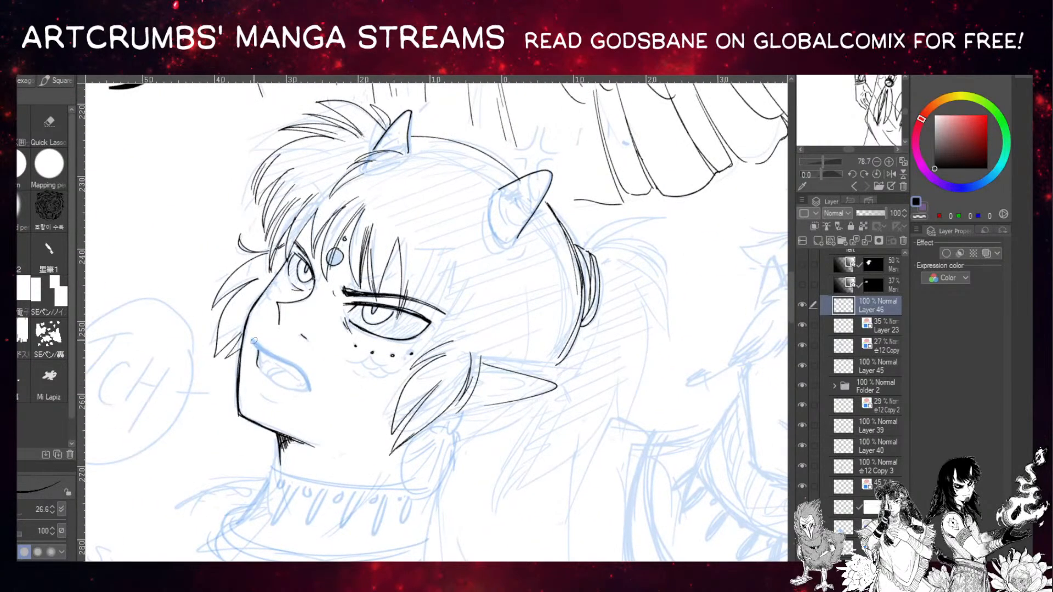
left_click_drag(254, 340, 311, 389)
left_click_drag(259, 345, 311, 390)
key("ctrl+z")
left_click_drag(254, 341, 311, 388)
mouse_move(258, 365)
left_mouse_down()
mouse_move(277, 385)
mouse_move(264, 373)
mouse_move(310, 385)
left_mouse_up()
key("ctrl+z")
key("ctrl+z")
key("ctrl+z")
key("ctrl+z")
key("ctrl+z")
key("ctrl+y")
mouse_move(256, 346)
left_mouse_down()
mouse_move(262, 372)
mouse_move(235, 312)
mouse_move(316, 201)
left_mouse_up()
key("ctrl+z")
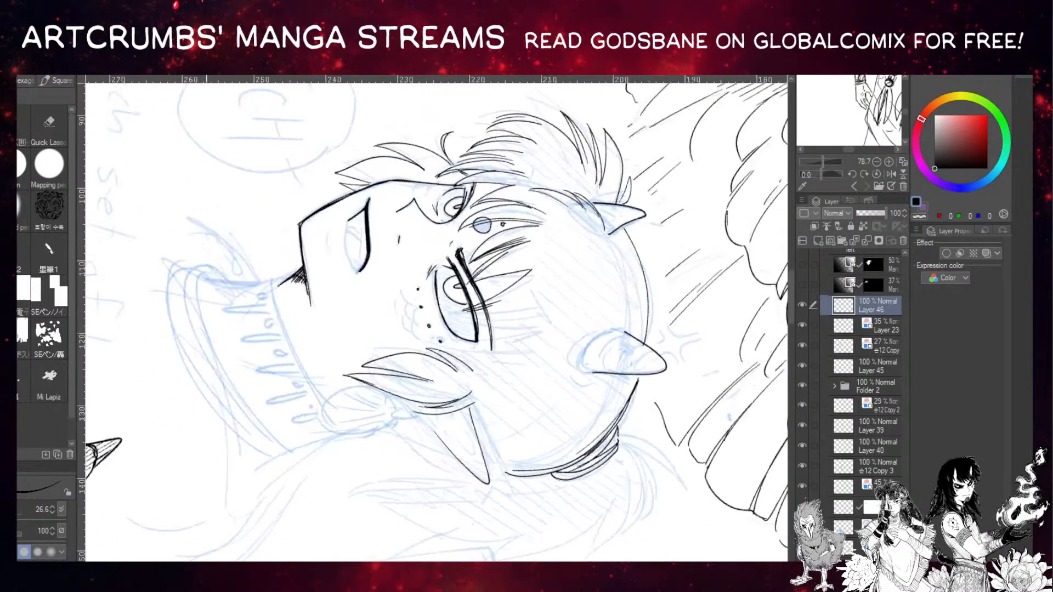
Ink the lower lip curve to close the mouth outline and restore the canvas to its upright view.
mouse_move(349, 249)
left_mouse_down()
mouse_move(322, 288)
mouse_move(324, 307)
left_mouse_up()
mouse_move(321, 261)
left_mouse_down()
mouse_move(320, 299)
mouse_move(332, 311)
left_mouse_up()
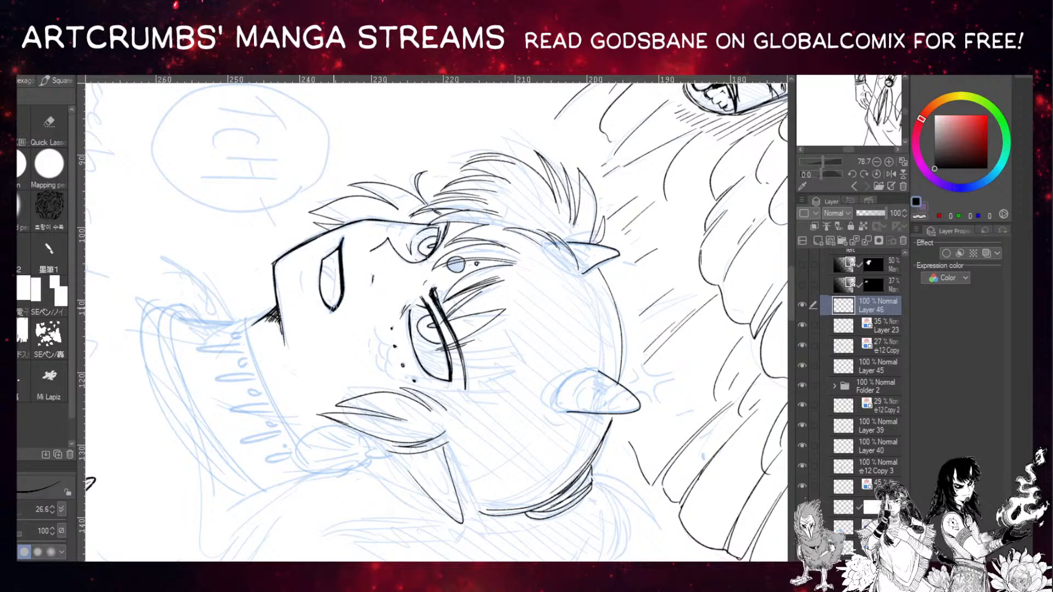
key("ctrl+@")
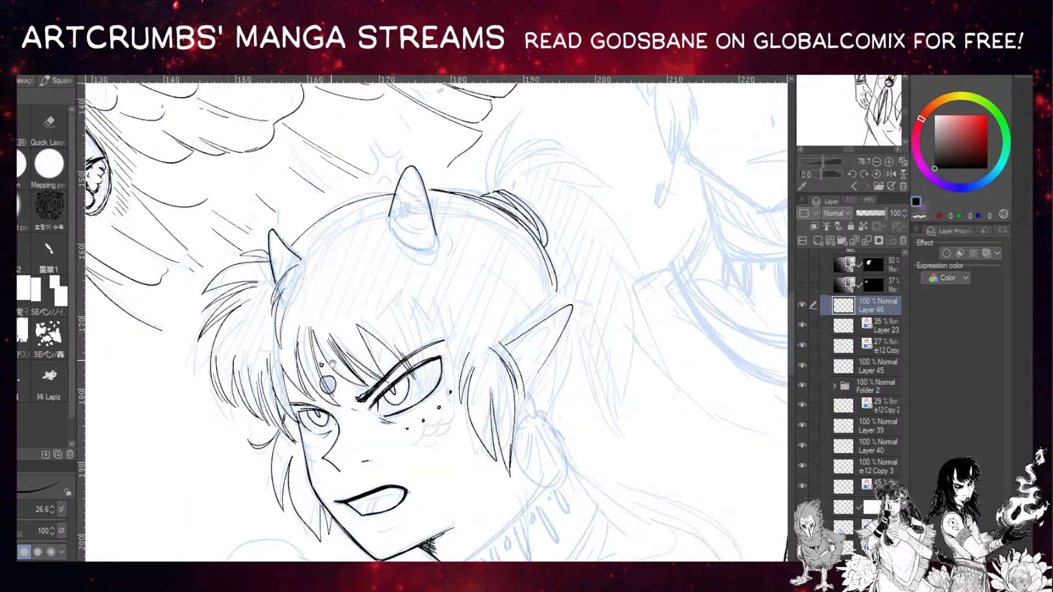
Ink the fang and teeth inside the open mouth and a short crease below the lower lip.
left_click_drag(332, 363, 250, 293)
left_click_drag(285, 455, 288, 451)
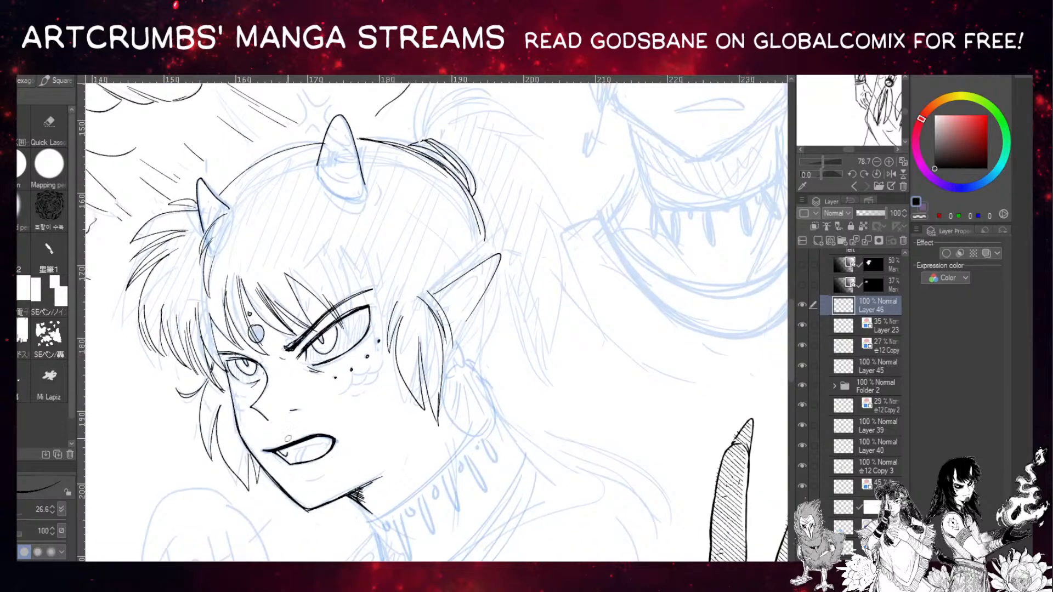
left_click_drag(219, 279, 231, 404)
left_click_drag(372, 324, 306, 256)
left_click_drag(330, 428, 326, 430)
key("ctrl+z")
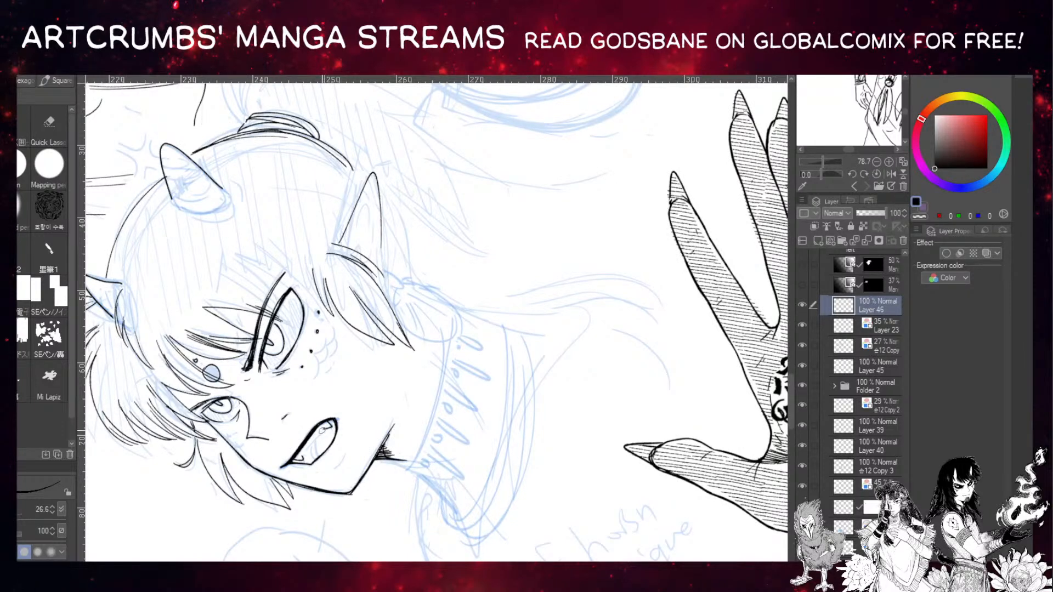
key("ctrl+z")
mouse_move(316, 439)
left_mouse_down()
mouse_move(312, 463)
mouse_move(337, 458)
left_mouse_up()
Ink small curved scale marks around the dots on both cheeks and restore the canvas to its upright view.
left_click_drag(335, 324, 324, 359)
key("ctrl+z")
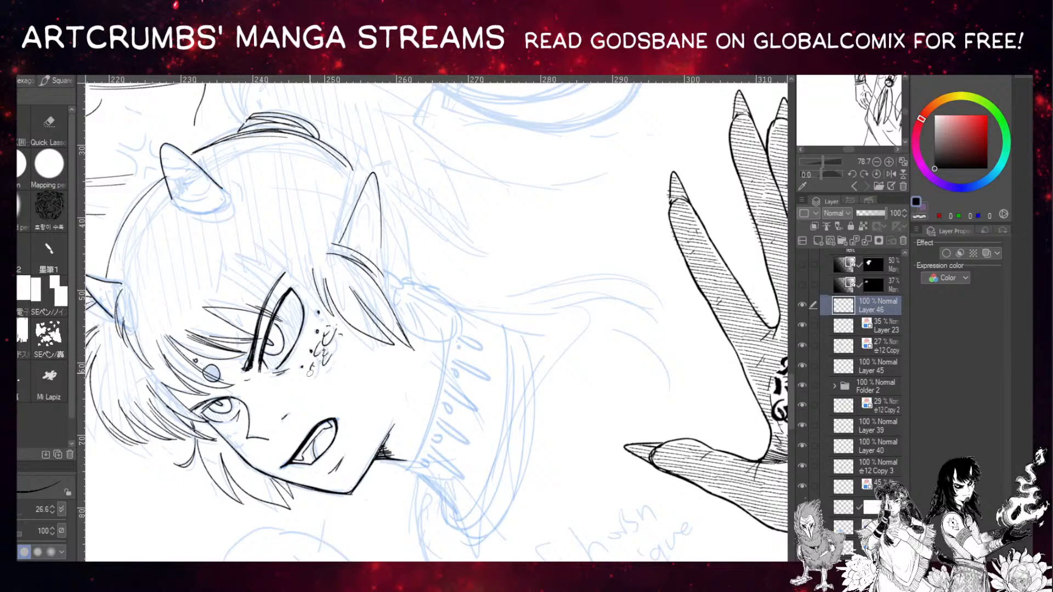
left_click_drag(237, 438, 232, 441)
left_click_drag(205, 421, 235, 452)
key("ctrl+at")
left_click_drag(360, 345, 302, 382)
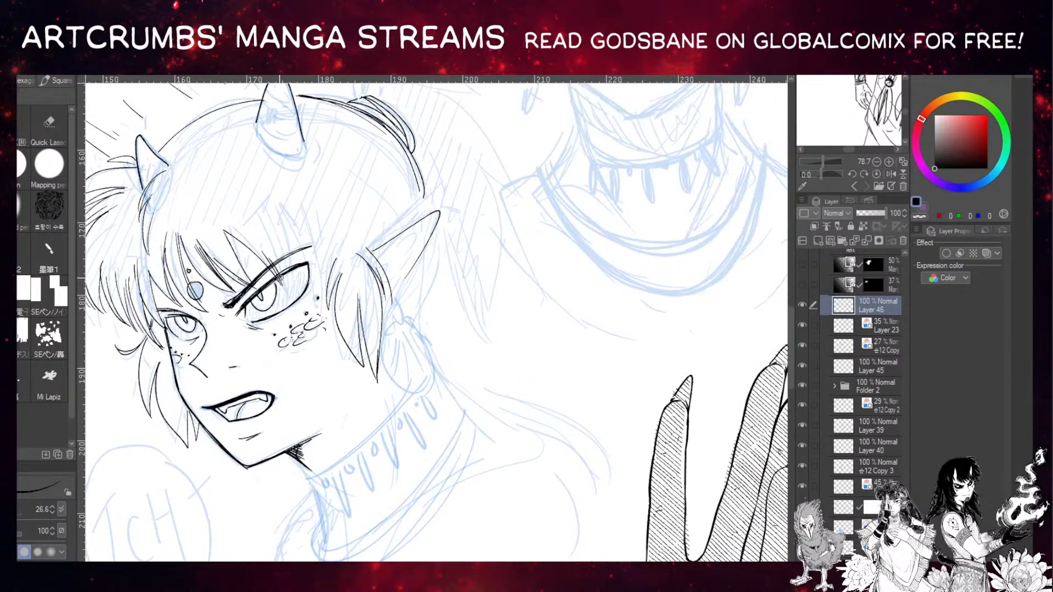
Ink thin fringe strands falling over the eye and temple on the ear side, redoing the outermost strands.
mouse_move(267, 256)
left_mouse_down()
mouse_move(285, 289)
mouse_move(263, 206)
left_mouse_up()
left_click_drag(288, 288, 268, 211)
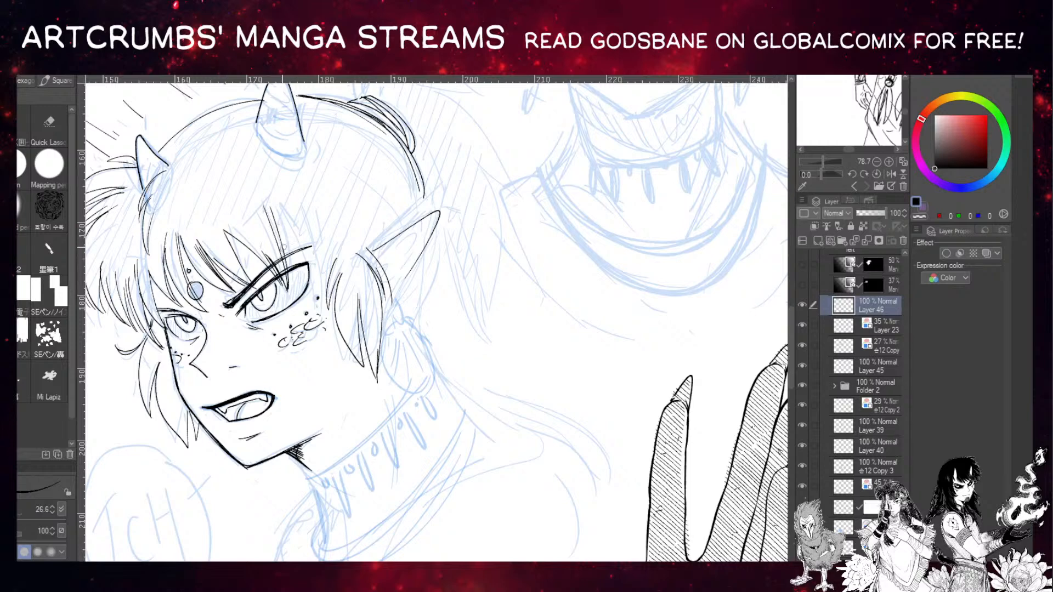
left_click_drag(299, 286, 268, 212)
left_click_drag(295, 263, 277, 200)
mouse_move(315, 281)
left_mouse_down()
mouse_move(282, 207)
mouse_move(323, 302)
left_mouse_up()
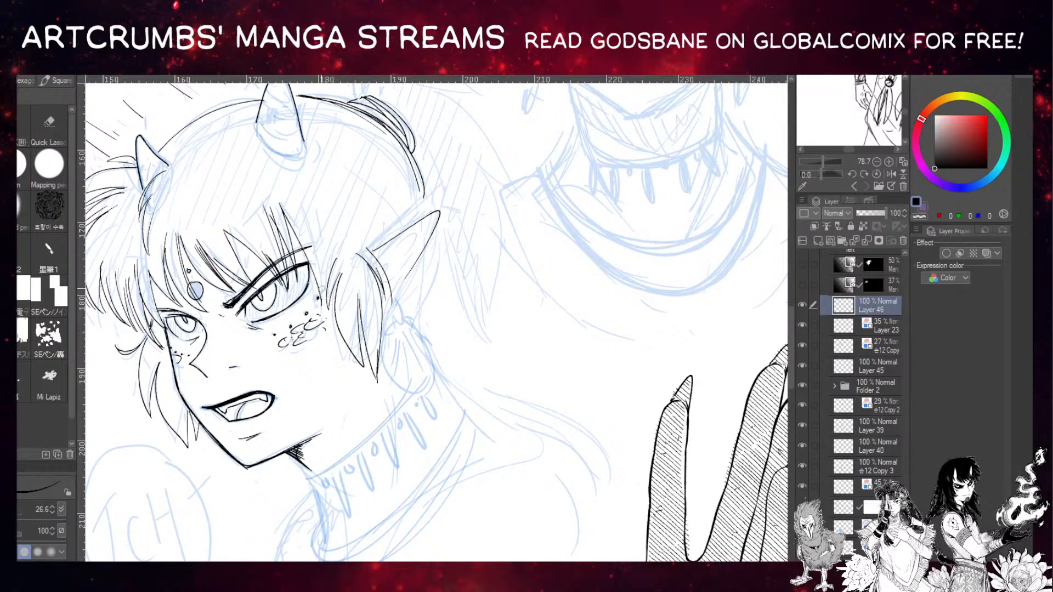
left_click_drag(305, 215, 319, 302)
key("ctrl+z")
mouse_move(307, 218)
left_mouse_down()
mouse_move(331, 289)
mouse_move(321, 220)
mouse_move(332, 313)
mouse_move(318, 224)
mouse_move(299, 235)
left_mouse_up()
key("ctrl+z")
key("ctrl+z")
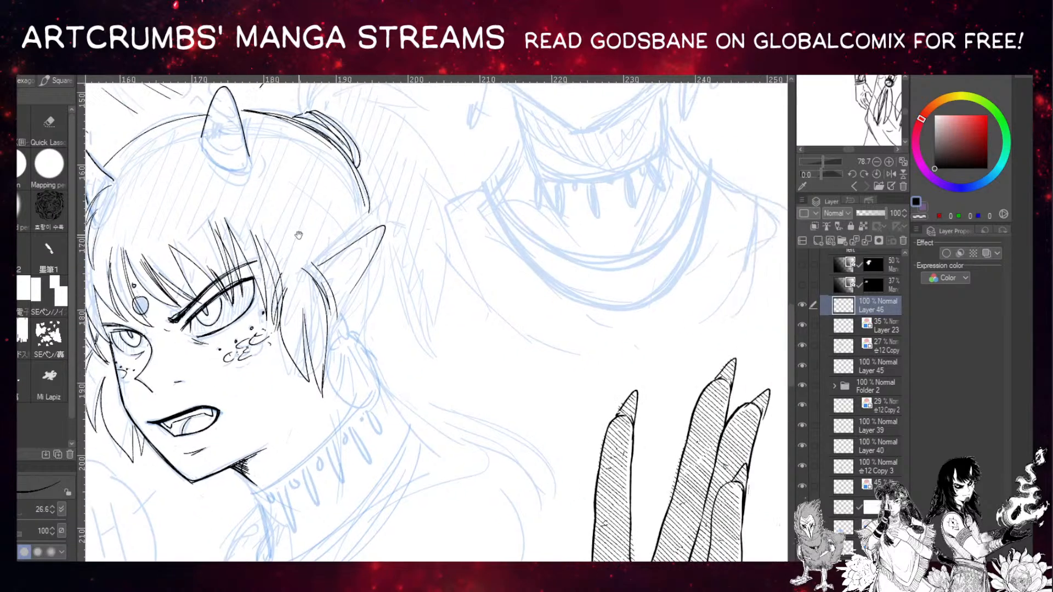
Ink the back-of-head contour from the hair tie past the pointed ear to the earring, thickening the curve.
left_click_drag(358, 247, 376, 263)
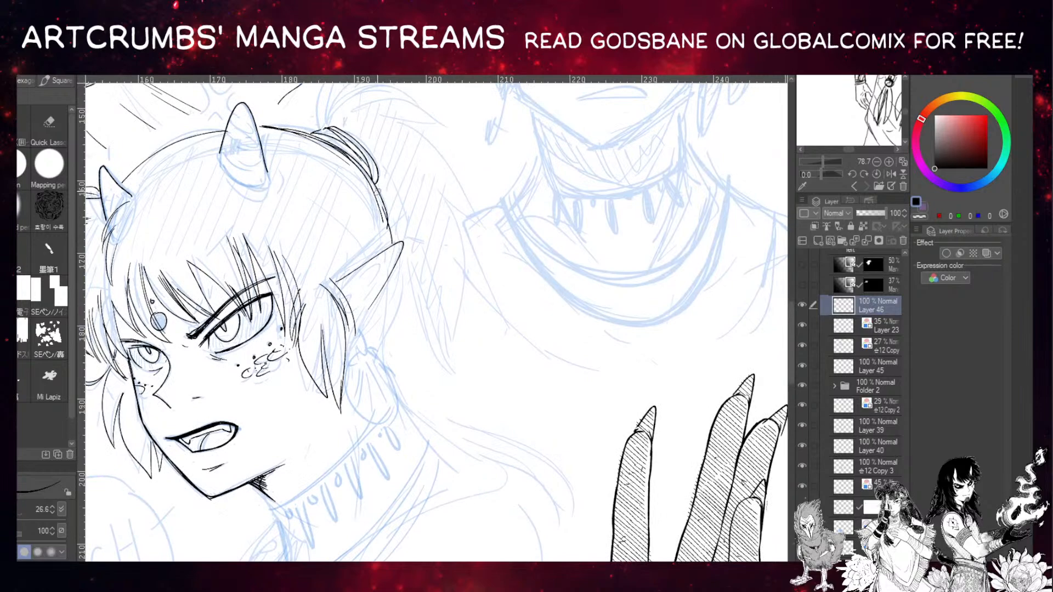
mouse_move(386, 207)
left_mouse_down()
mouse_move(391, 236)
mouse_move(383, 199)
left_mouse_up()
left_click_drag(603, 345, 138, 278)
left_click_drag(435, 425, 239, 253)
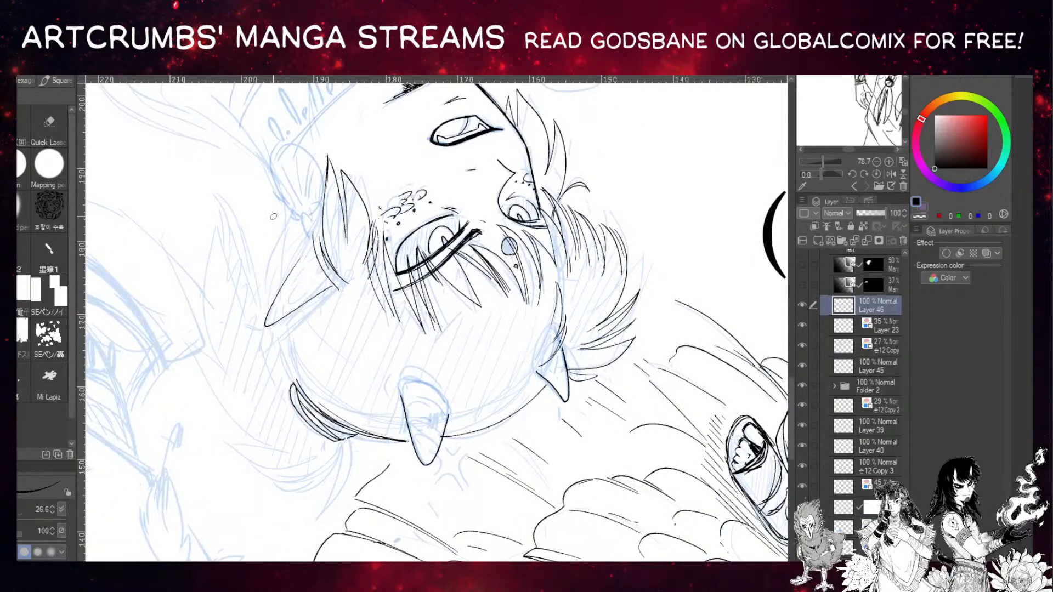
mouse_move(292, 220)
left_mouse_down()
mouse_move(271, 292)
mouse_move(304, 399)
left_mouse_up()
key("ctrl+z")
left_click_drag(275, 323, 316, 404)
left_click_drag(279, 335, 311, 404)
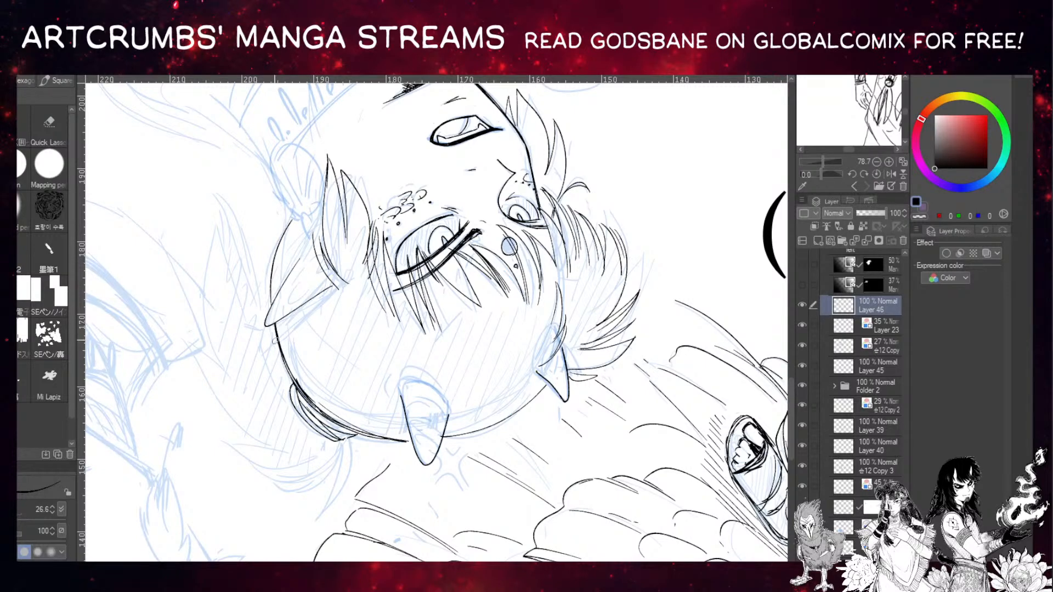
left_click_drag(275, 325, 299, 387)
key("ctrl+z")
left_click_drag(275, 325, 308, 404)
mouse_move(271, 304)
left_mouse_down()
mouse_move(292, 224)
mouse_move(273, 270)
left_mouse_up()
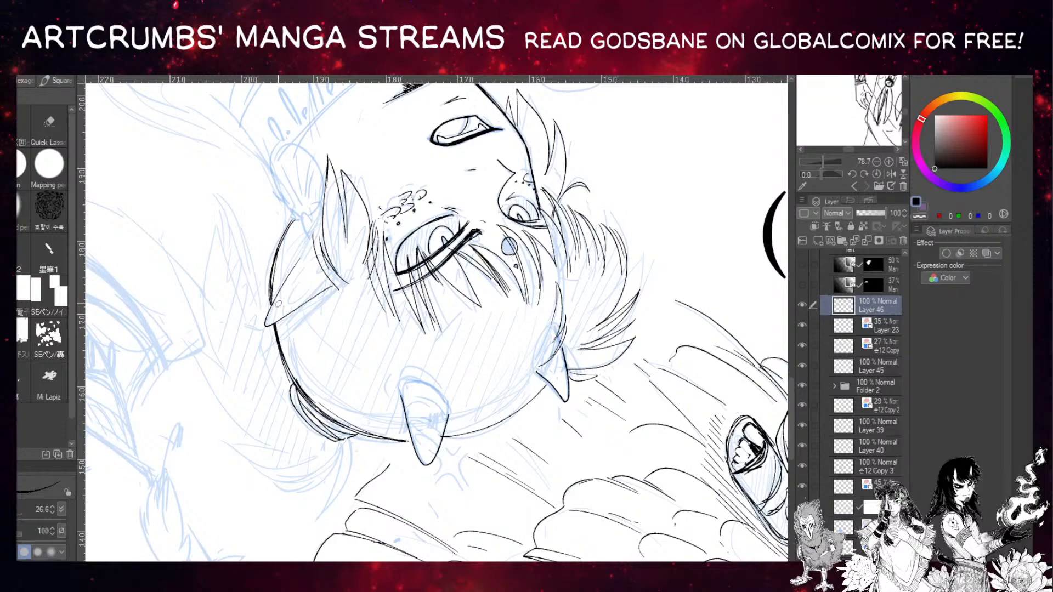
Ink short curved tufts rising from the hair tie at the base of the ponytail.
key("shift+space")
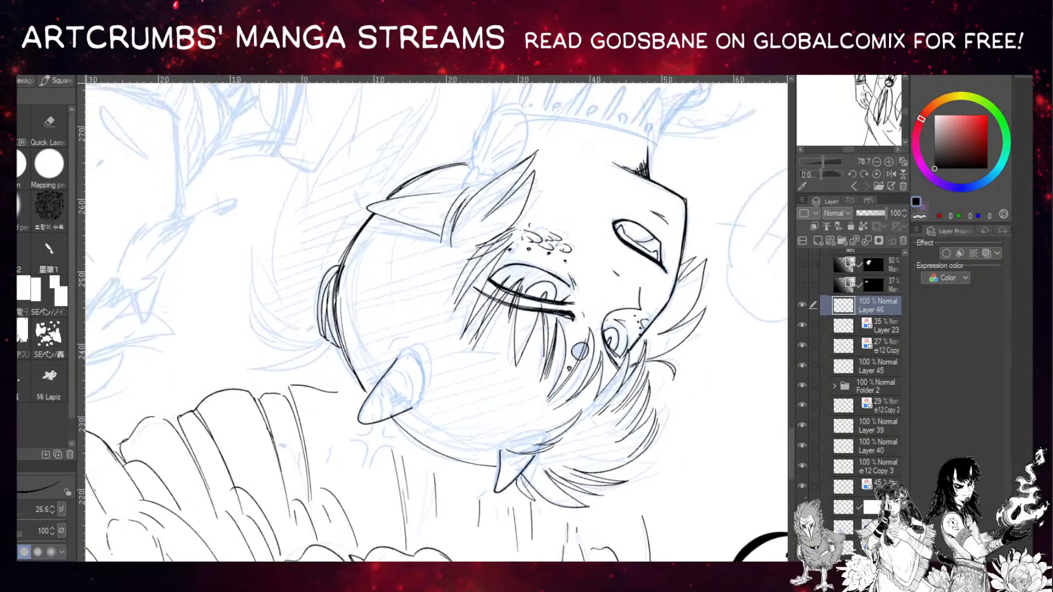
left_click_drag(316, 353, 272, 393)
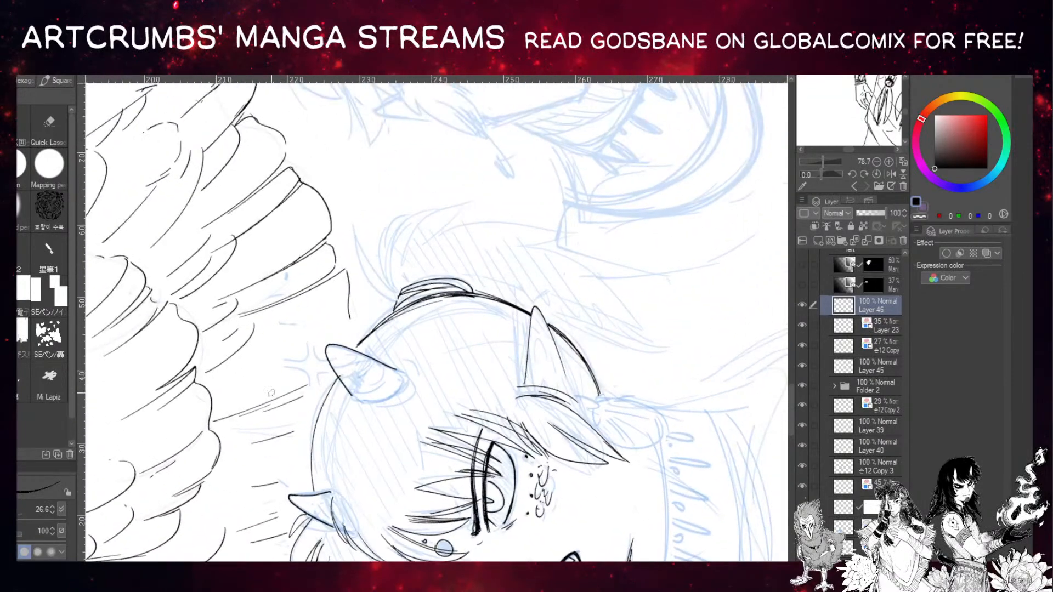
left_click_drag(394, 303, 351, 246)
key("ctrl+z")
mouse_move(394, 306)
left_mouse_down()
mouse_move(357, 266)
mouse_move(358, 233)
mouse_move(387, 287)
mouse_move(390, 220)
left_mouse_up()
mouse_move(382, 260)
left_mouse_down()
mouse_move(386, 236)
mouse_move(431, 208)
left_mouse_up()
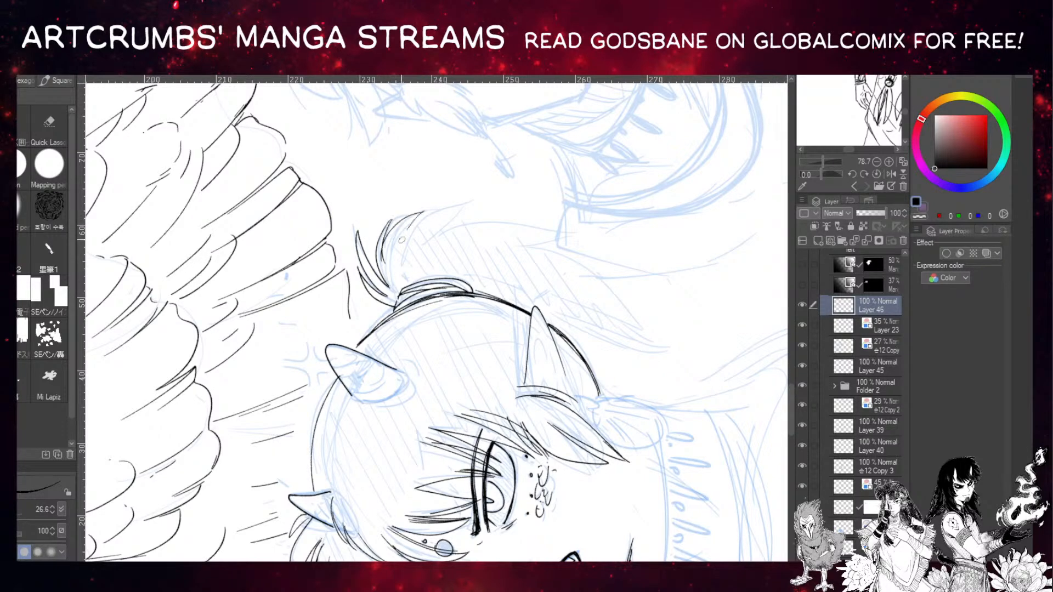
left_click_drag(400, 244, 436, 210)
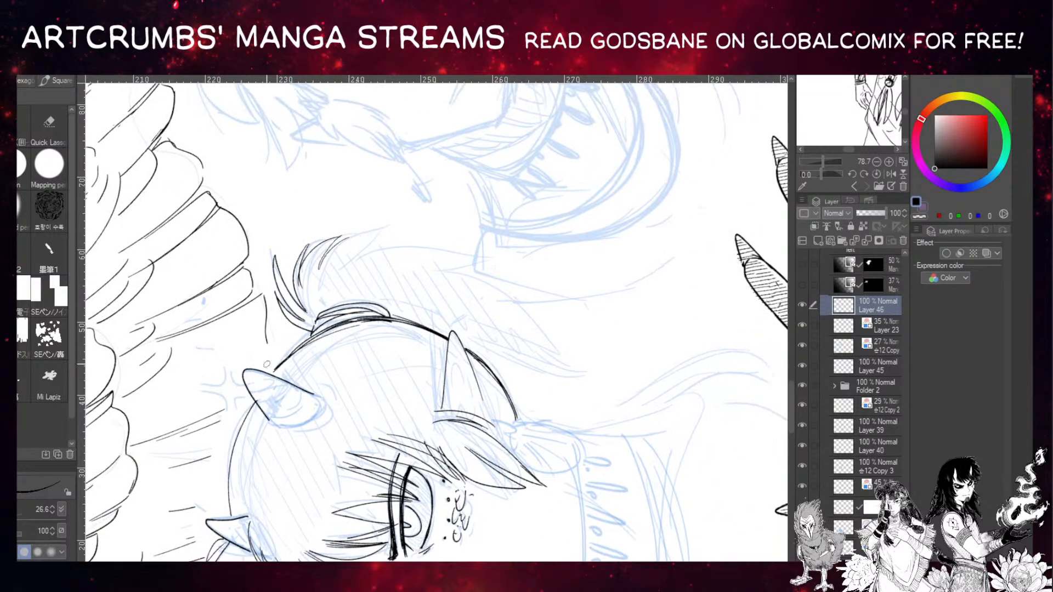
Ink long pointed locks hanging behind the ear at the ponytail's end, undoing strokes that miss the sketch.
left_click_drag(301, 477, 254, 447)
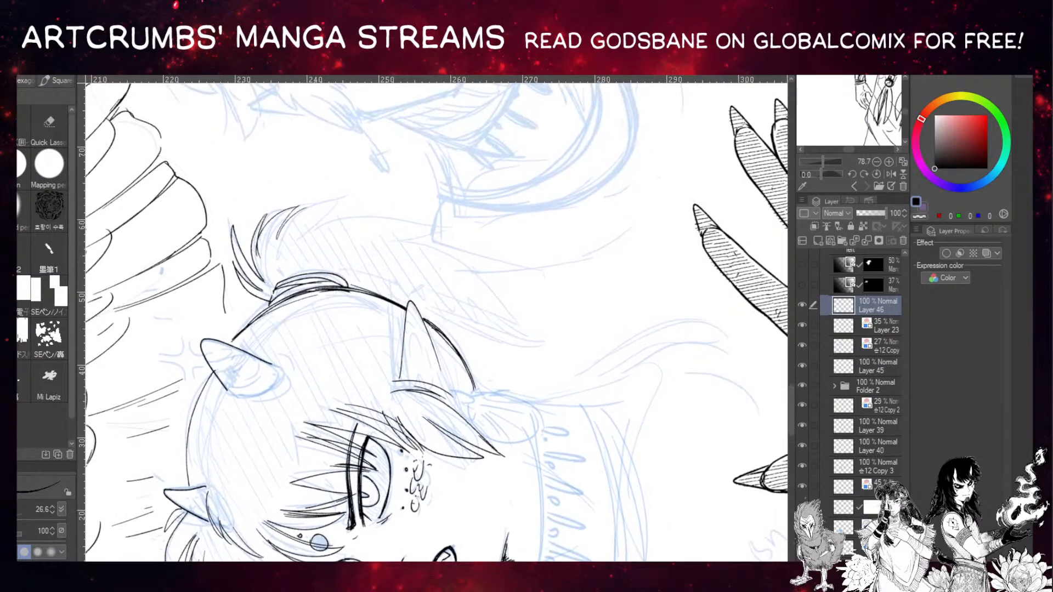
mouse_move(472, 554)
left_mouse_down()
mouse_move(630, 296)
mouse_move(626, 218)
left_mouse_up()
mouse_move(395, 393)
left_mouse_down()
mouse_move(356, 295)
mouse_move(374, 419)
mouse_move(352, 313)
mouse_move(351, 472)
mouse_move(335, 415)
mouse_move(354, 503)
left_mouse_up()
key("ctrl+z")
mouse_move(340, 473)
left_mouse_down()
mouse_move(307, 411)
mouse_move(315, 443)
mouse_move(357, 408)
mouse_move(369, 328)
mouse_move(321, 337)
mouse_move(341, 385)
left_mouse_up()
key("ctrl+z")
key("ctrl+z")
key("ctrl+z")
key("ctrl+z")
Ink the pointed outer lock of the ponytail and continue its edge toward the hair tie, redoing uneven strokes.
left_click_drag(323, 336, 347, 412)
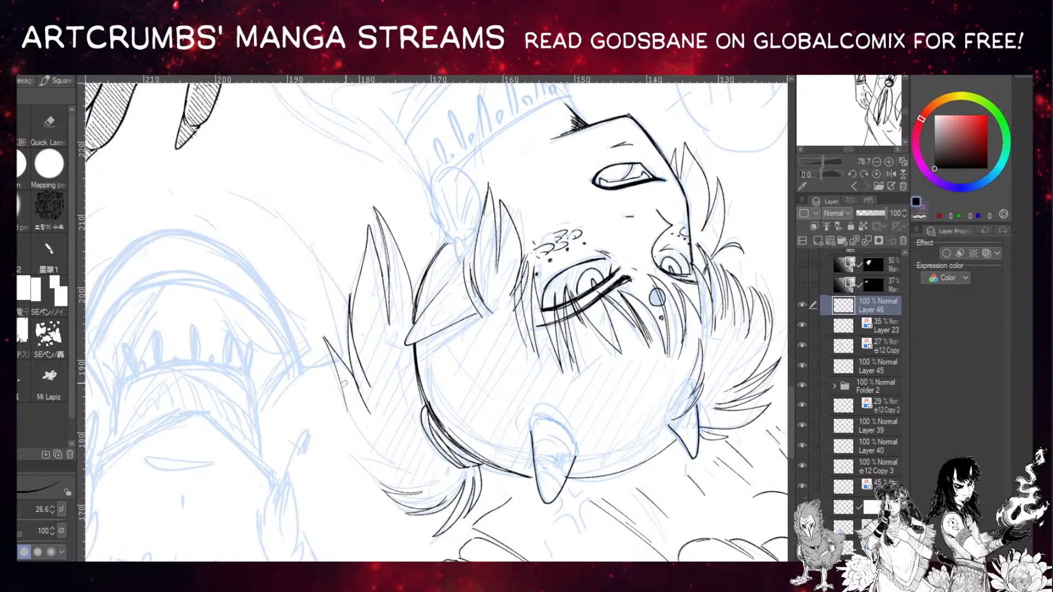
key("ctrl+z")
left_click_drag(324, 337, 355, 417)
key("ctrl+z")
left_click_drag(324, 336, 354, 390)
mouse_move(323, 340)
left_mouse_down()
mouse_move(350, 437)
mouse_move(406, 475)
left_mouse_up()
key("ctrl+z")
left_click_drag(346, 429, 406, 480)
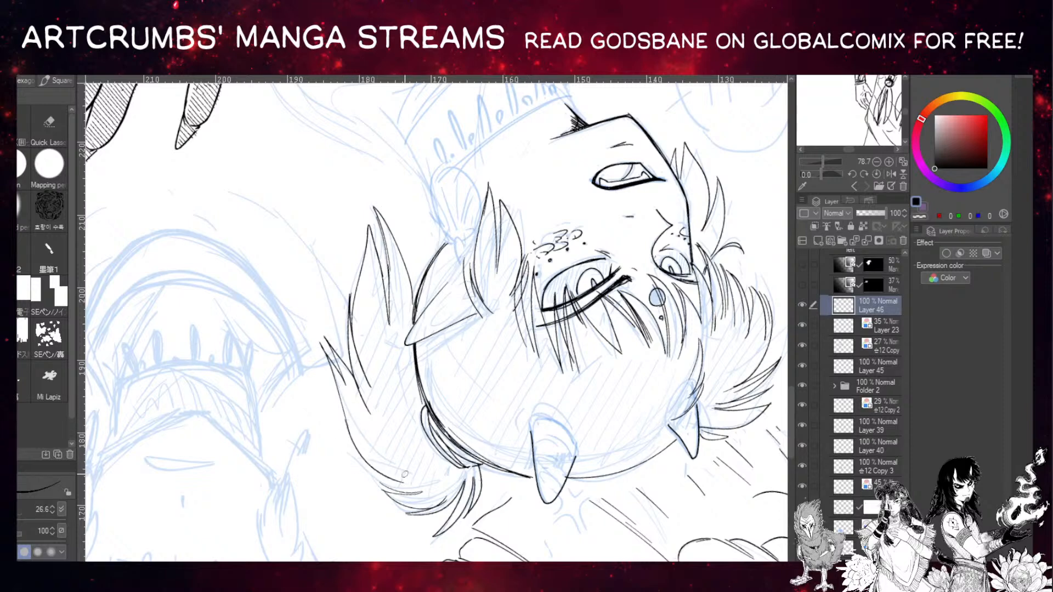
left_click_drag(358, 453, 406, 482)
key("ctrl+z")
key("ctrl+z")
key("ctrl+z")
mouse_move(323, 349)
left_mouse_down()
mouse_move(356, 438)
mouse_move(399, 471)
left_mouse_up()
Rework the ponytail's outer edge, replacing the long curve with pointed locks between the outer lock and the hair tie.
left_click_drag(342, 406, 299, 321)
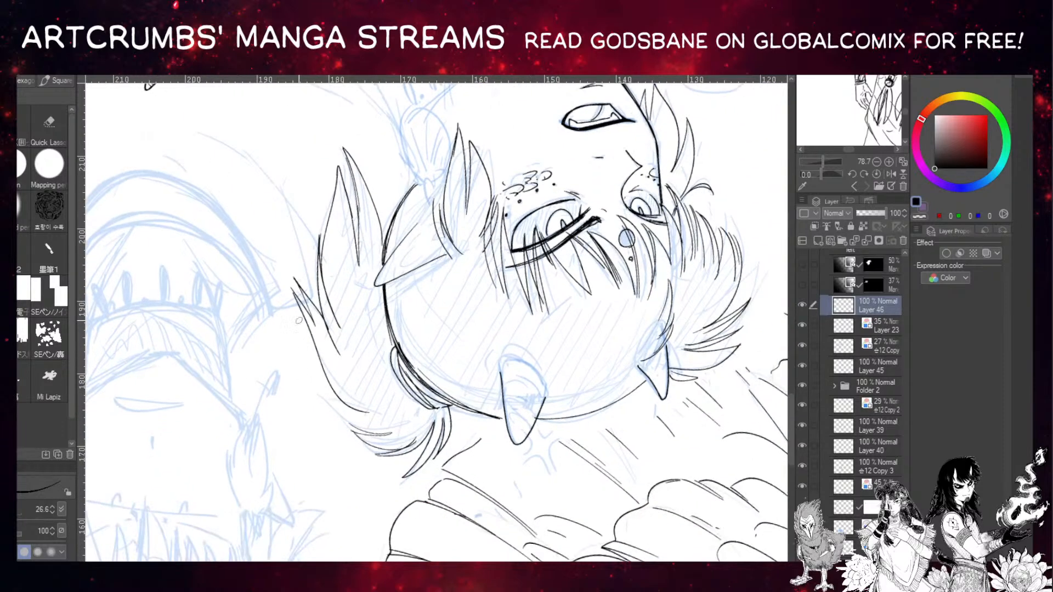
left_click_drag(368, 431, 316, 371)
key("ctrl+z")
mouse_move(371, 432)
left_mouse_down()
mouse_move(304, 365)
mouse_move(322, 390)
left_mouse_up()
key("ctrl+z")
key("ctrl+z")
mouse_move(294, 309)
left_mouse_down()
mouse_move(298, 279)
mouse_move(291, 293)
mouse_move(303, 298)
mouse_move(352, 412)
left_mouse_up()
key("ctrl+z")
mouse_move(294, 289)
left_mouse_down()
mouse_move(340, 389)
mouse_move(377, 410)
left_mouse_up()
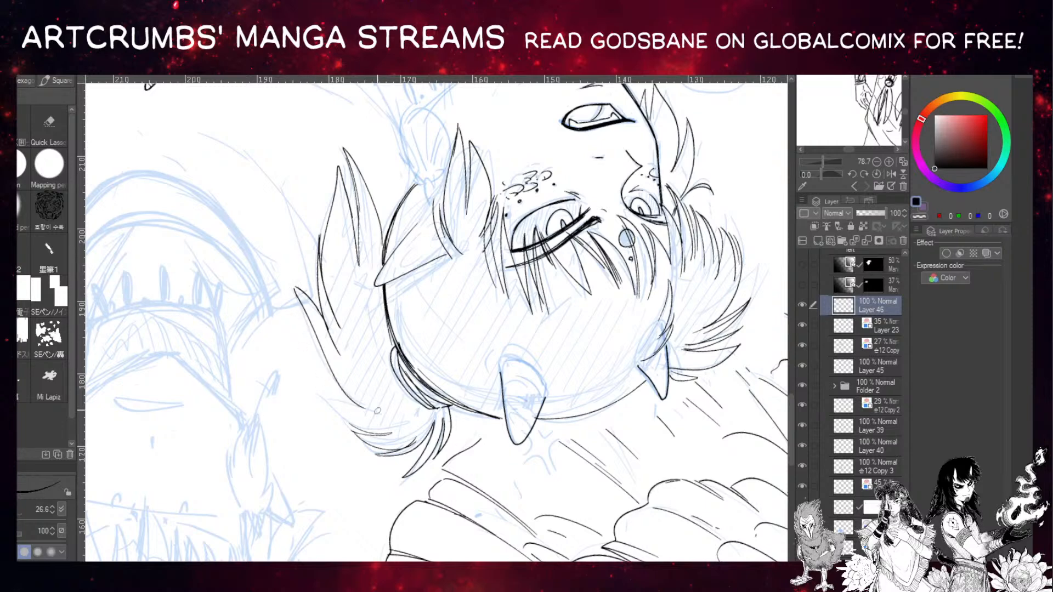
key("ctrl+z")
mouse_move(295, 290)
left_mouse_down()
mouse_move(368, 404)
mouse_move(322, 396)
mouse_move(374, 412)
mouse_move(313, 387)
left_mouse_up()
key("ctrl+z")
key("ctrl+z")
key("ctrl+z")
key("ctrl+z")
mouse_move(313, 387)
left_mouse_down()
mouse_move(347, 400)
mouse_move(322, 369)
mouse_move(359, 399)
mouse_move(344, 477)
left_mouse_up()
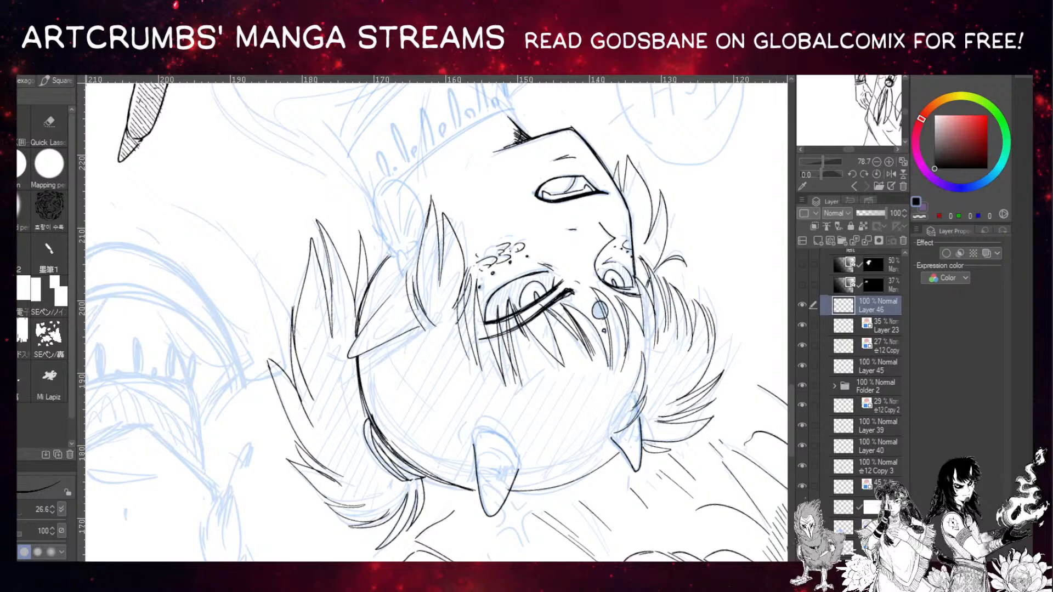
Try to ink the curved front line of the neck from the chin shadow down through the collar.
left_click_drag(600, 309, 469, 199)
left_click_drag(262, 309, 253, 435)
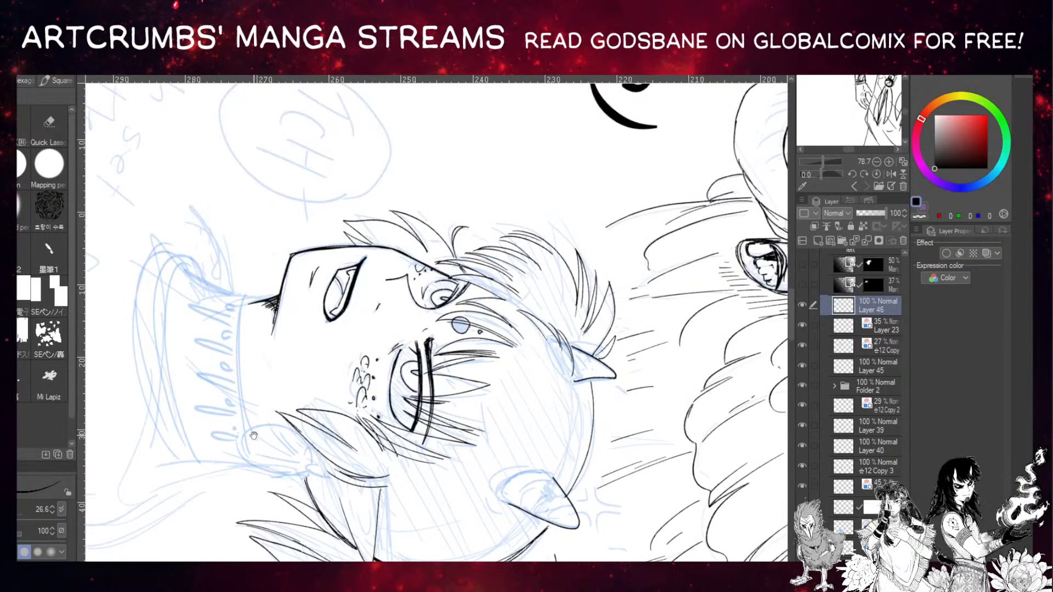
left_click_drag(460, 269, 243, 272)
mouse_move(350, 452)
left_mouse_down()
mouse_move(360, 511)
mouse_move(346, 525)
left_mouse_up()
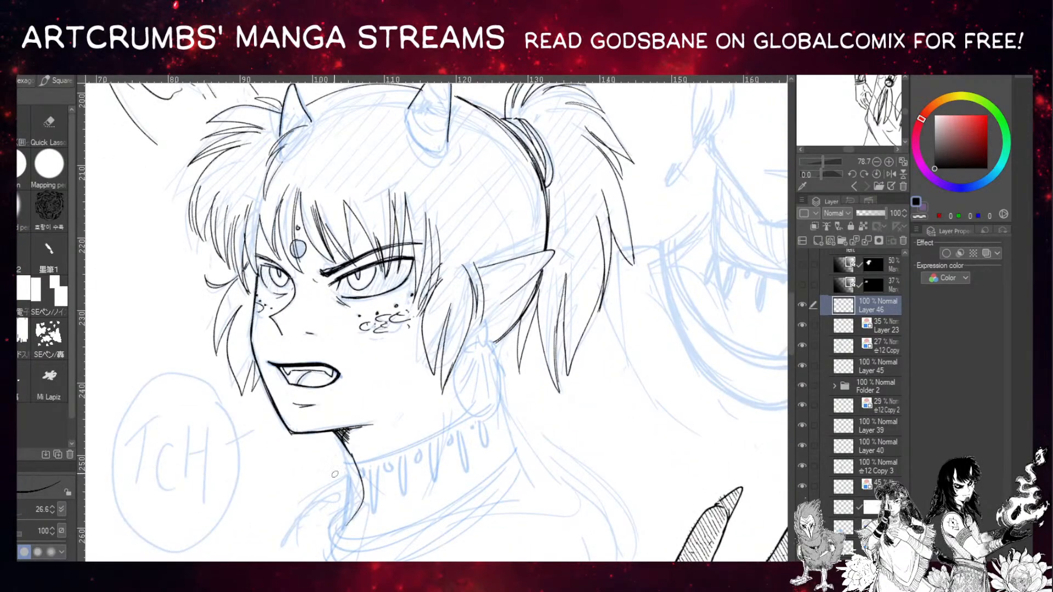
key("ctrl+z")
mouse_move(350, 456)
left_mouse_down()
mouse_move(363, 476)
mouse_move(351, 536)
mouse_move(356, 512)
left_mouse_up()
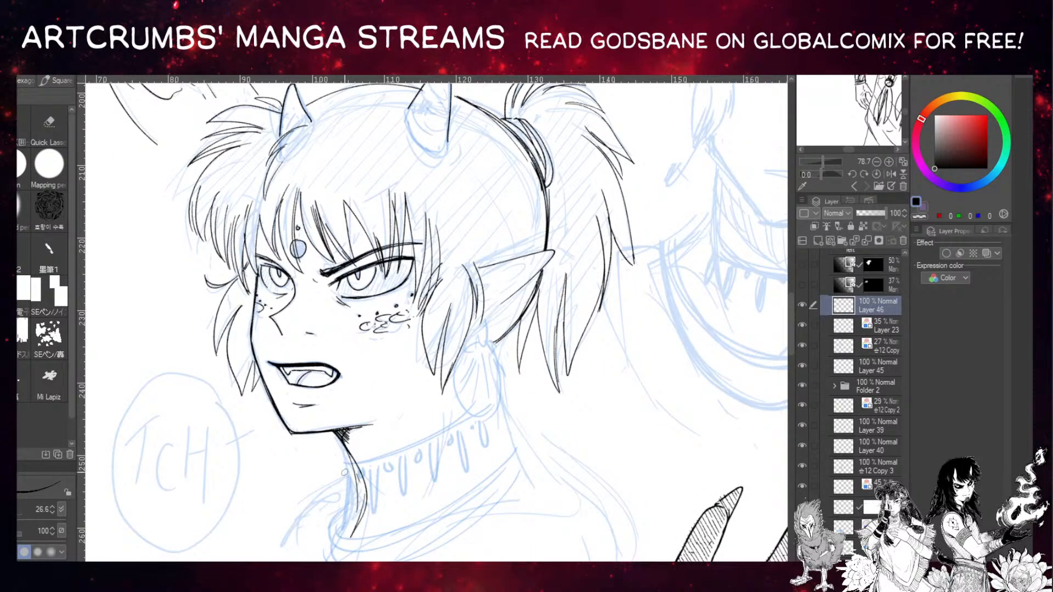
left_click_drag(370, 417, 384, 325)
left_click_drag(362, 373, 350, 433)
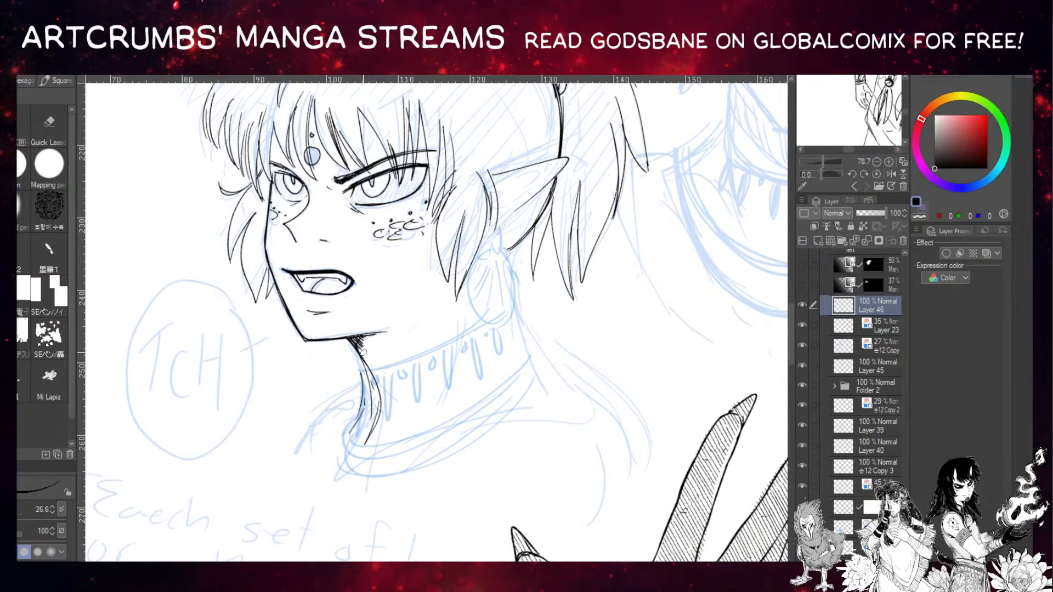
key("ctrl+z")
key("ctrl+z")
key("ctrl+z")
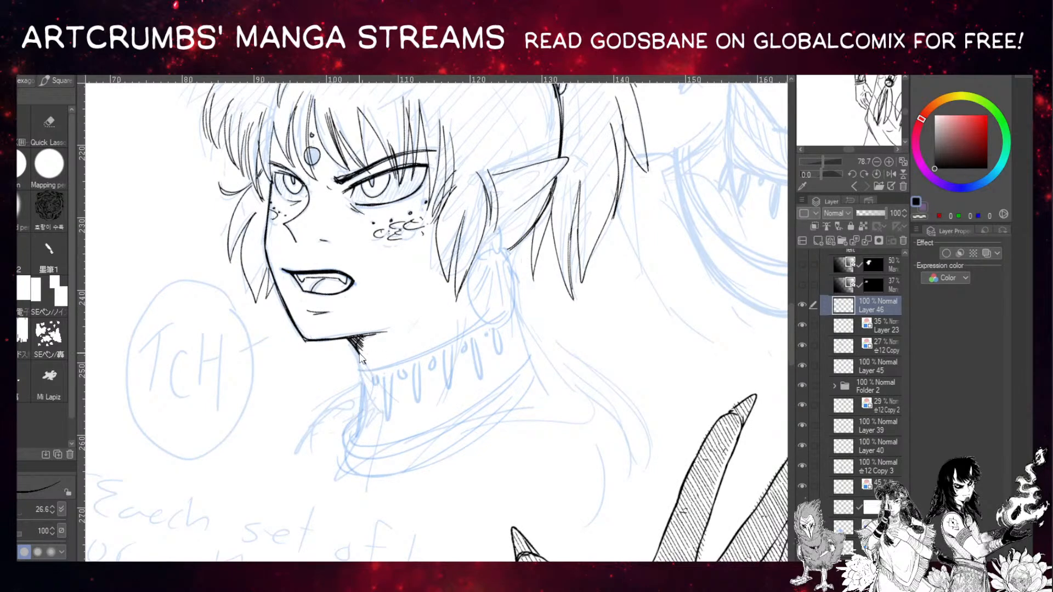
Extend the dark hatching under the chin and test a short neck line below it.
left_click_drag(354, 343, 365, 356)
left_click_drag(358, 347, 378, 388)
key("ctrl+z")
Ink the curved line running from the front of the neck down to the shoulder, redoing it on a rotated canvas.
mouse_move(360, 359)
left_mouse_down()
mouse_move(371, 380)
mouse_move(292, 472)
left_mouse_up()
key("ctrl+z")
left_click_drag(359, 391, 295, 461)
key("ctrl+z")
key("ctrl+z")
left_click_drag(328, 410, 290, 469)
left_click_drag(310, 428, 355, 397)
key("ctrl+z")
key("ctrl+z")
mouse_move(230, 268)
left_mouse_down()
mouse_move(240, 293)
mouse_move(350, 342)
mouse_move(305, 282)
left_mouse_up()
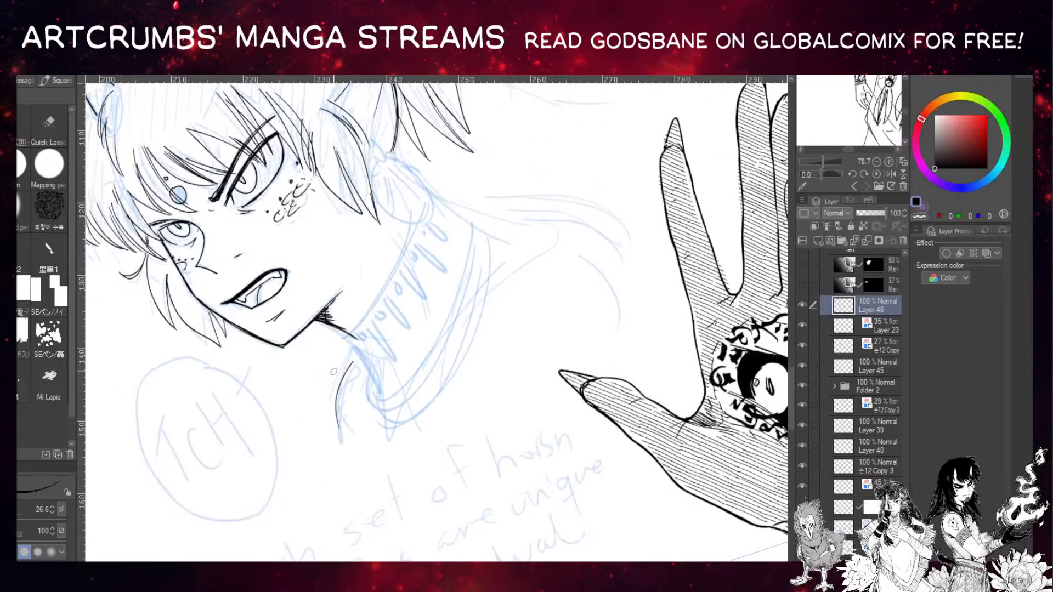
left_click_drag(356, 352, 333, 428)
key("ctrl+z")
left_click_drag(357, 344, 336, 391)
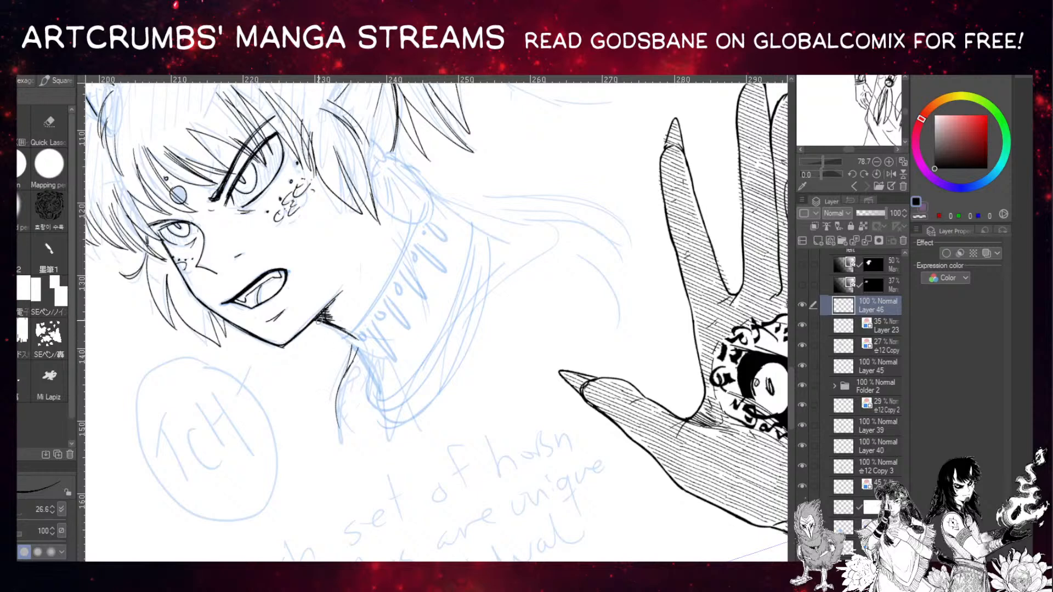
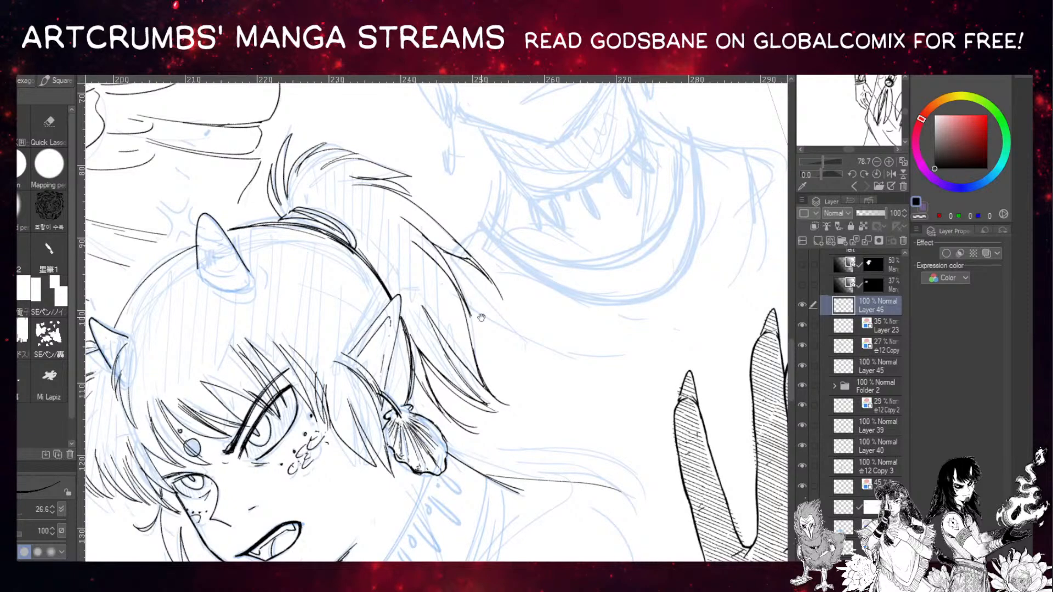
Ink the upper edge of the choker as a curve from the shell earring to the front of the neck.
scroll(482, 318, "down", 5)
left_click_drag(407, 333, 349, 420)
mouse_move(534, 274)
left_mouse_down()
mouse_move(476, 508)
mouse_move(339, 473)
mouse_move(189, 482)
left_mouse_up()
left_click_drag(373, 330, 315, 443)
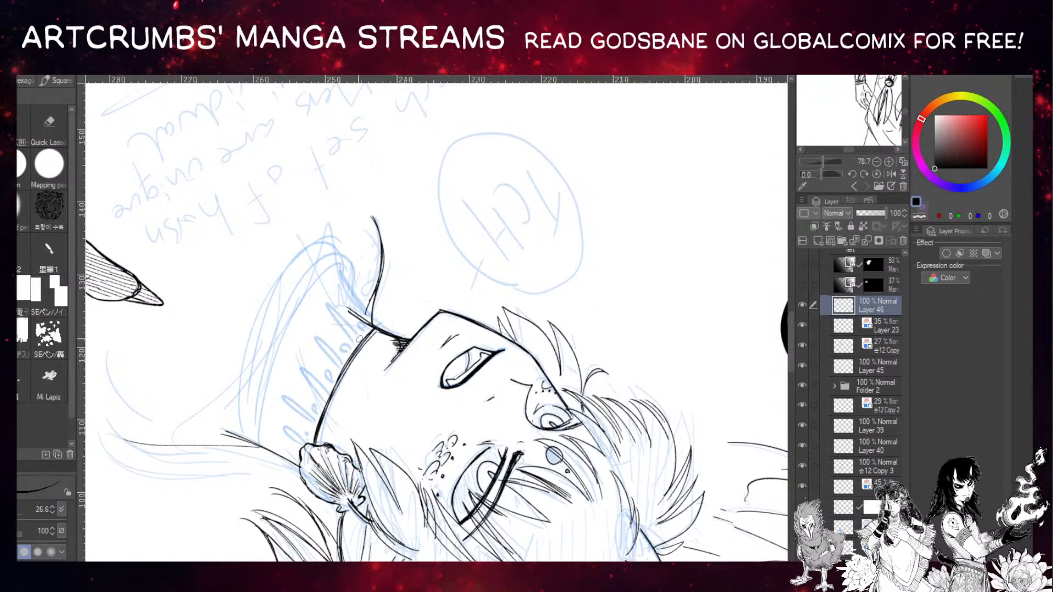
Ink the row of teardrop beads along the choker's upper edge, redoing strokes that miss the sketch.
mouse_move(357, 336)
left_mouse_down()
mouse_move(311, 335)
mouse_move(345, 359)
mouse_move(313, 372)
mouse_move(297, 362)
mouse_move(324, 385)
mouse_move(281, 388)
mouse_move(307, 408)
mouse_move(281, 389)
left_mouse_up()
key("ctrl+z")
key("ctrl+z")
key("ctrl+z")
mouse_move(281, 389)
left_mouse_down()
mouse_move(315, 418)
mouse_move(270, 419)
mouse_move(315, 441)
left_mouse_up()
key("ctrl+z")
key("ctrl+z")
key("ctrl+z")
mouse_move(375, 324)
left_mouse_down()
mouse_move(351, 278)
mouse_move(358, 333)
mouse_move(351, 310)
left_mouse_up()
key("ctrl+z")
key("ctrl+z")
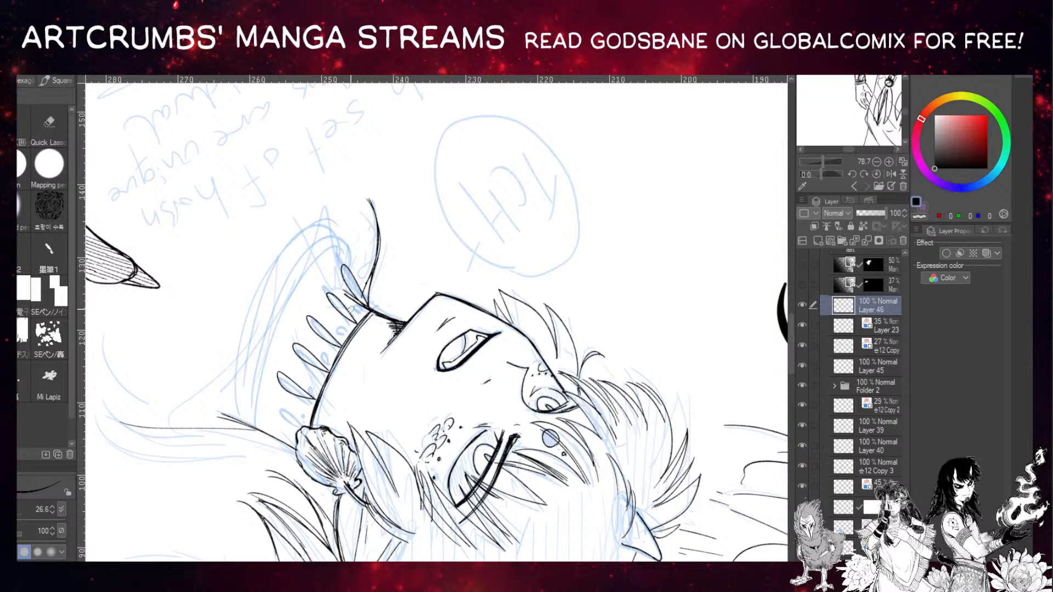
Ink the last teardrop bead outlines of the choker beside the shell earring, redoing strokes that miss the sketch.
mouse_move(398, 296)
left_mouse_down()
mouse_move(412, 280)
mouse_move(423, 311)
mouse_move(453, 313)
left_mouse_up()
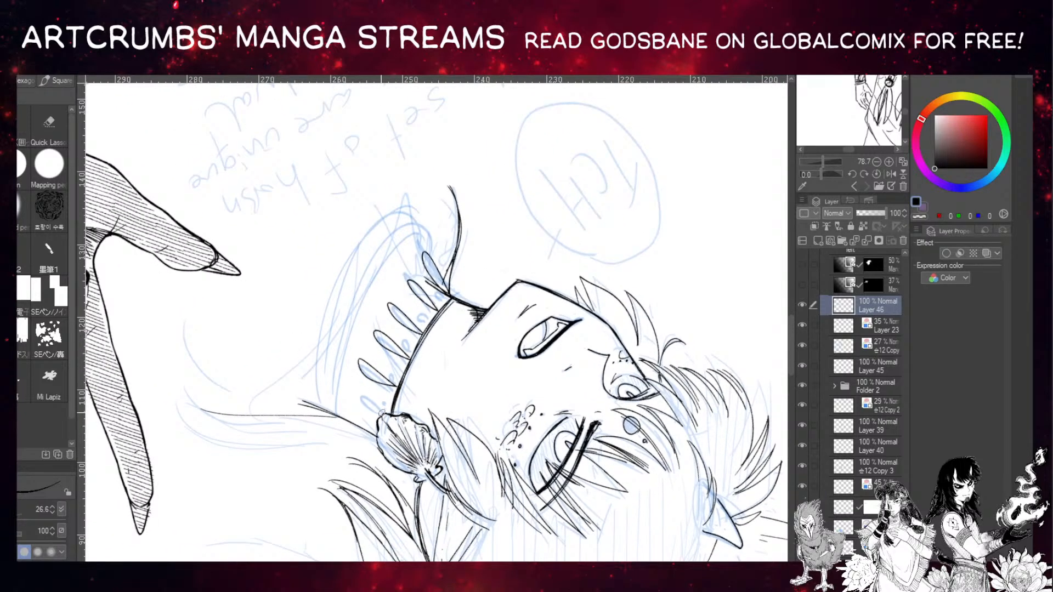
key("ctrl+z")
mouse_move(382, 414)
left_mouse_down()
mouse_move(353, 377)
mouse_move(362, 422)
mouse_move(373, 427)
mouse_move(354, 420)
mouse_move(365, 417)
mouse_move(370, 440)
mouse_move(357, 400)
left_mouse_up()
key("ctrl+z")
key("ctrl+z")
mouse_move(373, 444)
left_mouse_down()
mouse_move(338, 431)
mouse_move(338, 401)
left_mouse_up()
scroll(338, 401, "right", 3)
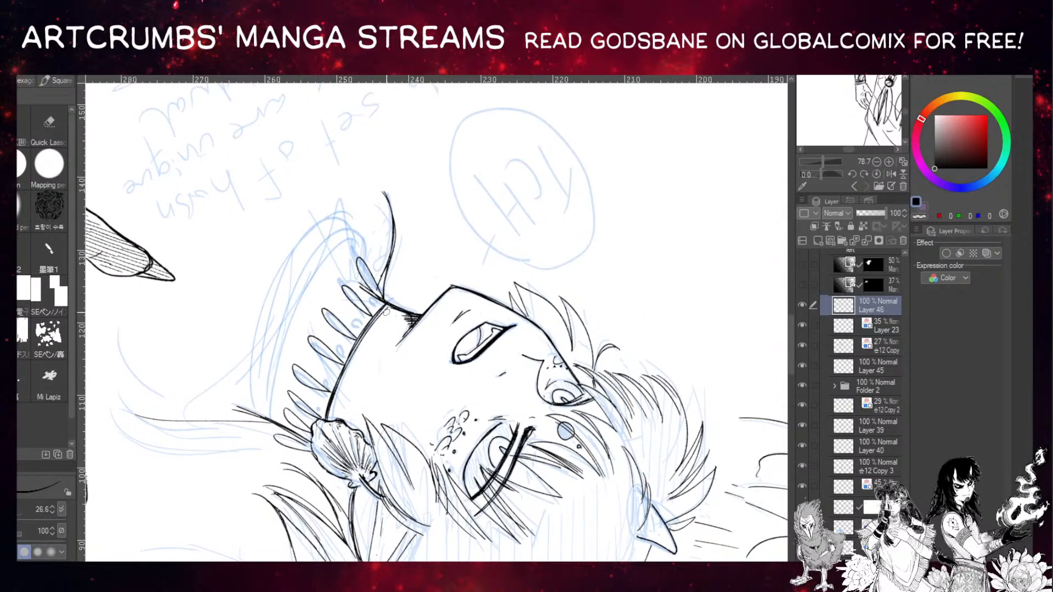
Fill the teardrop beads near the front of the neck black and add small round beads between them.
mouse_move(385, 306)
left_mouse_down()
mouse_move(325, 414)
mouse_move(386, 306)
mouse_move(357, 340)
mouse_move(381, 297)
left_mouse_up()
mouse_move(359, 259)
left_mouse_down()
mouse_move(385, 300)
mouse_move(373, 286)
mouse_move(381, 298)
mouse_move(361, 310)
mouse_move(369, 315)
left_mouse_up()
mouse_move(342, 278)
left_mouse_down()
mouse_move(370, 316)
mouse_move(325, 310)
mouse_move(344, 360)
mouse_move(334, 391)
mouse_move(344, 370)
left_mouse_up()
left_click_drag(373, 320, 365, 335)
left_click_drag(341, 371, 334, 382)
mouse_move(330, 312)
left_mouse_down()
mouse_move(355, 305)
mouse_move(354, 322)
mouse_move(343, 289)
left_mouse_up()
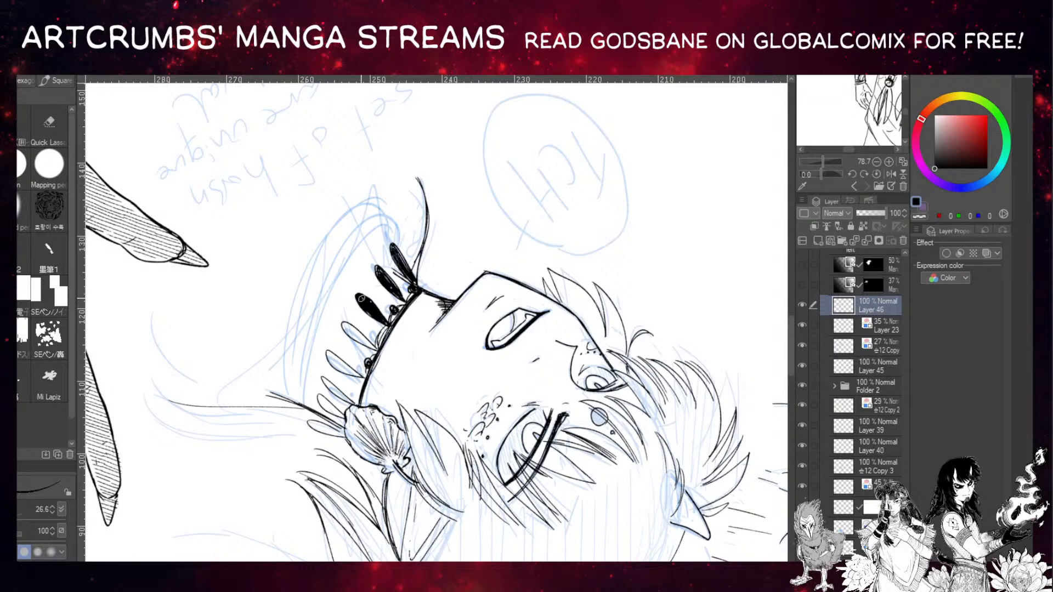
left_click_drag(383, 290, 388, 280)
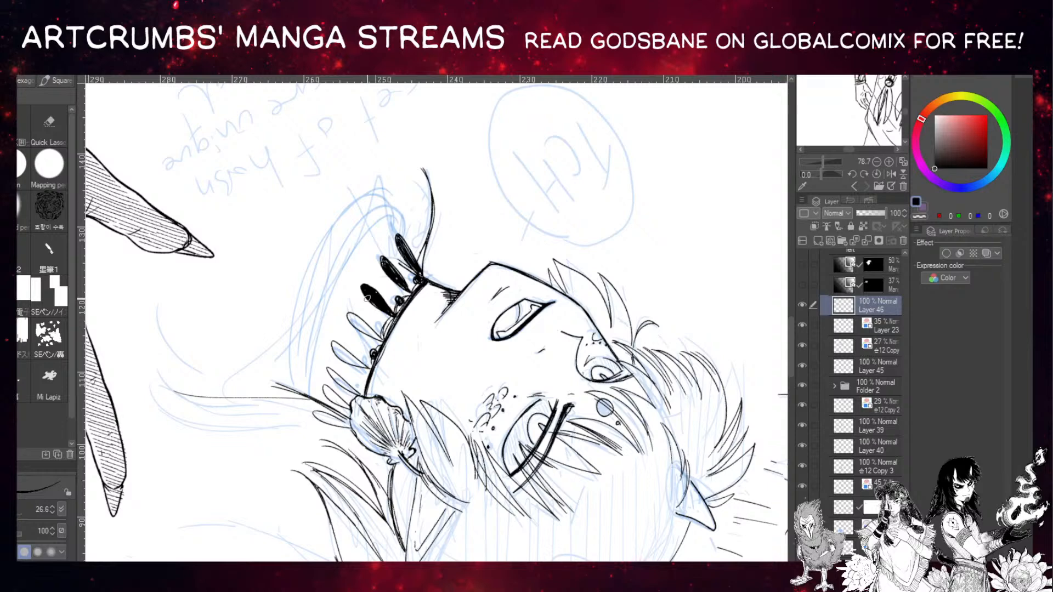
mouse_move(395, 308)
left_mouse_down()
mouse_move(367, 263)
mouse_move(332, 279)
mouse_move(355, 294)
left_mouse_up()
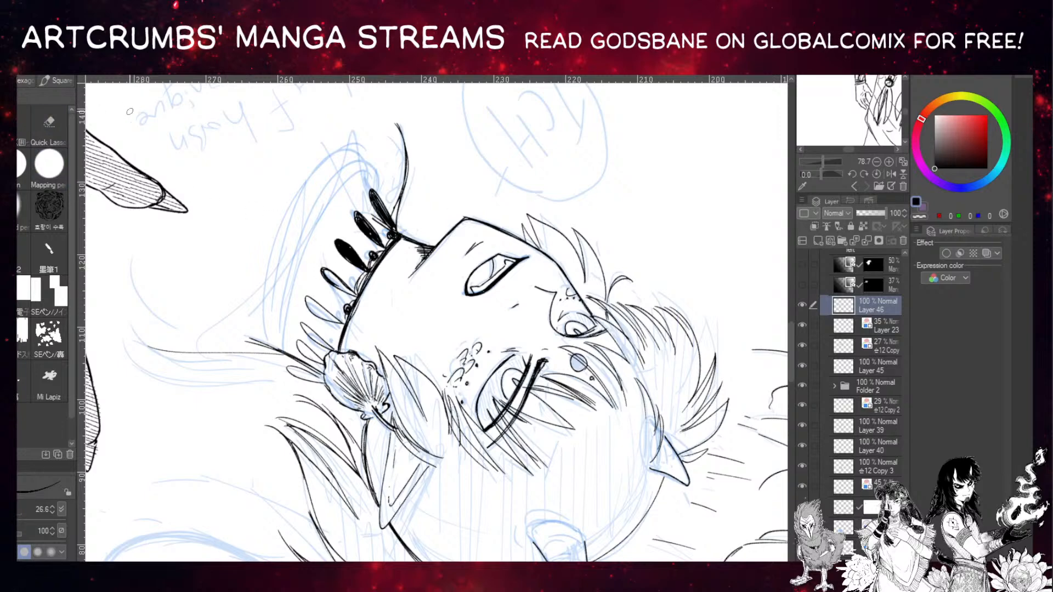
Fill the middle teardrop beads and the round beads solid black with Lasso fill, redoing missed fills.
key("u")
mouse_move(355, 296)
left_mouse_down()
mouse_move(329, 272)
mouse_move(327, 262)
mouse_move(355, 286)
mouse_move(323, 249)
mouse_move(330, 313)
mouse_move(346, 319)
mouse_move(315, 308)
mouse_move(316, 294)
mouse_move(345, 317)
mouse_move(326, 296)
mouse_move(334, 344)
mouse_move(303, 325)
mouse_move(333, 342)
mouse_move(317, 313)
mouse_move(337, 333)
mouse_move(353, 300)
left_mouse_up()
key("ctrl+z")
key("ctrl+z")
mouse_move(373, 254)
left_mouse_down()
mouse_move(364, 282)
mouse_move(386, 225)
mouse_move(377, 247)
left_mouse_up()
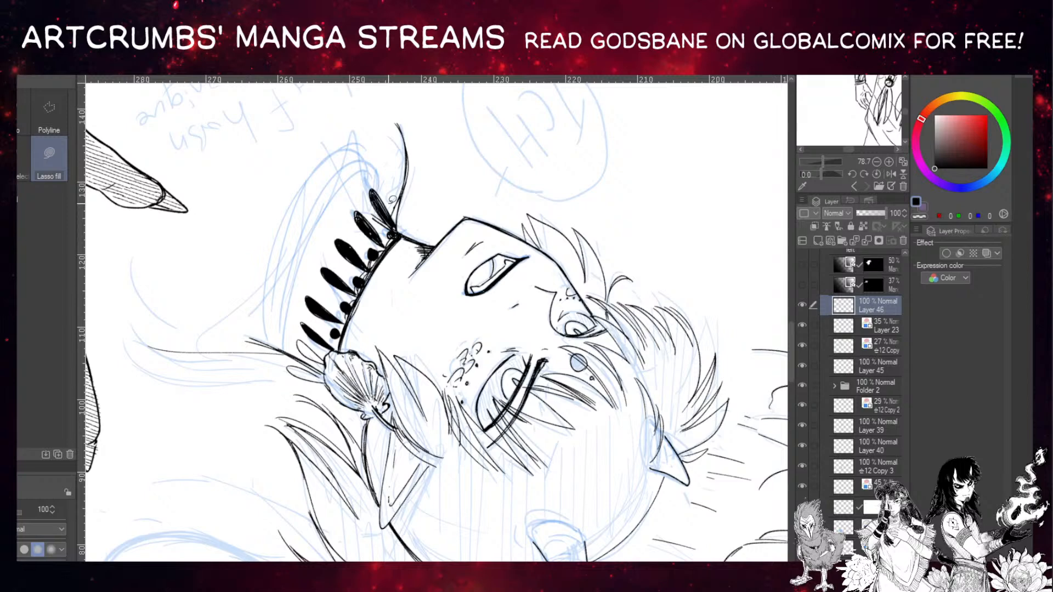
Lasso-fill the remaining teardrop beads next to the shell earring in black.
key("p")
scroll(321, 289, "down", 2)
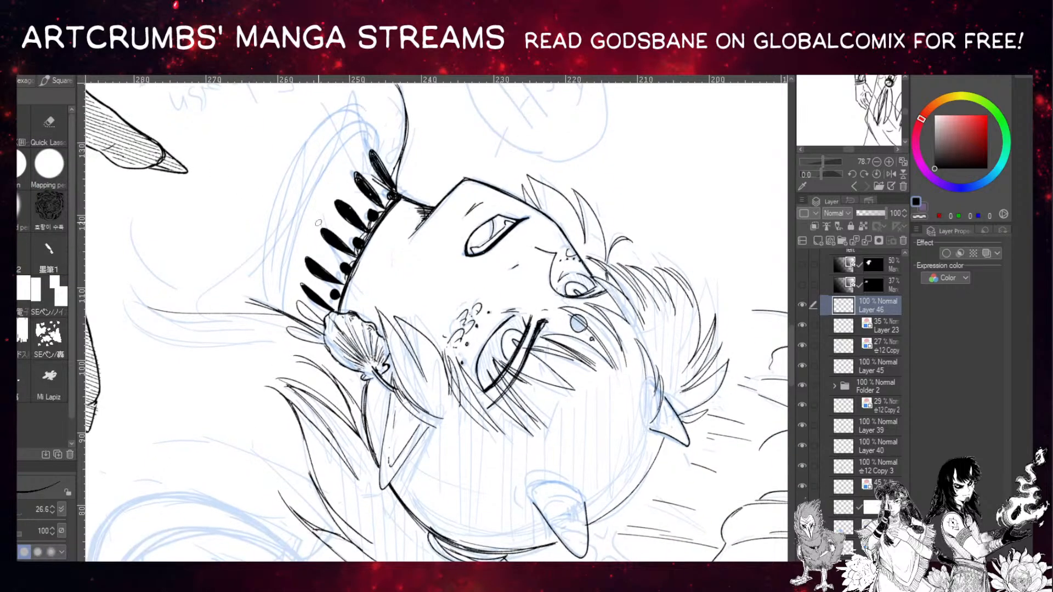
scroll(318, 223, "down", 2)
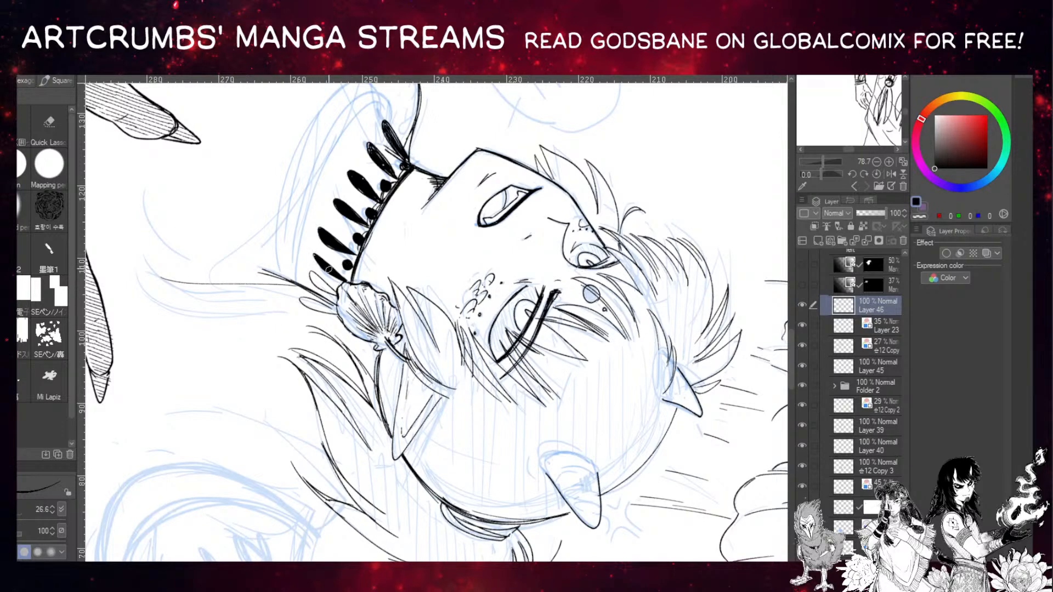
key("m")
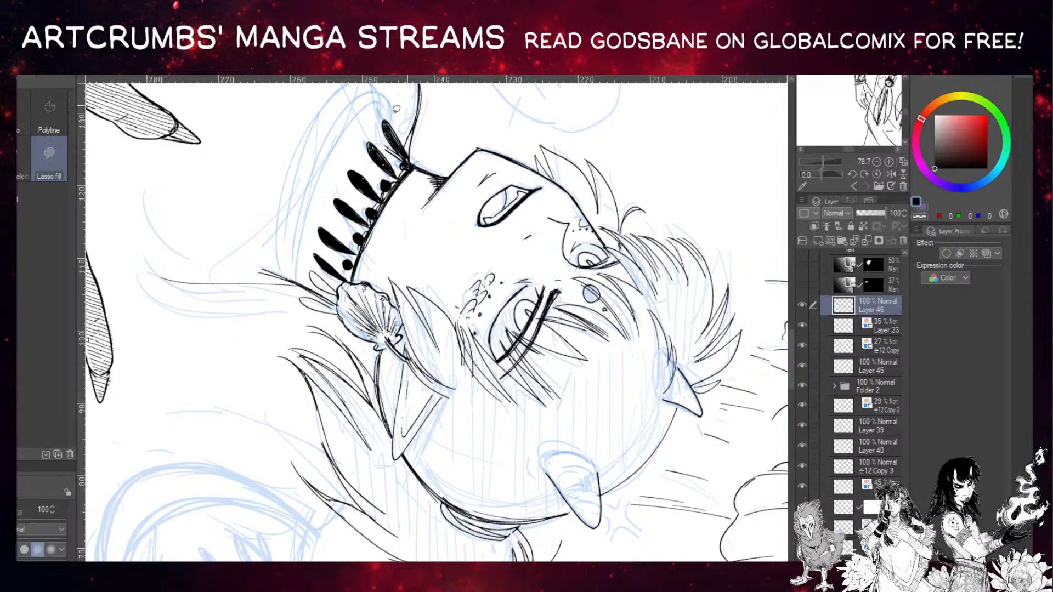
mouse_move(337, 285)
left_mouse_down()
mouse_move(311, 269)
mouse_move(337, 303)
mouse_move(302, 297)
mouse_move(327, 311)
mouse_move(340, 303)
left_mouse_up()
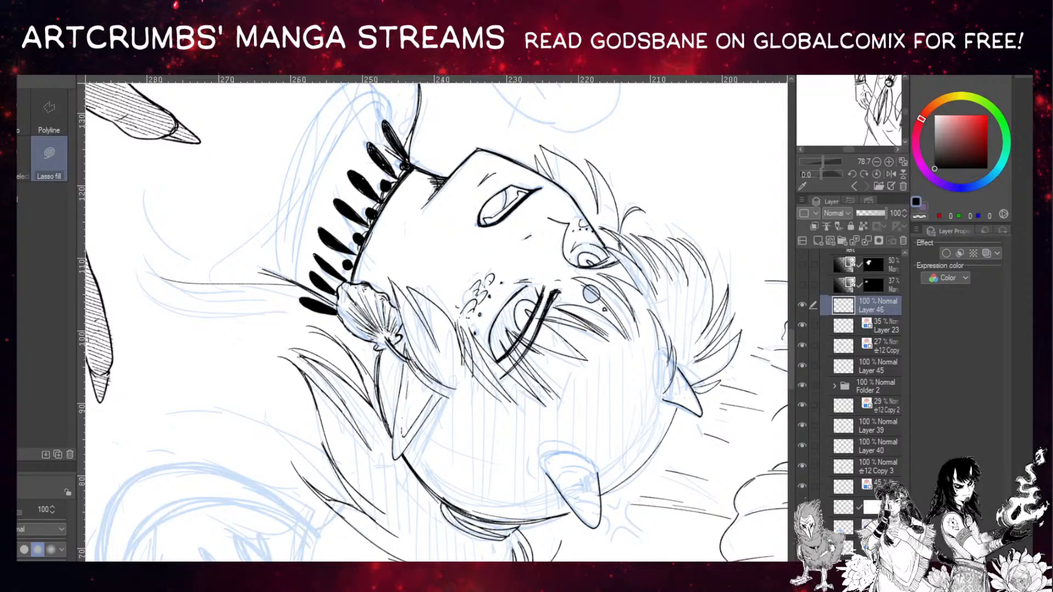
Thicken the choker band with repeated pen strokes along its edge from the shell earring to the front of the neck.
key("p")
left_click_drag(332, 234, 298, 266)
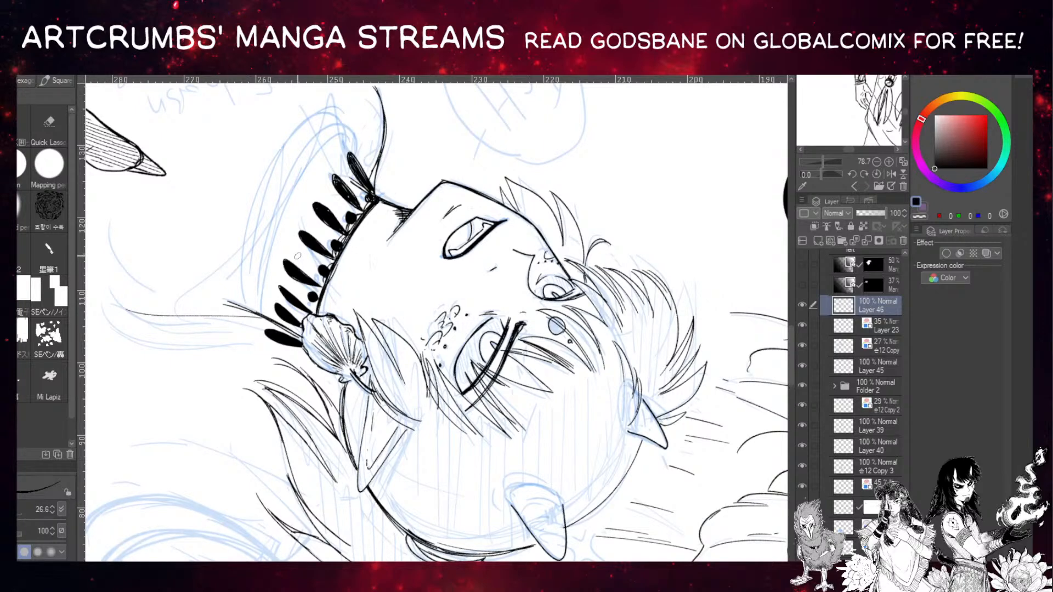
left_click_drag(305, 271, 290, 267)
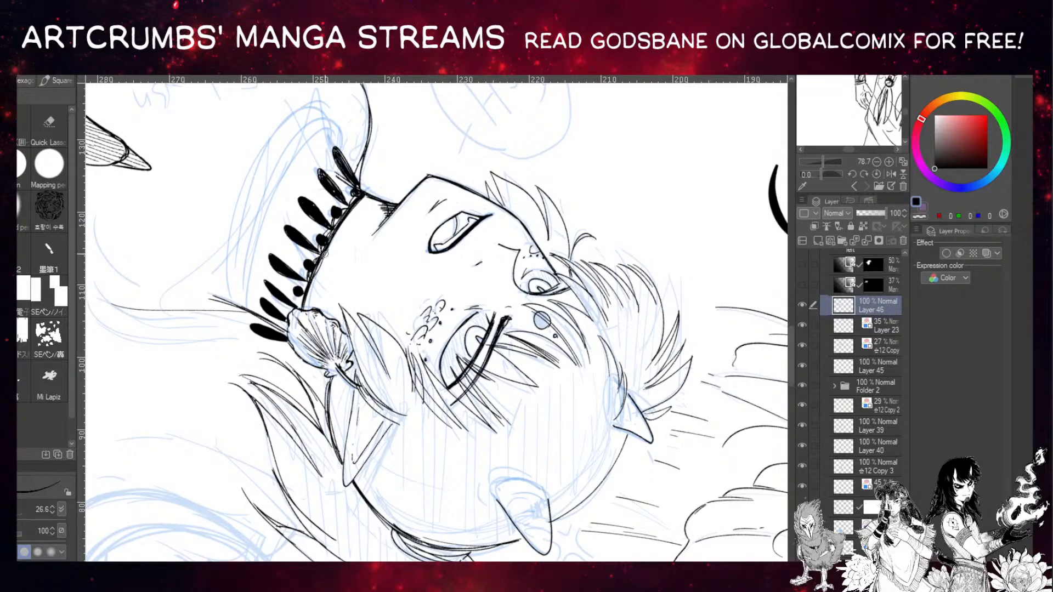
left_click_drag(309, 279, 330, 205)
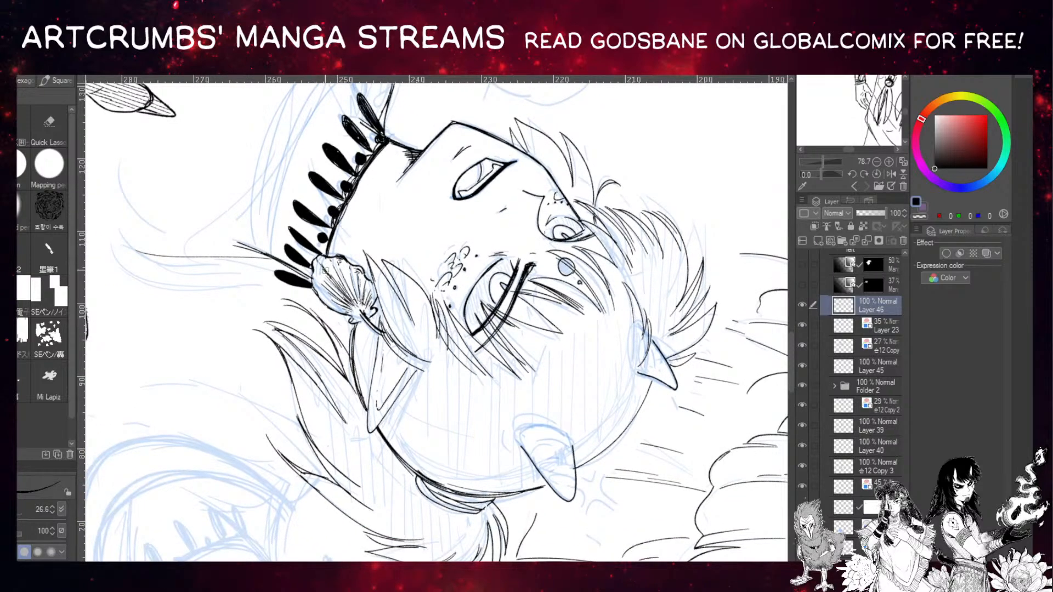
left_click_drag(336, 241, 345, 216)
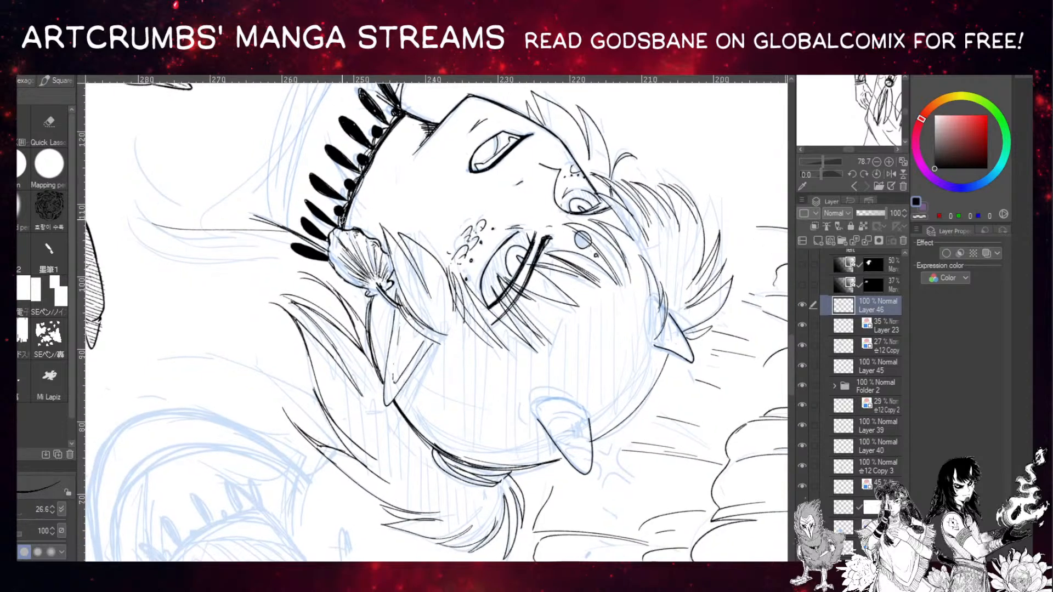
left_click(337, 213)
left_click_drag(364, 248, 322, 239)
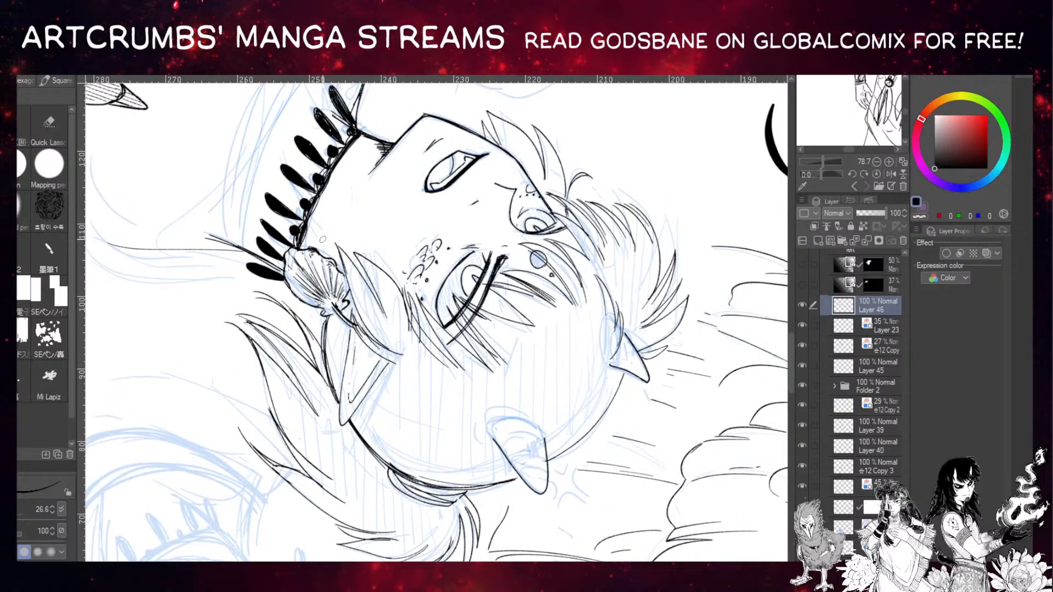
left_click_drag(358, 198, 316, 238)
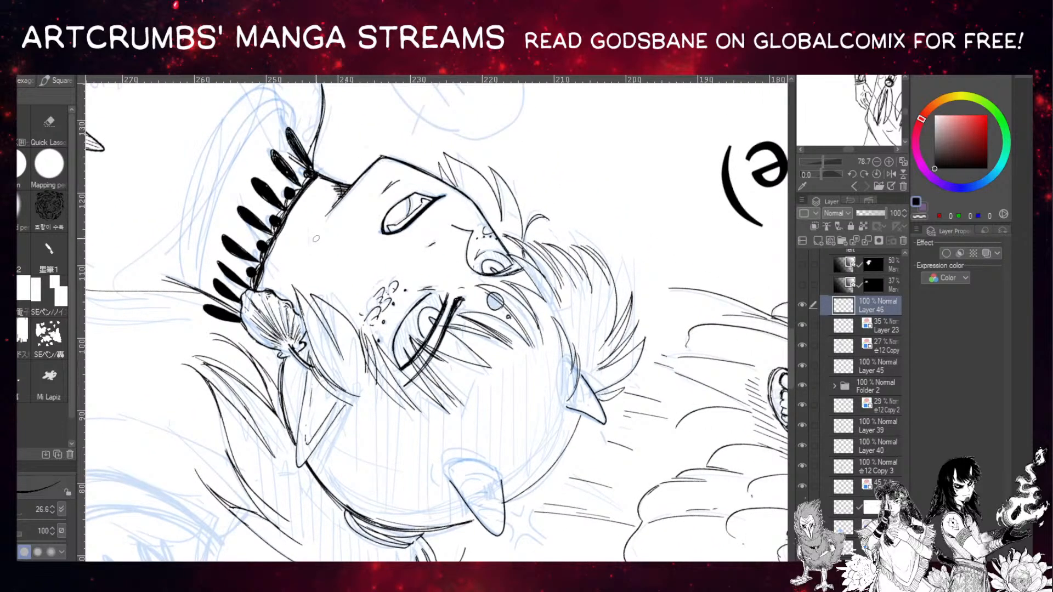
mouse_move(322, 176)
left_mouse_down()
mouse_move(287, 215)
mouse_move(257, 288)
mouse_move(292, 209)
mouse_move(268, 268)
mouse_move(300, 203)
mouse_move(293, 215)
mouse_move(333, 181)
mouse_move(320, 156)
mouse_move(336, 241)
left_mouse_up()
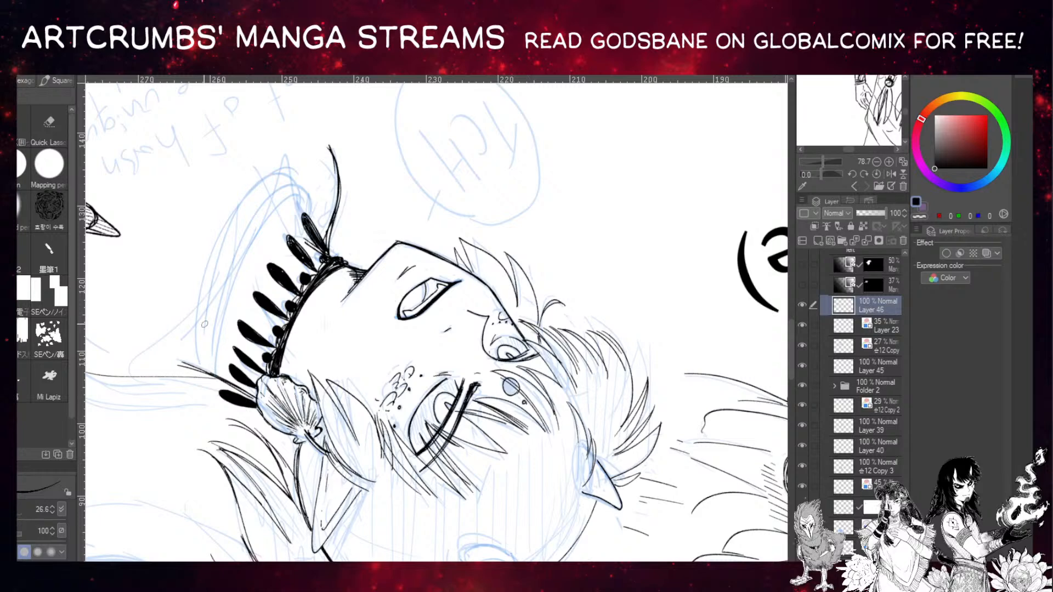
left_click_drag(298, 223, 313, 226)
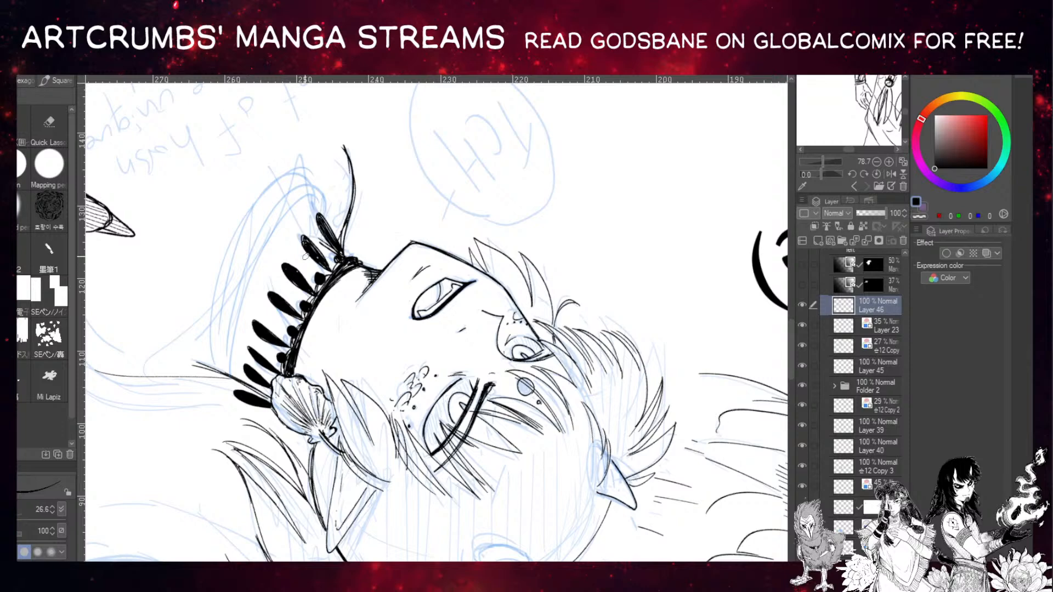
Reset the canvas rotation and redraw the front neck line running down from the choker.
left_click_drag(327, 144, 339, 218)
key("ctrl+z")
key("ctrl+@")
left_click_drag(294, 416, 162, 325)
left_click_drag(279, 352, 254, 247)
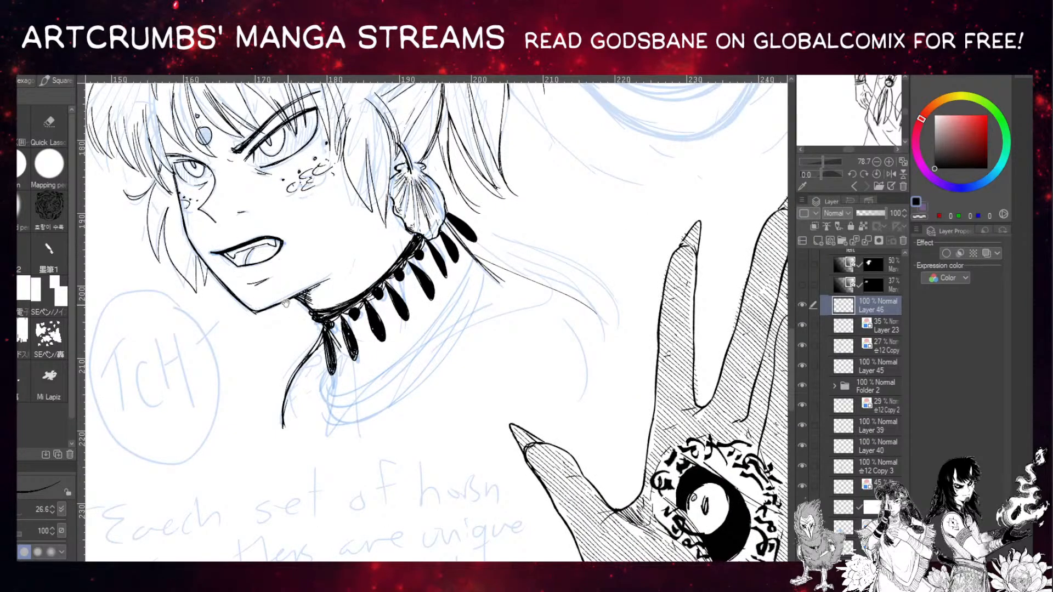
left_click_drag(294, 314, 253, 258)
left_click_drag(304, 307, 289, 292)
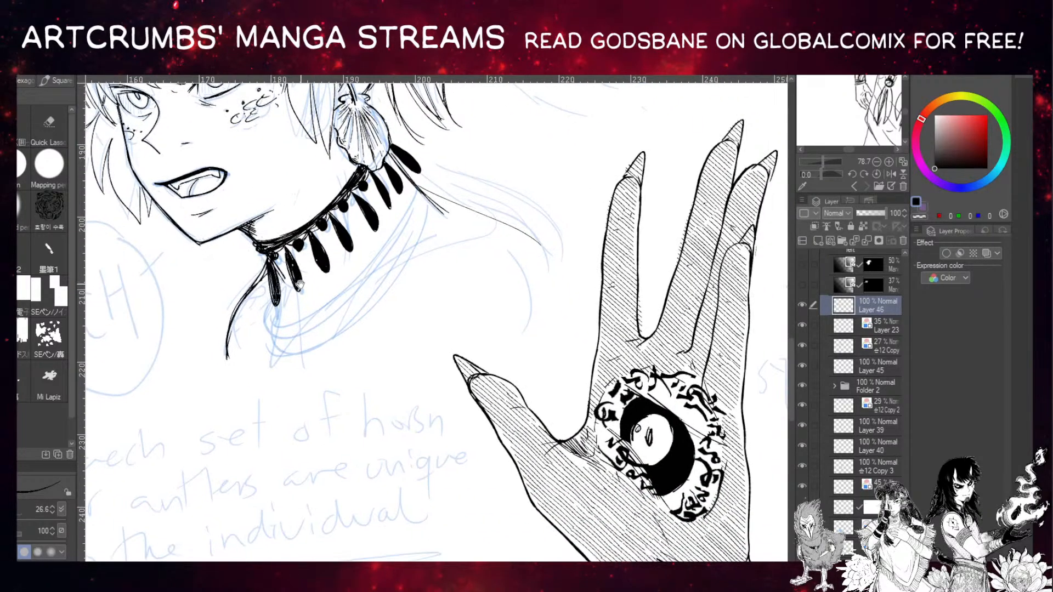
left_click_drag(333, 201, 288, 187)
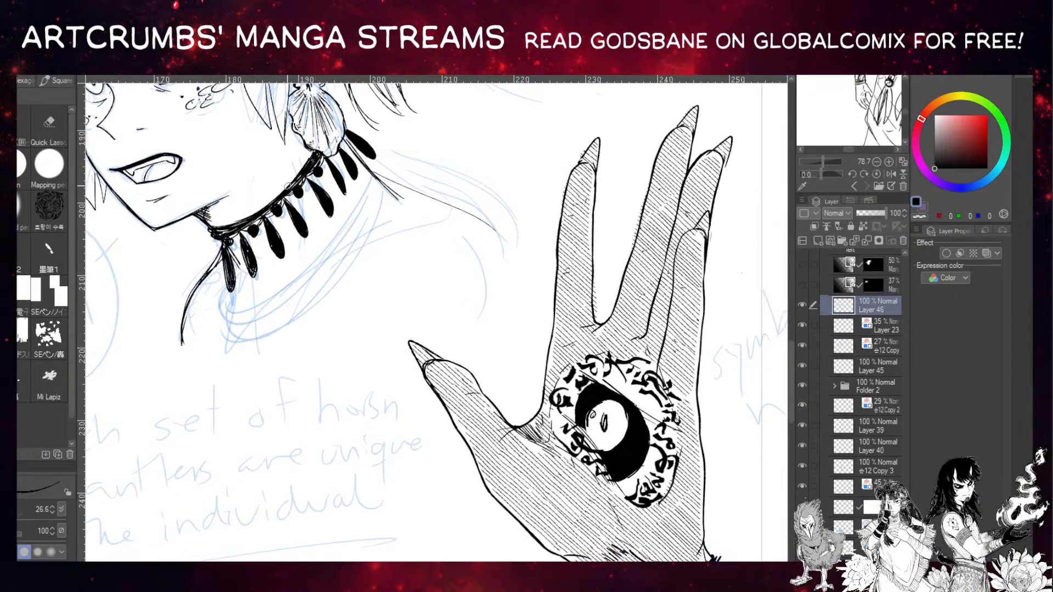
mouse_move(197, 236)
left_mouse_down()
mouse_move(216, 255)
mouse_move(208, 274)
mouse_move(205, 253)
mouse_move(186, 299)
left_mouse_up()
key("ctrl+z")
mouse_move(222, 252)
left_mouse_down()
mouse_move(193, 288)
mouse_move(178, 350)
left_mouse_up()
Trim the lower end of the front neck line with the eraser and reinforce its upper part below the choker.
key("e")
left_click_drag(207, 298, 195, 353)
left_click_drag(197, 313, 191, 362)
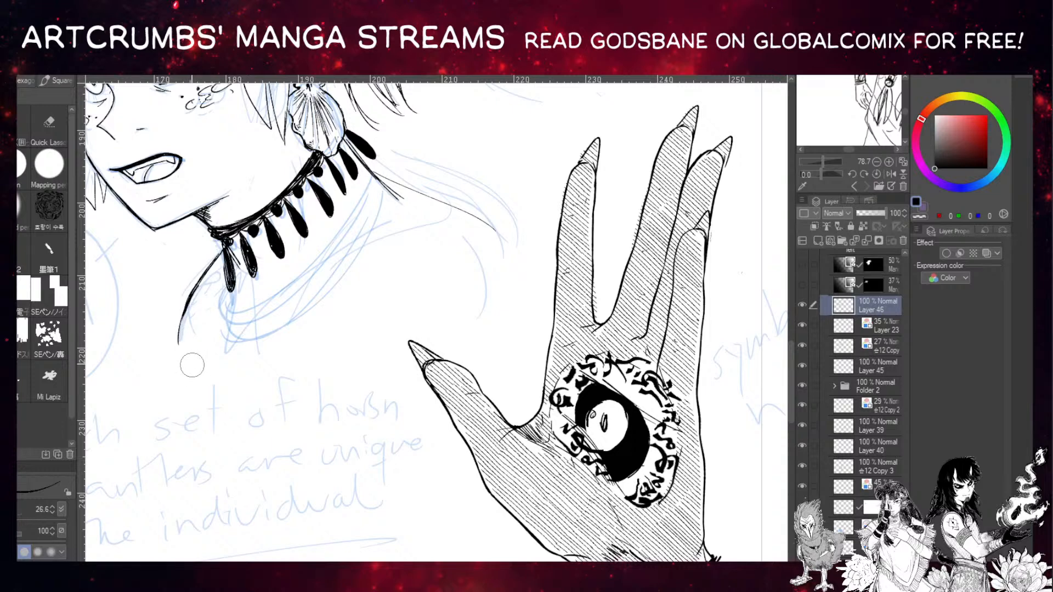
mouse_move(218, 244)
left_mouse_down()
mouse_move(198, 264)
mouse_move(196, 290)
left_mouse_up()
left_click_drag(223, 251, 198, 280)
mouse_move(342, 211)
left_mouse_down()
mouse_move(240, 290)
mouse_move(154, 436)
left_mouse_up()
key("ctrl+z")
mouse_move(261, 254)
left_mouse_down()
mouse_move(221, 329)
mouse_move(113, 390)
mouse_move(235, 321)
left_mouse_up()
key("ctrl+z")
key("ctrl+z")
Ink the hanging necklace as a thick curve below the choker with an enlarged brush, going over it to add weight.
left_click(23, 253)
mouse_move(276, 255)
left_mouse_down()
mouse_move(238, 315)
mouse_move(131, 410)
left_mouse_up()
key("ctrl+z")
key("]")
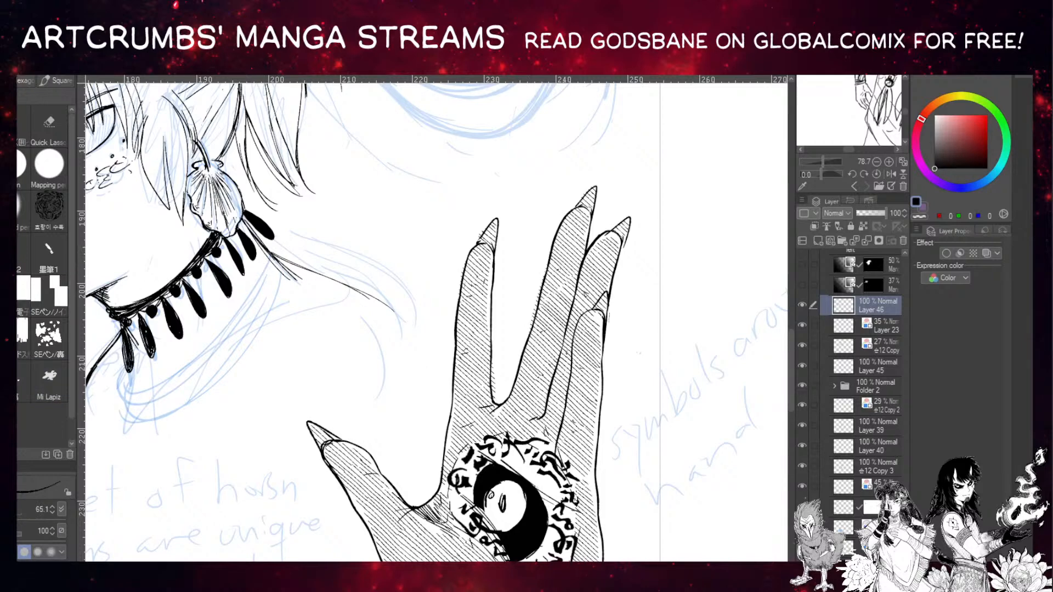
left_click_drag(276, 257, 117, 366)
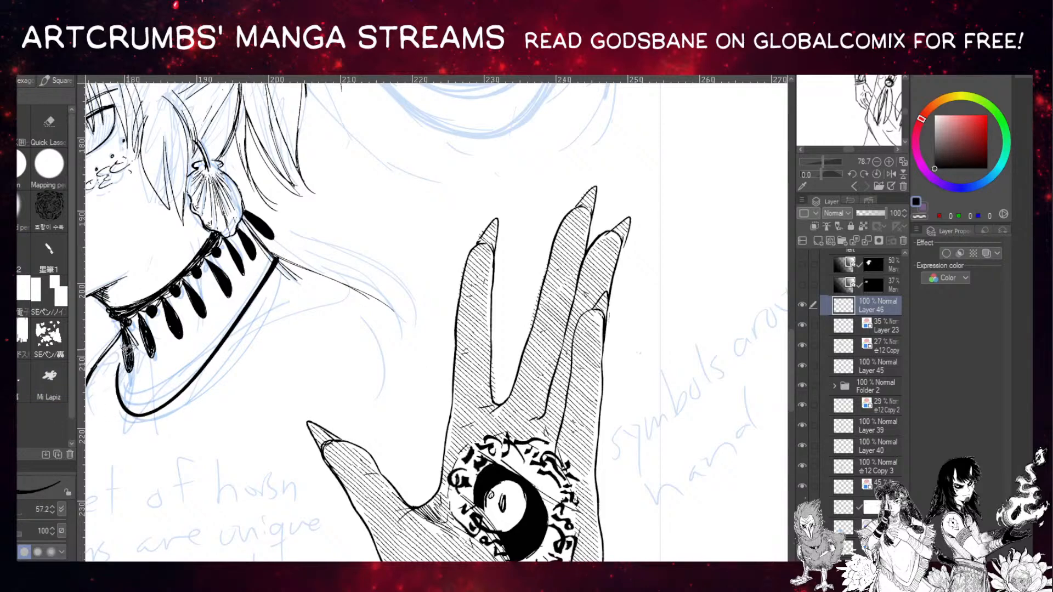
mouse_move(274, 253)
left_mouse_down()
mouse_move(259, 291)
mouse_move(144, 414)
left_mouse_up()
mouse_move(124, 351)
left_mouse_down()
mouse_move(119, 394)
mouse_move(149, 415)
mouse_move(199, 381)
mouse_move(258, 297)
mouse_move(272, 247)
mouse_move(141, 435)
mouse_move(265, 300)
left_mouse_up()
key("ctrl+z")
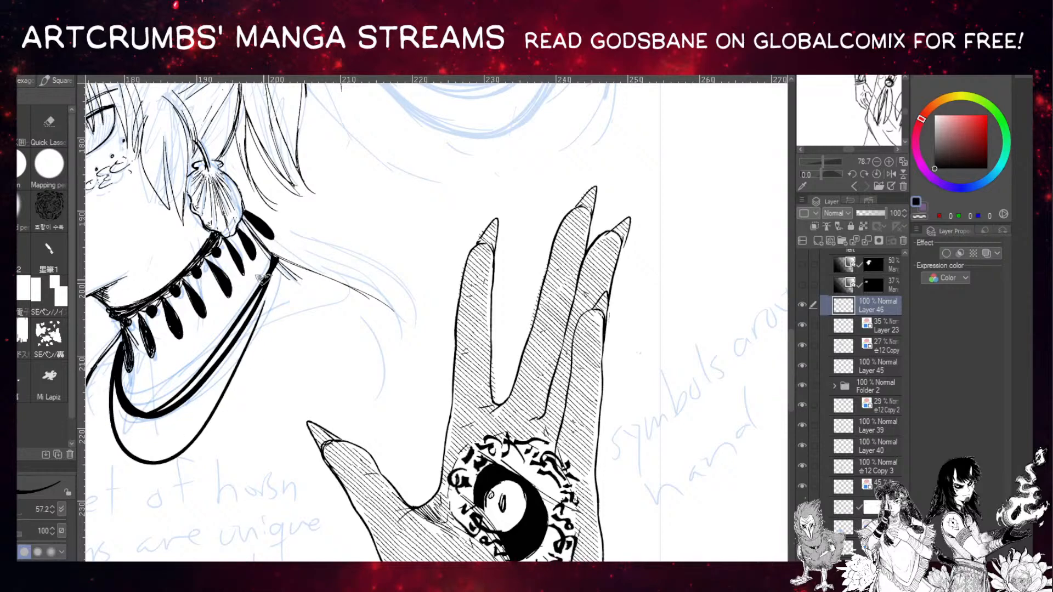
key("ctrl+z")
mouse_move(122, 351)
left_mouse_down()
mouse_move(115, 366)
mouse_move(263, 301)
left_mouse_up()
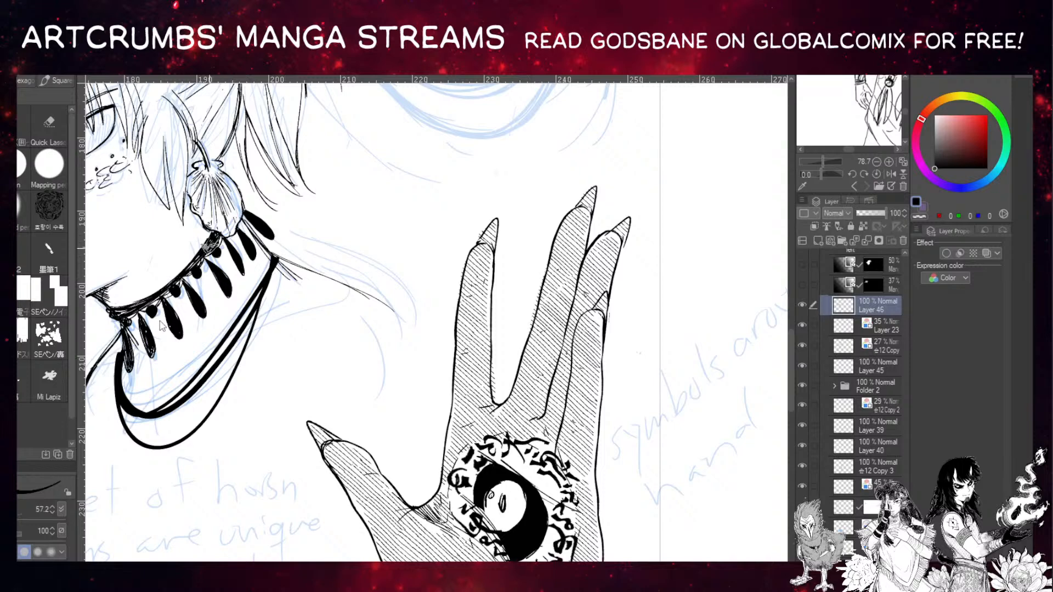
key("ctrl+z")
Ink a thinner inner necklace strand between the choker beads and the thick outer curve, redoing failed strokes.
mouse_move(130, 343)
left_mouse_down()
mouse_move(257, 264)
mouse_move(242, 316)
mouse_move(165, 408)
mouse_move(143, 403)
mouse_move(142, 373)
mouse_move(255, 259)
left_mouse_up()
key("ctrl+z")
key("ctrl+z")
mouse_move(132, 353)
left_mouse_down()
mouse_move(140, 379)
mouse_move(262, 272)
mouse_move(270, 231)
mouse_move(208, 338)
mouse_move(138, 369)
left_mouse_up()
key("ctrl+z")
key("ctrl+z")
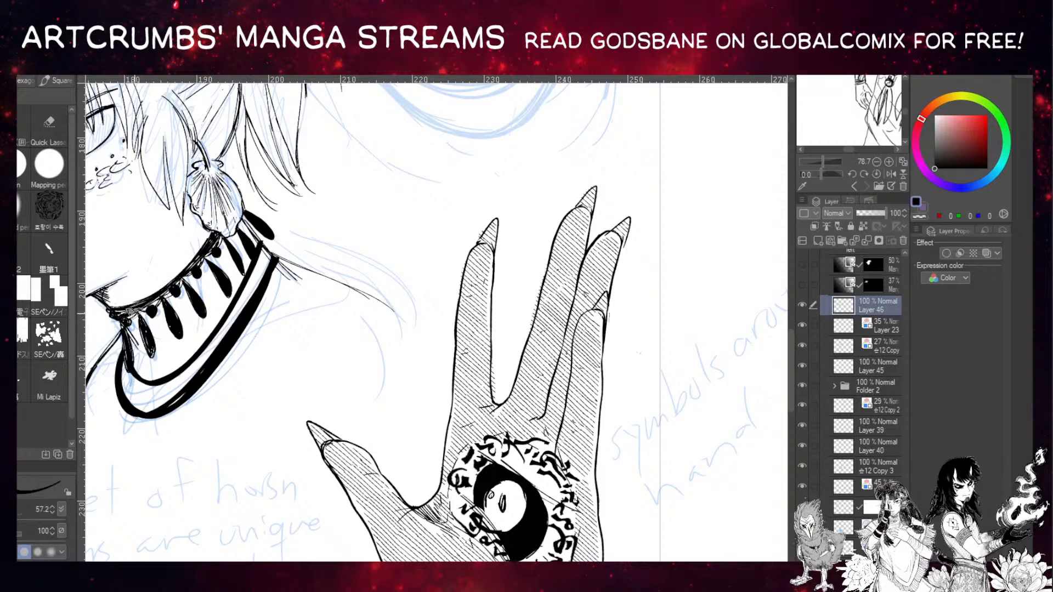
left_click_drag(237, 318, 211, 316)
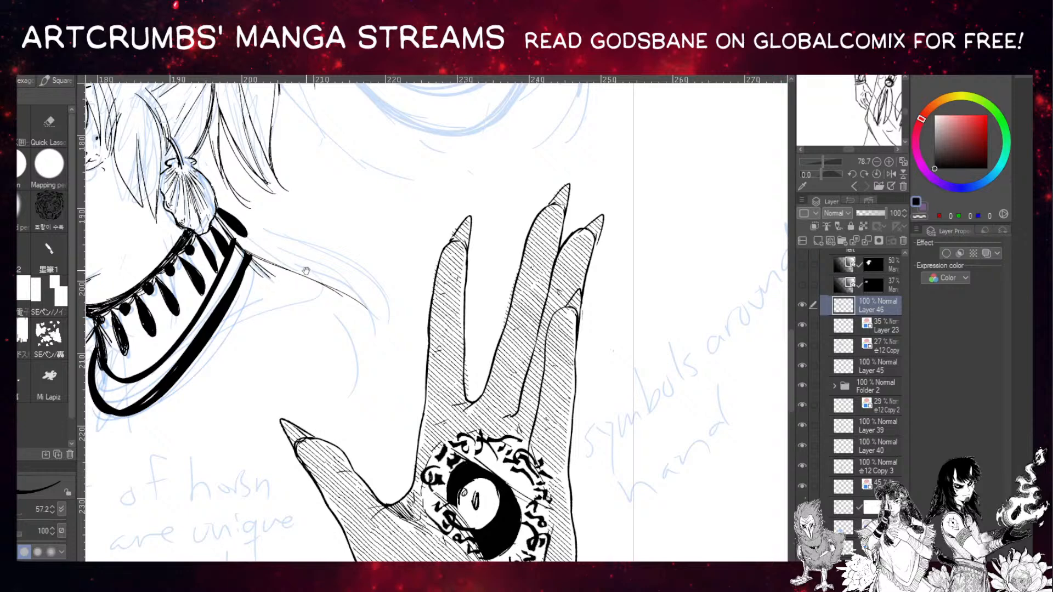
Reduce the brush size to 35.9 and reinforce the jaw's underside from the chin to the neck on a rotated canvas.
left_click_drag(306, 271, 331, 286)
left_click_drag(265, 252, 243, 228)
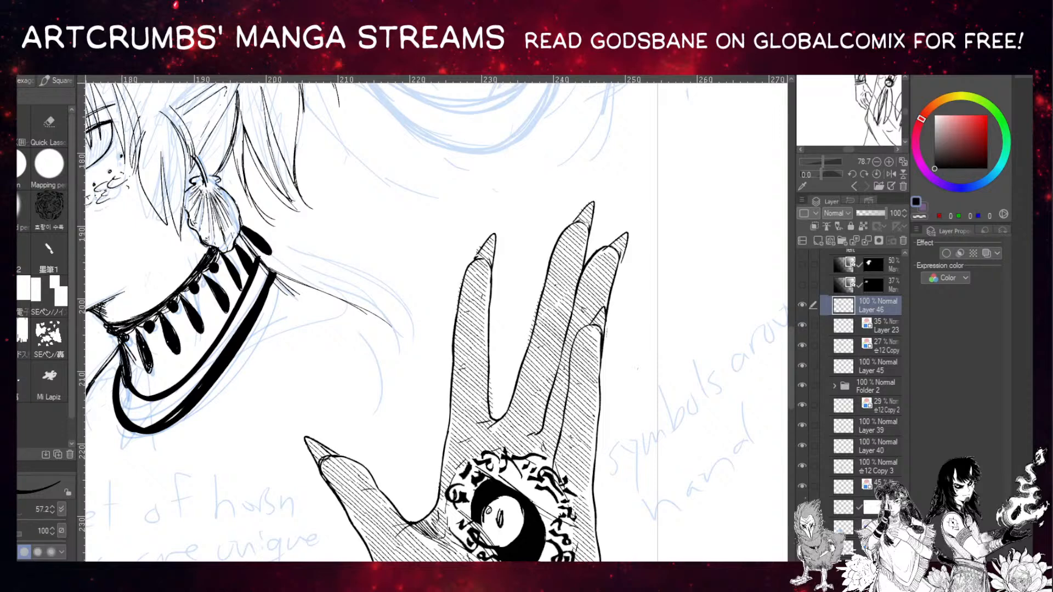
key("[")
mouse_move(201, 144)
left_mouse_down()
mouse_move(270, 225)
mouse_move(298, 235)
mouse_move(288, 259)
mouse_move(308, 300)
left_mouse_up()
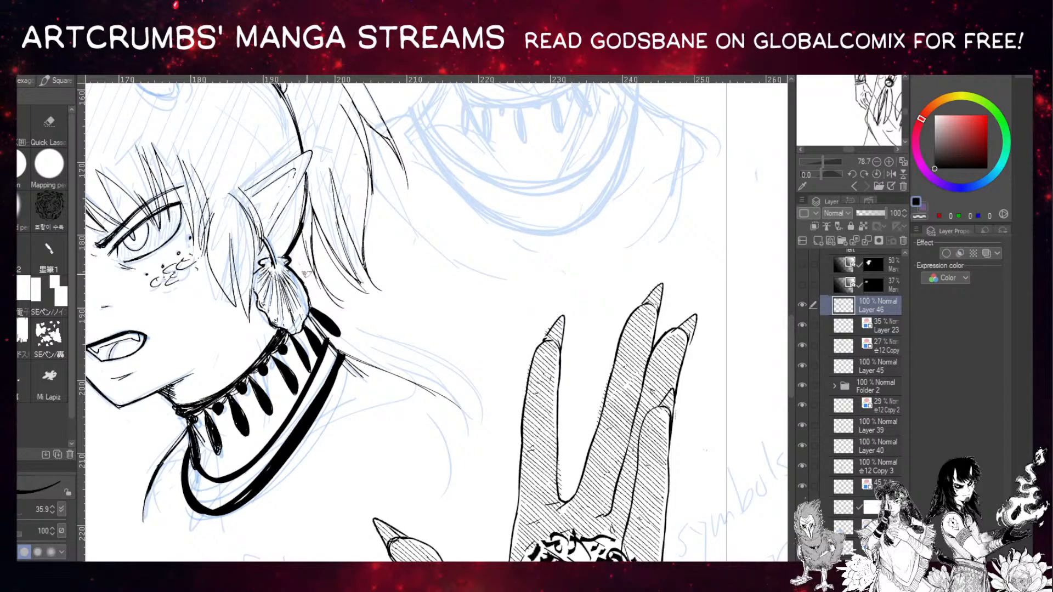
left_click_drag(300, 259, 263, 248)
left_click_drag(131, 200, 335, 195)
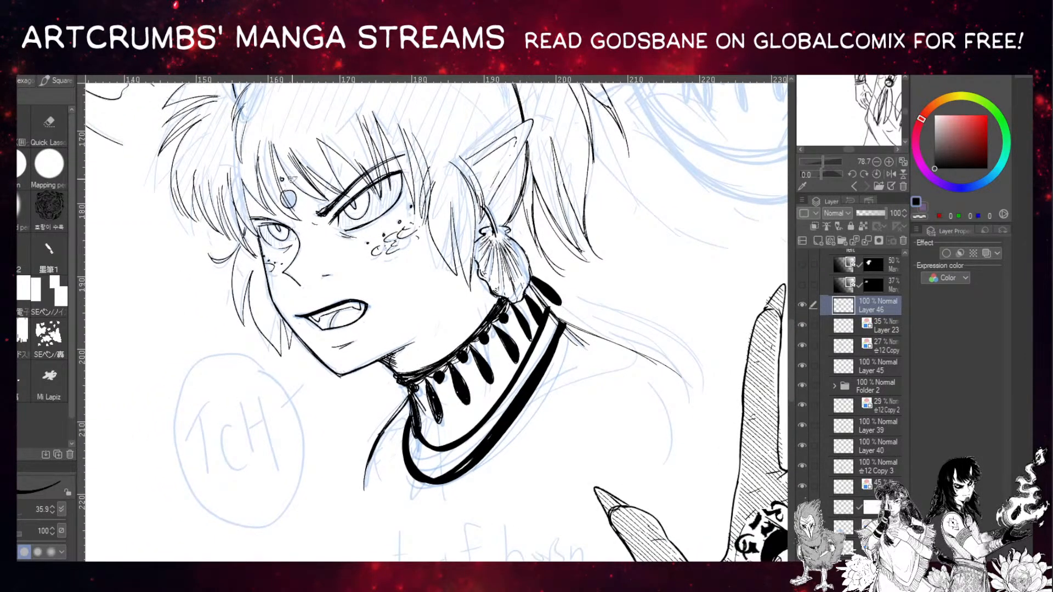
left_click_drag(316, 308, 248, 278)
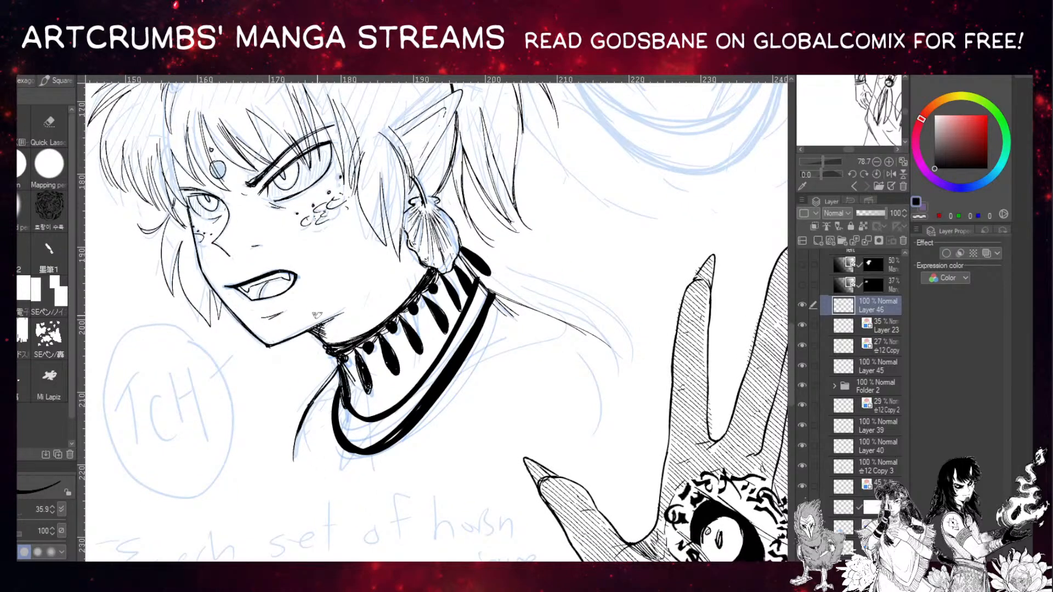
key("minus")
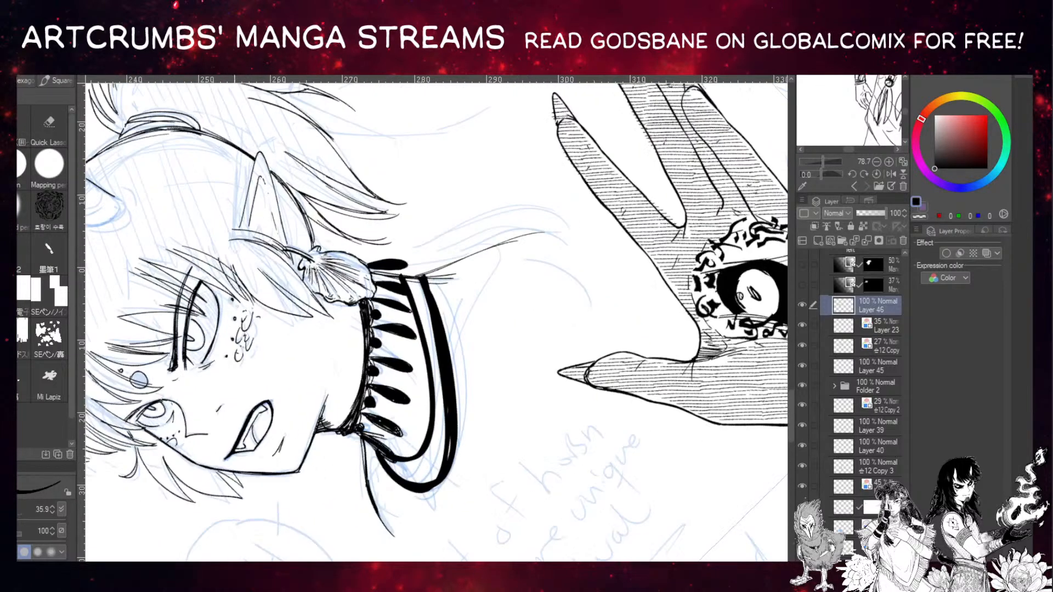
left_click_drag(244, 412, 179, 378)
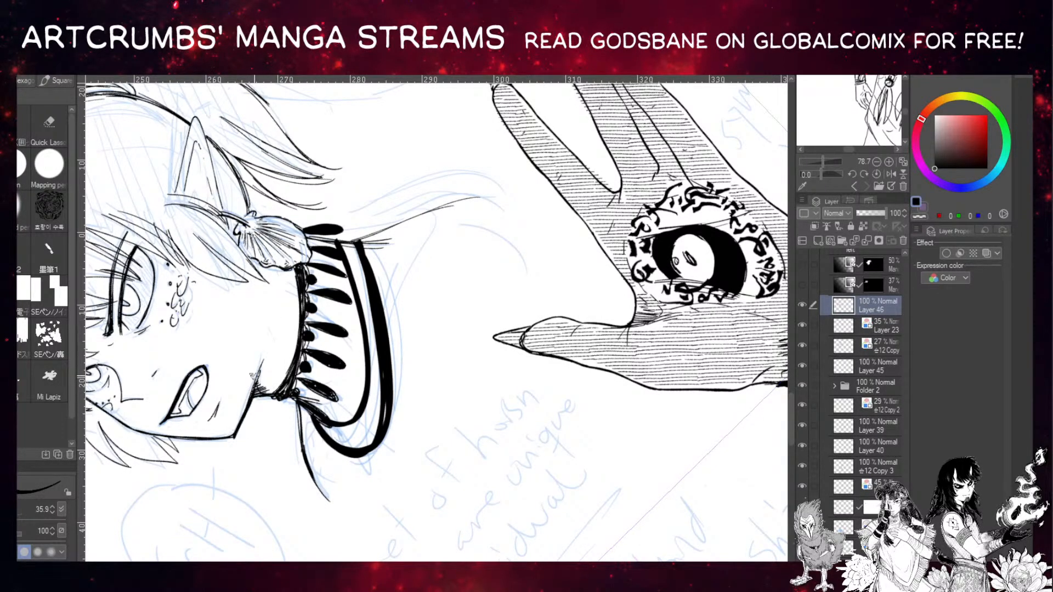
left_click_drag(234, 436, 261, 375)
key("asciicircum")
left_click_drag(291, 343, 308, 397)
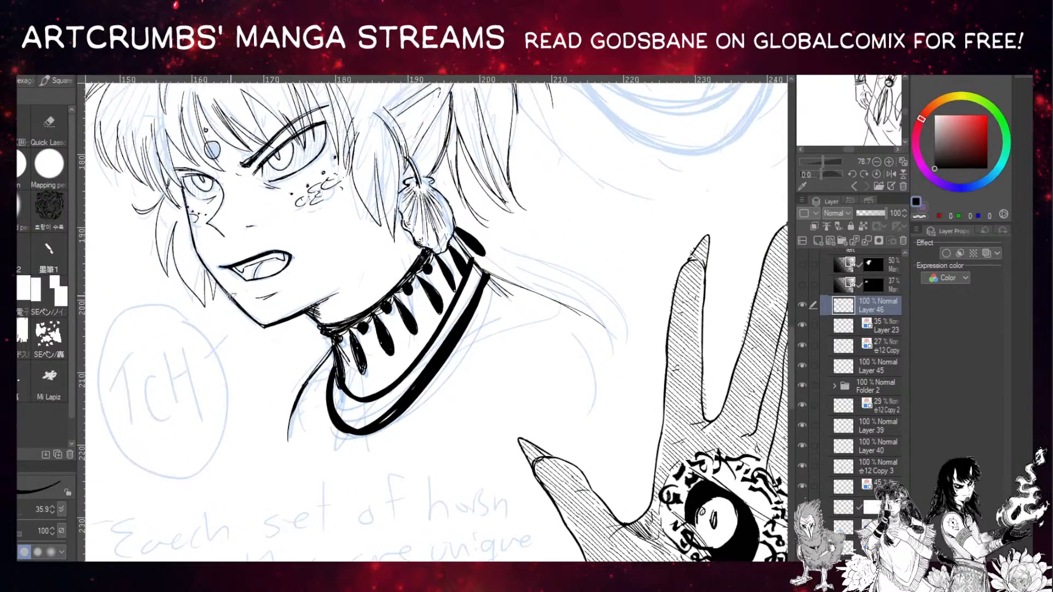
Try a reinforcing stroke along the bust's front jaw line from below the mouth to the chin and undo it.
left_click_drag(221, 289, 263, 326)
key("ctrl+z")
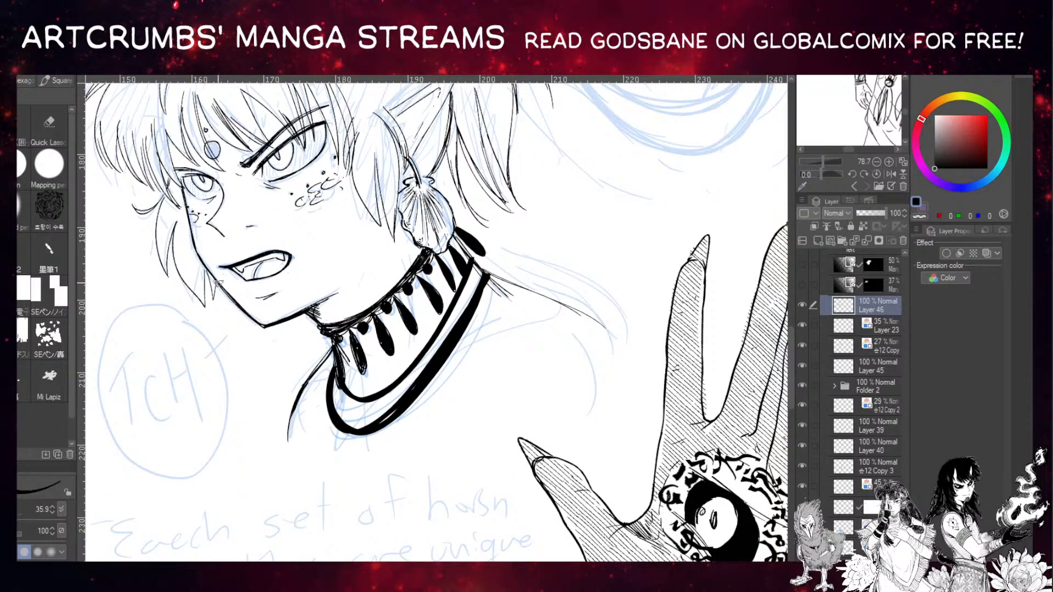
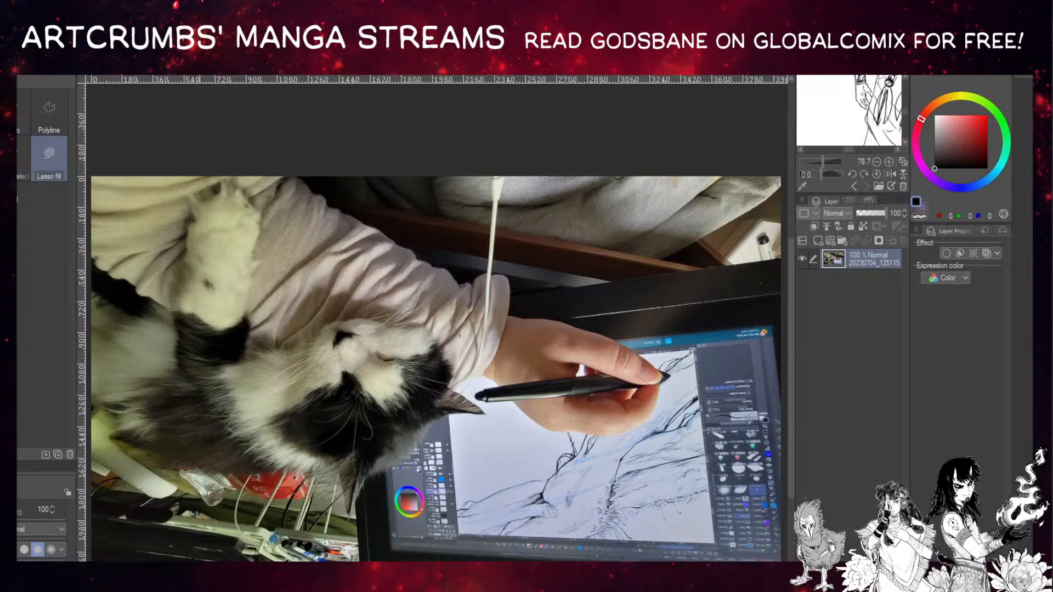
Look through the opened cat photos, turning the rotated one upright, and return to the manga character page.
left_click_drag(646, 323, 226, 324)
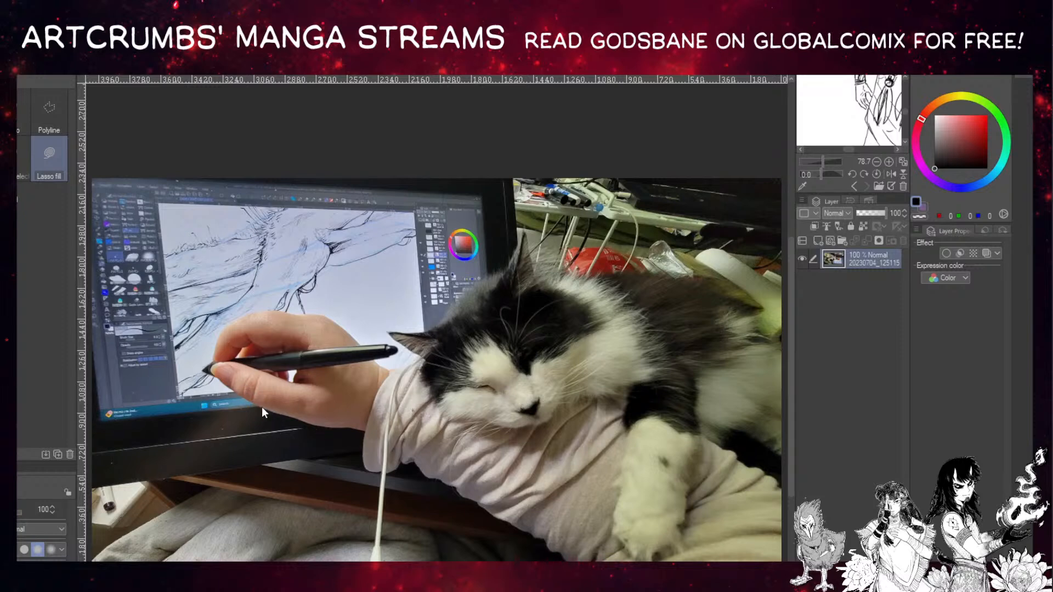
key("ctrl+Tab")
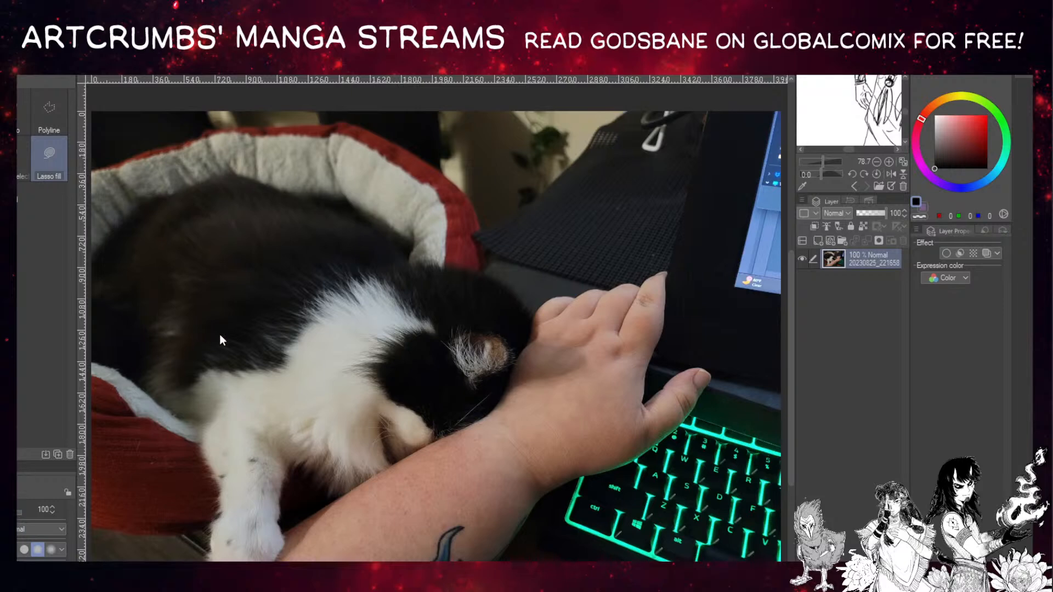
key("ctrl+w")
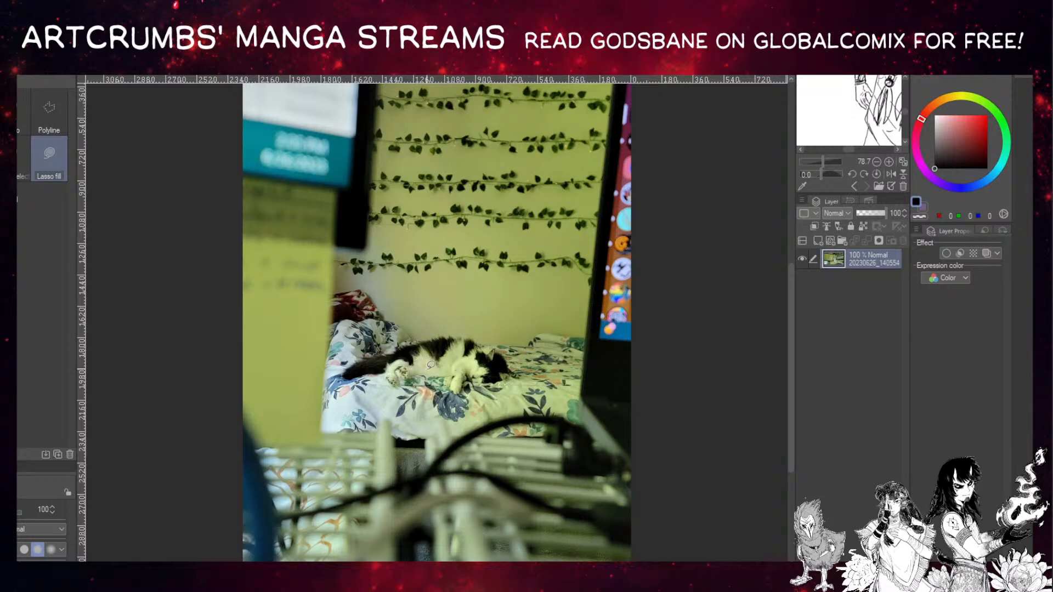
scroll(426, 362, "up", 2)
scroll(462, 366, "up", 3)
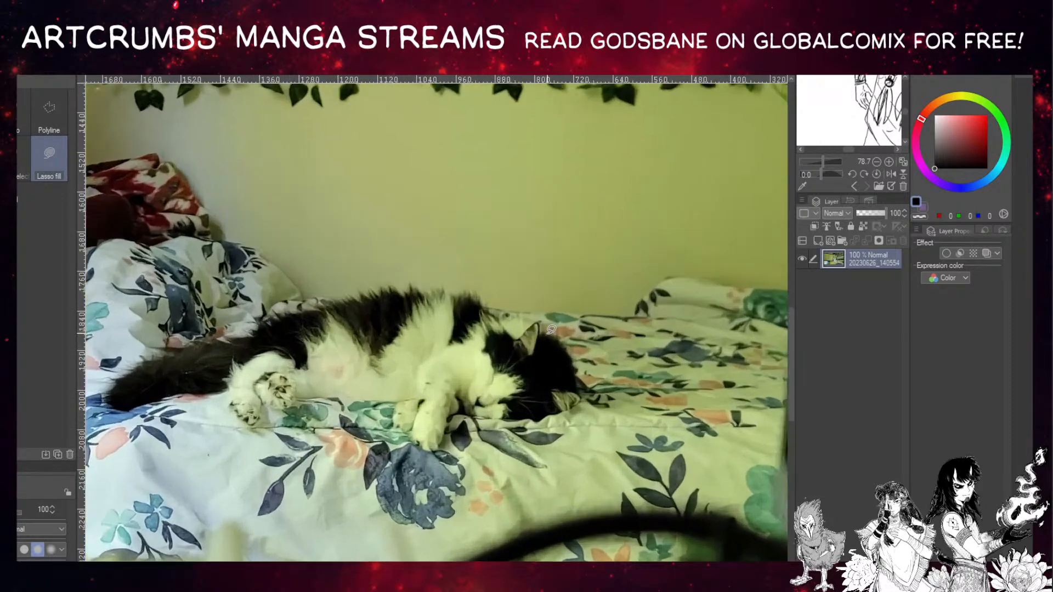
scroll(461, 373, "down", 3)
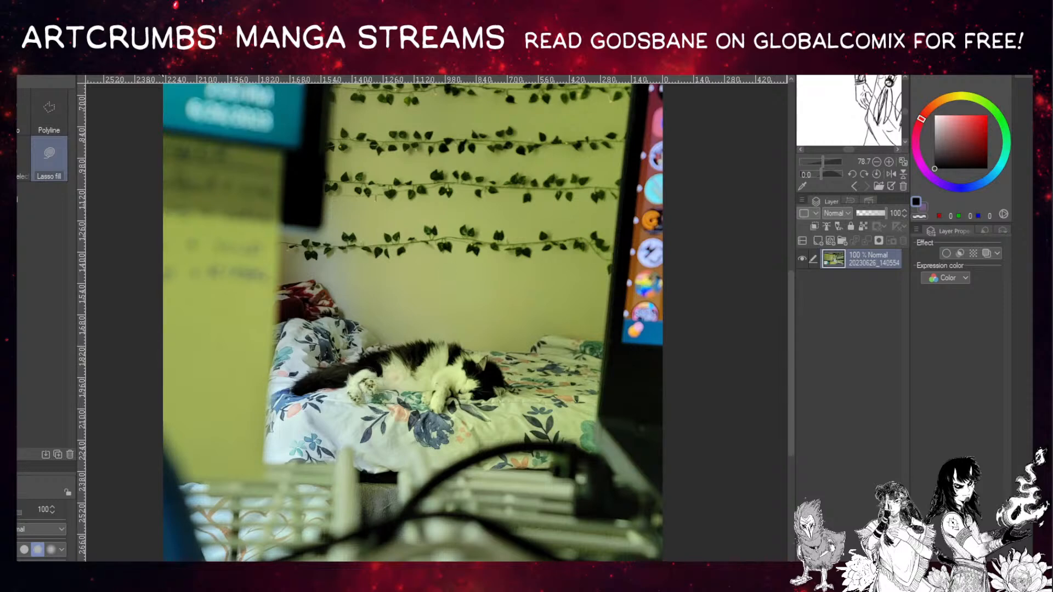
left_click(162, 75)
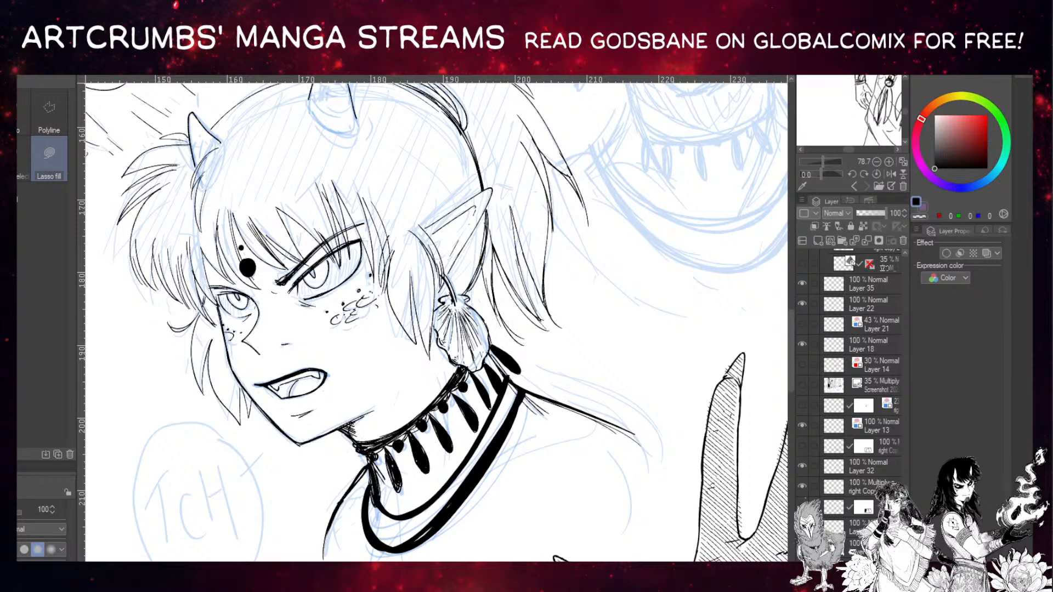
Ink the base curves and ridge lines on the bust's two horns with the pen at brush size 21.3.
left_click_drag(372, 301, 229, 402)
left_click_drag(328, 195, 420, 273)
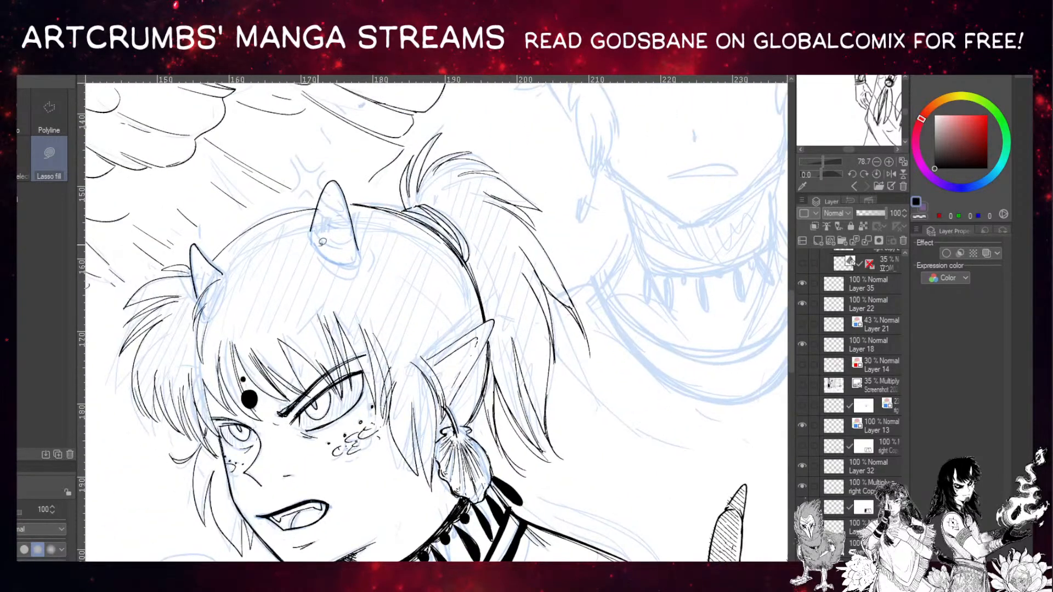
key("p")
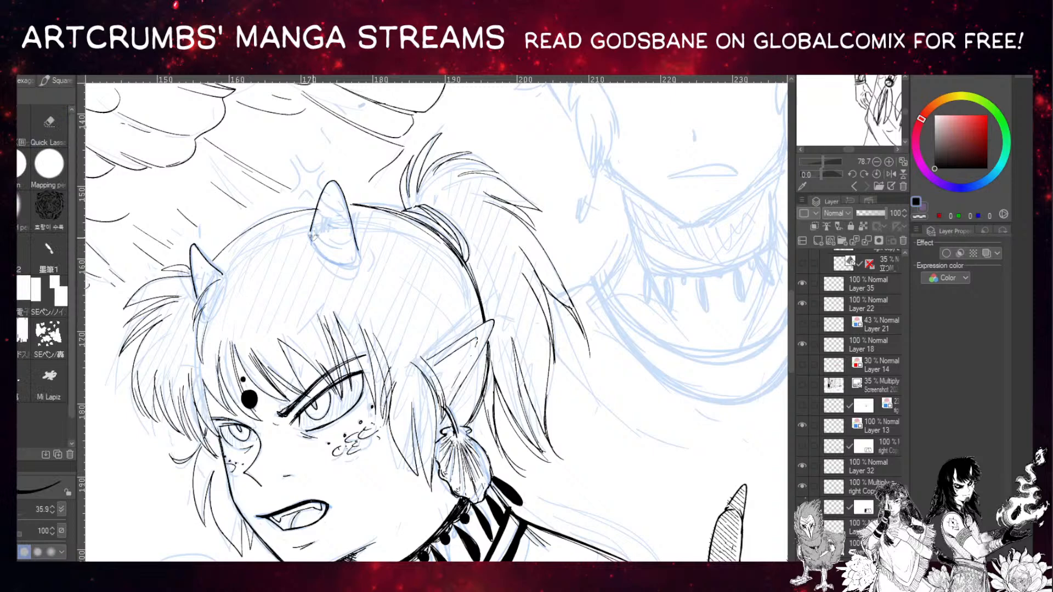
key(".")
key("comma")
key("comma")
mouse_move(346, 264)
left_mouse_down()
mouse_move(349, 228)
mouse_move(314, 230)
mouse_move(350, 243)
mouse_move(322, 221)
mouse_move(343, 224)
mouse_move(320, 196)
mouse_move(336, 207)
mouse_move(337, 194)
mouse_move(325, 191)
mouse_move(345, 204)
left_mouse_up()
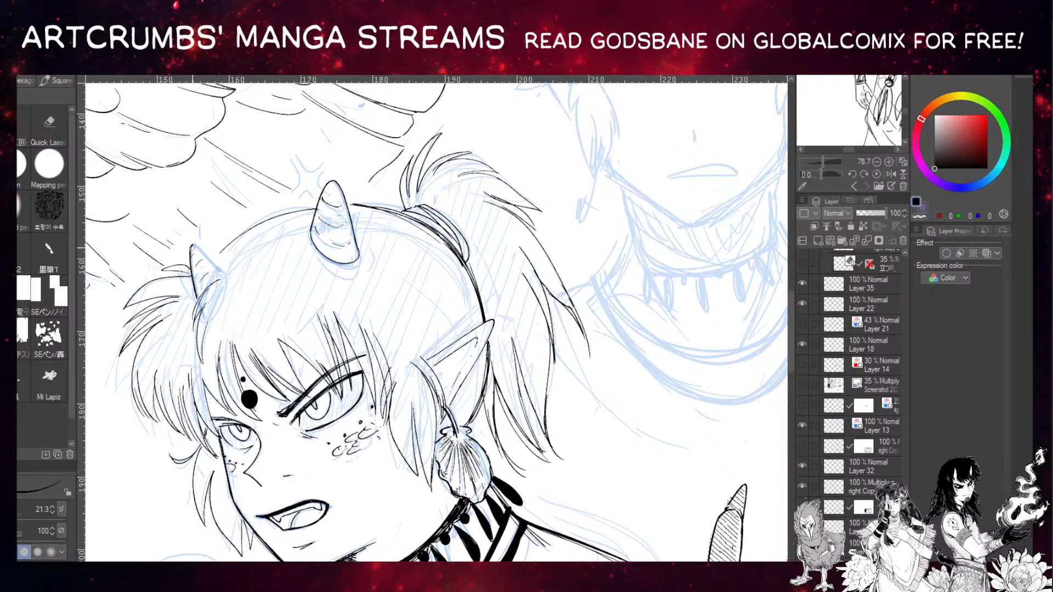
mouse_move(192, 245)
left_mouse_down()
mouse_move(220, 266)
mouse_move(218, 280)
left_mouse_up()
left_click_drag(194, 245, 219, 262)
key("ctrl+z")
Ink additional thin hair strands framing the bust's face on both sides, redoing a failed stroke.
left_click_drag(190, 288, 137, 228)
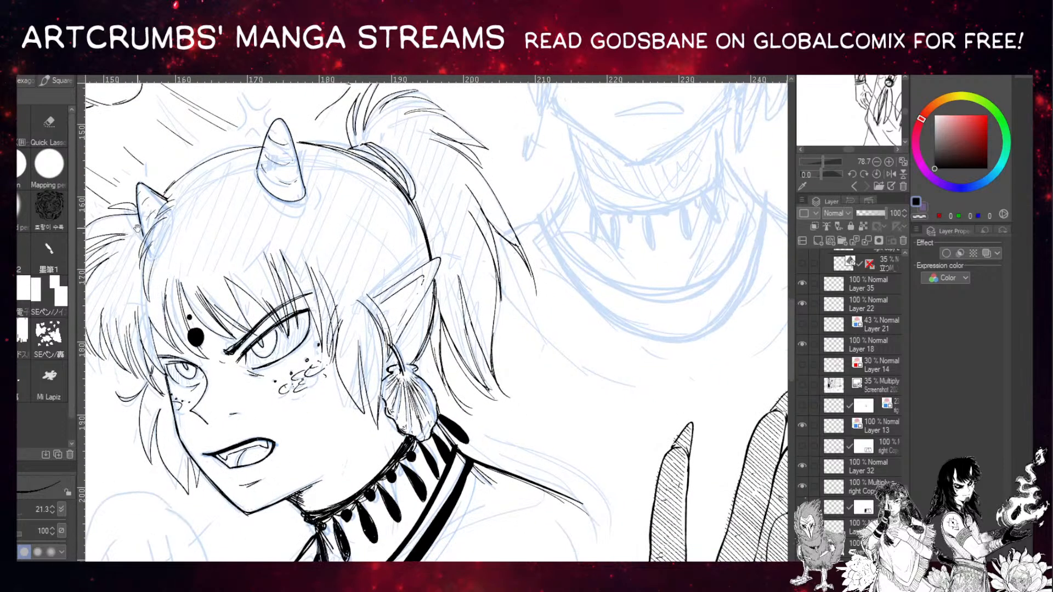
left_click_drag(148, 395, 141, 450)
key("ctrl+z")
mouse_move(146, 397)
left_mouse_down()
mouse_move(140, 448)
mouse_move(133, 424)
mouse_move(172, 474)
left_mouse_up()
left_click_drag(153, 417, 158, 463)
left_click_drag(253, 255, 134, 229)
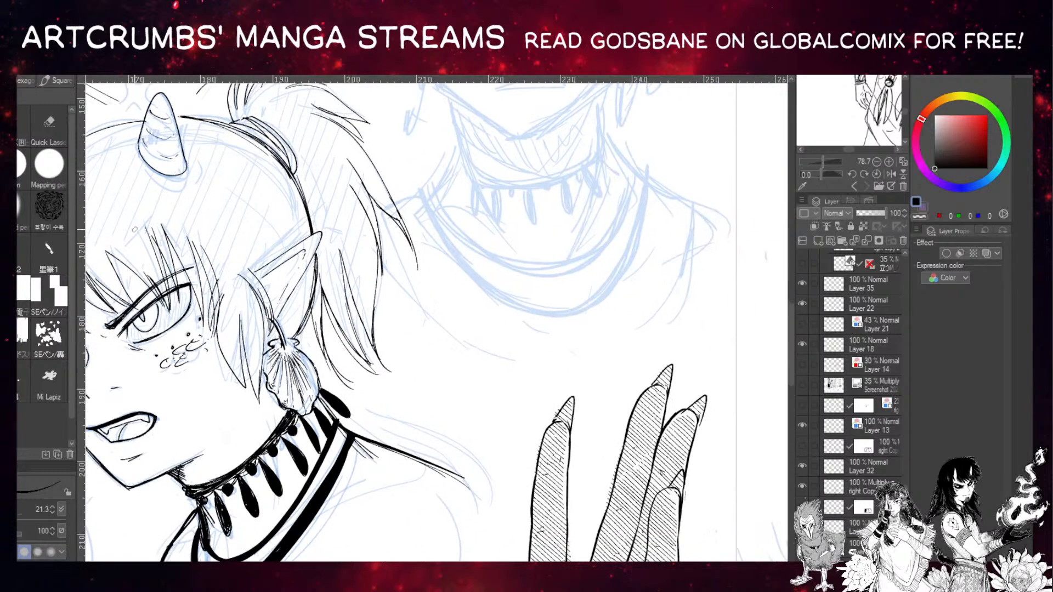
left_click_drag(210, 320, 242, 389)
mouse_move(236, 340)
left_mouse_down()
mouse_move(252, 388)
mouse_move(203, 273)
left_mouse_up()
Select the blue sketch layer of the front-view head and erase its eye and brow lines.
left_click_drag(407, 316, 544, 403)
left_click_drag(531, 218, 414, 312)
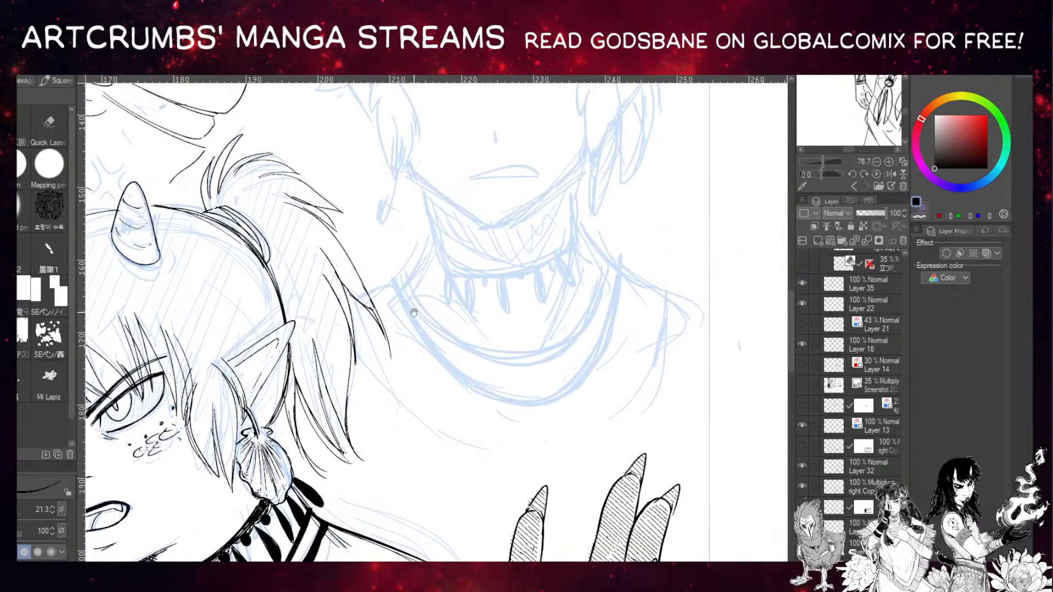
left_click_drag(439, 353, 437, 439)
left_click_drag(390, 358, 567, 247)
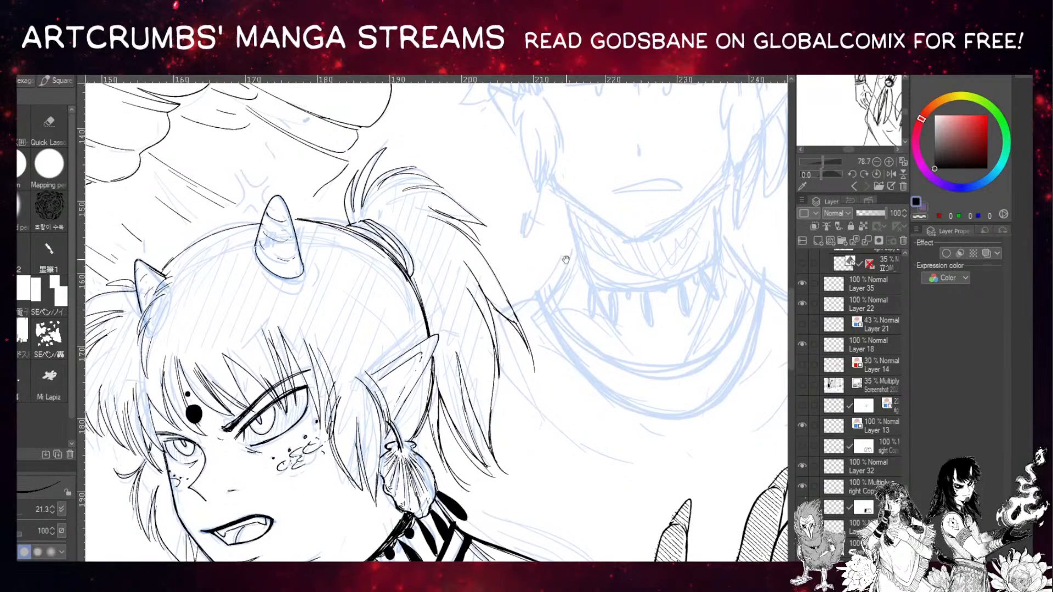
left_click_drag(548, 247, 303, 423)
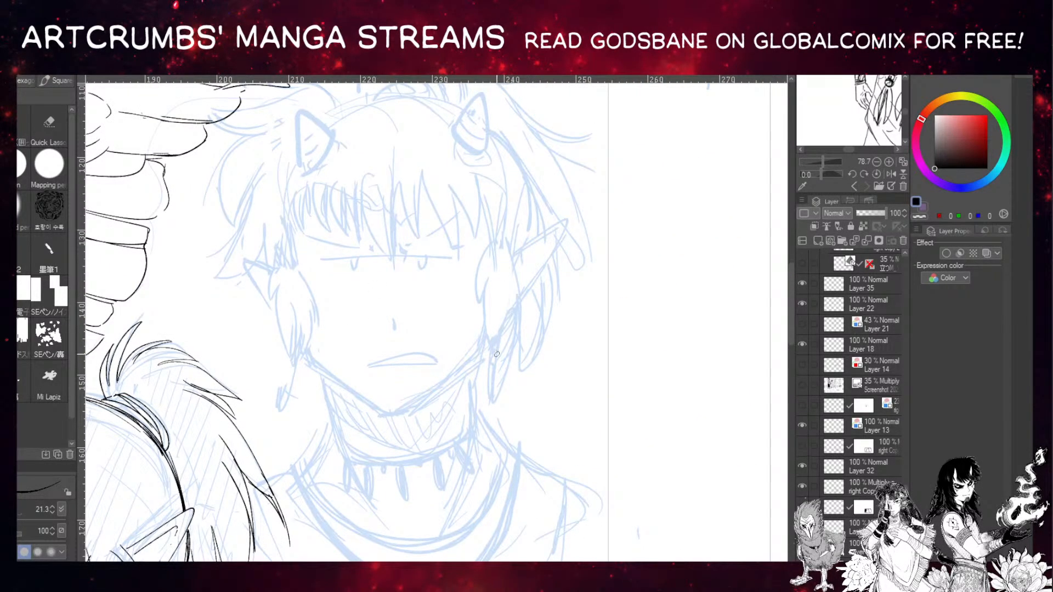
left_click_drag(468, 308, 456, 372)
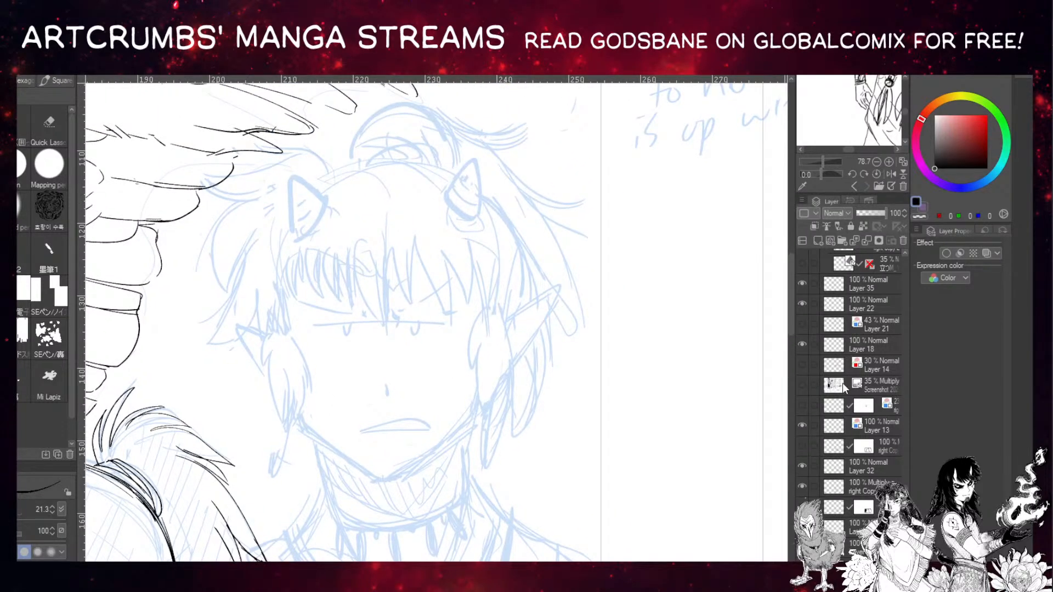
key("k")
key("o")
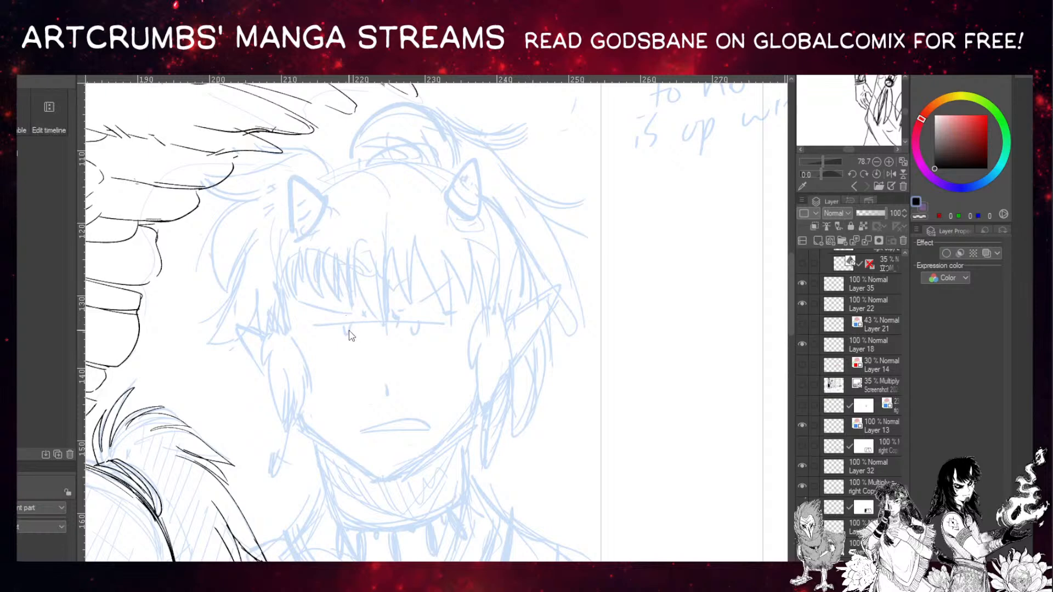
left_click(349, 332)
key("e")
mouse_move(318, 318)
left_mouse_down()
mouse_move(341, 321)
mouse_move(313, 309)
left_mouse_up()
left_click_drag(403, 325, 442, 327)
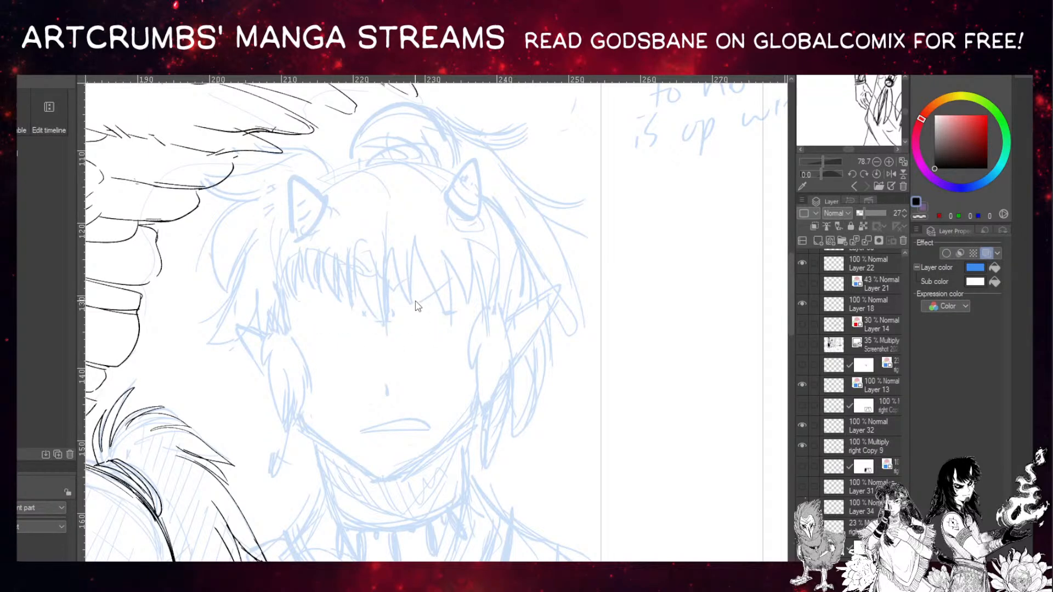
Examine the overall page from the front-view head sketch across the wings to the full-body winged character.
key("p")
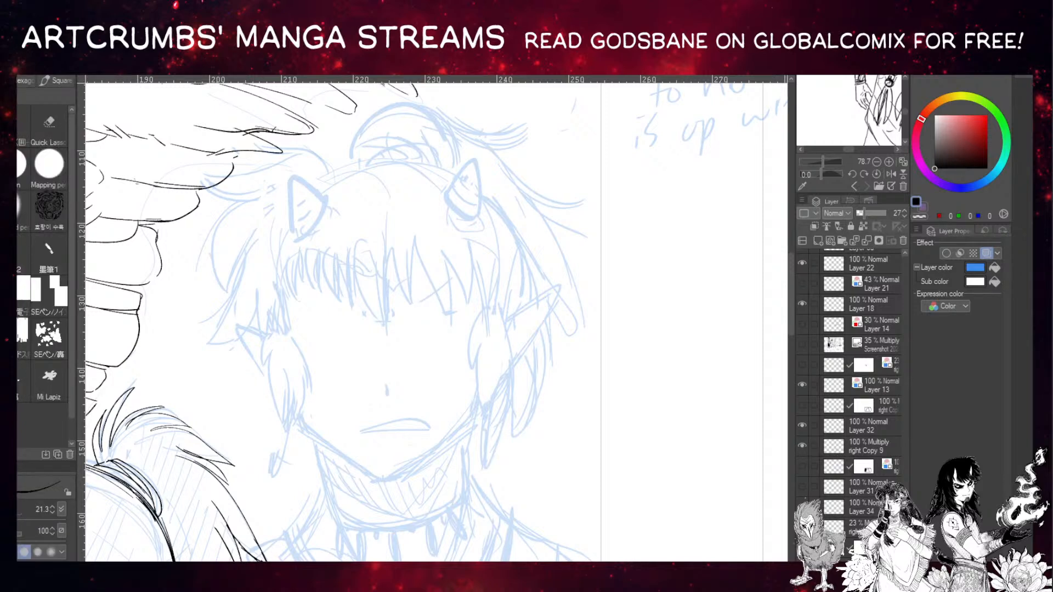
key("ctrl+minus")
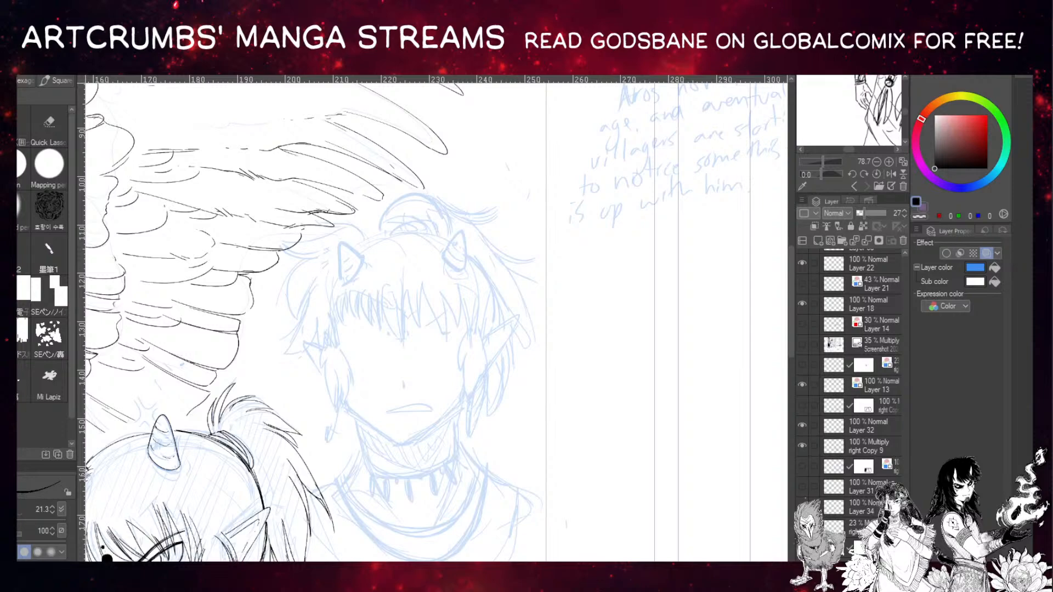
key("ctrl+minus")
left_click_drag(240, 416, 721, 407)
left_click_drag(554, 317, 242, 303)
left_click_drag(373, 260, 245, 279)
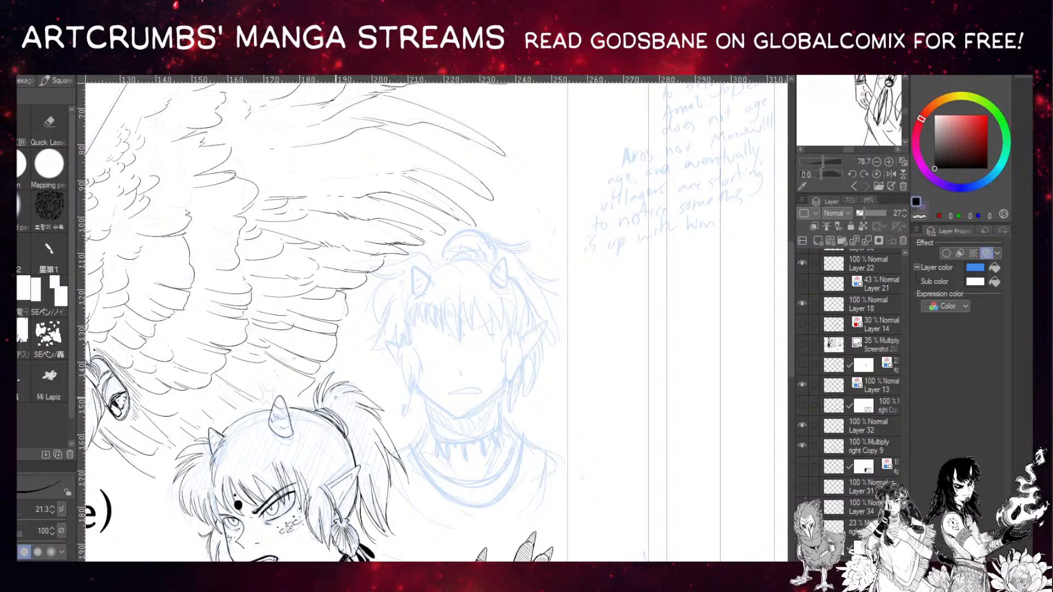
left_click_drag(335, 398, 433, 392)
left_click_drag(298, 258, 414, 265)
left_click_drag(333, 220, 424, 243)
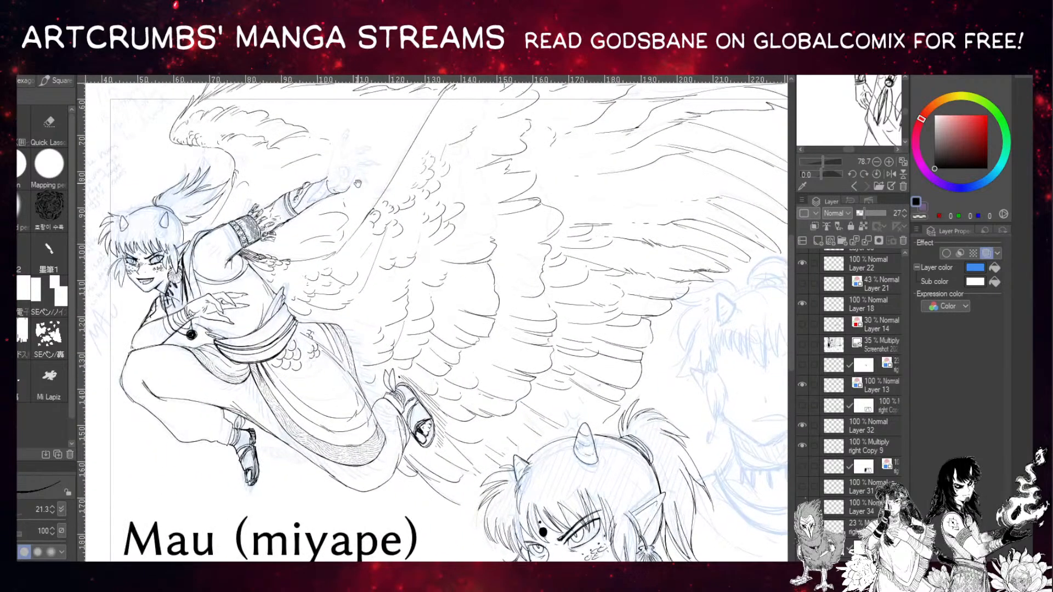
Select the layer holding the line work beside the winged character's raised sandal.
left_click_drag(276, 342, 309, 290)
key("ctrl+plus")
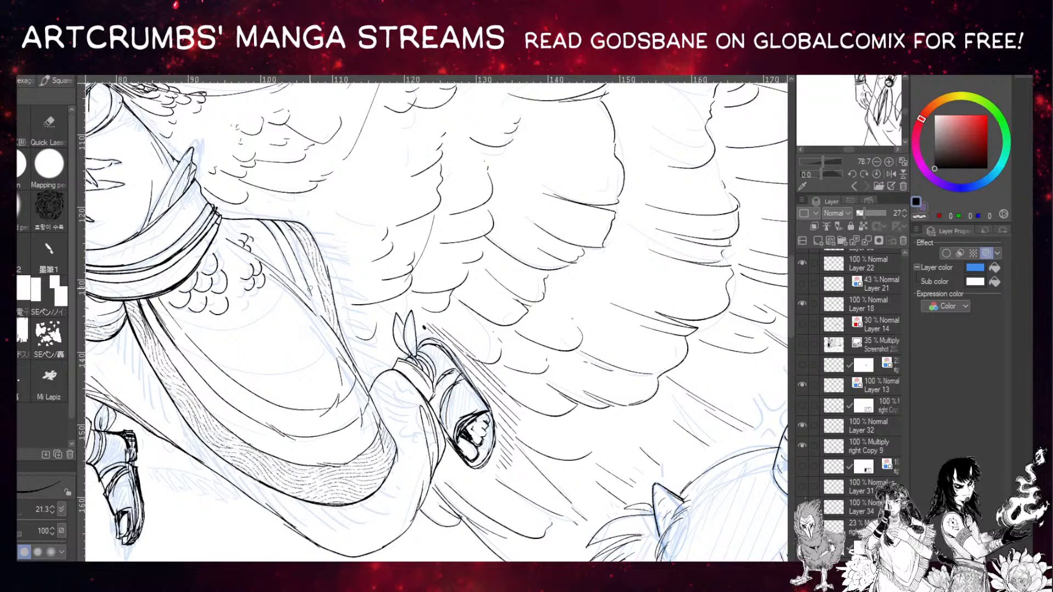
left_click_drag(336, 221, 347, 176)
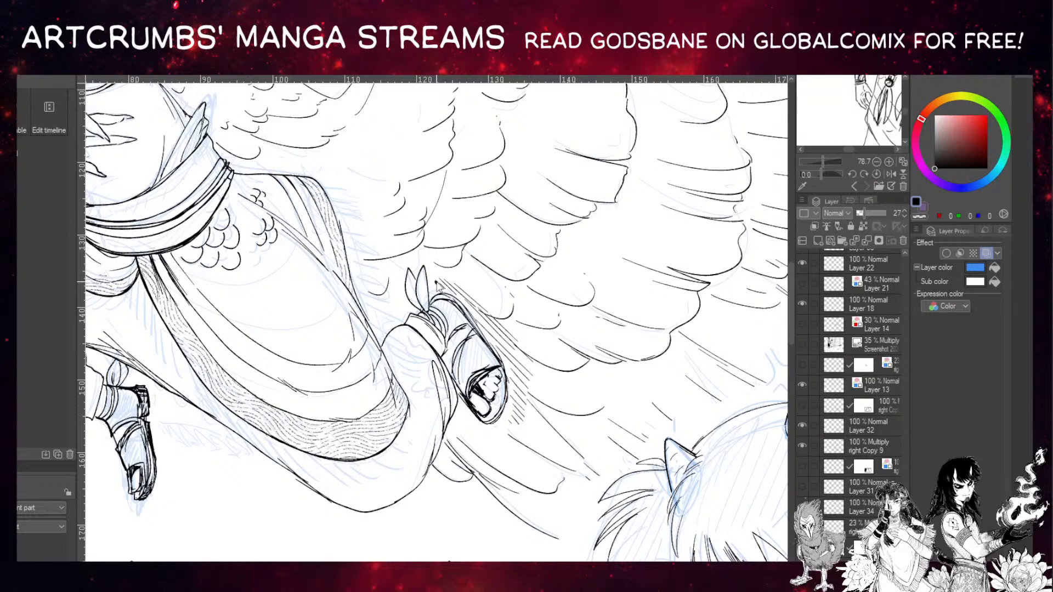
left_click(425, 265, "ctrl")
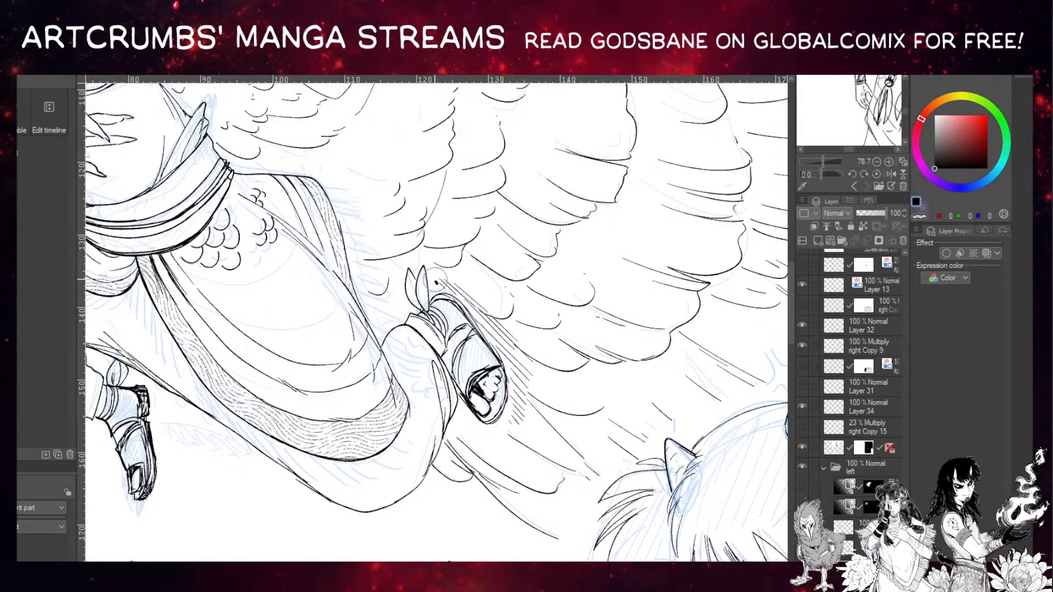
left_click_drag(147, 215, 407, 270)
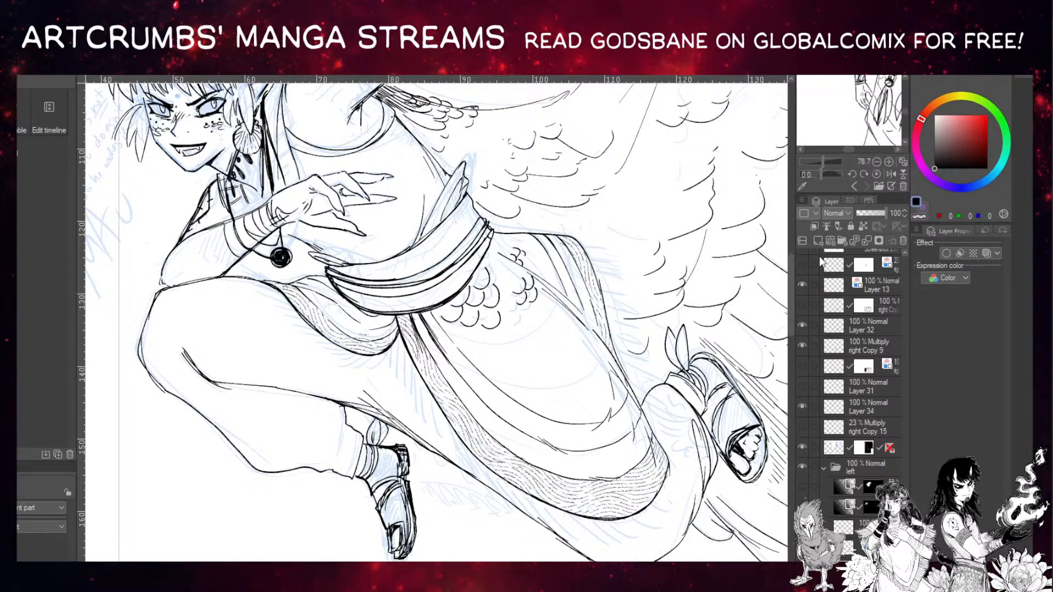
Merge the active layer into the one below and touch up the band lines on the flying figure's forearm.
mouse_move(245, 243)
left_mouse_down()
mouse_move(265, 241)
mouse_move(253, 263)
mouse_move(272, 253)
mouse_move(247, 259)
left_mouse_up()
key("ctrl+e")
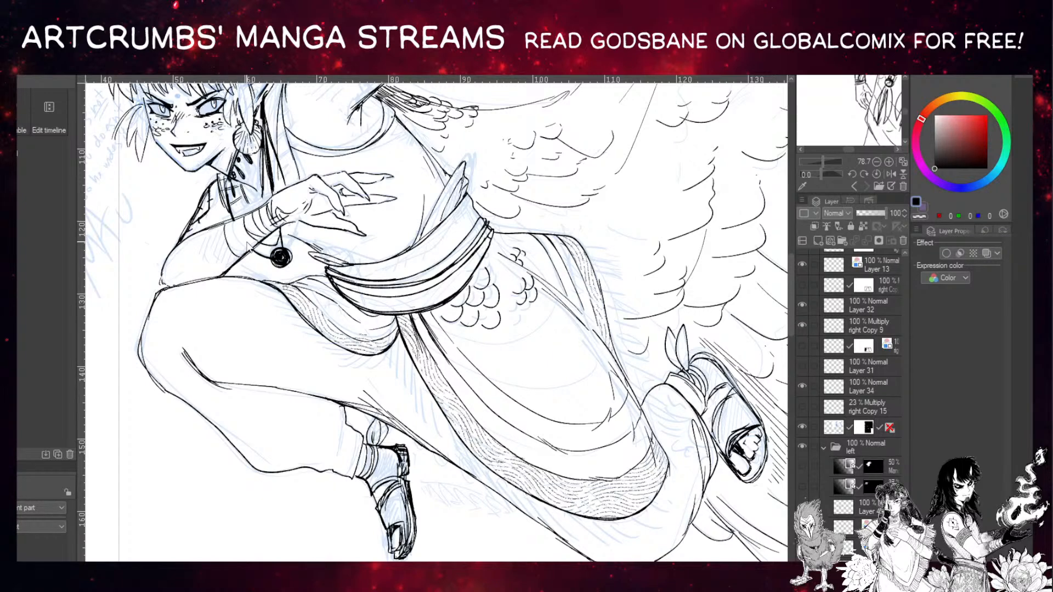
key("b")
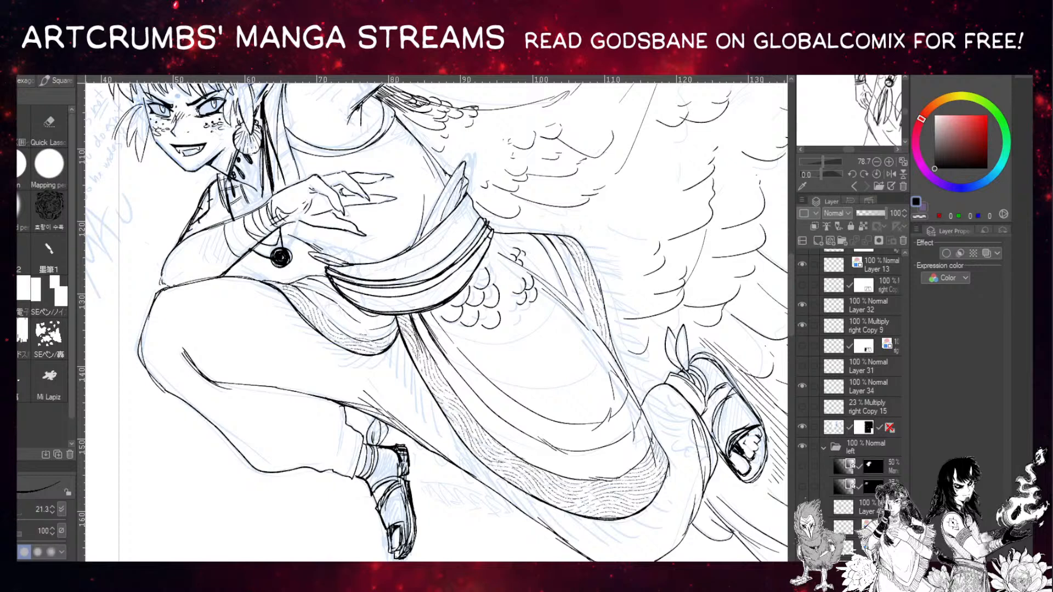
mouse_move(238, 217)
left_mouse_down()
mouse_move(258, 242)
mouse_move(243, 253)
mouse_move(253, 229)
left_mouse_up()
left_click_drag(216, 219, 170, 364)
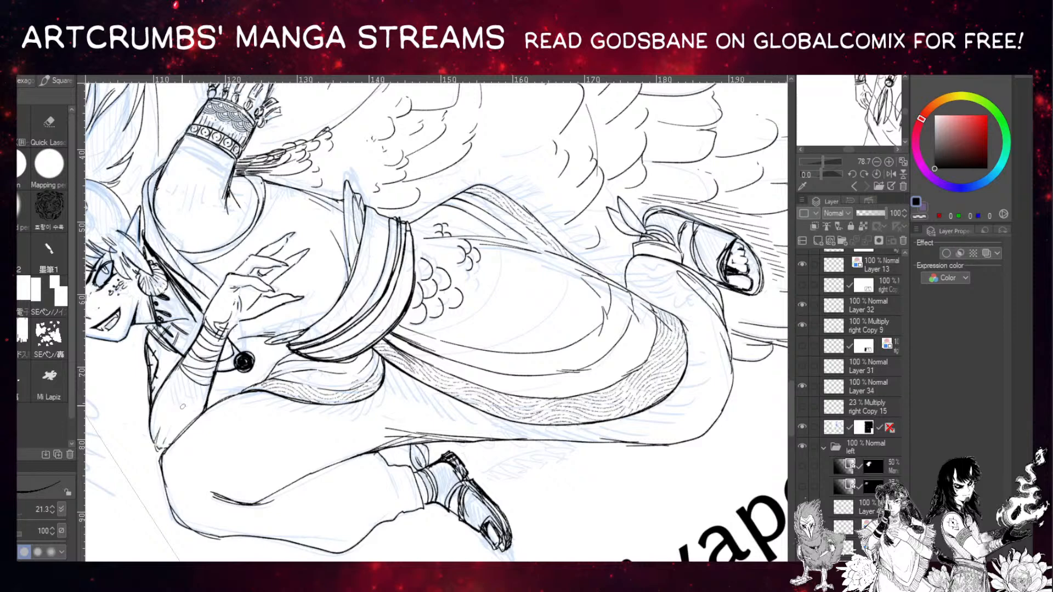
scroll(790, 397, "down", 5)
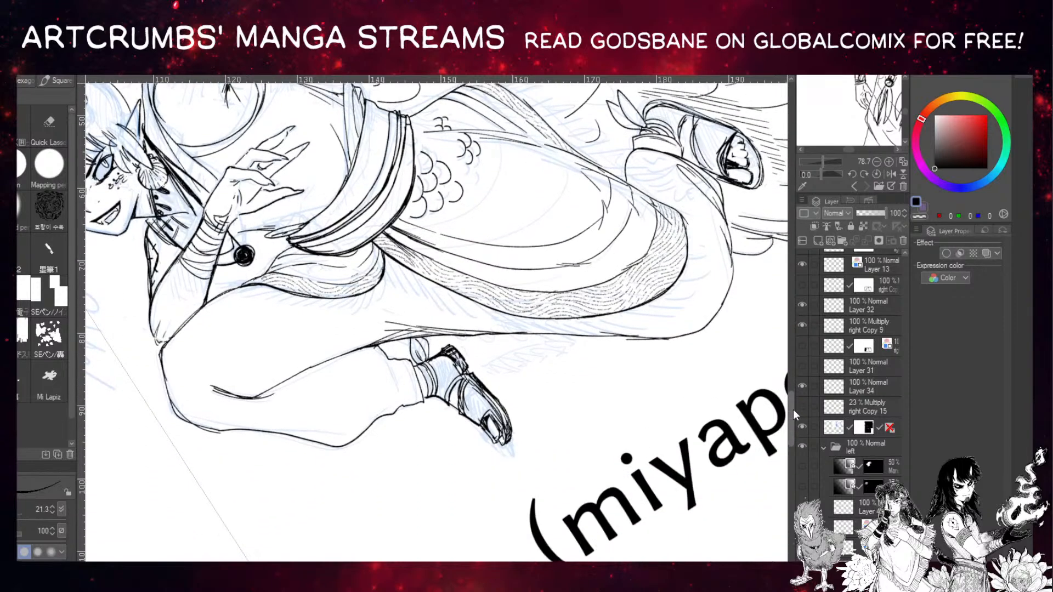
scroll(794, 410, "down", 3)
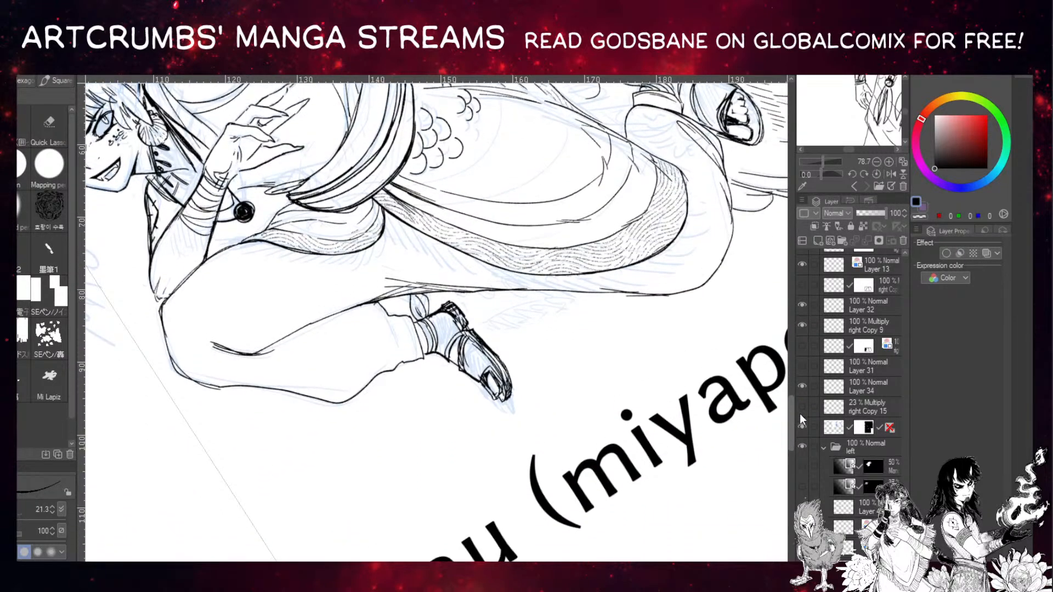
scroll(800, 415, "up", 3)
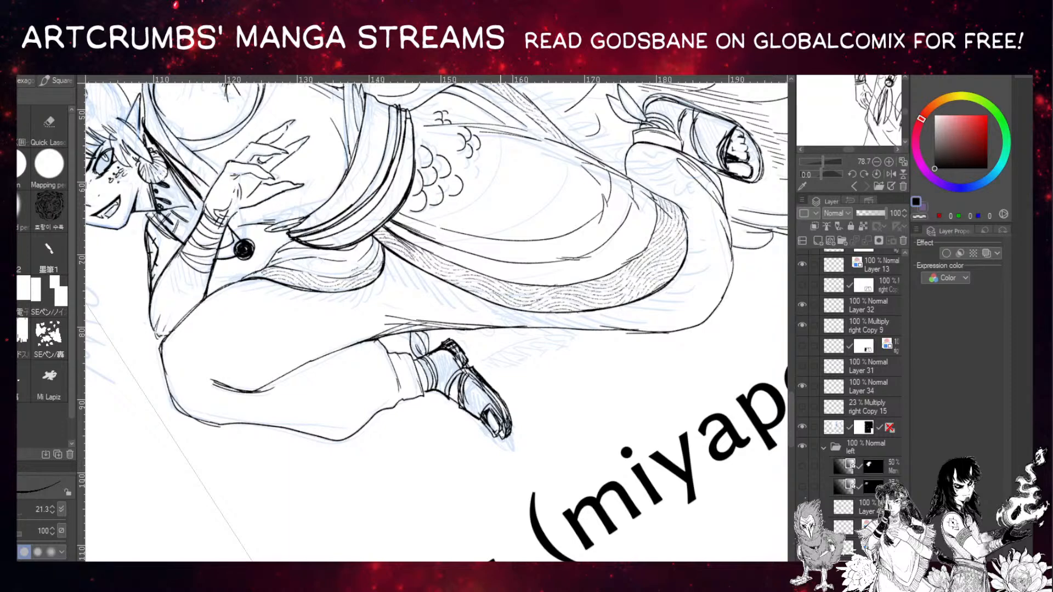
scroll(436, 322, "right", 8)
scroll(436, 322, "left", 3)
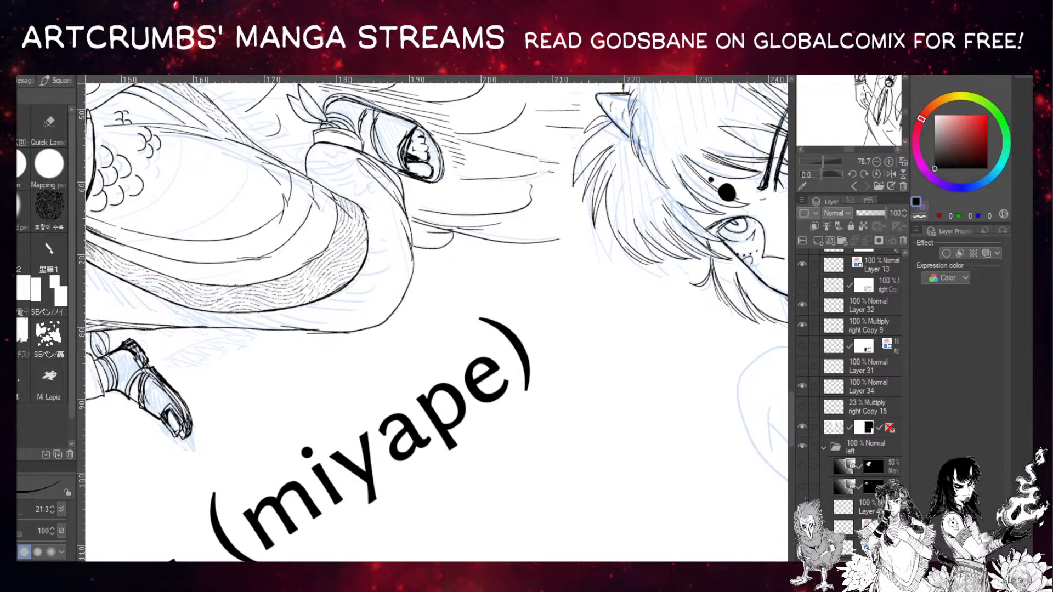
left_click_drag(132, 198, 789, 385)
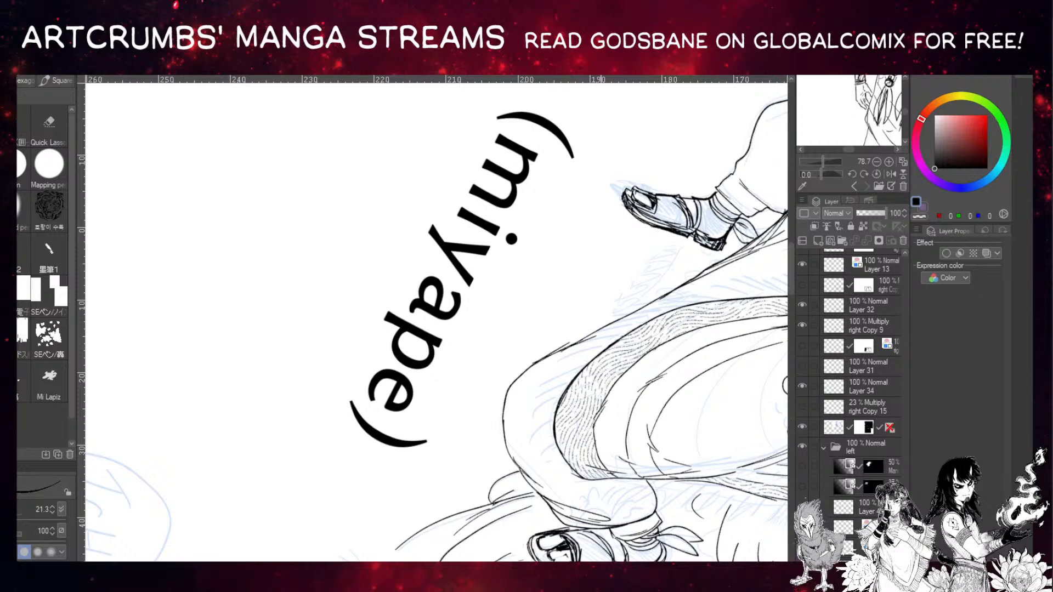
key("ctrl+@")
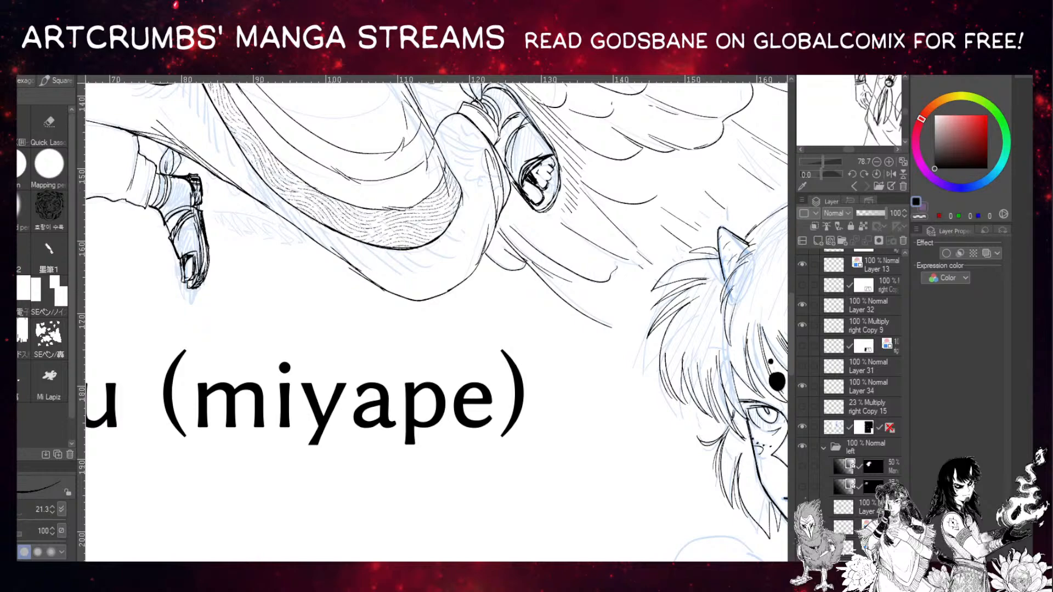
Duplicate the wave ornament layer from the Aros Tou page and place the copy over the flying figure's trailing foot.
key("o")
scroll(382, 217, "down", 2)
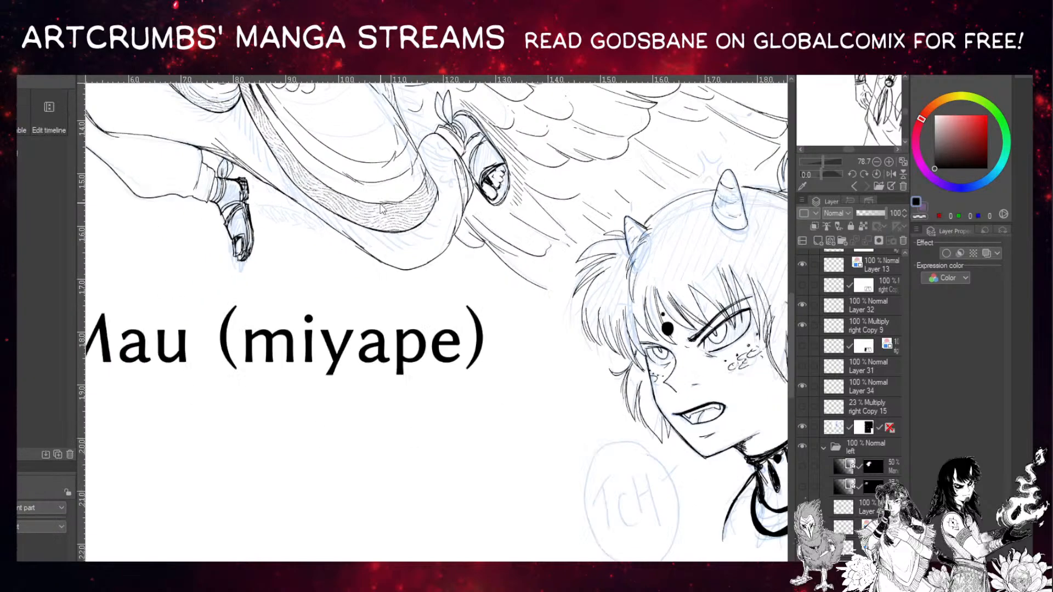
scroll(382, 208, "down", 5)
scroll(383, 208, "right", 3)
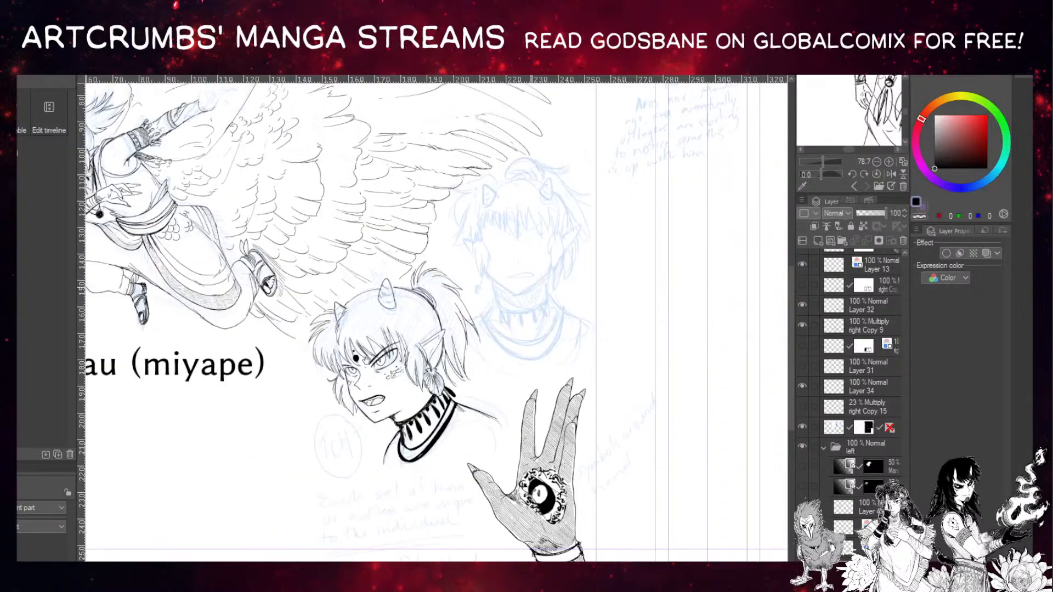
scroll(510, 306, "right", 3)
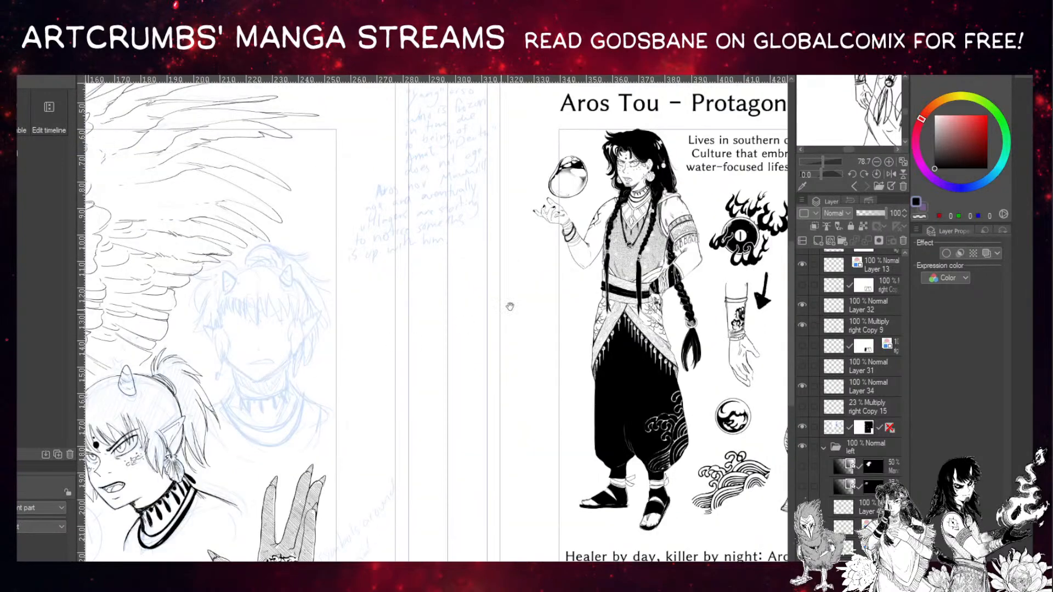
left_click(739, 475)
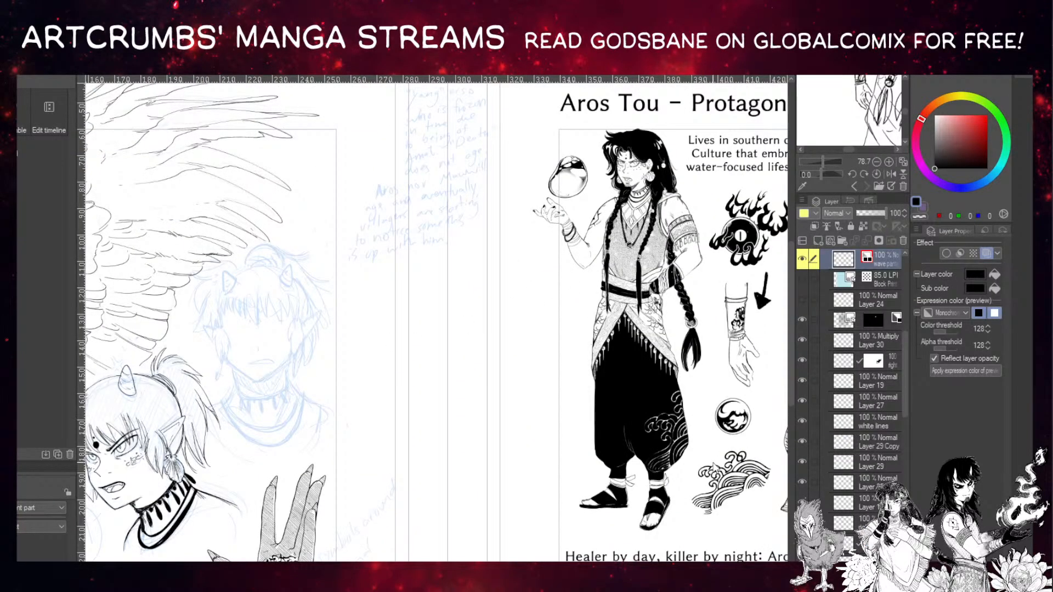
key("ctrl+v")
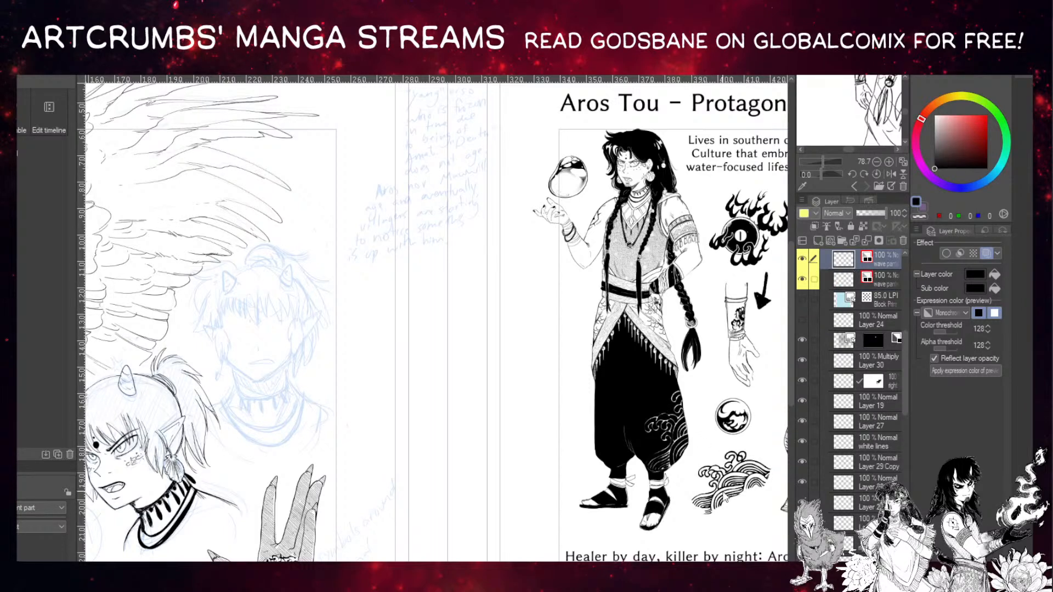
left_click_drag(723, 496, 269, 493)
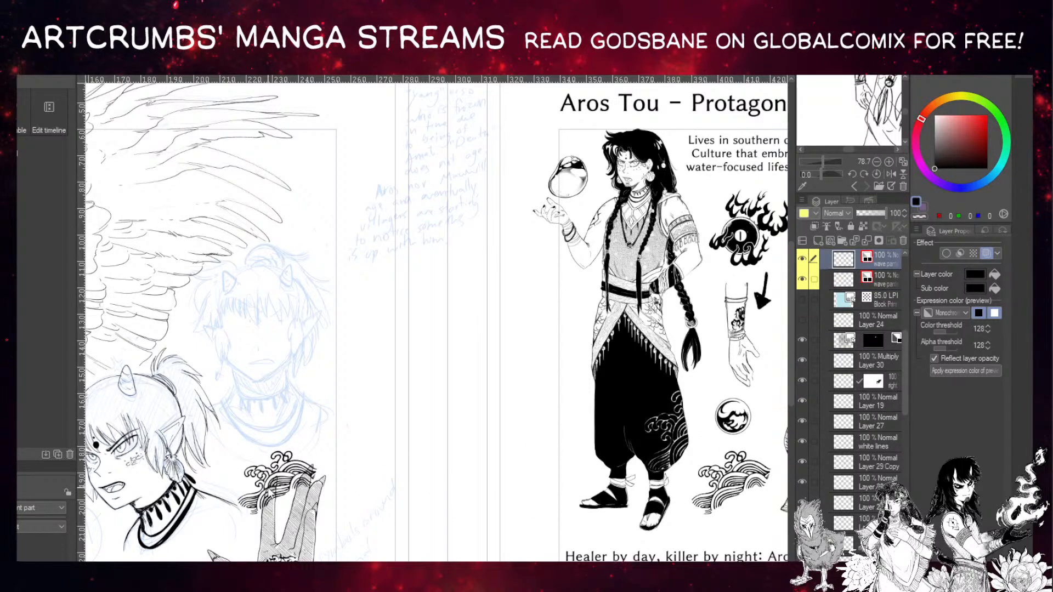
left_click_drag(536, 473, 565, 490)
left_click_drag(234, 498, 537, 483)
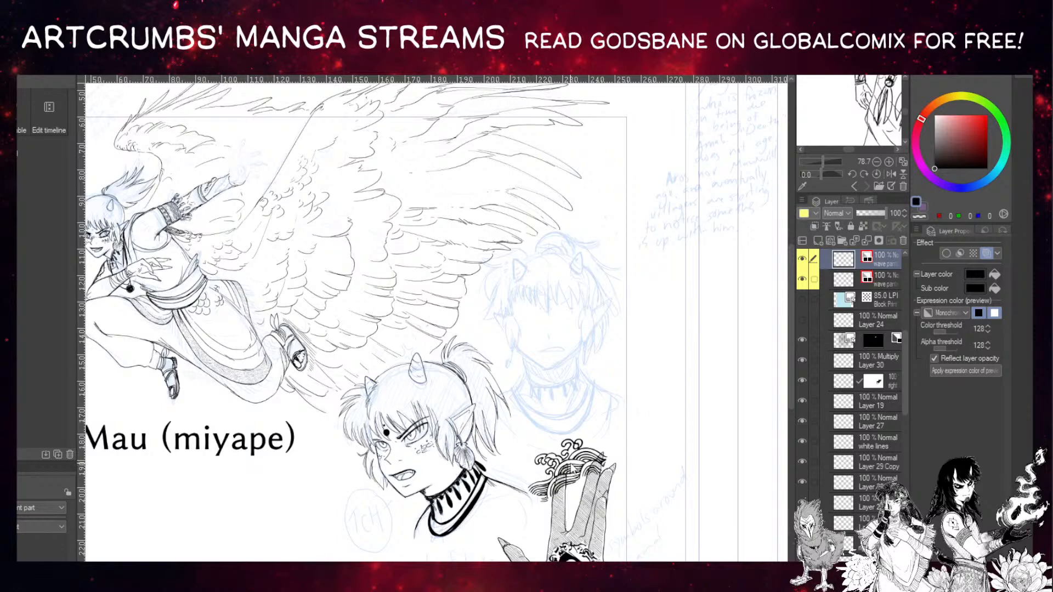
mouse_move(573, 469)
left_mouse_down()
mouse_move(556, 447)
mouse_move(277, 318)
mouse_move(286, 366)
left_mouse_up()
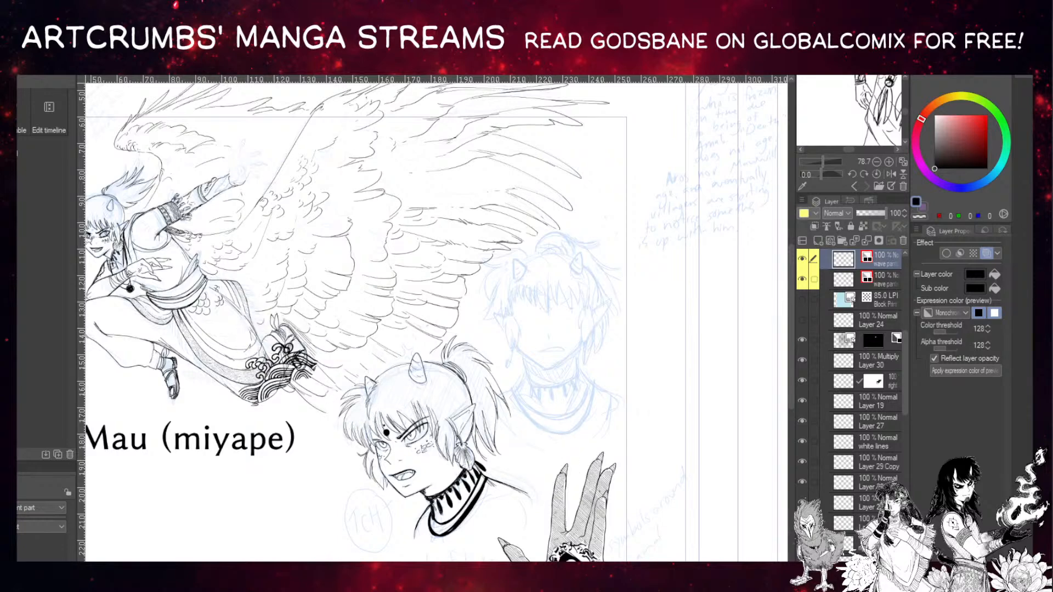
Rotate and scale down the wave ornament copy to match the angle and size of the trailing trouser leg.
key("ctrl+t")
left_click_drag(431, 314, 238, 215)
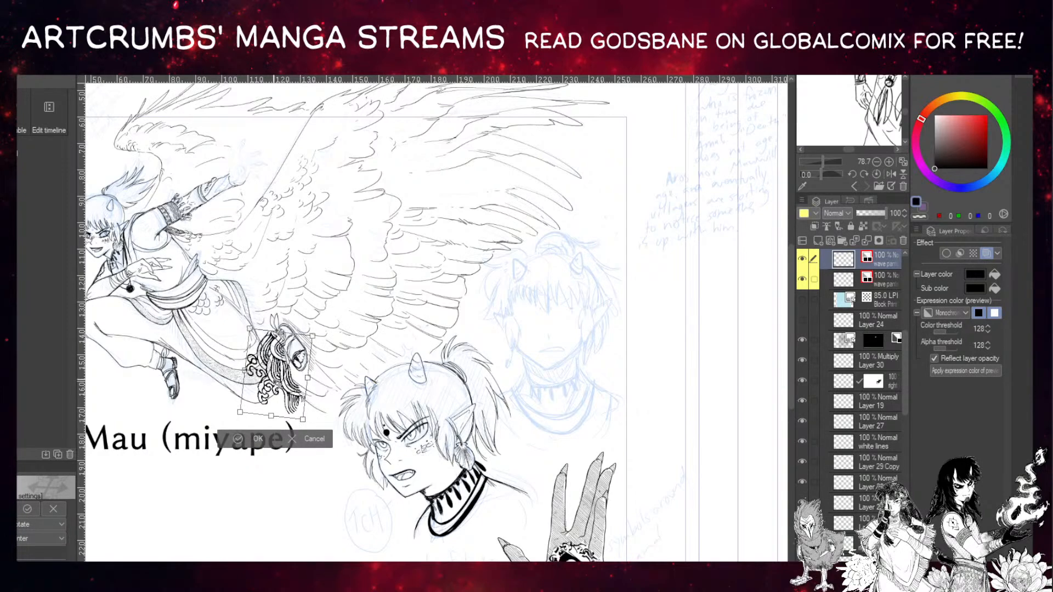
left_click_drag(276, 374, 289, 323)
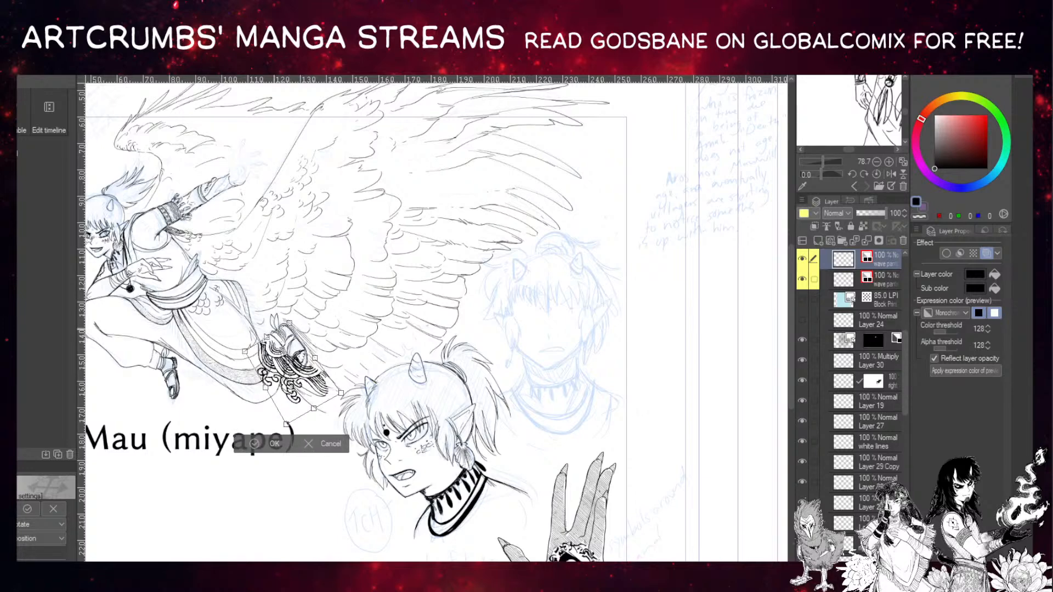
left_click_drag(246, 352, 247, 346)
left_click_drag(314, 358, 317, 356)
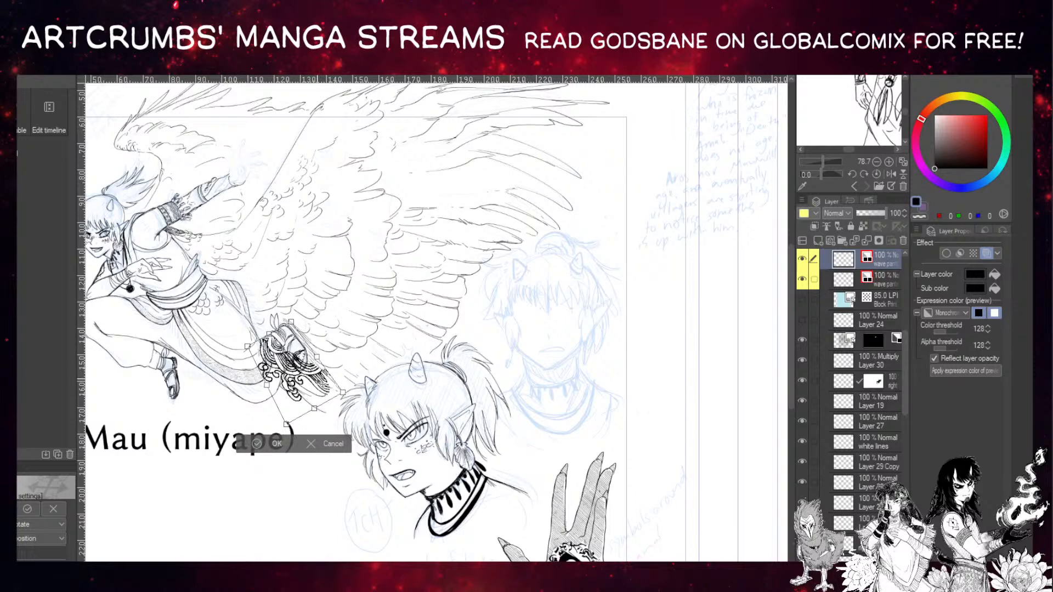
left_click_drag(314, 407, 291, 386)
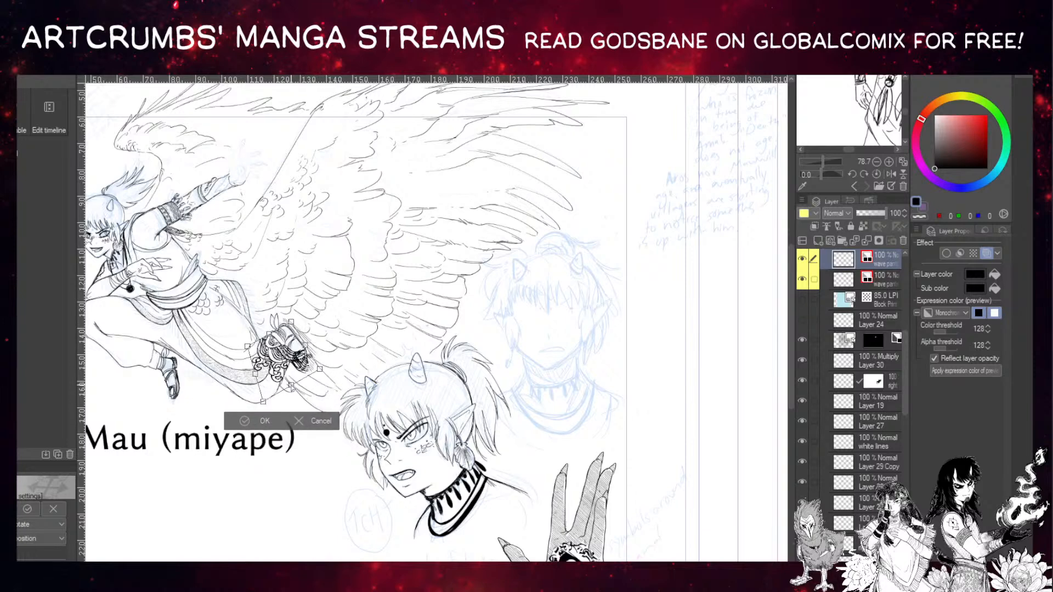
Compare with the patterned trousers on the Aros Tou page, shift and enlarge the wave copy on the trouser hem, and apply the transform.
left_click_drag(535, 333, 185, 381)
mouse_move(446, 334)
left_mouse_down()
mouse_move(118, 397)
mouse_move(329, 371)
left_mouse_up()
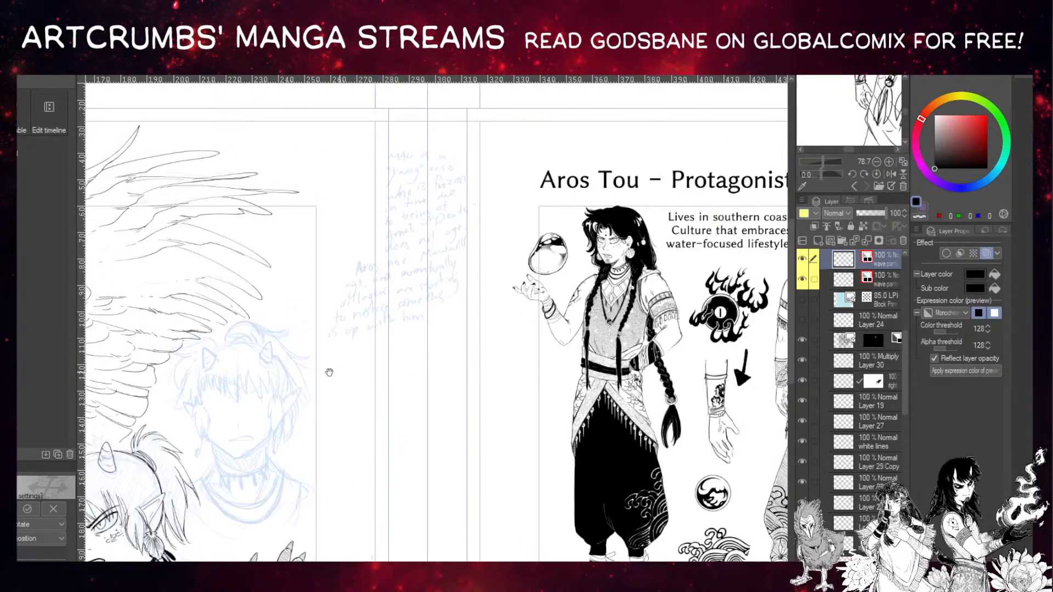
left_click_drag(140, 366, 460, 352)
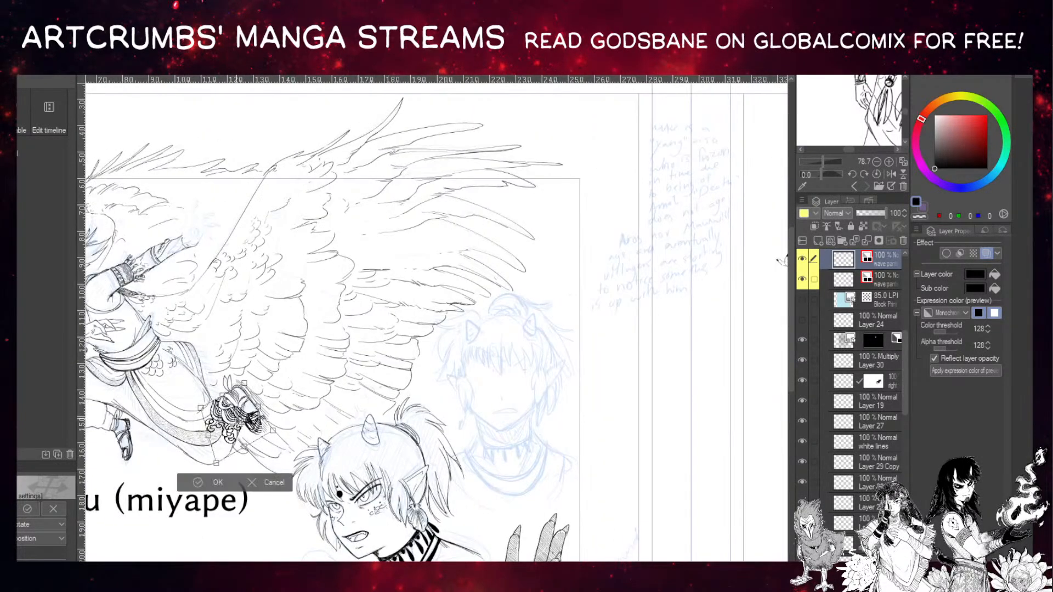
left_click_drag(245, 450, 258, 457)
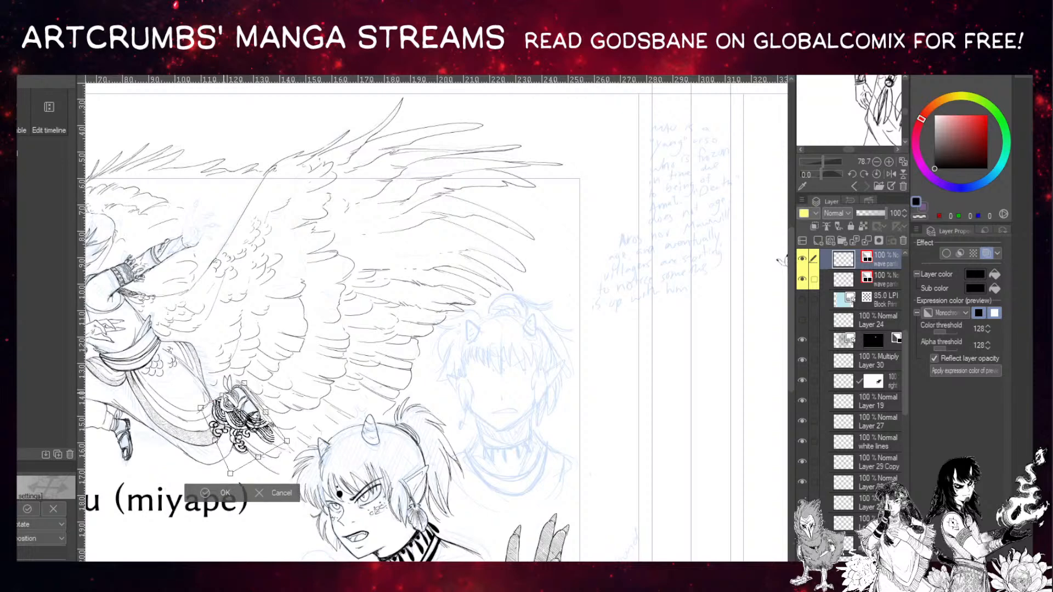
left_click_drag(223, 396, 217, 383)
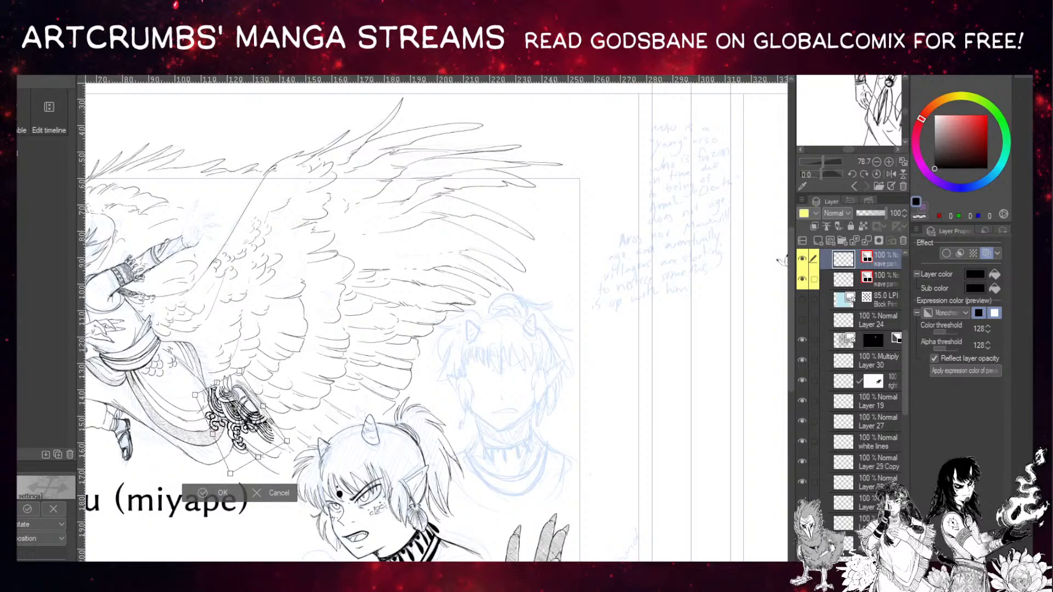
left_click_drag(546, 316, 348, 549)
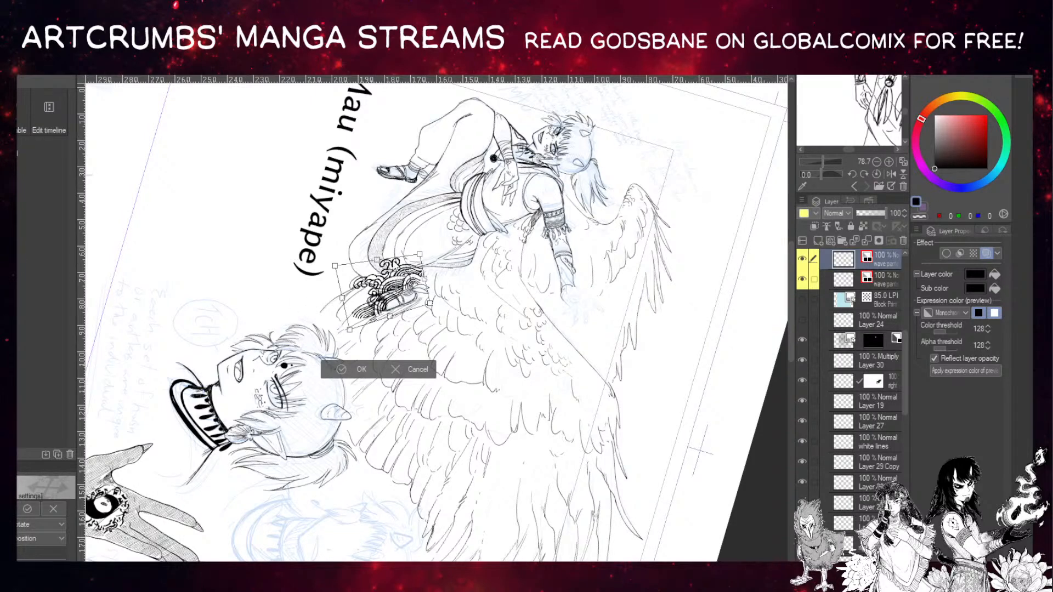
key("Return")
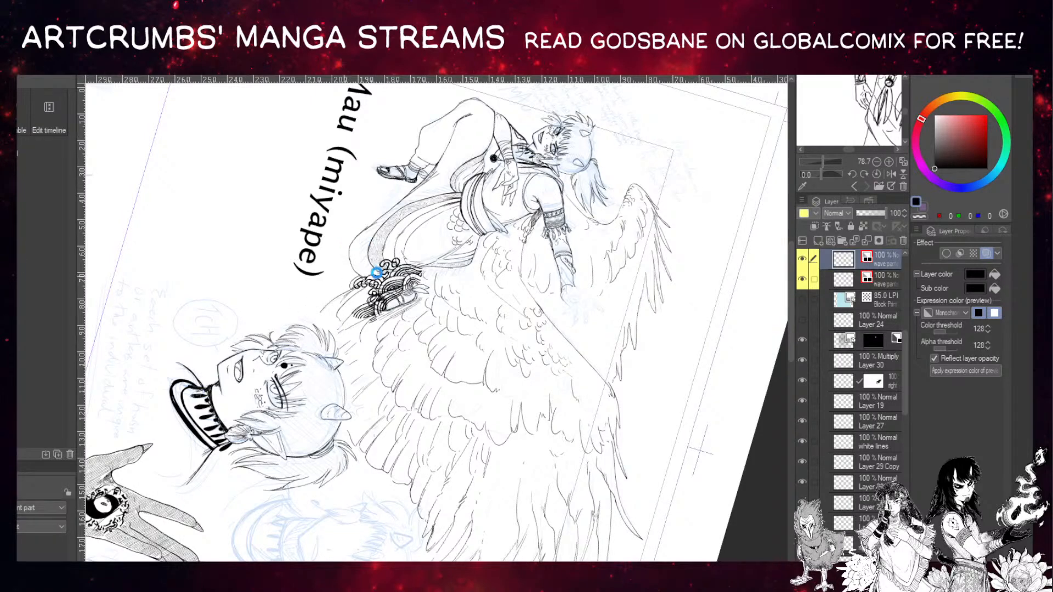
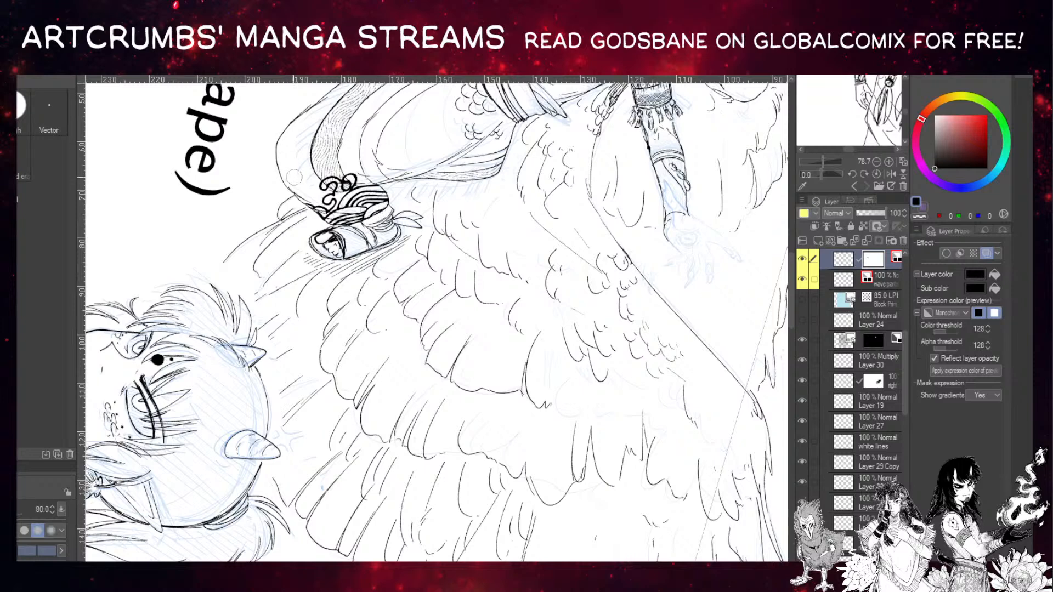
Mask out the surplus curls along the outer edge of the wave ornament on the trouser hem.
mouse_move(330, 186)
left_mouse_down()
mouse_move(377, 163)
mouse_move(341, 177)
mouse_move(363, 182)
left_mouse_up()
left_click_drag(330, 180, 339, 175)
key("asciicircum")
key("asciicircum")
key("asciicircum")
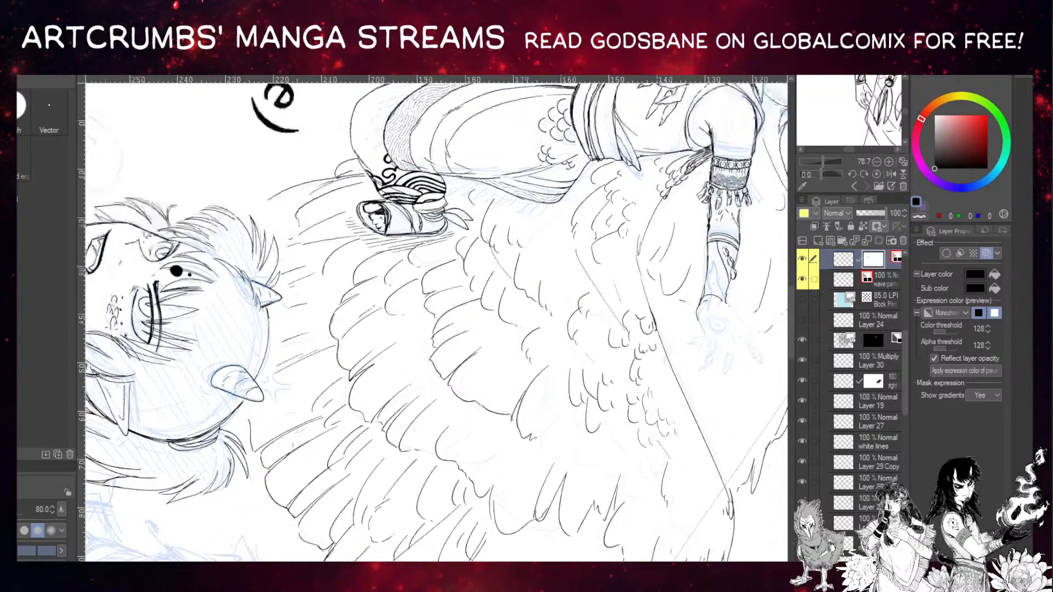
Lasso the area of the wave ornament around the trailing trouser hem and duplicate it onto a new layer.
key("m")
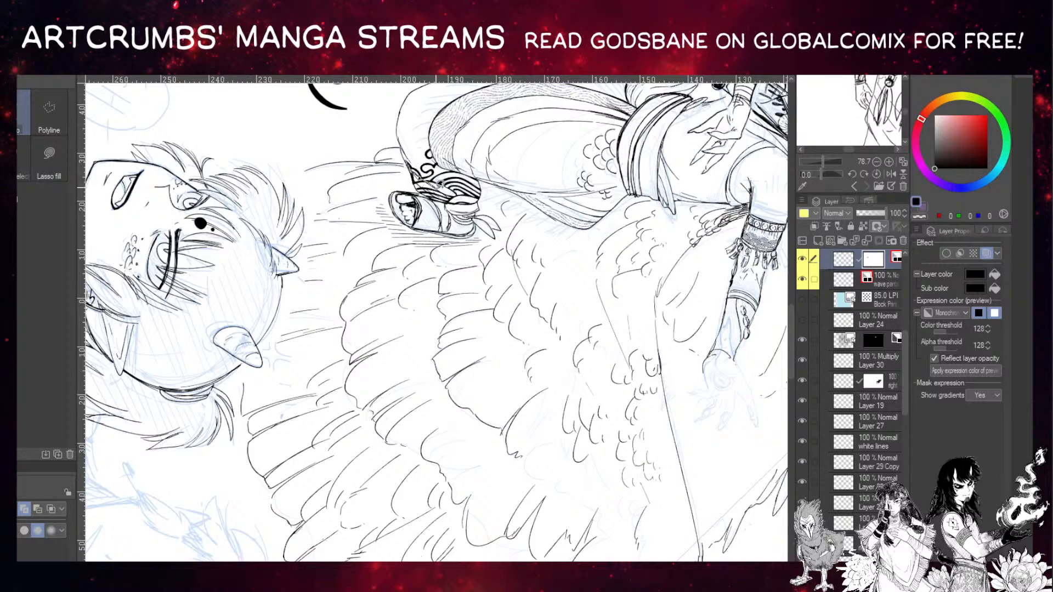
mouse_move(451, 187)
left_mouse_down()
mouse_move(452, 206)
mouse_move(394, 150)
left_mouse_up()
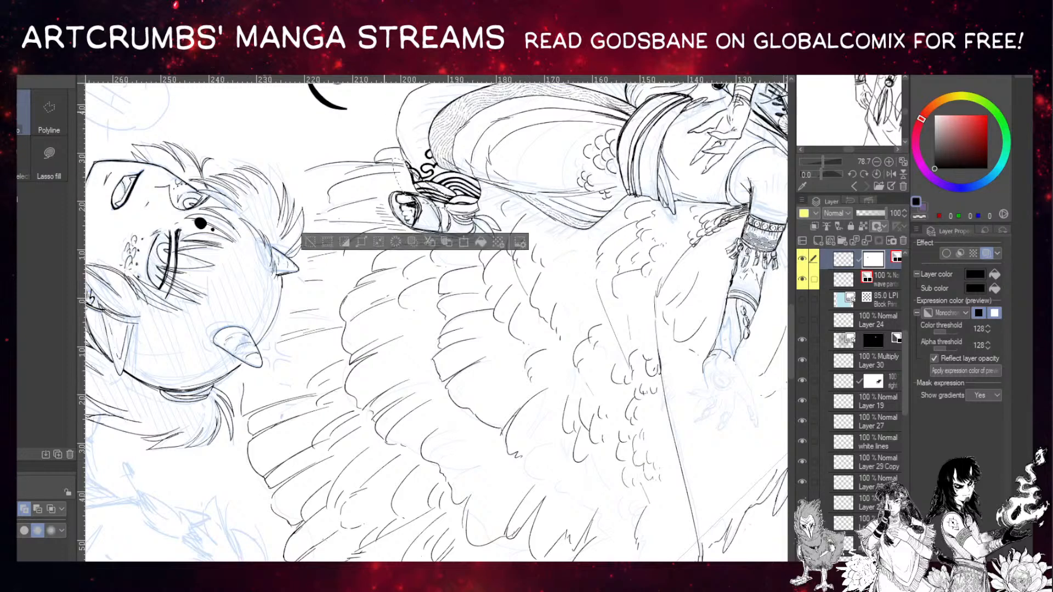
key("k")
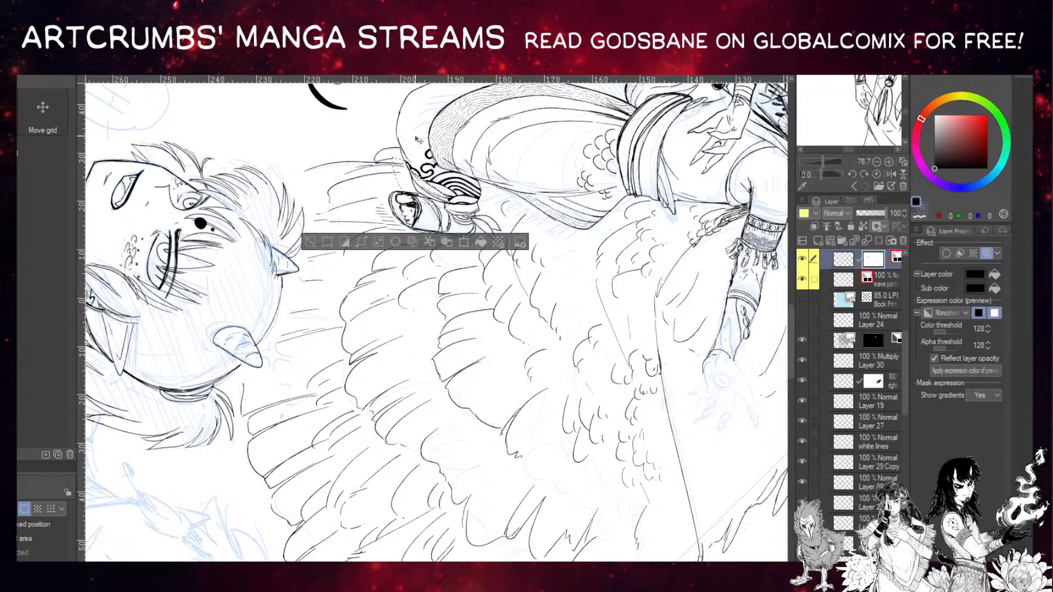
key("ctrl+c")
key("ctrl+v")
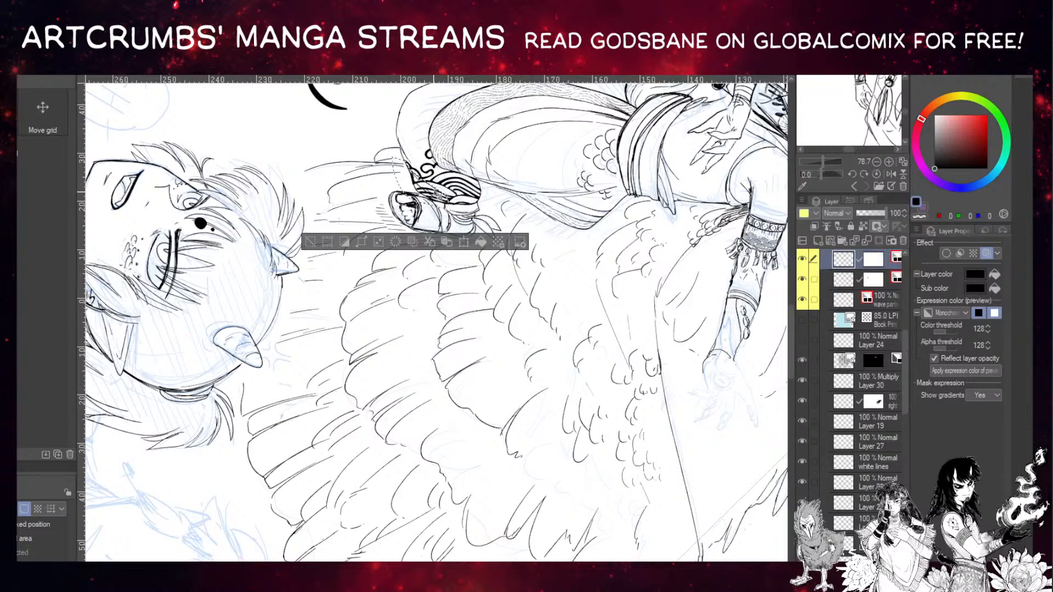
left_click_drag(433, 192, 434, 190)
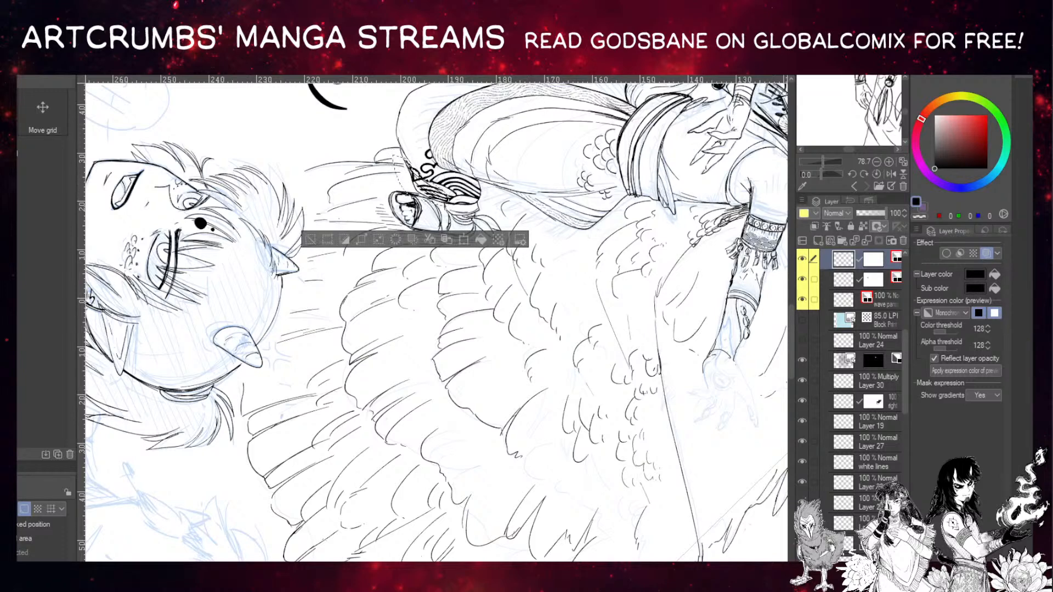
Nudge the duplicated wave piece into place on the trouser hem with a transform, apply it and clear the selection.
key("ctrl+t")
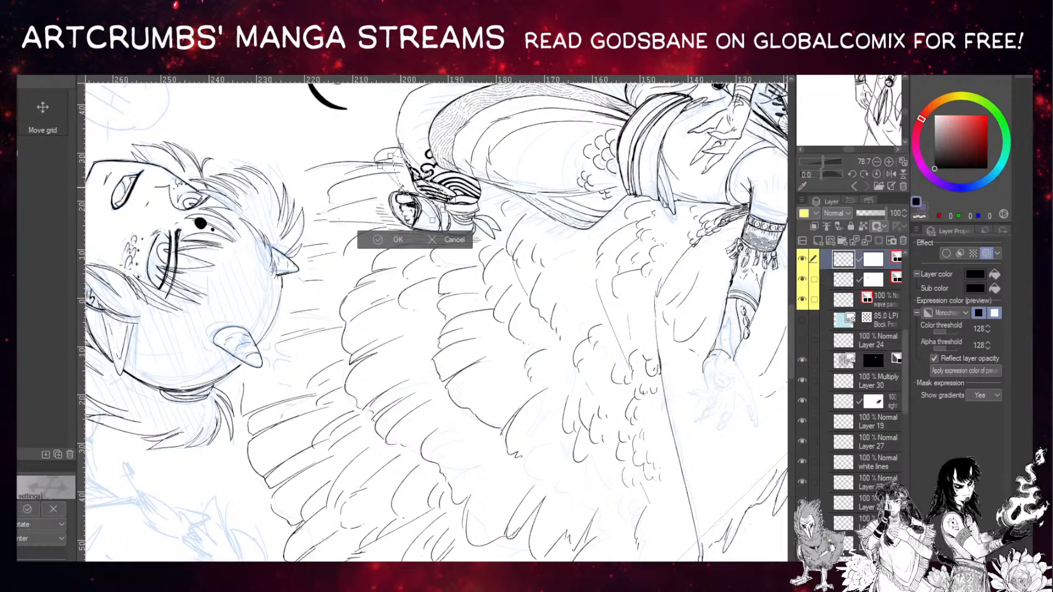
left_click_drag(384, 172, 383, 175)
key("Return")
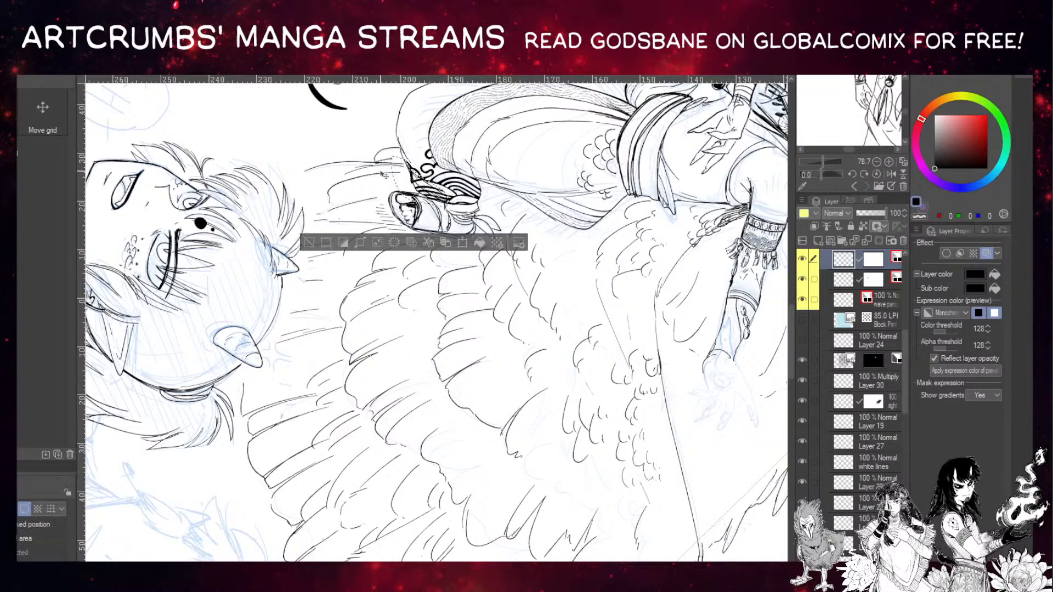
key("ctrl+d")
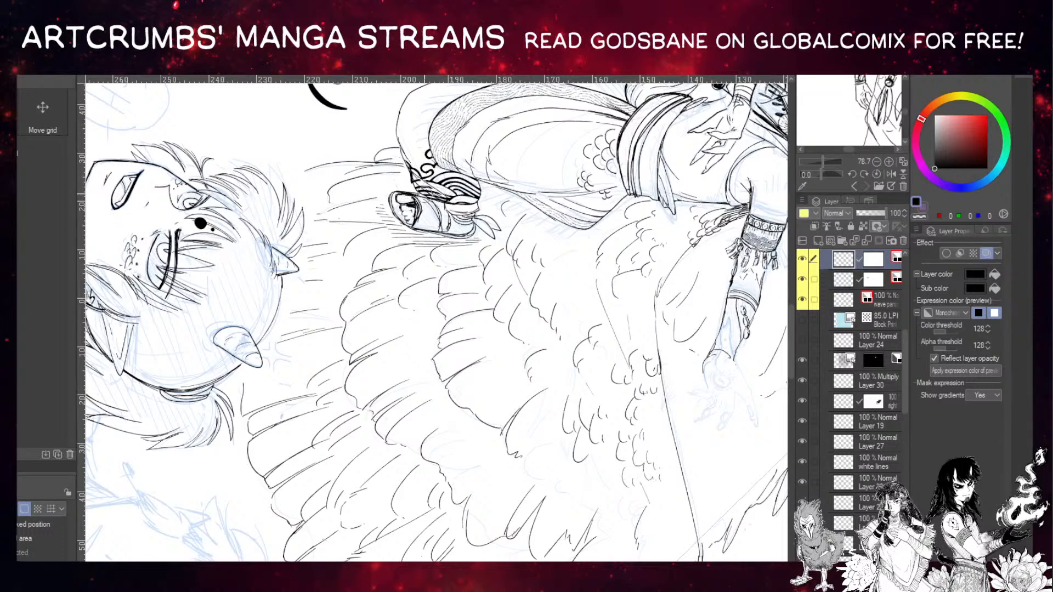
Go to Mau's raised hand, select the arm's line-art layer and erase the inked line crossing the wrist.
key("p")
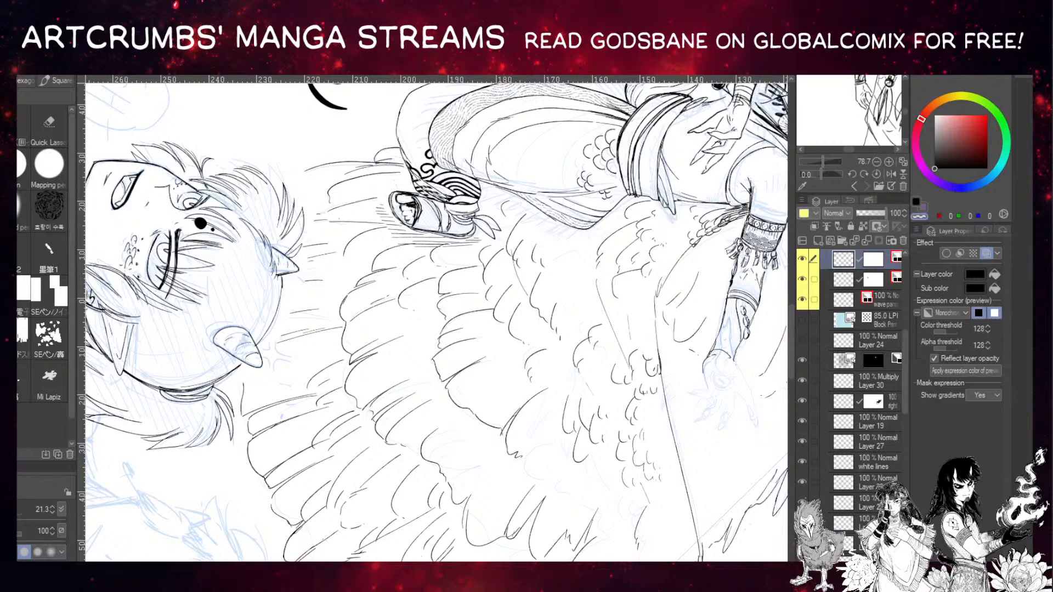
key("ctrl+at")
left_click_drag(299, 311, 423, 253)
left_click_drag(320, 323, 414, 310)
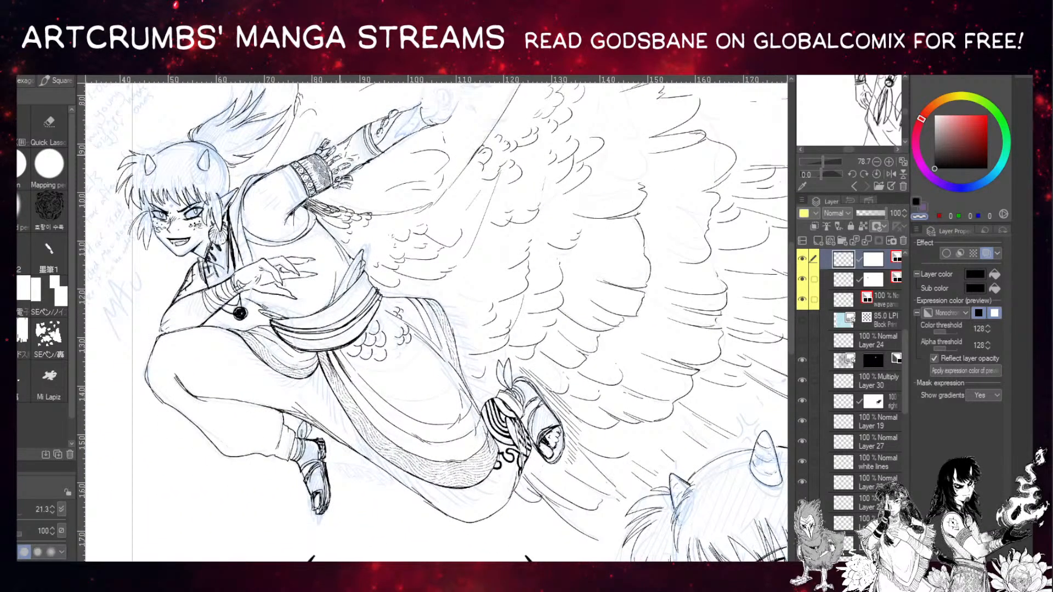
left_click_drag(447, 291, 393, 281)
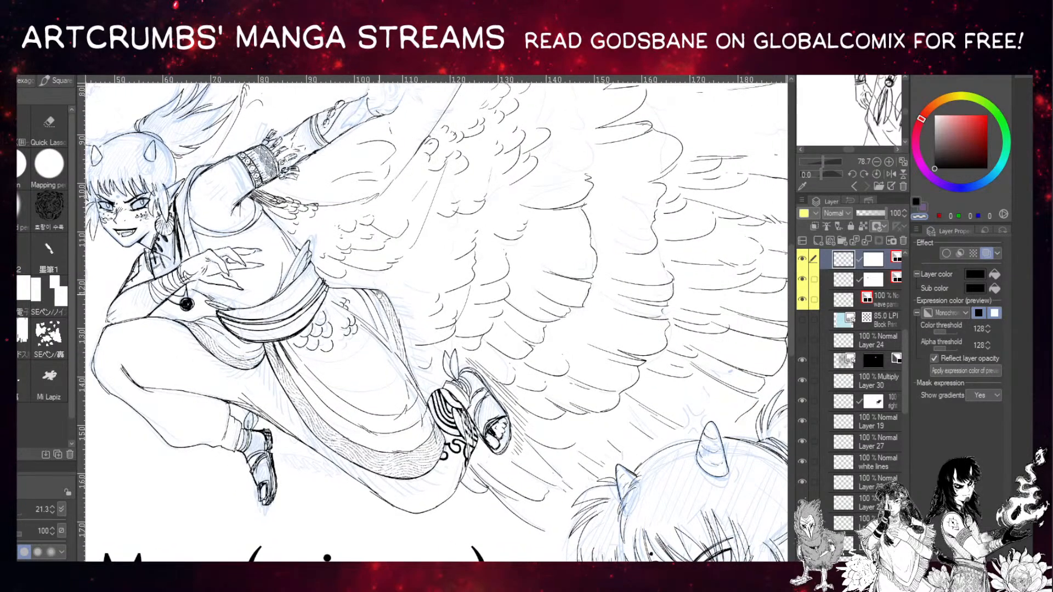
left_click_drag(436, 365, 432, 395)
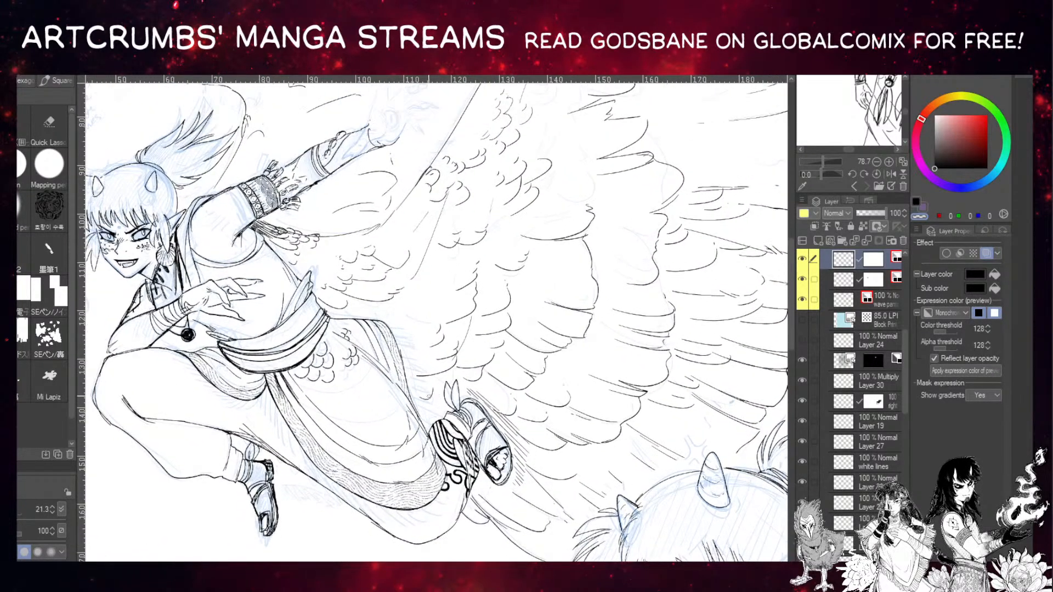
left_click_drag(386, 289, 392, 398)
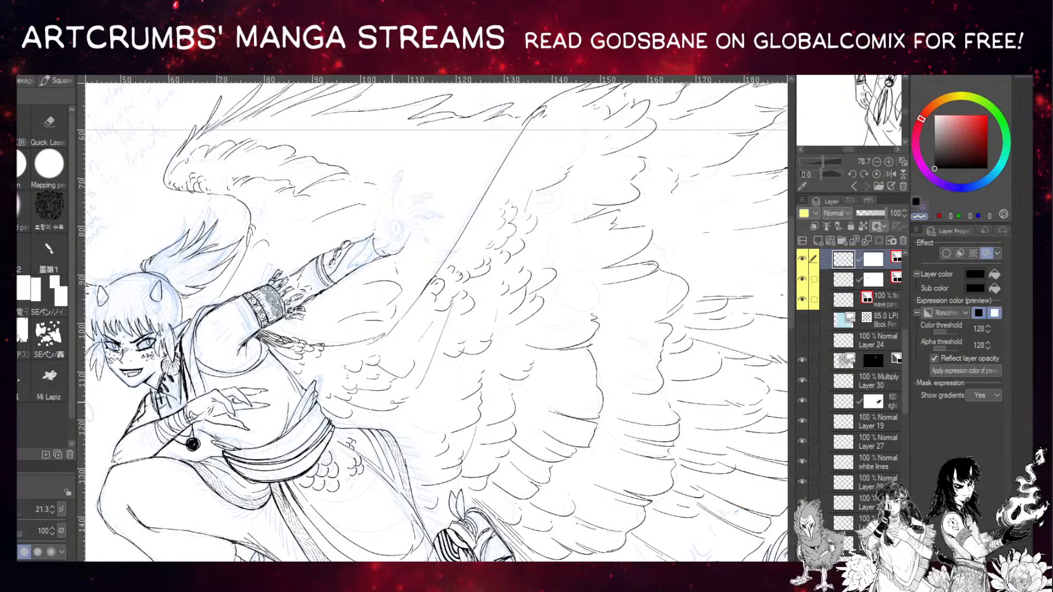
key("ctrl+plus")
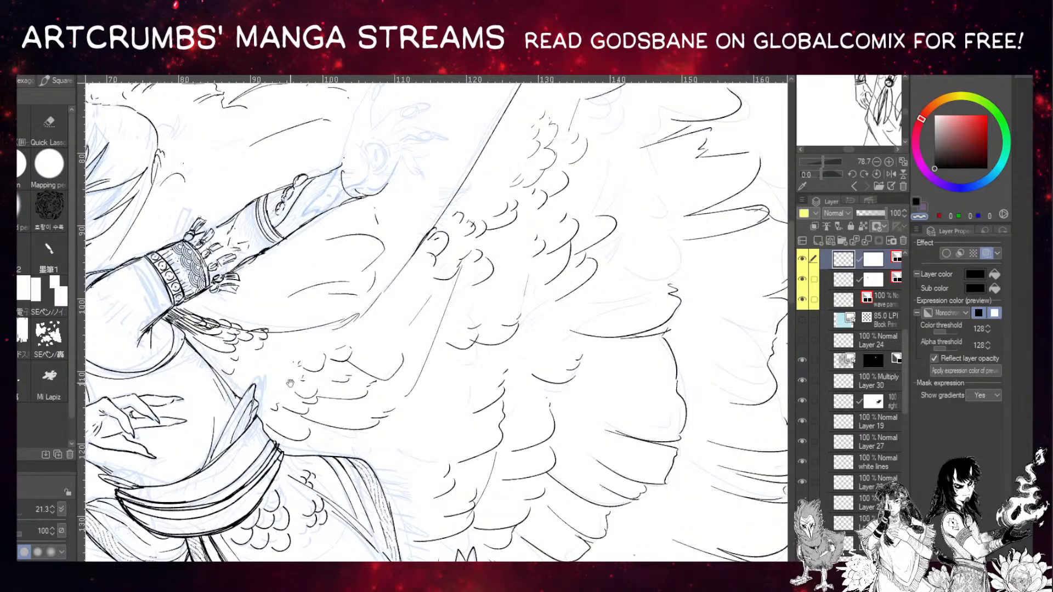
left_click_drag(288, 363, 273, 457)
key("c")
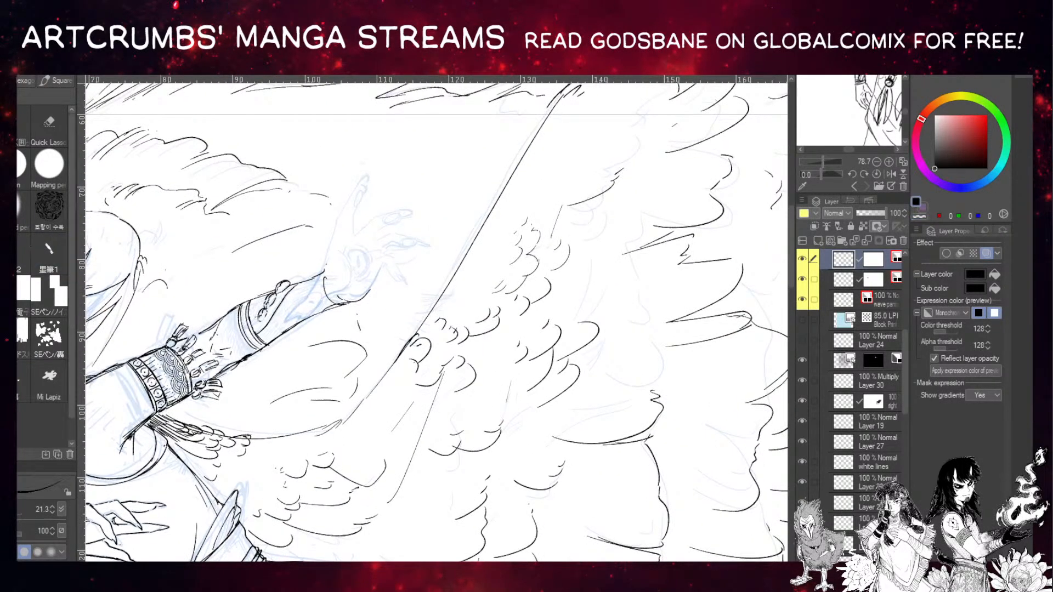
key("ctrl+plus")
left_click_drag(203, 459, 155, 507)
left_click_drag(258, 319, 237, 365)
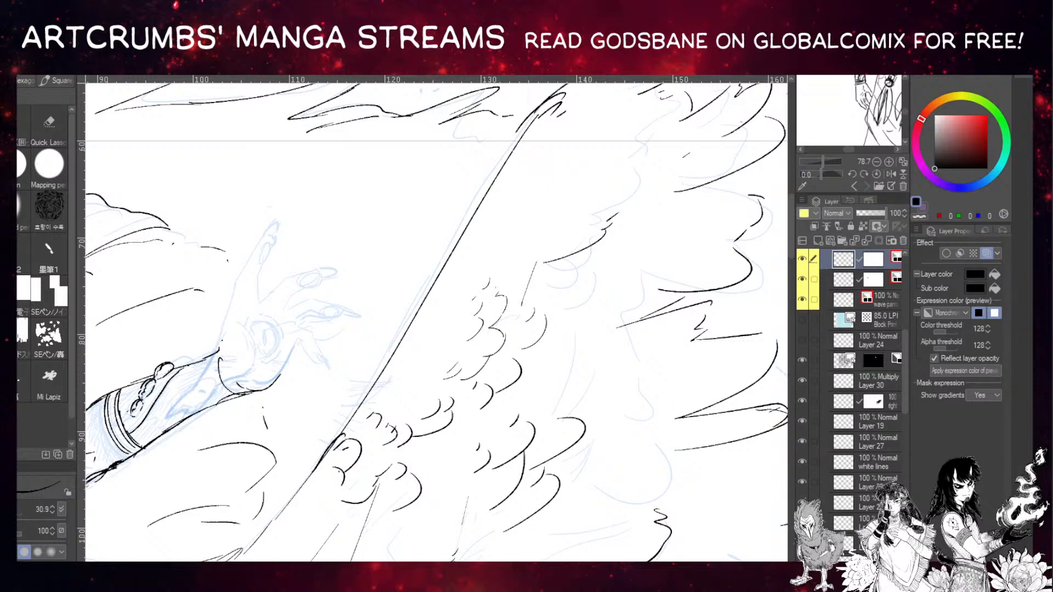
key("o")
left_click(208, 331)
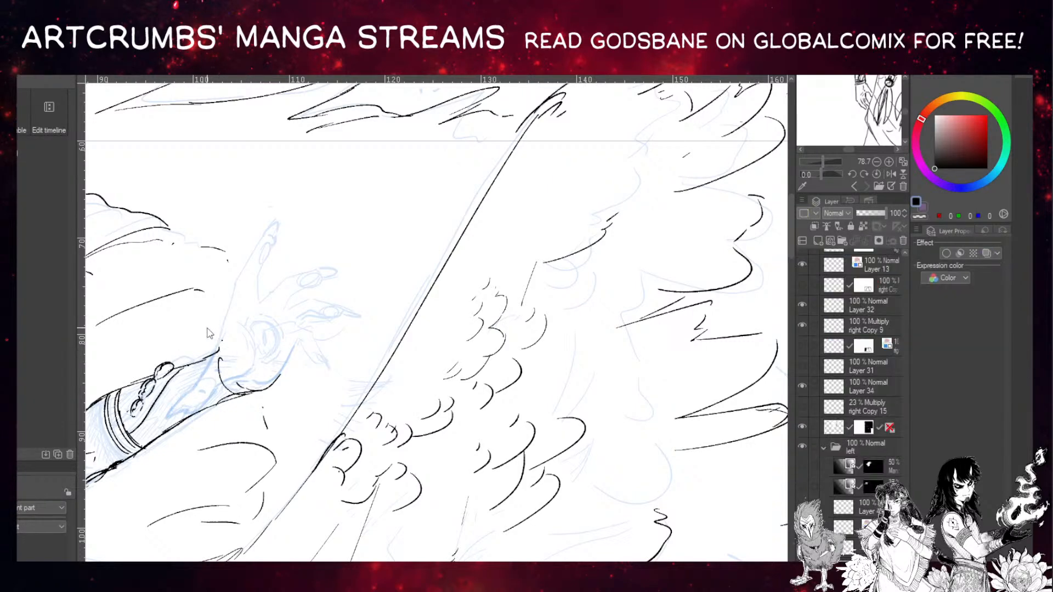
left_click_drag(231, 352, 223, 372)
key("p")
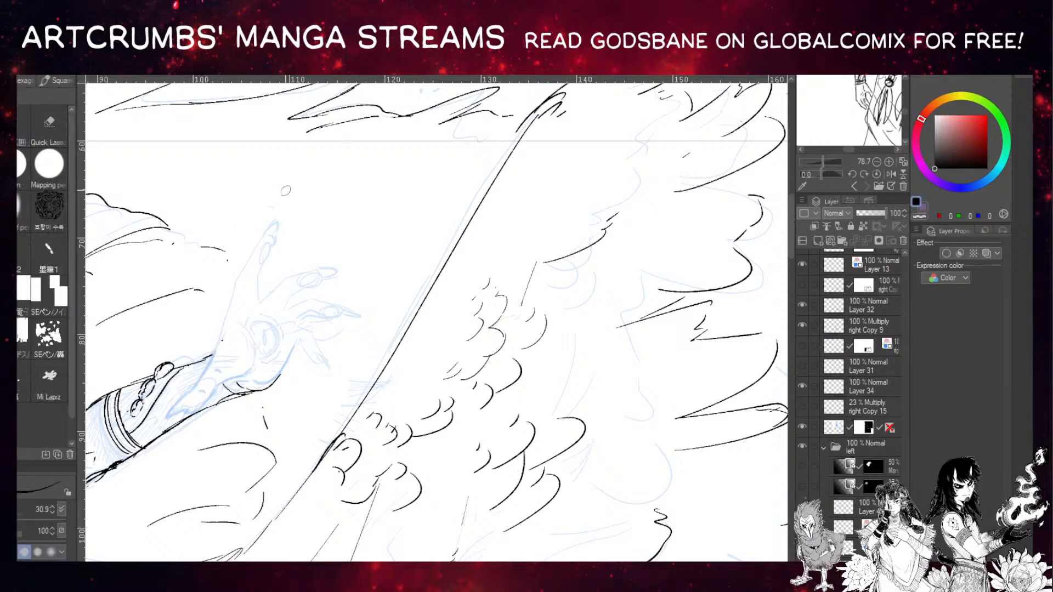
left_click_drag(255, 252, 296, 207)
key("ctrl+z")
mouse_move(244, 266)
left_mouse_down()
mouse_move(285, 211)
mouse_move(277, 291)
mouse_move(406, 266)
left_mouse_up()
left_click_drag(304, 277, 387, 275)
left_click_drag(303, 202, 275, 302)
key("ctrl+z")
key("ctrl+z")
key("ctrl+z")
key("ctrl+z")
Ink the outer contour of the raised hand over the blue sketch, from the outermost finger down to the wrist.
left_click_drag(265, 235, 213, 356)
mouse_move(227, 307)
left_mouse_down()
mouse_move(214, 347)
mouse_move(218, 391)
mouse_move(208, 388)
left_mouse_up()
key("ctrl+z")
mouse_move(219, 338)
left_mouse_down()
mouse_move(177, 406)
mouse_move(194, 413)
mouse_move(219, 388)
left_mouse_up()
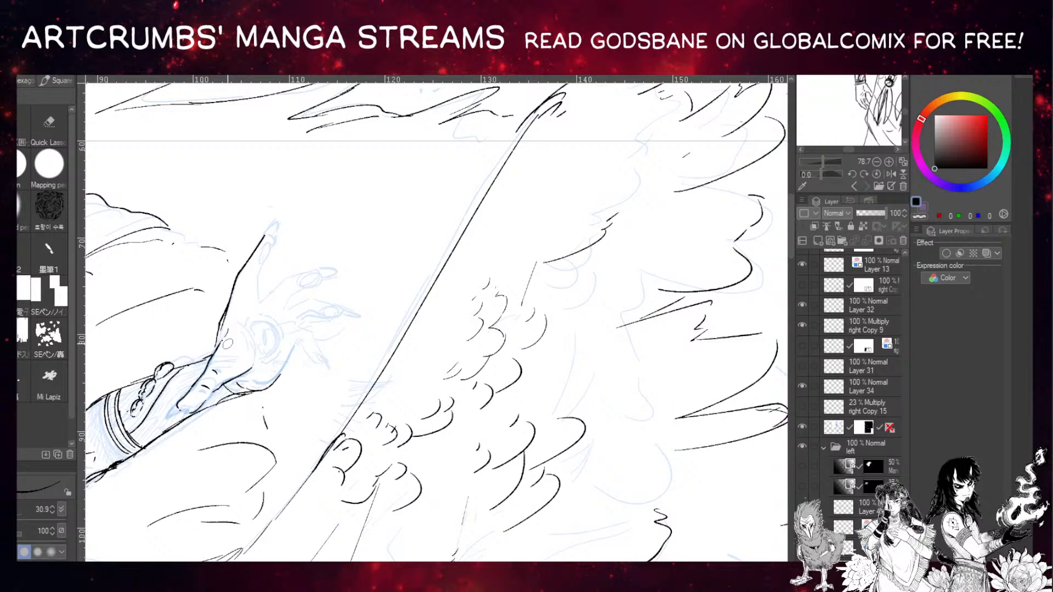
mouse_move(227, 344)
left_mouse_down()
mouse_move(222, 310)
mouse_move(199, 322)
left_mouse_up()
left_click_drag(229, 307, 216, 349)
mouse_move(204, 405)
left_mouse_down()
mouse_move(188, 406)
mouse_move(201, 390)
left_mouse_up()
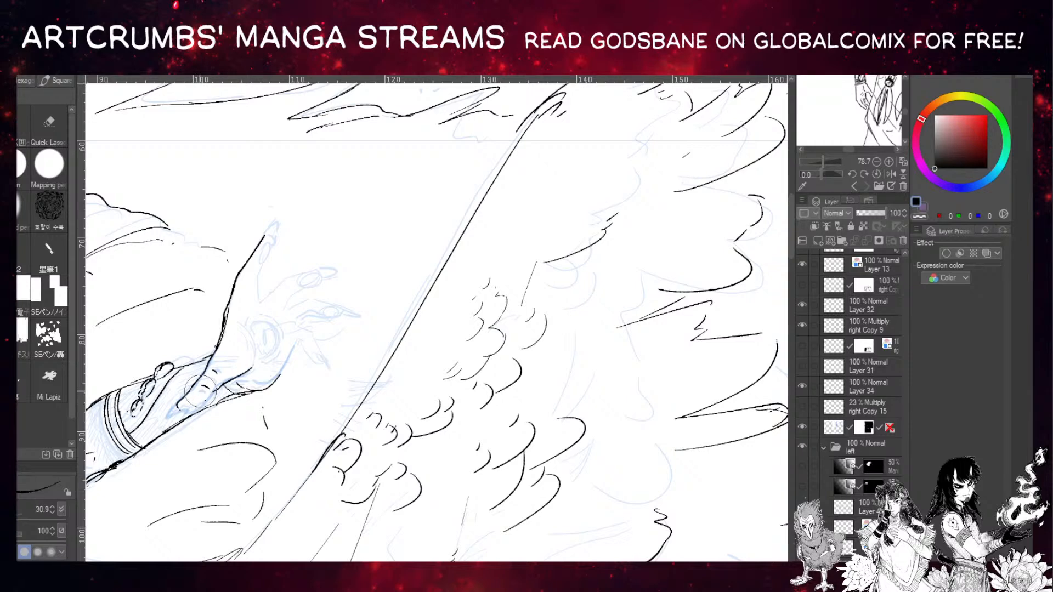
Redo the lines at the base of the raised hand, inking the heel of the palm and the wrist creases.
mouse_move(174, 398)
left_mouse_down()
mouse_move(163, 328)
mouse_move(191, 448)
mouse_move(183, 468)
mouse_move(194, 459)
left_mouse_up()
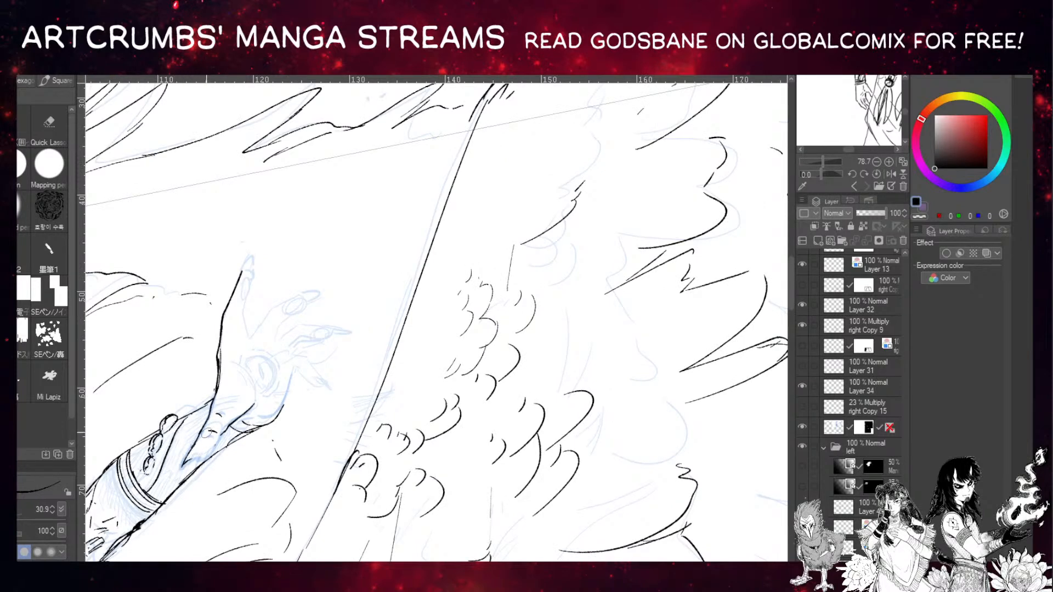
key("ctrl+z")
key("ctrl+z")
mouse_move(201, 436)
left_mouse_down()
mouse_move(181, 469)
mouse_move(225, 421)
mouse_move(207, 455)
mouse_move(222, 430)
left_mouse_up()
left_click_drag(215, 445, 239, 439)
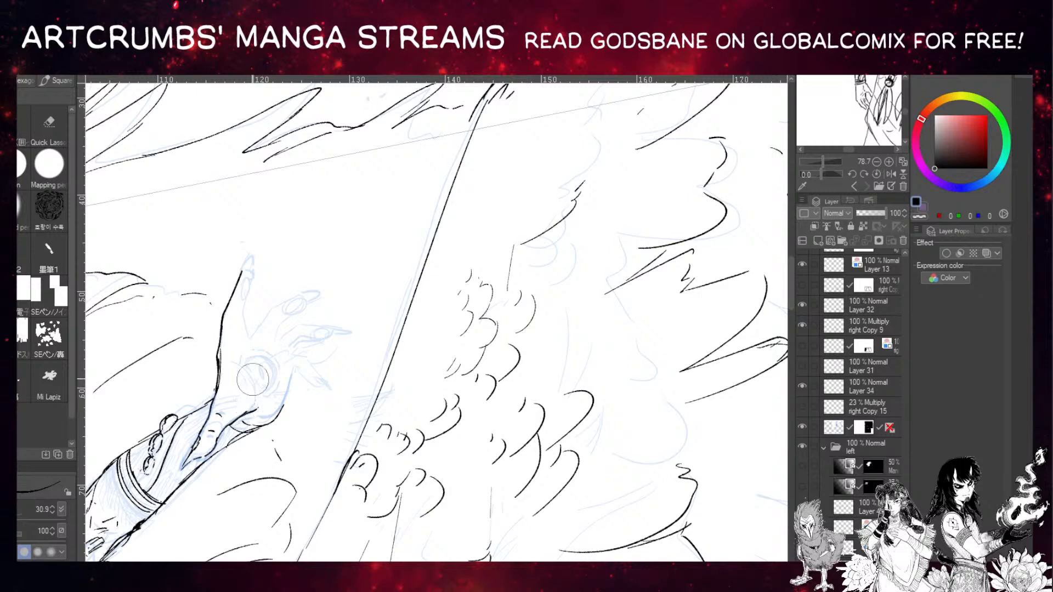
mouse_move(253, 381)
left_mouse_down()
mouse_move(256, 402)
mouse_move(255, 392)
left_mouse_up()
Ink the tip and inner edge of the raised hand's outermost finger and the contour of the finger beside it.
mouse_move(242, 309)
left_mouse_down()
mouse_move(247, 339)
mouse_move(252, 273)
mouse_move(263, 283)
mouse_move(240, 269)
mouse_move(248, 281)
mouse_move(242, 253)
mouse_move(249, 270)
left_mouse_up()
key("ctrl+z")
key("e")
key("p")
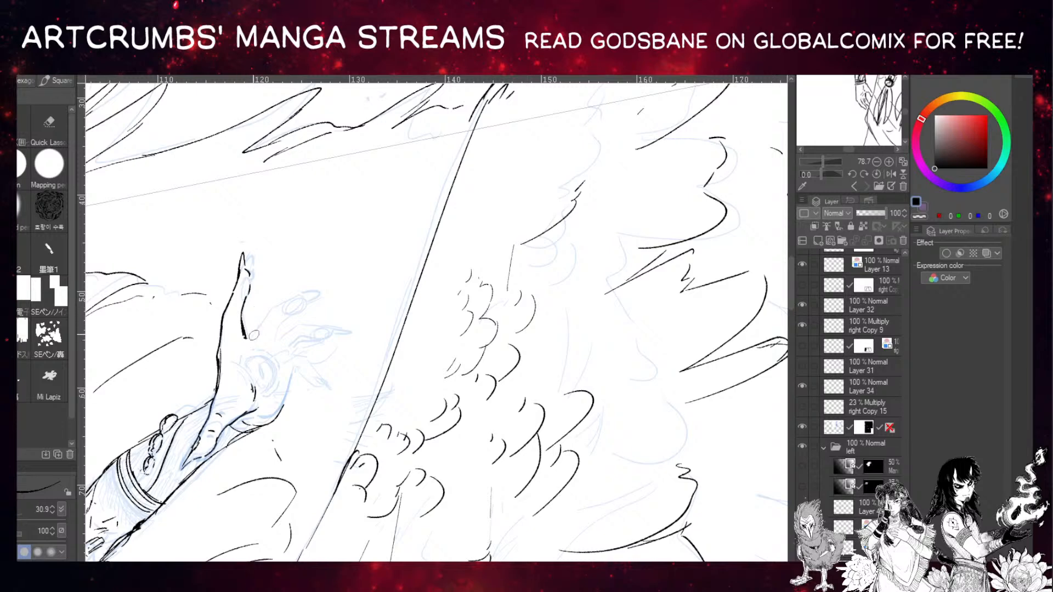
left_click_drag(245, 336, 269, 310)
left_click_drag(329, 224, 204, 367)
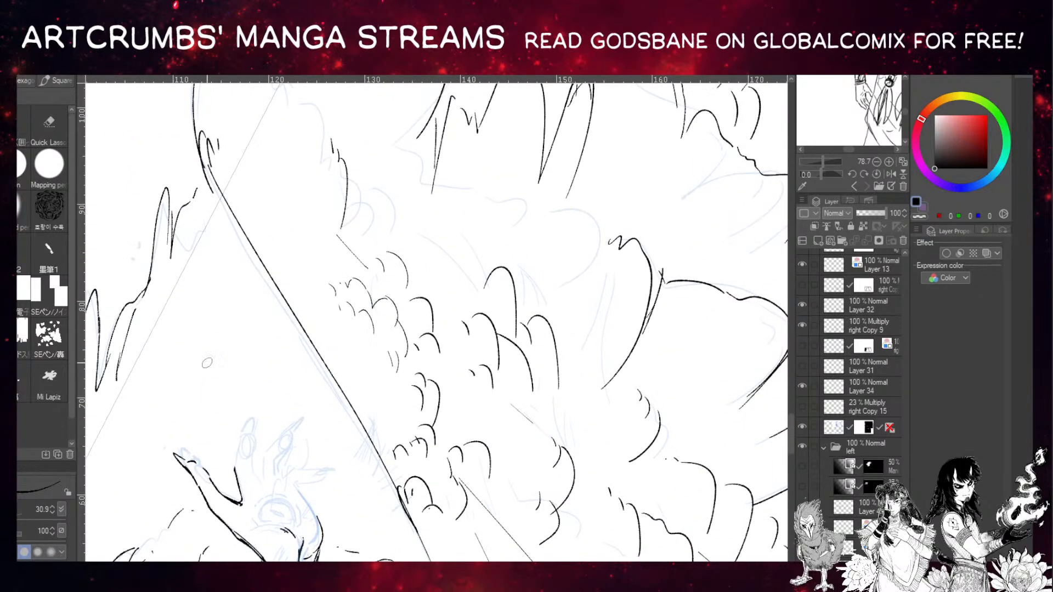
mouse_move(234, 466)
left_mouse_down()
mouse_move(246, 419)
mouse_move(247, 460)
mouse_move(262, 488)
mouse_move(242, 382)
left_mouse_up()
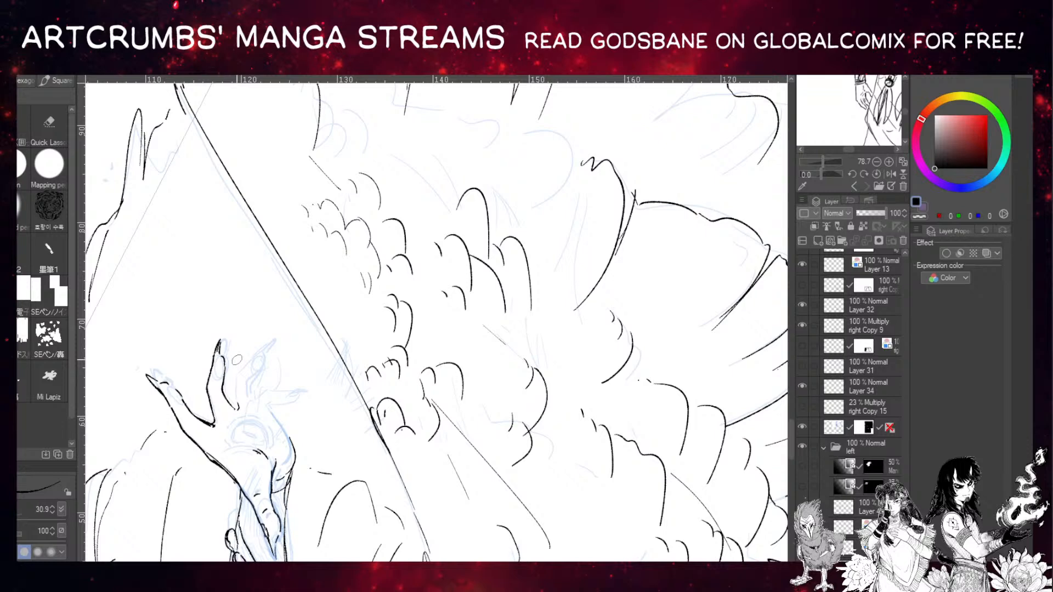
Draw a straight demonstration finger with broken contour lines in the empty area beside the wing.
mouse_move(186, 290)
left_mouse_down()
mouse_move(321, 346)
mouse_move(363, 393)
left_mouse_up()
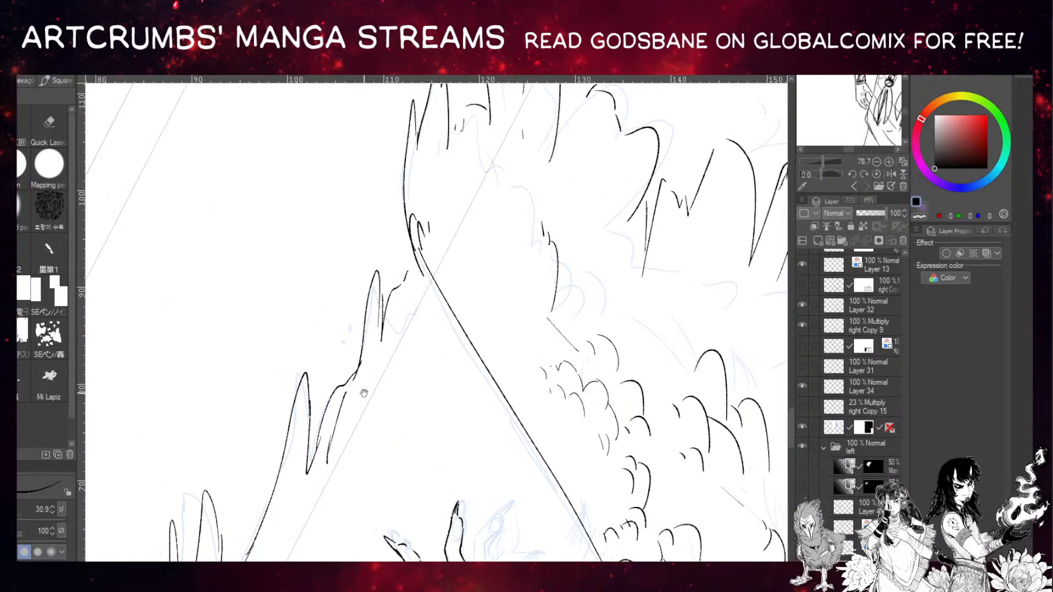
mouse_move(132, 410)
left_mouse_down()
mouse_move(152, 352)
mouse_move(227, 233)
left_mouse_up()
left_click_drag(235, 233, 247, 261)
mouse_move(243, 273)
left_mouse_down()
mouse_move(208, 323)
mouse_move(170, 423)
left_mouse_up()
mouse_move(151, 352)
left_mouse_down()
mouse_move(140, 376)
mouse_move(207, 211)
mouse_move(266, 294)
left_mouse_up()
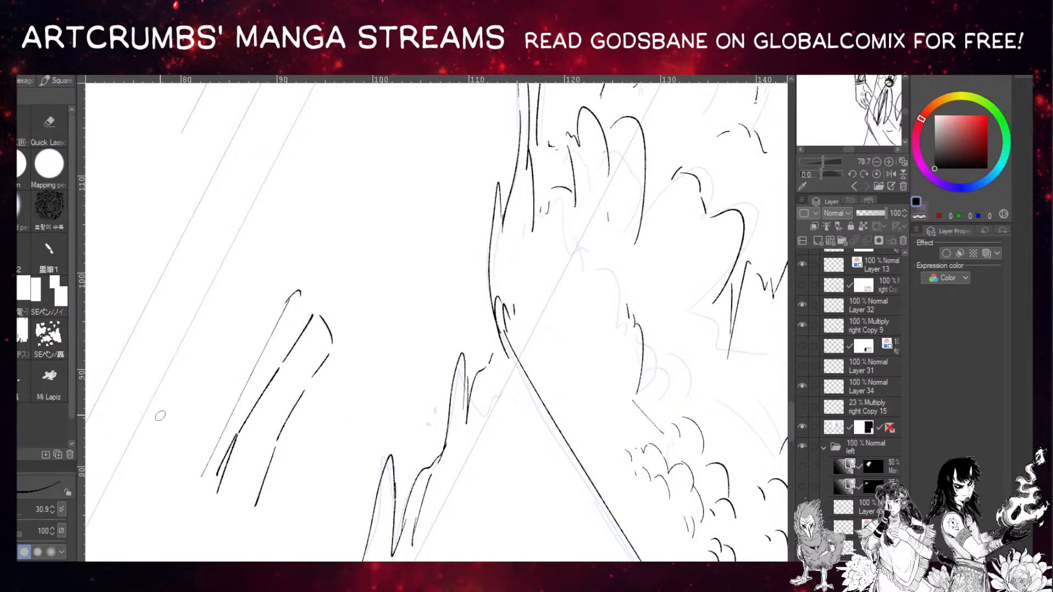
Draw a second, bent demonstration finger beside the first and mark its joint with an arrow and the handwritten word "my".
left_click(134, 412)
left_click_drag(139, 406, 171, 363)
mouse_move(144, 400)
left_mouse_down()
mouse_move(255, 207)
mouse_move(269, 222)
mouse_move(264, 252)
mouse_move(175, 426)
left_mouse_up()
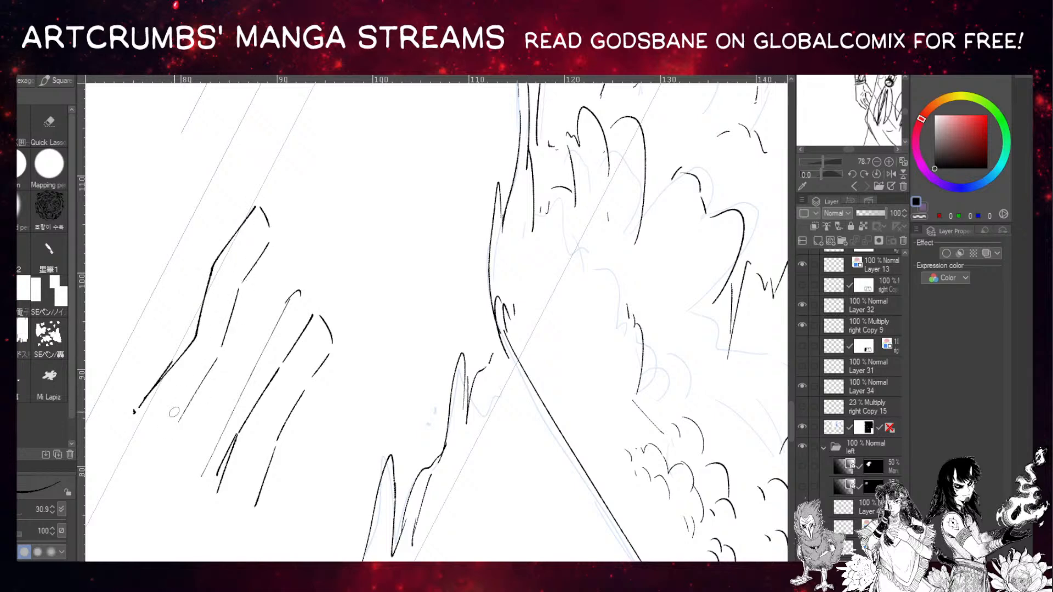
left_click_drag(216, 359, 185, 444)
mouse_move(160, 318)
left_mouse_down()
mouse_move(174, 304)
mouse_move(170, 315)
left_mouse_up()
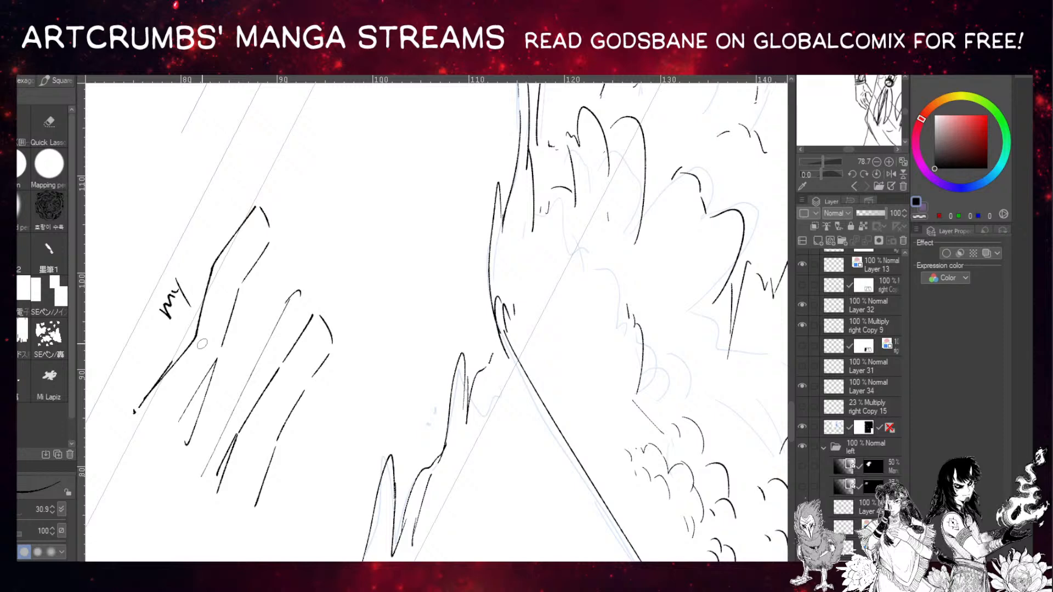
mouse_move(176, 327)
left_mouse_down()
mouse_move(198, 343)
mouse_move(207, 334)
left_mouse_up()
left_click_drag(306, 216, 241, 323)
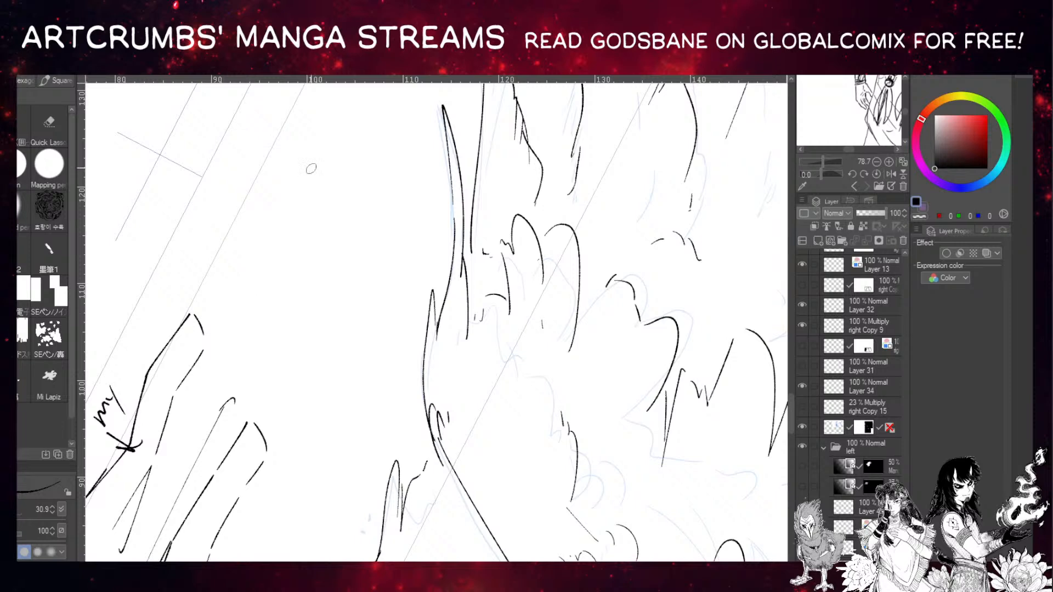
Sketch a demonstration of an arched, bent shape with a circle at its end above the finger examples.
mouse_move(312, 232)
left_mouse_down()
mouse_move(320, 272)
mouse_move(269, 211)
left_mouse_up()
mouse_move(253, 264)
left_mouse_down()
mouse_move(224, 218)
mouse_move(188, 268)
mouse_move(222, 167)
mouse_move(265, 194)
left_mouse_up()
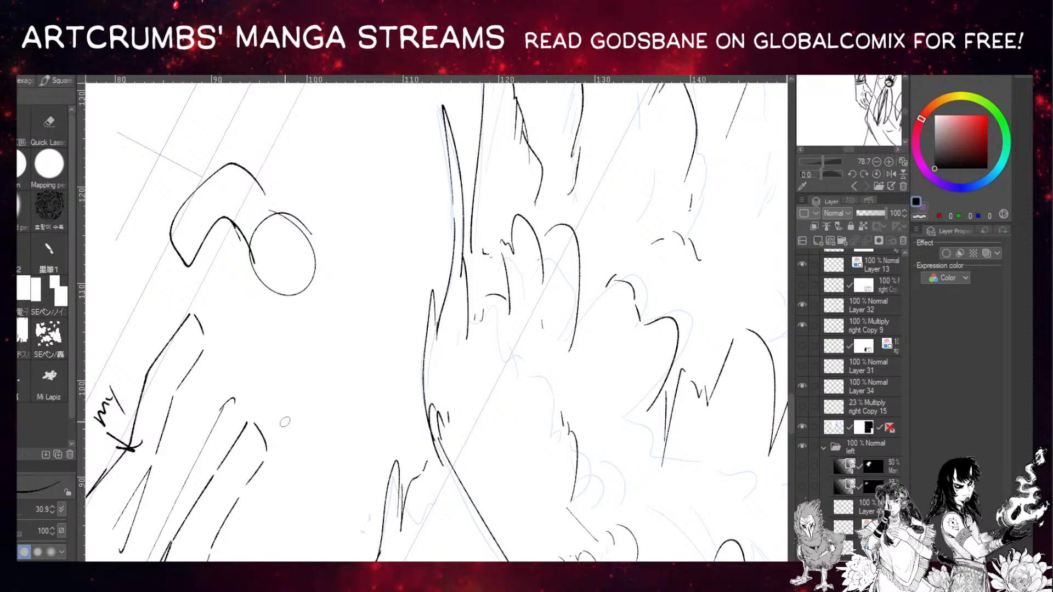
left_click_drag(322, 288, 435, 264)
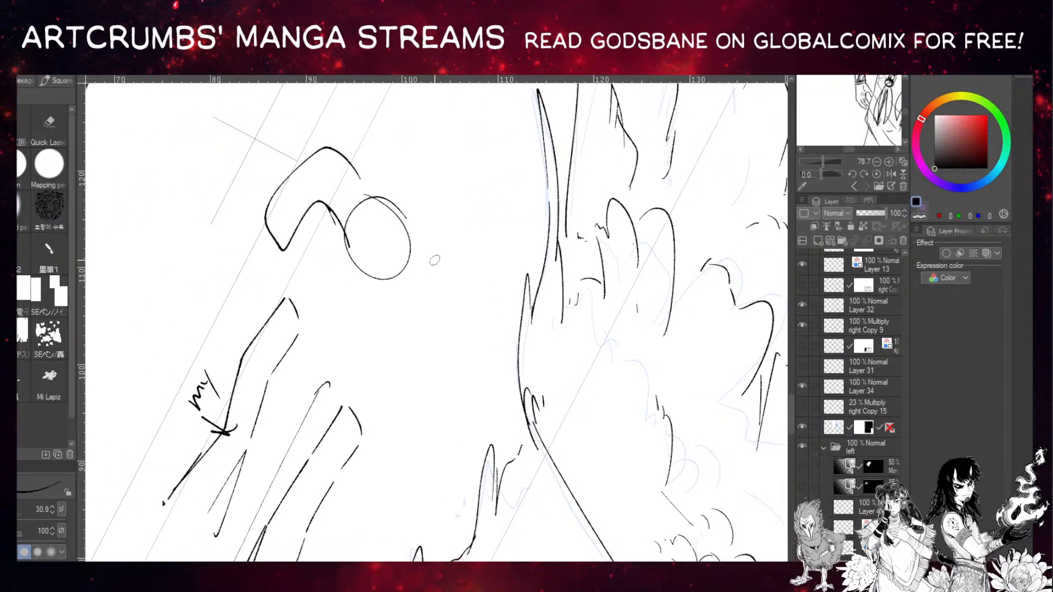
Undo the arched demonstration shape with its circle and the arrow marking the bent finger's joint.
key("ctrl+z")
key("ctrl+z")
key("ctrl+z")
key("ctrl+z")
key("ctrl+z")
key("ctrl+z")
key("ctrl+z")
key("ctrl+z")
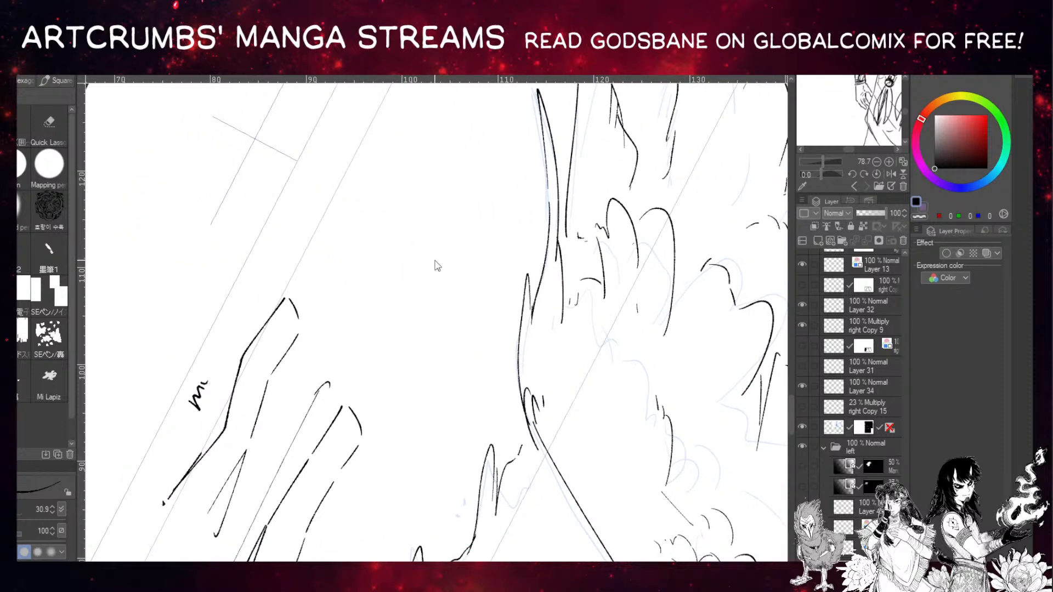
Undo the handwritten word and all strokes of the bent demonstration finger.
key("ctrl+z")
key("ctrl+z")
key("ctrl+z")
key("ctrl+z")
key("ctrl+z")
key("ctrl+z")
key("ctrl+z")
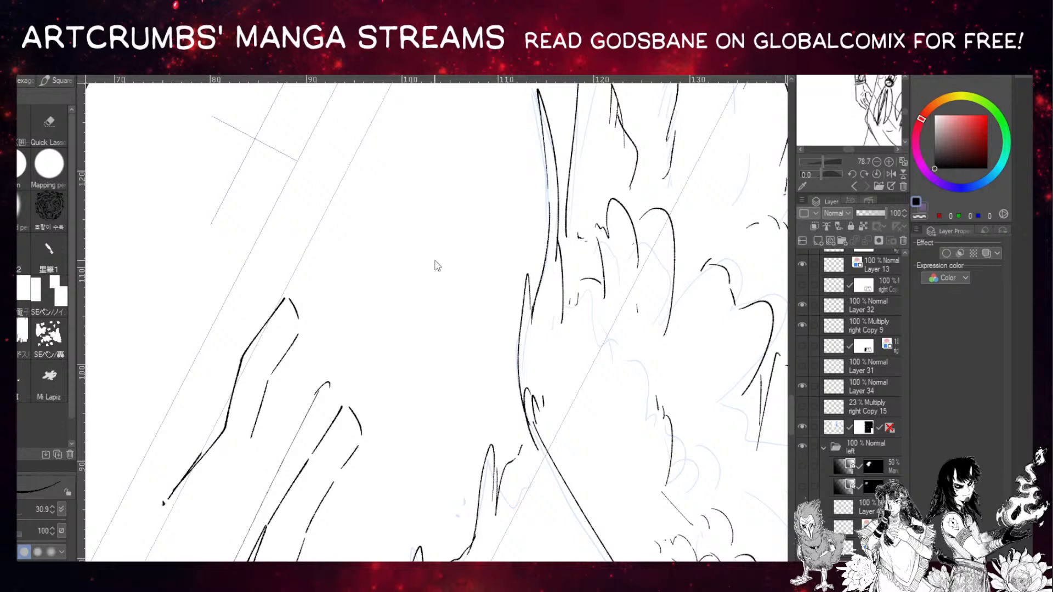
key("ctrl+z")
key("ctrl+z")
key("ctrl+z")
key("ctrl+z")
key("ctrl+z")
key("ctrl+z")
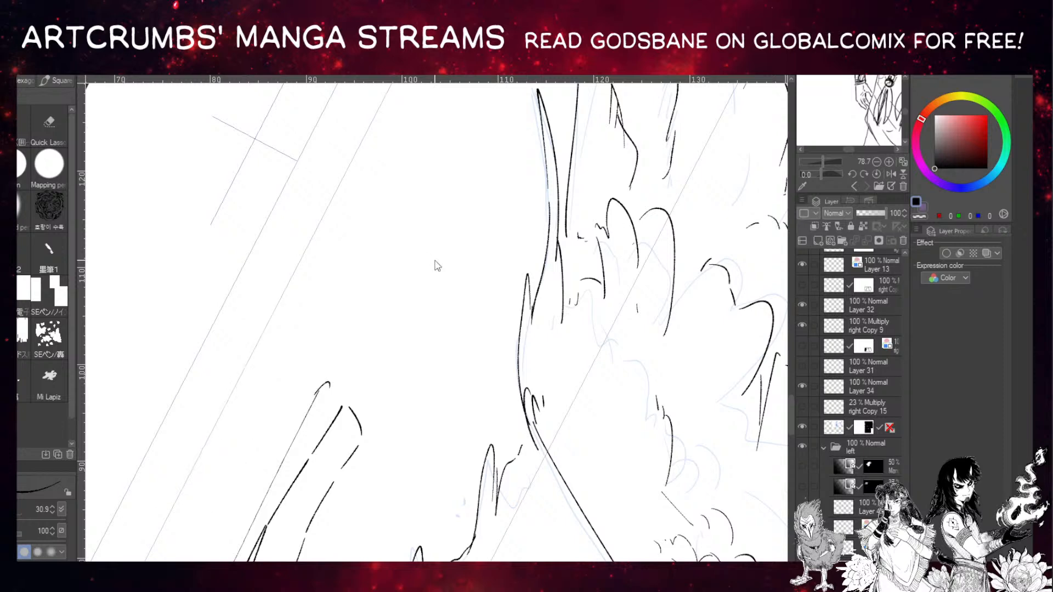
Undo the straight demonstration finger, clearing the empty area beside the wing.
key("ctrl+z")
key("ctrl+z")
key("ctrl+z")
key("ctrl+z")
key("ctrl+z")
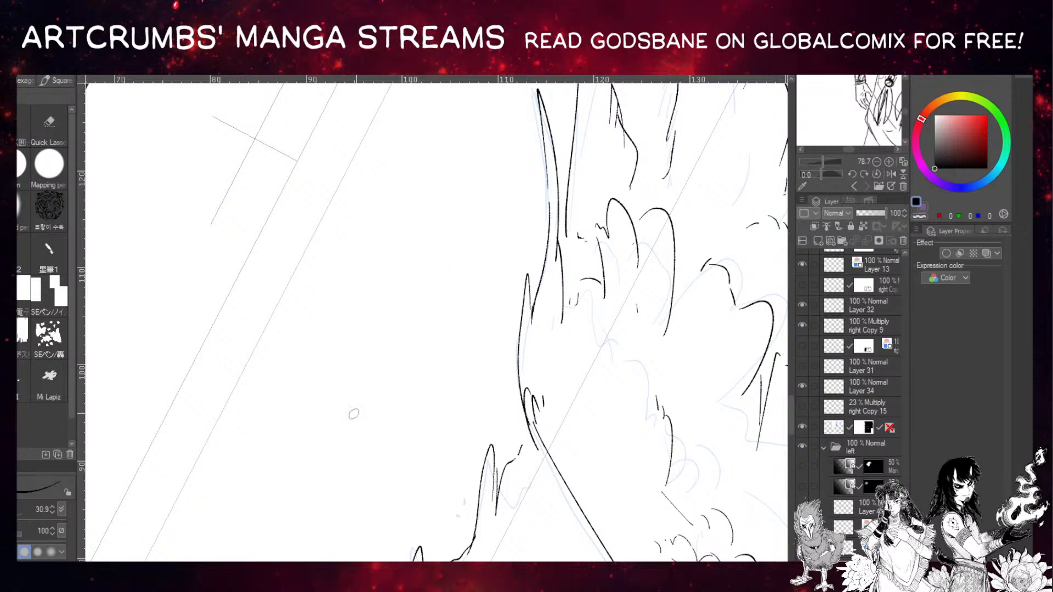
Draw a demonstration leg with broken contour lines and a pointed foot in the empty area above the feathers.
left_click_drag(405, 477, 287, 268)
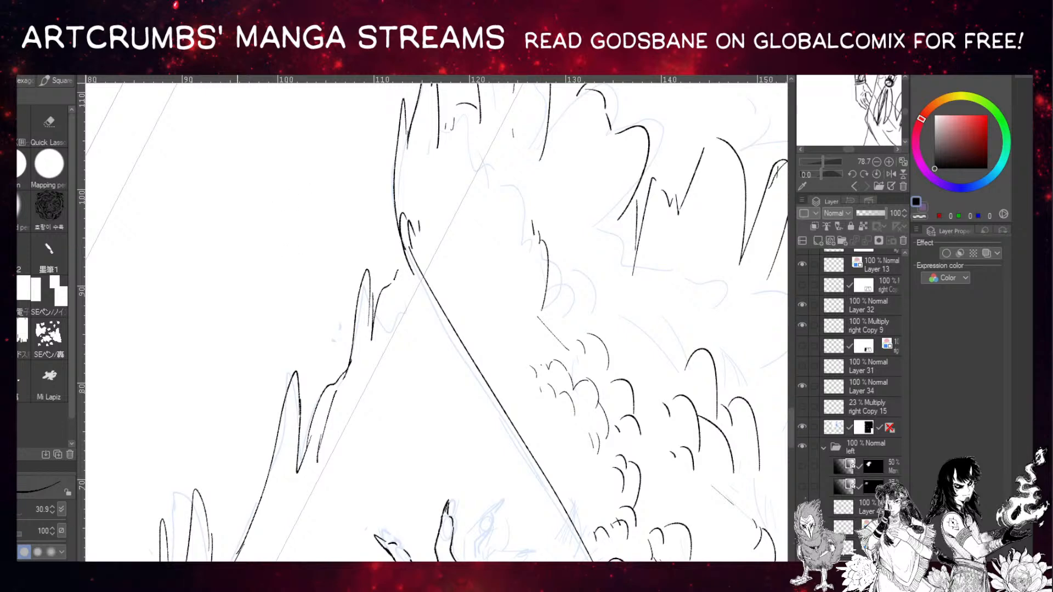
key("ctrl+at")
left_click_drag(329, 304, 274, 554)
left_click_drag(325, 318, 330, 385)
left_click_drag(328, 426, 310, 493)
key("ctrl+z")
left_click_drag(273, 336, 277, 479)
mouse_move(330, 340)
left_mouse_down()
mouse_move(311, 485)
mouse_move(274, 560)
left_mouse_up()
left_click_drag(301, 437, 300, 329)
mouse_move(291, 476)
left_mouse_down()
mouse_move(322, 531)
mouse_move(350, 534)
left_mouse_up()
left_click_drag(286, 530, 351, 537)
mouse_move(348, 533)
left_mouse_down()
mouse_move(291, 506)
mouse_move(311, 363)
mouse_move(310, 490)
left_mouse_up()
key("ctrl+z")
key("ctrl+z")
left_click_drag(307, 386, 294, 480)
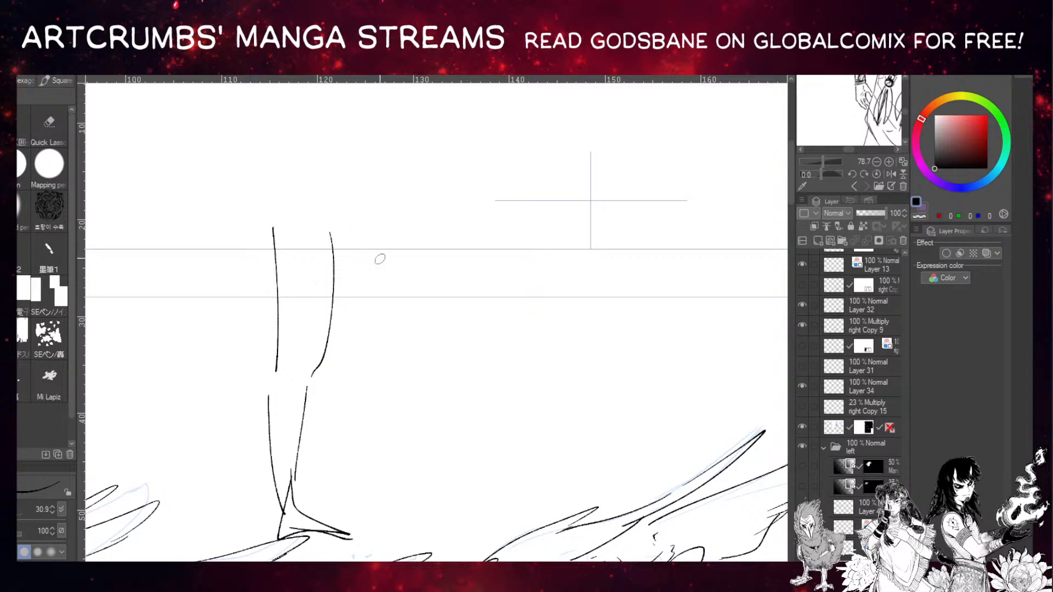
Add inner bone lines to the demonstration leg, plus a gently curved line and a sharply bent line with a softened corner beside it.
mouse_move(407, 246)
left_mouse_down()
mouse_move(357, 394)
mouse_move(427, 516)
left_mouse_up()
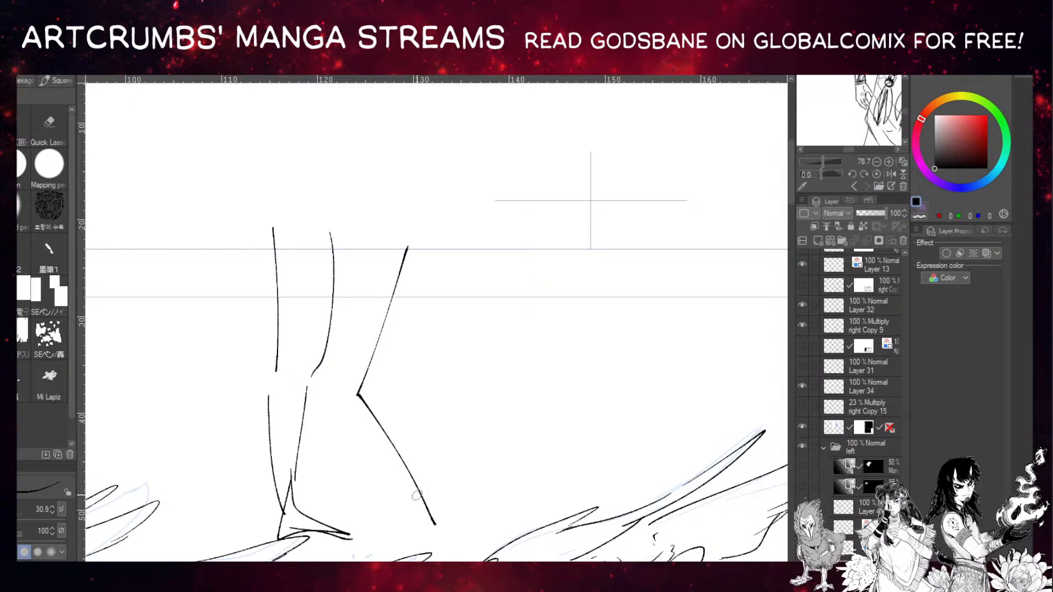
left_click_drag(291, 235, 287, 477)
left_click_drag(291, 375, 303, 380)
left_click_drag(305, 386, 301, 491)
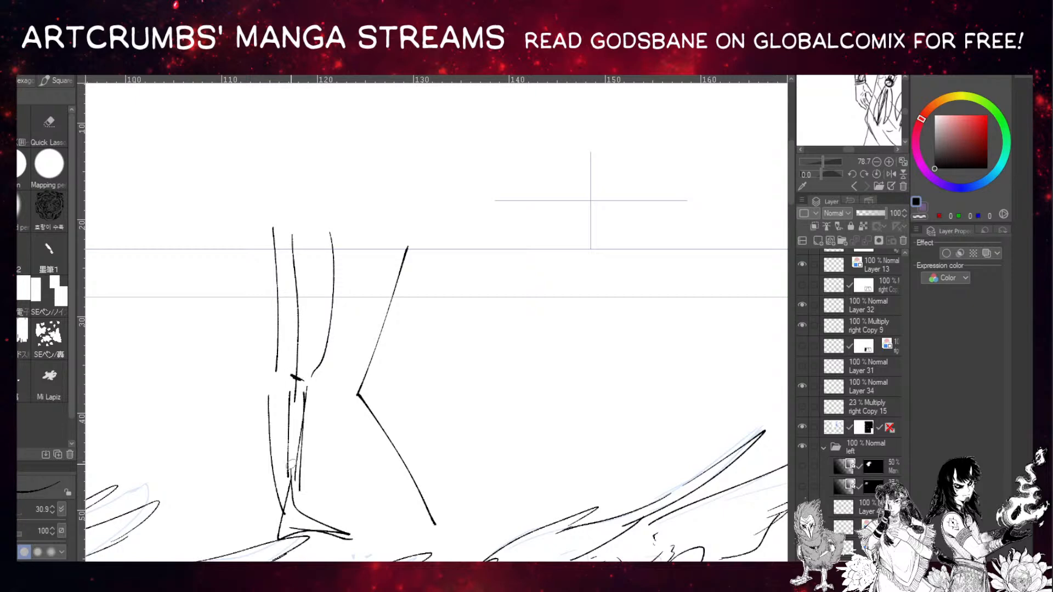
left_click_drag(357, 251, 320, 486)
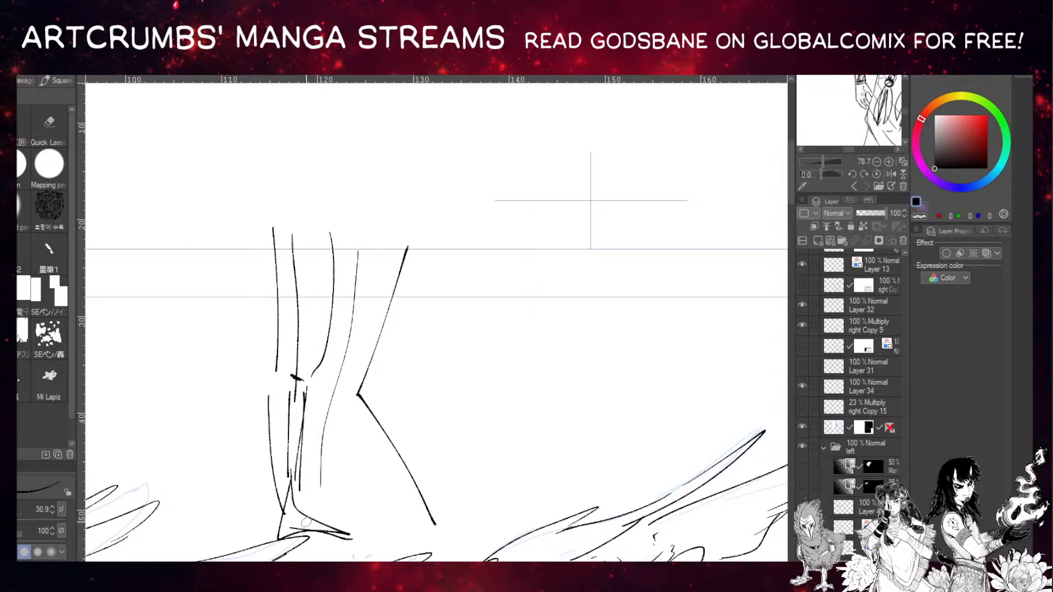
mouse_move(386, 345)
left_mouse_down()
mouse_move(365, 391)
mouse_move(424, 500)
left_mouse_up()
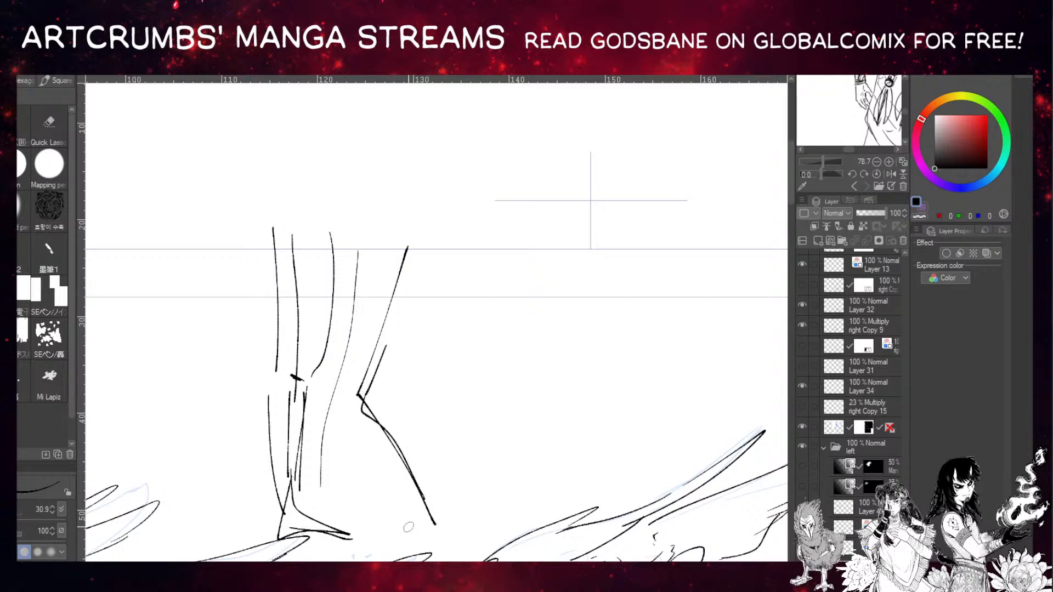
Undo the whole leg demonstration, including its inner lines and the bent and curved lines beside it.
key("ctrl+z")
key("ctrl+z")
key("ctrl+z")
key("ctrl+z")
key("ctrl+z")
key("ctrl+z")
key("ctrl+z")
key("ctrl+z")
key("ctrl+z")
key("ctrl+z")
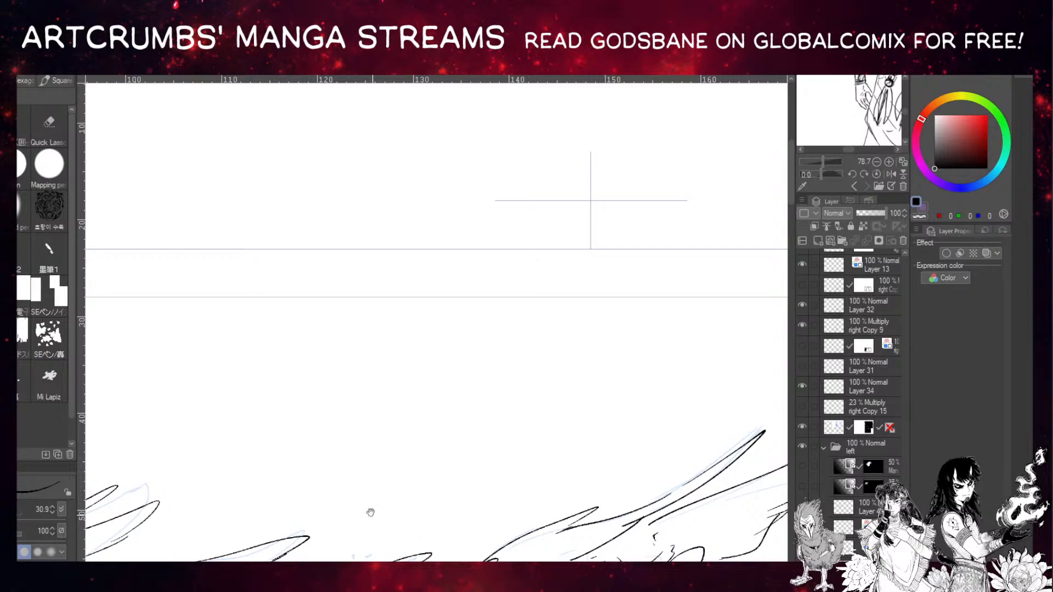
Ink the rounded palm mound and the outer palm edge of the raised hand over the blue sketch.
left_click_drag(371, 512, 372, 86)
mouse_move(441, 537)
left_mouse_down()
mouse_move(436, 337)
mouse_move(438, 416)
mouse_move(457, 414)
mouse_move(521, 365)
left_mouse_up()
left_click_drag(262, 360, 260, 332)
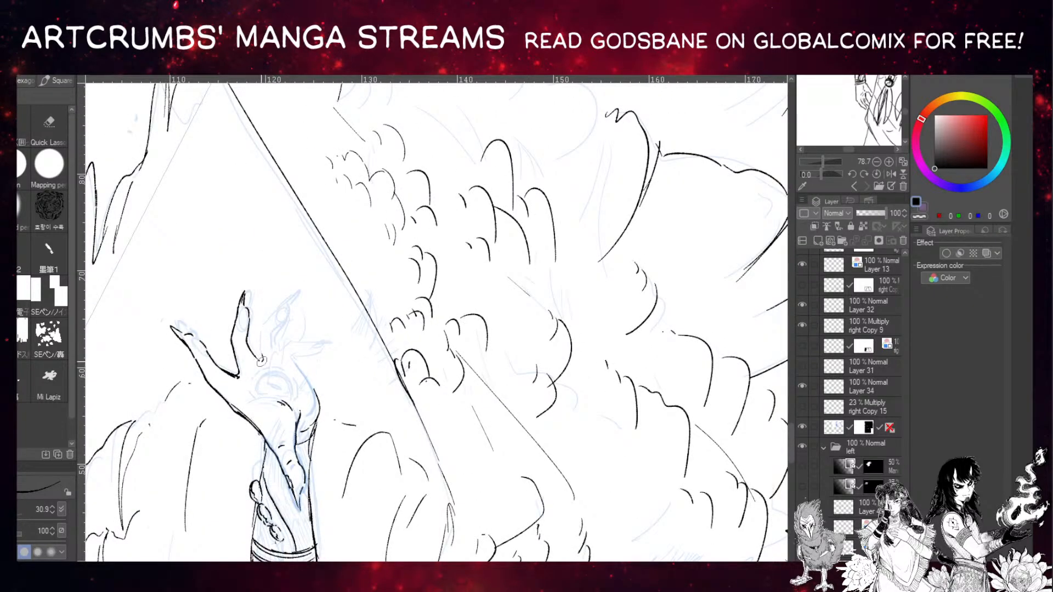
mouse_move(258, 393)
left_mouse_down()
mouse_move(260, 377)
mouse_move(274, 372)
mouse_move(291, 398)
left_mouse_up()
mouse_move(317, 409)
left_mouse_down()
mouse_move(311, 390)
mouse_move(318, 420)
left_mouse_up()
key("ctrl+z")
left_click_drag(303, 373, 313, 420)
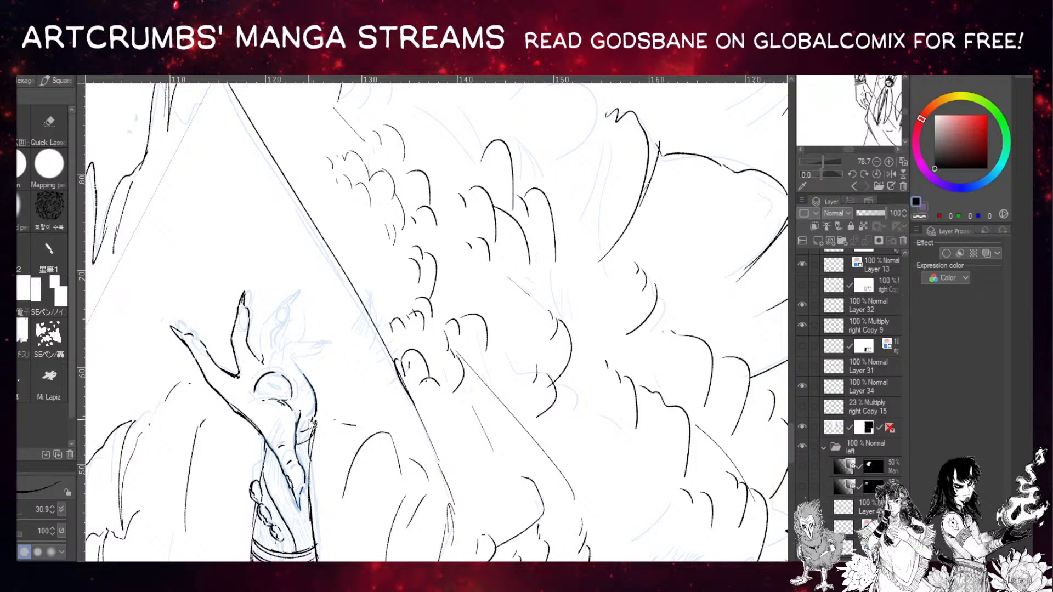
Ink the raised hand's third finger and the little finger, with the canvas rotated for the final strokes.
mouse_move(316, 408)
left_mouse_down()
mouse_move(296, 350)
mouse_move(303, 363)
mouse_move(271, 341)
mouse_move(262, 354)
mouse_move(291, 295)
left_mouse_up()
key("ctrl+z")
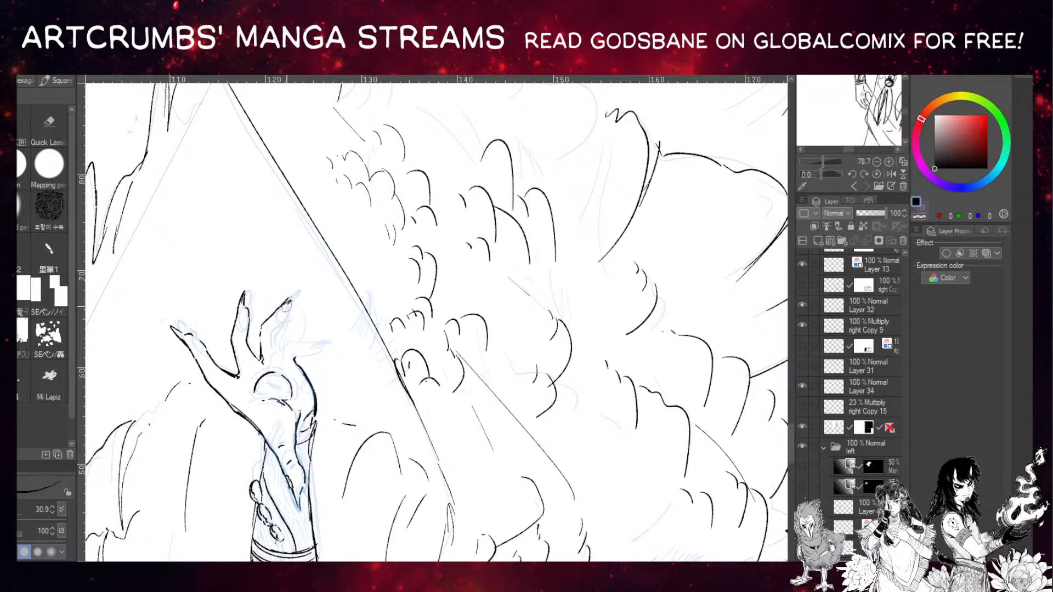
mouse_move(284, 311)
left_mouse_down()
mouse_move(272, 340)
mouse_move(276, 354)
mouse_move(297, 341)
left_mouse_up()
key("asciicircum")
key("asciicircum")
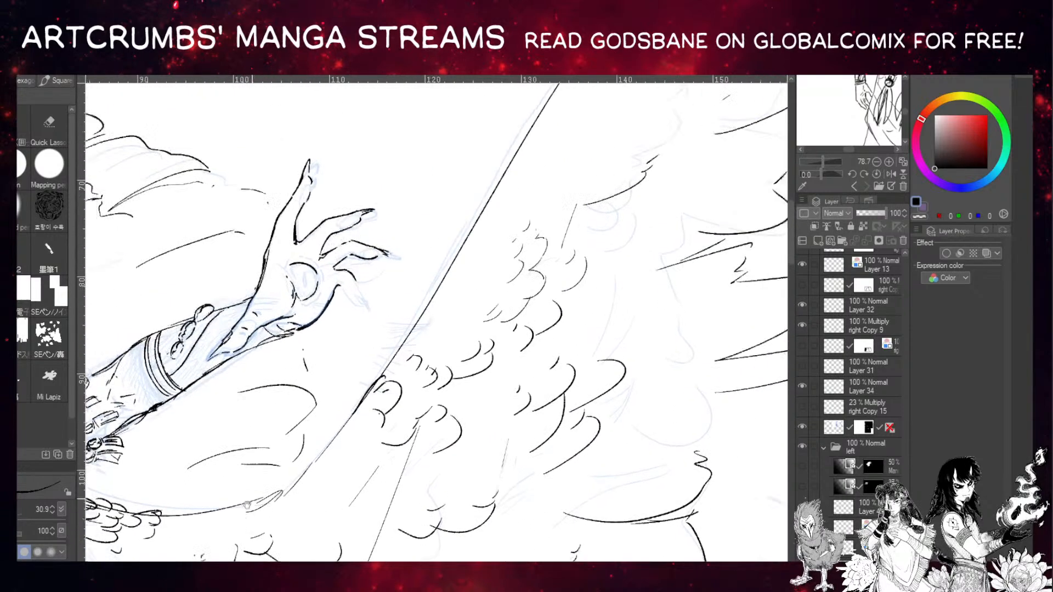
left_click_drag(344, 288, 359, 321)
left_click_drag(327, 206, 404, 315)
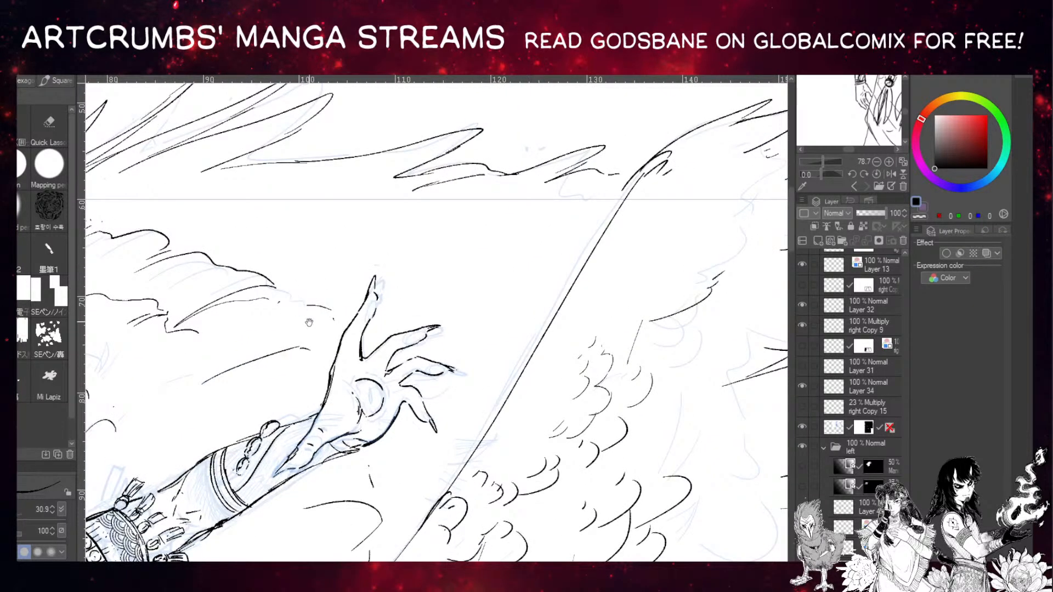
Lasso the thumb and lower palm of the raised hand, then rotate and distort them to fit closer to the wrist.
left_click_drag(306, 317, 321, 302)
key("u")
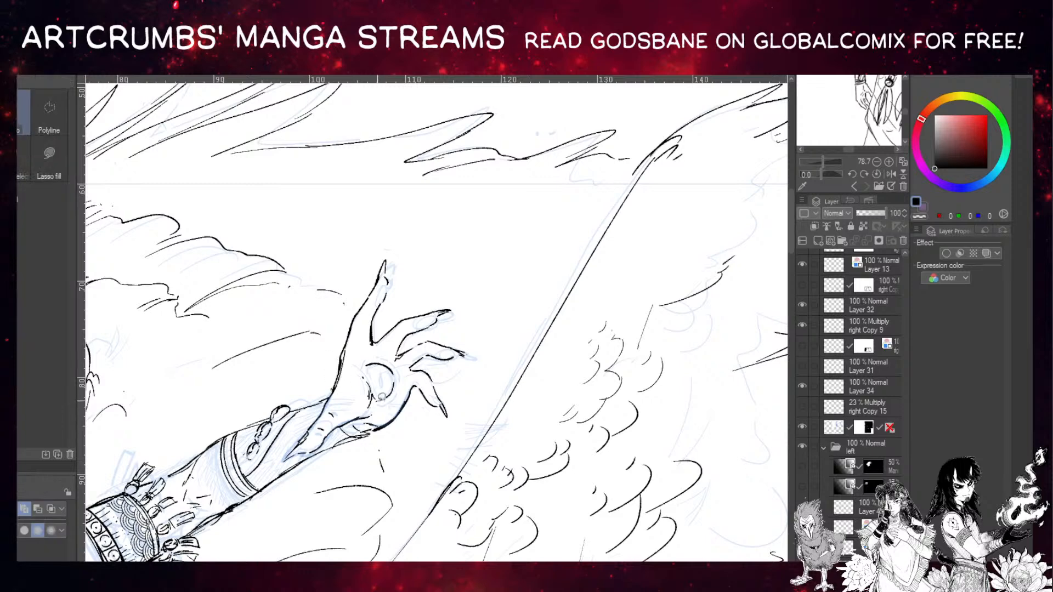
mouse_move(374, 379)
left_mouse_down()
mouse_move(328, 394)
mouse_move(285, 460)
mouse_move(300, 457)
left_mouse_up()
left_click_drag(341, 429, 349, 385)
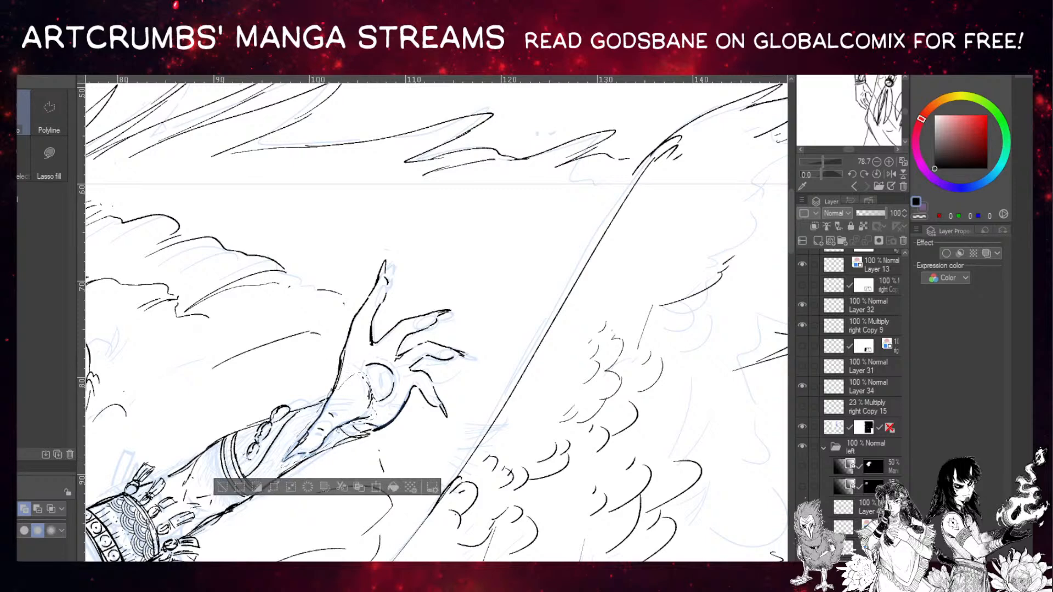
key("ctrl+t")
left_click_drag(359, 288, 392, 327)
left_click_drag(337, 359, 327, 367)
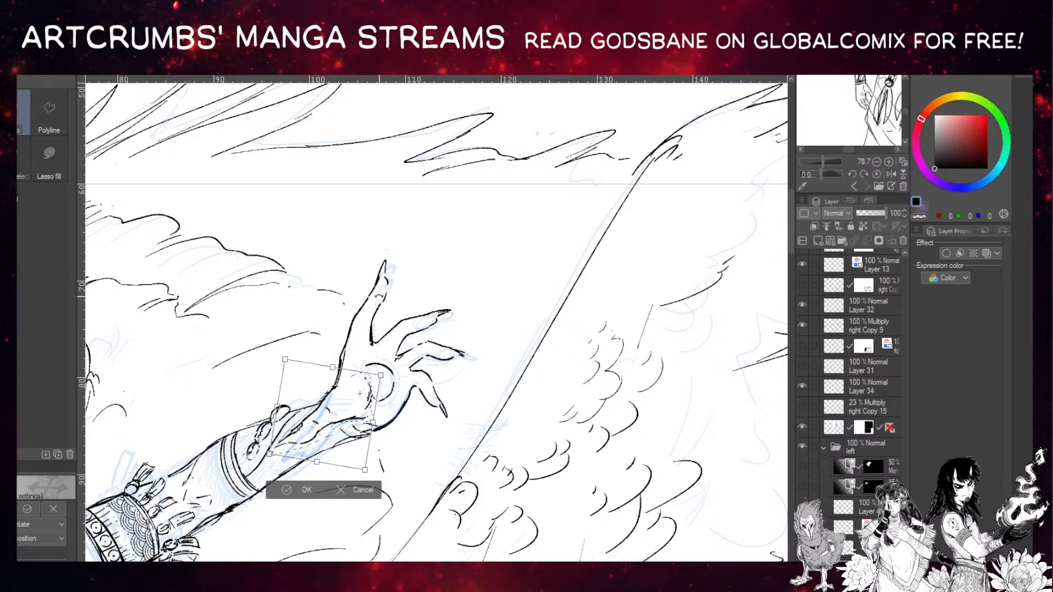
left_click_drag(269, 454, 282, 447)
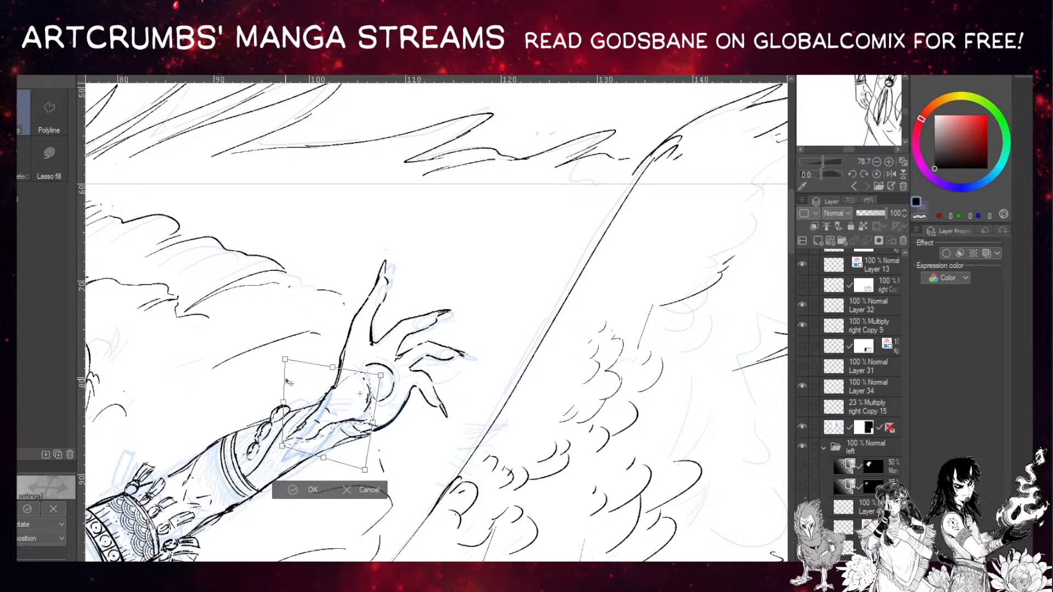
left_click_drag(317, 371, 318, 372)
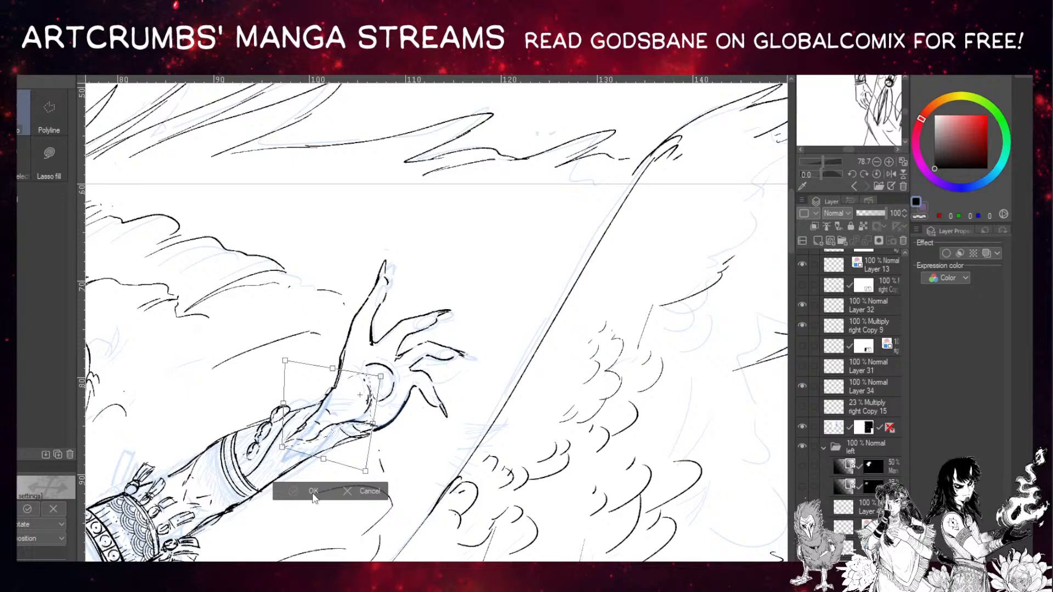
left_click(293, 491)
key("ctrl+d")
Erase the old thumb lines and draw a circle for the thumb base with contours joining it to the wrist.
key("e")
mouse_move(322, 411)
left_mouse_down()
mouse_move(342, 401)
mouse_move(302, 414)
left_mouse_up()
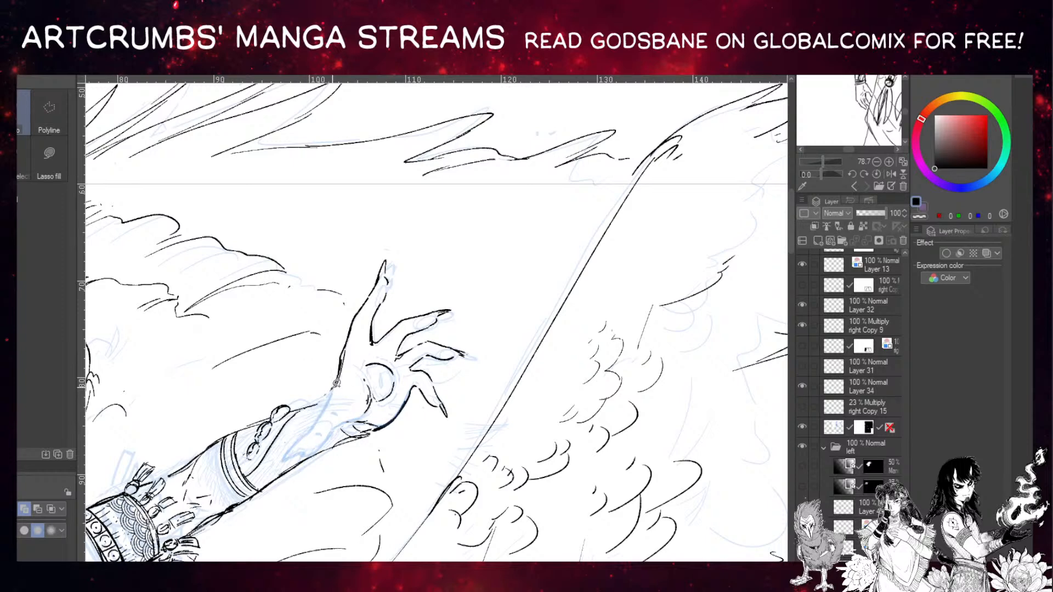
key("p")
left_click_drag(340, 379, 346, 366)
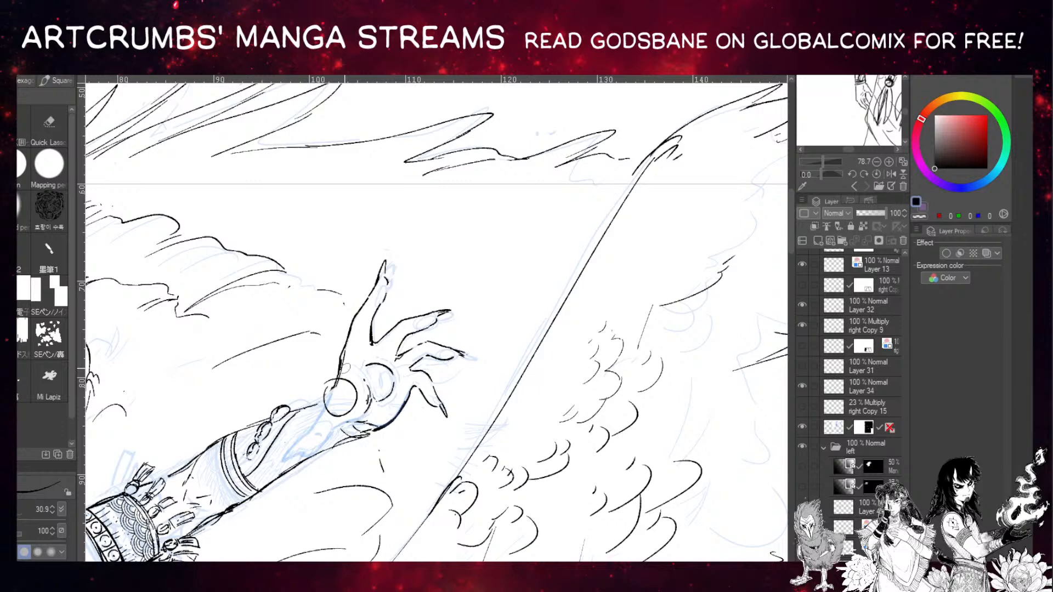
mouse_move(347, 348)
left_mouse_down()
mouse_move(320, 396)
mouse_move(343, 418)
mouse_move(356, 395)
mouse_move(341, 412)
left_mouse_up()
mouse_move(338, 367)
left_mouse_down()
mouse_move(346, 426)
mouse_move(306, 408)
mouse_move(338, 380)
mouse_move(328, 407)
mouse_move(290, 409)
mouse_move(324, 400)
mouse_move(335, 384)
mouse_move(359, 395)
mouse_move(323, 386)
mouse_move(340, 386)
mouse_move(328, 397)
mouse_move(350, 412)
mouse_move(353, 396)
mouse_move(345, 392)
mouse_move(354, 425)
left_mouse_up()
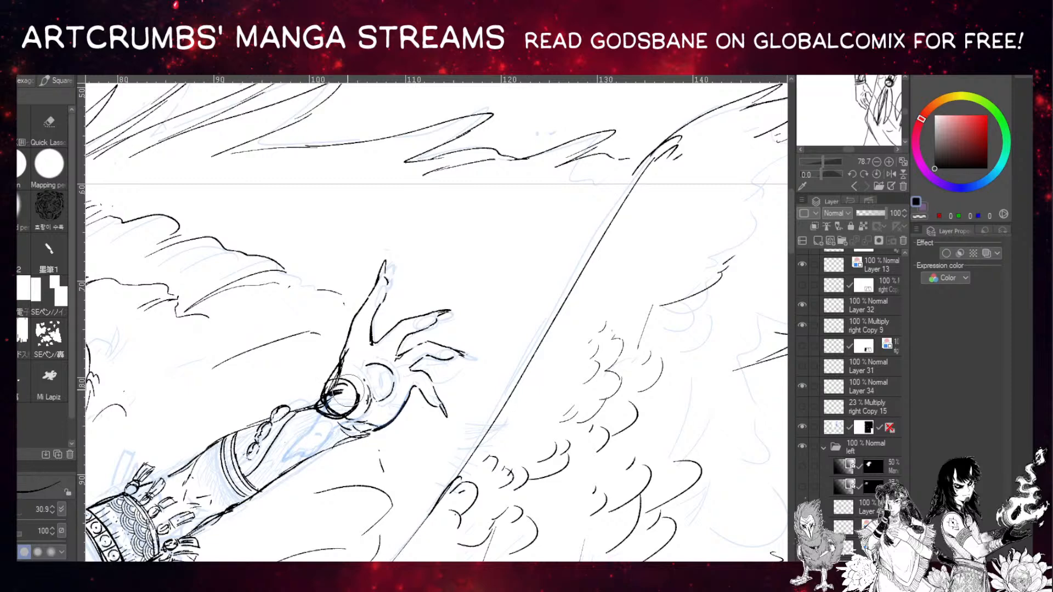
mouse_move(332, 394)
left_mouse_down()
mouse_move(353, 407)
mouse_move(320, 405)
left_mouse_up()
key("ctrl+z")
Lasso the circular thumb base and shift it slightly toward the lower edge of the palm.
key("m")
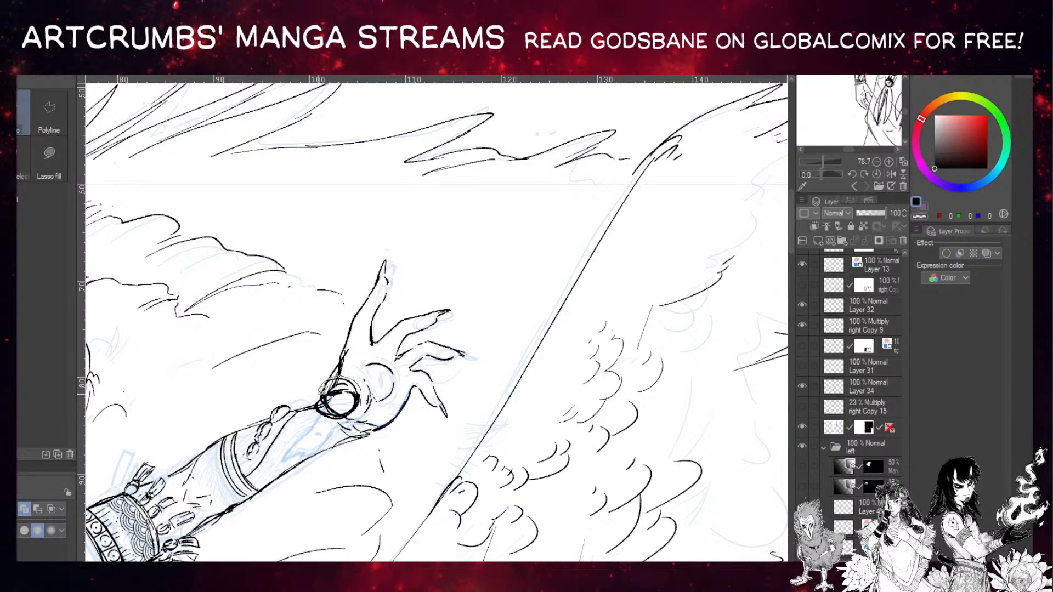
mouse_move(318, 401)
left_mouse_down()
mouse_move(337, 422)
mouse_move(319, 401)
left_mouse_up()
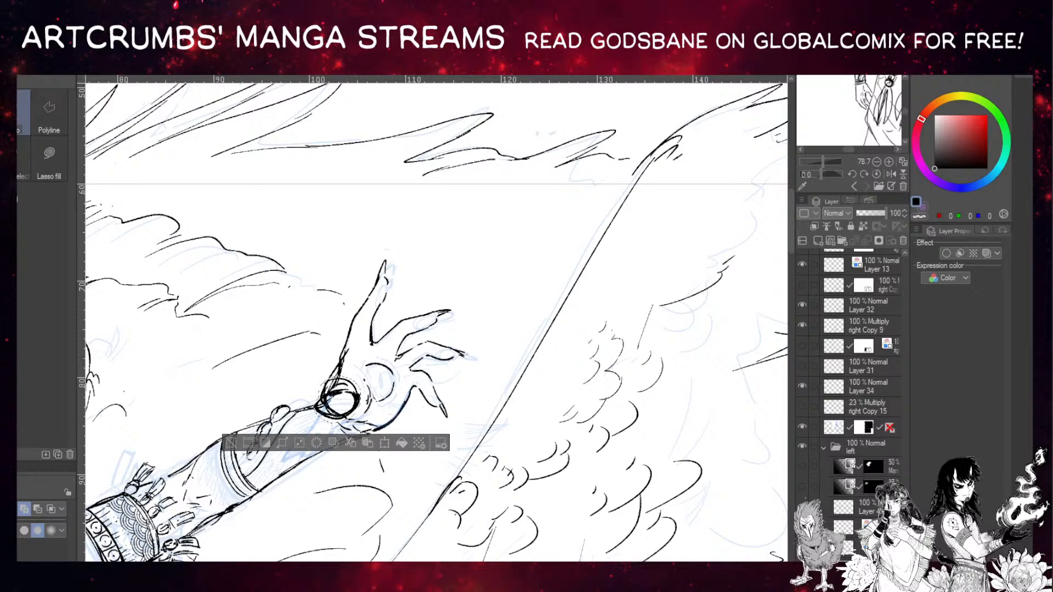
key("k")
left_click_drag(337, 395, 344, 402)
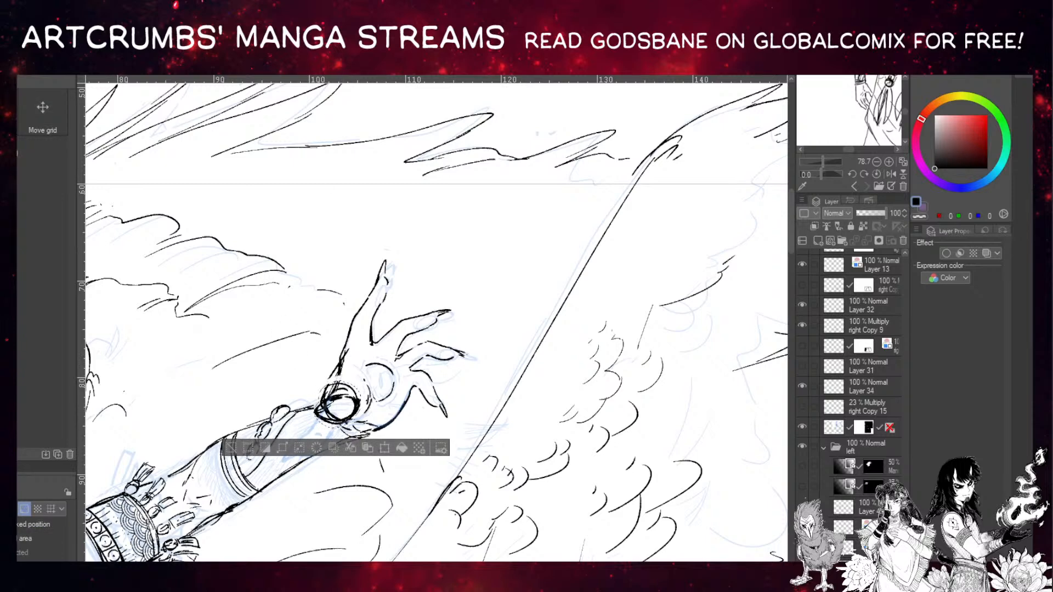
key("ctrl+d")
Clean up the thumb circle's outline and thicken the contour where it meets the wrist.
key("p")
mouse_move(338, 405)
left_mouse_down()
mouse_move(330, 411)
mouse_move(359, 396)
mouse_move(360, 407)
mouse_move(357, 392)
left_mouse_up()
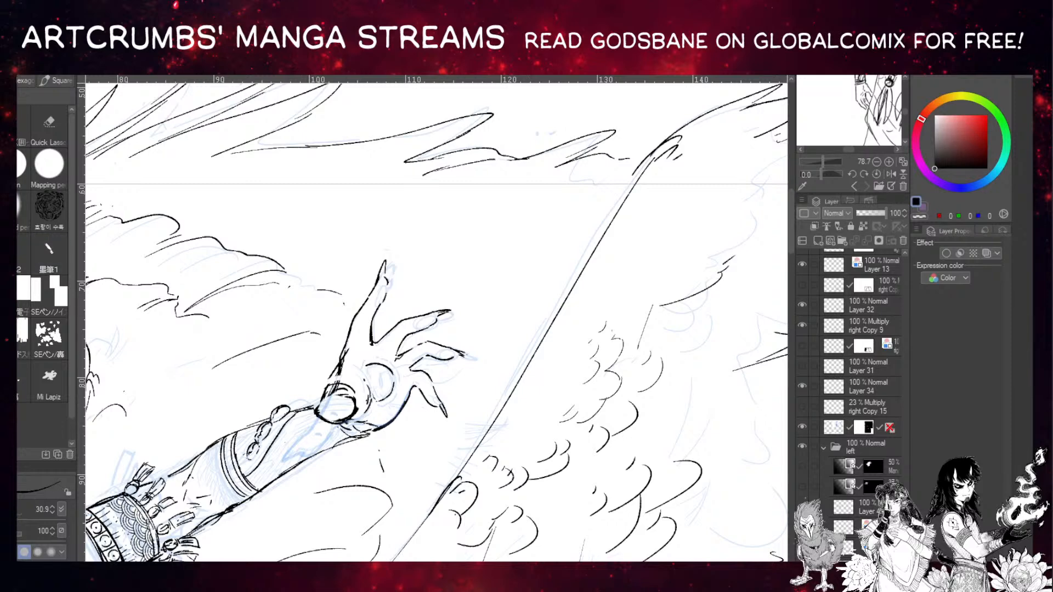
mouse_move(320, 410)
left_mouse_down()
mouse_move(324, 378)
mouse_move(306, 418)
mouse_move(324, 415)
mouse_move(317, 384)
mouse_move(315, 419)
left_mouse_up()
left_click_drag(336, 390, 341, 384)
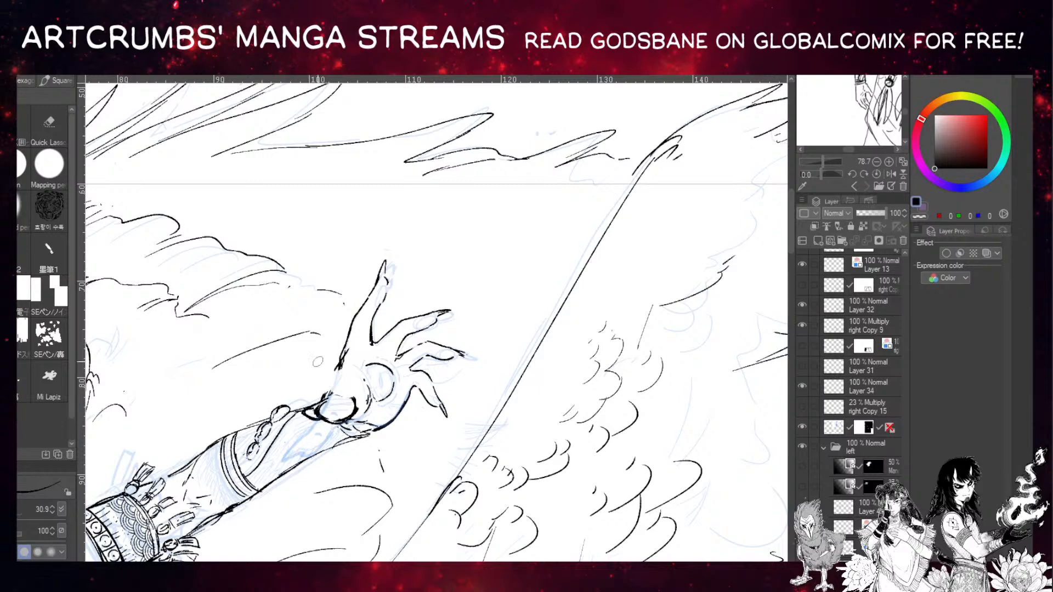
left_click_drag(324, 398, 355, 391)
mouse_move(320, 363)
left_mouse_down()
mouse_move(335, 334)
mouse_move(337, 356)
left_mouse_up()
Lasso the thumb at the wrist, then shrink, flip and rotate it so its pointed end faces away from the palm.
key("m")
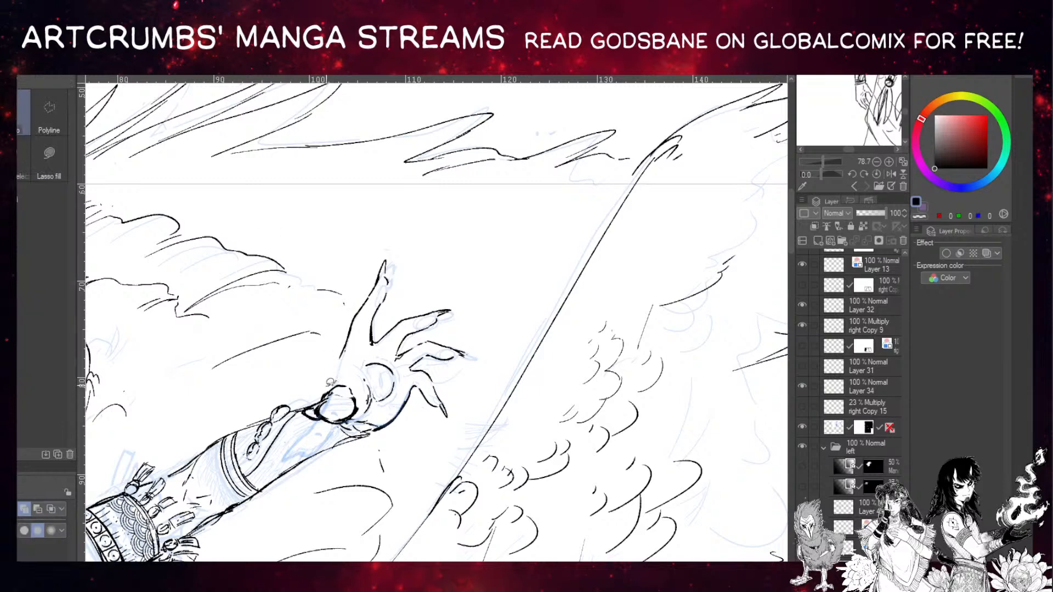
mouse_move(307, 415)
left_mouse_down()
mouse_move(350, 417)
mouse_move(359, 404)
mouse_move(343, 384)
left_mouse_up()
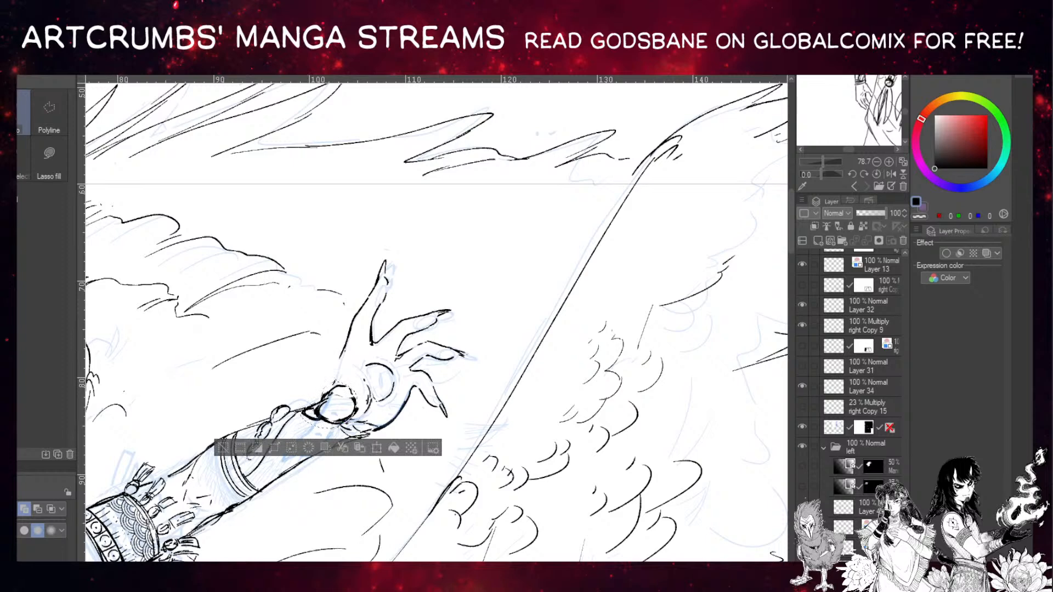
key("ctrl+t")
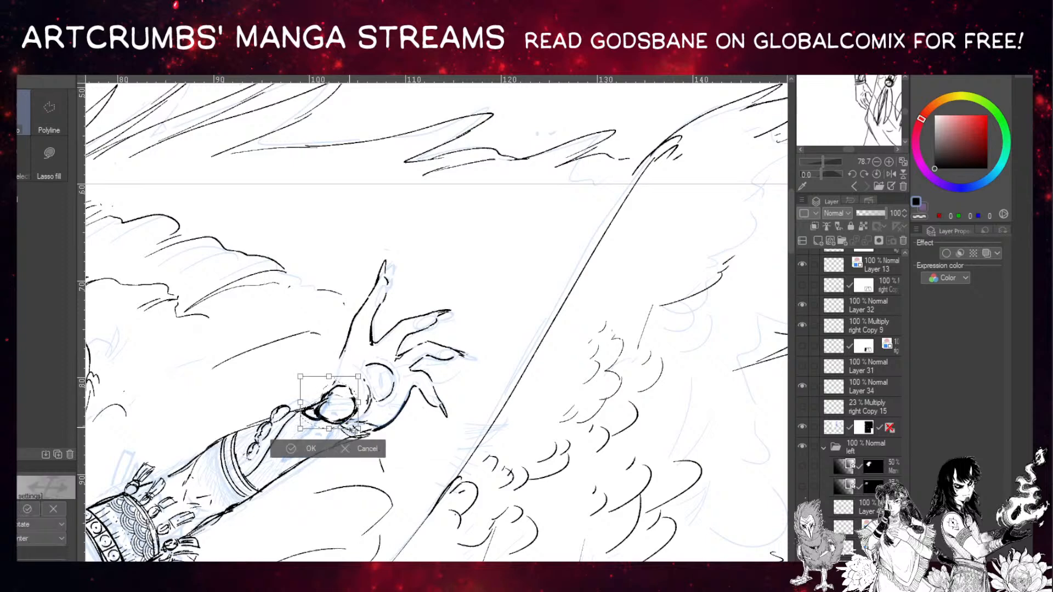
left_click_drag(342, 397, 346, 392)
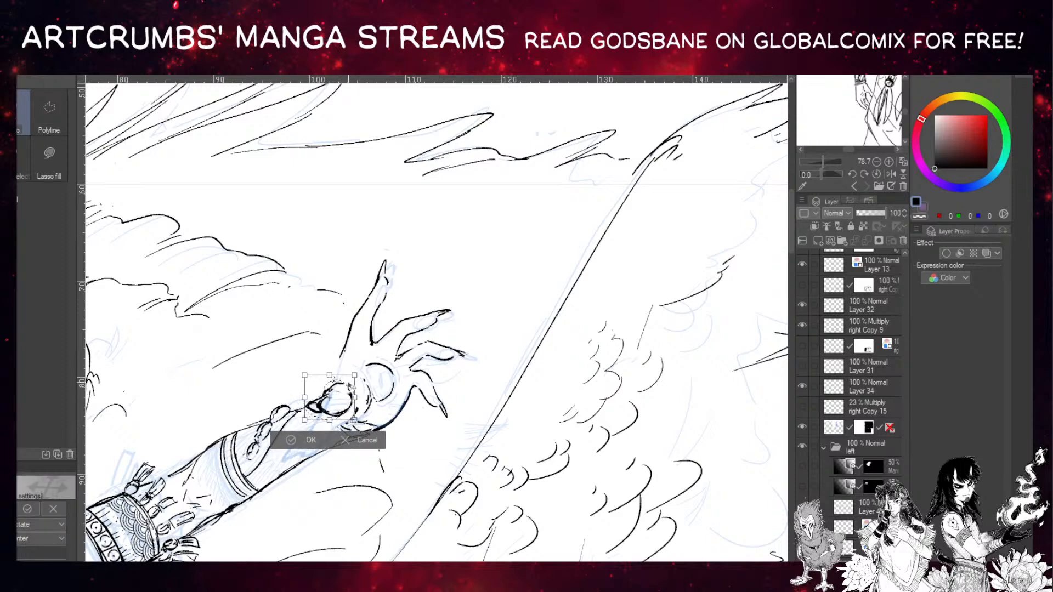
left_click_drag(184, 426, 188, 344)
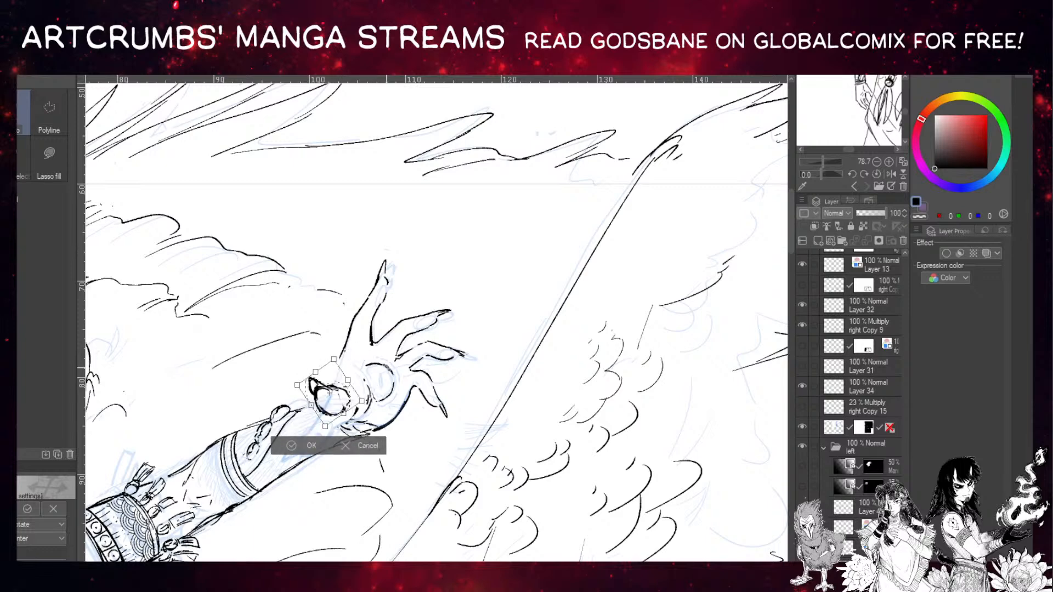
left_click(19, 509)
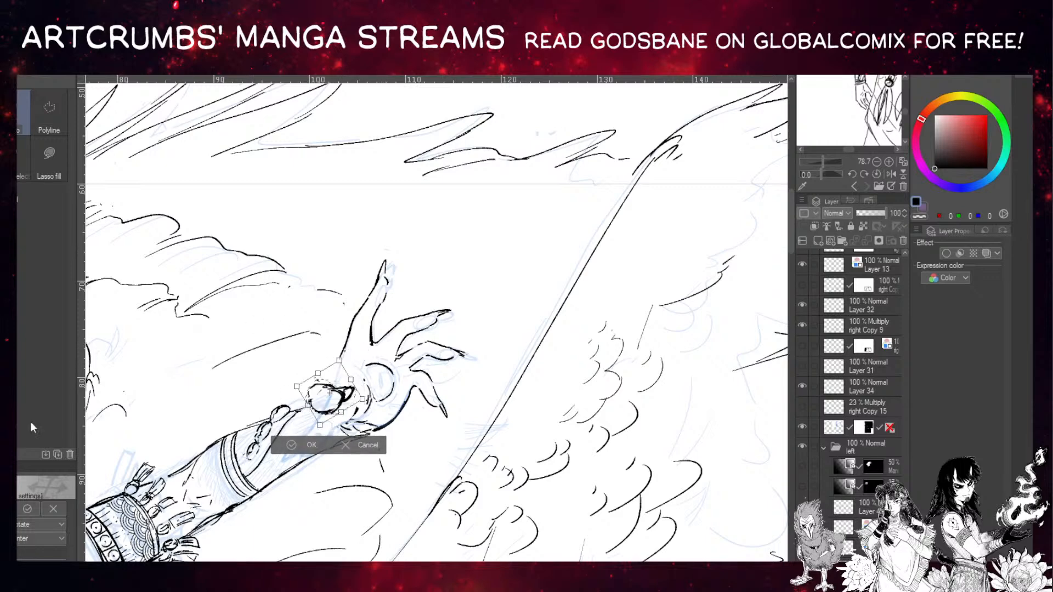
left_click_drag(382, 334, 342, 286)
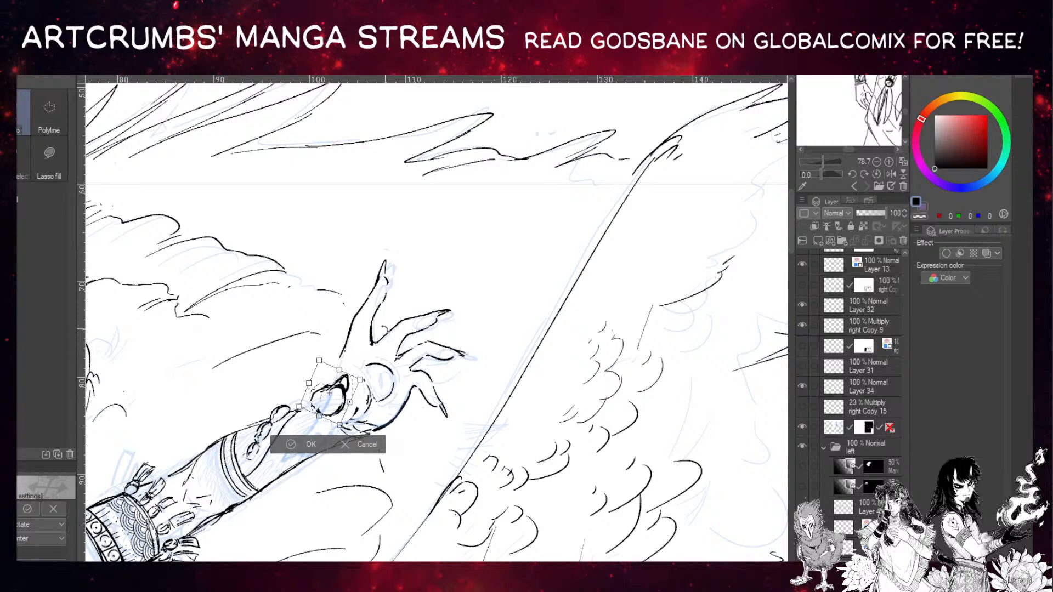
left_click(31, 512)
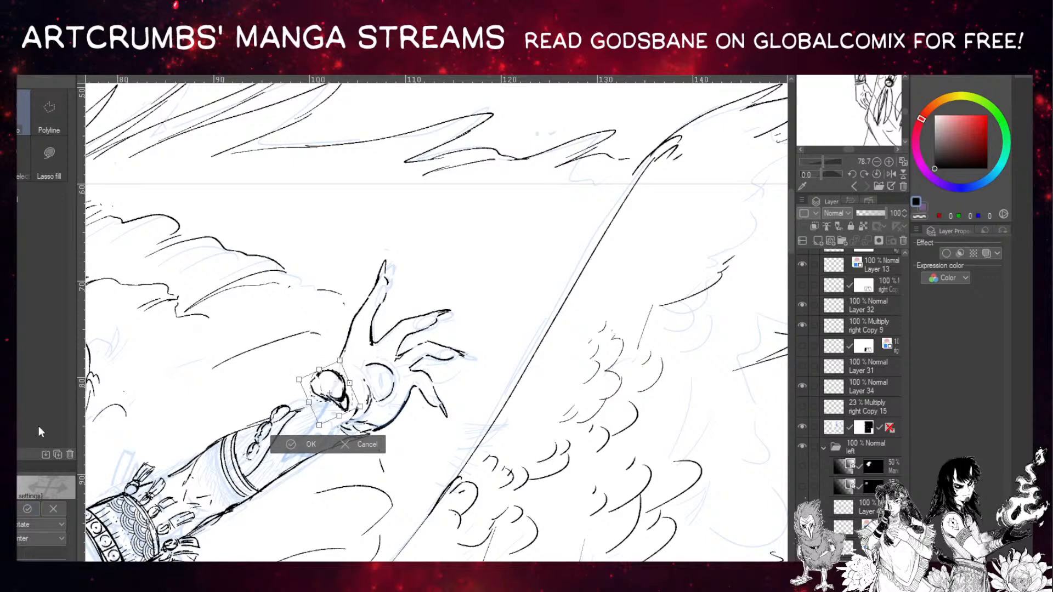
left_click_drag(341, 315, 296, 300)
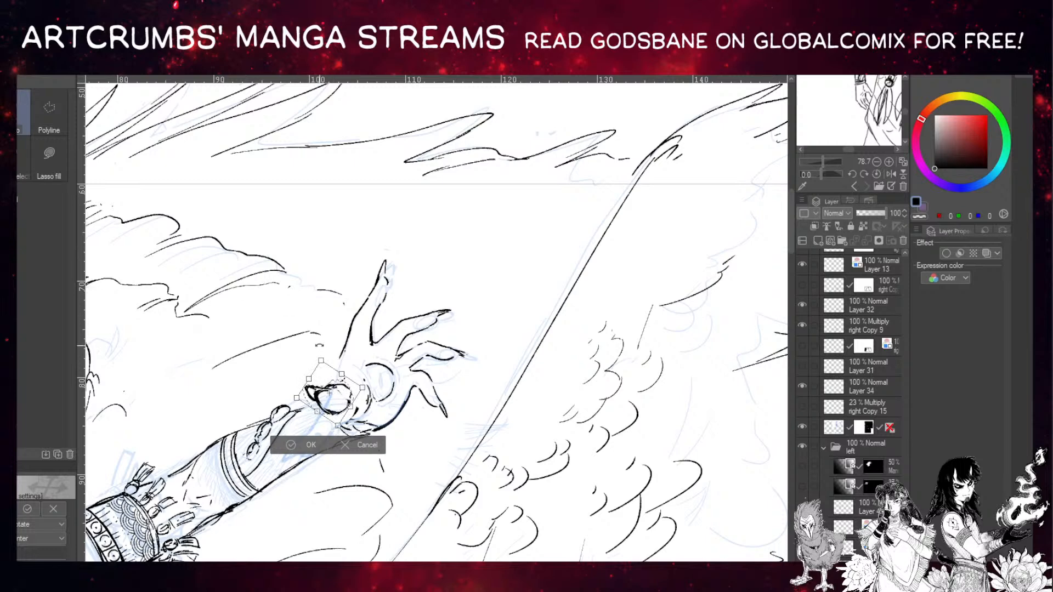
left_click_drag(348, 374, 343, 373)
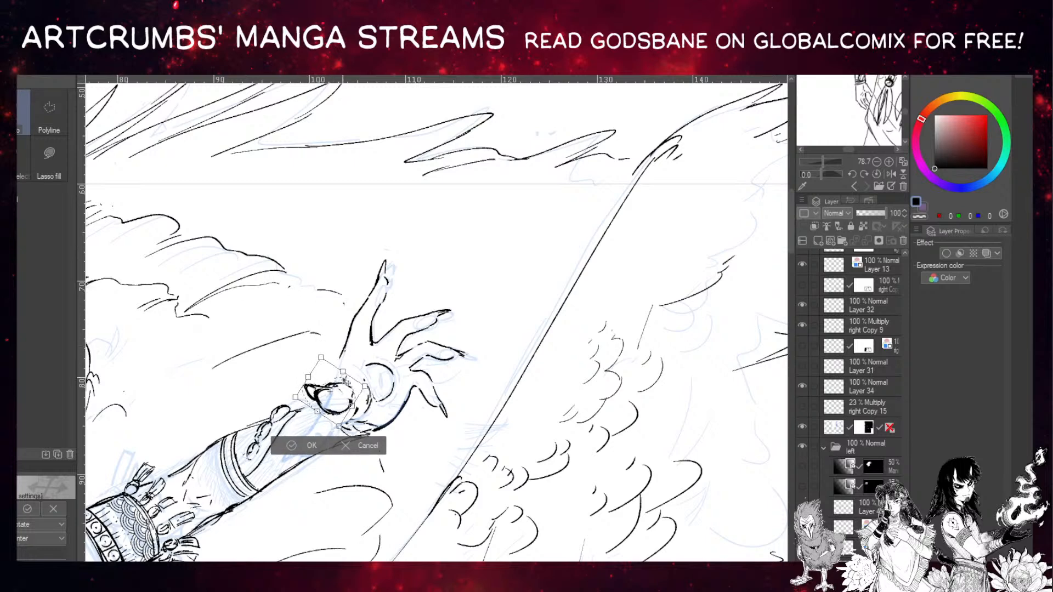
key("Return")
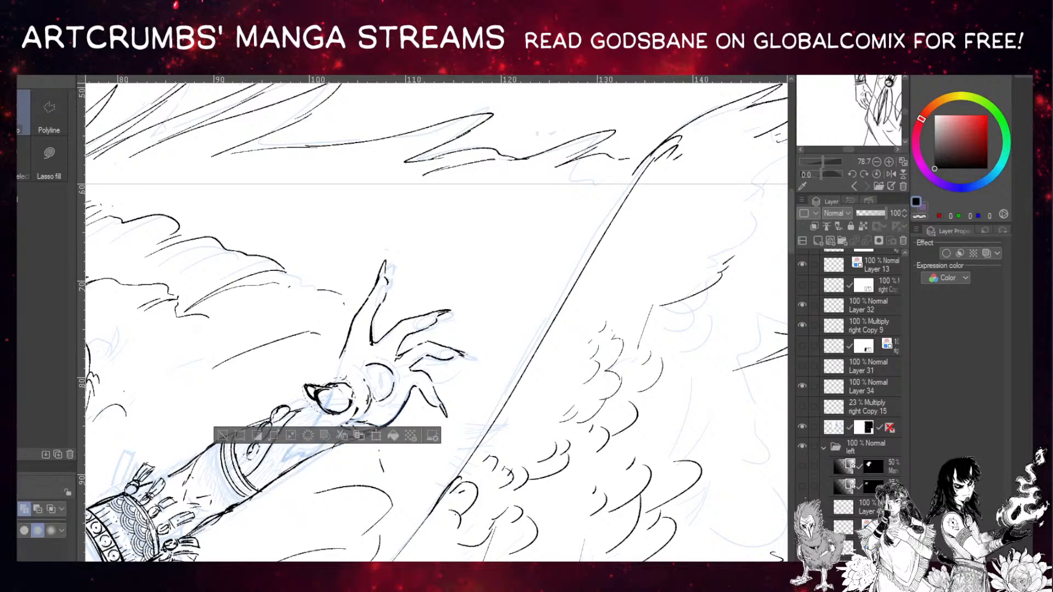
key("ctrl+d")
Clean up the repositioned thumb's outline and ink the circular palm mark and the palm's edge below the raised finger.
mouse_move(321, 394)
left_mouse_down()
mouse_move(333, 406)
mouse_move(348, 383)
left_mouse_up()
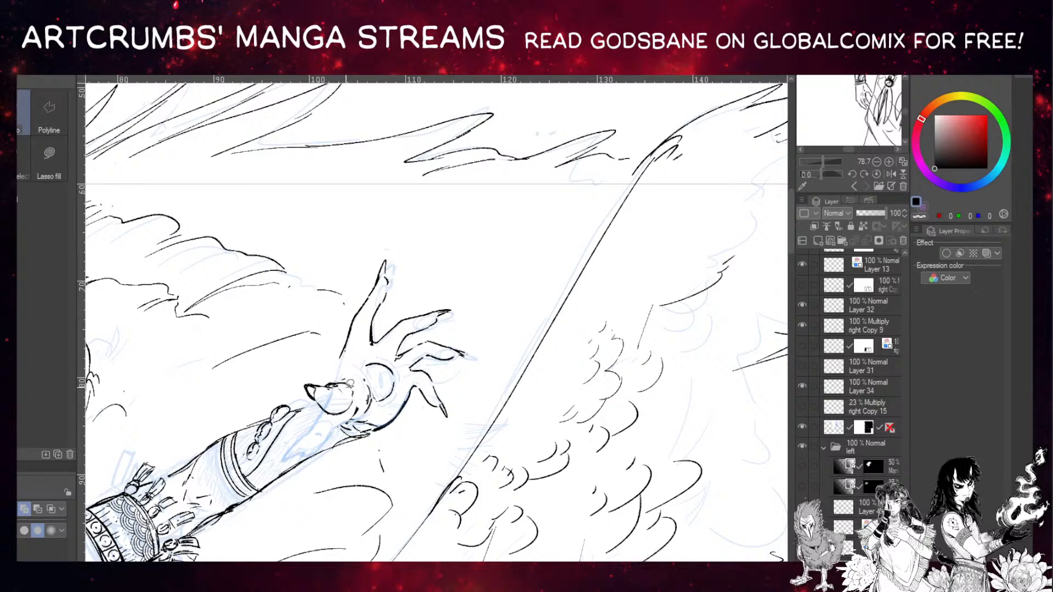
key("p")
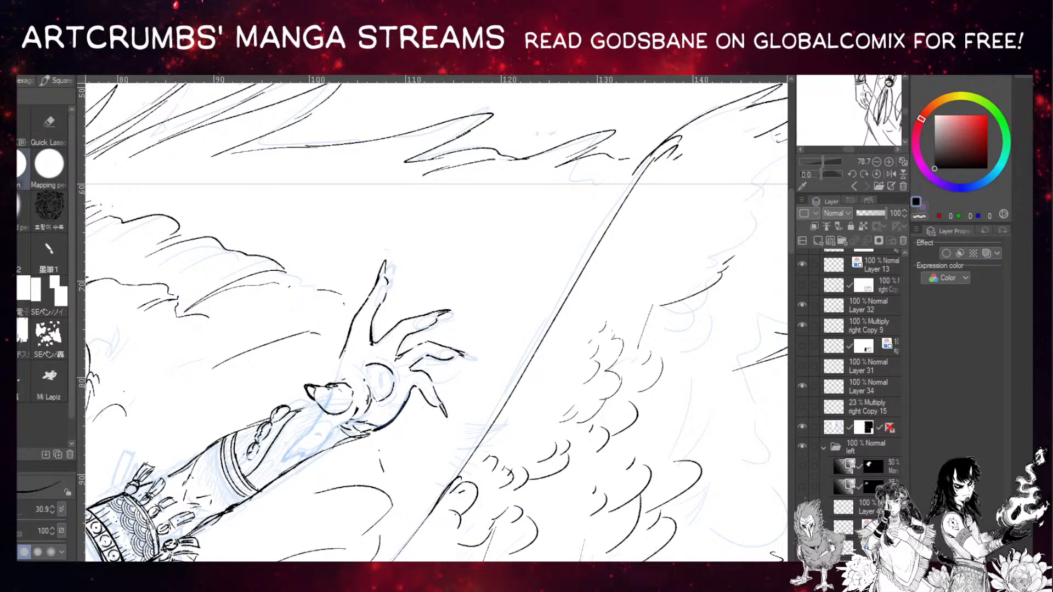
mouse_move(331, 402)
left_mouse_down()
mouse_move(351, 419)
mouse_move(338, 410)
mouse_move(355, 408)
mouse_move(359, 395)
mouse_move(345, 381)
mouse_move(365, 398)
mouse_move(382, 387)
left_mouse_up()
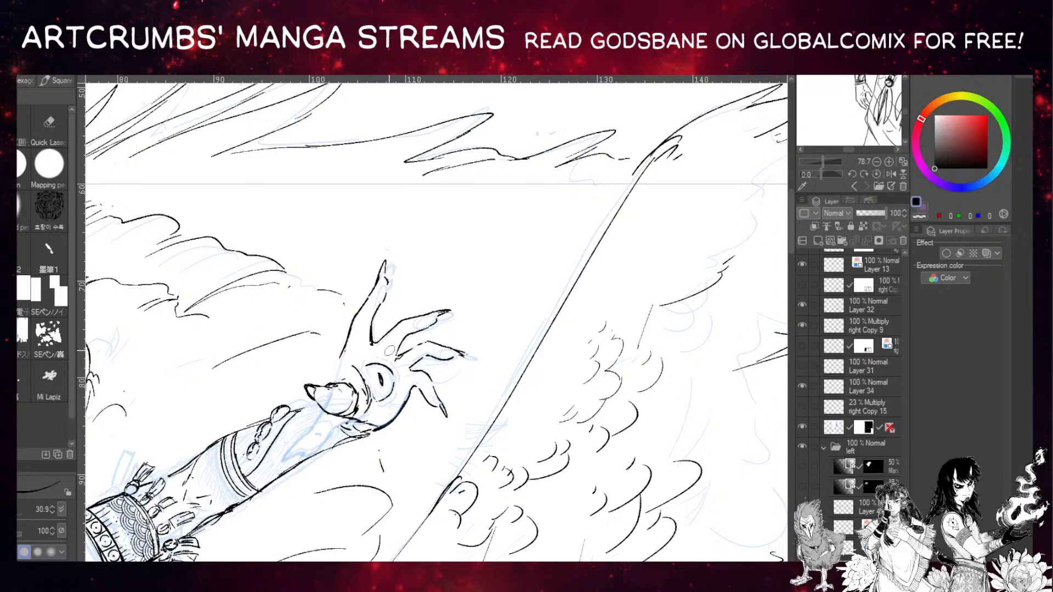
mouse_move(391, 363)
left_mouse_down()
mouse_move(398, 383)
mouse_move(378, 407)
left_mouse_up()
mouse_move(387, 359)
left_mouse_down()
mouse_move(368, 355)
mouse_move(356, 370)
mouse_move(361, 392)
left_mouse_up()
left_click_drag(347, 341, 338, 359)
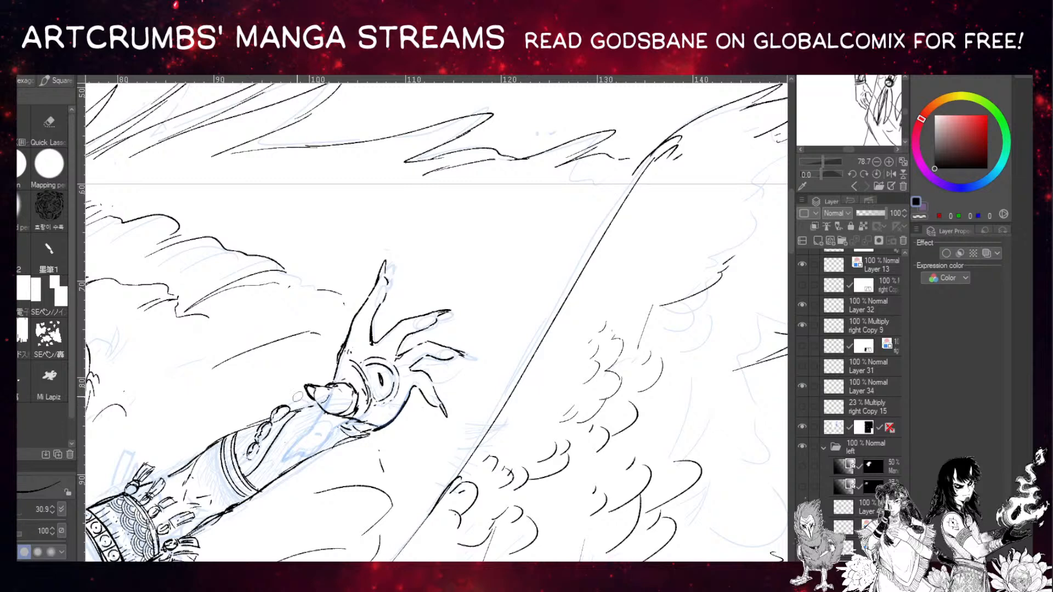
Erase and redraw the lower palm contour down to the wrist, and touch up the thumb's outline.
mouse_move(329, 445)
left_mouse_down()
mouse_move(339, 410)
mouse_move(341, 429)
mouse_move(332, 424)
mouse_move(357, 439)
mouse_move(346, 427)
mouse_move(362, 426)
mouse_move(392, 376)
mouse_move(384, 429)
left_mouse_up()
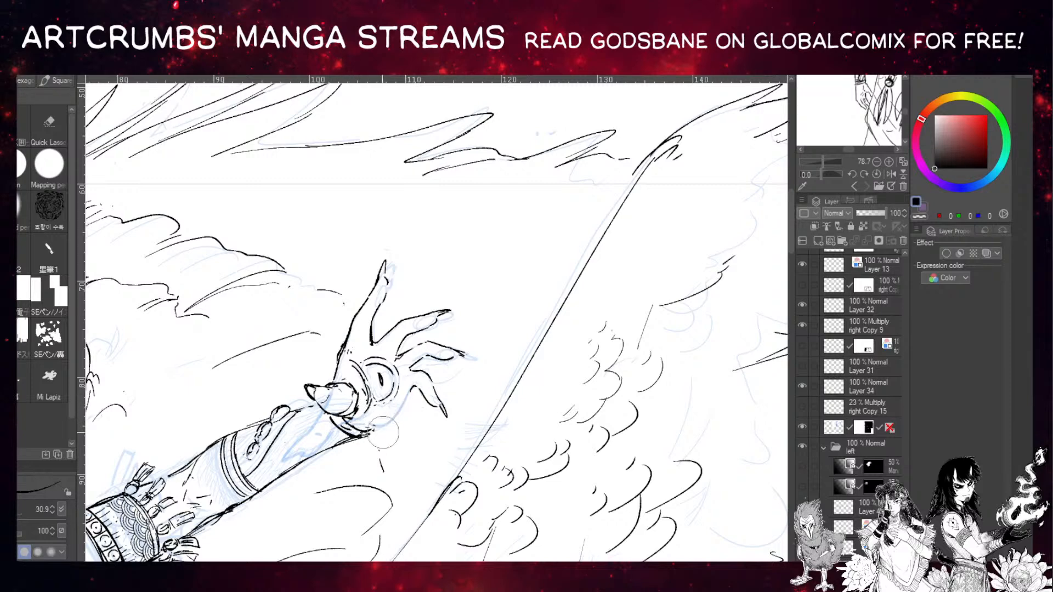
mouse_move(412, 386)
left_mouse_down()
mouse_move(398, 407)
mouse_move(367, 429)
left_mouse_up()
scroll(437, 370, "down", 2)
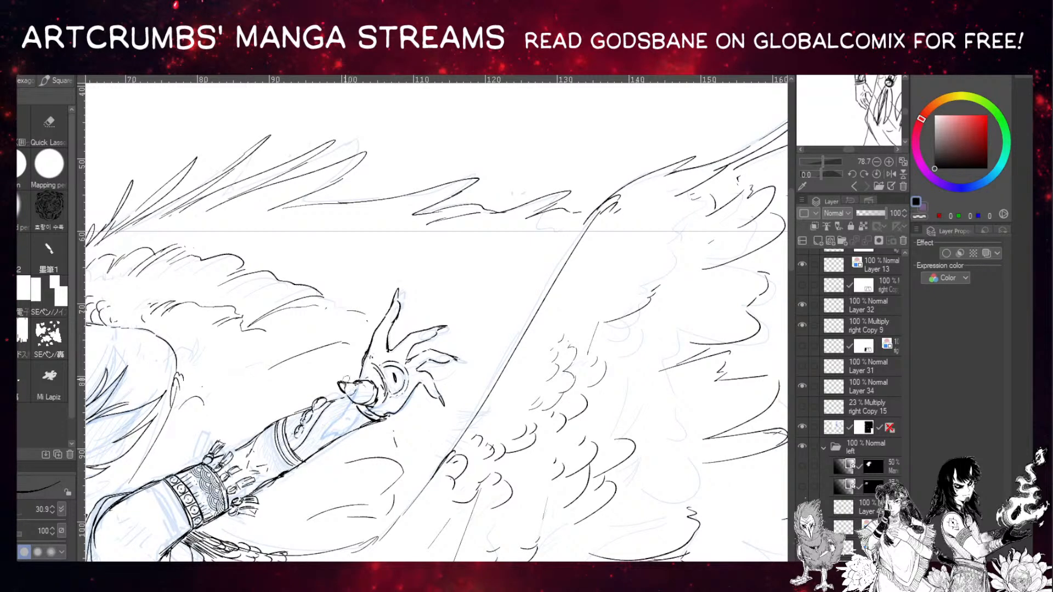
mouse_move(345, 391)
left_mouse_down()
mouse_move(367, 404)
mouse_move(359, 387)
mouse_move(370, 399)
mouse_move(367, 390)
mouse_move(351, 405)
mouse_move(365, 389)
mouse_move(365, 400)
mouse_move(349, 397)
mouse_move(367, 402)
mouse_move(365, 387)
left_mouse_up()
left_click_drag(350, 403, 366, 390)
Choose the Dashed line brush for the hem of the character's long cloth panel.
mouse_move(791, 216)
left_mouse_down()
mouse_move(789, 327)
mouse_move(792, 282)
left_mouse_up()
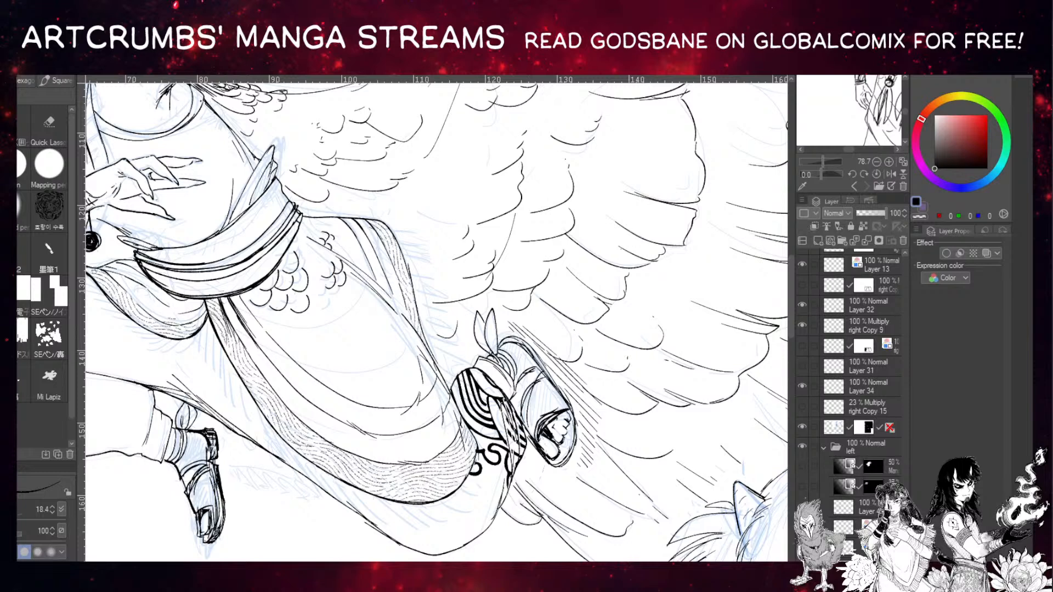
key("b")
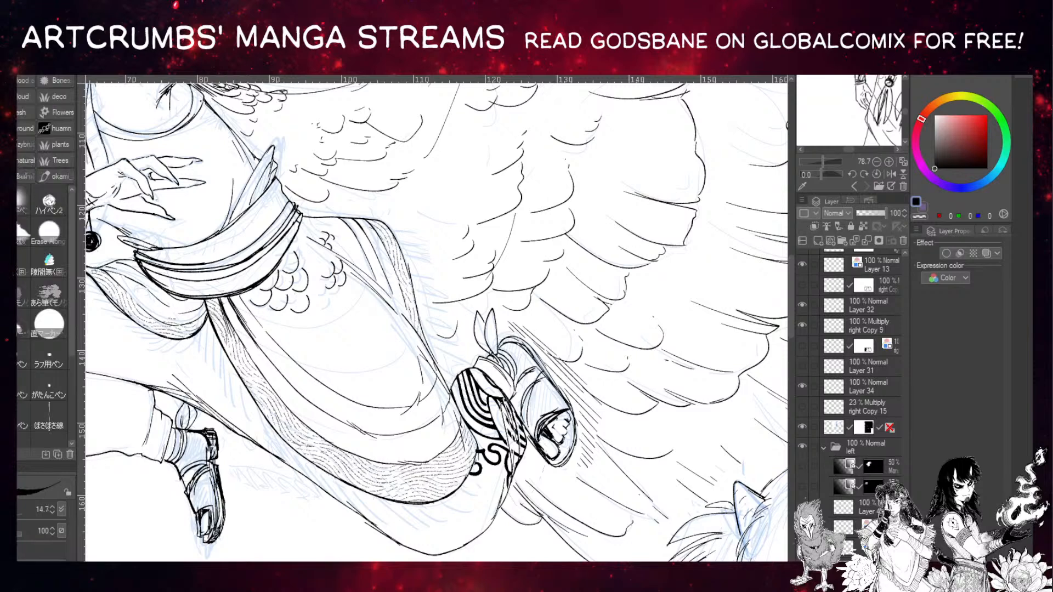
scroll(48, 263, "down", 3)
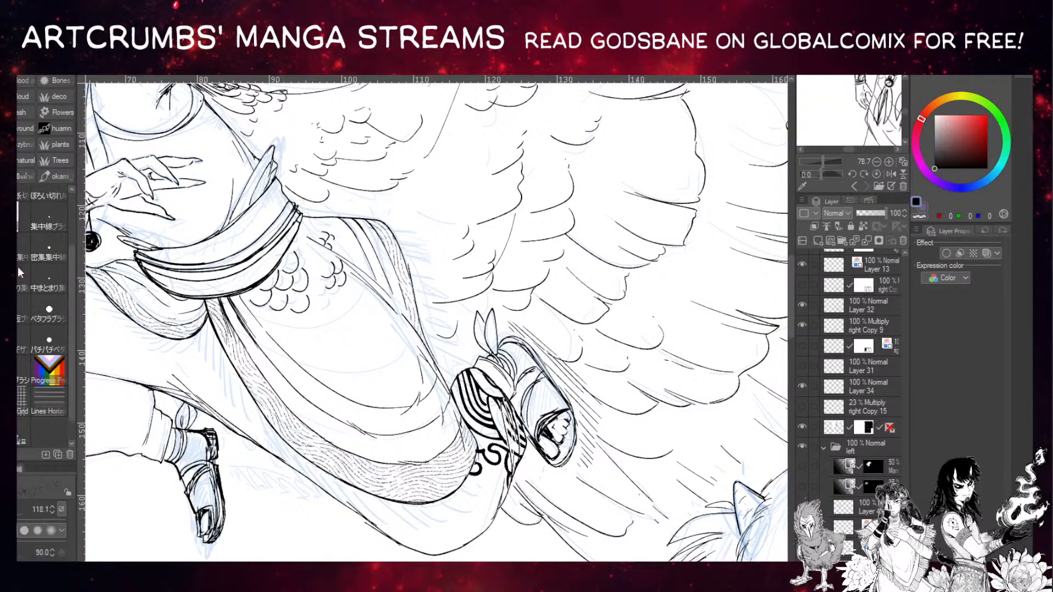
left_click_drag(72, 307, 74, 195)
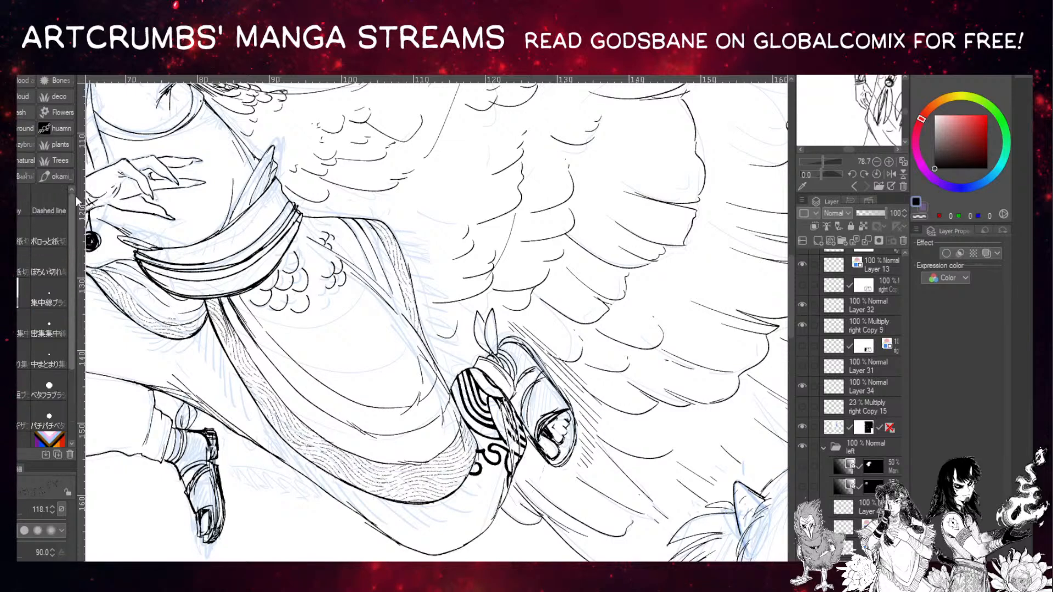
left_click(52, 199)
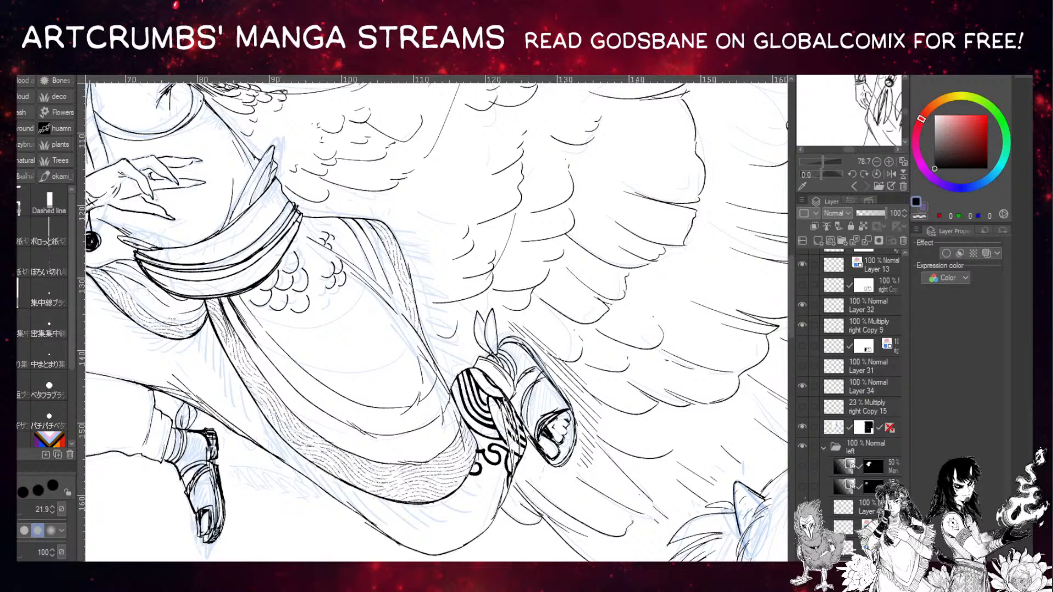
left_click_drag(233, 478, 331, 558)
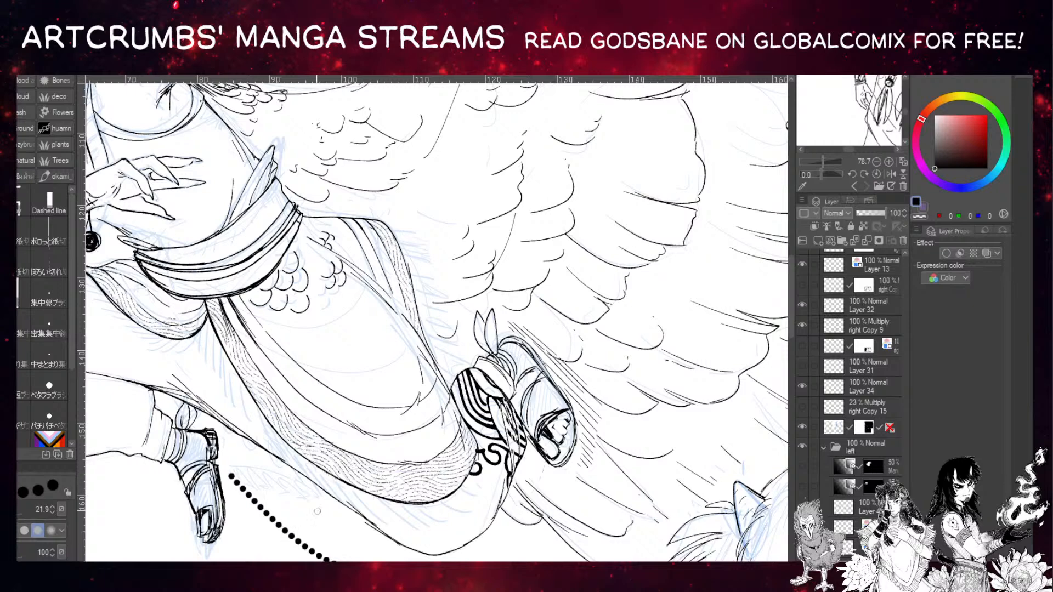
key("ctrl+z")
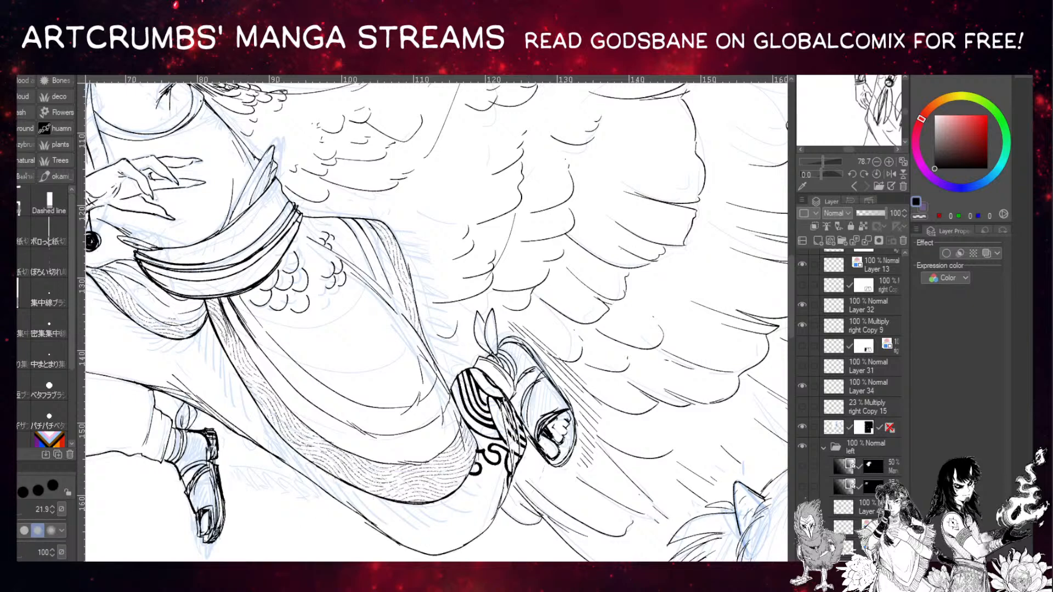
mouse_move(227, 380)
left_mouse_down()
mouse_move(400, 530)
mouse_move(487, 552)
left_mouse_up()
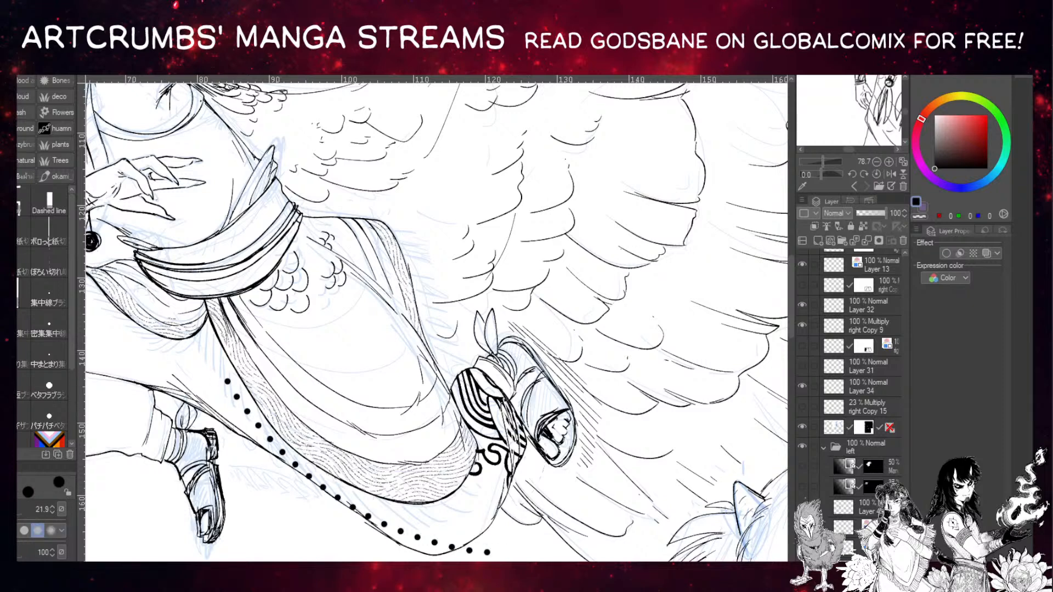
key("ctrl+z")
mouse_move(177, 316)
left_mouse_down()
mouse_move(189, 343)
mouse_move(464, 550)
left_mouse_up()
key("ctrl+z")
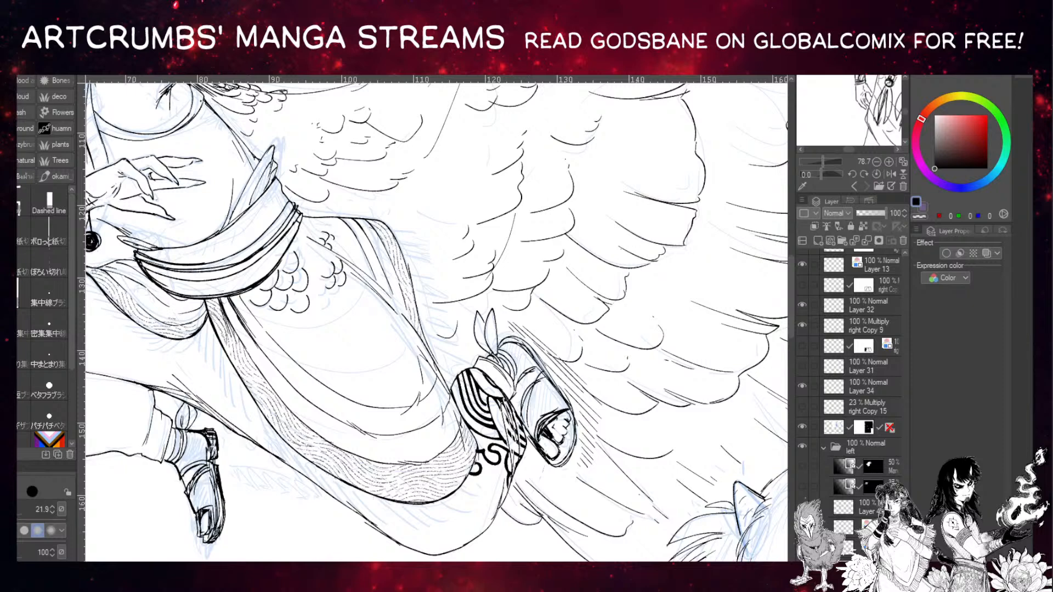
Enlarge the dashed brush to 28.7 and place evenly spaced black dots along the long panel's inner and lower hem.
key("bracketright")
left_click(203, 314)
left_click(216, 347)
left_click(232, 380)
left_click(252, 411)
left_click(275, 441)
left_click(302, 464)
left_click(335, 481)
left_click(368, 495)
left_click(405, 503)
left_click(440, 499)
left_click(470, 477)
left_click(479, 443)
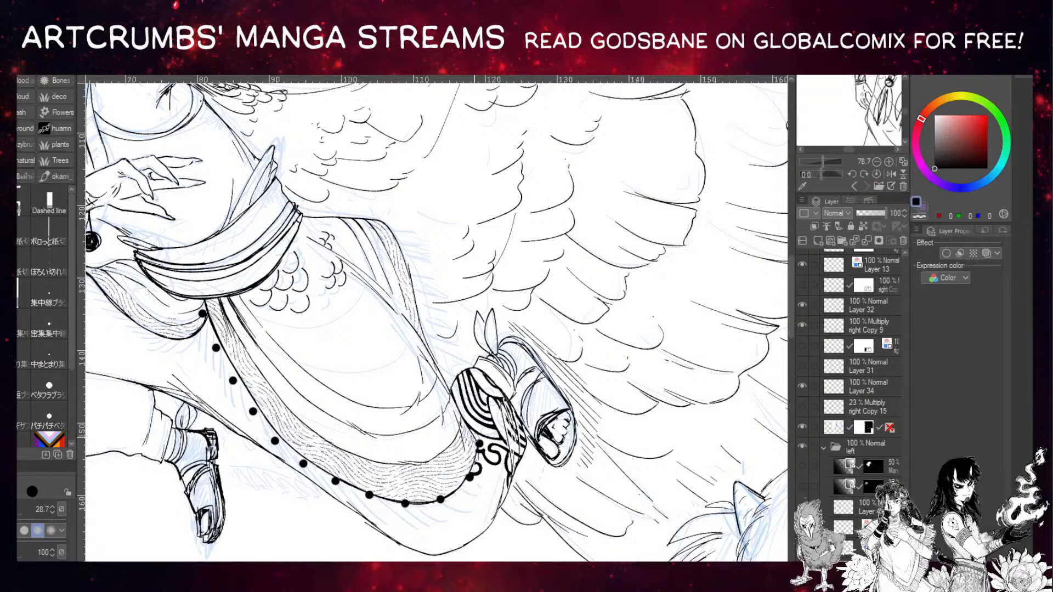
Continue the black dots up the long panel's outer edge and along the short panel's hem over the bent thigh.
left_click(428, 338)
left_click(415, 303)
left_click(408, 267)
left_click(393, 233)
left_click_drag(439, 318, 625, 318)
mouse_move(264, 262)
left_mouse_down()
mouse_move(352, 343)
mouse_move(391, 315)
left_mouse_up()
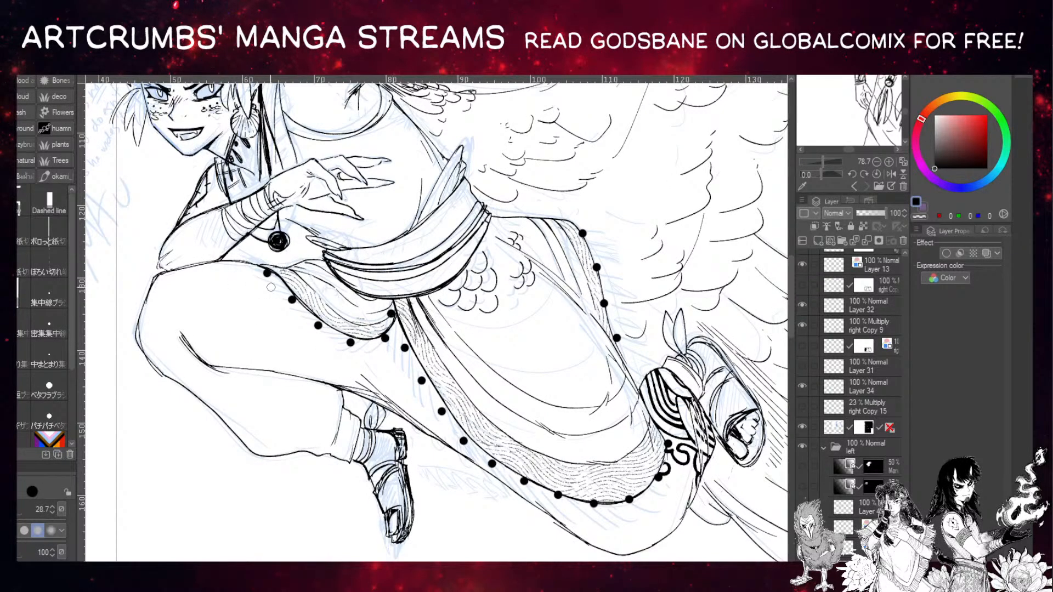
With the pen in white, hollow out the centres of the dots along the short panel's hem.
key("p")
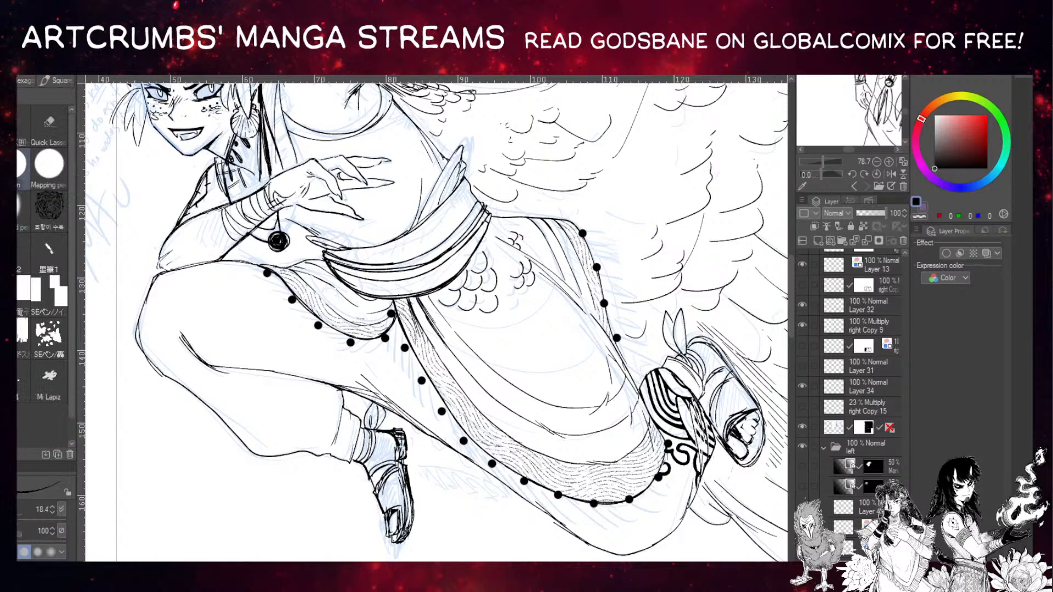
key("x")
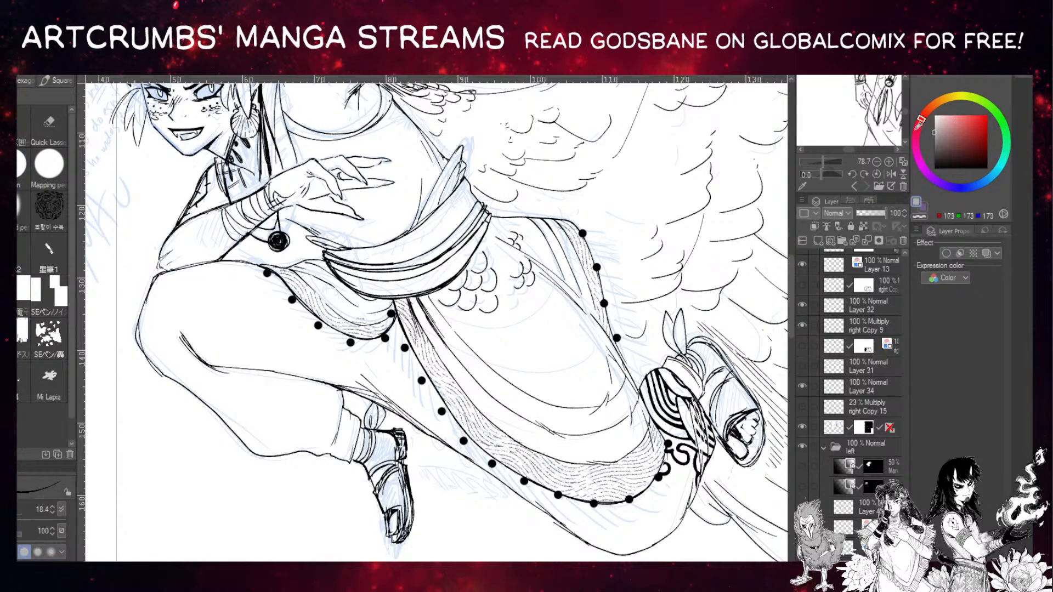
left_click_drag(266, 272, 291, 300)
left_click(318, 326)
left_click(351, 342)
left_click_drag(350, 342, 347, 342)
left_click(385, 339)
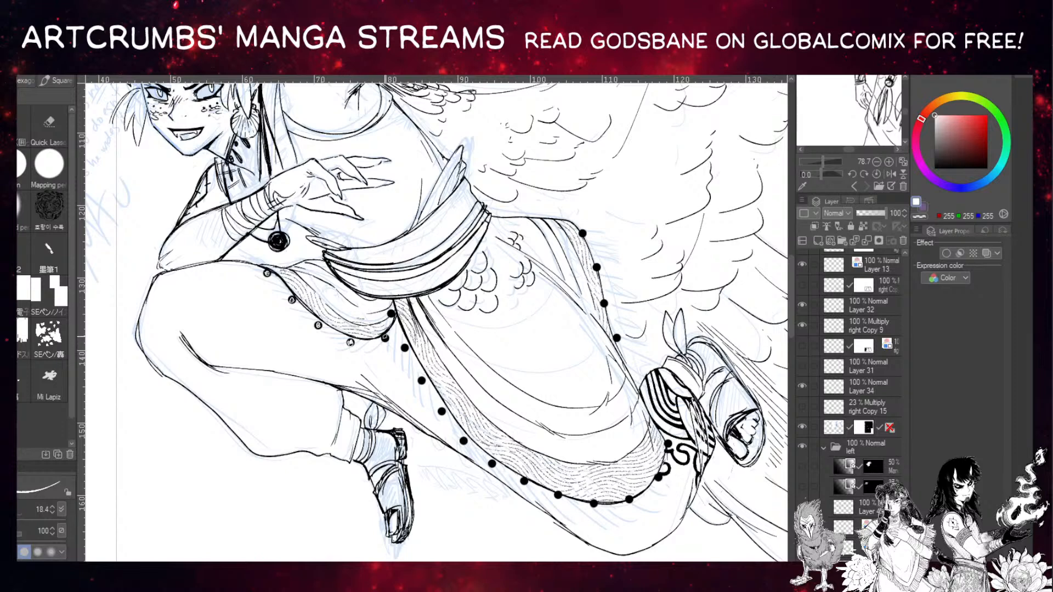
Whiten the centres of the dots around the long panel's hem and up its outer edge.
left_click_drag(390, 313, 464, 441)
left_click_drag(491, 463, 524, 482)
scroll(436, 318, "right", 5)
mouse_move(273, 495)
left_mouse_down()
mouse_move(346, 499)
mouse_move(350, 486)
mouse_move(379, 479)
mouse_move(384, 442)
left_mouse_up()
left_click_drag(332, 338, 333, 338)
left_click(320, 303)
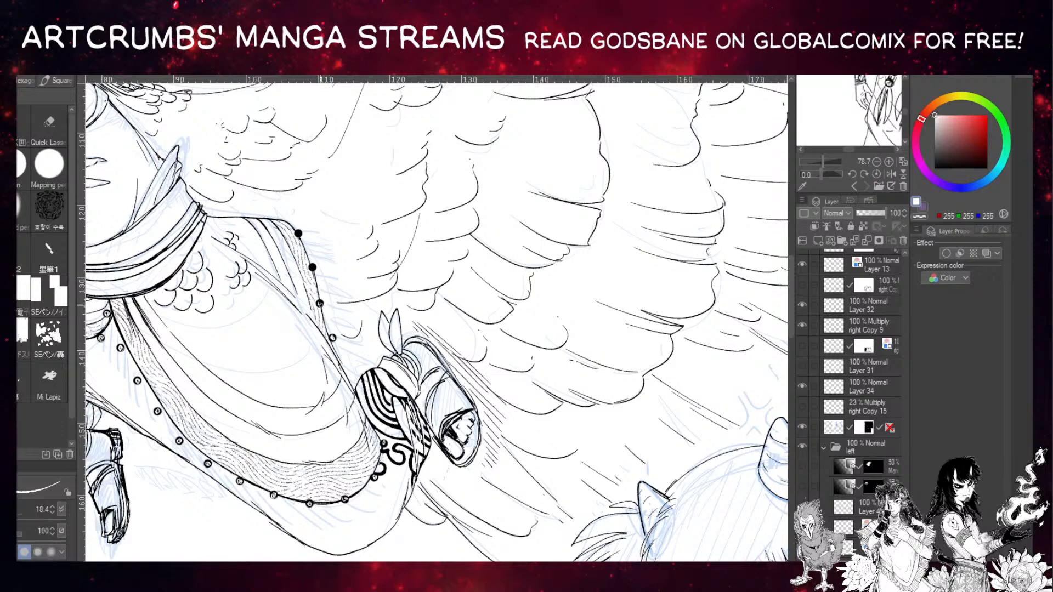
left_click(312, 267)
left_click(312, 267)
left_click(298, 233)
Switch the pen back to black and reinforce the ringed beads where they meet the hems of both panels.
key("x")
left_click_drag(179, 439, 141, 369)
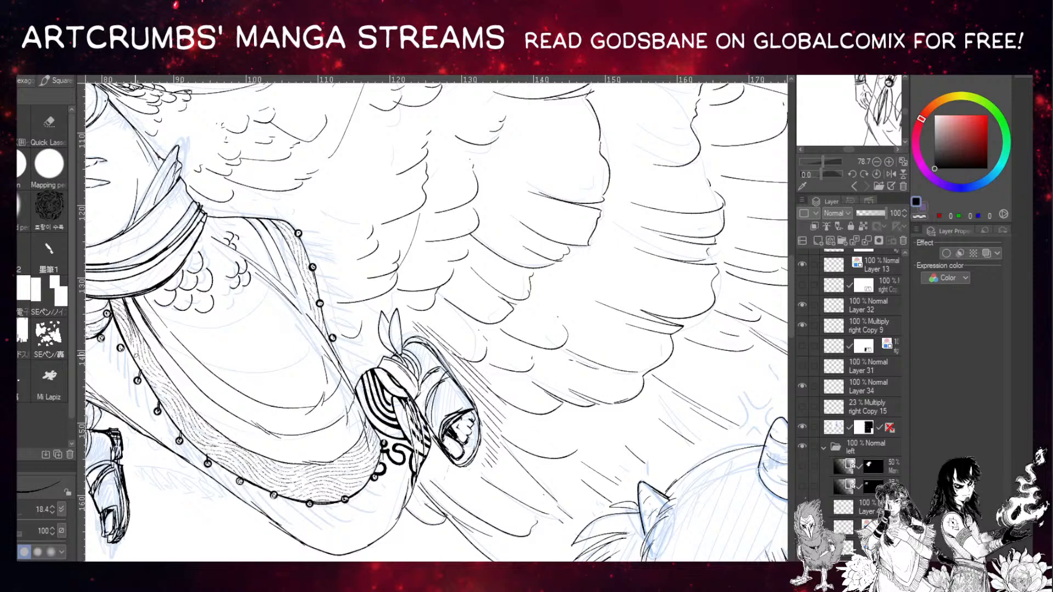
left_click_drag(135, 354, 134, 355)
left_click_drag(204, 315, 330, 306)
left_click_drag(221, 299, 368, 327)
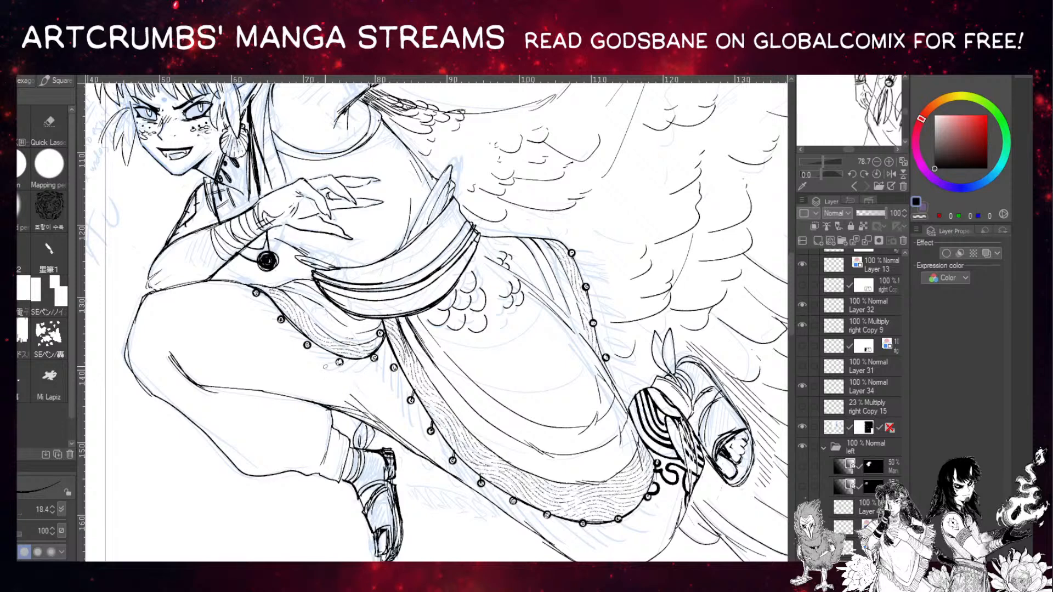
key("o")
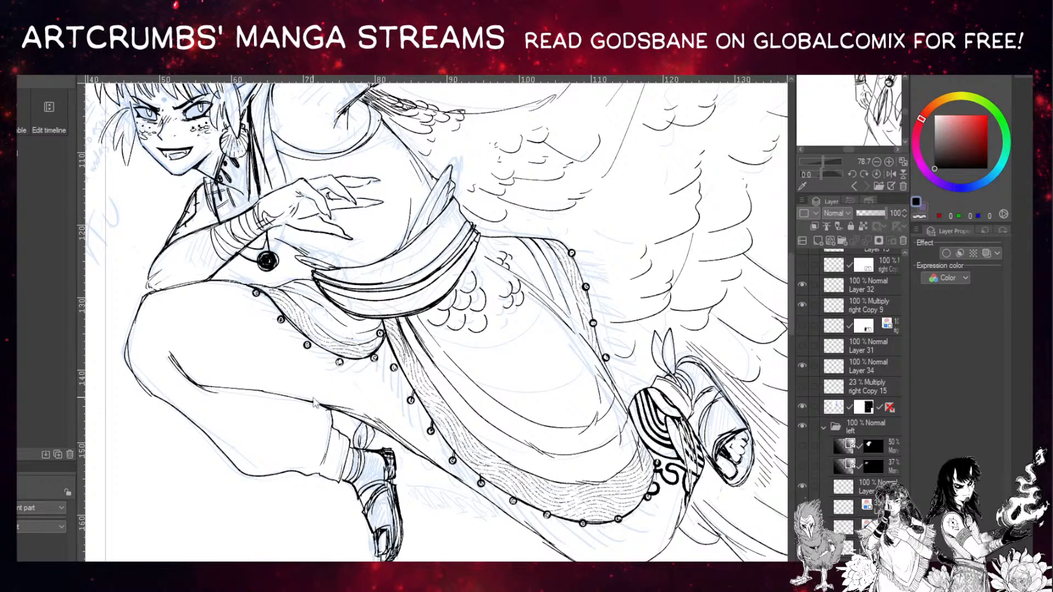
With the pen, ink thin thread tassels hanging from the beads along the short panel's hem over the bent thigh.
key("p")
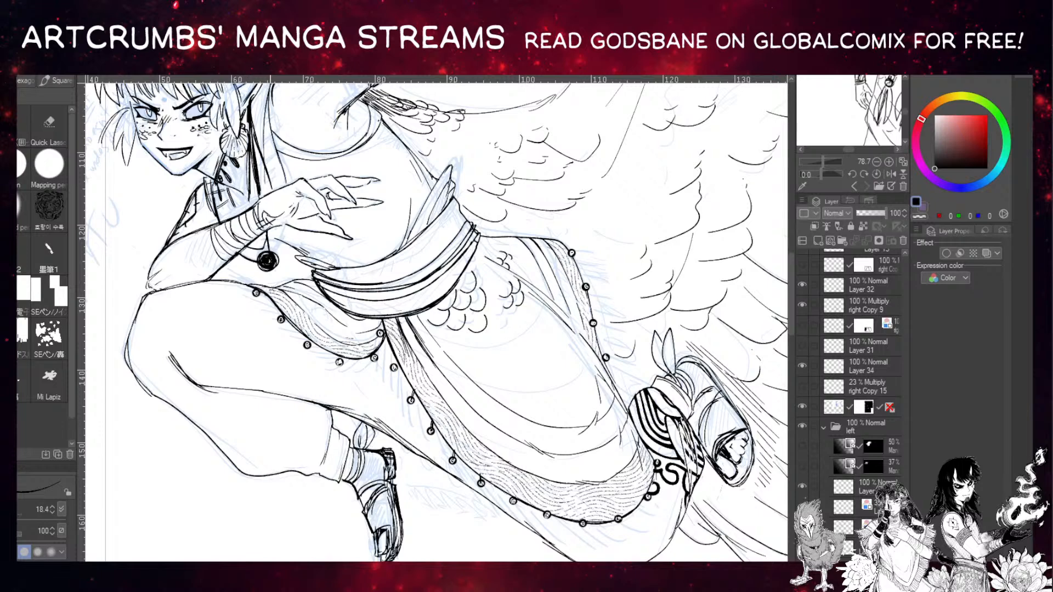
left_click_drag(283, 313, 281, 317)
left_click_drag(342, 358, 340, 361)
key("ctrl+z")
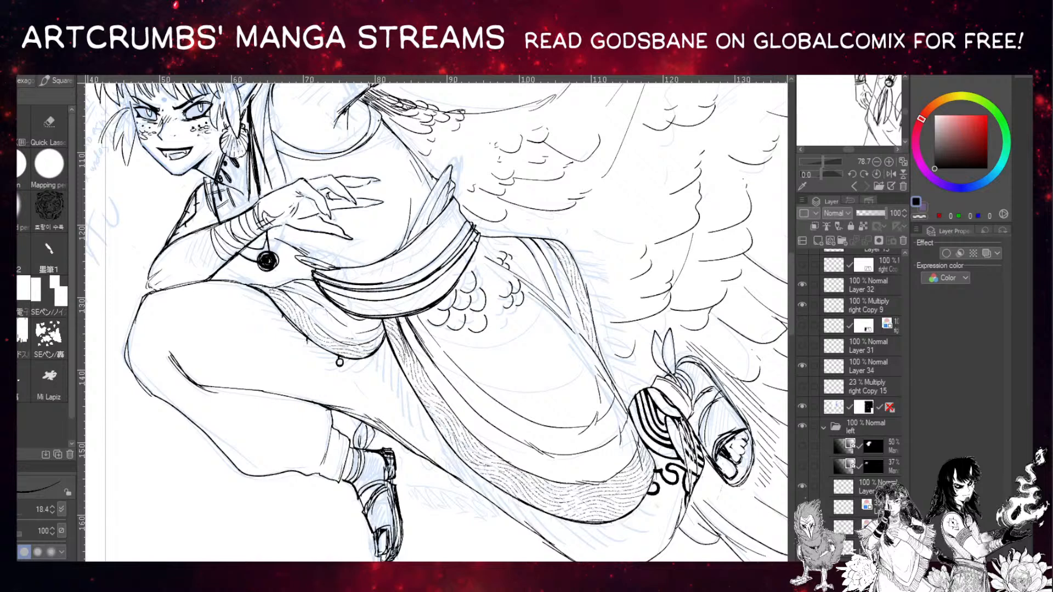
key("ctrl+y")
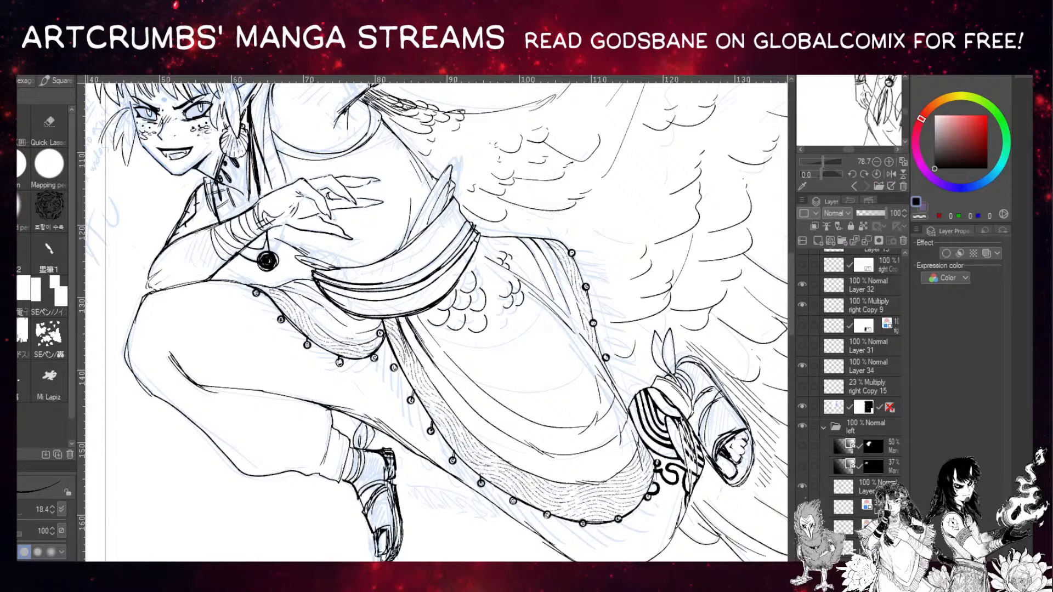
left_click_drag(280, 322, 289, 352)
mouse_move(309, 351)
left_mouse_down()
mouse_move(355, 383)
mouse_move(348, 375)
left_mouse_up()
left_click_drag(375, 359, 384, 378)
left_click_drag(377, 334, 388, 362)
left_click_drag(393, 370, 401, 391)
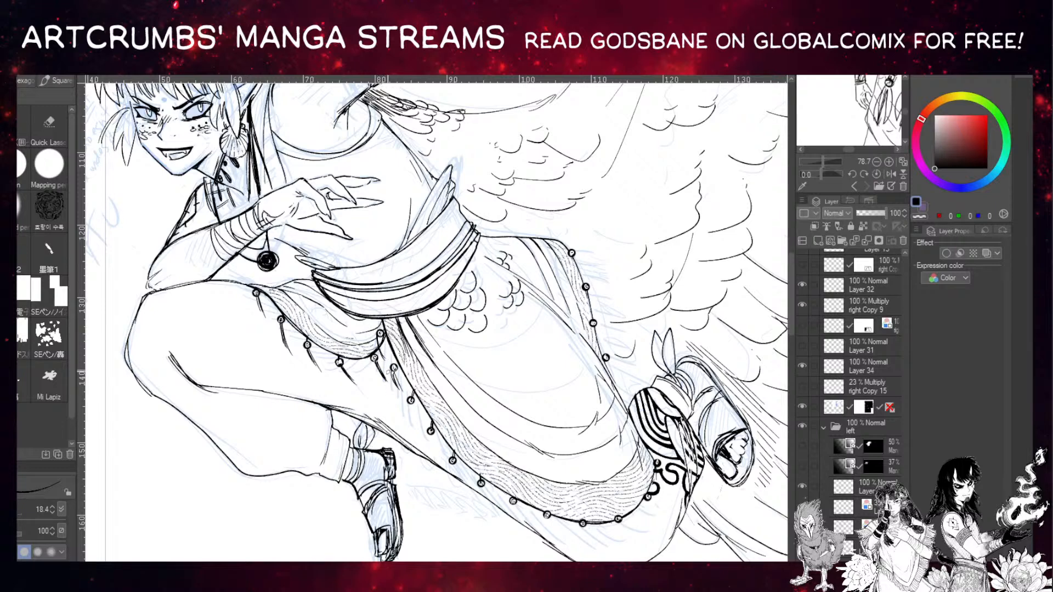
Undo the last tassel strokes, redraw them, and continue the tassels down the beads on the long panel's inner edge.
key("ctrl+z")
key("ctrl+z")
mouse_move(397, 383)
left_mouse_down()
mouse_move(416, 416)
mouse_move(390, 389)
left_mouse_up()
left_click_drag(411, 404, 442, 459)
left_click_drag(454, 467, 467, 497)
Enlarge the pen to 22.9 and ink a small cluster of scallop-shaped scales on the middle of the long panel.
left_click_drag(545, 337, 541, 361)
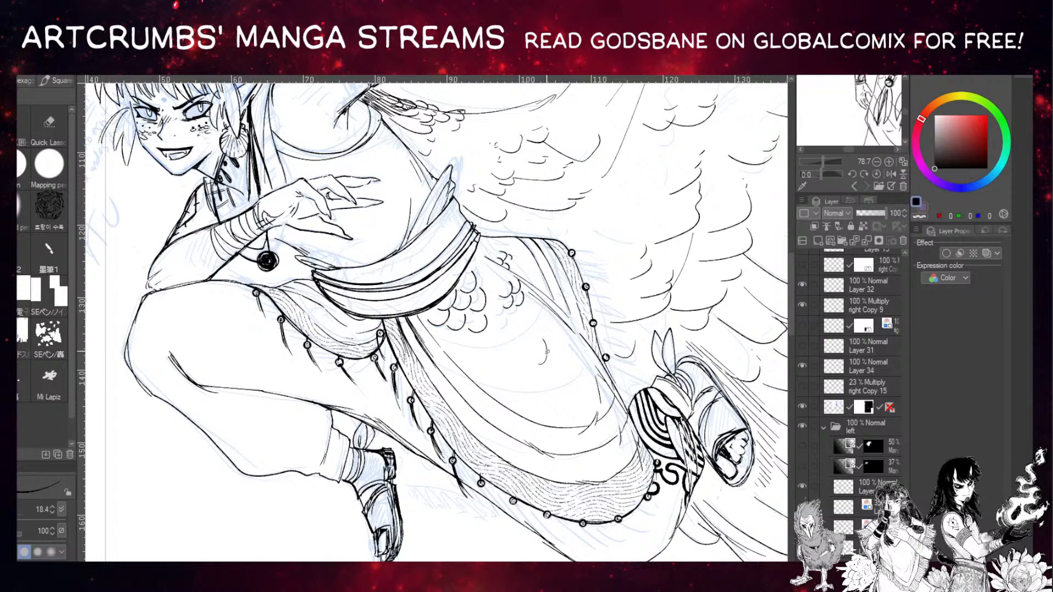
key("ctrl+z")
key("]")
mouse_move(544, 355)
left_mouse_down()
mouse_move(565, 337)
mouse_move(573, 344)
mouse_move(568, 335)
mouse_move(552, 383)
mouse_move(589, 341)
left_mouse_up()
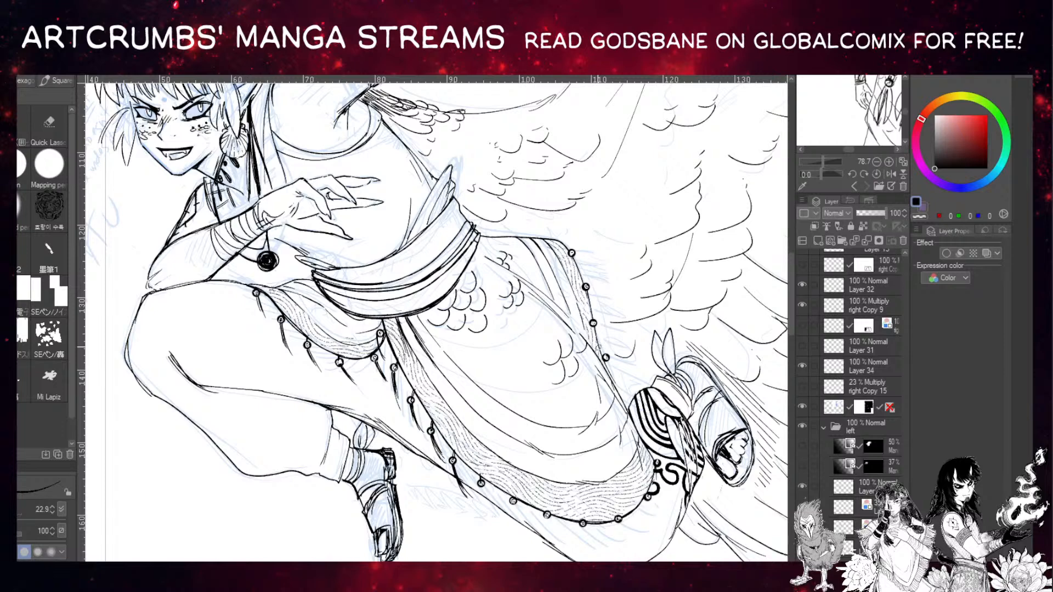
Ink thread tassels on the beads around the long panel's bottom hem, up to the patterned ankle.
left_click_drag(481, 488, 494, 516)
left_click_drag(512, 508, 533, 540)
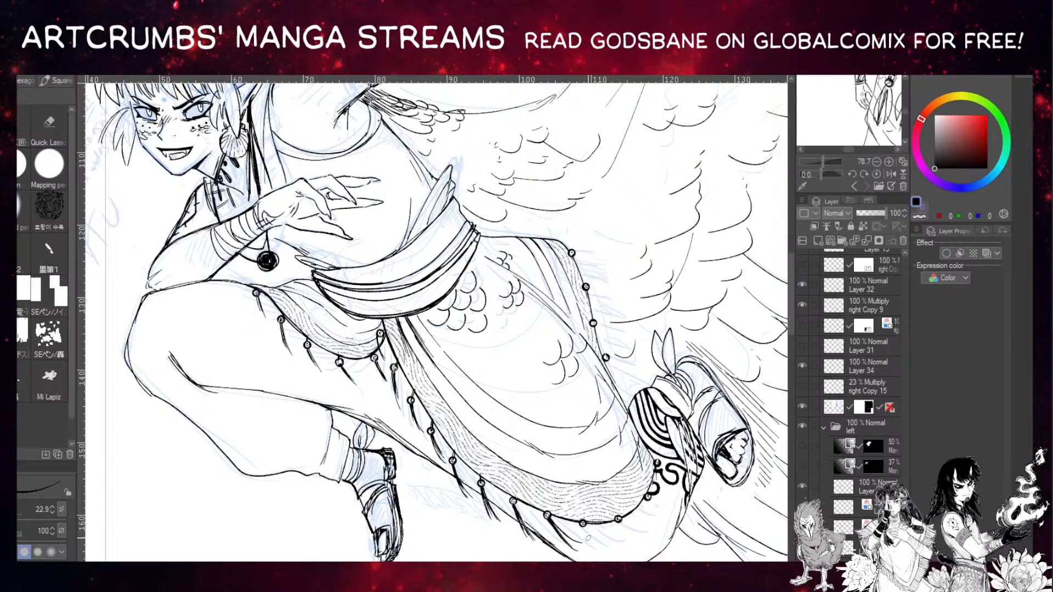
left_click_drag(582, 525, 612, 552)
left_click_drag(587, 526, 618, 548)
mouse_move(649, 500)
left_mouse_down()
mouse_move(673, 497)
mouse_move(663, 497)
mouse_move(681, 458)
left_mouse_up()
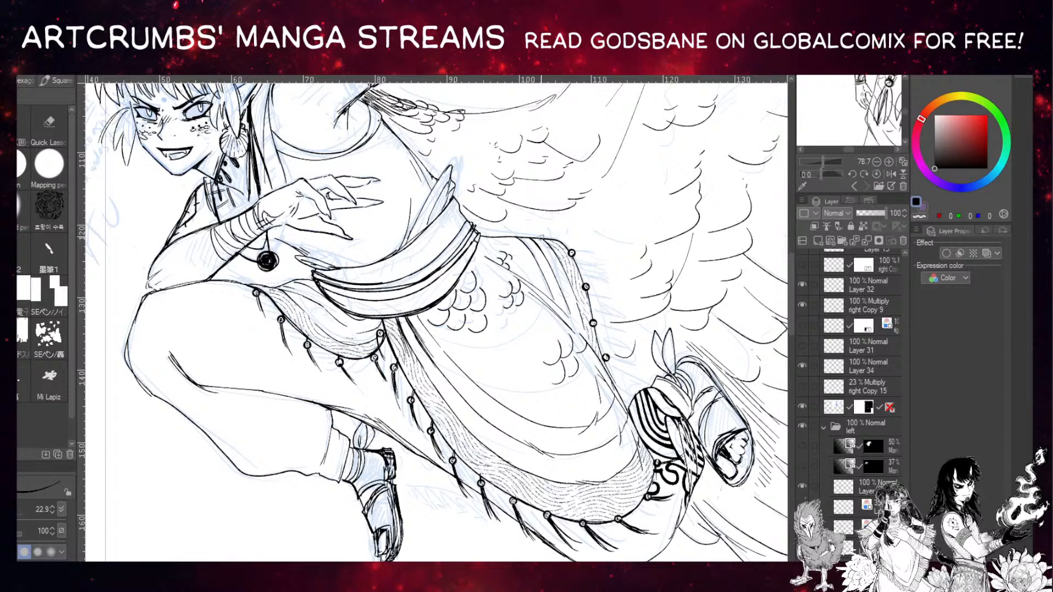
Add thread tassels to the beads along the long panel's outer edge, next to the wing.
mouse_move(572, 253)
left_mouse_down()
mouse_move(602, 271)
mouse_move(608, 253)
mouse_move(626, 293)
mouse_move(608, 292)
mouse_move(622, 295)
mouse_move(610, 325)
mouse_move(625, 329)
mouse_move(608, 326)
mouse_move(627, 330)
mouse_move(605, 329)
left_mouse_up()
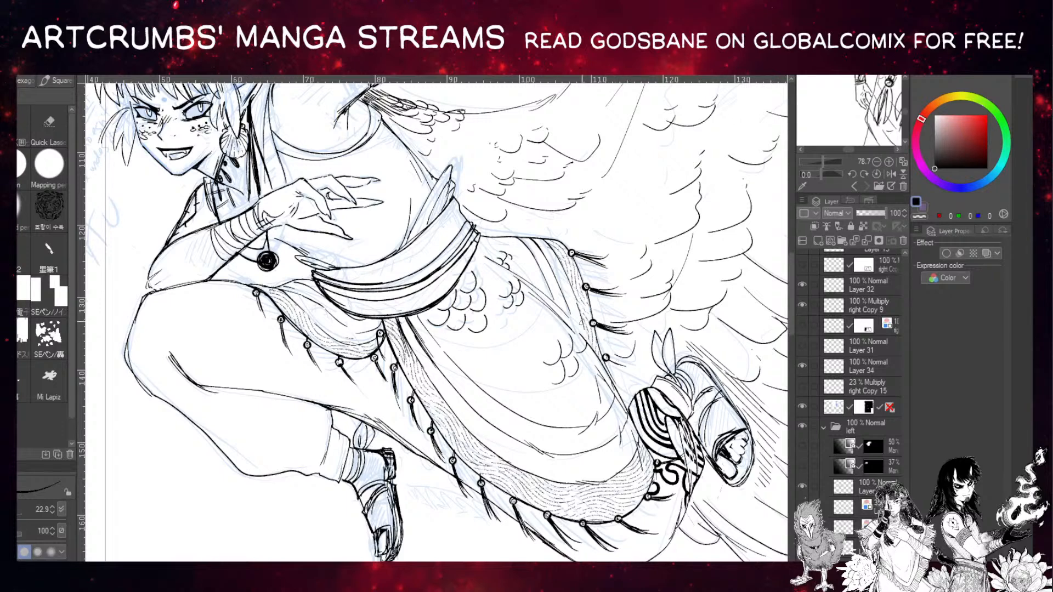
left_click_drag(588, 294, 593, 317)
left_click_drag(574, 258, 585, 283)
Handwrite the list "Wheat, Rye, oats, Barley" in the empty space beside the tip of the upper wing.
left_click_drag(390, 268, 371, 223)
mouse_move(381, 286)
left_mouse_down()
mouse_move(352, 263)
mouse_move(378, 302)
left_mouse_up()
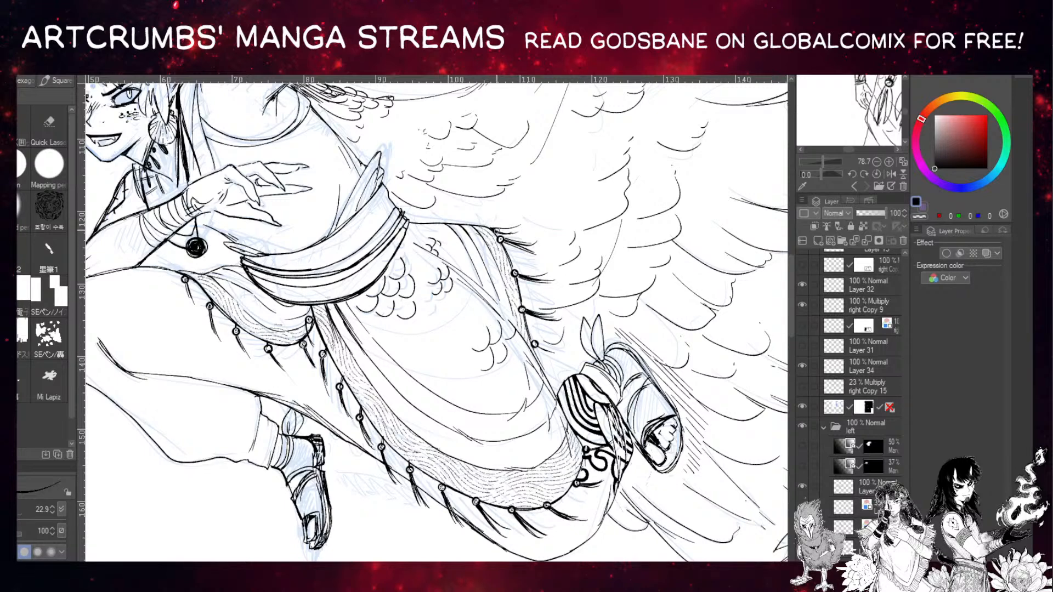
mouse_move(483, 236)
left_mouse_down()
mouse_move(452, 231)
mouse_move(384, 171)
left_mouse_up()
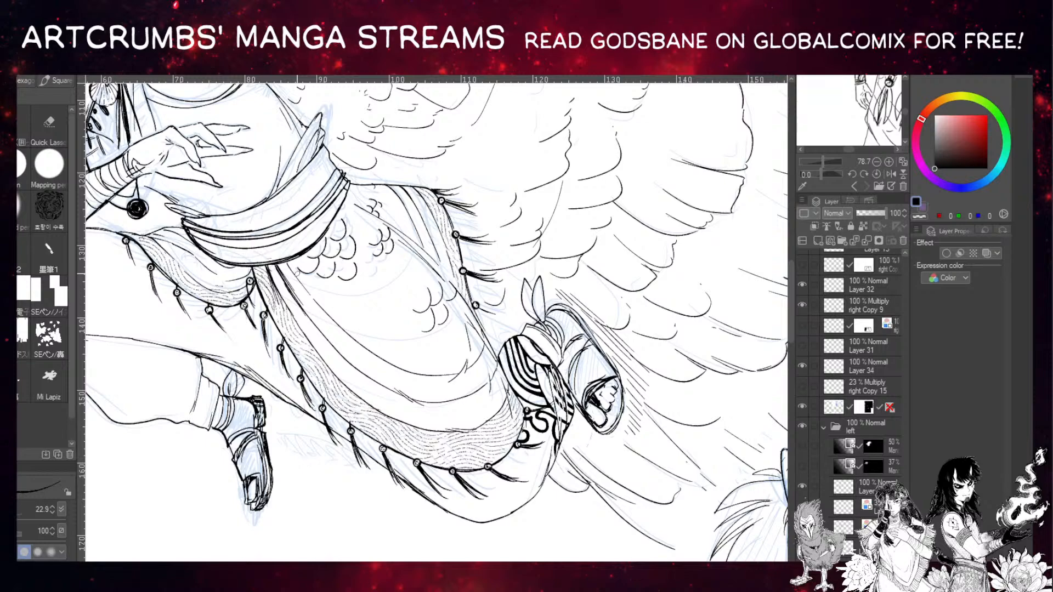
left_click_drag(604, 137, 528, 251)
left_click_drag(367, 368, 493, 434)
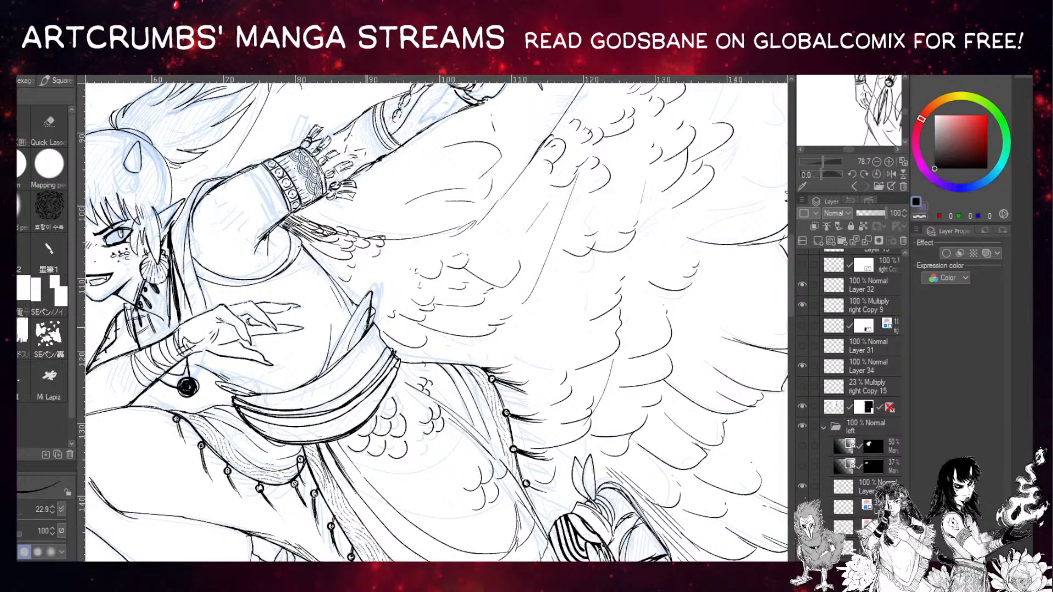
left_click_drag(350, 301, 439, 314)
left_click_drag(347, 242, 392, 271)
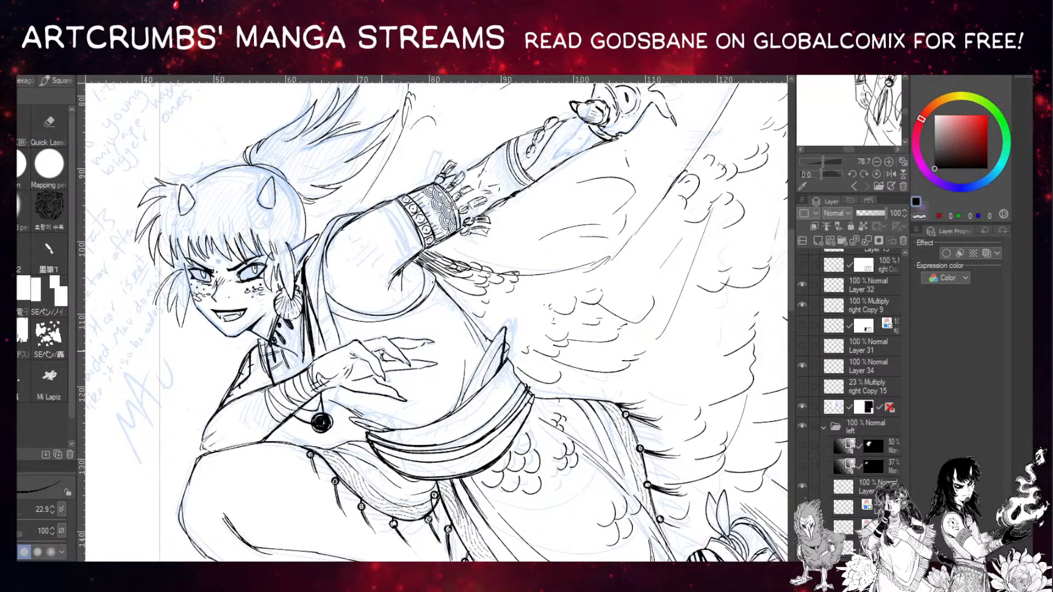
mouse_move(164, 103)
left_mouse_down()
mouse_move(279, 315)
mouse_move(288, 443)
left_mouse_up()
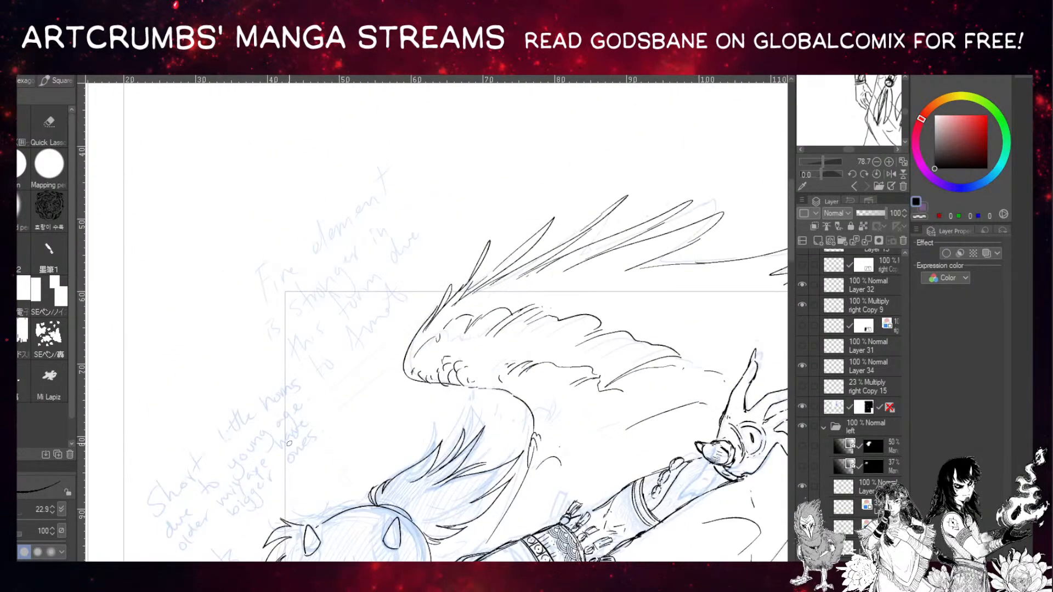
mouse_move(193, 222)
left_mouse_down()
mouse_move(220, 232)
mouse_move(240, 196)
mouse_move(256, 200)
mouse_move(223, 282)
mouse_move(236, 264)
mouse_move(247, 277)
mouse_move(251, 247)
left_mouse_up()
left_click_drag(245, 295, 250, 283)
mouse_move(246, 277)
left_mouse_down()
mouse_move(270, 265)
mouse_move(270, 309)
mouse_move(284, 278)
mouse_move(299, 279)
mouse_move(279, 285)
left_mouse_up()
key("ctrl+z")
key("ctrl+z")
key("ctrl+z")
key("ctrl+z")
mouse_move(281, 275)
left_mouse_down()
mouse_move(288, 293)
mouse_move(296, 277)
mouse_move(306, 311)
left_mouse_up()
Start a second column of the handwritten list with "Pepper + spices".
mouse_move(279, 172)
left_mouse_down()
mouse_move(292, 147)
mouse_move(306, 163)
mouse_move(317, 124)
left_mouse_up()
left_click_drag(316, 131, 325, 111)
left_click_drag(316, 149, 322, 155)
mouse_move(321, 149)
left_mouse_down()
mouse_move(317, 156)
mouse_move(324, 153)
left_mouse_up()
mouse_move(324, 142)
left_mouse_down()
mouse_move(338, 149)
mouse_move(337, 124)
left_mouse_up()
left_click_drag(346, 122, 352, 116)
left_click_drag(358, 112, 356, 123)
Handwrite "Tomatoes, eggplant, potato, goji beri" beneath the second column's first entry, undoing and rewriting faulty strokes.
left_click_drag(301, 187, 297, 211)
left_click_drag(293, 191, 309, 184)
left_click_drag(311, 192, 323, 189)
left_click_drag(321, 180, 362, 145)
mouse_move(322, 227)
left_mouse_down()
mouse_move(338, 206)
mouse_move(342, 214)
mouse_move(366, 177)
left_mouse_up()
left_click_drag(369, 160, 349, 209)
key("ctrl+z")
key("ctrl+z")
key("ctrl+z")
key("ctrl+z")
left_click_drag(343, 194, 368, 180)
mouse_move(346, 240)
left_mouse_down()
mouse_move(336, 251)
mouse_move(366, 214)
left_mouse_up()
left_click_drag(361, 209, 379, 196)
left_click_drag(363, 253, 355, 286)
mouse_move(374, 231)
left_mouse_down()
mouse_move(376, 243)
mouse_move(393, 215)
left_mouse_up()
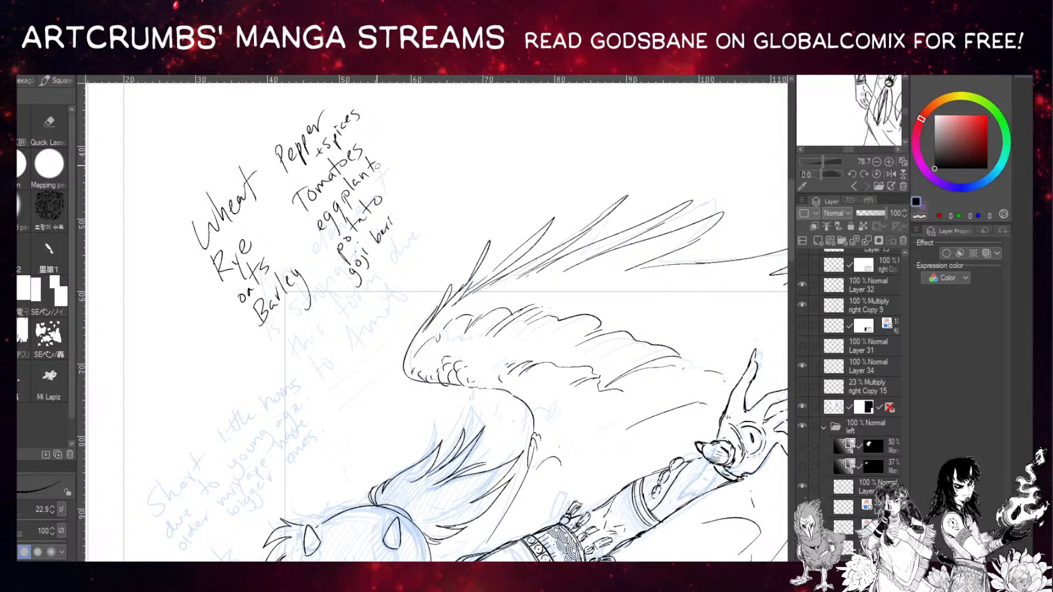
Add "mangoes, apples, pears, cherries" to the handwritten list and frame it with two large curved lines.
mouse_move(269, 355)
left_mouse_down()
mouse_move(320, 284)
mouse_move(291, 366)
mouse_move(315, 335)
left_mouse_up()
left_click_drag(325, 323, 323, 365)
left_click_drag(326, 357, 343, 328)
left_click_drag(350, 323, 345, 335)
left_click_drag(383, 272, 380, 289)
mouse_move(388, 264)
left_mouse_down()
mouse_move(383, 289)
mouse_move(392, 272)
left_mouse_up()
left_click_drag(393, 262, 432, 217)
left_click_drag(165, 267, 271, 380)
mouse_move(363, 96)
left_mouse_down()
mouse_move(442, 132)
mouse_move(441, 235)
left_mouse_up()
Title the handwritten list "No-List" and add a small frowning face after it.
left_click_drag(163, 199, 175, 175)
left_click_drag(181, 168, 178, 177)
mouse_move(200, 138)
left_mouse_down()
mouse_move(209, 144)
mouse_move(233, 118)
left_mouse_up()
left_click_drag(182, 165, 194, 153)
left_click(250, 114)
left_click(250, 107)
left_click_drag(265, 105, 263, 117)
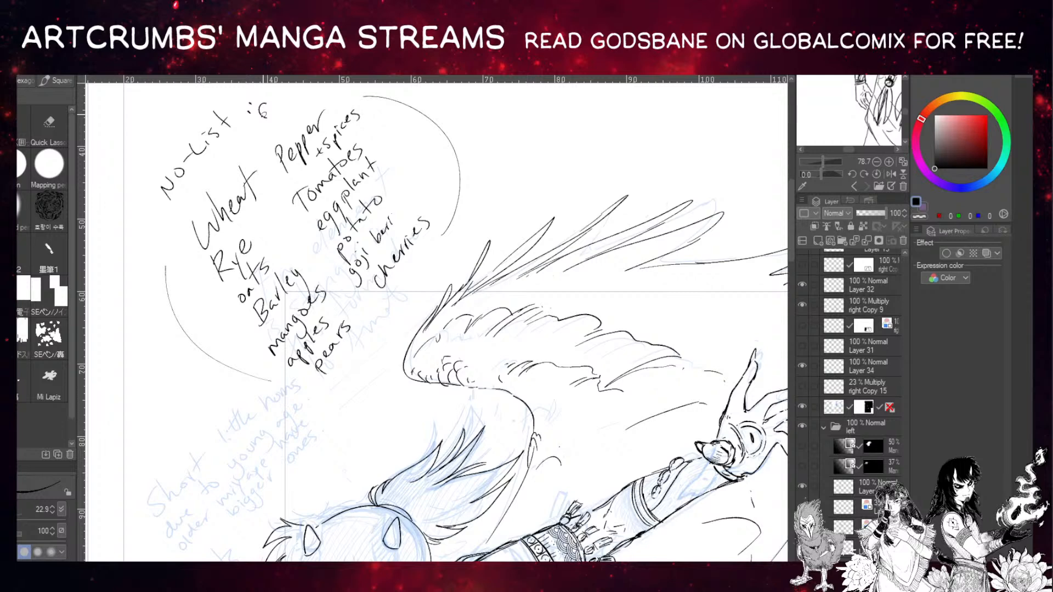
Lasso the foot behind the long panel, shift it slightly upward, rotate it counterclockwise, apply the transform and deselect.
left_click_drag(625, 550, 361, 273)
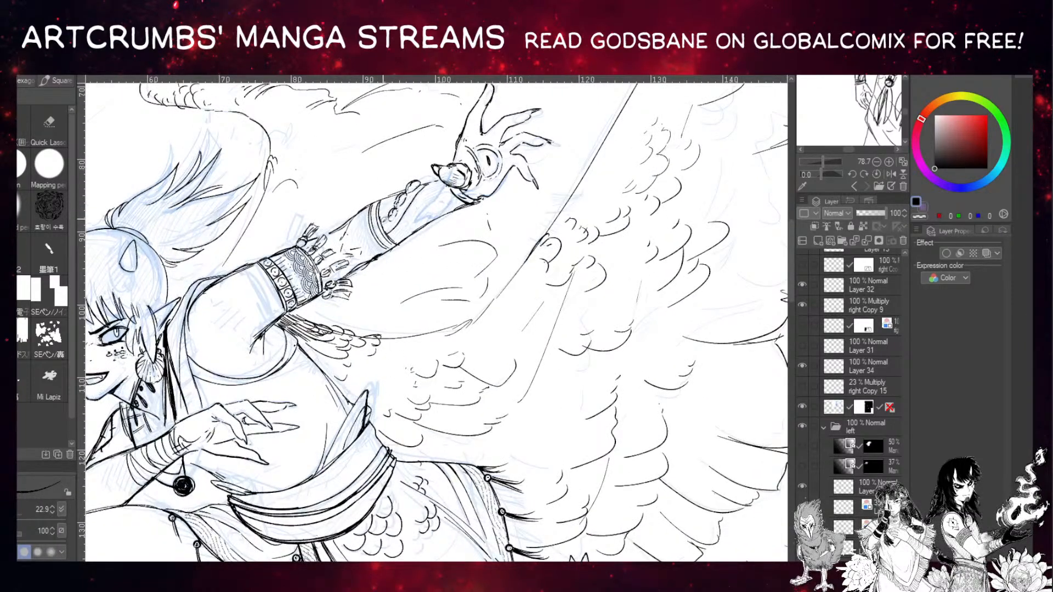
left_click_drag(436, 183, 390, 239)
left_click_drag(392, 198, 381, 219)
mouse_move(646, 286)
left_mouse_down()
mouse_move(487, 301)
mouse_move(304, 270)
mouse_move(373, 112)
left_mouse_up()
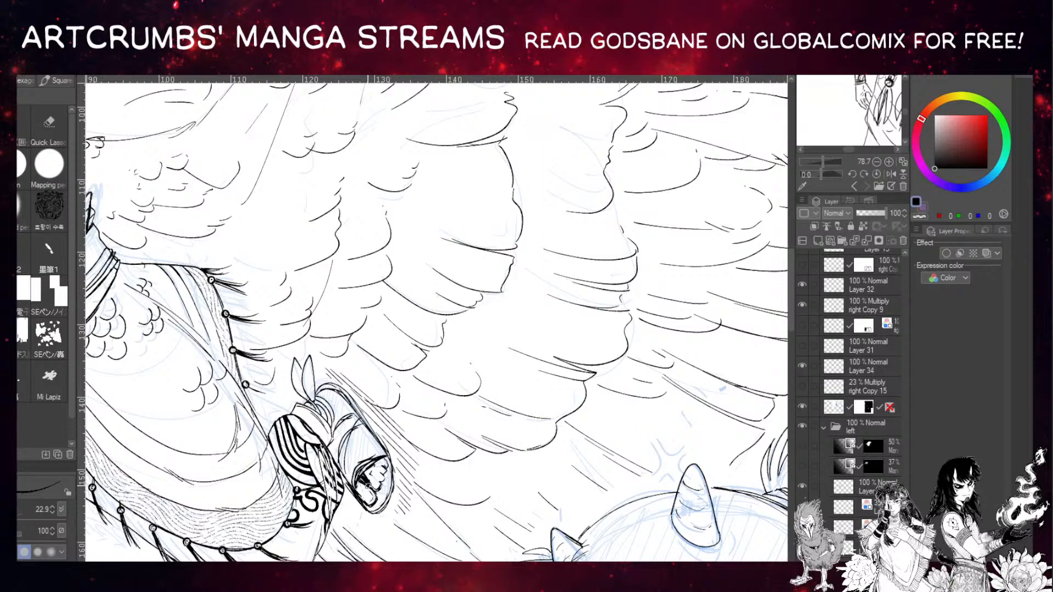
left_click_drag(343, 377, 351, 368)
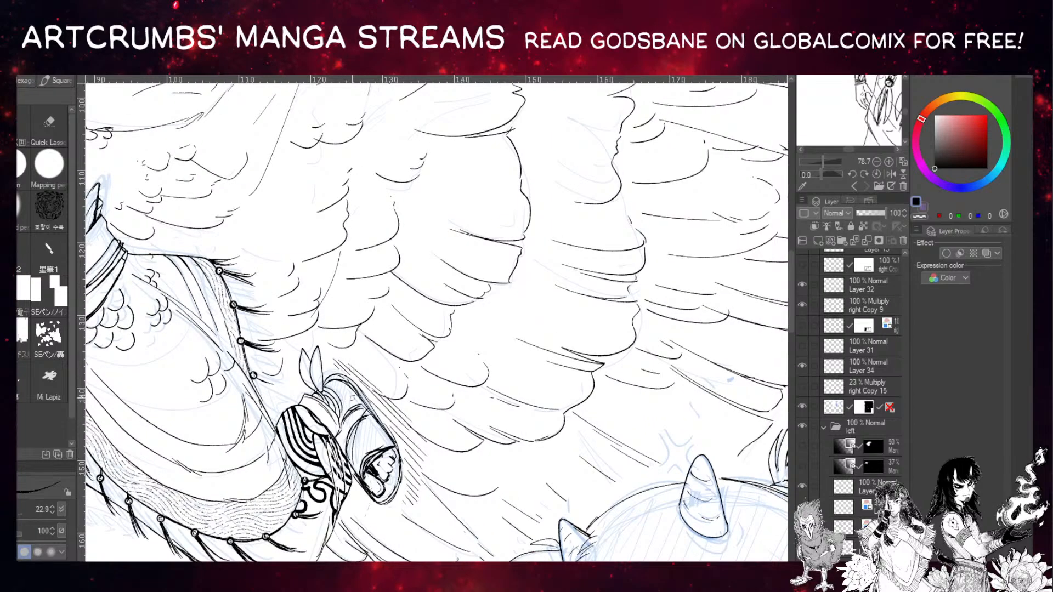
left_click_drag(368, 335, 401, 255)
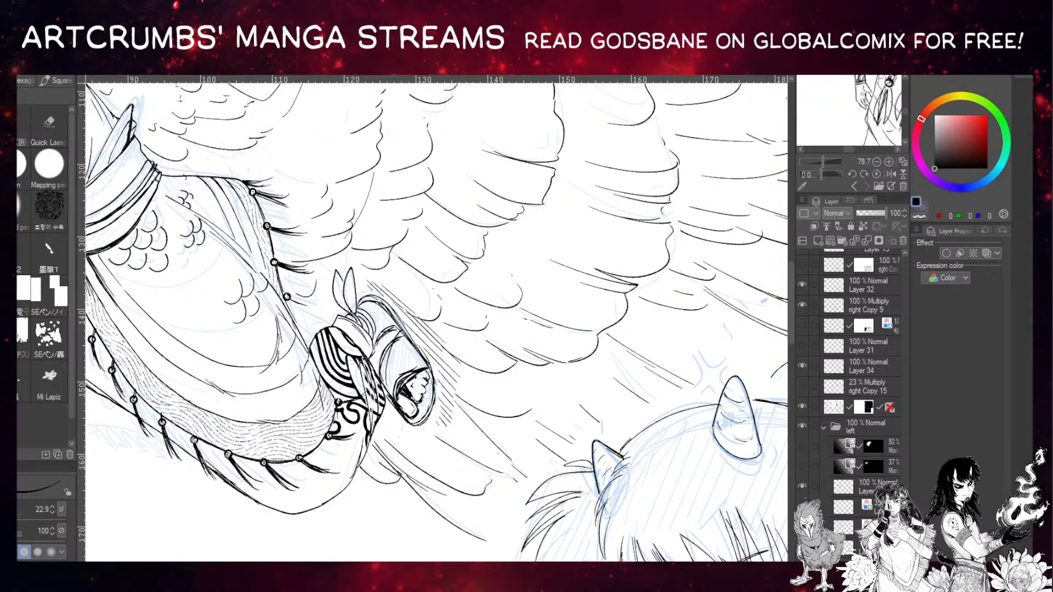
key("m")
mouse_move(387, 377)
left_mouse_down()
mouse_move(419, 434)
mouse_move(459, 428)
mouse_move(469, 374)
mouse_move(460, 348)
mouse_move(384, 274)
mouse_move(362, 280)
mouse_move(358, 261)
mouse_move(332, 265)
mouse_move(338, 307)
mouse_move(374, 338)
left_mouse_up()
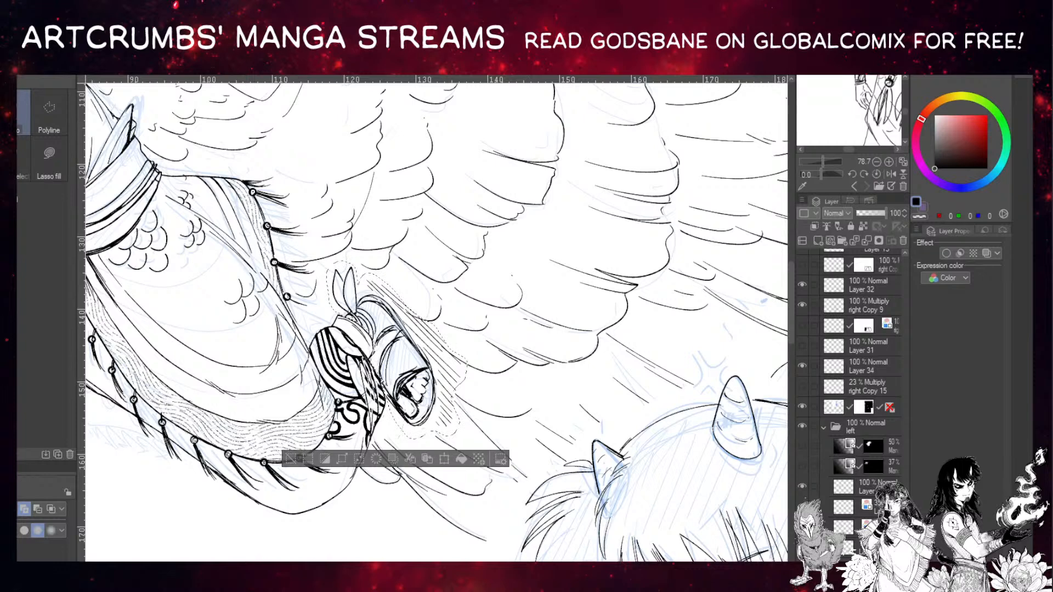
key("o")
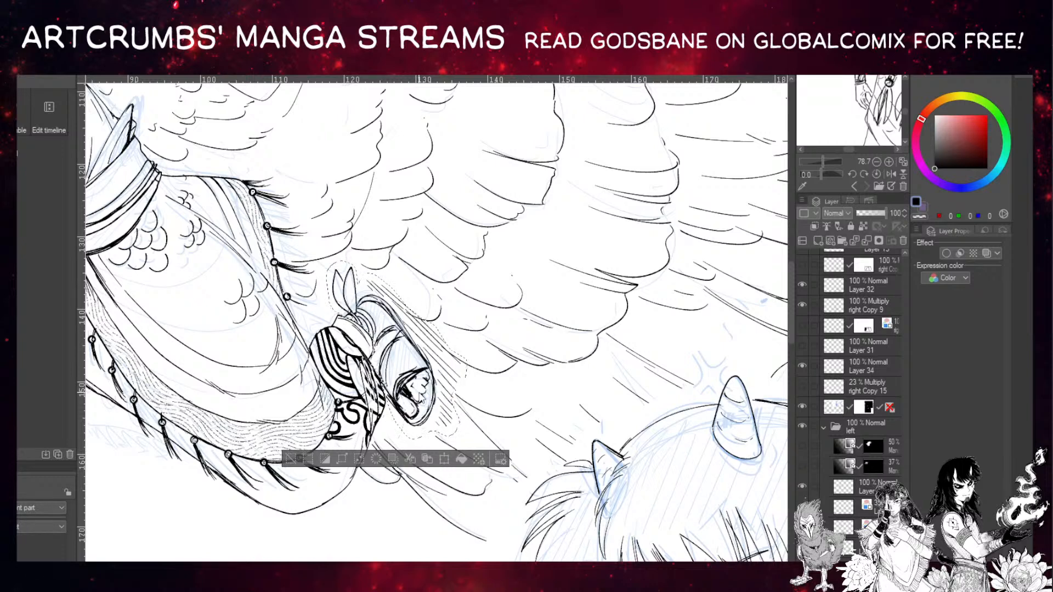
key("ctrl+t")
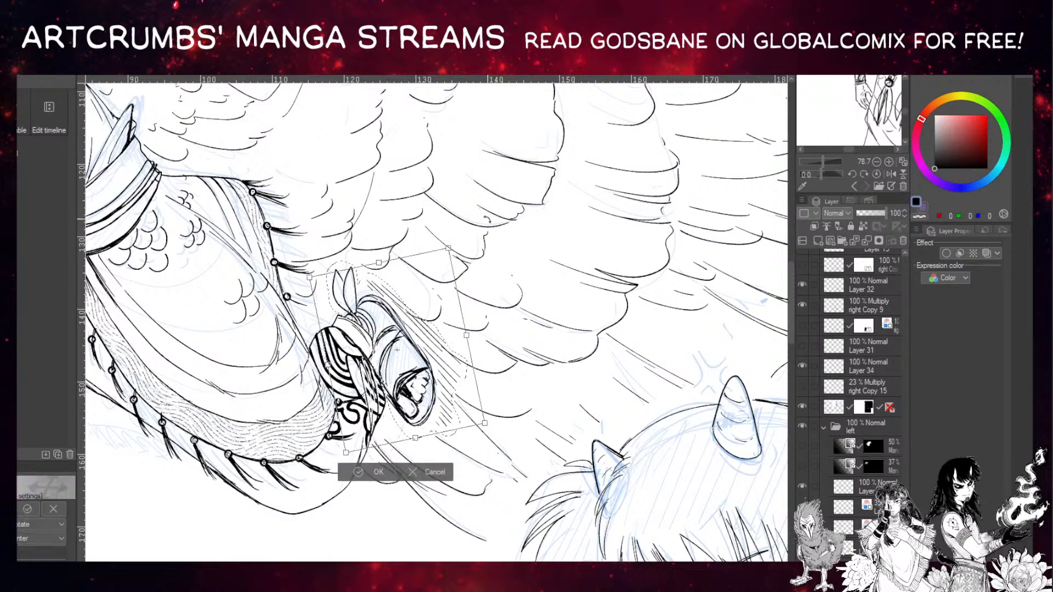
left_click_drag(496, 253, 492, 251)
left_click_drag(408, 346, 409, 315)
left_click_drag(490, 300, 487, 285)
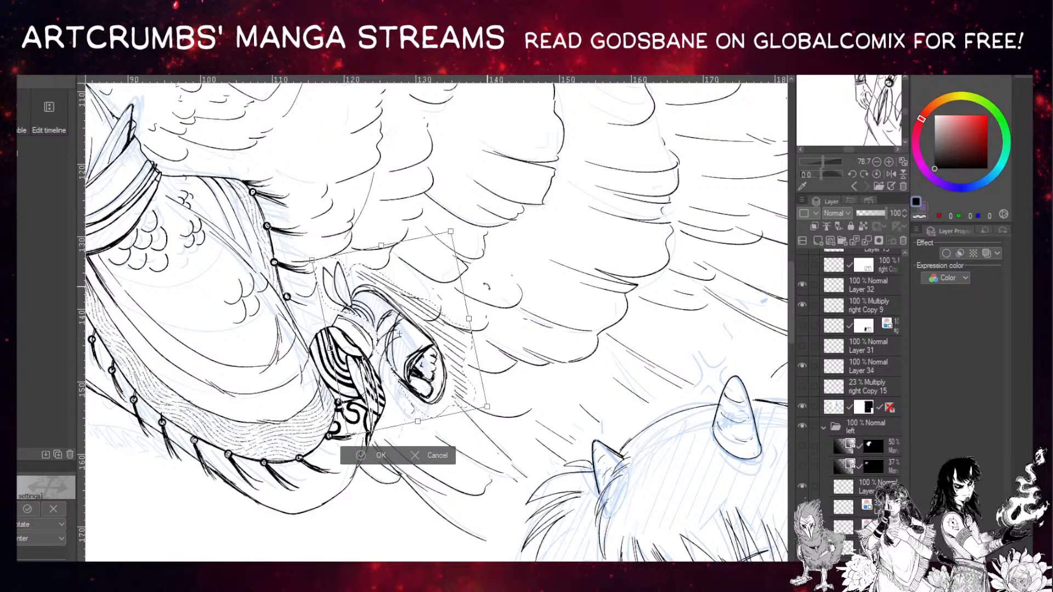
left_click_drag(399, 333, 412, 339)
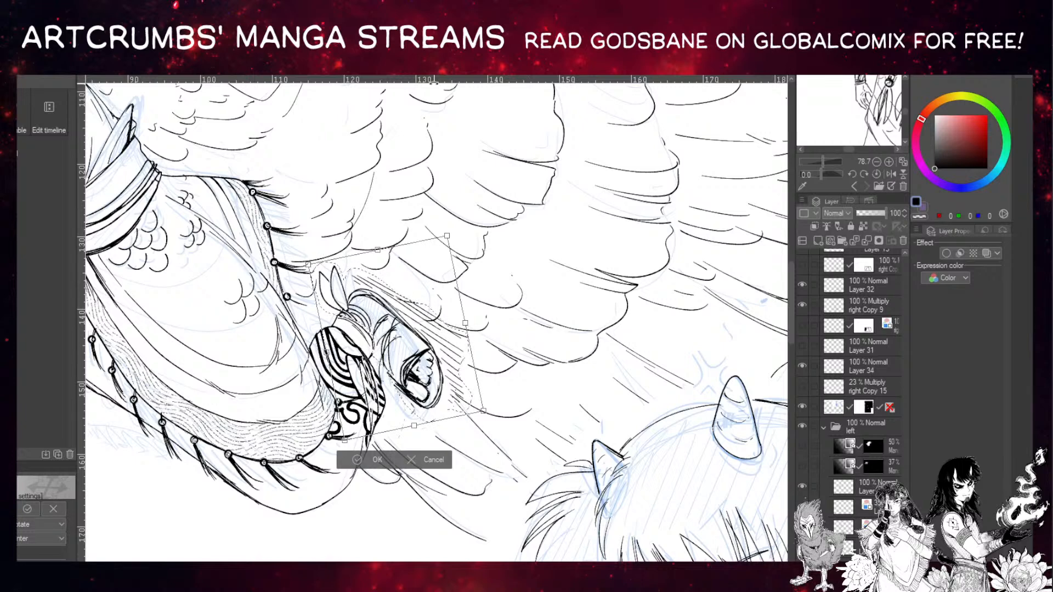
left_click_drag(433, 83, 570, 214)
left_click_drag(398, 335, 413, 329)
left_click_drag(467, 279, 472, 286)
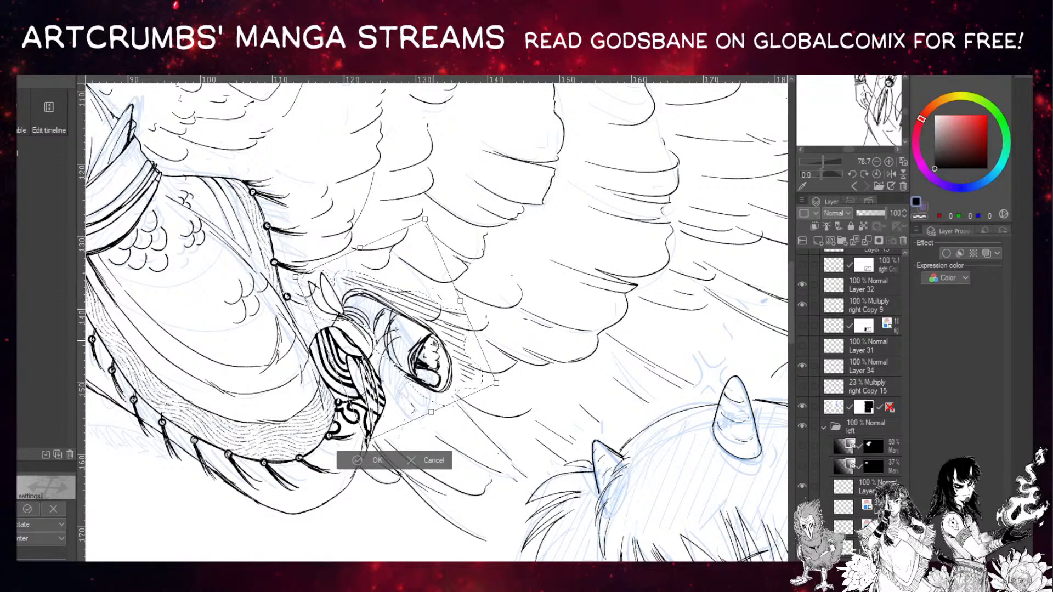
left_click(373, 462)
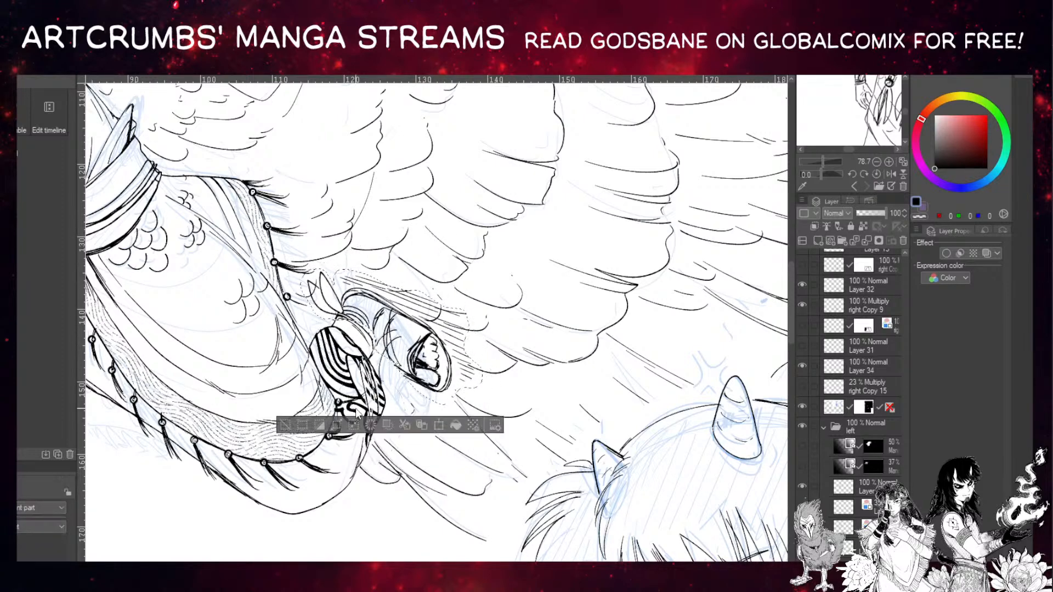
key("ctrl+d")
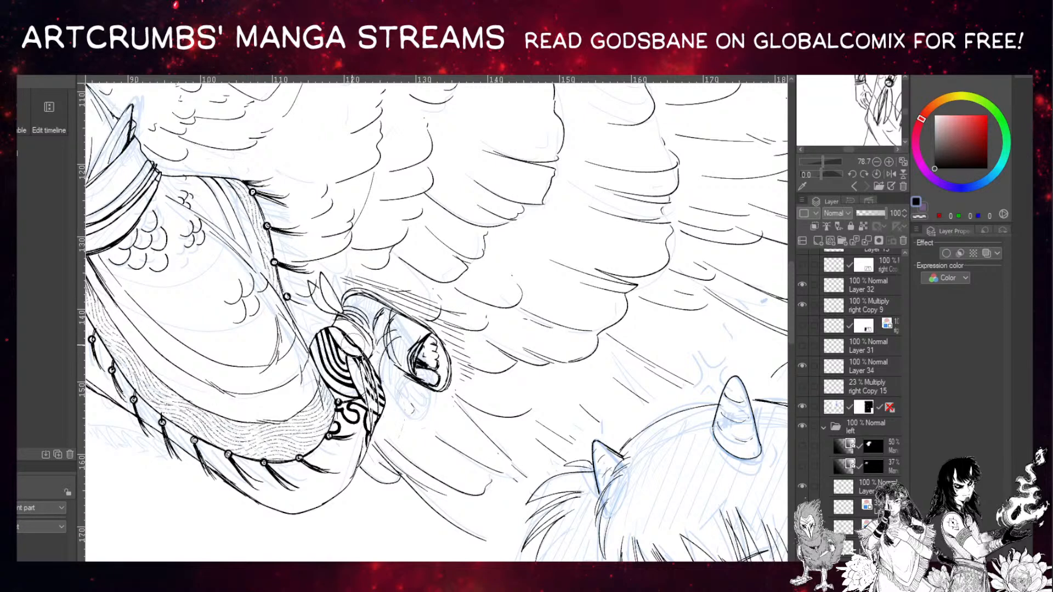
Pick the foot's ink layer from the canvas and draw the sole's lower edge from the ankle to the toes.
left_click(400, 336, "ctrl+shift")
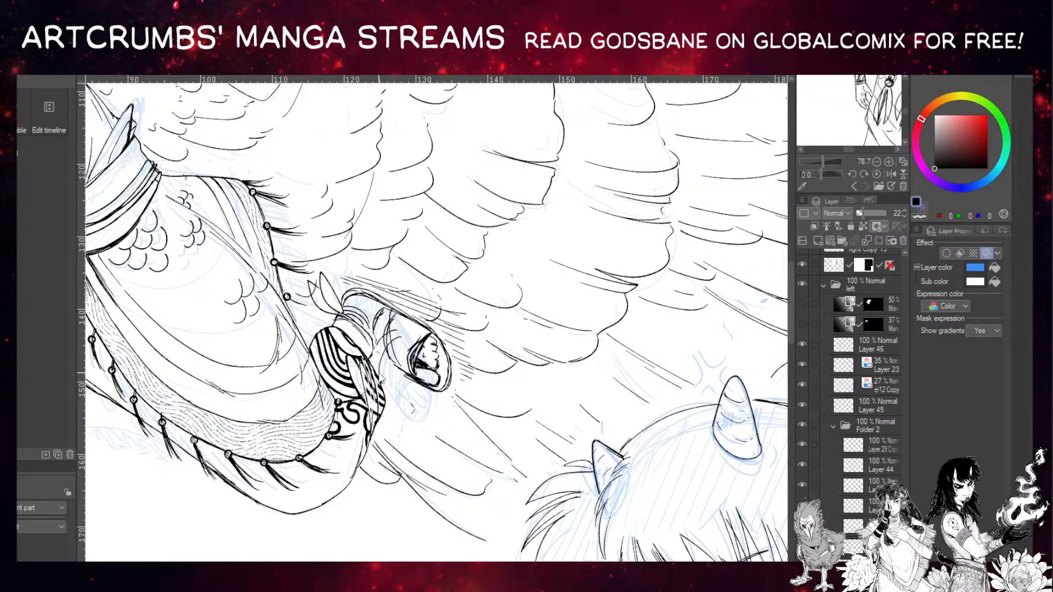
left_click(370, 351, "ctrl+shift")
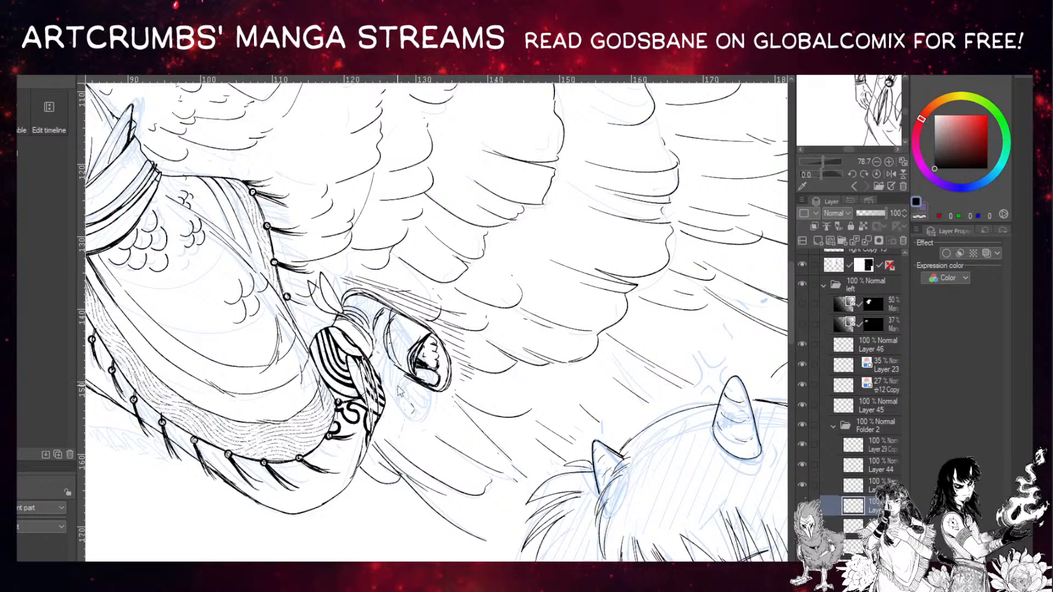
left_click_drag(375, 352, 411, 375)
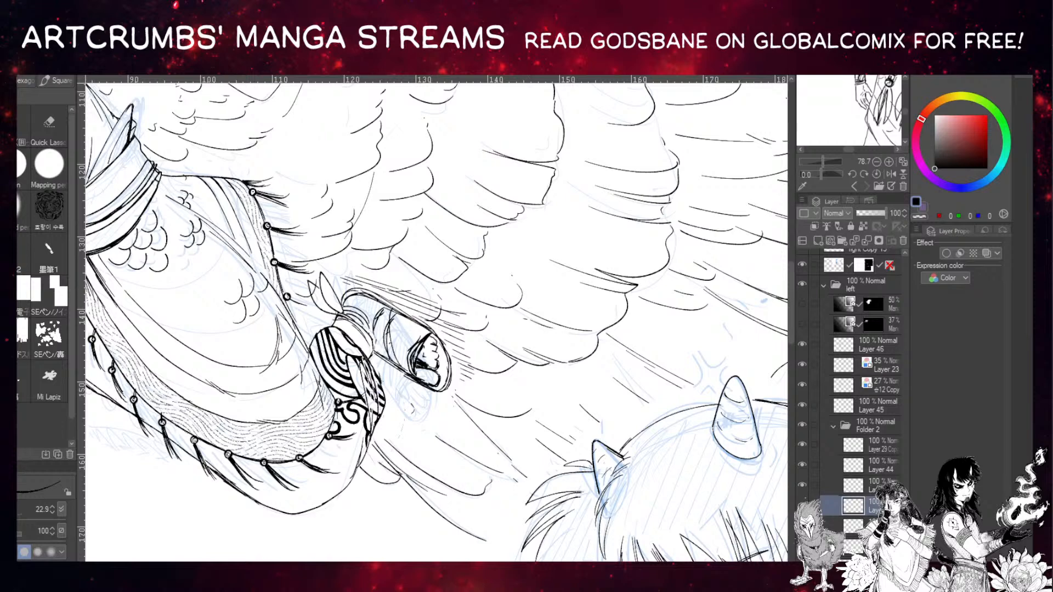
Pick the adjoining line layer, rotate the view and re-ink the foot's side contours between ankle and toes.
key("ctrl")
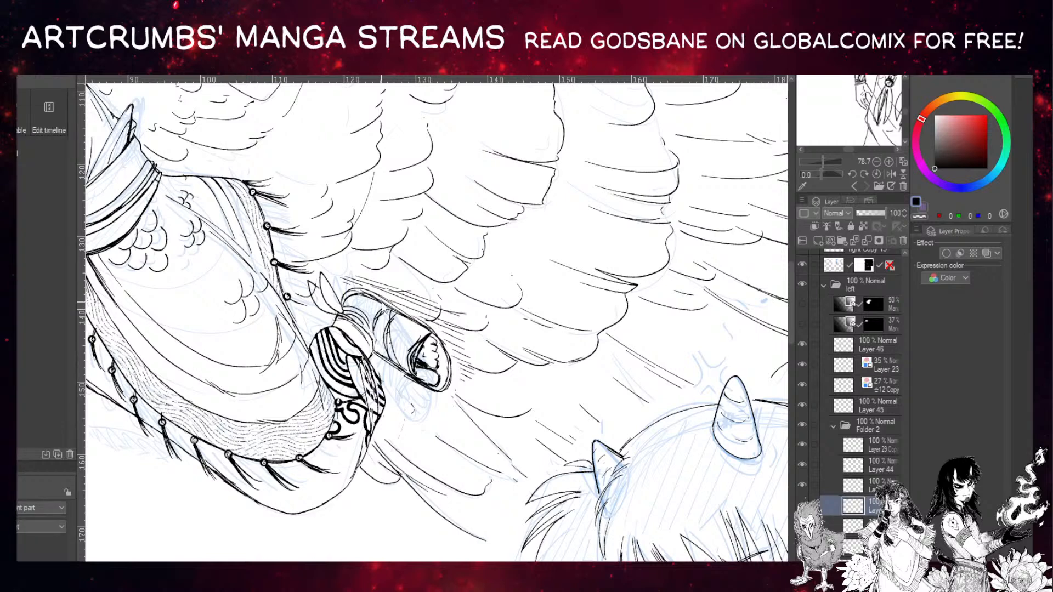
left_click(385, 309, "ctrl")
mouse_move(352, 281)
left_mouse_down()
mouse_move(421, 317)
mouse_move(392, 307)
mouse_move(405, 315)
mouse_move(436, 300)
mouse_move(468, 308)
mouse_move(506, 362)
left_mouse_up()
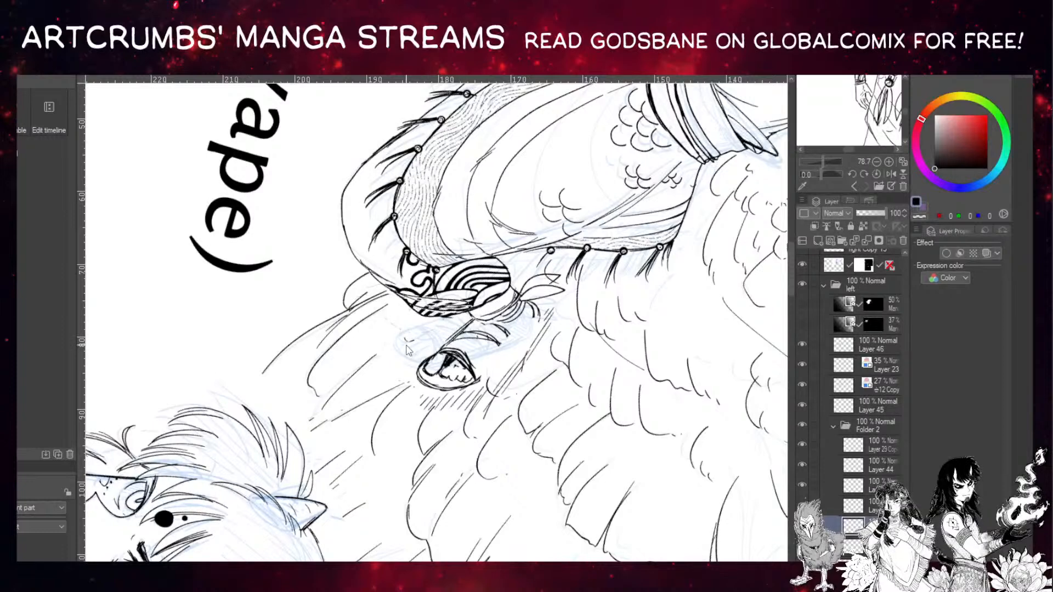
key("p")
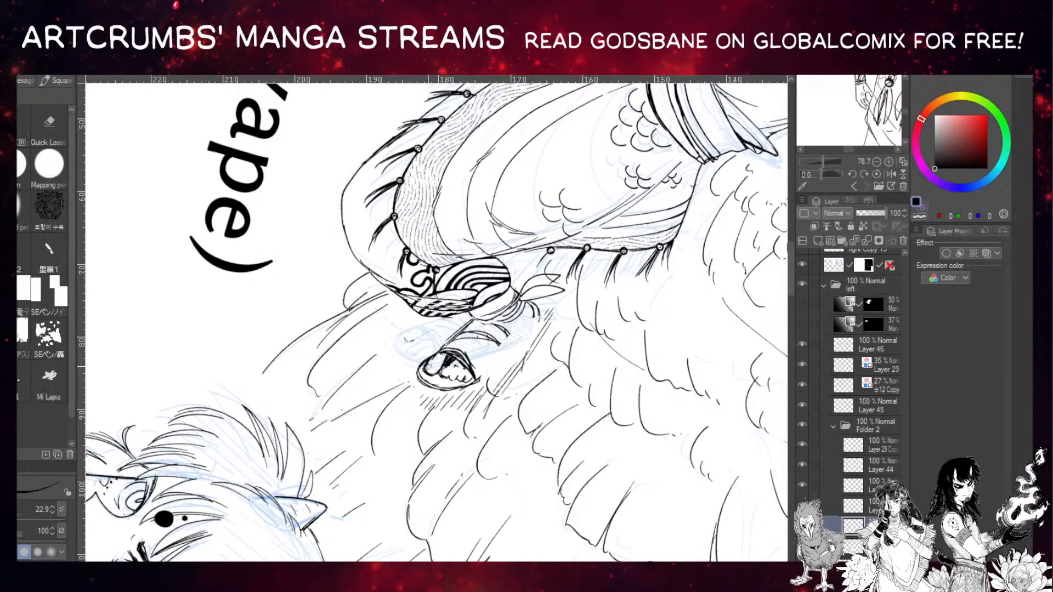
left_click_drag(461, 331, 422, 378)
left_click_drag(483, 323, 453, 340)
mouse_move(526, 303)
left_mouse_down()
mouse_move(538, 327)
mouse_move(514, 318)
mouse_move(508, 345)
left_mouse_up()
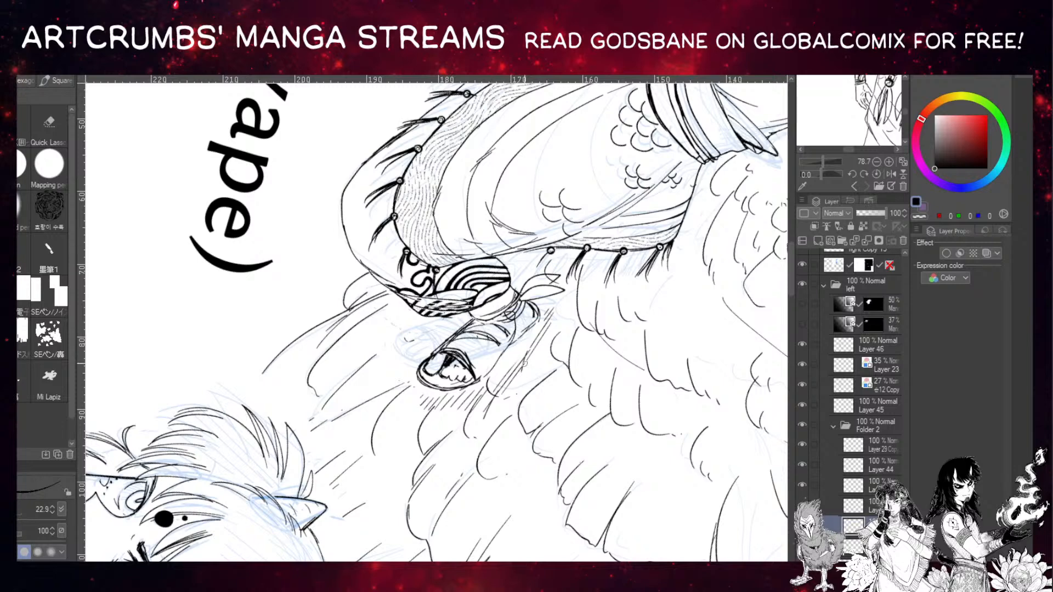
Lasso the ankle section of the foot behind the long panel, nudge it into place and deselect.
key("m")
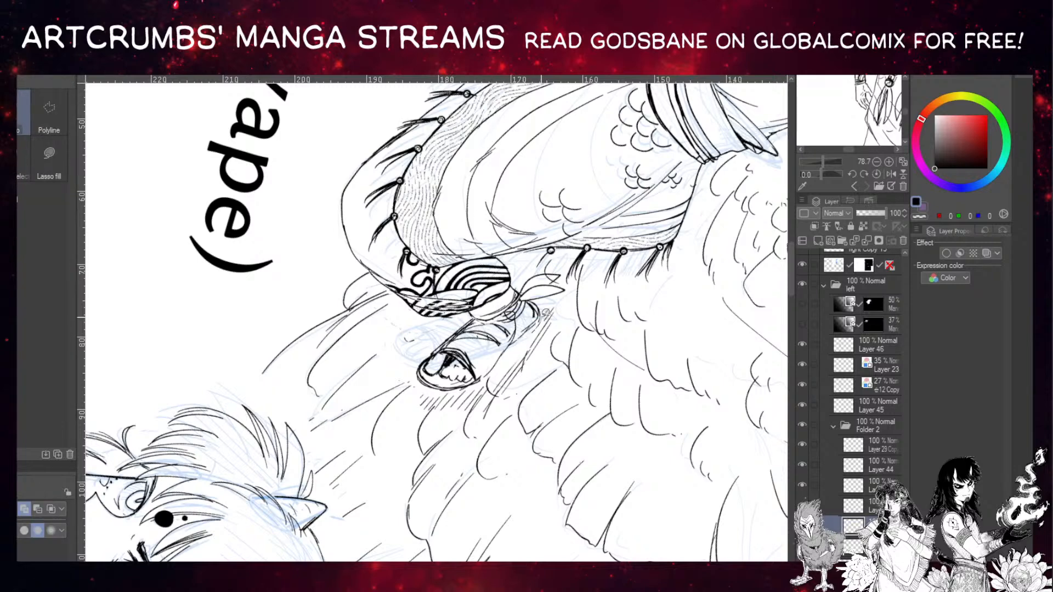
mouse_move(530, 299)
left_mouse_down()
mouse_move(494, 321)
mouse_move(452, 321)
mouse_move(431, 386)
mouse_move(491, 374)
mouse_move(518, 351)
mouse_move(503, 355)
left_mouse_up()
key("k")
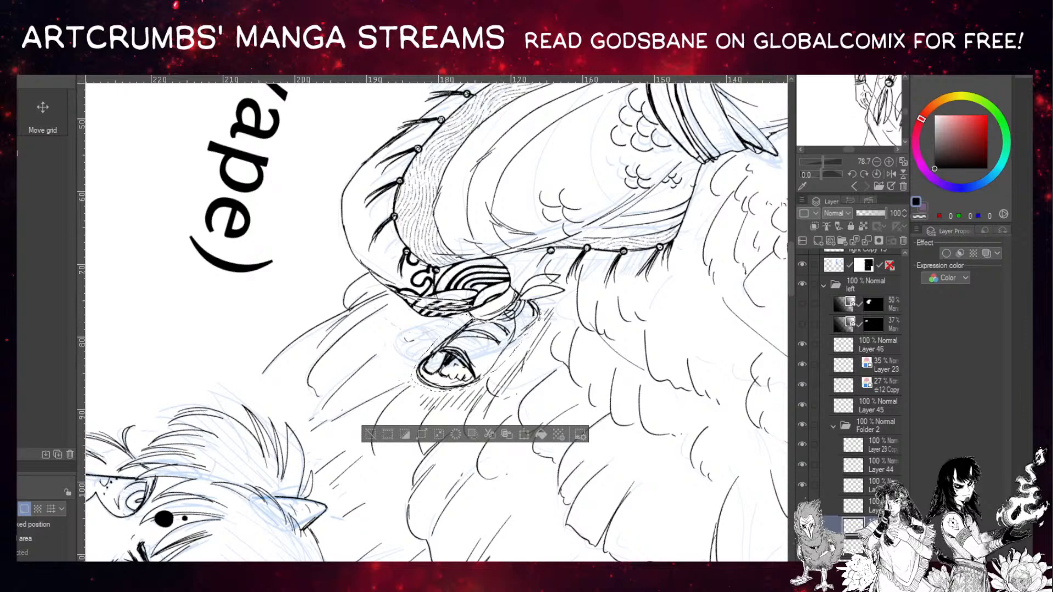
key("ctrl+d")
Lasso the toe end of the foot, shift it slightly toward the ankle side and deselect.
key("u")
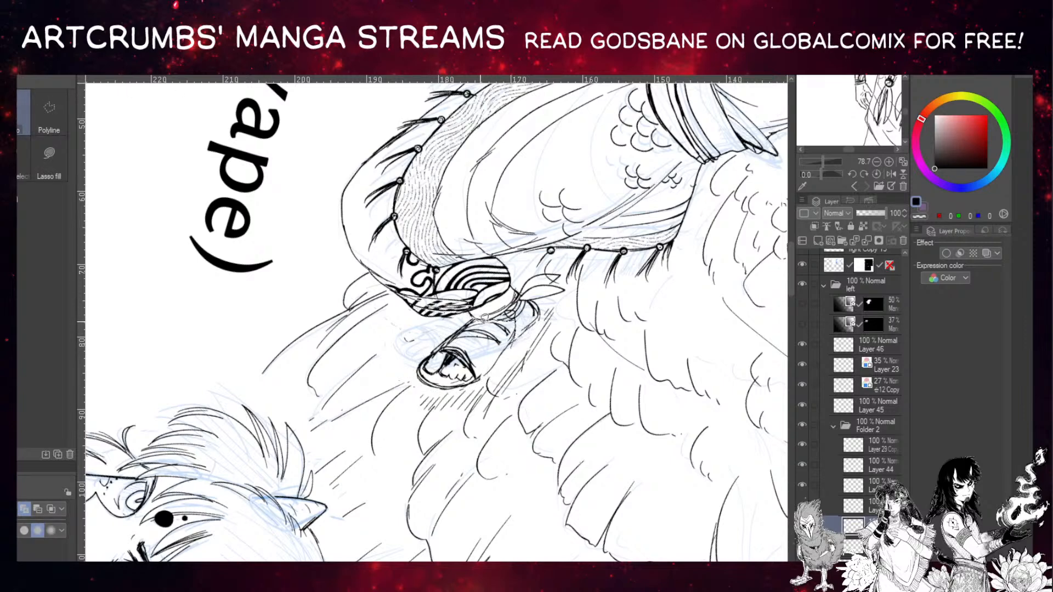
mouse_move(493, 373)
left_mouse_down()
mouse_move(494, 344)
mouse_move(501, 351)
mouse_move(523, 328)
mouse_move(533, 347)
mouse_move(492, 330)
left_mouse_up()
key("k")
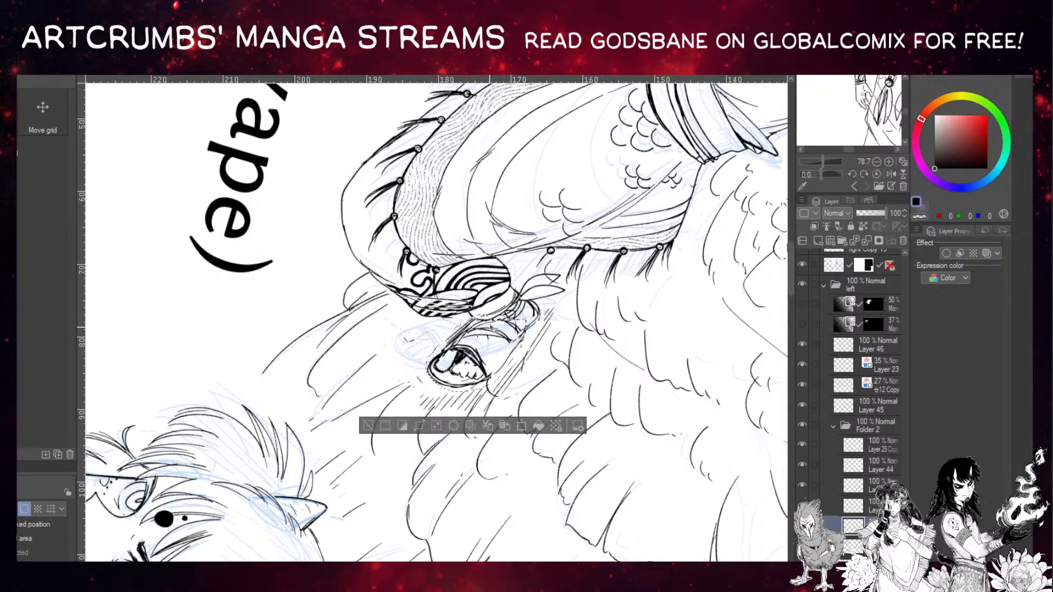
key("ctrl+d")
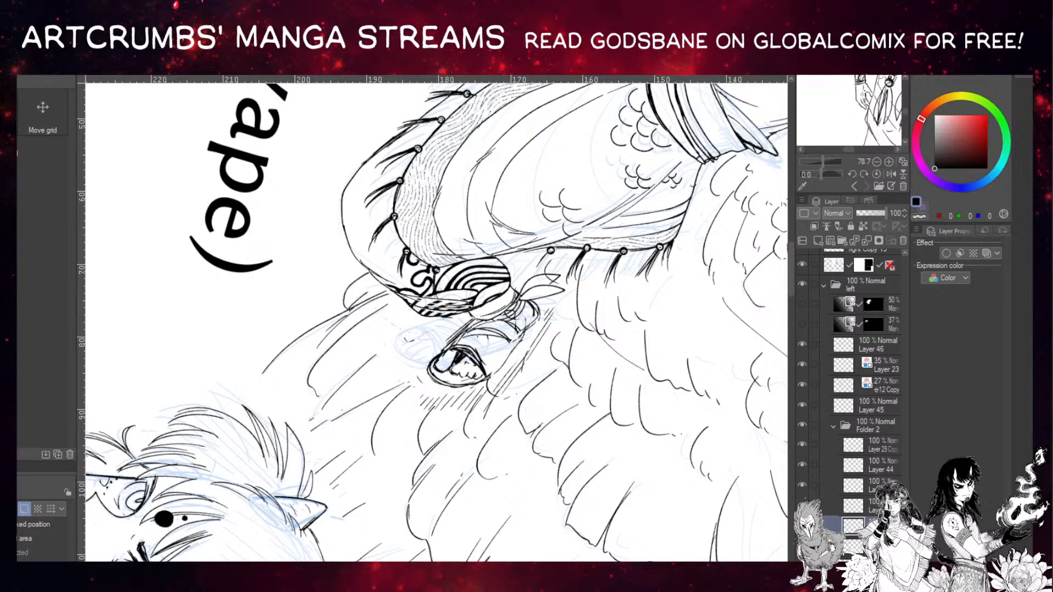
Erase the leaf-shaped ends of the knot beside the ankle.
key("p")
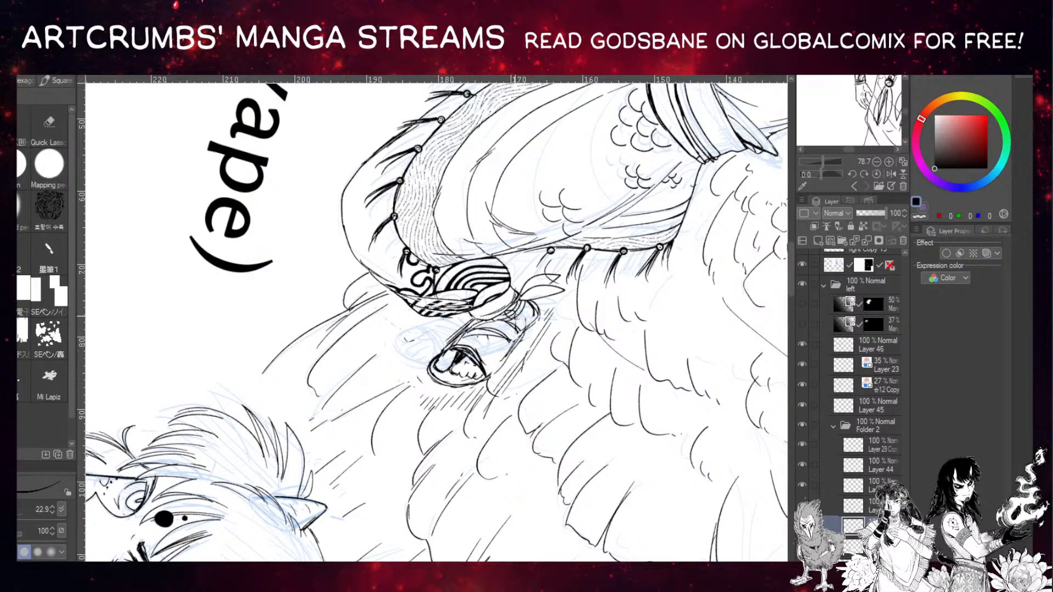
mouse_move(517, 278)
left_mouse_down()
mouse_move(520, 313)
mouse_move(525, 278)
mouse_move(546, 274)
left_mouse_up()
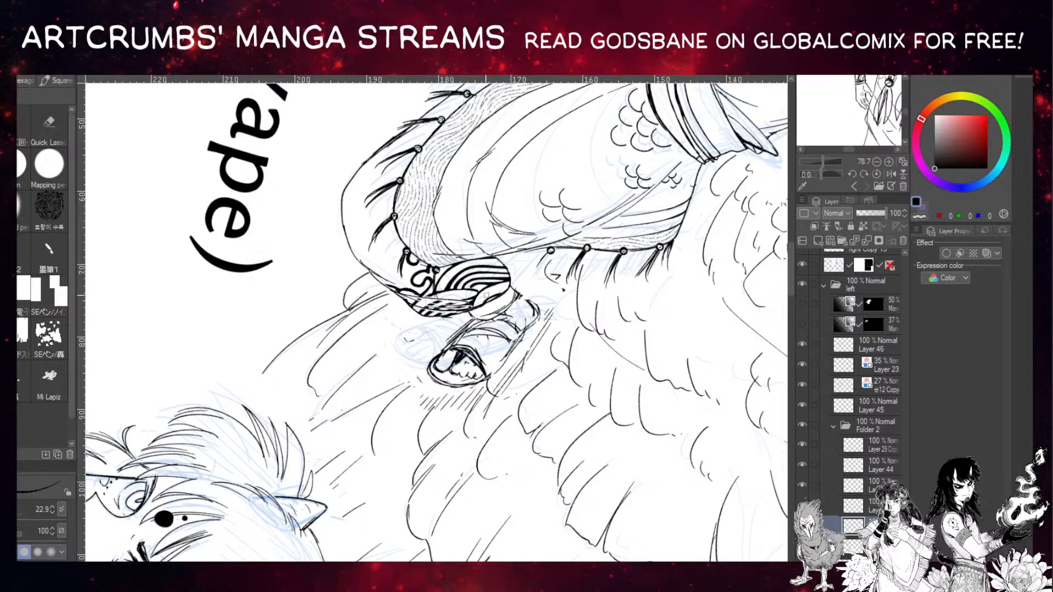
Rotate the view, pick the foot's line layer from the canvas and ink the outer side contour from ankle to toes.
mouse_move(499, 316)
left_mouse_down()
mouse_move(514, 300)
mouse_move(414, 278)
mouse_move(397, 299)
mouse_move(393, 271)
left_mouse_up()
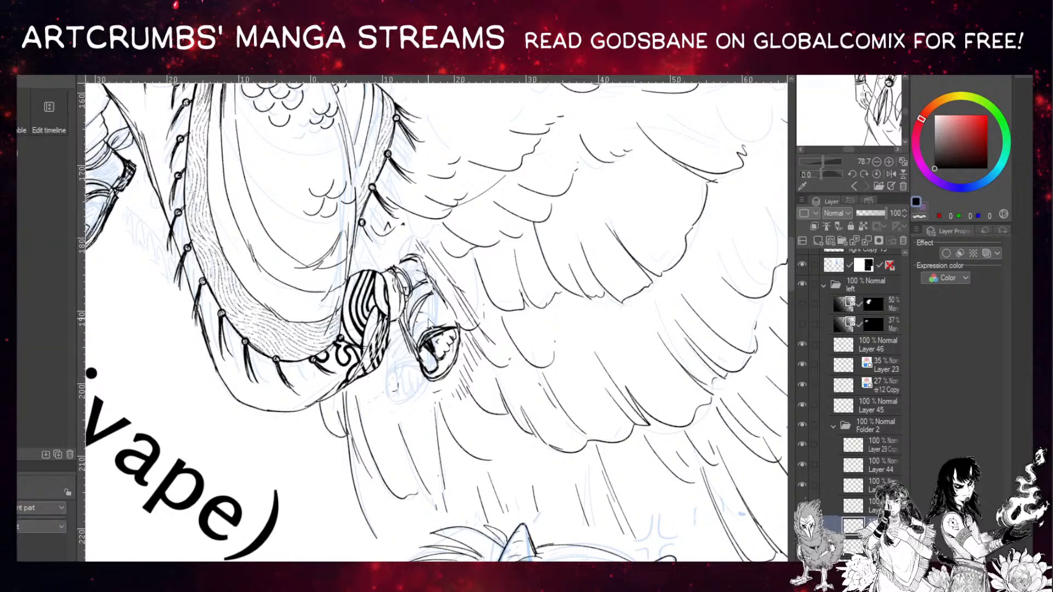
left_click(399, 311, "ctrl")
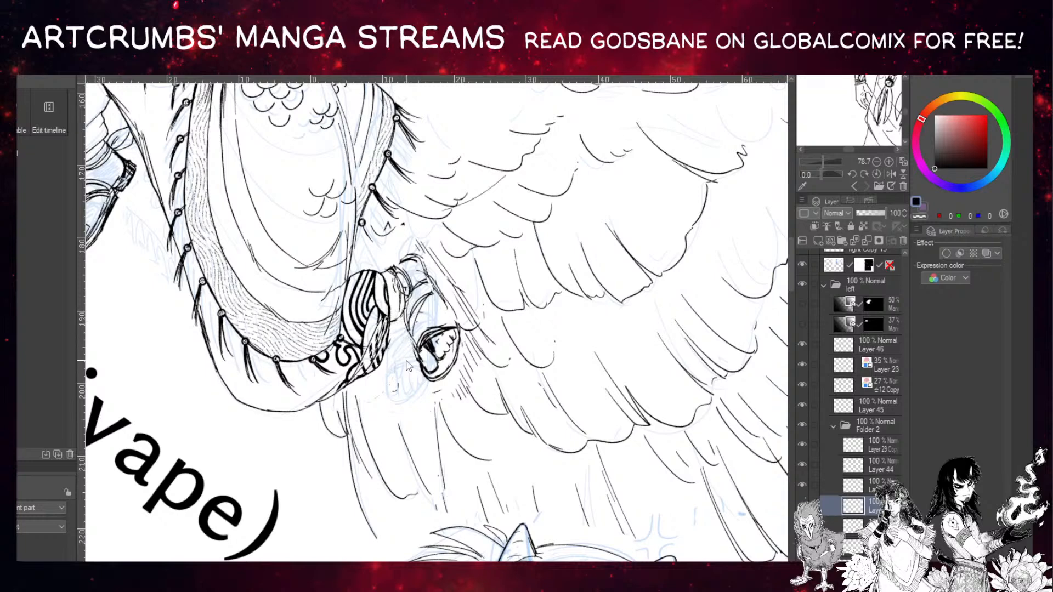
key("p")
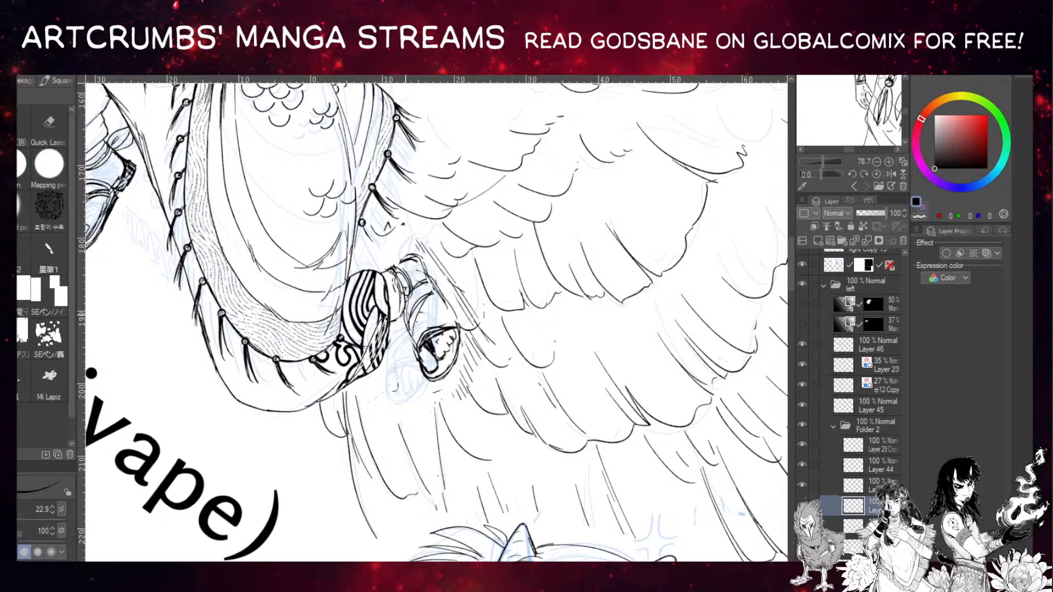
mouse_move(405, 292)
left_mouse_down()
mouse_move(422, 286)
mouse_move(442, 303)
mouse_move(463, 345)
mouse_move(421, 261)
mouse_move(396, 267)
mouse_move(420, 259)
mouse_move(461, 339)
left_mouse_up()
mouse_move(402, 319)
left_mouse_down()
mouse_move(439, 378)
mouse_move(434, 335)
mouse_move(454, 328)
left_mouse_up()
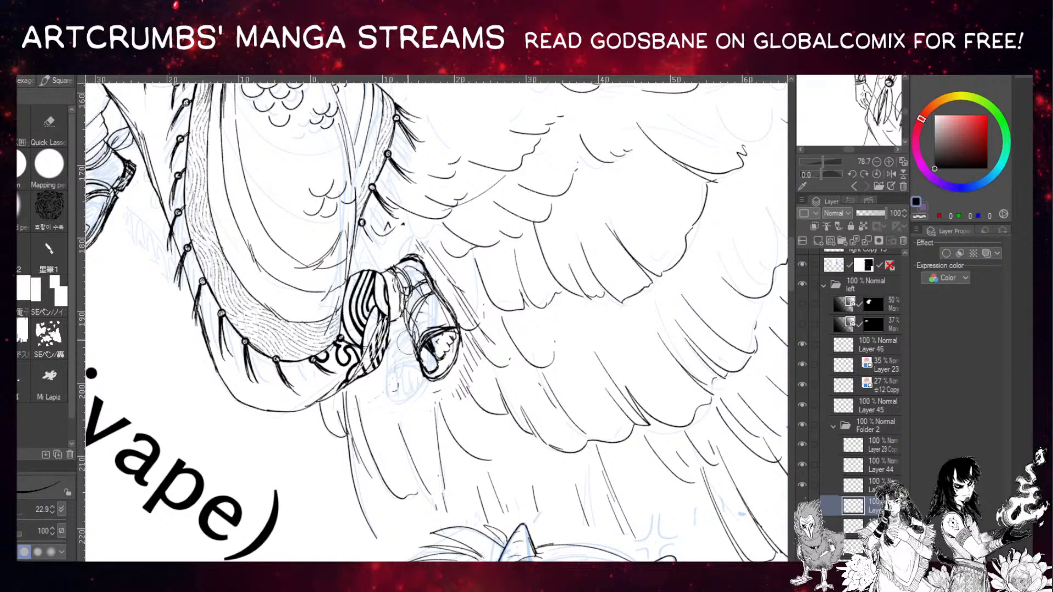
Switch to the layer below and ink the foot's inner side contour from the knot down to the toes.
key("o")
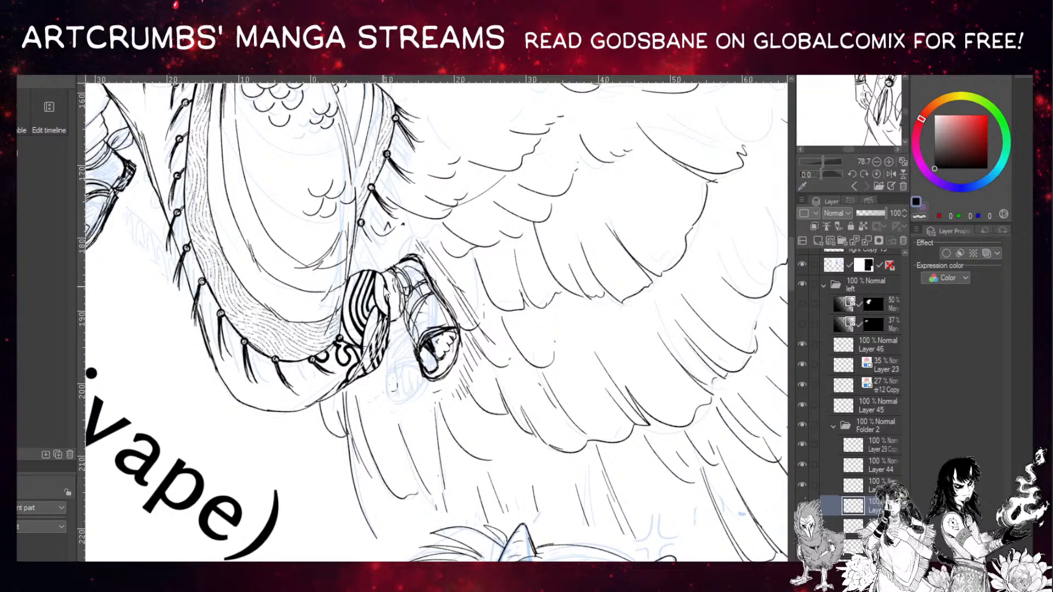
key("alt+bracketleft")
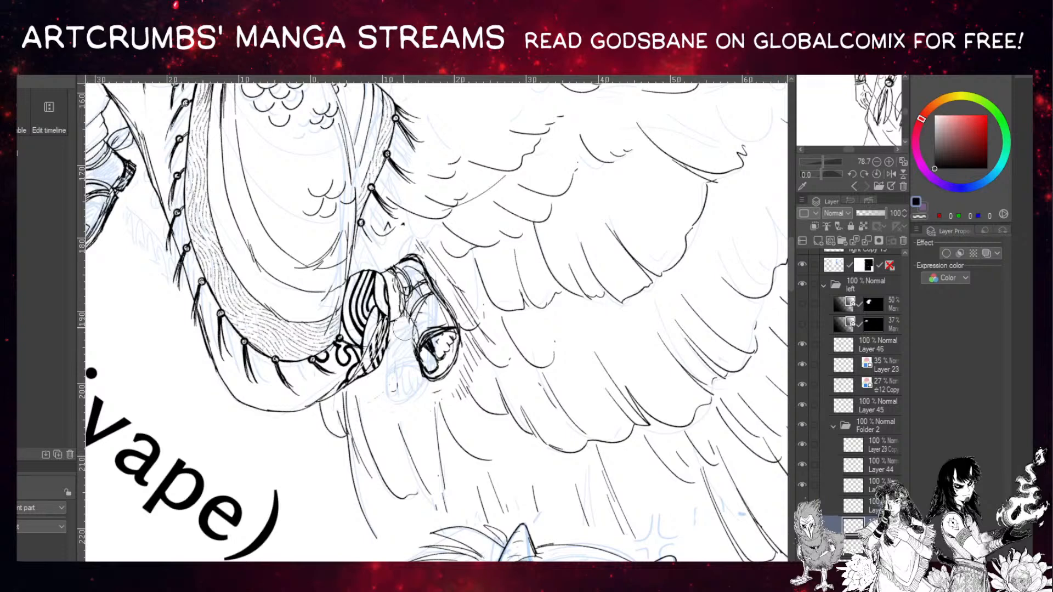
key("p")
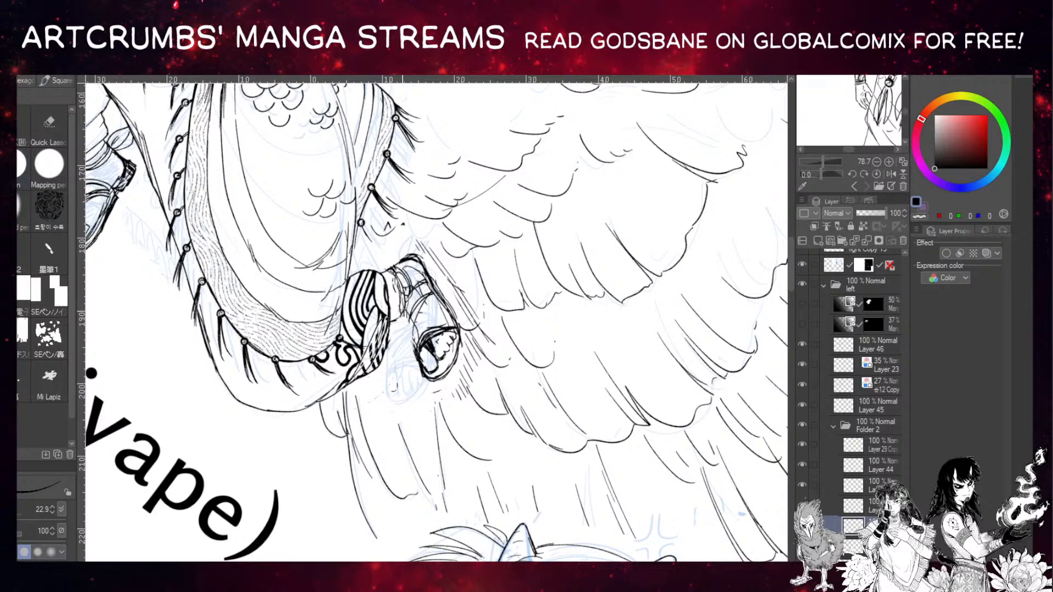
mouse_move(391, 325)
left_mouse_down()
mouse_move(404, 298)
mouse_move(391, 273)
mouse_move(403, 267)
mouse_move(399, 302)
mouse_move(396, 286)
mouse_move(418, 355)
left_mouse_up()
mouse_move(385, 302)
left_mouse_down()
mouse_move(422, 378)
mouse_move(439, 374)
left_mouse_up()
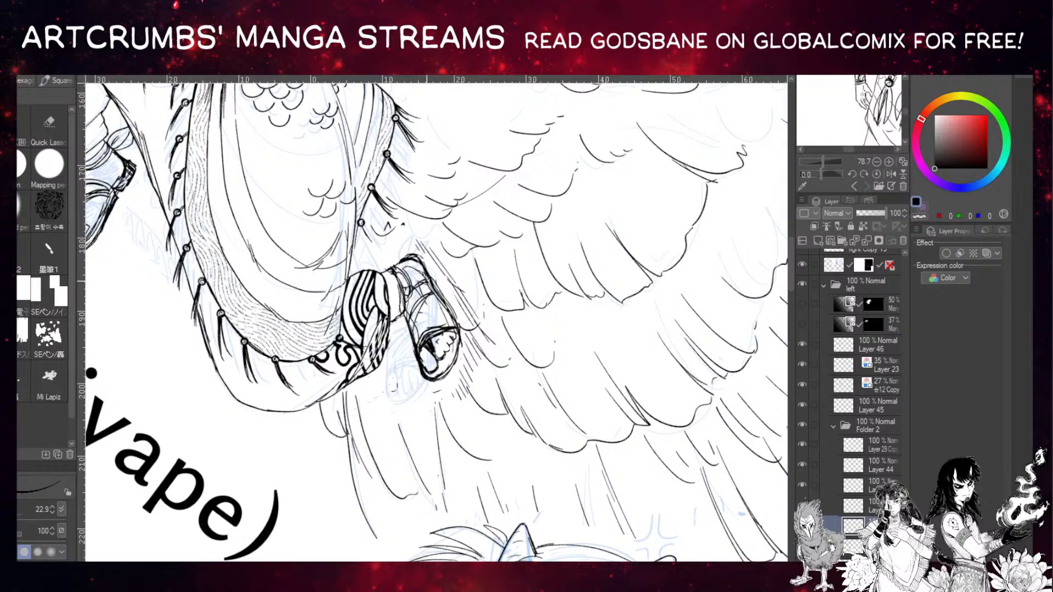
Clean up the inner curve across the foot and darken the ankle's edge beside the knot.
mouse_move(433, 263)
left_mouse_down()
mouse_move(420, 285)
mouse_move(427, 327)
mouse_move(412, 285)
mouse_move(397, 308)
left_mouse_up()
mouse_move(400, 269)
left_mouse_down()
mouse_move(416, 258)
mouse_move(399, 262)
mouse_move(409, 252)
left_mouse_up()
left_click_drag(405, 266, 405, 296)
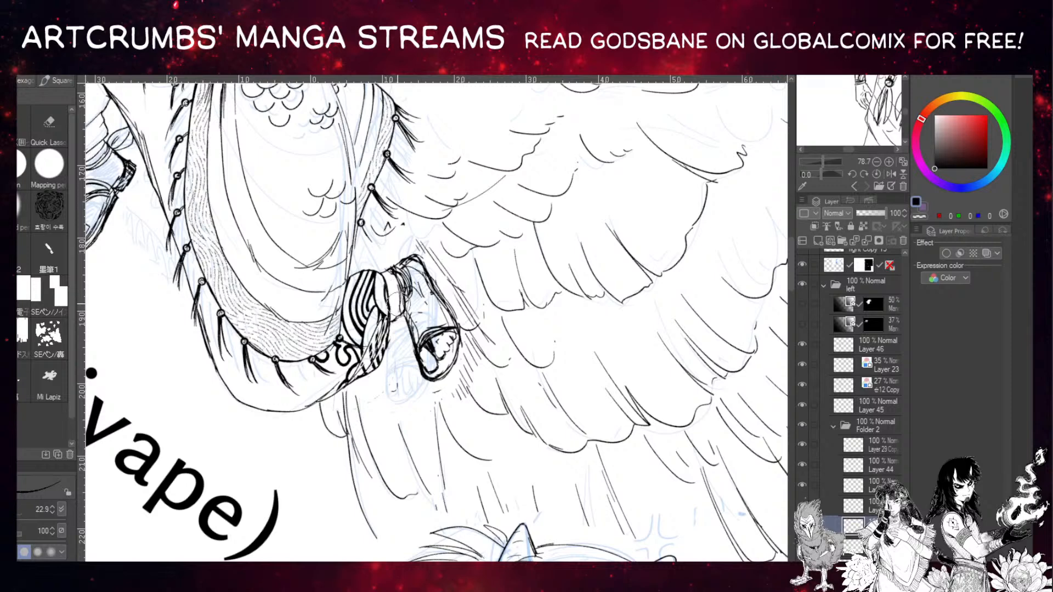
Pick the knot's layer from the canvas and redraw the knot with its pointed leaf-shaped ends above the ankle.
key("o")
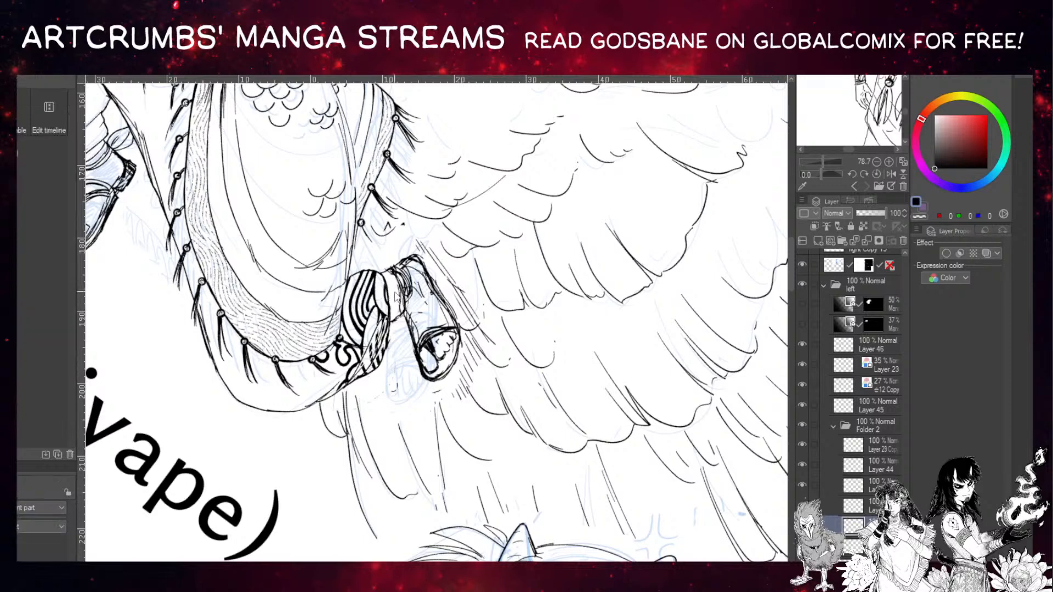
left_click(375, 275)
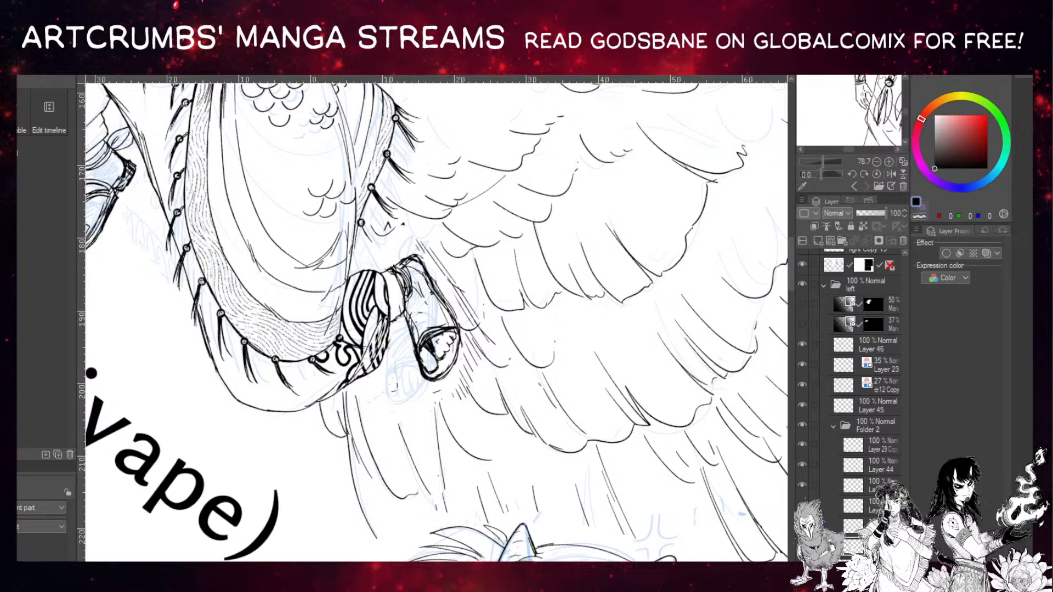
key("p")
mouse_move(399, 277)
left_mouse_down()
mouse_move(386, 275)
mouse_move(397, 315)
left_mouse_up()
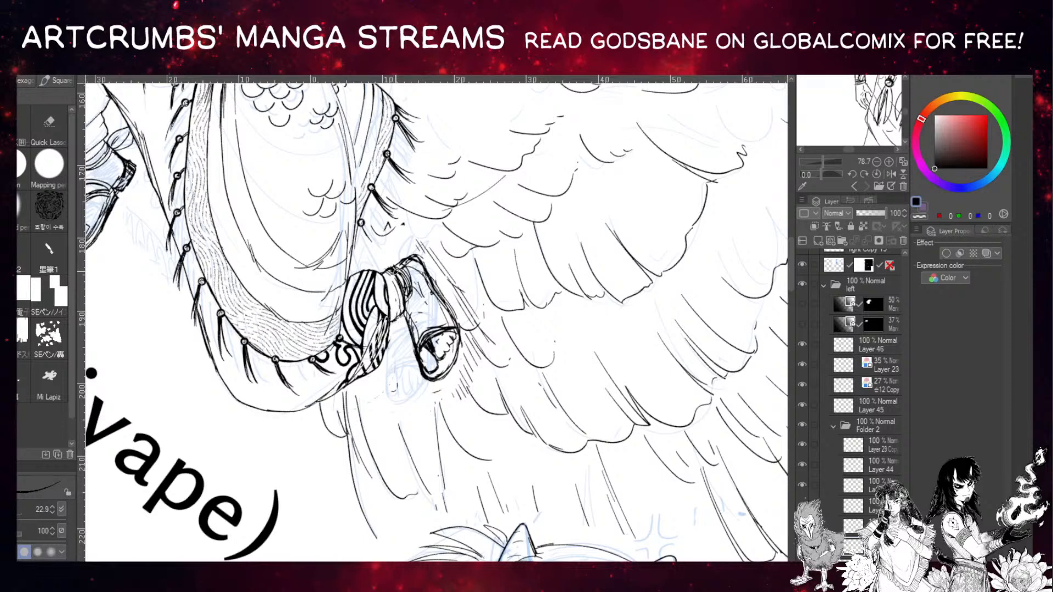
mouse_move(385, 258)
left_mouse_down()
mouse_move(387, 225)
mouse_move(394, 262)
mouse_move(401, 219)
mouse_move(402, 260)
mouse_move(405, 231)
mouse_move(385, 257)
mouse_move(383, 208)
mouse_move(432, 268)
mouse_move(415, 257)
mouse_move(431, 286)
mouse_move(421, 258)
mouse_move(431, 251)
mouse_move(440, 281)
mouse_move(433, 256)
mouse_move(443, 269)
mouse_move(405, 239)
mouse_move(455, 286)
left_mouse_up()
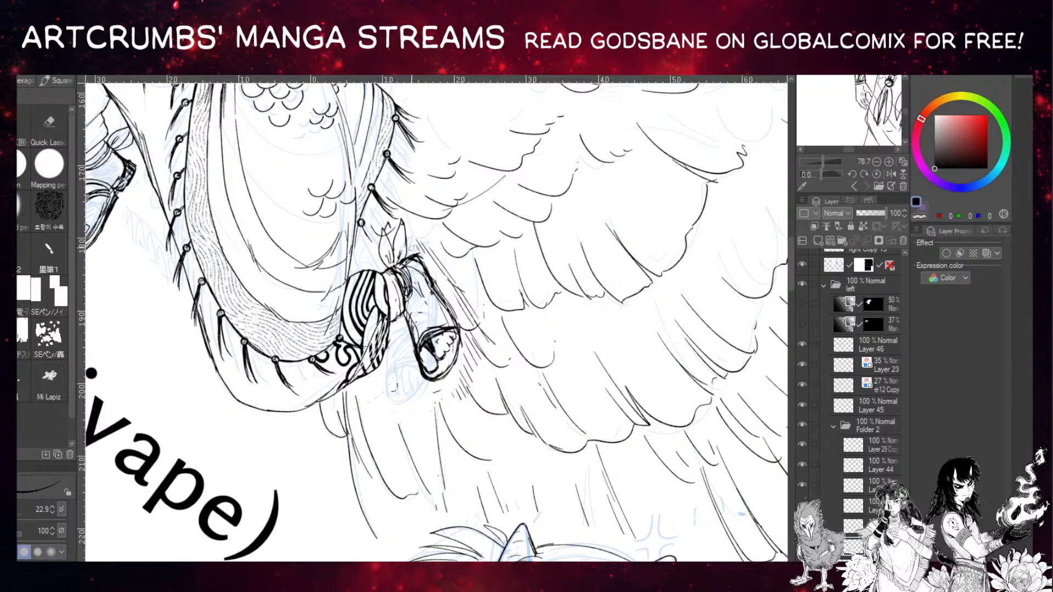
Pick the foot's line layer from the canvas and clean up the stray strokes around the ankle.
key("o")
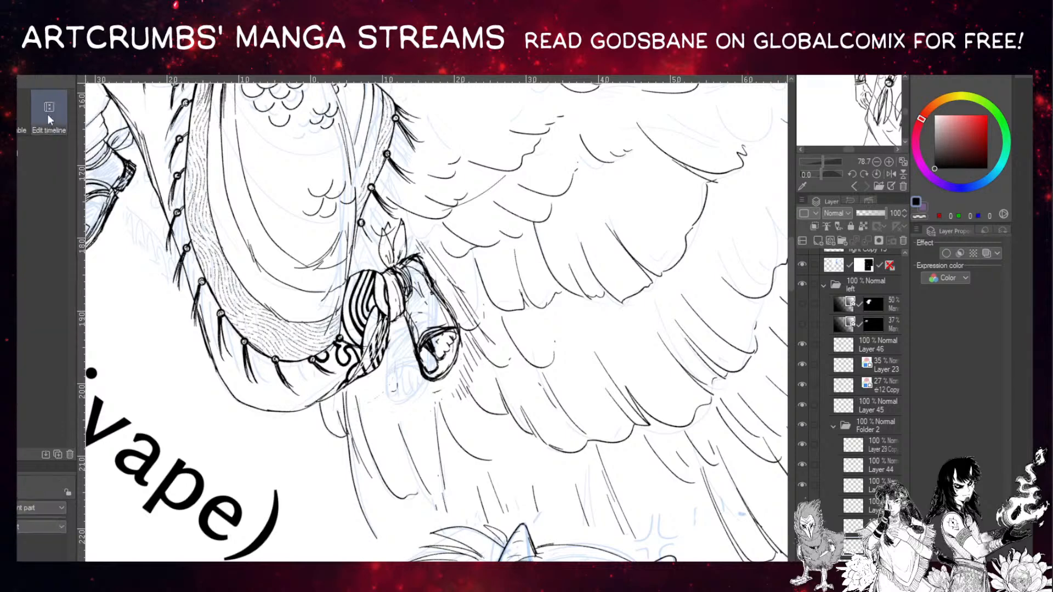
left_click(426, 268)
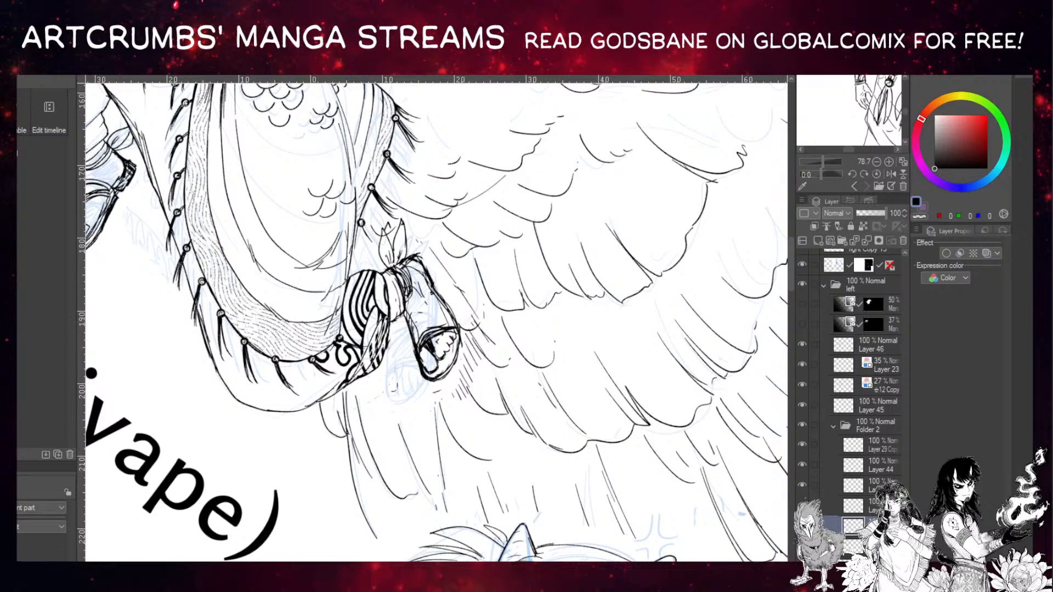
key("p")
left_click_drag(421, 297, 436, 301)
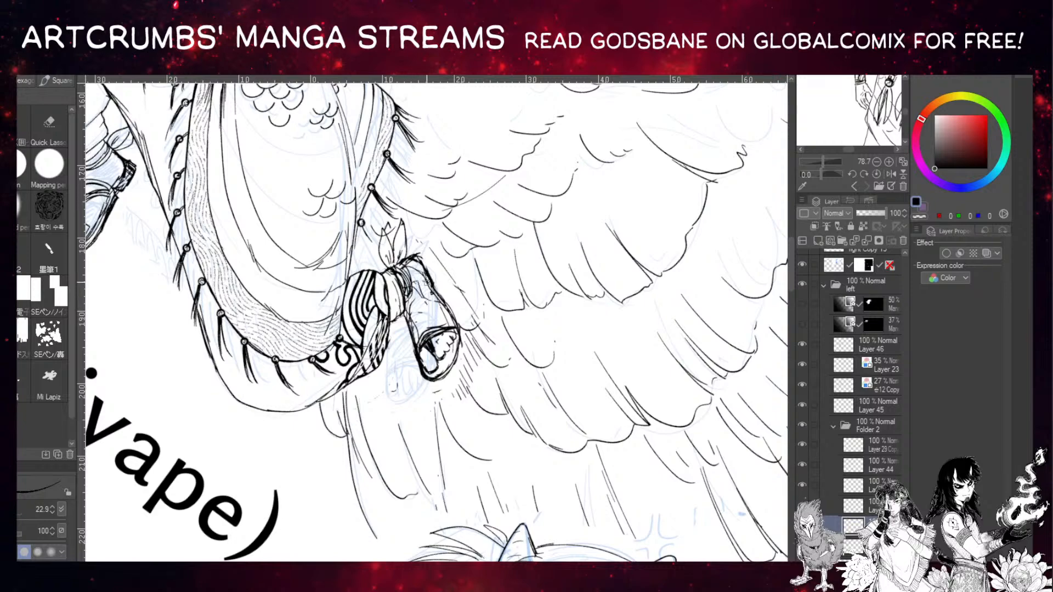
Rotate the view and ink the curved strap line across the middle of the foot.
mouse_move(416, 289)
left_mouse_down()
mouse_move(431, 279)
mouse_move(496, 299)
mouse_move(523, 327)
left_mouse_up()
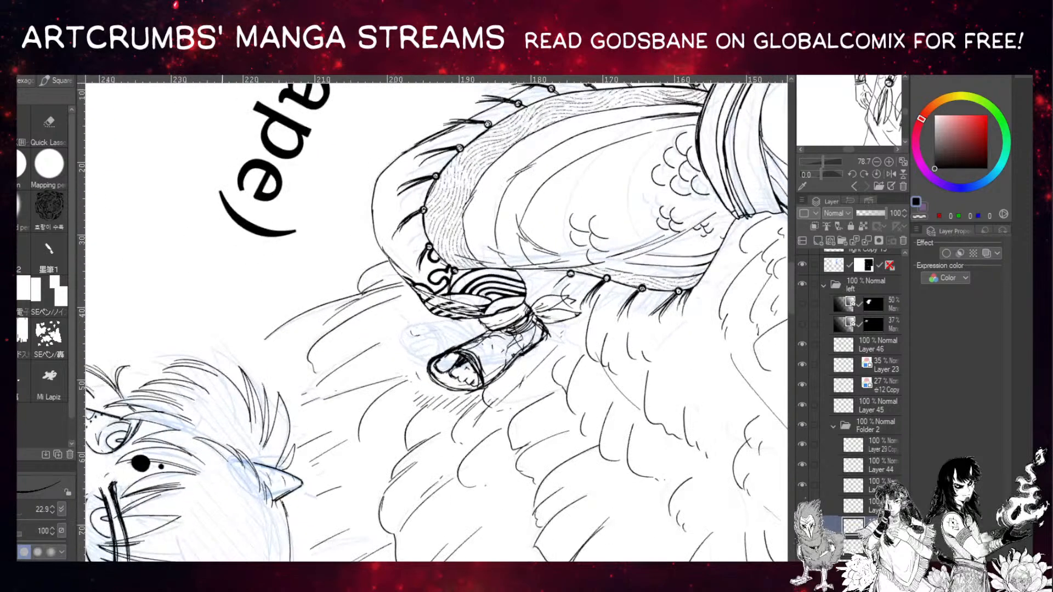
mouse_move(467, 358)
left_mouse_down()
mouse_move(452, 354)
mouse_move(482, 381)
left_mouse_up()
mouse_move(492, 339)
left_mouse_down()
mouse_move(510, 356)
mouse_move(487, 347)
left_mouse_up()
mouse_move(505, 350)
left_mouse_down()
mouse_move(512, 357)
mouse_move(486, 339)
mouse_move(507, 356)
left_mouse_up()
Thicken the rounded outer edge of the sole around the toes, redoing the stroke once.
left_click_drag(431, 374, 473, 395)
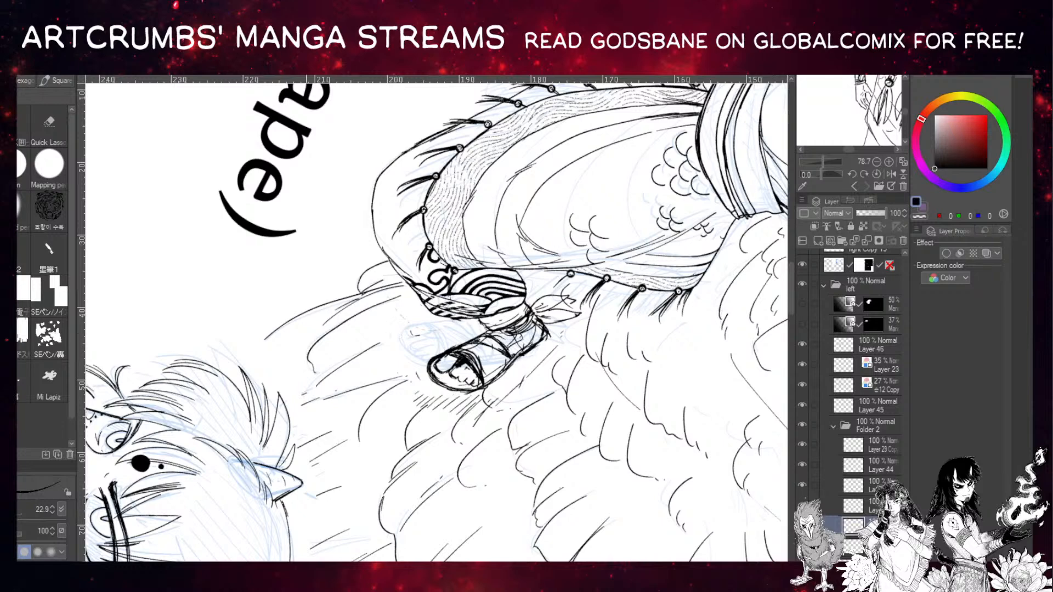
left_click_drag(425, 371, 470, 395)
key("ctrl+z")
mouse_move(429, 368)
left_mouse_down()
mouse_move(449, 392)
mouse_move(469, 391)
left_mouse_up()
Rotate the view and thicken the foot's side, strap and toe-opening lines, undoing the last stroke at the ankle.
key("minus")
mouse_move(475, 318)
left_mouse_down()
mouse_move(473, 361)
mouse_move(467, 258)
left_mouse_up()
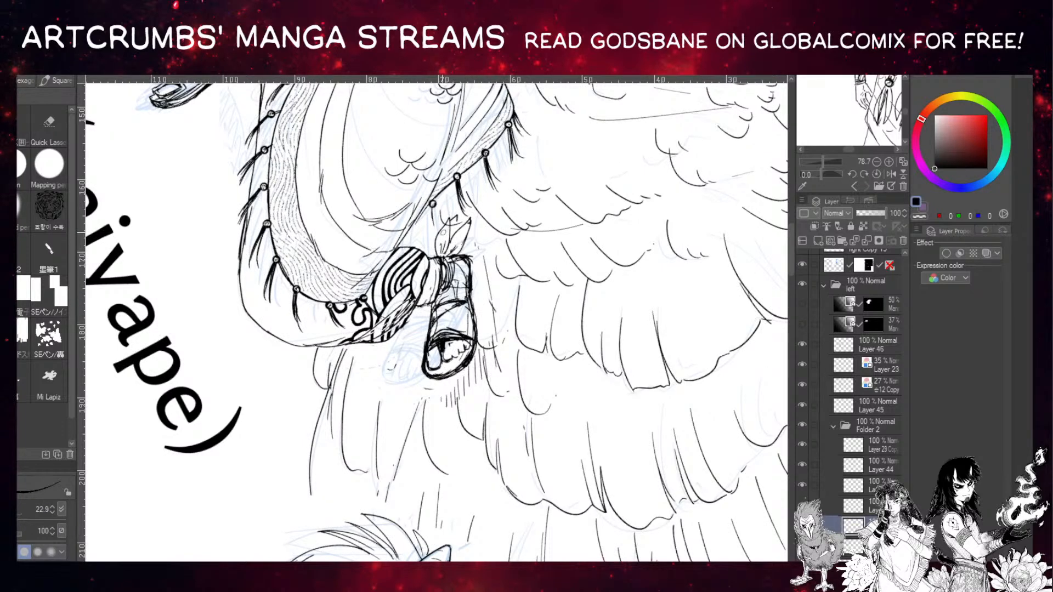
left_click_drag(433, 312, 443, 318)
left_click_drag(464, 333, 441, 337)
left_click_drag(467, 299, 451, 302)
left_click_drag(465, 260, 458, 279)
key("ctrl+z")
Pick the upper foot layer from the canvas and ink a second strap line and ankle bands with a 26.6 pen.
key("o")
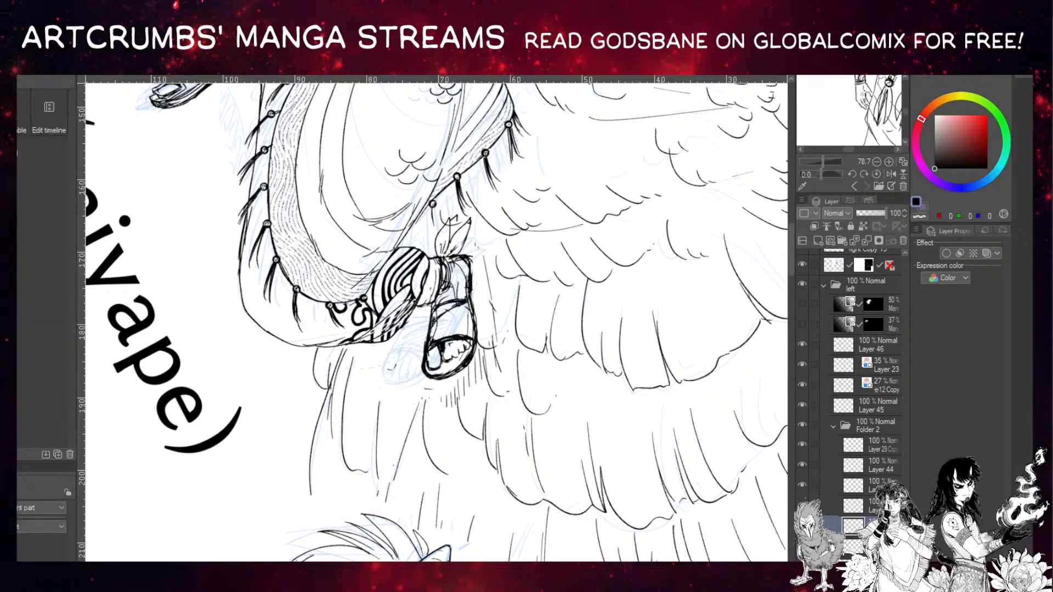
left_click(449, 261)
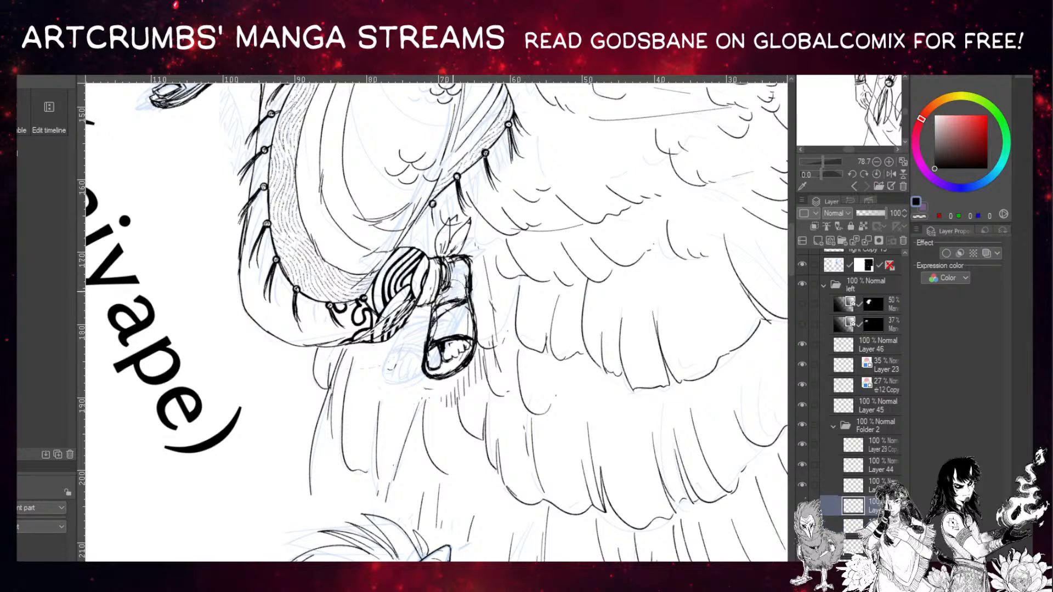
left_click_drag(468, 259, 470, 286)
left_click_drag(442, 265, 367, 349)
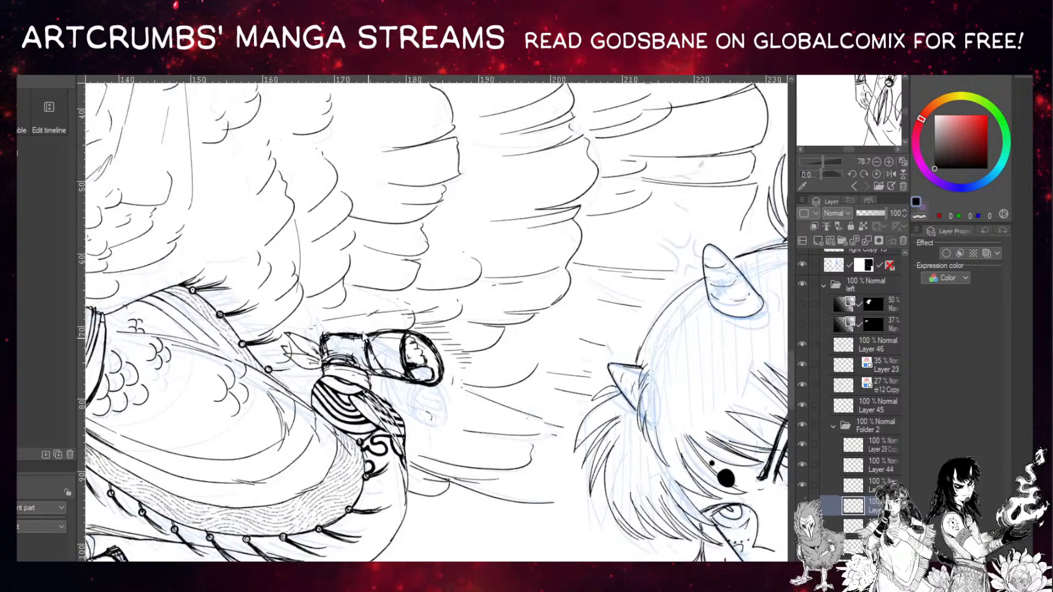
key("ctrl+z")
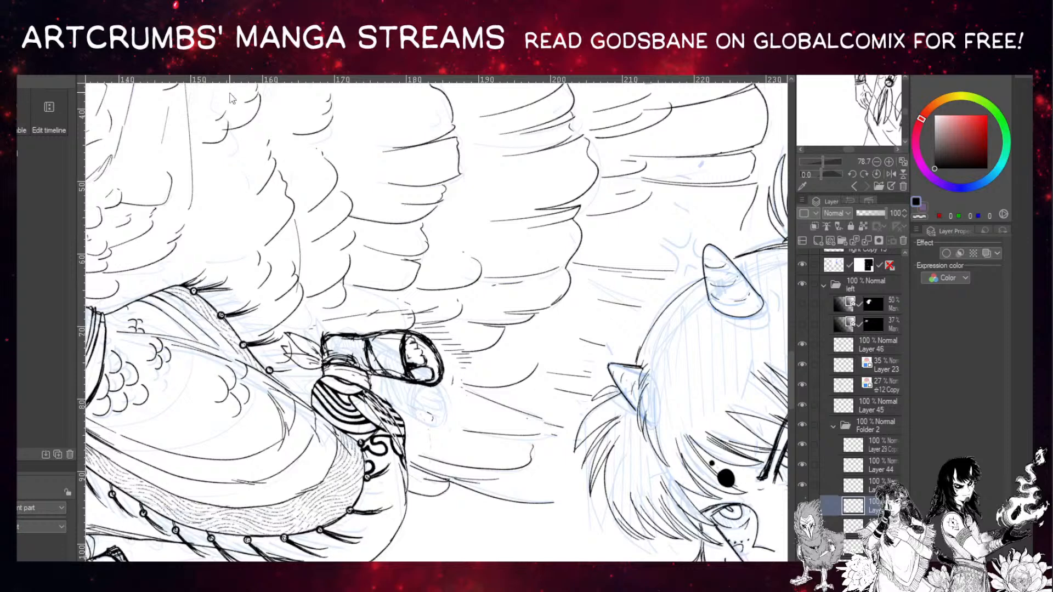
key("p")
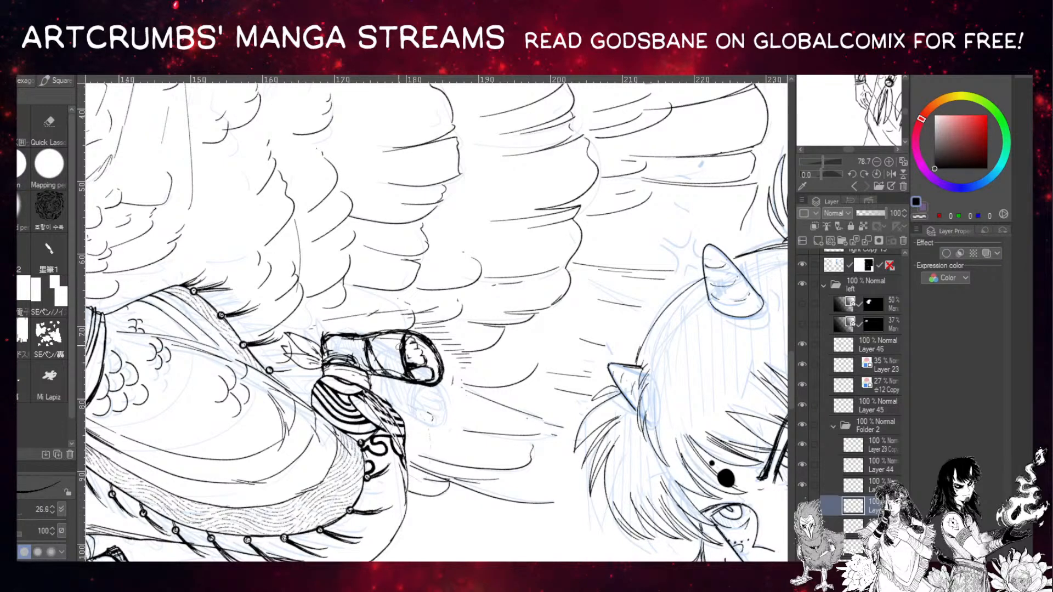
left_click_drag(373, 335, 388, 378)
mouse_move(365, 341)
left_mouse_down()
mouse_move(372, 372)
mouse_move(356, 358)
mouse_move(330, 358)
left_mouse_up()
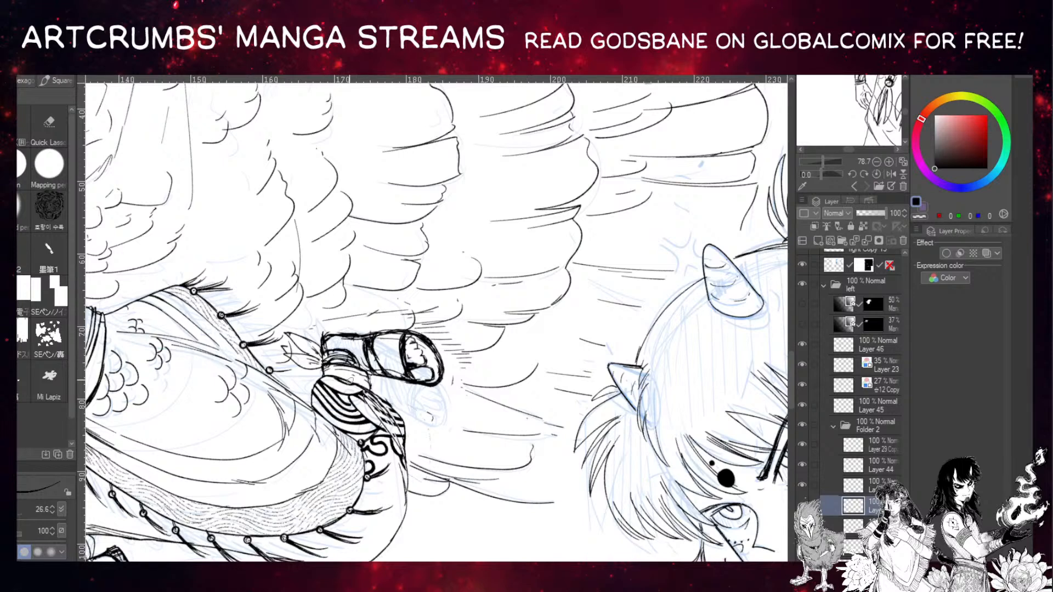
Pick the knot's layer from the canvas and ink the pointed loose ends of the ankle knot with a 26.6 pen.
key("c")
key("o")
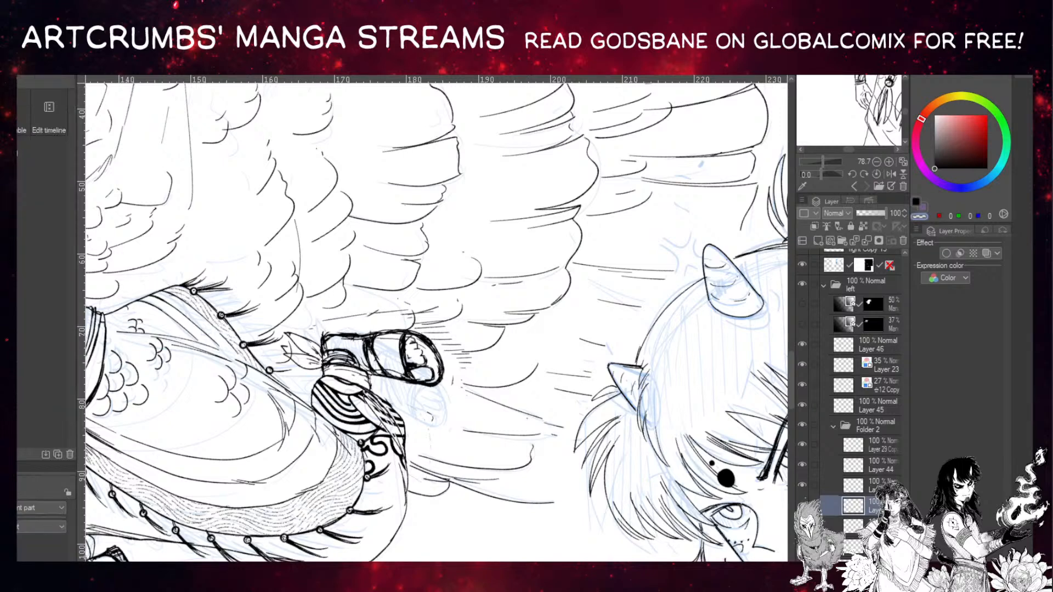
left_click(314, 324)
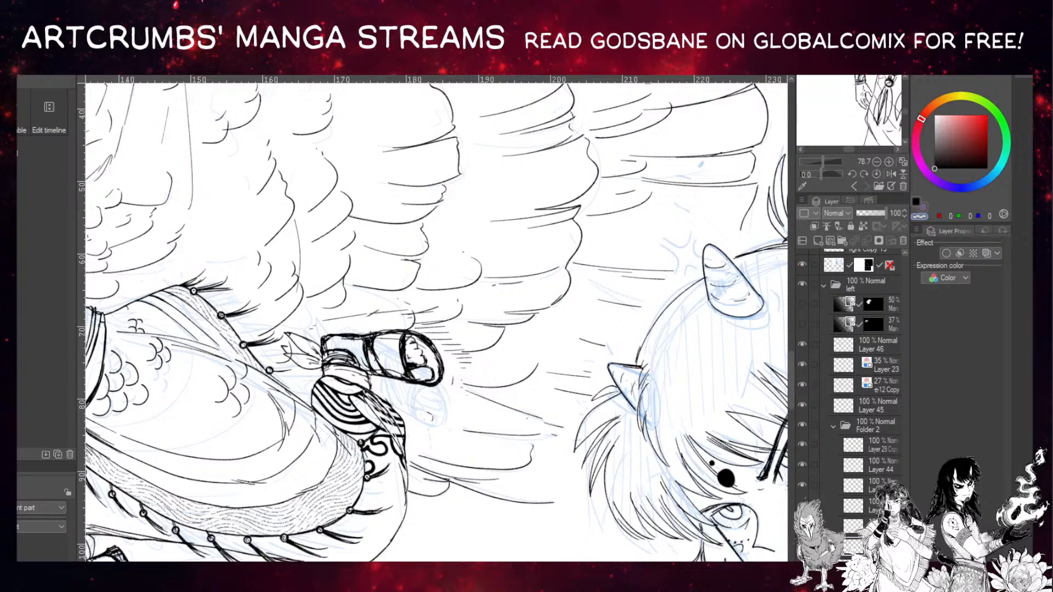
key("p")
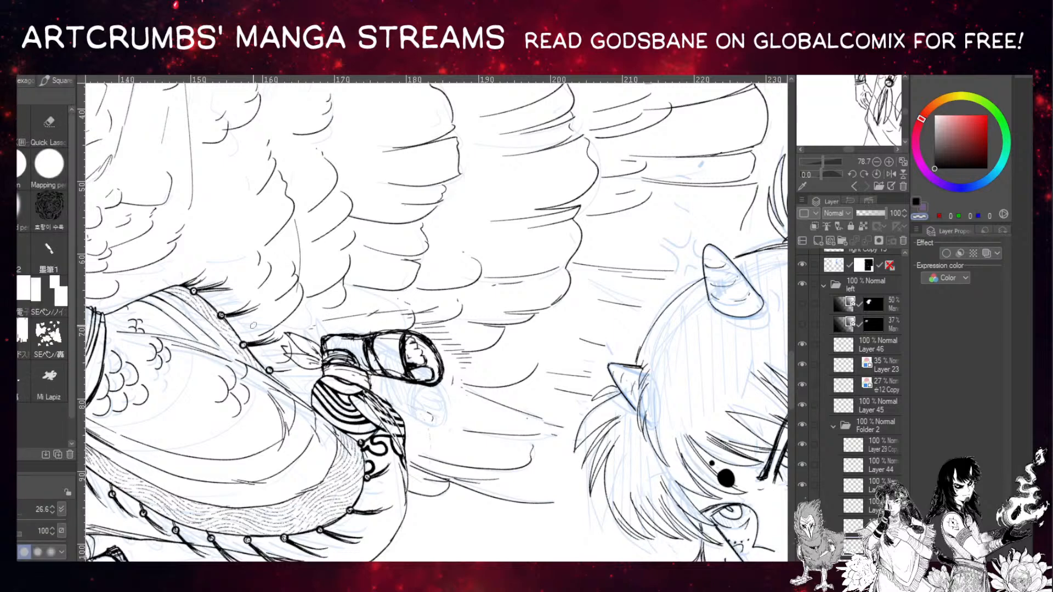
mouse_move(288, 334)
left_mouse_down()
mouse_move(320, 348)
mouse_move(295, 320)
mouse_move(304, 324)
mouse_move(286, 334)
mouse_move(312, 341)
mouse_move(285, 334)
mouse_move(288, 350)
mouse_move(307, 352)
mouse_move(285, 351)
mouse_move(319, 371)
left_mouse_up()
key("c")
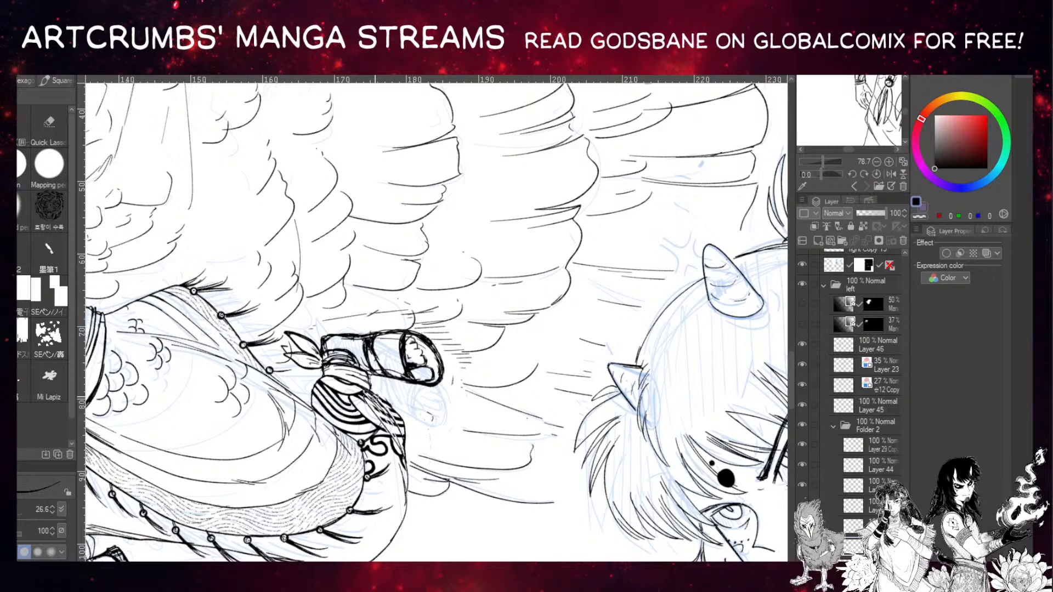
Rotate the view, select the adjacent layer and erase the short hatch lines beside the foot's outer edge.
left_click_drag(331, 324, 368, 289)
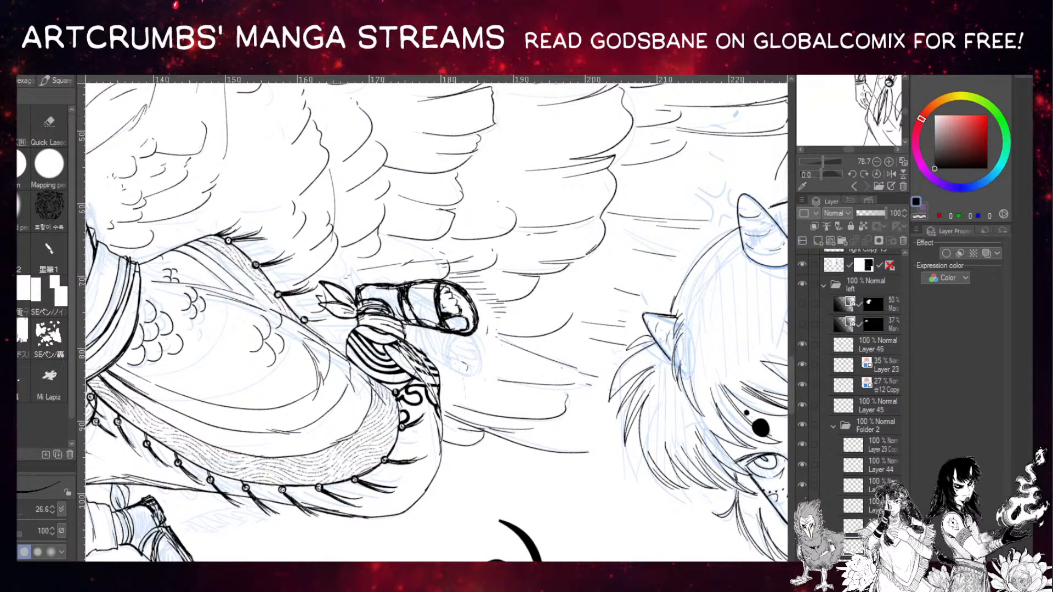
left_click_drag(264, 215, 424, 120)
left_click_drag(321, 450, 189, 484)
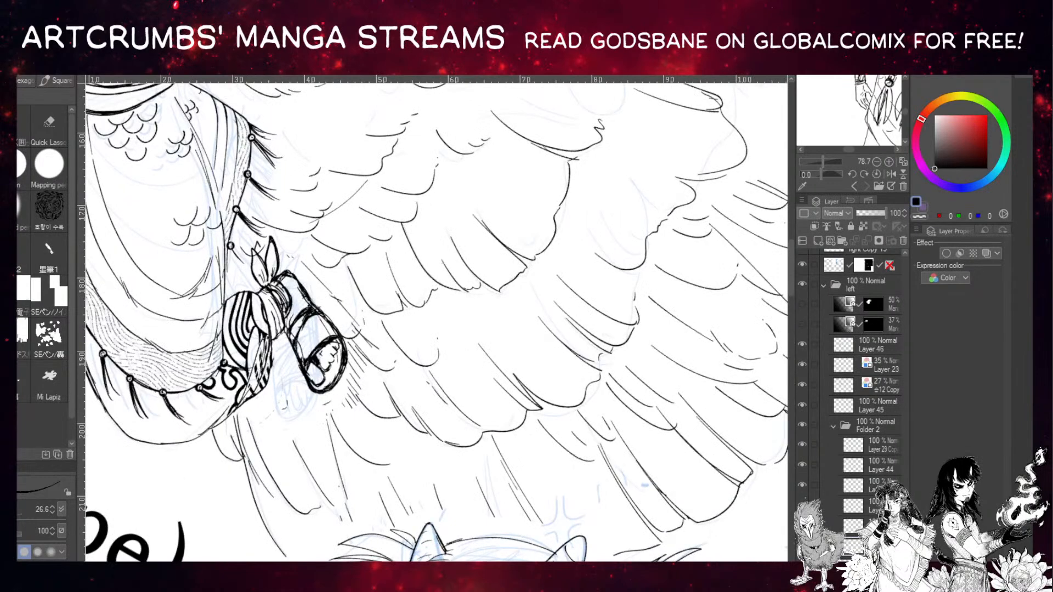
key("ctrl")
key("alt+]")
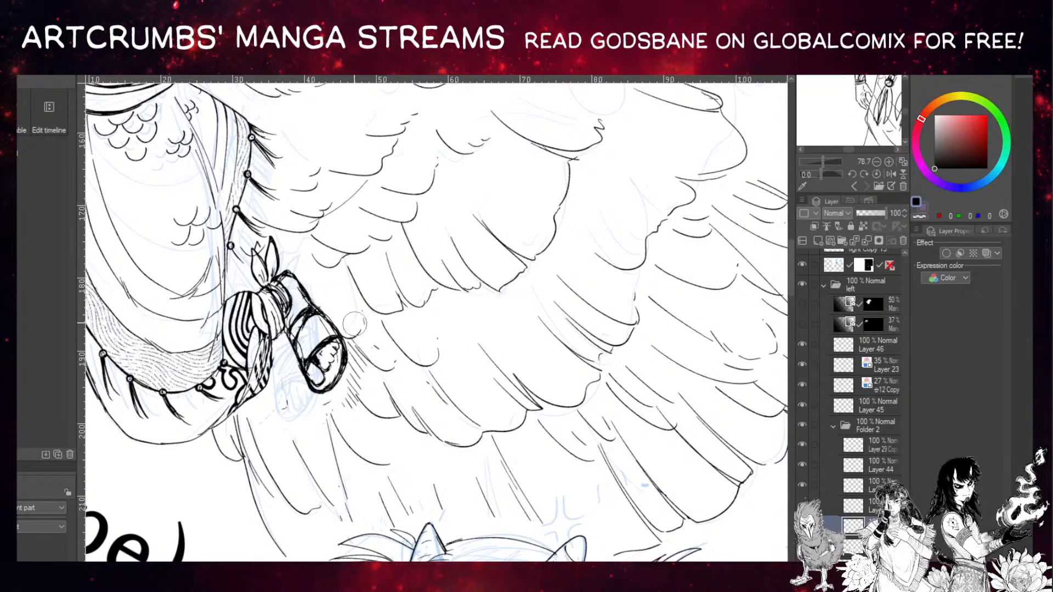
mouse_move(363, 348)
left_mouse_down()
mouse_move(362, 380)
mouse_move(361, 341)
mouse_move(327, 412)
left_mouse_up()
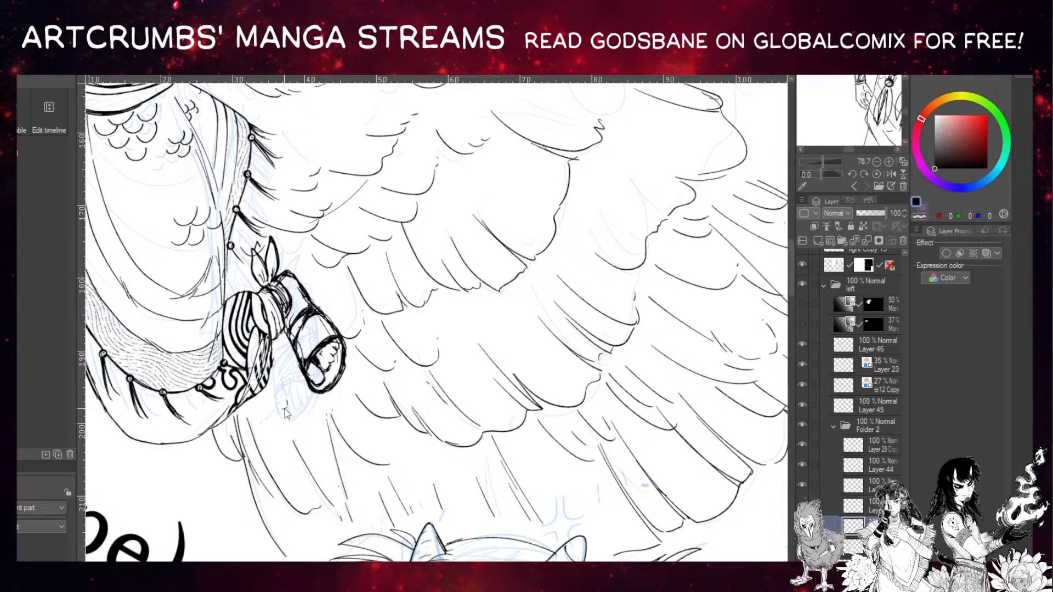
key("alt+bracketright")
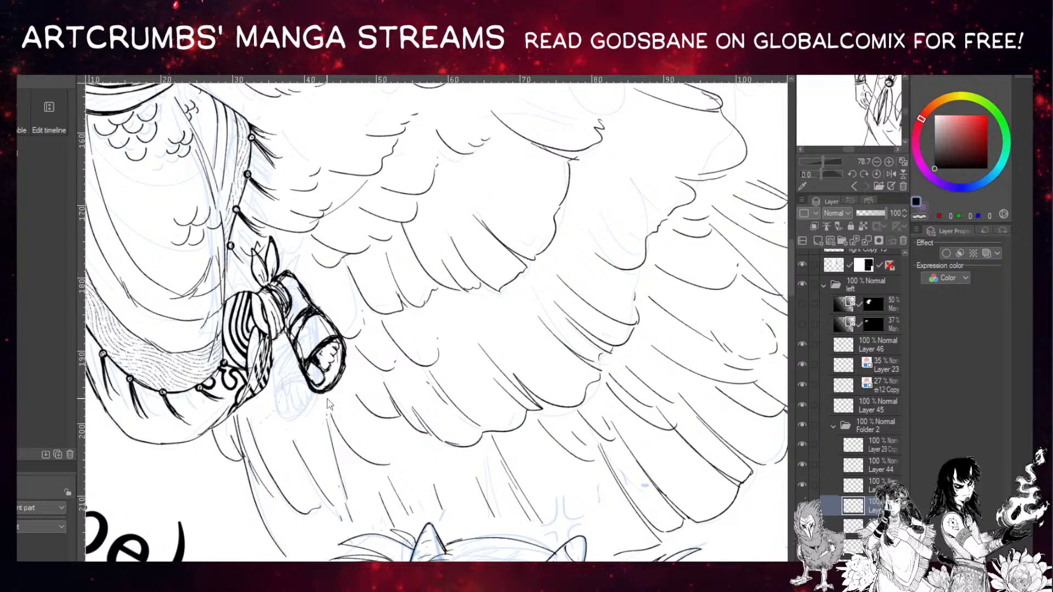
Pick the layer at the foot from the canvas and collapse the Aros right folder that holds it.
left_click(260, 412, "ctrl+shift")
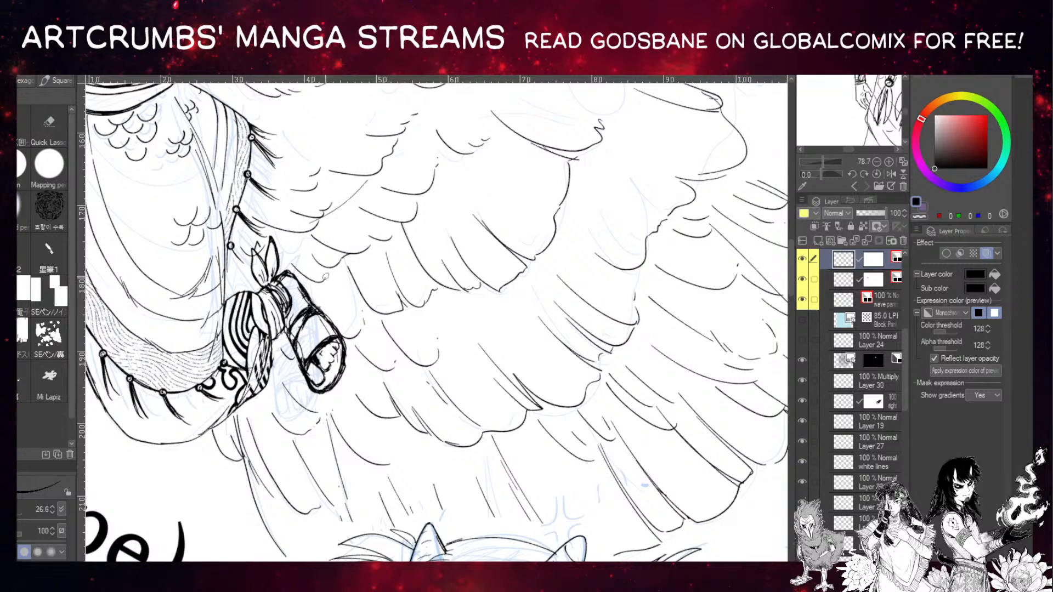
mouse_move(294, 276)
left_mouse_down()
mouse_move(342, 344)
mouse_move(343, 367)
mouse_move(326, 377)
left_mouse_up()
key("minus")
key("ctrl+minus")
key("ctrl+minus")
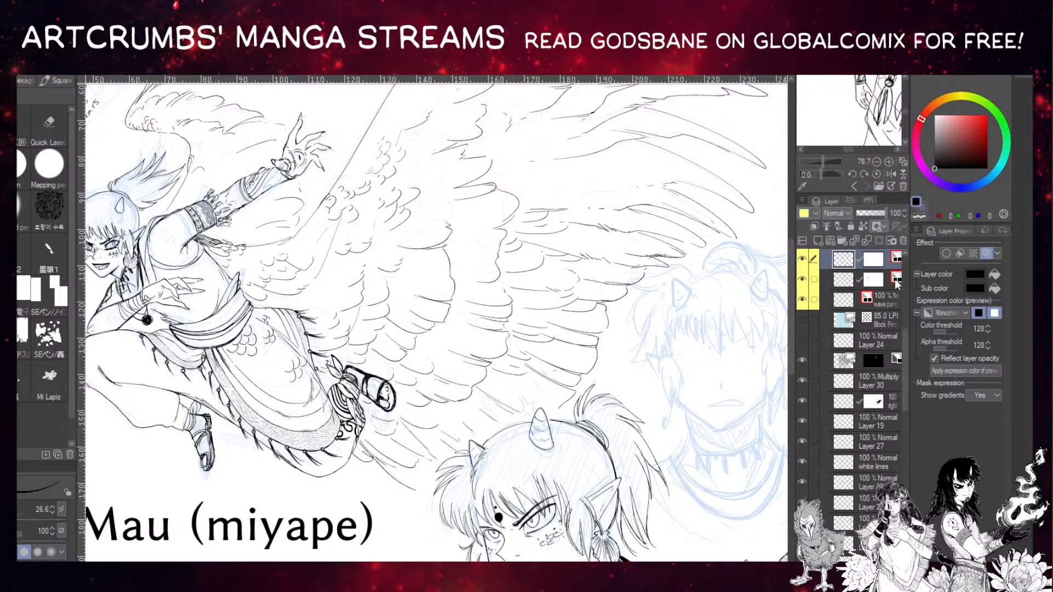
left_click_drag(906, 347, 910, 275)
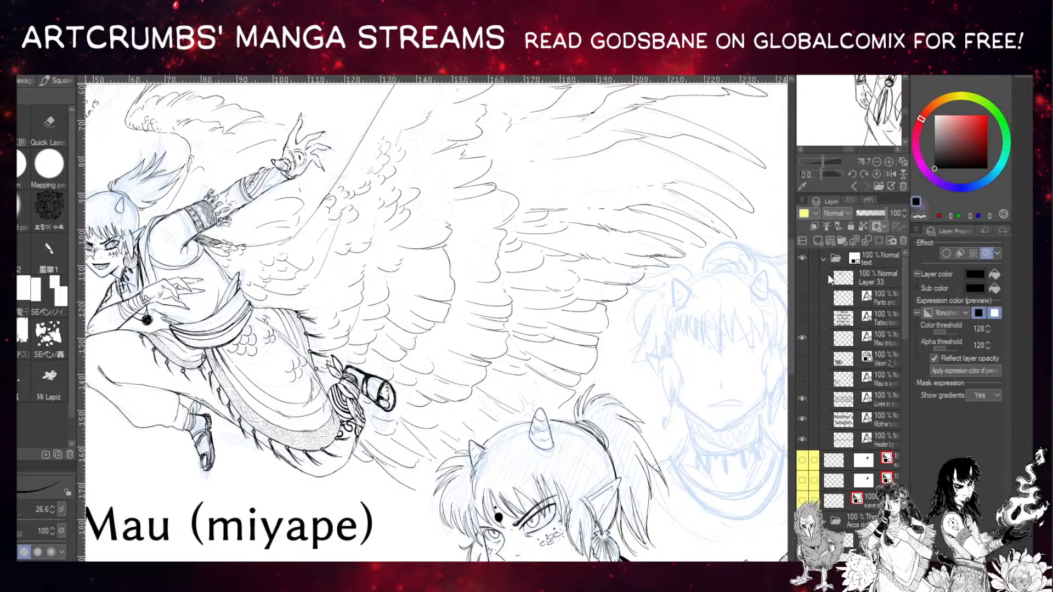
left_click(827, 522)
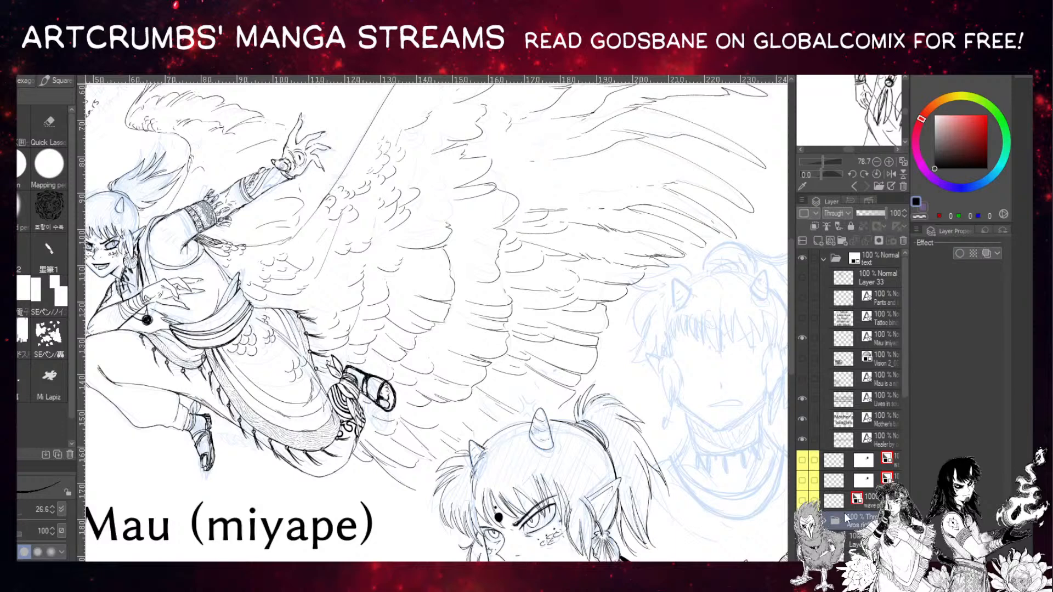
left_click_drag(908, 387, 907, 467)
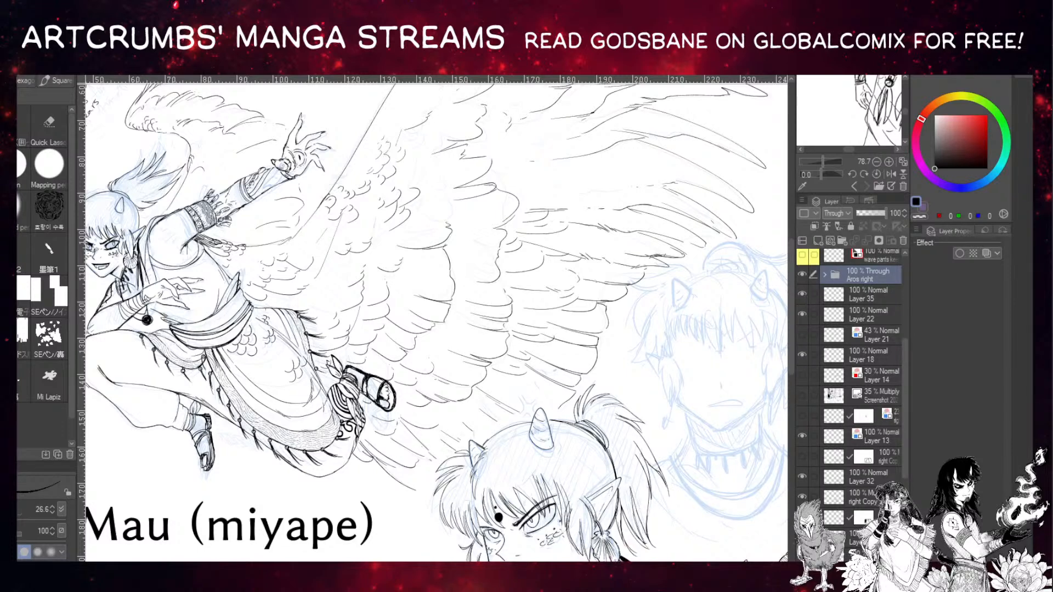
Load Layer 35's content as a selection, examine where it lies across the whole page spread, and clear the selection.
left_click(841, 298)
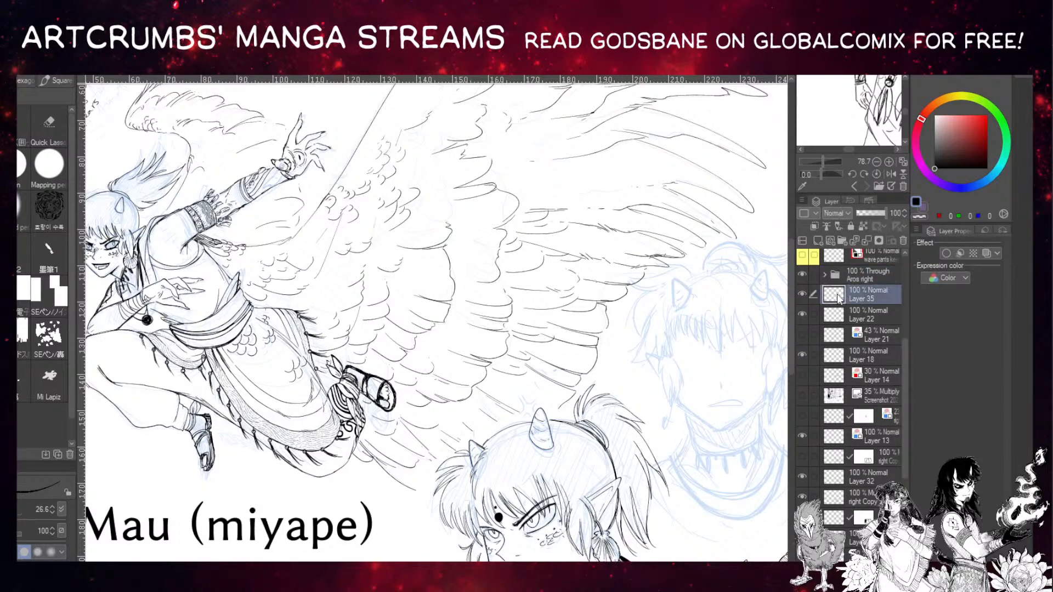
left_click_drag(721, 295, 612, 247)
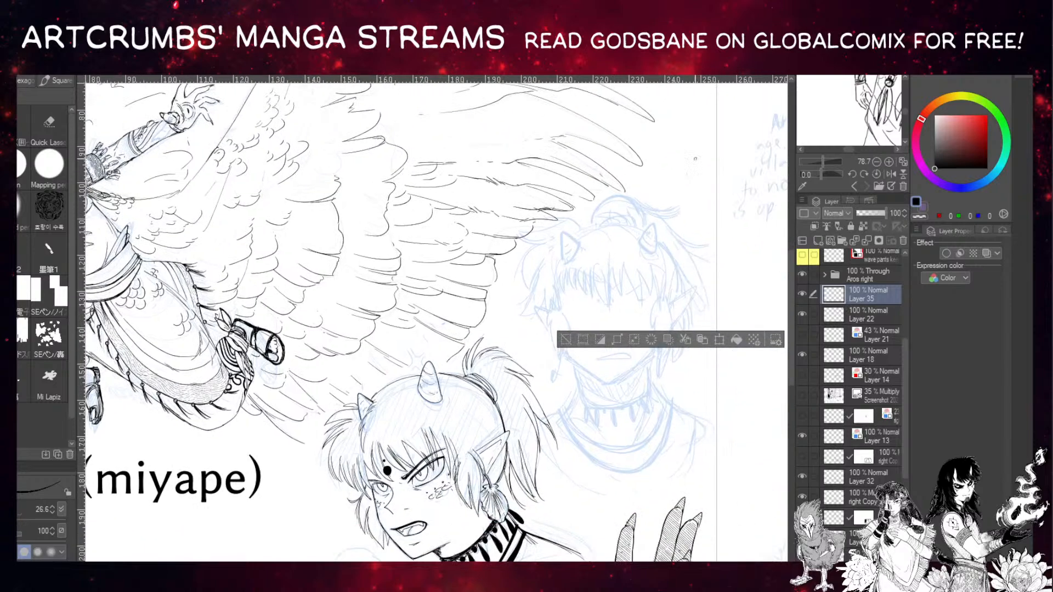
left_click_drag(699, 326, 515, 348)
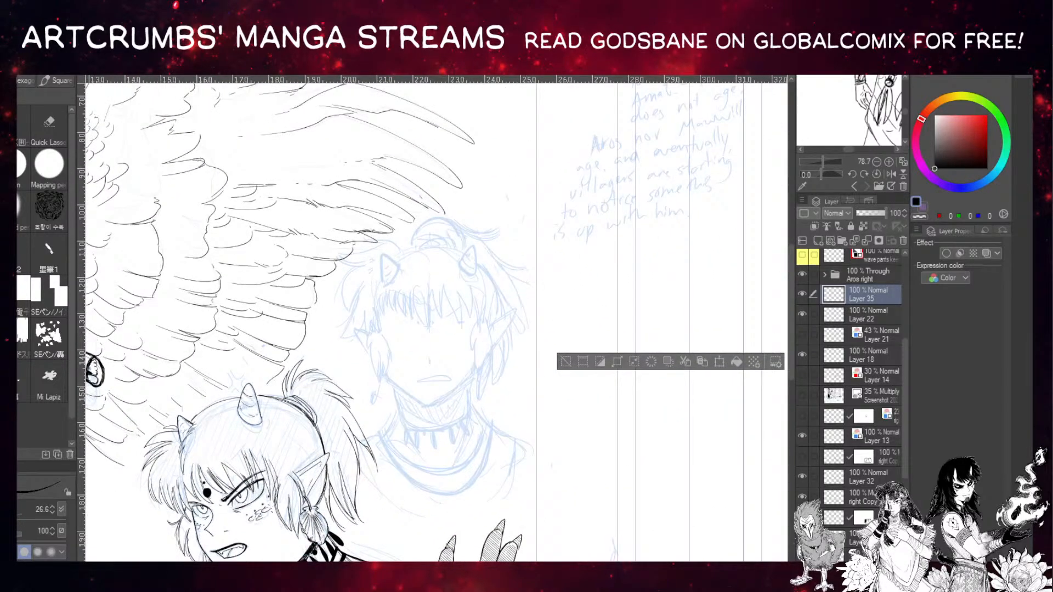
key("ctrl+minus")
key("ctrl+minus")
key("ctrl+minus")
key("ctrl+minus")
left_click_drag(331, 558, 355, 516)
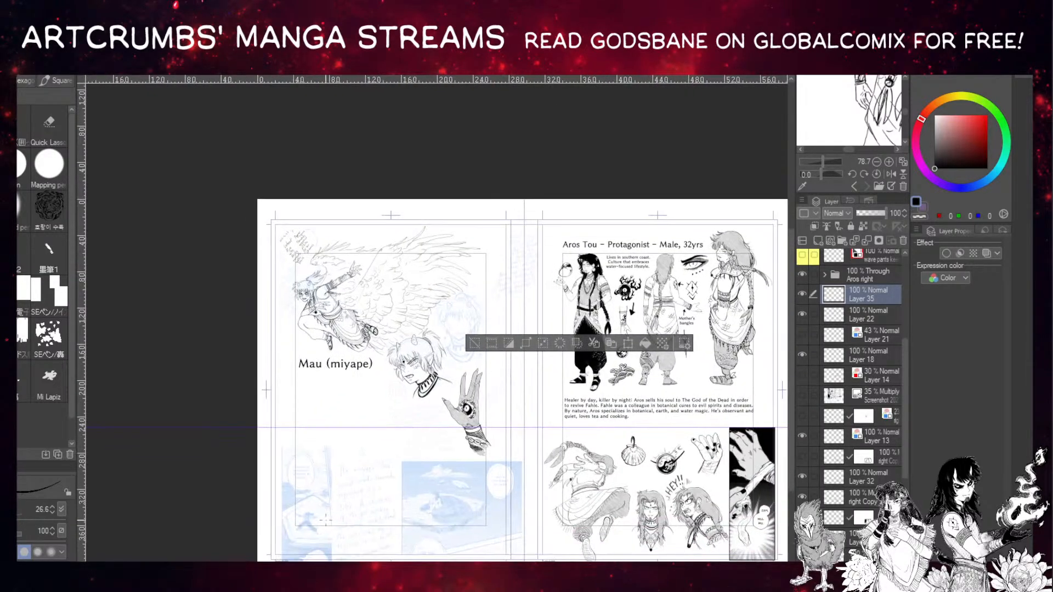
key("ctrl+d")
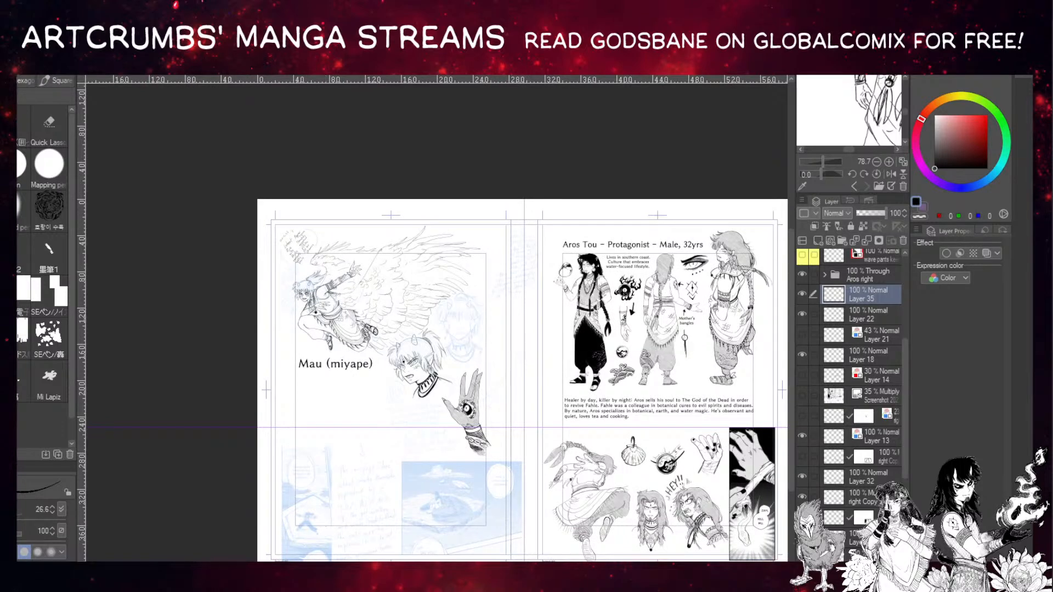
Expand the Aros right folder, examine the selected content around Aros's feet up close, and clear the selection.
left_click(825, 274)
left_click_drag(904, 376, 923, 504)
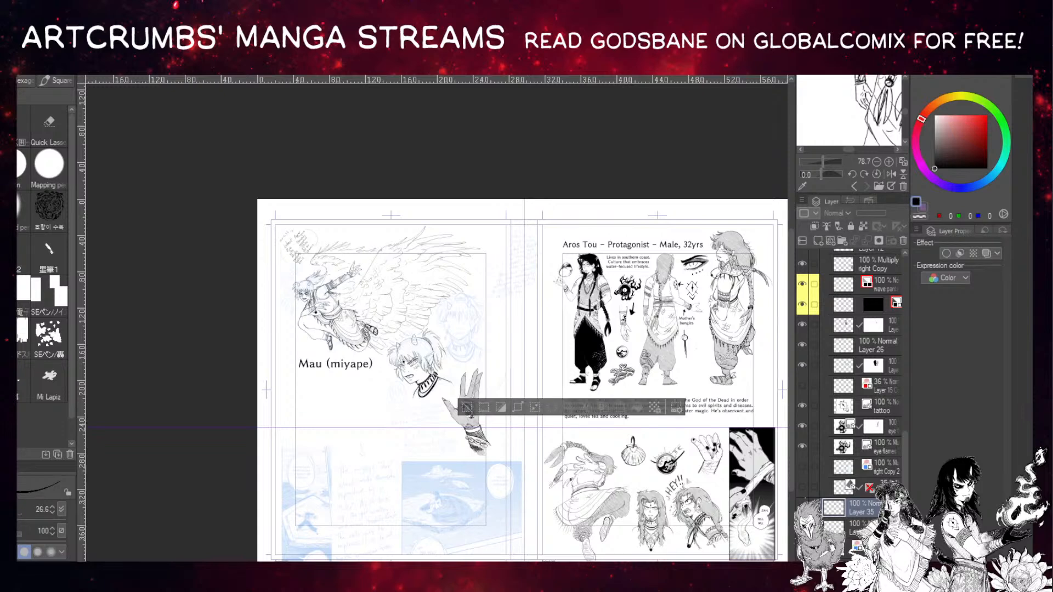
scroll(438, 373, "up", 4)
mouse_move(393, 373)
left_mouse_down()
mouse_move(314, 335)
mouse_move(220, 332)
left_mouse_up()
left_click_drag(502, 557, 135, 513)
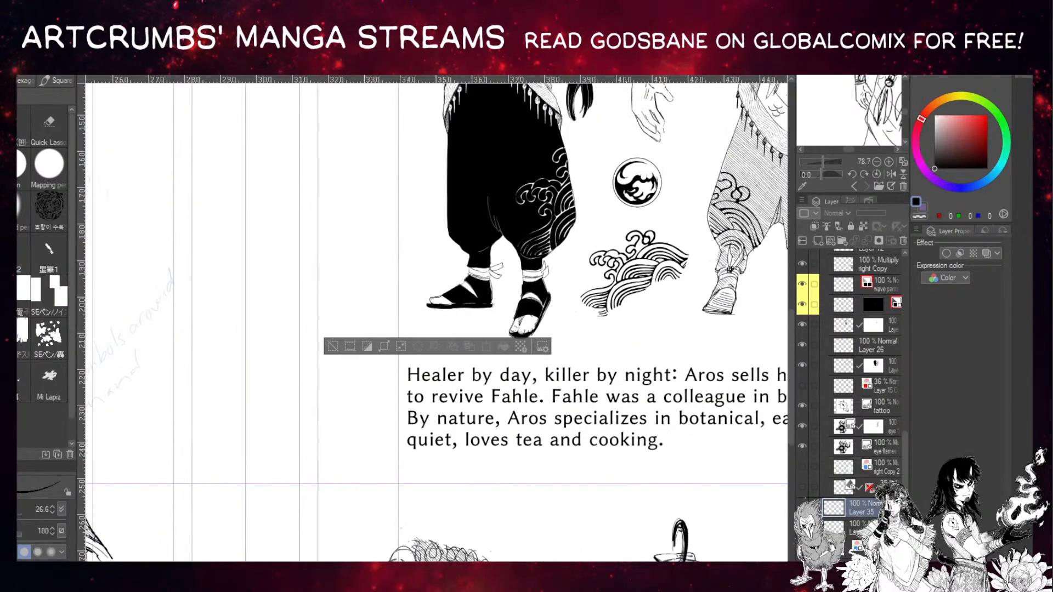
left_click_drag(662, 345, 642, 359)
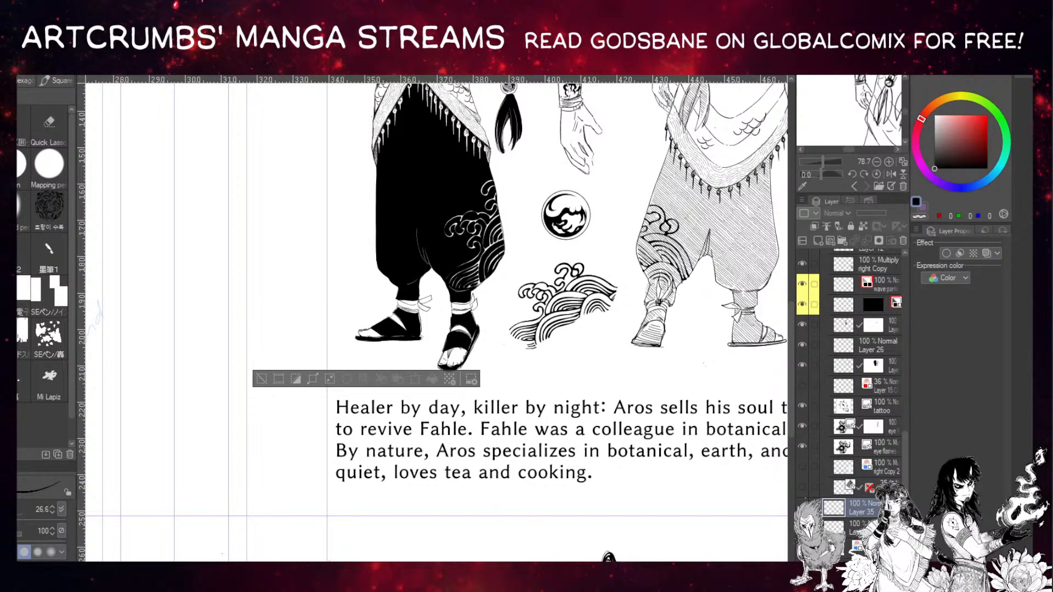
key("ctrl+d")
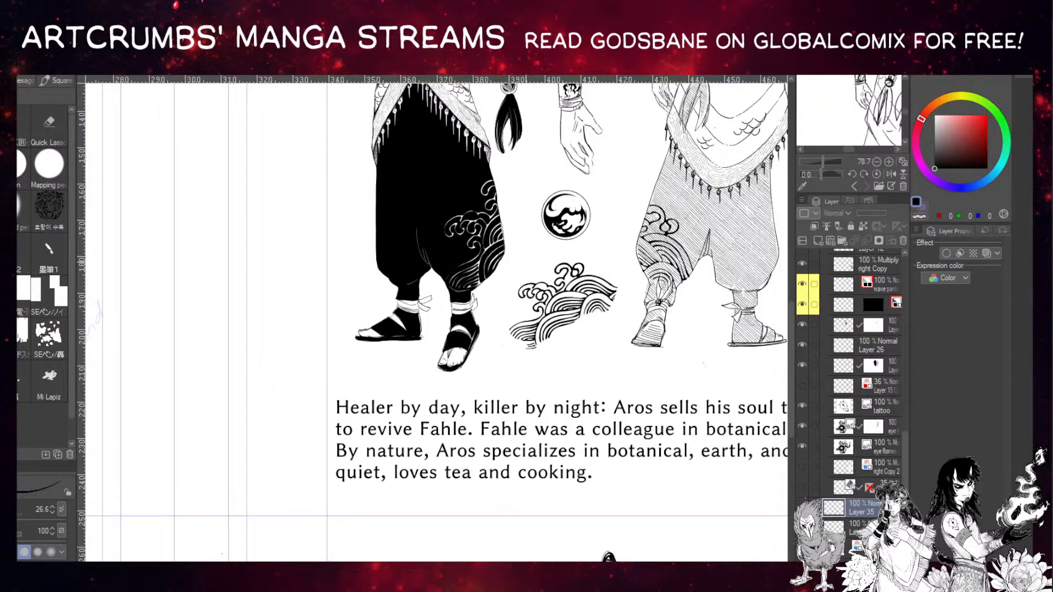
Delete Layer 18 and hide Layers 35 and 22 with the Mau drawing's layers to isolate the stray marks on that page.
left_click(814, 508)
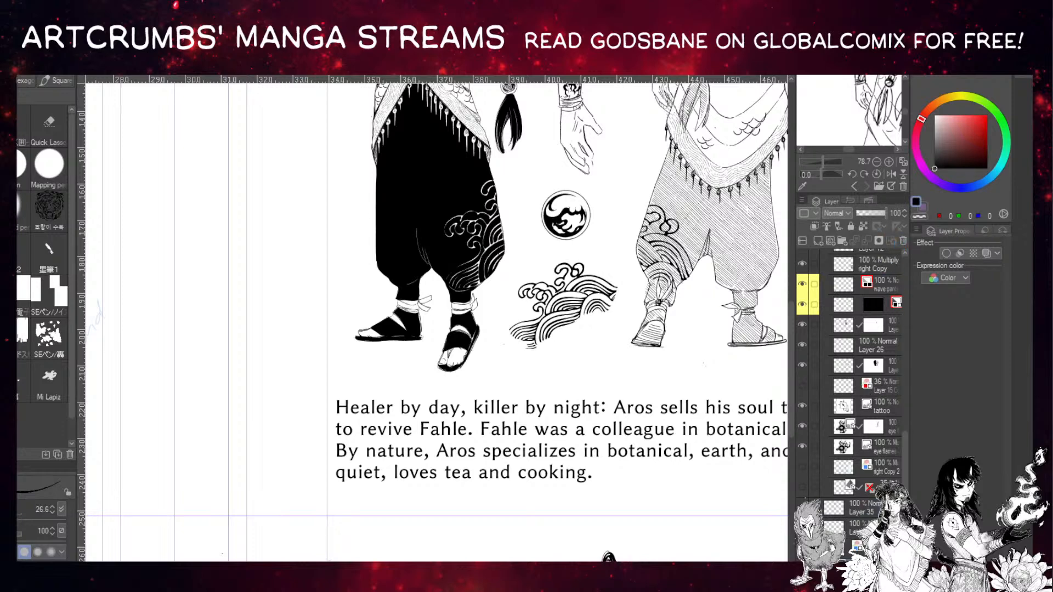
key("ctrl+z")
scroll(855, 356, "down", 3)
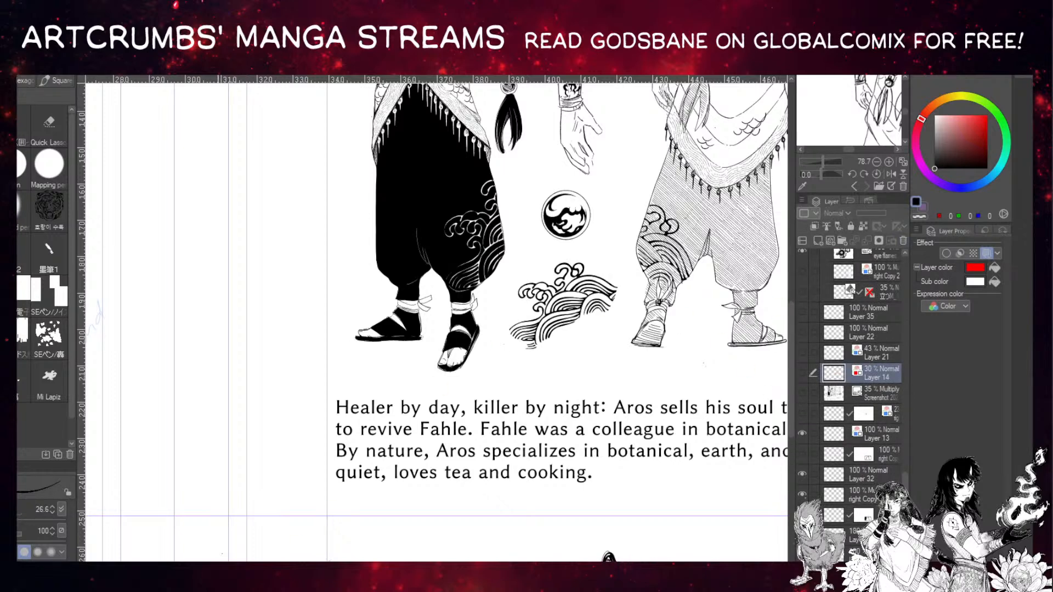
key("ctrl+minus")
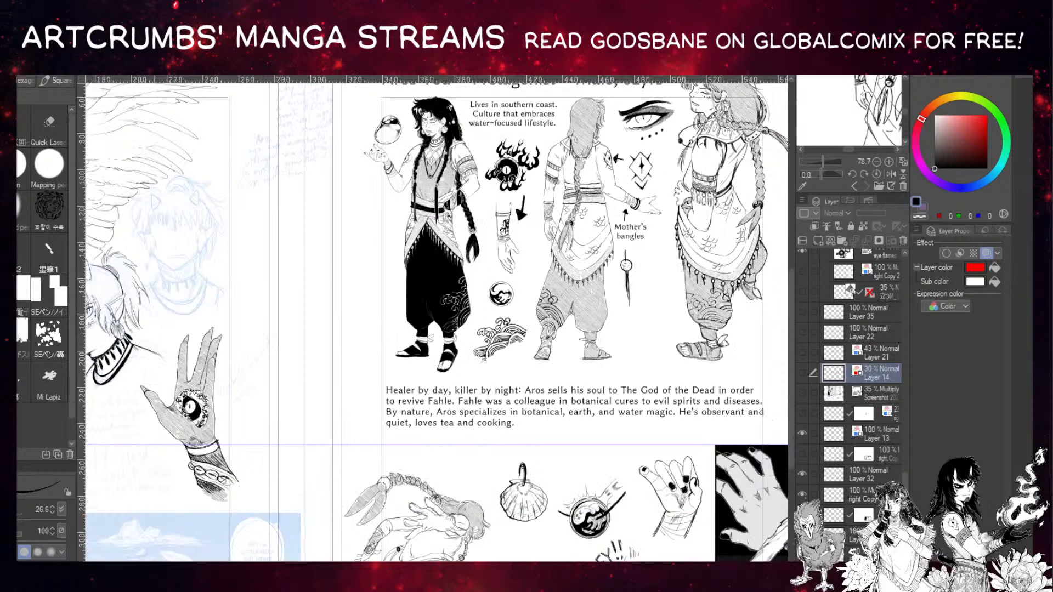
key("ctrl+minus")
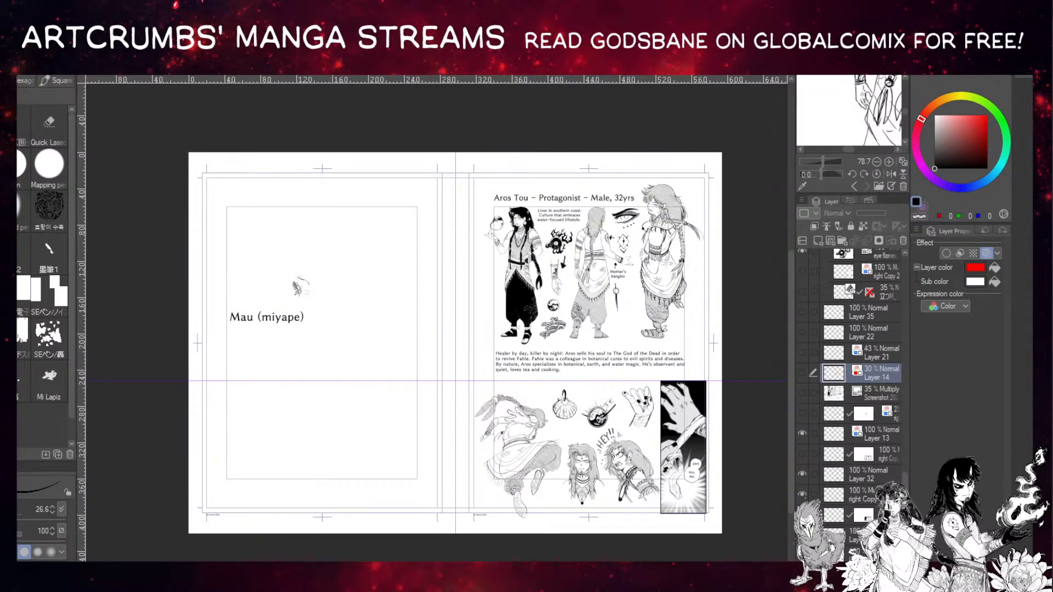
Pick the stray marks' layer from the canvas, toggle the neighbouring draft layers' visibility to check them, and select two of them together.
key("o")
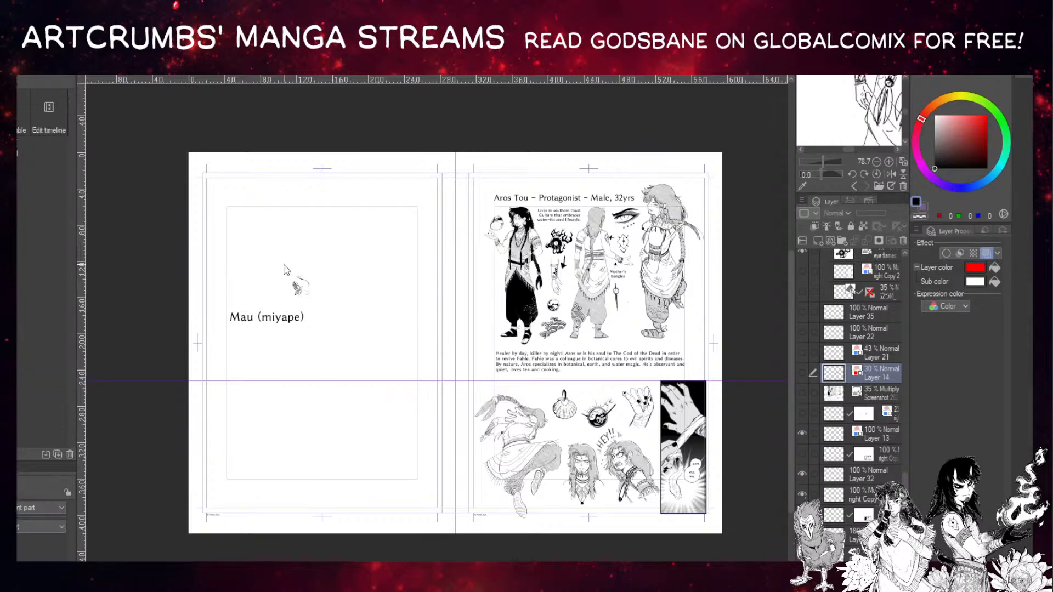
left_click(297, 291)
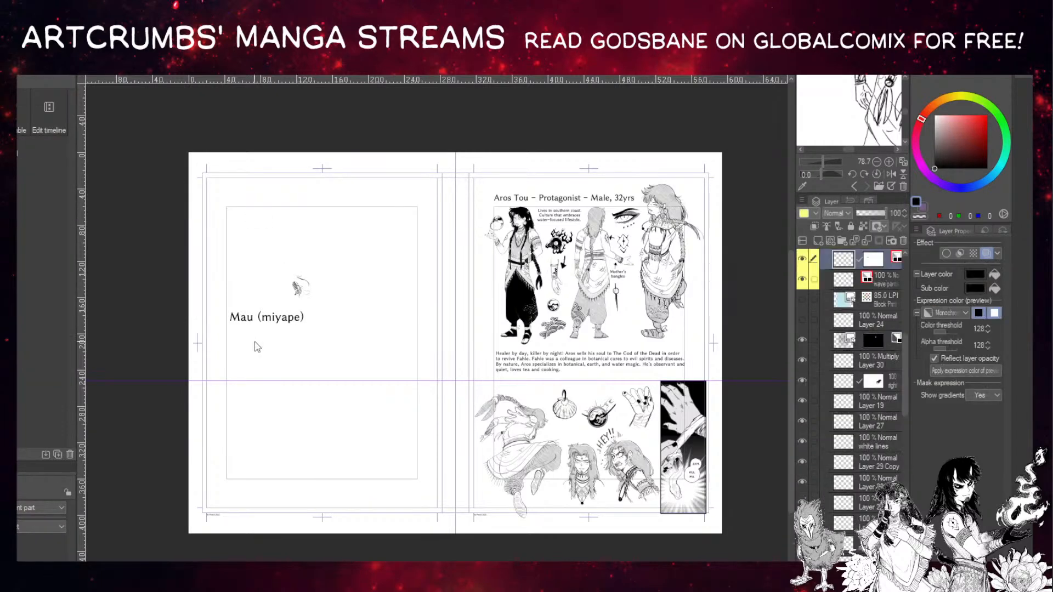
left_click(803, 260)
left_click(803, 261)
scroll(906, 344, "up", 2)
left_click(804, 298)
left_click(804, 297)
left_click(847, 303, "ctrl")
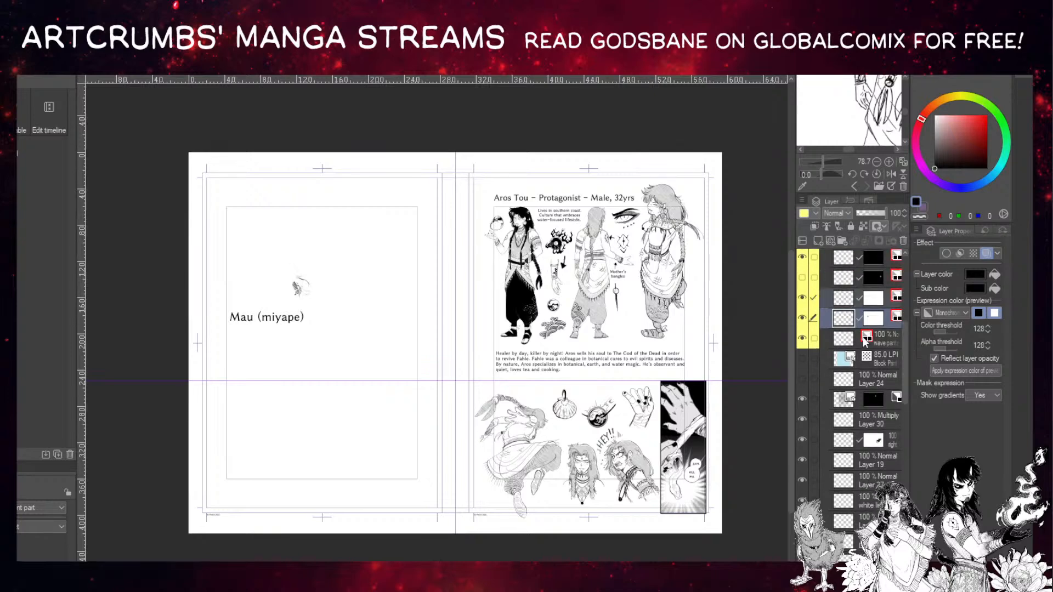
Search the layer list down to the left folder and turn the Mau page's drawings back on.
scroll(850, 383, "down", 1)
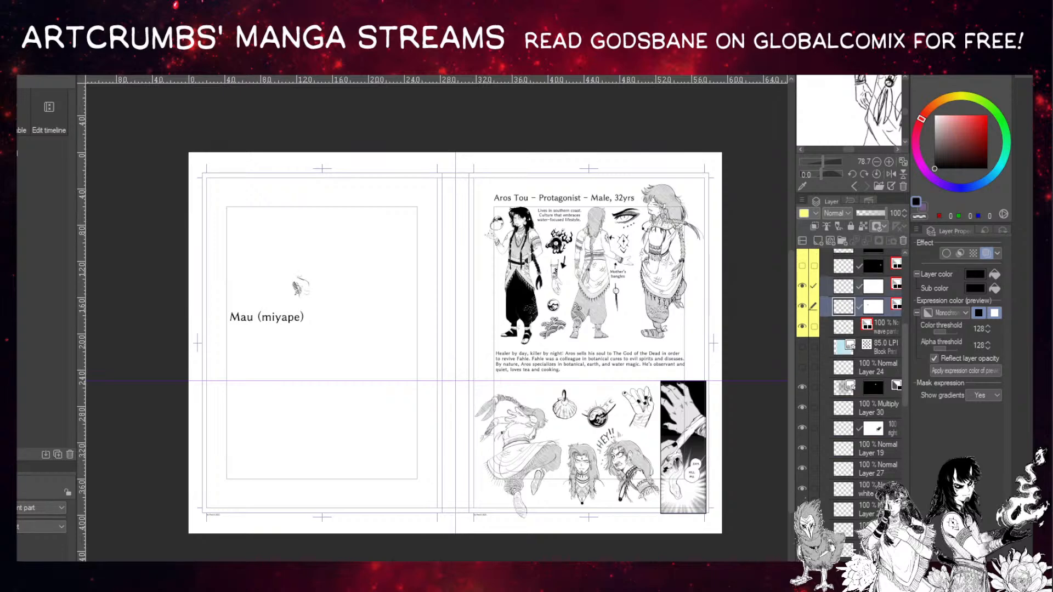
scroll(866, 406, "down", 5)
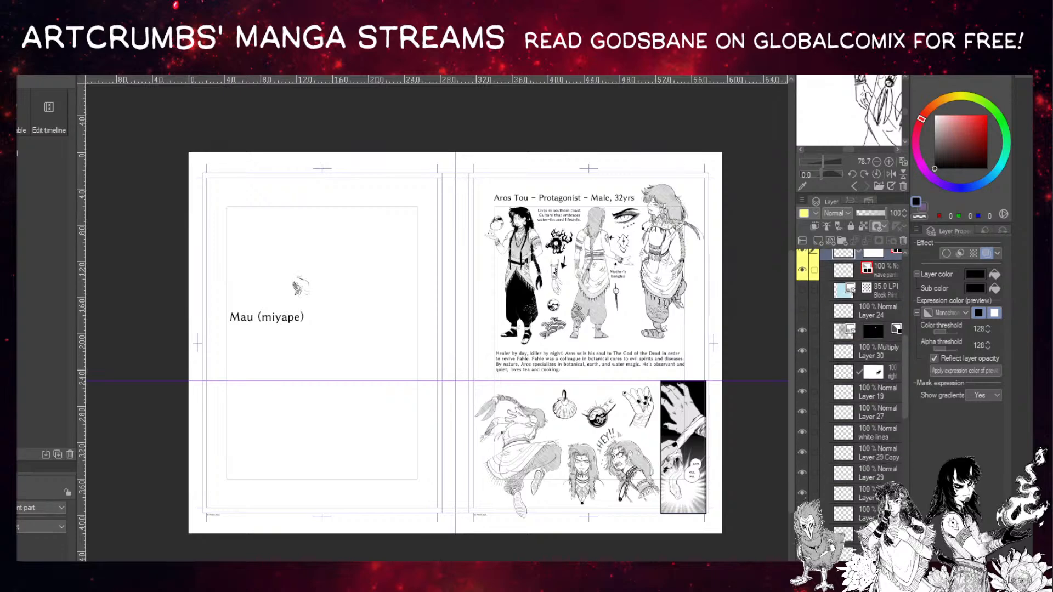
scroll(866, 389, "down", 10)
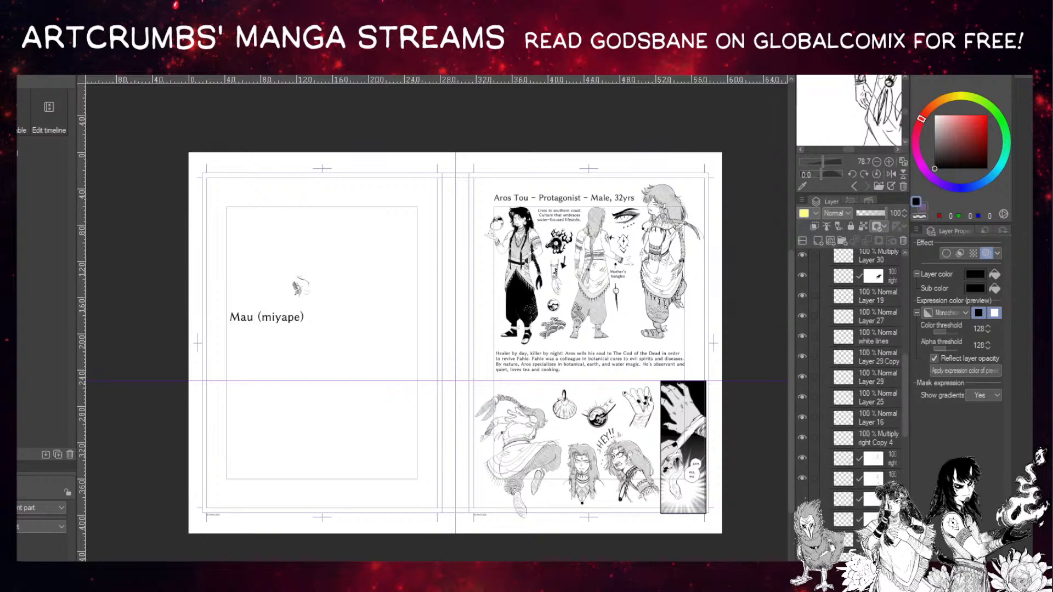
scroll(866, 389, "down", 10)
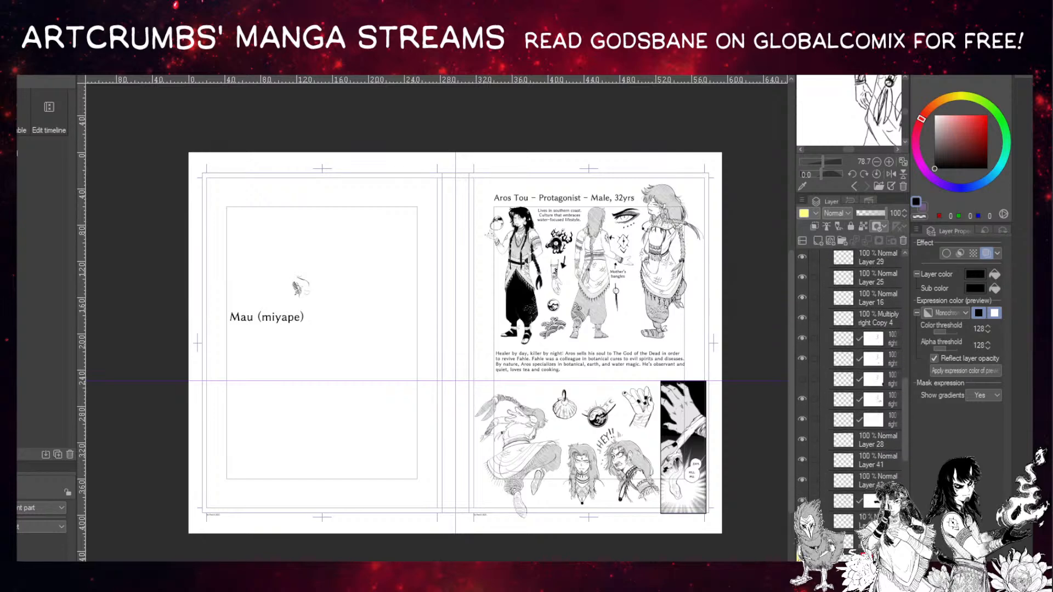
scroll(866, 389, "down", 10)
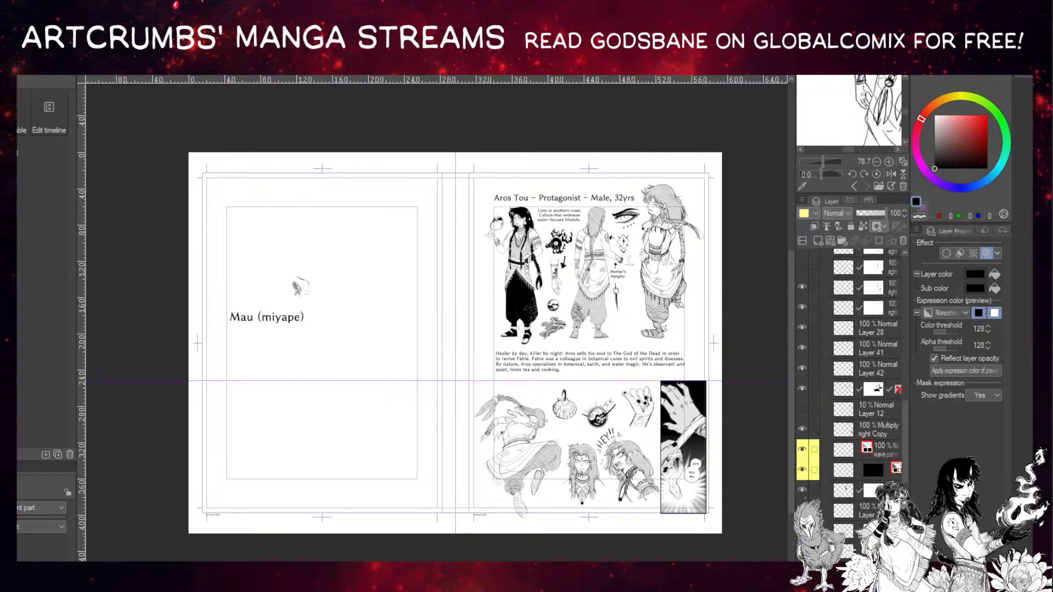
scroll(867, 390, "down", 10)
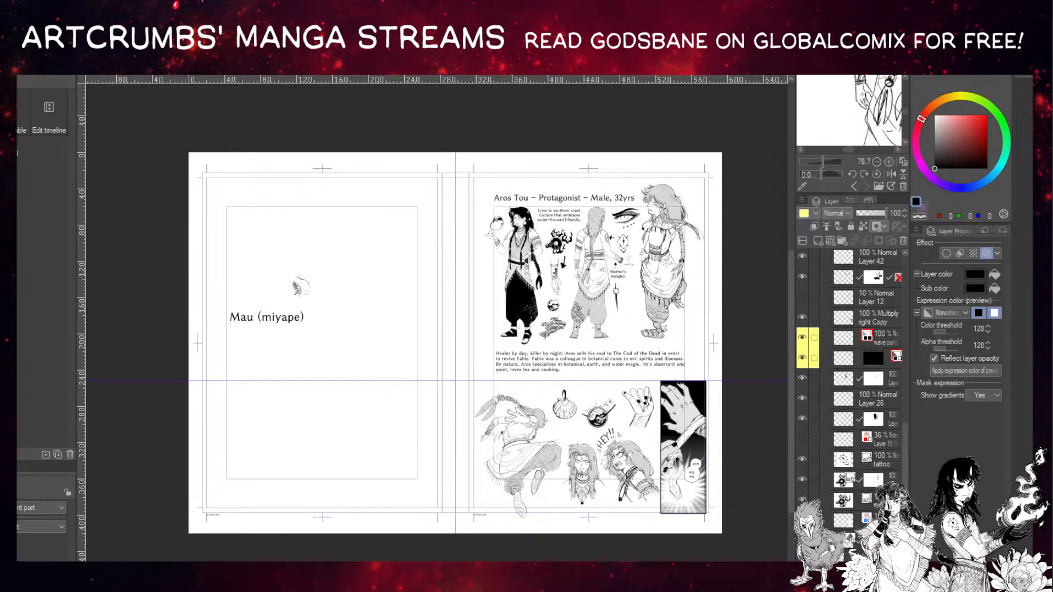
scroll(867, 389, "down", 10)
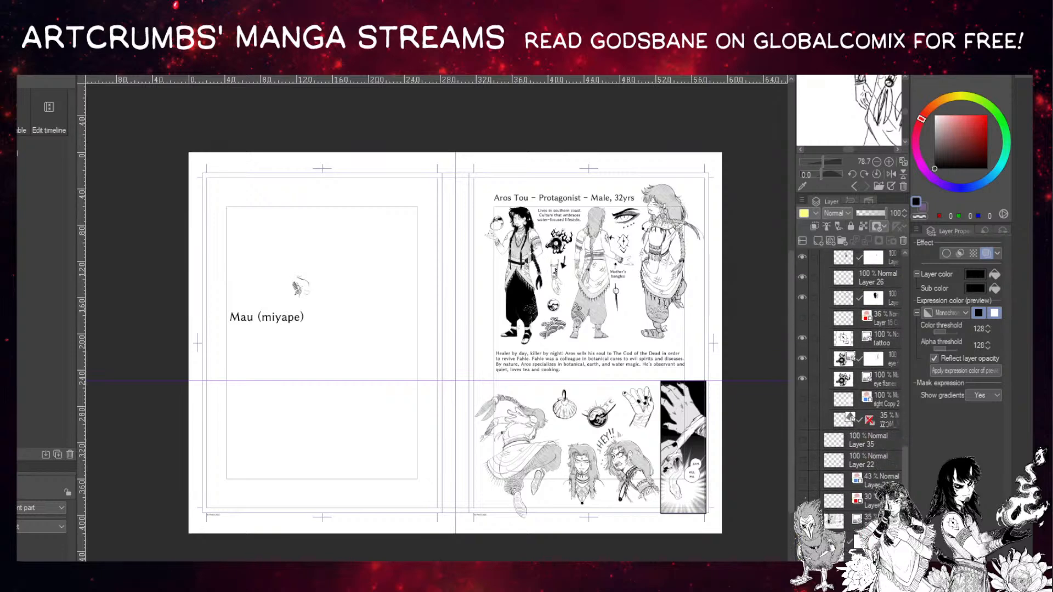
scroll(866, 389, "down", 10)
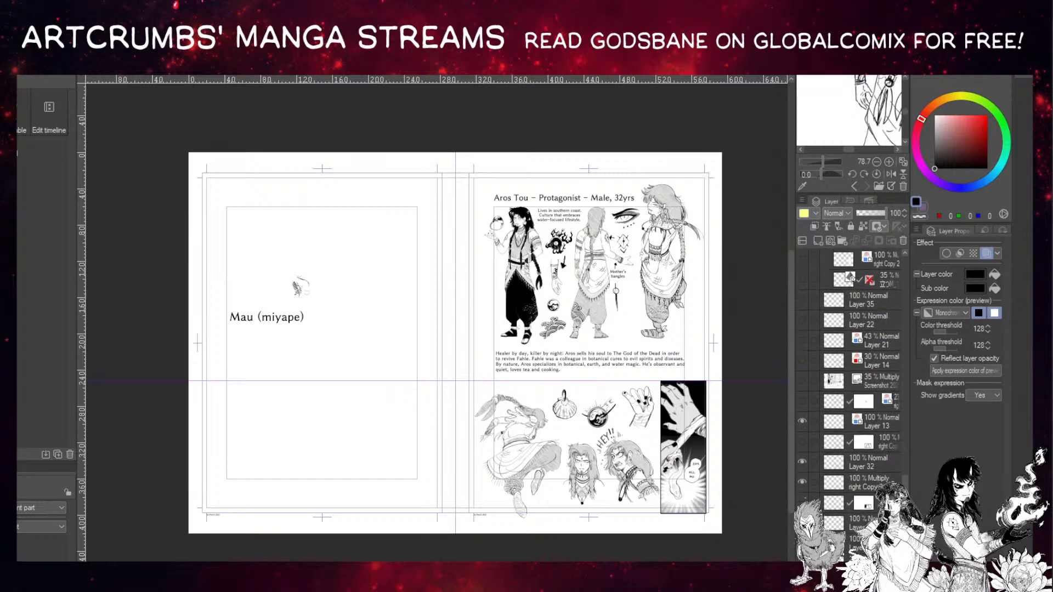
scroll(860, 406, "down", 3)
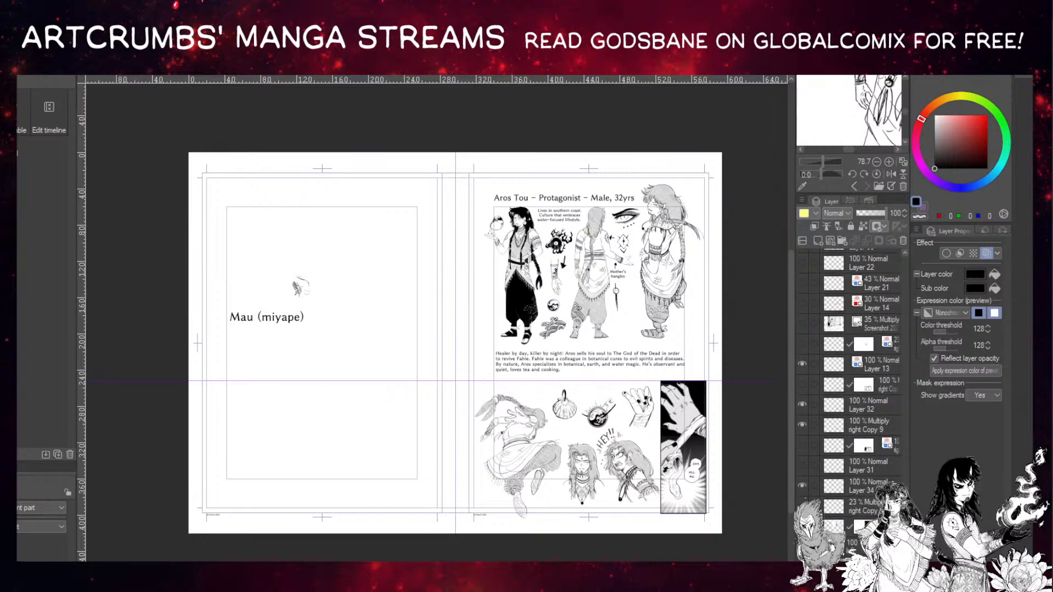
scroll(861, 406, "down", 3)
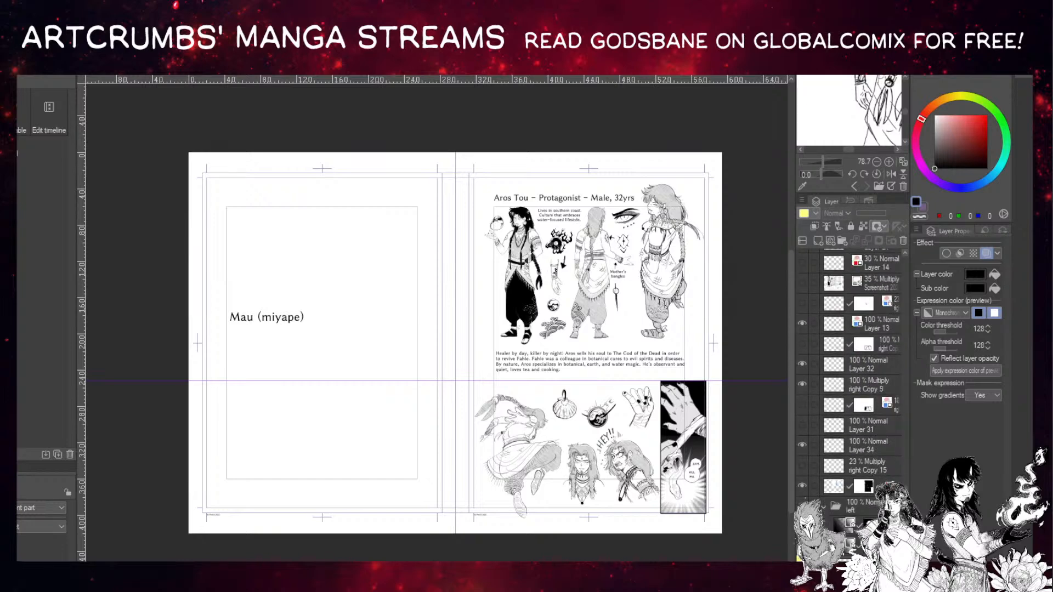
left_click(802, 505)
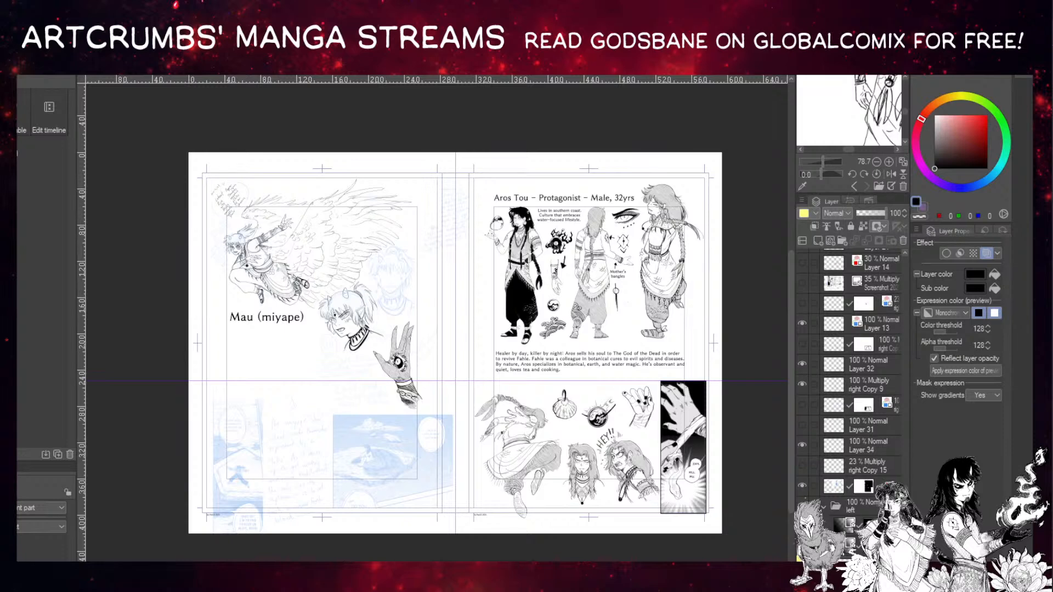
Add a new layer for shading Mau's winged figure and choose a hatching brush at size 338.1.
left_click_drag(470, 271, 473, 256)
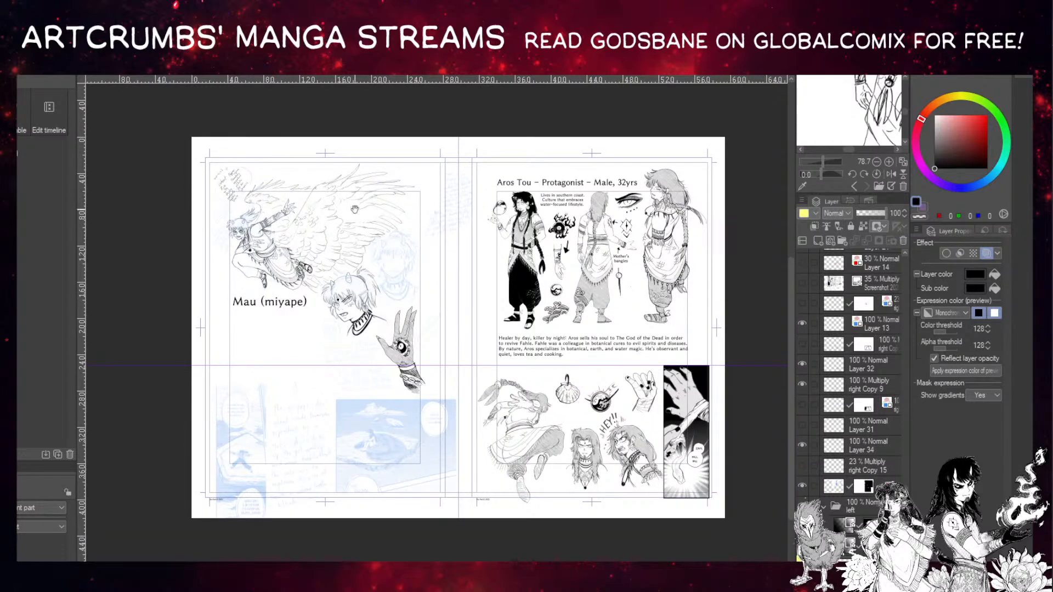
scroll(463, 404, "up", 6)
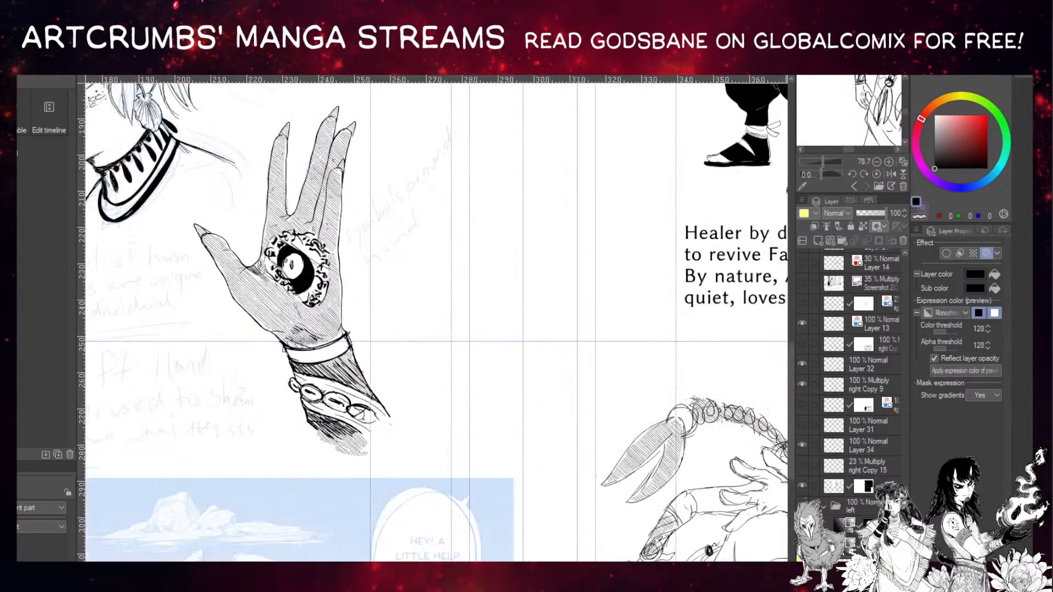
left_click_drag(358, 276, 529, 381)
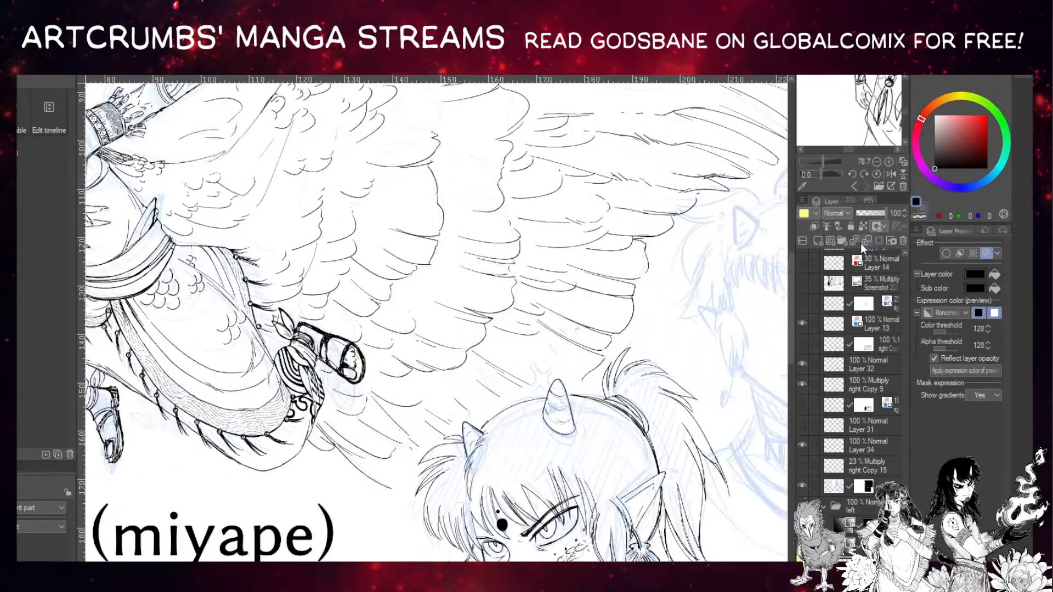
left_click(829, 241)
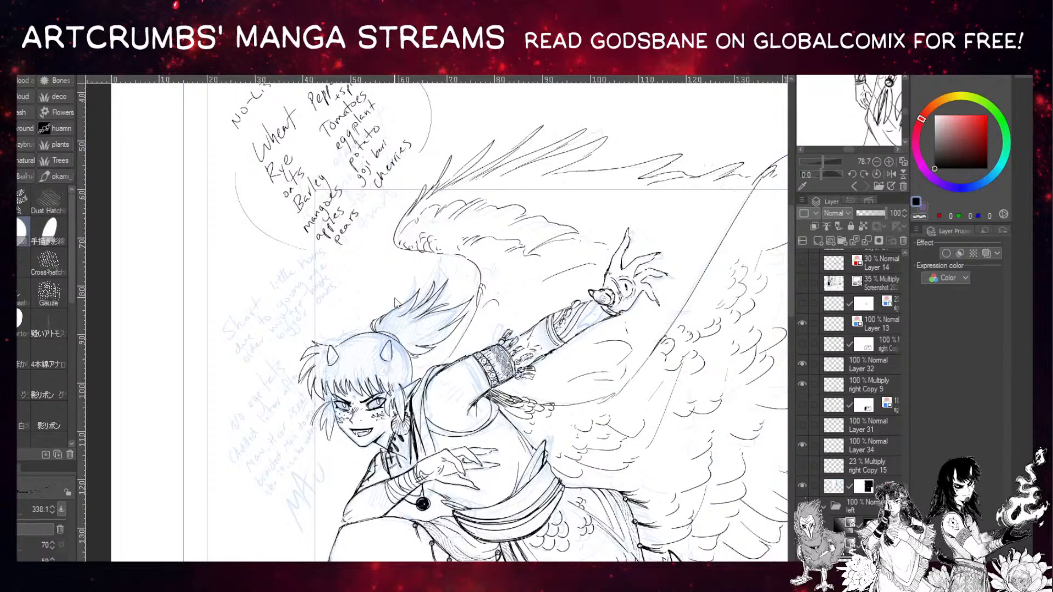
left_click_drag(395, 301, 285, 237)
left_click(830, 242)
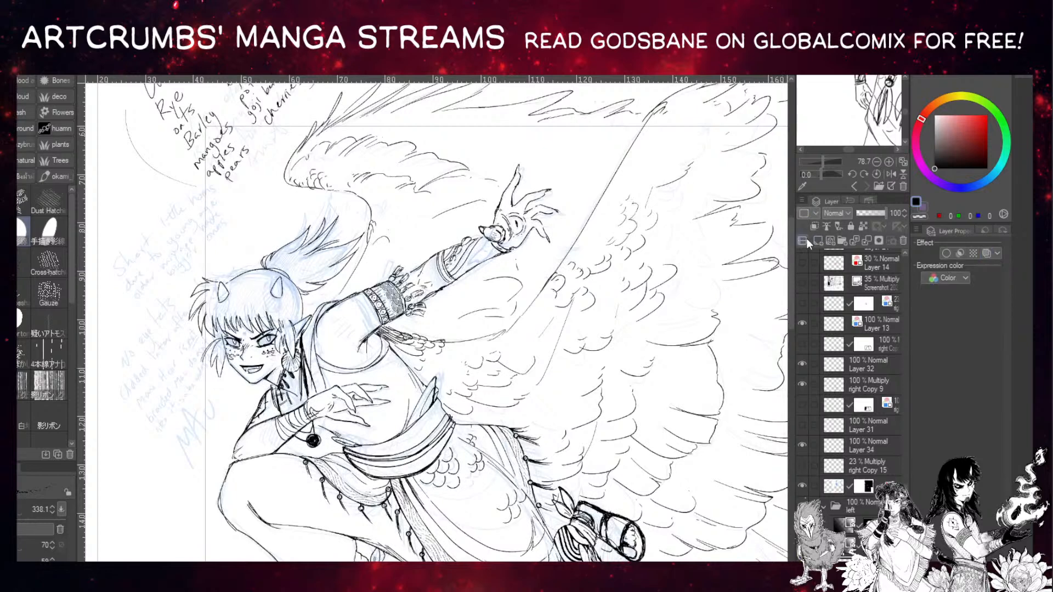
Fill the winged Mau's fringe, crown and ponytail with diagonal hatching.
mouse_move(214, 343)
left_mouse_down()
mouse_move(218, 372)
mouse_move(221, 351)
mouse_move(210, 363)
mouse_move(202, 339)
left_mouse_up()
mouse_move(215, 287)
left_mouse_down()
mouse_move(199, 313)
mouse_move(298, 329)
left_mouse_up()
left_click_drag(274, 285, 285, 307)
mouse_move(296, 277)
left_mouse_down()
mouse_move(307, 299)
mouse_move(274, 290)
left_mouse_up()
mouse_move(265, 249)
left_mouse_down()
mouse_move(280, 275)
mouse_move(272, 267)
mouse_move(235, 286)
mouse_move(252, 286)
mouse_move(296, 250)
mouse_move(270, 254)
mouse_move(313, 272)
left_mouse_up()
mouse_move(340, 219)
left_mouse_down()
mouse_move(354, 247)
mouse_move(320, 252)
mouse_move(345, 263)
mouse_move(354, 256)
mouse_move(318, 255)
left_mouse_up()
mouse_move(290, 220)
left_mouse_down()
mouse_move(304, 257)
mouse_move(276, 251)
left_mouse_up()
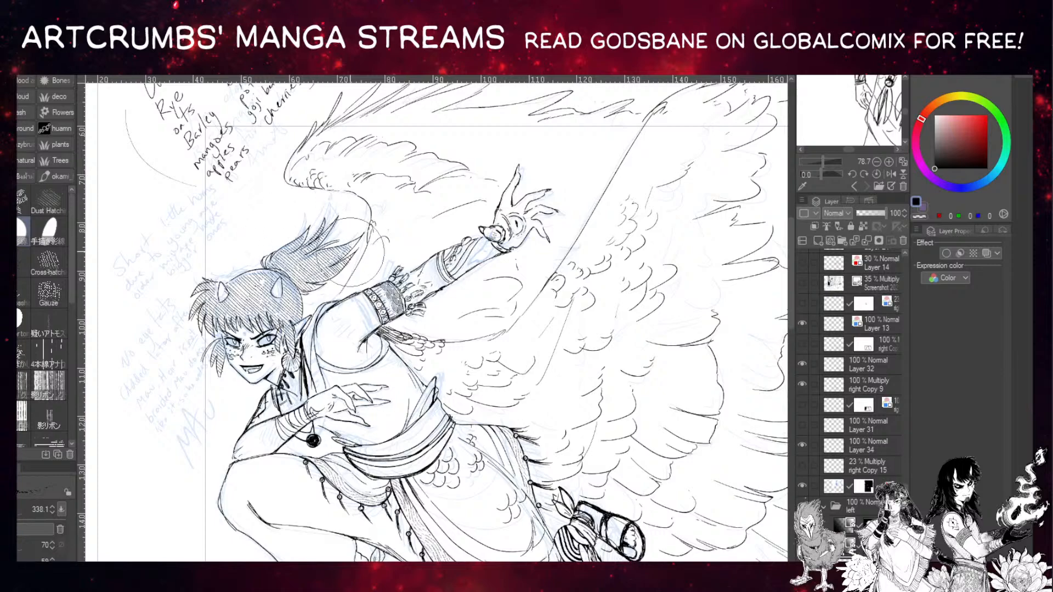
Hatch the trousers on Mau's bent front leg, undoing the first pass and laying the tone down again.
left_click_drag(323, 226, 321, 143)
left_click_drag(295, 309, 205, 298)
mouse_move(148, 392)
left_mouse_down()
mouse_move(189, 433)
mouse_move(143, 397)
mouse_move(181, 441)
mouse_move(185, 419)
left_mouse_up()
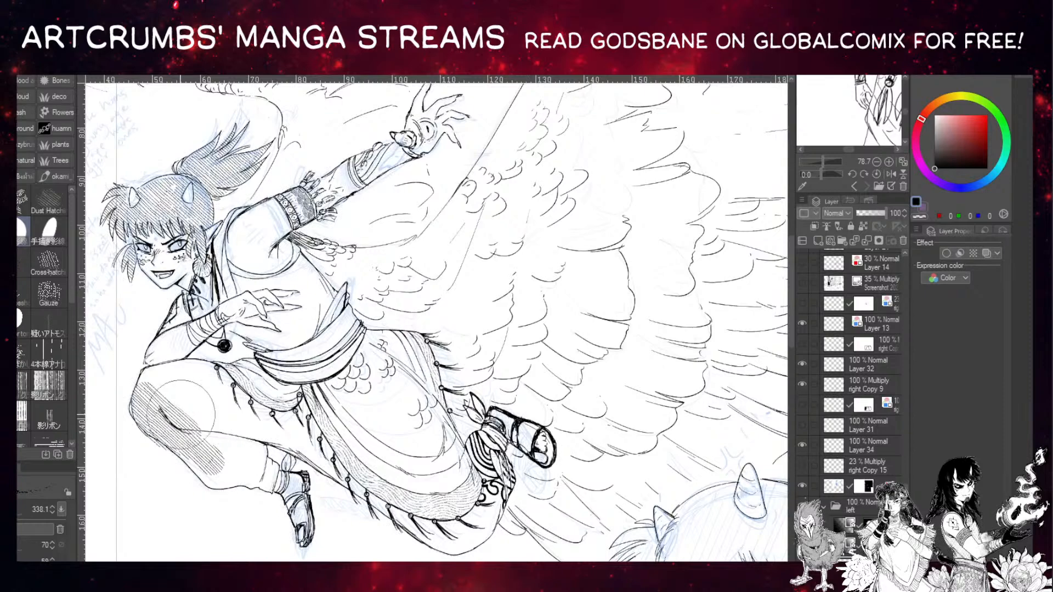
key("ctrl+z")
mouse_move(149, 378)
left_mouse_down()
mouse_move(148, 415)
mouse_move(224, 477)
mouse_move(261, 466)
mouse_move(231, 436)
left_mouse_up()
mouse_move(381, 401)
left_mouse_down()
mouse_move(272, 394)
mouse_move(365, 399)
left_mouse_up()
mouse_move(230, 462)
left_mouse_down()
mouse_move(181, 421)
mouse_move(158, 421)
mouse_move(230, 451)
mouse_move(242, 394)
mouse_move(246, 433)
mouse_move(177, 375)
mouse_move(181, 422)
mouse_move(240, 399)
mouse_move(205, 373)
mouse_move(230, 409)
mouse_move(291, 441)
mouse_move(301, 422)
mouse_move(296, 445)
mouse_move(309, 467)
mouse_move(309, 427)
mouse_move(263, 427)
mouse_move(193, 367)
left_mouse_up()
left_click_drag(286, 429, 187, 352)
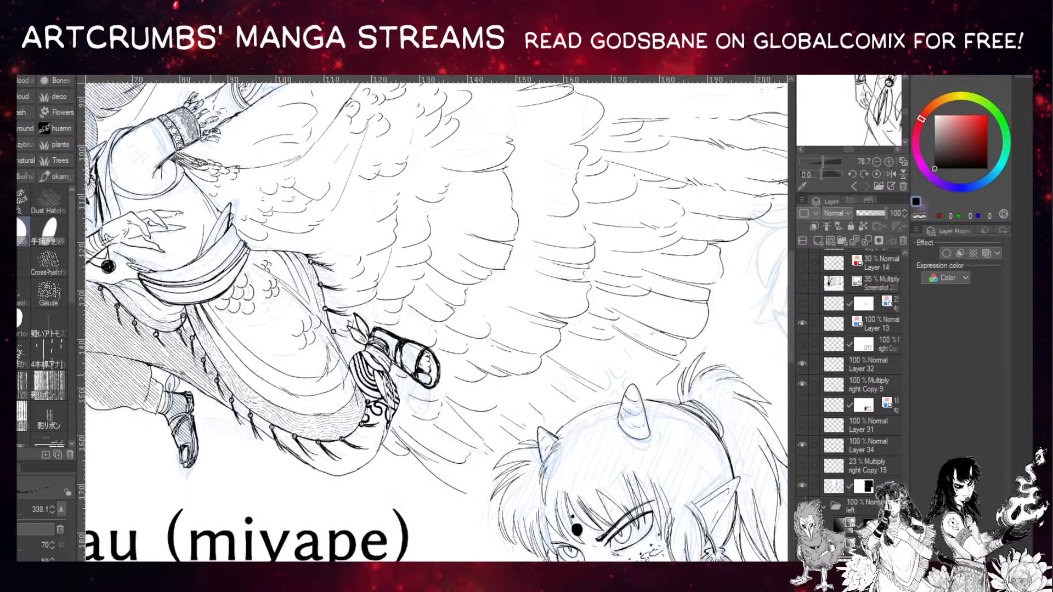
Add hatching to Mau's waist sash and the wrap on the outstretched forearm.
mouse_move(279, 433)
left_mouse_down()
mouse_move(329, 461)
mouse_move(318, 438)
mouse_move(306, 455)
mouse_move(343, 461)
mouse_move(384, 397)
mouse_move(359, 373)
mouse_move(392, 403)
mouse_move(369, 400)
mouse_move(371, 364)
mouse_move(422, 345)
mouse_move(436, 368)
left_mouse_up()
left_click_drag(381, 222, 549, 405)
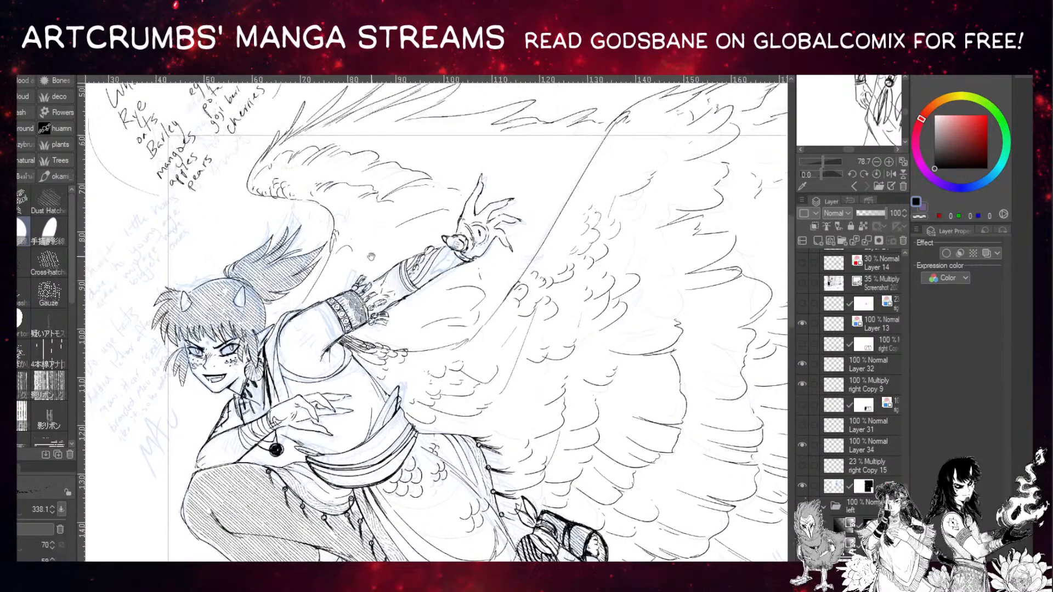
mouse_move(410, 435)
left_mouse_down()
mouse_move(321, 467)
mouse_move(347, 471)
mouse_move(394, 448)
mouse_move(334, 472)
mouse_move(389, 456)
mouse_move(312, 465)
left_mouse_up()
mouse_move(428, 244)
left_mouse_down()
mouse_move(449, 253)
mouse_move(426, 278)
mouse_move(455, 263)
mouse_move(407, 265)
mouse_move(441, 238)
left_mouse_up()
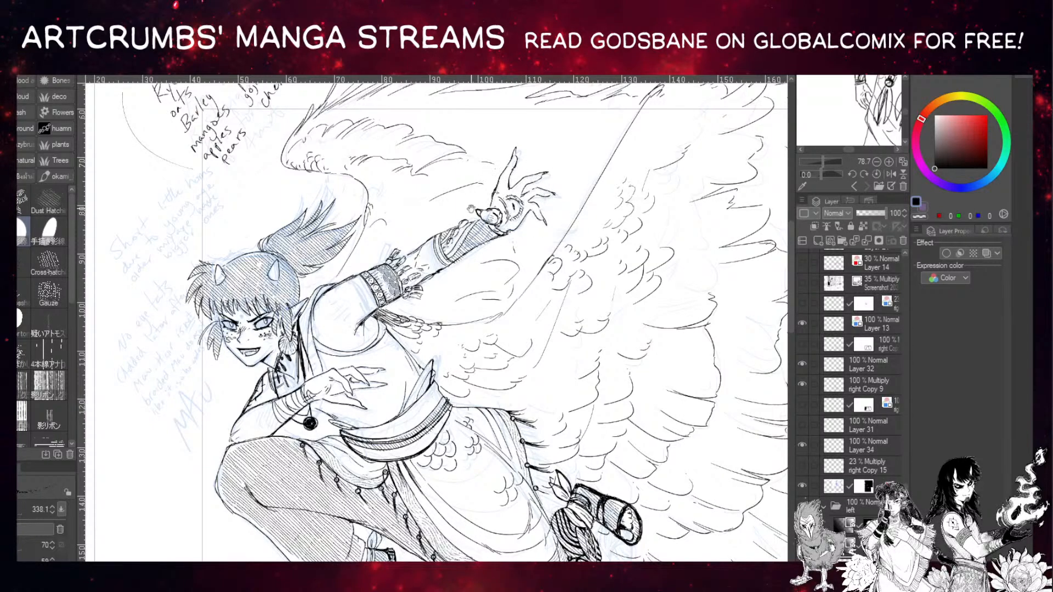
left_click_drag(490, 247, 460, 268)
left_click_drag(352, 248, 346, 245)
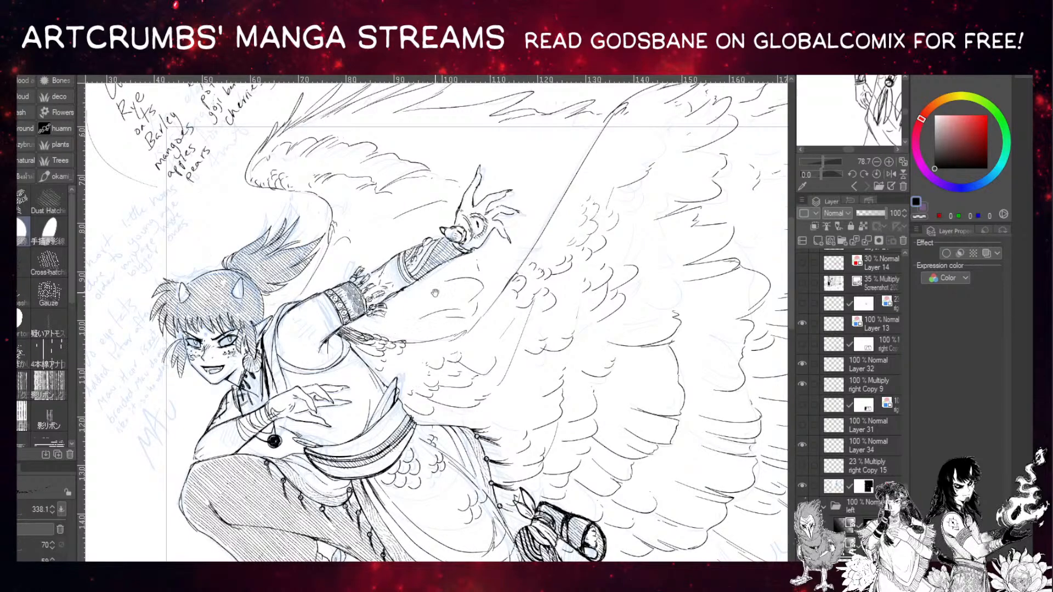
left_click_drag(423, 353, 358, 369)
left_click_drag(390, 262, 329, 260)
left_click_drag(449, 260, 517, 307)
Hatch the side hair and lower locks around the face of Mau's portrait bust.
left_click_drag(493, 331, 391, 228)
mouse_move(525, 339)
left_mouse_down()
mouse_move(320, 203)
mouse_move(303, 236)
left_mouse_up()
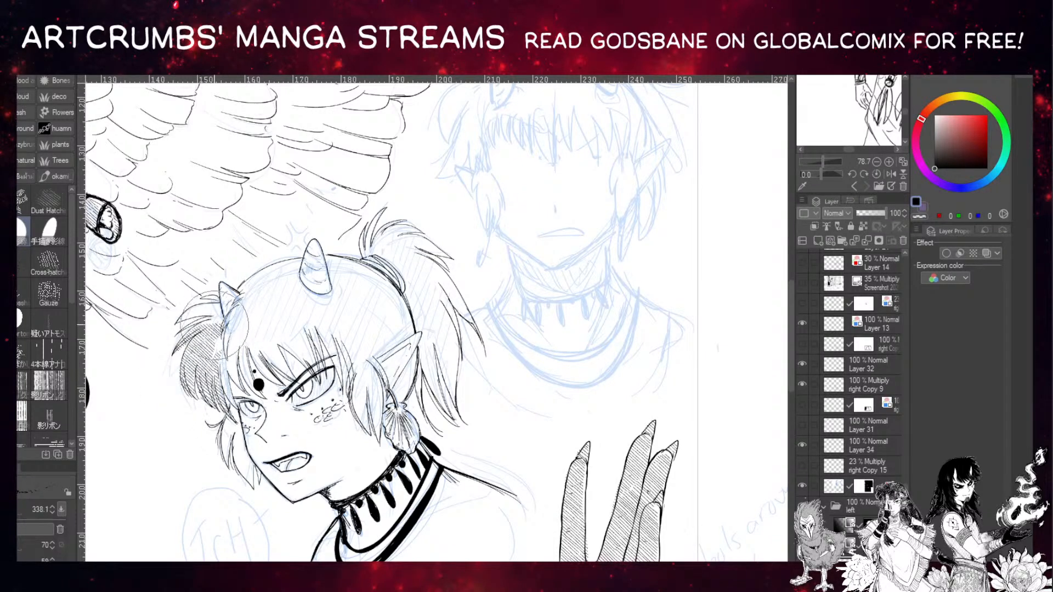
left_click_drag(189, 316, 214, 301)
mouse_move(230, 415)
left_mouse_down()
mouse_move(227, 465)
mouse_move(233, 412)
mouse_move(231, 451)
mouse_move(230, 426)
mouse_move(252, 487)
mouse_move(236, 429)
mouse_move(246, 482)
left_mouse_up()
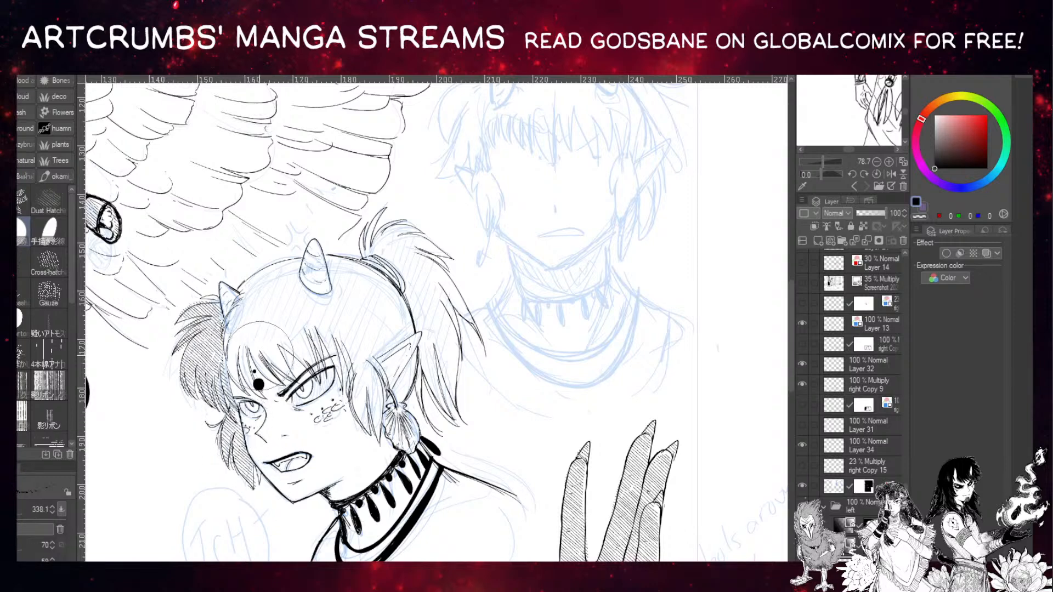
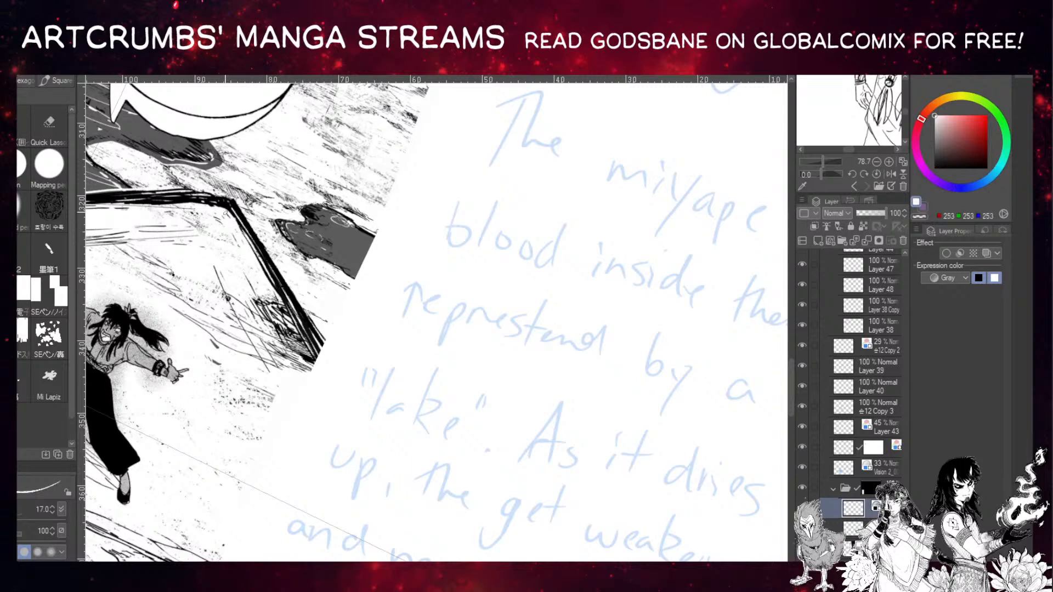
Touch up the bend of the thick black frame line with connected straight white segments and its lower end with a black stroke.
left_click(156, 207)
left_click(226, 207, "shift")
left_click(290, 291, "shift")
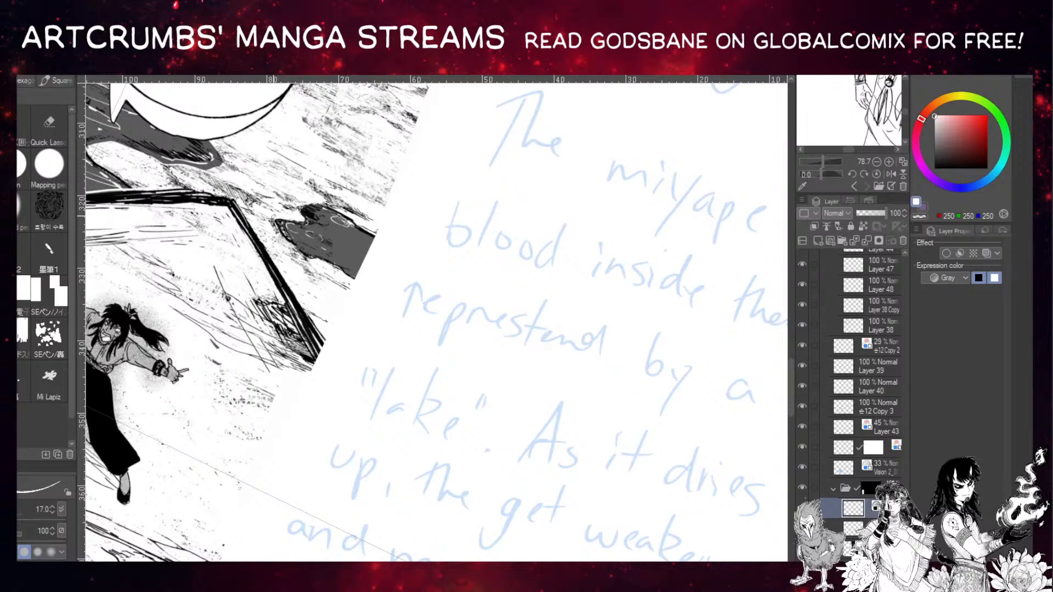
key("x")
left_click_drag(311, 317, 329, 332)
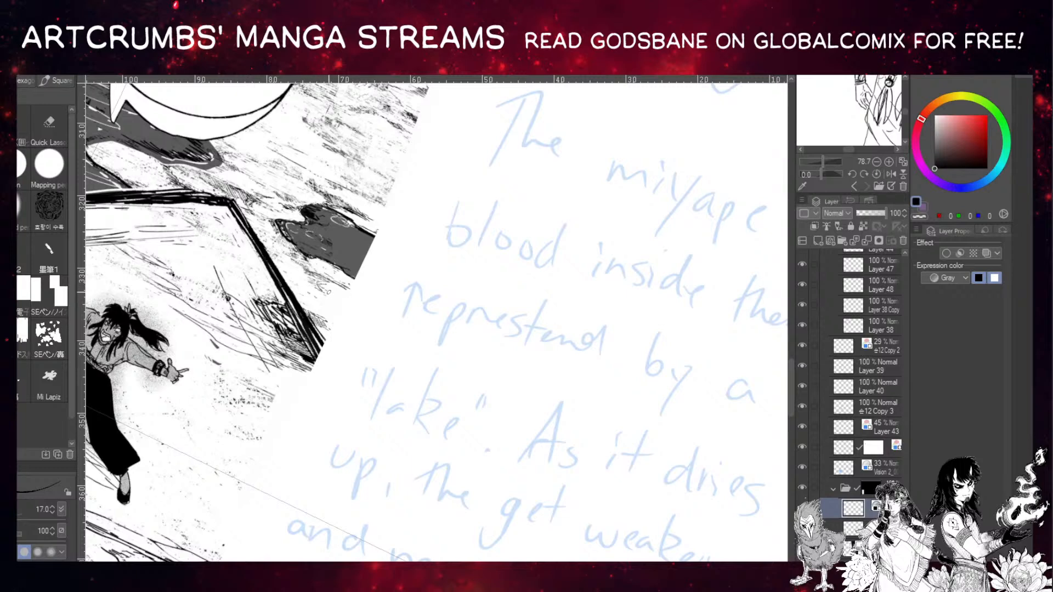
Draw small white highlight strokes on the dark blood puddle beside the frame line.
scroll(351, 283, "up", 3)
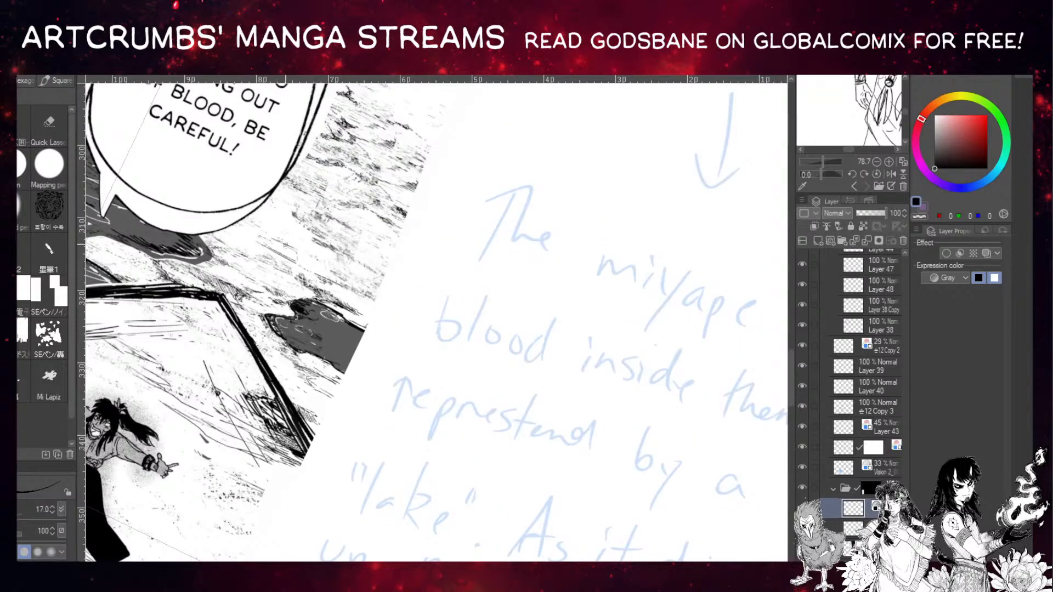
left_click_drag(302, 205, 306, 288)
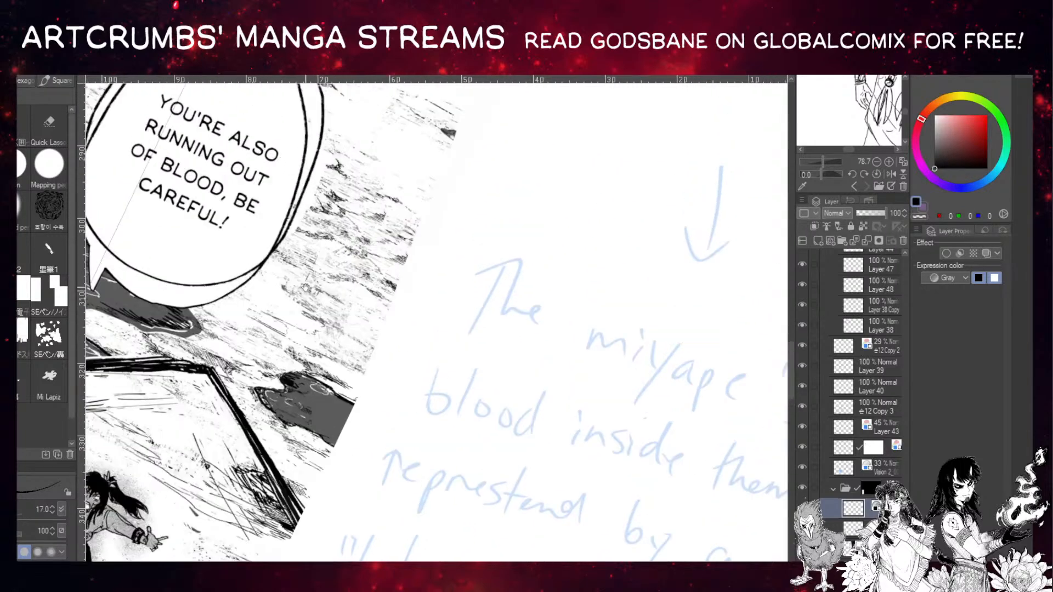
left_click_drag(387, 245, 327, 291)
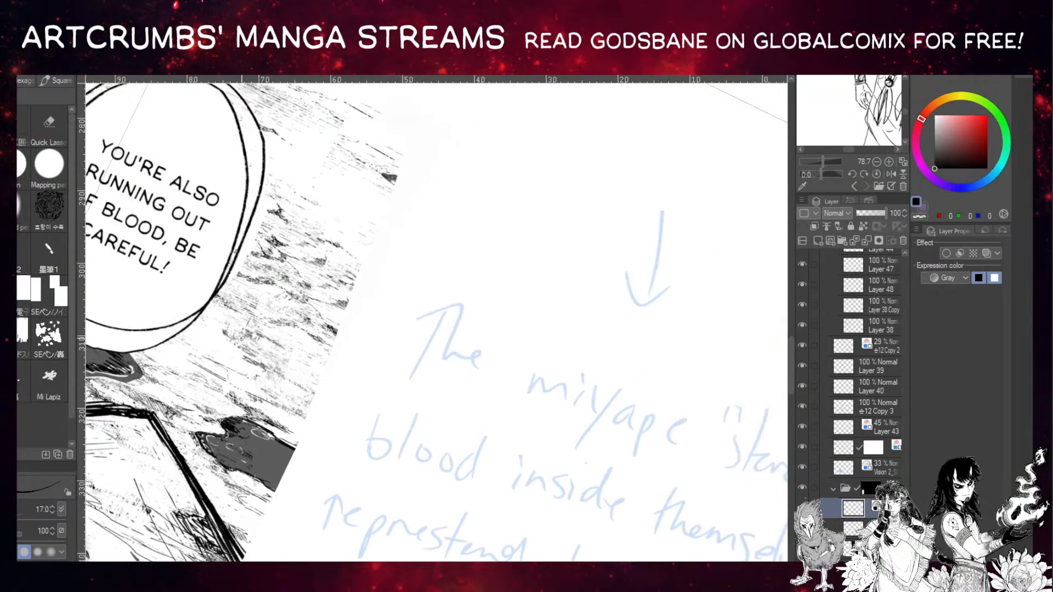
key("x")
key("x")
key("x")
mouse_move(279, 448)
left_mouse_down()
mouse_move(269, 449)
mouse_move(277, 476)
left_mouse_up()
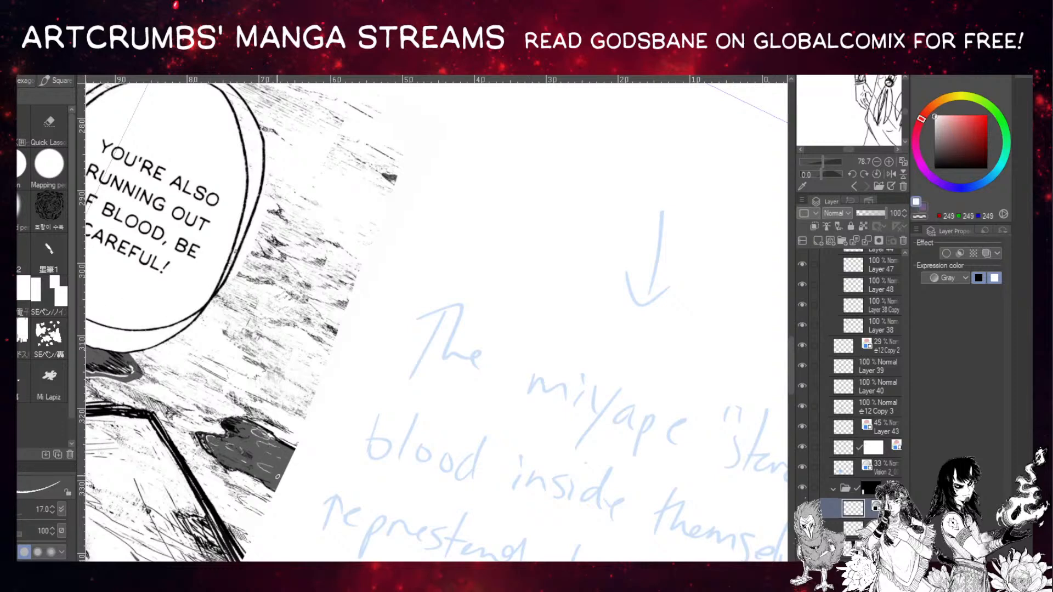
Ink extra thin black outline strokes around both sides of the "YOU'RE ALSO RUNNING OUT OF BLOOD, BE CAREFUL!" balloon, redoing one stroke.
scroll(242, 402, "up", 4)
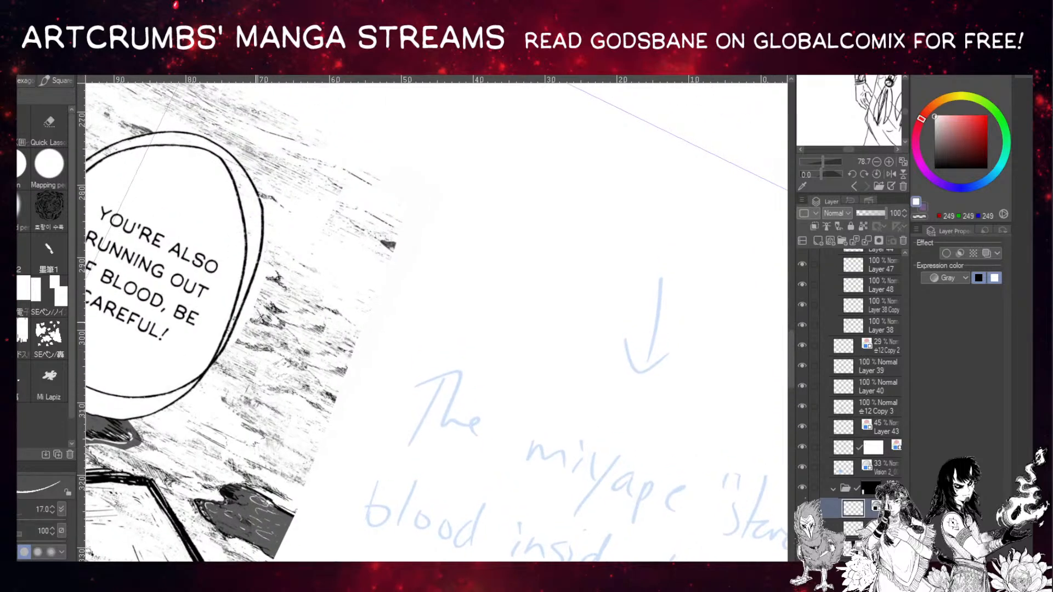
key("x")
left_click_drag(265, 242, 229, 343)
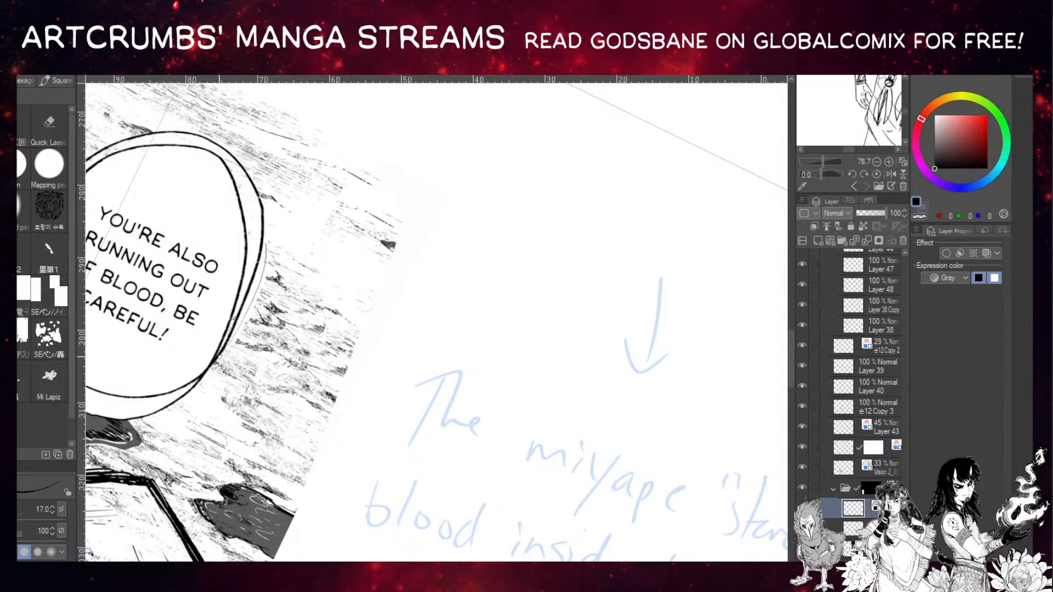
mouse_move(248, 283)
left_mouse_down()
mouse_move(255, 223)
mouse_move(210, 135)
mouse_move(244, 278)
left_mouse_up()
key("ctrl+z")
left_click_drag(254, 195, 246, 303)
left_click_drag(158, 207, 284, 256)
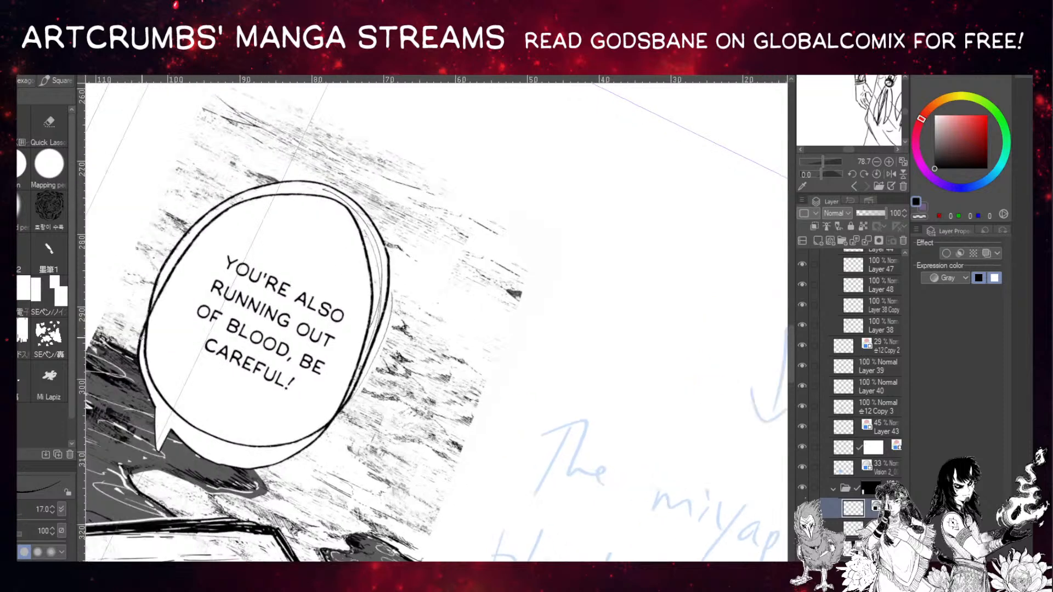
mouse_move(141, 337)
left_mouse_down()
mouse_move(269, 188)
mouse_move(347, 193)
left_mouse_up()
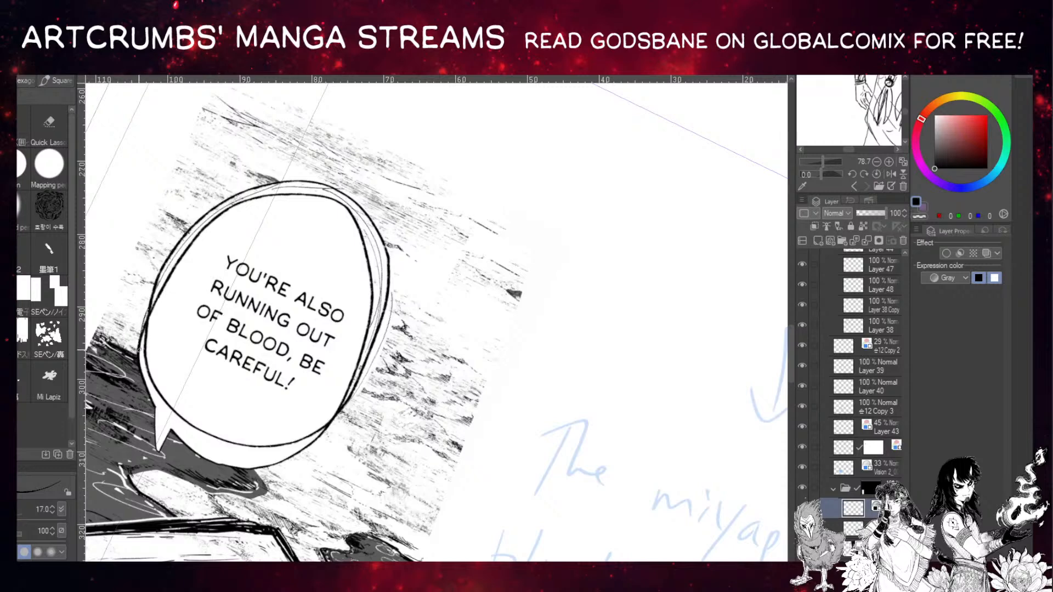
Ink more thin black outline strokes around the lower rim and sides of the "YOU'RE ALSO RUNNING OUT OF BLOOD, BE CAREFUL!" balloon.
mouse_move(141, 347)
left_mouse_down()
mouse_move(167, 412)
mouse_move(301, 450)
mouse_move(331, 432)
mouse_move(362, 377)
left_mouse_up()
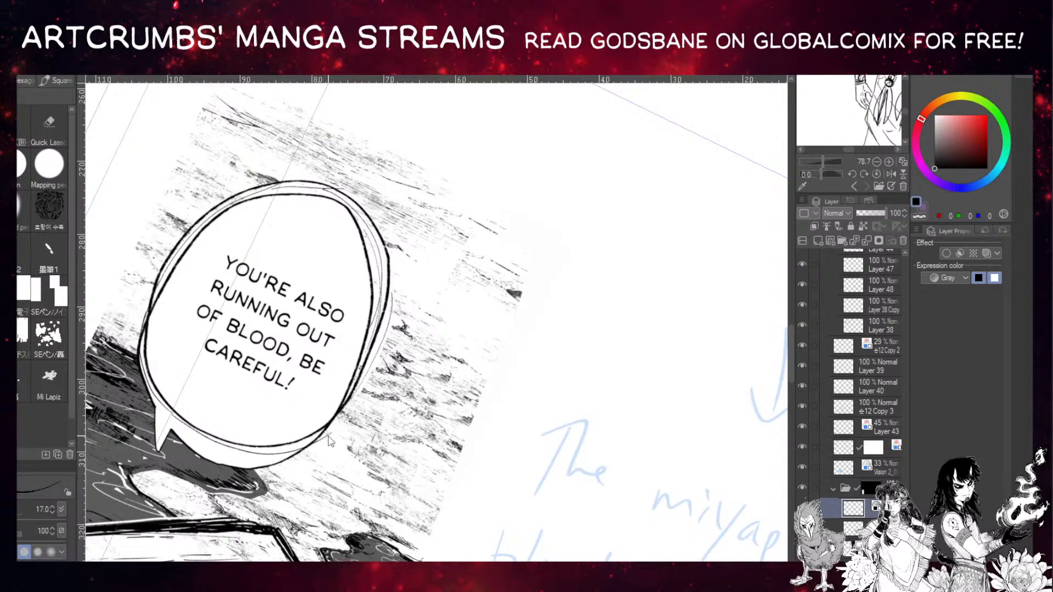
left_click_drag(320, 439, 345, 411)
scroll(345, 413, "down", 2)
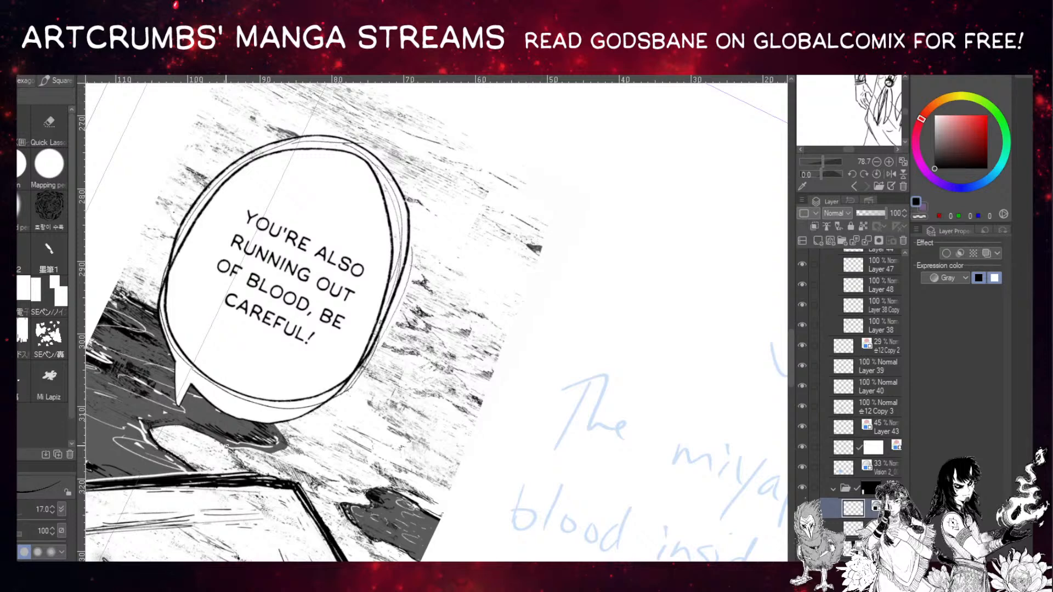
left_click_drag(289, 355, 393, 367)
left_click_drag(275, 275, 165, 349)
left_click_drag(394, 345, 307, 351)
Sample a dark gray from the artwork and draw short streaks at the far edge of the water beside the balloon.
key("x")
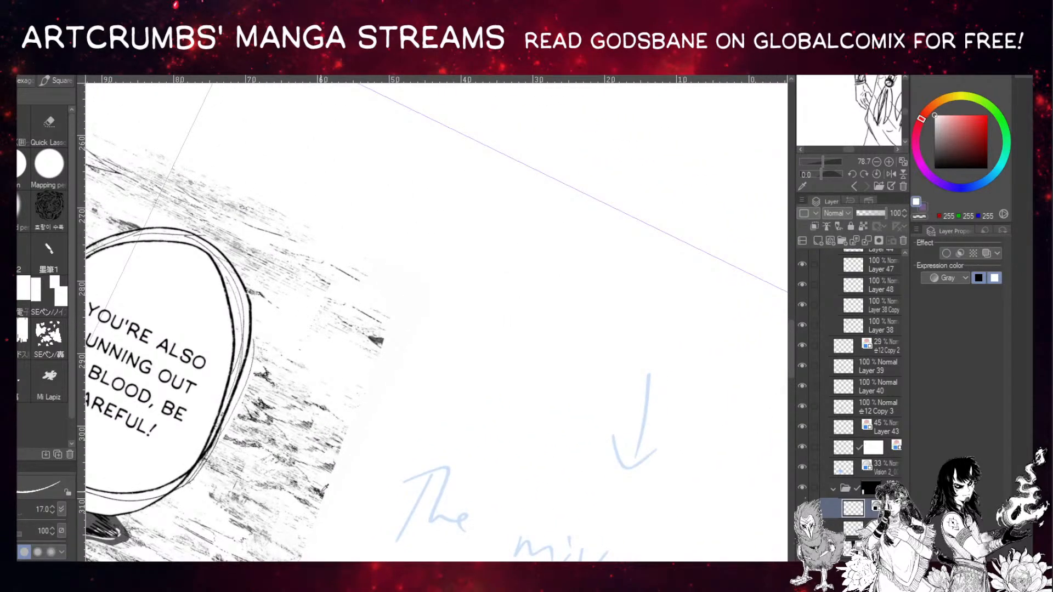
left_click(298, 443, "alt")
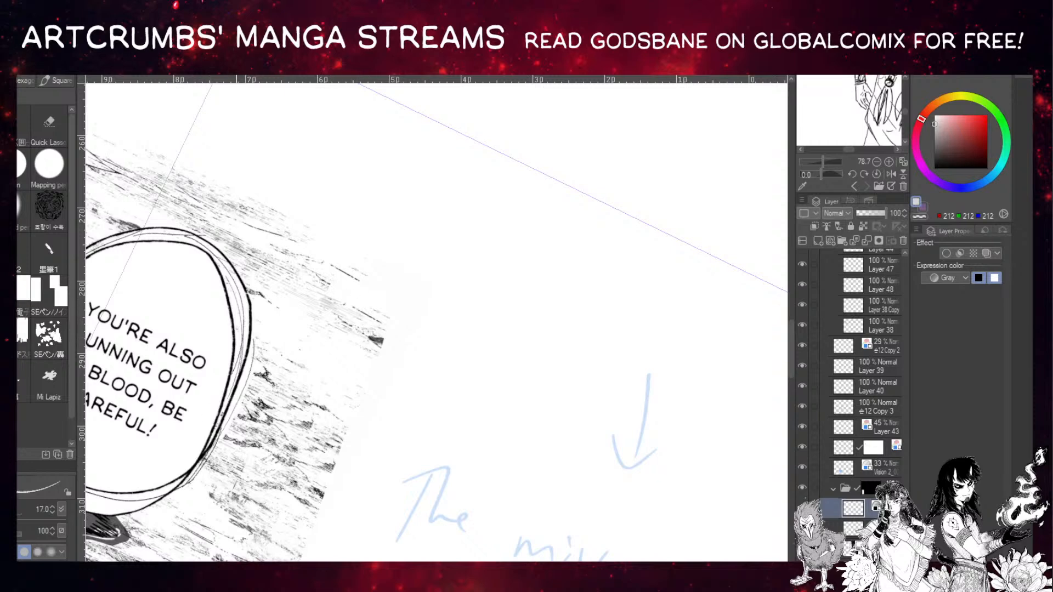
key("x")
left_click(329, 286, "alt")
left_click(332, 280, "alt")
left_click(332, 280, "alt")
mouse_move(325, 279)
left_mouse_down()
mouse_move(365, 292)
mouse_move(316, 245)
mouse_move(353, 283)
mouse_move(341, 272)
mouse_move(409, 312)
mouse_move(379, 308)
mouse_move(420, 315)
left_mouse_up()
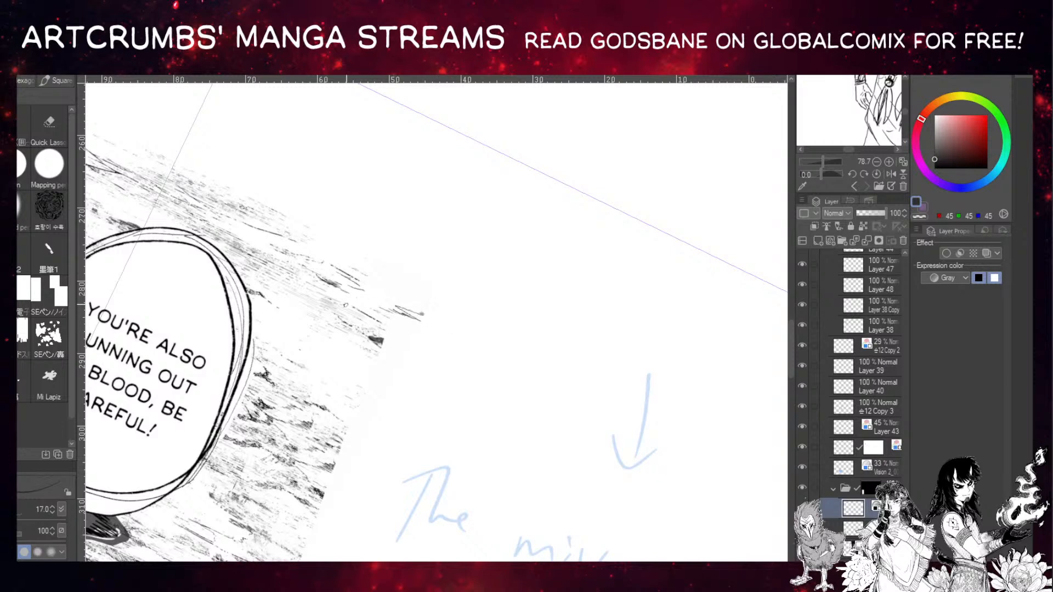
left_click_drag(377, 342, 405, 358)
Straighten the canvas, try ground texture brushes on the water above the balloon, and undo the test strokes.
key("ctrl+@")
key("e")
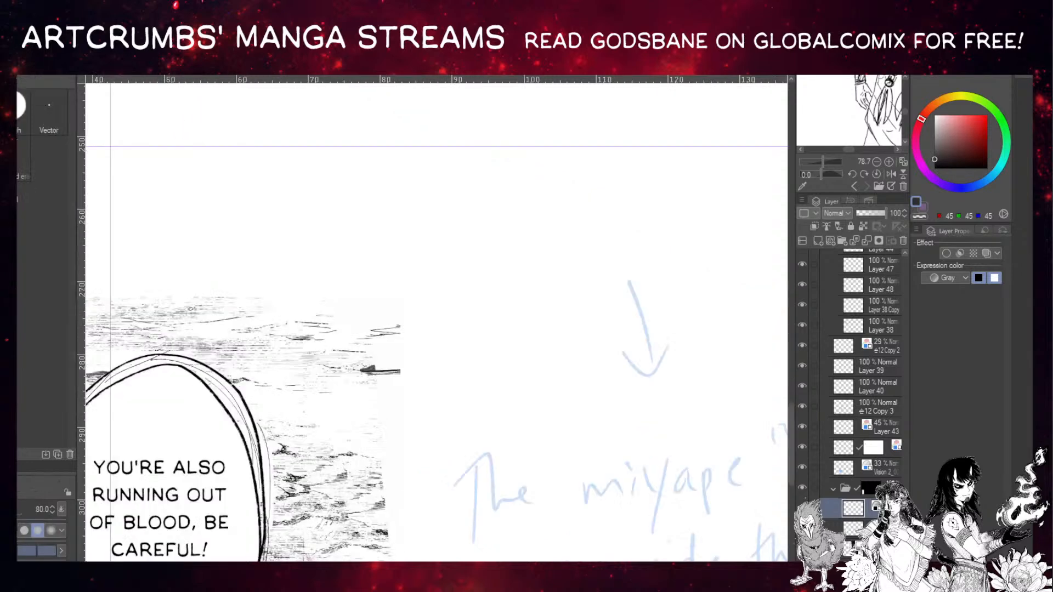
key("b")
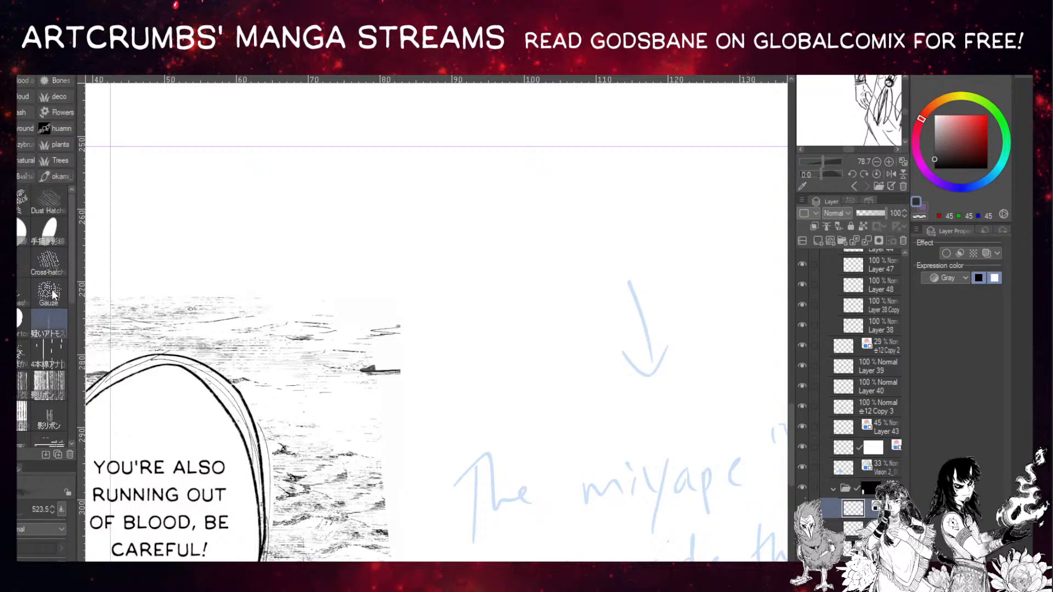
left_click(49, 321)
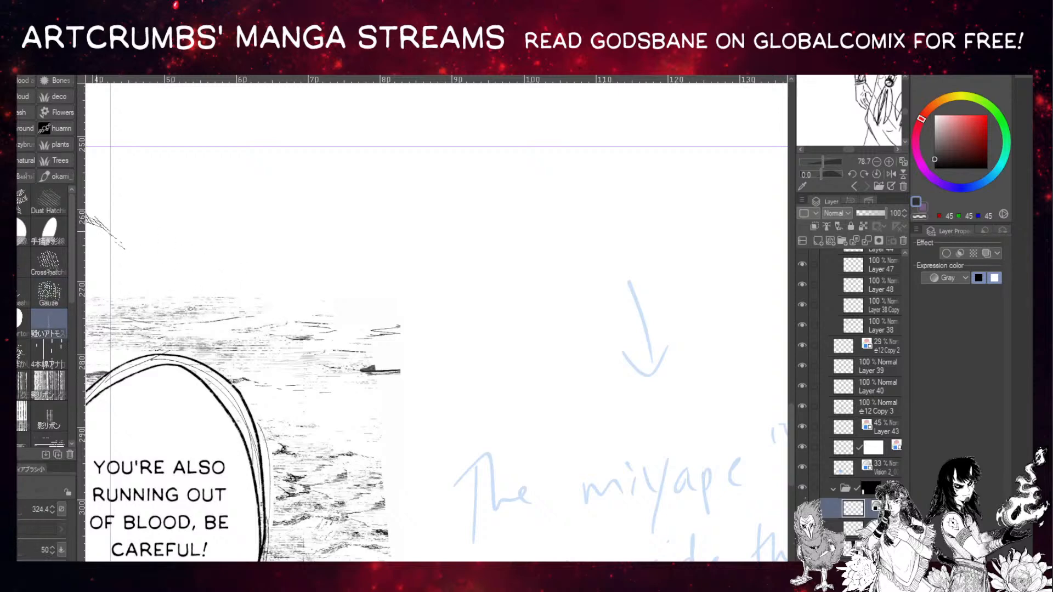
left_click(19, 111)
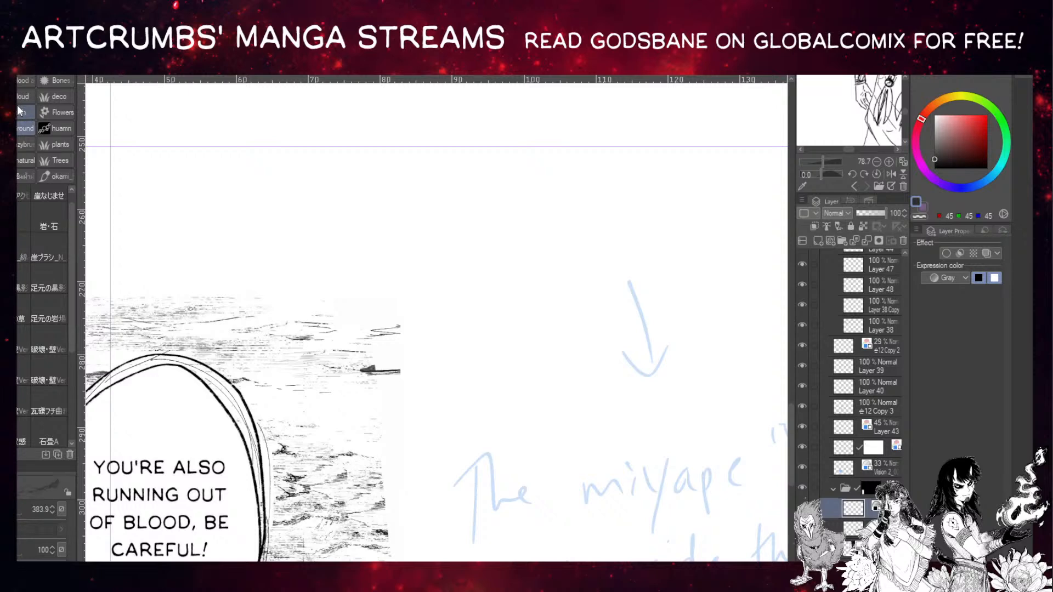
left_click(50, 195)
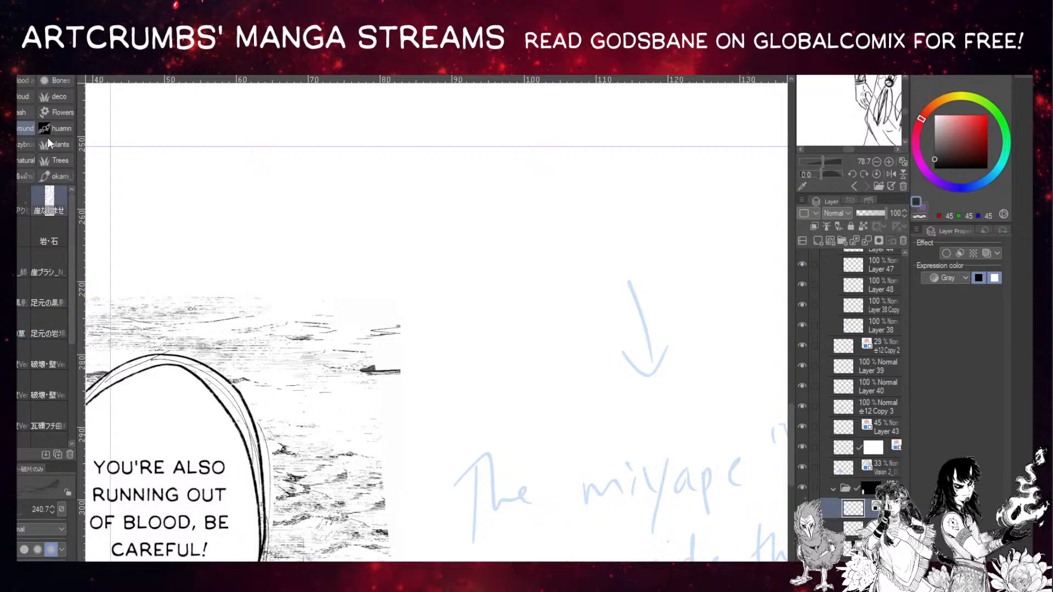
left_click(22, 196)
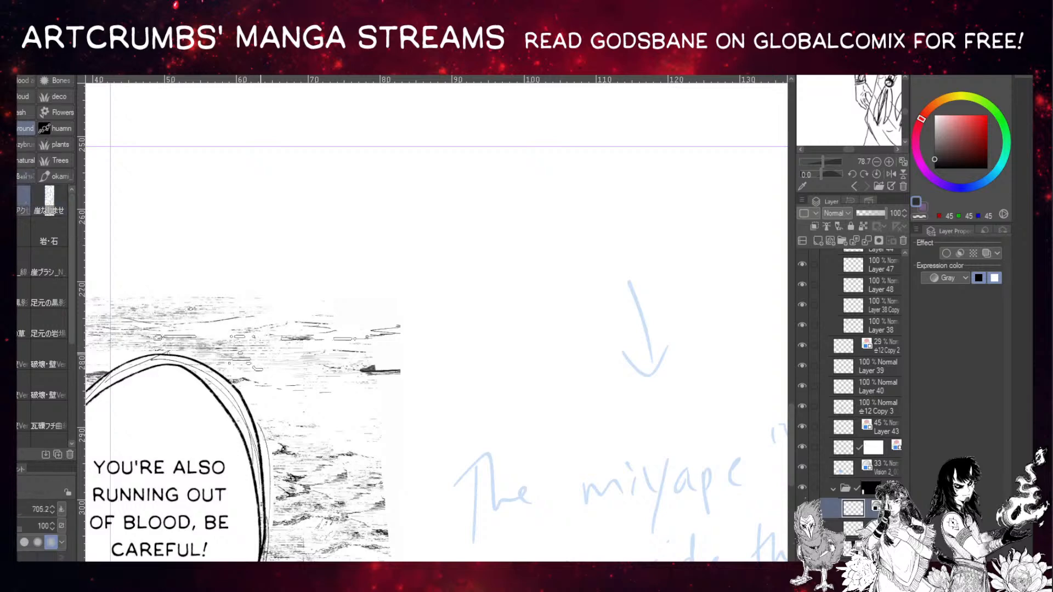
mouse_move(126, 335)
left_mouse_down()
mouse_move(489, 332)
mouse_move(382, 395)
mouse_move(241, 390)
mouse_move(365, 391)
mouse_move(413, 412)
left_mouse_up()
key("ctrl+z")
key("ctrl+z")
left_click(20, 509)
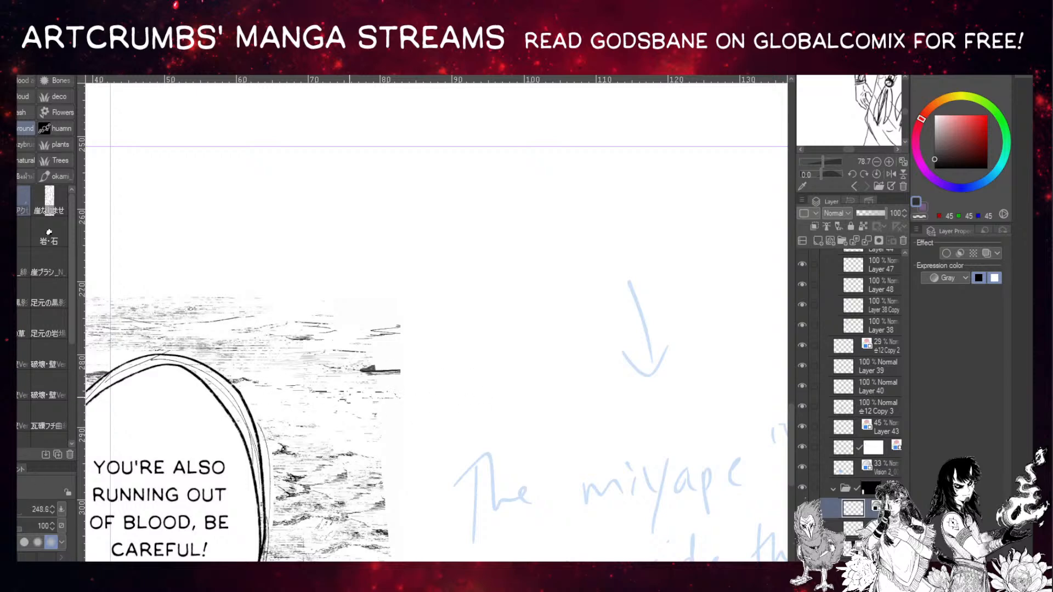
Break up the dark streaks at the outer edge of the water with white strokes, trying several ground texture brushes.
key("x")
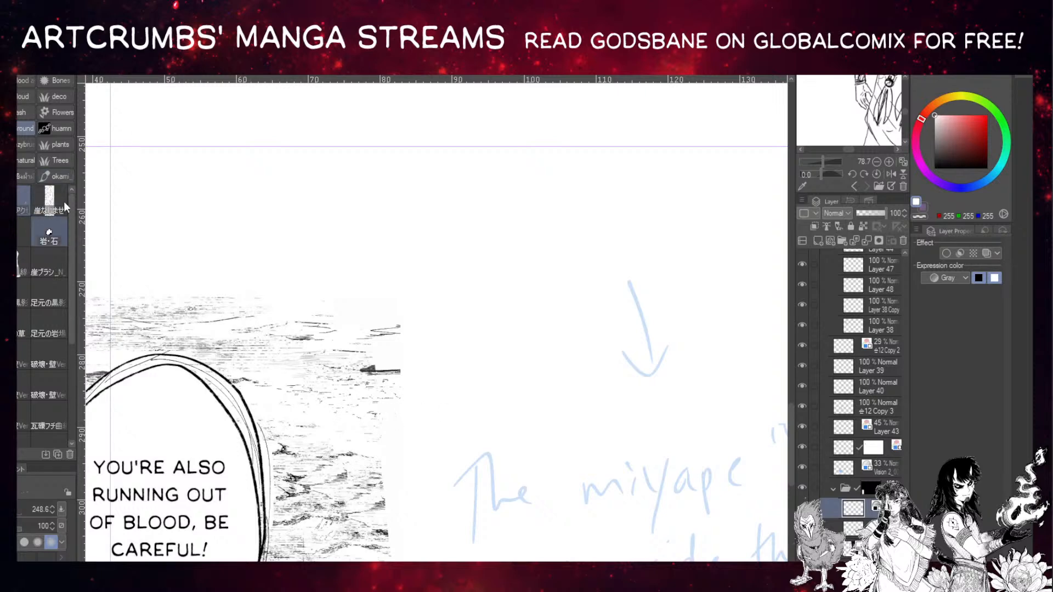
left_click_drag(72, 251, 73, 264)
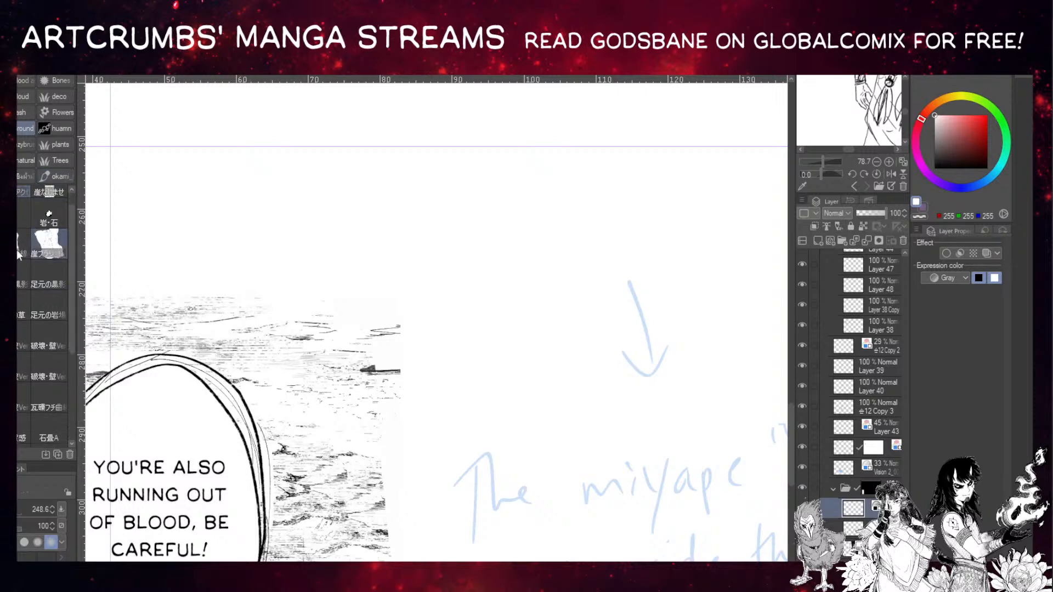
left_click(46, 252)
left_click(21, 332)
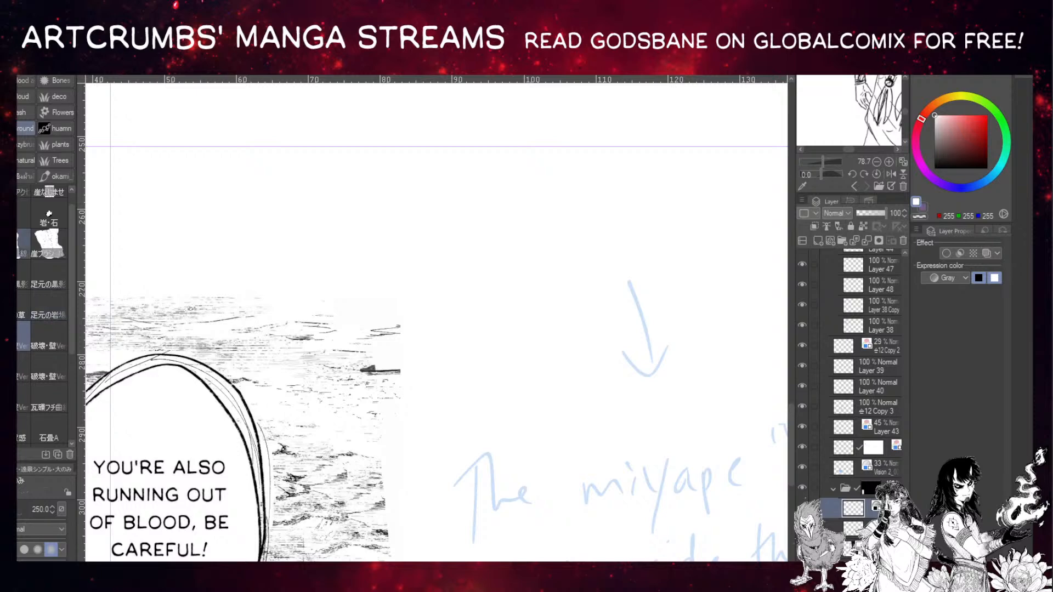
left_click(18, 397)
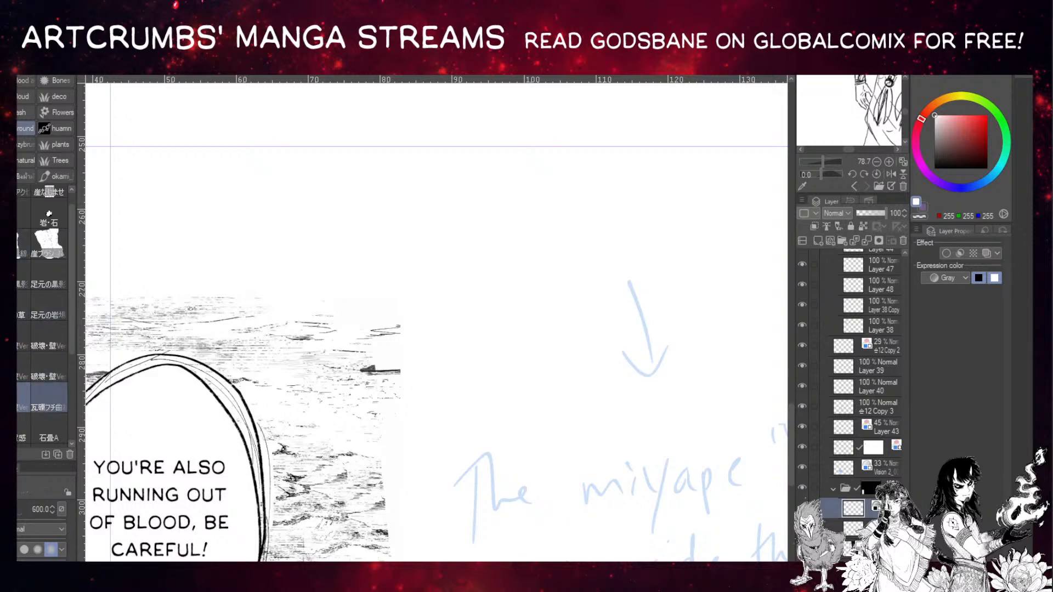
left_click(47, 433)
left_click_drag(71, 286, 30, 379)
left_click(48, 386)
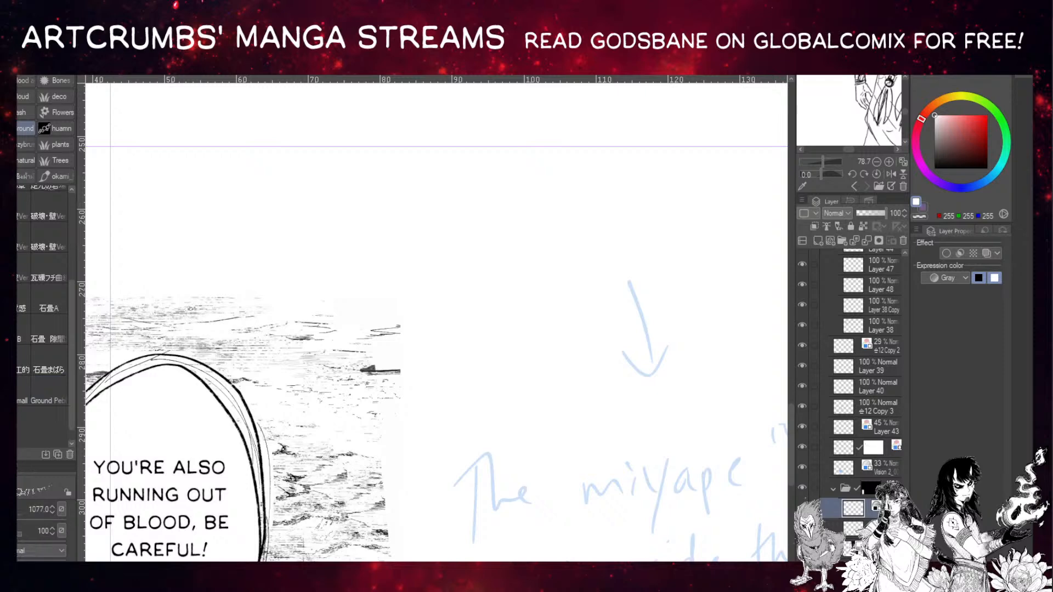
left_click(24, 299)
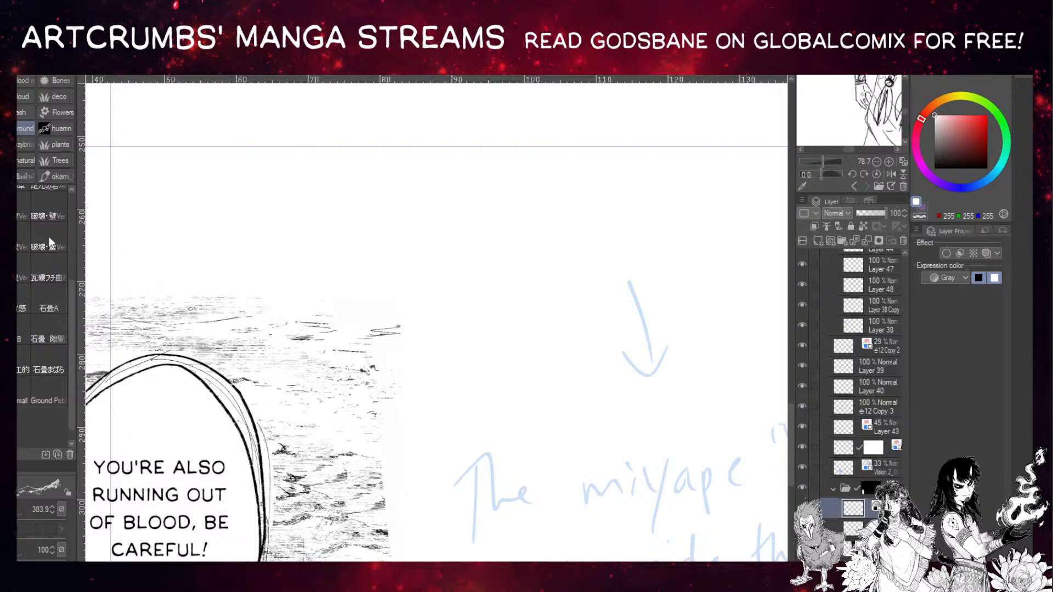
left_click(45, 301)
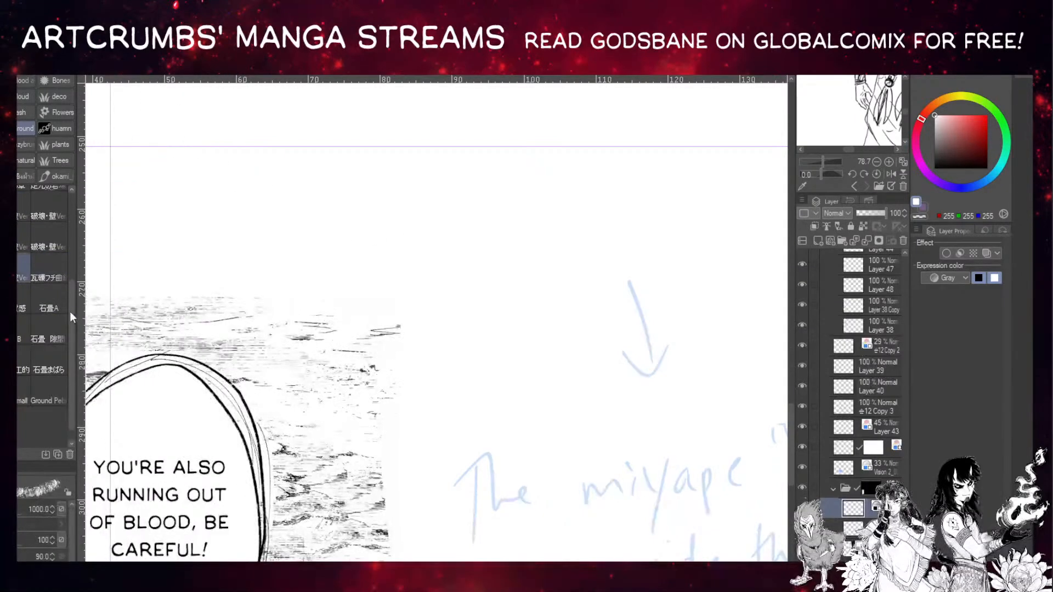
Brush black horizontal dashes over the upper water beside the balloon at size 300, and thin them out with white dashes.
left_click_drag(71, 312, 74, 209)
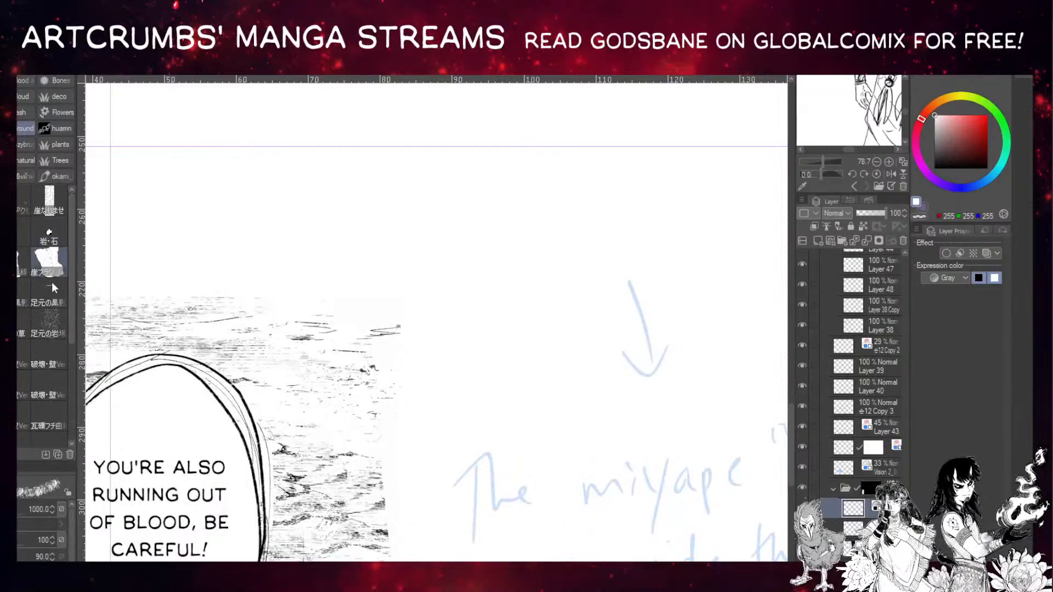
left_click(48, 320)
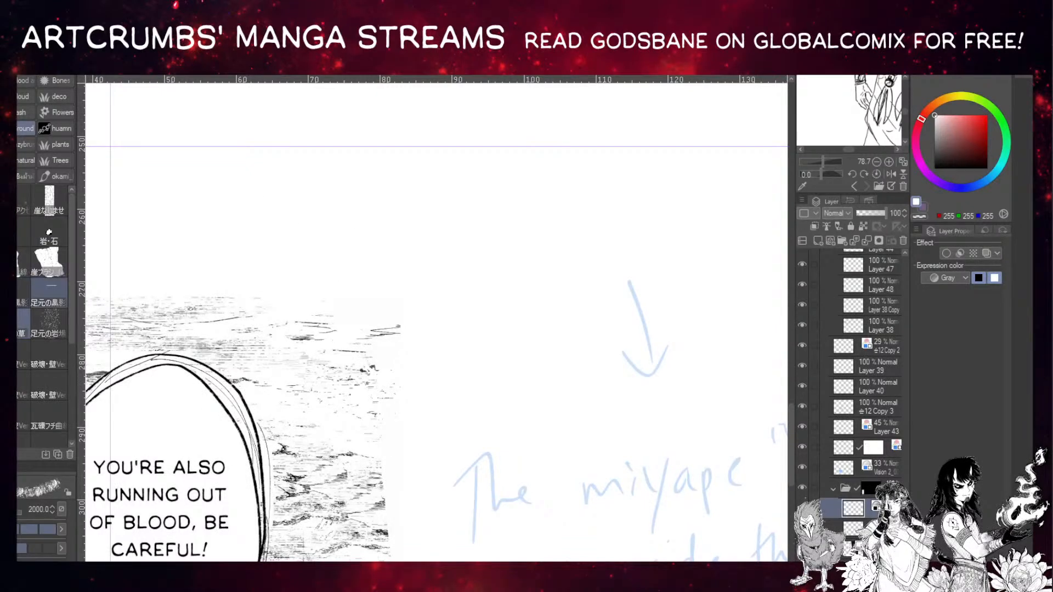
left_click(25, 291)
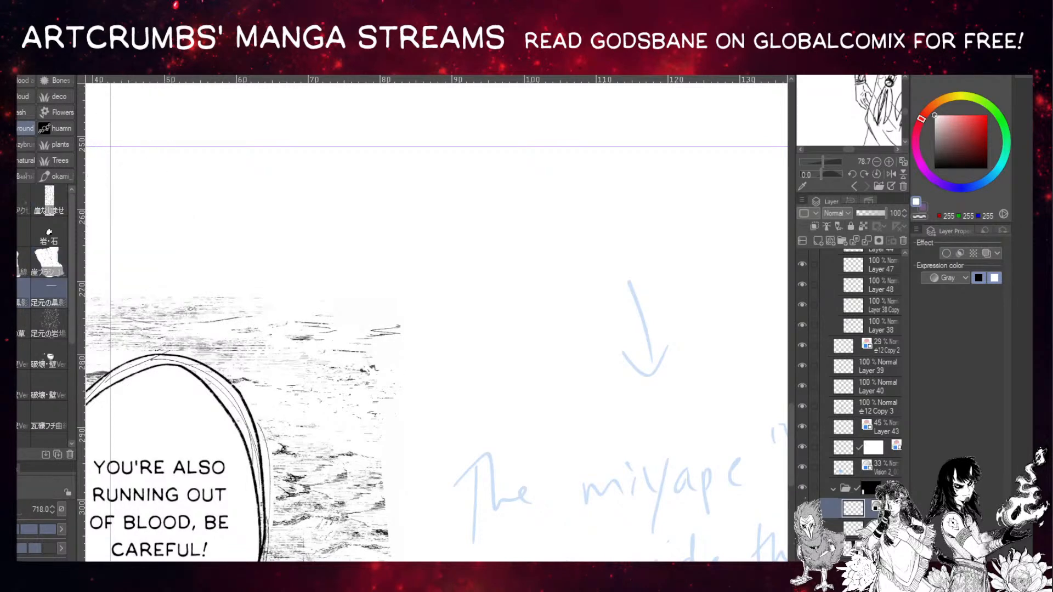
left_click(49, 286)
key("x")
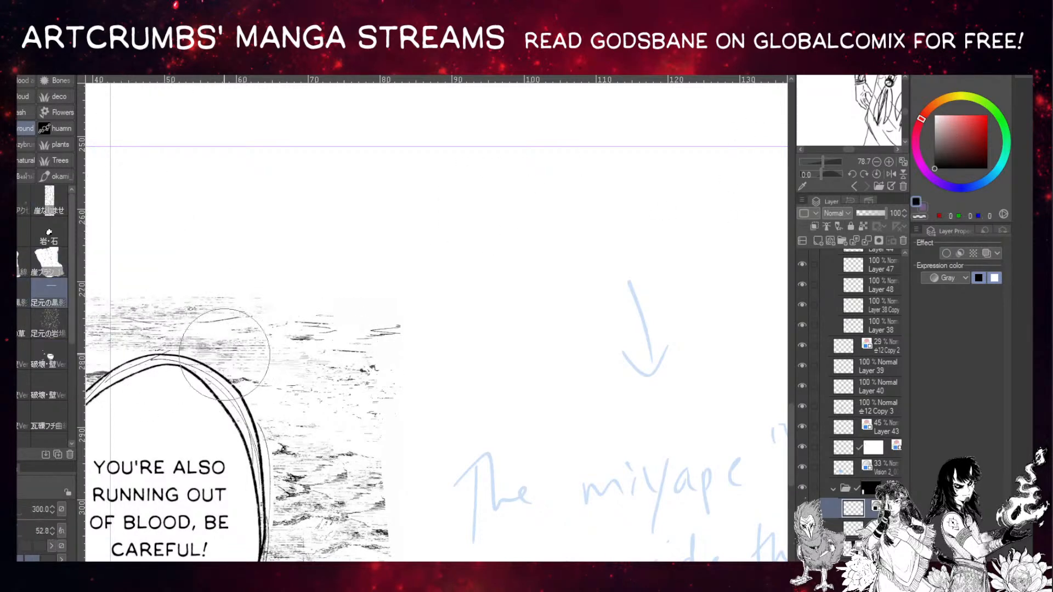
left_click_drag(247, 319, 442, 331)
left_click(301, 267, "alt")
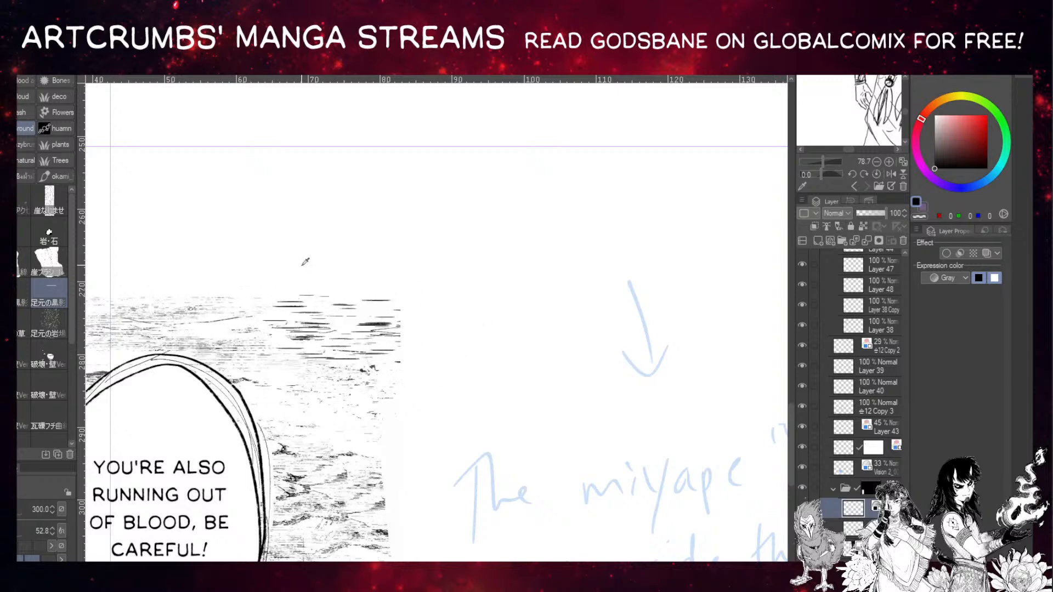
mouse_move(251, 330)
left_mouse_down()
mouse_move(316, 328)
mouse_move(279, 326)
mouse_move(299, 302)
mouse_move(338, 300)
mouse_move(275, 315)
mouse_move(290, 321)
mouse_move(305, 319)
mouse_move(253, 280)
mouse_move(280, 326)
mouse_move(354, 338)
mouse_move(383, 301)
mouse_move(375, 346)
mouse_move(289, 322)
left_mouse_up()
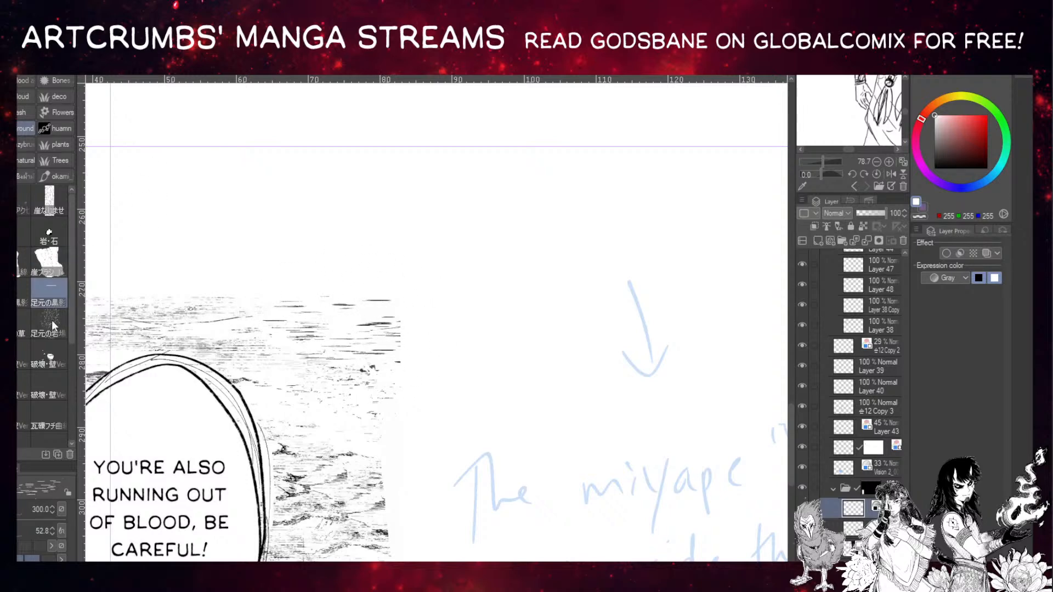
Set up a black crack-texture ground brush at size 435.8 on a new layer and undo a test stroke over the water.
left_click(24, 324)
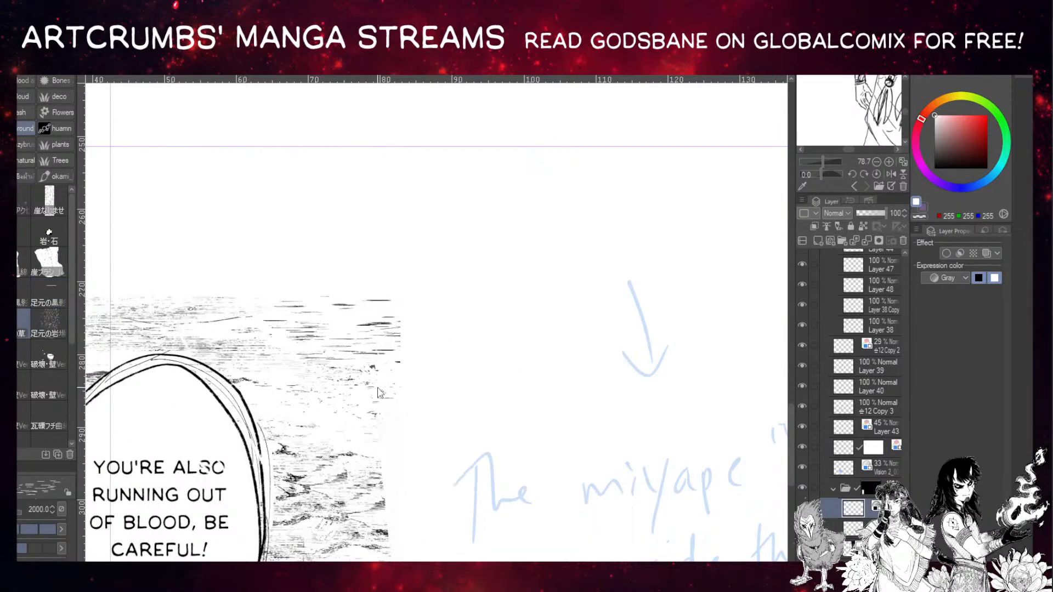
left_click(18, 323)
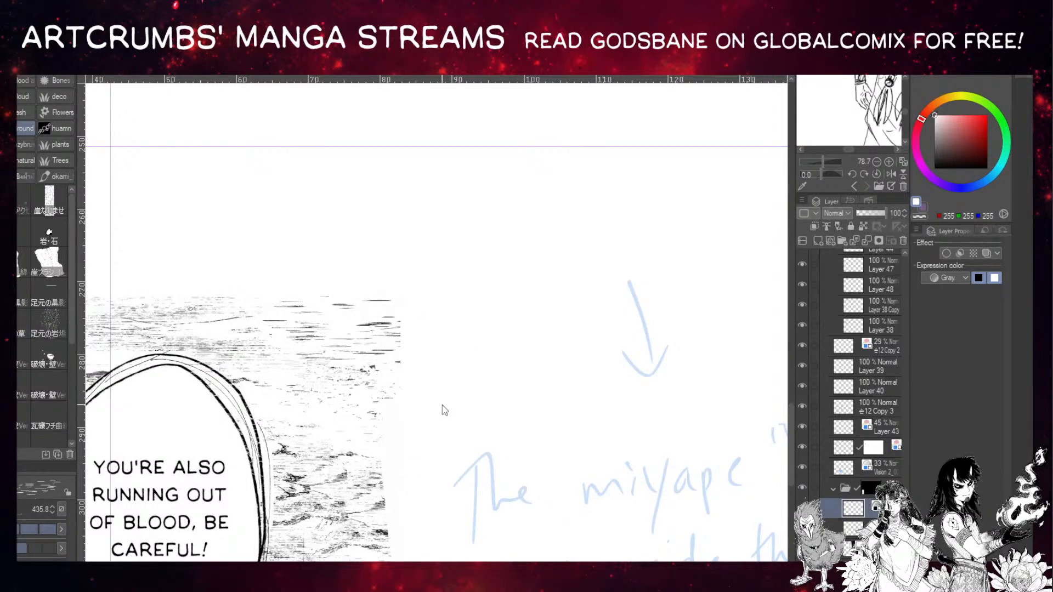
left_click(934, 168)
left_click(818, 240)
left_click_drag(231, 360, 411, 357)
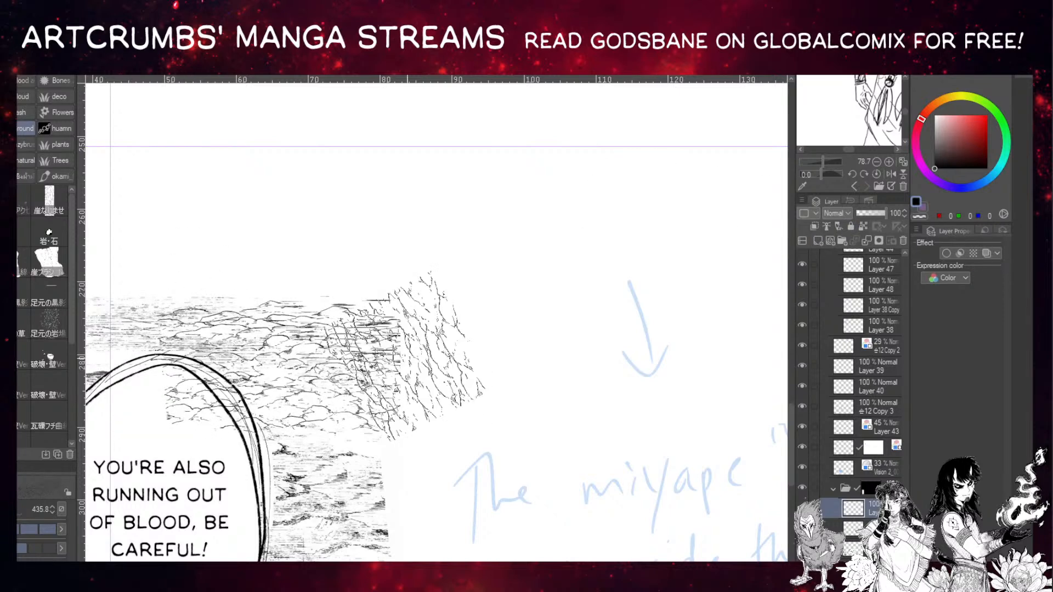
key("ctrl+z")
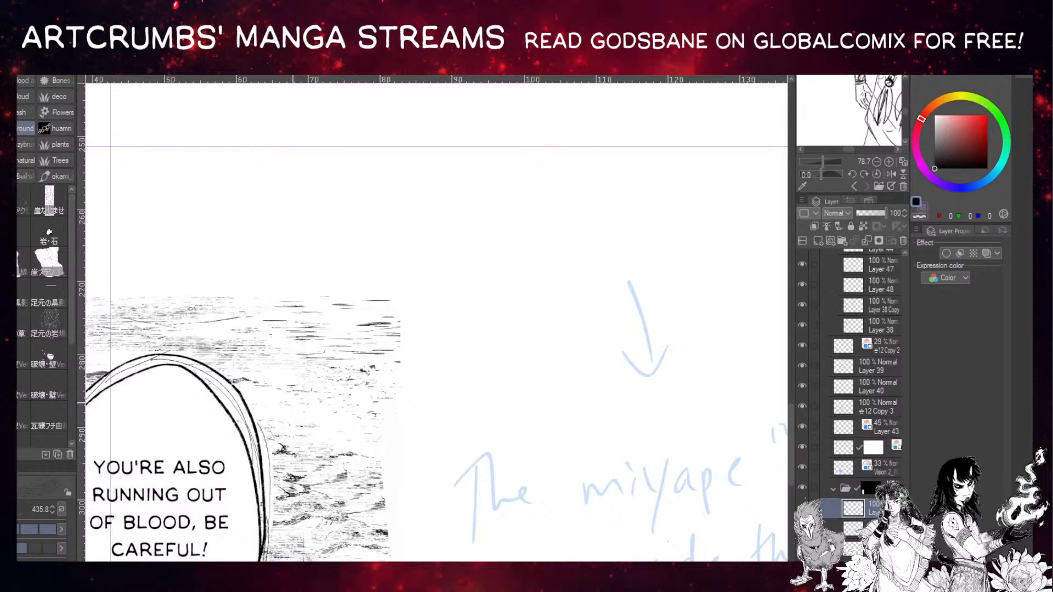
Cover the whole blood-lake panel with the black crack texture using wide horizontal strokes.
left_click_drag(272, 269, 325, 159)
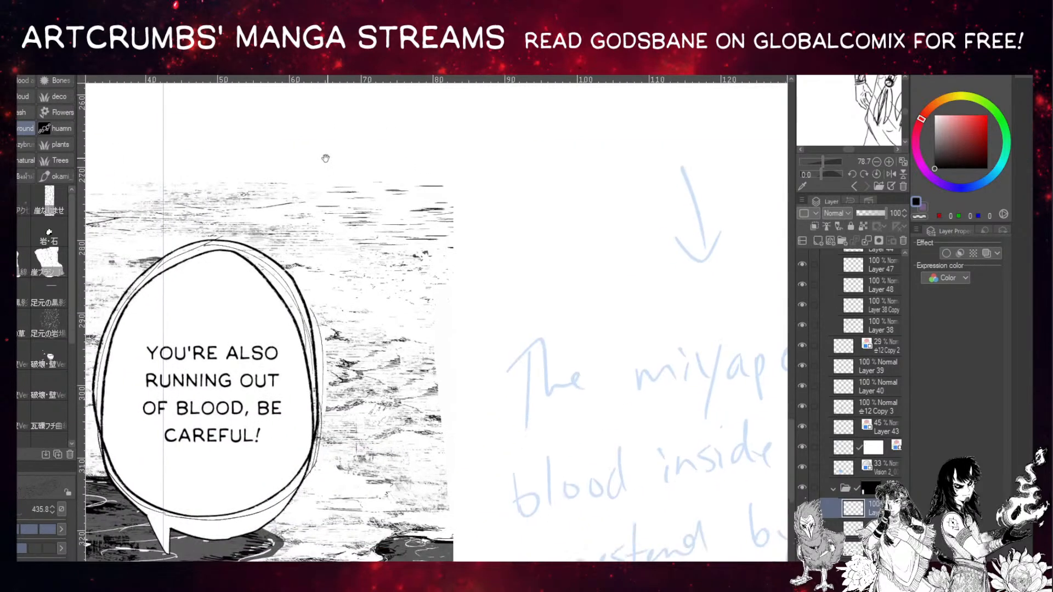
key("ctrl+minus")
left_click_drag(260, 357, 285, 336)
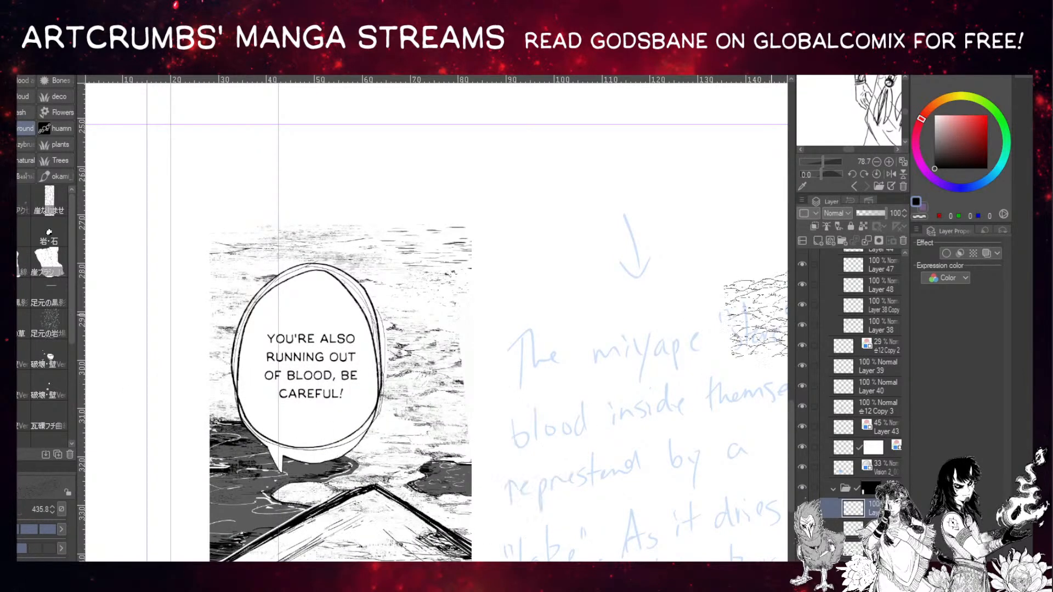
left_click(817, 240)
left_click_drag(210, 253, 498, 262)
left_click_drag(204, 327, 456, 329)
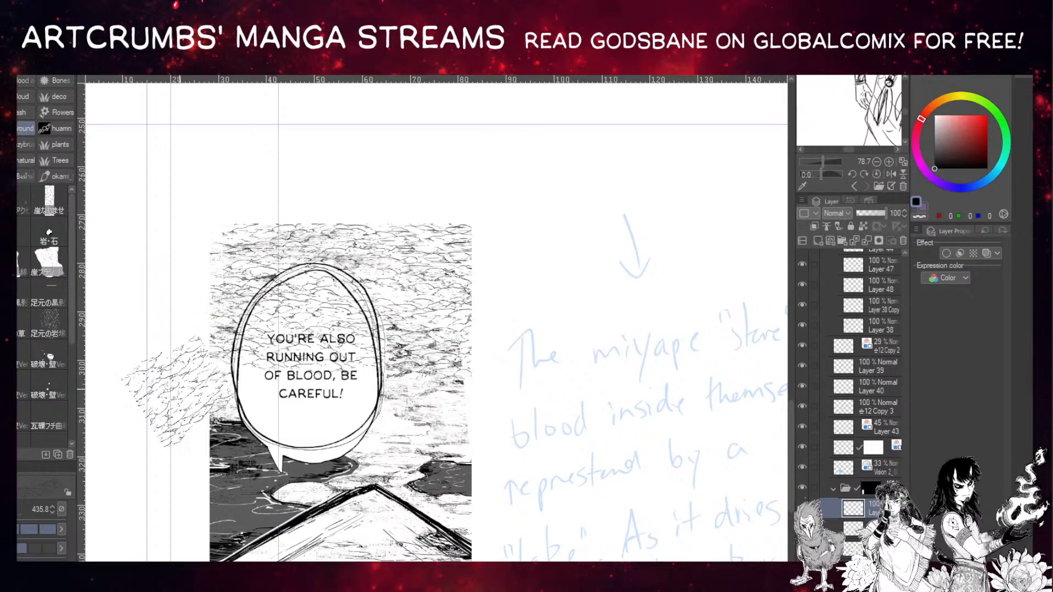
mouse_move(314, 369)
left_mouse_down()
mouse_move(267, 160)
mouse_move(291, 371)
left_mouse_up()
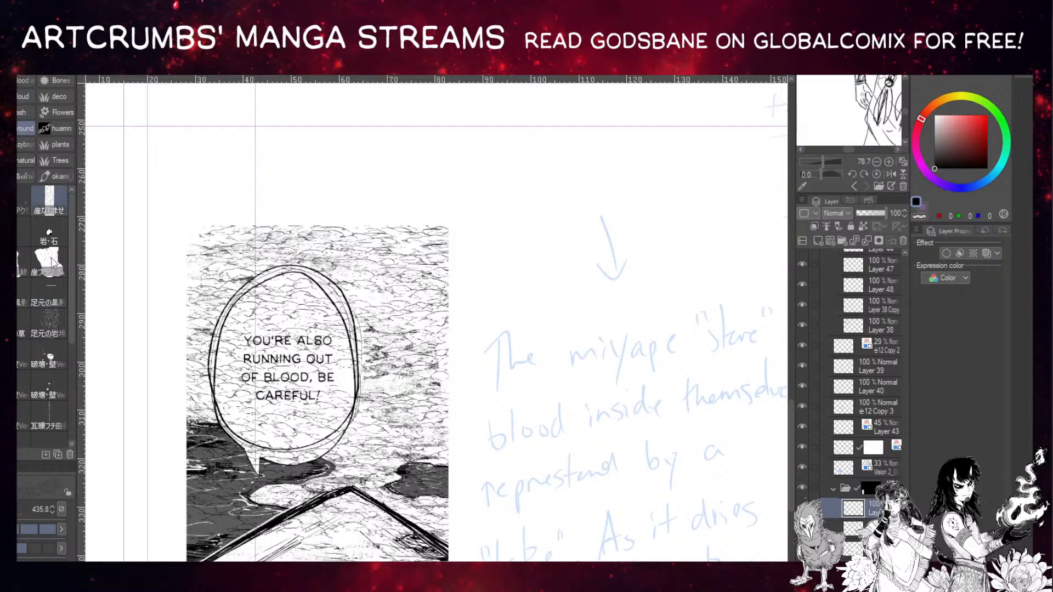
Thin the crack texture over the water with a size 1097.4 ground brush in transparent colour, and clear it from inside the speech balloon.
left_click(49, 358)
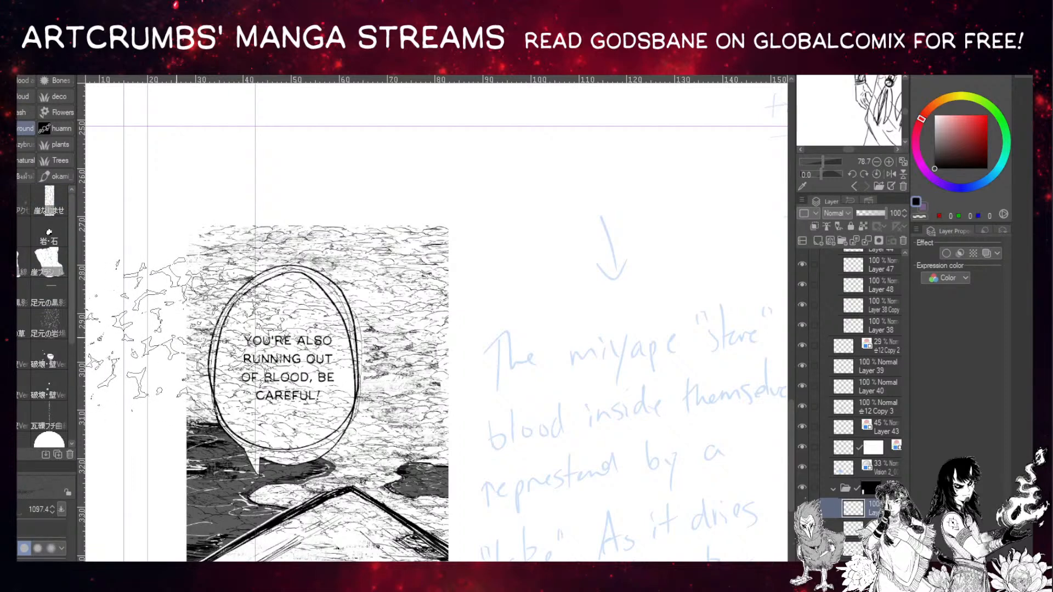
key("c")
mouse_move(181, 351)
left_mouse_down()
mouse_move(219, 329)
mouse_move(263, 247)
mouse_move(301, 208)
mouse_move(384, 181)
left_mouse_up()
left_click_drag(203, 288, 307, 320)
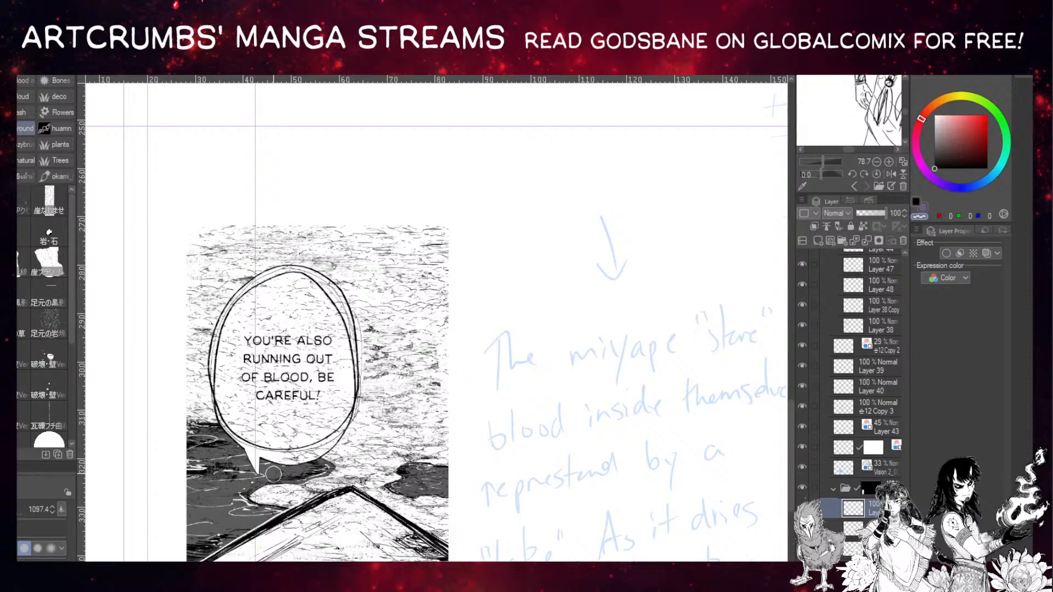
mouse_move(218, 362)
left_mouse_down()
mouse_move(250, 419)
mouse_move(277, 364)
mouse_move(299, 348)
mouse_move(336, 393)
mouse_move(331, 323)
mouse_move(275, 285)
mouse_move(305, 295)
mouse_move(267, 281)
mouse_move(218, 394)
mouse_move(270, 279)
mouse_move(340, 304)
mouse_move(348, 395)
mouse_move(277, 459)
mouse_move(353, 376)
mouse_move(318, 427)
mouse_move(285, 433)
mouse_move(283, 351)
mouse_move(290, 335)
mouse_move(307, 346)
mouse_move(288, 334)
mouse_move(277, 300)
left_mouse_up()
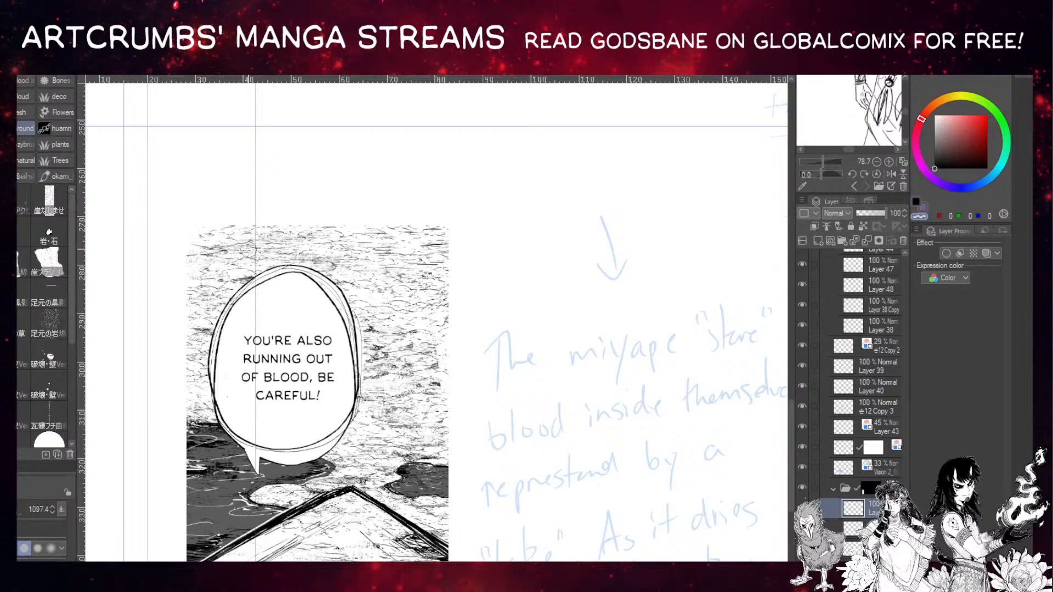
scroll(248, 249, "down", 5)
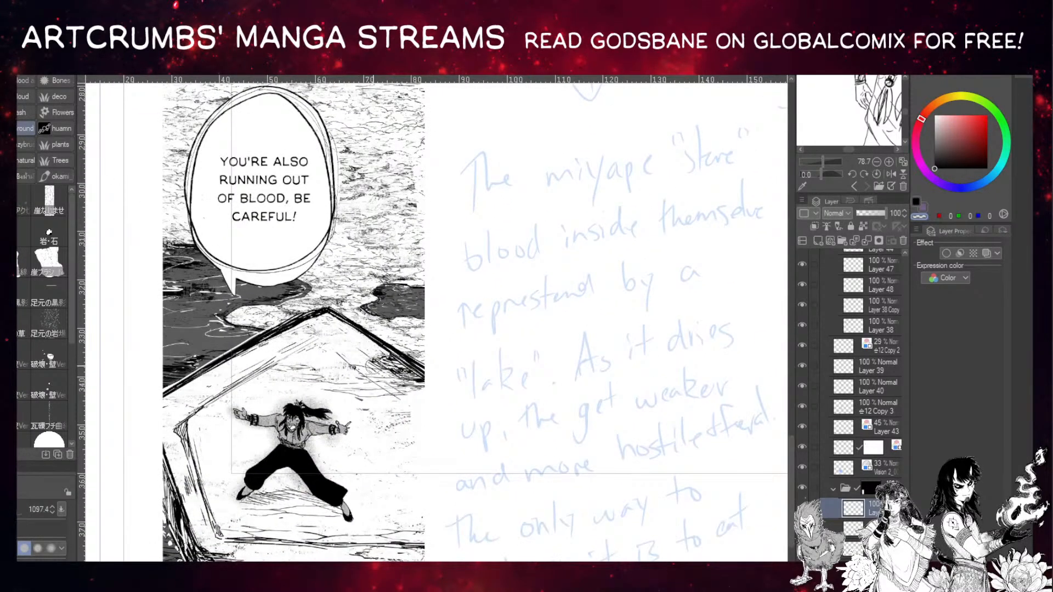
left_click_drag(313, 384, 391, 309)
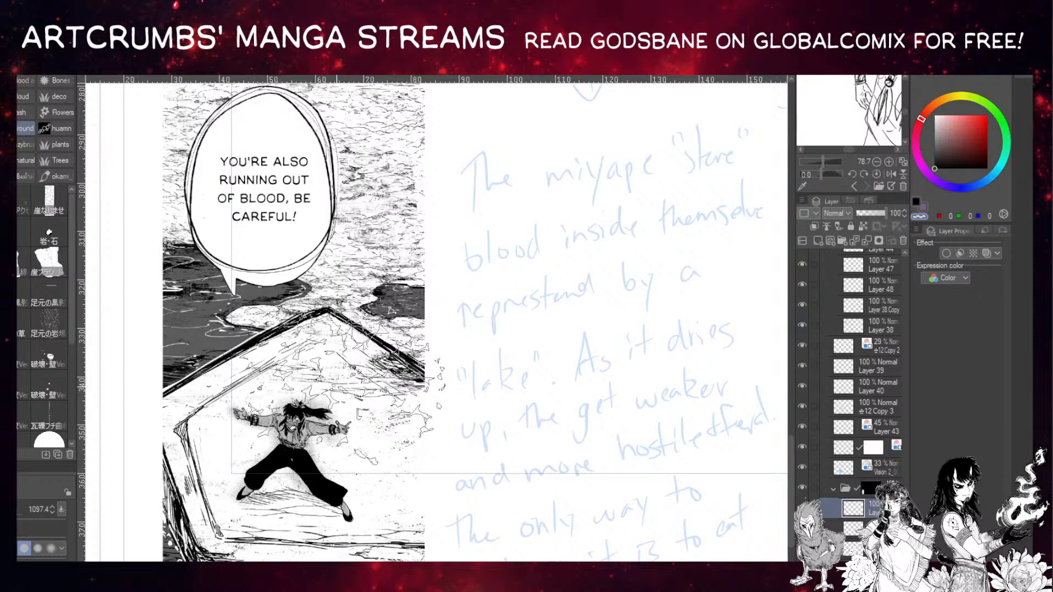
key("ctrl+z")
Sample white from the ground beside the leaping figure and clean up around its arms, head and legs with white pen strokes at size 33.3.
scroll(391, 310, "down", 1)
key("i")
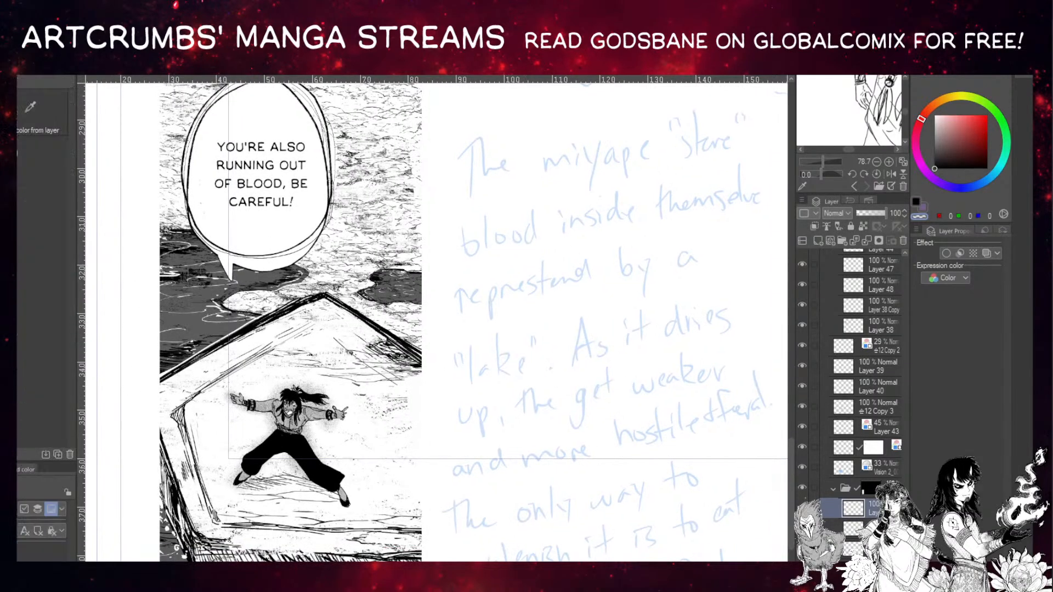
left_click(258, 418)
key("p")
left_click(650, 363, "ctrl+shift")
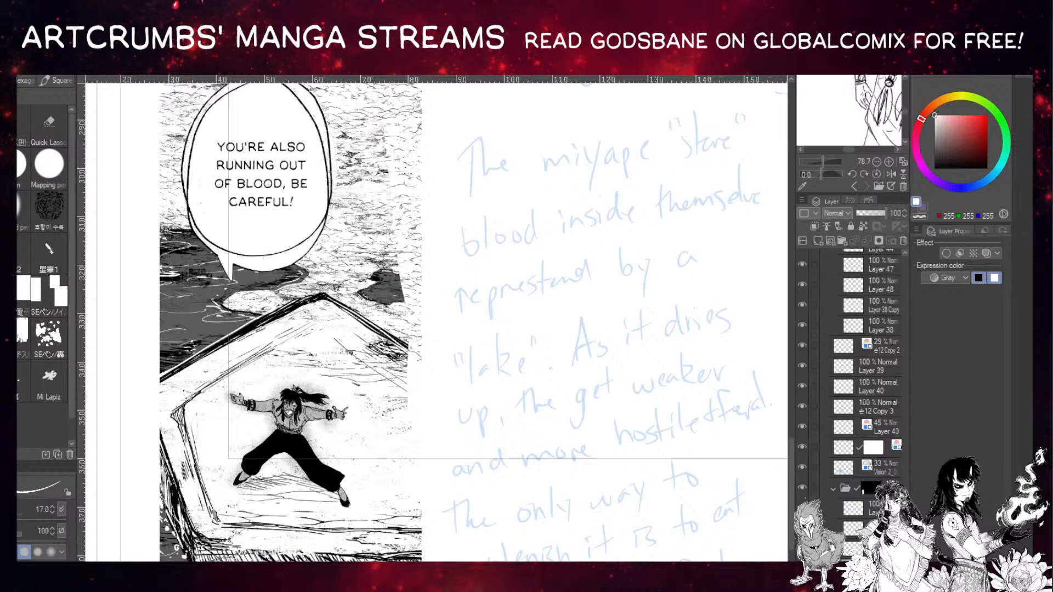
scroll(433, 318, "down", 3)
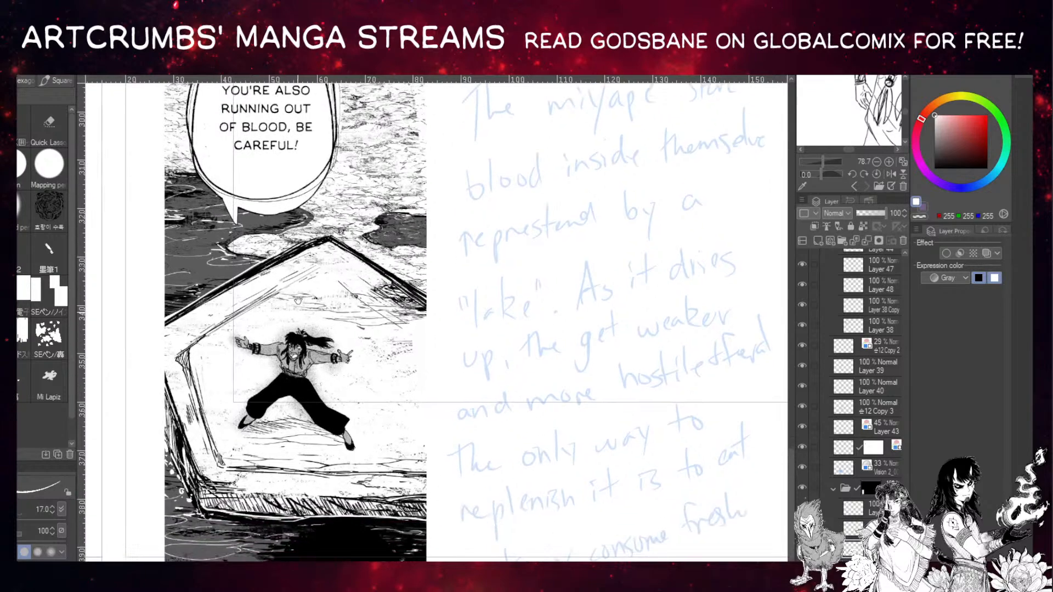
scroll(433, 318, "up", 2)
left_click_drag(189, 405, 222, 426)
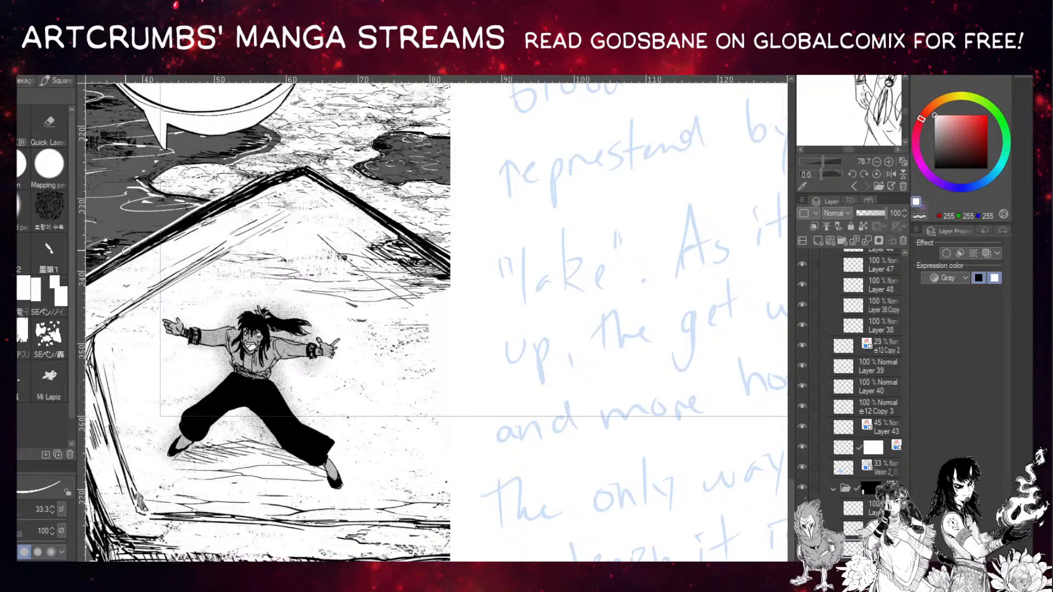
left_click_drag(224, 311, 213, 287)
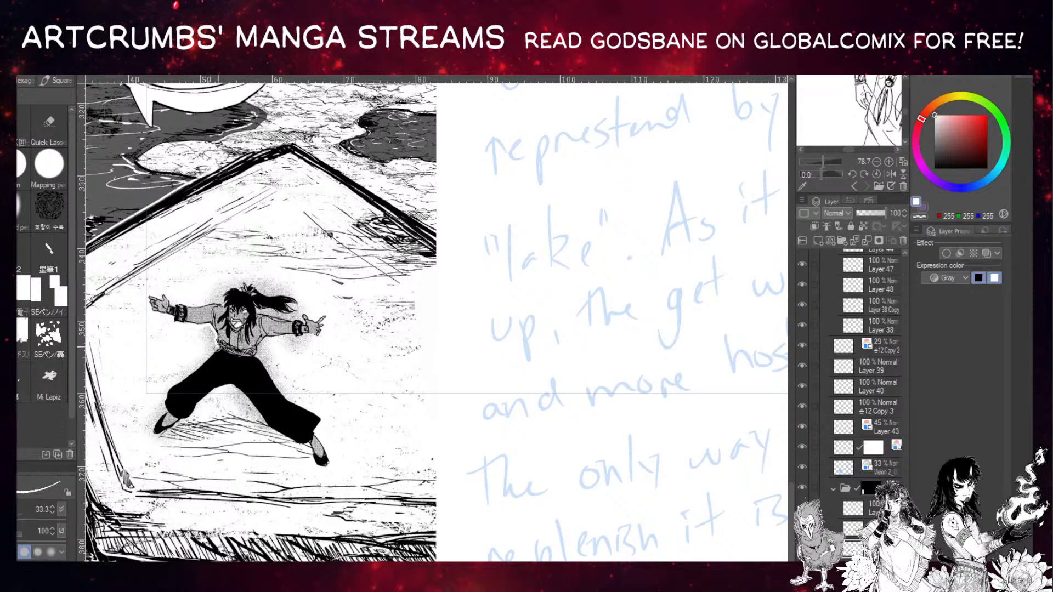
mouse_move(183, 299)
left_mouse_down()
mouse_move(179, 288)
mouse_move(150, 284)
left_mouse_up()
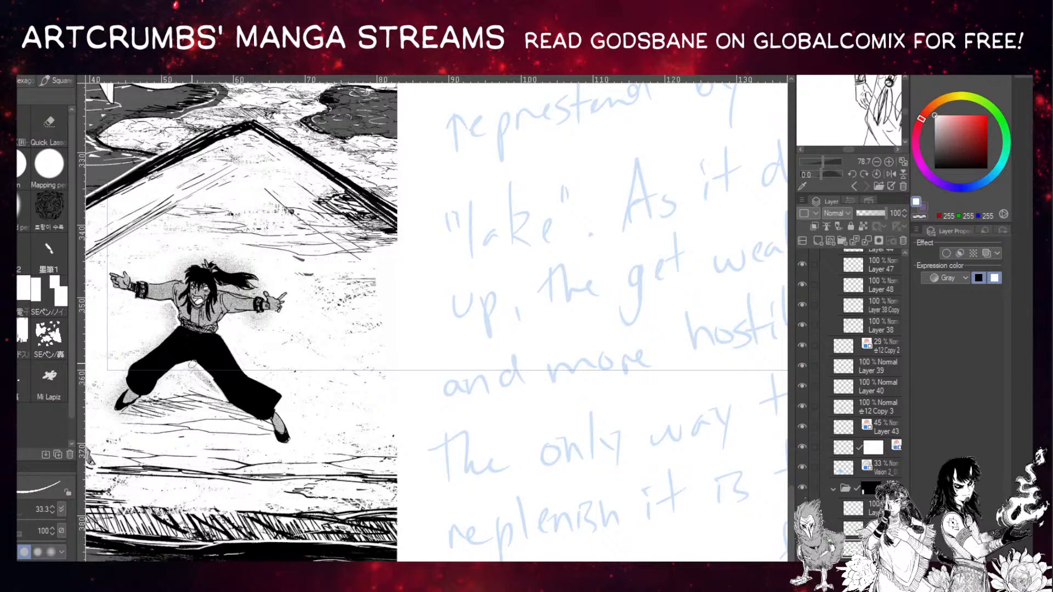
Touch up the lower edge of the figure's black trouser leg with black pen strokes, and return to white.
key("x")
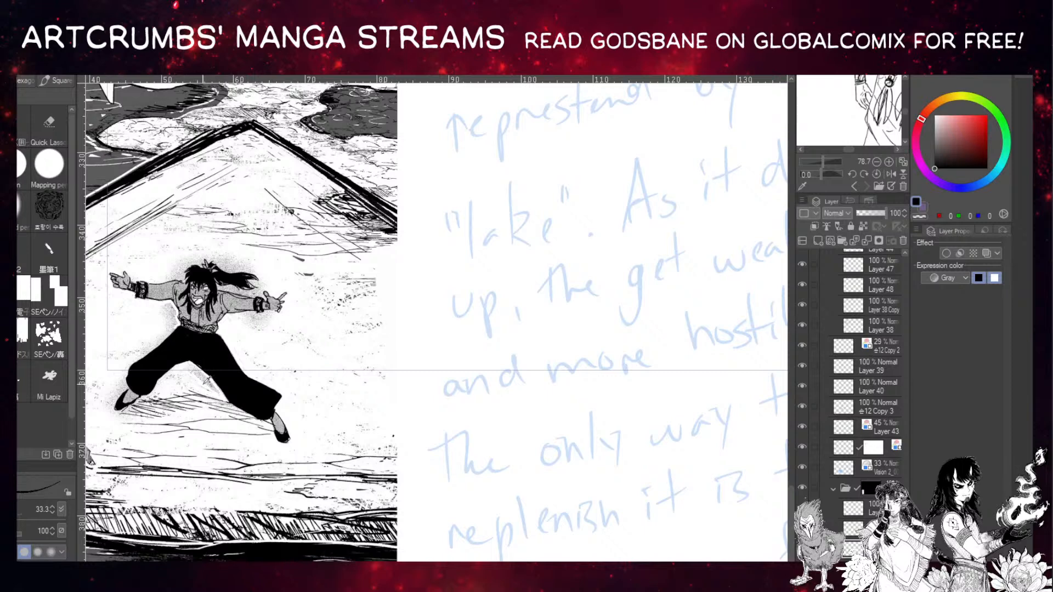
key("x")
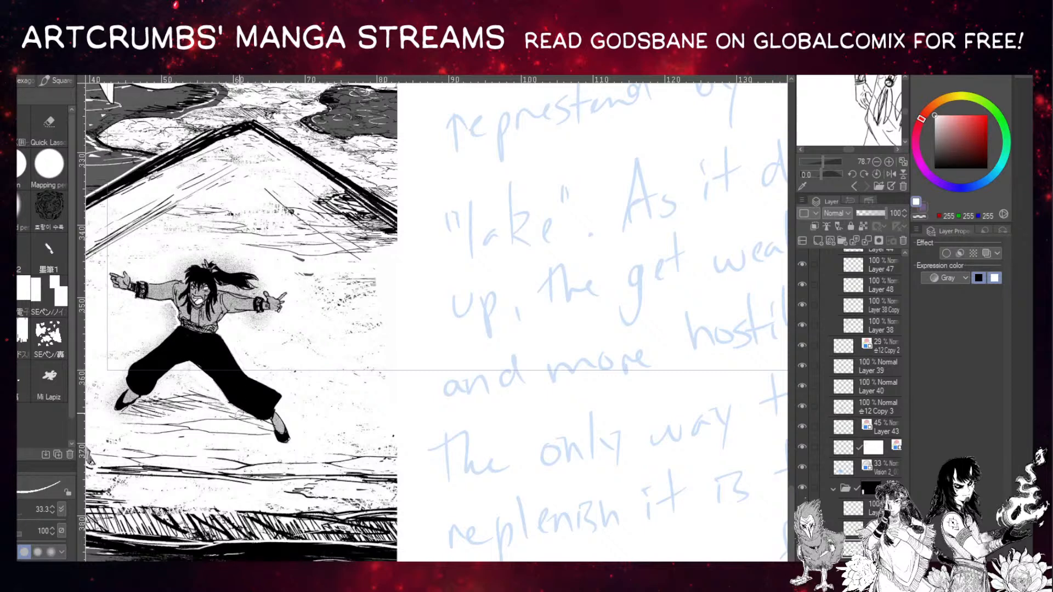
key("x")
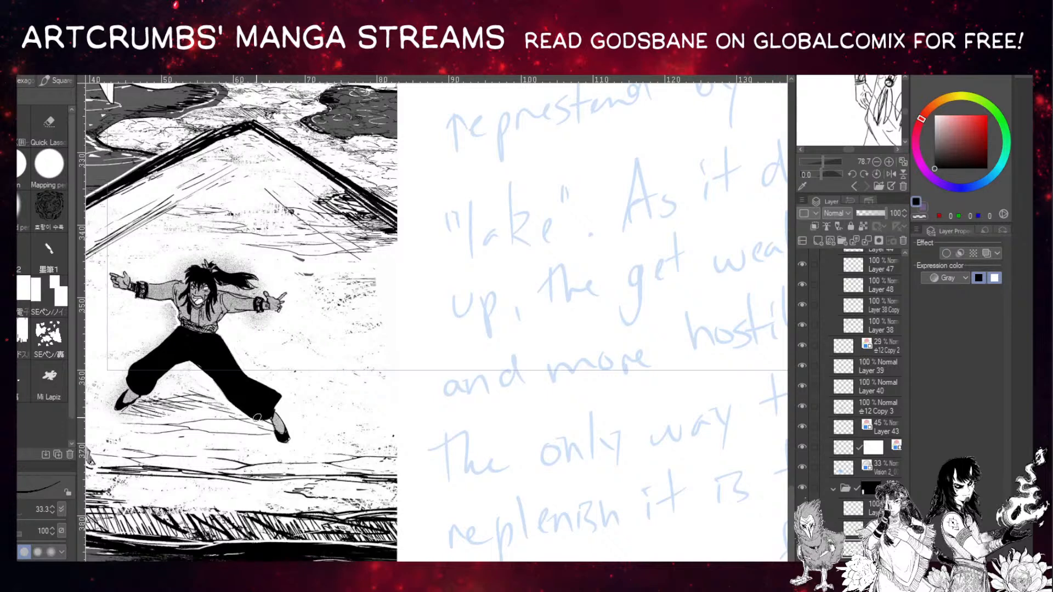
left_click_drag(221, 367, 260, 394)
left_click(175, 346, "alt")
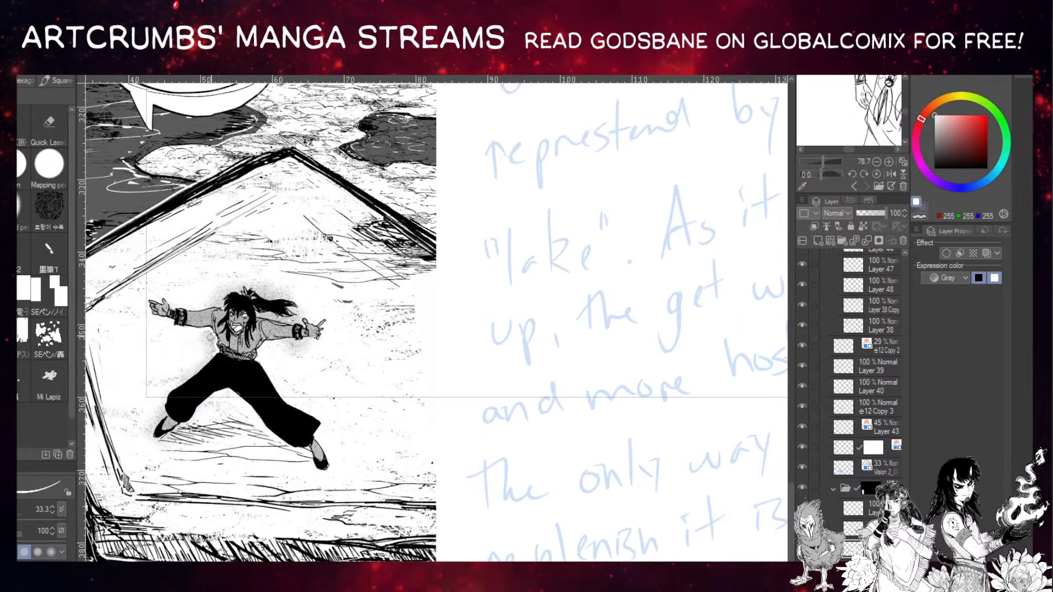
Lasso the outstretched figure and its ground shadow in the lower panel, cover the area with white, and clear the selection.
mouse_move(211, 339)
left_mouse_down()
mouse_move(208, 331)
mouse_move(212, 352)
left_mouse_up()
key("m")
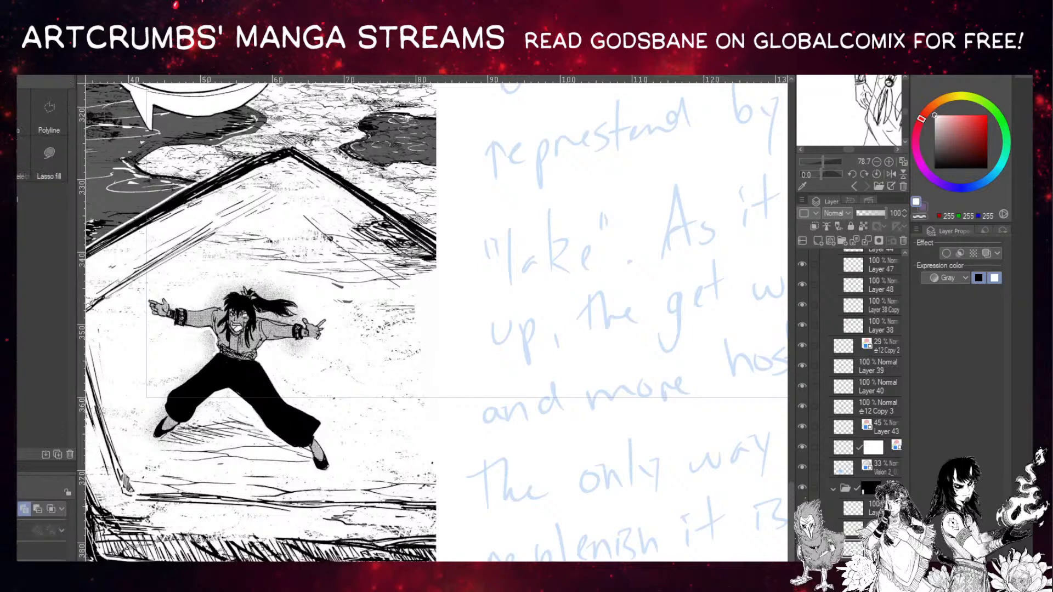
left_click(24, 113)
mouse_move(332, 332)
left_mouse_down()
mouse_move(330, 315)
mouse_move(285, 277)
mouse_move(202, 287)
mouse_move(140, 329)
mouse_move(147, 436)
mouse_move(167, 439)
mouse_move(179, 423)
mouse_move(235, 408)
mouse_move(304, 455)
mouse_move(328, 410)
mouse_move(291, 351)
left_mouse_up()
mouse_move(177, 417)
left_mouse_down()
mouse_move(265, 466)
mouse_move(328, 461)
left_mouse_up()
key("Delete")
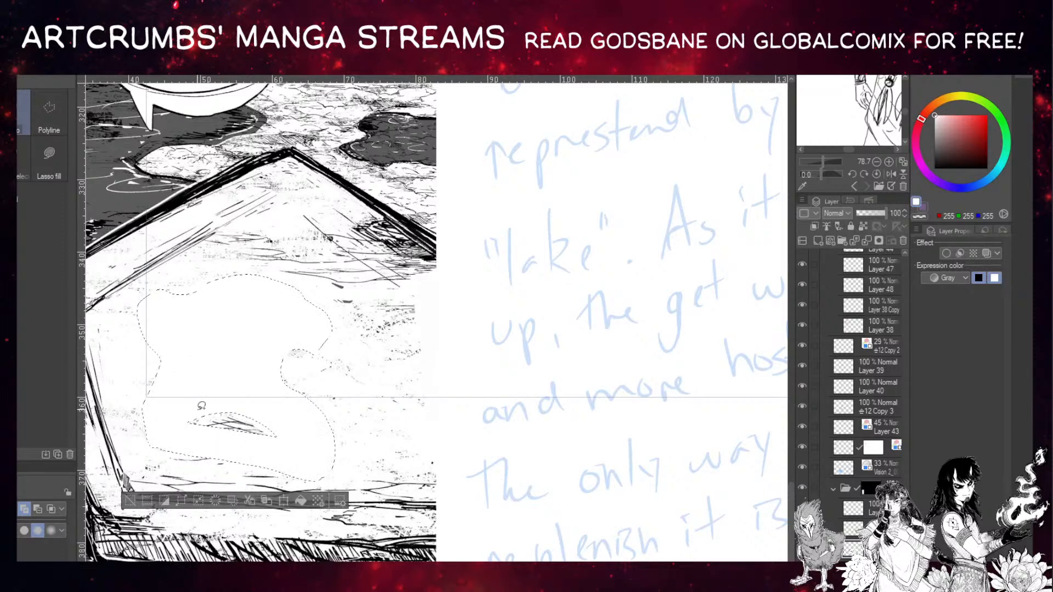
left_click_drag(191, 402, 247, 406)
key("Delete")
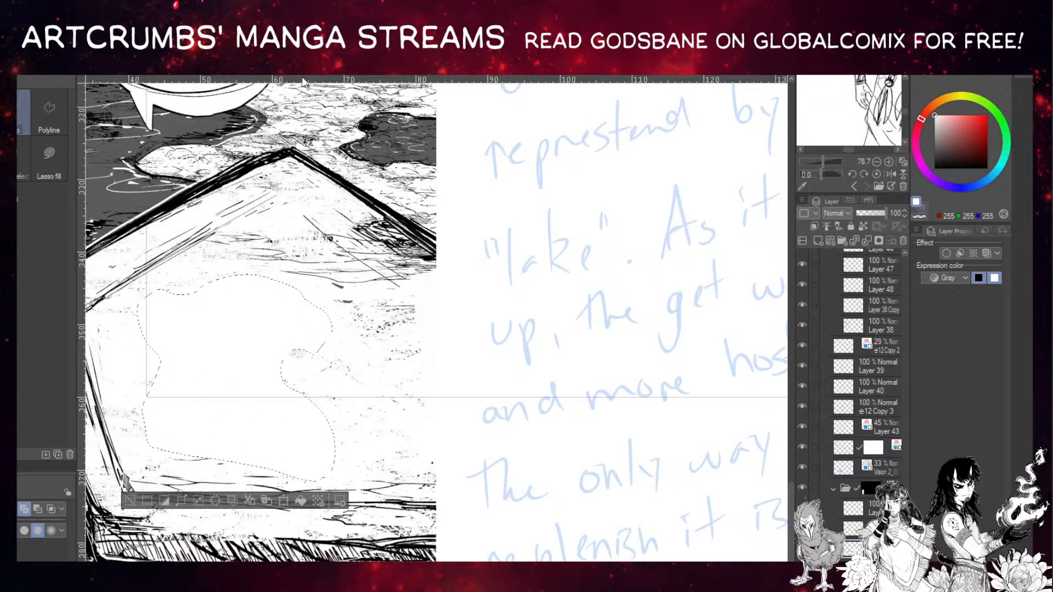
key("ctrl+d")
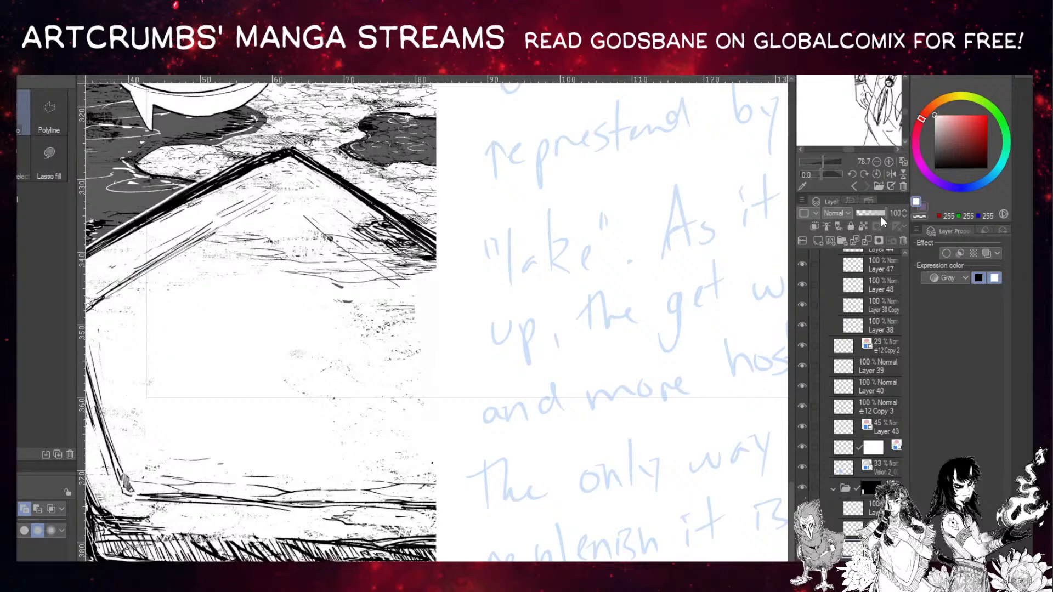
Lower the white cover layer's opacity to 73 and set up the pen with black for redrawing the figure.
left_click_drag(881, 216, 877, 218)
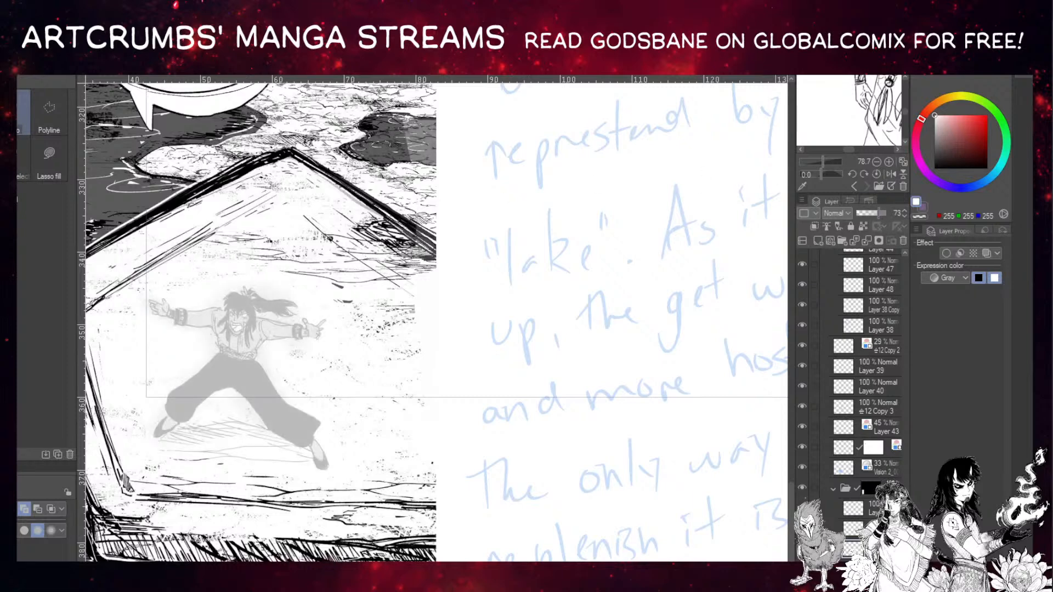
key("p")
key("x")
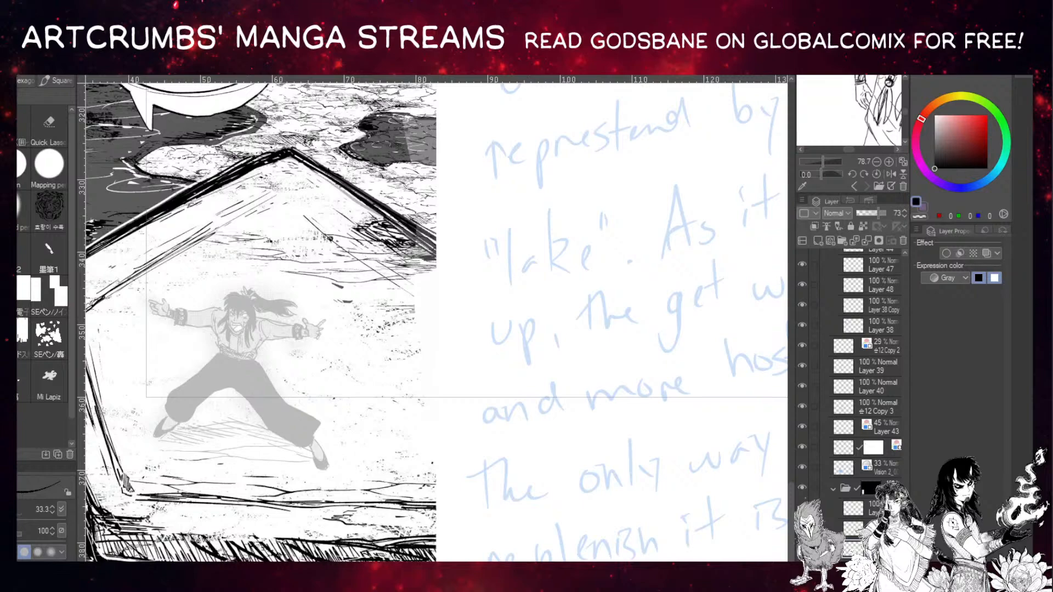
key("ctrl+plus")
key("ctrl+plus")
left_click_drag(181, 398, 466, 488)
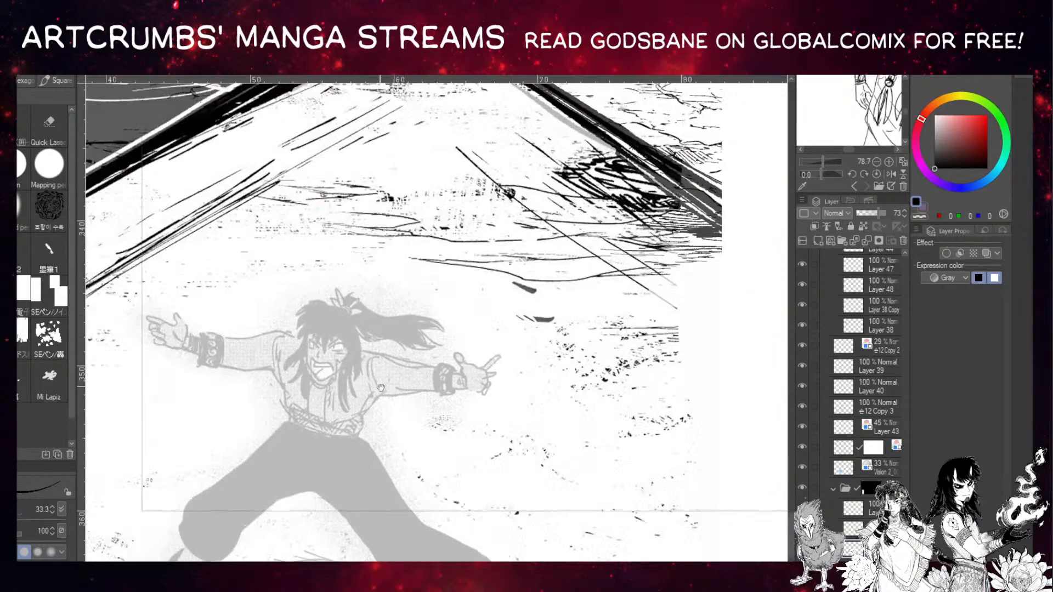
left_click_drag(279, 421, 324, 421)
key("ctrl+z")
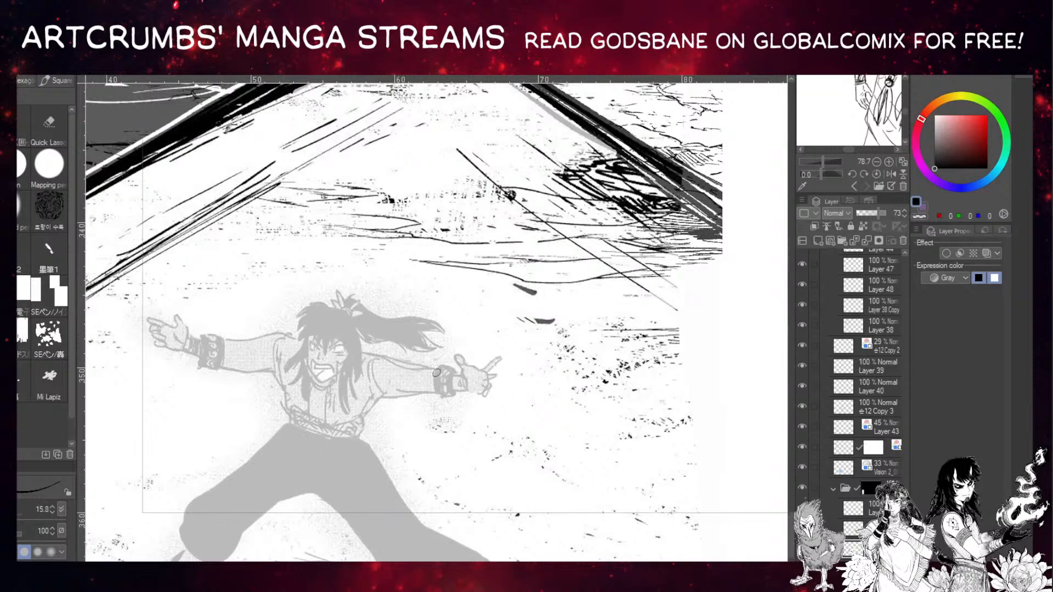
mouse_move(309, 340)
left_mouse_down()
mouse_move(320, 384)
mouse_move(342, 373)
left_mouse_up()
key("ctrl+z")
key("ctrl+z")
key("ctrl+z")
mouse_move(308, 339)
left_mouse_down()
mouse_move(322, 383)
mouse_move(343, 369)
mouse_move(351, 345)
mouse_move(337, 328)
left_mouse_up()
mouse_move(308, 328)
left_mouse_down()
mouse_move(311, 345)
mouse_move(309, 326)
left_mouse_up()
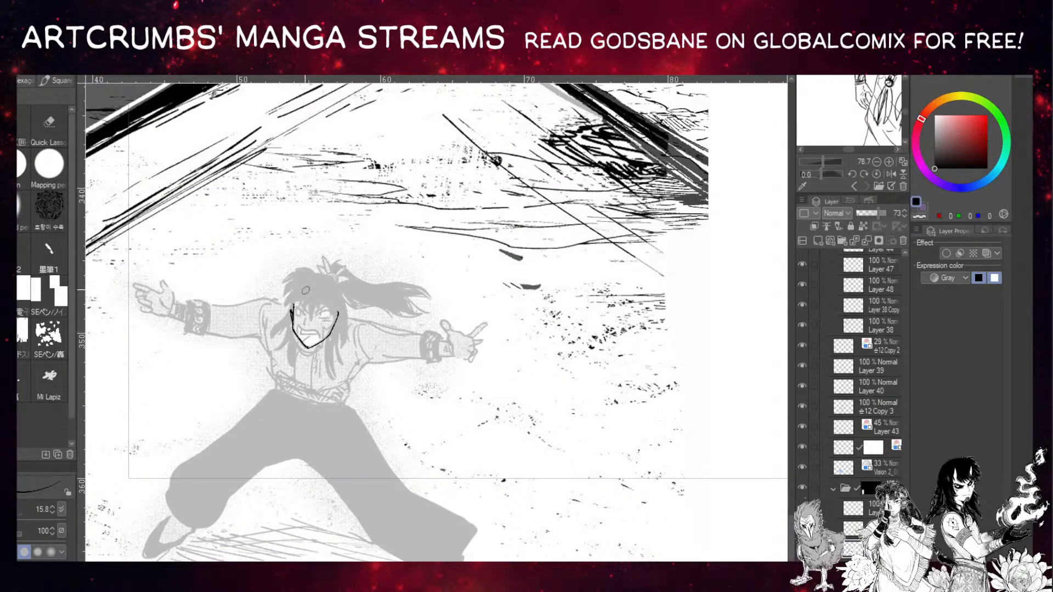
left_click_drag(339, 310, 337, 323)
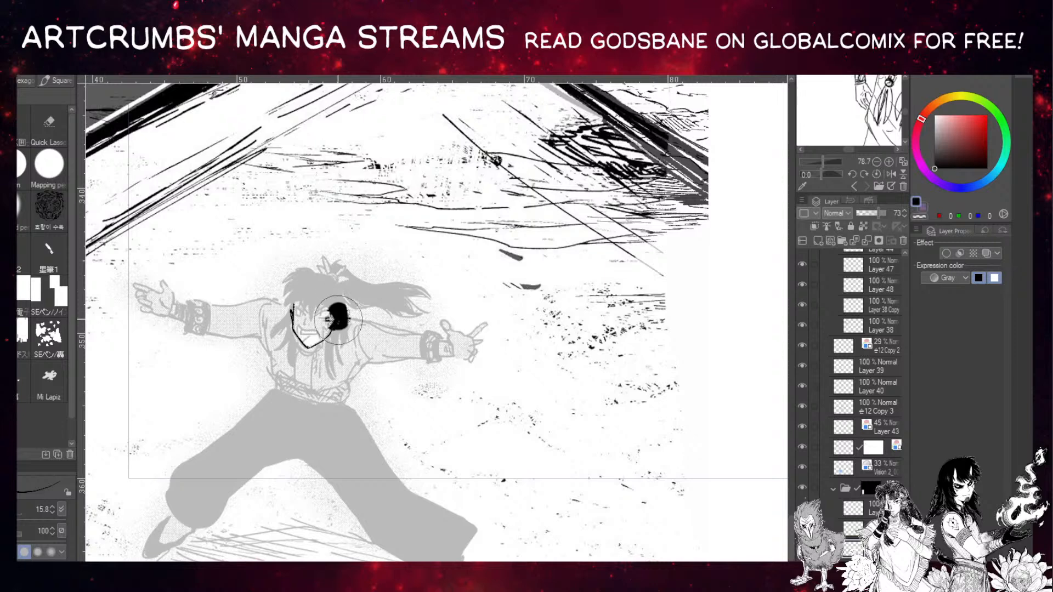
key("ctrl+z")
key("ctrl+z")
key("ctrl+z")
key("ctrl+z")
key("ctrl+z")
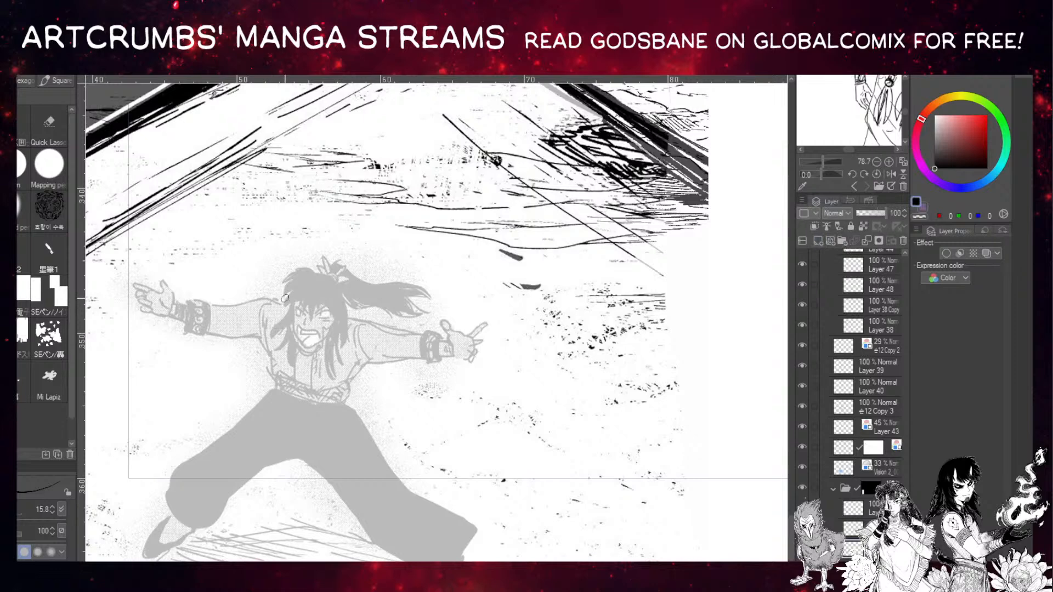
Ink the figure's jawline and the braids beside the face on a separate layer, using the faded figure as a guide.
mouse_move(293, 307)
left_mouse_down()
mouse_move(307, 347)
mouse_move(317, 337)
mouse_move(293, 323)
mouse_move(306, 346)
mouse_move(322, 341)
mouse_move(310, 345)
mouse_move(337, 316)
mouse_move(334, 328)
mouse_move(323, 302)
mouse_move(323, 331)
left_mouse_up()
key("ctrl+z")
key("ctrl+z")
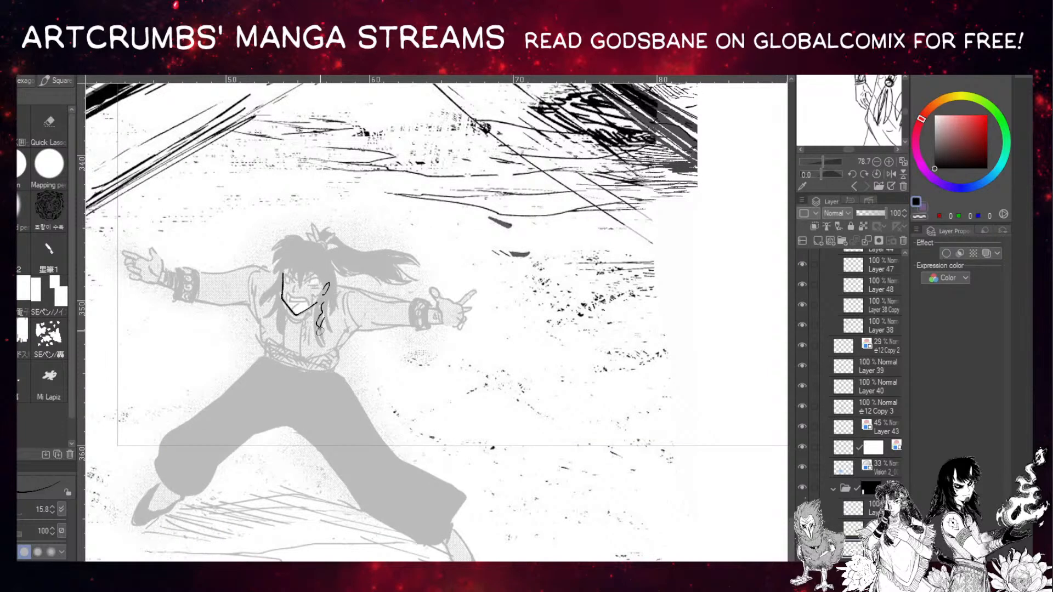
mouse_move(280, 297)
left_mouse_down()
mouse_move(270, 321)
mouse_move(303, 303)
mouse_move(311, 339)
left_mouse_up()
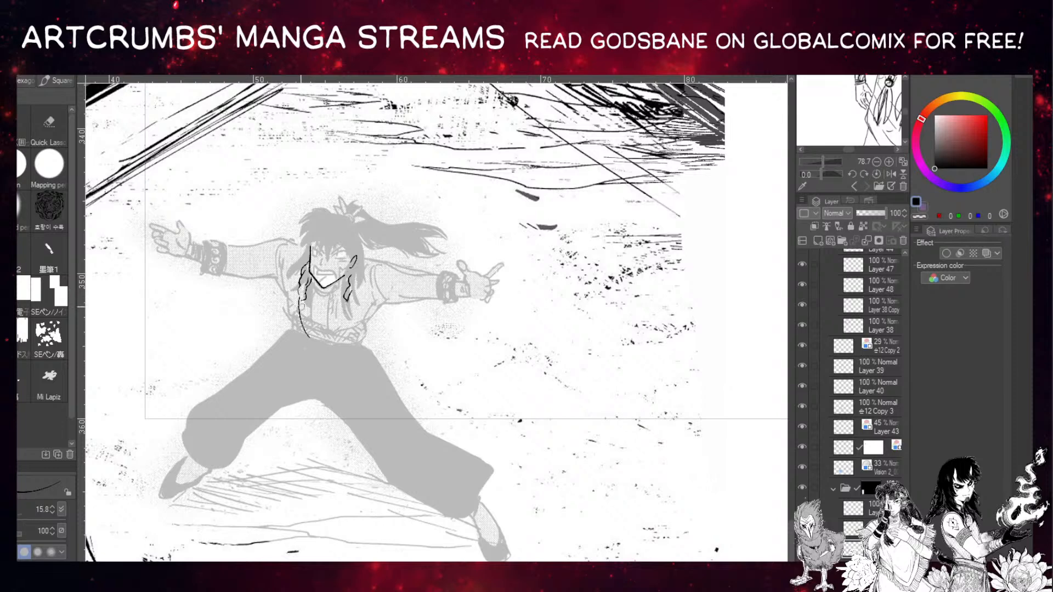
mouse_move(305, 294)
left_mouse_down()
mouse_move(301, 329)
mouse_move(323, 350)
left_mouse_up()
mouse_move(317, 299)
left_mouse_down()
mouse_move(354, 289)
mouse_move(345, 308)
left_mouse_up()
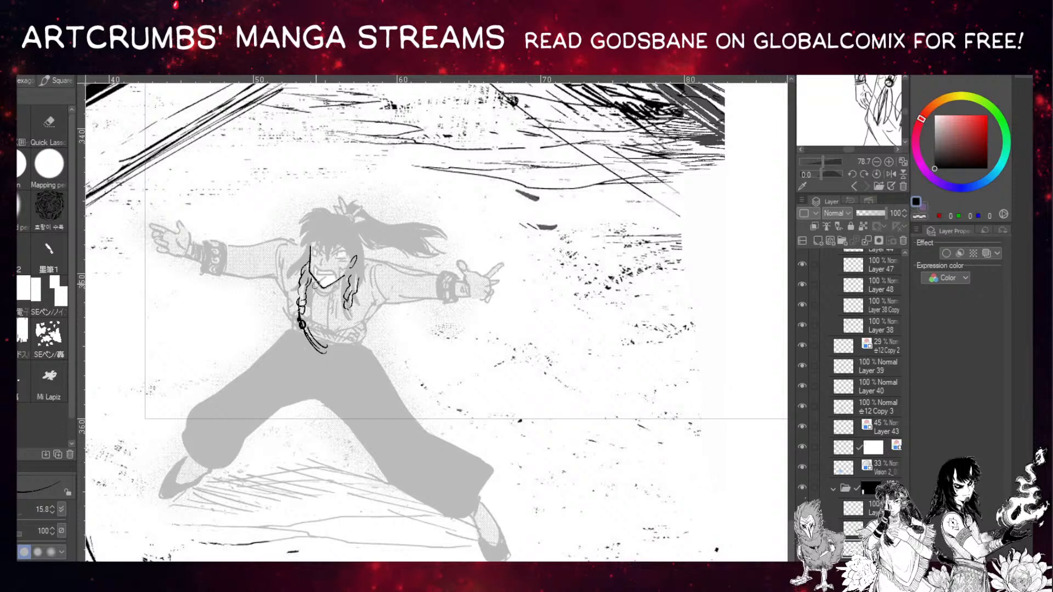
left_click_drag(300, 248, 251, 248)
left_click_drag(364, 257, 434, 274)
key("ctrl+z")
key("ctrl+z")
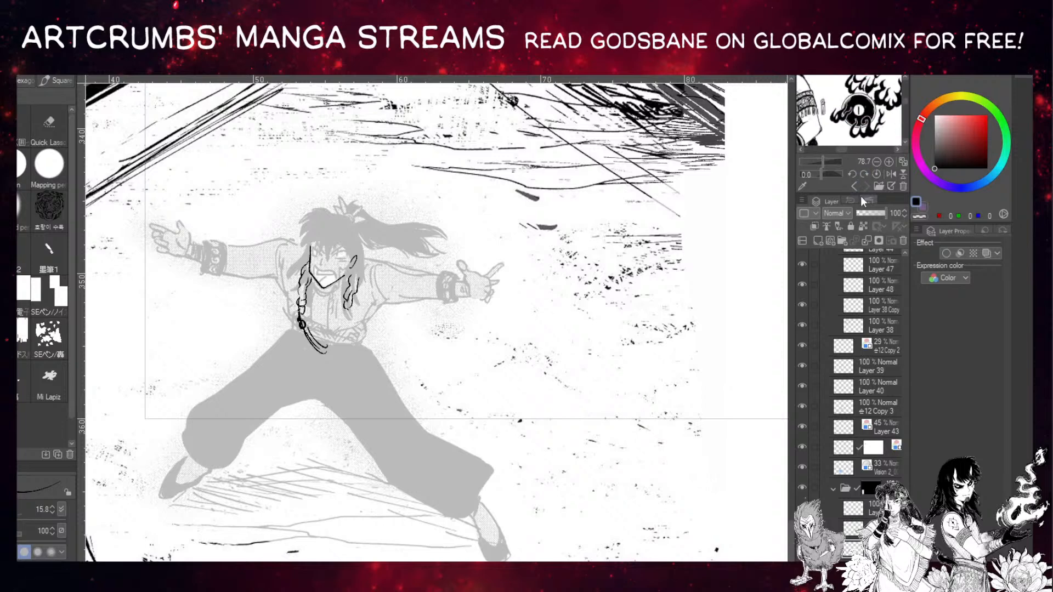
Enlarge the reference view to show the long-haired, braided character, and ink the loose hair strands framing the face.
left_click_drag(862, 196, 855, 352)
left_click_drag(806, 194, 845, 190)
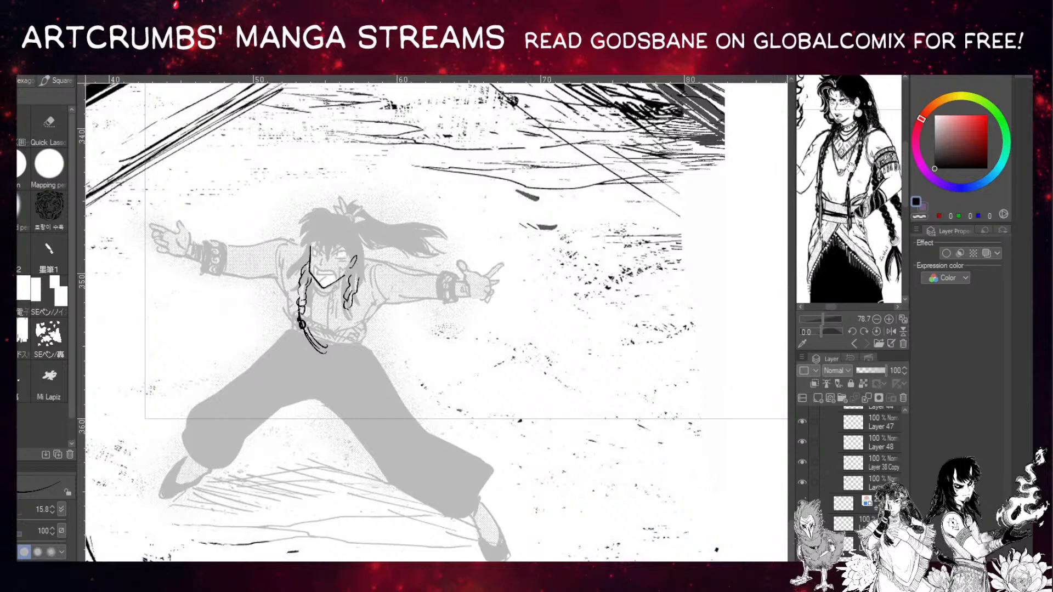
mouse_move(310, 289)
left_mouse_down()
mouse_move(324, 300)
mouse_move(344, 293)
mouse_move(375, 261)
mouse_move(359, 276)
left_mouse_up()
left_click_drag(318, 225, 291, 243)
left_click_drag(294, 244, 306, 243)
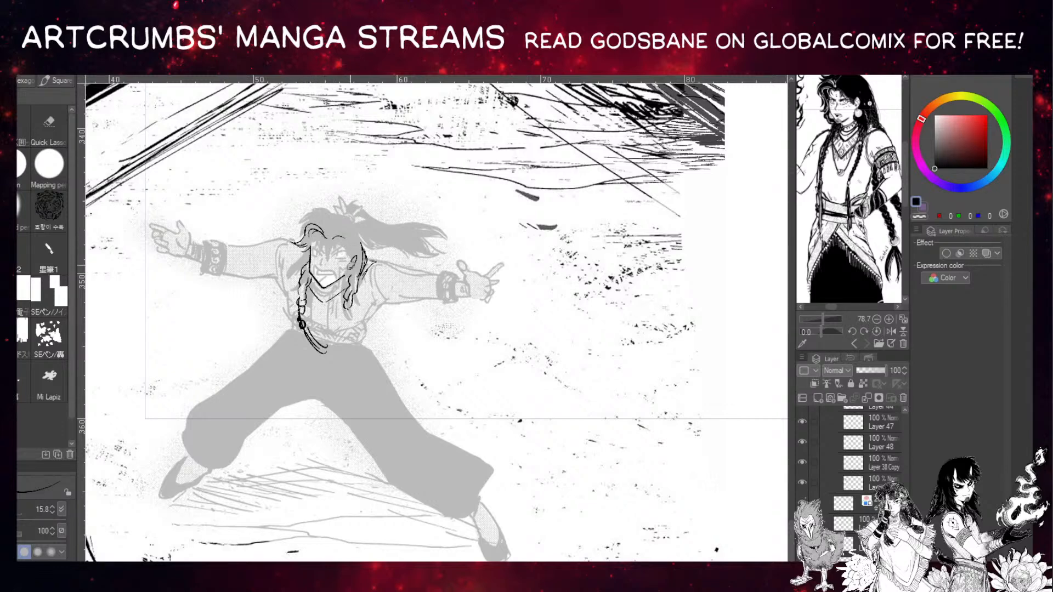
Ink an angry expression on the face with furrowed brows, glaring eyes and a gritted, open mouth.
mouse_move(344, 236)
left_mouse_down()
mouse_move(351, 261)
mouse_move(342, 256)
mouse_move(350, 239)
mouse_move(324, 253)
mouse_move(312, 246)
mouse_move(316, 254)
left_mouse_up()
key("ctrl+z")
mouse_move(322, 245)
left_mouse_down()
mouse_move(316, 259)
mouse_move(346, 262)
mouse_move(316, 276)
mouse_move(344, 281)
mouse_move(320, 279)
mouse_move(332, 275)
left_mouse_up()
left_click_drag(346, 299, 334, 276)
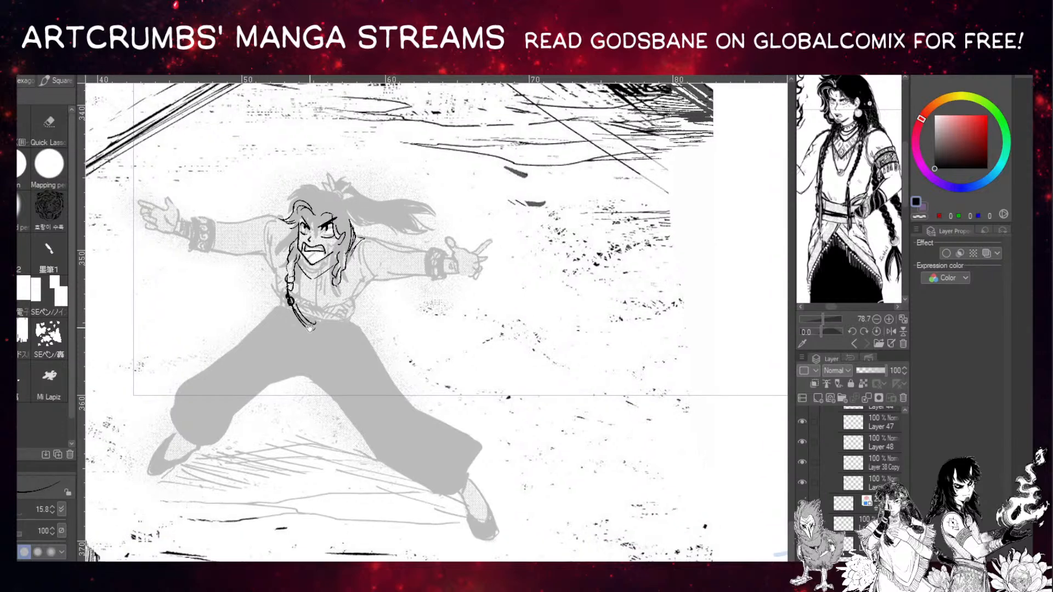
left_click_drag(309, 327, 293, 345)
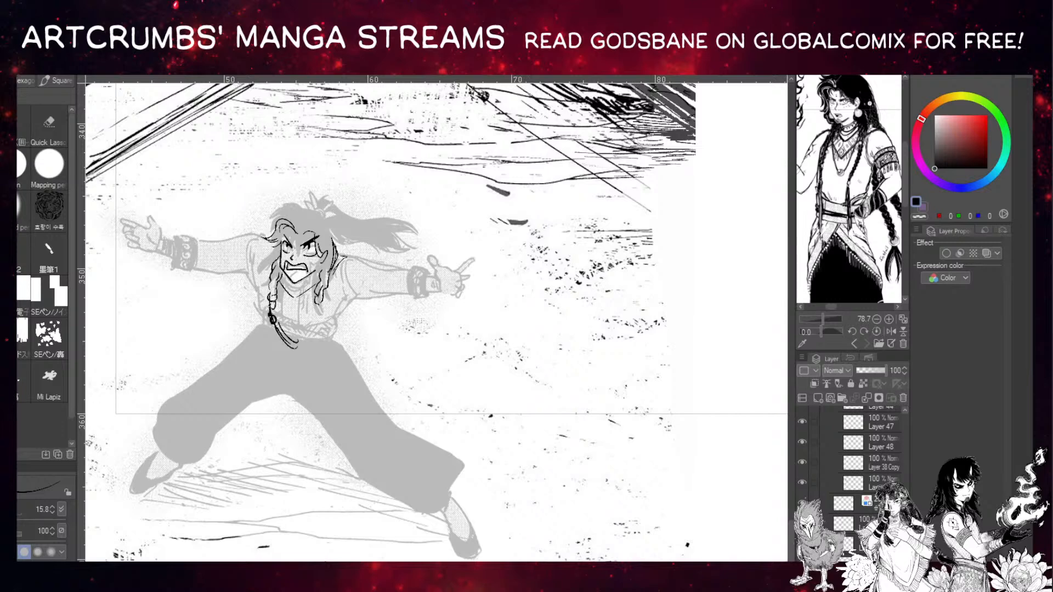
Extend the braid on the right side of the face down past the waist and finish it with a loose tassel.
mouse_move(288, 306)
left_mouse_down()
mouse_move(277, 282)
mouse_move(324, 324)
mouse_move(321, 357)
mouse_move(334, 392)
left_mouse_up()
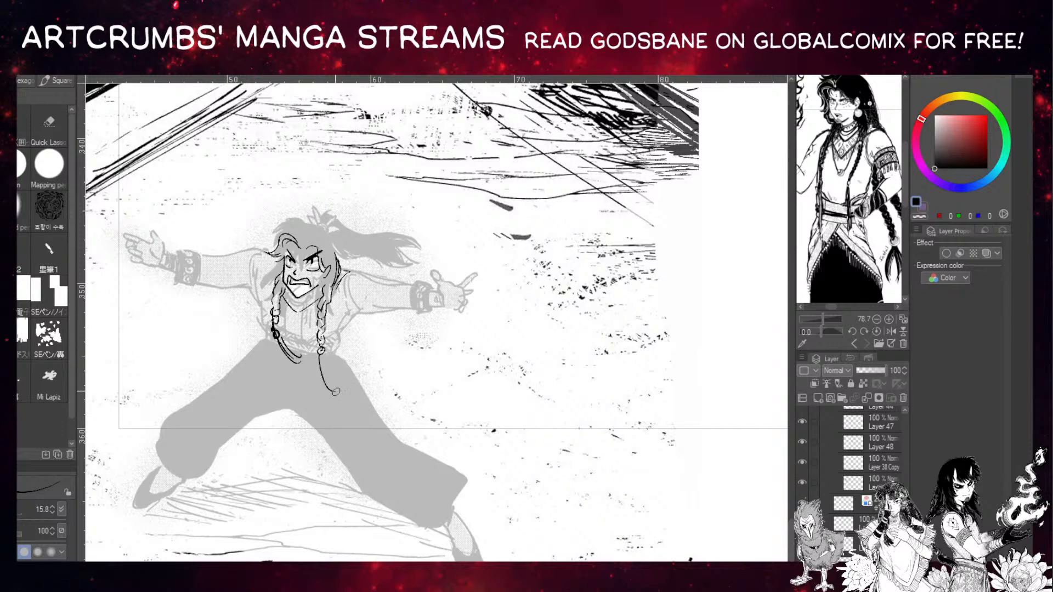
left_click_drag(321, 356, 337, 404)
key("ctrl+z")
left_click_drag(321, 353, 336, 404)
left_click_drag(329, 348, 331, 385)
mouse_move(327, 316)
left_mouse_down()
mouse_move(291, 344)
mouse_move(316, 312)
left_mouse_up()
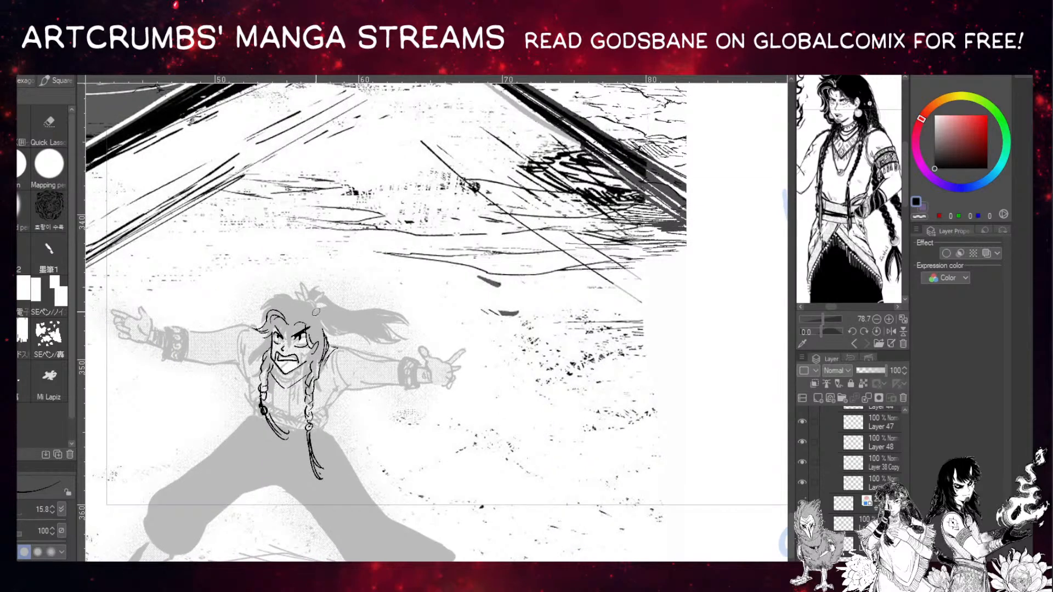
Ink the outline of the hair over the crown of the head, with a curled forelock above the forehead.
left_click_drag(296, 296, 305, 311)
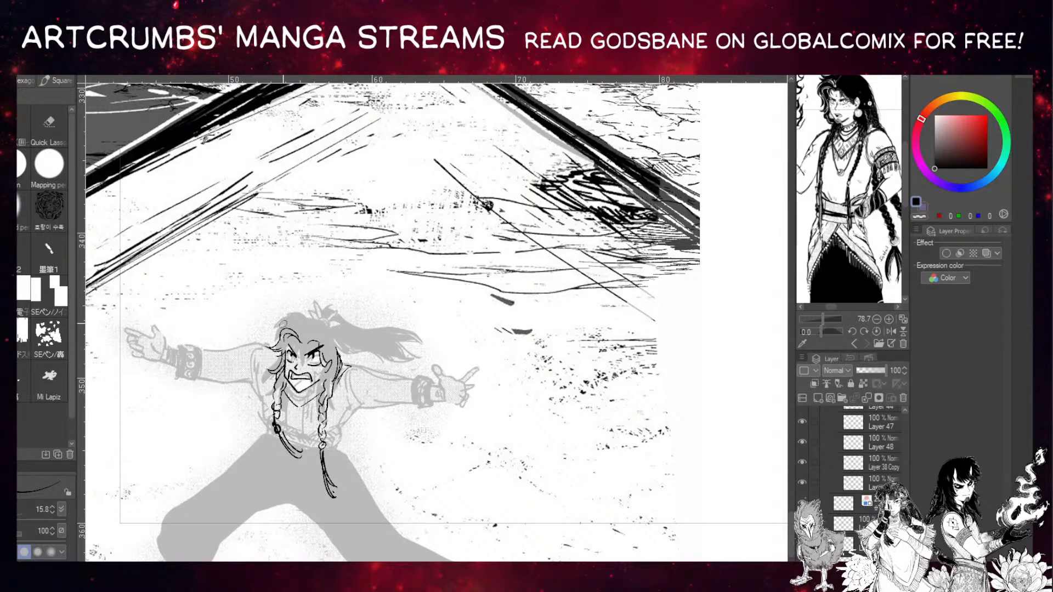
mouse_move(341, 360)
left_mouse_down()
mouse_move(331, 333)
mouse_move(306, 321)
left_mouse_up()
mouse_move(341, 358)
left_mouse_down()
mouse_move(324, 321)
mouse_move(285, 323)
mouse_move(310, 316)
mouse_move(277, 310)
mouse_move(308, 317)
mouse_move(304, 309)
mouse_move(289, 309)
mouse_move(268, 341)
left_mouse_up()
key("ctrl+z")
mouse_move(305, 318)
left_mouse_down()
mouse_move(279, 320)
mouse_move(270, 344)
left_mouse_up()
mouse_move(292, 341)
left_mouse_down()
mouse_move(285, 354)
mouse_move(301, 318)
left_mouse_up()
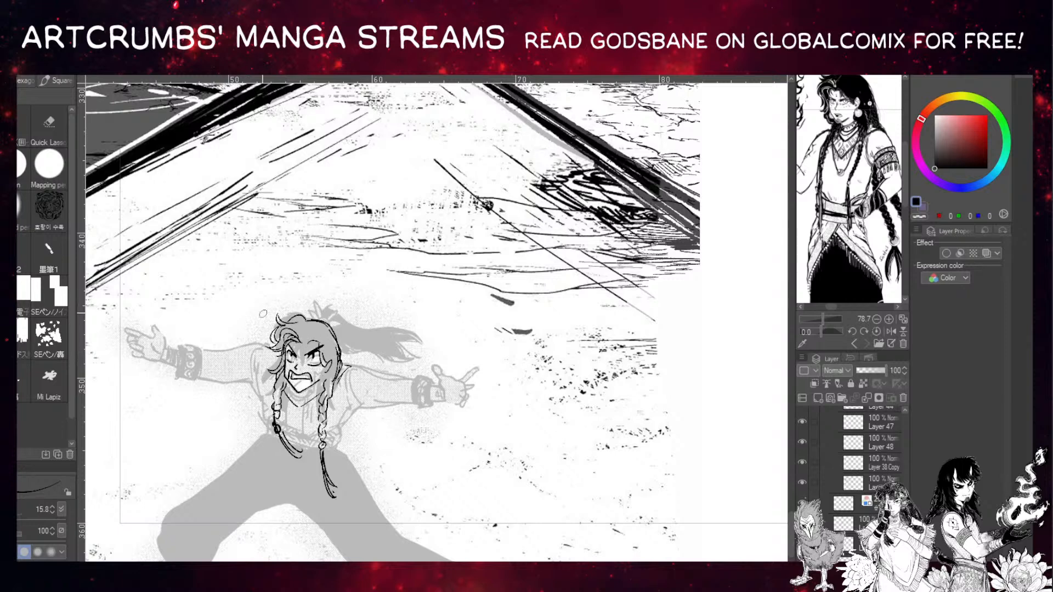
Refine the small ink lines on the face and along the forelock.
left_click_drag(296, 342, 307, 386)
key("ctrl+z")
mouse_move(299, 379)
left_mouse_down()
mouse_move(305, 385)
mouse_move(297, 380)
left_mouse_up()
left_click_drag(296, 345, 316, 349)
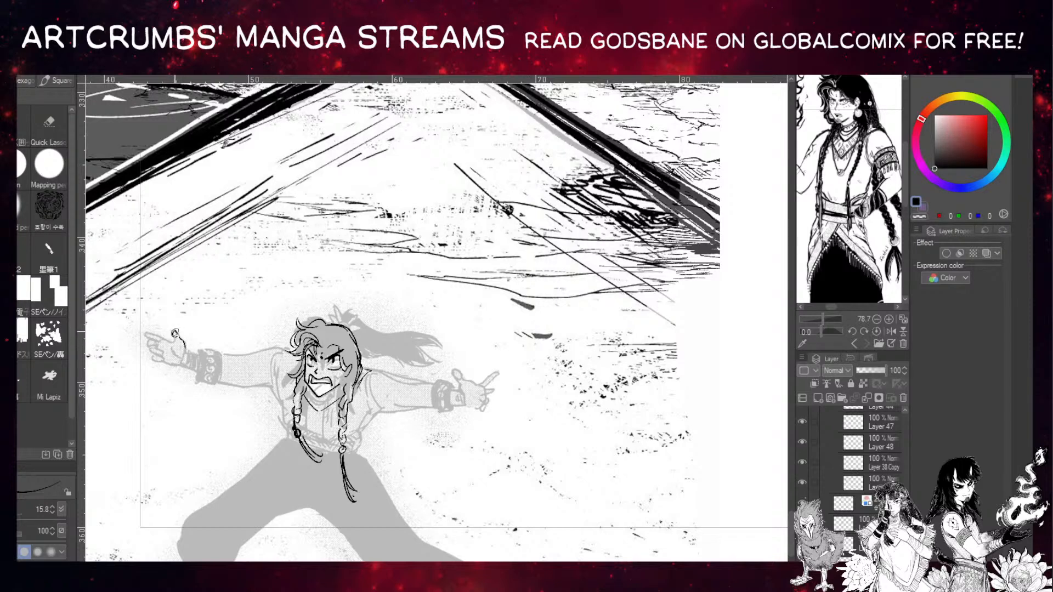
Ink the open hand with spread fingers on the figure's left side as seen, clean up a fingertip, and draw the wrist.
left_click_drag(174, 336, 192, 341)
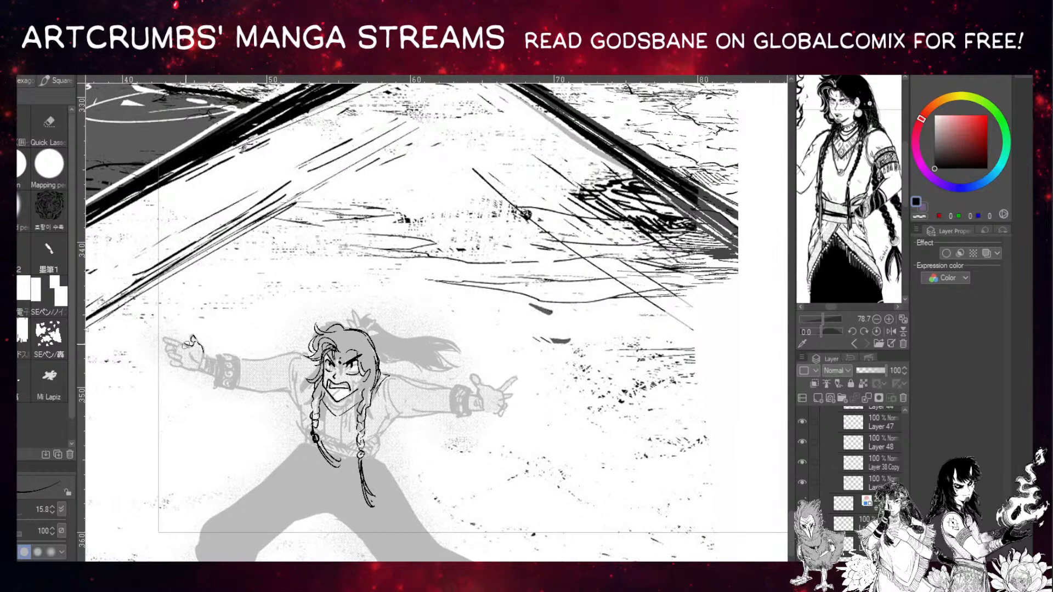
left_click_drag(185, 344, 162, 337)
mouse_move(170, 354)
left_mouse_down()
mouse_move(173, 366)
mouse_move(214, 368)
left_mouse_up()
mouse_move(216, 352)
left_mouse_down()
mouse_move(197, 360)
mouse_move(208, 372)
mouse_move(211, 356)
left_mouse_up()
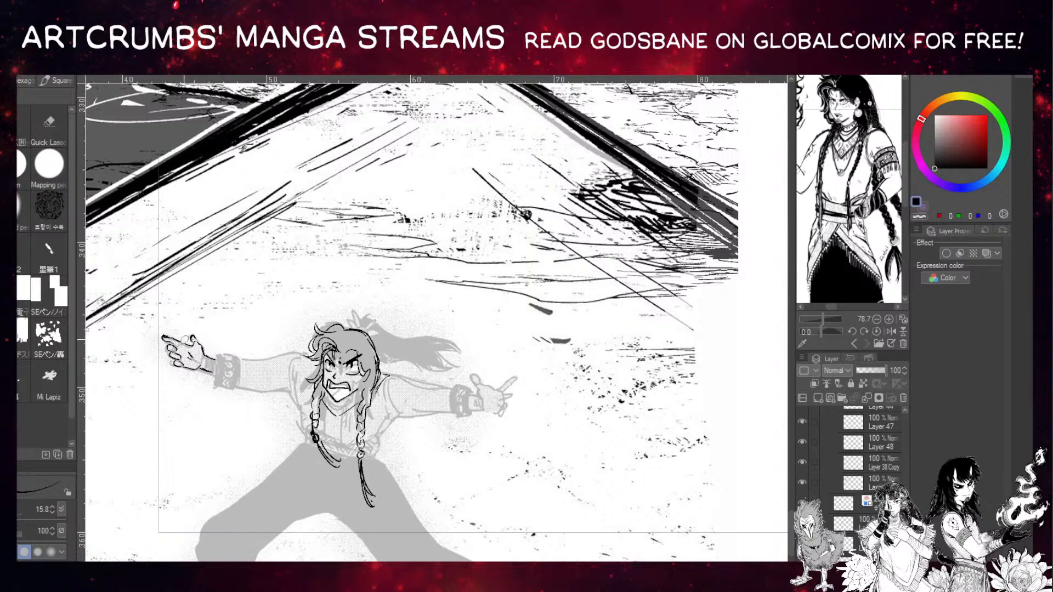
key("e")
left_click_drag(168, 340, 177, 347)
key("p")
left_click_drag(198, 365, 212, 369)
Ink the thumb of the opposite outstretched hand.
left_click_drag(241, 281, 194, 338)
left_click_drag(196, 284, 132, 256)
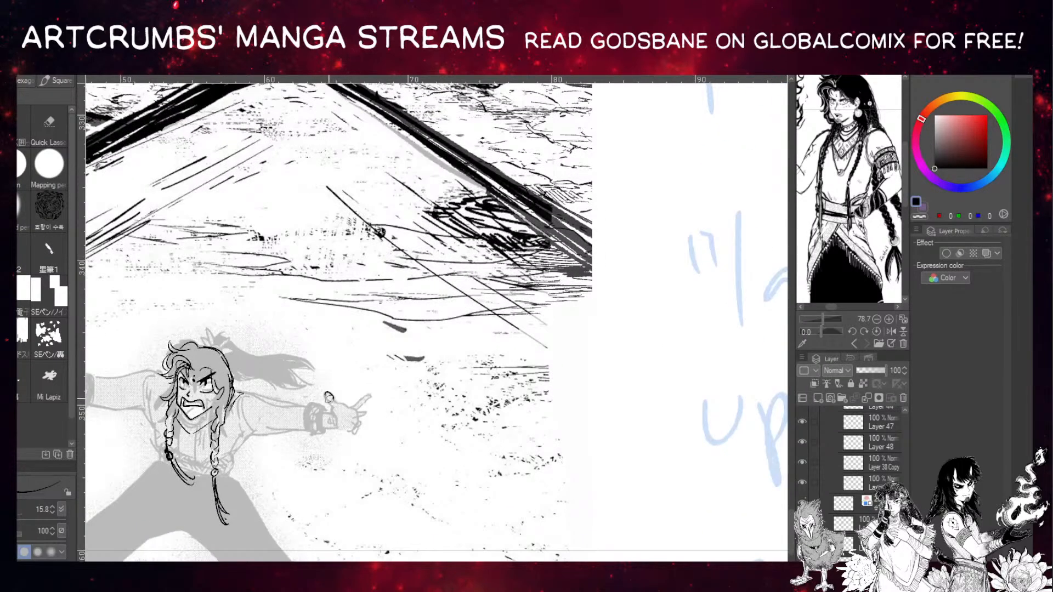
left_click_drag(326, 396, 434, 407)
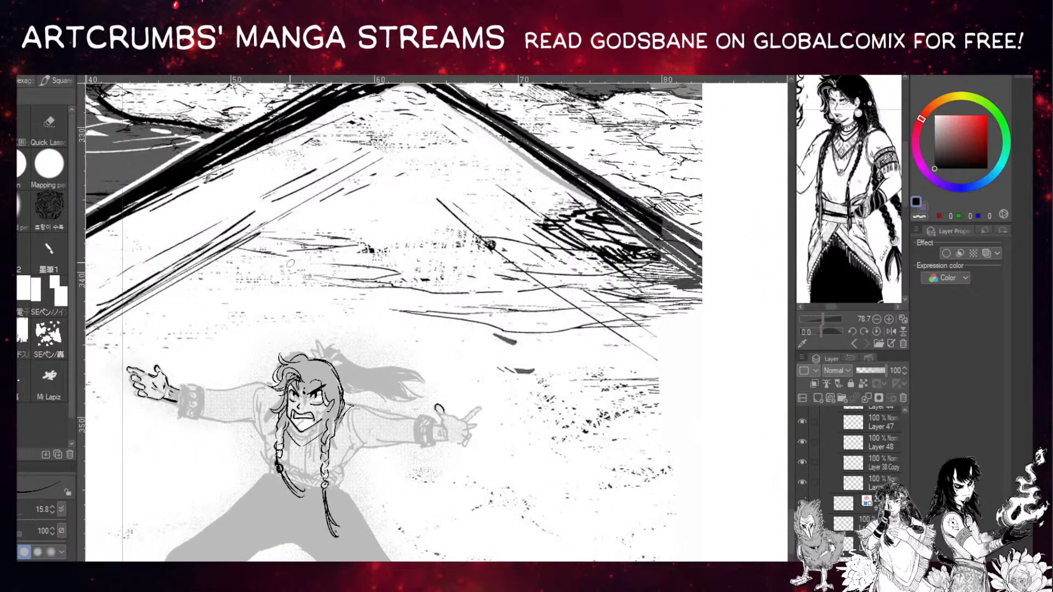
Ink the outstretched left-side arm from the wrist up to the shoulder.
mouse_move(164, 384)
left_mouse_down()
mouse_move(186, 414)
mouse_move(182, 406)
mouse_move(217, 417)
mouse_move(184, 401)
mouse_move(226, 400)
mouse_move(227, 417)
mouse_move(263, 387)
left_mouse_up()
left_click_drag(226, 419, 258, 412)
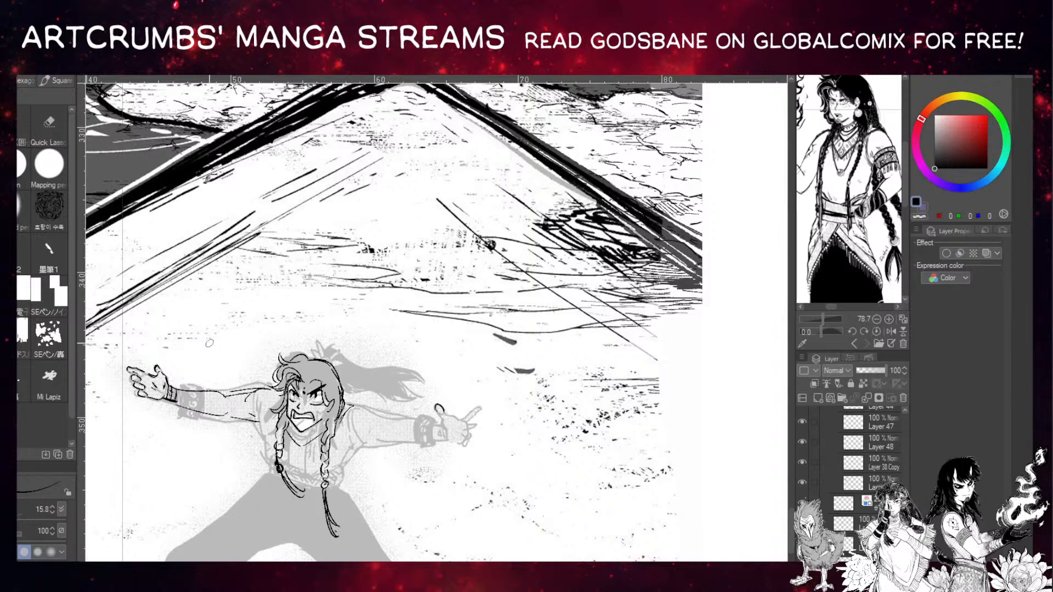
mouse_move(239, 393)
left_mouse_down()
mouse_move(221, 414)
mouse_move(261, 429)
left_mouse_up()
Draw curved wrapping bands around the forearm of the inked left-side arm.
left_click_drag(247, 365, 177, 338)
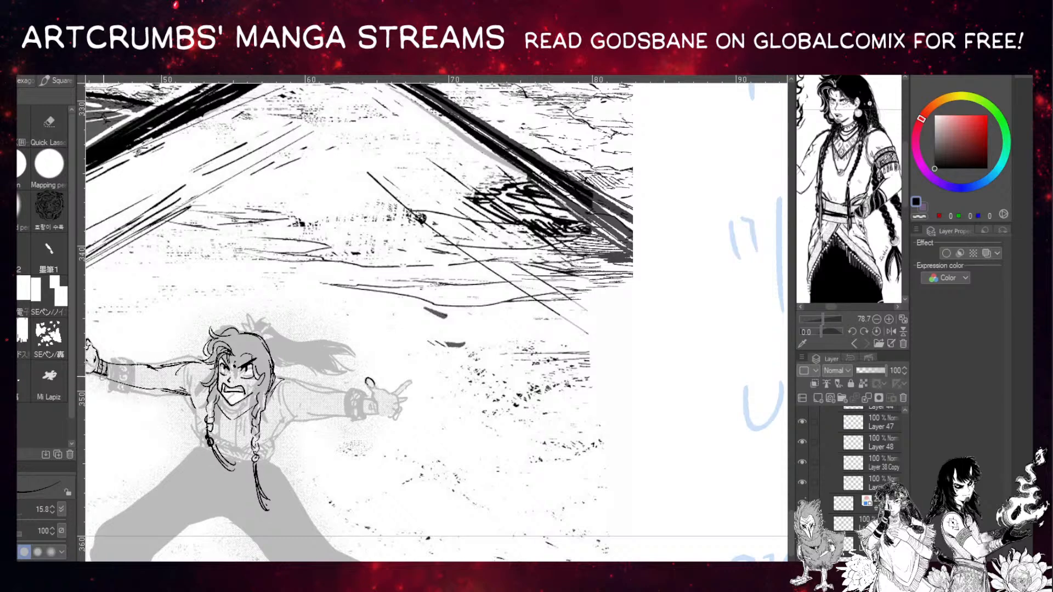
mouse_move(145, 379)
left_mouse_down()
mouse_move(101, 387)
mouse_move(142, 384)
mouse_move(139, 364)
mouse_move(139, 385)
left_mouse_up()
left_click_drag(107, 365, 120, 381)
left_click_drag(123, 364, 128, 379)
left_click_drag(128, 362, 135, 387)
left_click_drag(136, 364, 139, 384)
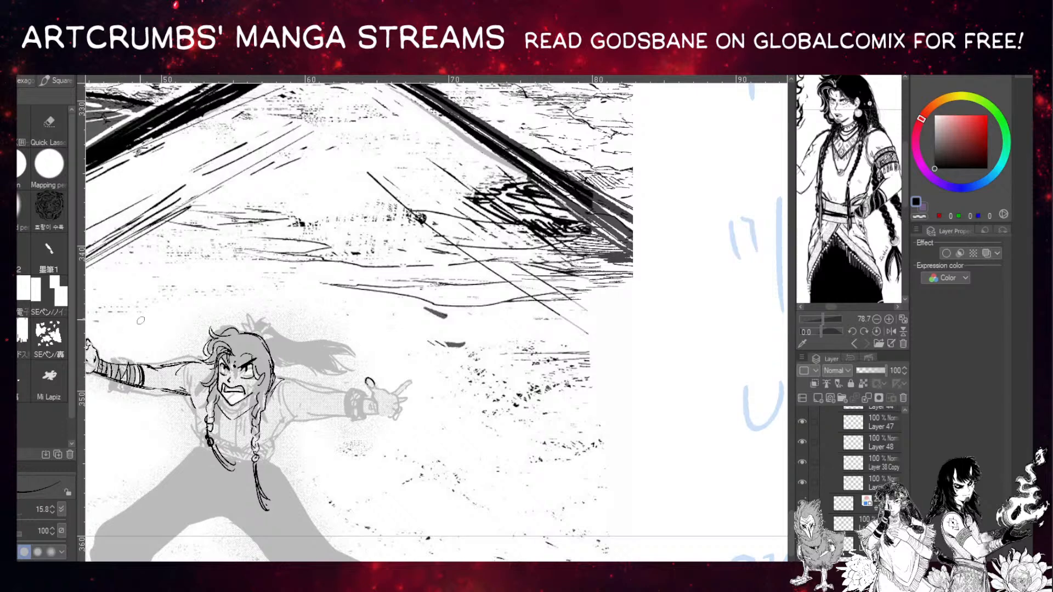
Ink the upper contour of the right-side arm and the first band near its wrist.
left_click_drag(230, 283, 161, 255)
left_click_drag(245, 344, 244, 364)
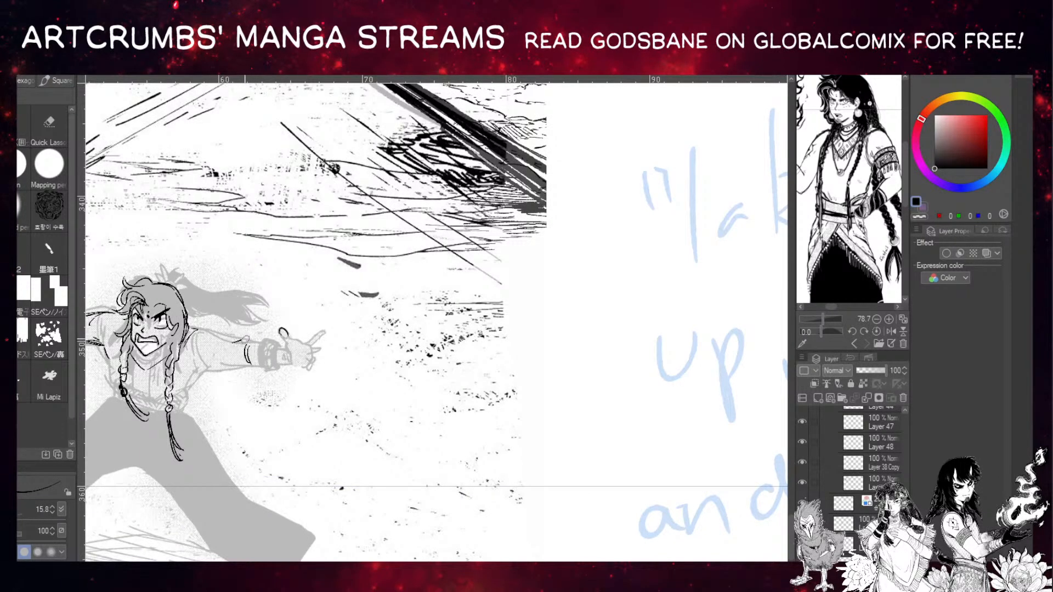
left_click_drag(233, 344, 268, 341)
left_click_drag(164, 345, 181, 263)
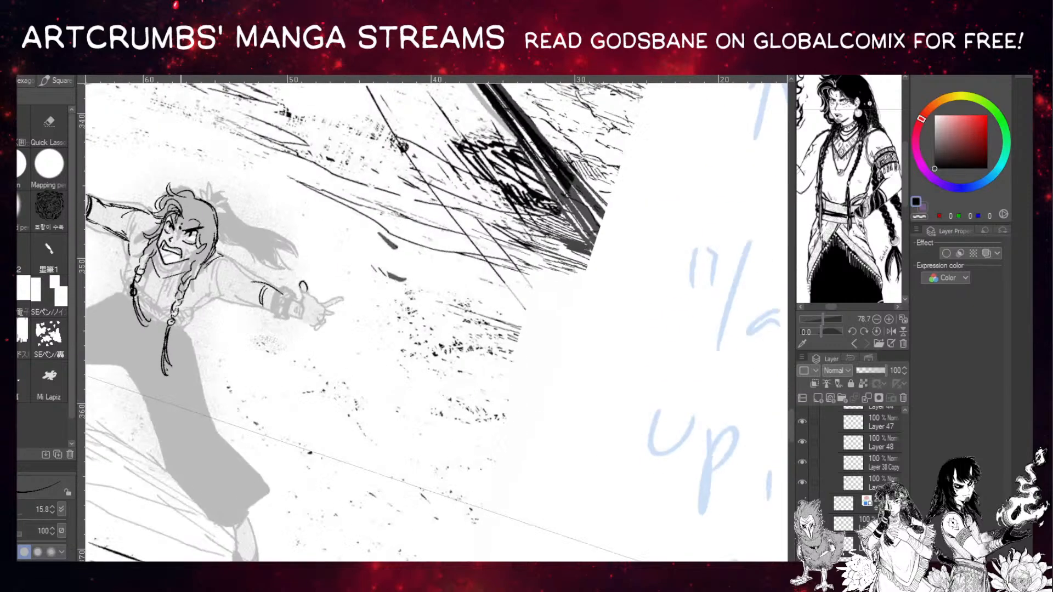
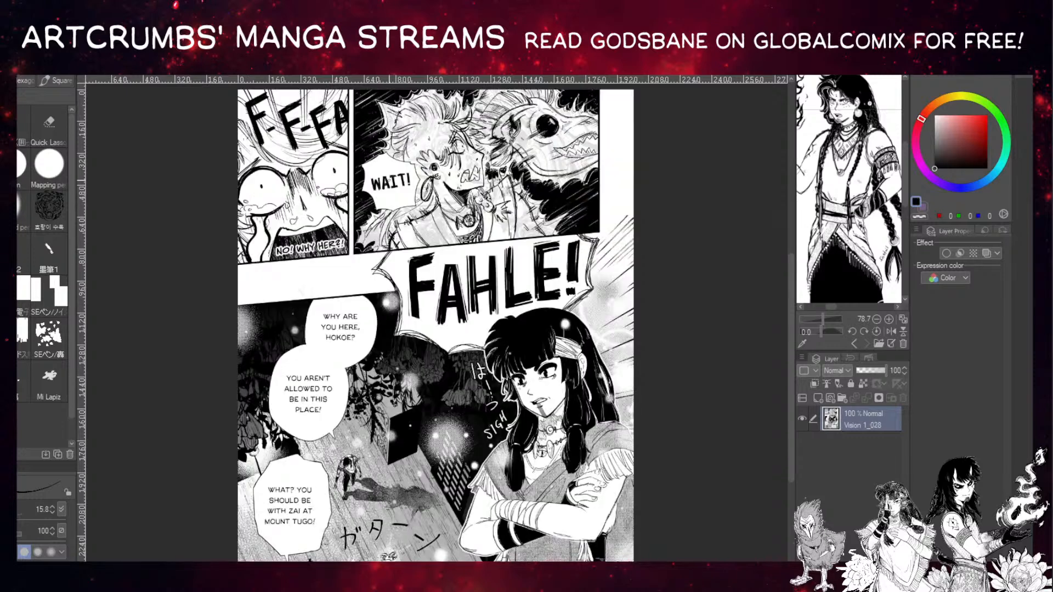
Switch to the Vision 1_022 page to view its finished panels.
left_click(478, 75)
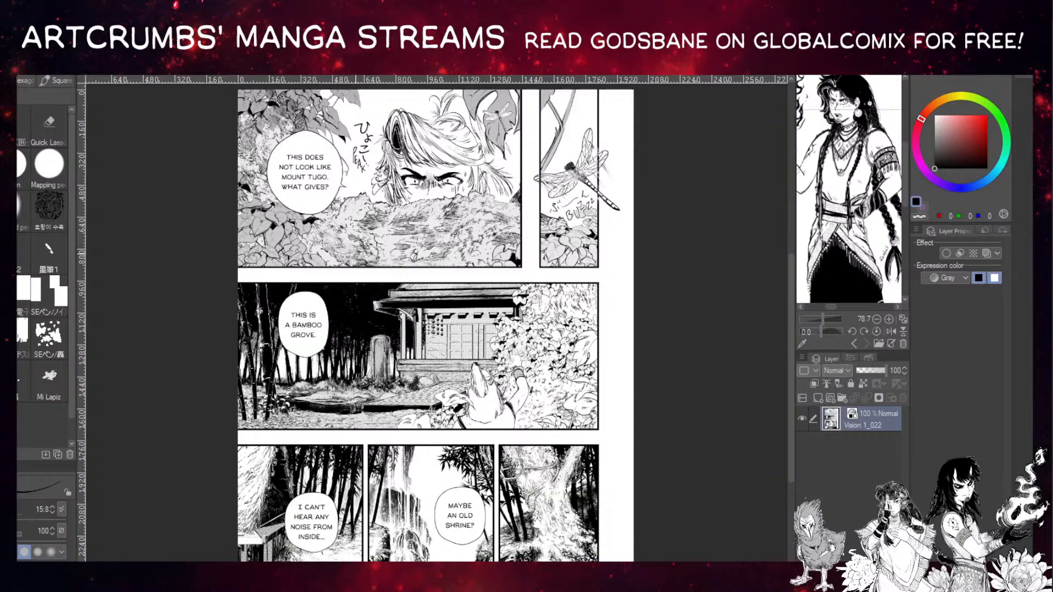
Examine the finished Vision 1_022 page's upper panels with the peeking character, the dragonfly and the bamboo grove.
scroll(432, 304, "up", 4)
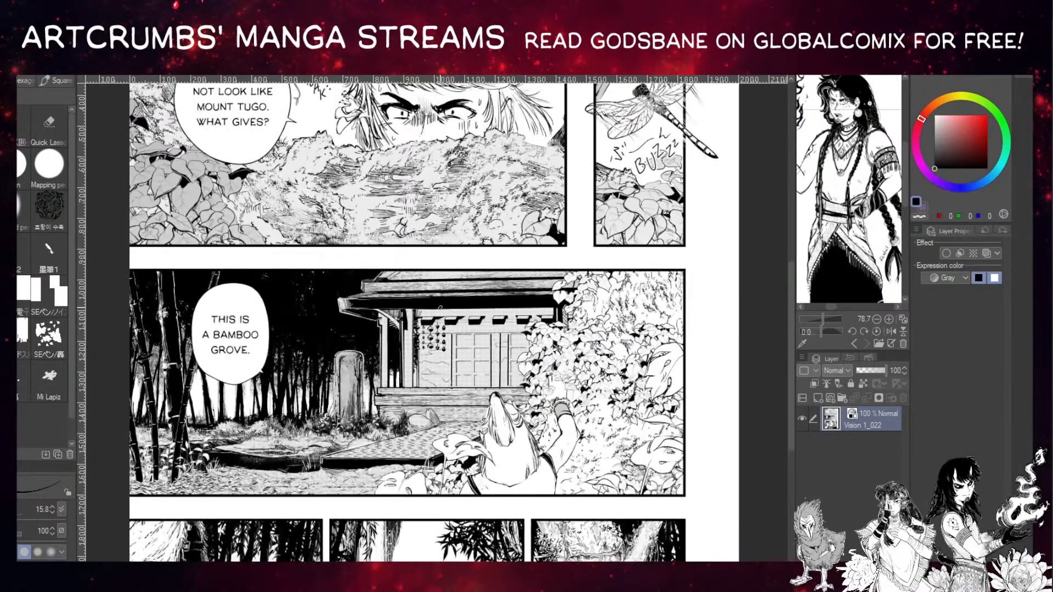
scroll(440, 308, "up", 1)
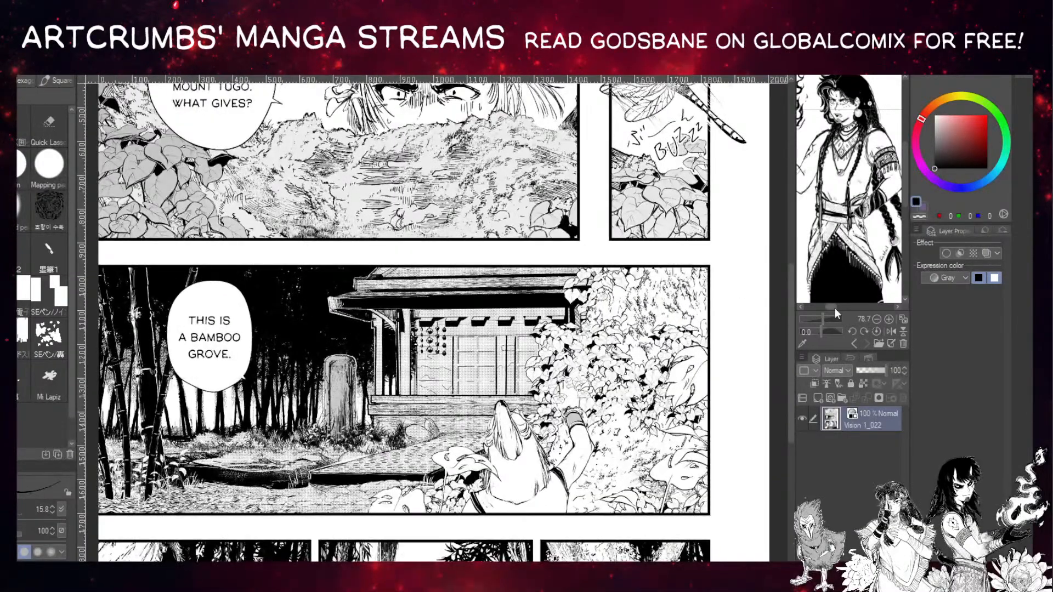
scroll(784, 324, "up", 4)
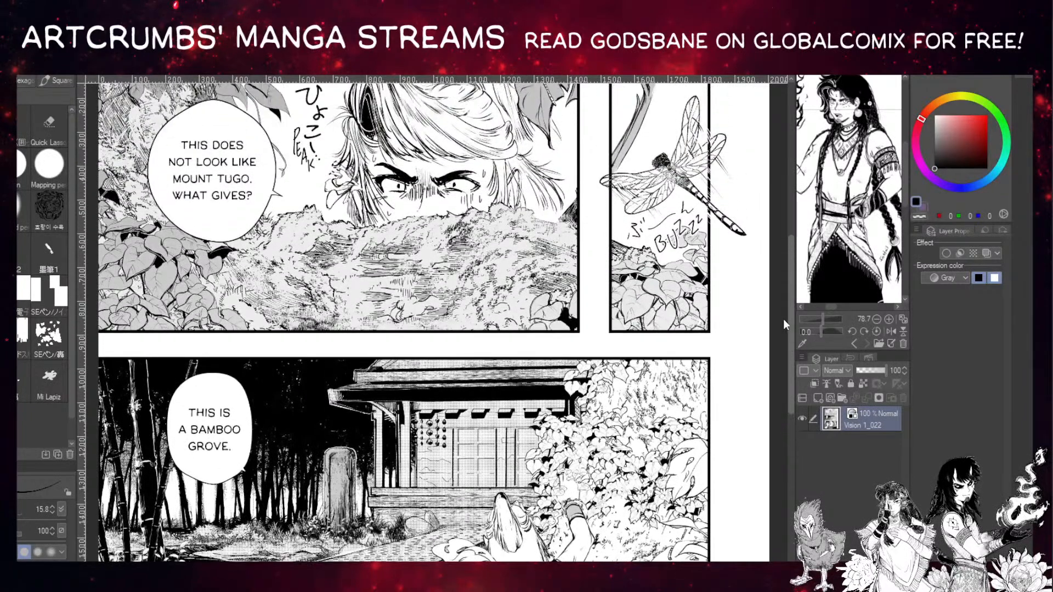
scroll(780, 307, "up", 1)
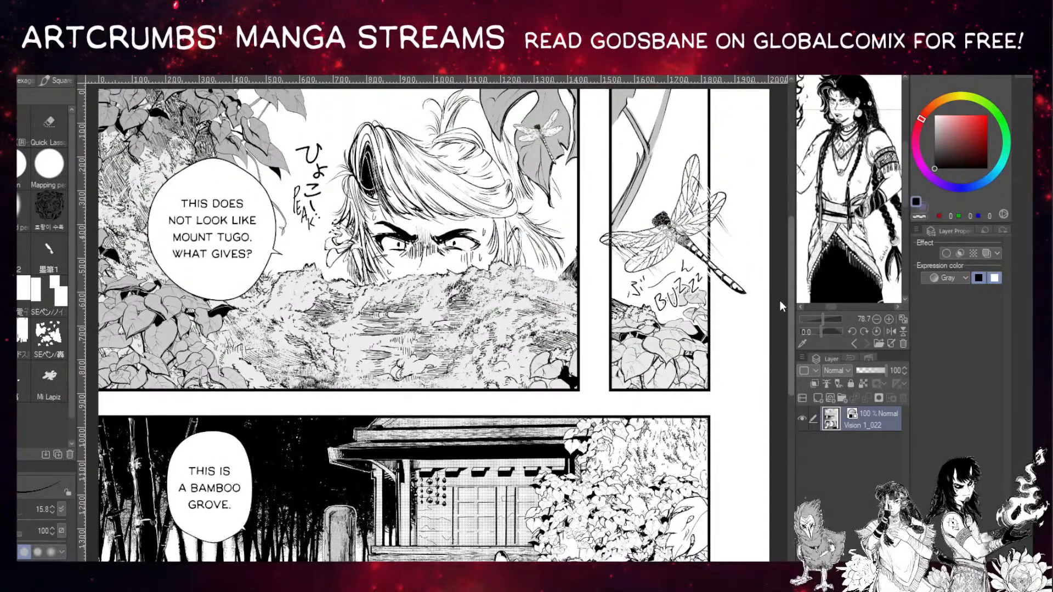
scroll(781, 307, "down", 2)
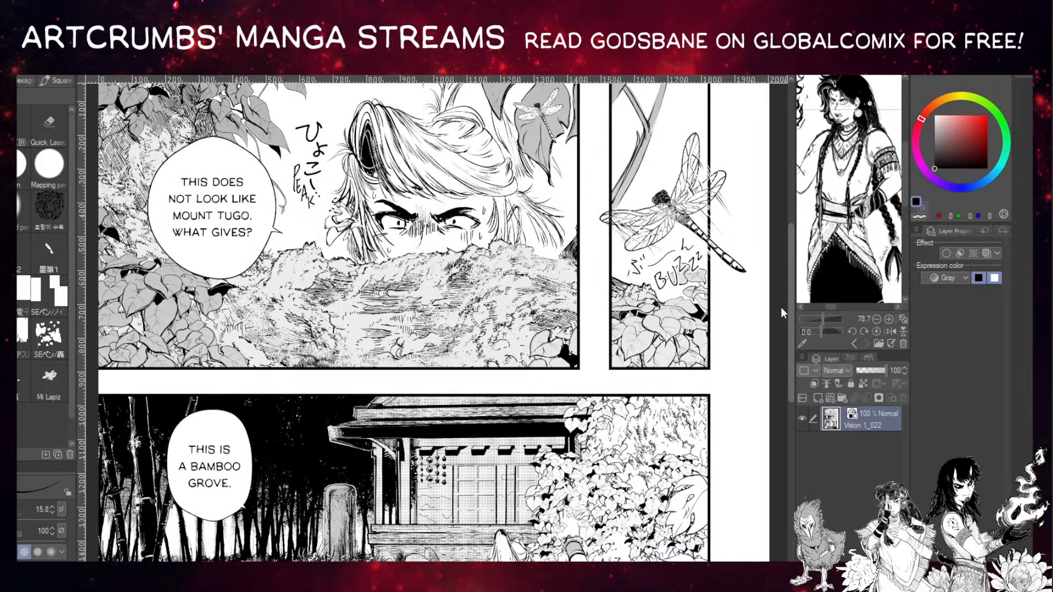
scroll(781, 315, "down", 12)
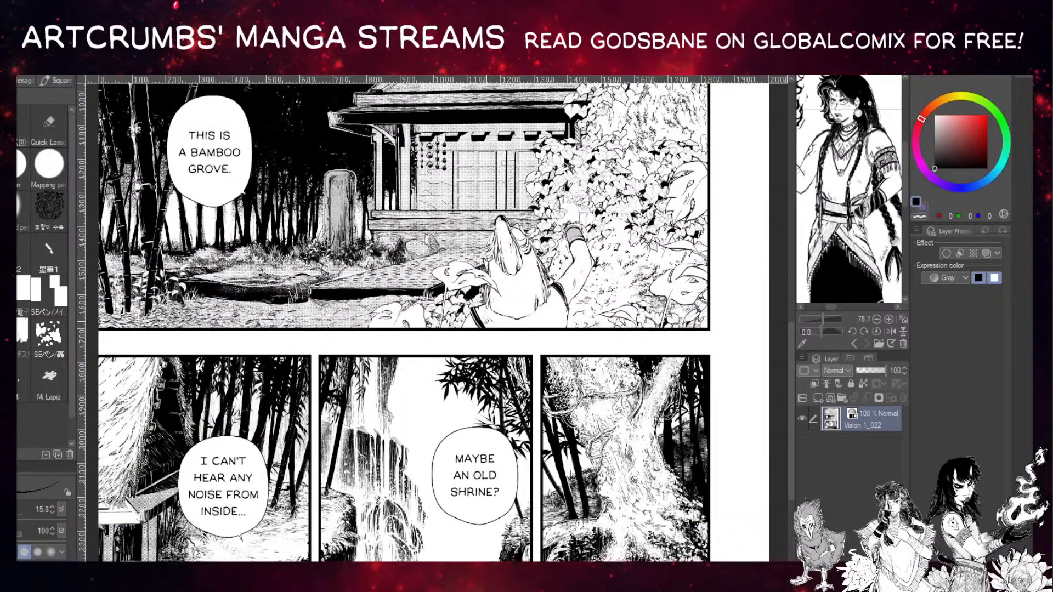
Examine the bamboo grove panel and the three lower panels down to the page's bottom edge.
left_click_drag(348, 275, 408, 286)
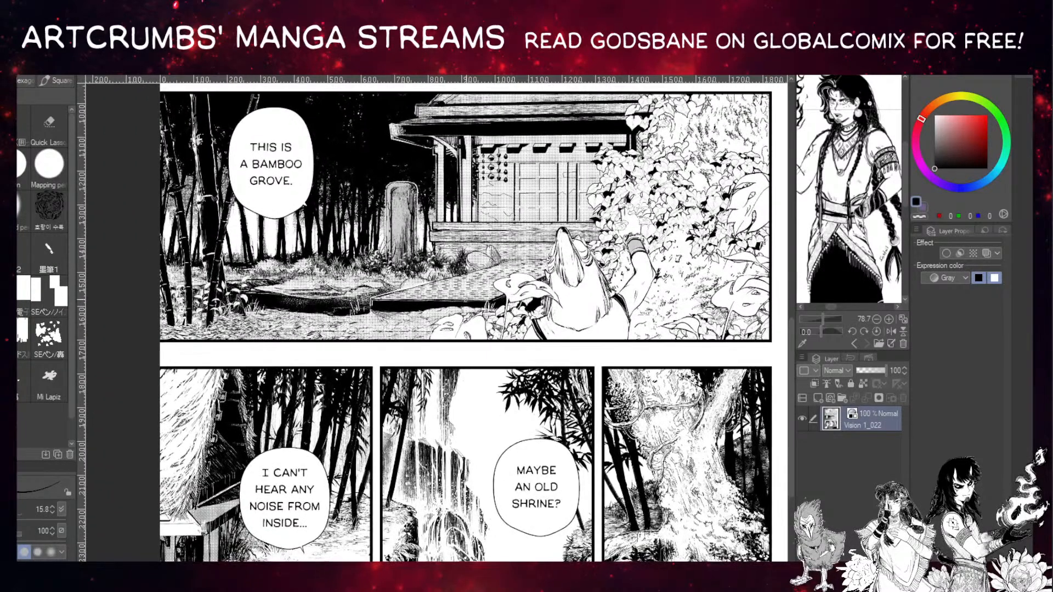
left_click_drag(469, 376, 450, 316)
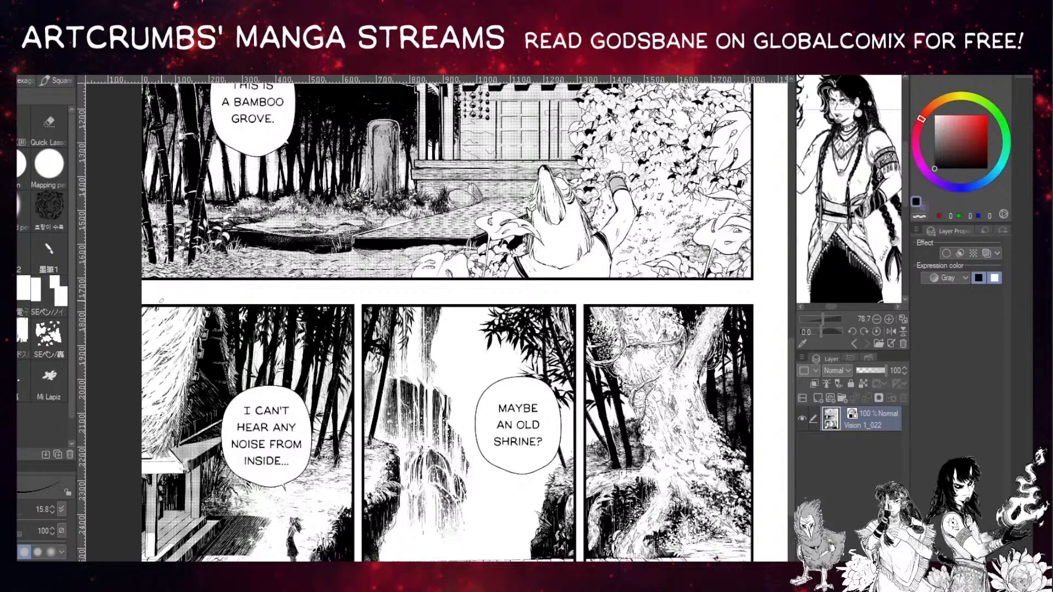
scroll(435, 318, "down", 2)
left_click_drag(317, 292, 268, 322)
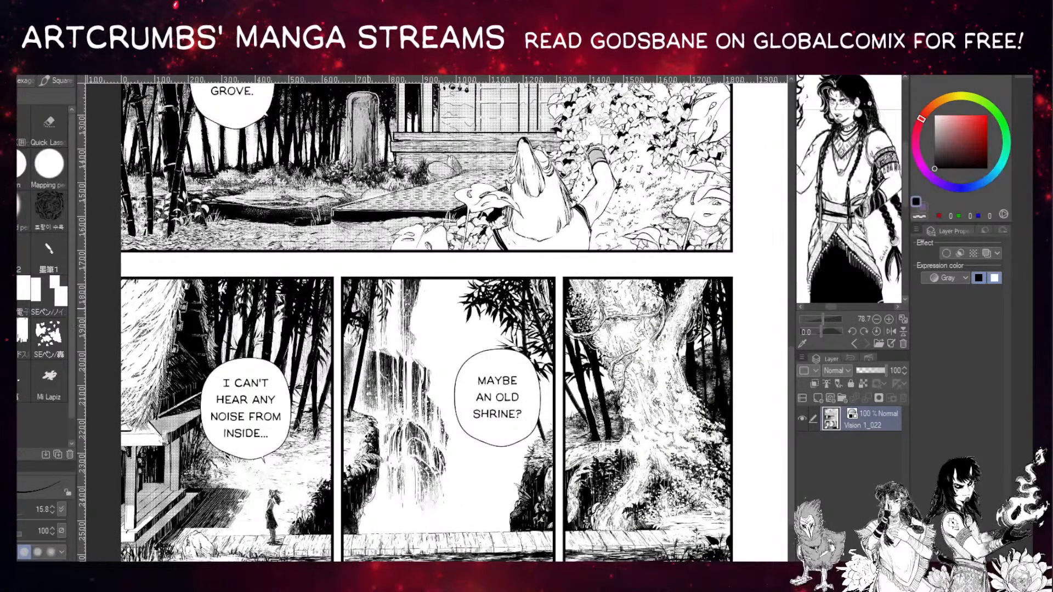
left_click_drag(384, 313, 374, 326)
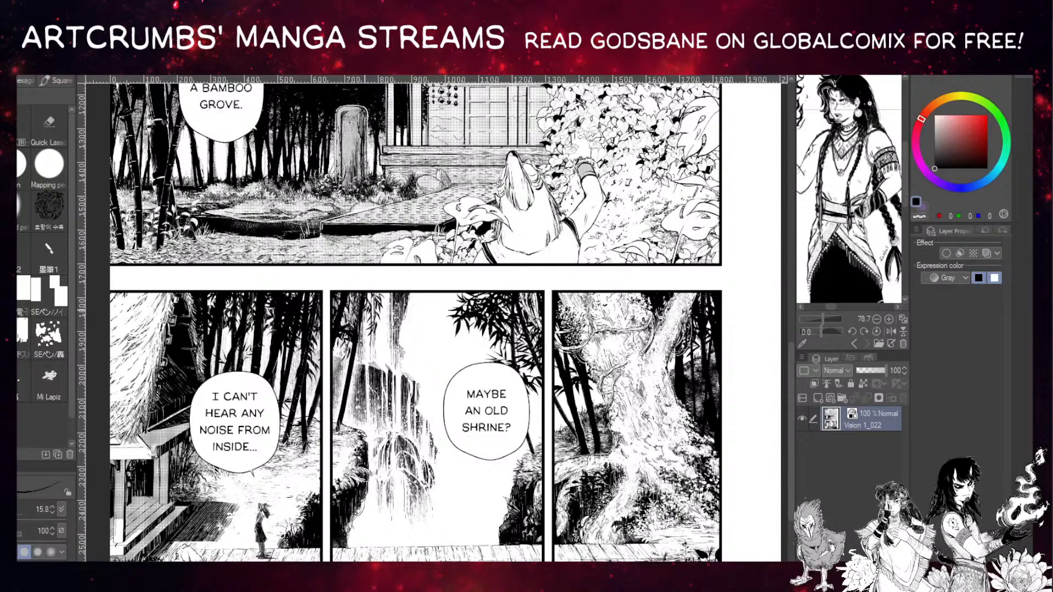
left_click_drag(365, 311, 360, 324)
left_click_drag(363, 398, 330, 285)
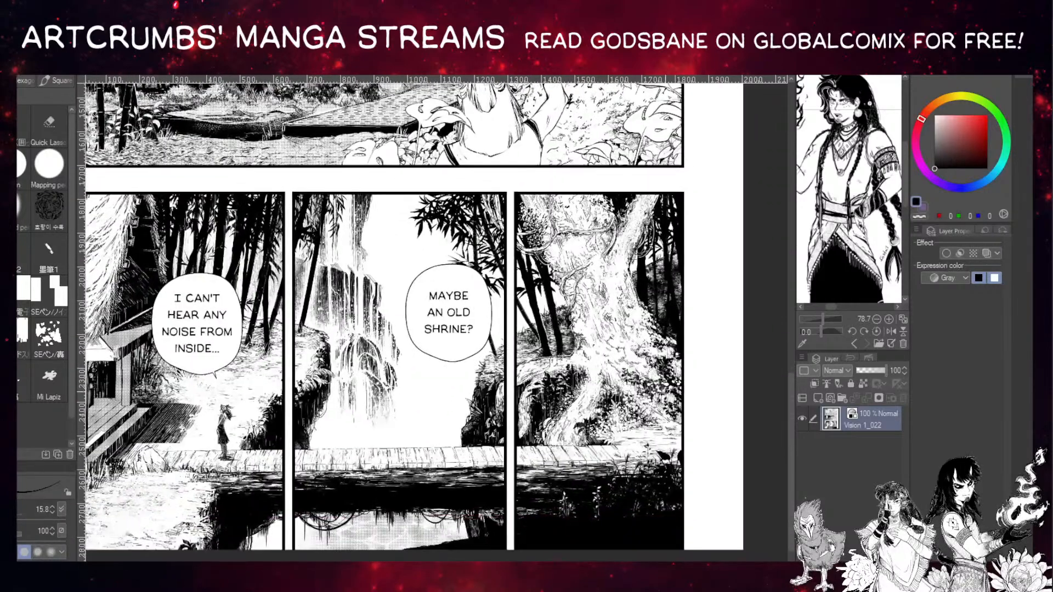
left_click_drag(390, 416, 491, 401)
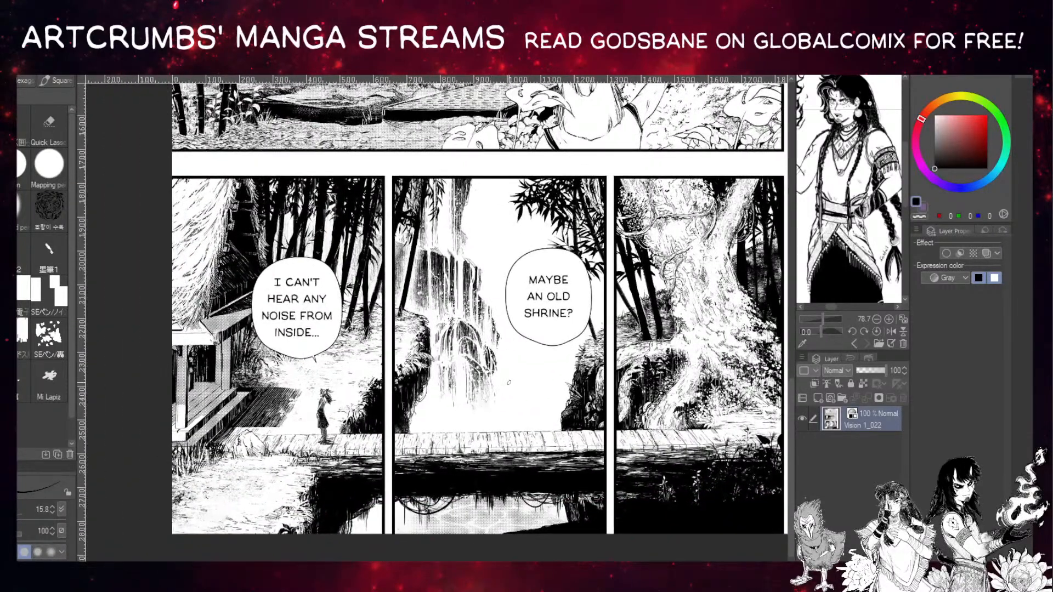
Examine the first lower panel's small standing figure, thatched hut and bamboo trunks in close-up.
scroll(402, 363, "up", 5)
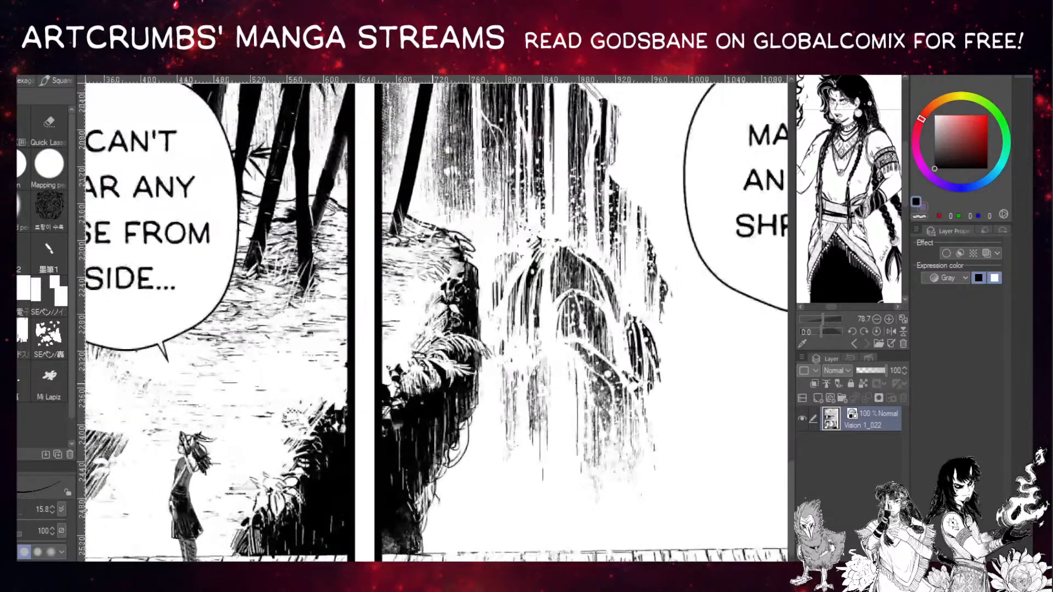
left_click_drag(402, 363, 448, 345)
left_click_drag(537, 316, 565, 231)
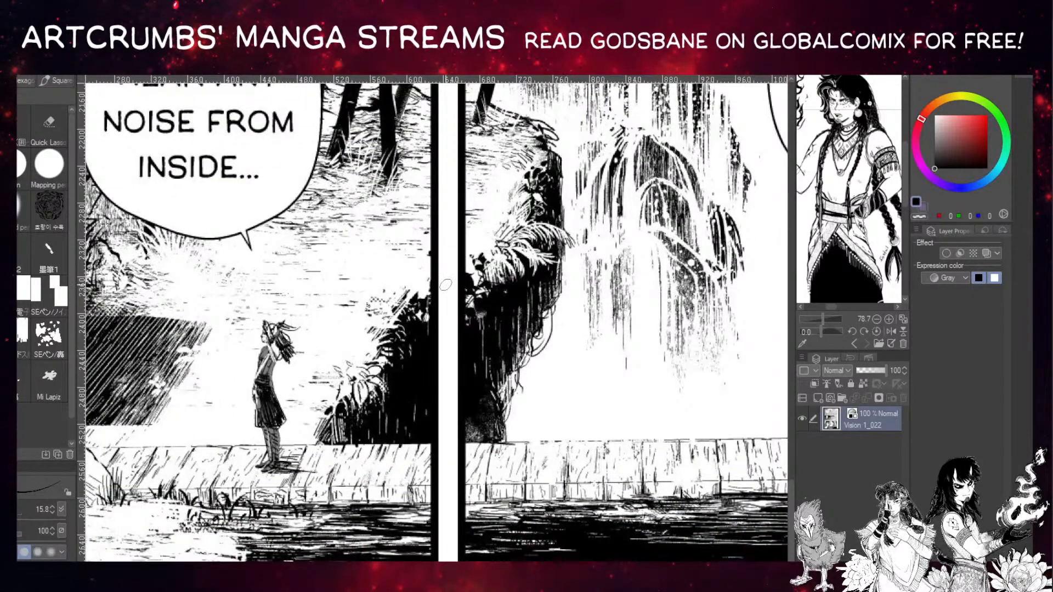
left_click_drag(465, 242, 569, 264)
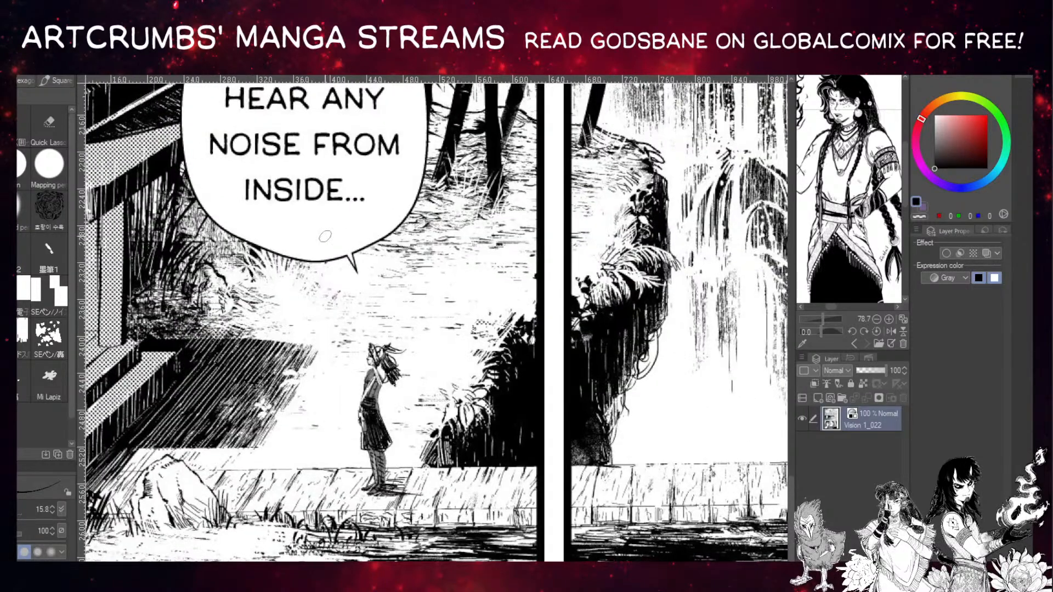
scroll(234, 276, "left", 5)
scroll(311, 227, "up", 7)
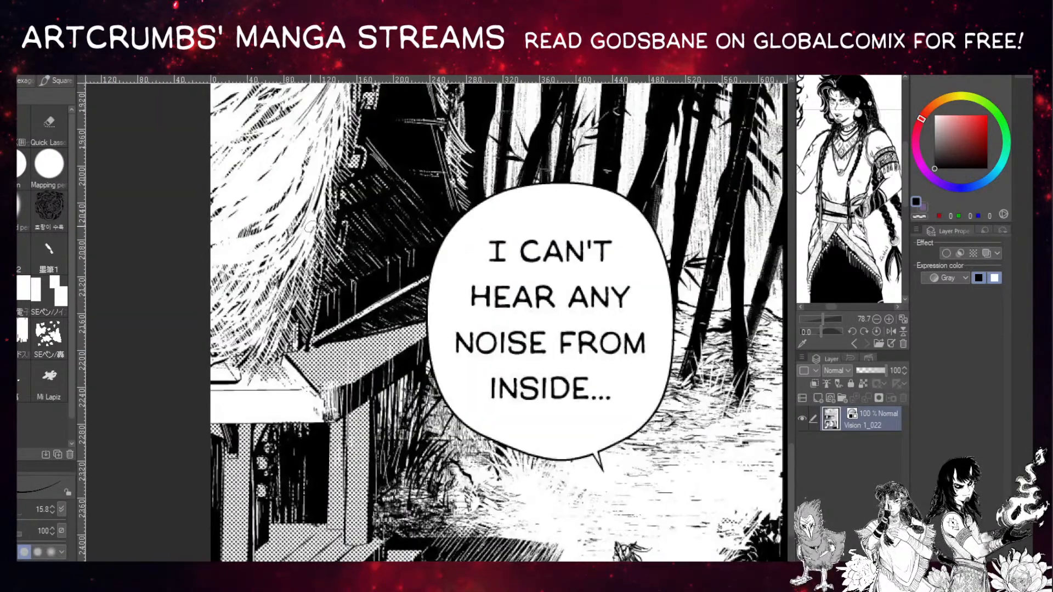
scroll(326, 225, "up", 1)
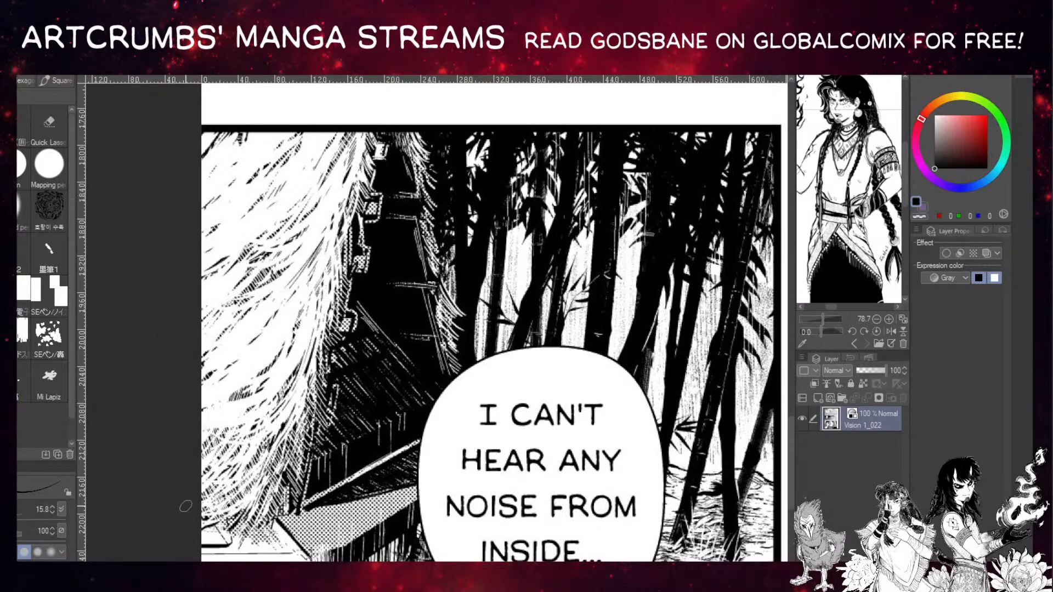
left_click_drag(306, 284, 284, 316)
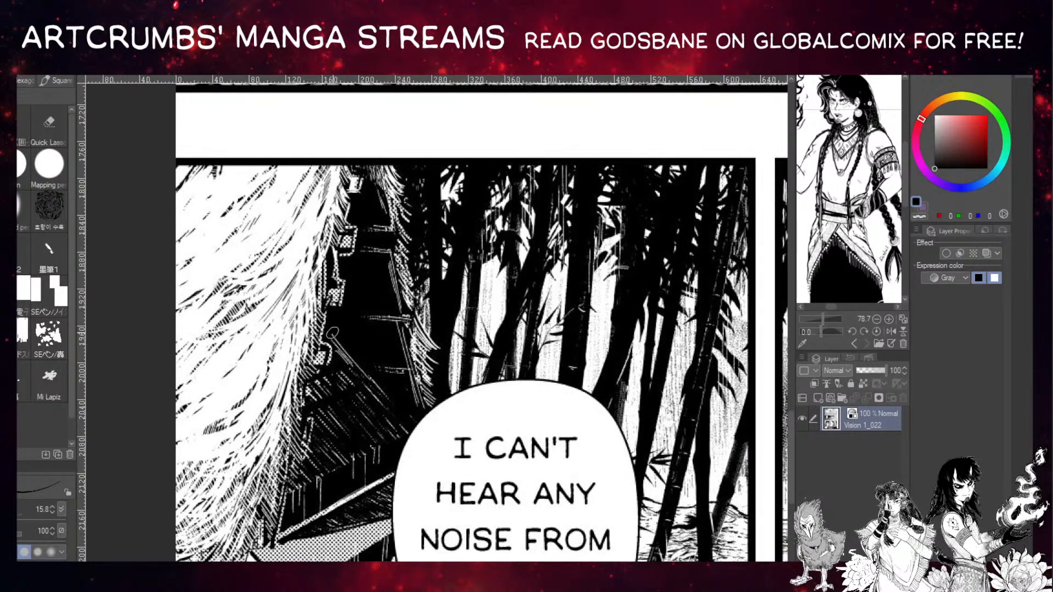
scroll(335, 331, "down", 2)
scroll(338, 330, "down", 5)
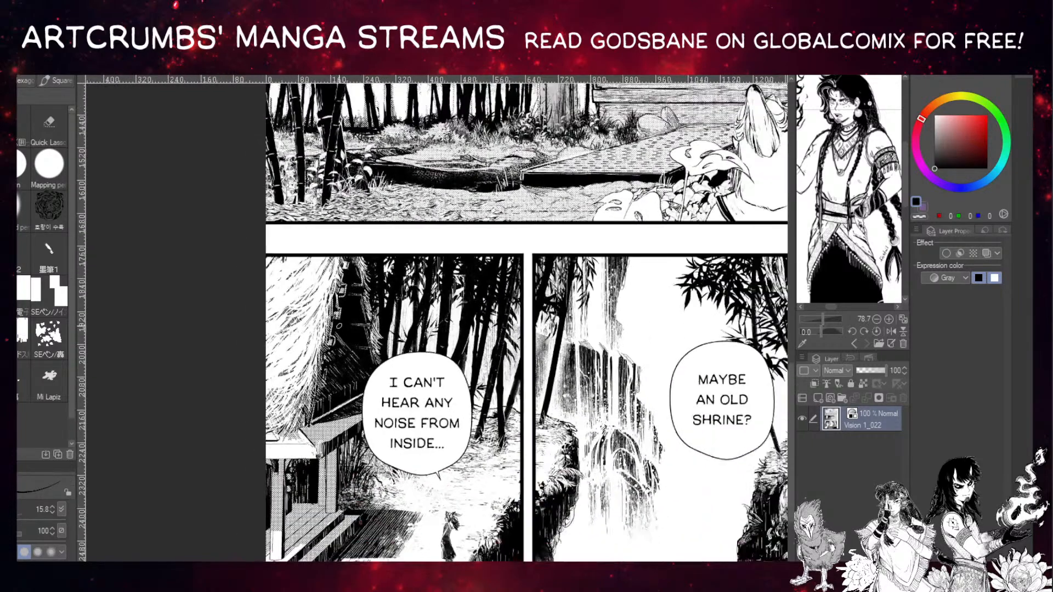
Compare the wide shrine panel with the waterfall, bridge and tree scenery across the three lower panels.
left_click_drag(399, 310, 335, 384)
left_click_drag(385, 307, 340, 389)
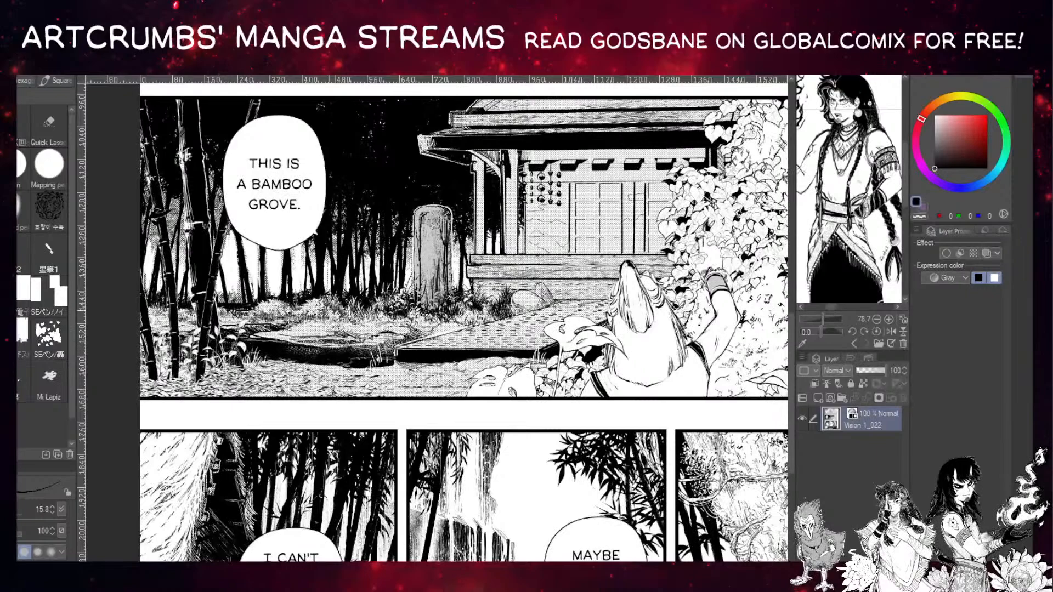
left_click_drag(422, 194, 443, 56)
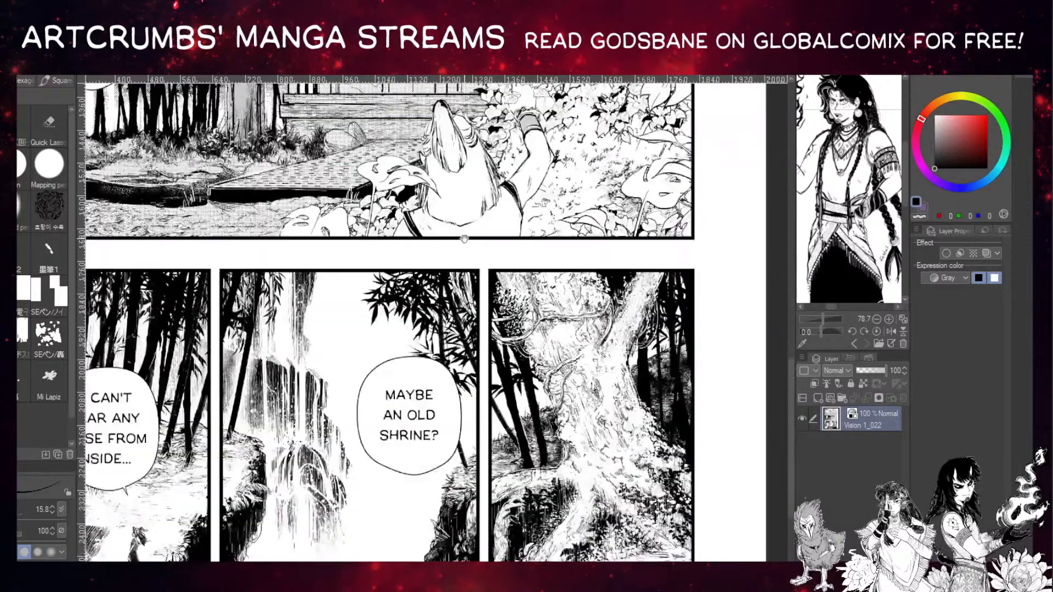
left_click_drag(392, 438, 426, 313)
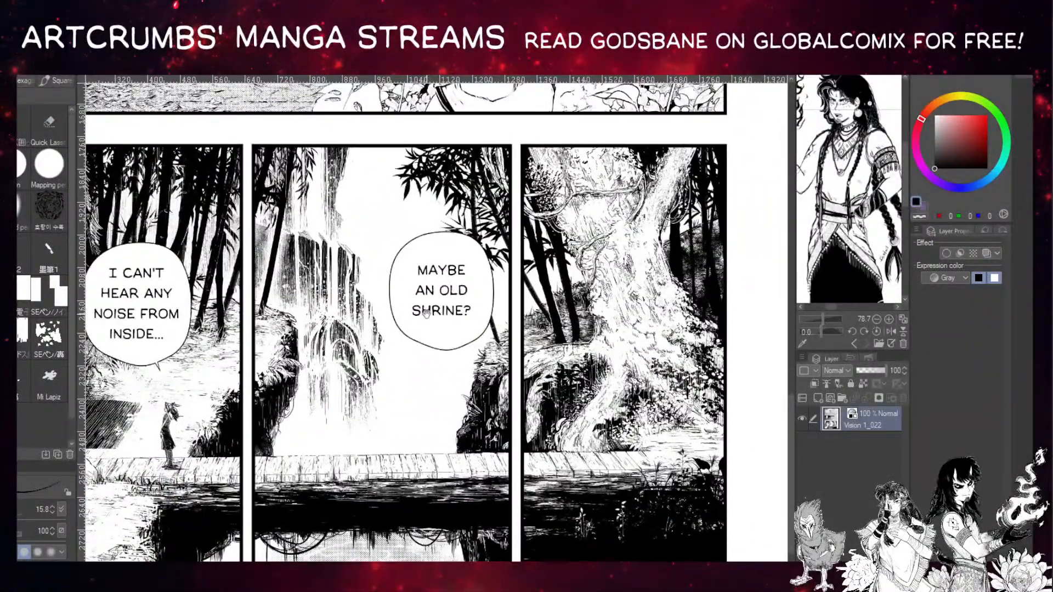
left_click_drag(405, 320, 420, 327)
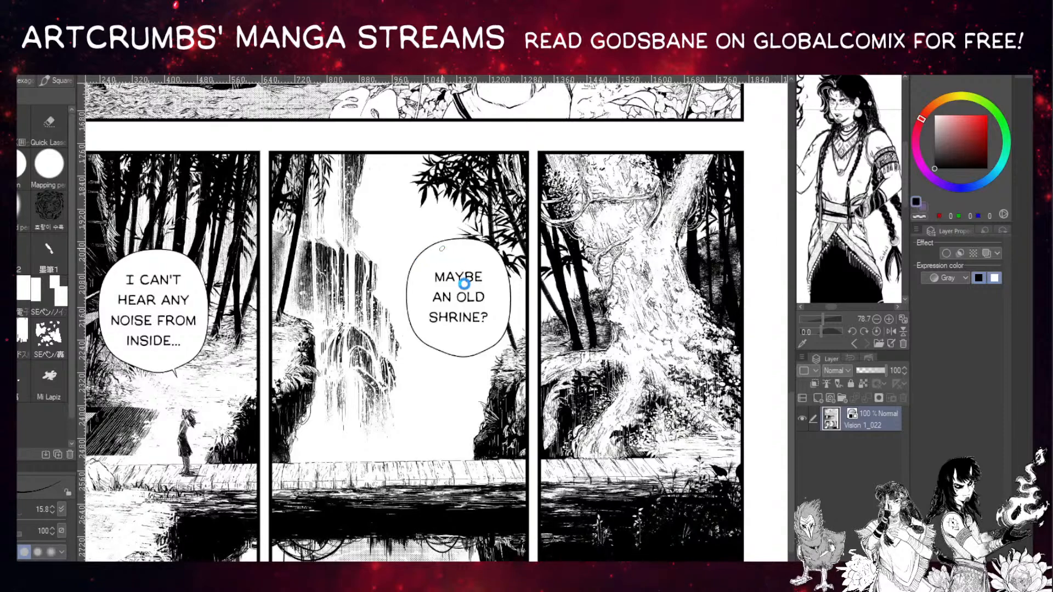
left_click_drag(466, 283, 496, 284)
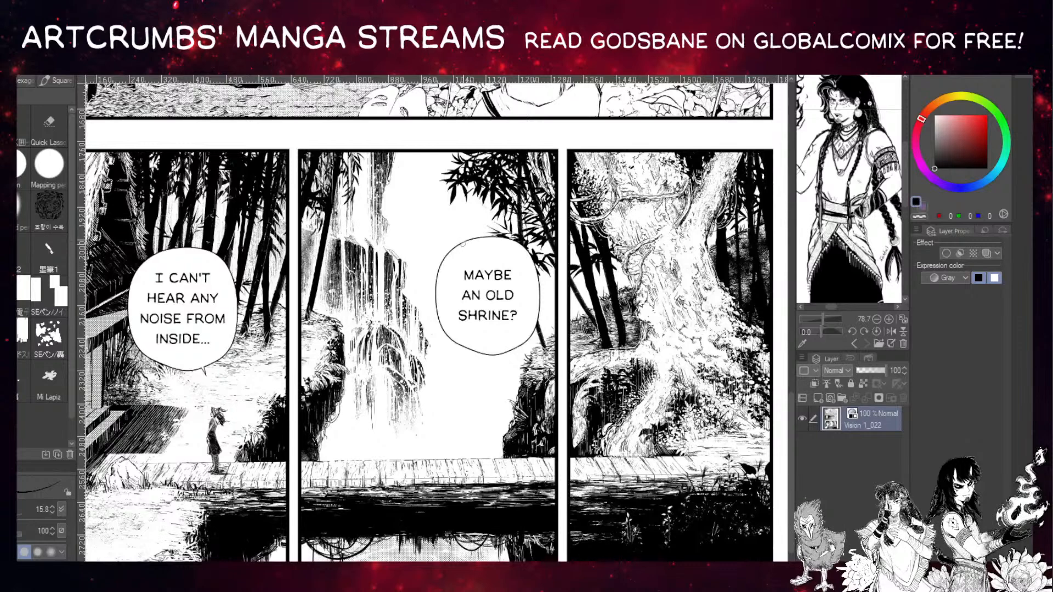
left_click_drag(462, 243, 529, 254)
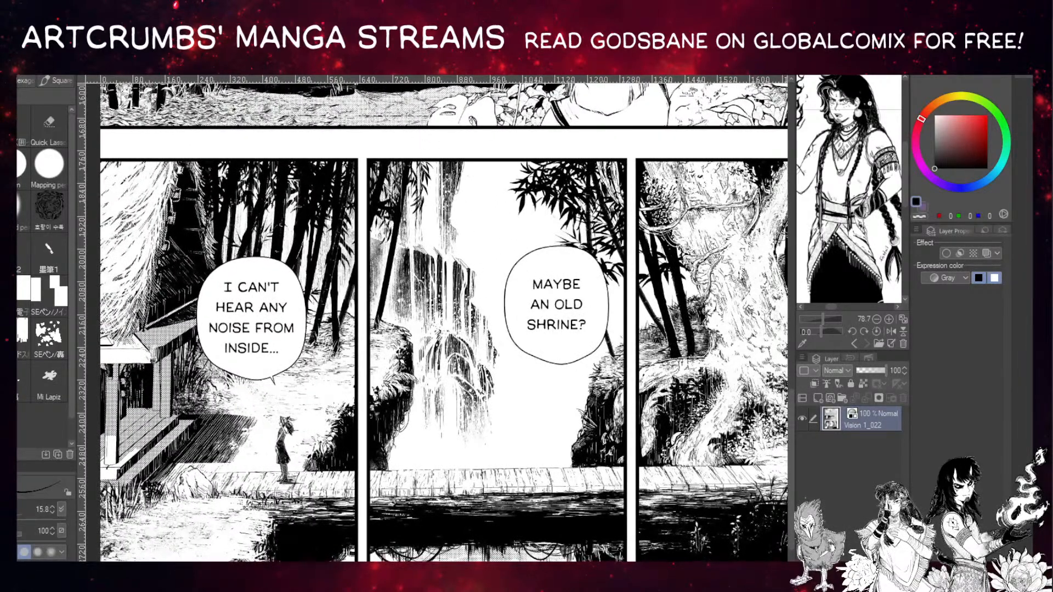
Switch to the Vision 1_048 page and examine the giant bird's talons and leg feathers in close-up.
left_click(578, 76)
scroll(447, 326, "up", 5)
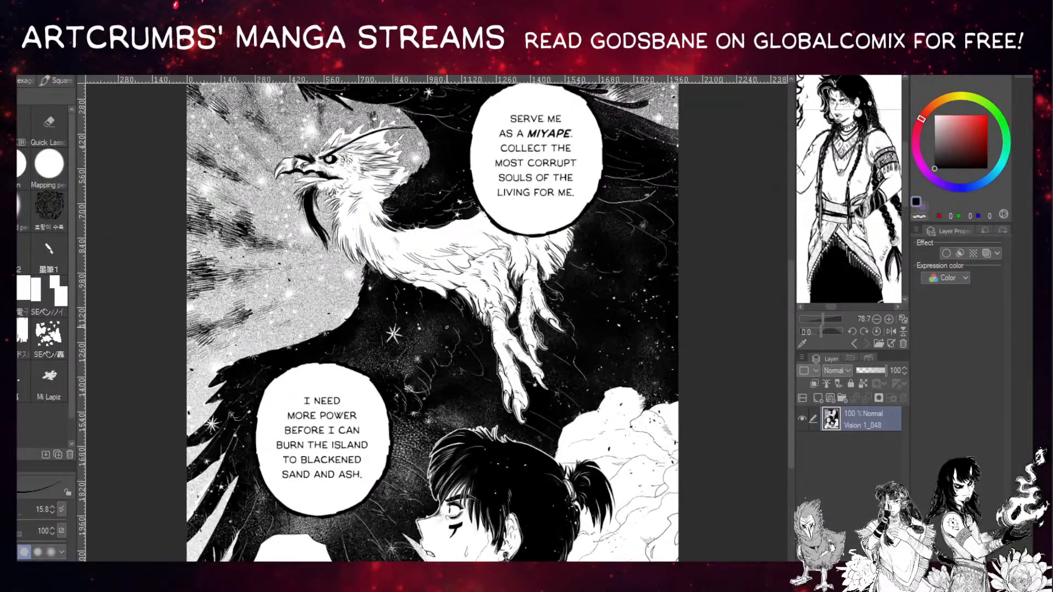
scroll(450, 316, "up", 4)
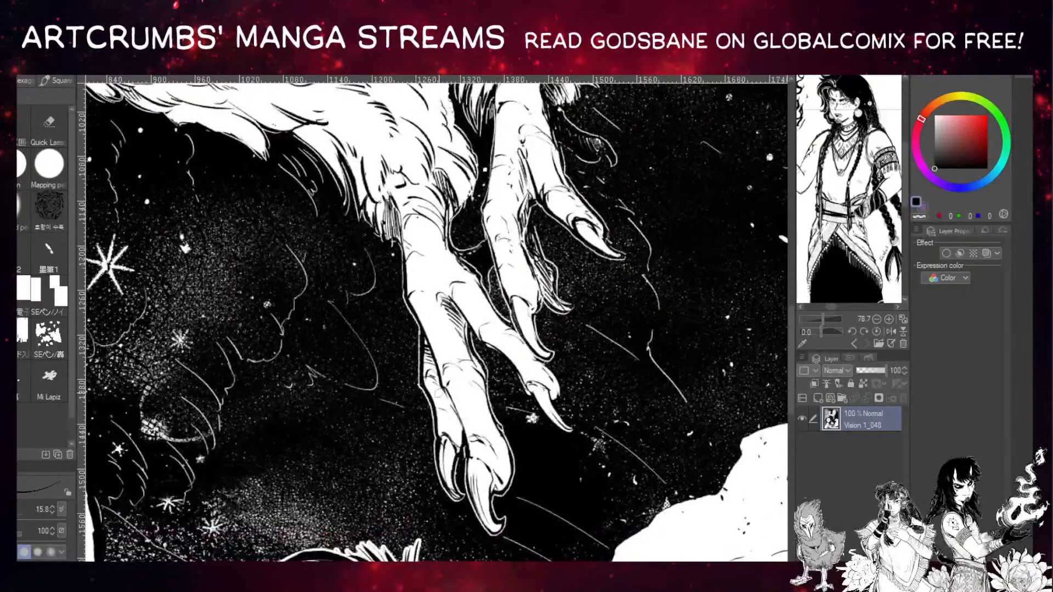
left_click_drag(514, 313, 450, 215)
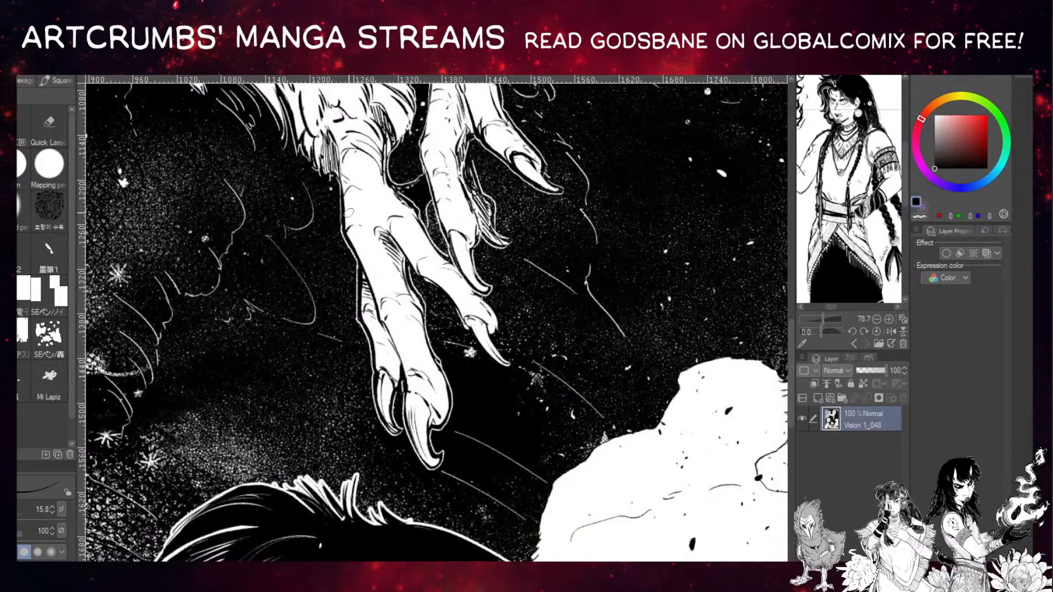
left_click_drag(522, 252, 472, 328)
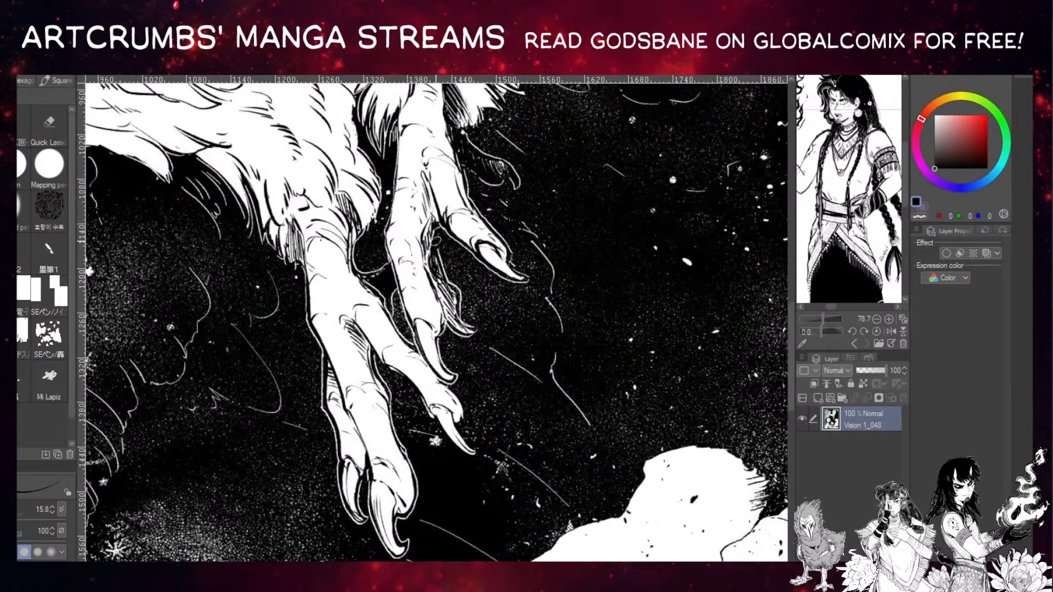
left_click_drag(421, 174, 425, 302)
left_click_drag(442, 256, 409, 302)
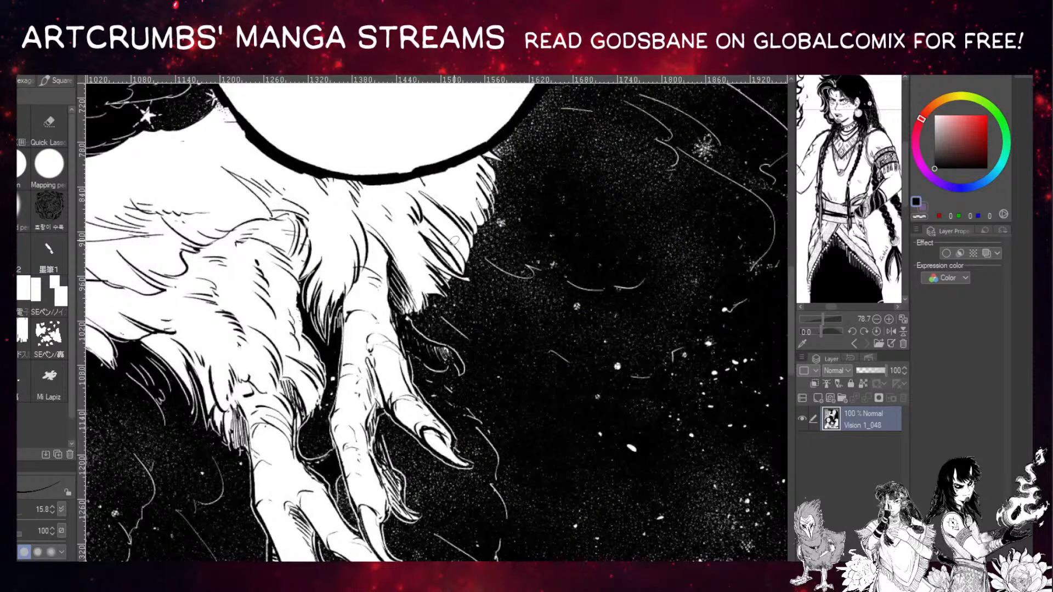
left_click_drag(447, 254, 432, 269)
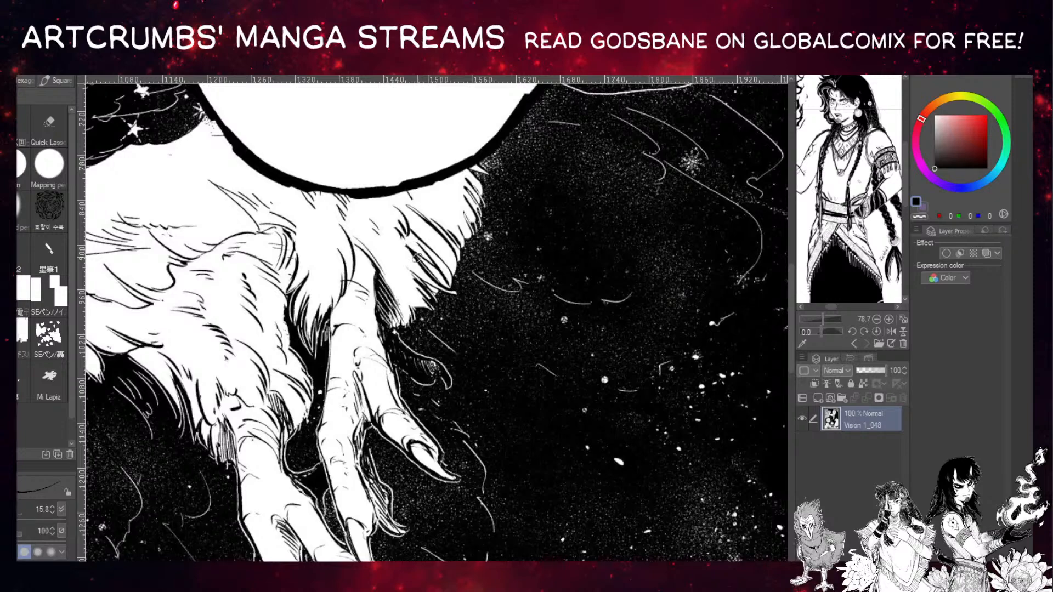
left_click_drag(398, 219, 390, 283)
left_click_drag(370, 247, 371, 381)
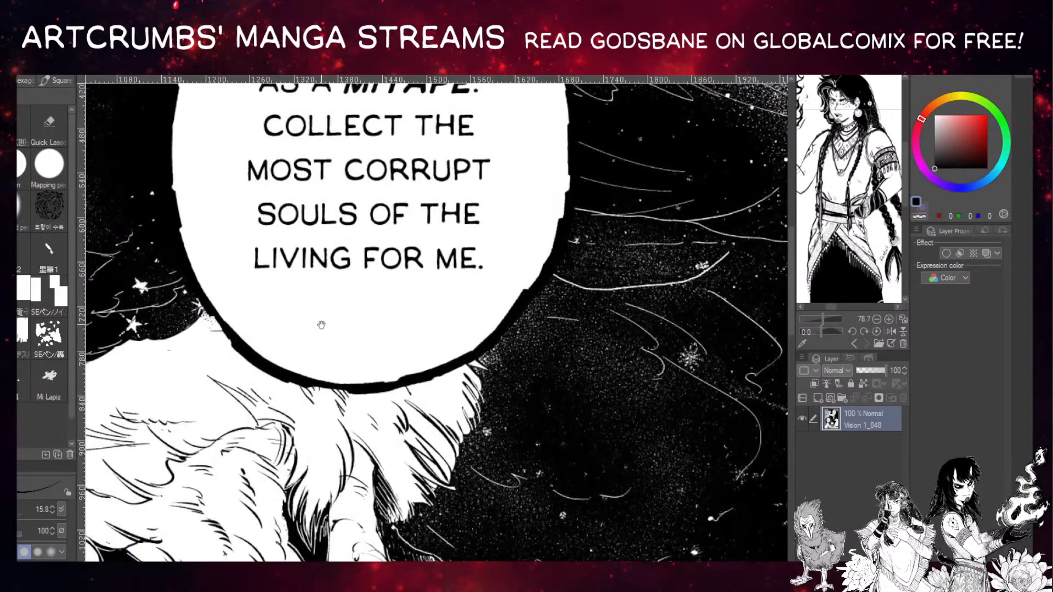
Examine the giant bird's outstretched wing, head and neck feathers around the "Serve me as a Miyape" balloon.
left_click_drag(318, 244, 380, 377)
scroll(290, 366, "down", 2)
scroll(290, 366, "down", 2)
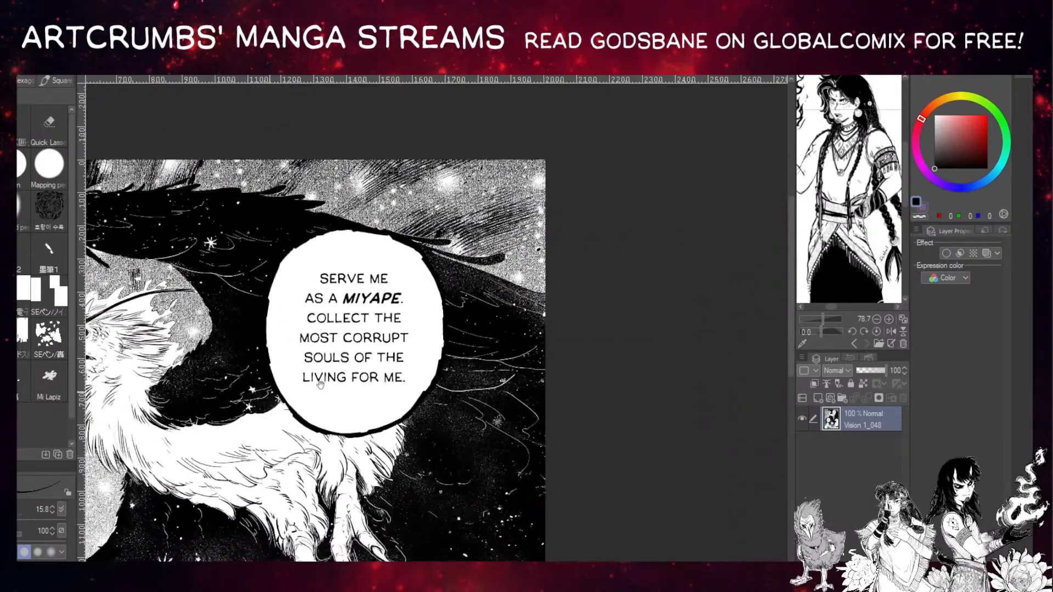
scroll(285, 376, "up", 1)
left_click_drag(283, 378, 333, 368)
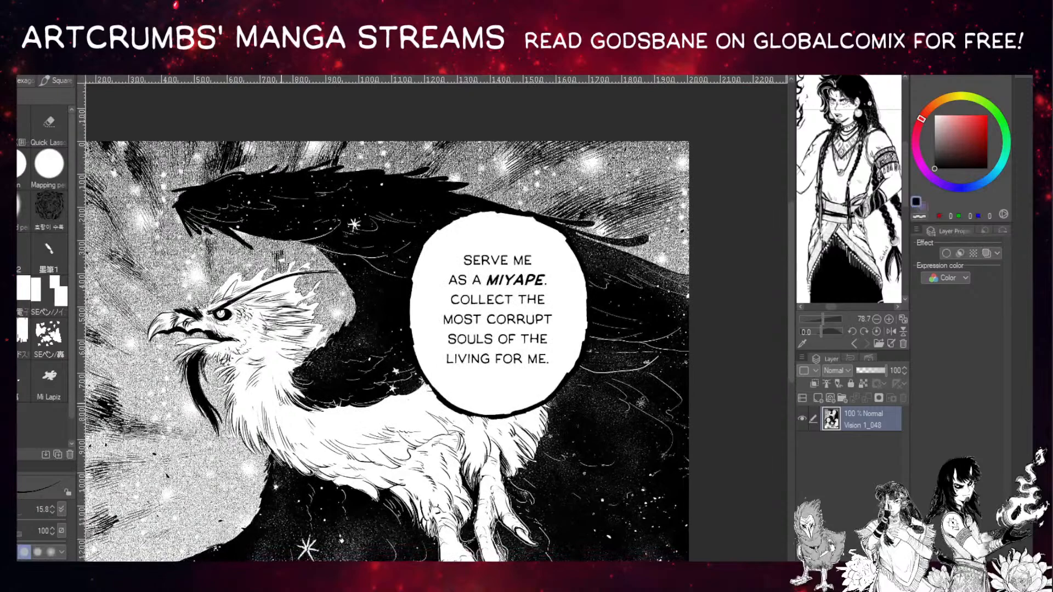
scroll(281, 402, "up", 4)
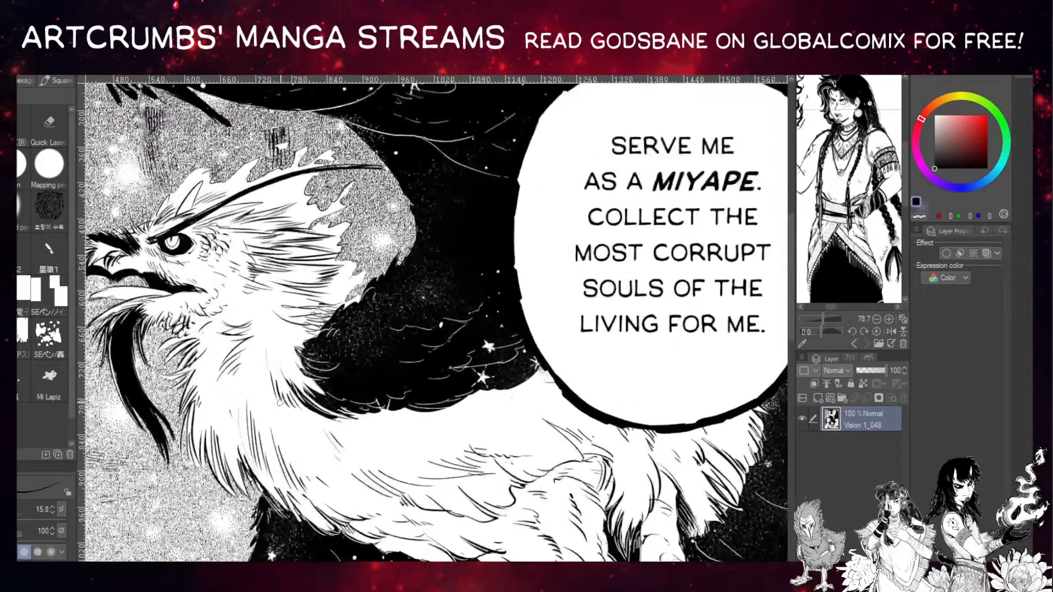
Examine the giant bird's beak, breast feathers and starry lower wing down to the "I need more power" balloon.
scroll(280, 403, "up", 1)
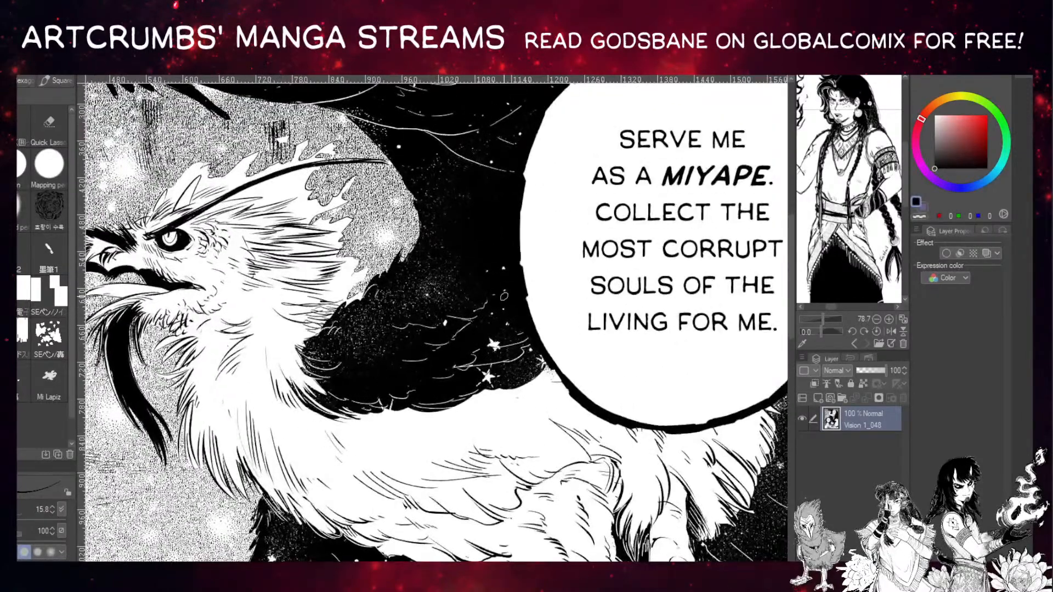
left_click_drag(421, 381, 505, 280)
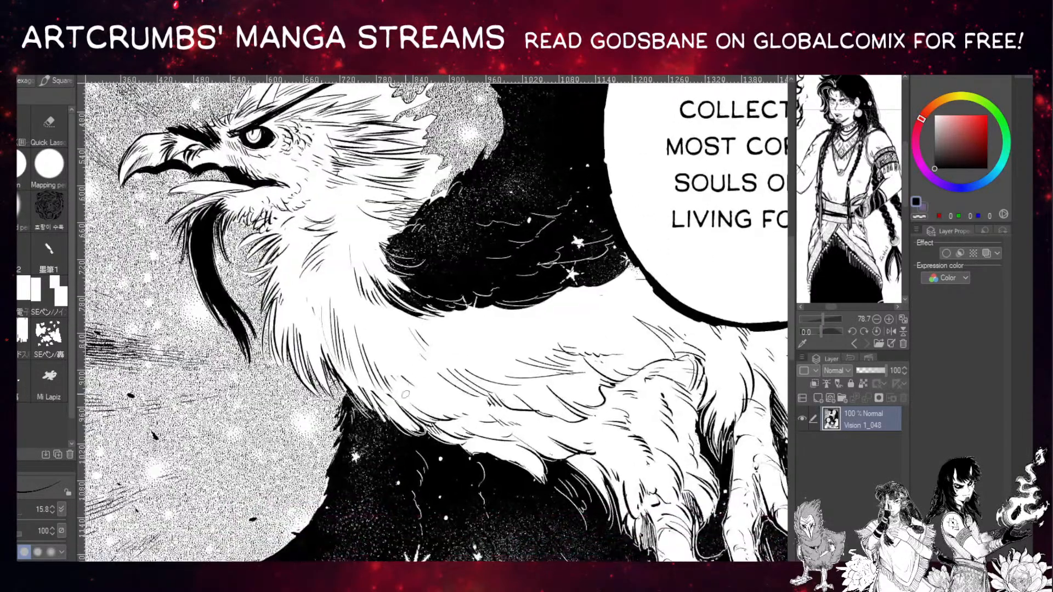
left_click_drag(401, 411, 460, 265)
scroll(472, 297, "down", 2)
scroll(472, 297, "down", 2)
left_click_drag(431, 408, 438, 192)
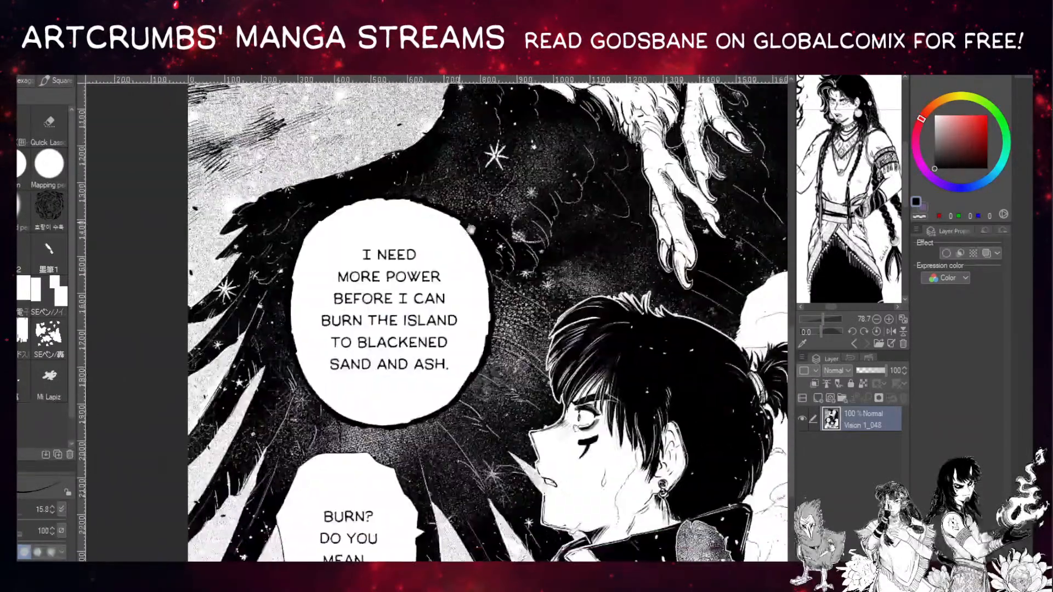
Examine the ponytailed character's profile, hair strands, ear and earring in close-up.
left_click_drag(524, 456, 311, 344)
scroll(321, 324, "up", 1)
scroll(321, 329, "up", 4)
left_click_drag(349, 296, 329, 384)
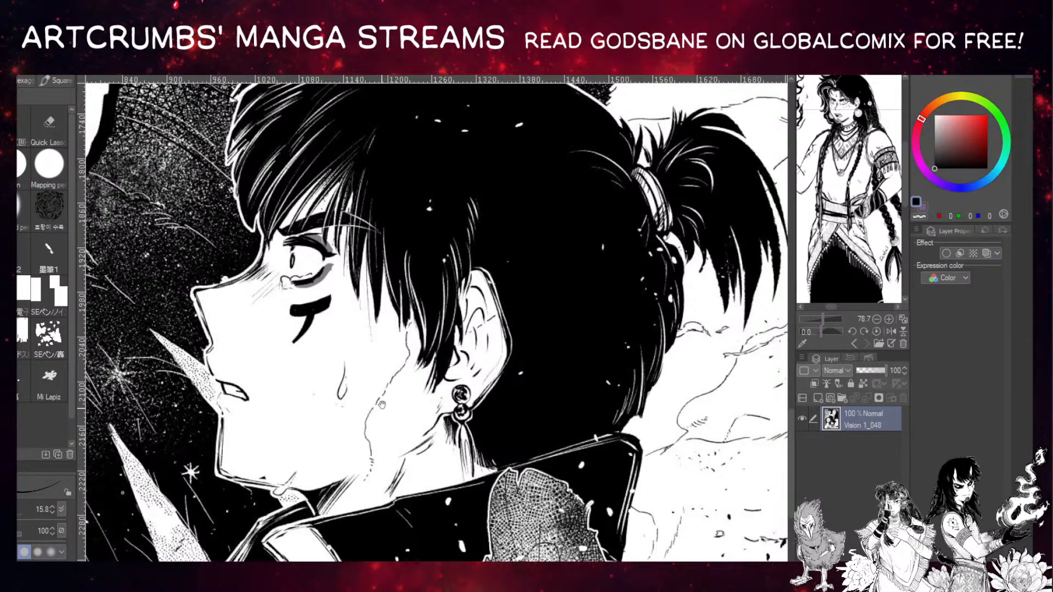
left_click_drag(409, 308, 302, 435)
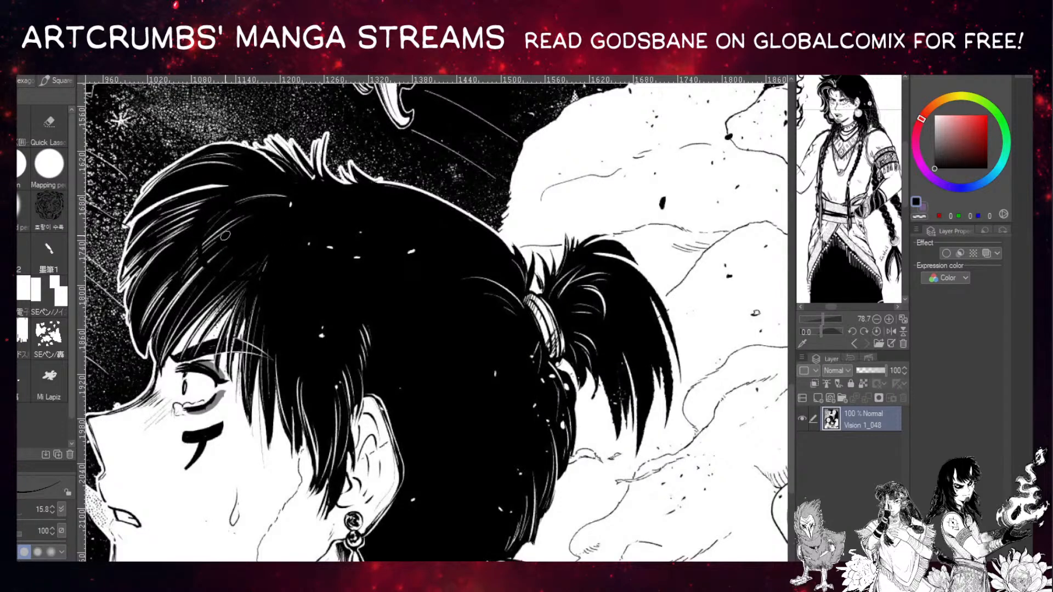
Switch the drawing colour to white, try a highlight stroke on the ponytailed character's black hair, and undo it.
key("x")
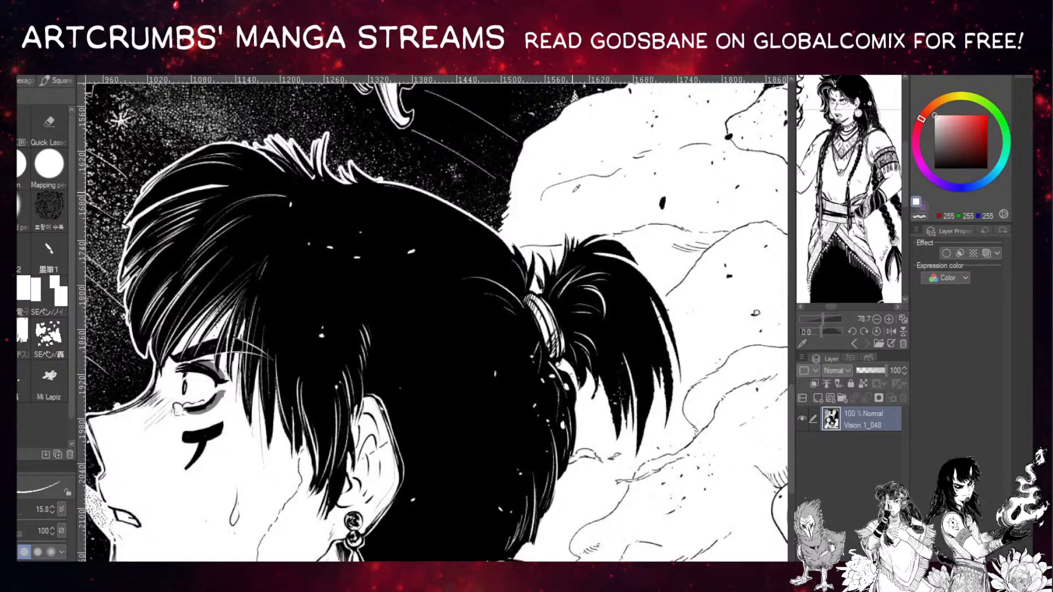
mouse_move(264, 183)
left_mouse_down()
mouse_move(246, 249)
mouse_move(252, 301)
mouse_move(333, 305)
left_mouse_up()
key("ctrl+z")
Examine the ponytailed character against the smoke, the high collar and the eye-patterned shapes along the page's lower edge.
scroll(406, 210, "down", 2)
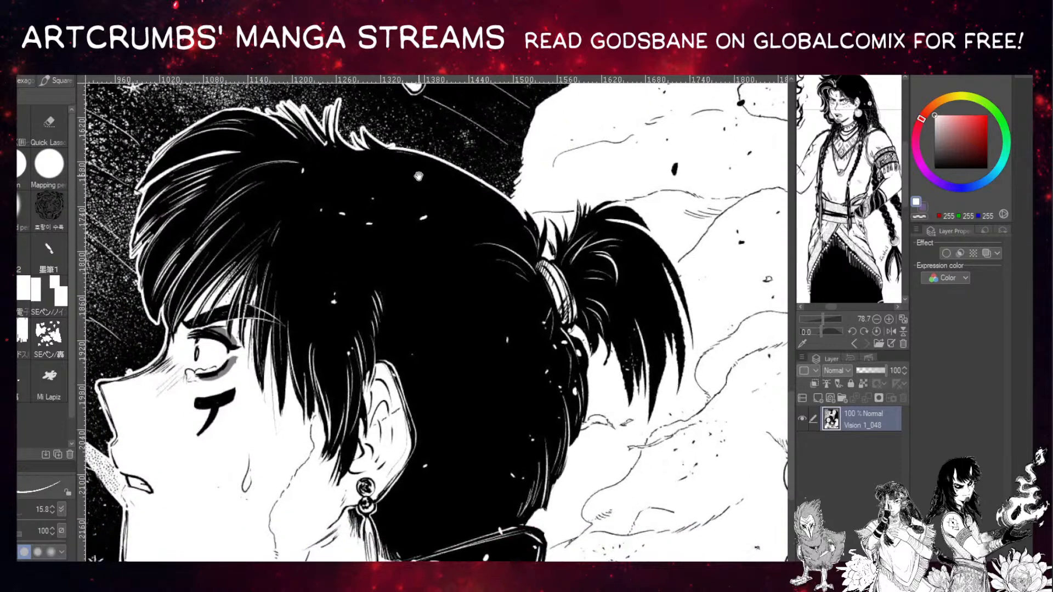
scroll(385, 262, "down", 2)
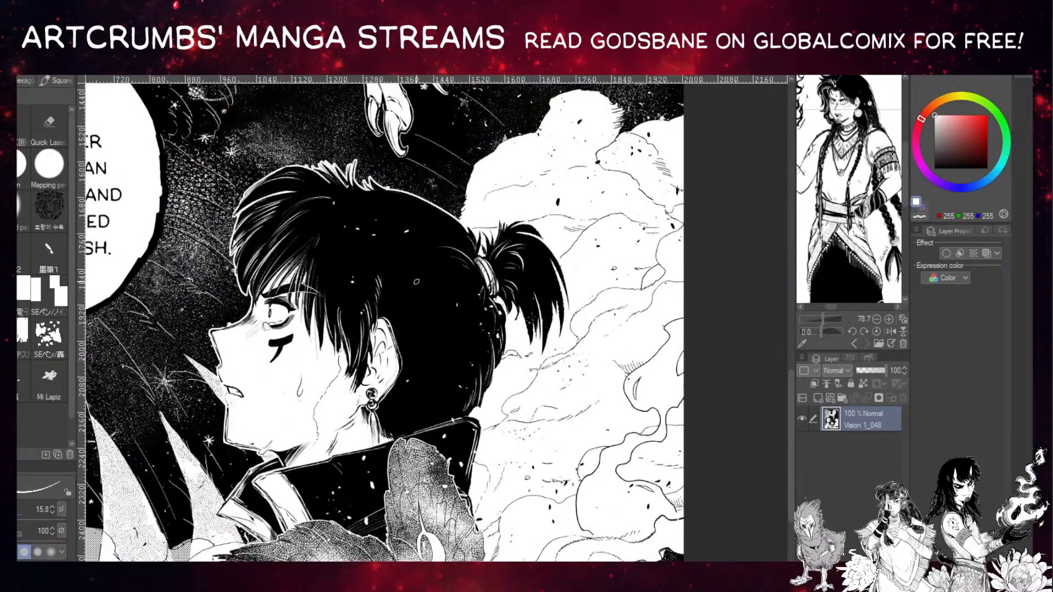
left_click_drag(412, 292, 403, 262)
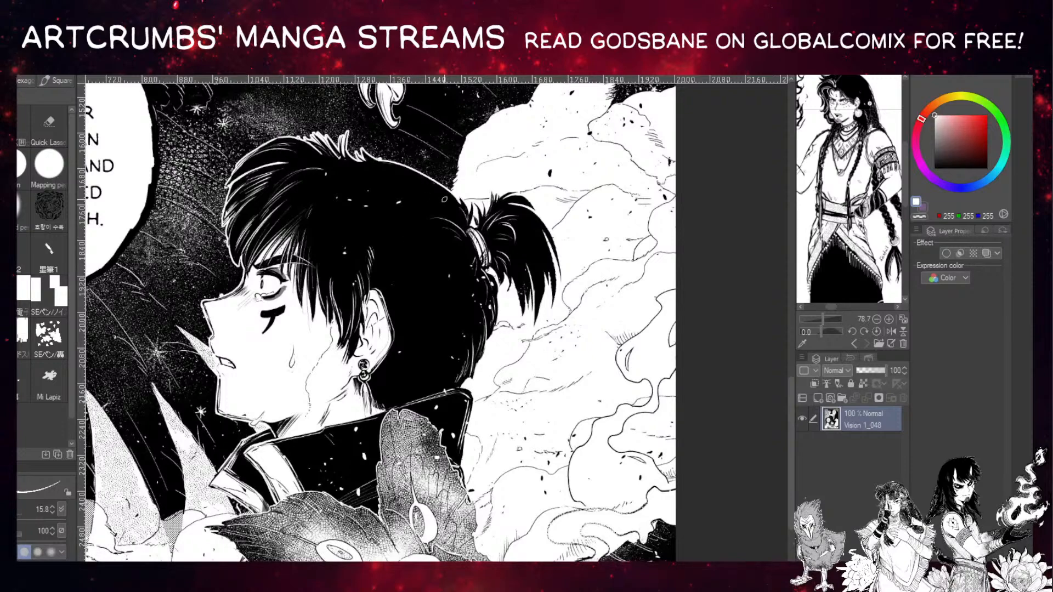
left_click_drag(457, 211, 481, 171)
left_click_drag(437, 268, 453, 191)
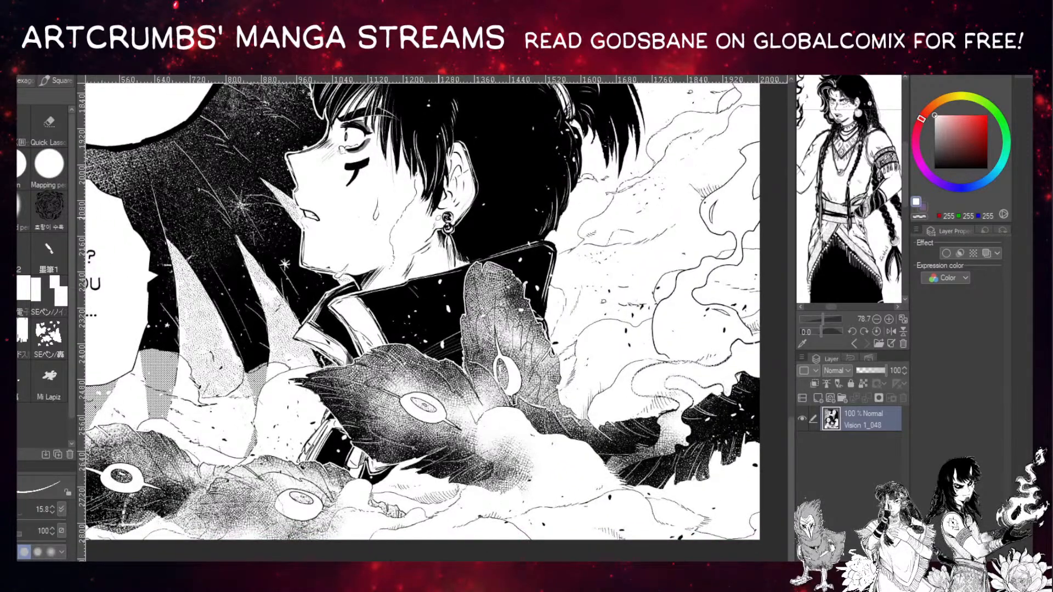
left_click_drag(414, 241, 455, 219)
mouse_move(423, 261)
left_mouse_down()
mouse_move(470, 264)
mouse_move(447, 301)
left_mouse_up()
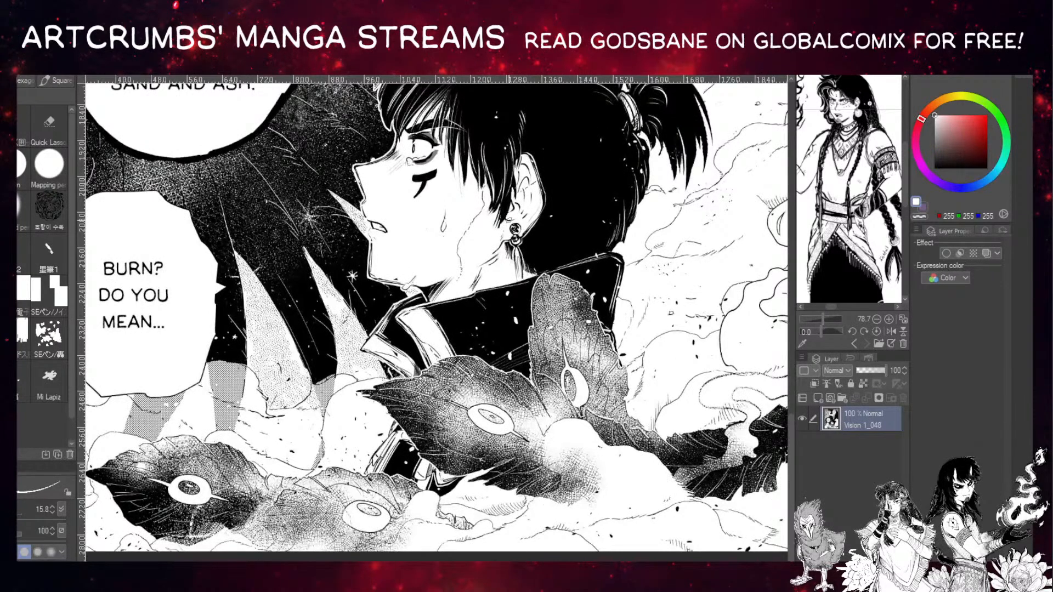
left_click_drag(508, 221, 492, 260)
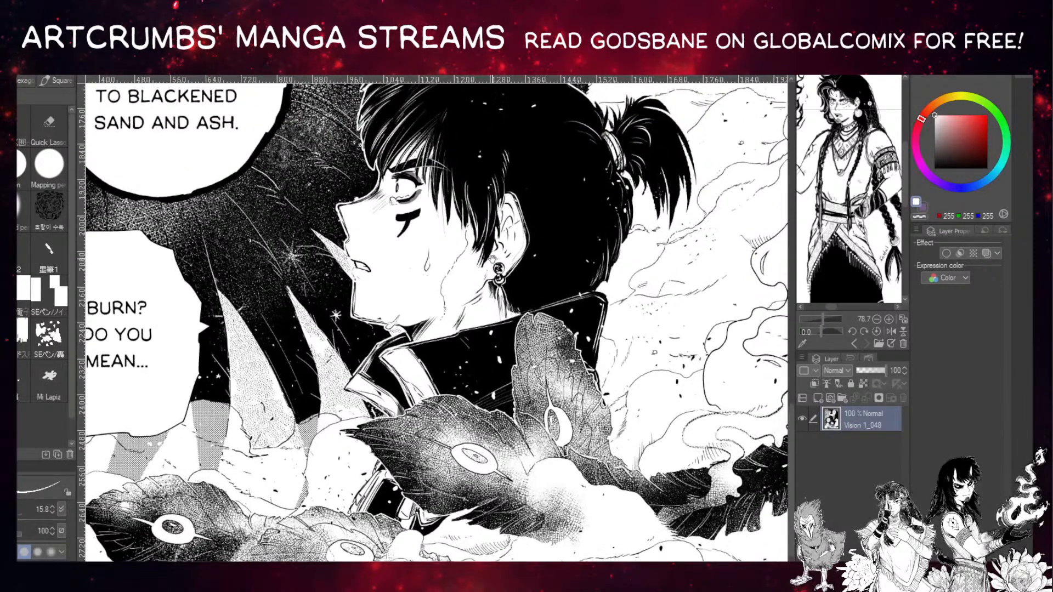
left_click_drag(555, 209, 500, 274)
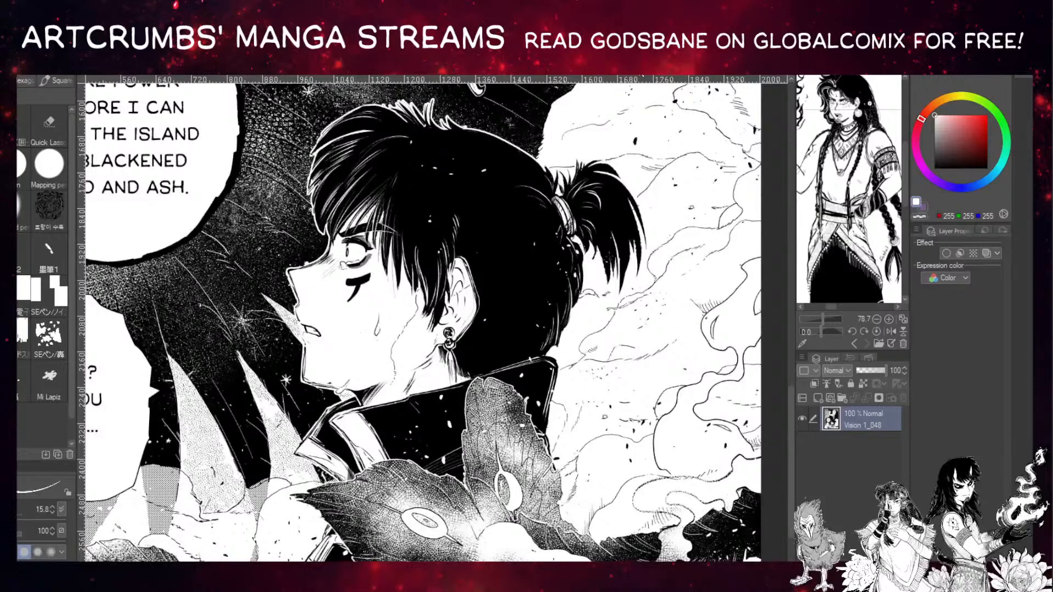
Switch to the Vision 1_026 page and examine the cross-armed character's face, necklaces, tied hair and fringed clothing.
left_click(644, 76)
scroll(476, 345, "up", 3)
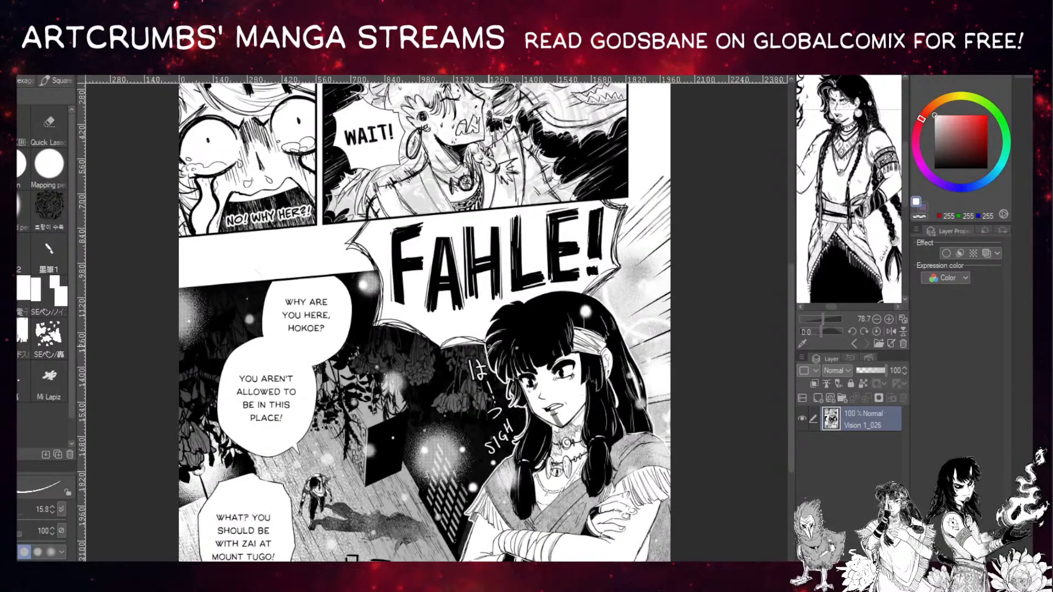
left_click_drag(534, 385, 307, 240)
left_click_drag(429, 386, 413, 340)
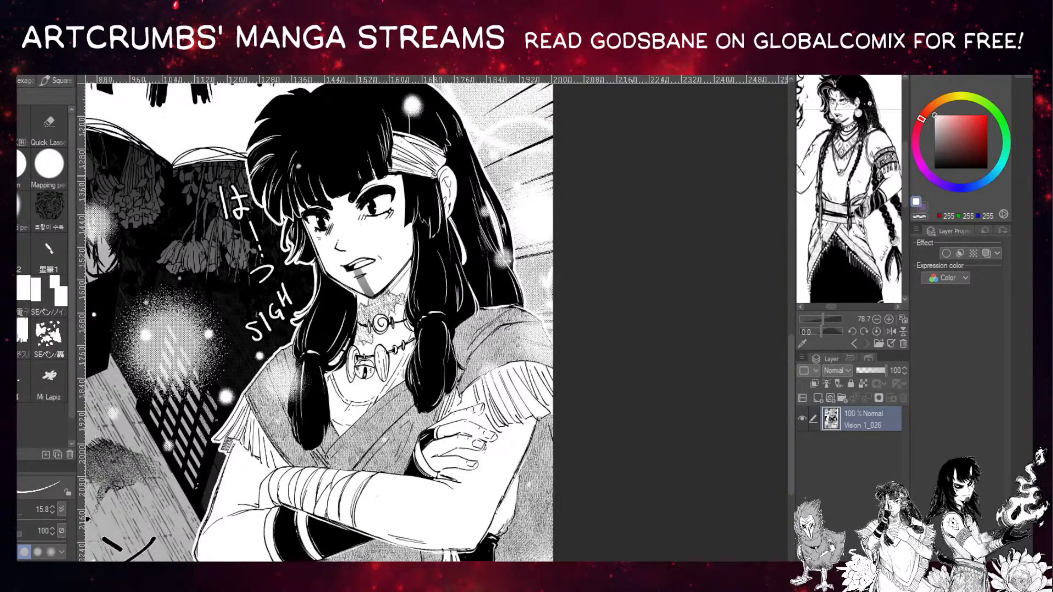
scroll(482, 203, "up", 2)
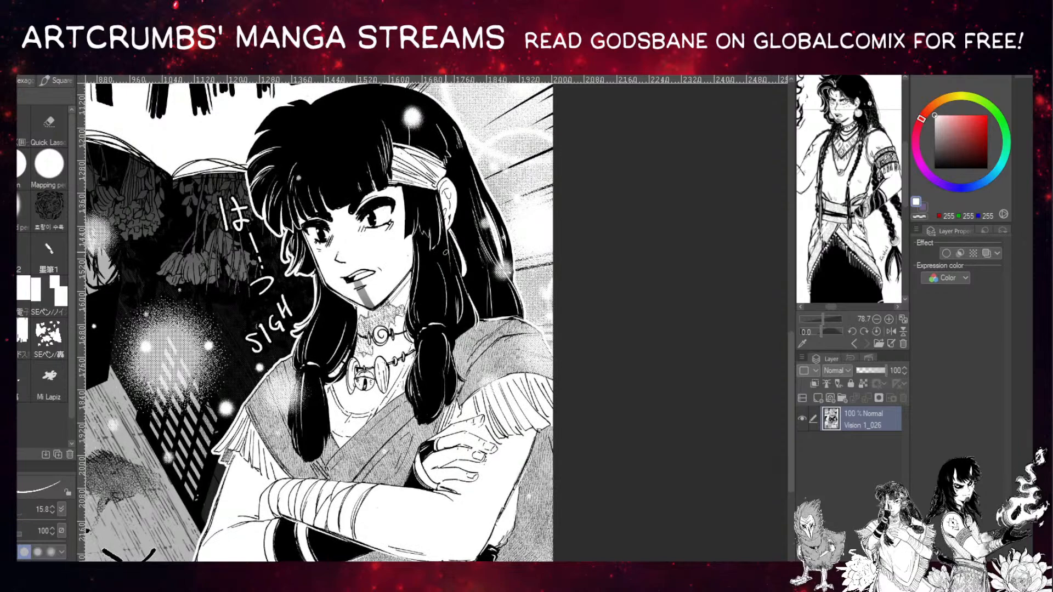
scroll(417, 305, "up", 1)
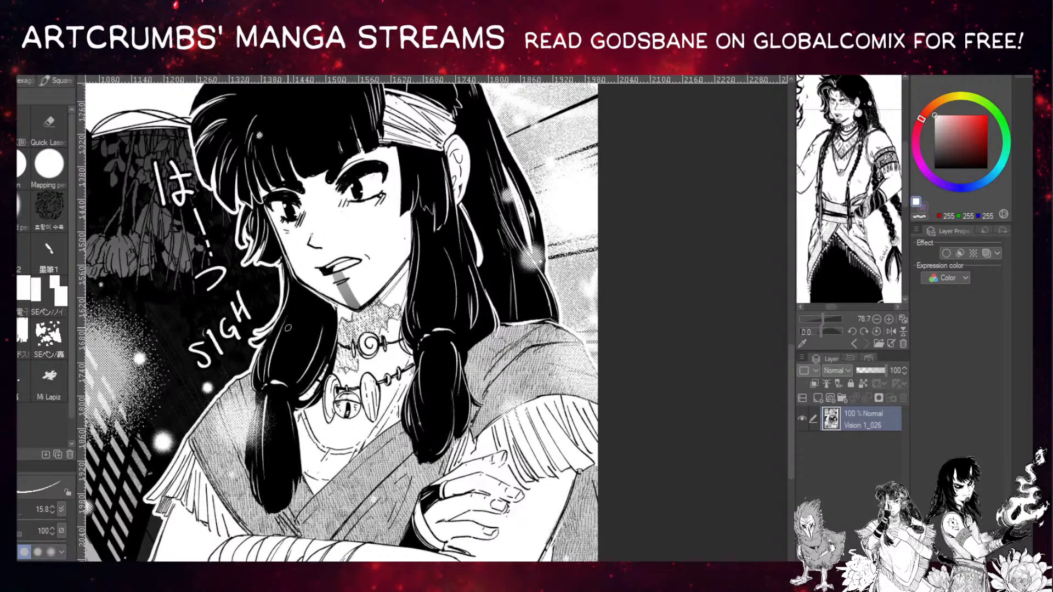
scroll(413, 324, "down", 2)
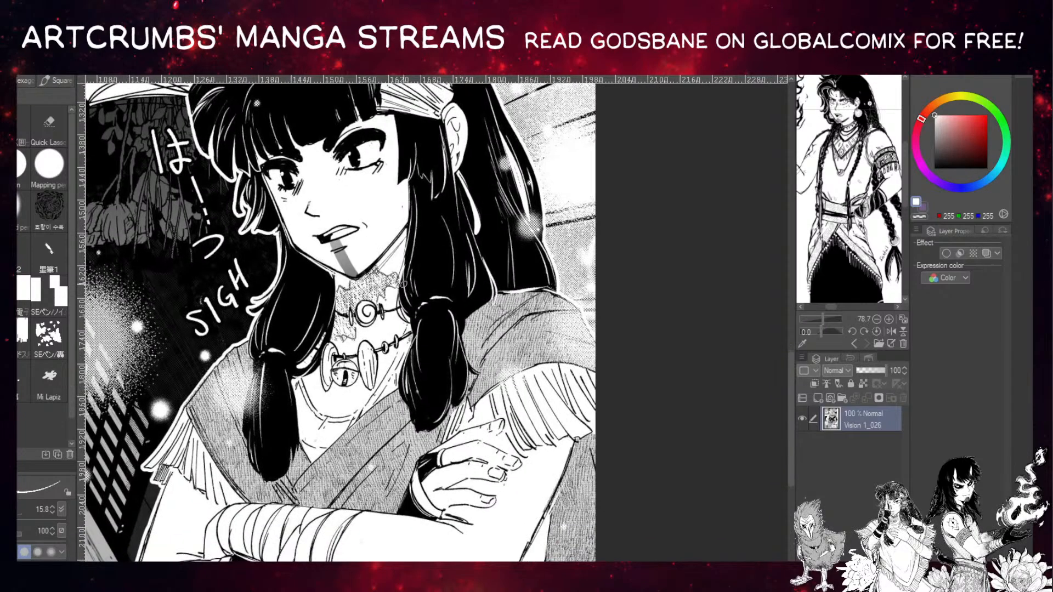
scroll(375, 285, "down", 1)
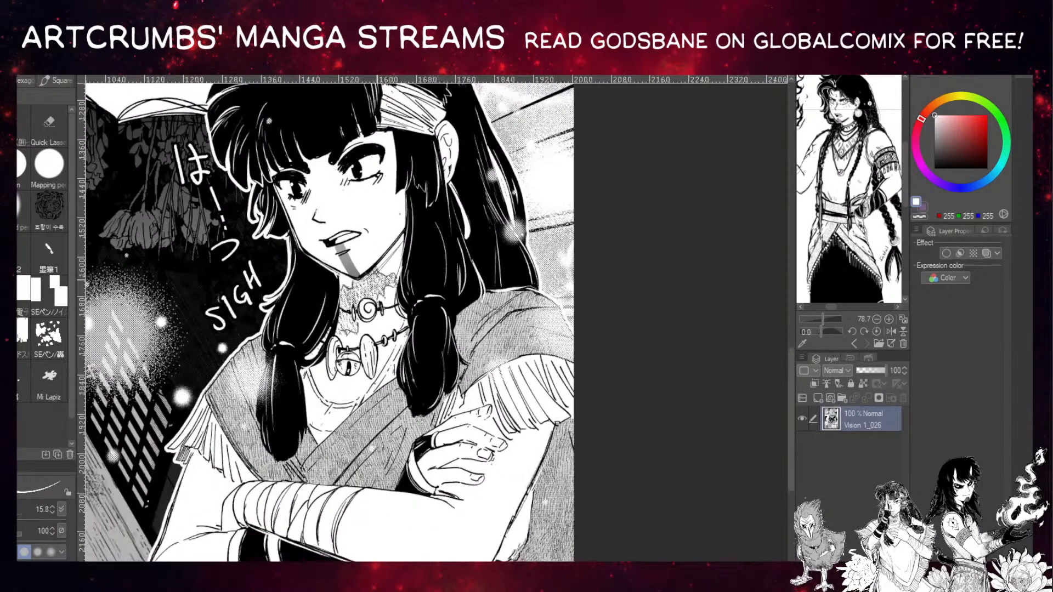
Examine the overhead scene with the small figure and hanging flowers, and compare it with the page's upper panels.
left_click_drag(344, 372, 431, 239)
left_click_drag(366, 262, 568, 291)
left_click_drag(301, 320, 400, 403)
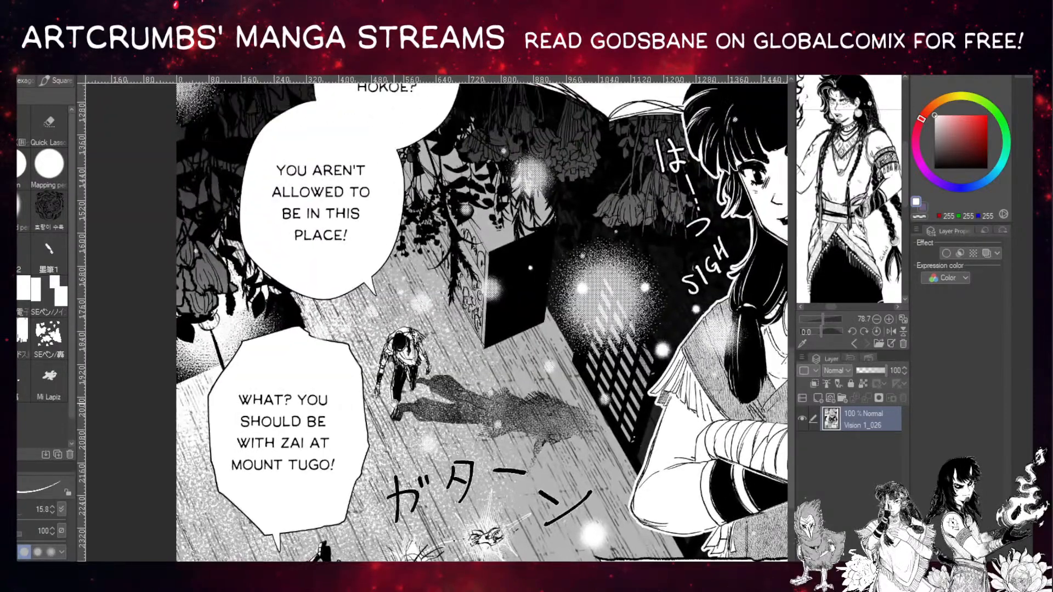
left_click_drag(447, 262, 394, 466)
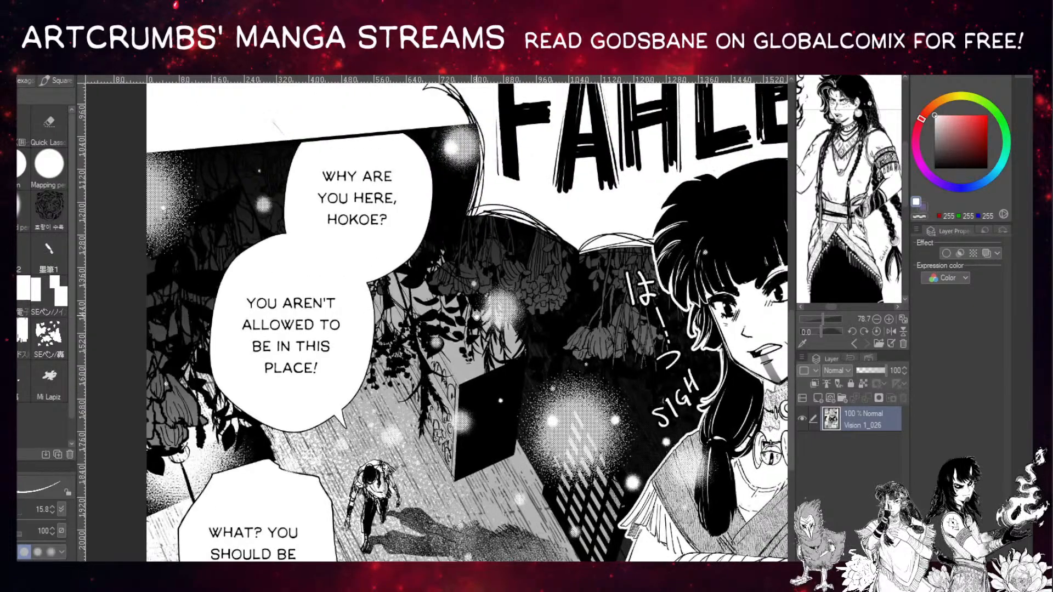
left_click_drag(532, 330, 343, 250)
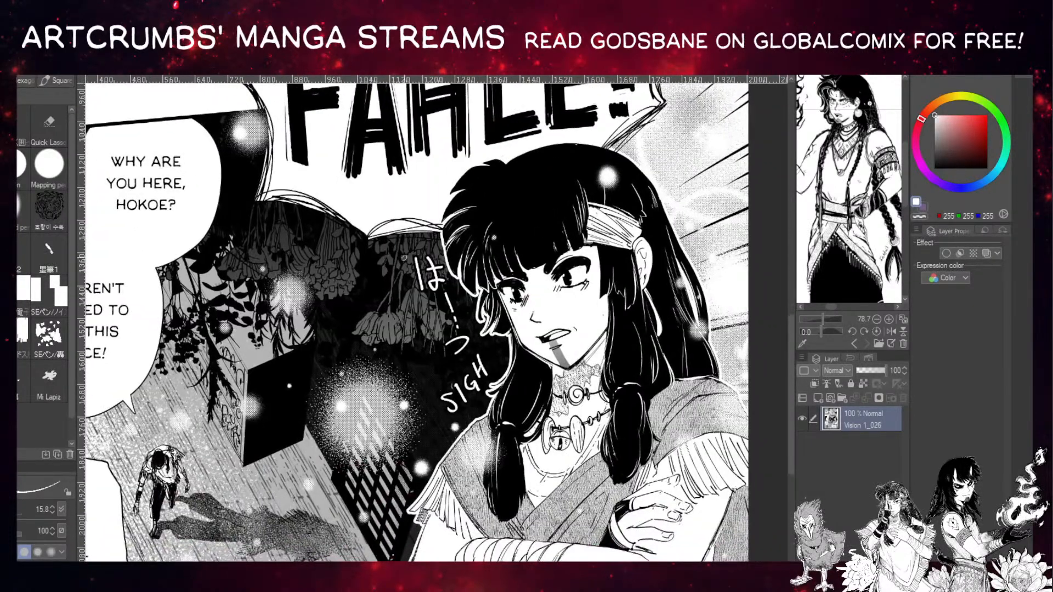
scroll(392, 311, "down", 4)
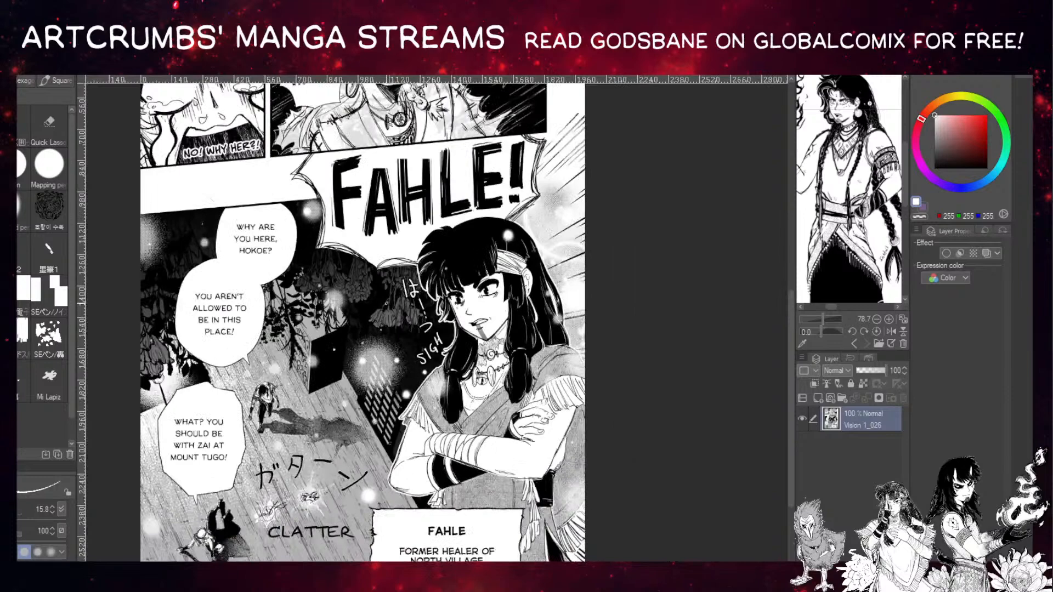
left_click_drag(408, 386, 359, 455)
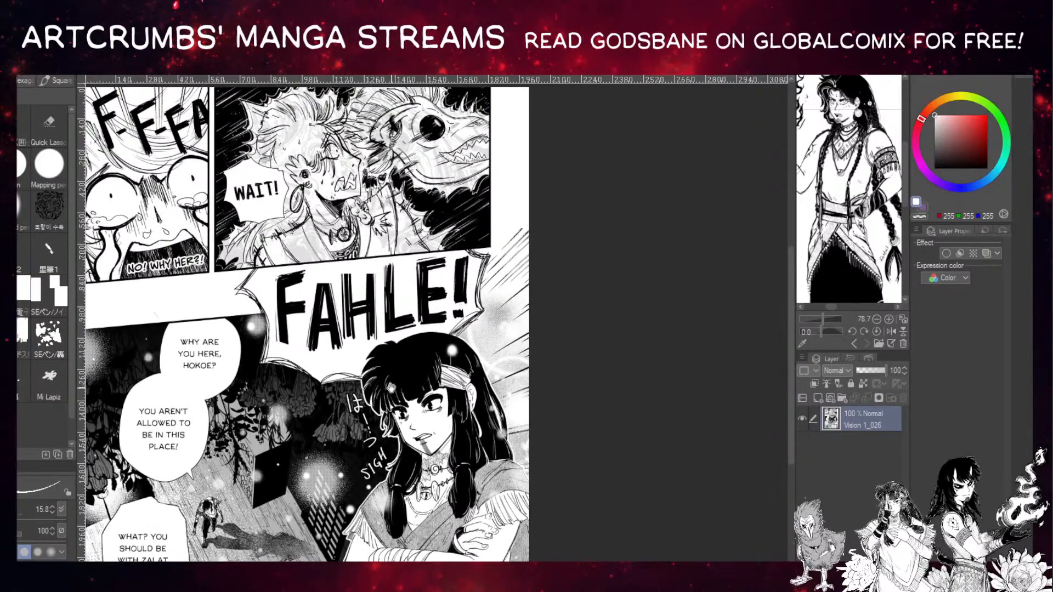
left_click_drag(390, 378, 410, 327)
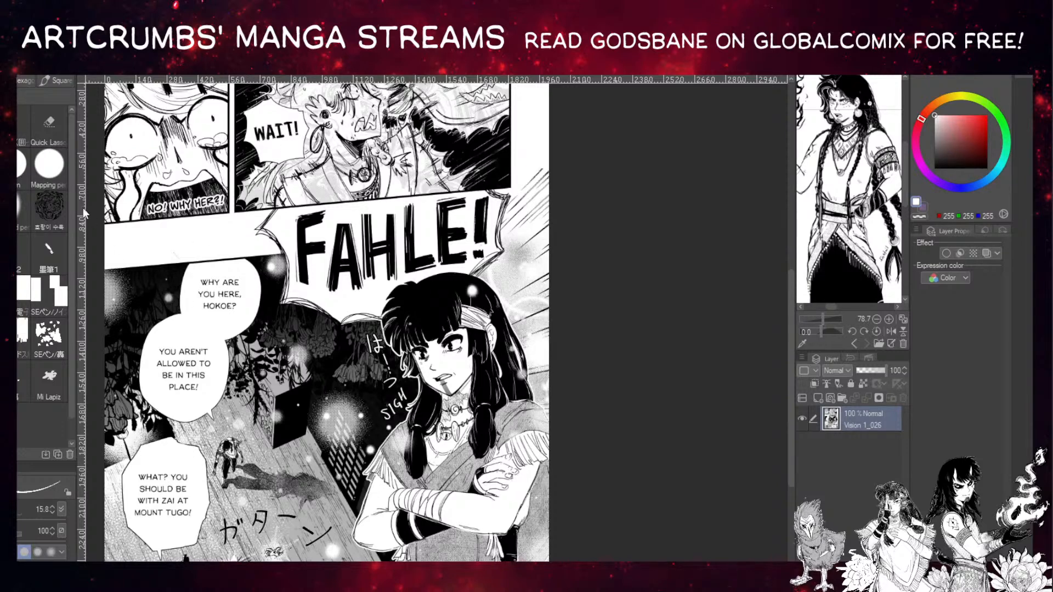
Switch to the Vision 1_009 page and examine the heron panel's grass, rocks and tumbling small bird.
key("ctrl+Tab")
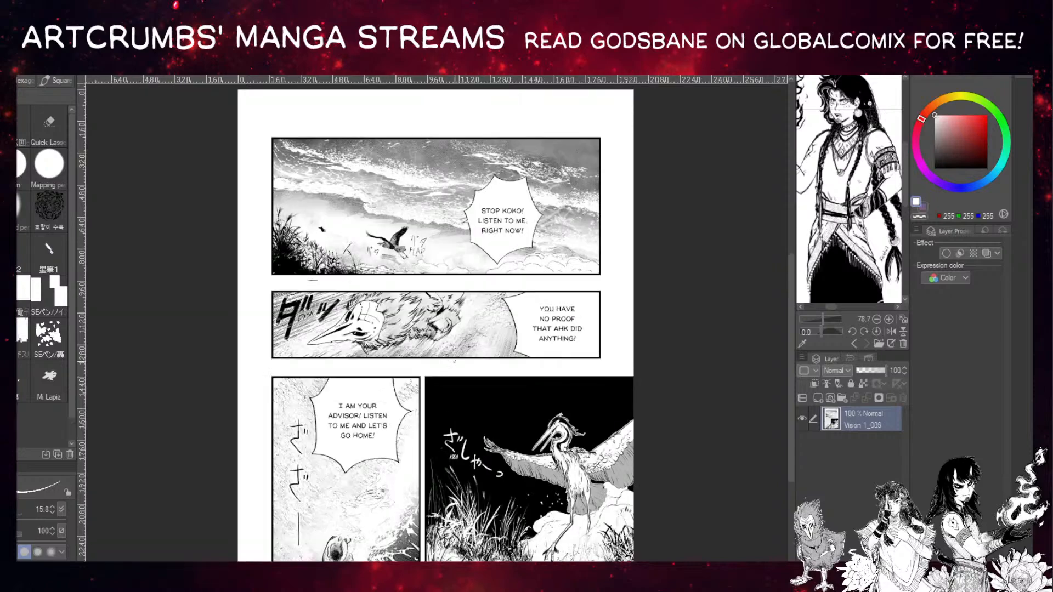
left_click_drag(471, 505, 340, 356)
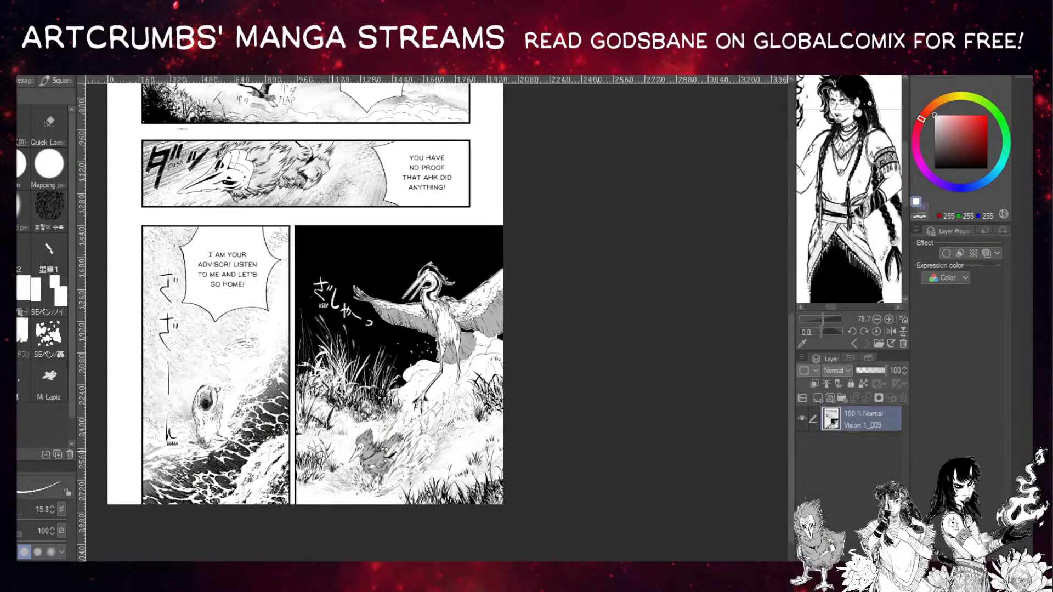
scroll(329, 437, "up", 2)
scroll(328, 438, "up", 3)
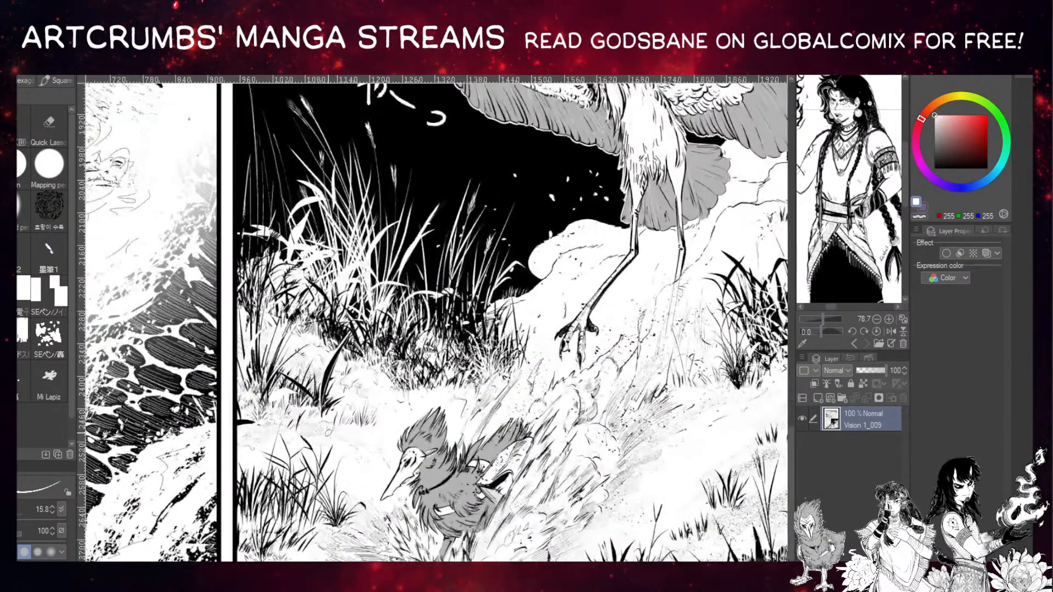
scroll(586, 278, "down", 5)
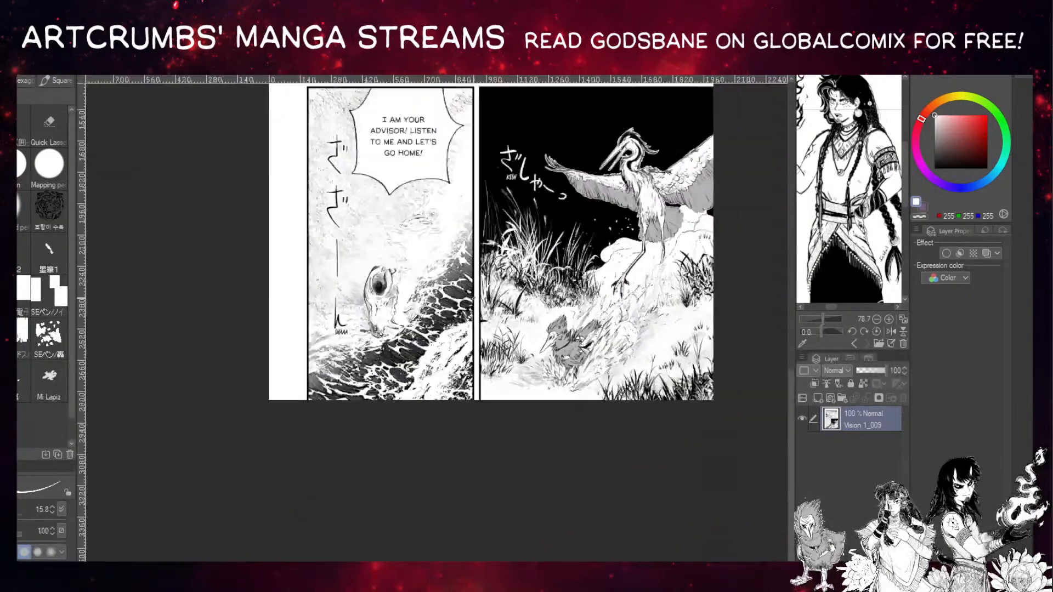
Examine the hatched waves, foam and spray around the bird in the lower panel beside the heron.
scroll(433, 349, "up", 5)
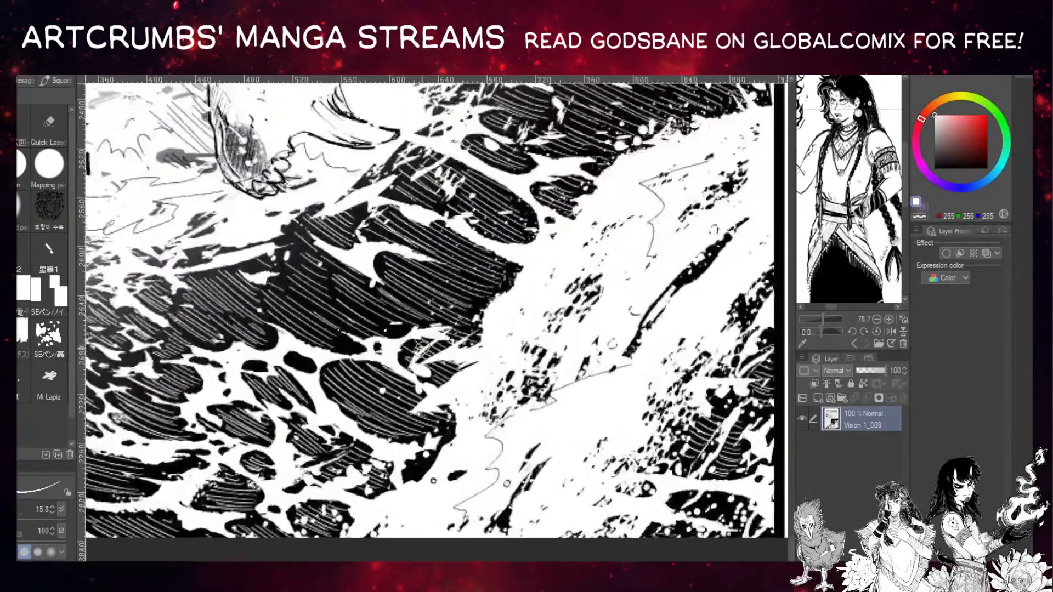
left_click_drag(418, 350, 432, 382)
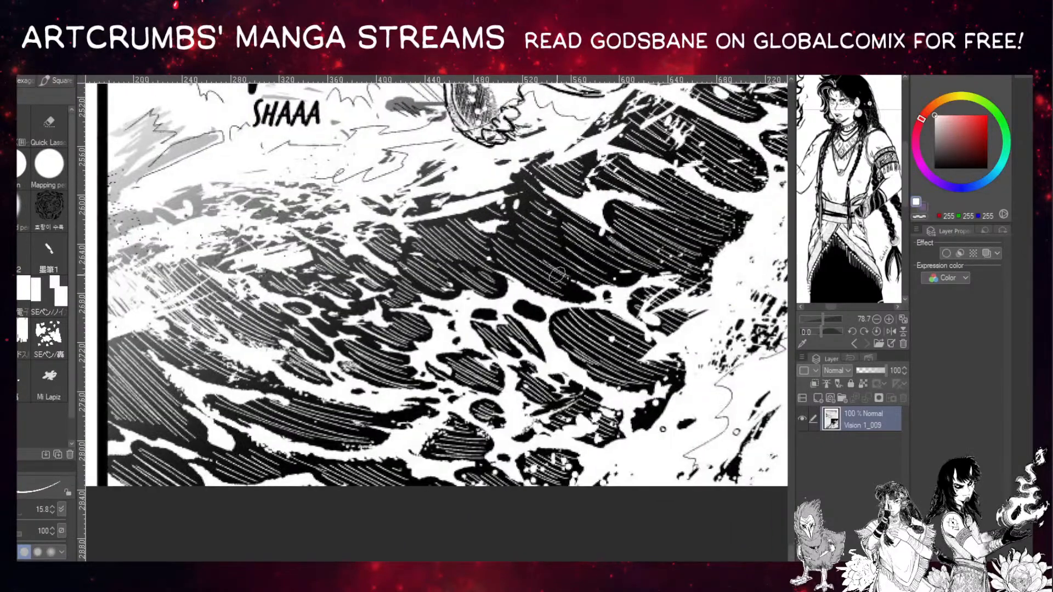
mouse_move(565, 262)
left_mouse_down()
mouse_move(551, 299)
mouse_move(481, 379)
left_mouse_up()
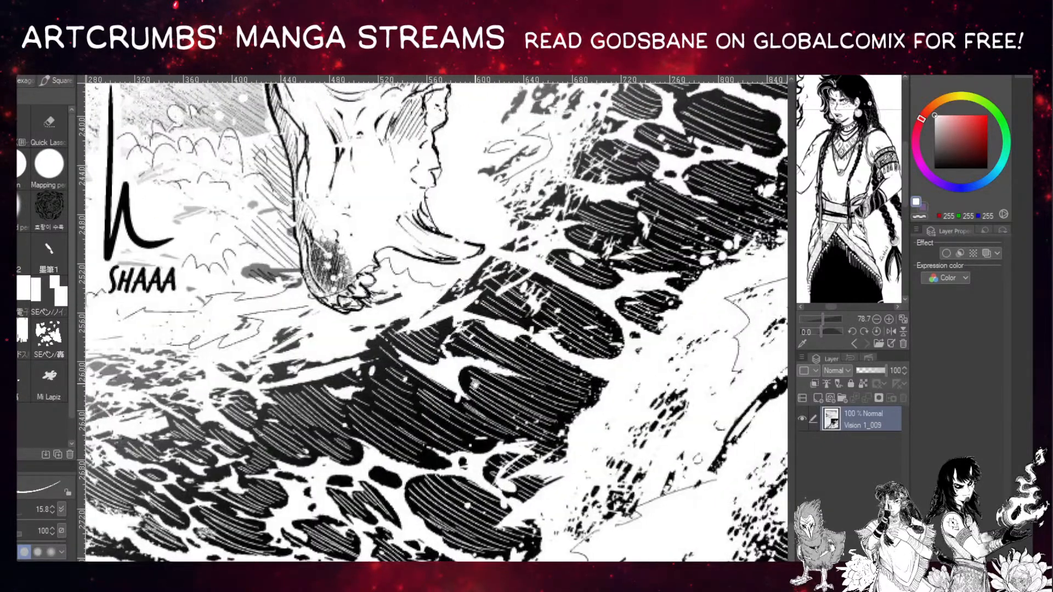
scroll(554, 304, "down", 1)
left_click_drag(554, 304, 409, 366)
left_click_drag(502, 278, 430, 374)
left_click_drag(525, 264, 479, 325)
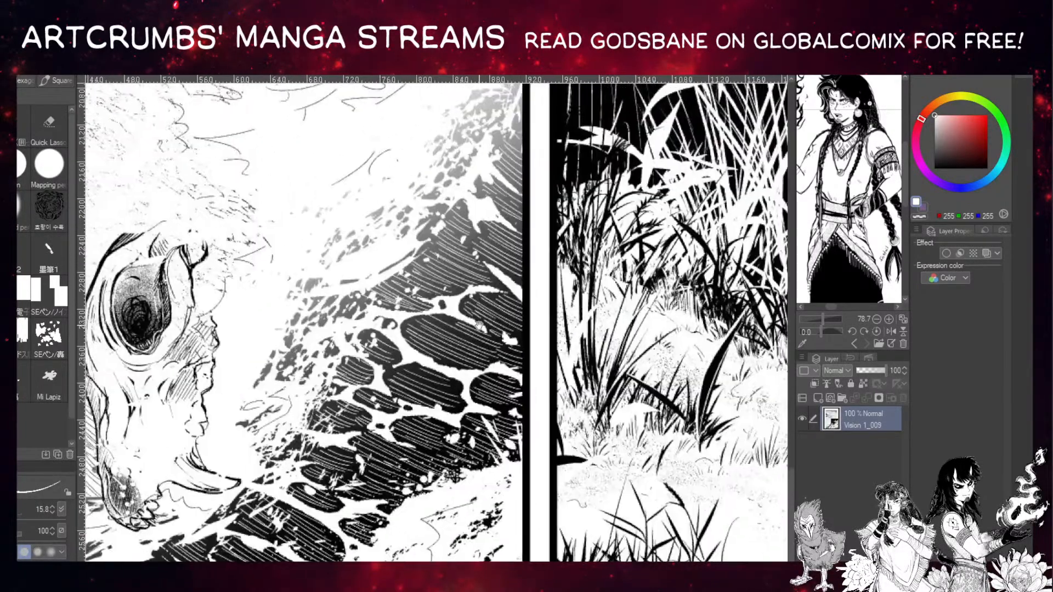
Examine the black-and-white grass clumps and the heron's spread wings and legs in the night panel.
left_click_drag(397, 257, 220, 280)
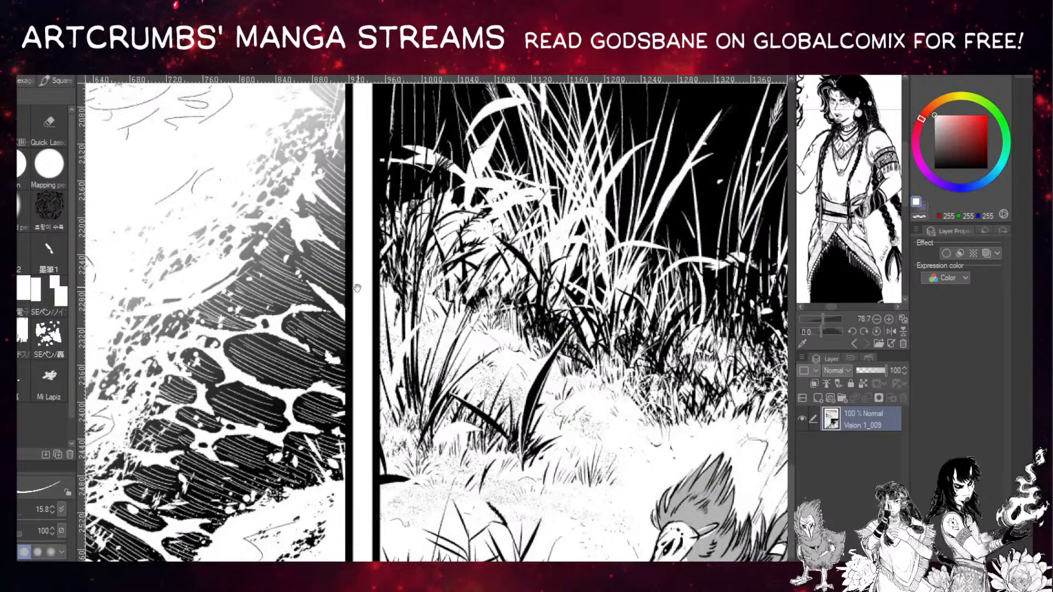
scroll(357, 293, "down", 2)
left_click_drag(426, 296, 261, 373)
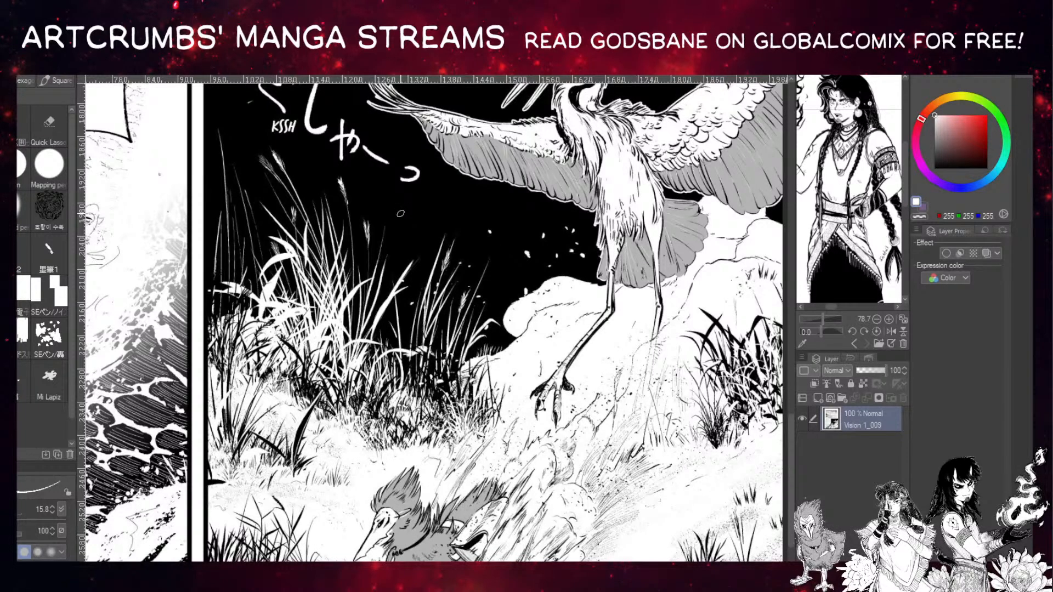
Examine the heron's open beak, crest and neck feathers, plus the inked feather texture along its raised wing.
scroll(459, 338, "up", 2)
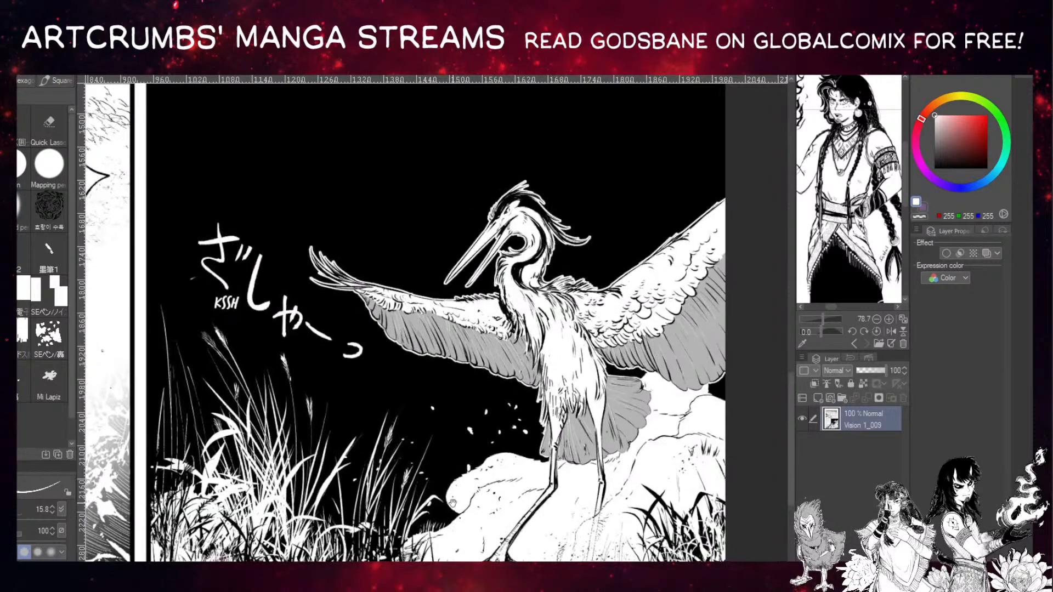
scroll(517, 367, "up", 1)
scroll(556, 306, "up", 4)
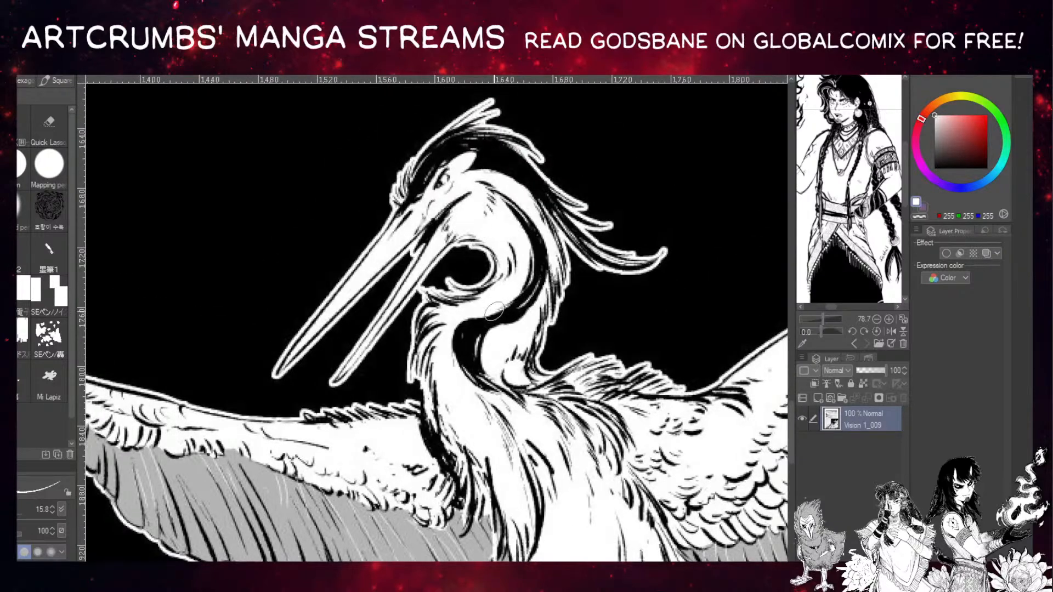
left_click_drag(679, 411, 328, 471)
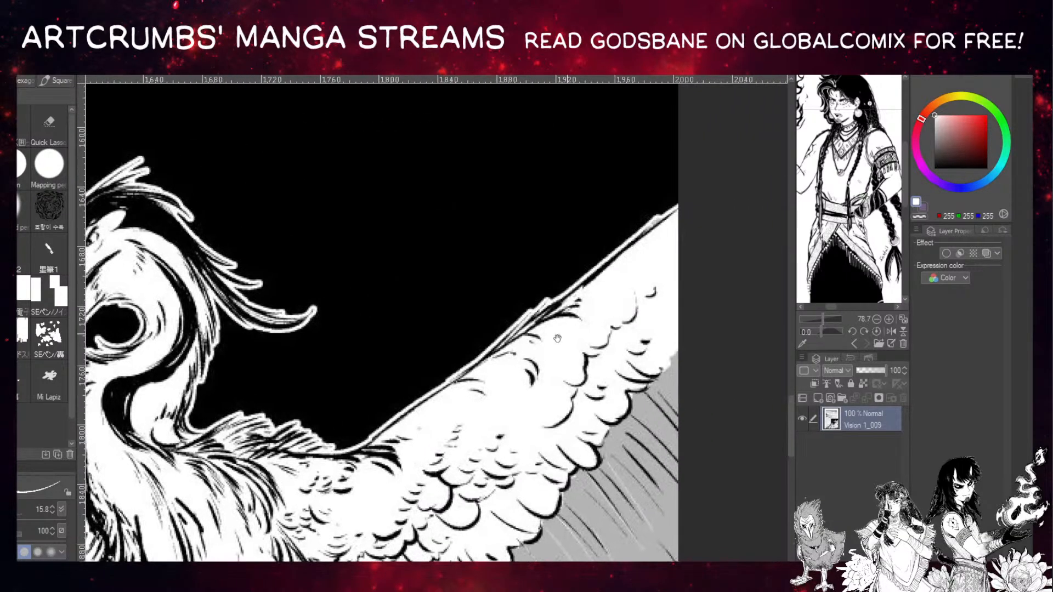
left_click_drag(470, 386, 531, 535)
Examine the dashing bird panel and the top shoreline panel with the flying heron, surf and dark grass.
scroll(474, 328, "down", 4)
left_click_drag(240, 325, 448, 469)
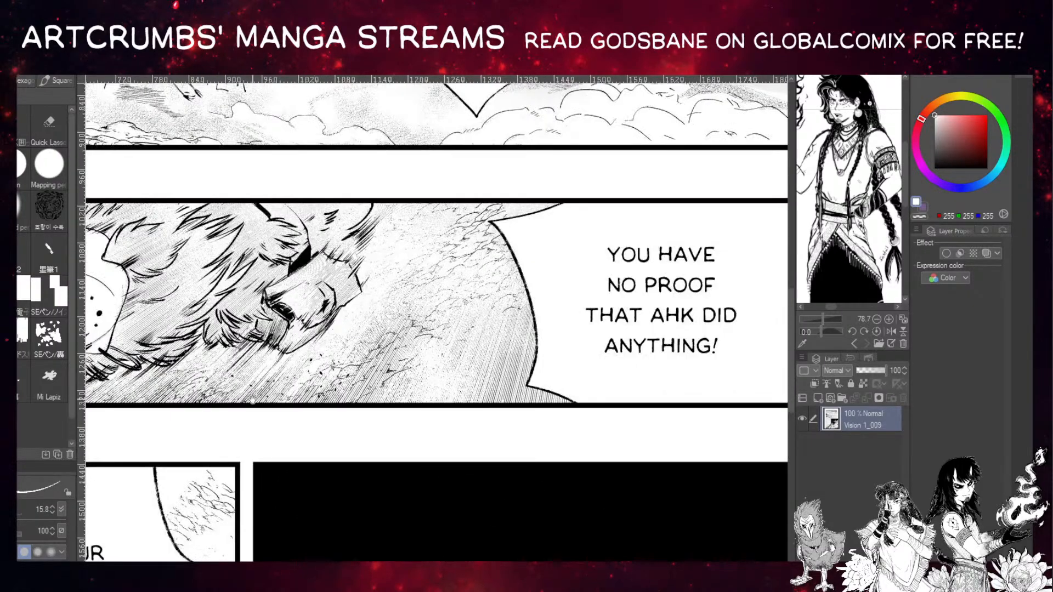
left_click_drag(258, 399, 512, 371)
left_click_drag(487, 231, 518, 485)
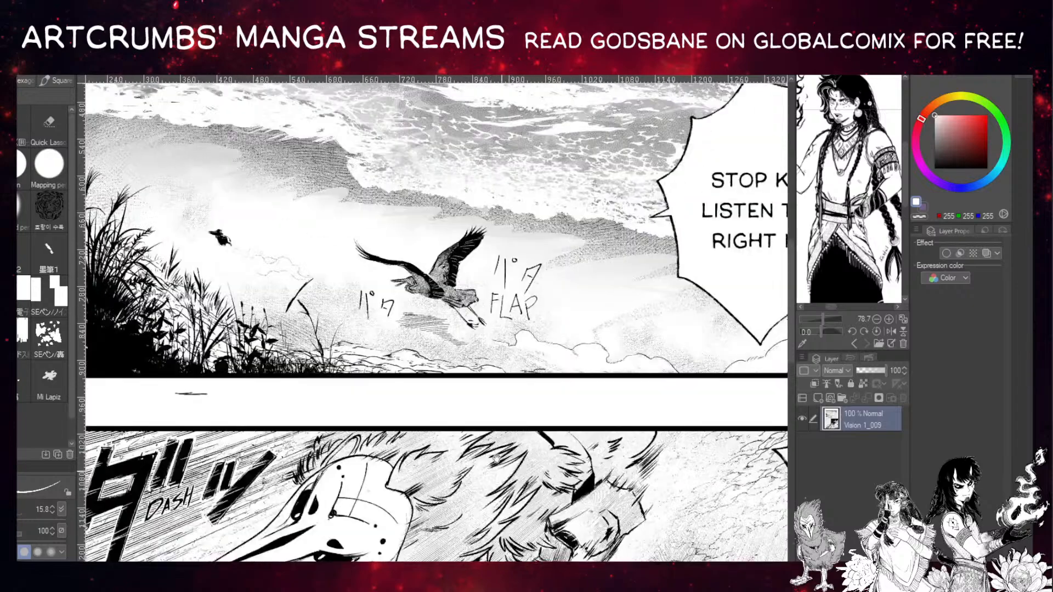
left_click_drag(460, 300, 548, 402)
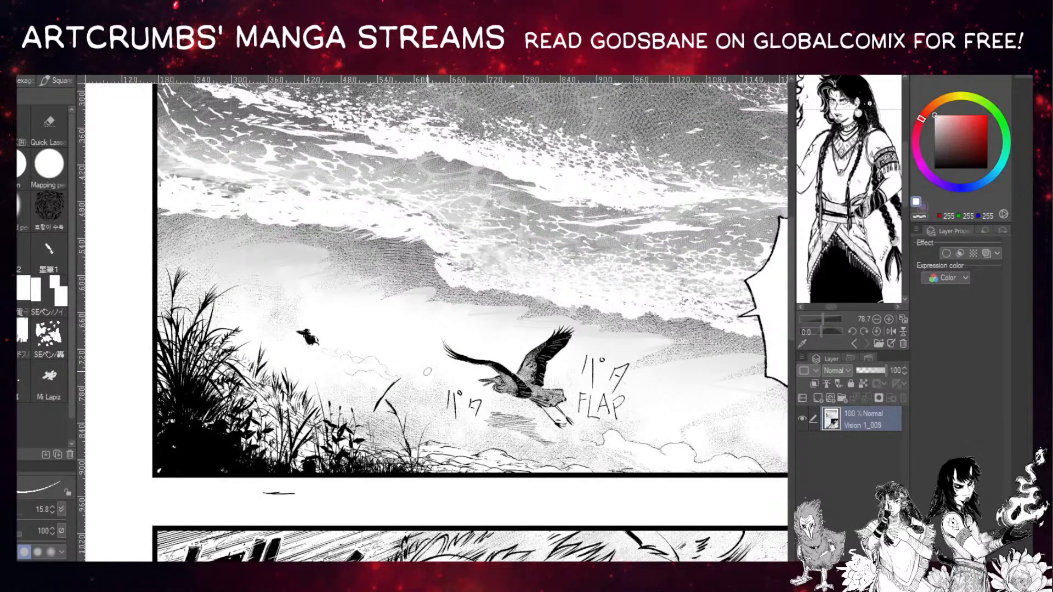
mouse_move(505, 352)
left_mouse_down()
mouse_move(382, 495)
mouse_move(428, 395)
left_mouse_up()
Review the Vision 1_009 page layout as a whole, comparing the seaside, dash and heron panels.
scroll(431, 456, "down", 2)
scroll(430, 456, "down", 4)
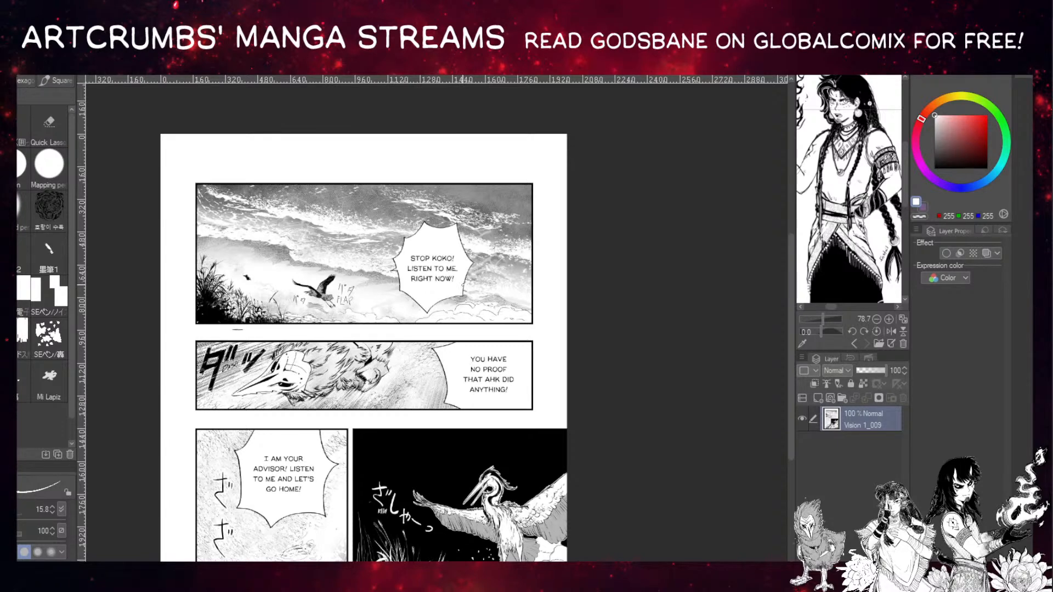
left_click_drag(527, 285, 591, 221)
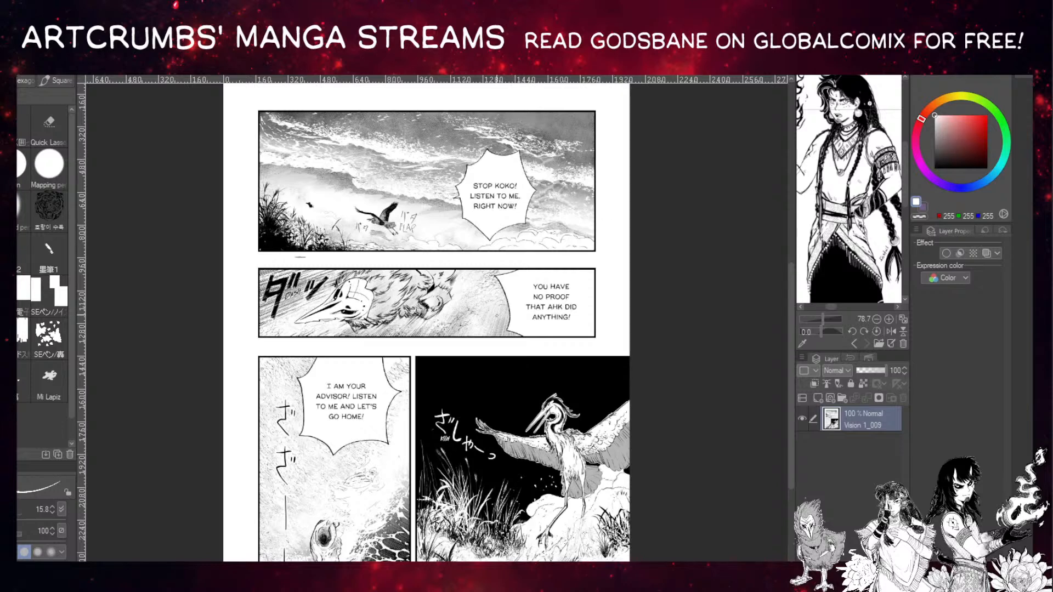
scroll(484, 235, "up", 1)
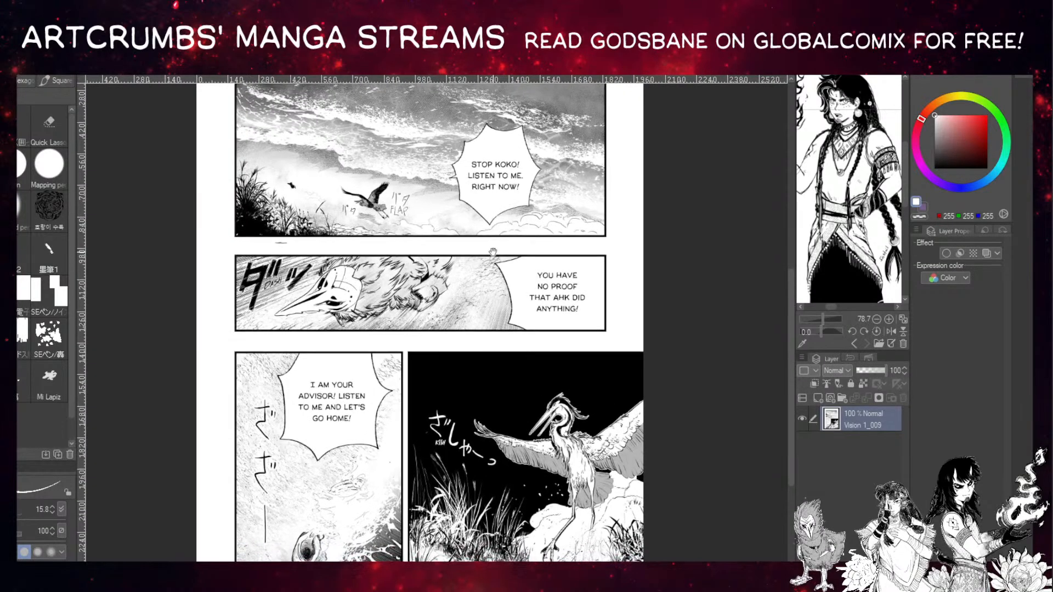
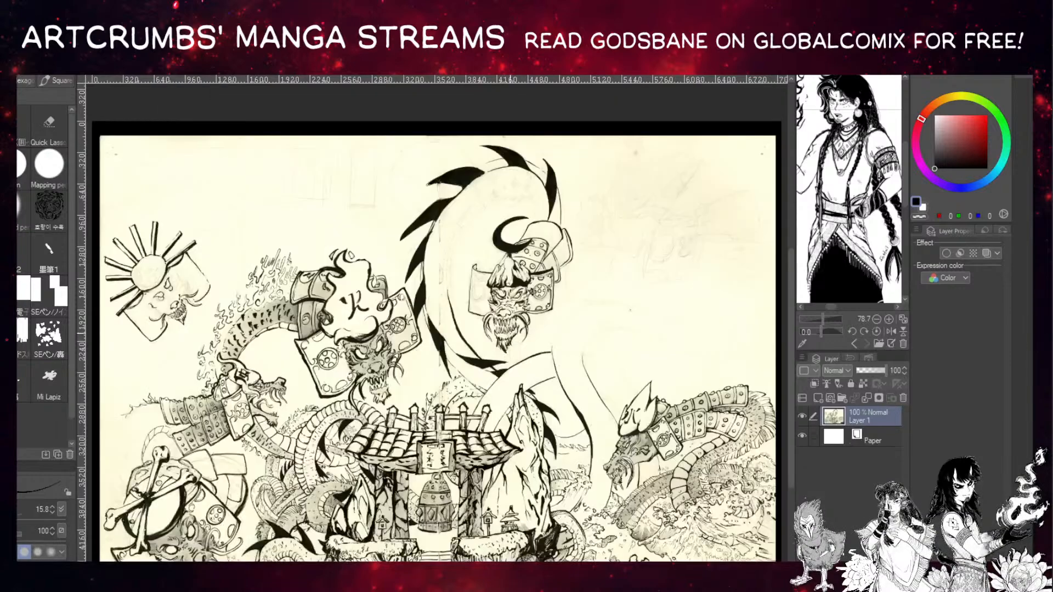
Examine the armoured dragon heads and the temple gate in the cream-coloured dragon illustration.
scroll(480, 378, "up", 5)
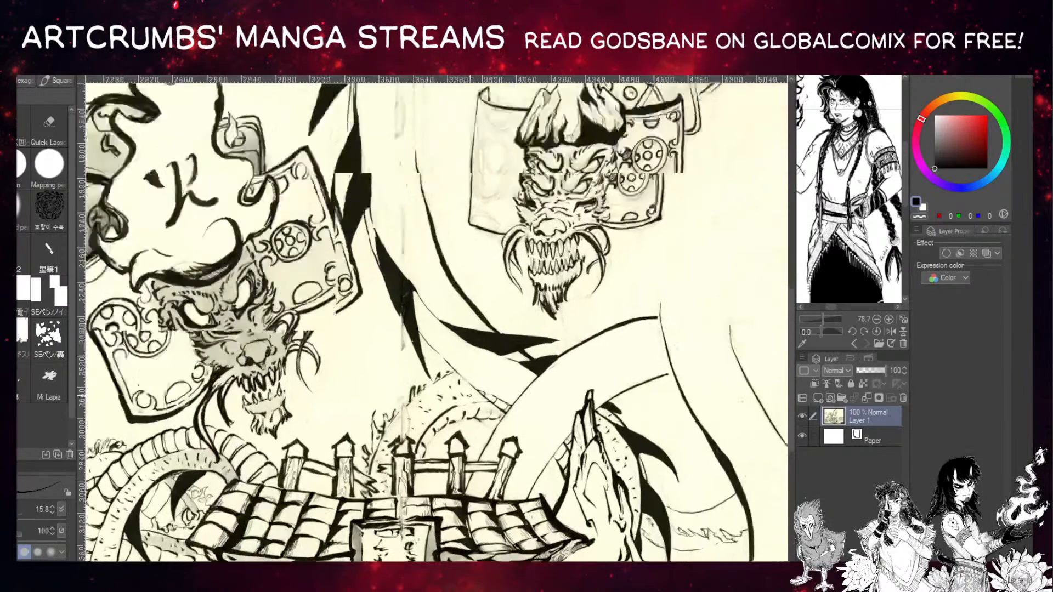
scroll(437, 318, "down", 5)
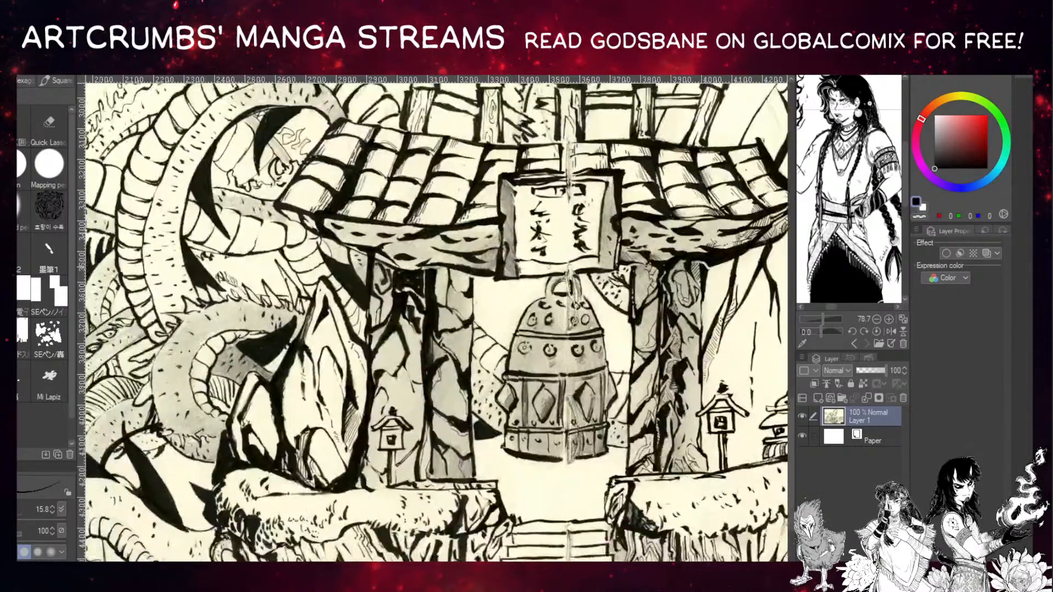
scroll(437, 318, "down", 5)
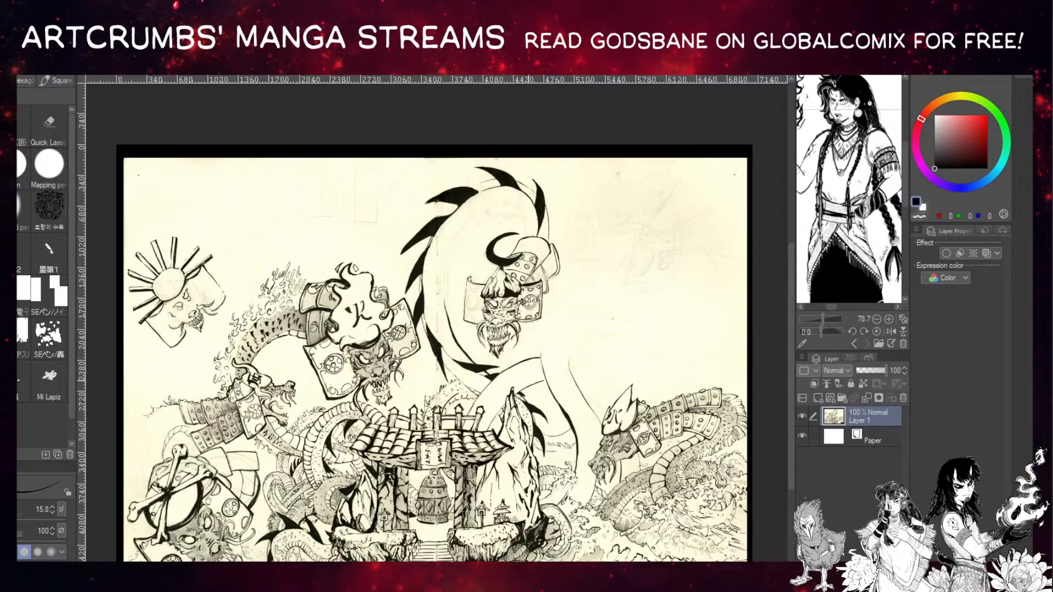
scroll(425, 488, "up", 5)
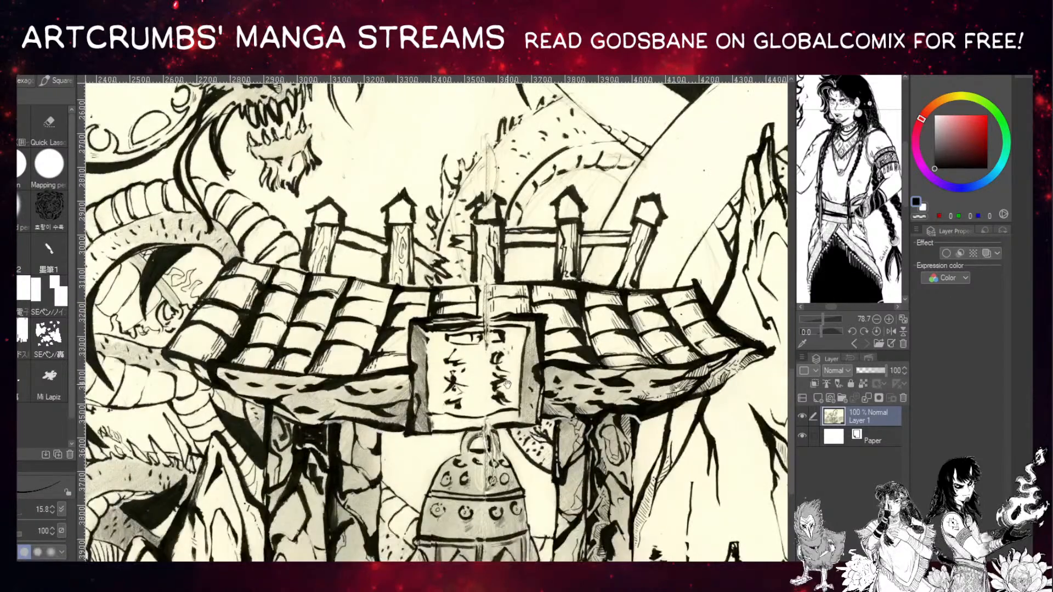
Examine the temple's tiled roof, hanging sign, bell and rocky pillars up close.
left_click_drag(375, 520, 525, 379)
left_click_drag(374, 519, 507, 341)
left_click_drag(246, 405, 485, 549)
left_click_drag(318, 442, 520, 453)
left_click_drag(679, 450, 98, 518)
left_click_drag(570, 510, 318, 515)
left_click_drag(329, 466, 373, 517)
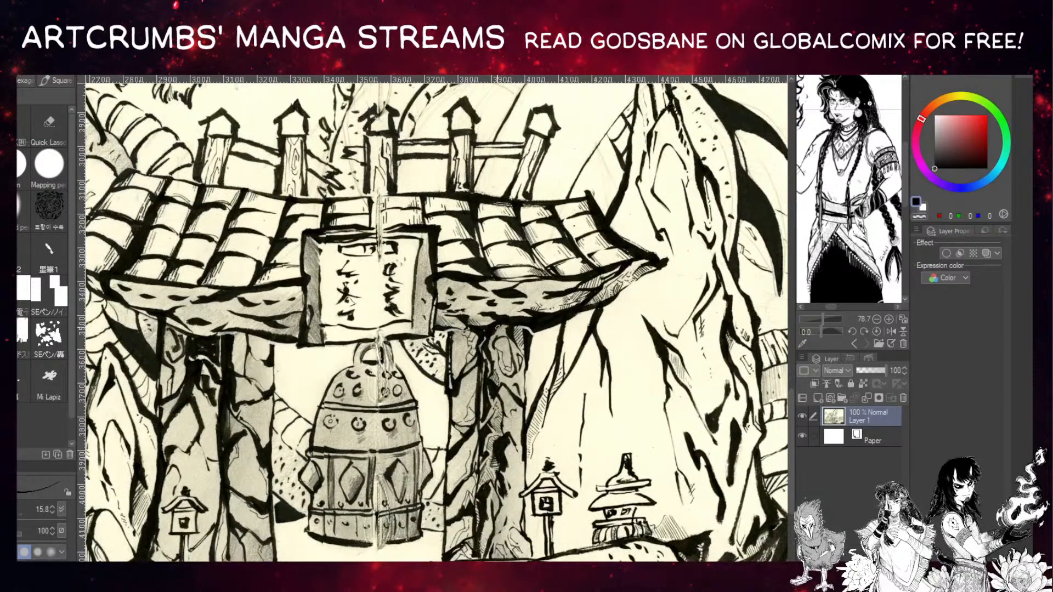
mouse_move(481, 320)
left_mouse_down()
mouse_move(445, 364)
mouse_move(507, 348)
left_mouse_up()
scroll(493, 351, "up", 5)
mouse_move(351, 330)
left_mouse_down()
mouse_move(296, 378)
mouse_move(382, 338)
left_mouse_up()
key("ctrl+z")
key("ctrl+z")
Examine the sea dragon's helmet, studded armour plates and shaded face beside the temple.
scroll(382, 338, "down", 4)
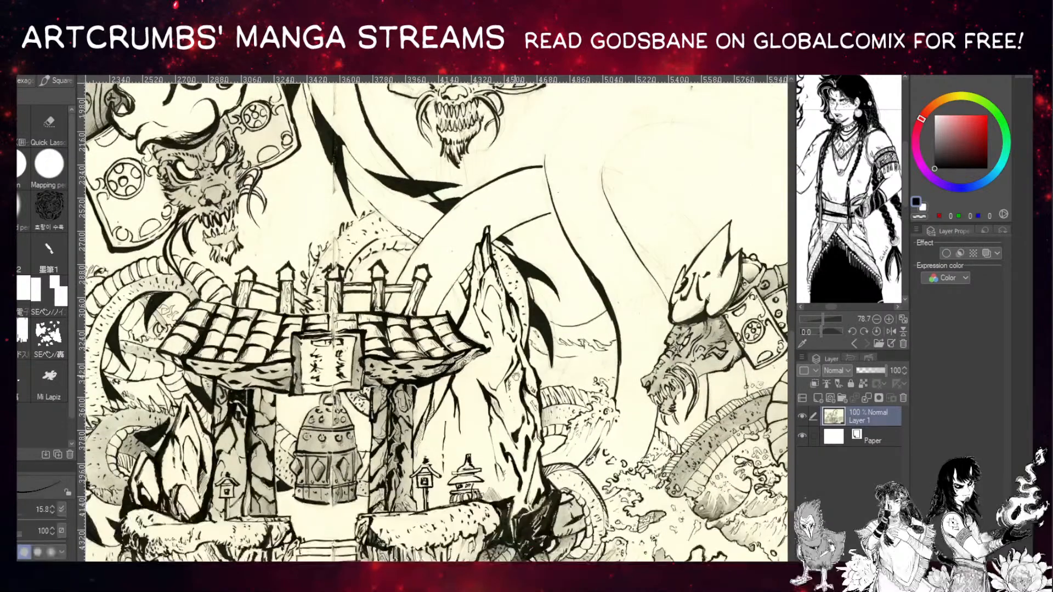
left_click_drag(793, 384, 411, 398)
scroll(453, 401, "up", 4)
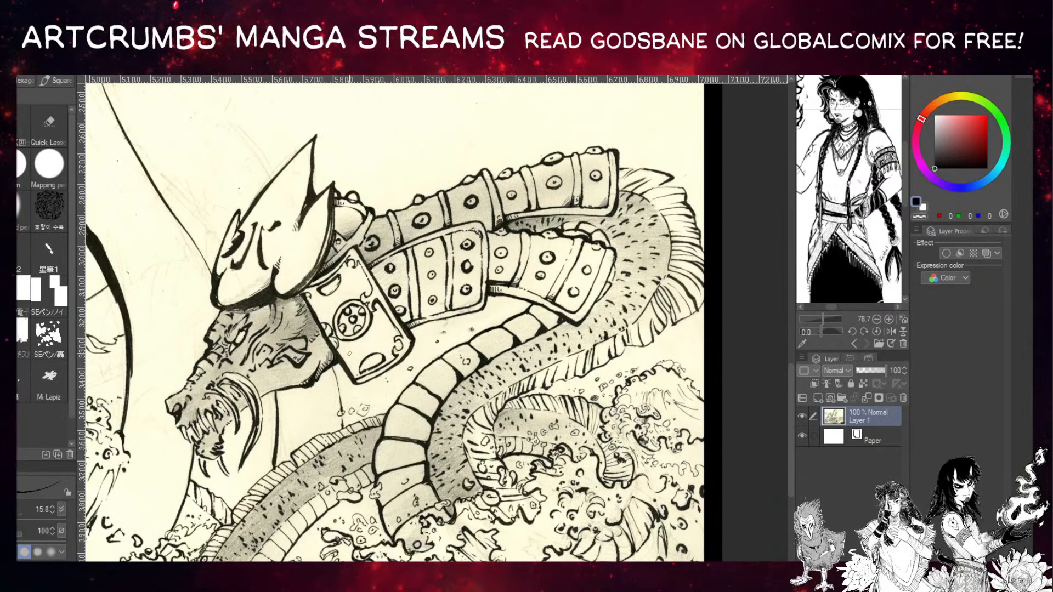
scroll(384, 389, "down", 5)
scroll(359, 364, "down", 2)
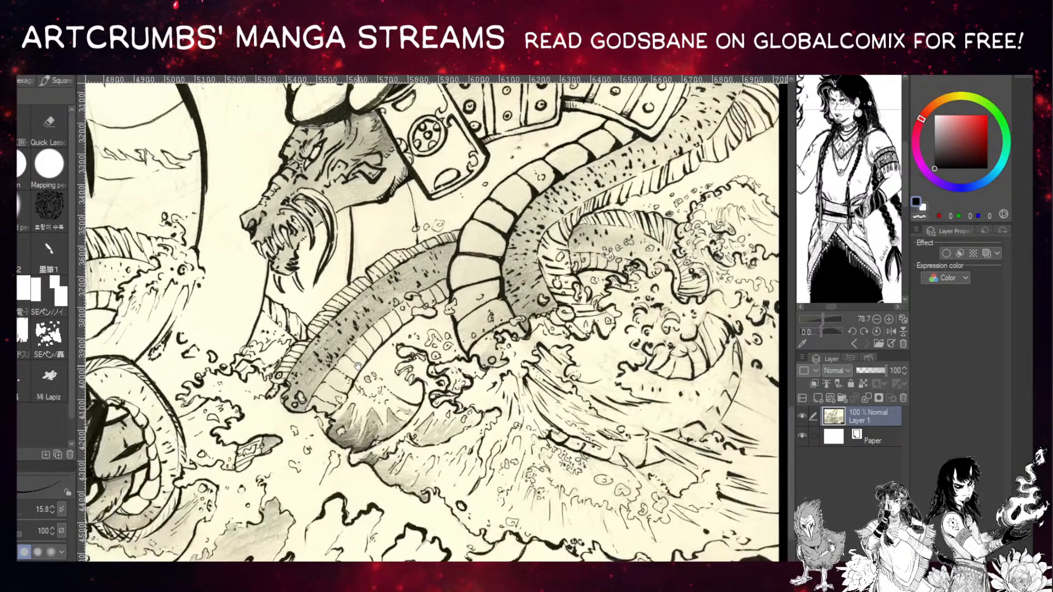
Examine the breaking waves, foam and spray around the sea dragon's coiled body.
scroll(336, 372, "down", 1)
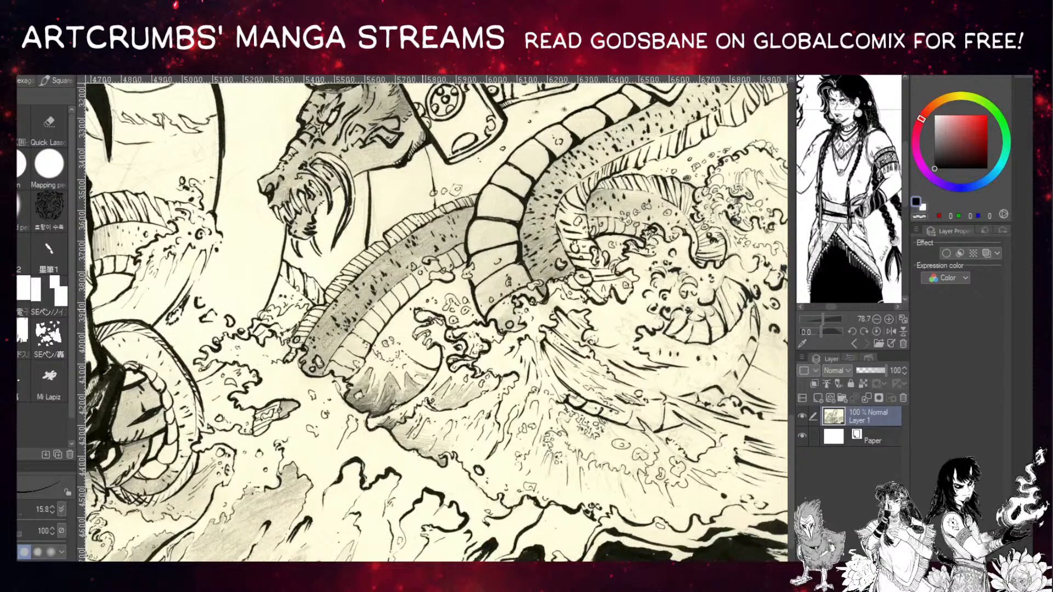
scroll(383, 330, "down", 2)
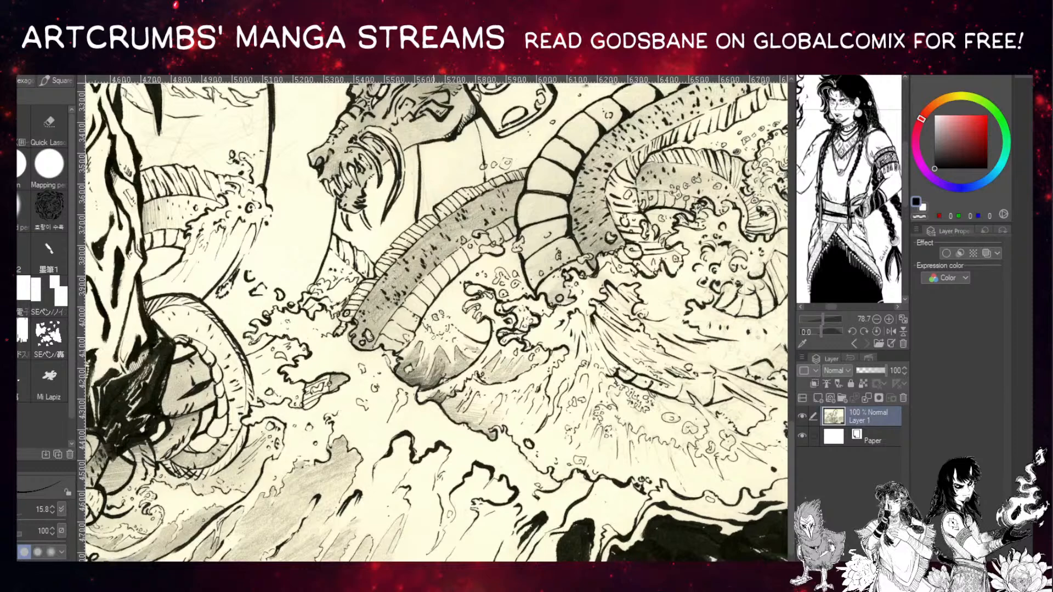
scroll(428, 297, "down", 2)
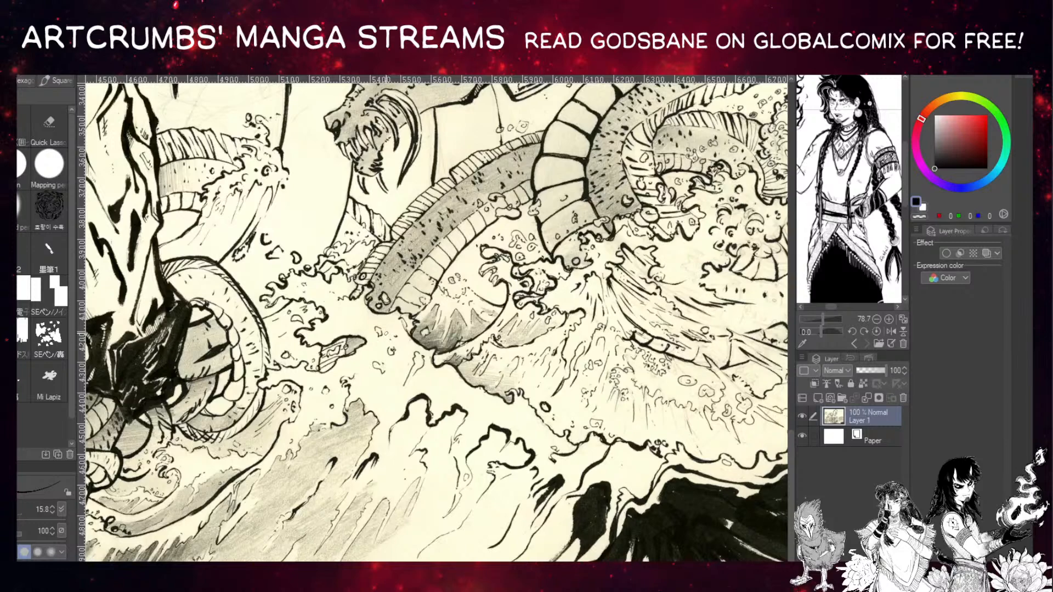
left_click_drag(387, 338, 296, 507)
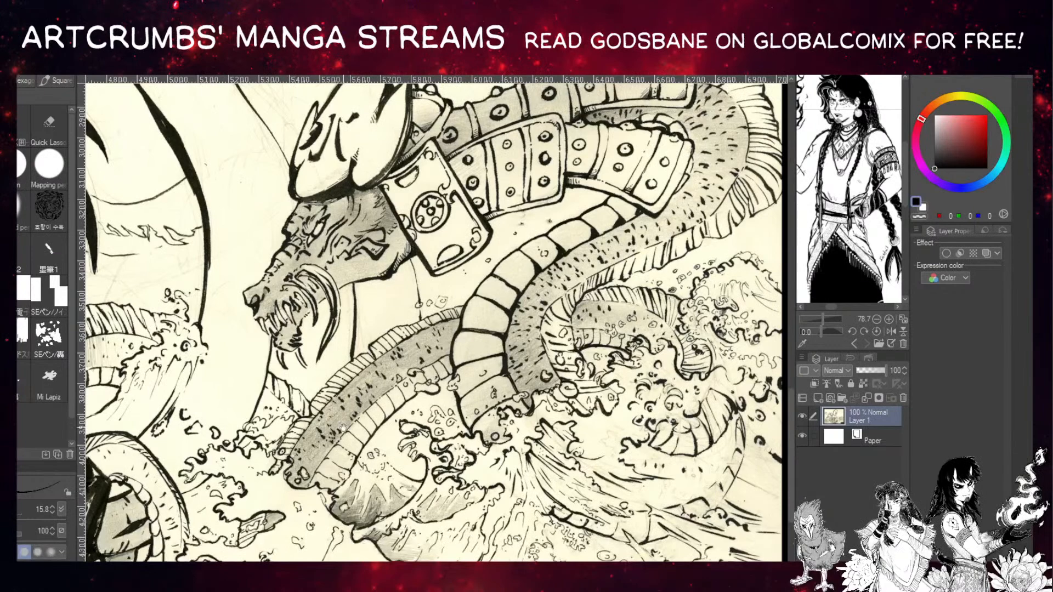
left_click_drag(342, 428, 323, 462)
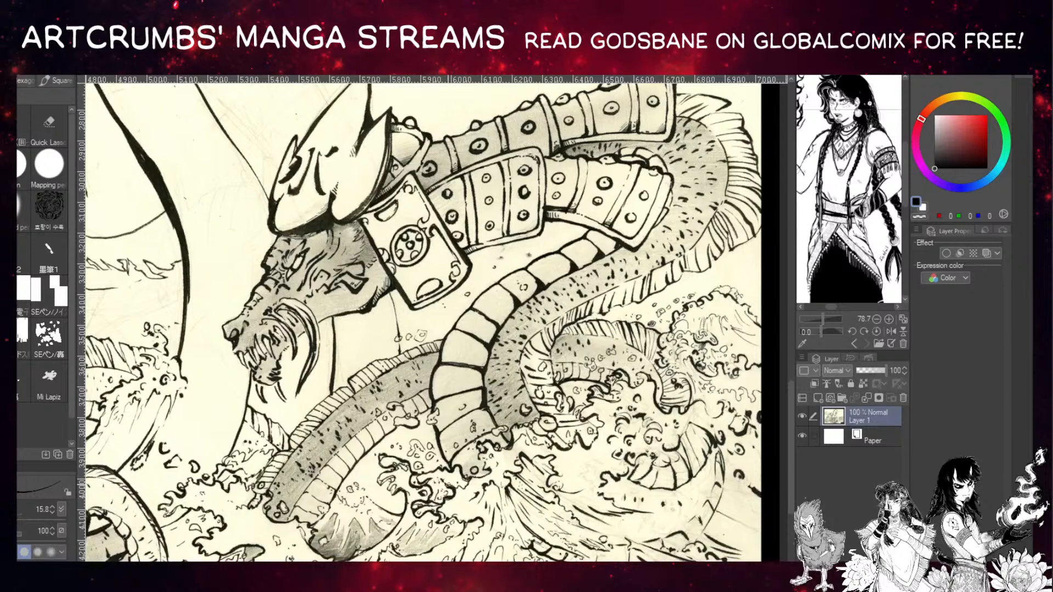
Examine the temple island's stairs, mossy ledges, stone lanterns and the coils wrapped beneath it.
left_click_drag(351, 526, 488, 466)
left_click_drag(230, 543, 512, 358)
left_click_drag(337, 433, 456, 453)
left_click_drag(306, 426, 370, 445)
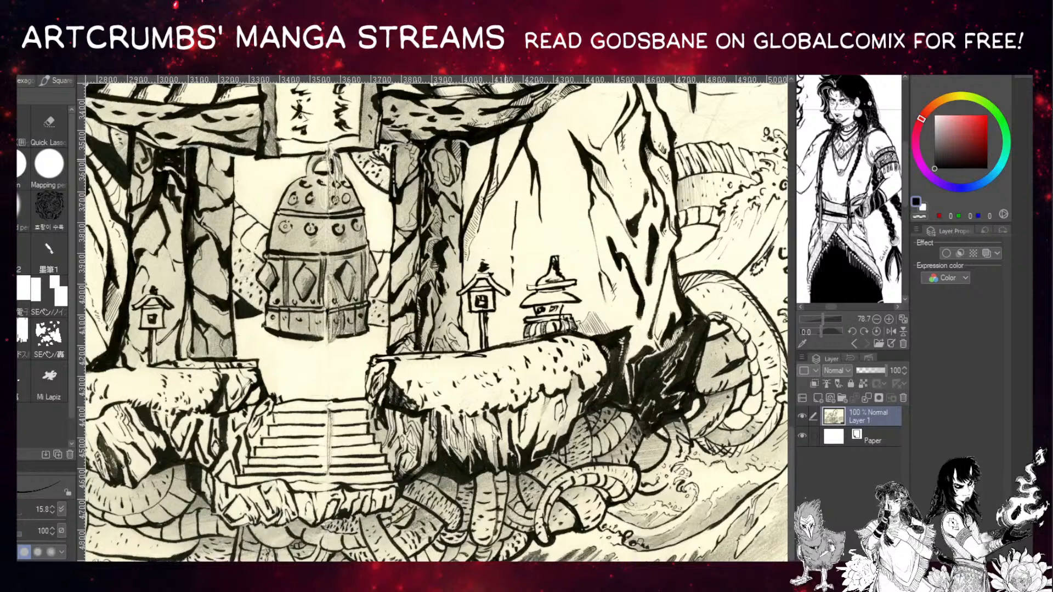
scroll(363, 305, "down", 3)
scroll(363, 304, "up", 1)
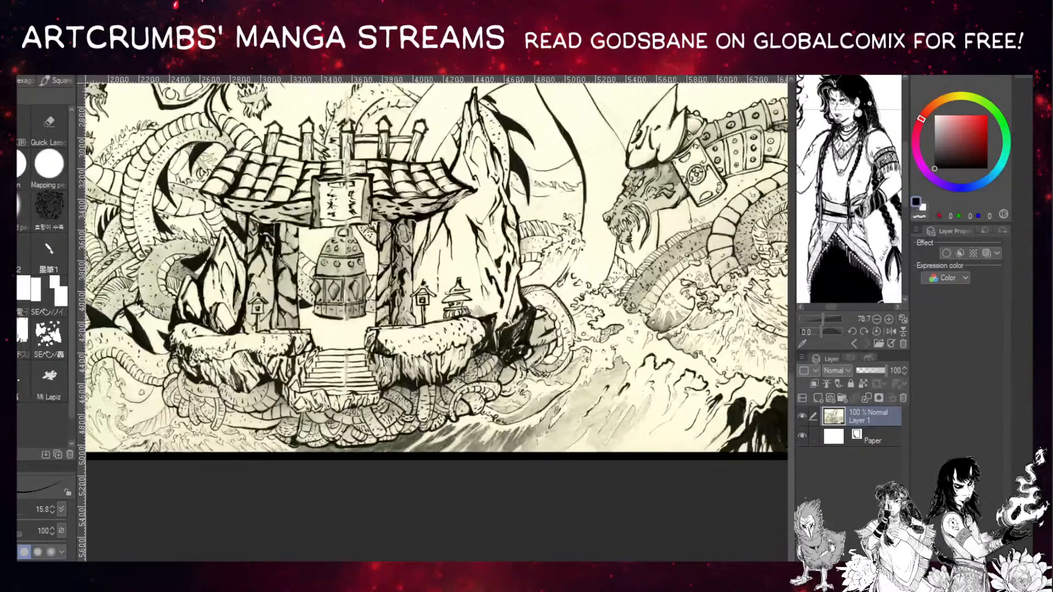
Review the dragon illustration's overall composition, from the bottom waves up to the unfinished dragons above the temple.
scroll(363, 304, "down", 3)
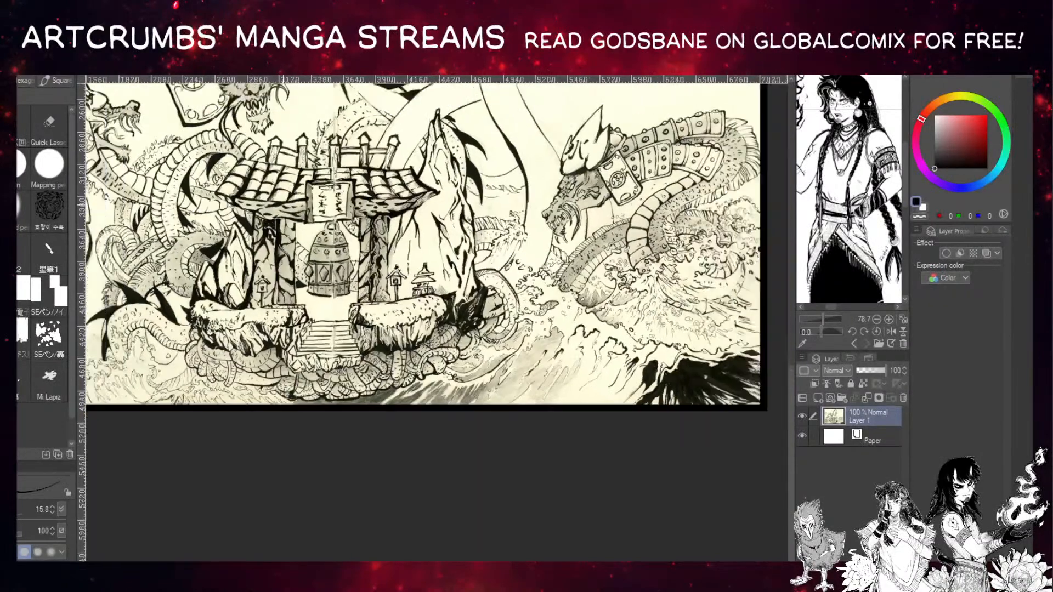
scroll(363, 305, "up", 1)
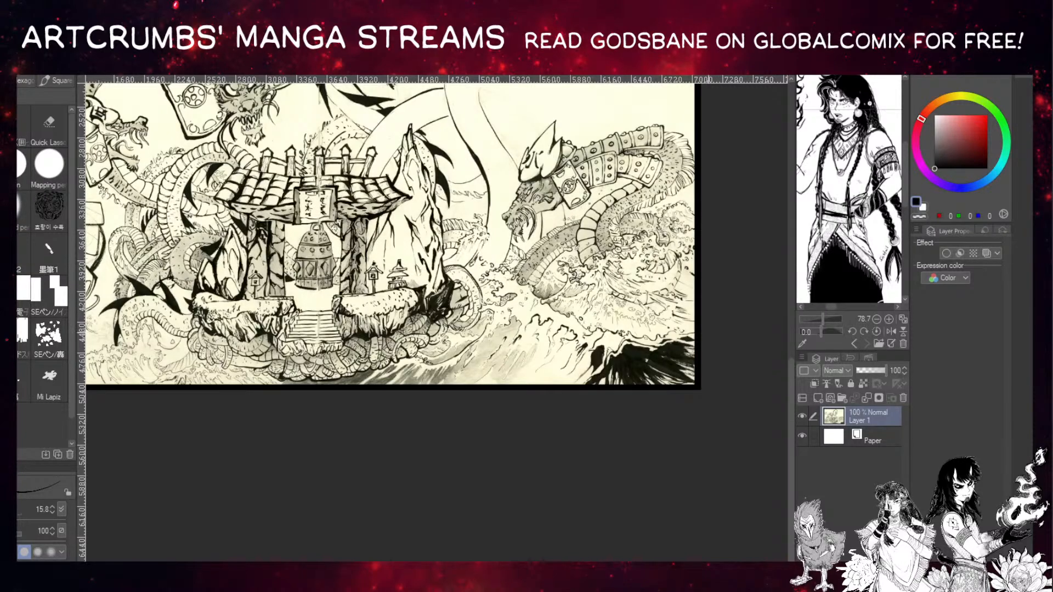
left_click_drag(414, 279, 514, 357)
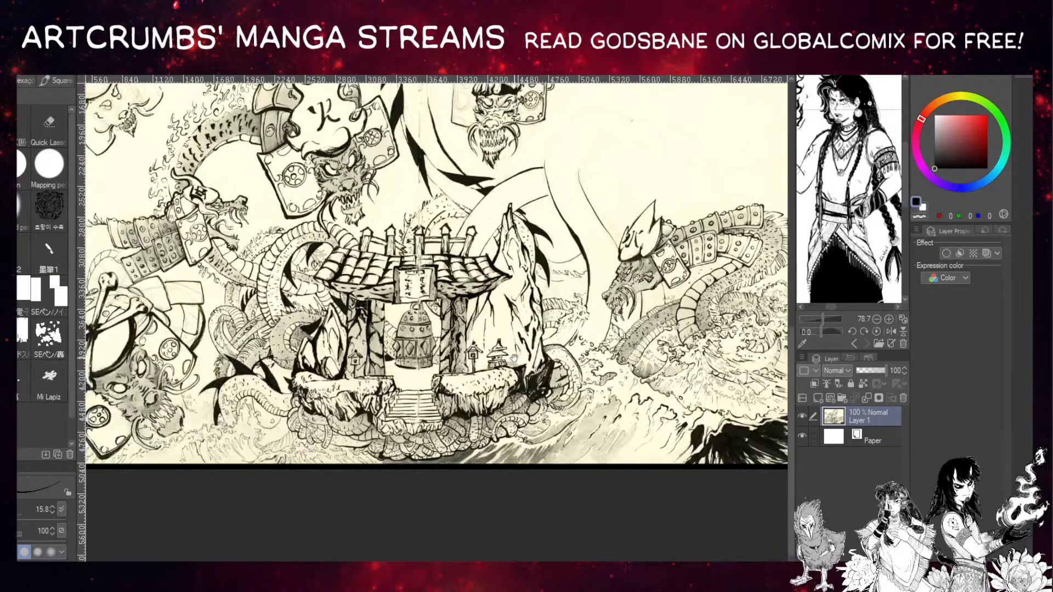
left_click_drag(436, 335, 450, 389)
scroll(416, 346, "down", 1)
left_click_drag(416, 346, 402, 440)
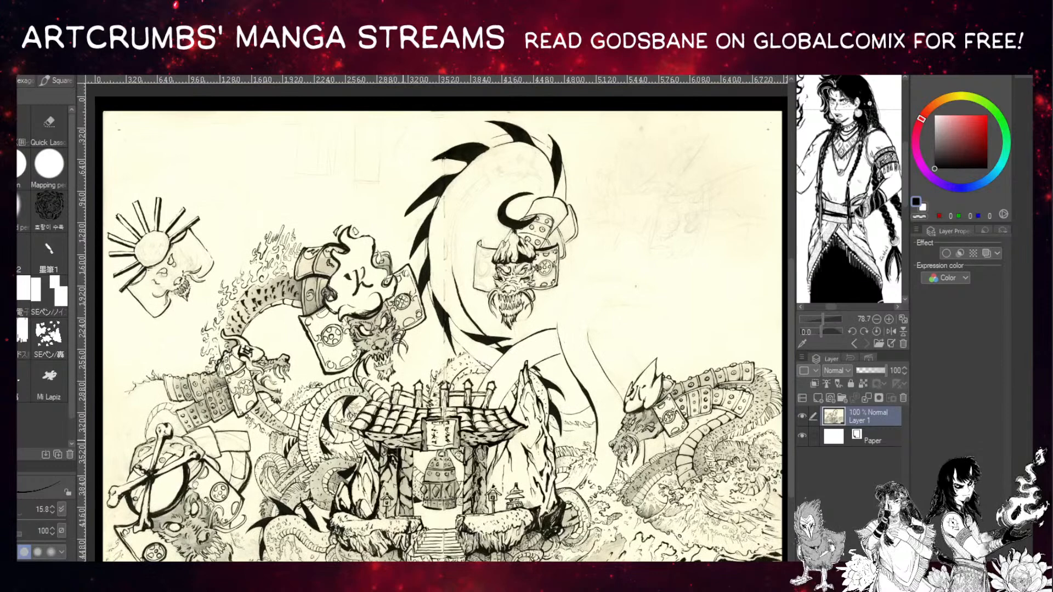
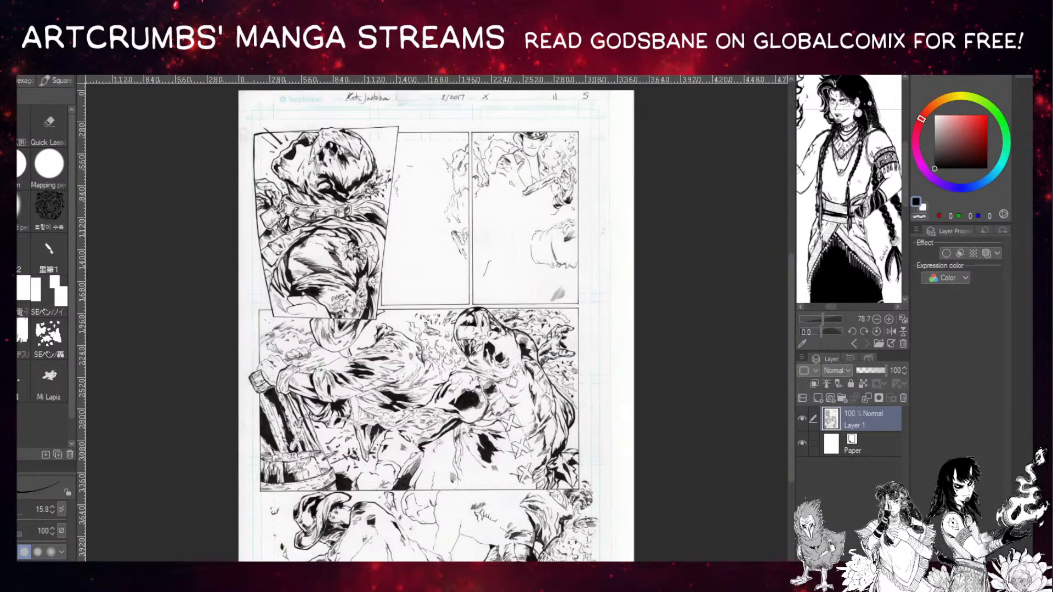
Examine the old inked comic page's hooded figure panel and the fight panel beneath it.
scroll(431, 271, "up", 3)
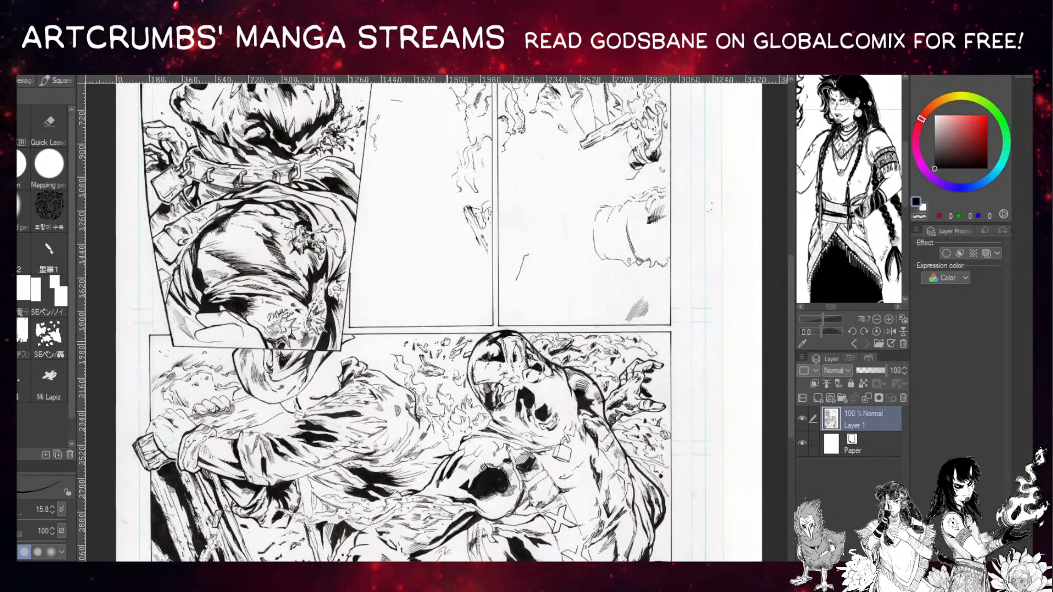
left_click_drag(426, 223, 422, 352)
scroll(416, 263, "down", 4)
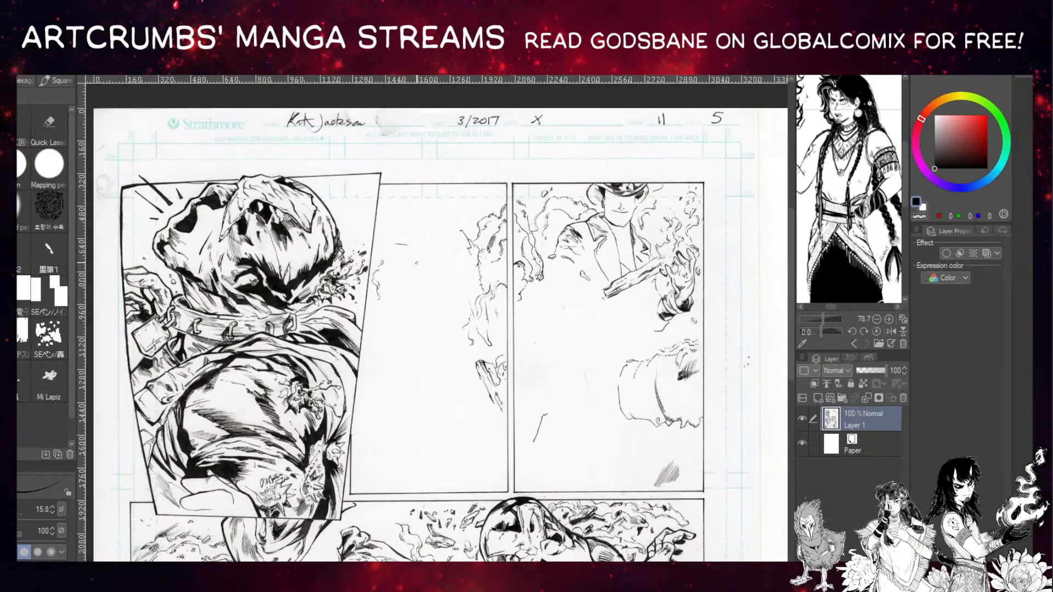
left_click_drag(409, 265, 384, 99)
mouse_move(427, 367)
left_mouse_down()
mouse_move(466, 182)
mouse_move(432, 371)
left_mouse_up()
left_click_drag(414, 242, 416, 387)
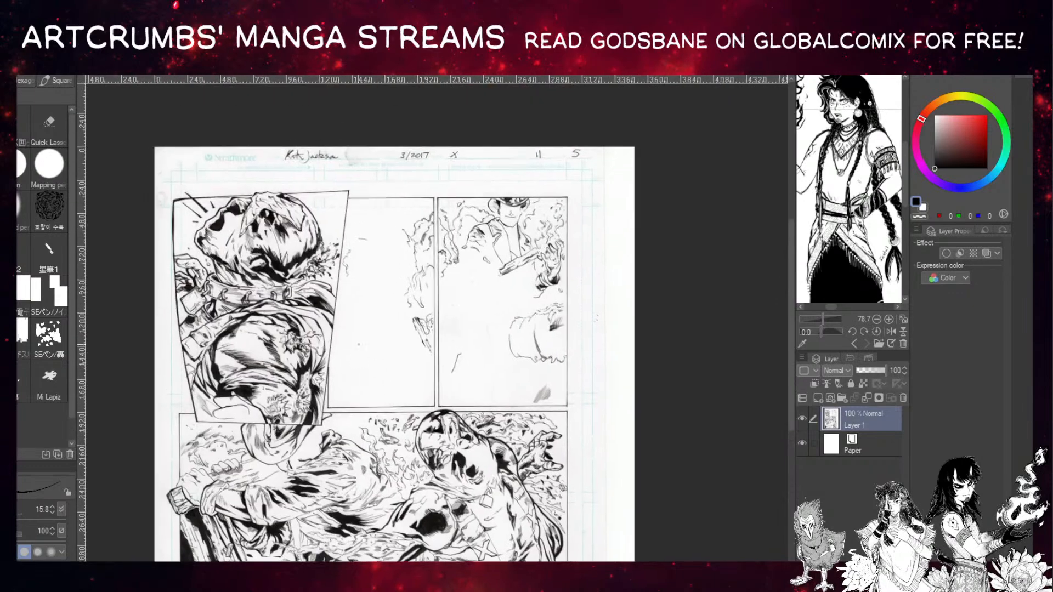
Examine the unfinished upper panels of the comic page, focusing on the man in the hat and surrounding smoke.
scroll(345, 307, "up", 4)
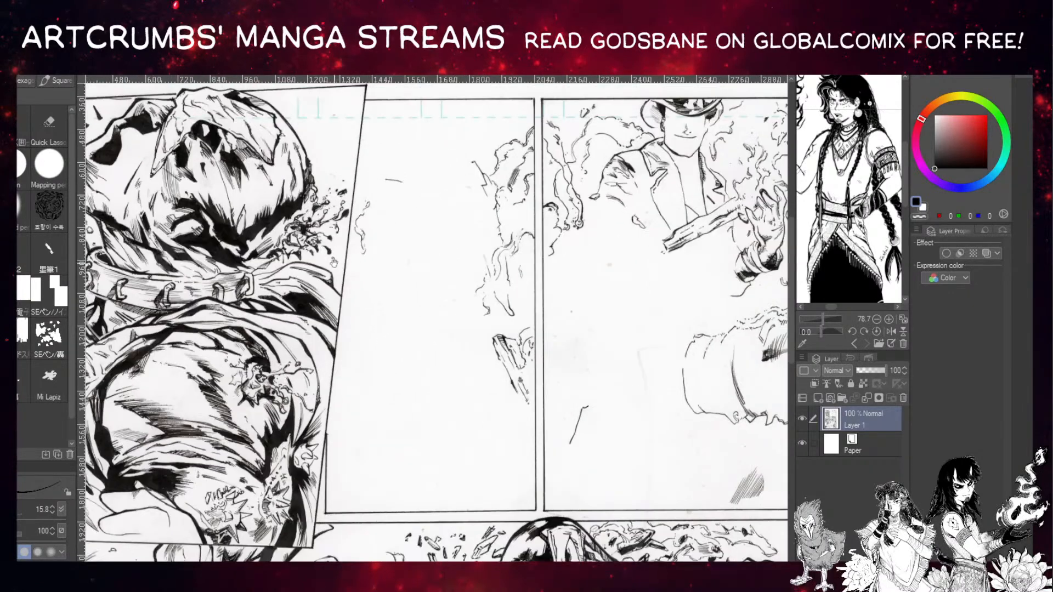
scroll(334, 262, "down", 3)
scroll(386, 420, "up", 3)
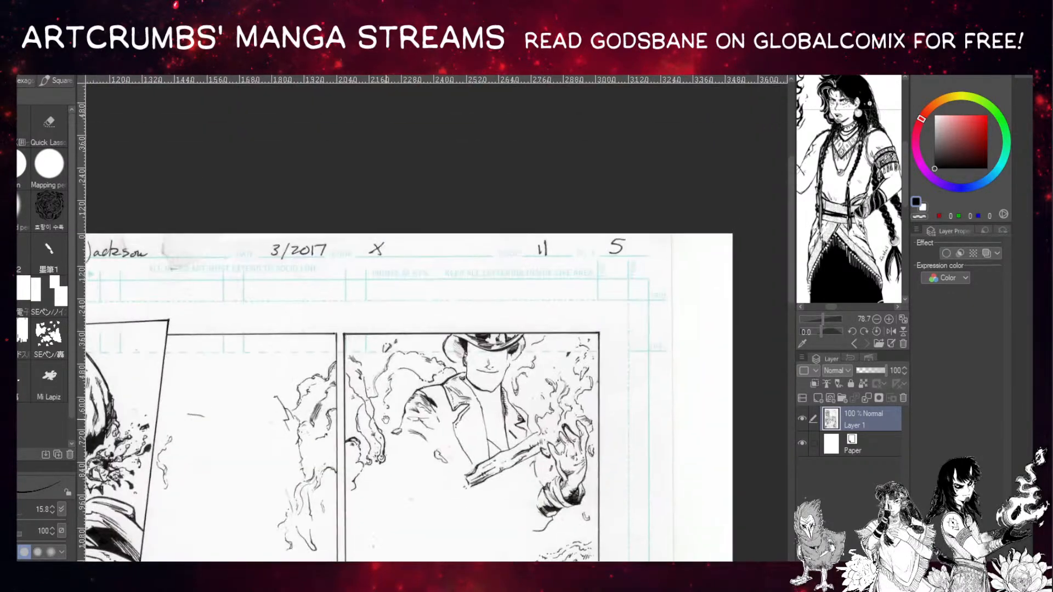
Examine the comic page's hooded figure panel, from the sack-like mask down to the padlocked collar and spiked wounds on the torso.
left_click_drag(386, 419, 480, 383)
left_click_drag(319, 418, 509, 278)
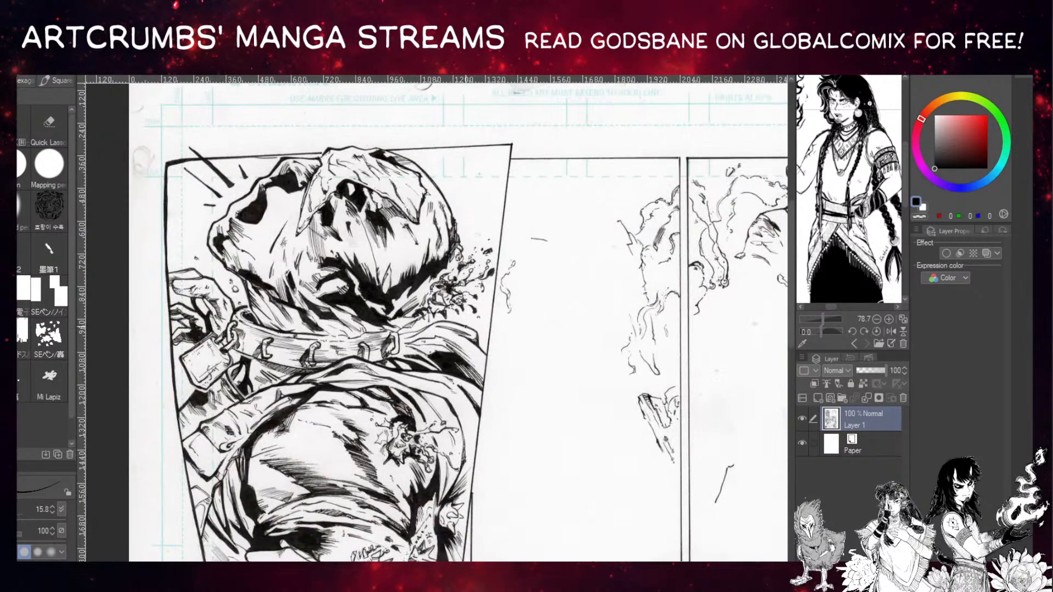
scroll(420, 378, "up", 3)
left_click_drag(368, 384, 486, 341)
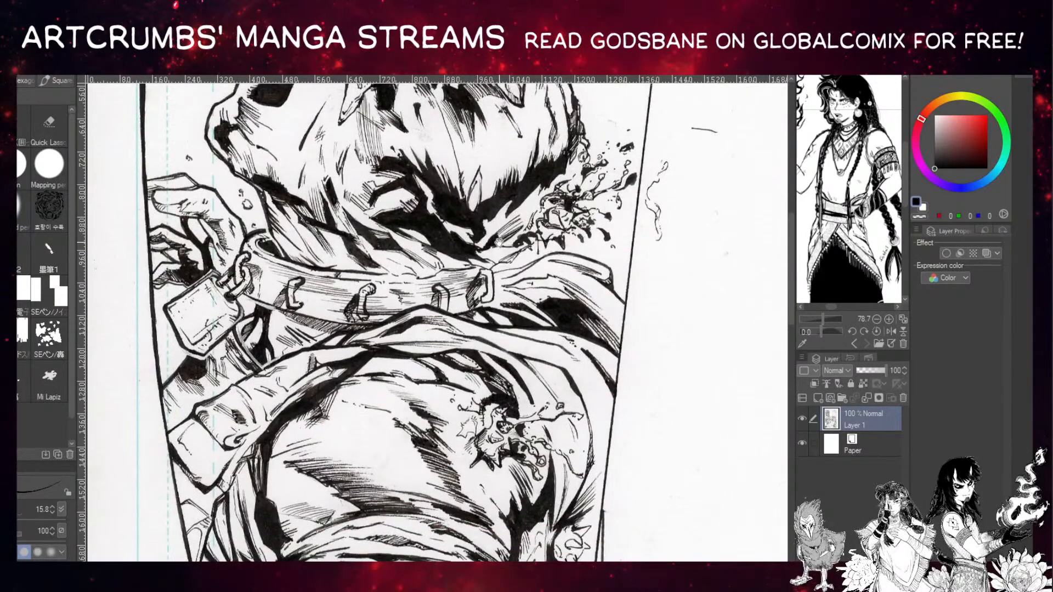
left_click_drag(496, 241, 478, 341)
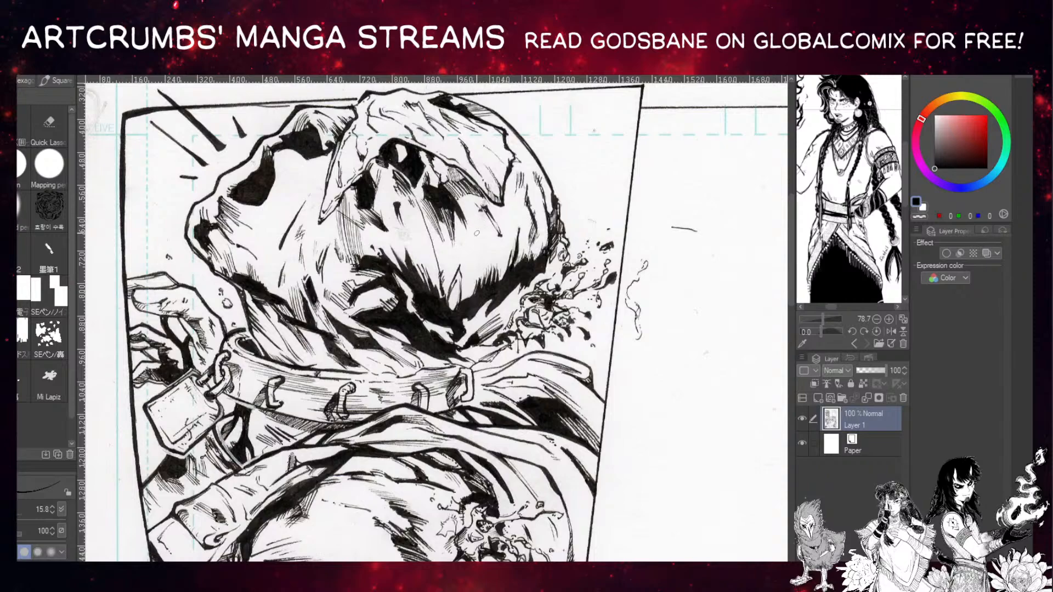
scroll(516, 387, "down", 15)
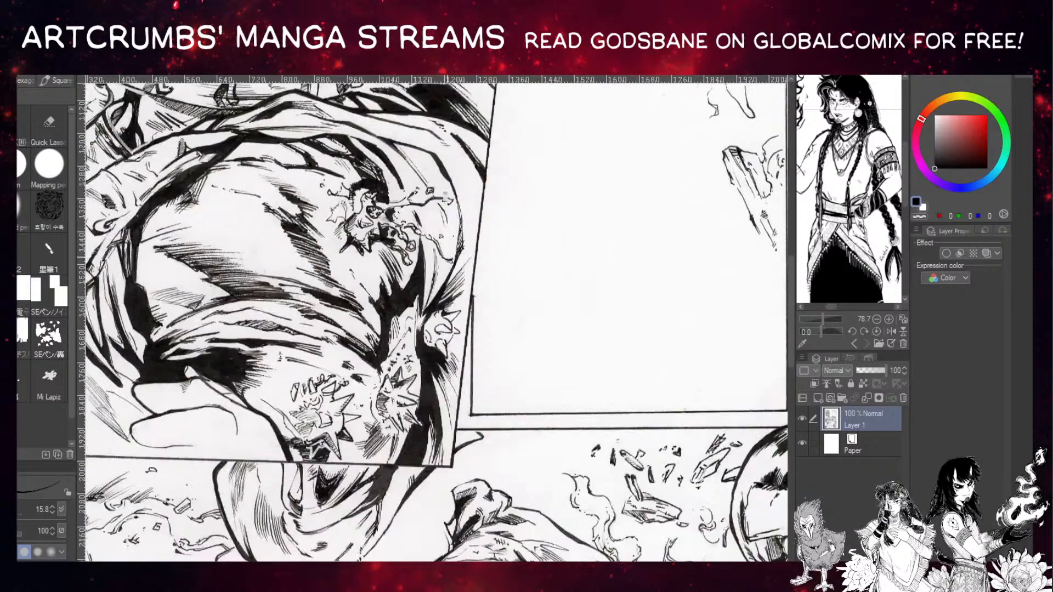
scroll(528, 247, "down", 2)
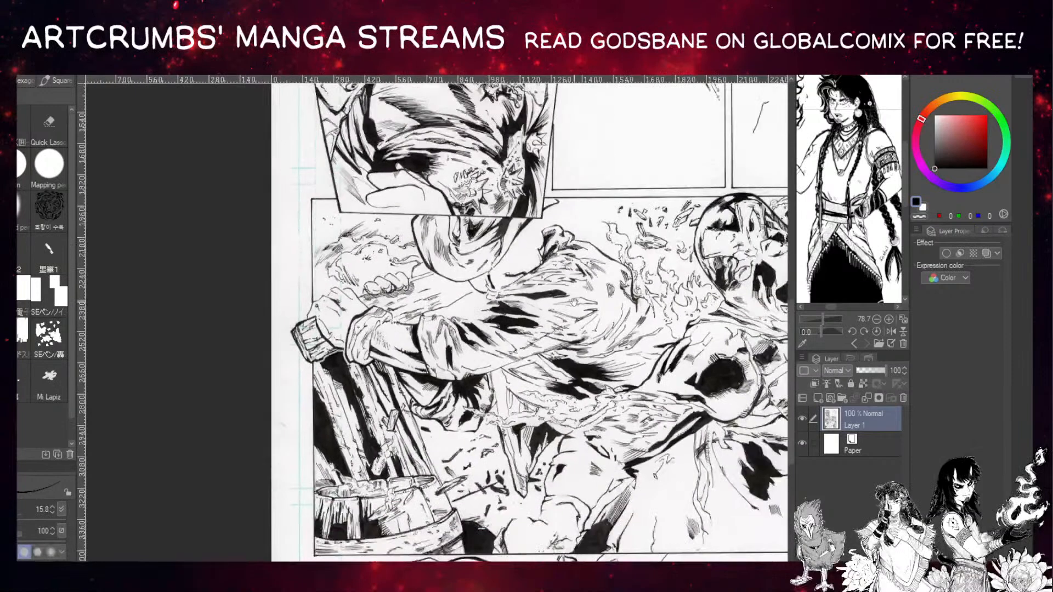
Examine the wide fight panel and the panel beneath it with the man in the hat and the smoking barrel.
left_click_drag(574, 300, 346, 327)
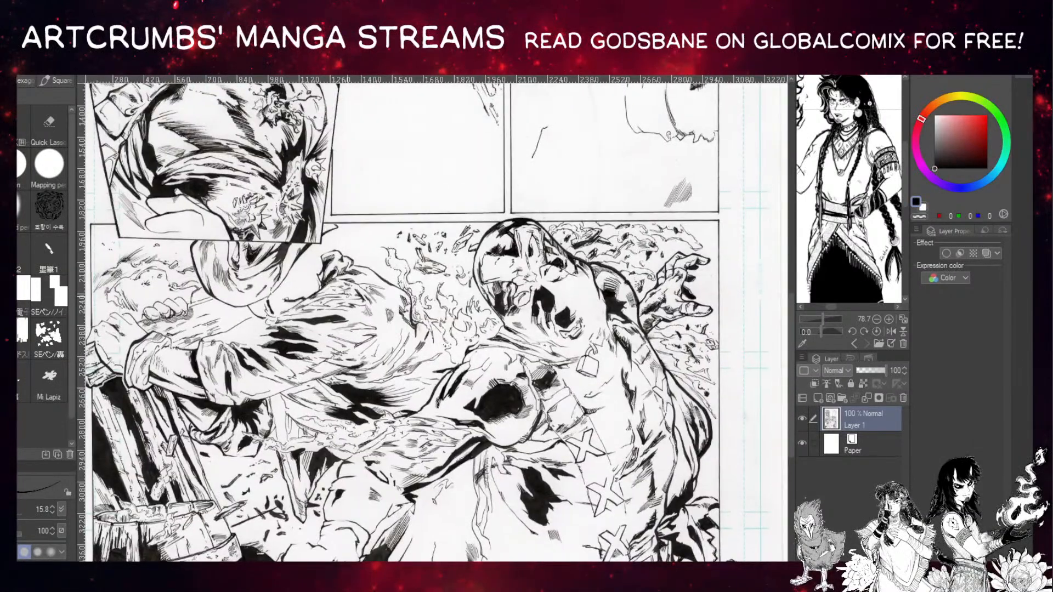
left_click_drag(421, 407, 477, 202)
left_click_drag(603, 315, 452, 250)
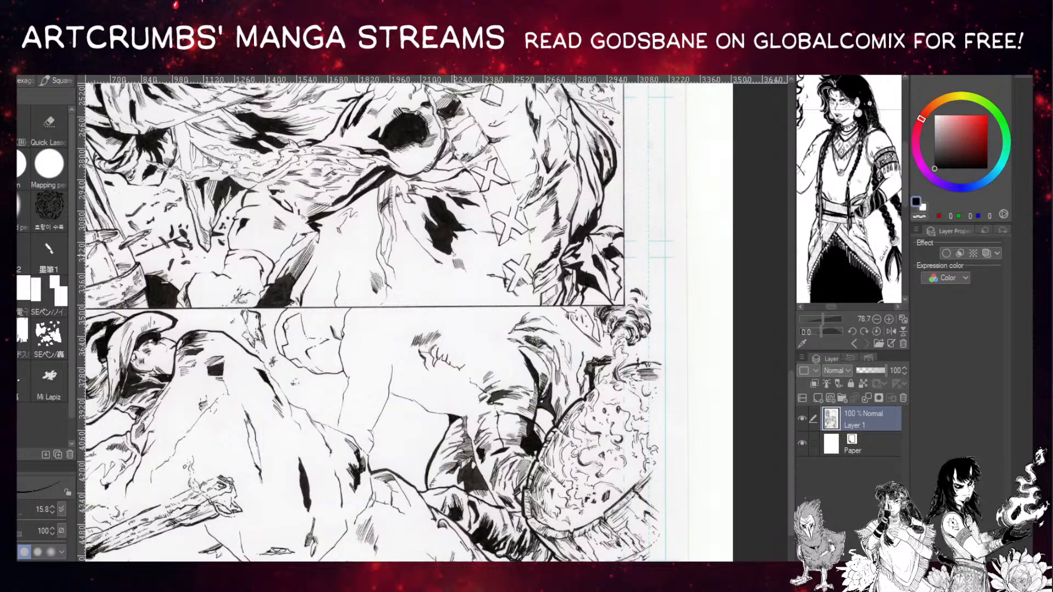
scroll(366, 391, "up", 4)
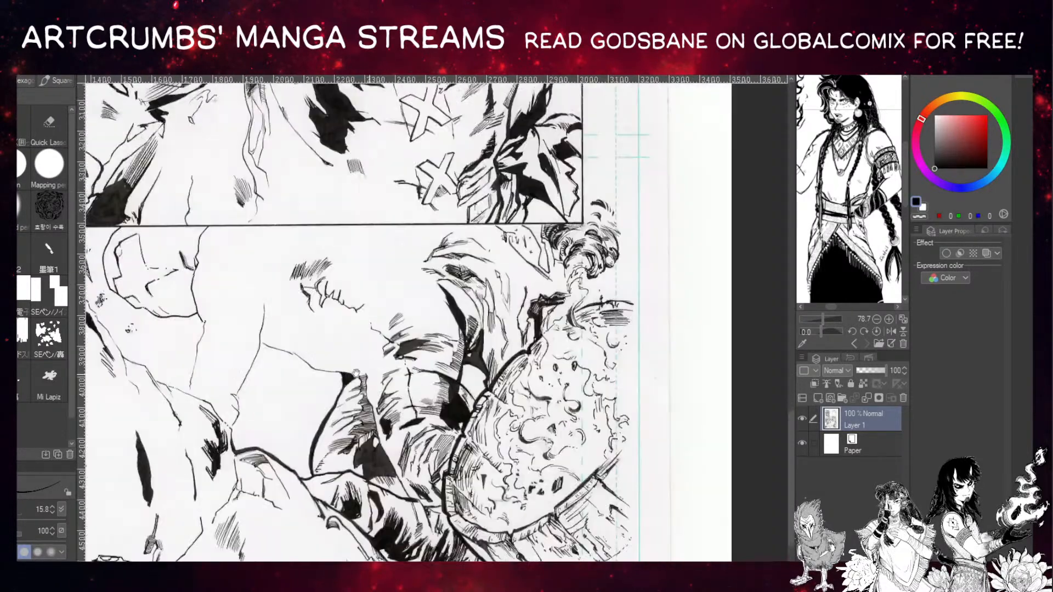
left_click_drag(355, 373, 269, 350)
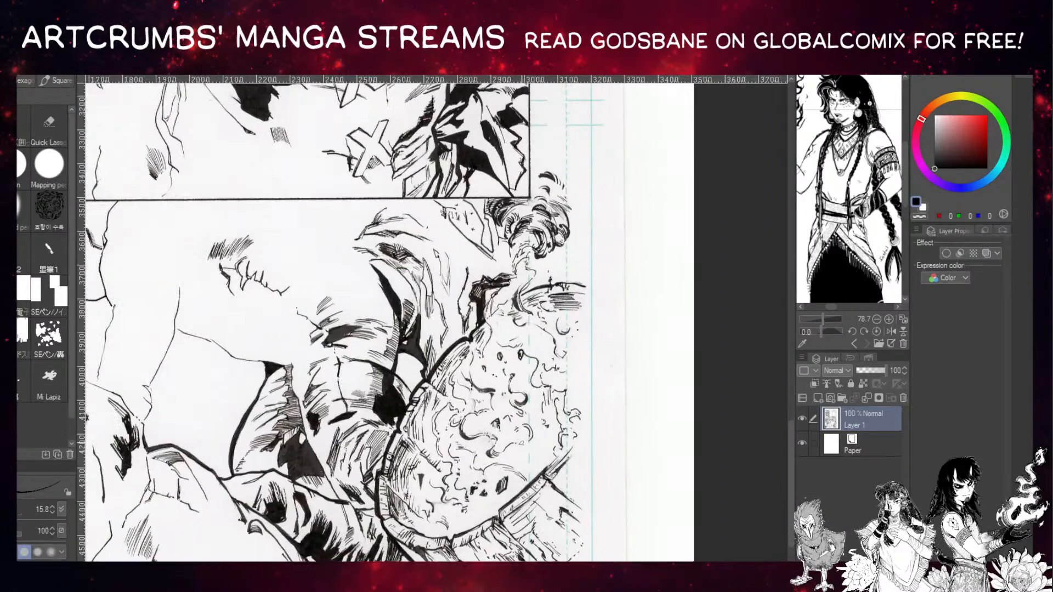
scroll(414, 452, "down", 3)
left_click_drag(221, 446, 493, 448)
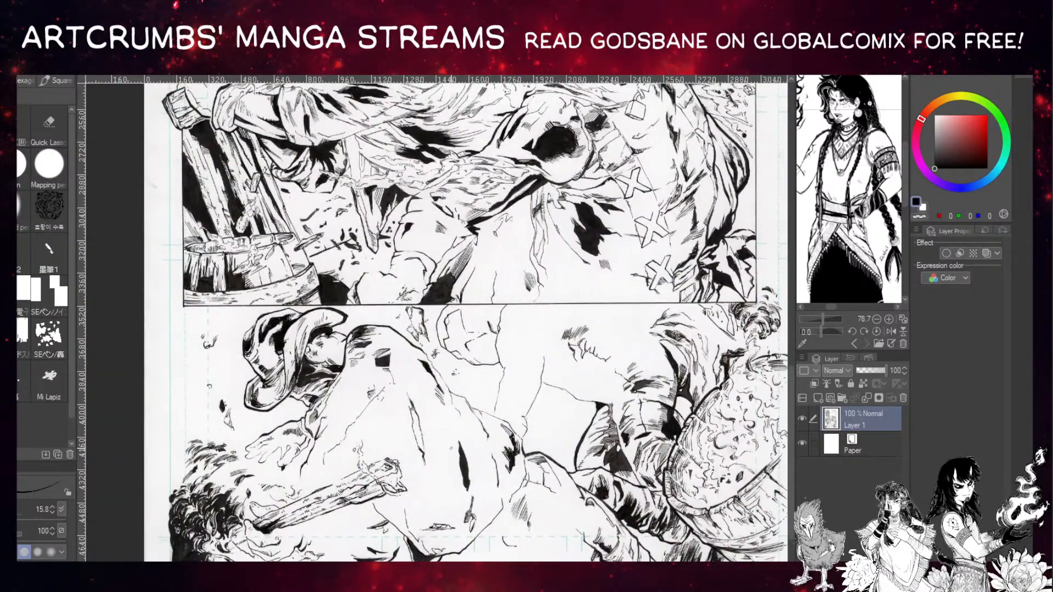
left_click_drag(486, 150, 445, 334)
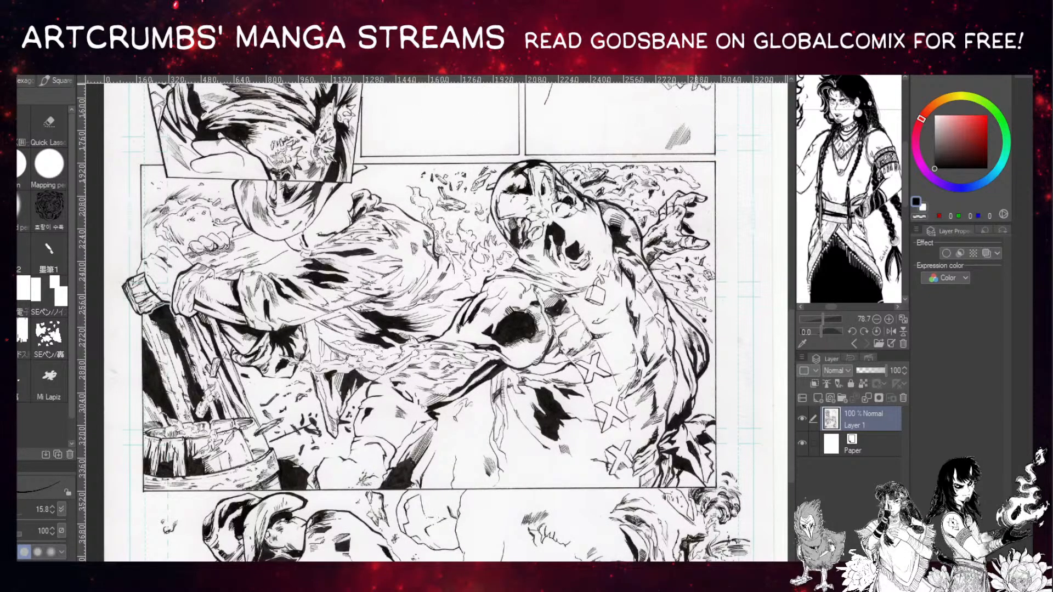
Go through the other open illustrations, manga pages and photos, ending on the page with the angry outstretched figure.
left_click(722, 77)
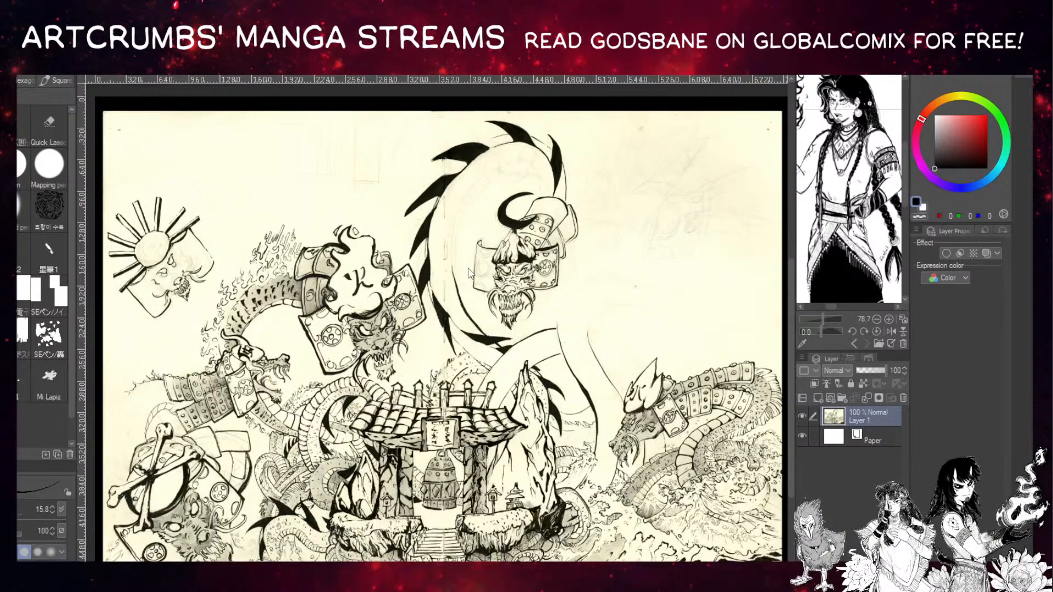
left_click(712, 76)
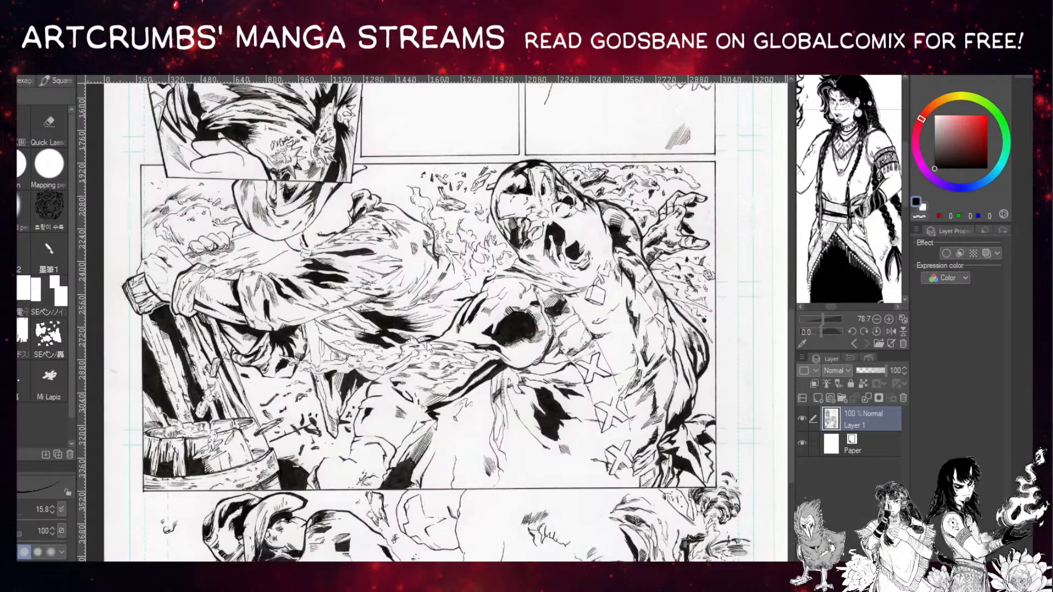
key("ctrl+Tab")
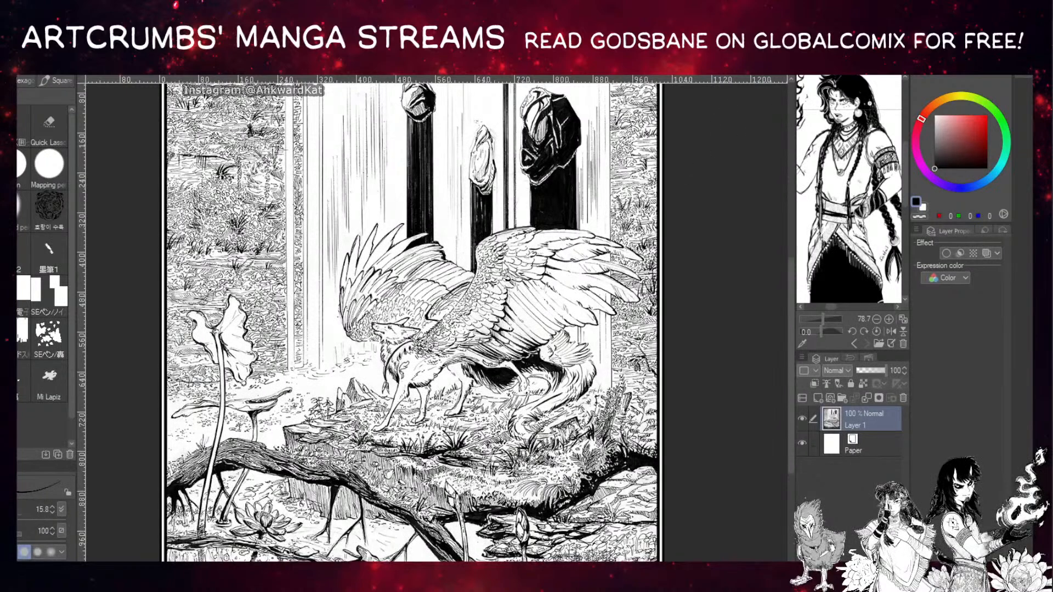
key("ctrl+Tab")
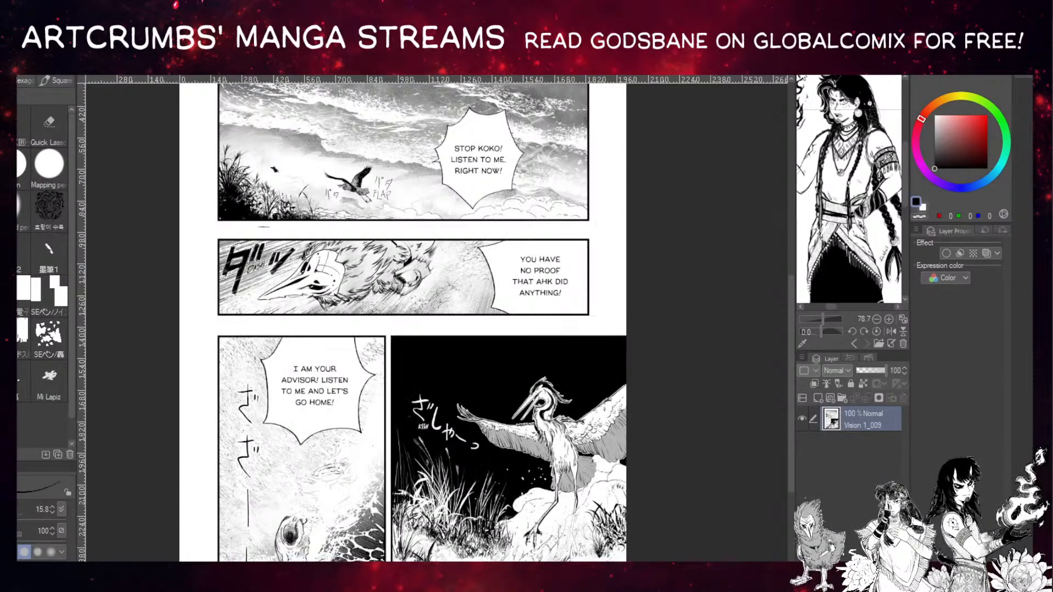
key("ctrl+Tab")
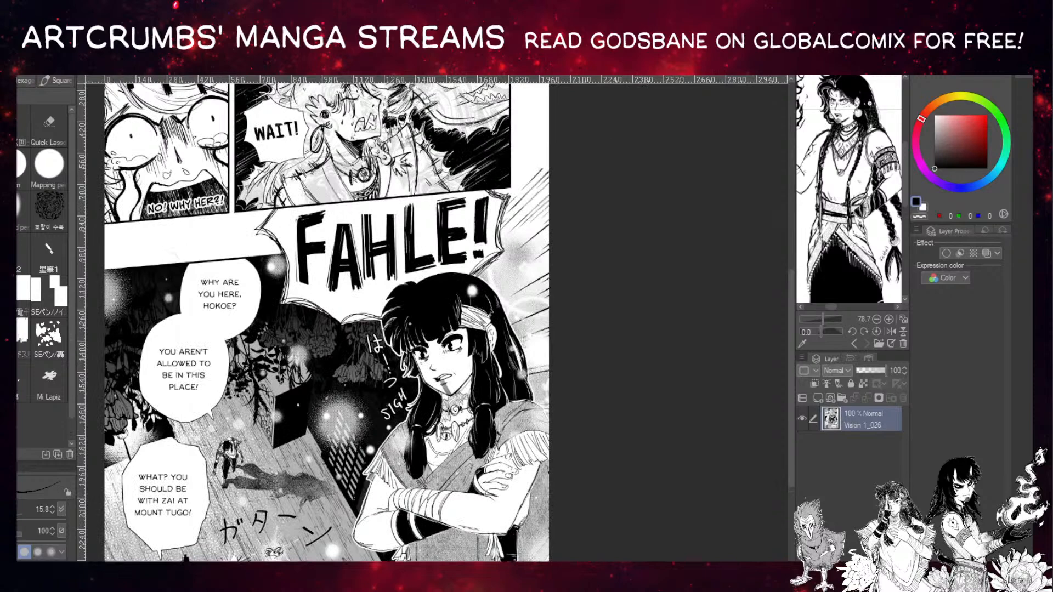
key("ctrl+Tab")
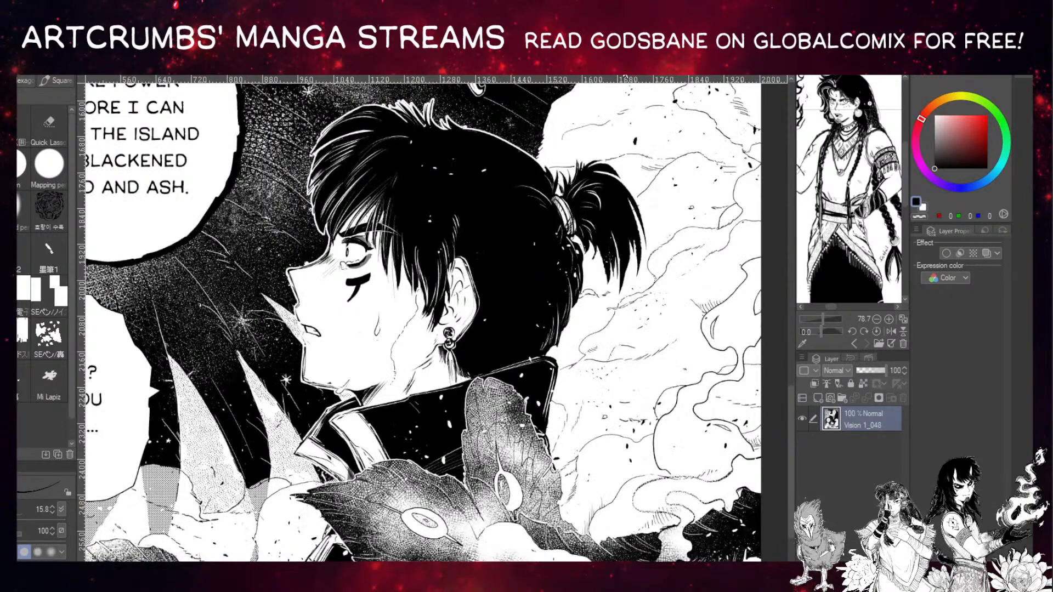
key("ctrl+Tab")
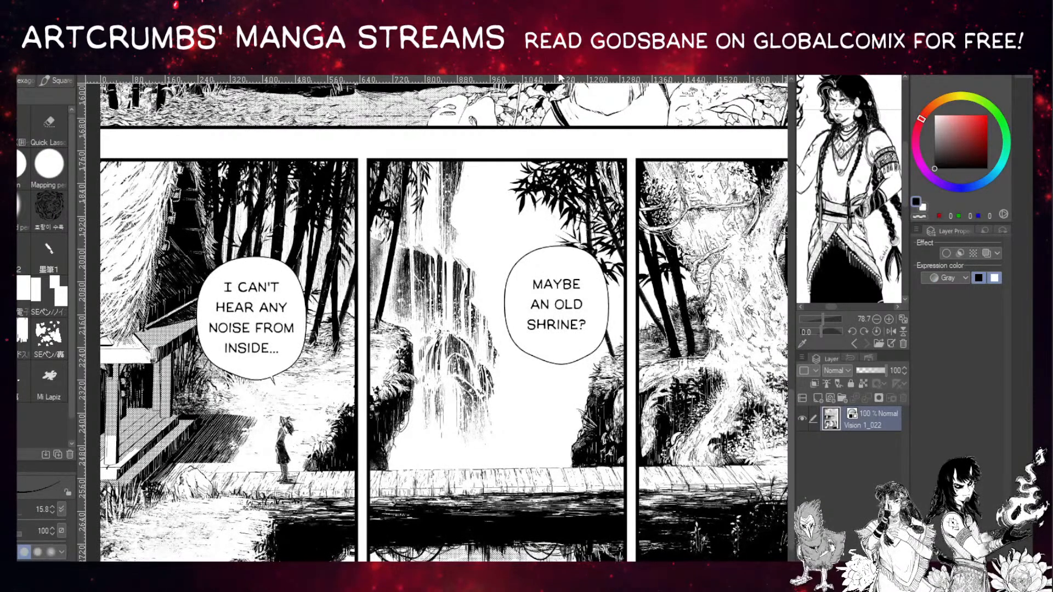
key("ctrl+Tab")
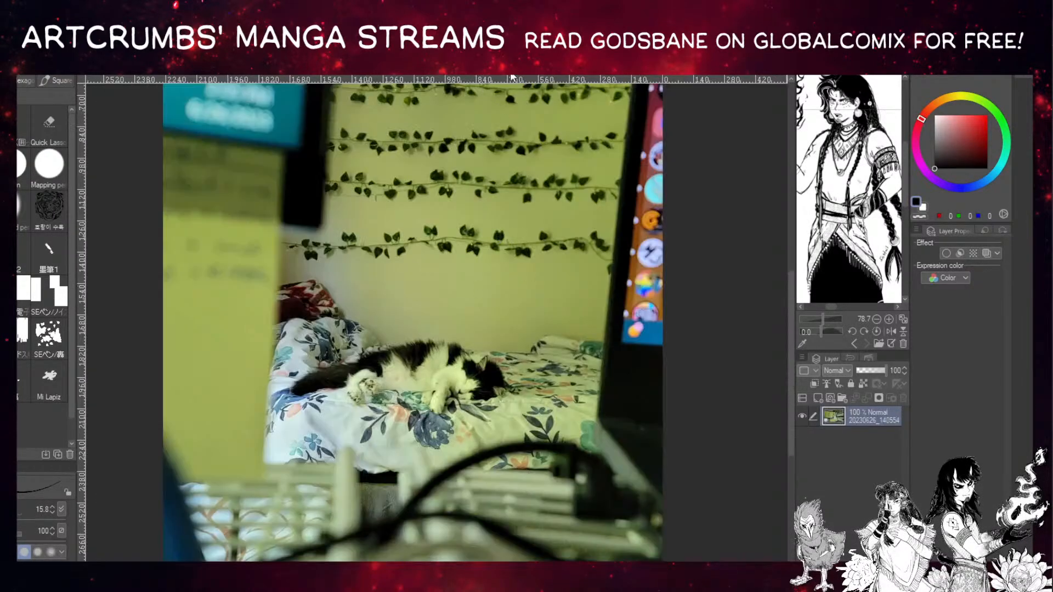
key("ctrl+Tab")
key("ctrl+Tab")
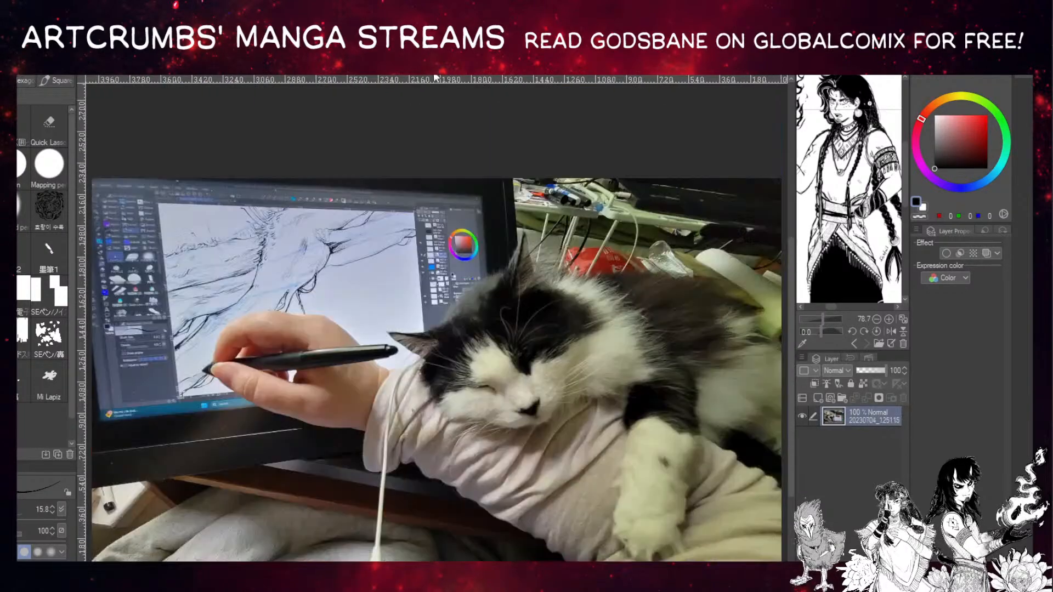
key("ctrl+Tab")
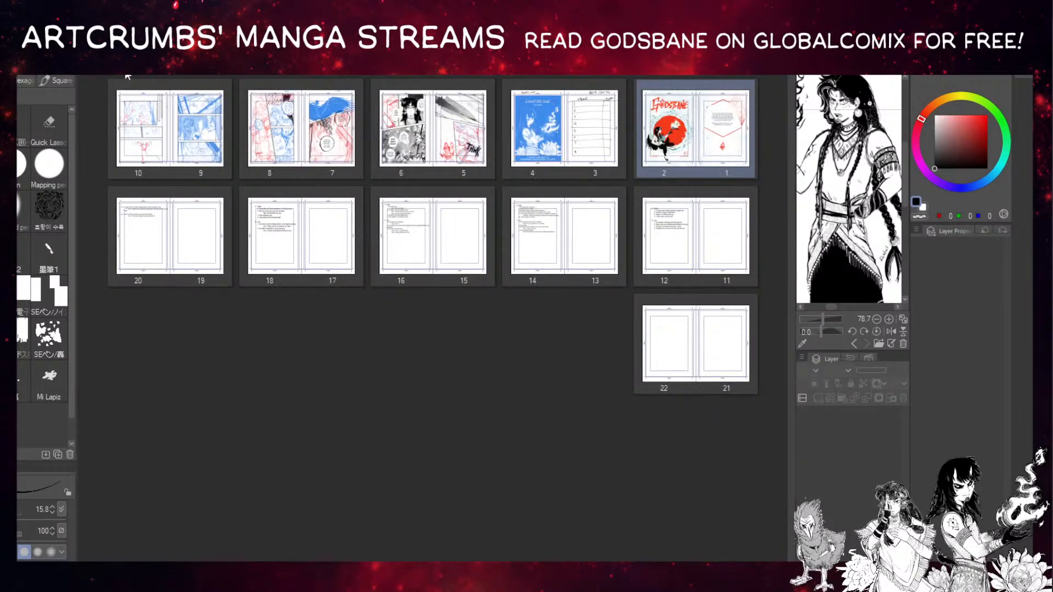
key("ctrl+Tab")
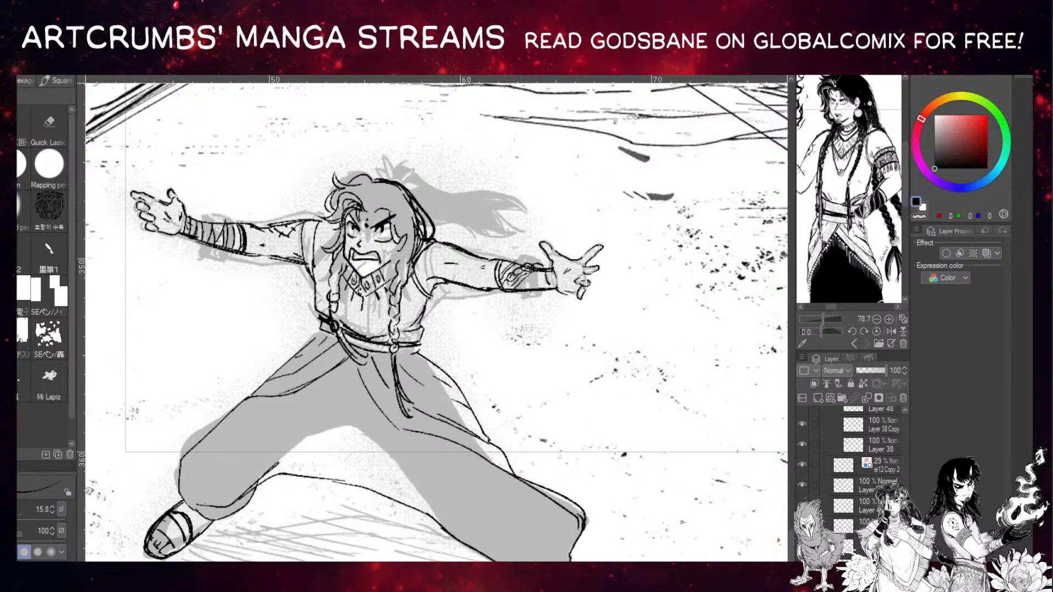
Try several trailing guide curves for a braid swinging out behind the figure's waist, below the outstretched arm, undoing each one.
mouse_move(351, 228)
left_mouse_down()
mouse_move(315, 214)
mouse_move(243, 271)
left_mouse_up()
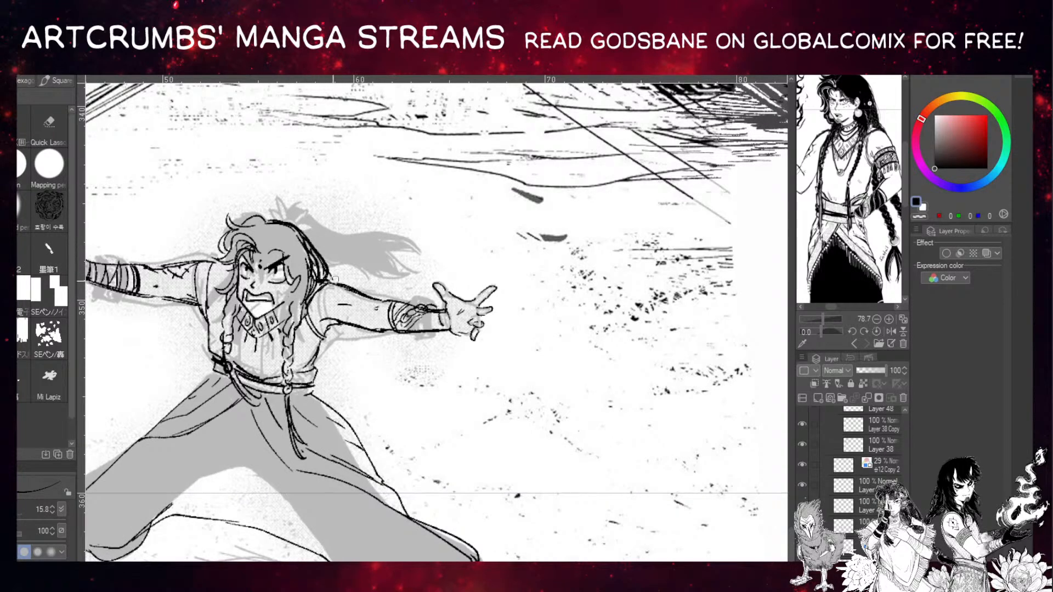
left_click_drag(335, 329, 362, 407)
key("ctrl+z")
left_click_drag(333, 335, 366, 423)
left_click_drag(333, 356, 298, 312)
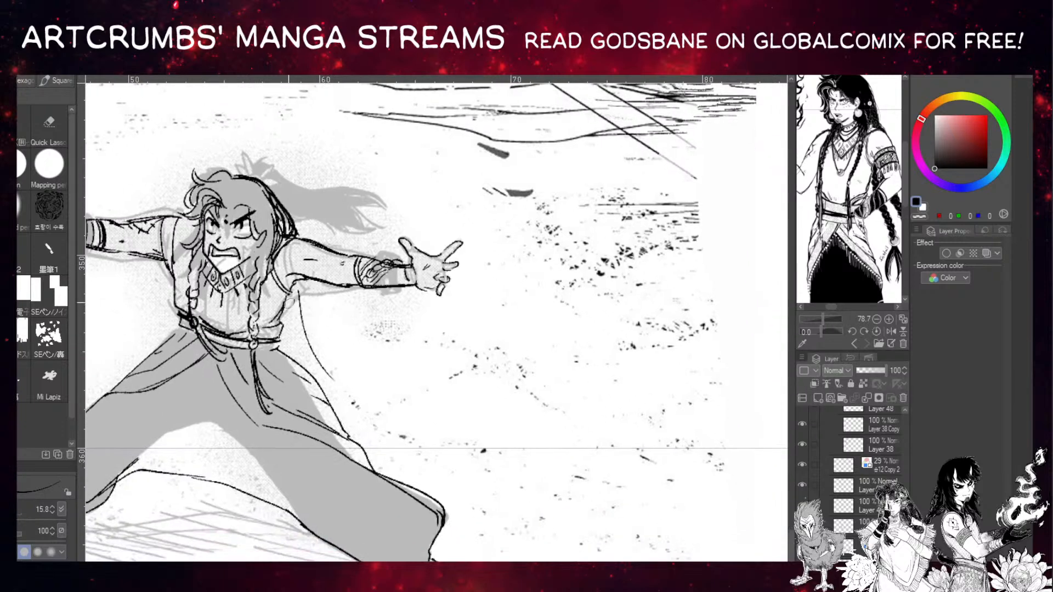
key("ctrl+z")
left_click_drag(283, 303, 329, 360)
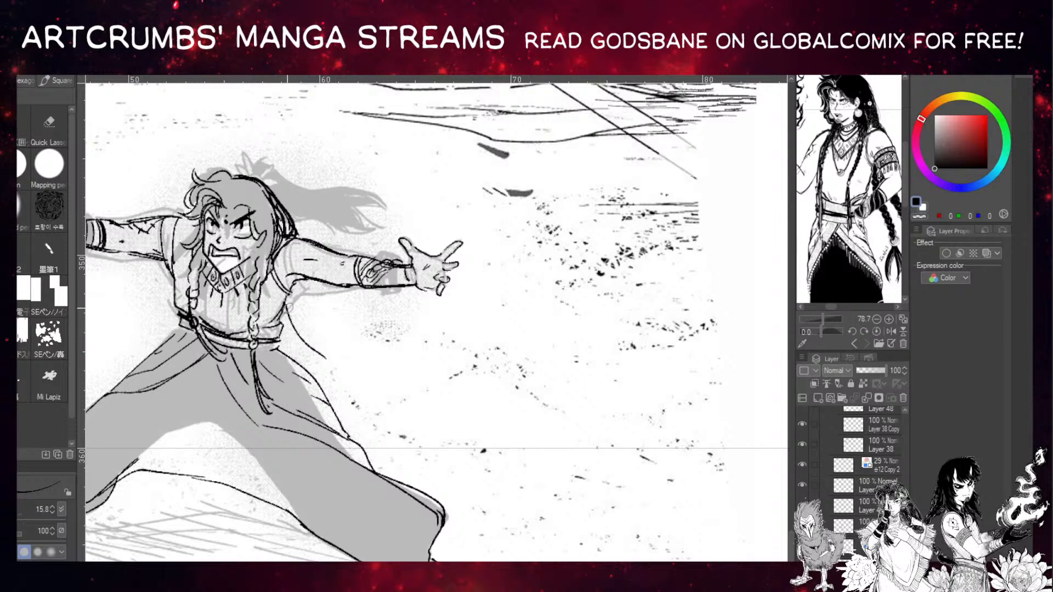
key("ctrl+z")
left_click_drag(297, 298, 297, 358)
key("ctrl+z")
left_click_drag(282, 201, 305, 236)
mouse_move(289, 317)
left_mouse_down()
mouse_move(324, 295)
mouse_move(336, 326)
left_mouse_up()
key("ctrl+z")
key("ctrl+z")
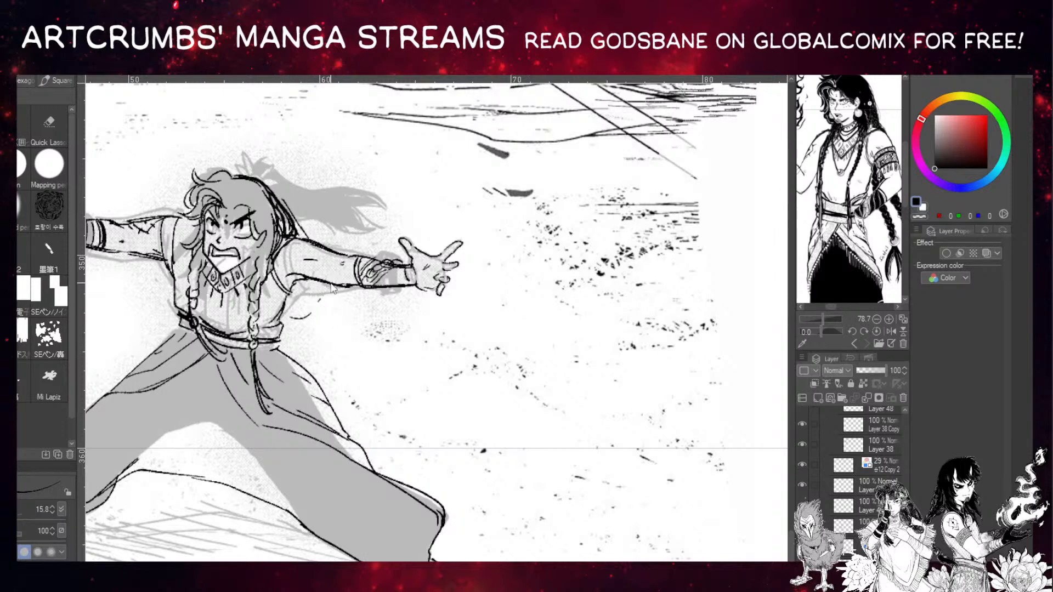
key("ctrl+z")
left_click_drag(293, 322, 382, 380)
key("ctrl+z")
key("ctrl+z")
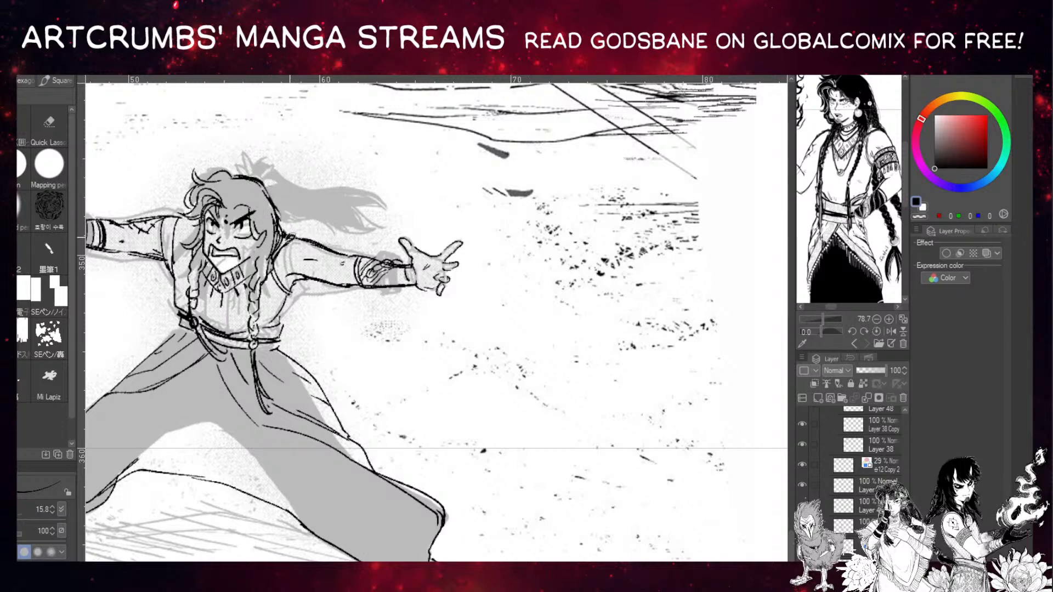
key("ctrl+z")
Sketch the swinging braid's guide curve from behind the figure's waist and draw interlocking braid links along it.
left_click_drag(265, 187, 285, 235)
left_click_drag(335, 291, 313, 253)
mouse_move(259, 277)
left_mouse_down()
mouse_move(267, 259)
mouse_move(261, 294)
left_mouse_up()
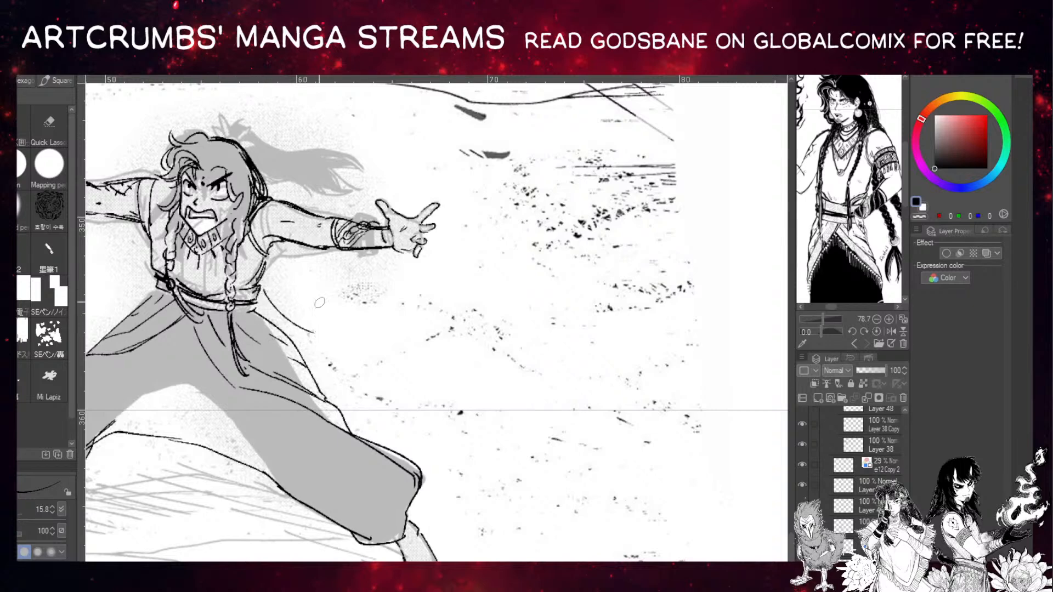
mouse_move(325, 331)
left_mouse_down()
mouse_move(261, 290)
mouse_move(277, 296)
left_mouse_up()
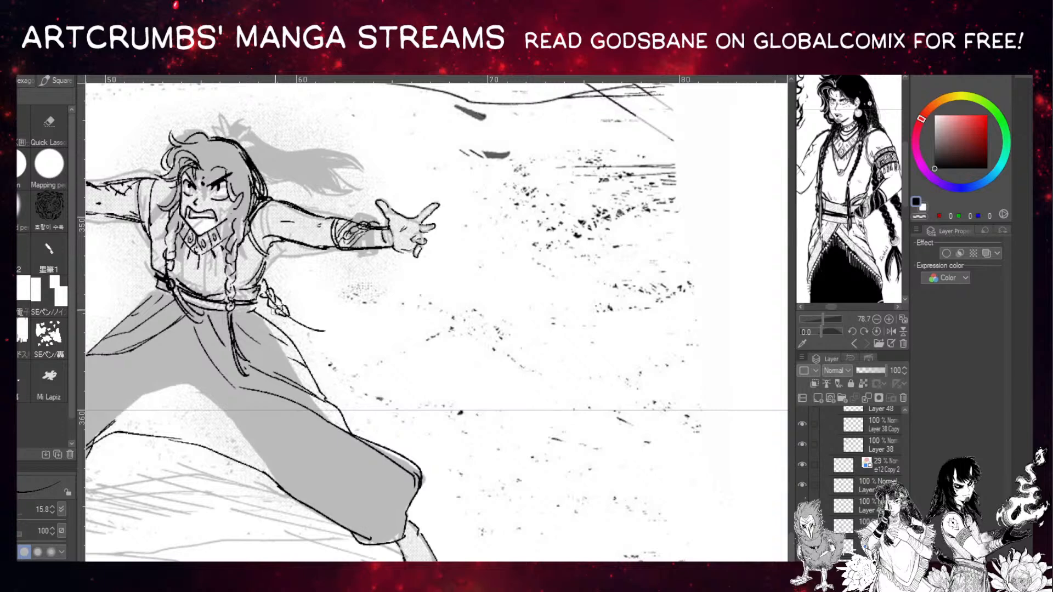
mouse_move(277, 287)
left_mouse_down()
mouse_move(261, 286)
mouse_move(293, 309)
left_mouse_up()
left_click_drag(286, 318, 284, 322)
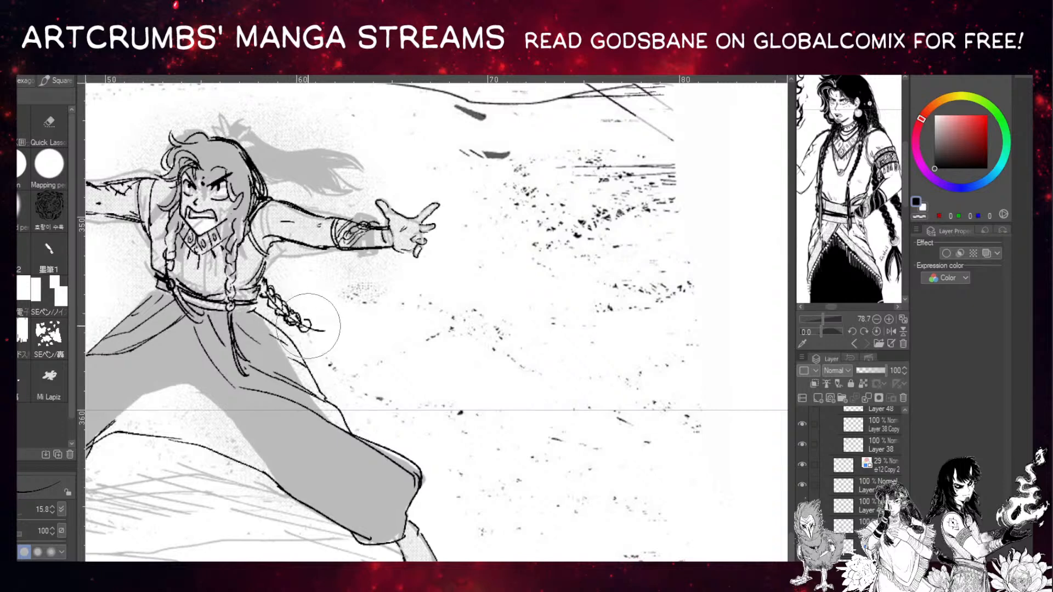
Finish the swinging braid with a tied end and a pointed, leaf-shaped tuft of loose hair.
left_click_drag(307, 328, 305, 318)
left_click_drag(312, 329, 357, 321)
mouse_move(357, 322)
left_mouse_down()
mouse_move(321, 334)
mouse_move(357, 323)
mouse_move(339, 340)
left_mouse_up()
key("ctrl+z")
left_click_drag(246, 145, 231, 255)
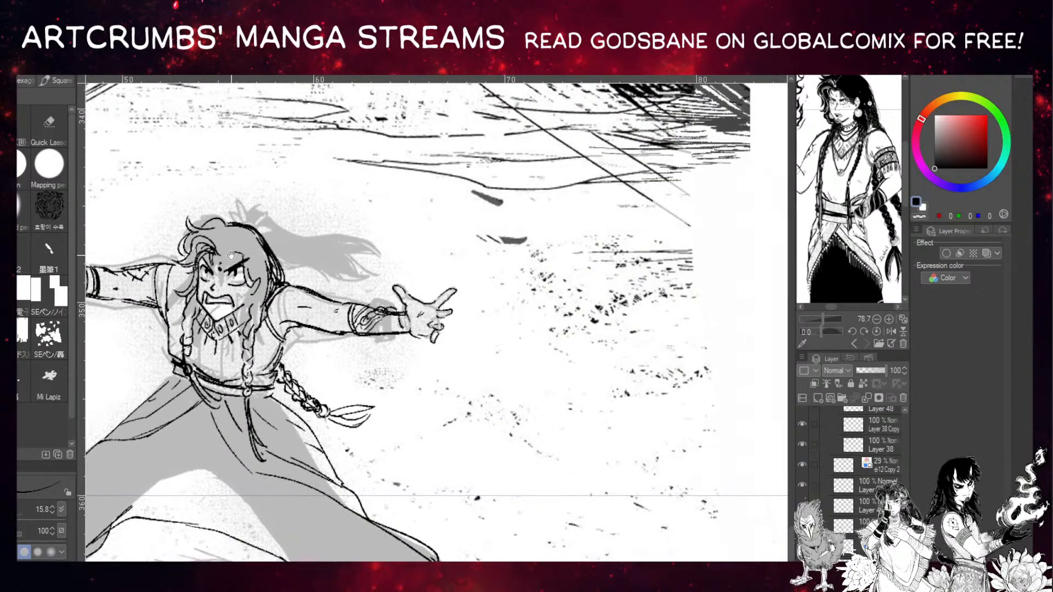
left_click_drag(295, 356, 357, 347)
left_click_drag(348, 395, 298, 235)
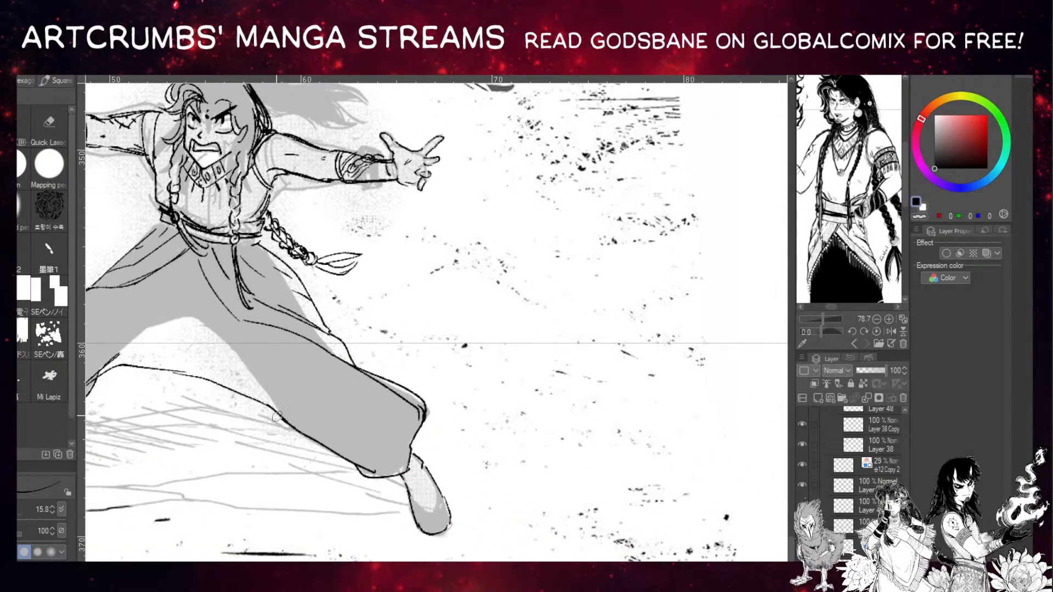
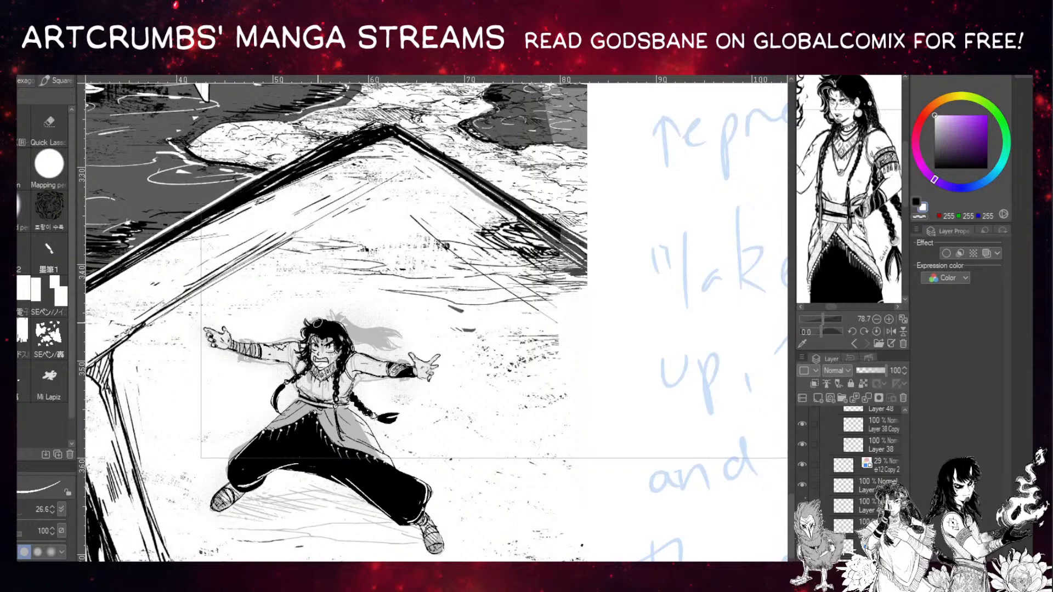
scroll(329, 318, "down", 2)
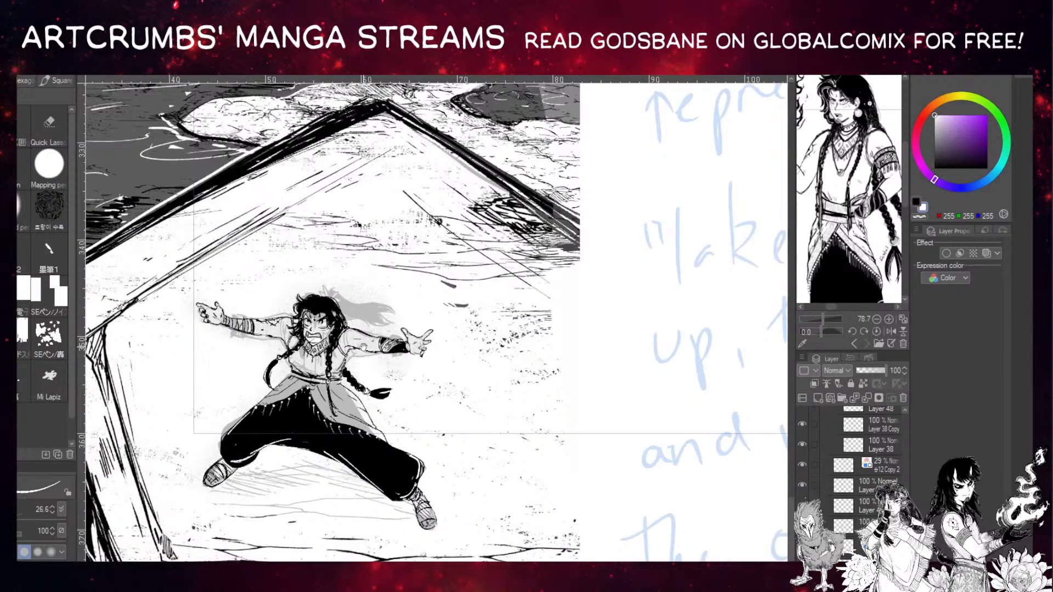
scroll(866, 455, "down", 3)
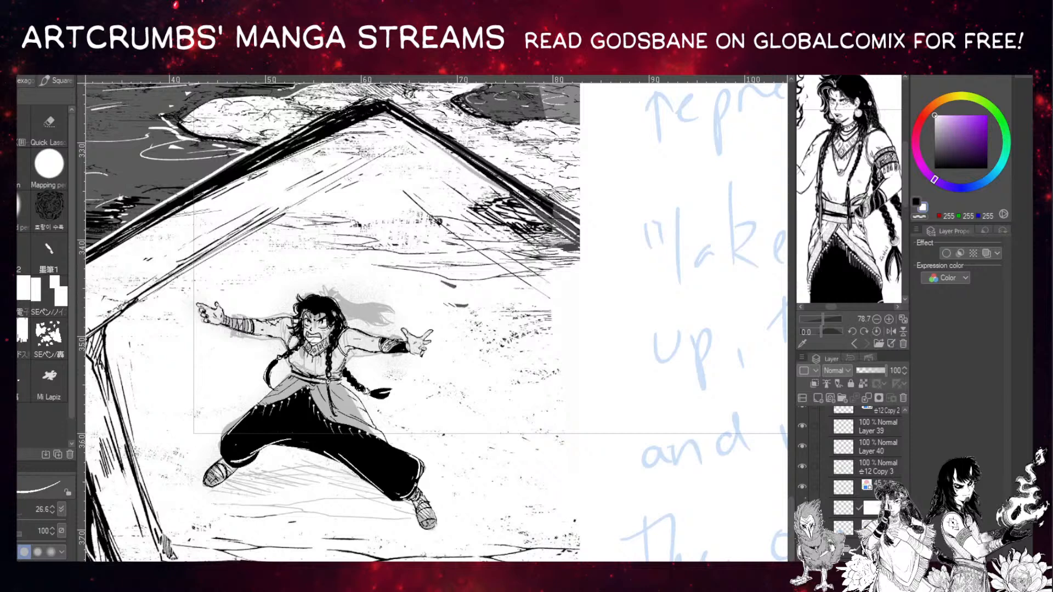
Set the opacity of the grayscale layer beneath the figure's ink layer to 100%.
left_click(877, 528)
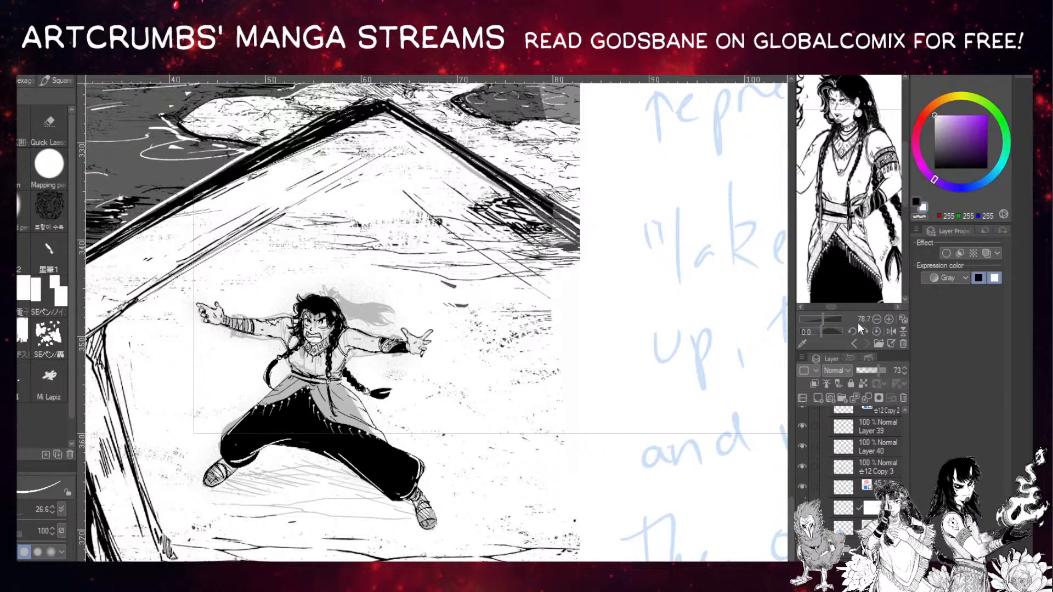
left_click_drag(882, 372, 894, 377)
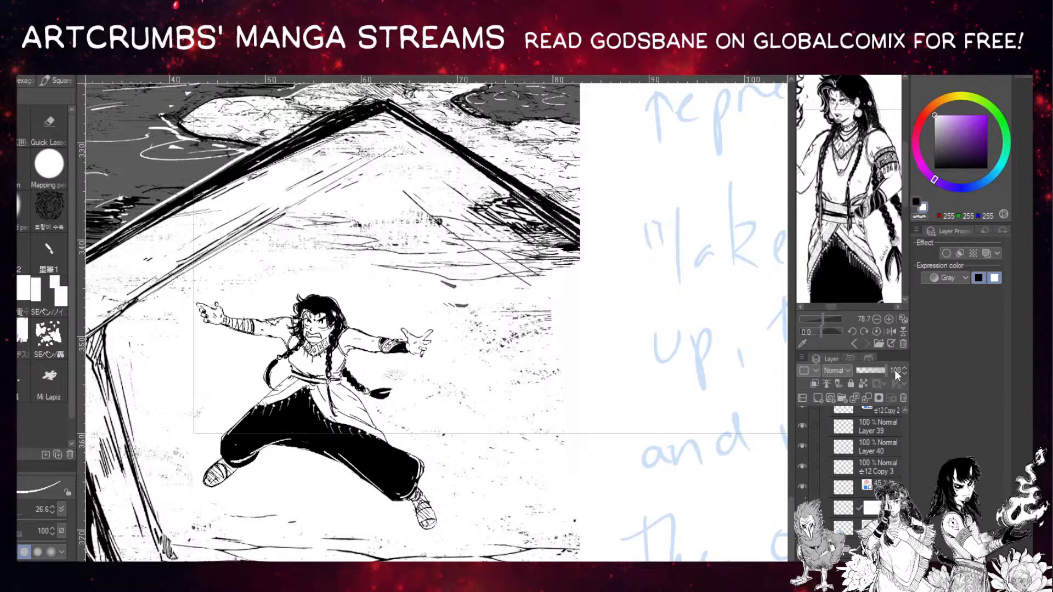
Ink a pendant on the figure's necklace and a band around the upper arm in black on the ink layer.
key("x")
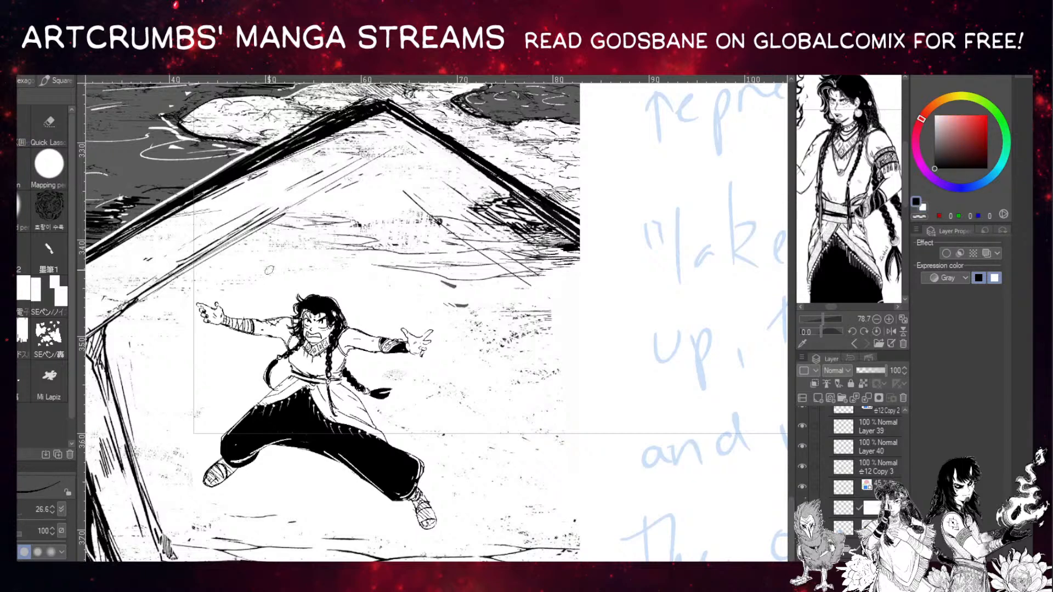
left_click(872, 507)
left_click_drag(311, 363, 311, 364)
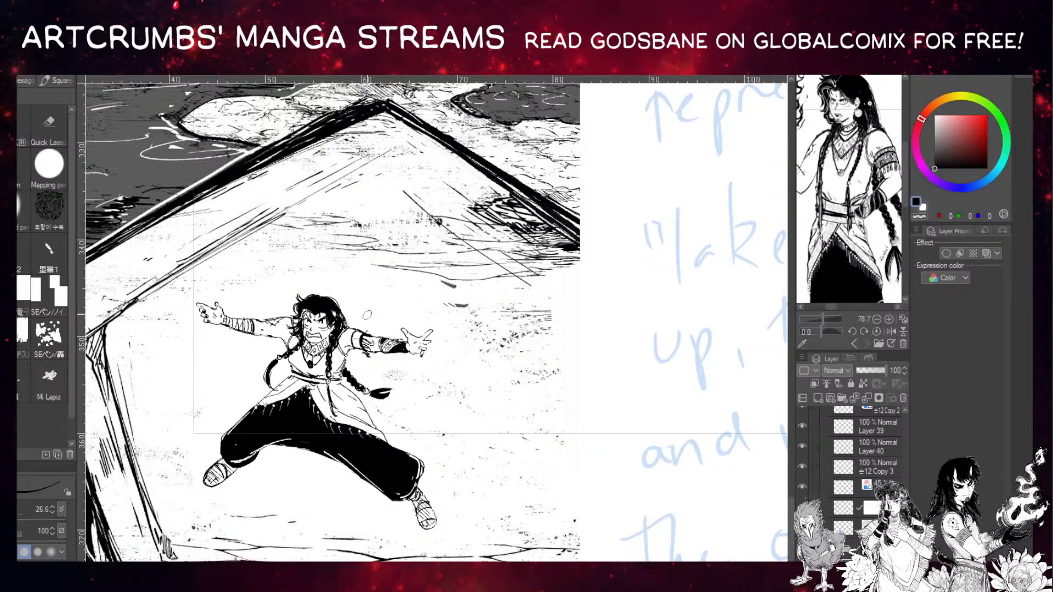
left_click_drag(358, 332, 357, 346)
Draw white swirling wave ornaments on the black trouser cuff after the reference, reducing the brush size to 17.0 for the finer curls.
left_click_drag(309, 410, 319, 415)
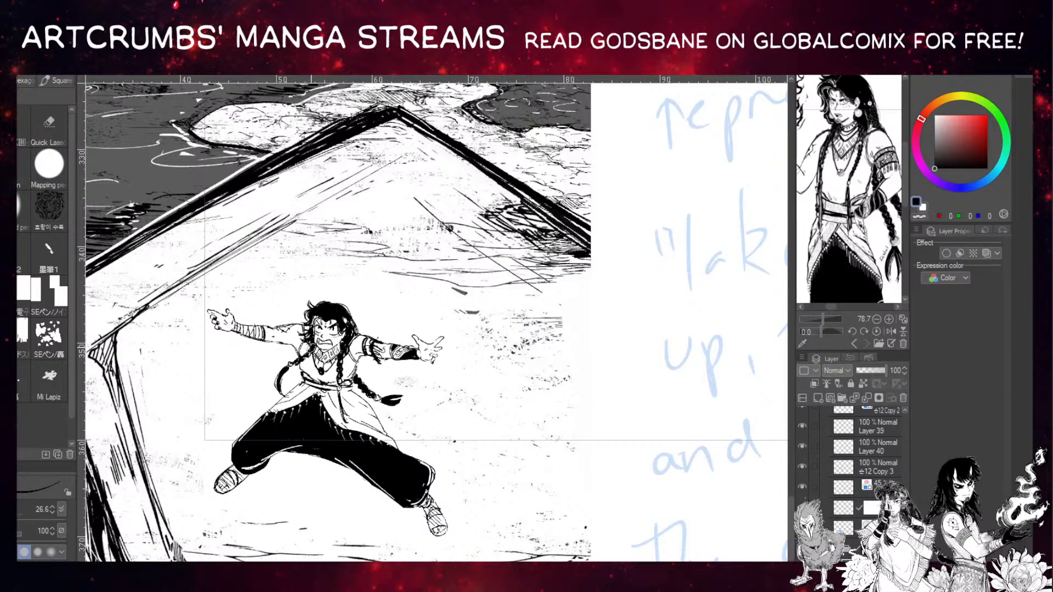
left_click_drag(346, 417, 330, 418)
left_click_drag(811, 214, 810, 114)
left_click(922, 207)
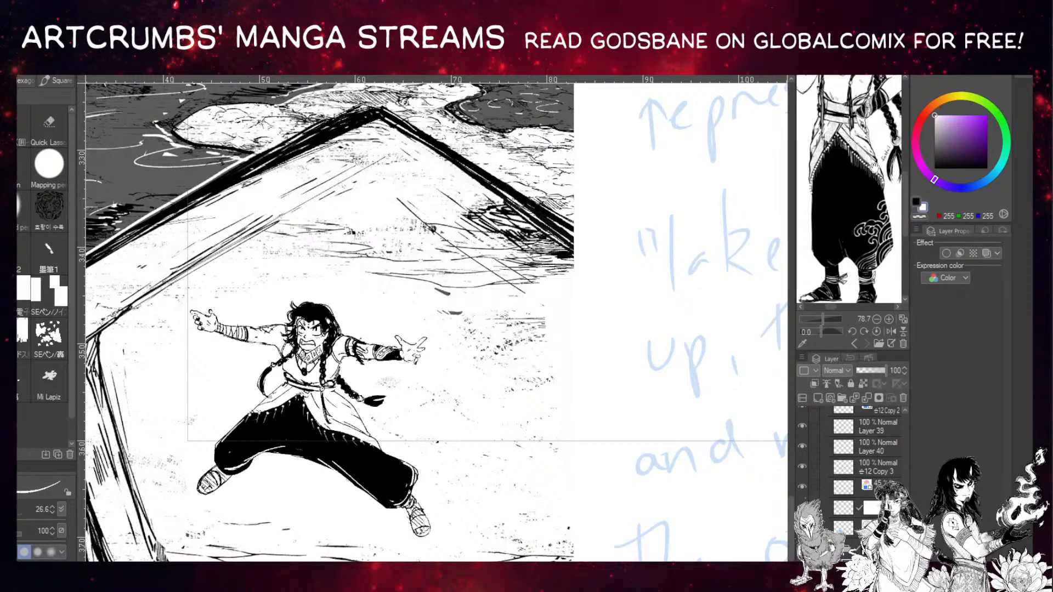
mouse_move(391, 466)
left_mouse_down()
mouse_move(400, 458)
mouse_move(407, 493)
mouse_move(390, 468)
left_mouse_up()
key("ctrl+z")
key("ctrl+z")
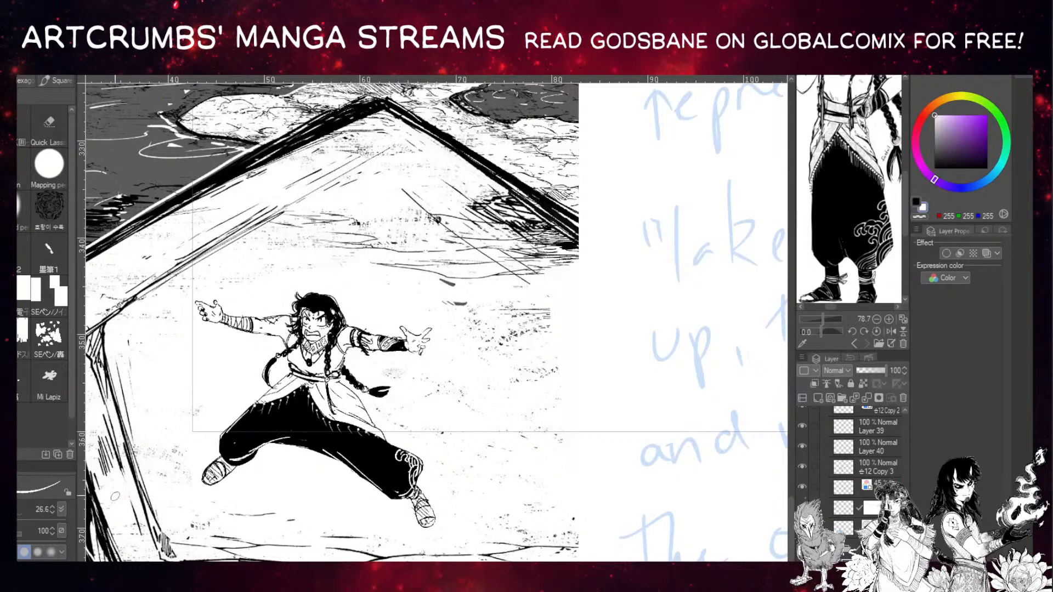
key("bracketleft")
key("bracketleft")
key("bracketleft")
left_click_drag(410, 469, 405, 471)
left_click_drag(397, 470, 393, 483)
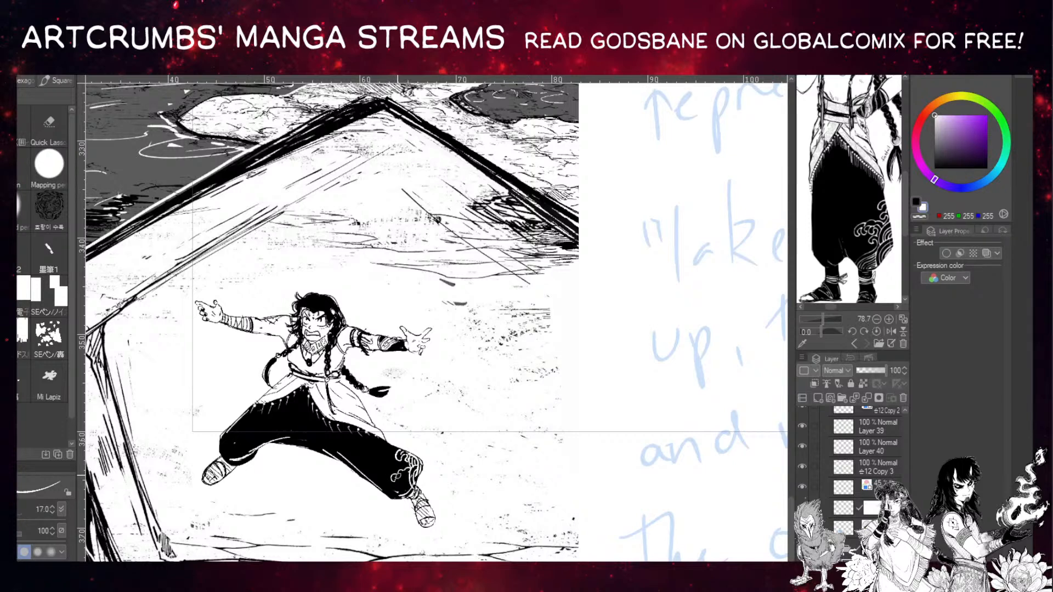
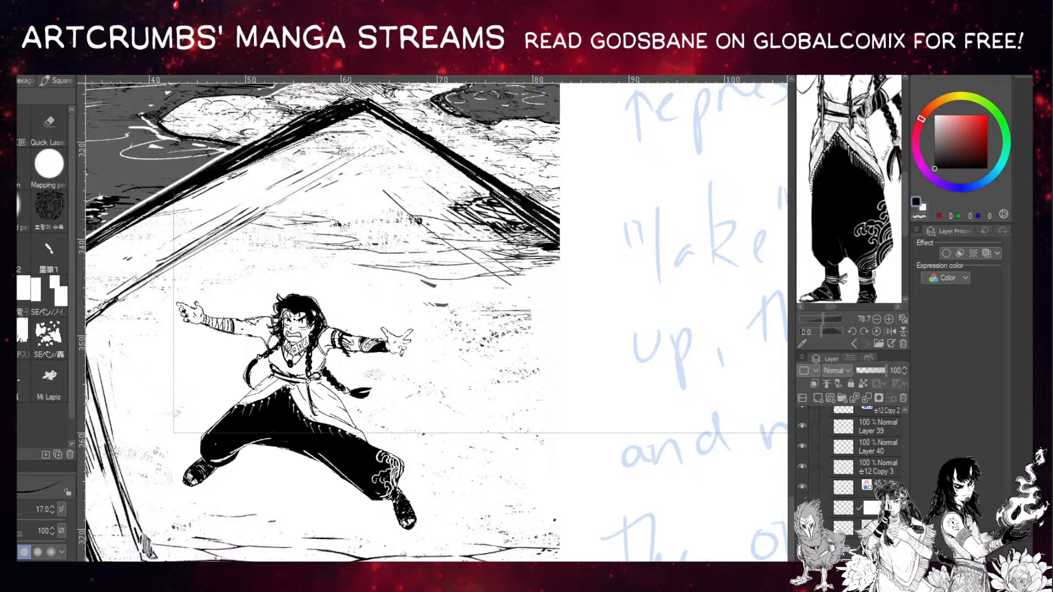
Touch up the rippled texture at the panel's outer edge beside the speech balloon, using black and white sampled from the artwork.
left_click_drag(452, 320, 459, 296)
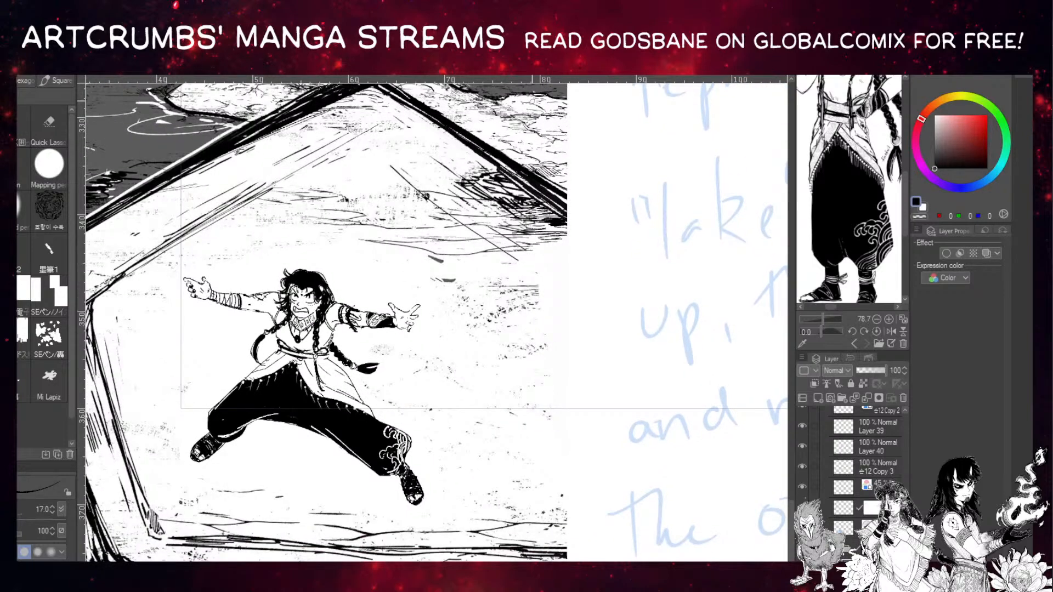
key("ctrl+minus")
left_click_drag(349, 266, 321, 448)
left_click_drag(491, 94, 464, 217)
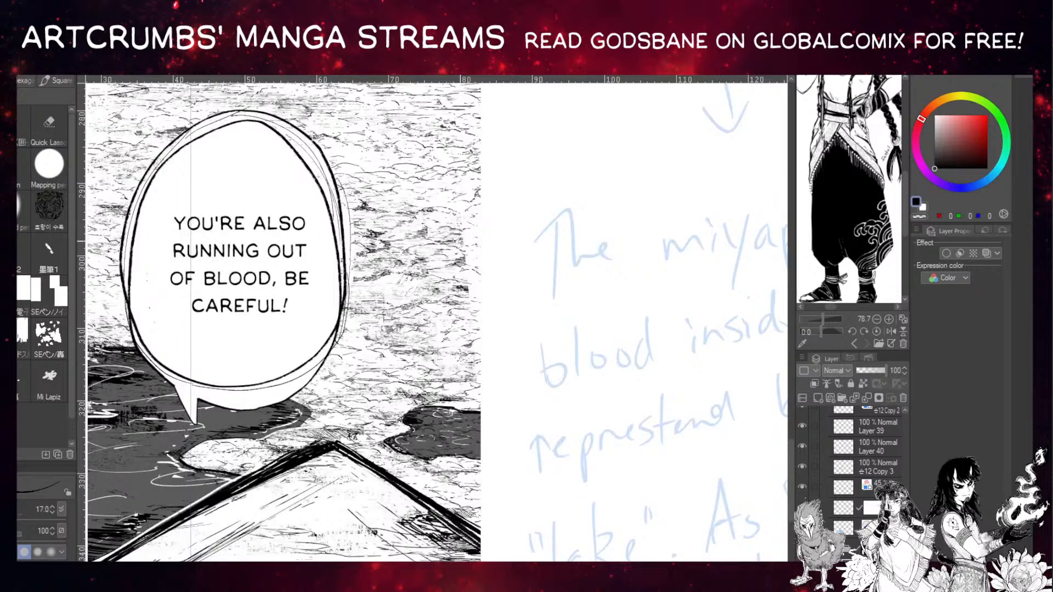
left_click(467, 283, "alt")
left_click(461, 285, "alt")
left_click(474, 405, "alt")
mouse_move(462, 291)
left_mouse_down()
mouse_move(480, 289)
mouse_move(471, 256)
mouse_move(476, 263)
left_mouse_up()
key("x")
left_click_drag(465, 264, 479, 262)
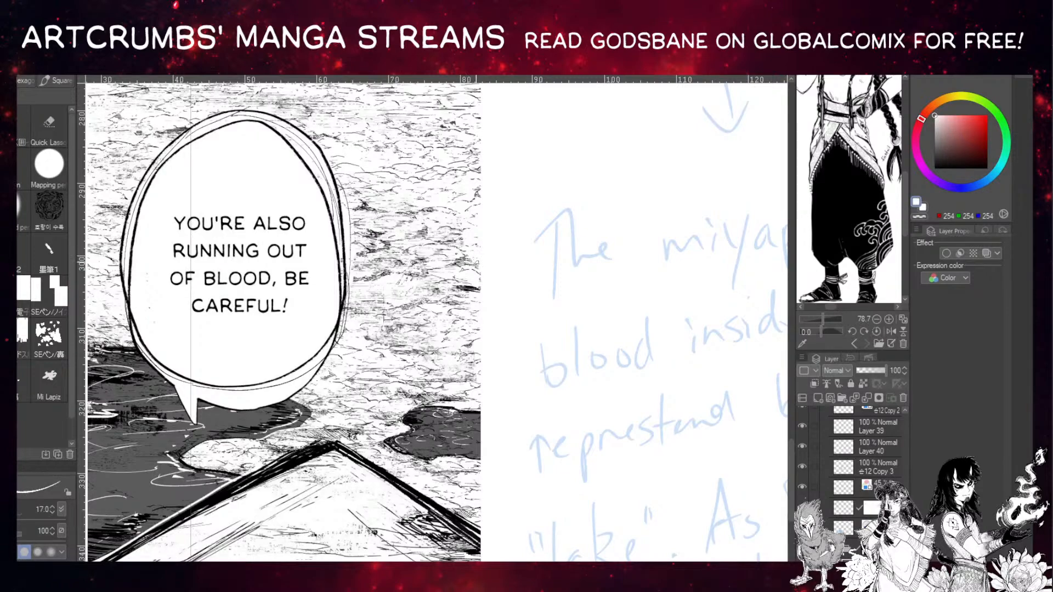
Retouch the outer edges of the rippled texture above and around the speech balloon, alternating between black and white ink.
left_click_drag(438, 206, 431, 286)
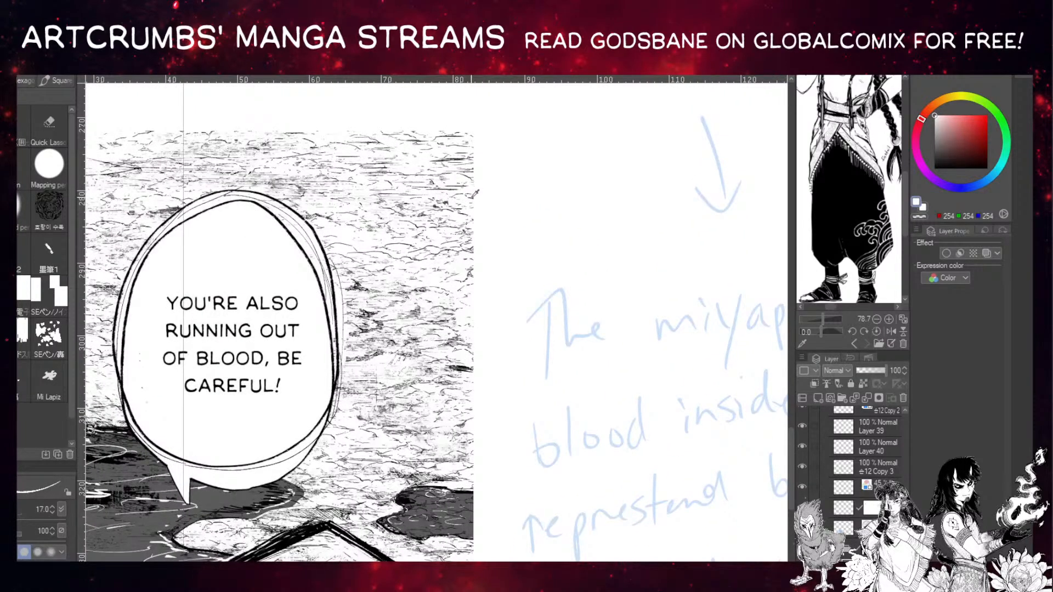
key("x")
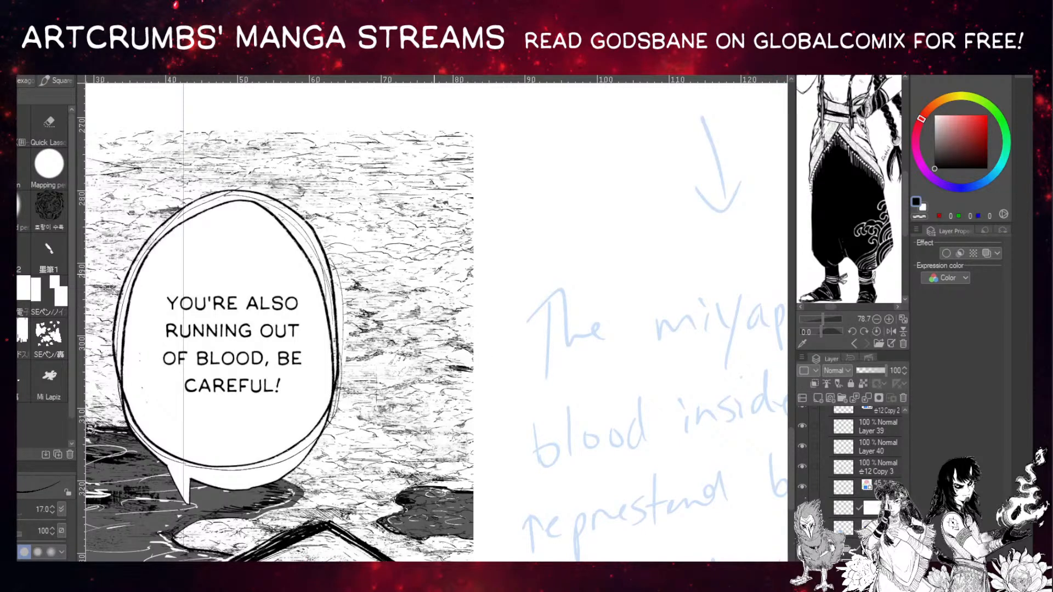
key("x")
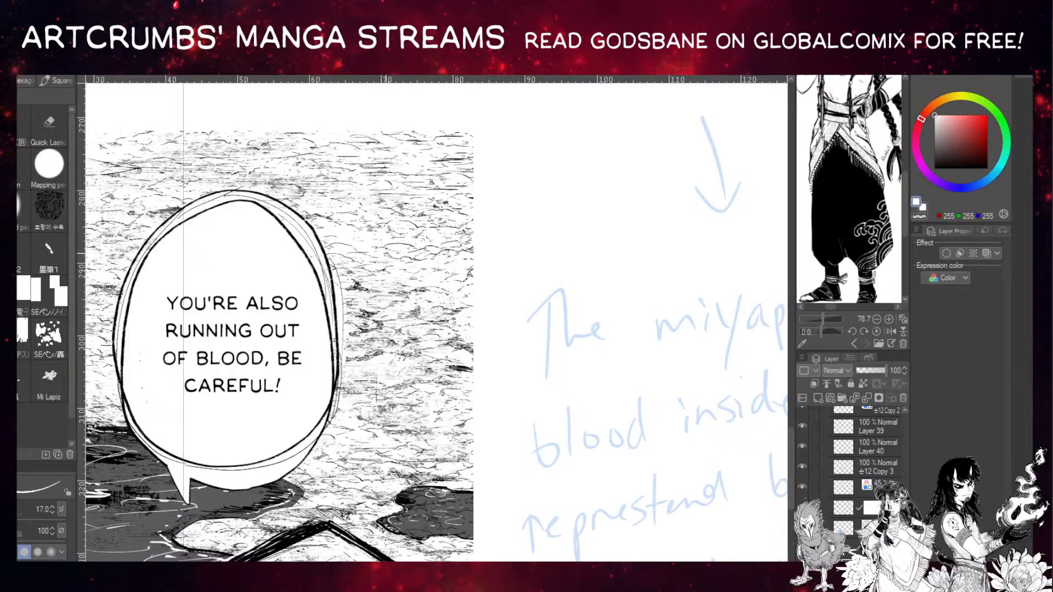
left_click_drag(316, 195, 403, 217)
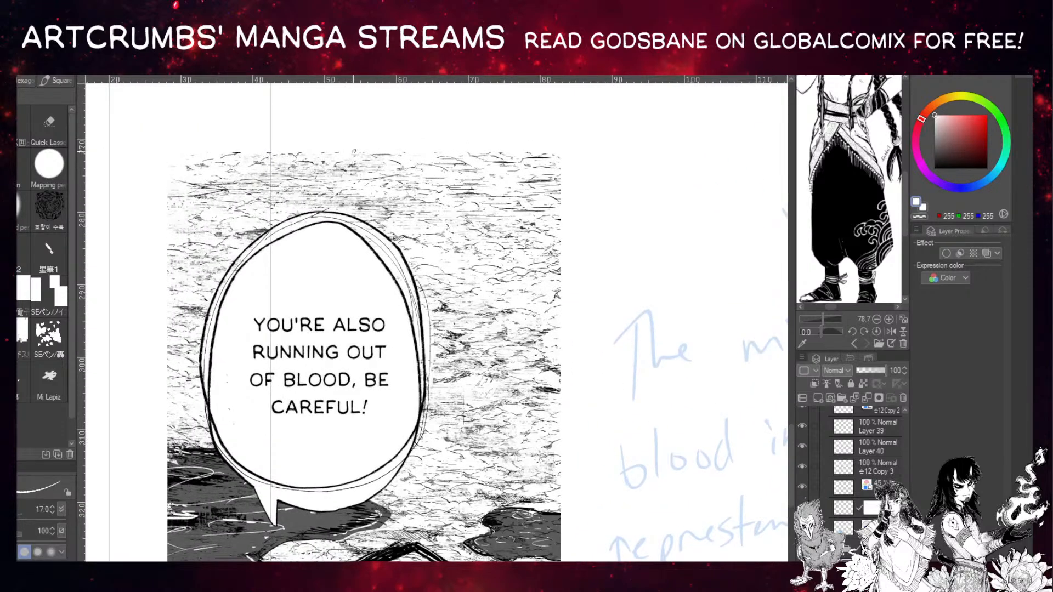
left_click_drag(174, 402, 252, 387)
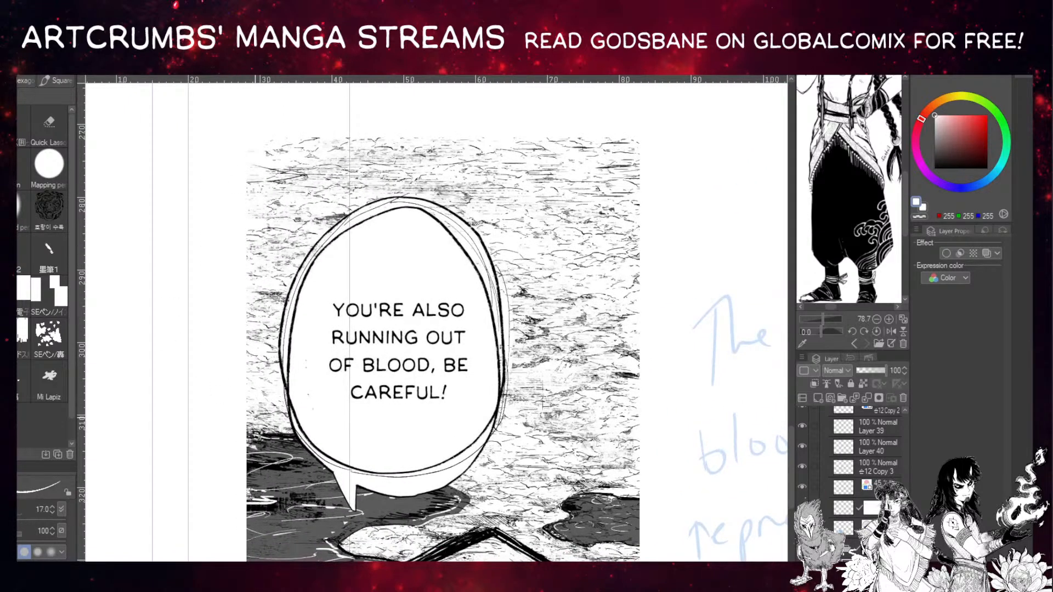
left_click_drag(475, 395, 419, 373)
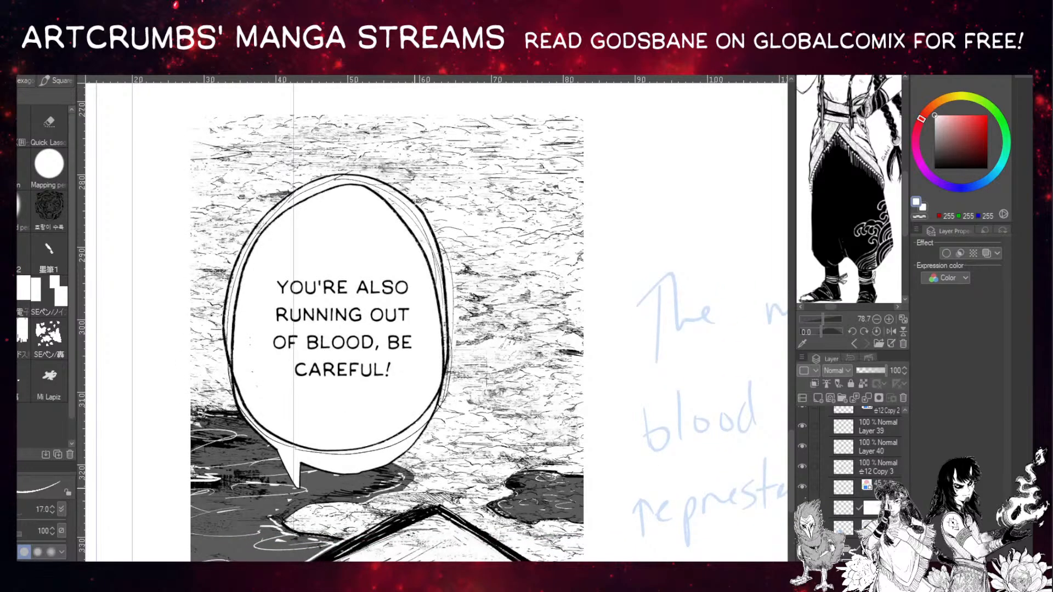
Sample black and white from the dark pool's shoreline under the speech balloon and touch up the ink there.
left_click(416, 484, "alt")
left_click(379, 477, "alt")
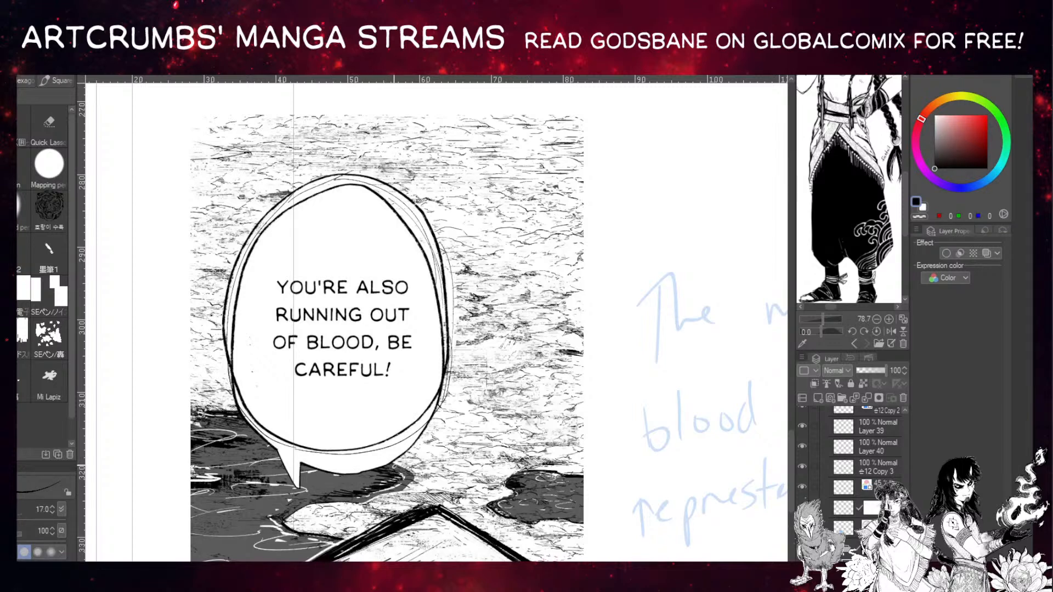
key("x")
left_click(406, 484, "alt")
left_click(433, 508, "alt")
Begin the ground shadow beneath the figure with long, thin black strokes running between the feet.
left_click_drag(433, 508, 375, 344)
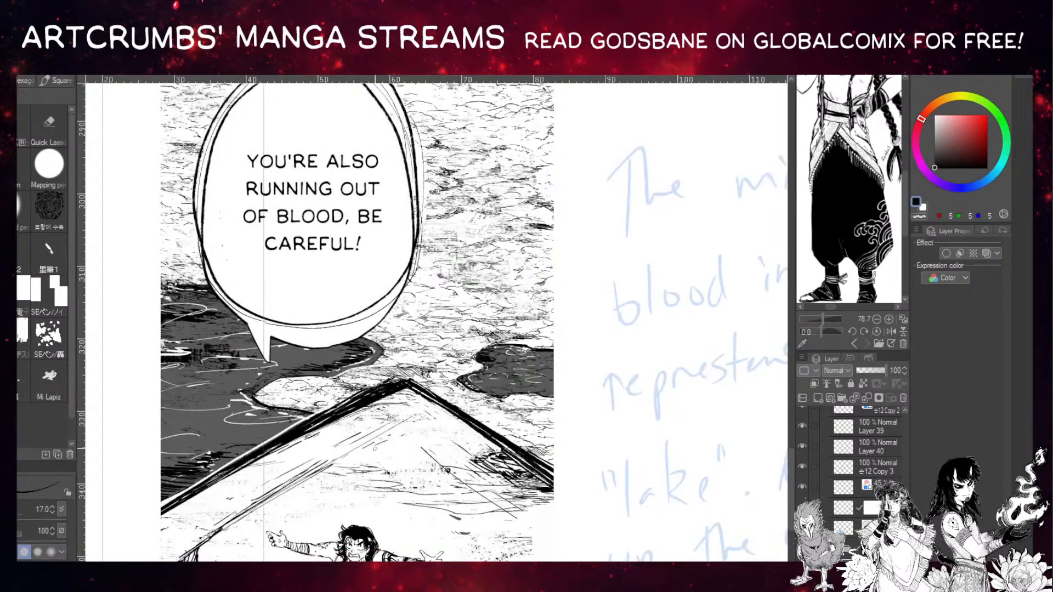
mouse_move(412, 412)
left_mouse_down()
mouse_move(386, 404)
mouse_move(413, 266)
left_mouse_up()
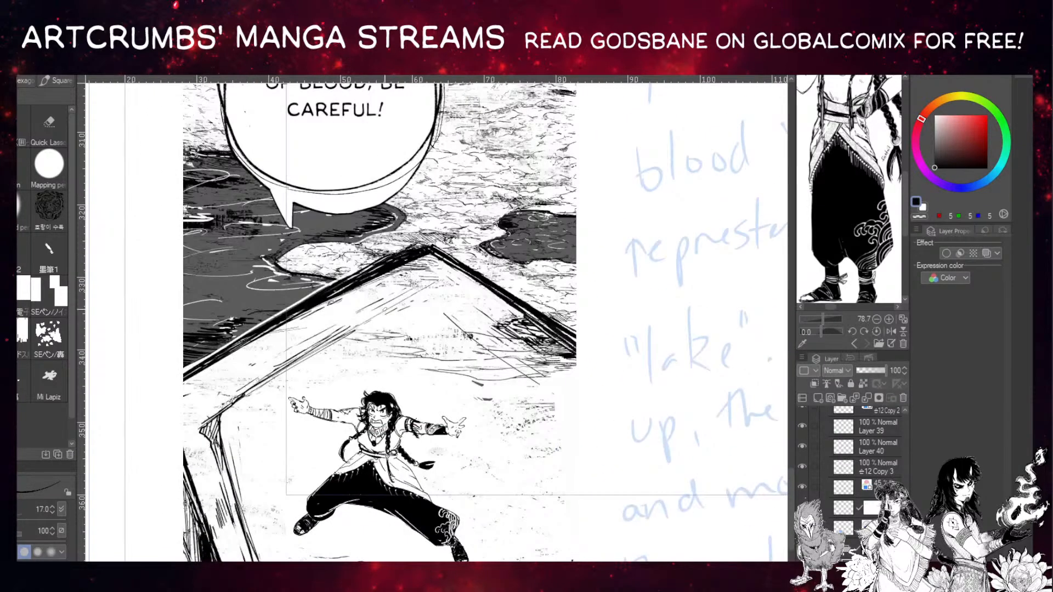
mouse_move(318, 535)
left_mouse_down()
mouse_move(340, 529)
mouse_move(314, 537)
mouse_move(397, 541)
mouse_move(428, 552)
mouse_move(406, 557)
mouse_move(444, 559)
left_mouse_up()
left_click_drag(379, 536, 436, 552)
left_click_drag(335, 526, 395, 525)
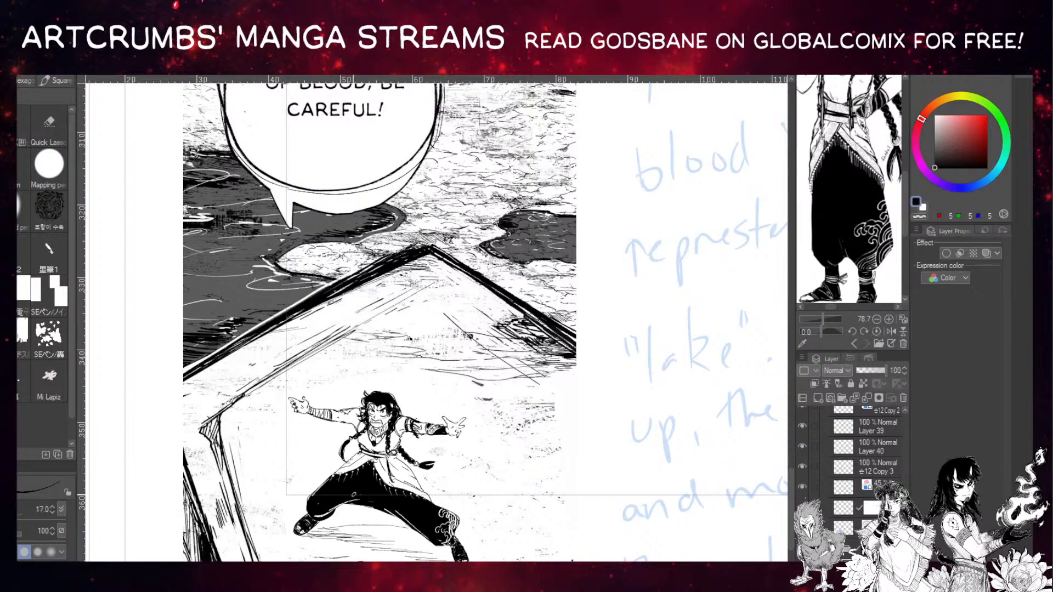
Rotate the canvas and fill the ground shadow between the figure's feet with dense parallel hatching along its length.
key("asciicircum")
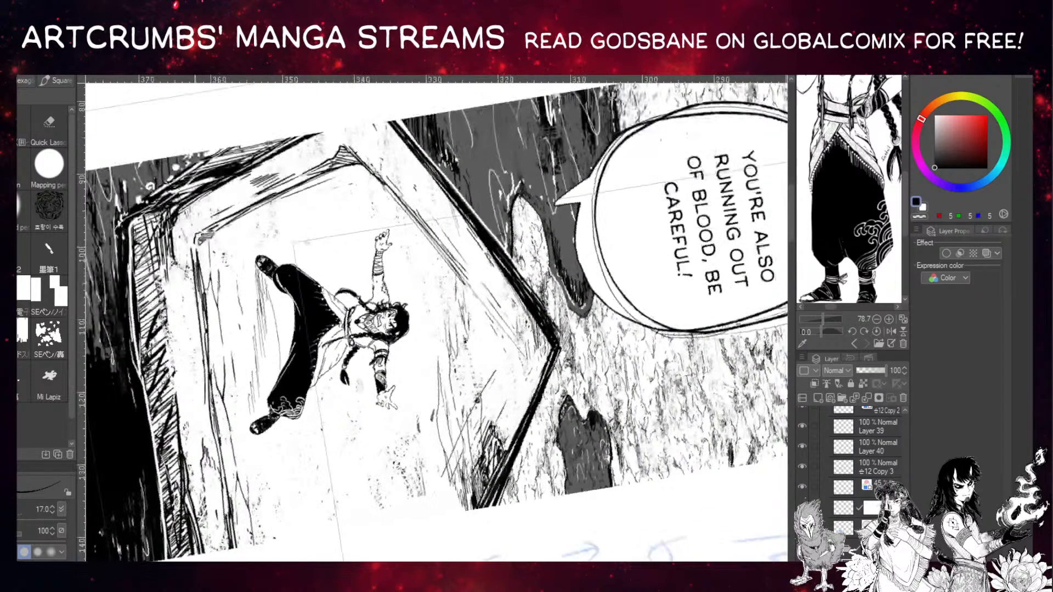
key("asciicircum")
key("asciicircum")
left_click_drag(236, 401, 252, 498)
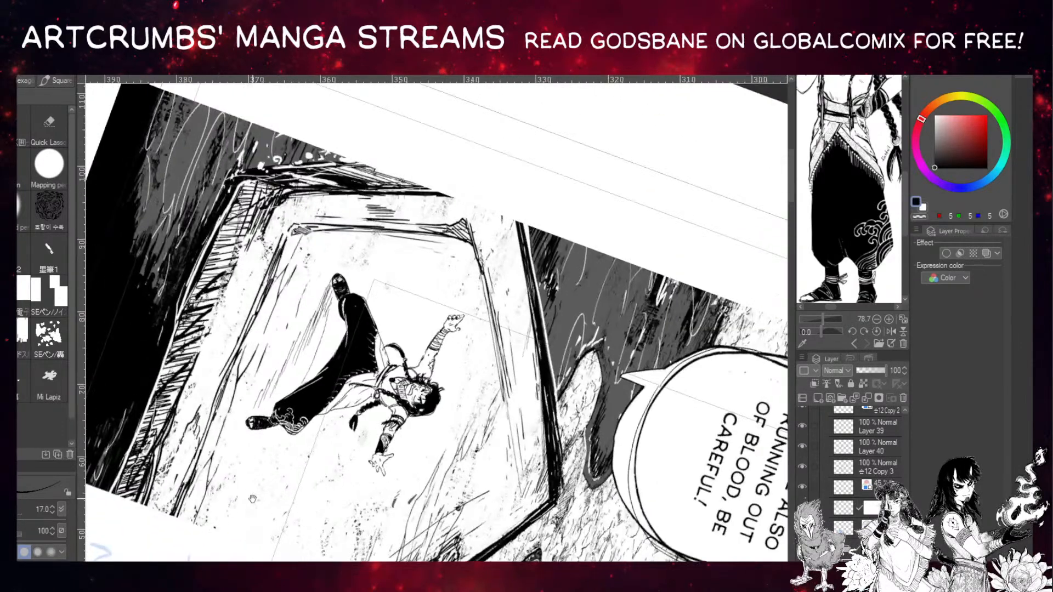
left_click_drag(328, 306, 302, 388)
left_click_drag(316, 343, 294, 395)
left_click_drag(321, 324, 289, 395)
left_click_drag(309, 343, 291, 386)
left_click_drag(322, 317, 278, 401)
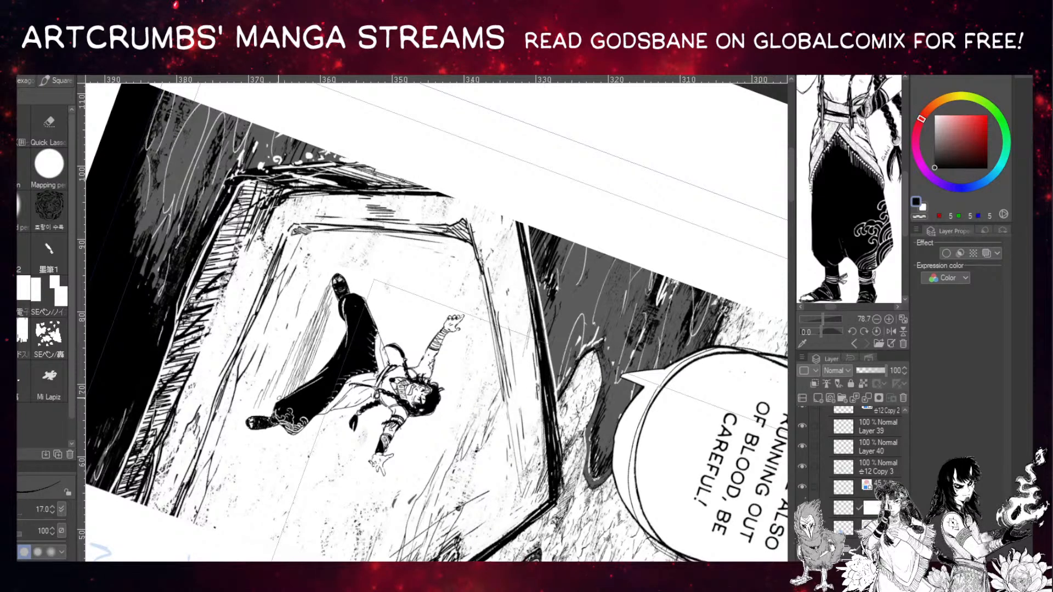
left_click_drag(303, 344, 268, 410)
left_click_drag(309, 329, 296, 353)
left_click_drag(258, 402, 251, 422)
left_click_drag(278, 383, 268, 419)
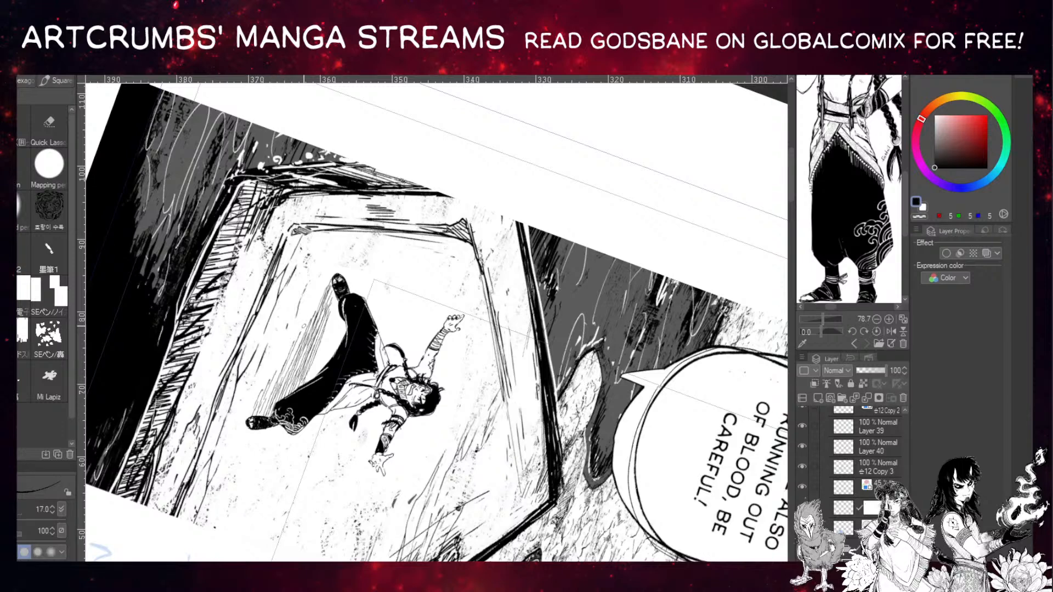
left_click_drag(326, 291, 255, 406)
left_click_drag(282, 366, 266, 394)
left_click_drag(299, 342, 286, 367)
mouse_move(339, 309)
left_mouse_down()
mouse_move(315, 358)
mouse_move(323, 330)
left_mouse_up()
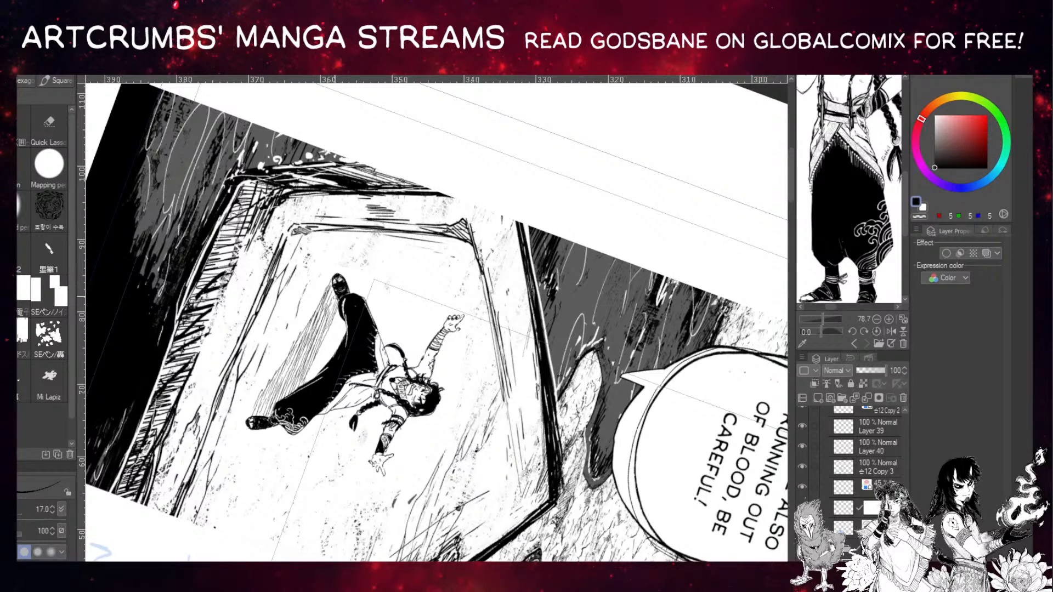
left_click_drag(335, 292, 328, 307)
Return the canvas to upright and add a few more long hatching strokes to the shadow under the figure.
key("ctrl+at")
left_click_drag(373, 345, 275, 288)
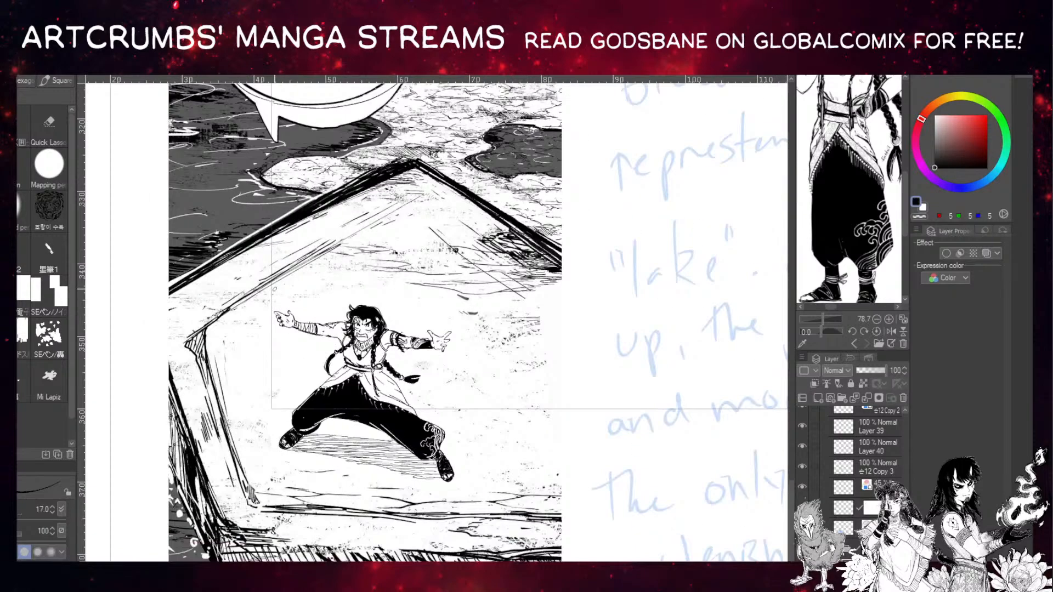
left_click_drag(296, 451, 391, 472)
left_click_drag(317, 429, 391, 441)
Set the brush size to 24.7 and ink long horizontal black strokes along the stone frame's ledge below the figure.
left_click_drag(361, 326, 423, 328)
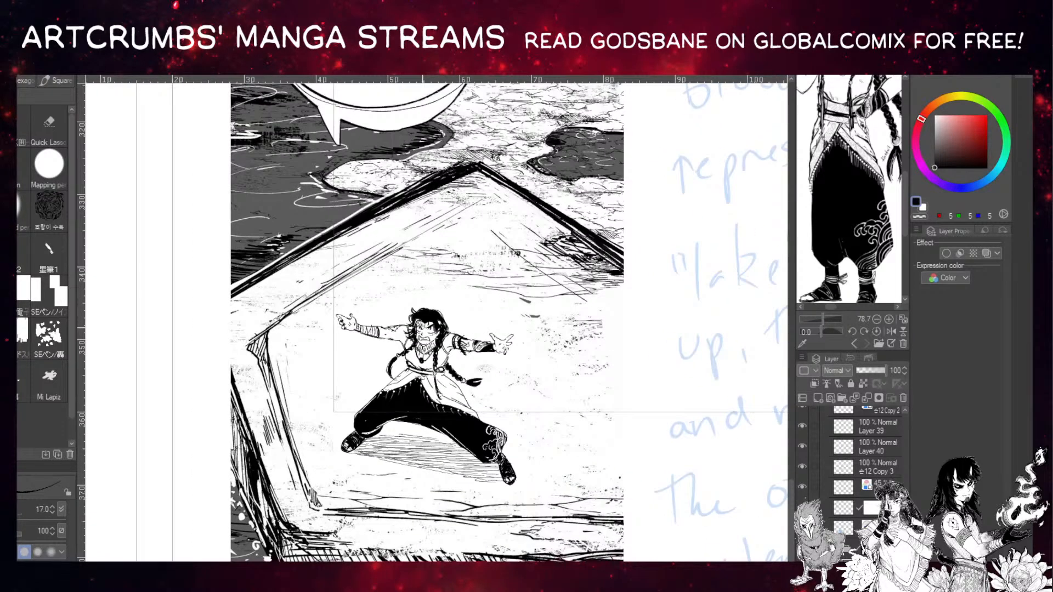
left_click(294, 362, "alt")
left_click_drag(350, 418, 316, 399)
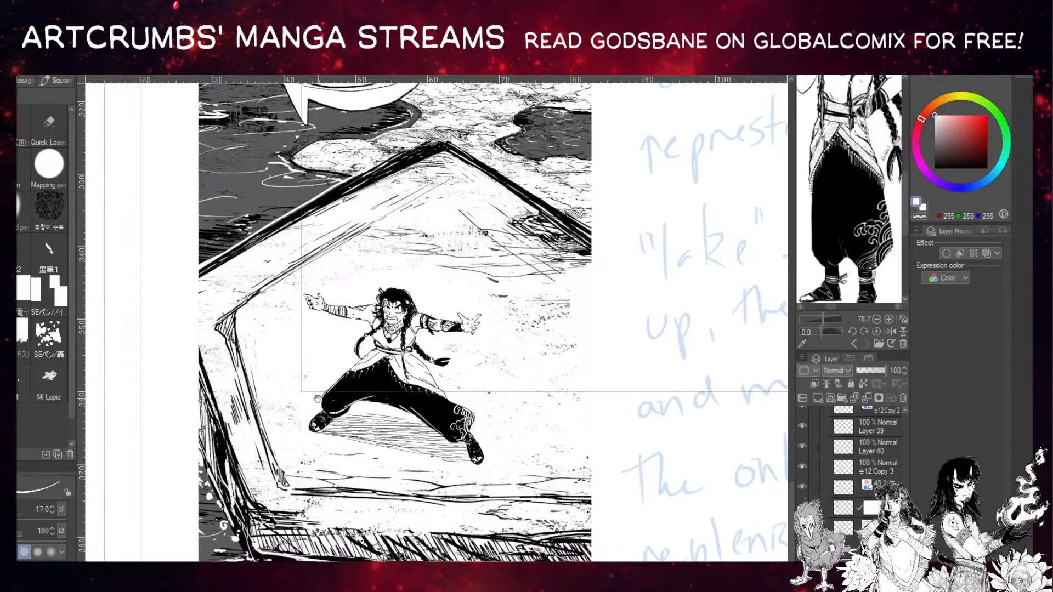
left_click(252, 485, "alt")
left_click(20, 511)
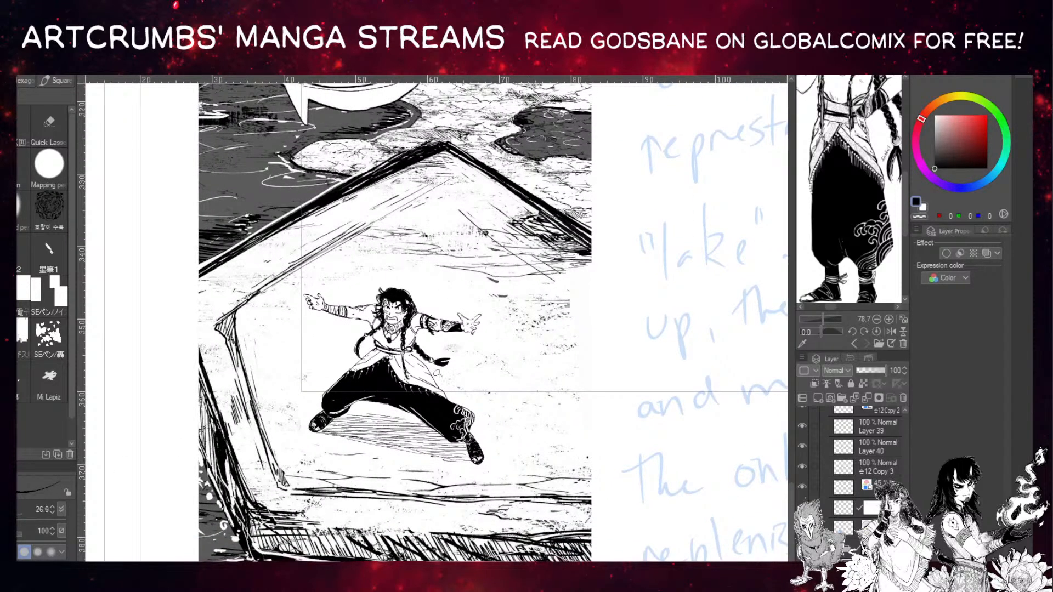
left_click_drag(271, 511, 403, 529)
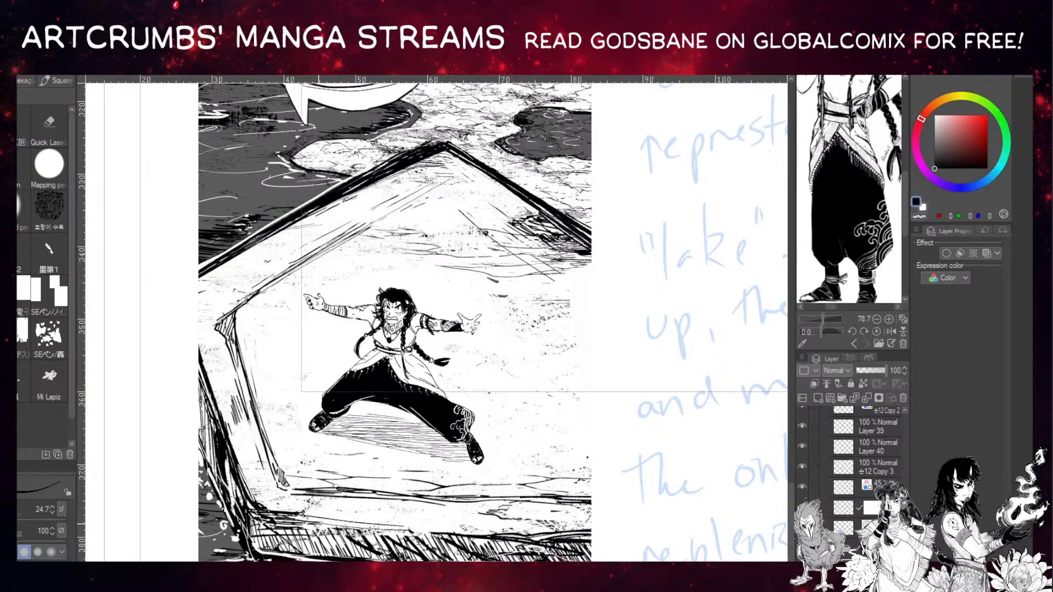
left_click_drag(306, 522, 589, 526)
left_click_drag(379, 529, 586, 531)
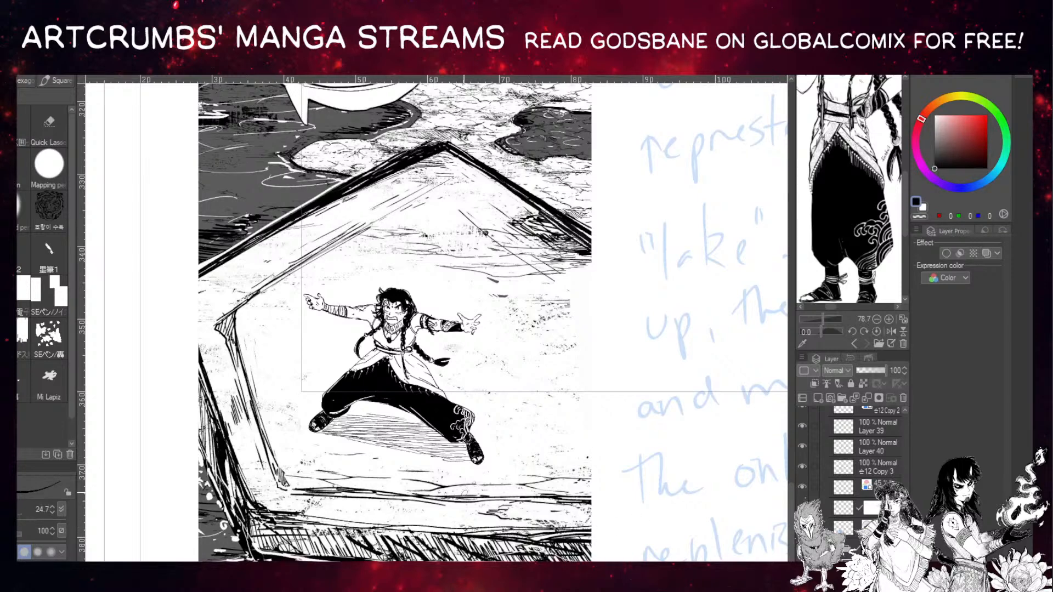
Paint out the stray ground texture beside the figure's outstretched arm in white with the brush at size 127.2.
left_click_drag(383, 277, 378, 360)
left_click_drag(493, 306, 372, 302)
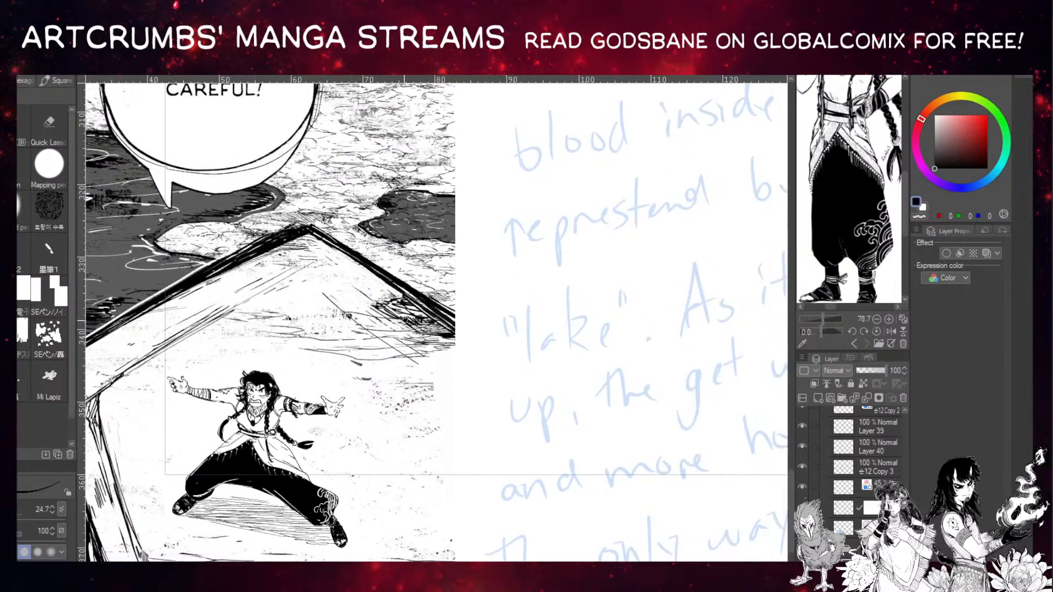
key("x")
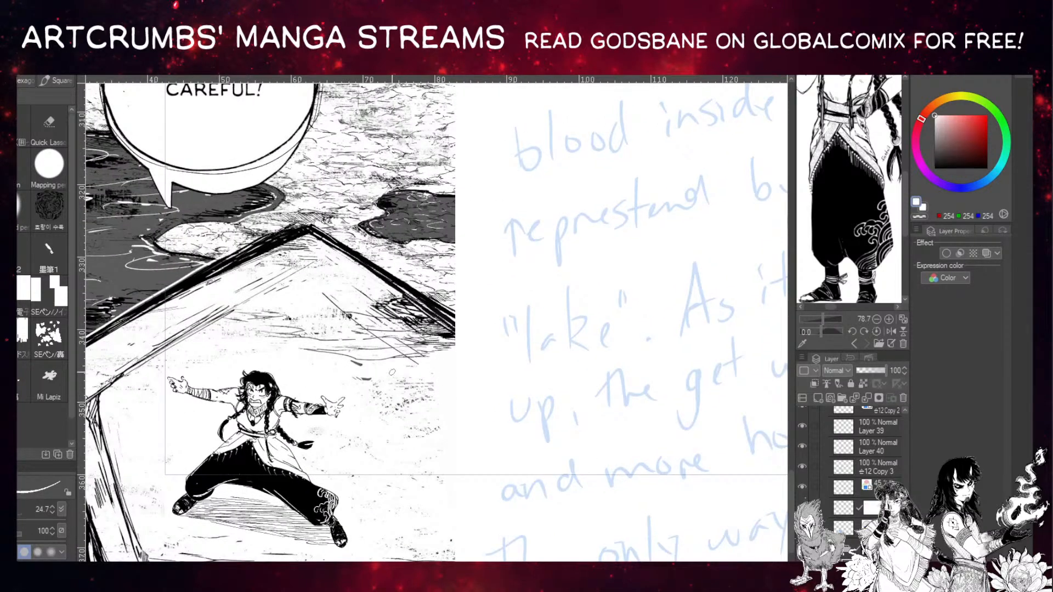
left_click_drag(402, 384, 430, 383)
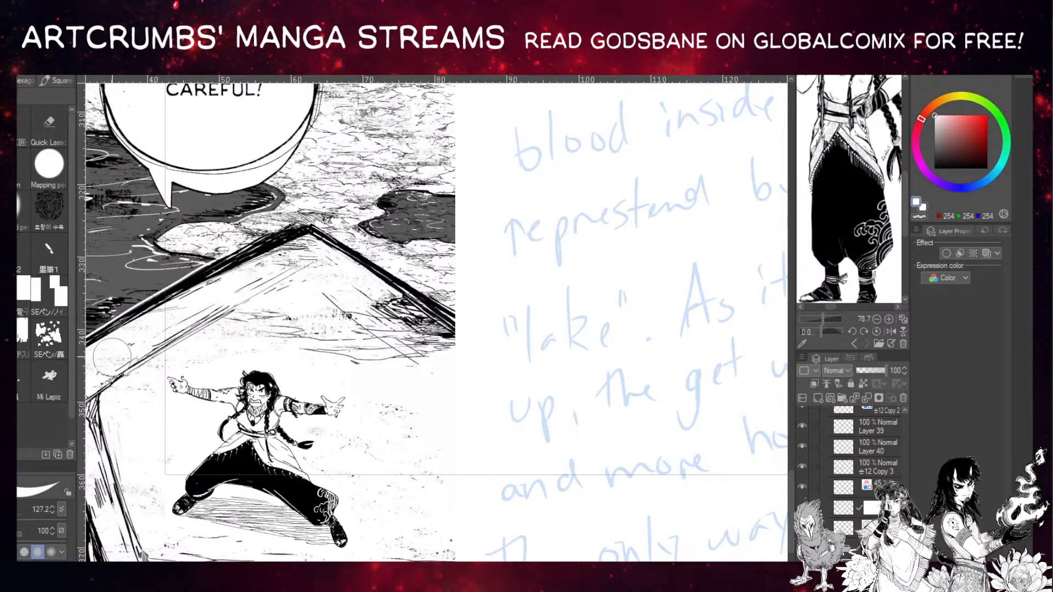
key("x")
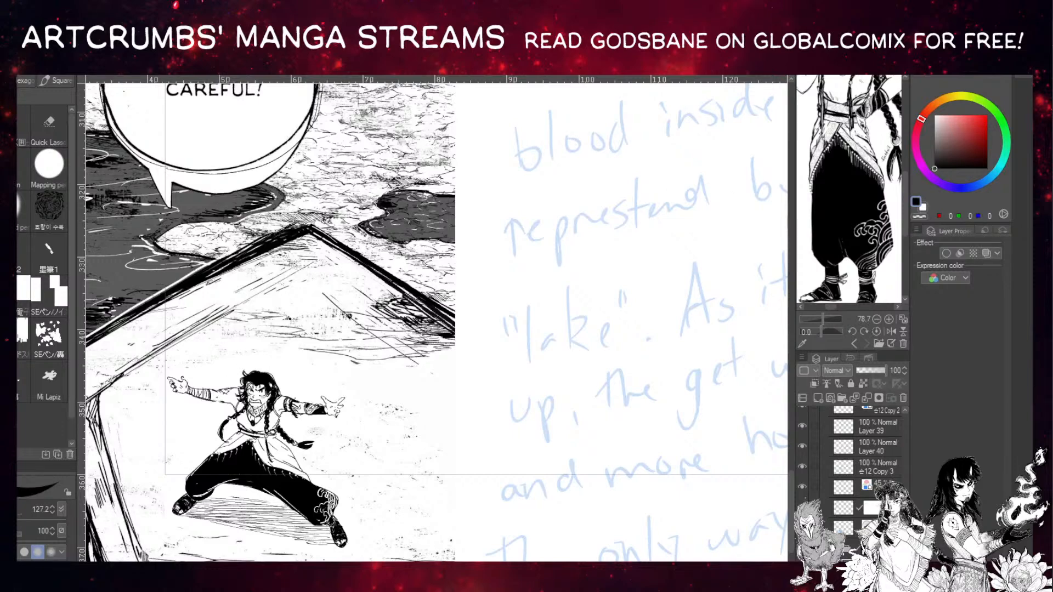
key("shift+space")
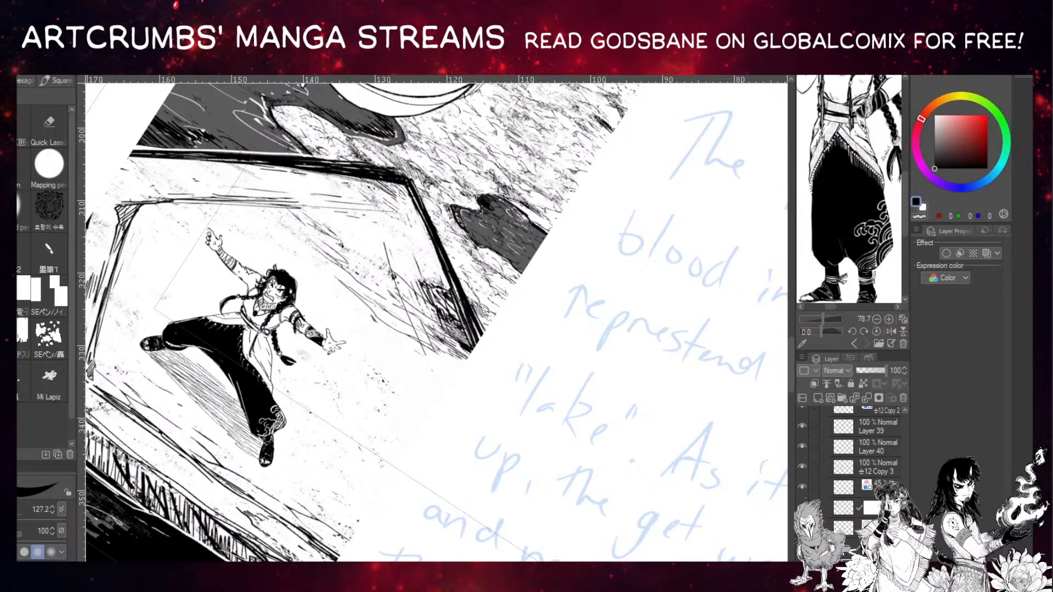
key("o")
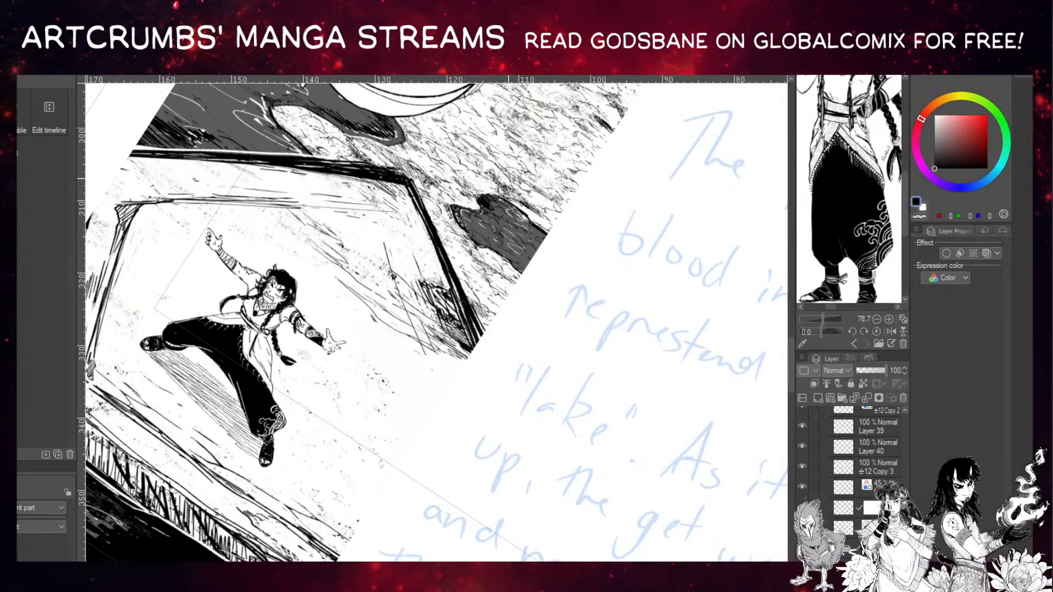
left_click_drag(533, 236, 505, 222)
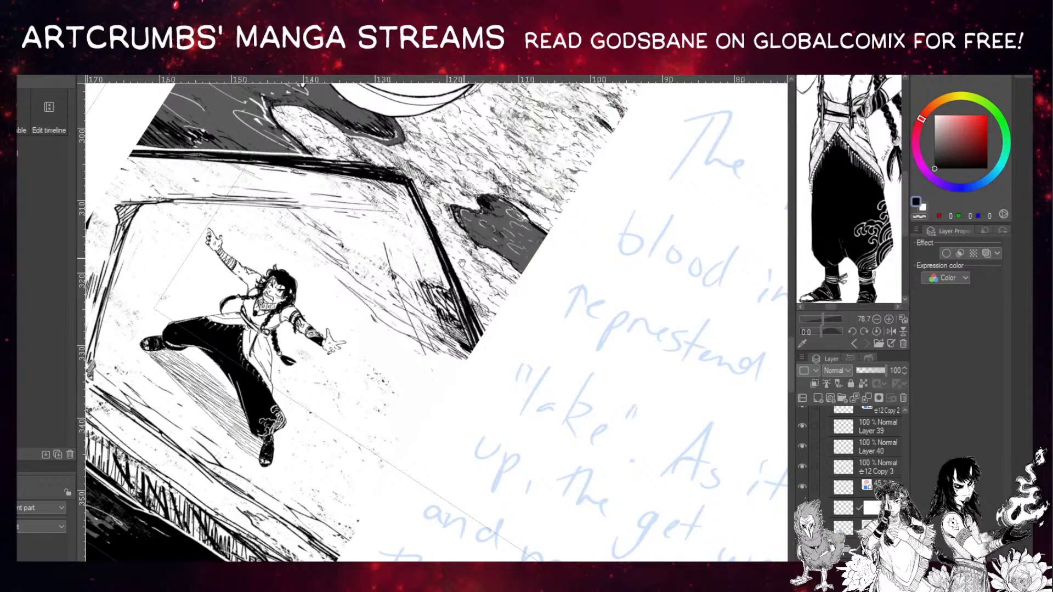
scroll(405, 362, "up", 3)
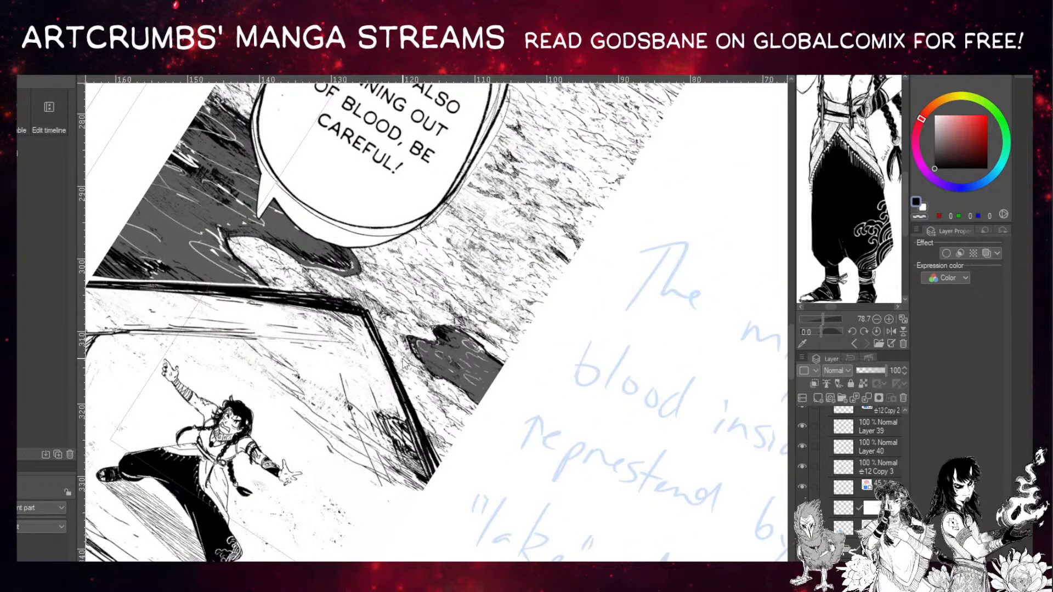
key("c")
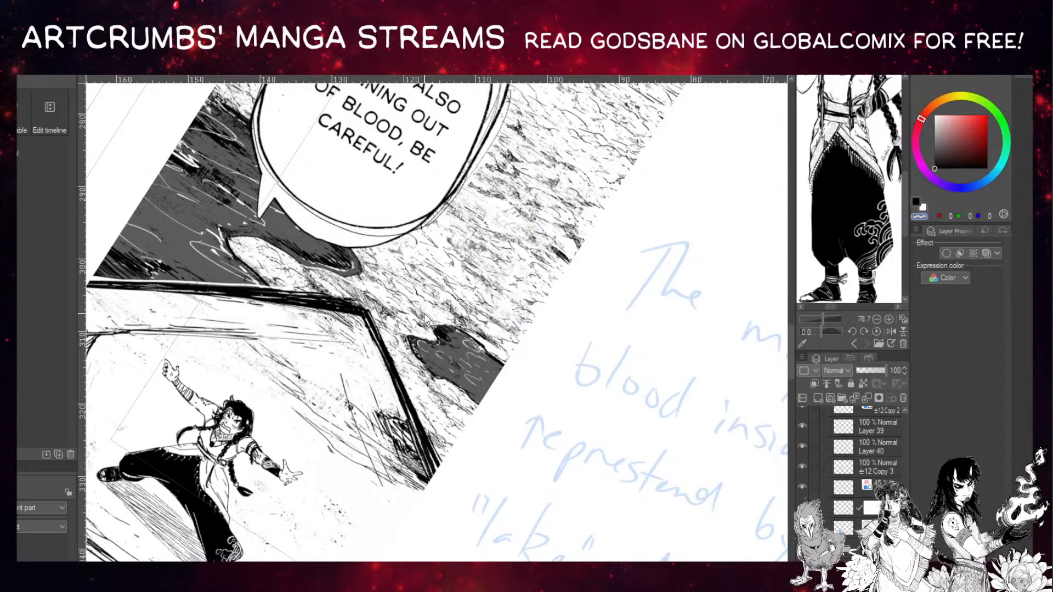
left_click_drag(444, 323, 413, 302)
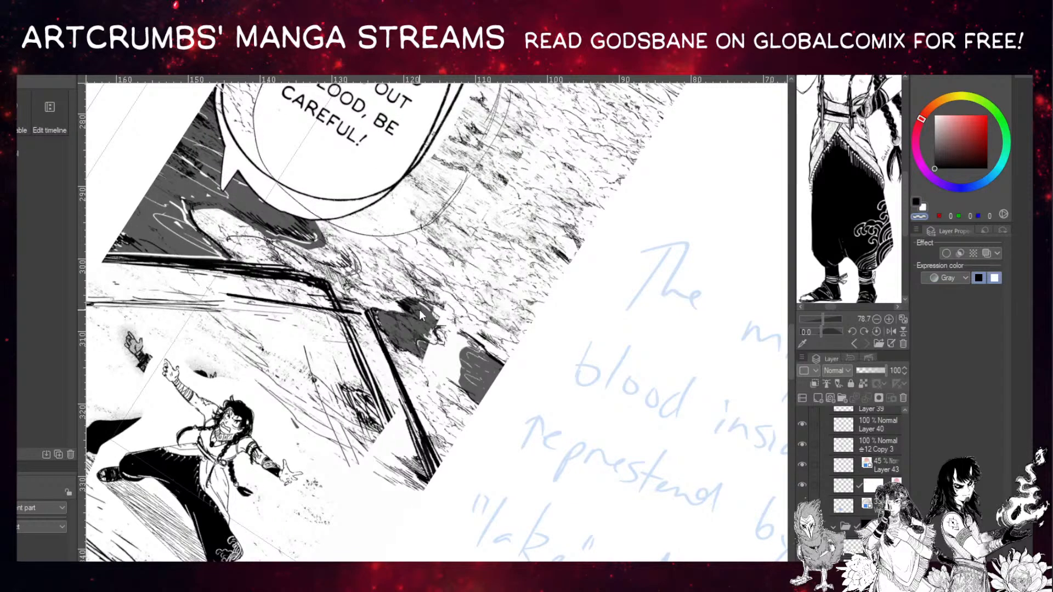
key("ctrl+z")
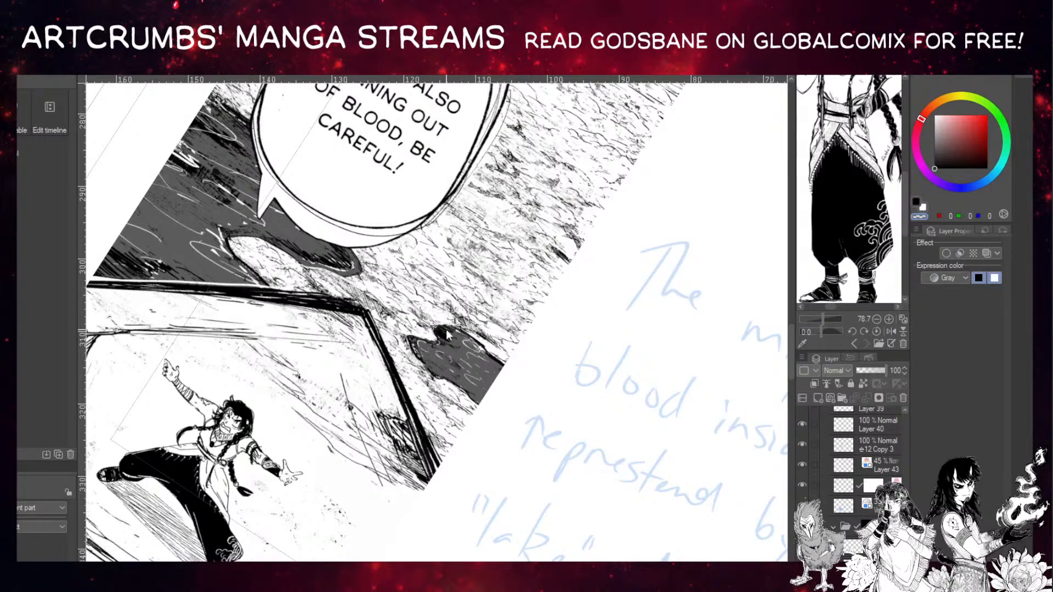
key("p")
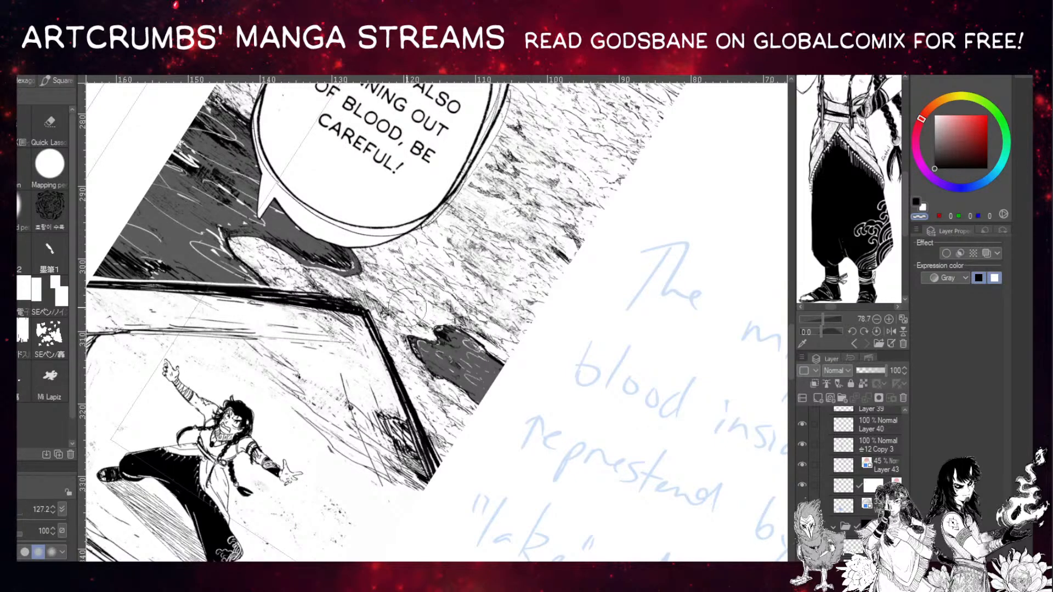
left_click_drag(447, 332, 462, 349)
key("ctrl+z")
Select the background texture layer and thin out the water texture around the speech bubble with the transparent brush at size 127.2.
key("o")
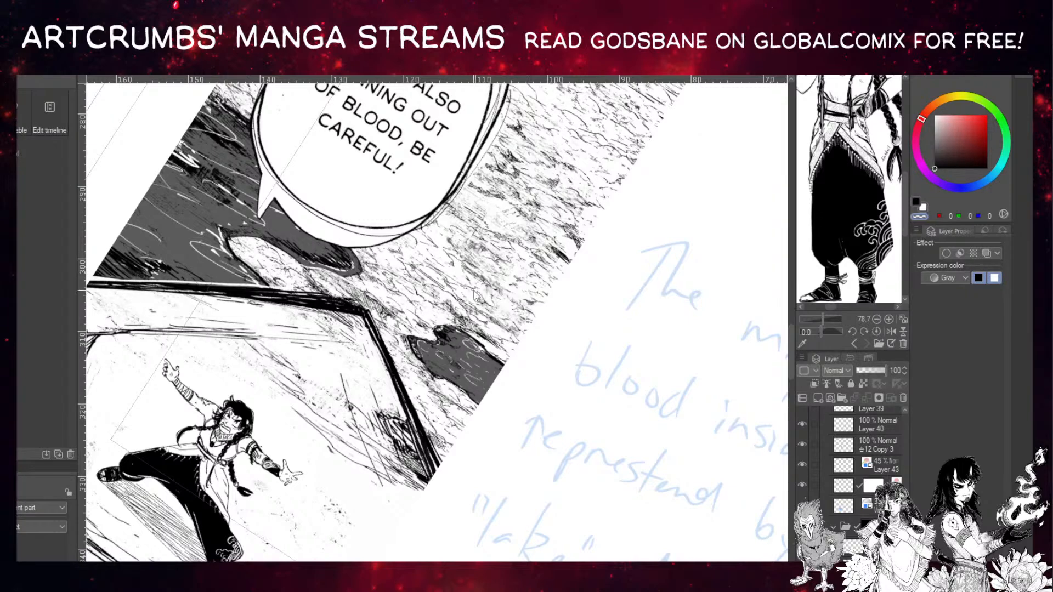
left_click(446, 254)
key("p")
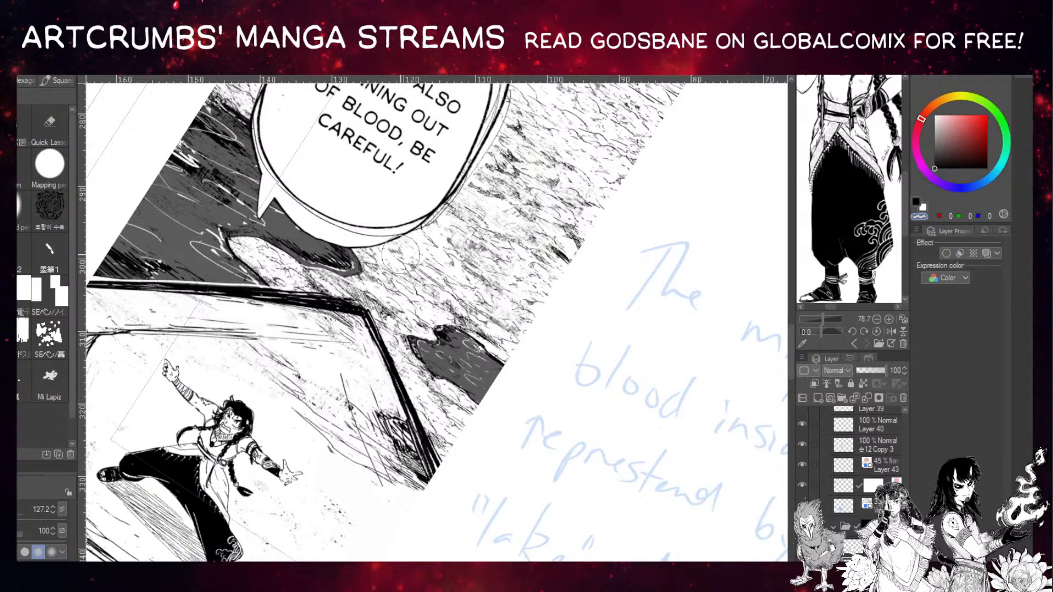
left_click_drag(446, 153, 376, 235)
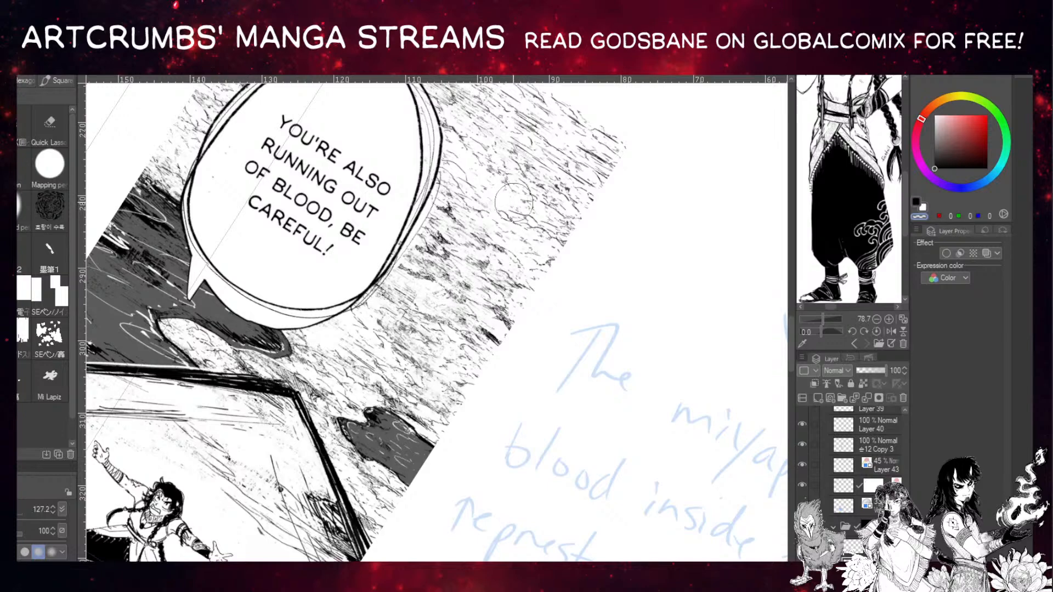
left_click_drag(516, 144, 477, 253)
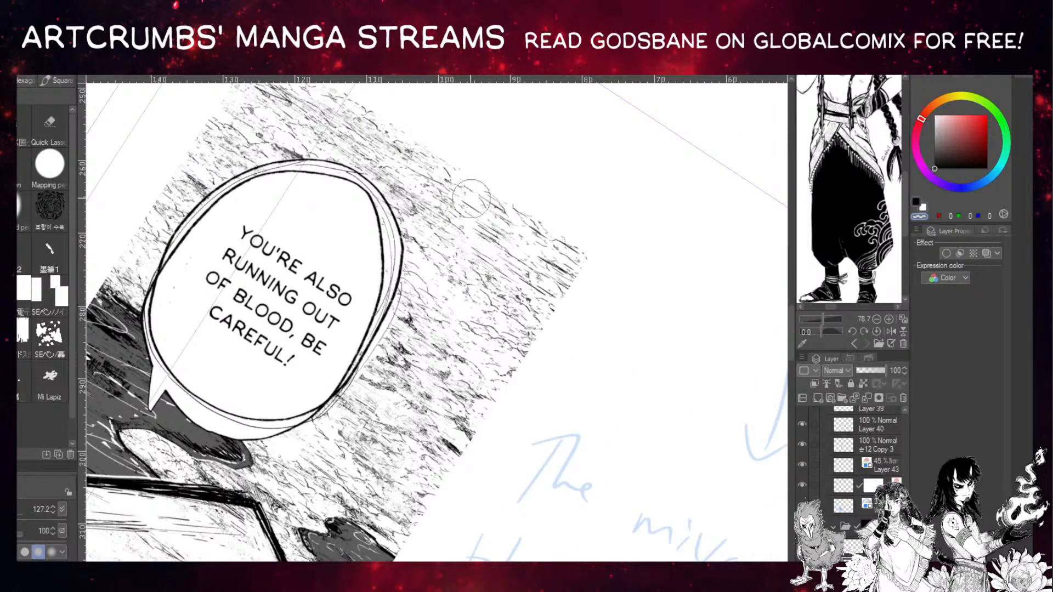
left_click_drag(282, 126, 354, 190)
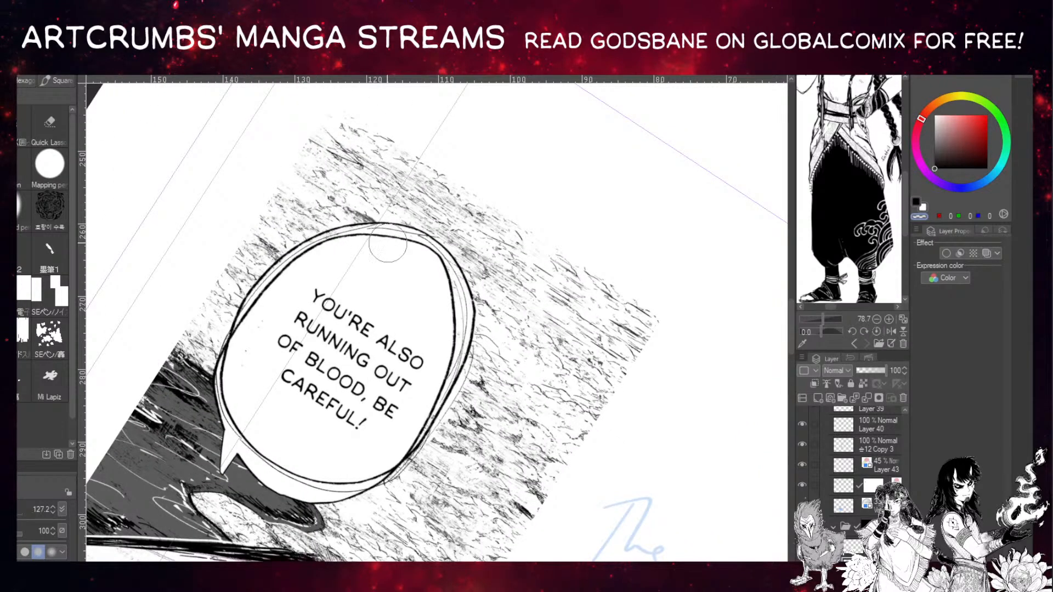
left_click_drag(398, 255, 374, 252)
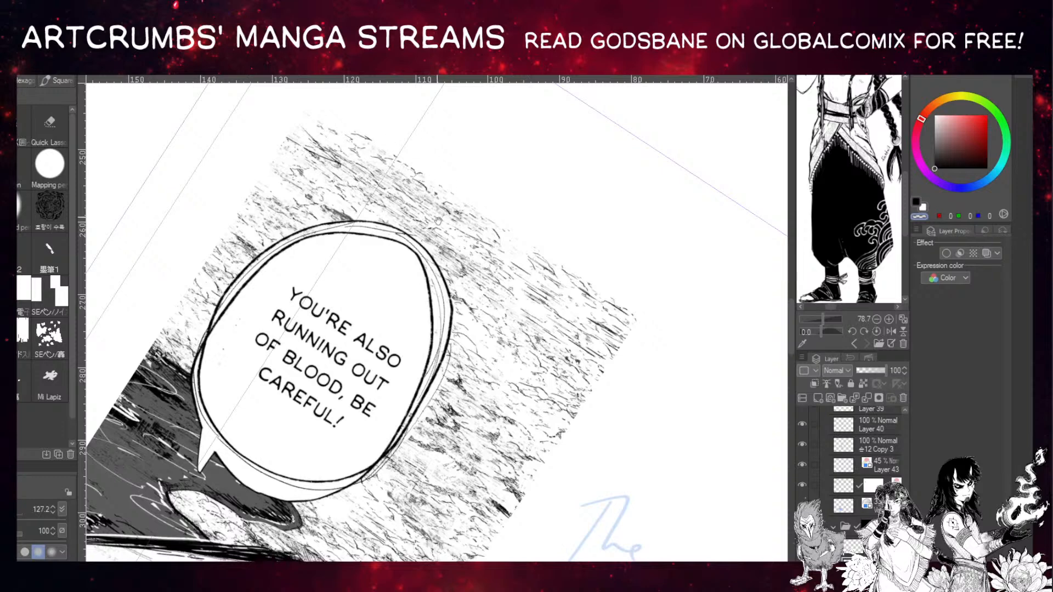
left_click_drag(438, 222, 335, 159)
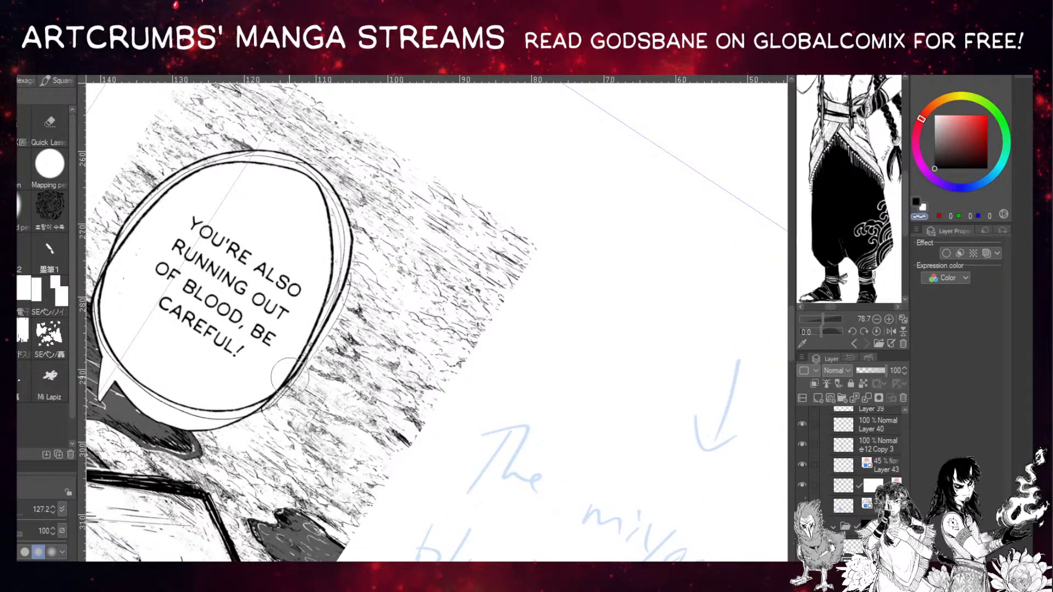
left_click_drag(351, 390, 406, 344)
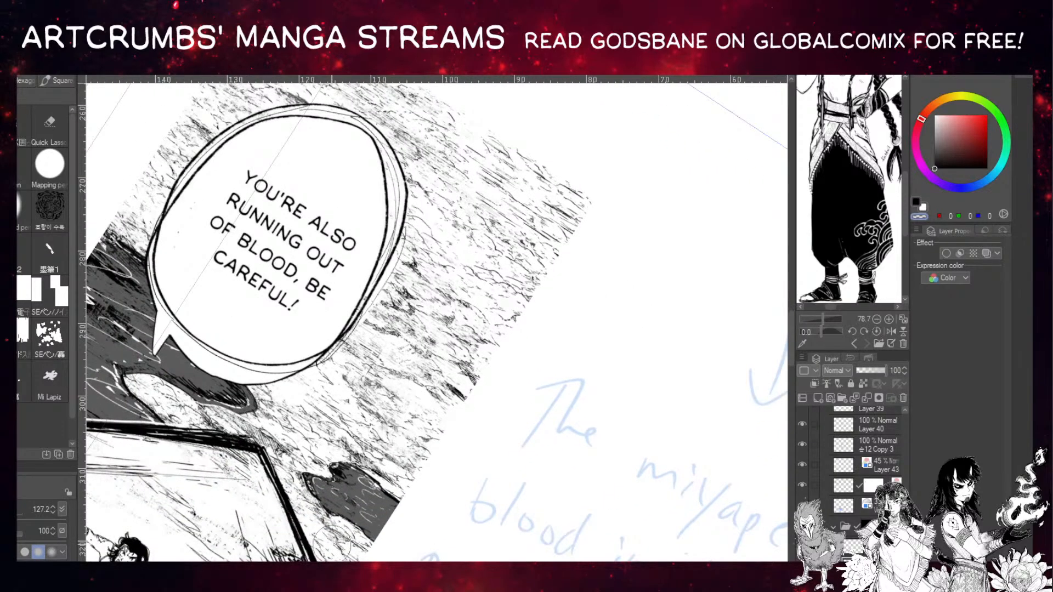
mouse_move(365, 535)
left_mouse_down()
mouse_move(407, 488)
mouse_move(391, 443)
left_mouse_up()
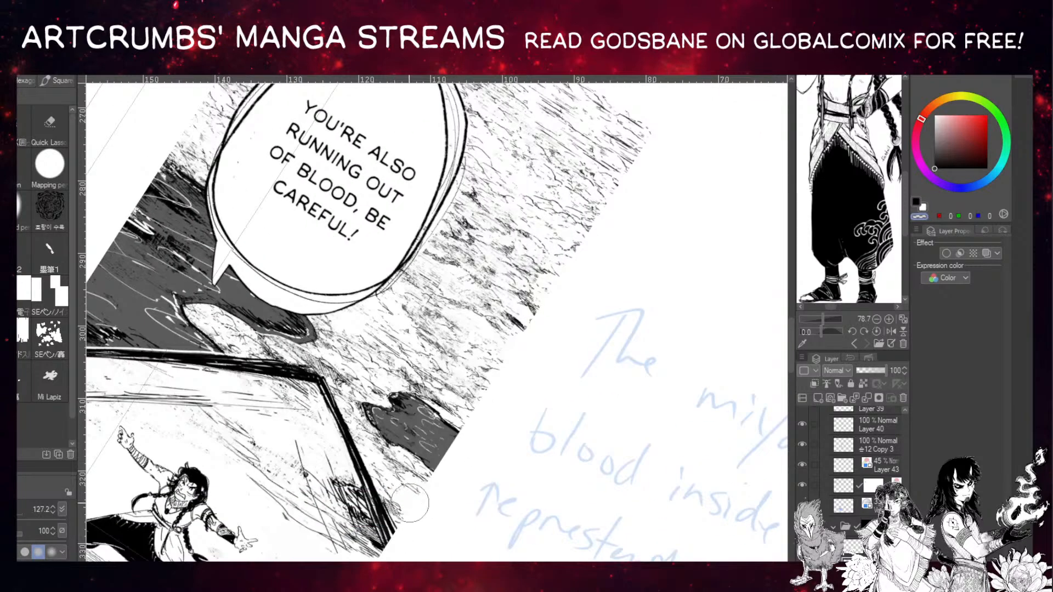
key("ctrl+at")
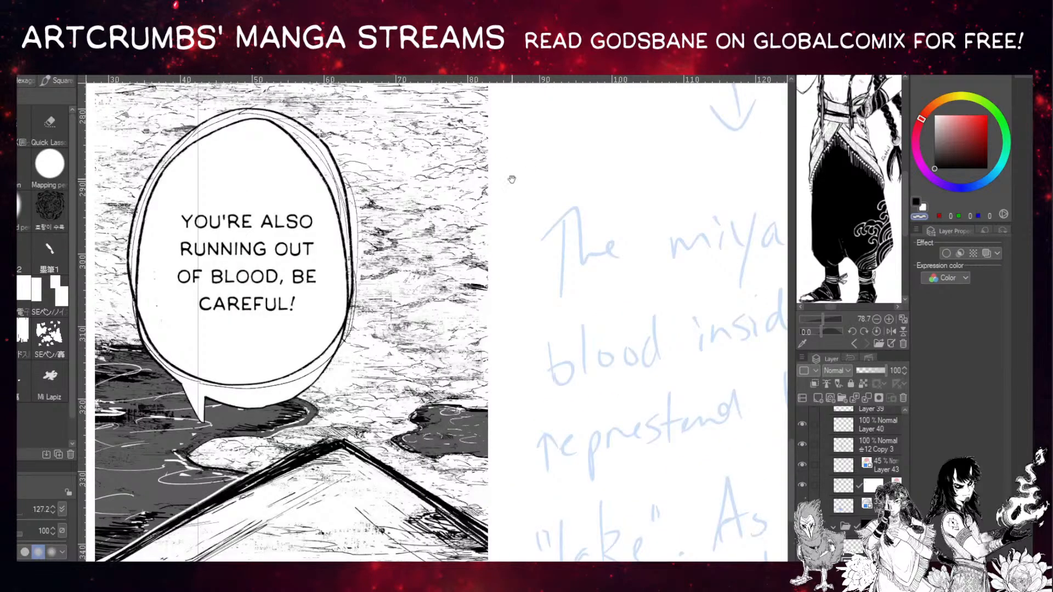
left_click_drag(511, 179, 524, 264)
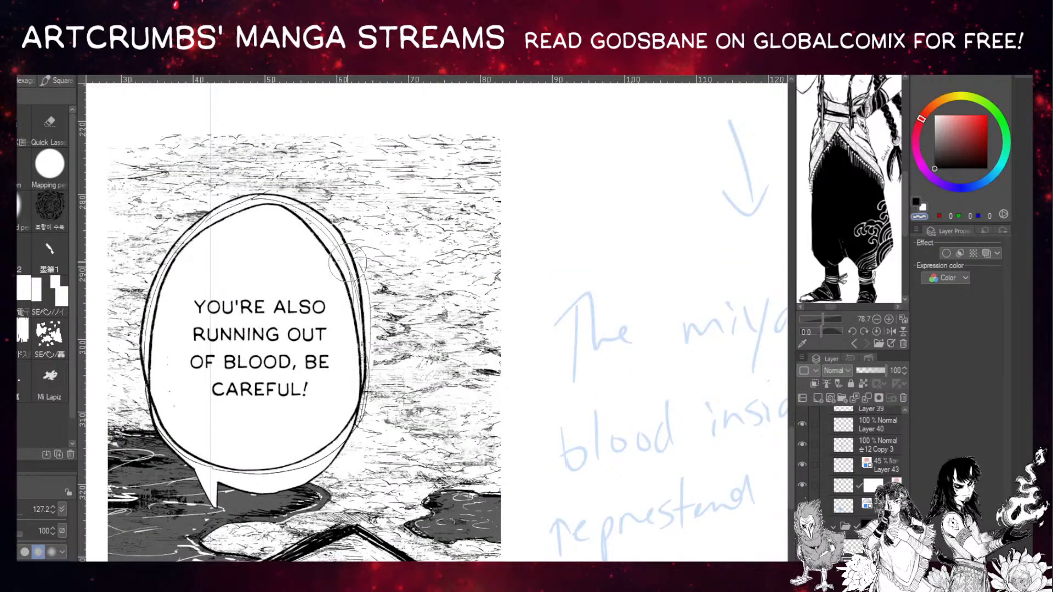
left_click_drag(369, 495, 409, 344)
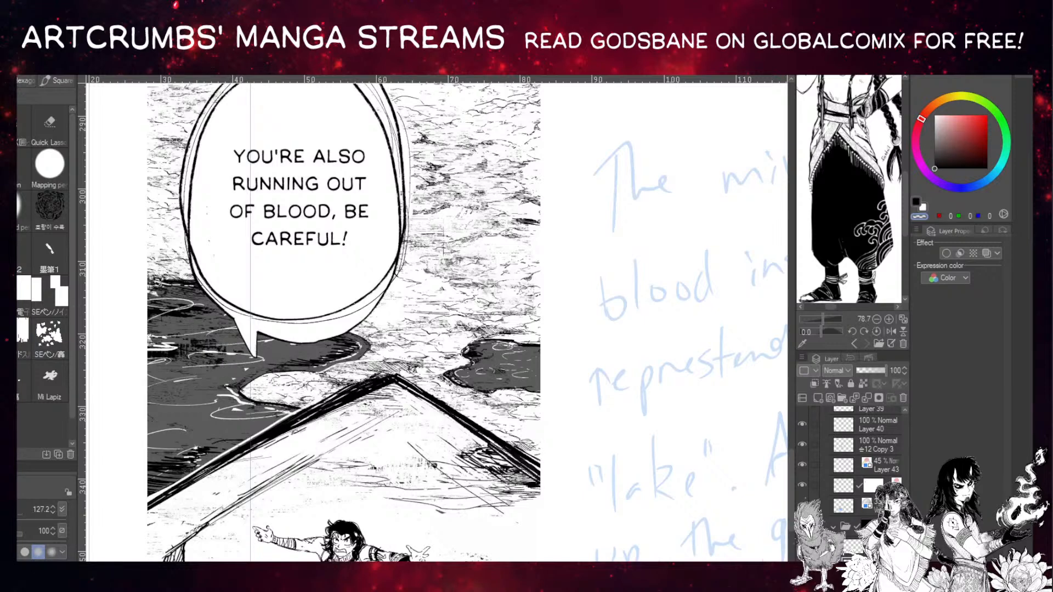
Cover the lettering inside the speech bubble with a white Lasso fill on a layer at 90% opacity.
key("p")
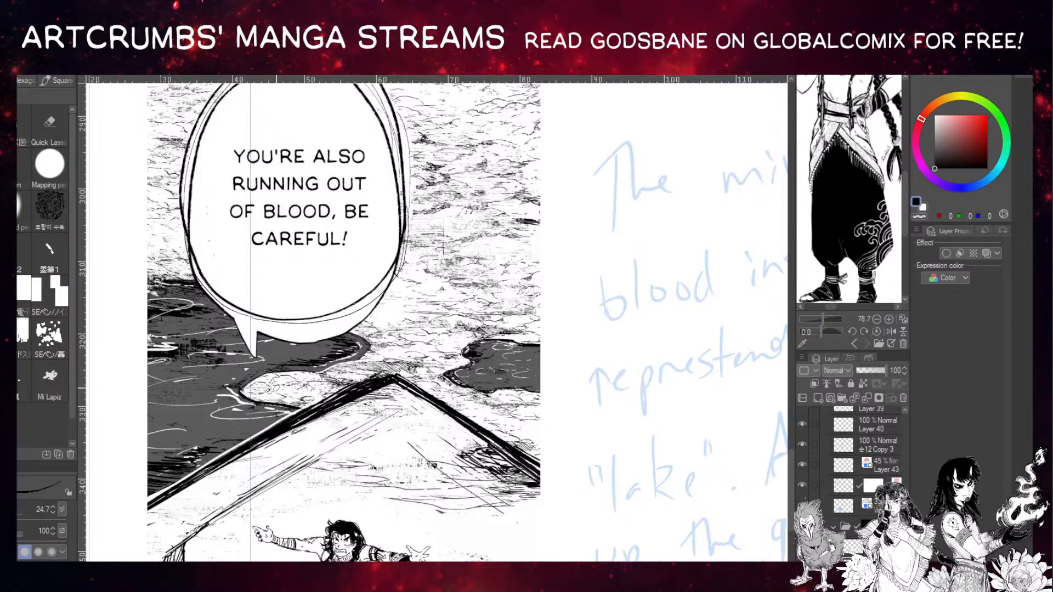
left_click_drag(268, 341, 285, 278)
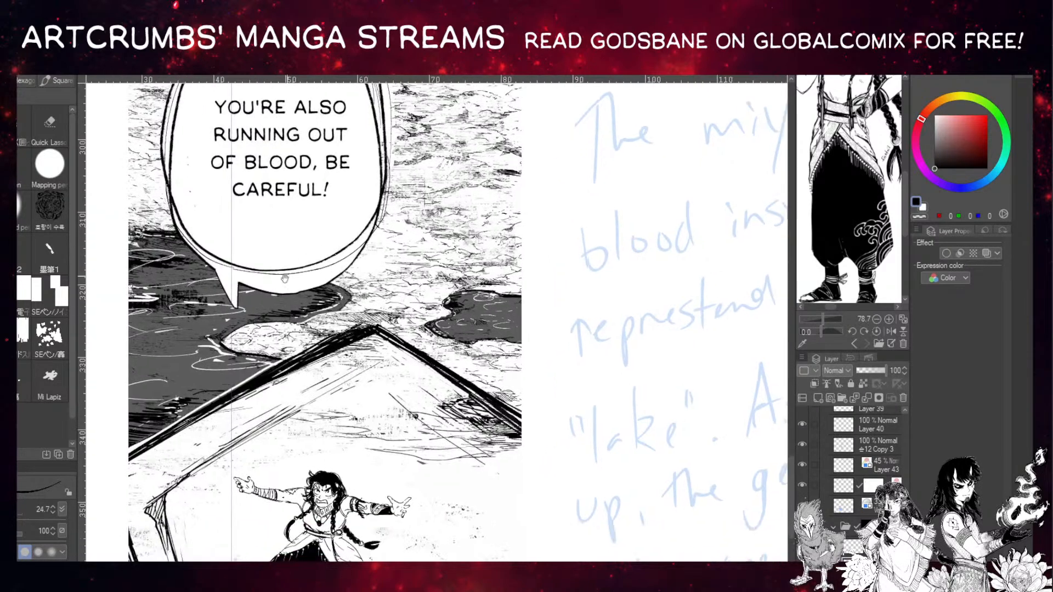
left_click_drag(268, 366, 284, 284)
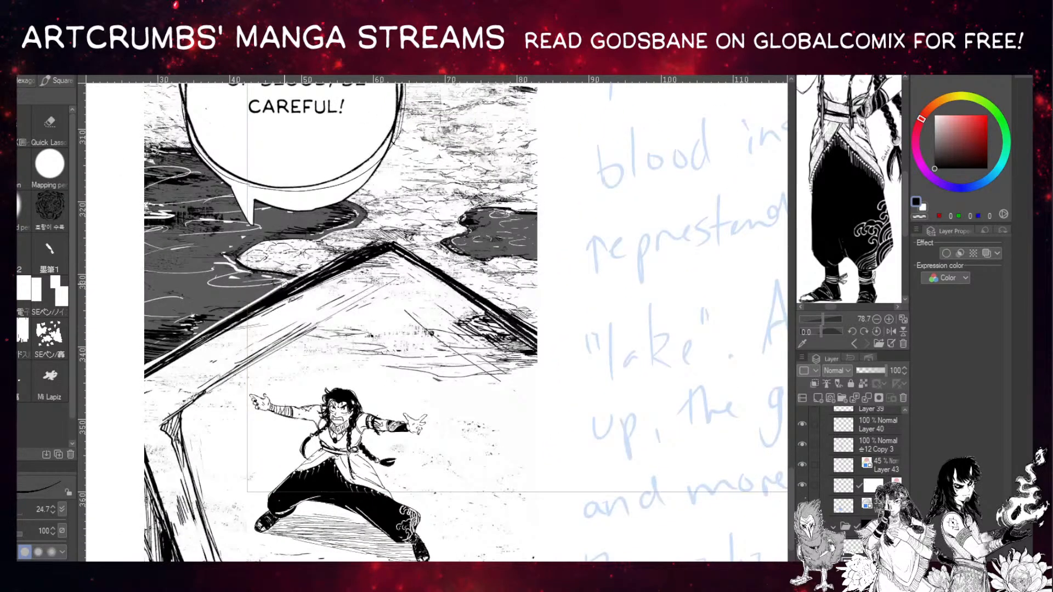
key("ctrl+minus")
left_click_drag(224, 400, 207, 519)
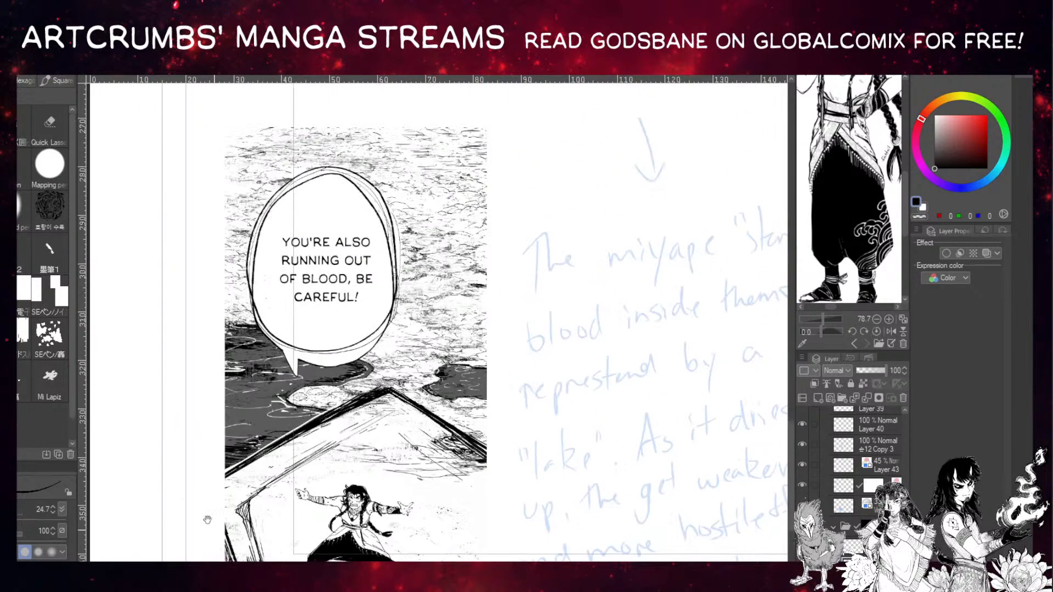
key("m")
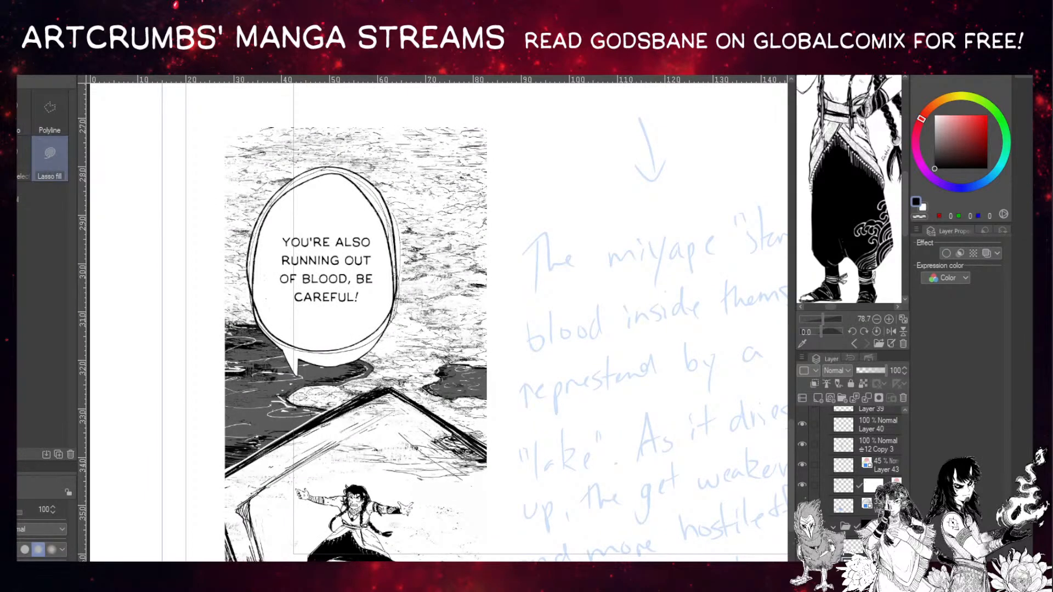
key("x")
mouse_move(316, 199)
left_mouse_down()
mouse_move(346, 331)
mouse_move(303, 213)
mouse_move(321, 195)
left_mouse_up()
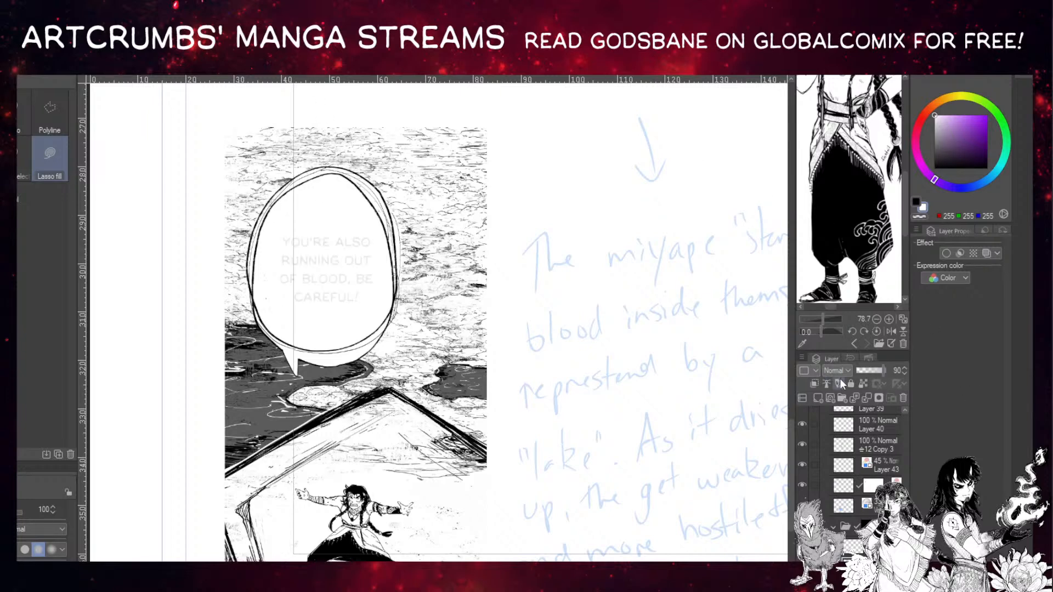
Add a black size 14 text beginning "you're" inside the speech bubble above the text folder and shift it slightly downward.
left_click_drag(509, 329, 527, 357)
key("t")
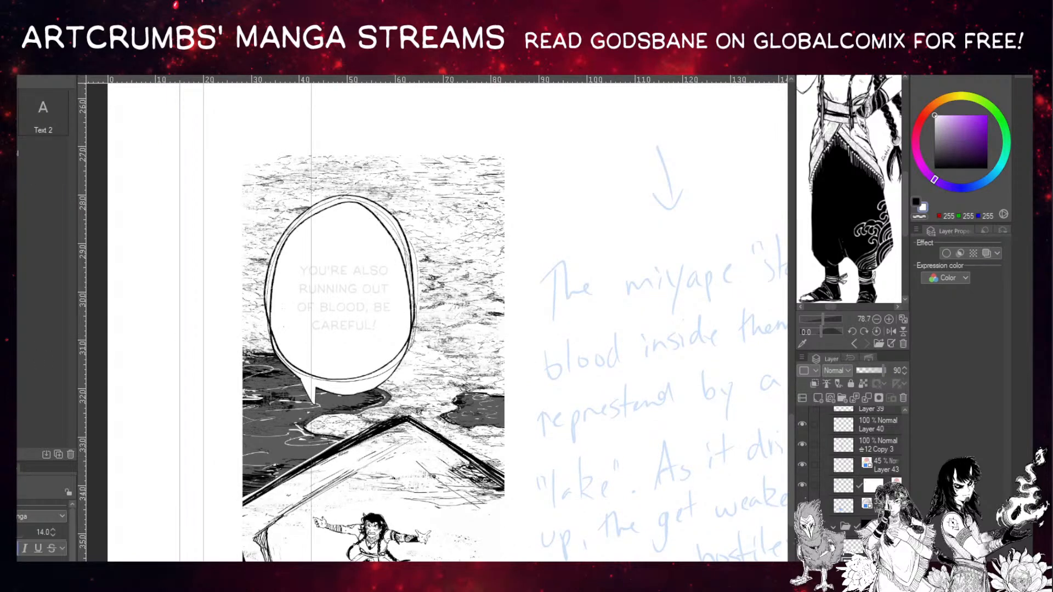
key("x")
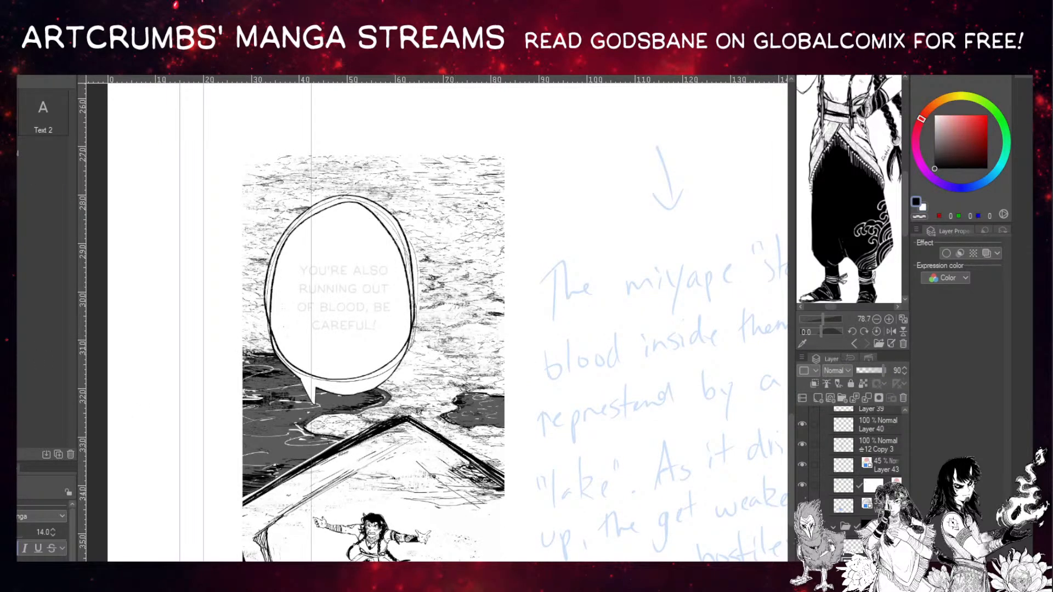
left_click(863, 545)
left_click(336, 289)
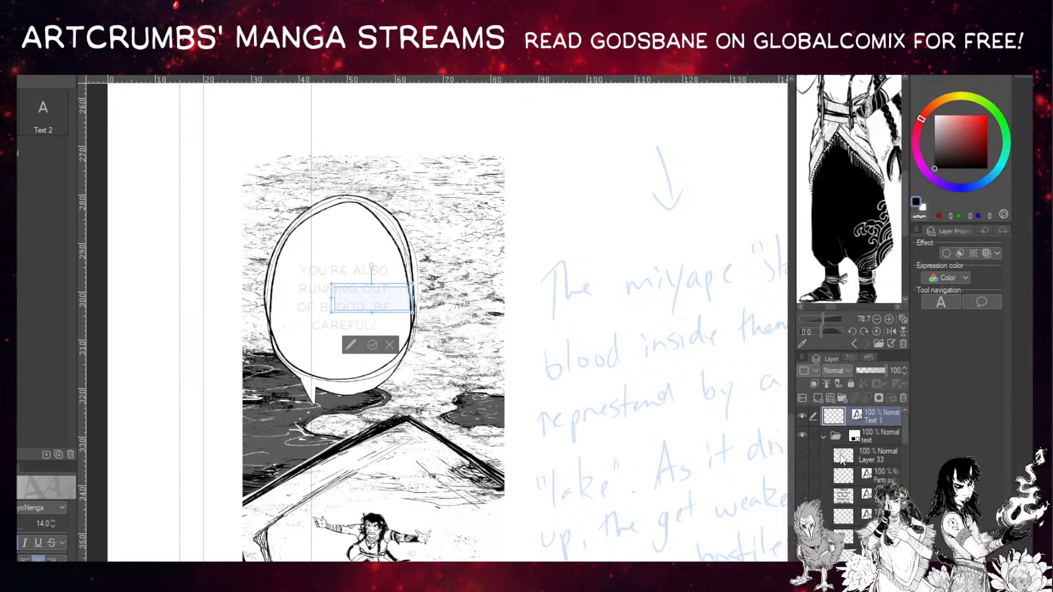
key("Escape")
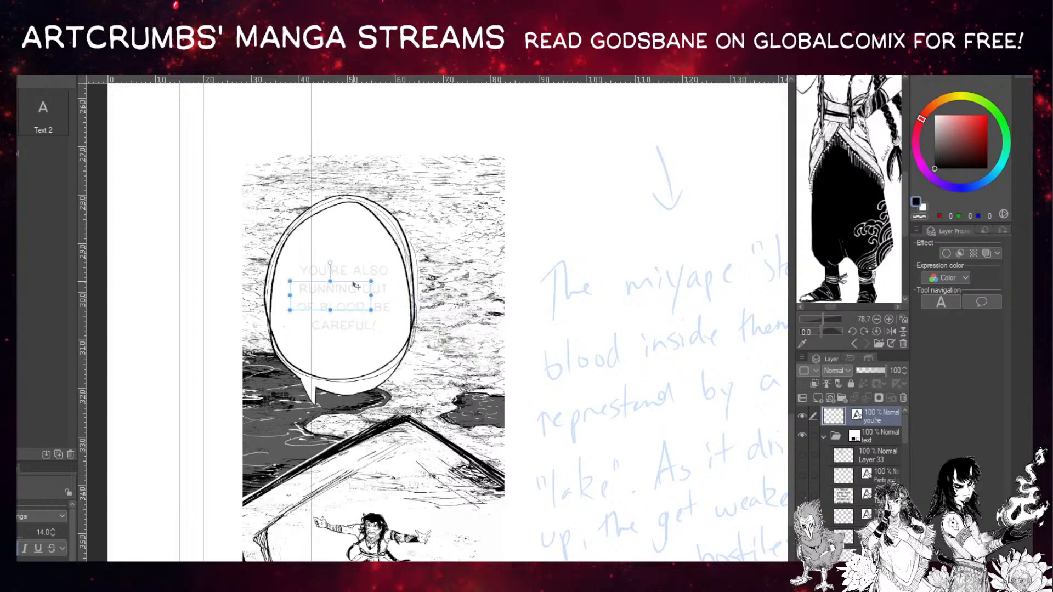
mouse_move(354, 284)
left_mouse_down()
mouse_move(181, 290)
mouse_move(356, 294)
left_mouse_up()
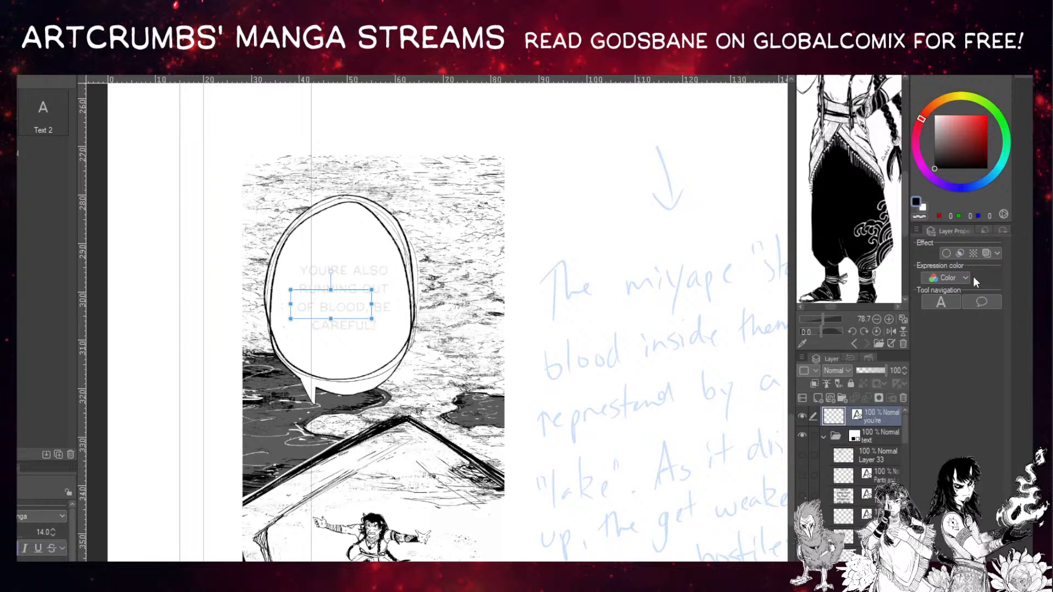
Apply a black layer color effect to the new text and move its frame beside the speech bubble.
left_click(986, 253)
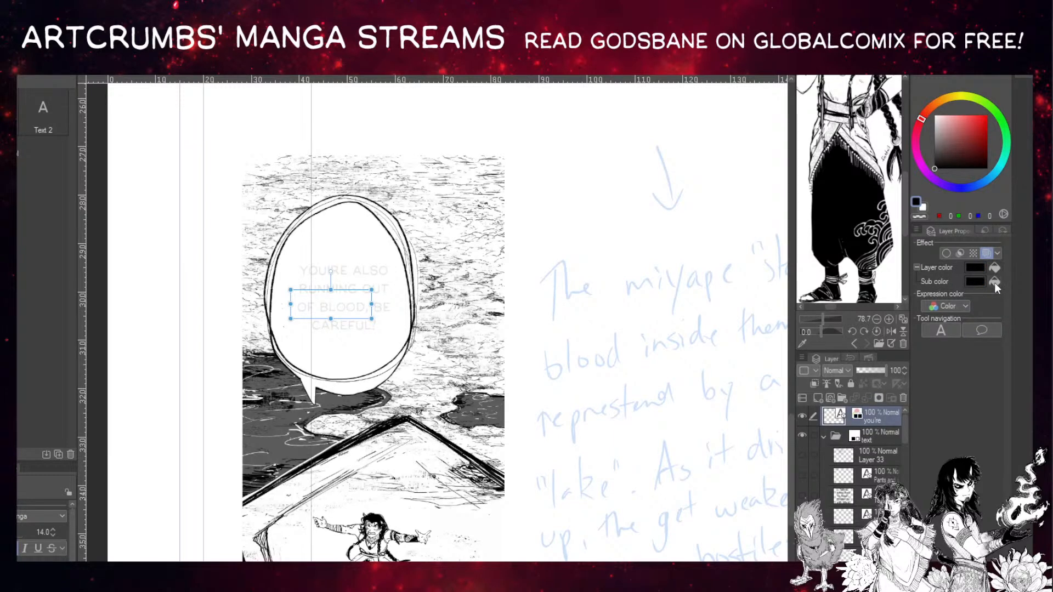
left_click_drag(350, 292, 250, 279)
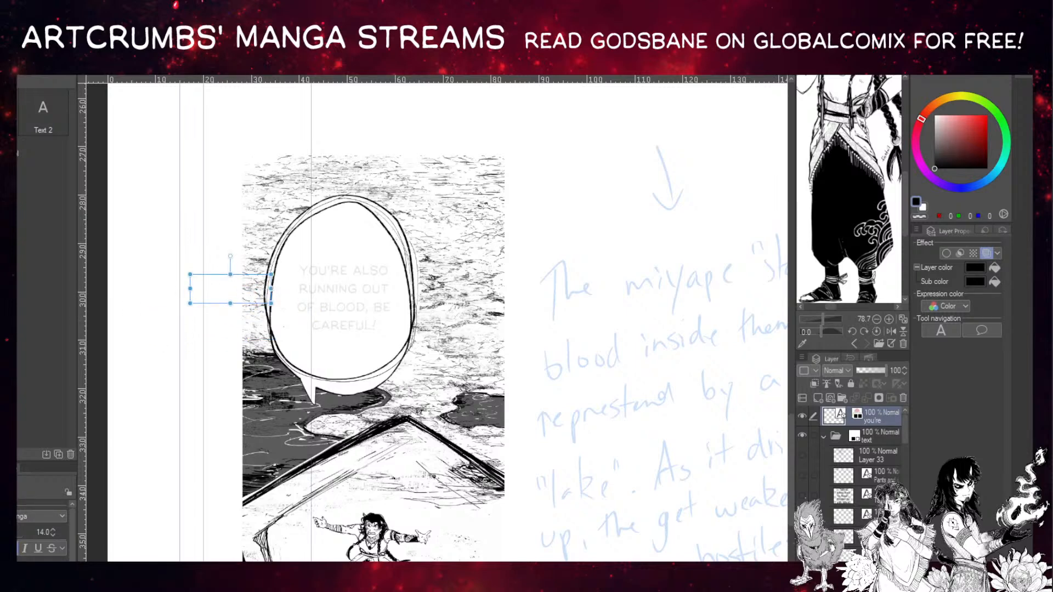
Replace the text's contents with "YOU'R ALSO" over "RUNNING OUT" in the comic font whose name ends in "end BB".
left_click(232, 288)
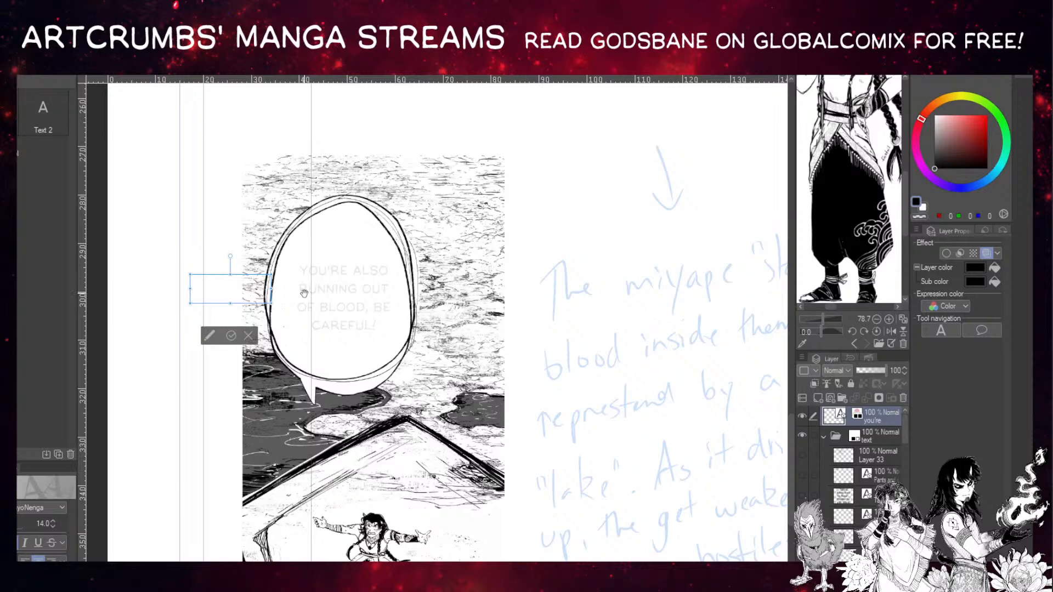
key("ctrl+a")
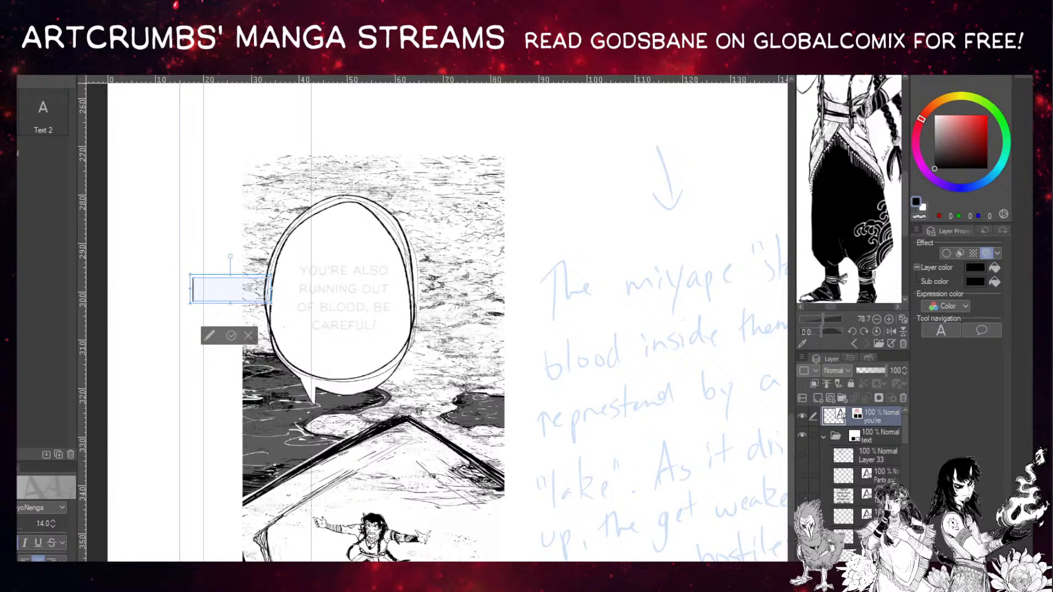
type("YOU'RE")
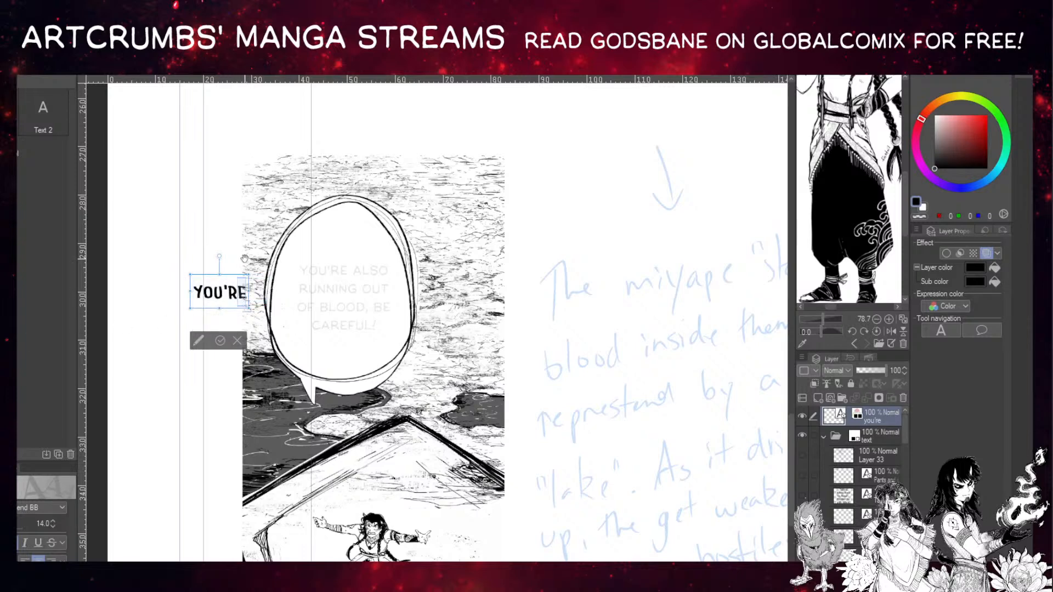
type("ALSO")
key("Return")
type("R")
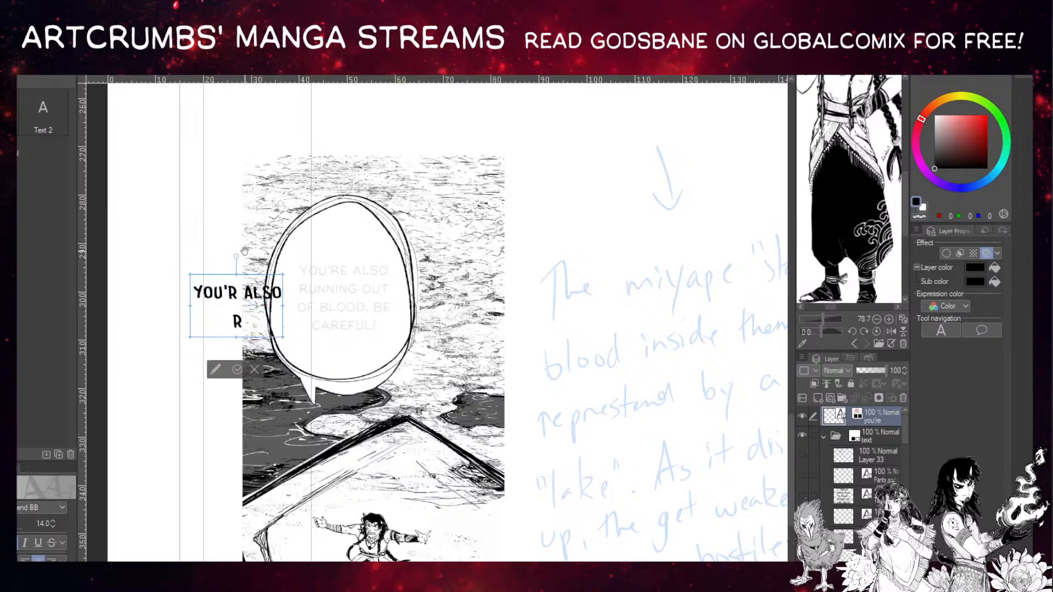
type("UNNING OUT")
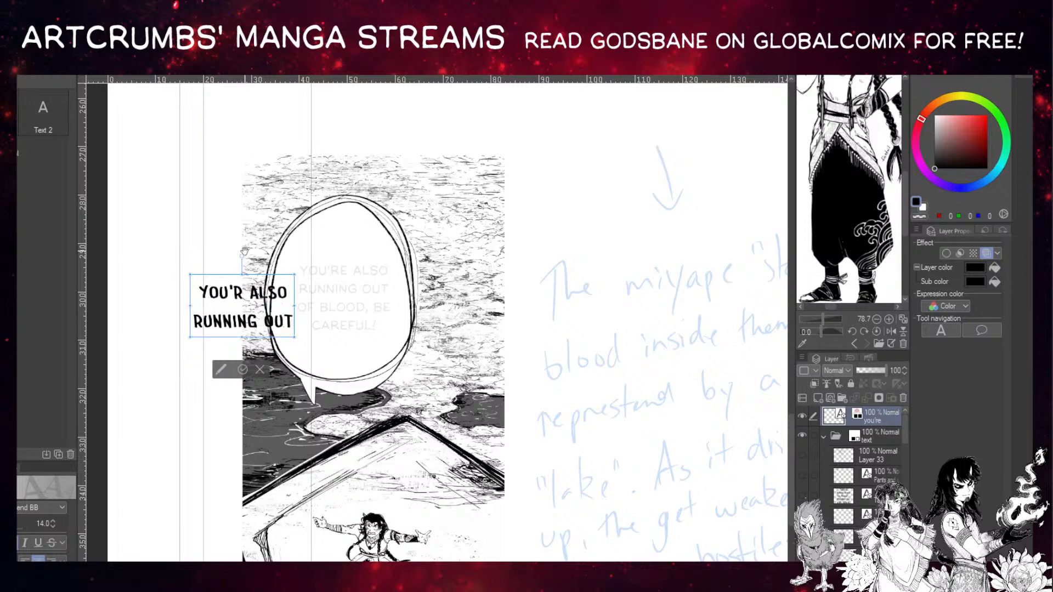
type(" OF BLO")
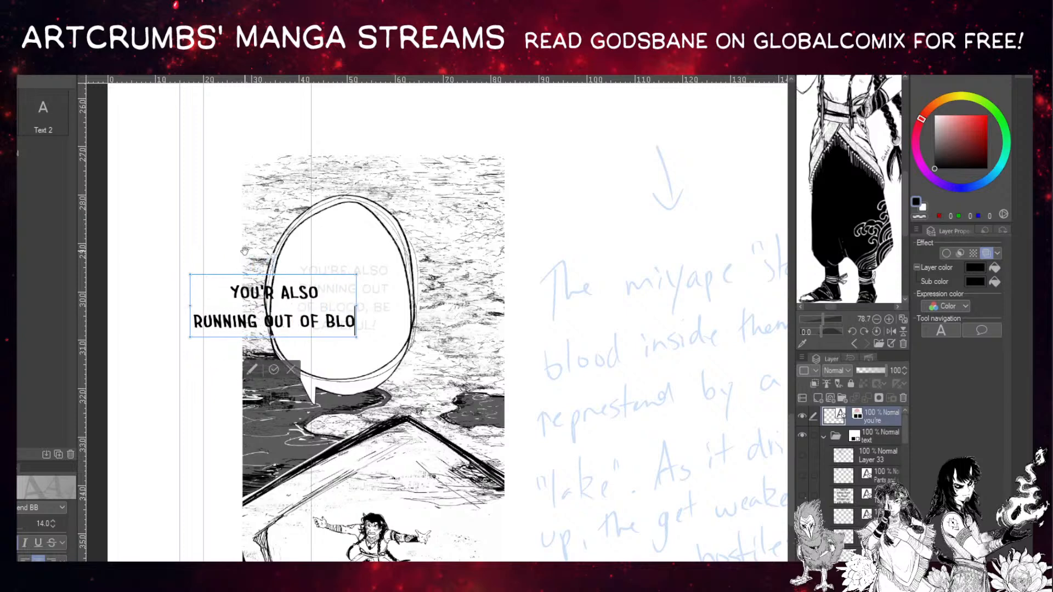
type("OD!")
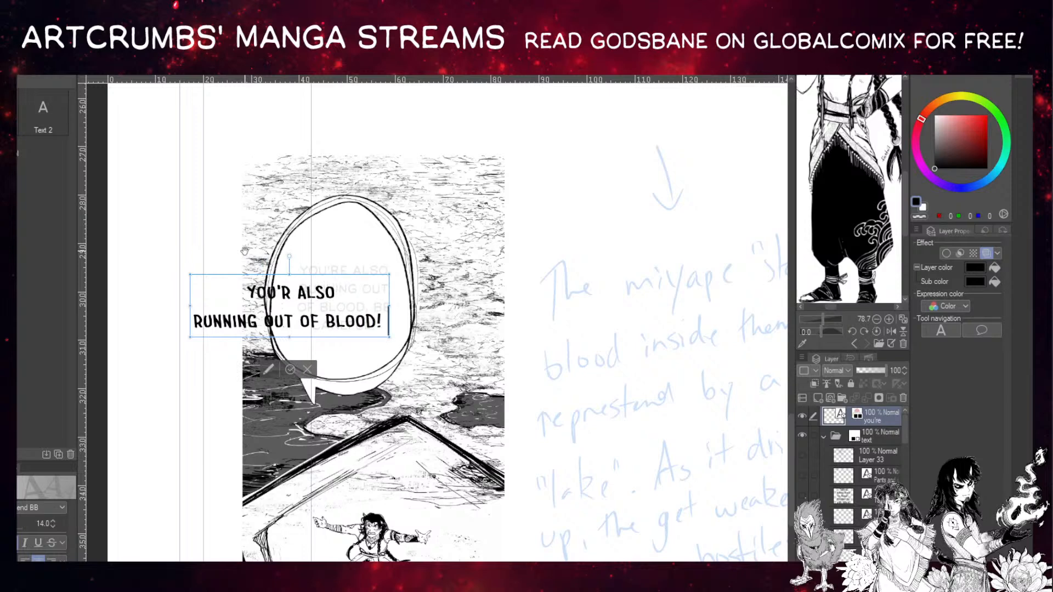
key("BackSpace")
key("BackSpace")
key("BackSpace")
key("BackSpace")
key("BackSpace")
key("BackSpace")
key("BackSpace")
key("BackSpace")
key("BackSpace")
key("BackSpace")
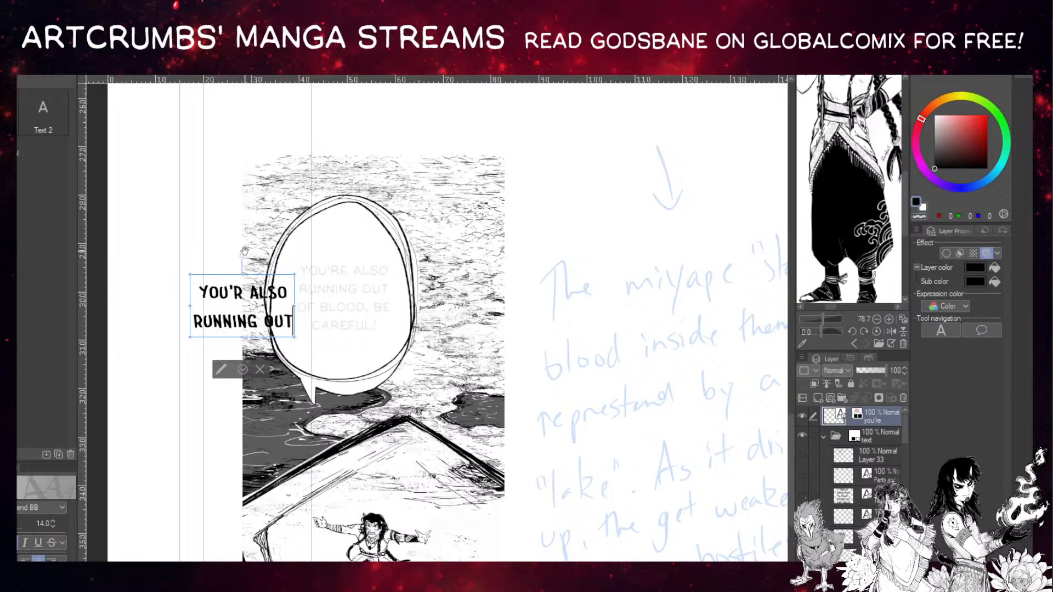
Add a third line "OF BLOOD, SO" and a fourth line "BE CAREFUL!" to the text.
key("Return")
type("OF BLOOD")
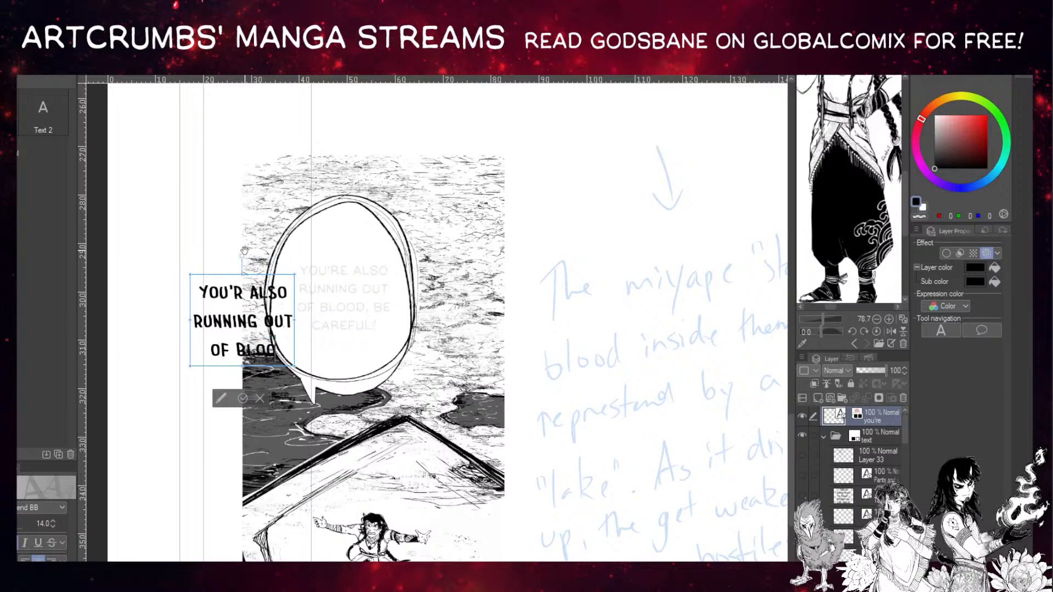
type("!")
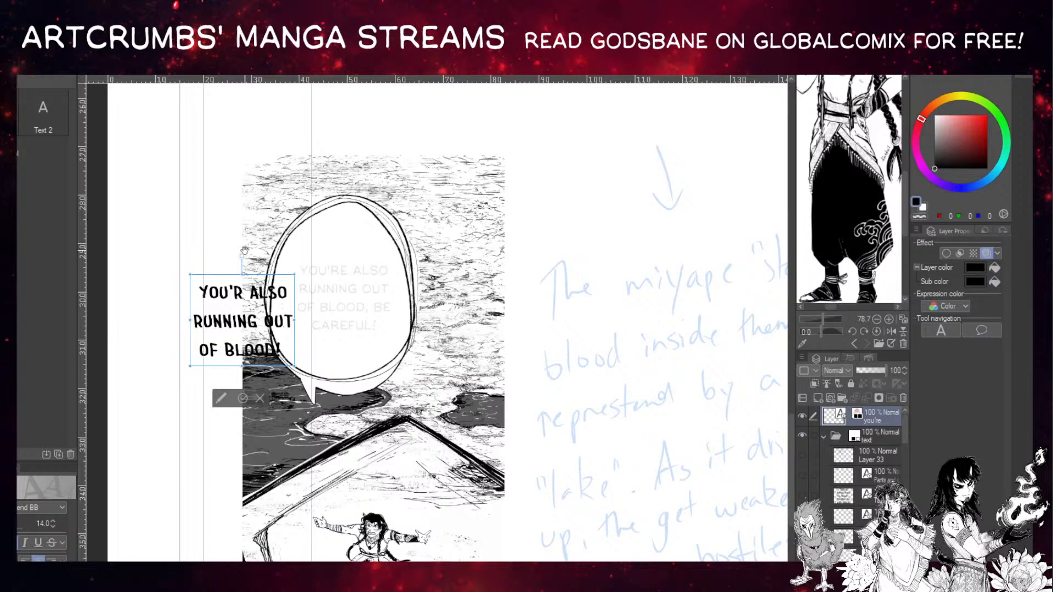
key("BackSpace")
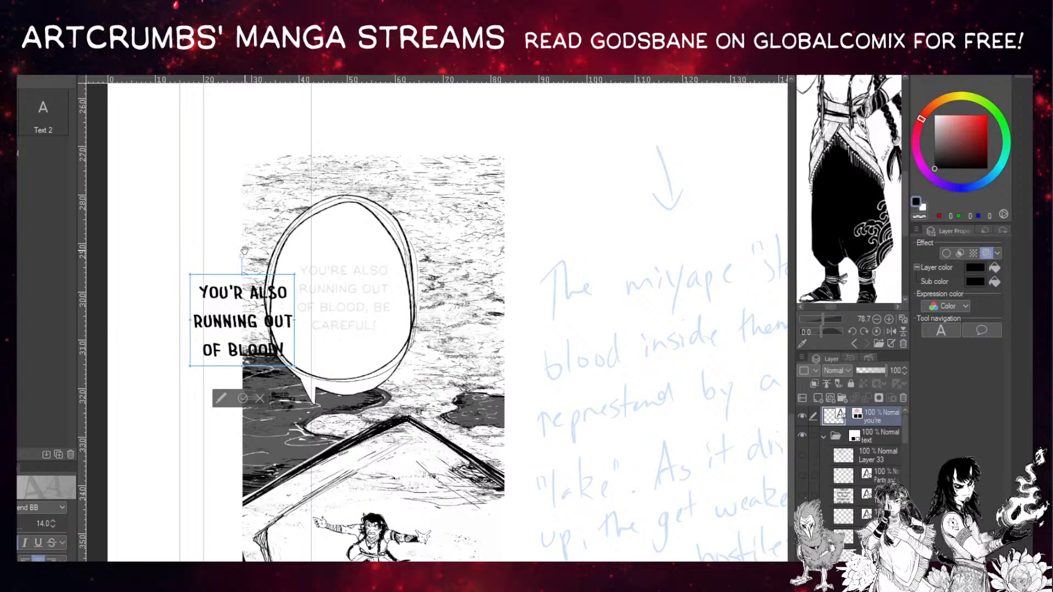
key("BackSpace")
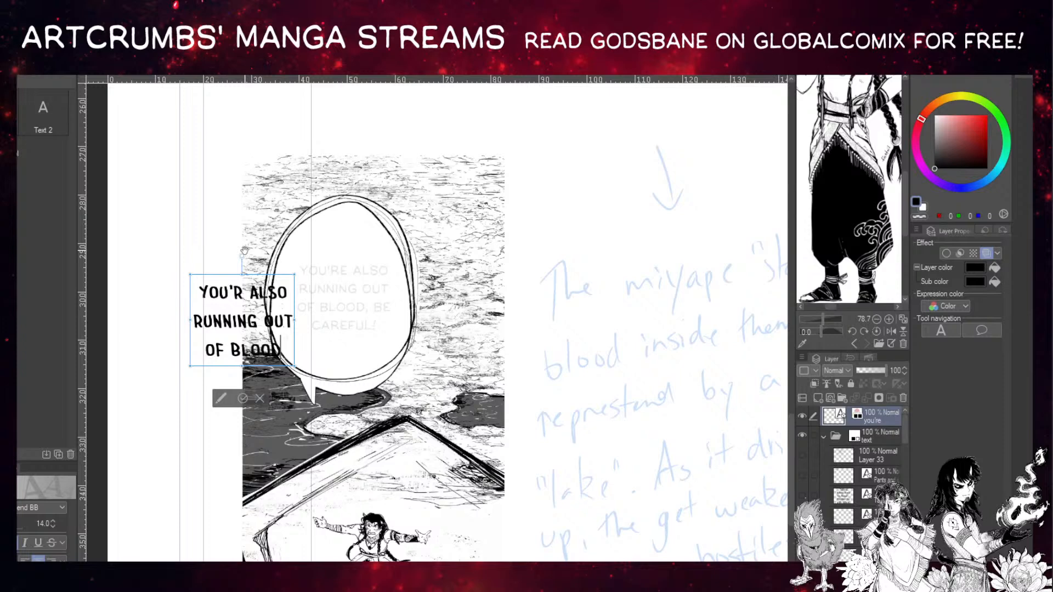
type(", SO")
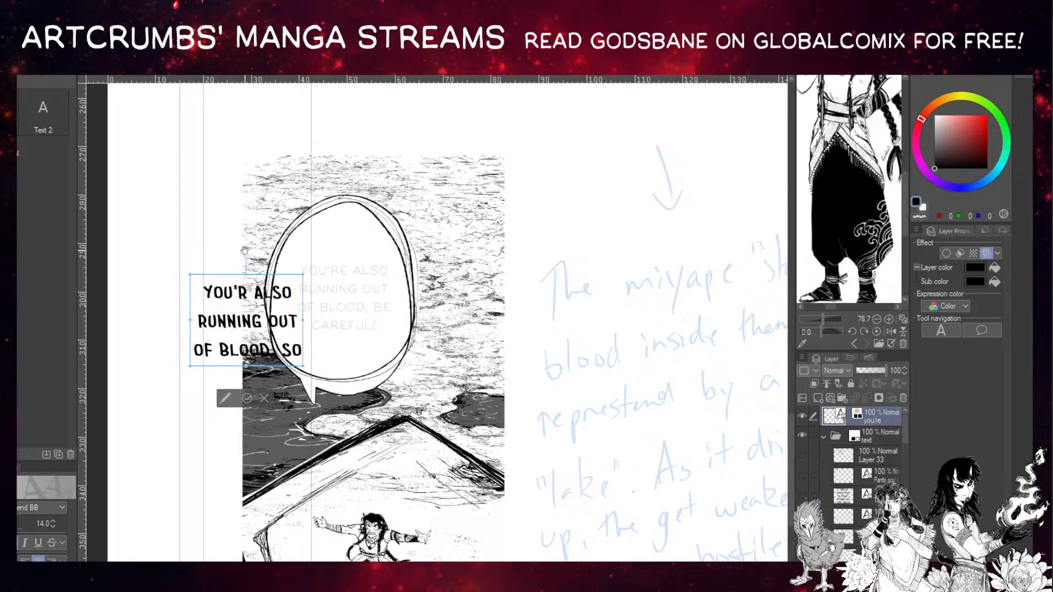
key("Return")
type("BE CAREFUL!")
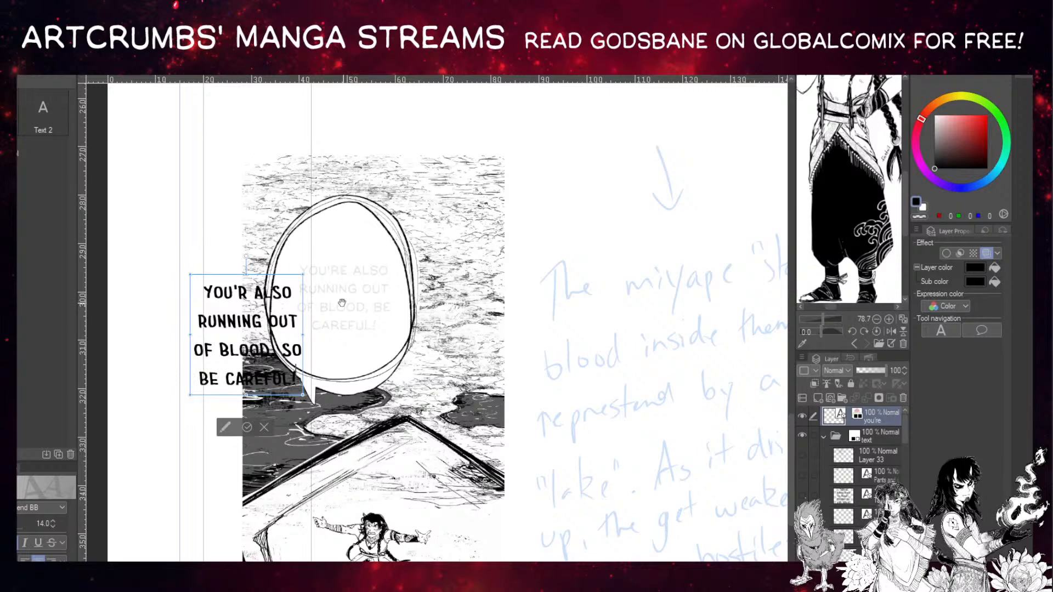
Correct the first word of the text to "YOU'RE" and move the text into the speech bubble.
left_click(244, 293)
type("E")
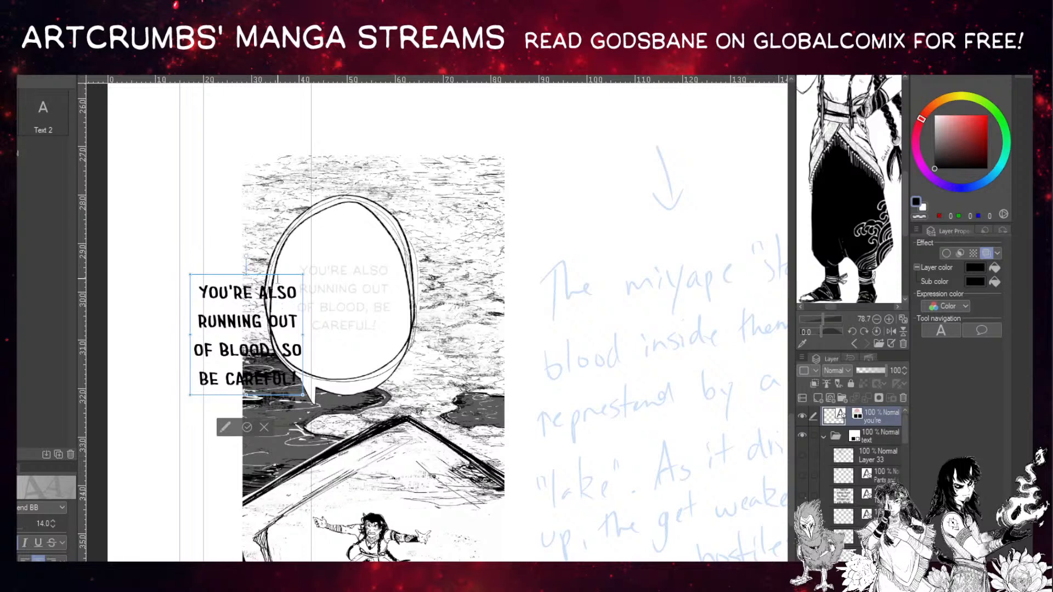
left_click_drag(279, 278, 372, 244)
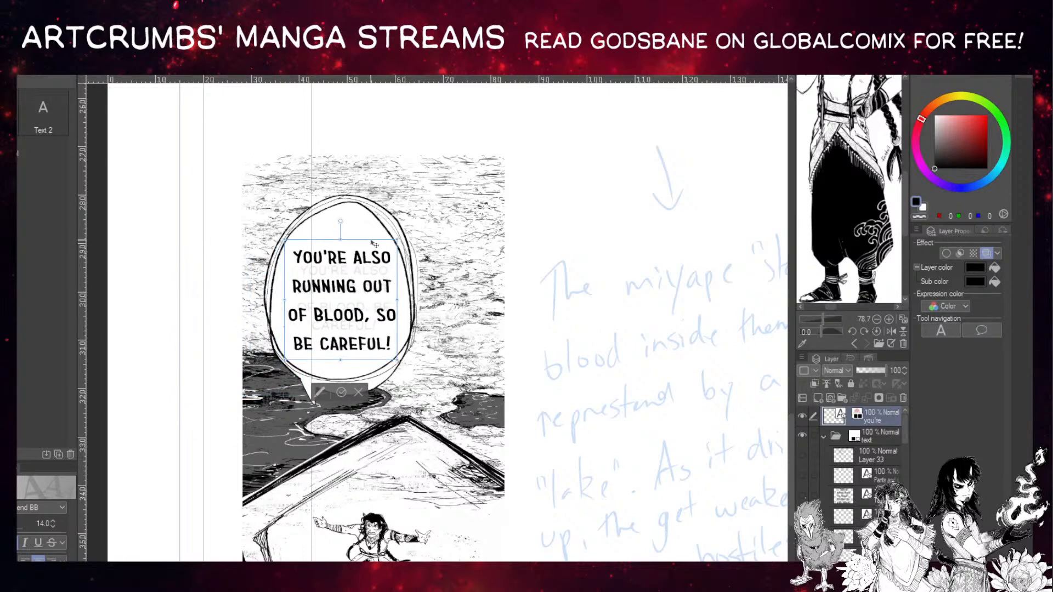
Tighten the line spacing of all four lines of the speech bubble text.
key("ctrl+a")
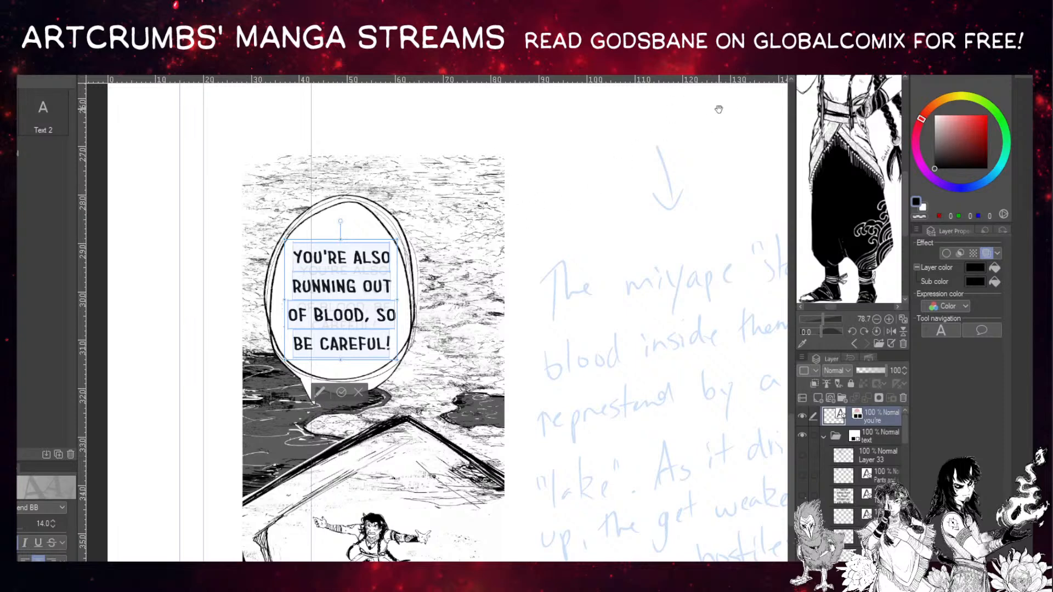
left_click(708, 264)
left_click(708, 264)
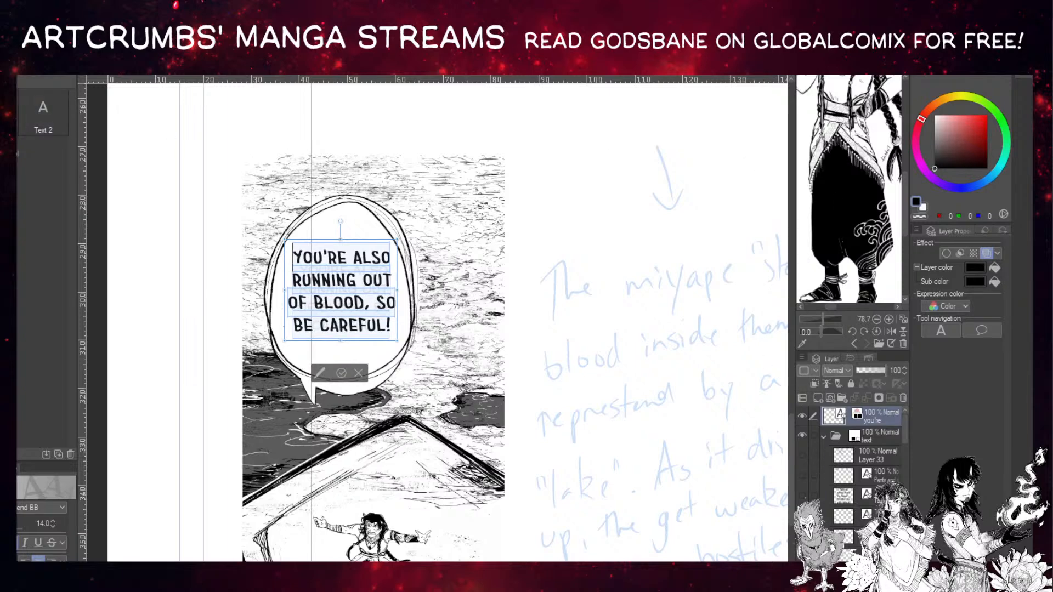
Shift the lettering slightly downward to center it within the speech bubble.
key("k")
left_click_drag(322, 283, 321, 293)
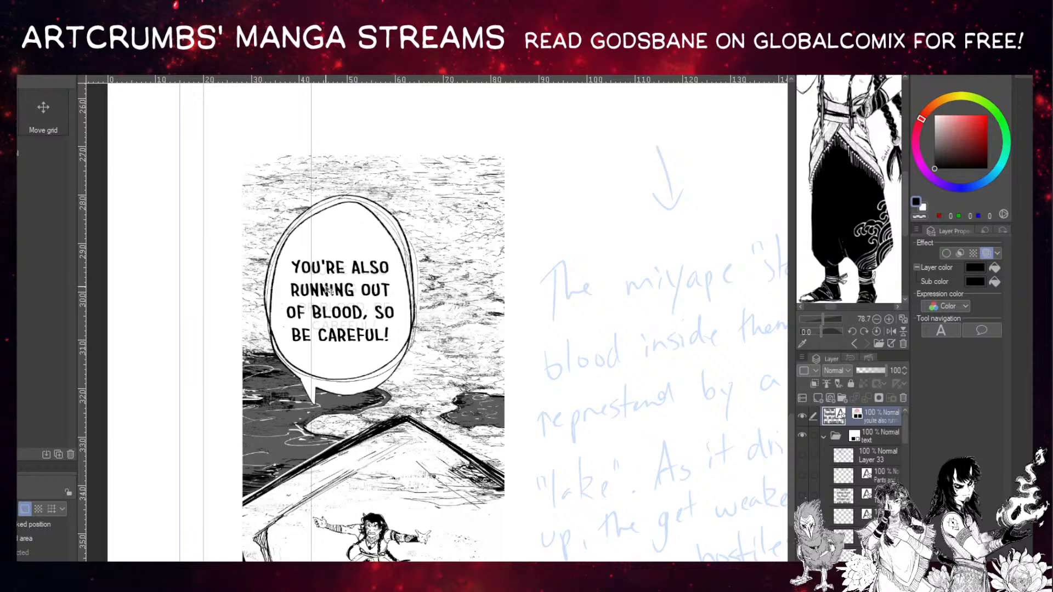
left_click_drag(329, 290, 330, 288)
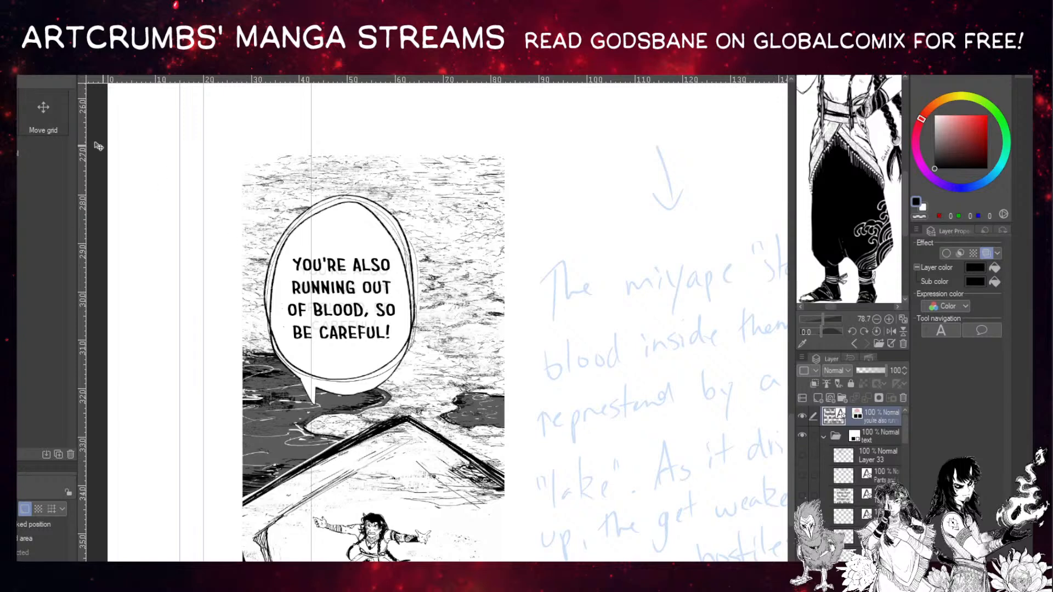
Move the text down to expose the faint lettering beneath, select a layer under it, and return the text to the bubble's center.
key("o")
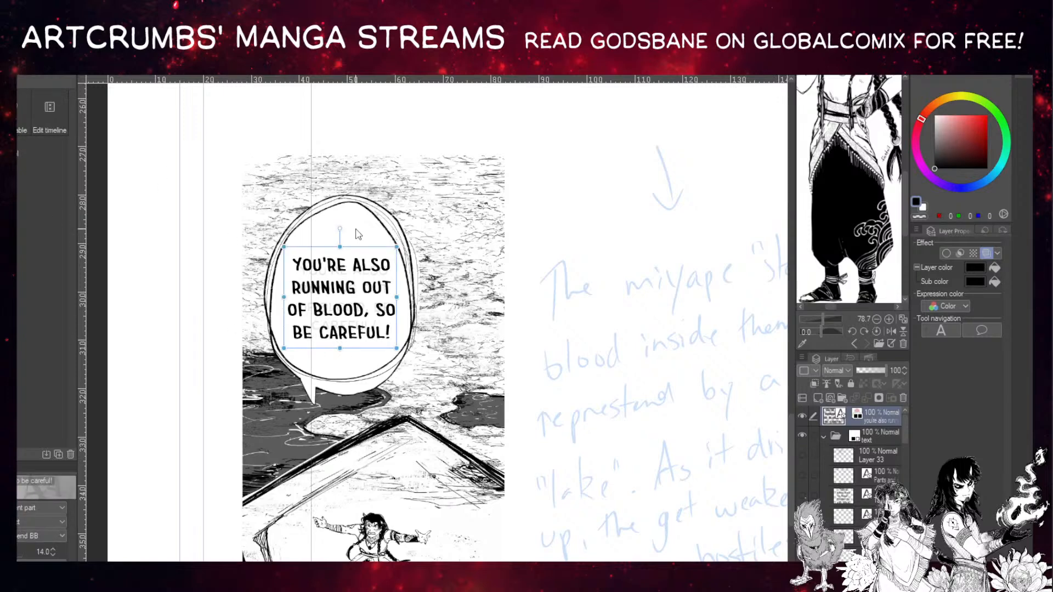
left_click_drag(363, 254, 355, 299)
left_click(371, 291)
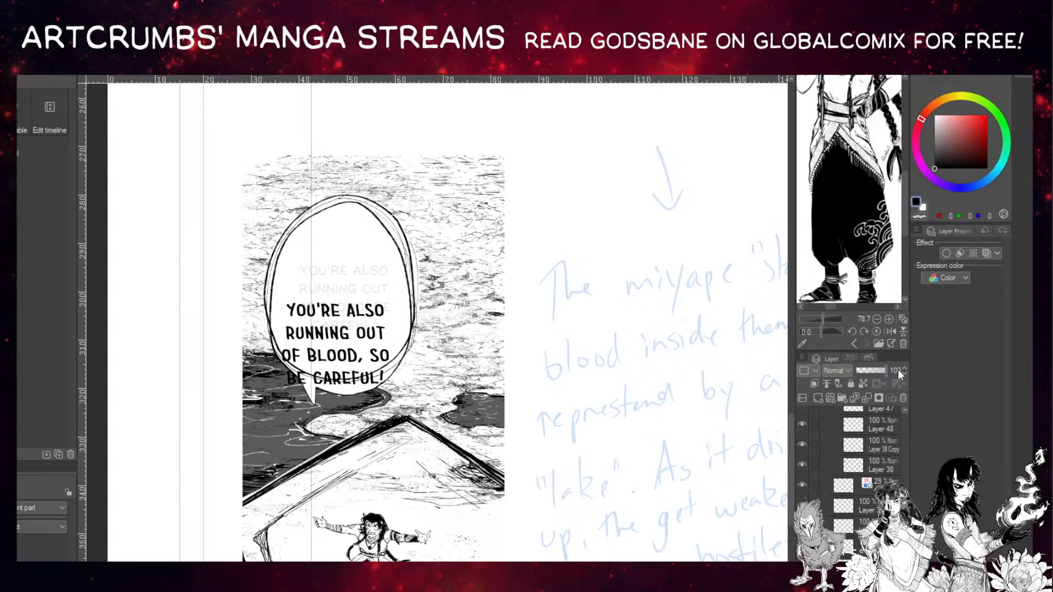
left_click_drag(359, 317, 361, 274)
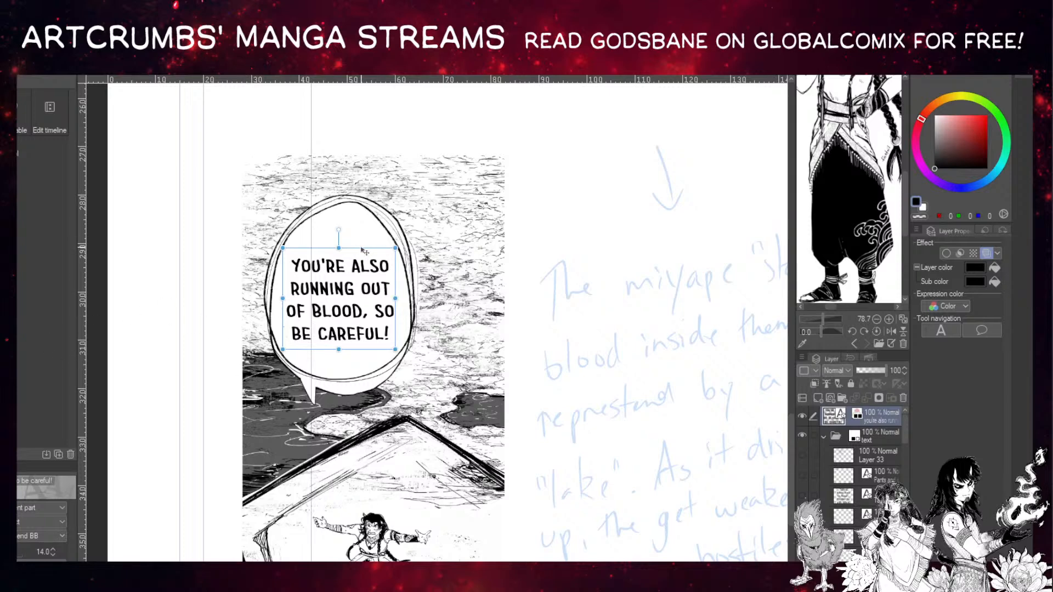
Examine the relettered speech bubble's fit and balance against the surrounding panel and the figure below.
key("k")
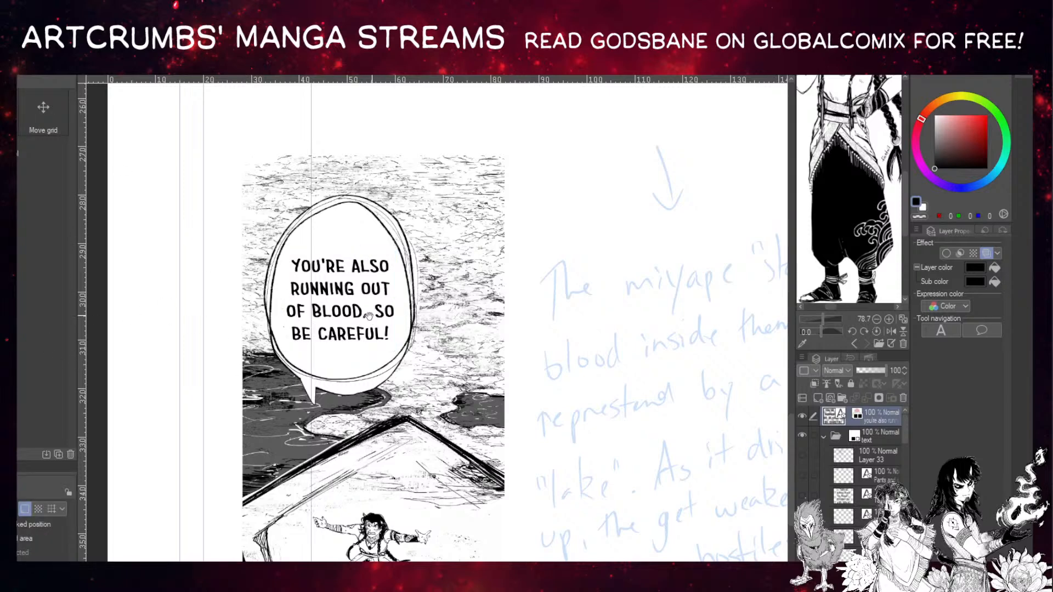
left_click_drag(368, 315, 337, 332)
left_click_drag(449, 311, 412, 344)
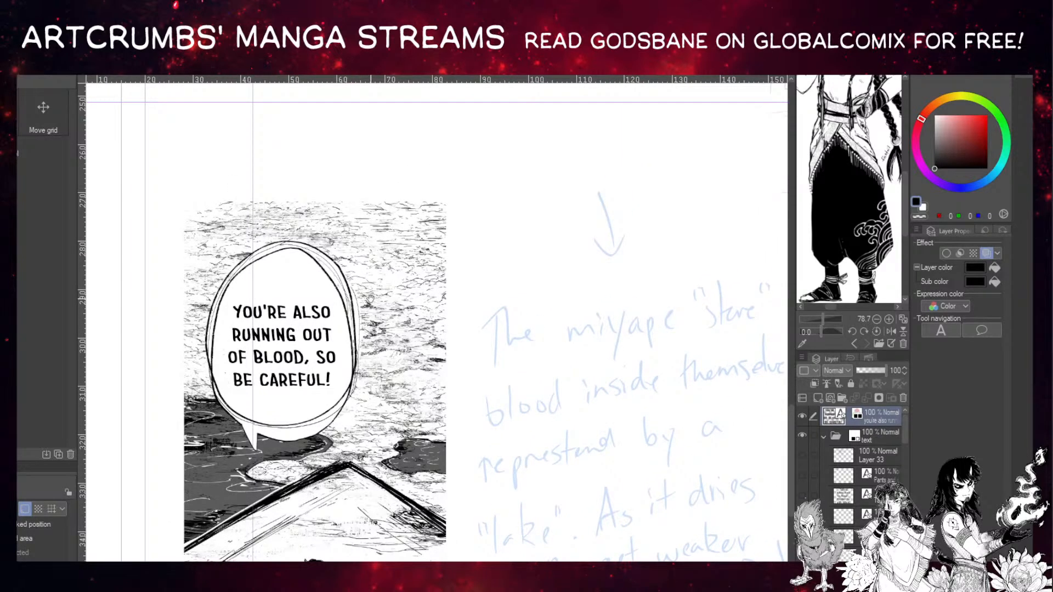
left_click_drag(369, 298, 379, 295)
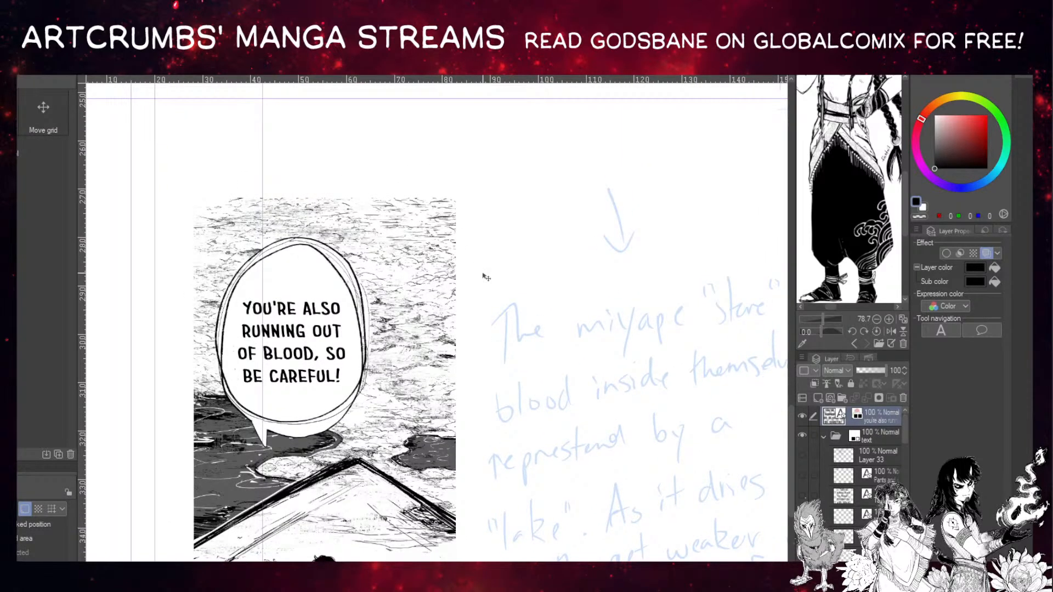
left_click_drag(486, 277, 489, 252)
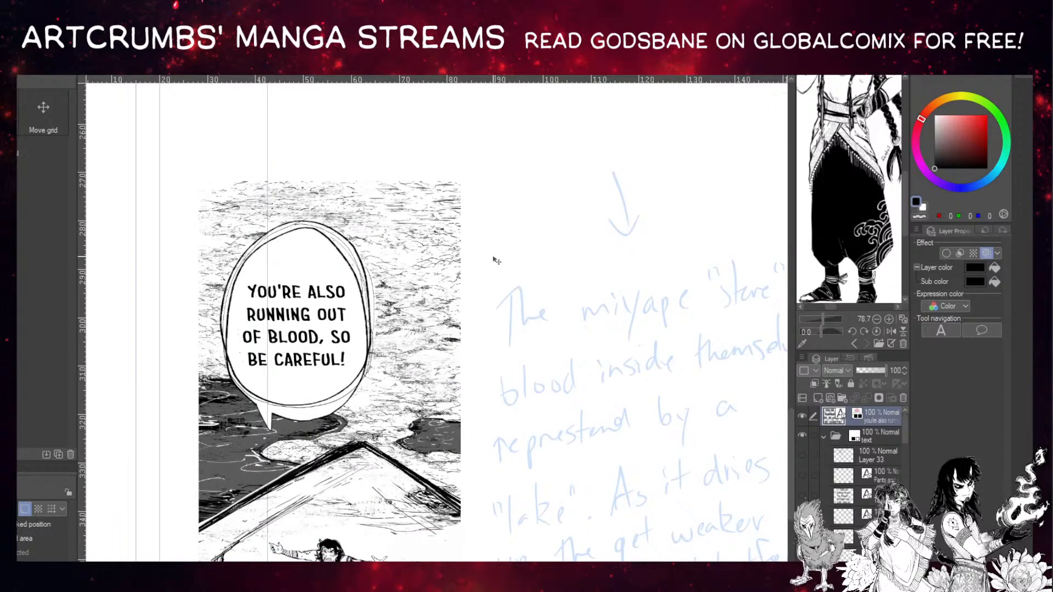
left_click_drag(521, 285, 504, 229)
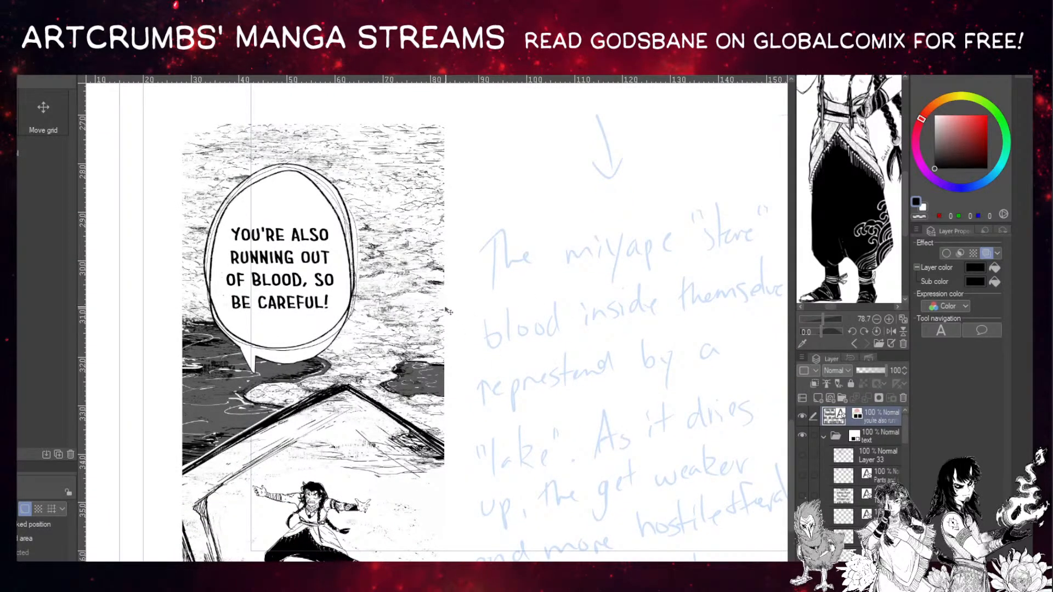
left_click_drag(541, 303, 529, 294)
left_click_drag(441, 345, 395, 317)
scroll(399, 332, "down", 1)
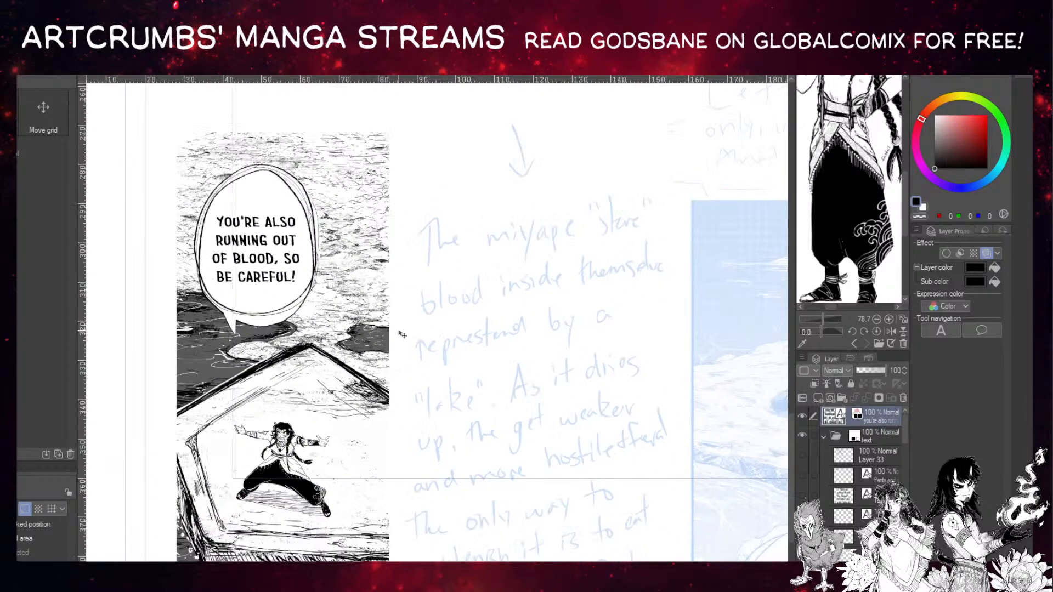
scroll(401, 333, "down", 1)
scroll(401, 333, "up", 1)
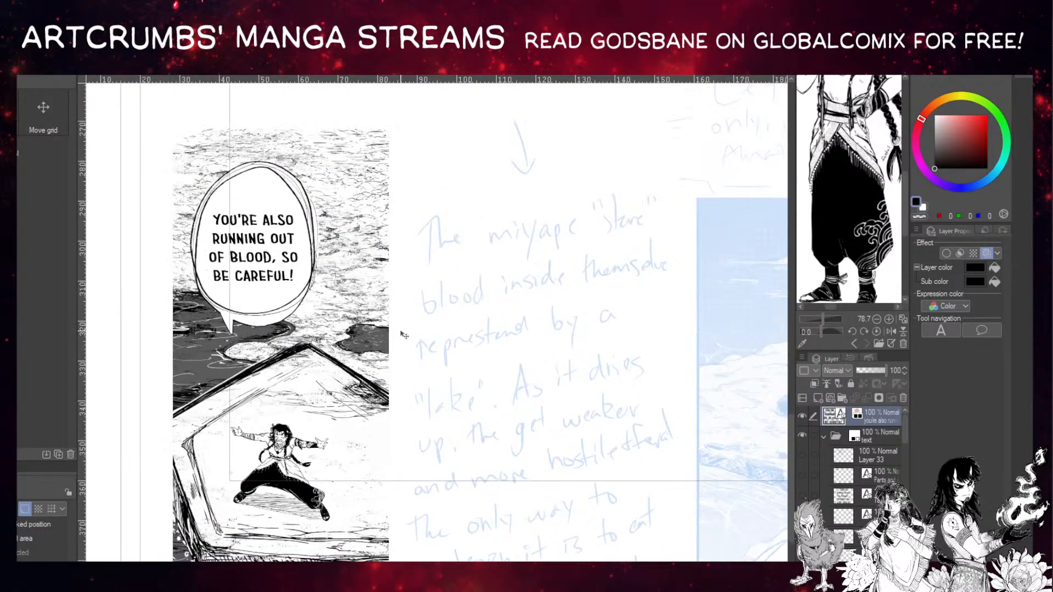
Nudge the speech bubble text slightly upward to refine its vertical centering.
key("o")
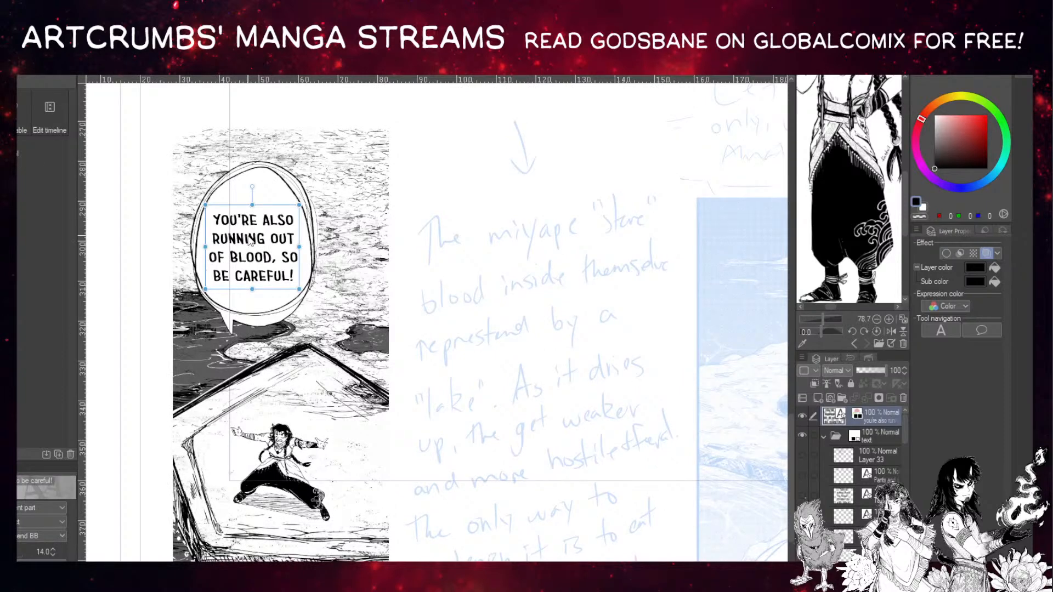
left_click_drag(249, 239, 249, 237)
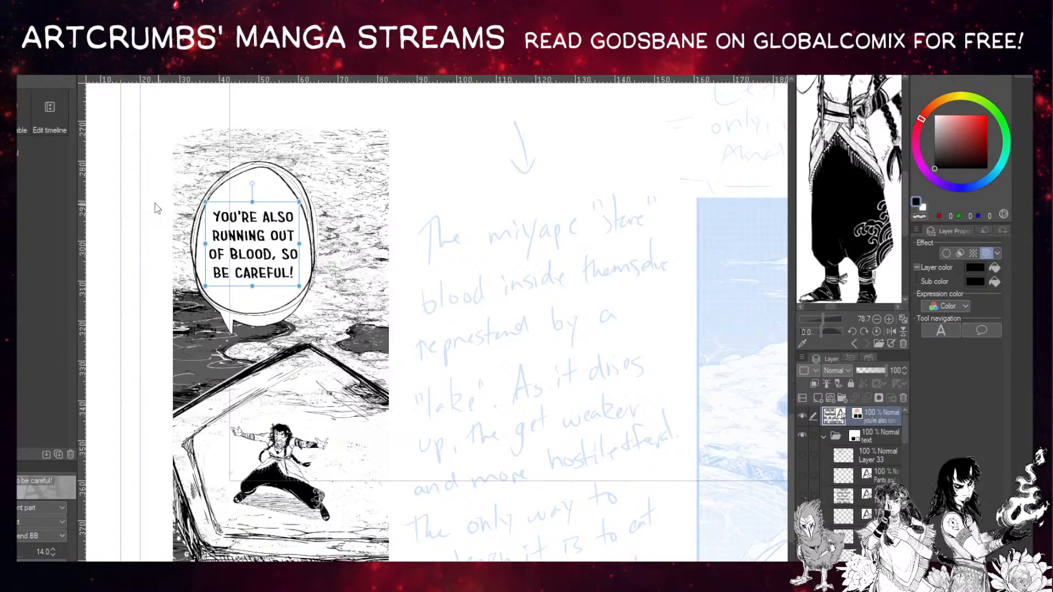
key("k")
left_click_drag(328, 335, 326, 307)
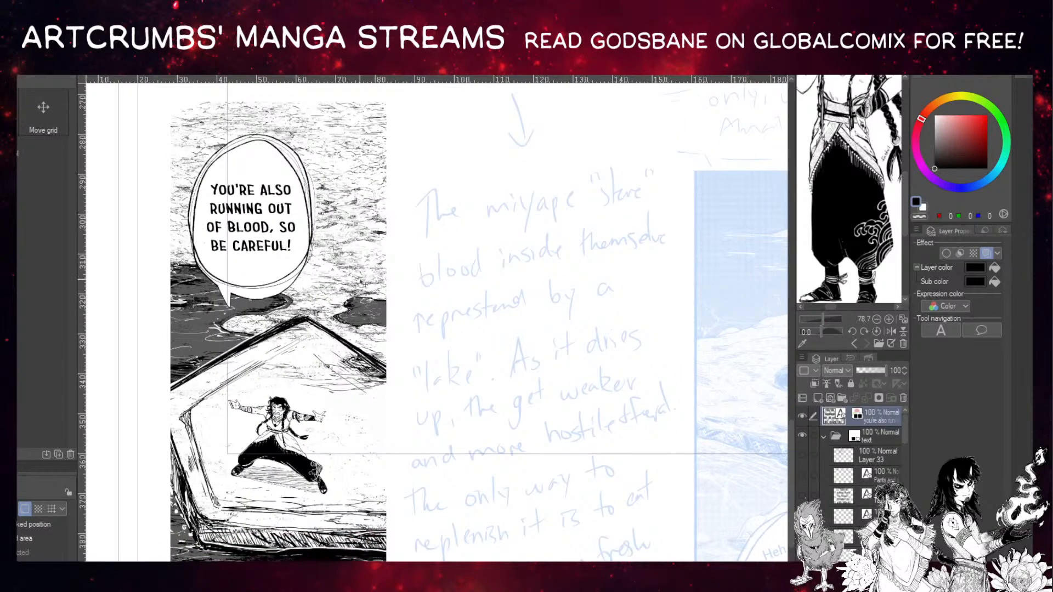
Collapse the text folder and select a raster layer further down the layer stack, near Layer 31.
scroll(392, 278, "down", 3)
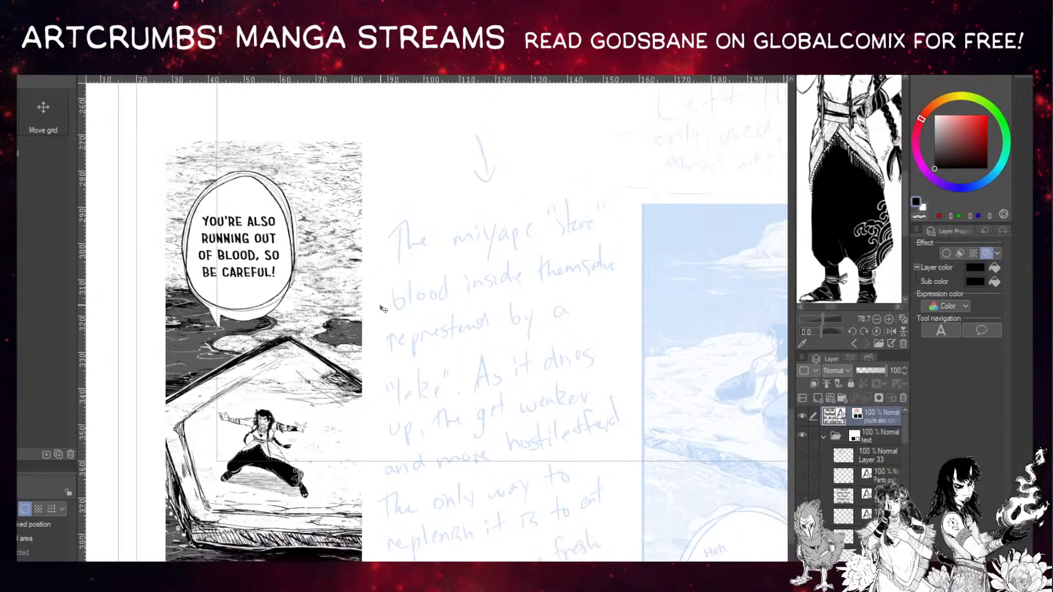
scroll(390, 317, "up", 4)
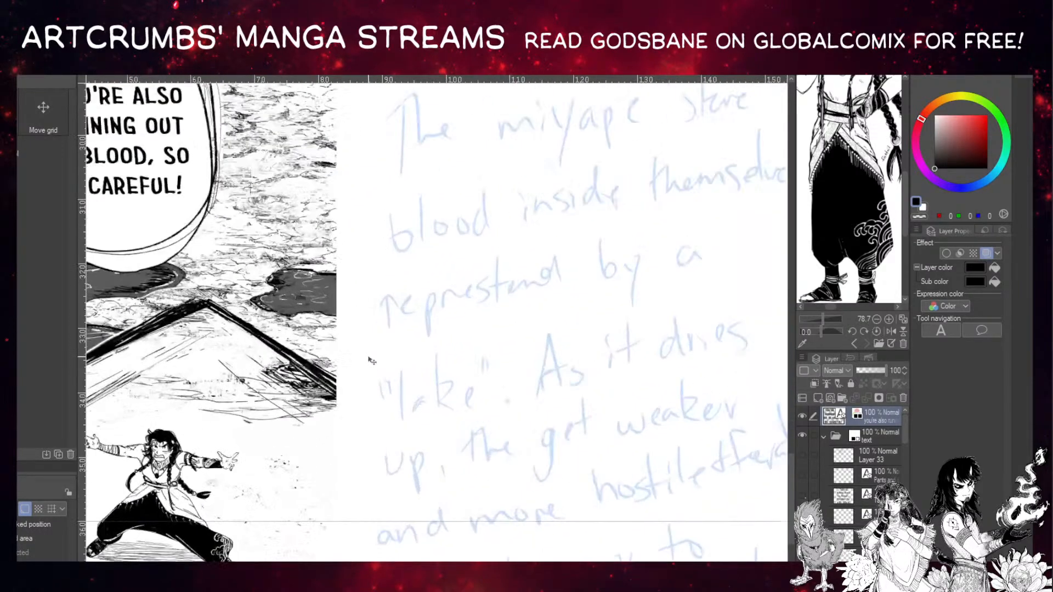
left_click_drag(380, 421, 386, 417)
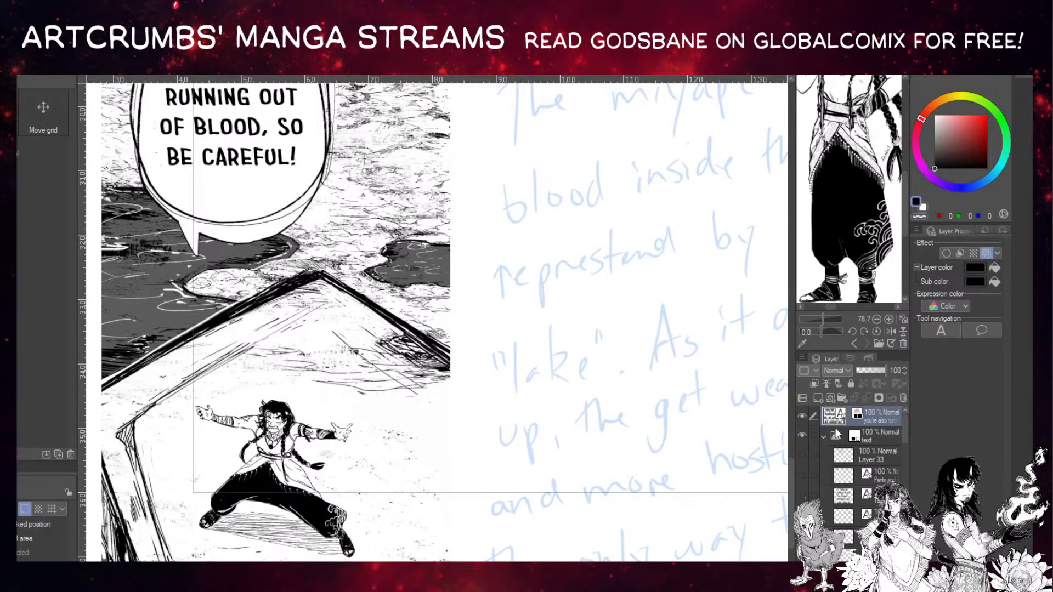
left_click(825, 437)
left_click(825, 517)
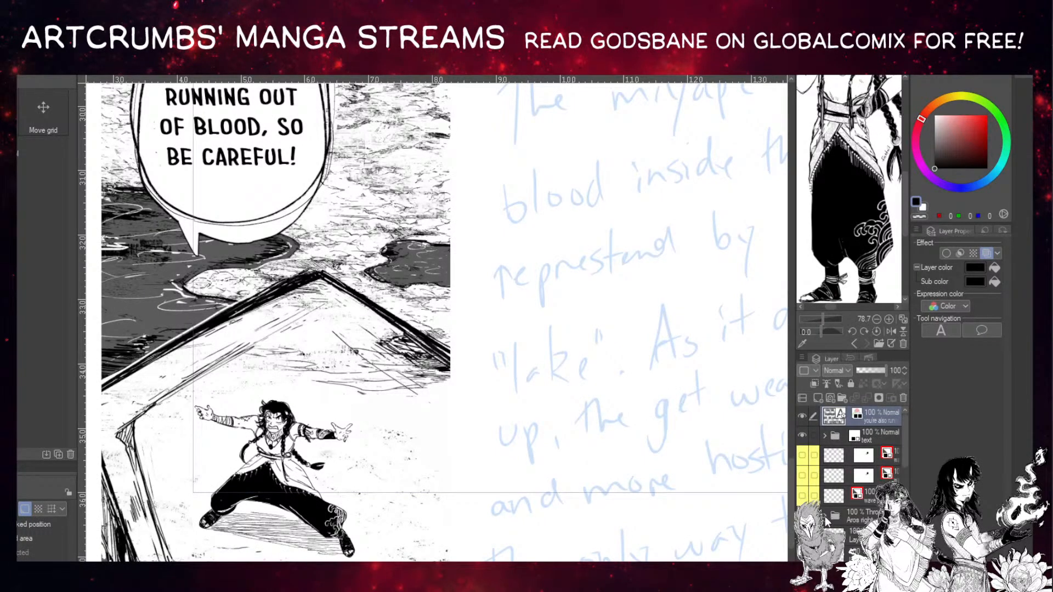
scroll(850, 455, "down", 5)
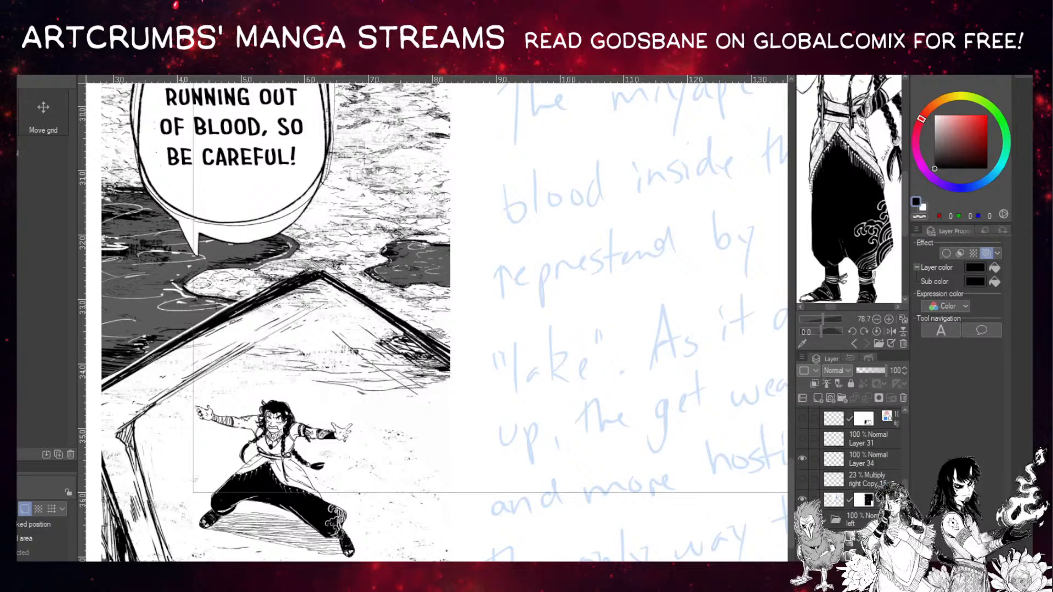
scroll(858, 466, "up", 1)
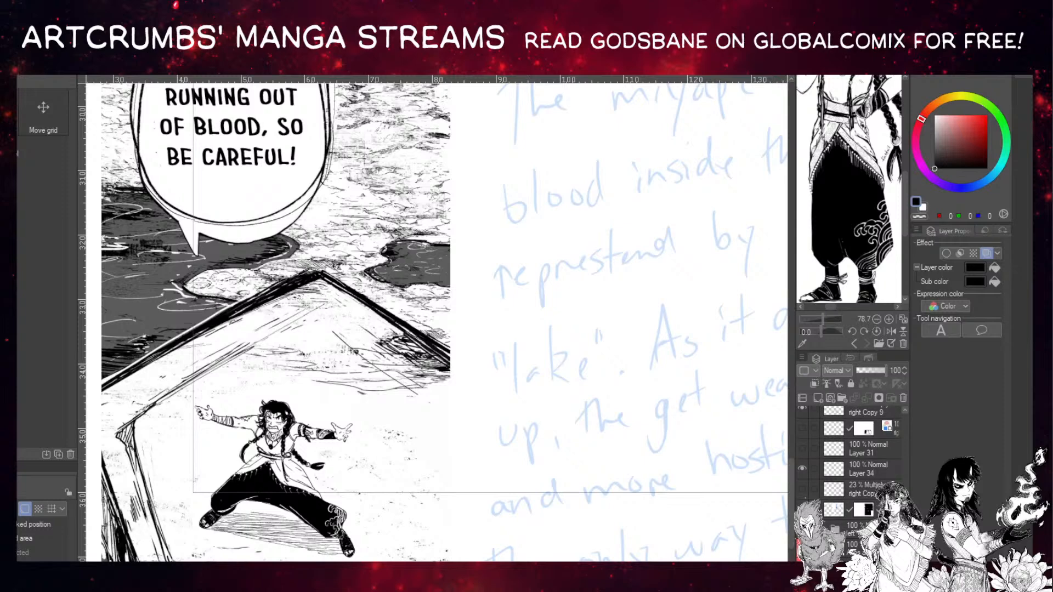
key("ctrl+z")
left_click(846, 457)
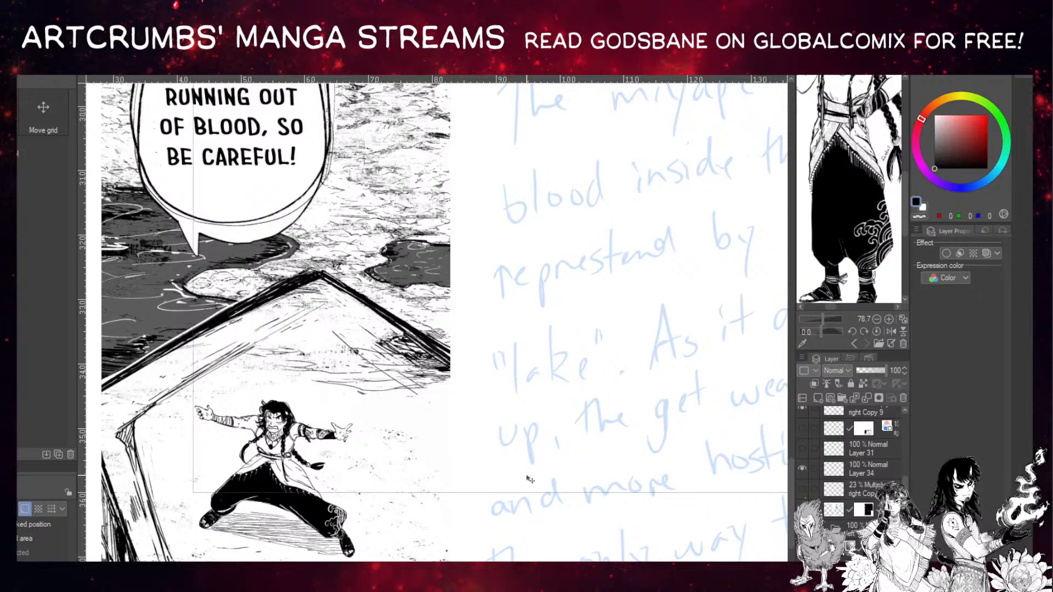
Draw a freehand lasso selection closely around the braided figure in the lower panel.
key("p")
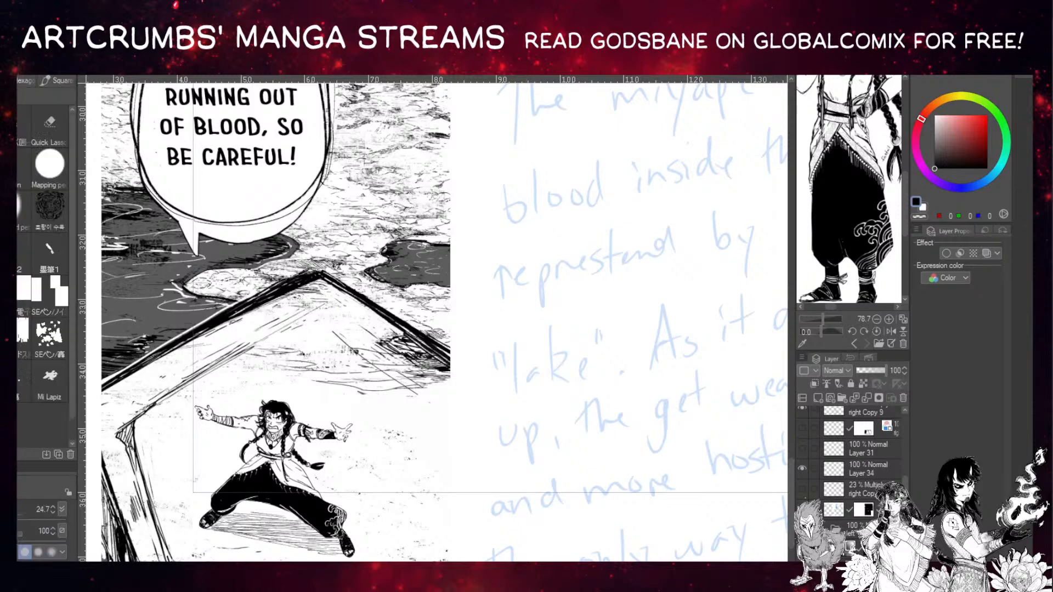
key("m")
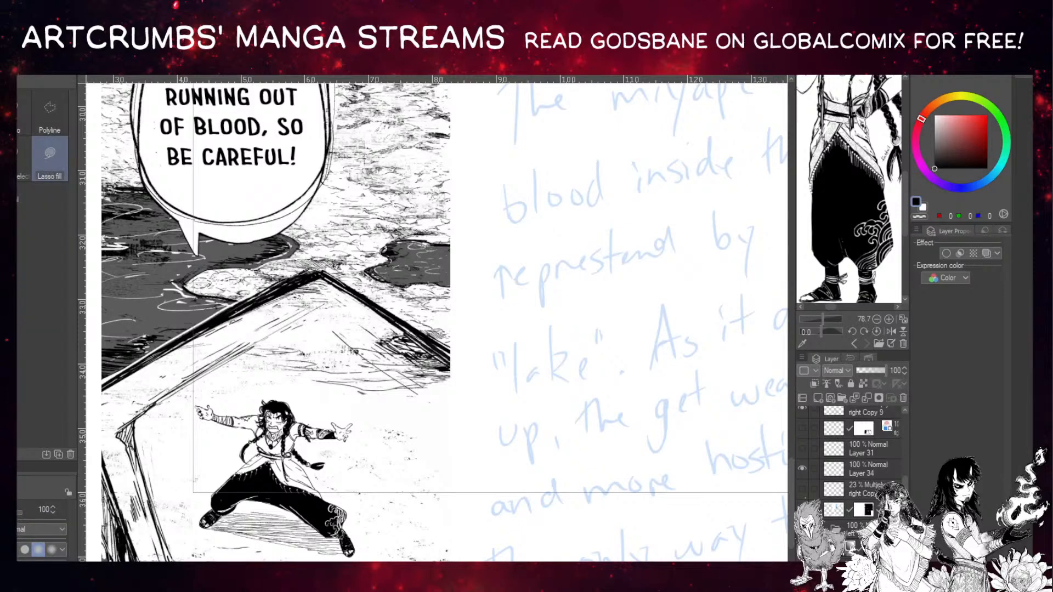
key("m")
key("m")
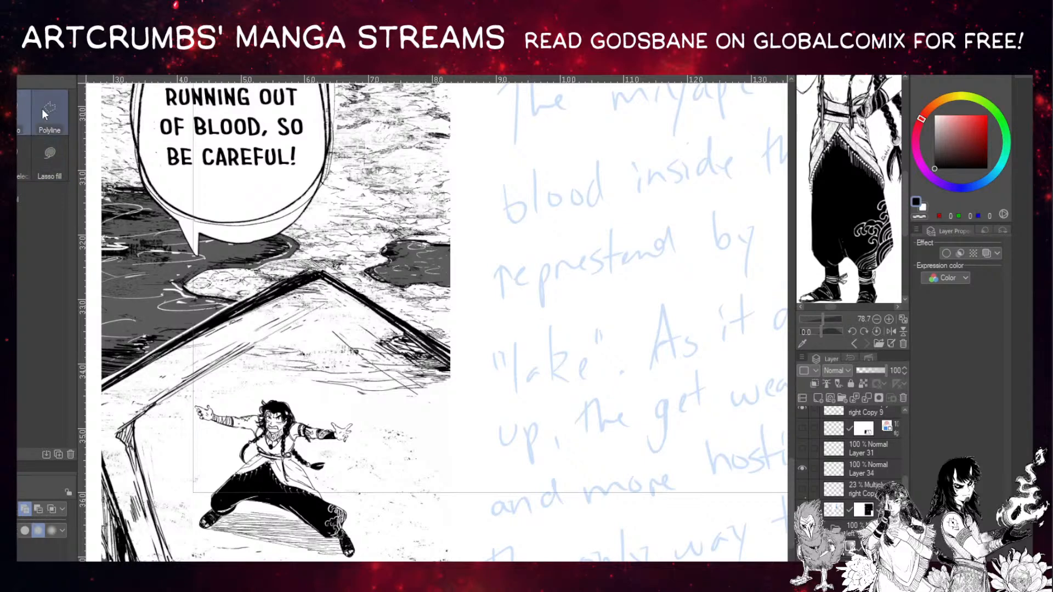
mouse_move(204, 500)
left_mouse_down()
mouse_move(223, 531)
mouse_move(268, 509)
mouse_move(358, 561)
mouse_move(328, 473)
left_mouse_up()
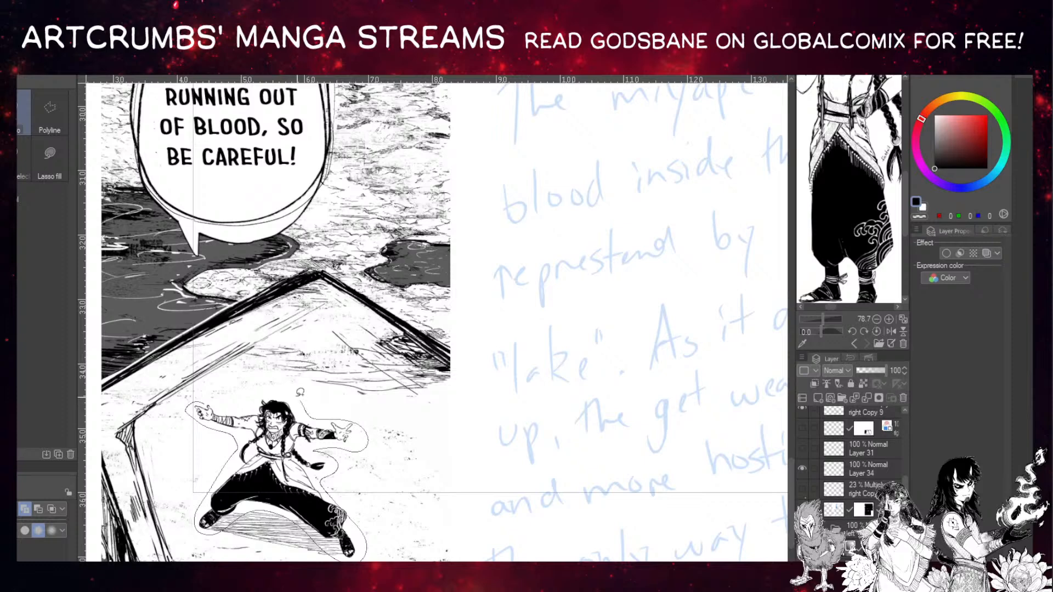
left_click_drag(300, 391, 192, 406)
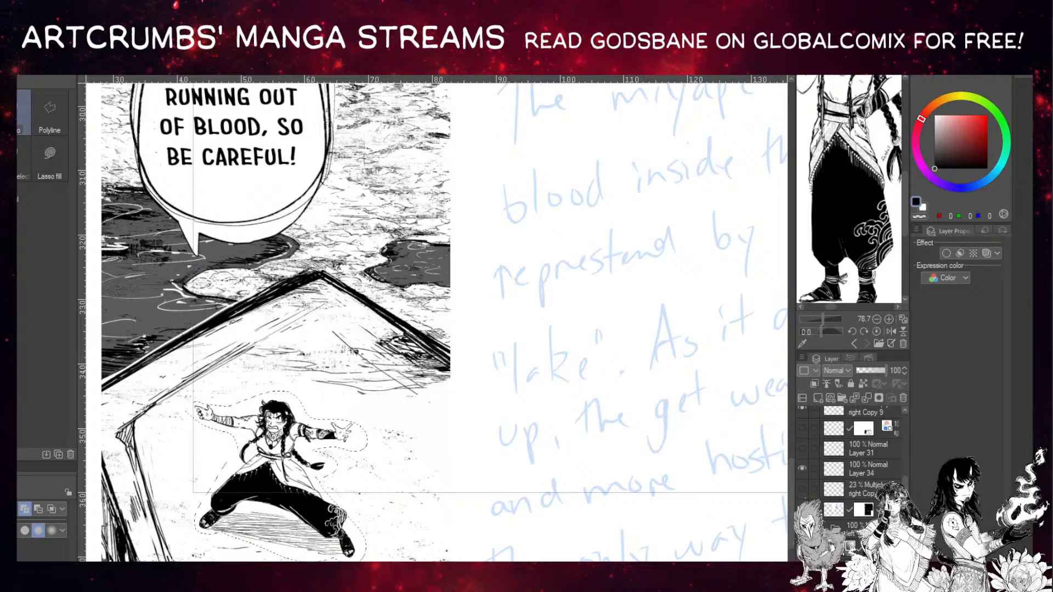
Select the speech bubble's dialogue text and duplicate its layer.
key("o")
scroll(241, 300, "up", 3)
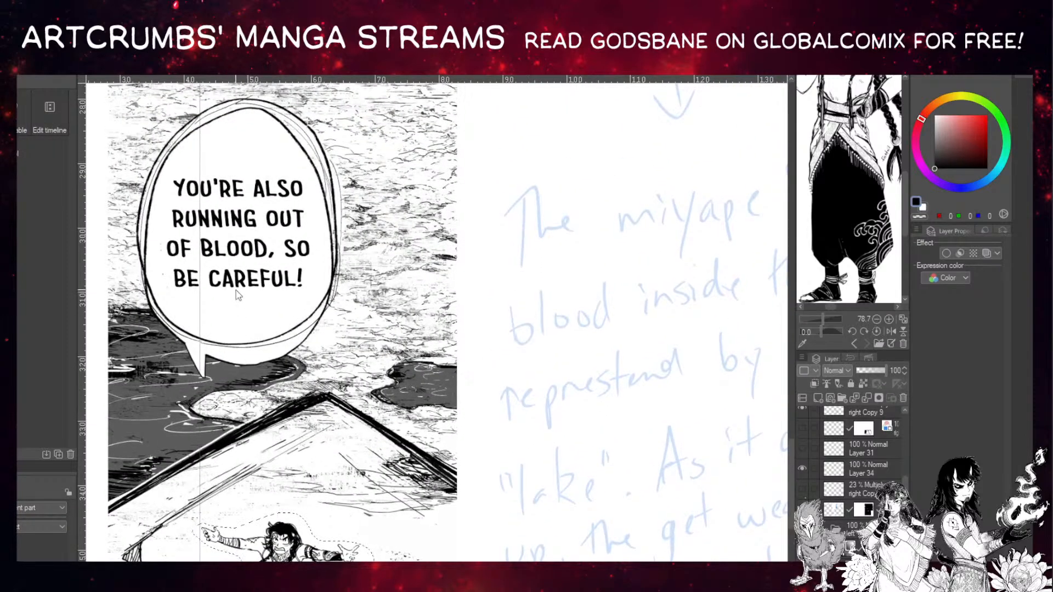
left_click(237, 288)
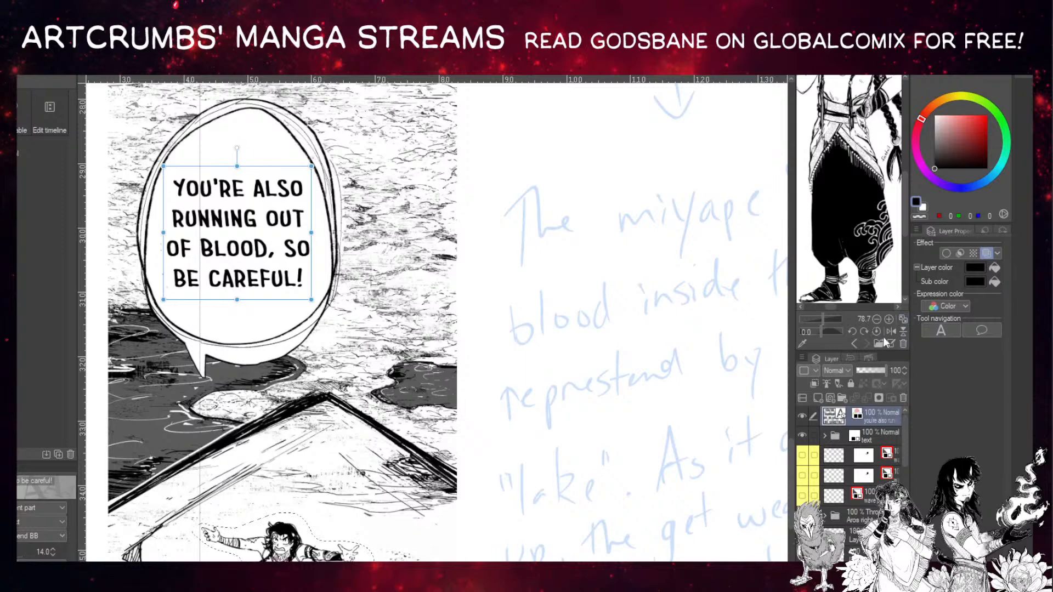
left_click(818, 398)
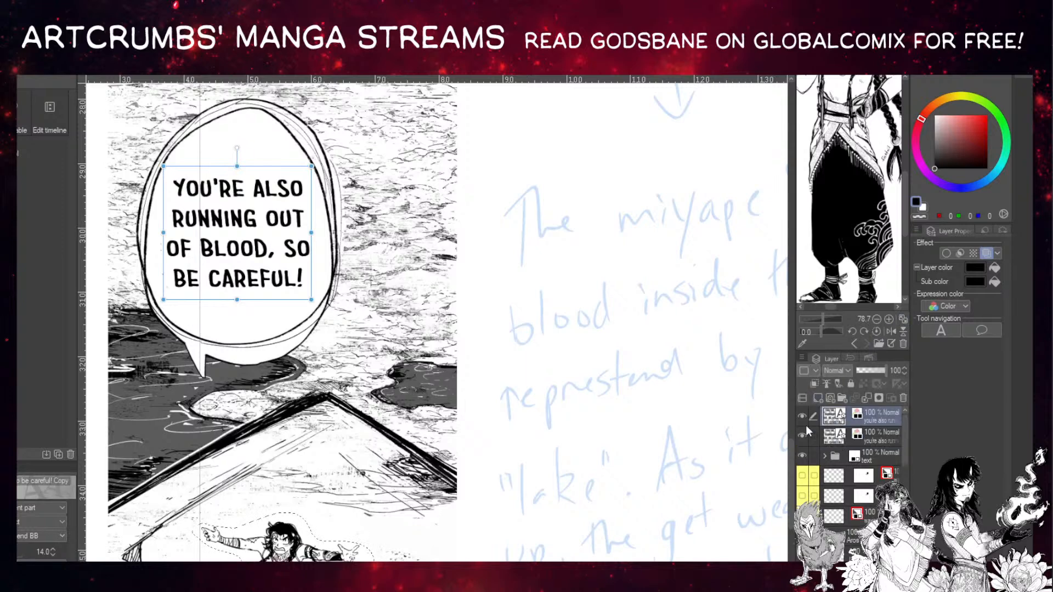
Apply the line extraction effect to the copied text layer, undo the last layer change, and clear the selection around the figure.
left_click(959, 251)
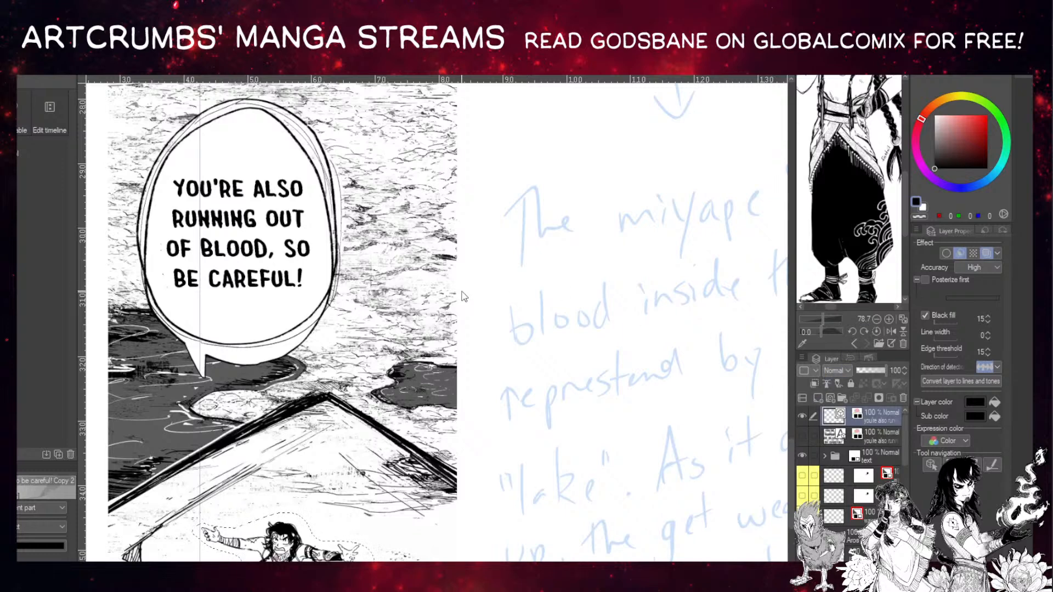
key("ctrl+z")
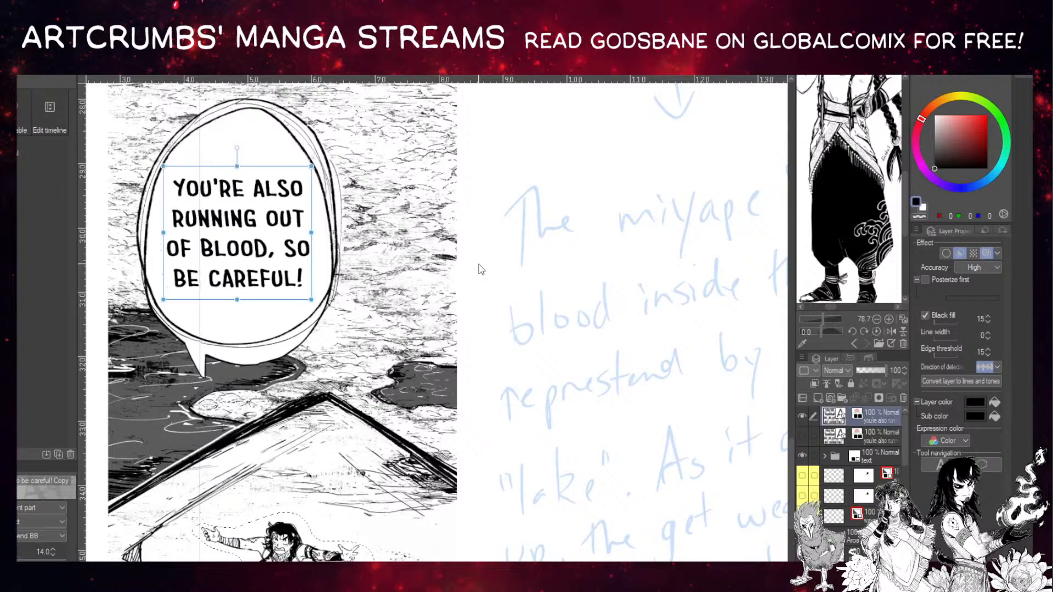
key("ctrl+d")
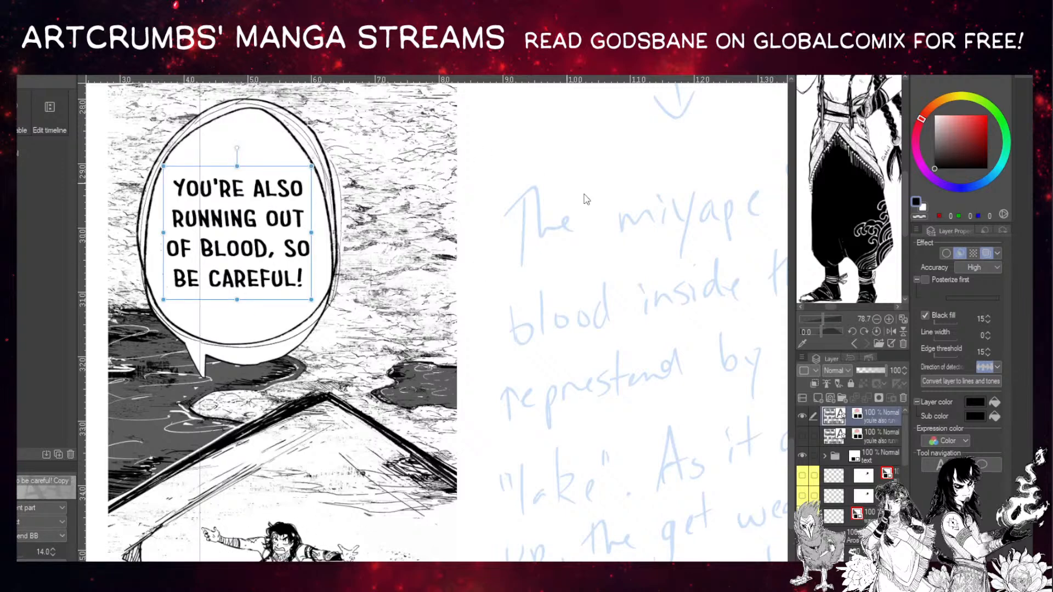
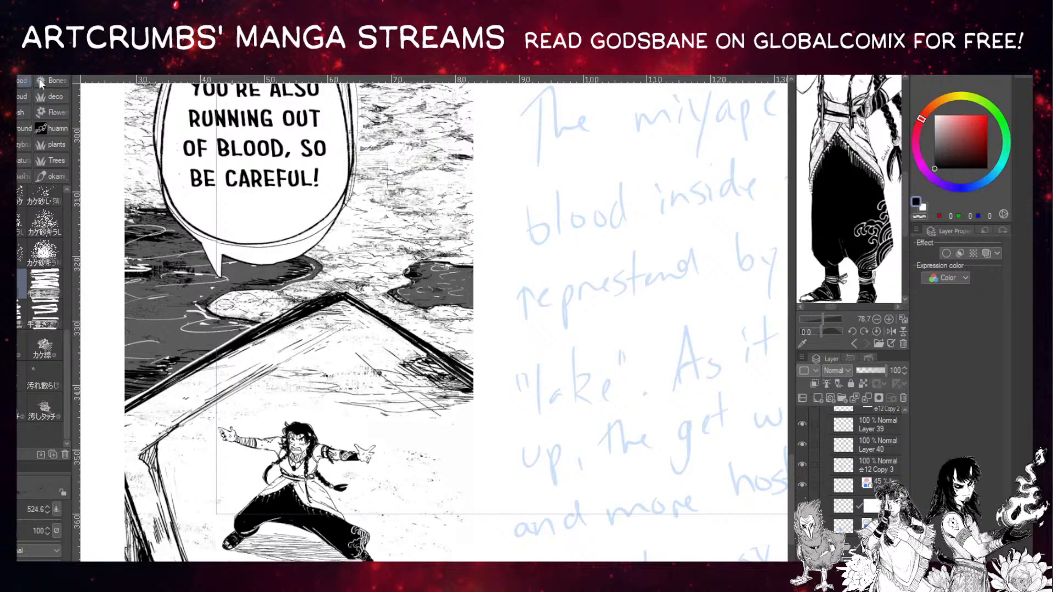
Open the ground brush set, try a 足元の黒 stroke at the panel's edge, undo it, and choose the neighbouring brush.
left_click(23, 127)
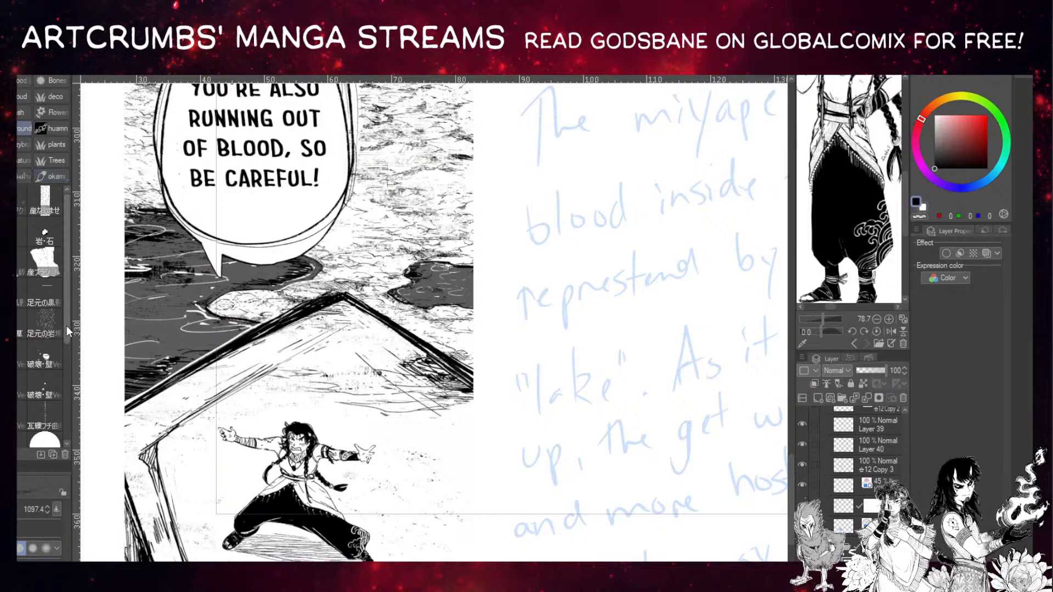
left_click_drag(68, 332, 68, 334)
left_click(45, 285)
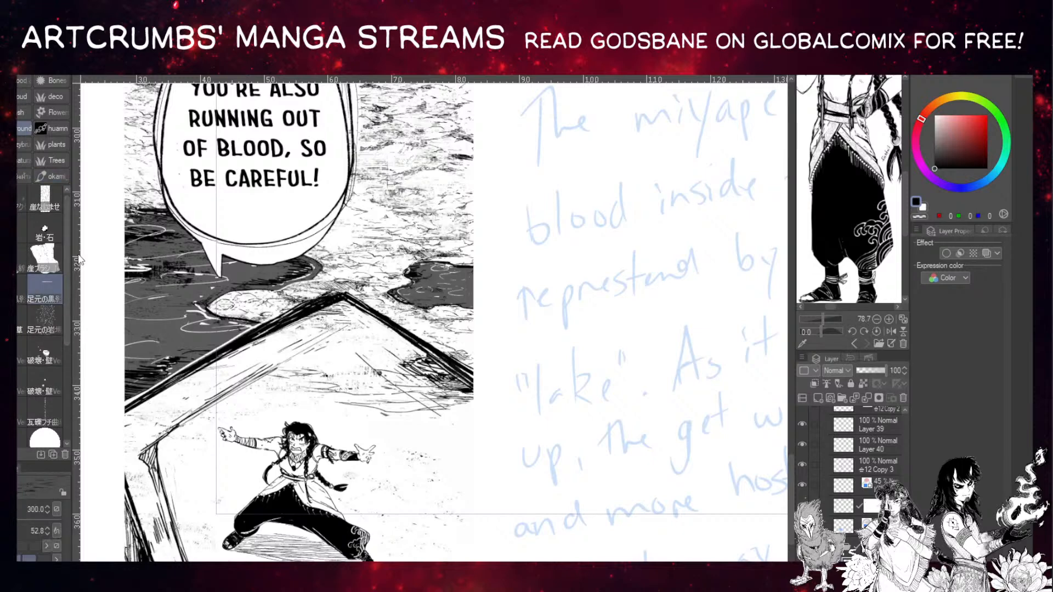
left_click_drag(451, 395, 538, 412)
key("ctrl+z")
left_click(22, 288)
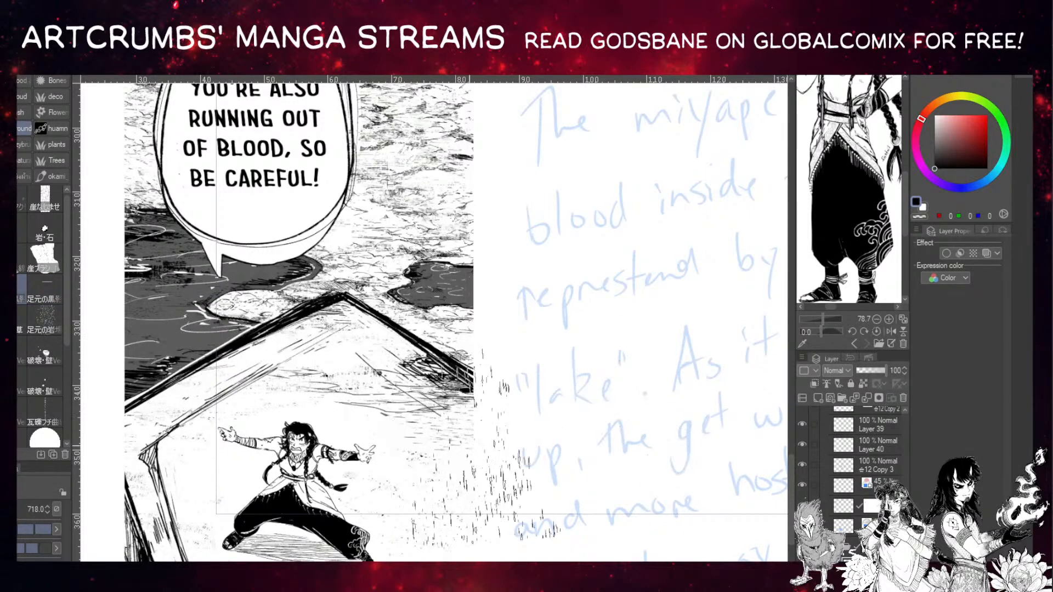
Test the ground texture brush with several strokes beside and beneath the braided figure, undoing them.
key("ctrl+z")
left_click_drag(263, 540, 527, 510)
key("ctrl+z")
left_click_drag(296, 551, 460, 535)
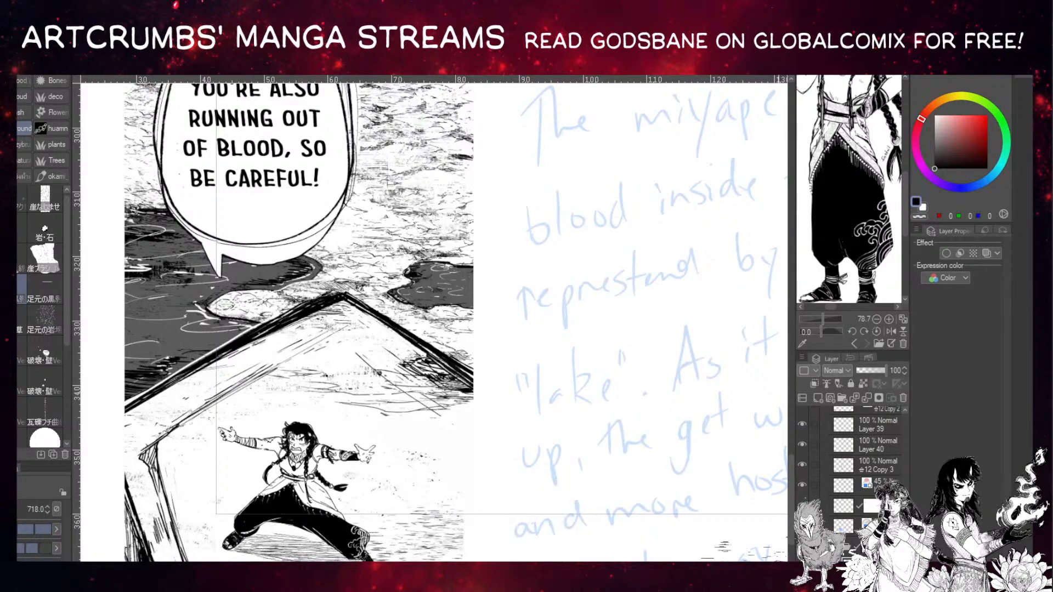
key("ctrl+z")
left_click_drag(386, 551, 493, 521)
key("ctrl+z")
mouse_move(362, 398)
left_mouse_down()
mouse_move(466, 460)
mouse_move(458, 527)
left_mouse_up()
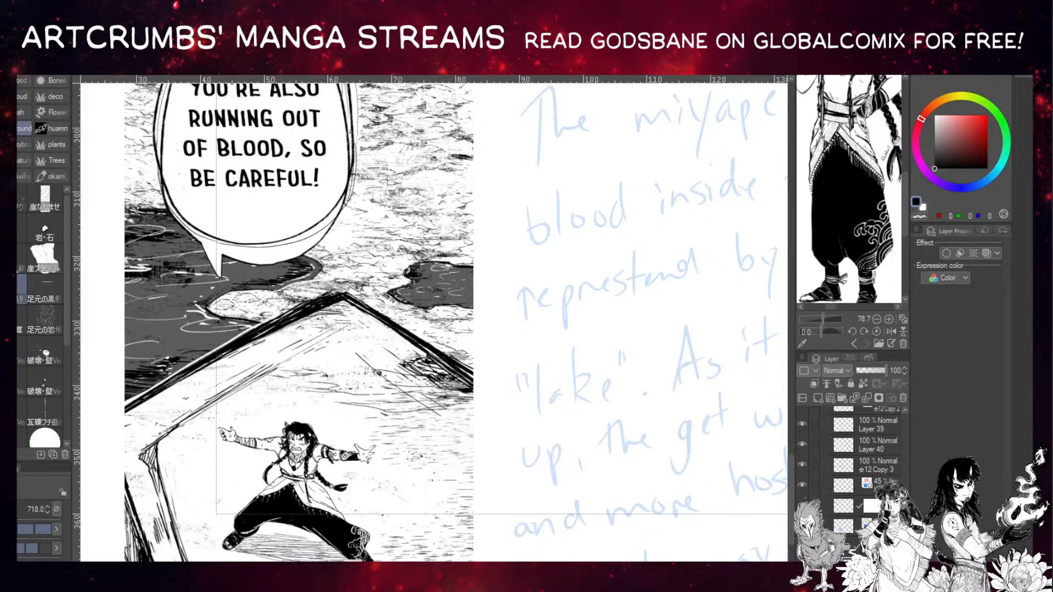
key("ctrl+z")
key("ctrl+z")
key("ctrl+z")
key("ctrl+z")
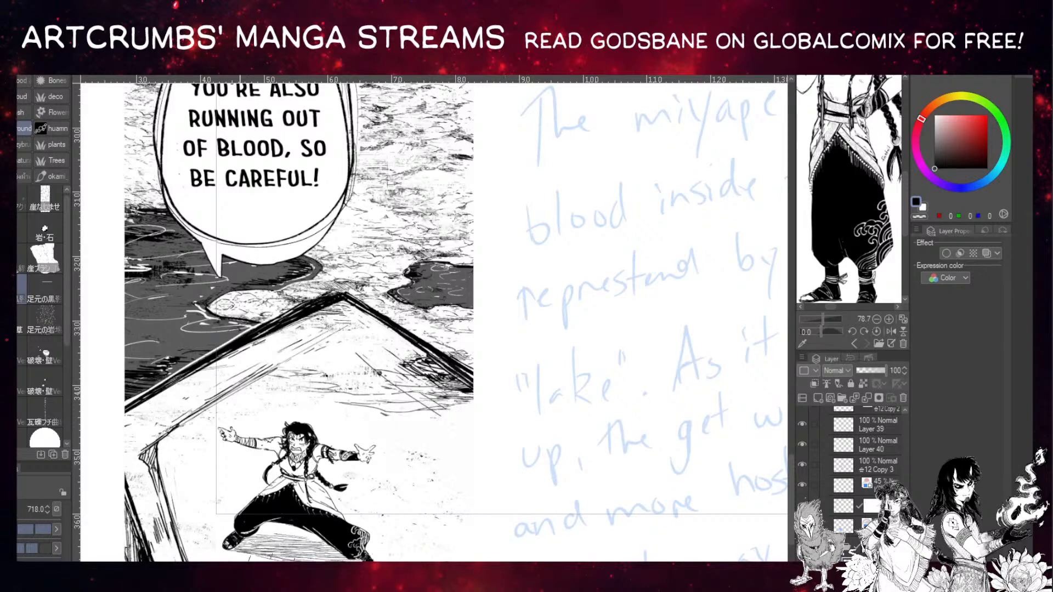
Brush scratchy ground texture beneath the braided figure's feet toward the panel's right edge, redoing the first stroke.
left_click_drag(274, 540, 383, 529)
key("ctrl+z")
left_click_drag(313, 548, 466, 535)
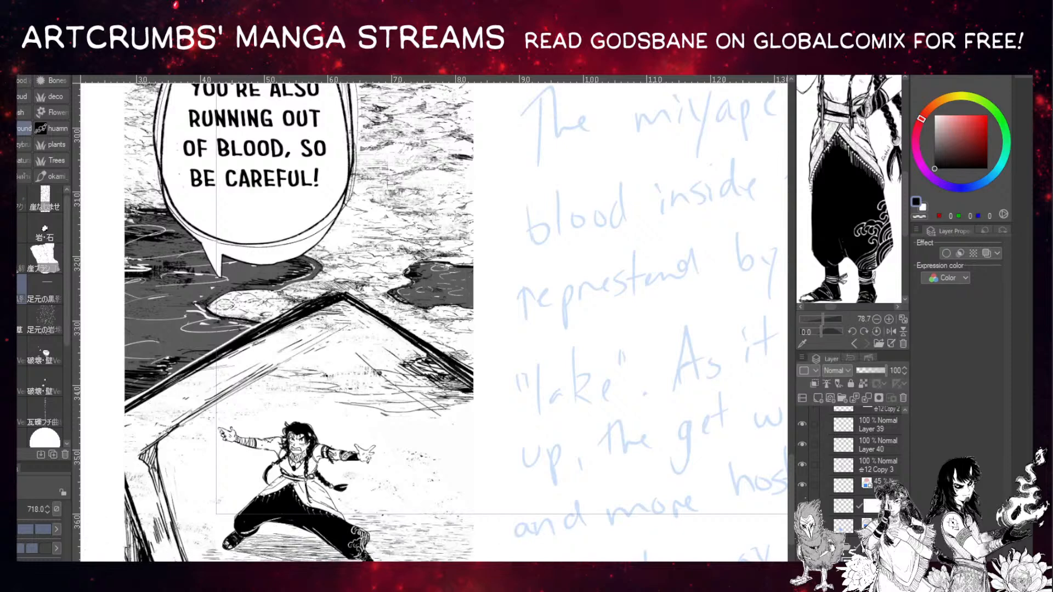
Try a ground-texture brush stroke around the character in the lower panel and undo it.
mouse_move(247, 455)
left_mouse_down()
mouse_move(417, 417)
mouse_move(460, 427)
left_mouse_up()
key("ctrl+z")
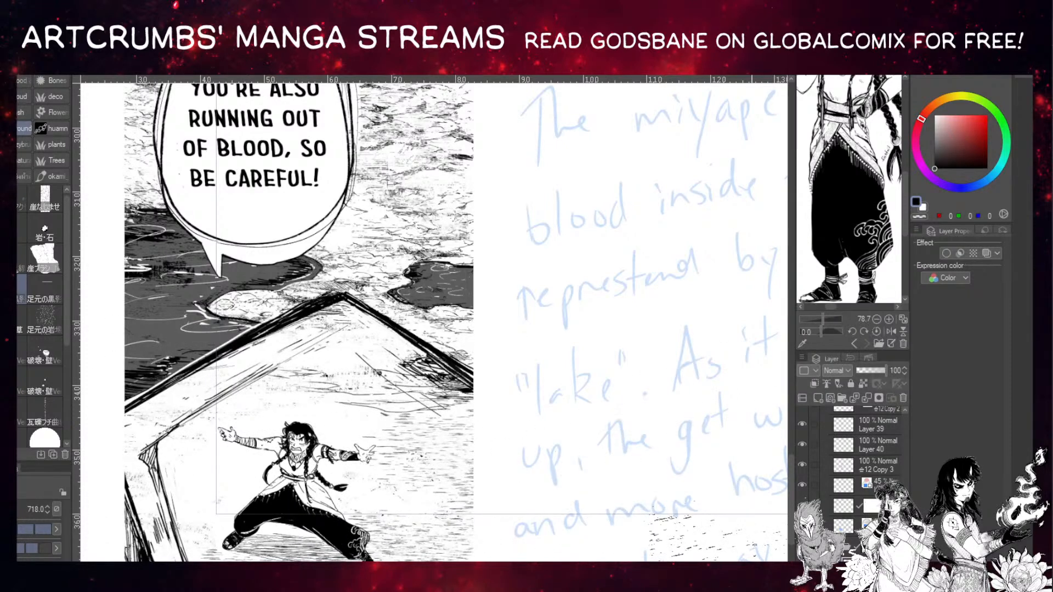
left_click_drag(665, 521, 742, 540)
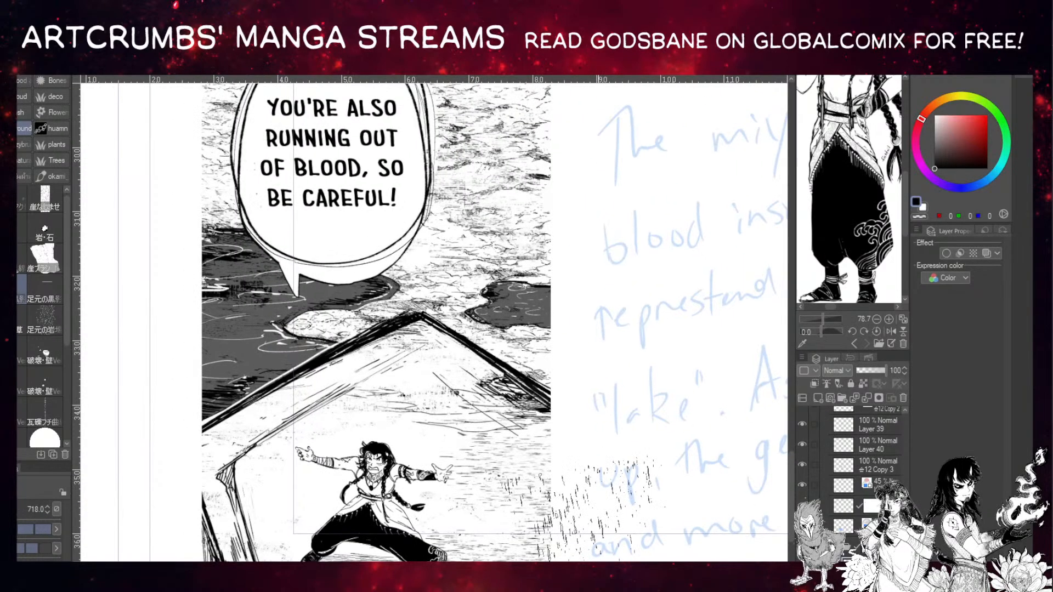
left_click_drag(548, 482, 497, 553)
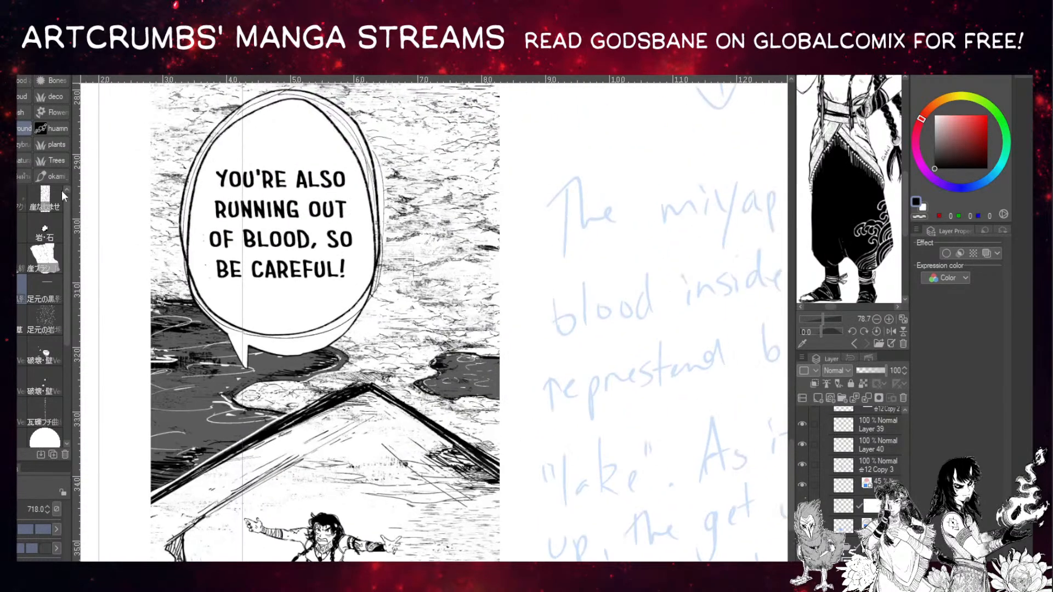
key("o")
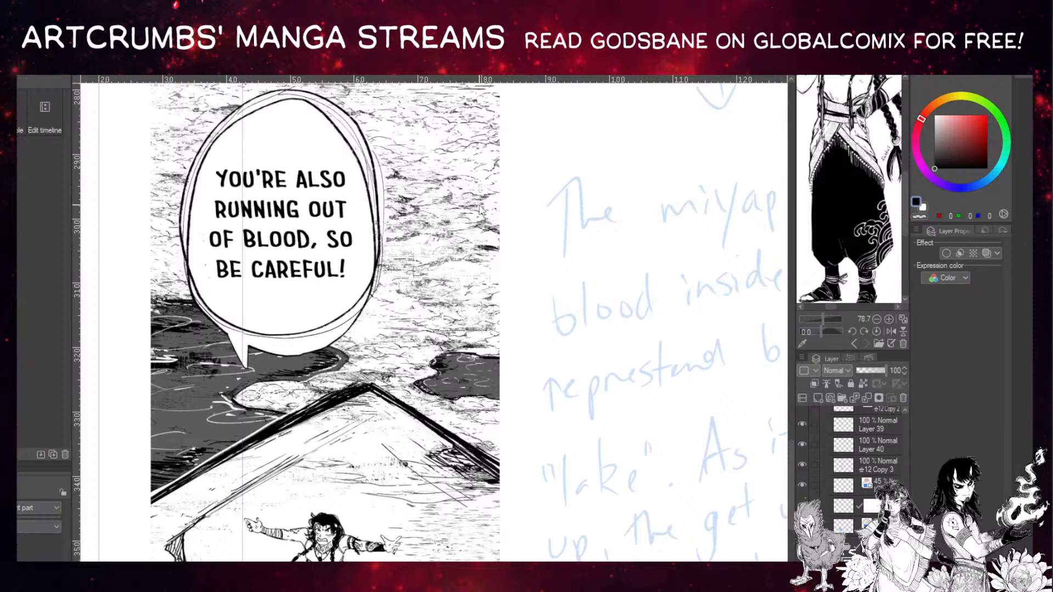
left_click(972, 252)
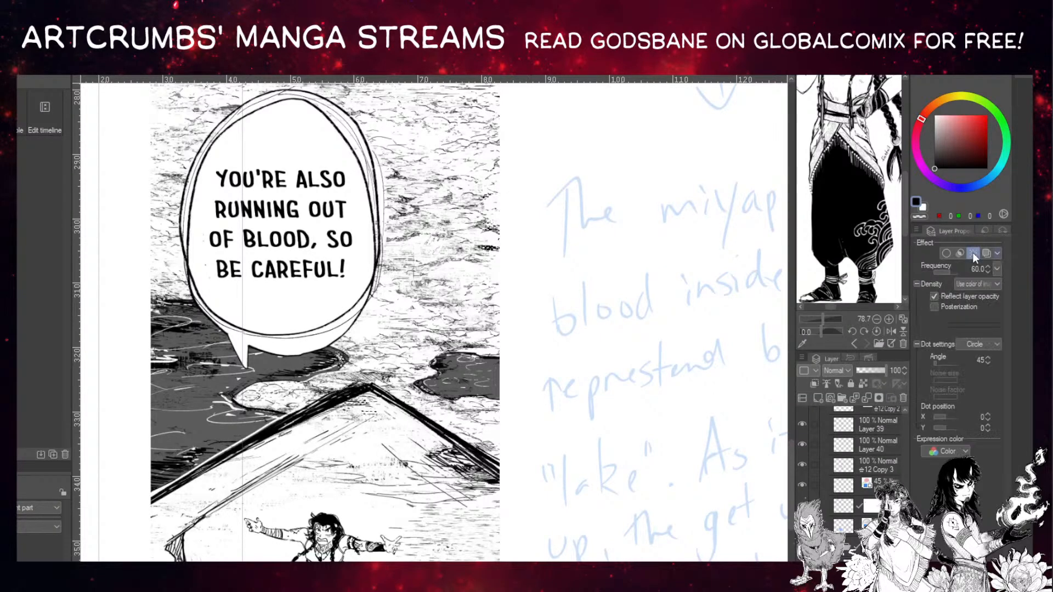
left_click_drag(966, 267, 976, 268)
left_click(971, 253)
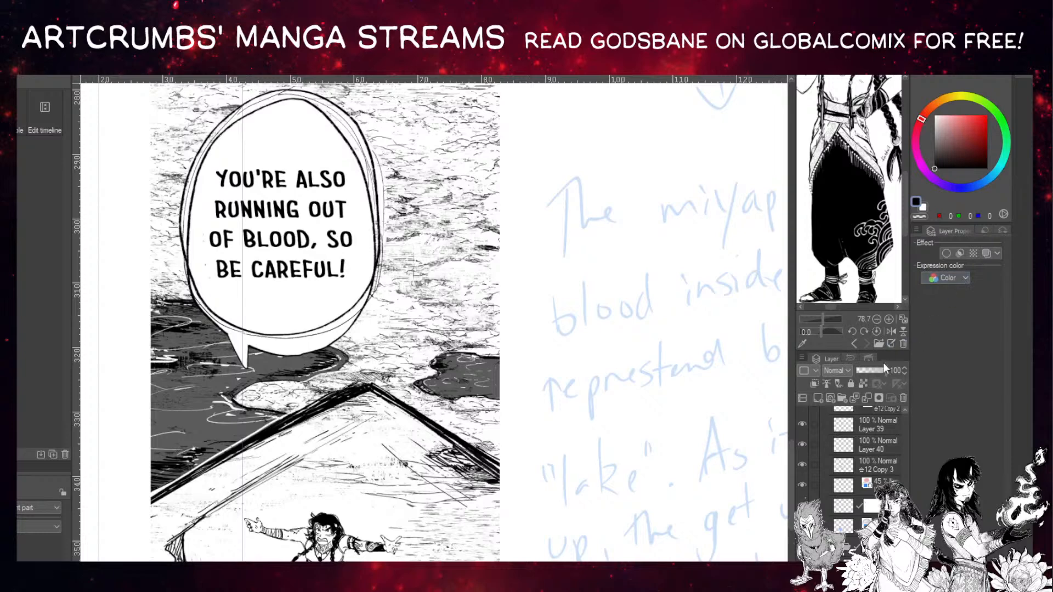
Lower the opacity of the current layer to 45%.
left_click_drag(879, 371, 900, 370)
left_click_drag(880, 370, 869, 370)
left_click_drag(523, 365, 550, 456)
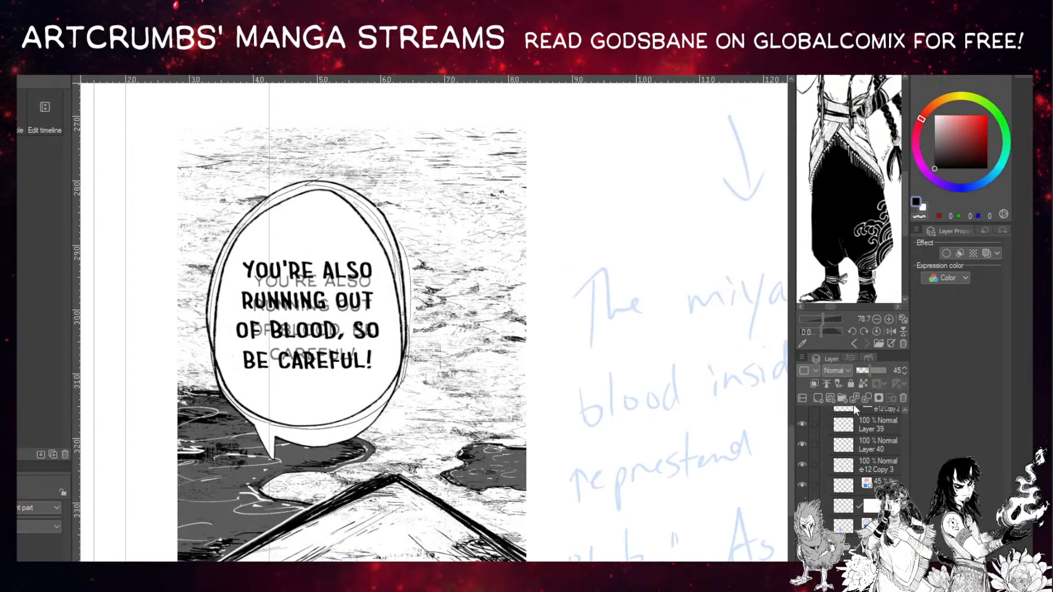
On a new layer, lasso around the speech bubble's lettering and blank out the ghosted duplicate text behind it, leaving nothing selected.
left_click(817, 399)
key("x")
key("g")
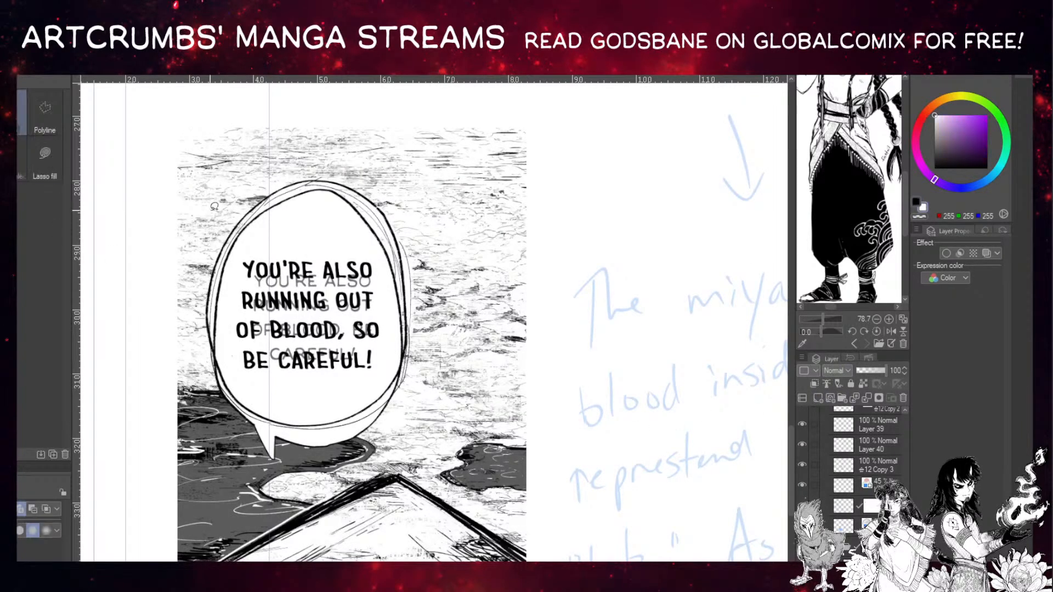
mouse_move(318, 220)
left_mouse_down()
mouse_move(263, 234)
mouse_move(236, 273)
mouse_move(242, 360)
mouse_move(286, 381)
mouse_move(365, 367)
mouse_move(385, 347)
mouse_move(388, 294)
mouse_move(375, 258)
mouse_move(345, 222)
left_mouse_up()
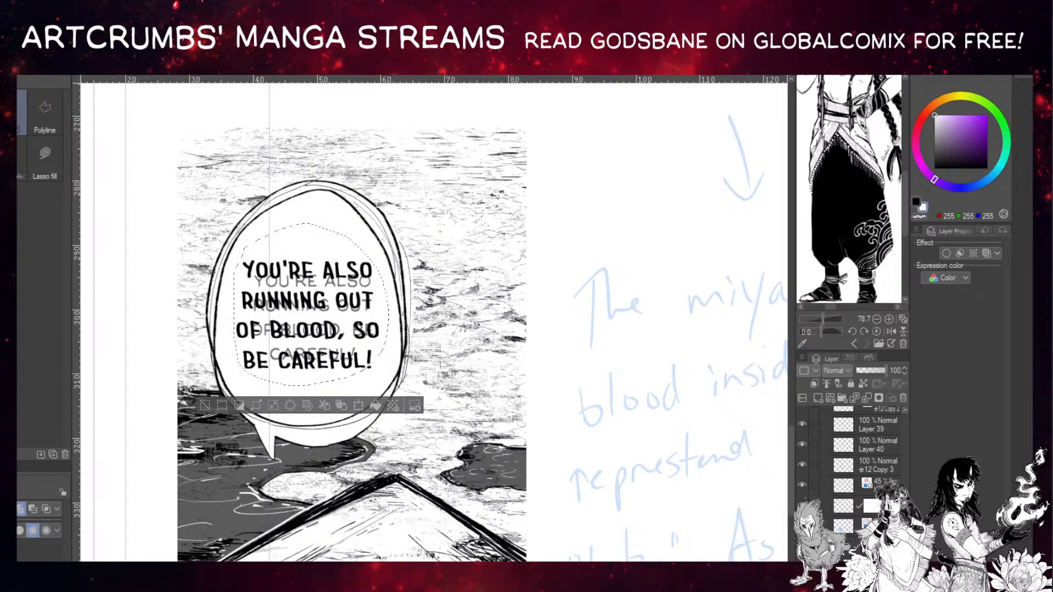
key("Delete")
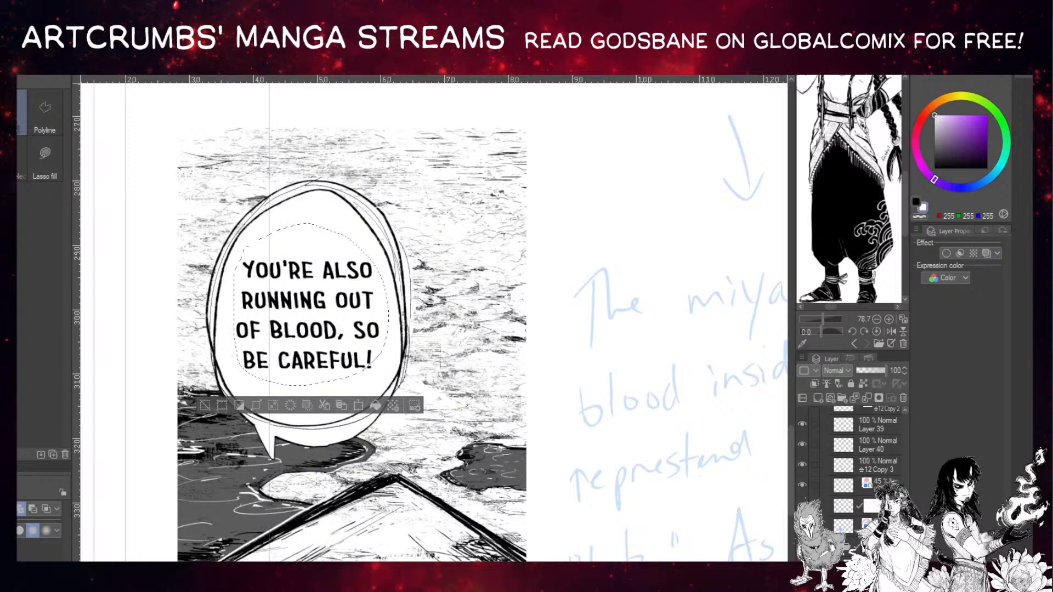
key("ctrl+d")
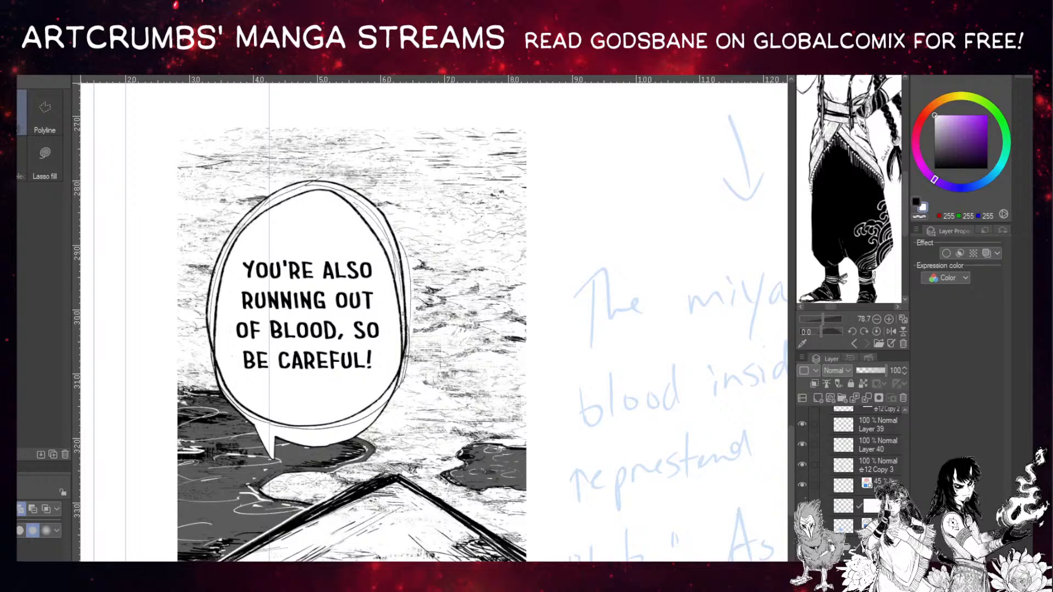
Place the black text "I IDEA" at size 21.7 in the blank area above the speech bubble panel, aligned to the vertical guide.
left_click_drag(422, 283, 423, 363)
left_click_drag(281, 127, 236, 308)
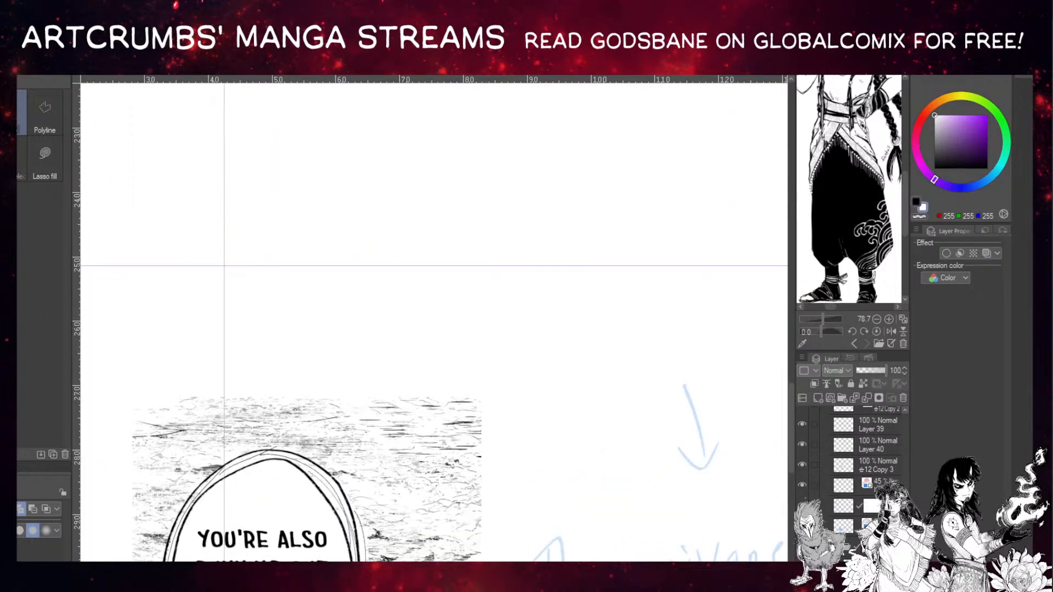
key("t")
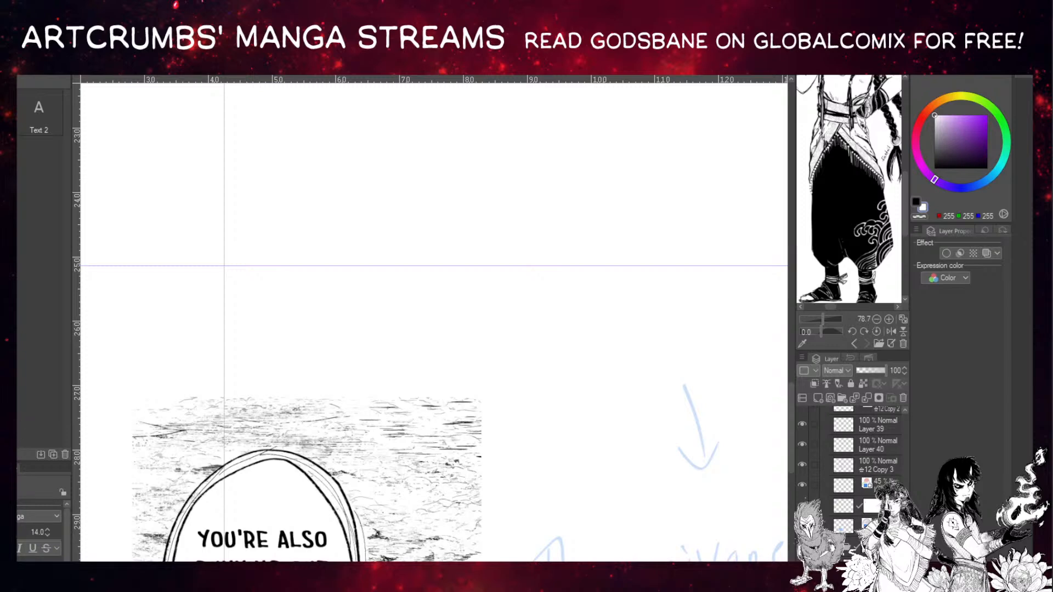
key("x")
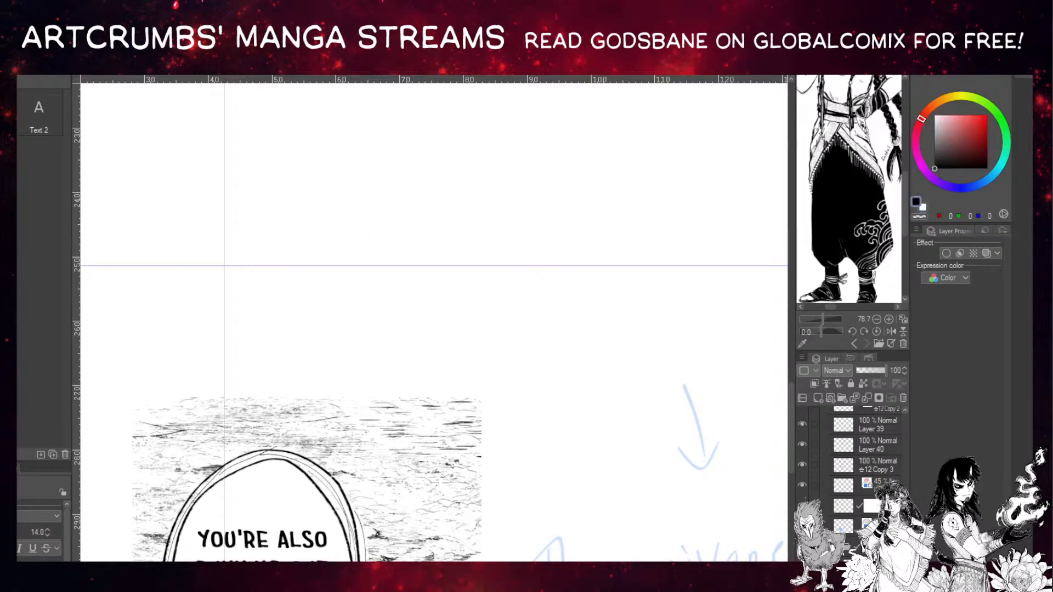
left_click(259, 313)
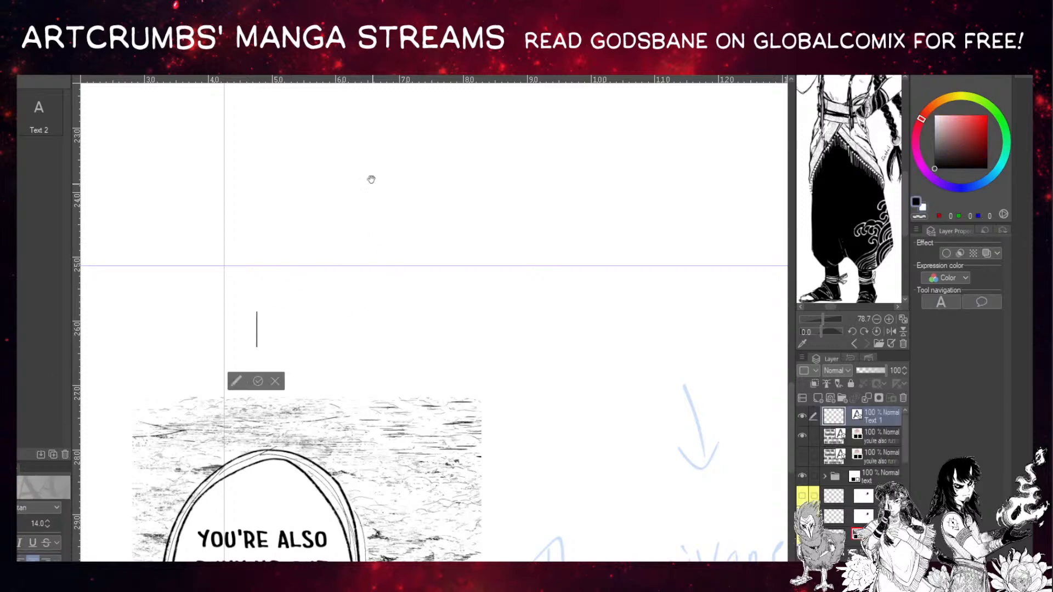
type("I")
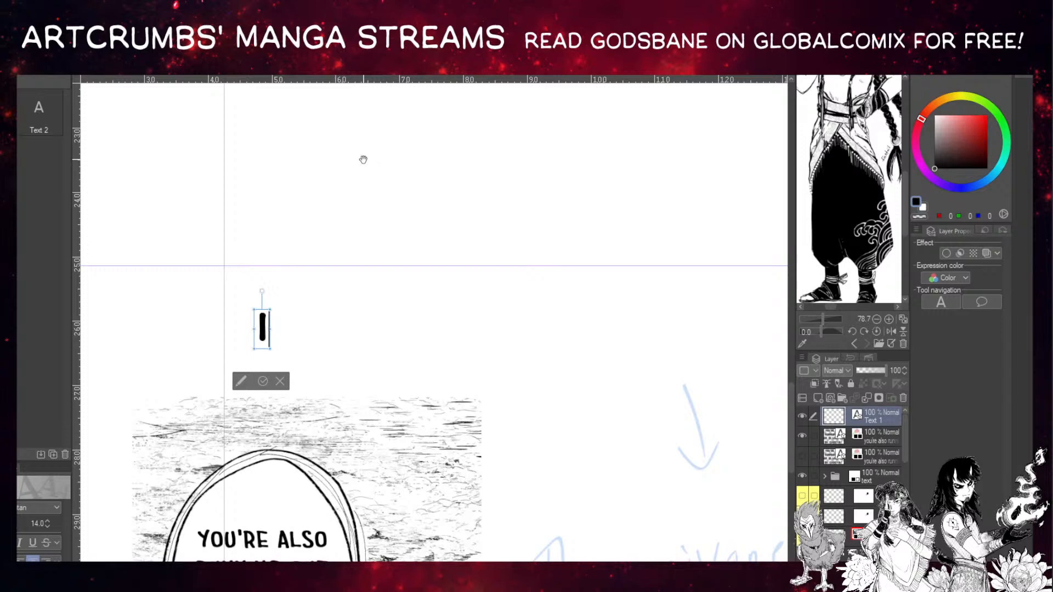
type(" IDEA")
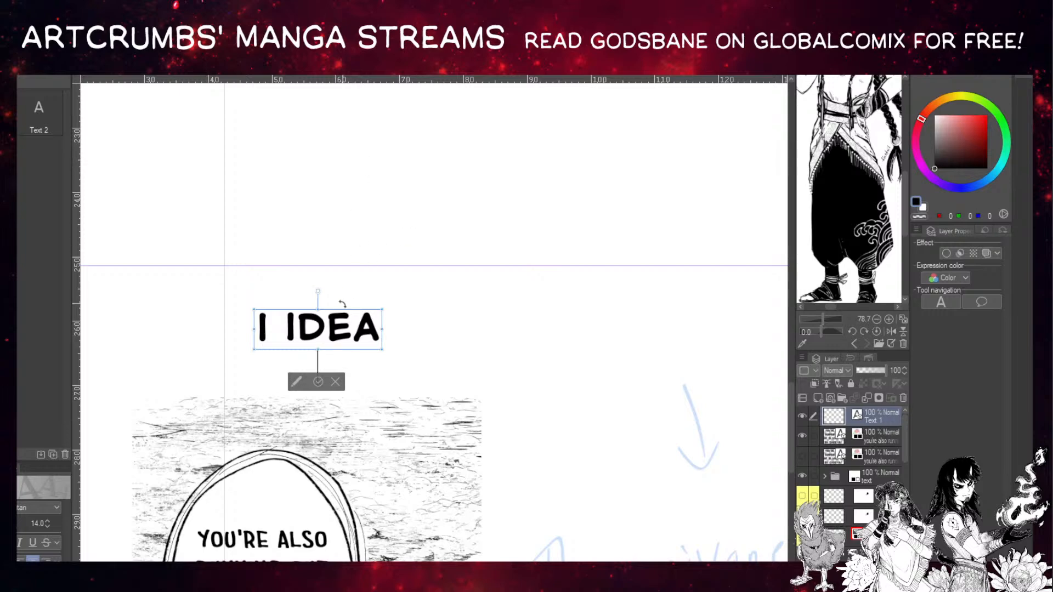
left_click_drag(382, 310, 420, 282)
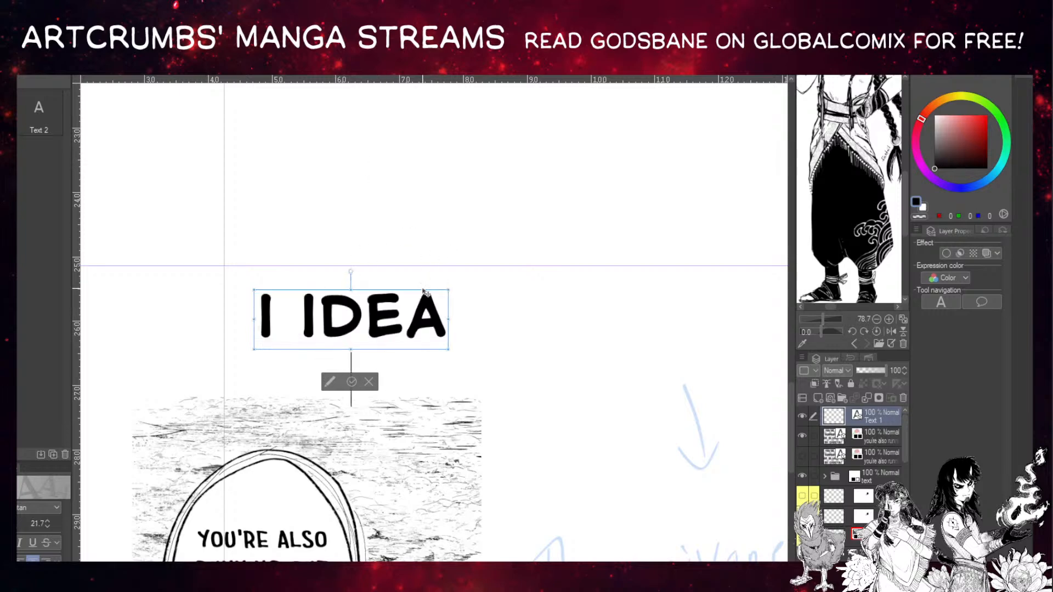
left_click_drag(357, 329, 327, 260)
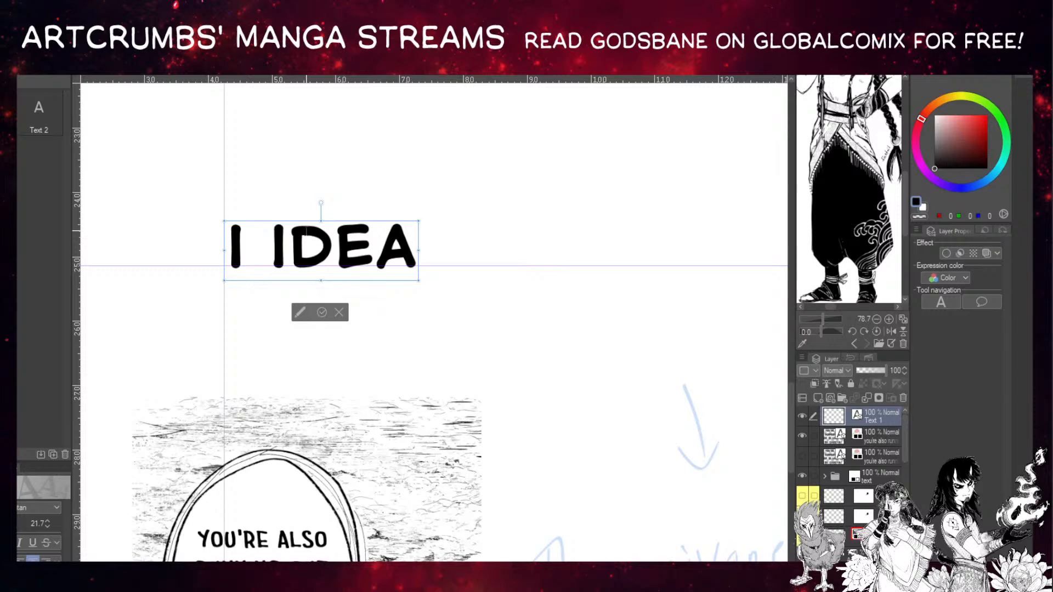
Add a second "I IDEA" line below the first and change its font to the comic font ending in "UC BB".
type("I IDEA")
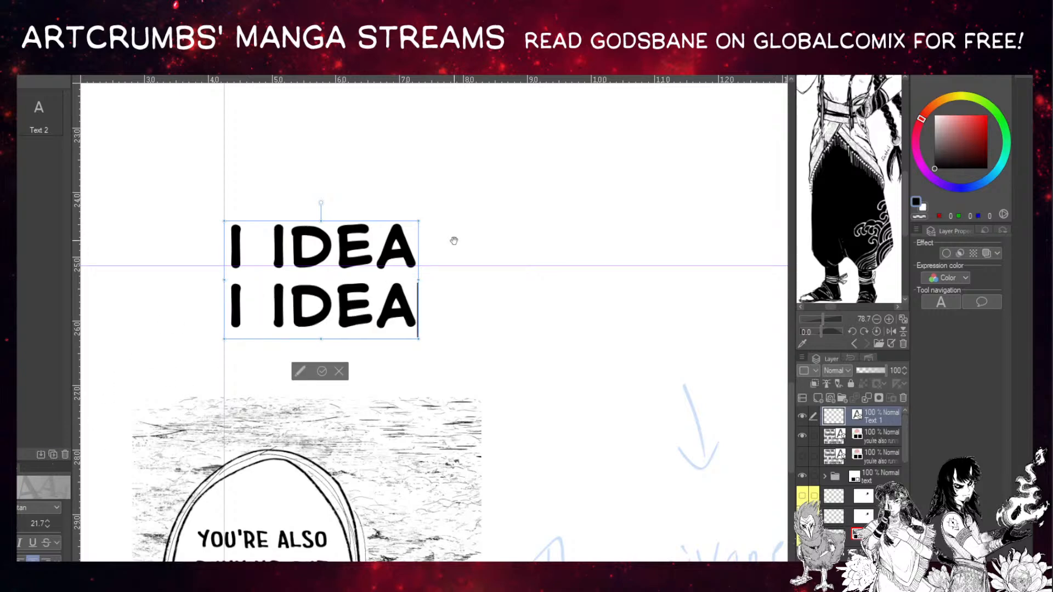
left_click_drag(416, 306, 186, 326)
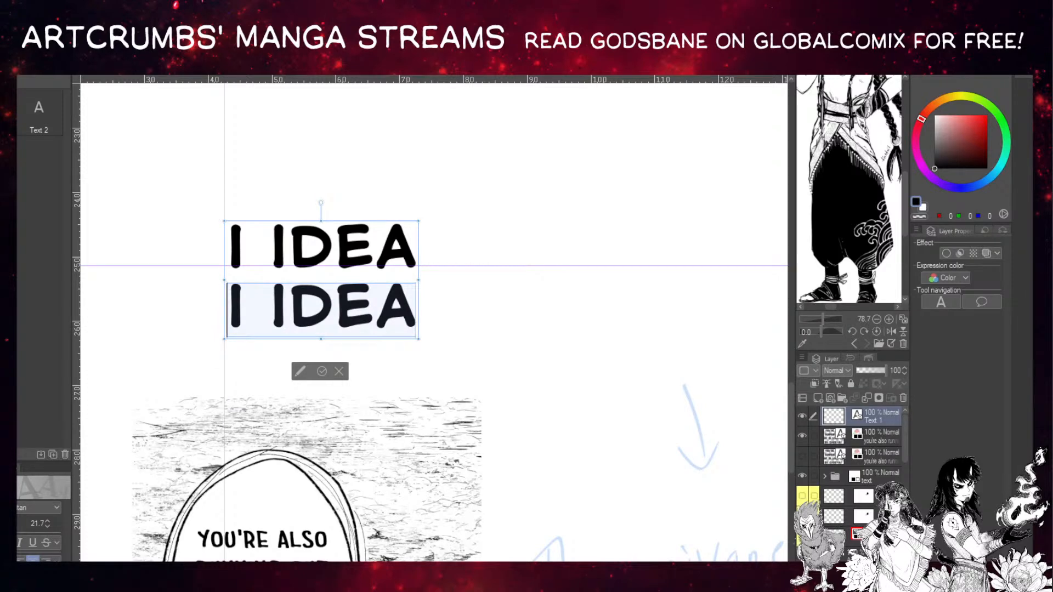
left_click(138, 287)
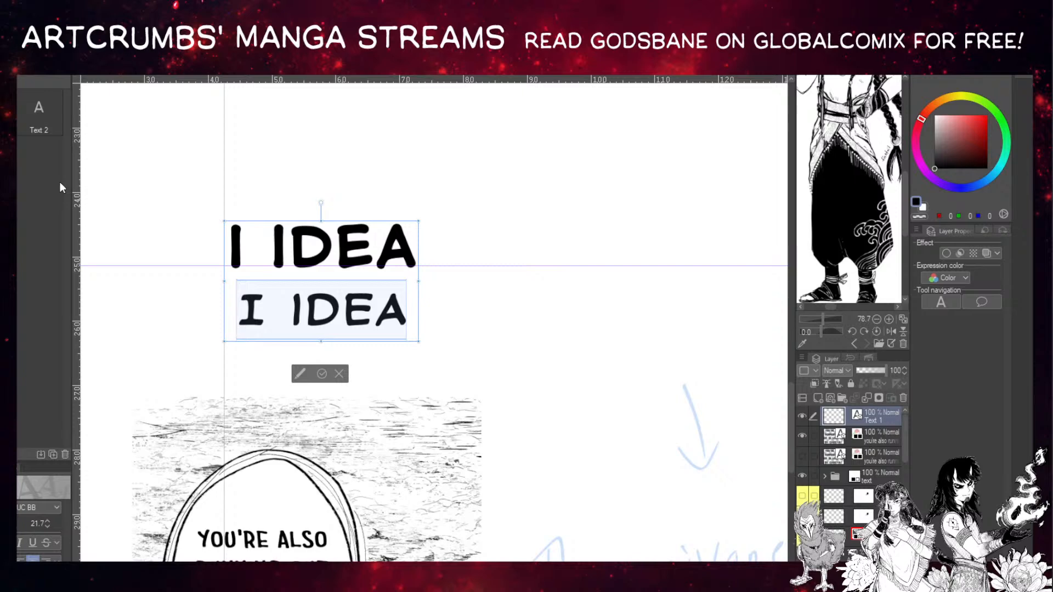
key("Escape")
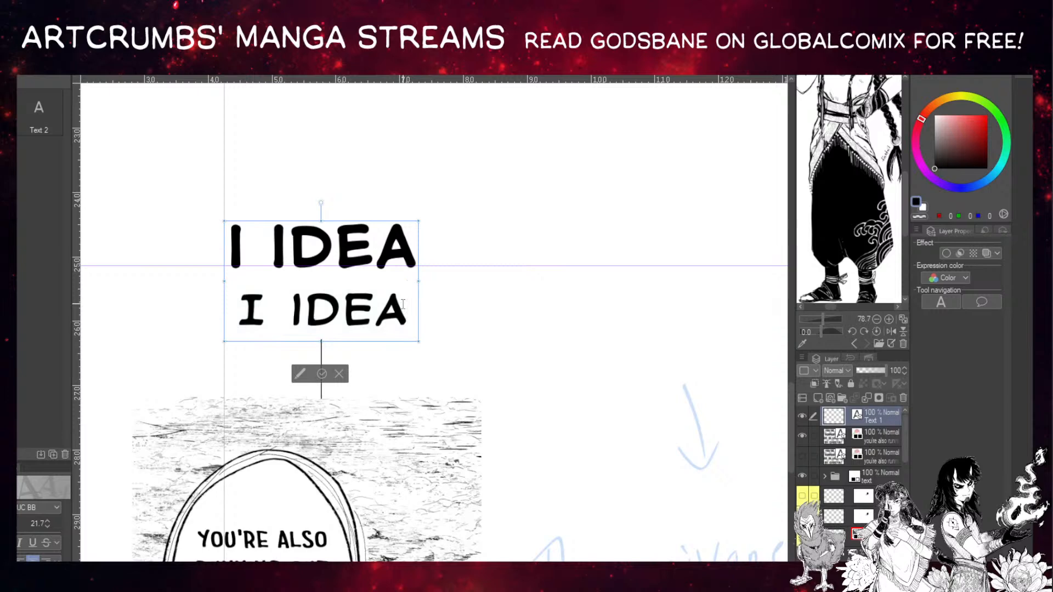
Add a third "I IDEA" line and set it in the narrower comic font ending in "nd BB".
key("Return")
type("I IDEA")
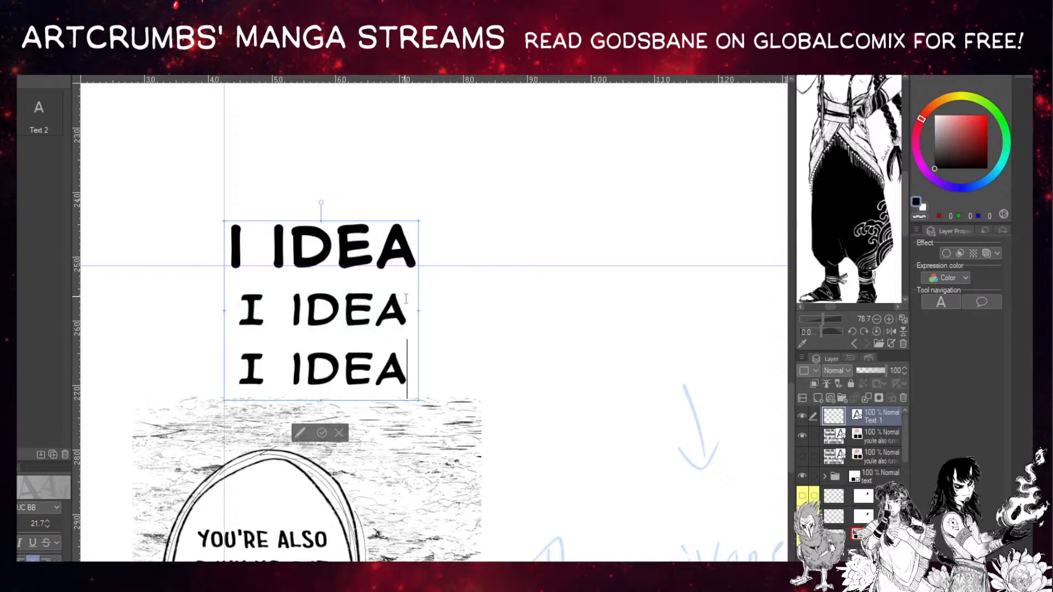
key("shift+Home")
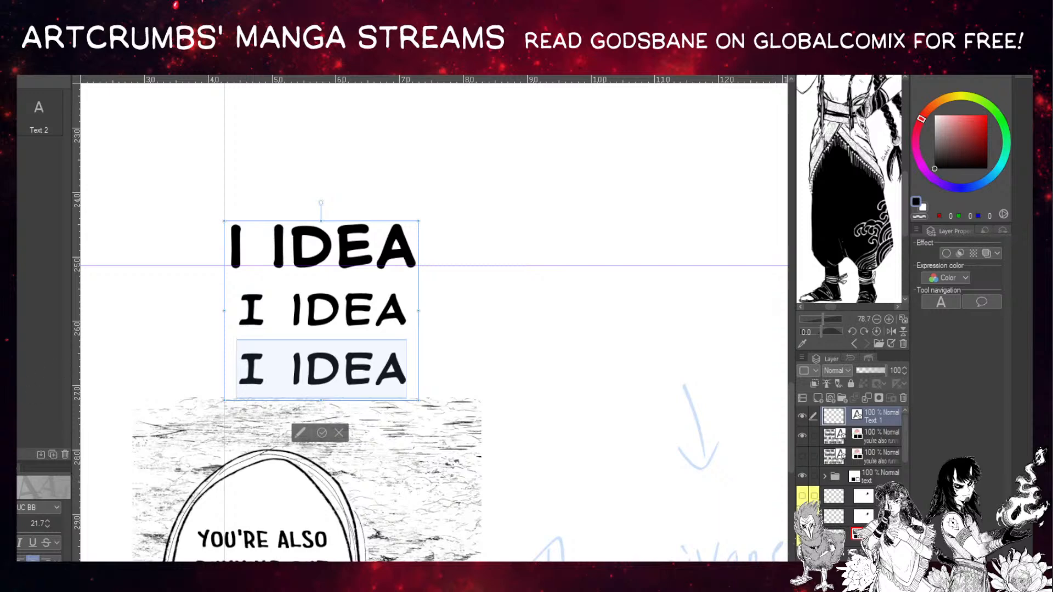
left_click(322, 368)
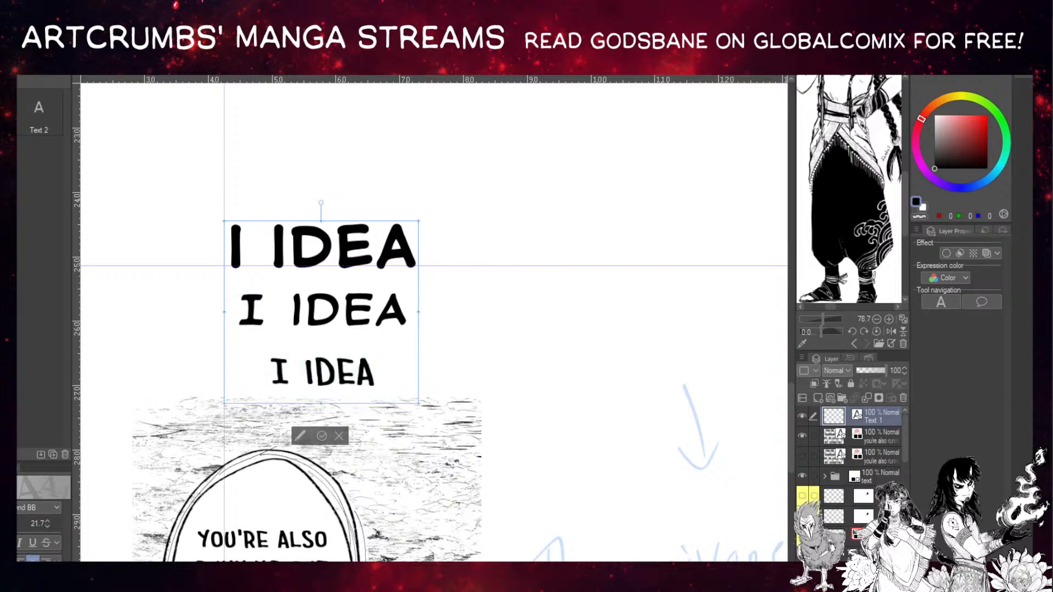
key("k")
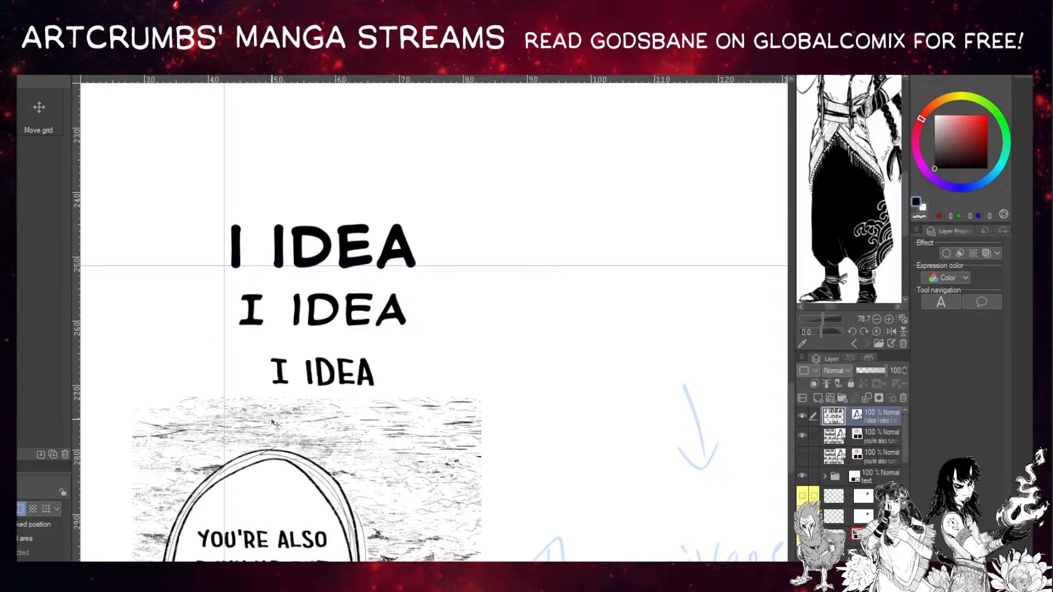
Remove the bold style from the second "I IDEA" line.
left_click_drag(269, 416, 268, 396)
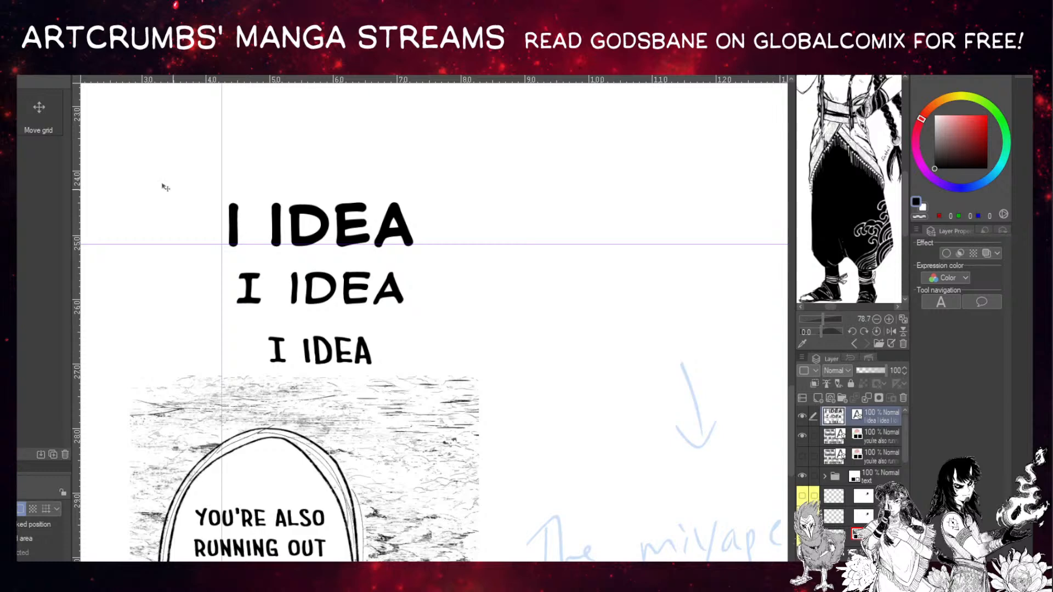
key("t")
left_click(333, 291)
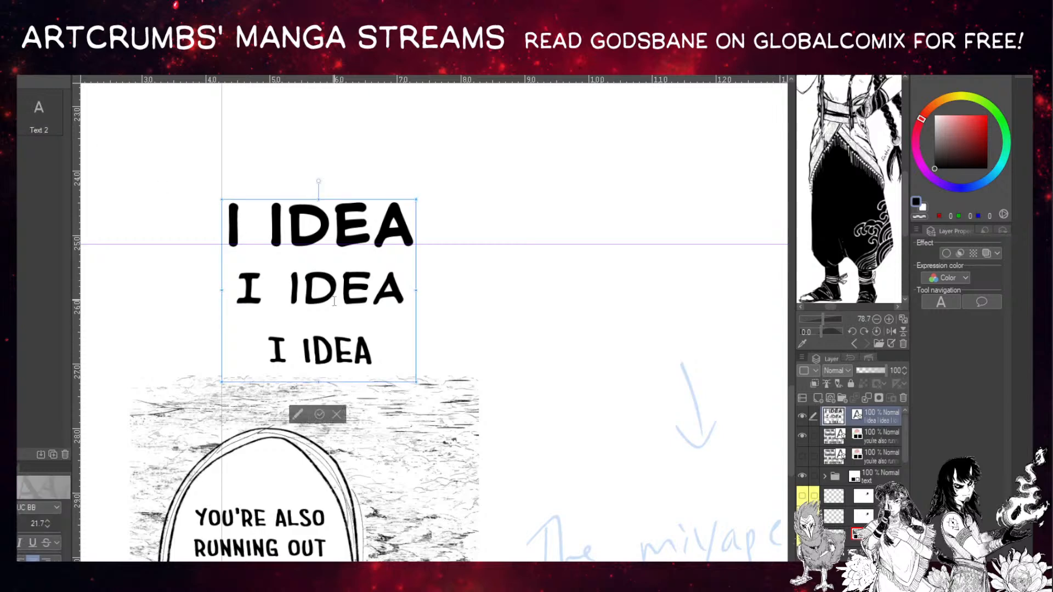
left_click_drag(397, 294, 235, 302)
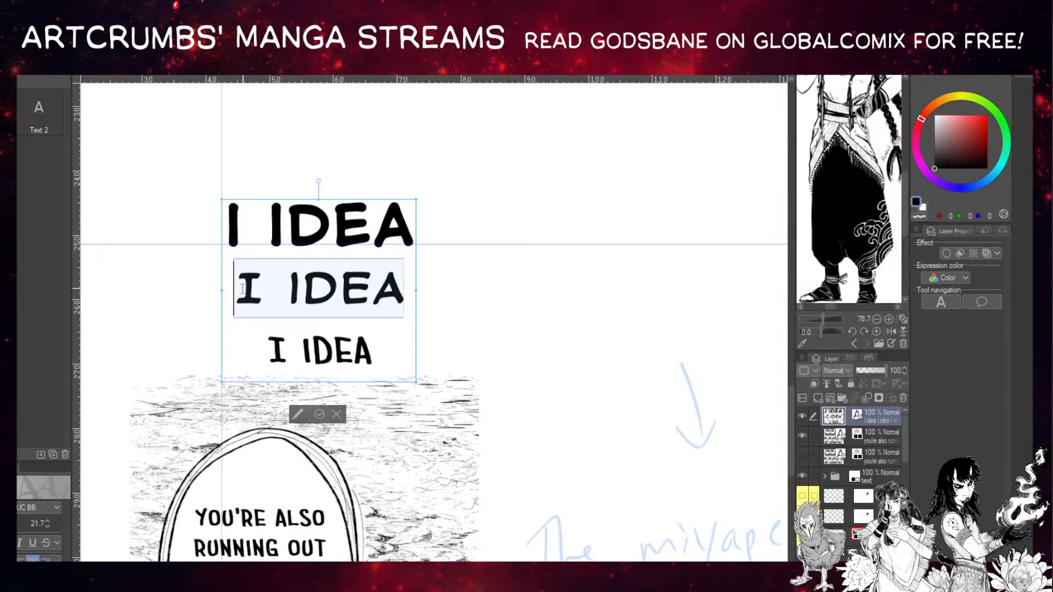
key("ctrl+b")
left_click(337, 291)
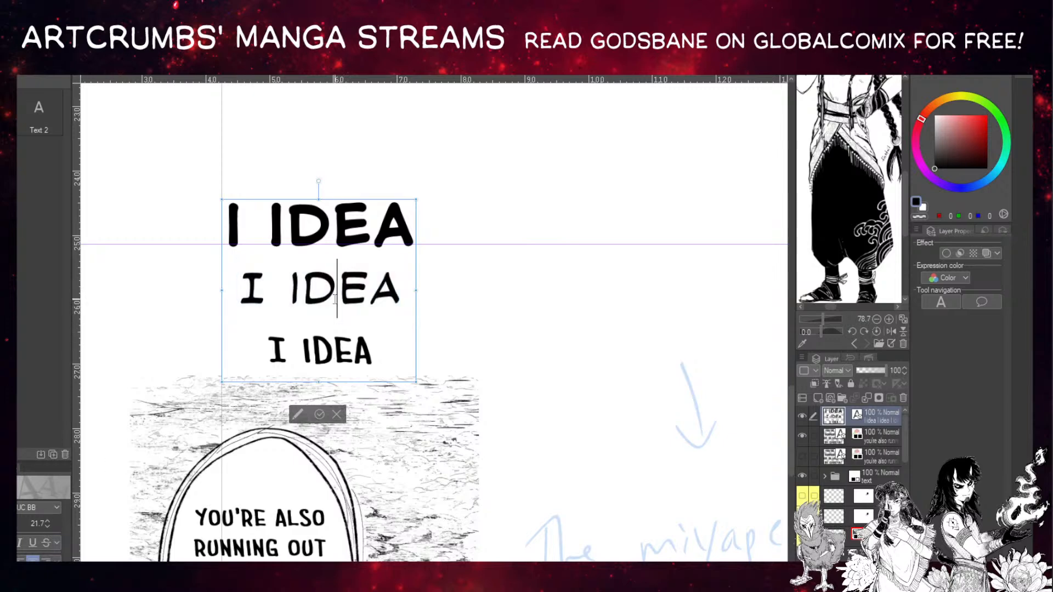
Enlarge the third "I IDEA" line to size 37.4.
left_click(366, 345)
left_click_drag(270, 349, 258, 347)
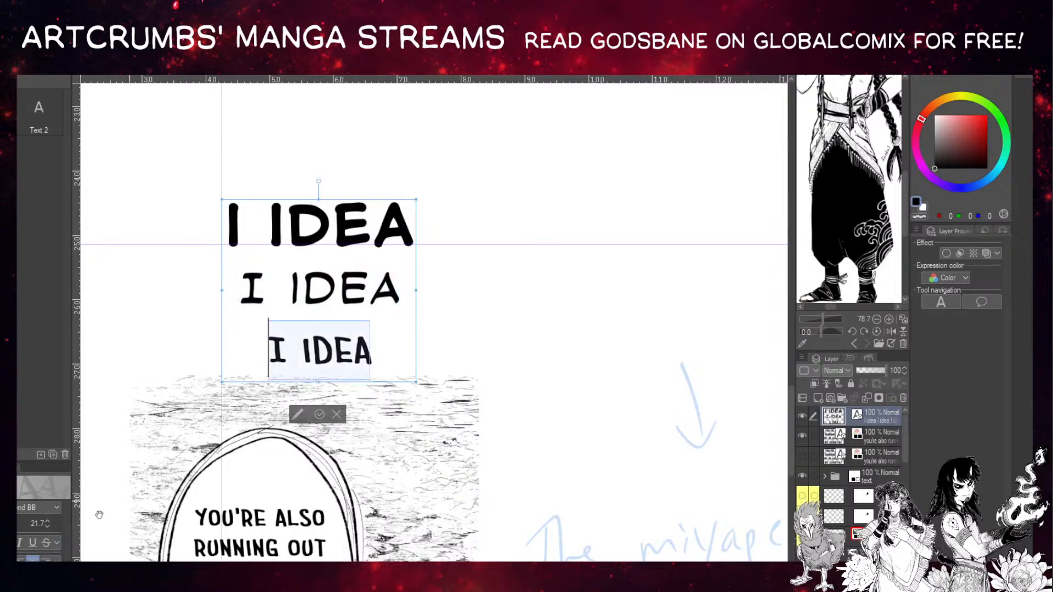
left_click(19, 523)
left_click_drag(22, 523, 19, 523)
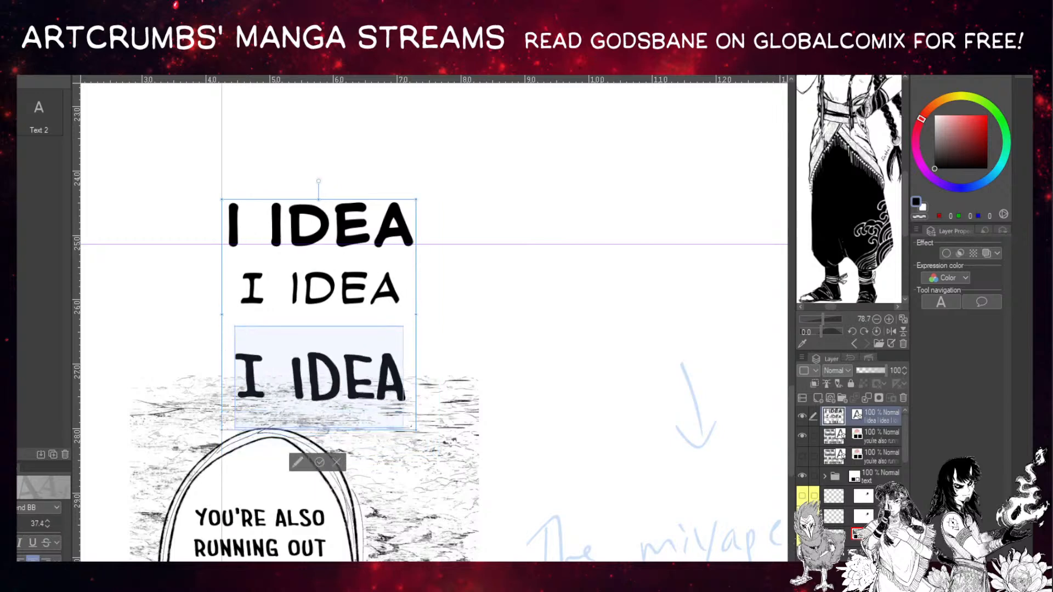
key("m")
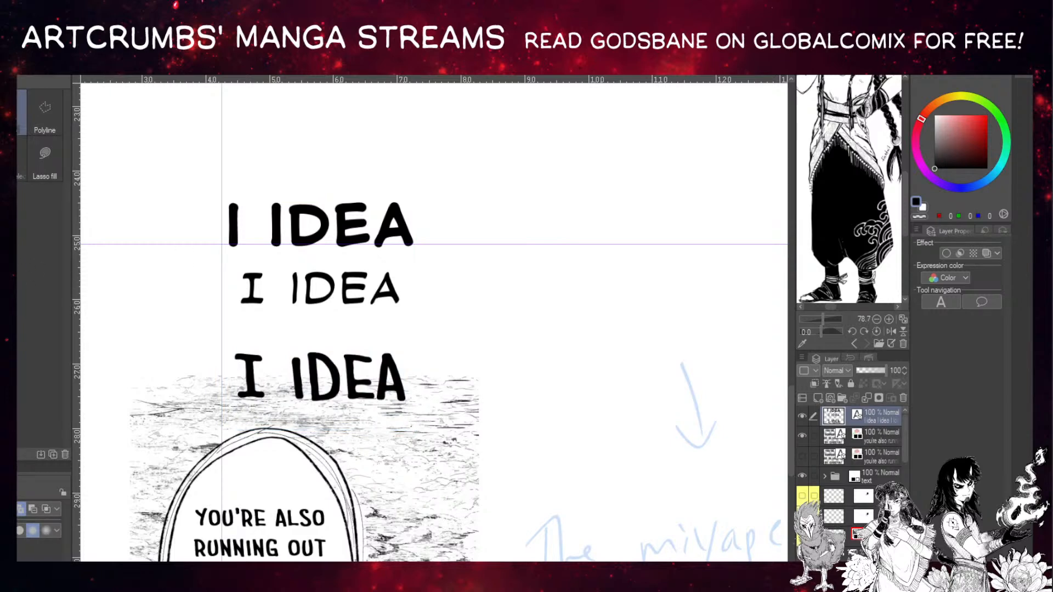
Move the three-line "I IDEA" text block into the blank area beside the panel, above the blue handwritten arrow.
key("k")
left_click_drag(315, 379, 582, 315)
left_click_drag(451, 329, 395, 334)
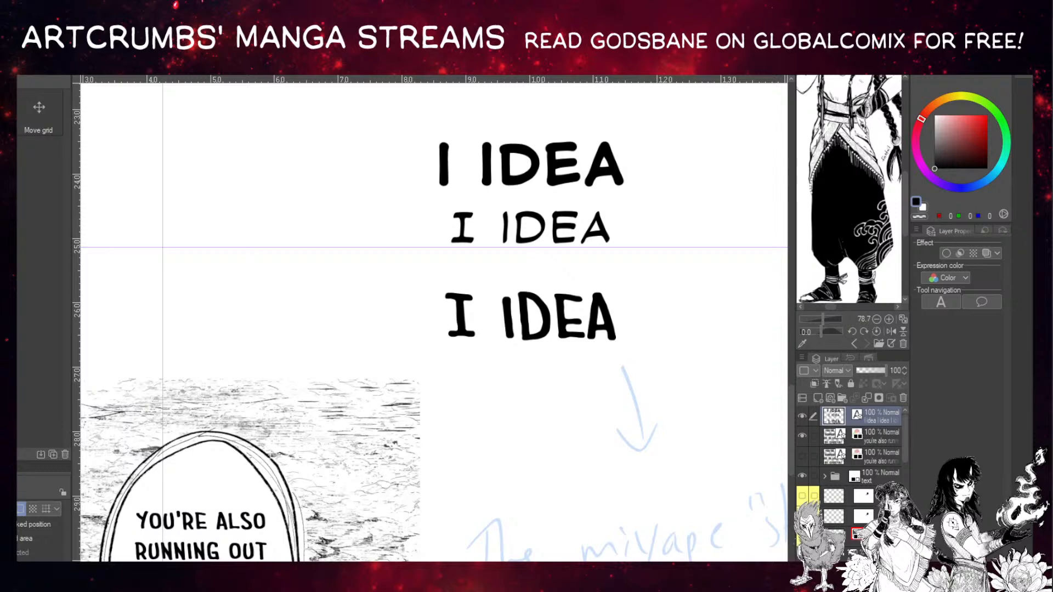
Insert another "I IDEA" line directly below the second sample line.
key("t")
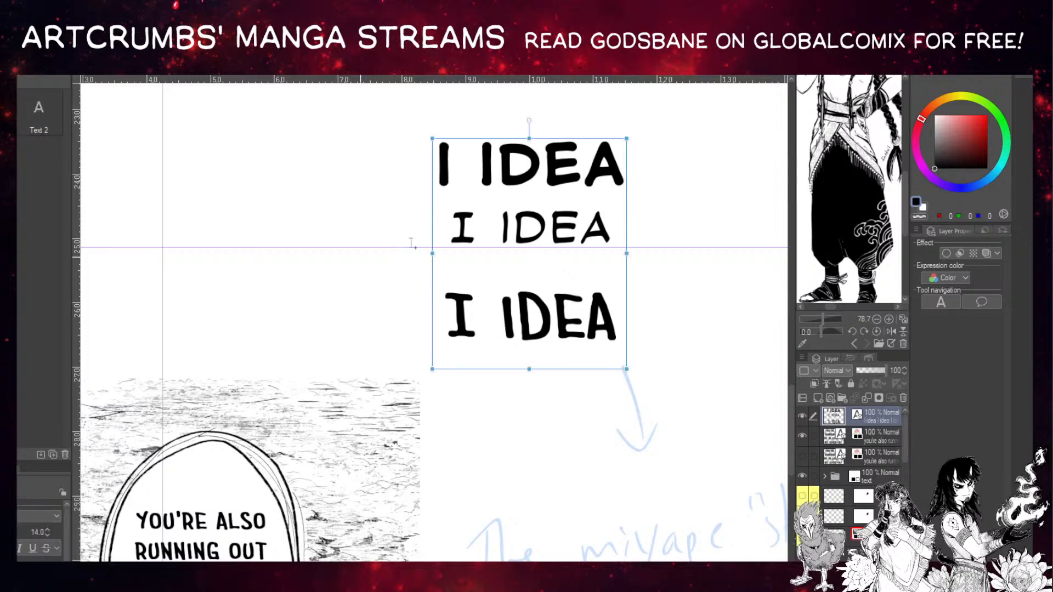
left_click(612, 215)
key("Return")
type("I DIEA")
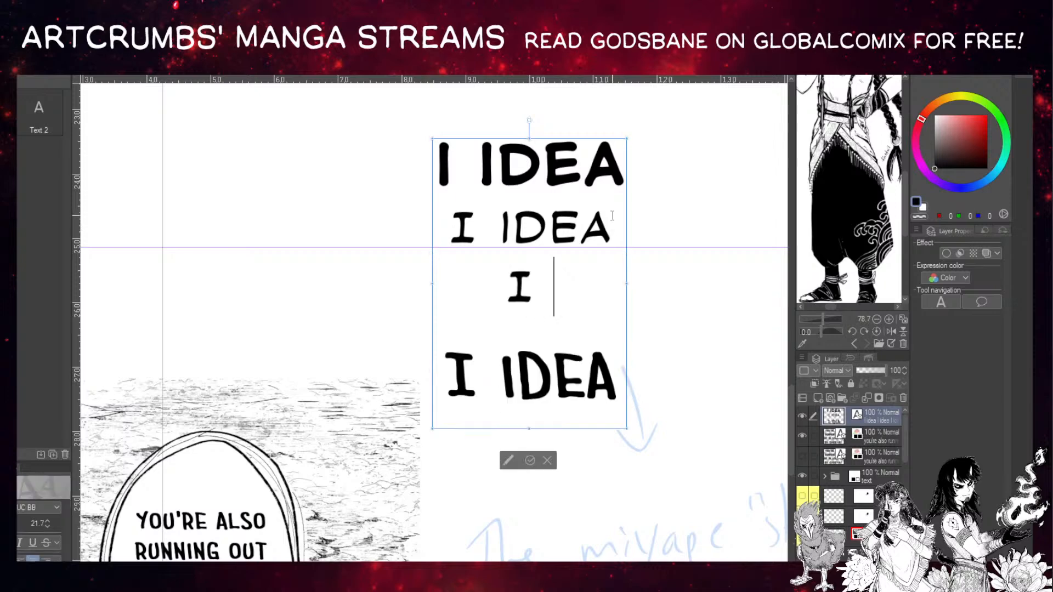
key("BackSpace")
key("BackSpace")
key("BackSpace")
key("BackSpace")
type("IDEA")
Try a thin mixed-case handwriting font on the inserted line and retype it in capitals as "I IDEA".
key("shift+Home")
left_click(25, 508)
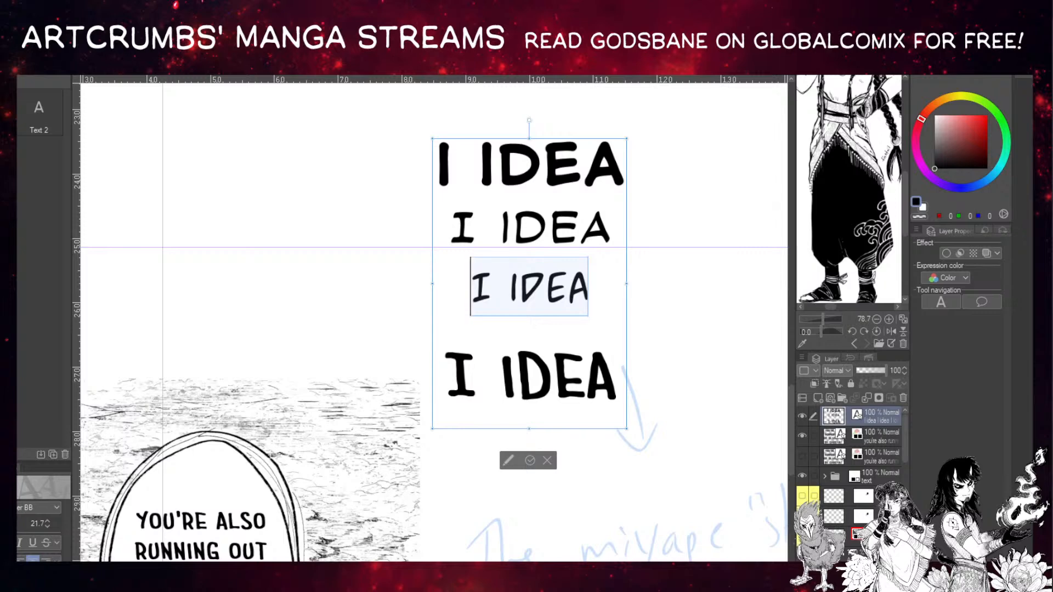
key("Down")
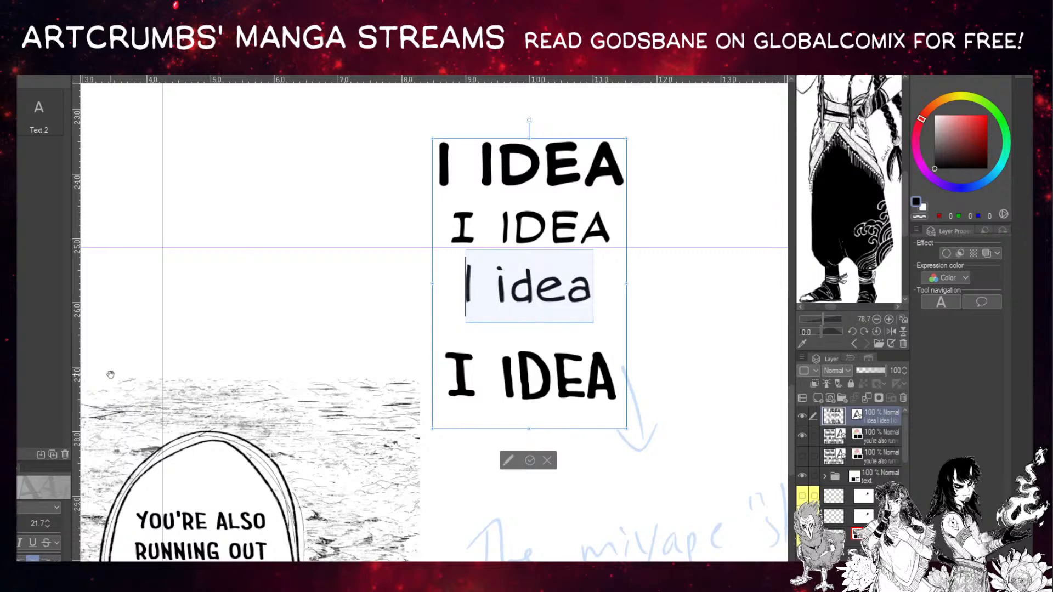
type("I I")
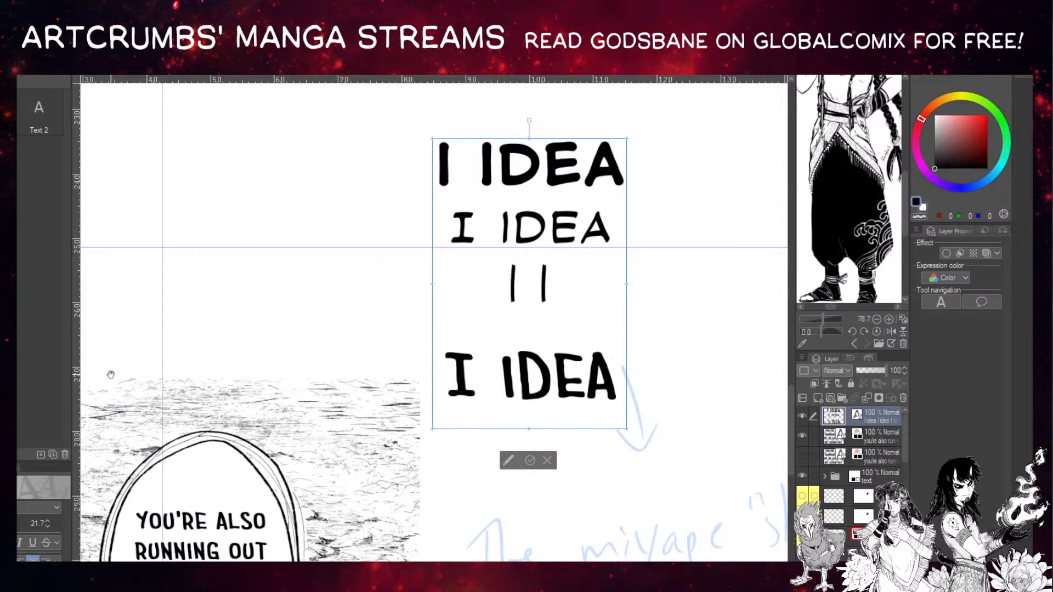
type("DEA")
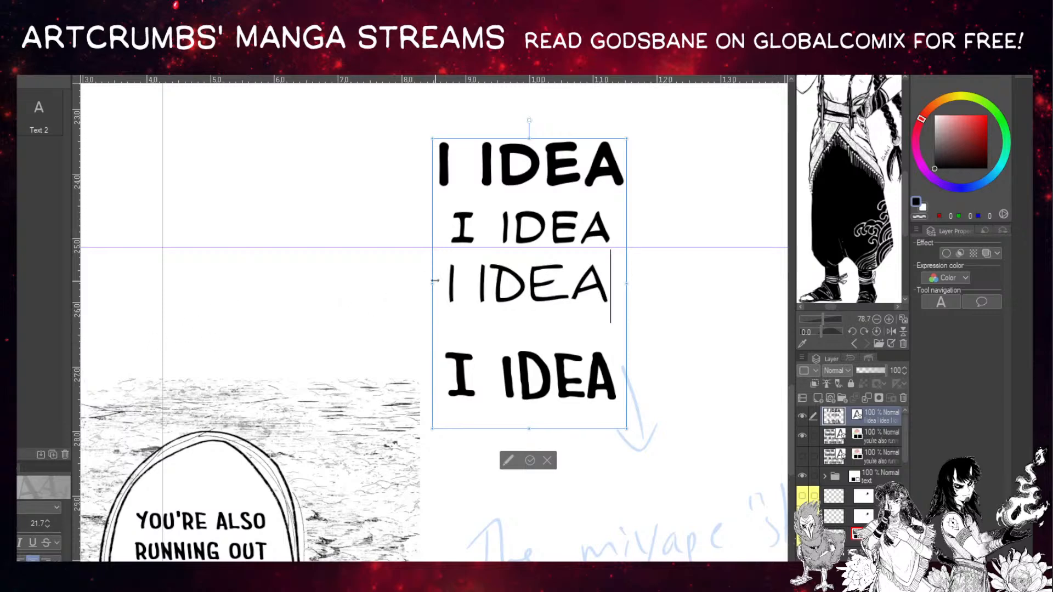
Set the inserted "I IDEA" line in a slanted all-caps comic font with a serifed I and finish the text edit.
left_click_drag(455, 282, 610, 301)
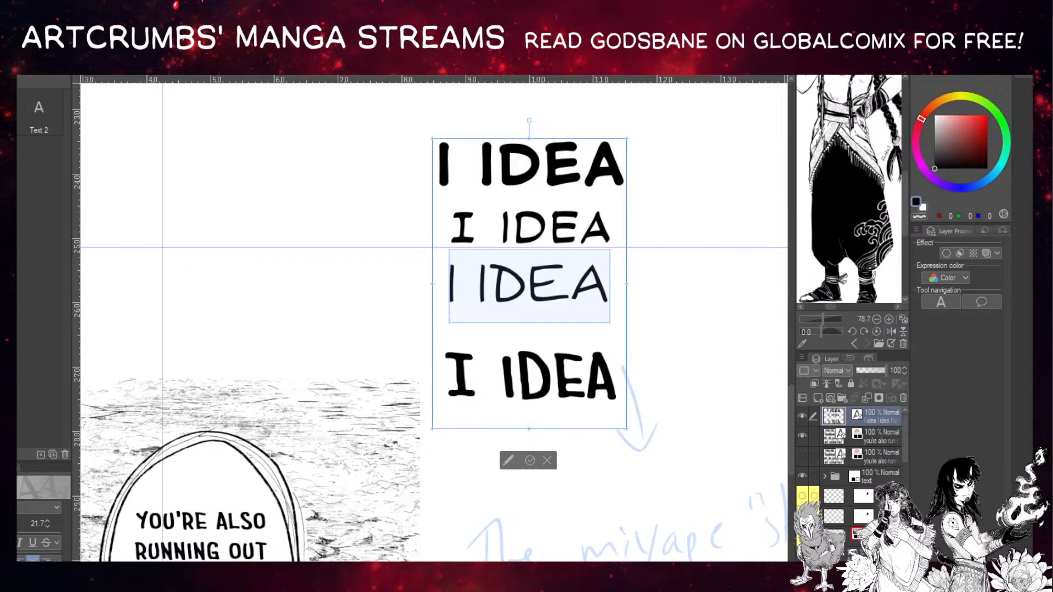
left_click(34, 318)
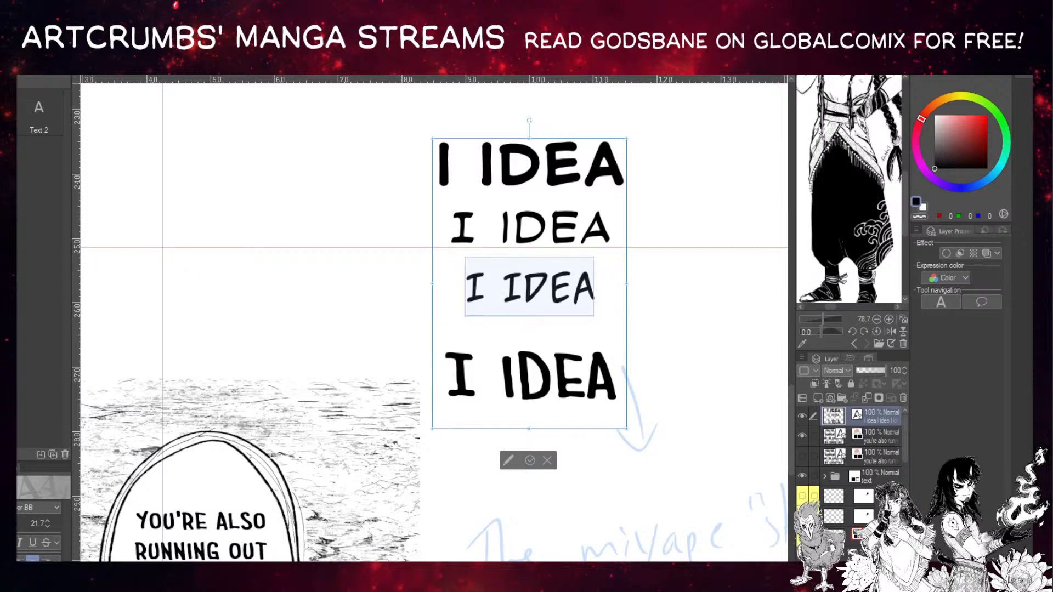
key("k")
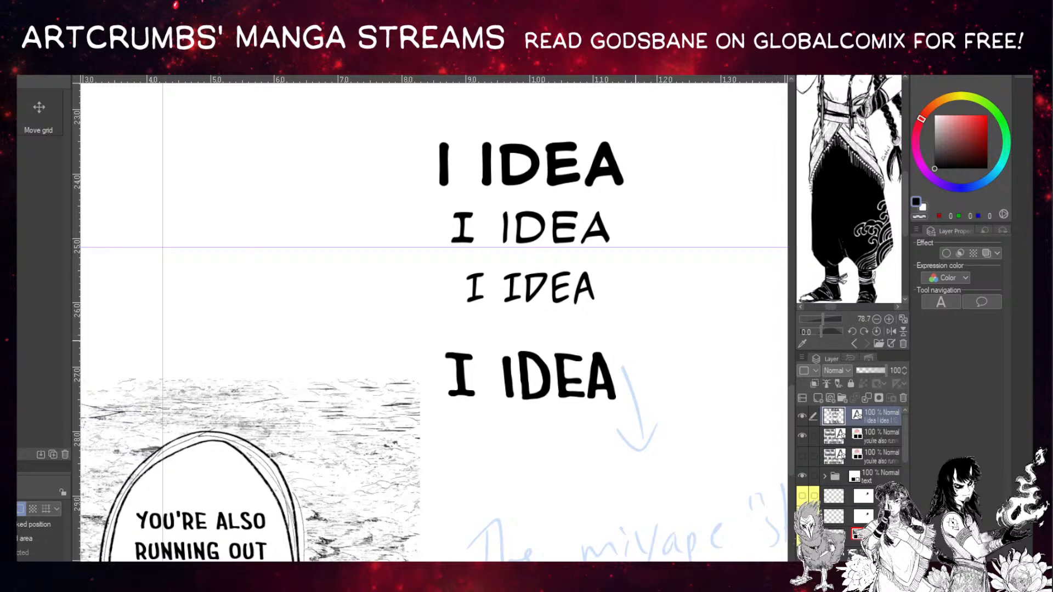
Select the artwork layer at the water texture beside the "You're also running out of blood" bubble.
left_click_drag(569, 379, 719, 354)
left_click_drag(268, 303, 357, 282)
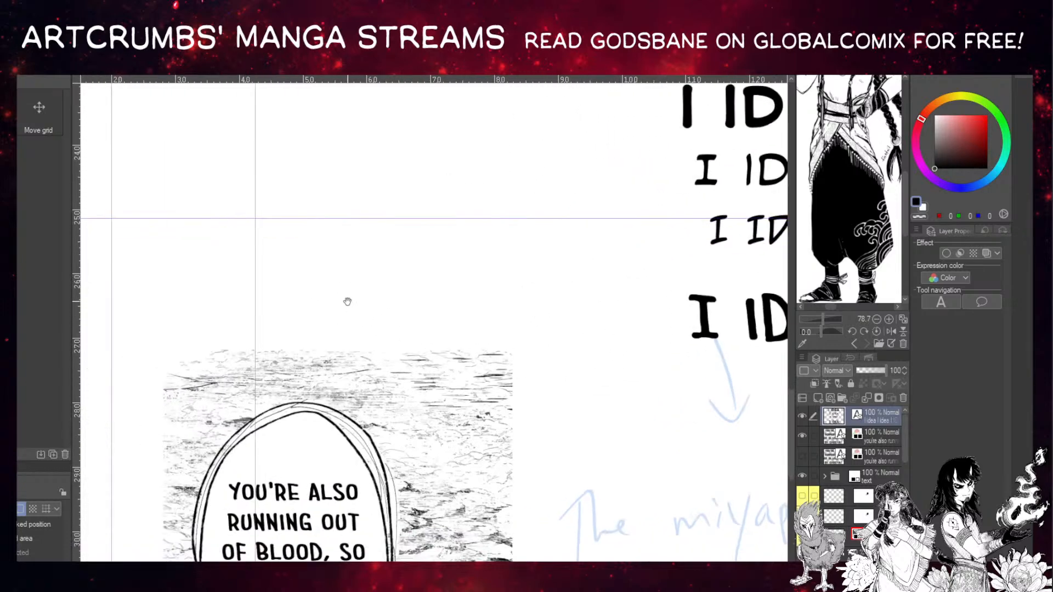
left_click_drag(341, 407, 305, 215)
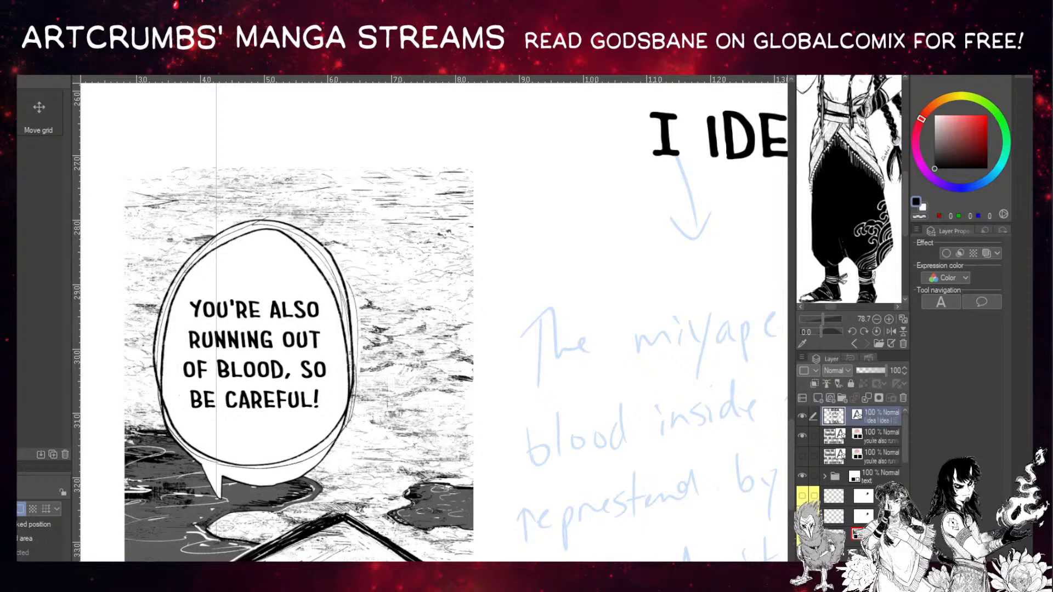
left_click_drag(389, 324, 364, 150)
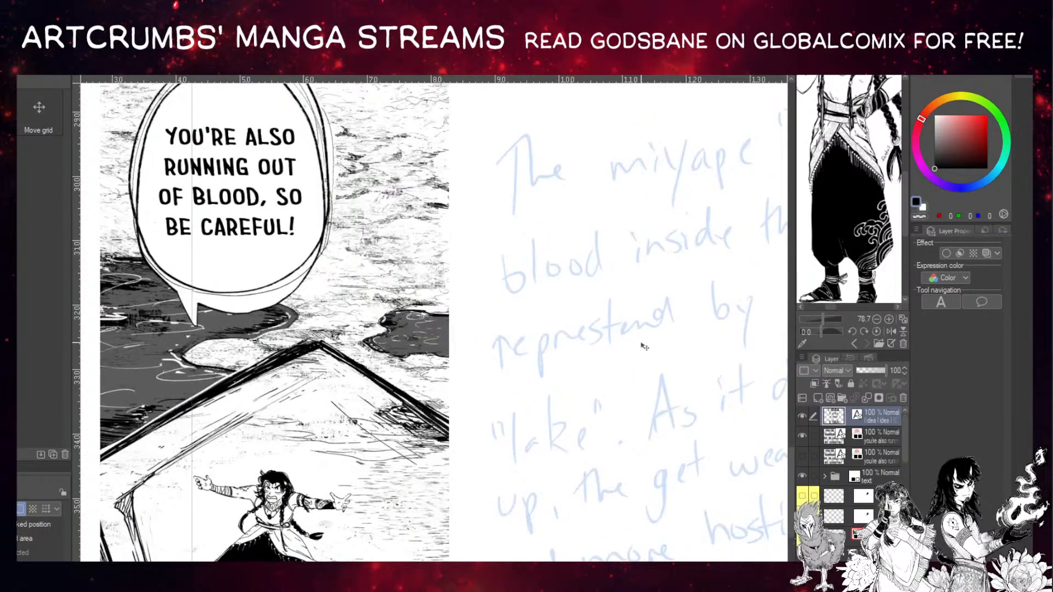
key("t")
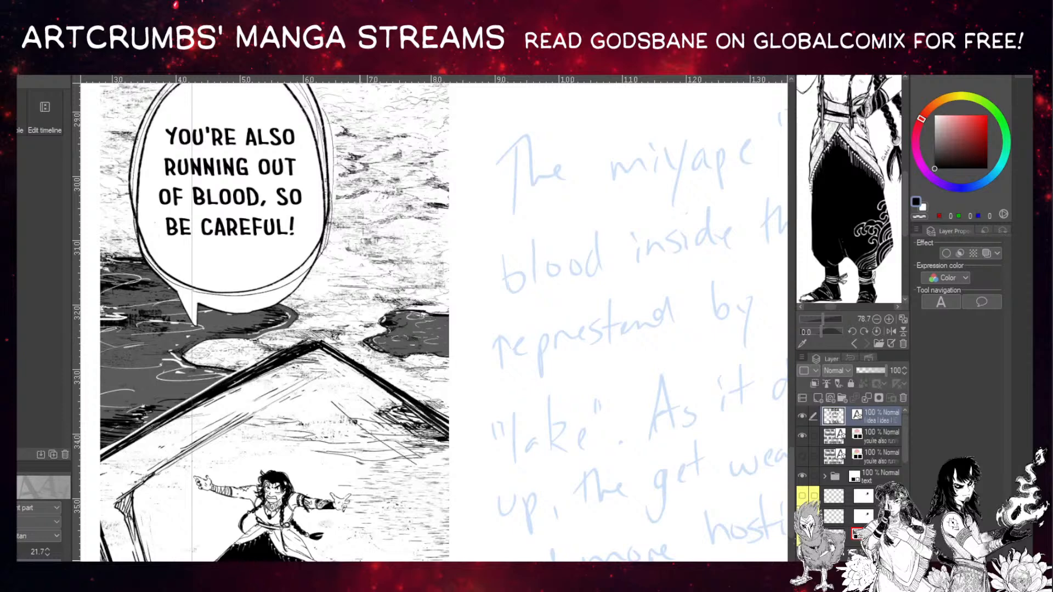
left_click(337, 149)
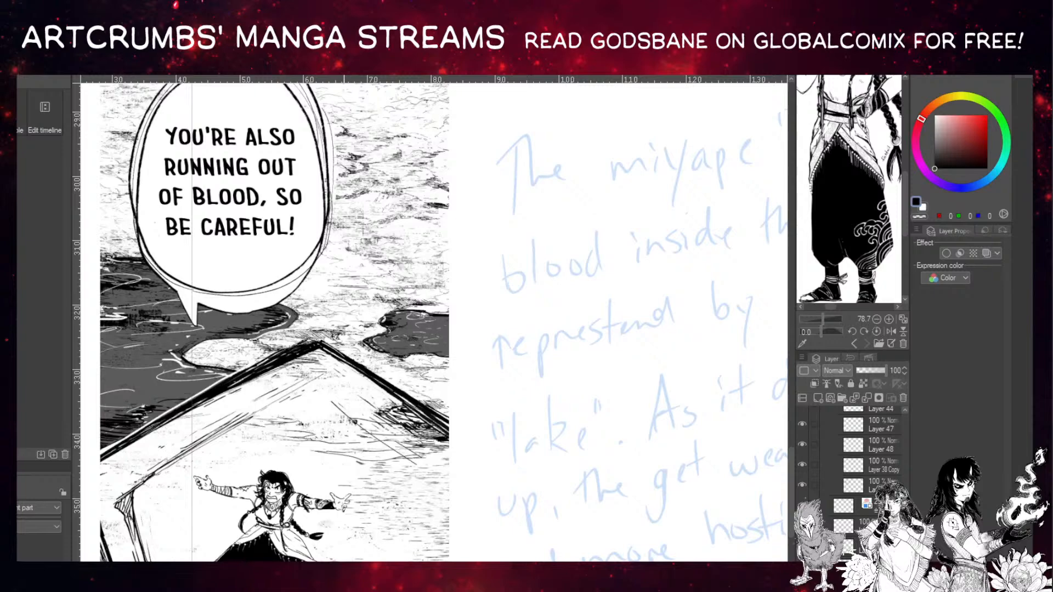
Lasso an area loosely around the leaping figure in the lower part of the panel.
scroll(387, 307, "down", 8)
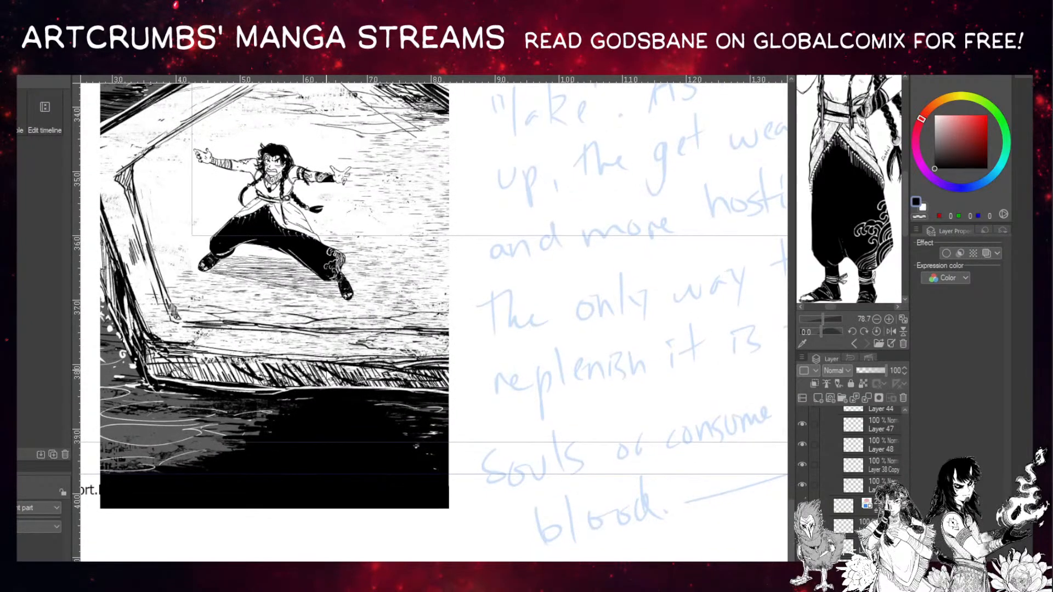
left_click_drag(322, 297, 331, 545)
left_click_drag(323, 380, 361, 487)
left_click_drag(346, 550, 341, 321)
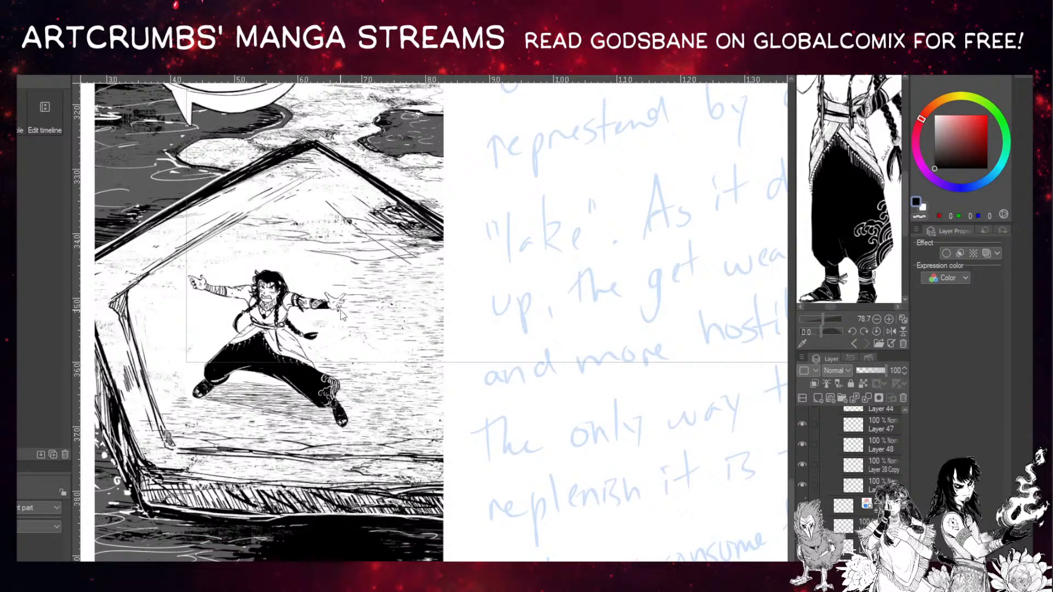
left_click_drag(347, 378, 340, 295)
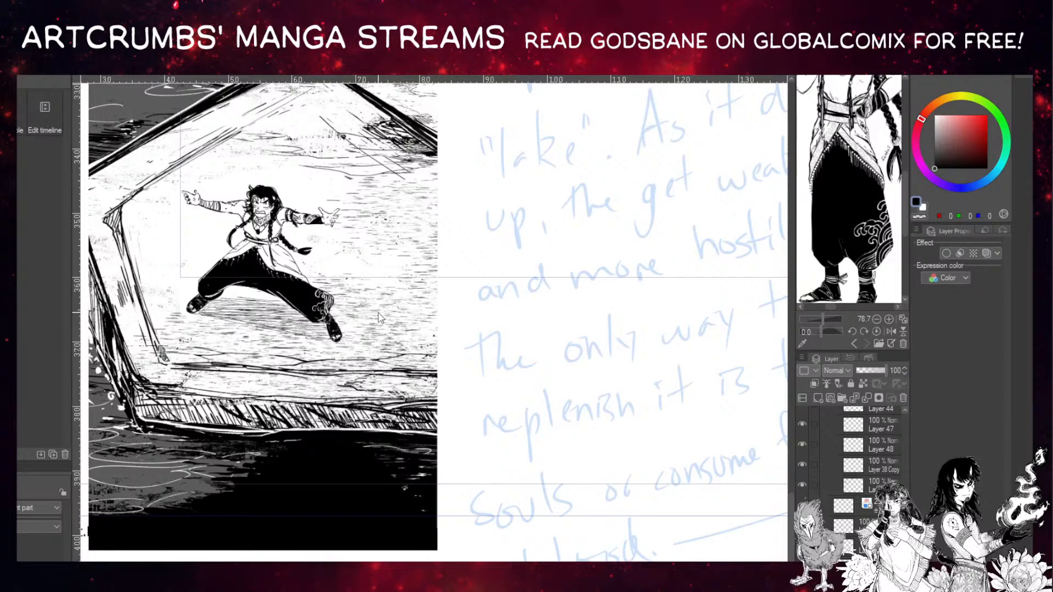
left_click_drag(365, 326, 370, 345)
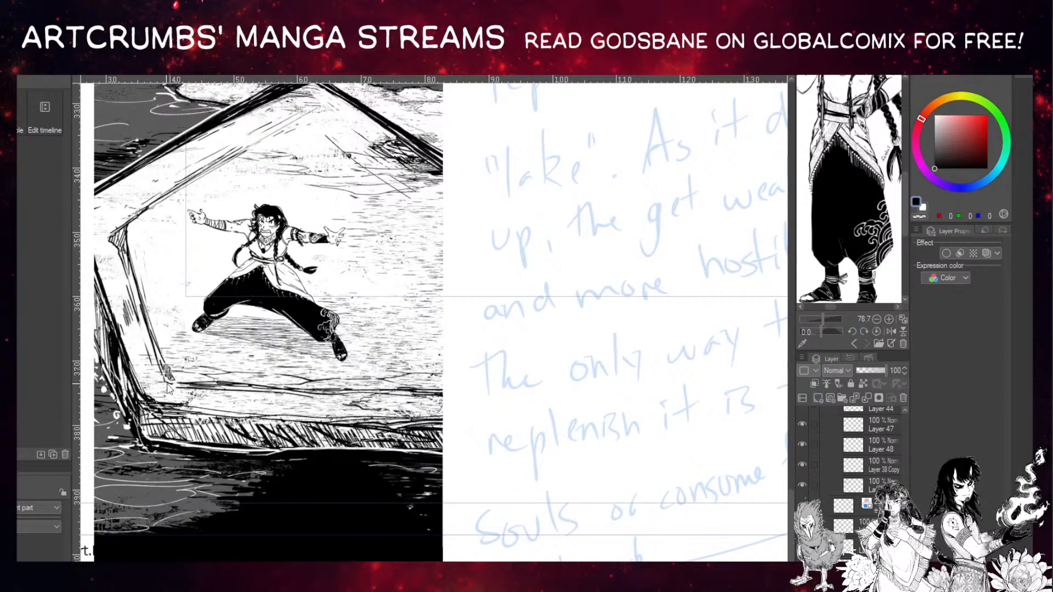
key("u")
mouse_move(233, 207)
left_mouse_down()
mouse_move(198, 189)
mouse_move(175, 205)
mouse_move(209, 241)
mouse_move(209, 268)
mouse_move(180, 303)
mouse_move(190, 327)
mouse_move(231, 354)
mouse_move(295, 367)
mouse_move(362, 363)
mouse_move(344, 270)
mouse_move(360, 236)
mouse_move(349, 218)
mouse_move(273, 191)
mouse_move(235, 200)
left_mouse_up()
left_click_drag(435, 253, 403, 273)
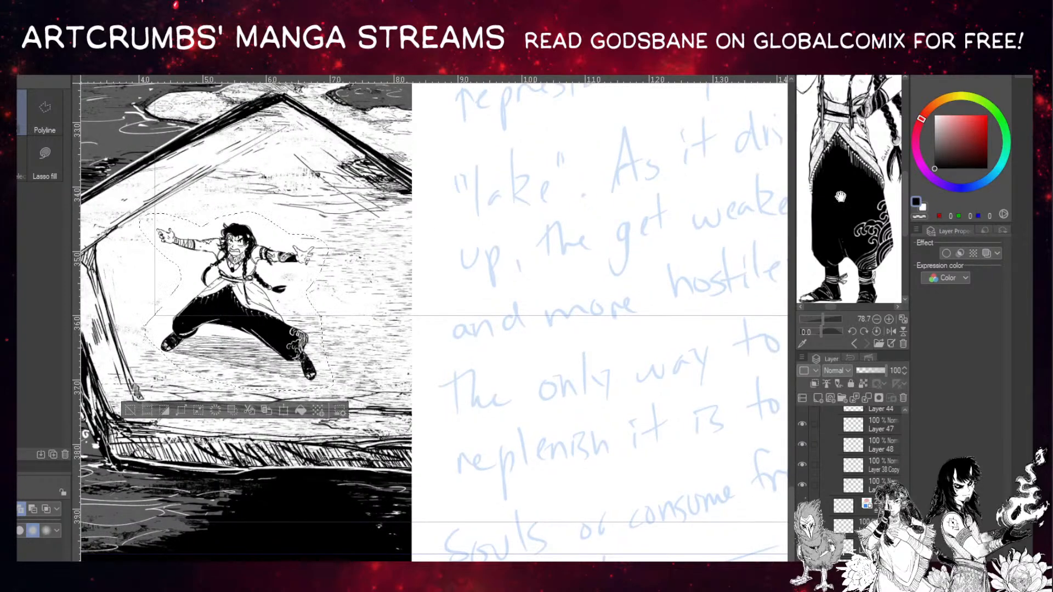
Add the monochromatic pattern S-157 as a new layer confined to the lassoed area around the figure.
left_click(1020, 78)
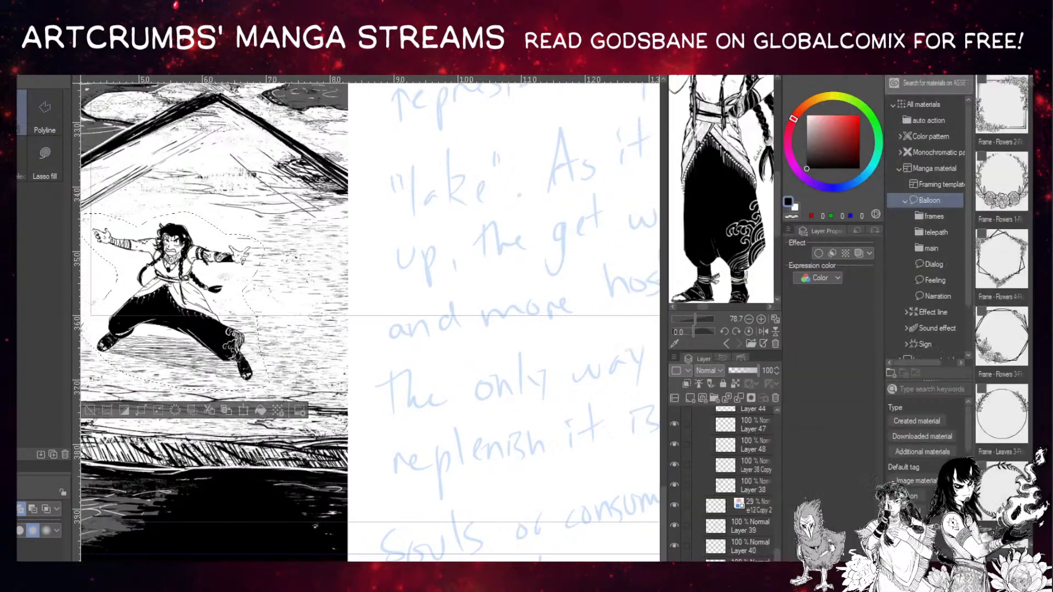
left_click(933, 151)
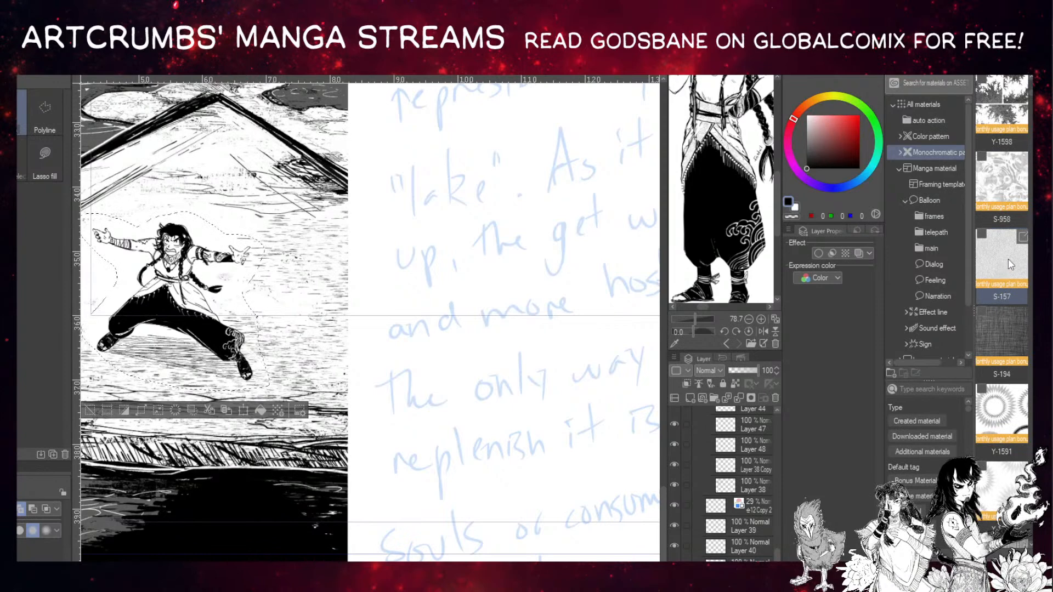
left_click_drag(998, 268, 827, 381)
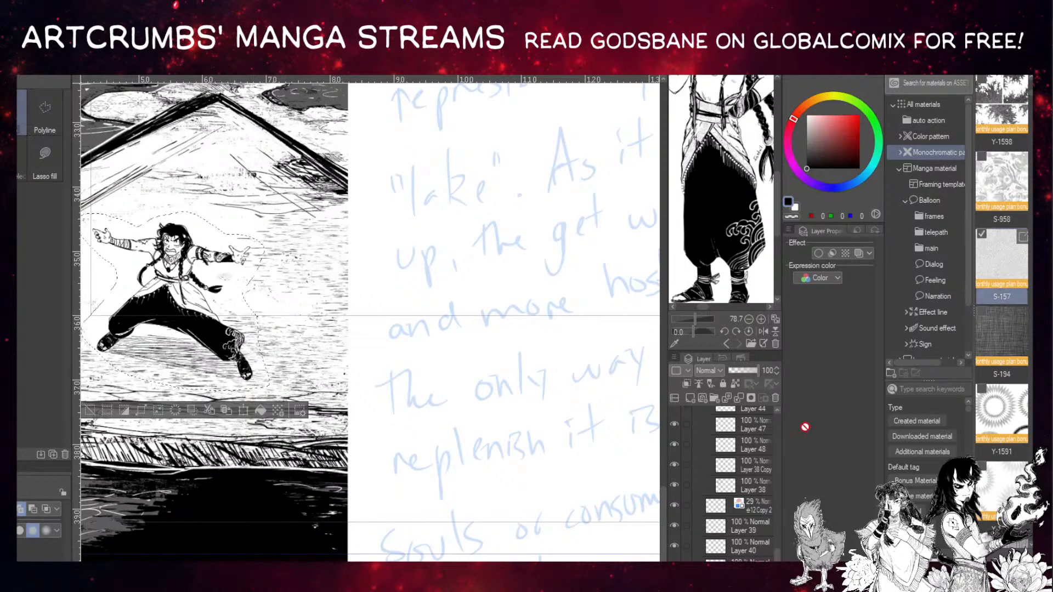
scroll(729, 482, "down", 1)
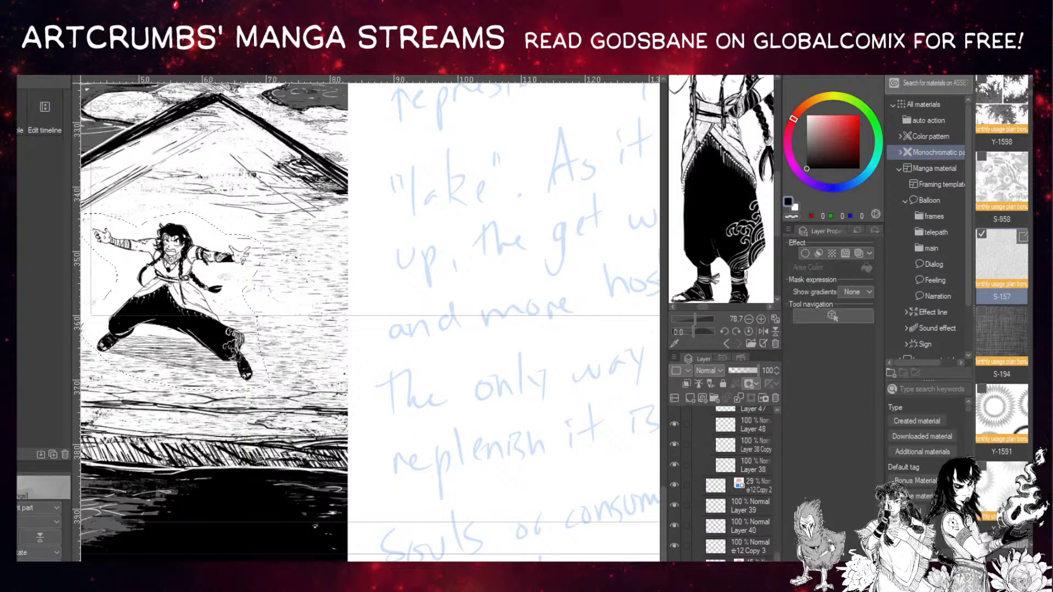
key("ctrl+z")
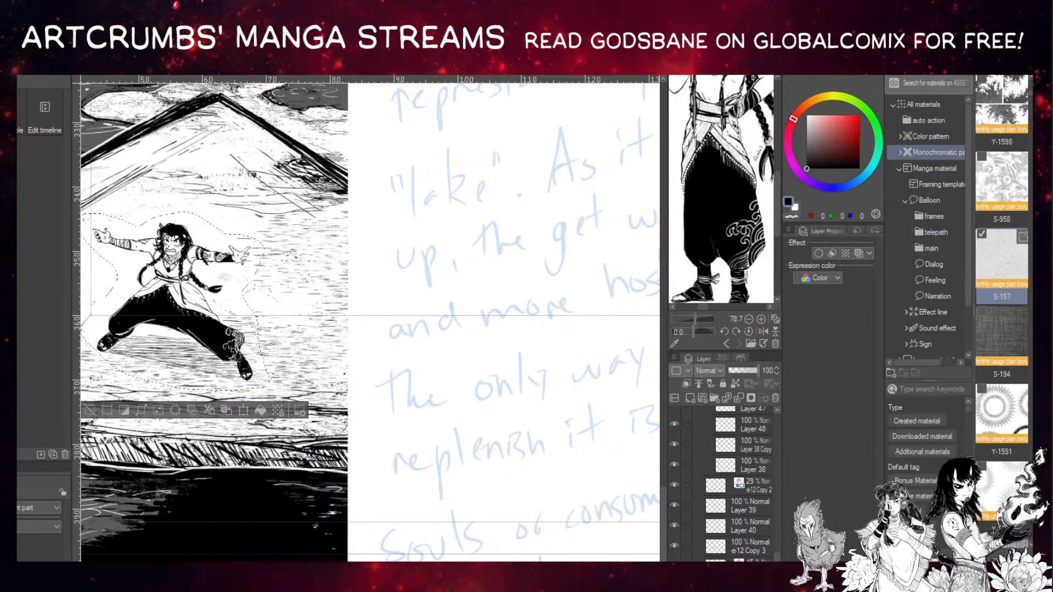
key("ctrl+y")
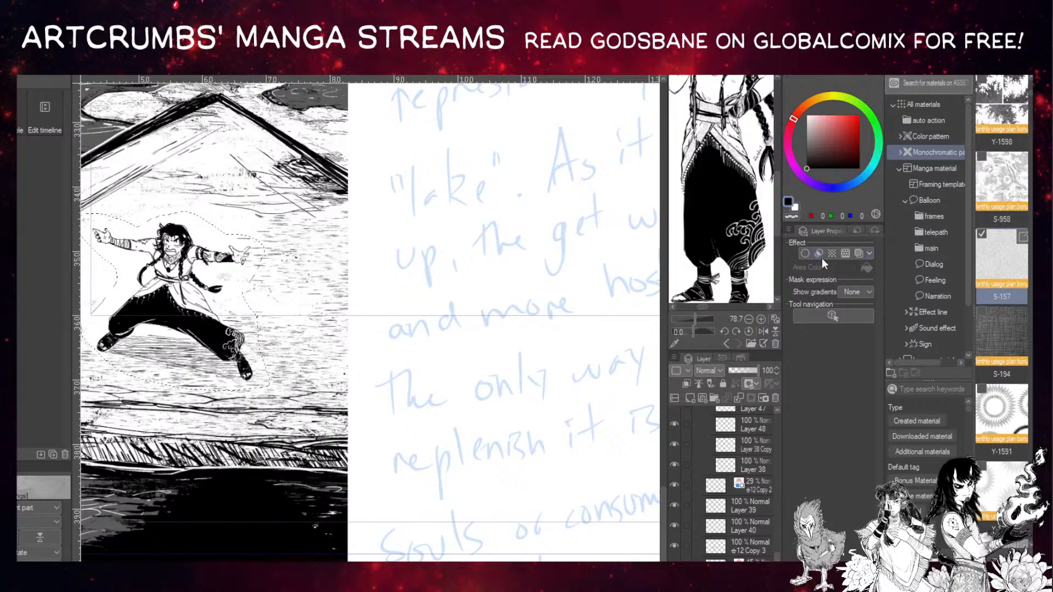
Clear the selection around the figure and check the panel within the whole page.
key("k")
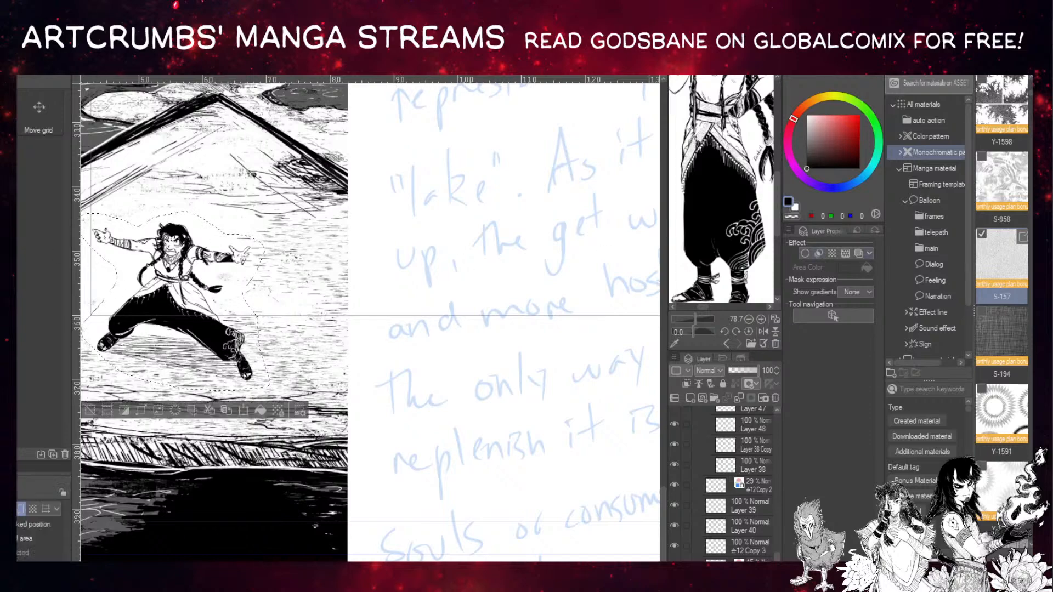
key("ctrl+d")
scroll(321, 468, "down", 3)
left_click_drag(303, 476, 347, 497)
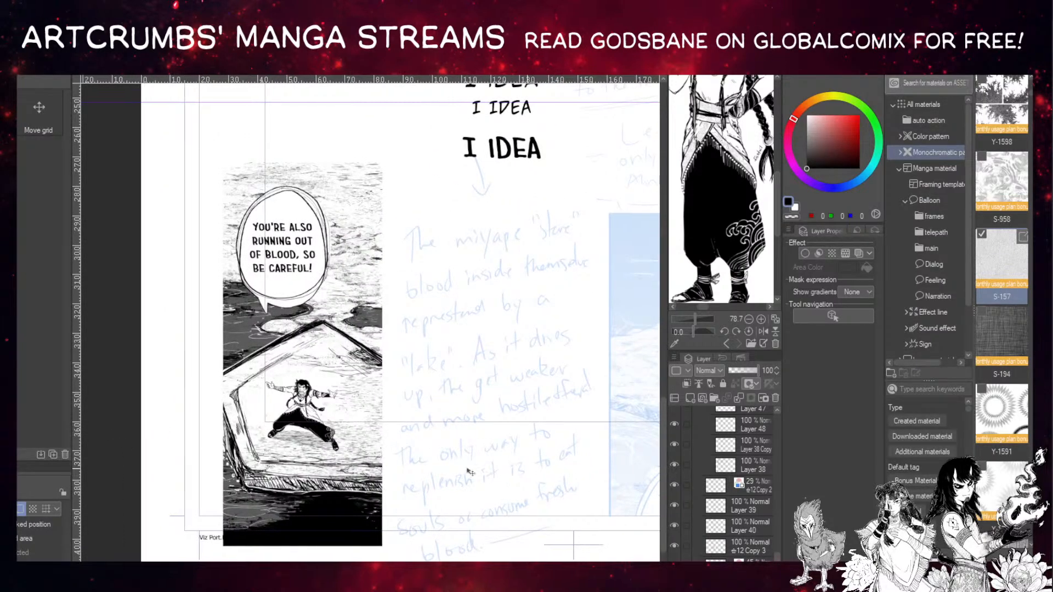
scroll(419, 408, "down", 2)
scroll(418, 408, "down", 1)
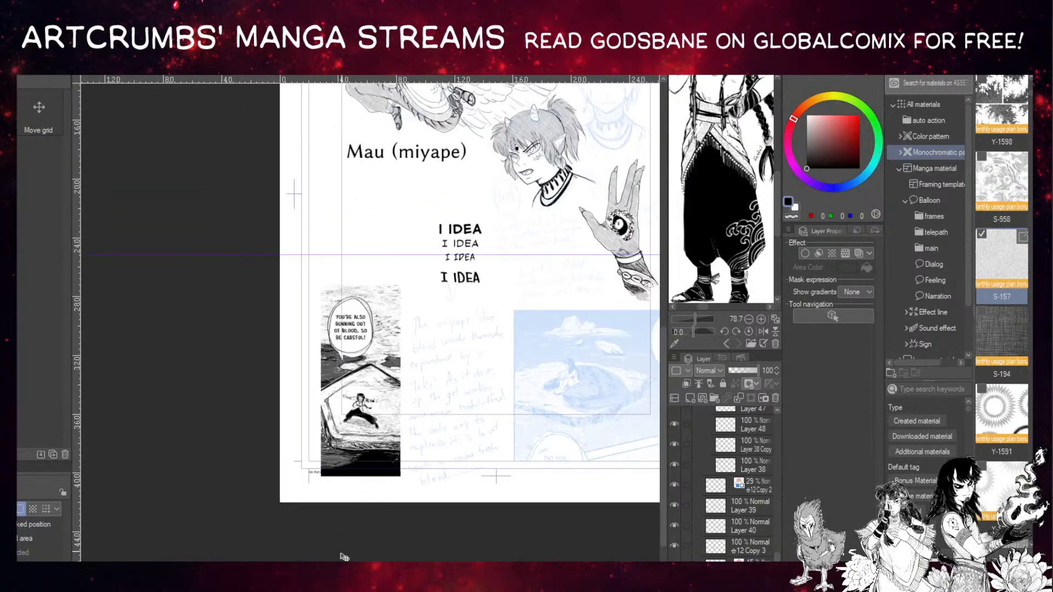
left_click_drag(452, 339, 405, 407)
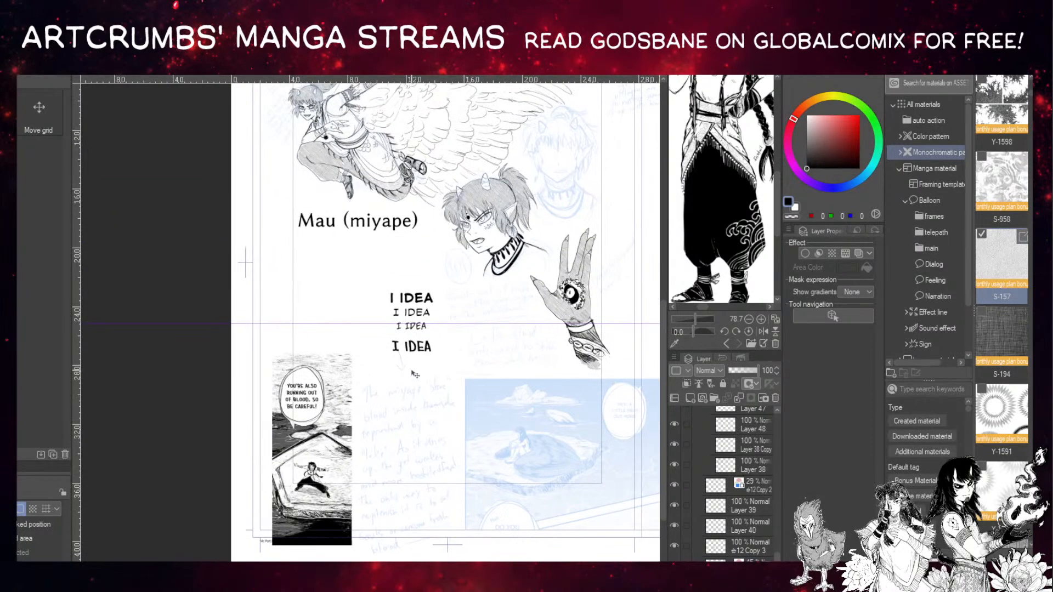
Check the extent of the S-157 pattern layer around the figure using a transform frame, leaving its size and position as they are.
key("ctrl+t")
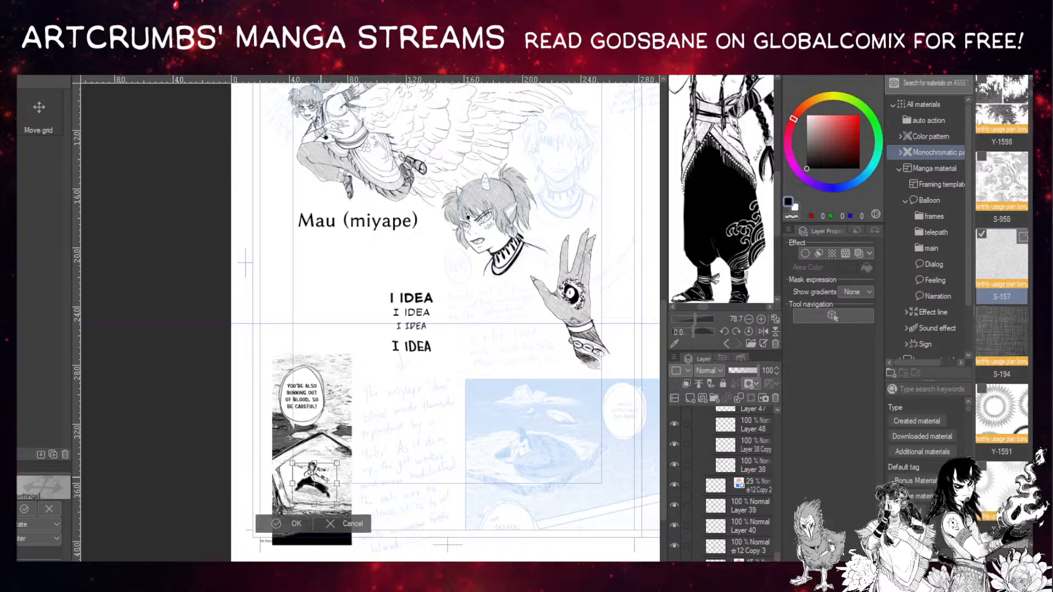
scroll(322, 472, "up", 2)
scroll(322, 479, "up", 8)
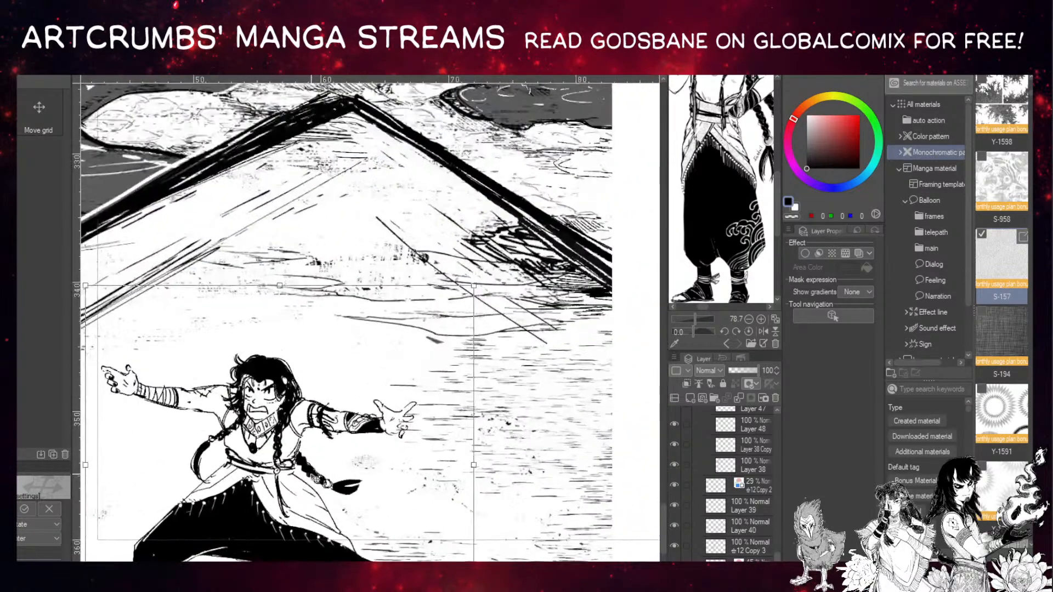
key("Return")
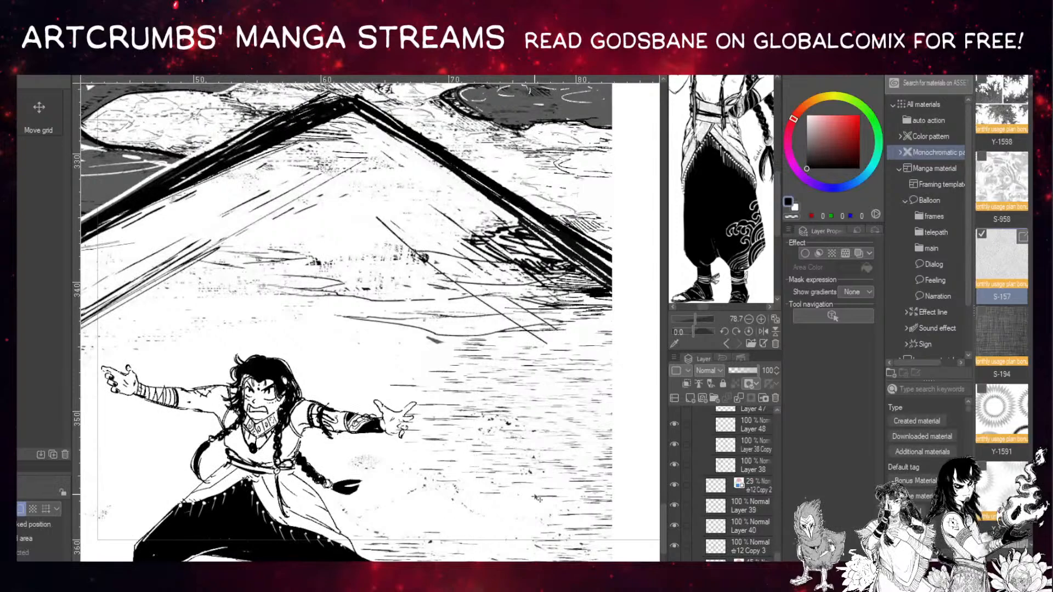
Browse the monochromatic patterns and add the モヤ20% tone from the paper folder to the leaping figure's panel.
scroll(988, 366, "down", 5)
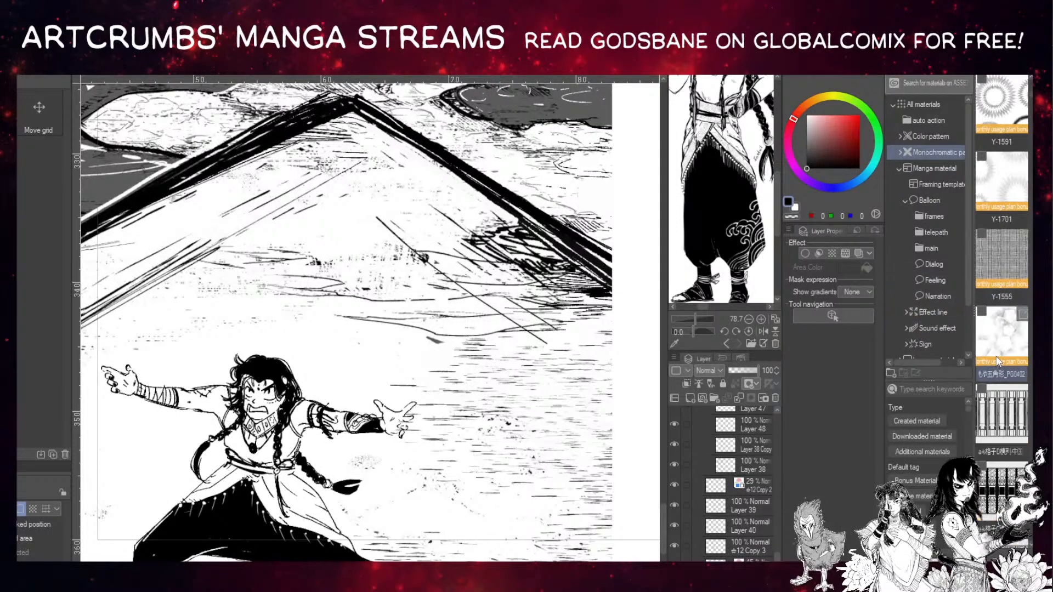
scroll(997, 363, "down", 5)
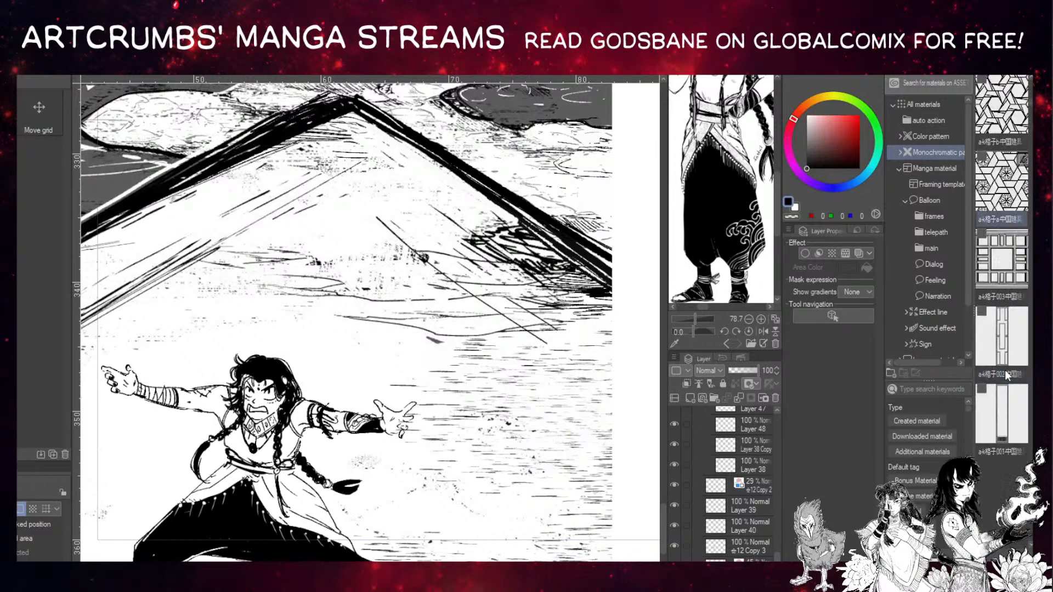
left_click(901, 153)
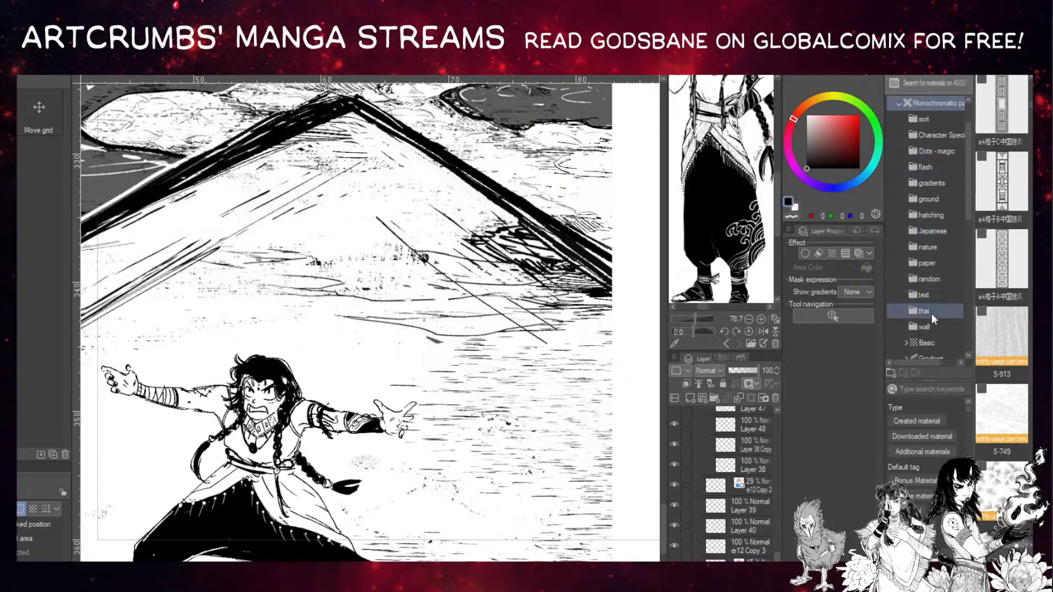
left_click(933, 264)
left_click_drag(1002, 239, 641, 529)
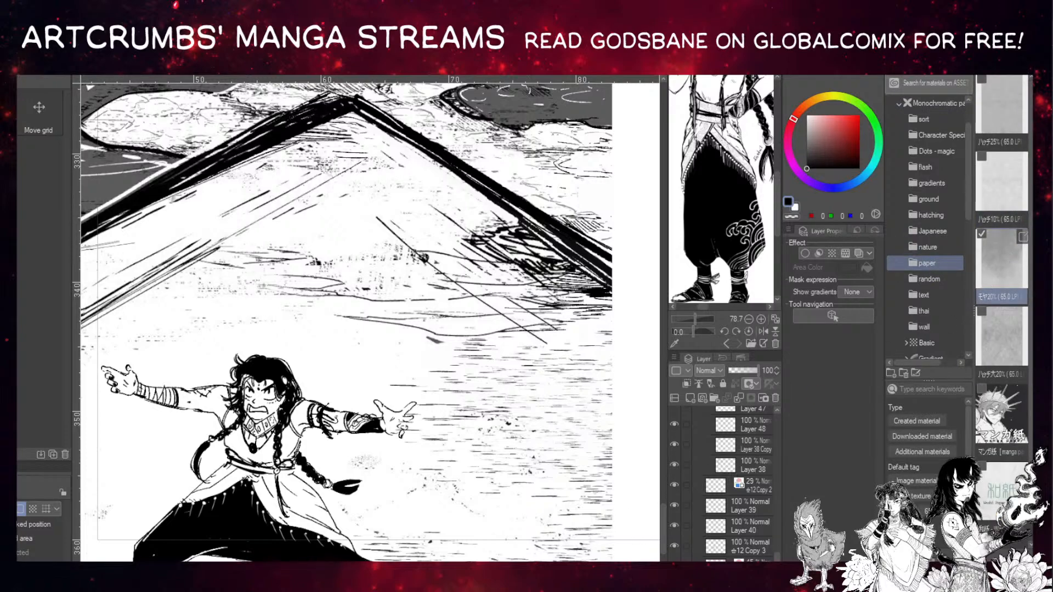
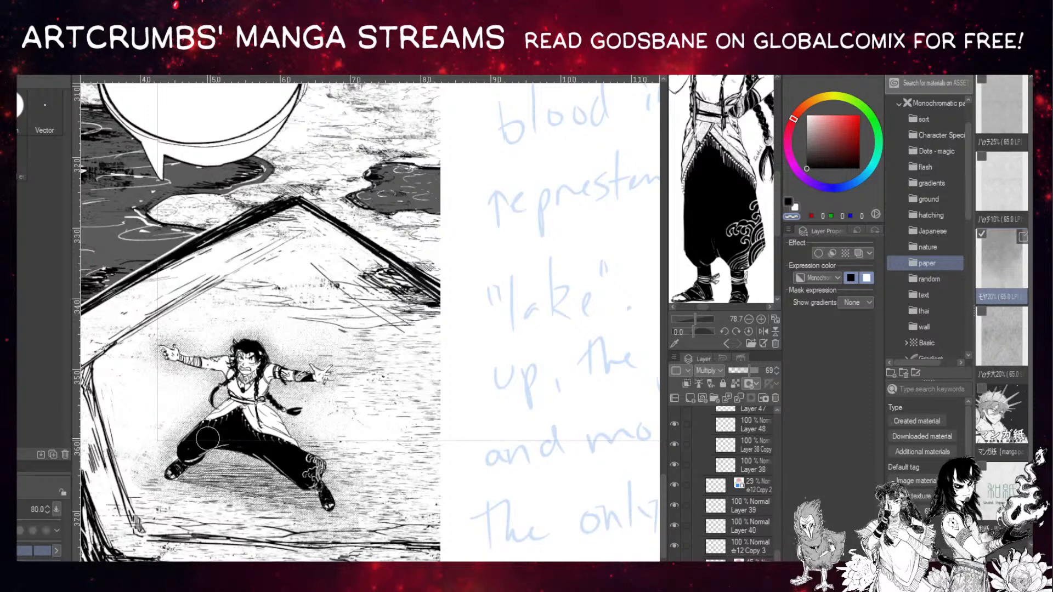
Undo the last edits to the tone around the leaping figure, checking the panel at a smaller scale.
left_click_drag(239, 444, 237, 449)
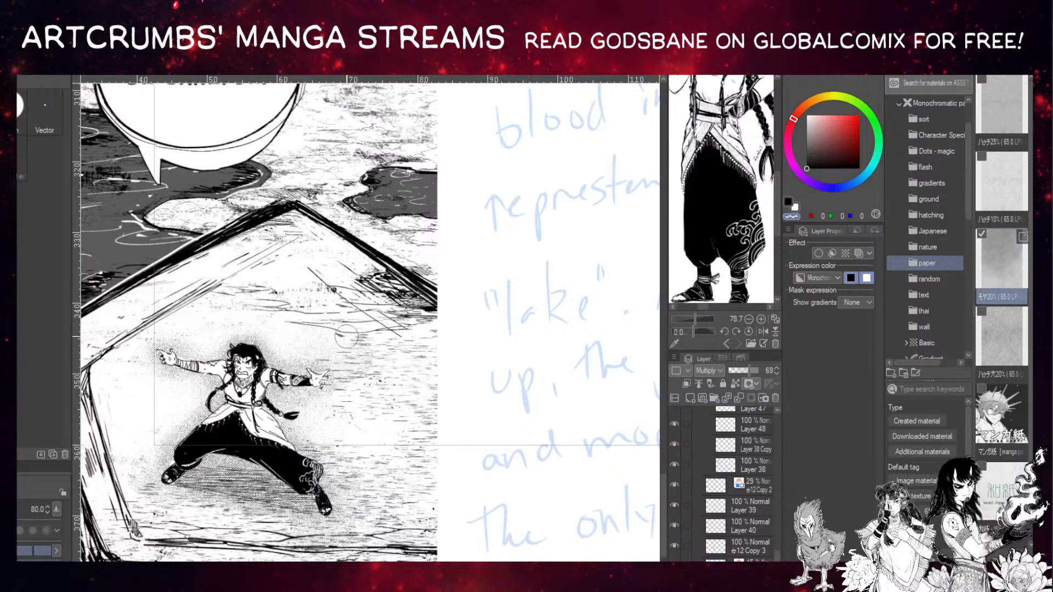
scroll(346, 336, "down", 2)
scroll(397, 342, "down", 1)
scroll(396, 342, "down", 1)
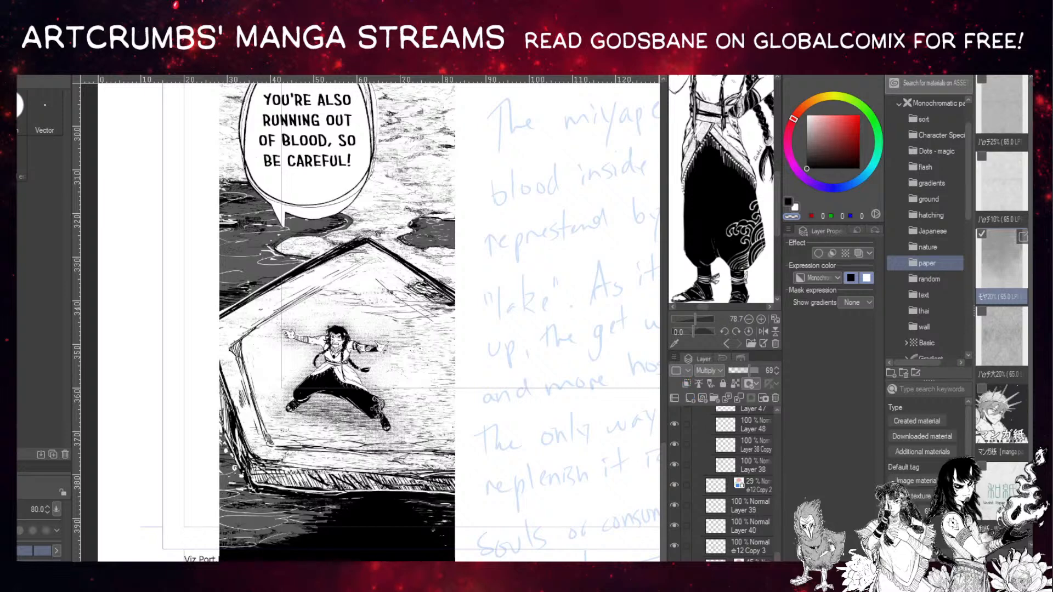
left_click_drag(714, 509, 692, 401)
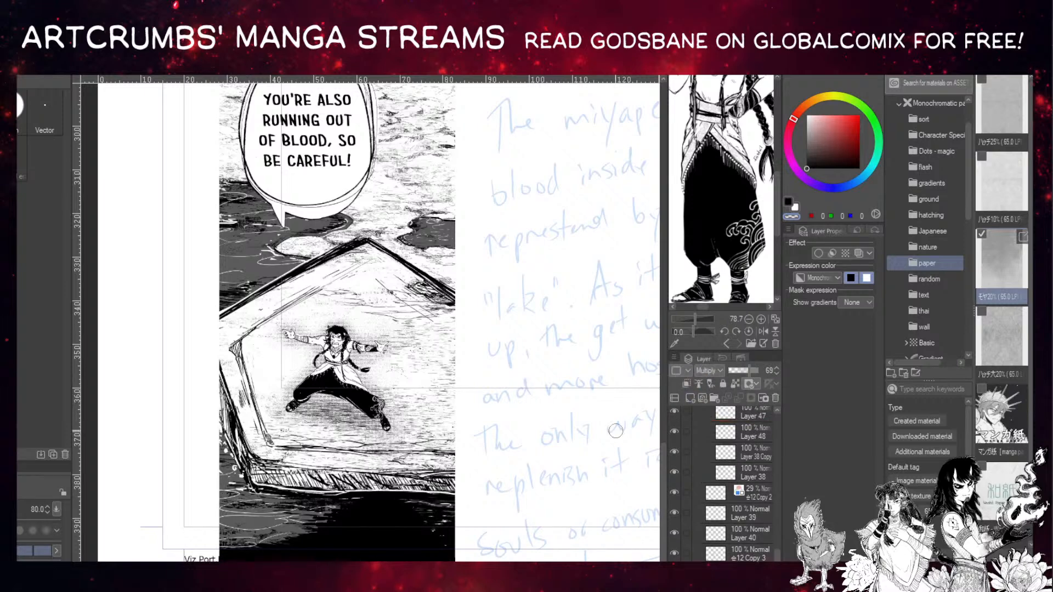
key("ctrl+z")
scroll(342, 358, "up", 1)
scroll(342, 358, "down", 1)
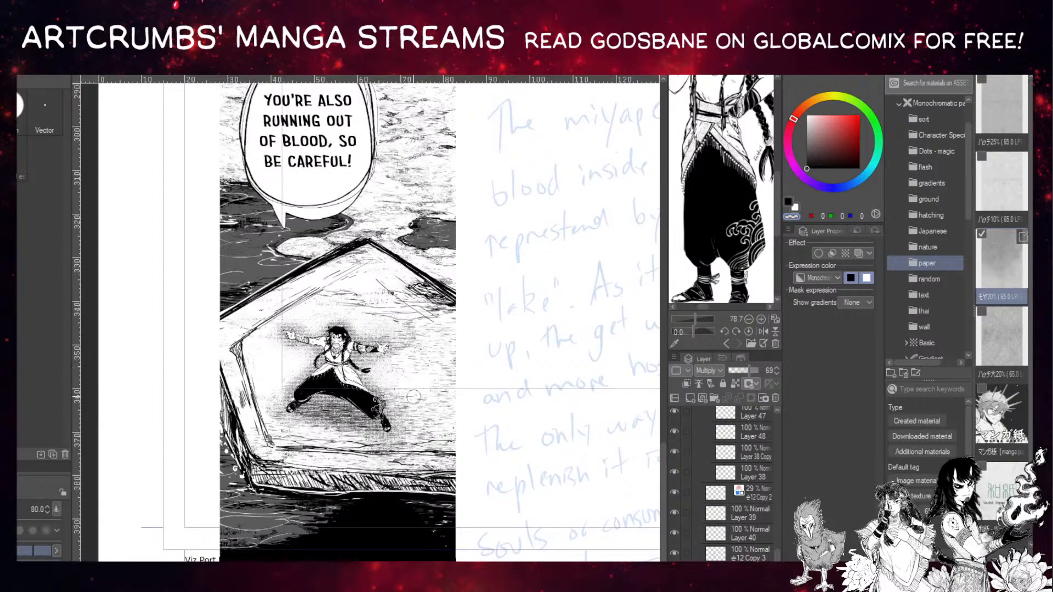
key("ctrl+z")
Hide the text layer containing the "I IDEA" font sample lines below the "Mau (miyape)" caption and deselect it.
left_click_drag(466, 400, 421, 493)
scroll(378, 359, "down", 1)
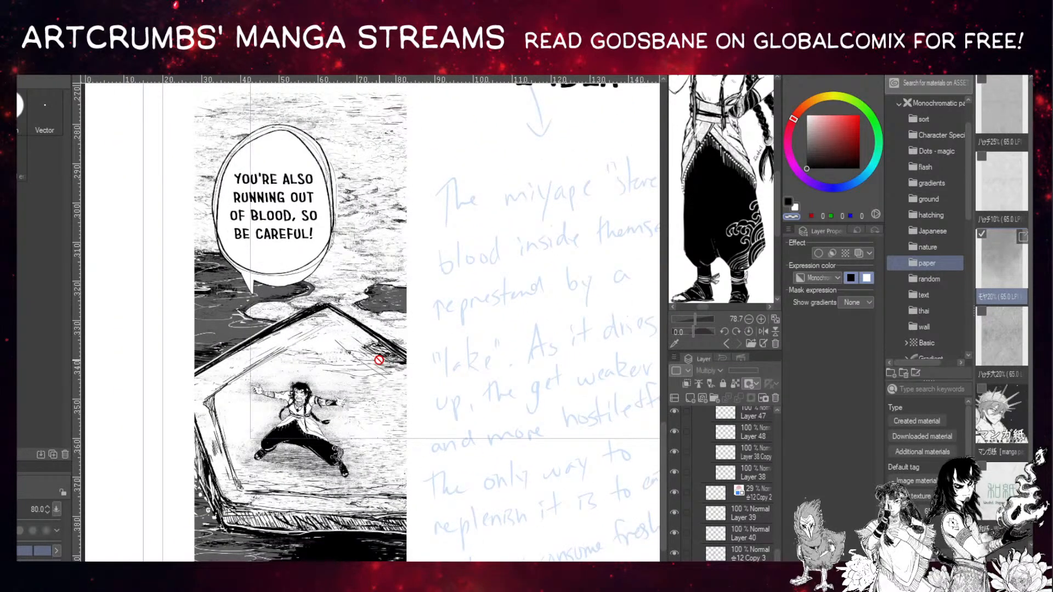
scroll(378, 360, "down", 1)
left_click_drag(426, 334, 317, 441)
mouse_move(478, 292)
left_mouse_down()
mouse_move(385, 413)
mouse_move(372, 466)
left_mouse_up()
scroll(385, 412, "down", 3)
scroll(384, 409, "down", 2)
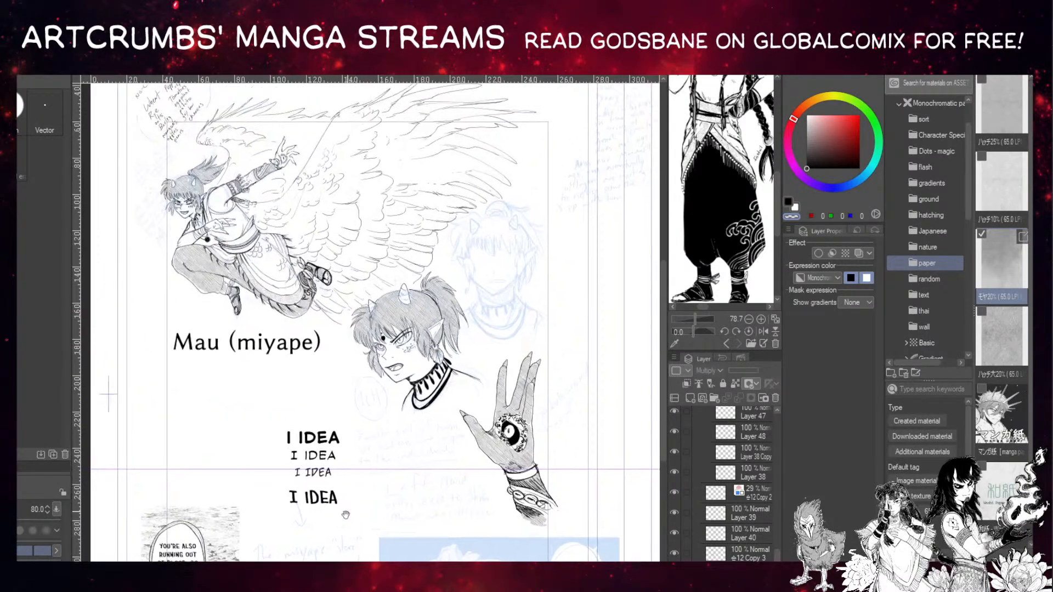
scroll(373, 466, "up", 1)
key("o")
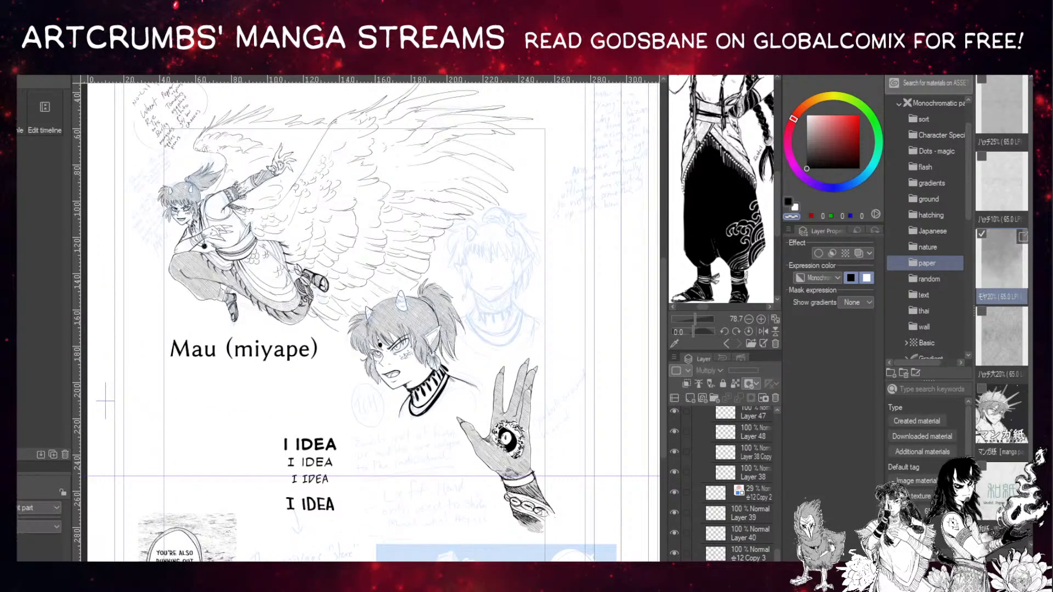
left_click(309, 453)
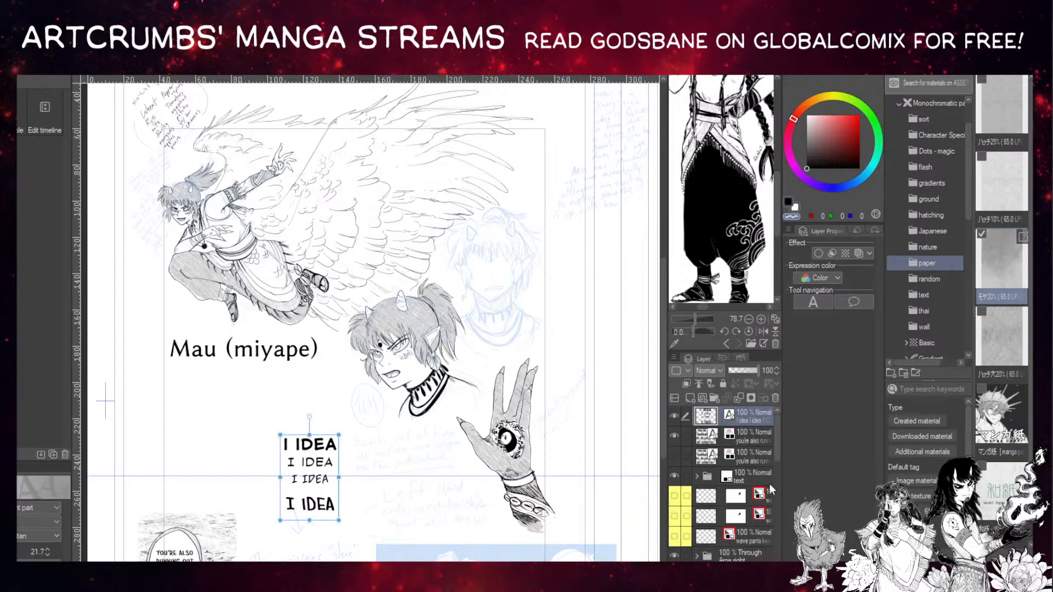
left_click(673, 416)
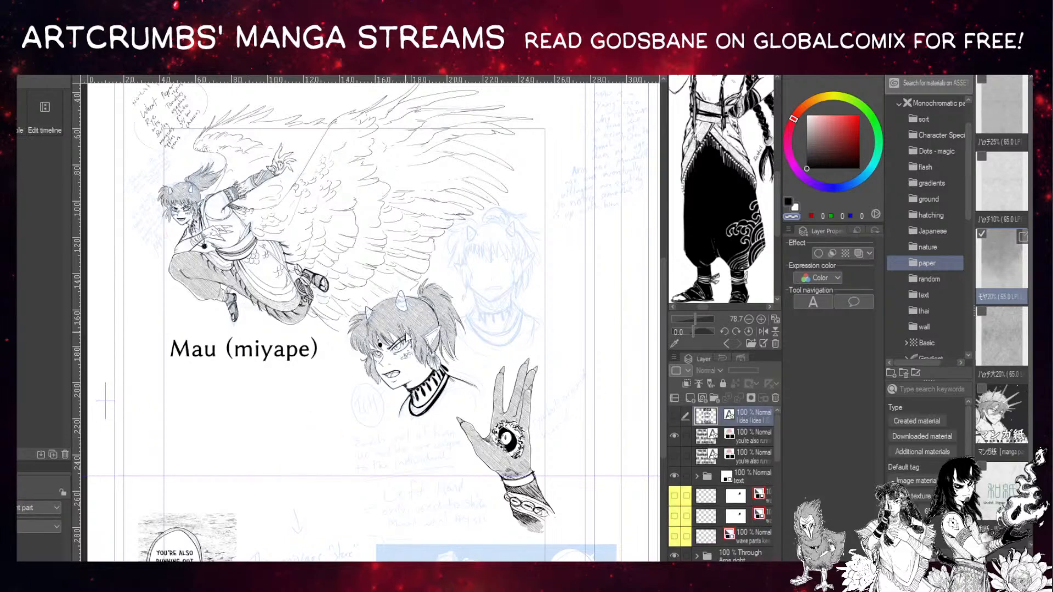
left_click(420, 320)
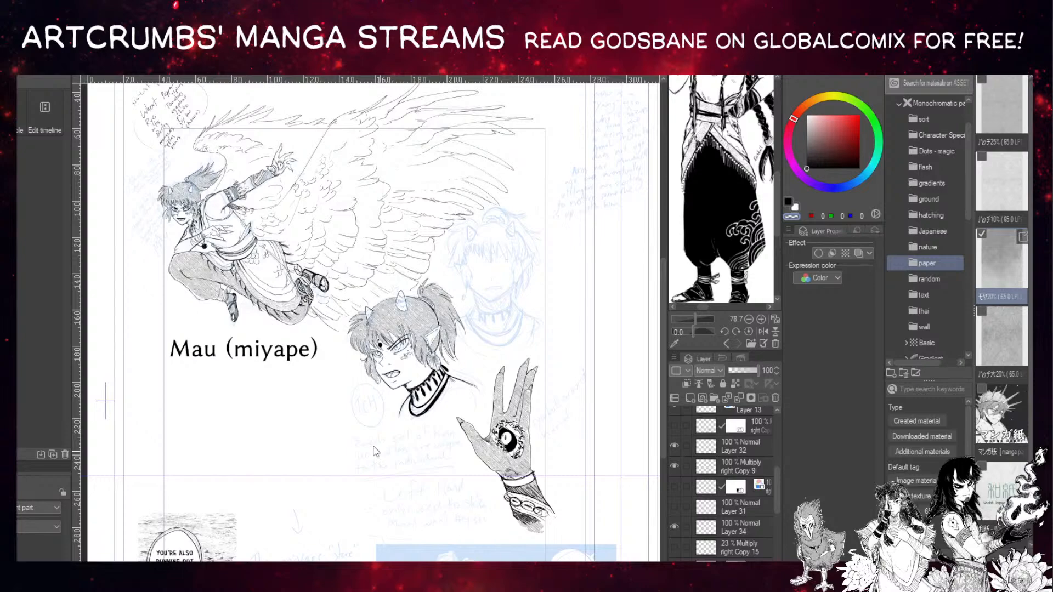
Try an all-caps comic font on the "Mau (miyape)" caption, undo it, and leave the caption in a plain sans-serif font.
left_click_drag(373, 433, 378, 398)
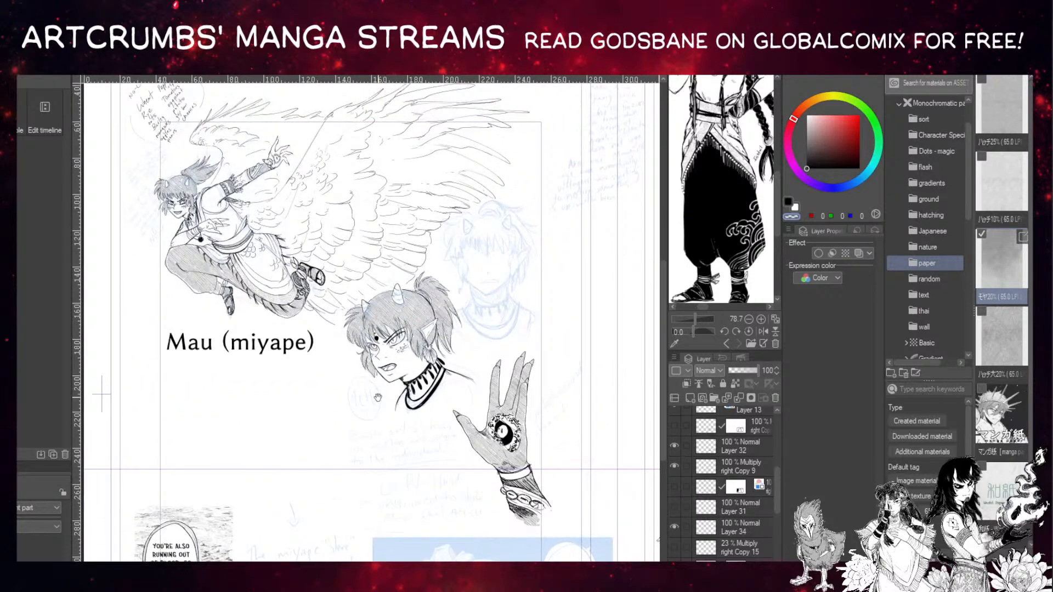
left_click_drag(417, 365, 412, 389)
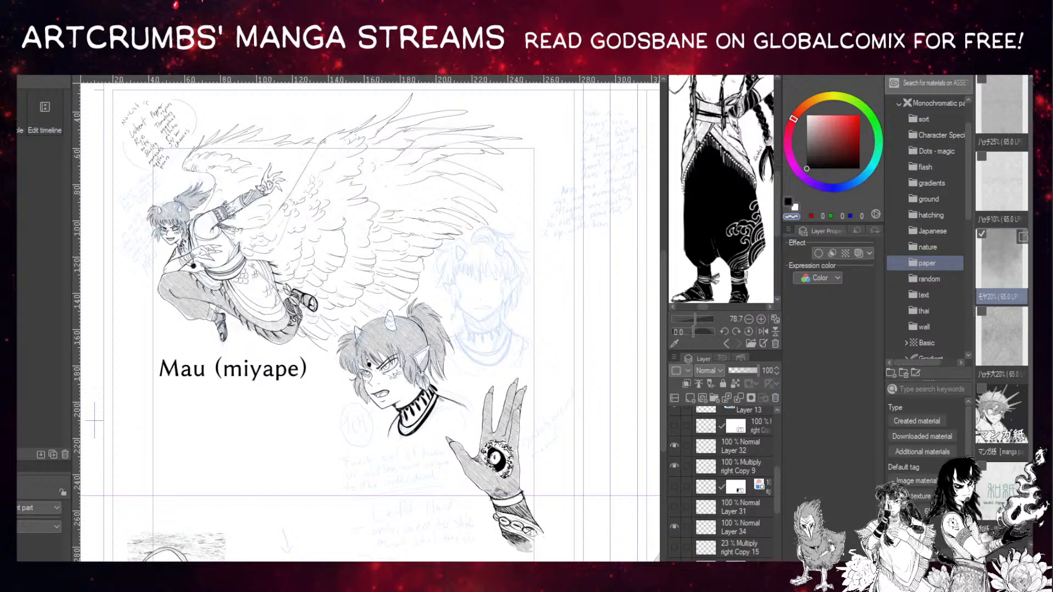
left_click_drag(384, 239, 363, 254)
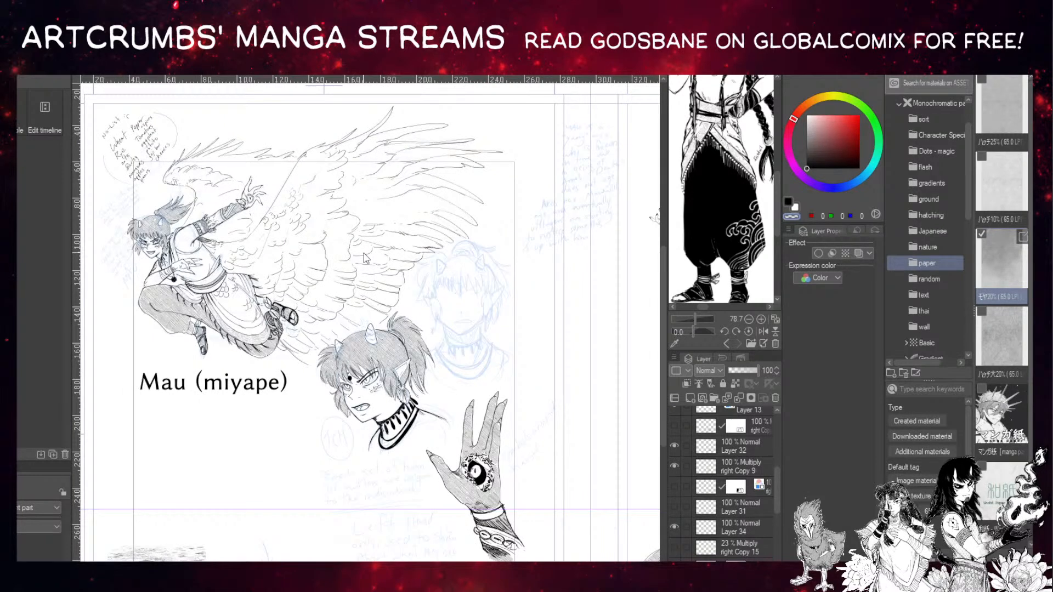
scroll(420, 367, "down", 1)
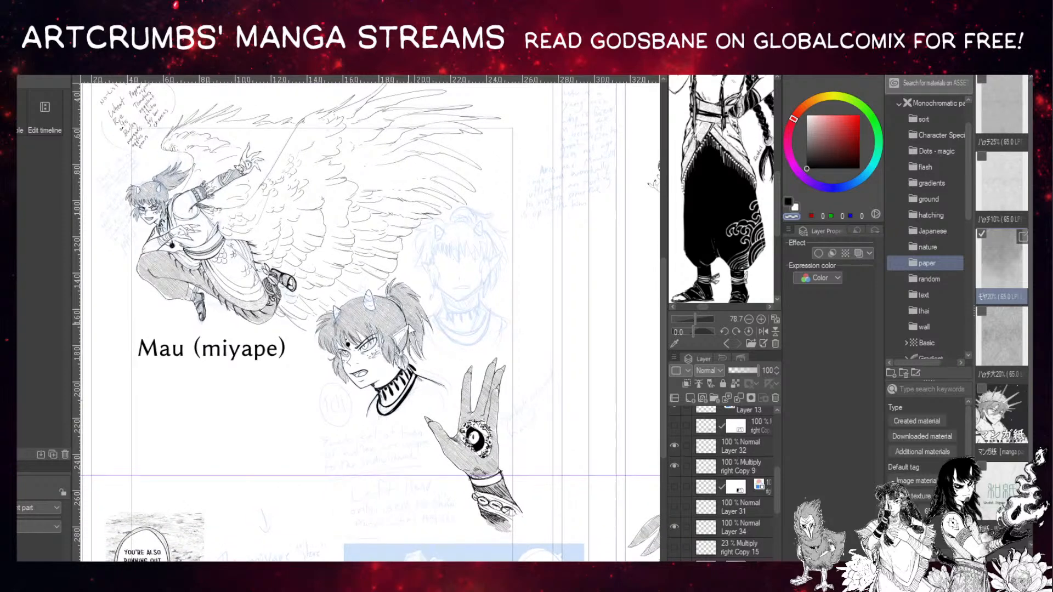
scroll(393, 292, "down", 1)
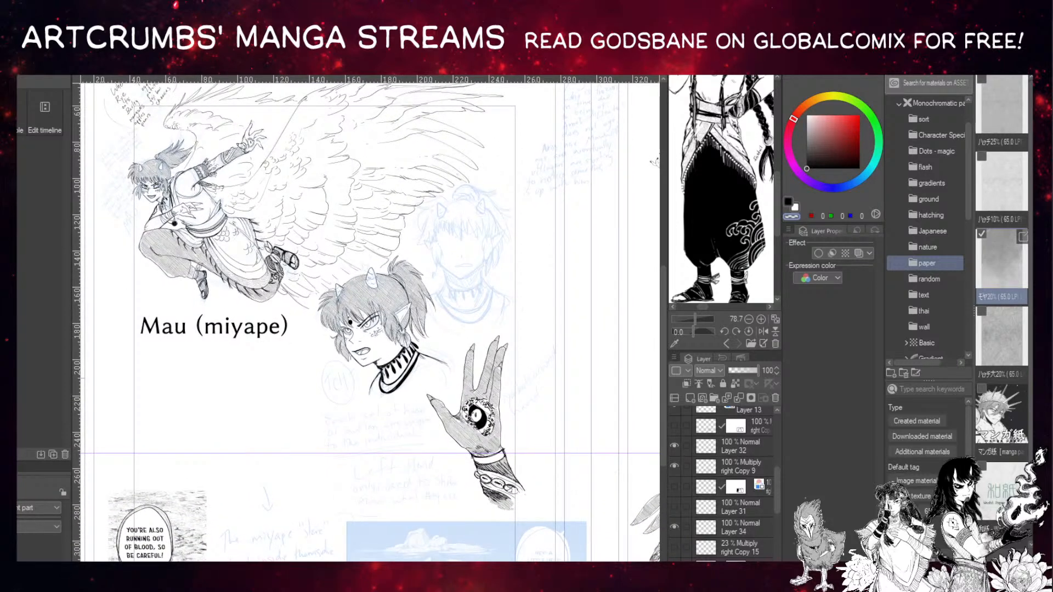
key("k")
scroll(250, 310, "down", 1)
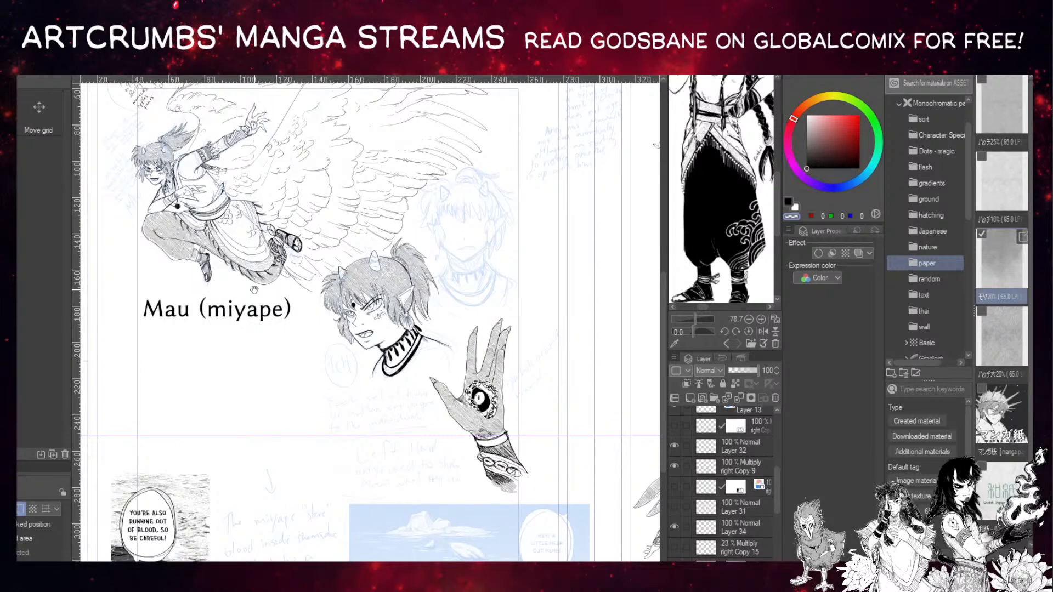
key("o")
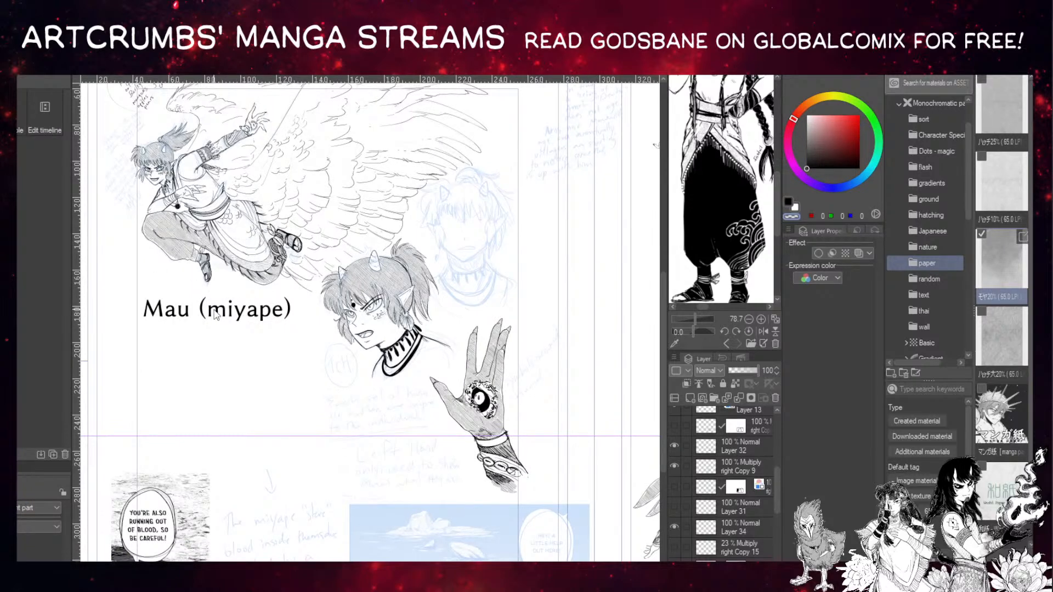
left_click(239, 320)
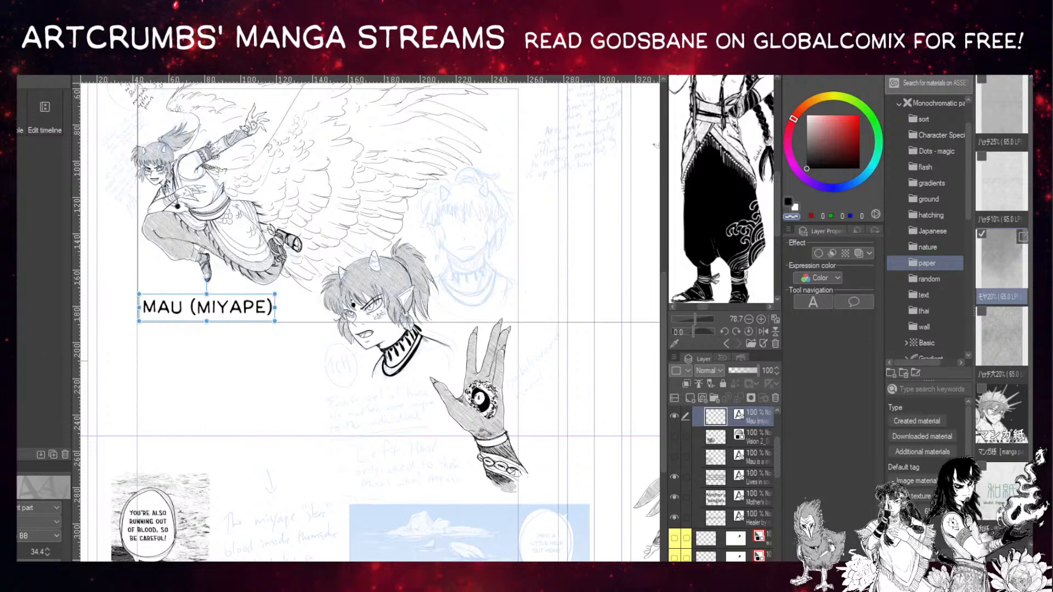
key("ctrl+z")
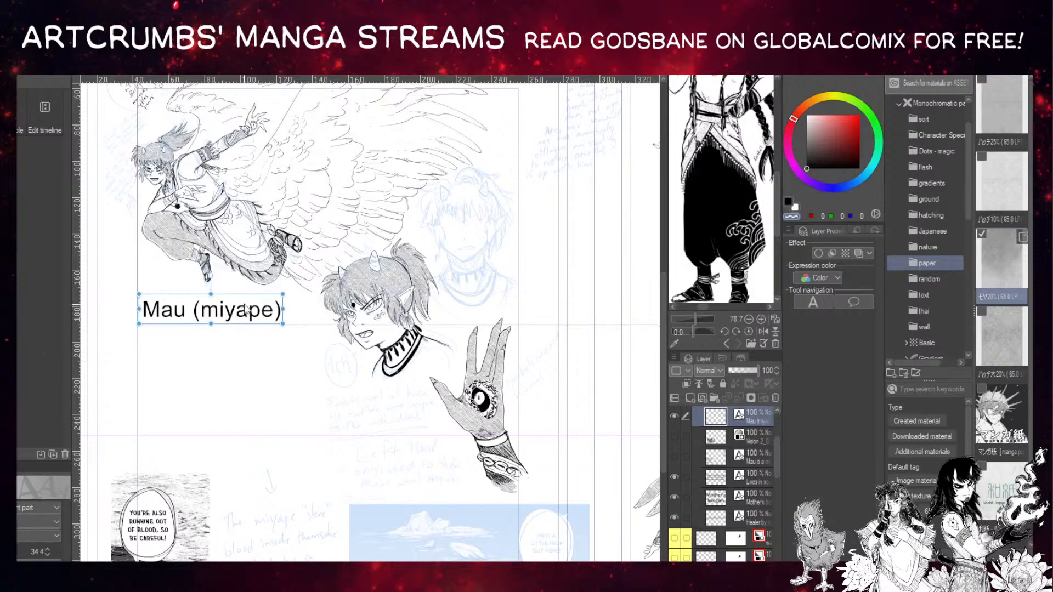
Move the "Mau (miyape)" caption slightly down and to the left, and check its placement within the whole spread.
left_click_drag(252, 296, 250, 304)
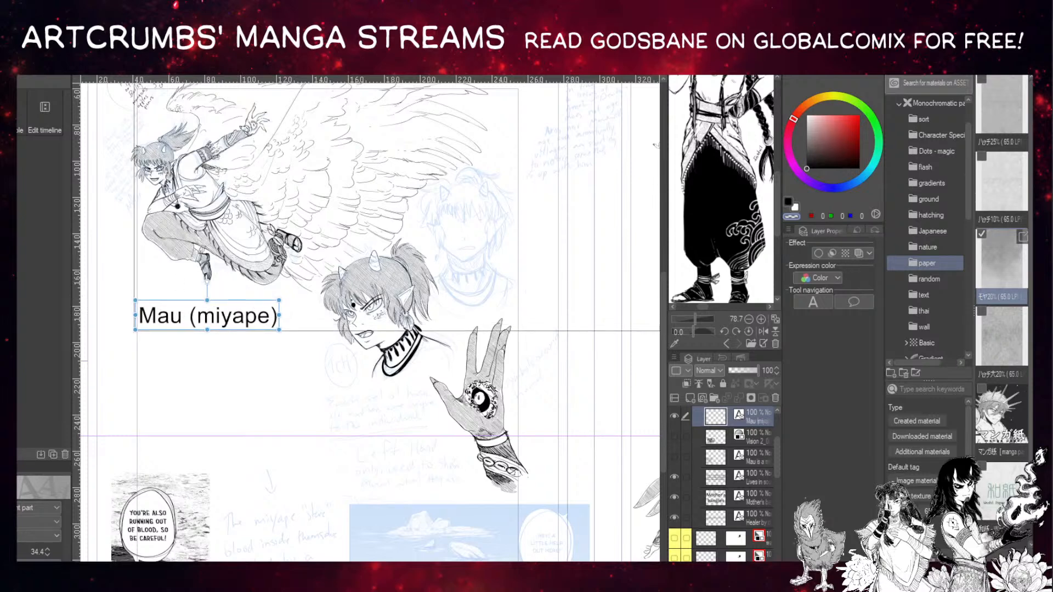
key("k")
scroll(240, 373, "down", 2)
left_click_drag(316, 345, 268, 402)
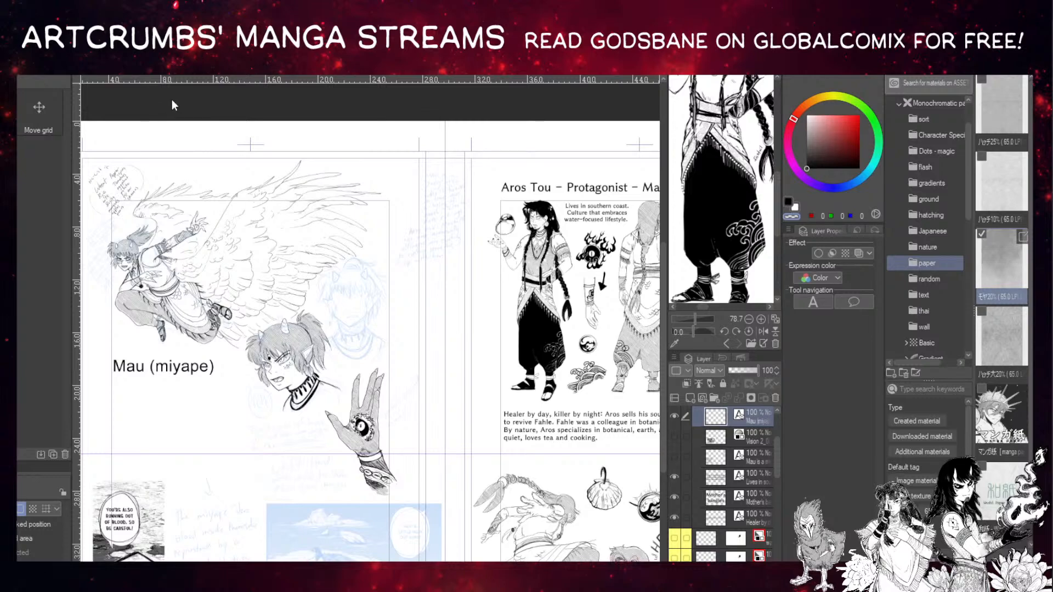
Switch to the finished manga page Vision 1_022 and examine the tones and lettering in its garden, shrine and waterfall panels.
key("ctrl+Tab")
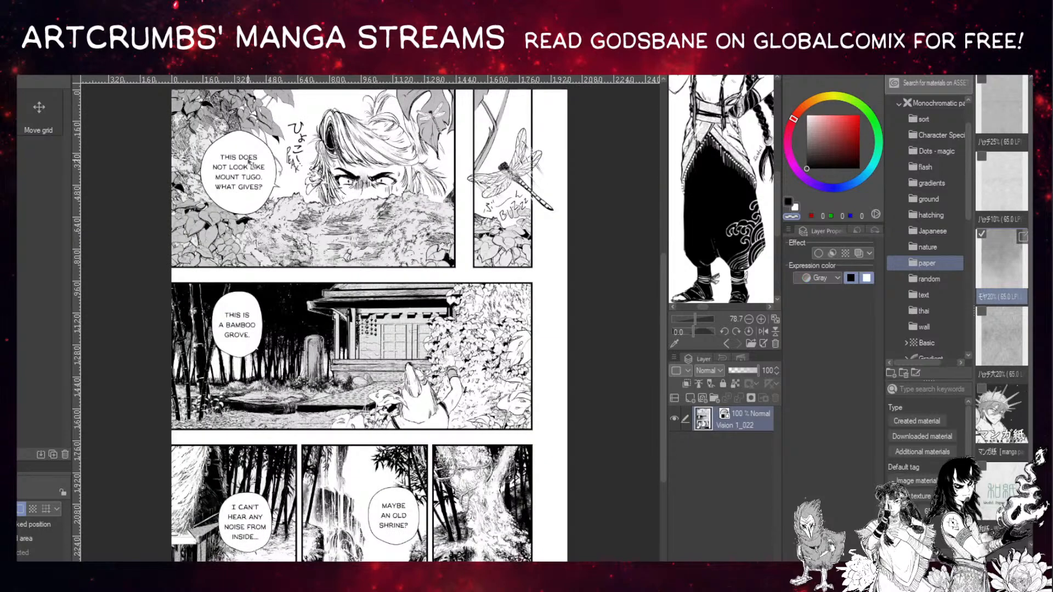
scroll(353, 438, "up", 3)
scroll(336, 442, "down", 1)
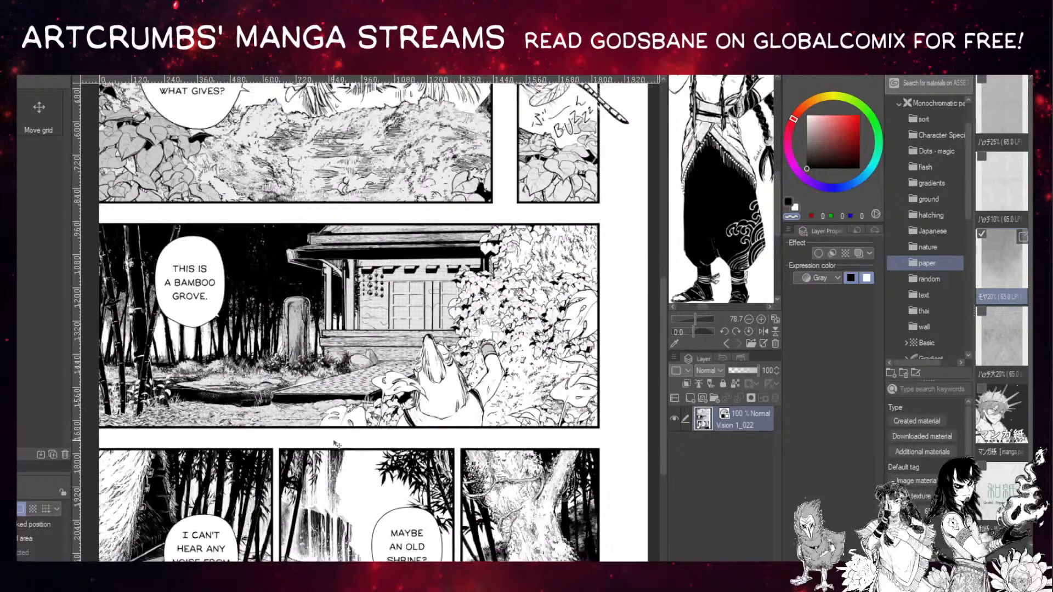
left_click_drag(302, 475, 358, 367)
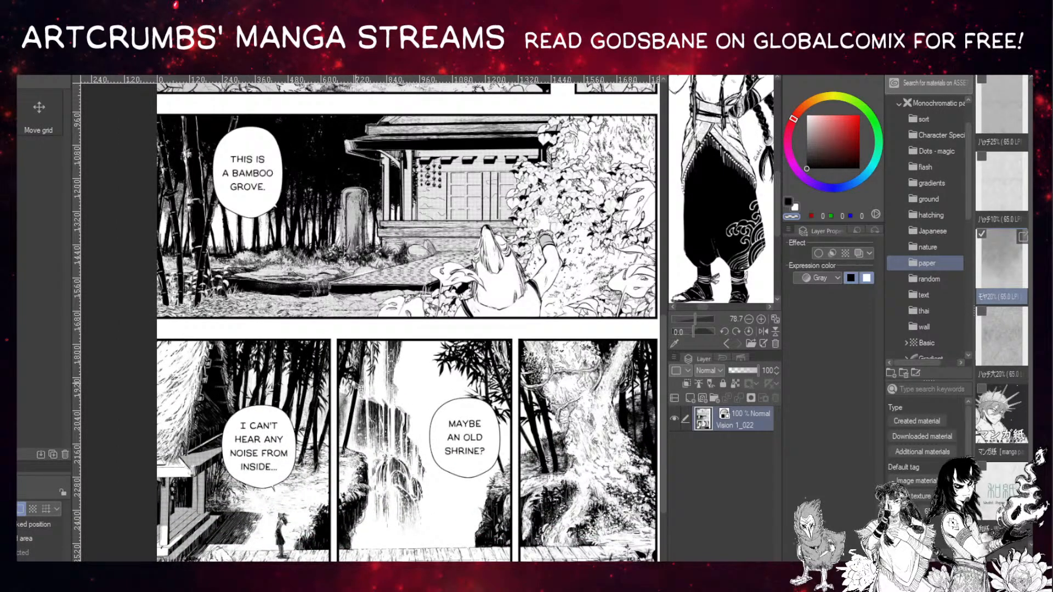
left_click_drag(415, 424, 350, 406)
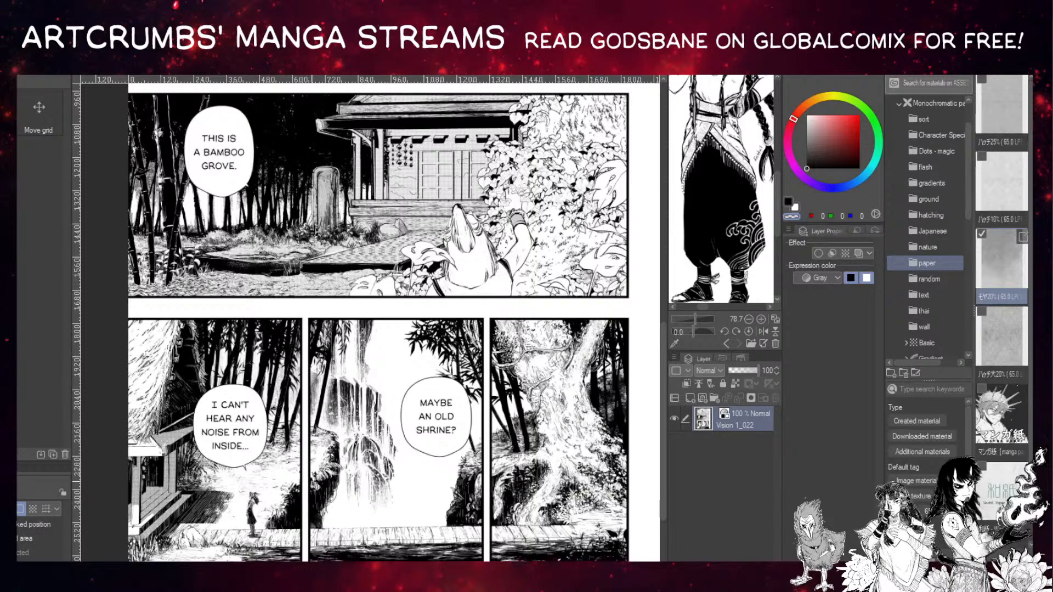
scroll(316, 483, "up", 5)
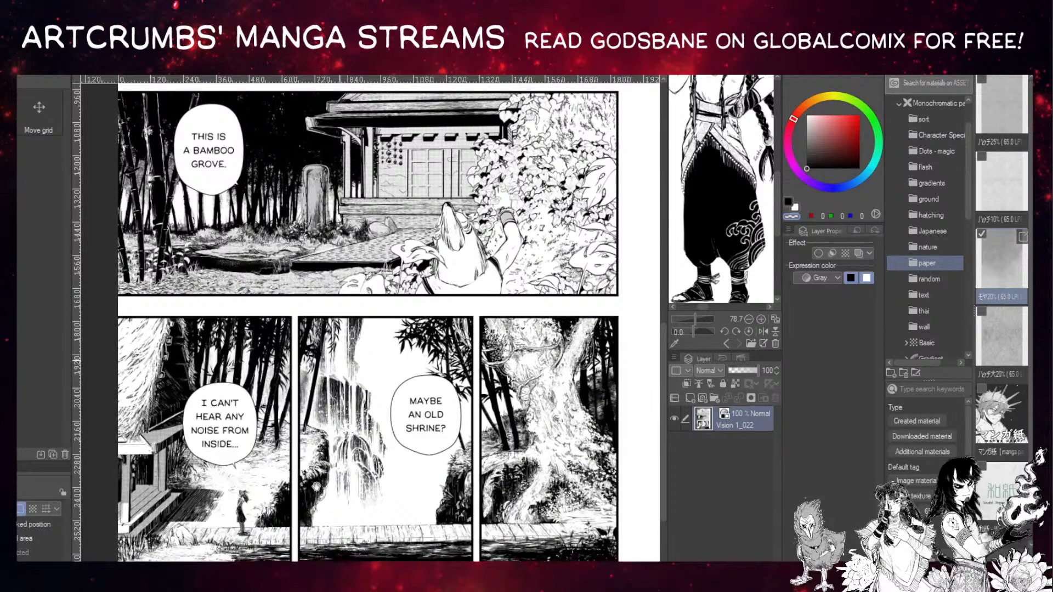
scroll(333, 396, "down", 3)
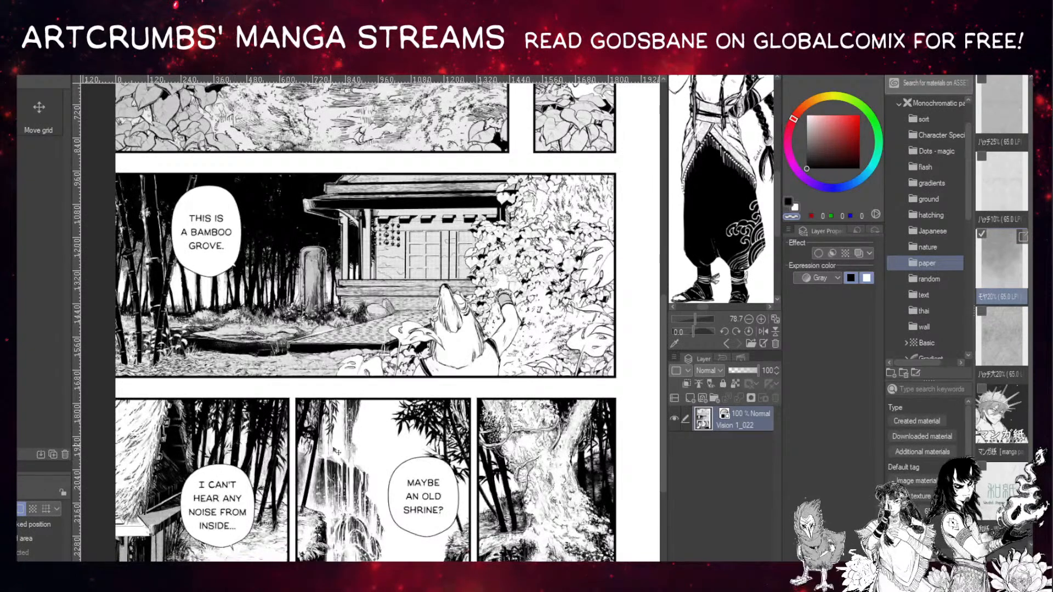
scroll(322, 361, "up", 3)
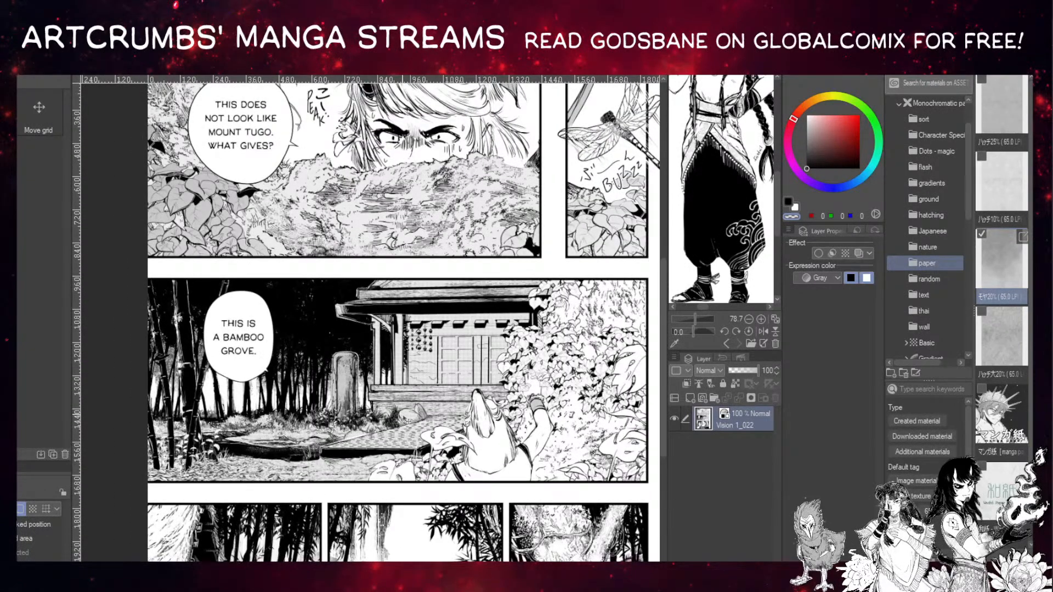
scroll(403, 405, "up", 1)
left_click_drag(399, 410, 430, 398)
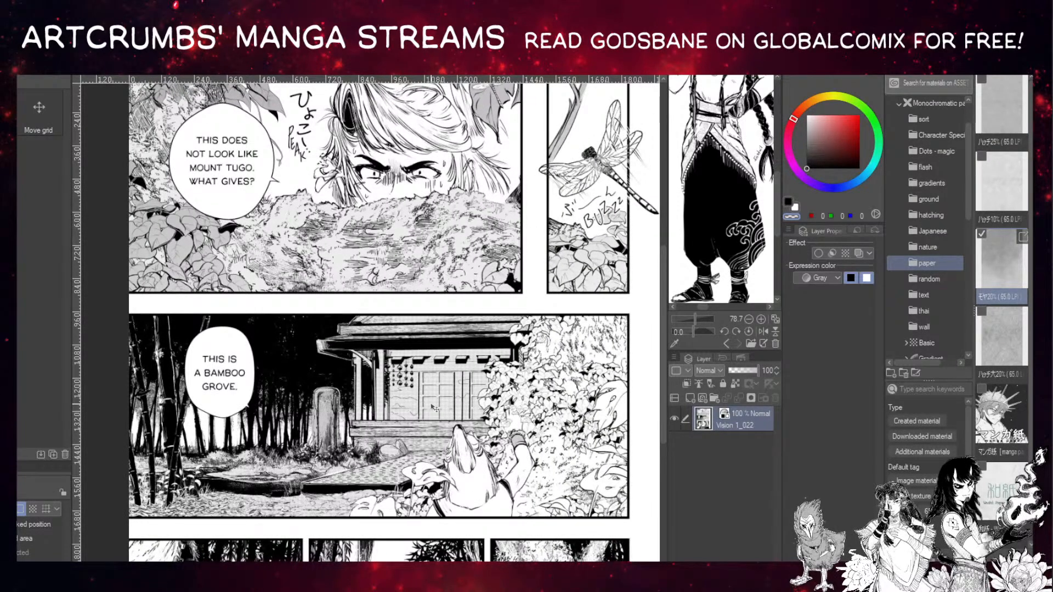
left_click_drag(413, 444, 422, 410)
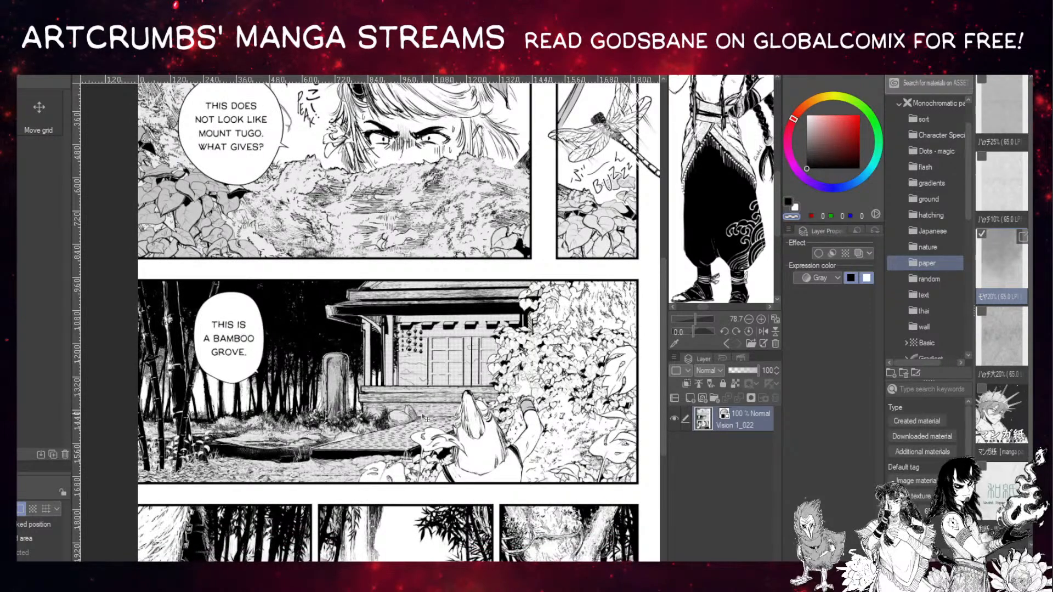
Hide the materials library to widen the canvas, and examine the tones in the hedge and bamboo grove panels.
left_click_drag(391, 461, 392, 441)
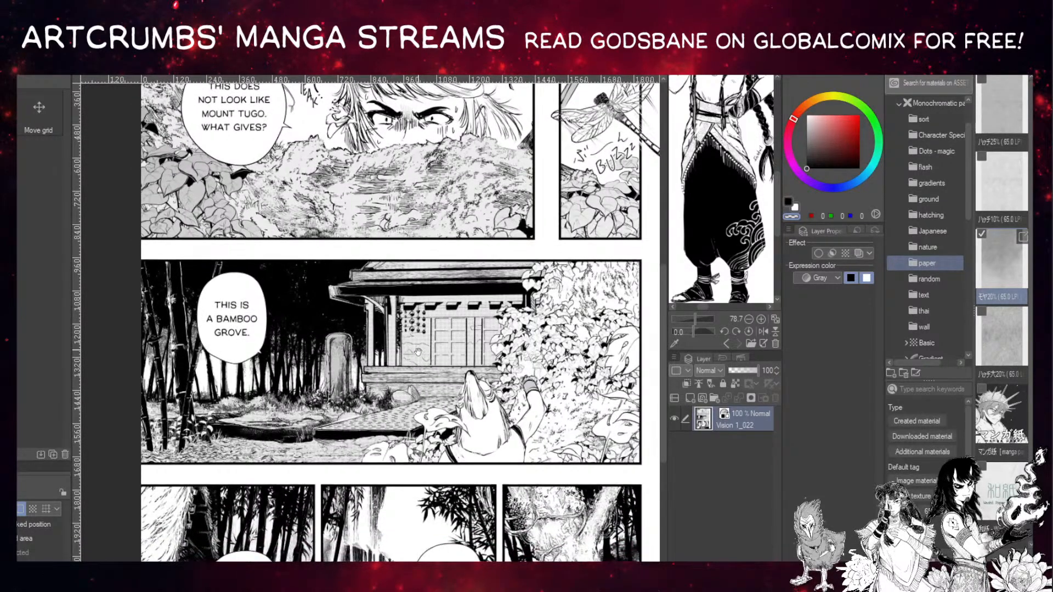
left_click_drag(418, 352, 407, 460)
scroll(407, 445, "down", 1)
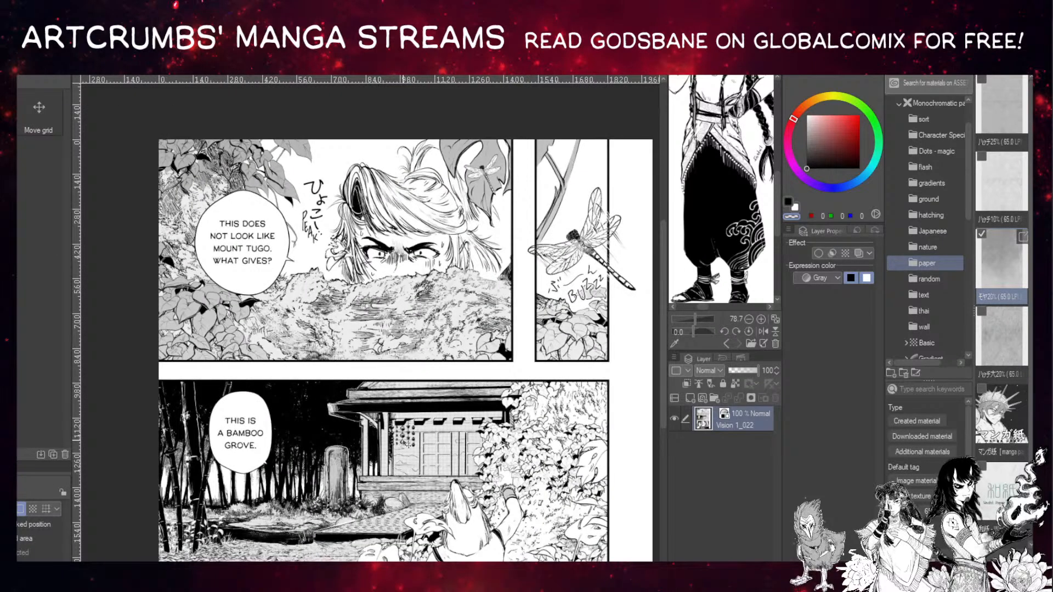
scroll(406, 443, "up", 2)
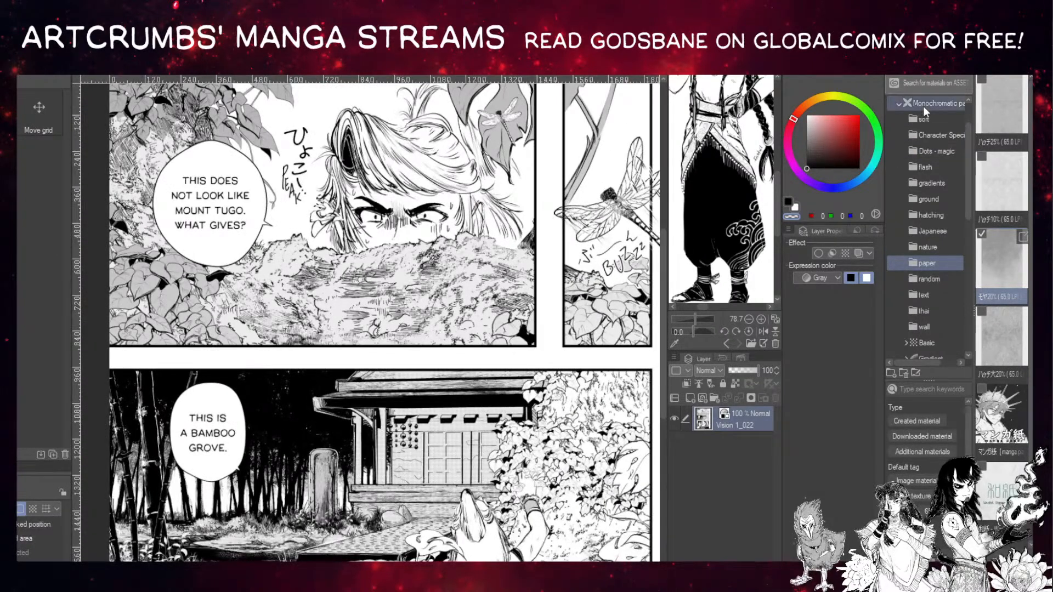
left_click(957, 78)
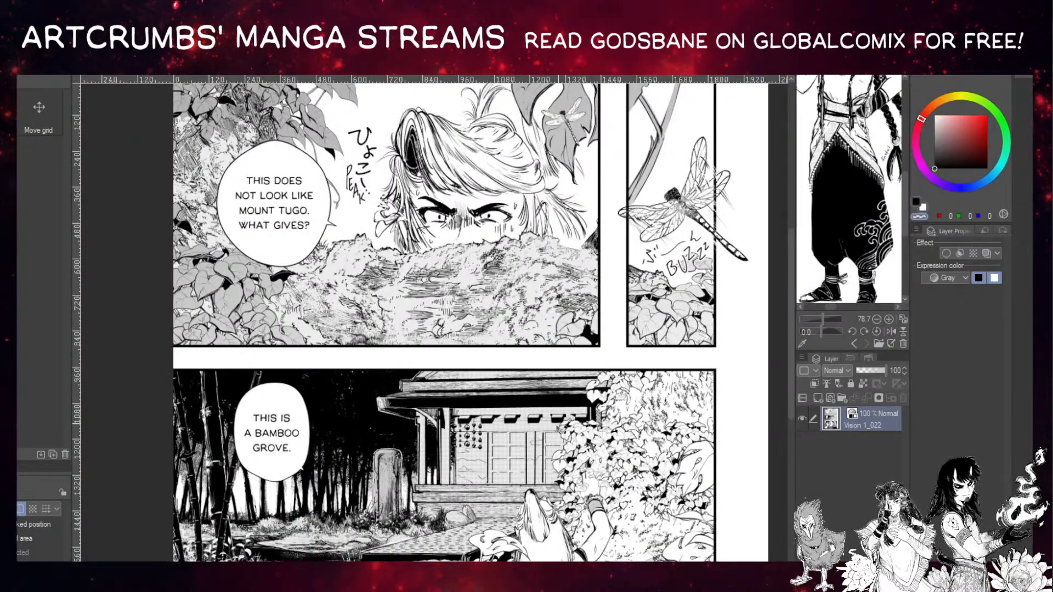
scroll(546, 445, "down", 1)
scroll(546, 436, "up", 2)
scroll(546, 437, "up", 1)
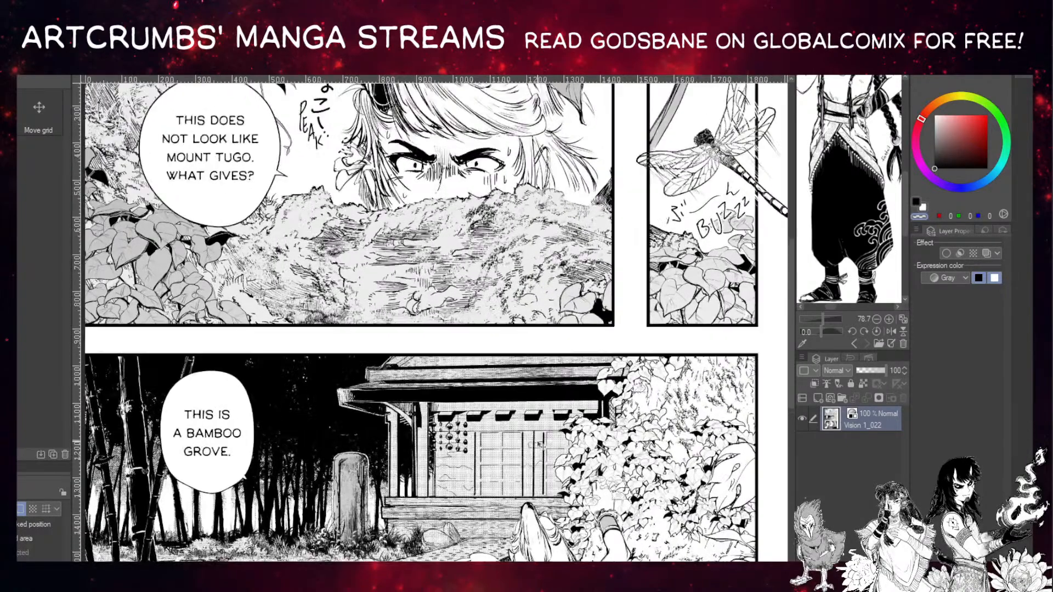
left_click_drag(529, 467, 524, 312)
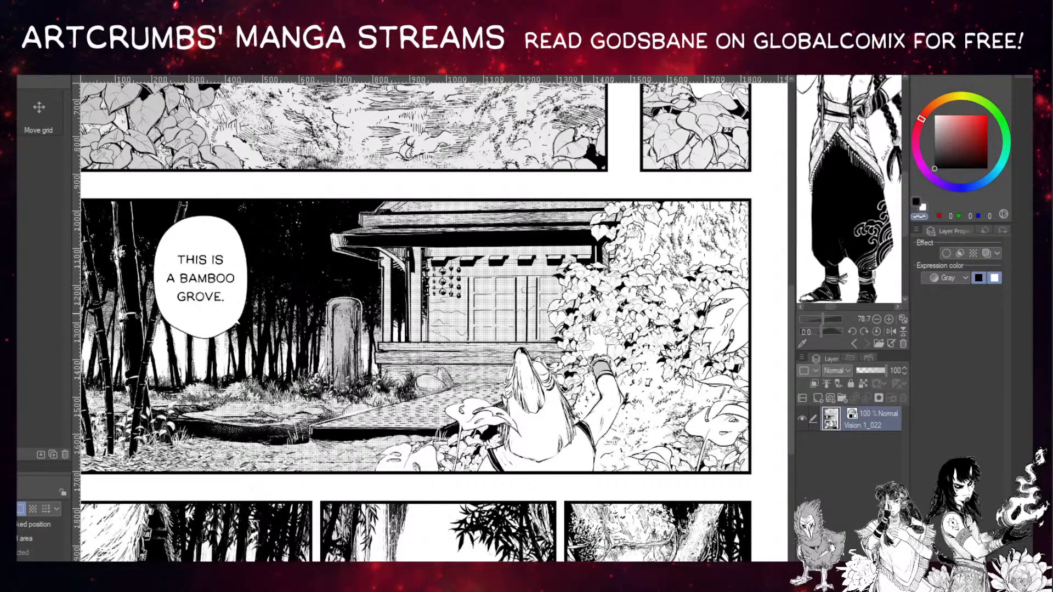
left_click_drag(582, 315, 646, 307)
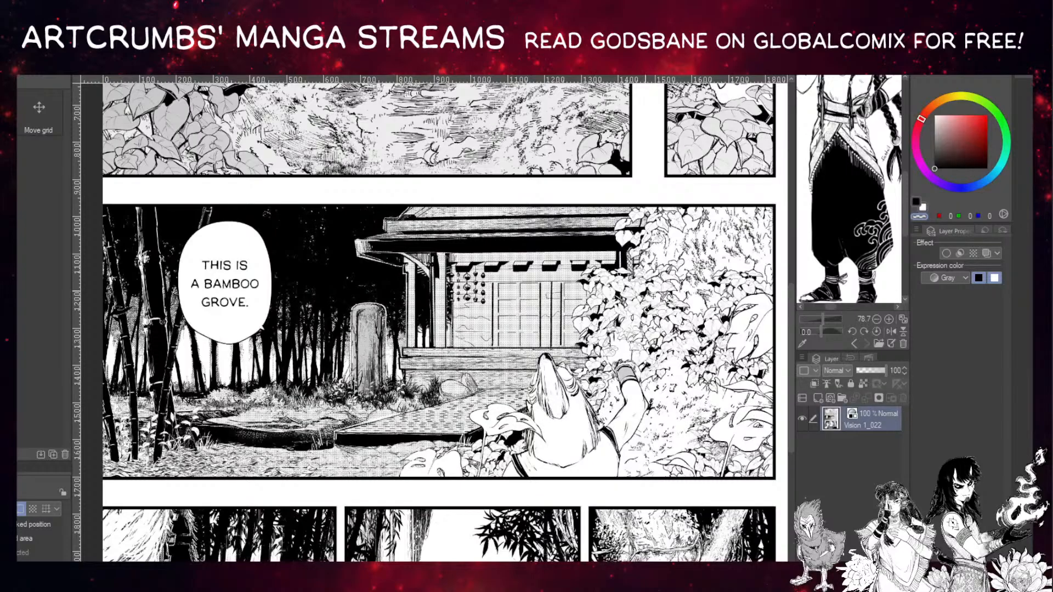
Examine the line weights and black accents of the ivy leaves beside the dot-toned shrine wall.
scroll(650, 309, "up", 8)
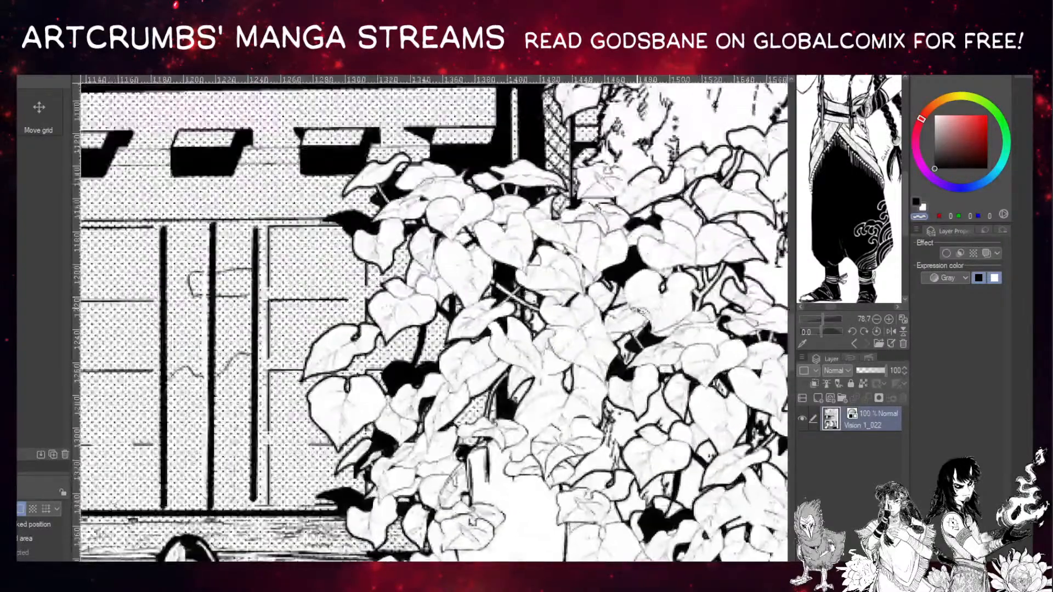
scroll(641, 315, "down", 1)
left_click_drag(645, 324, 533, 352)
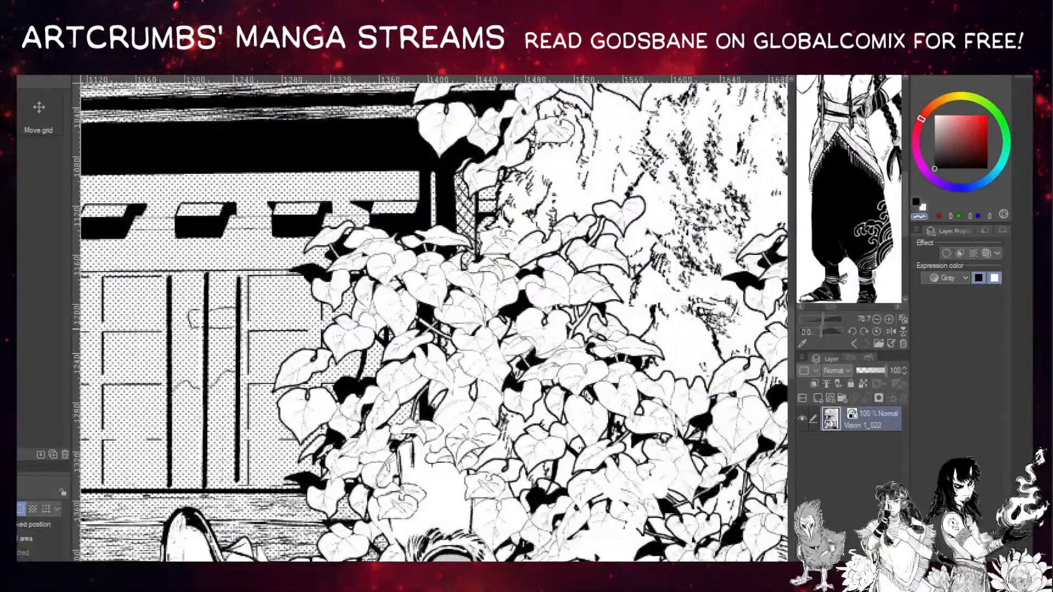
left_click_drag(523, 408, 548, 351)
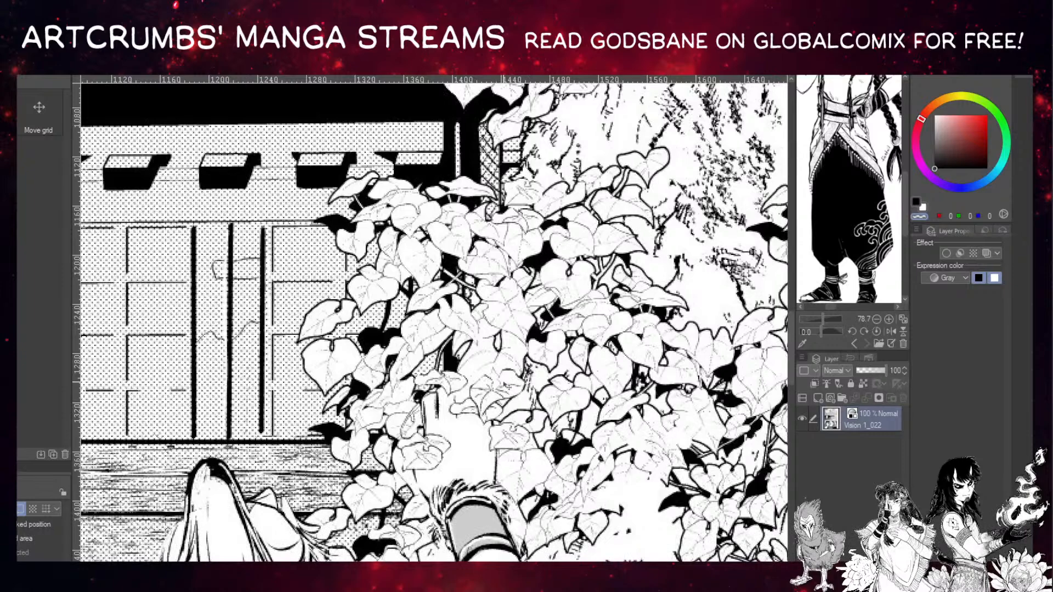
left_click_drag(594, 436, 528, 394)
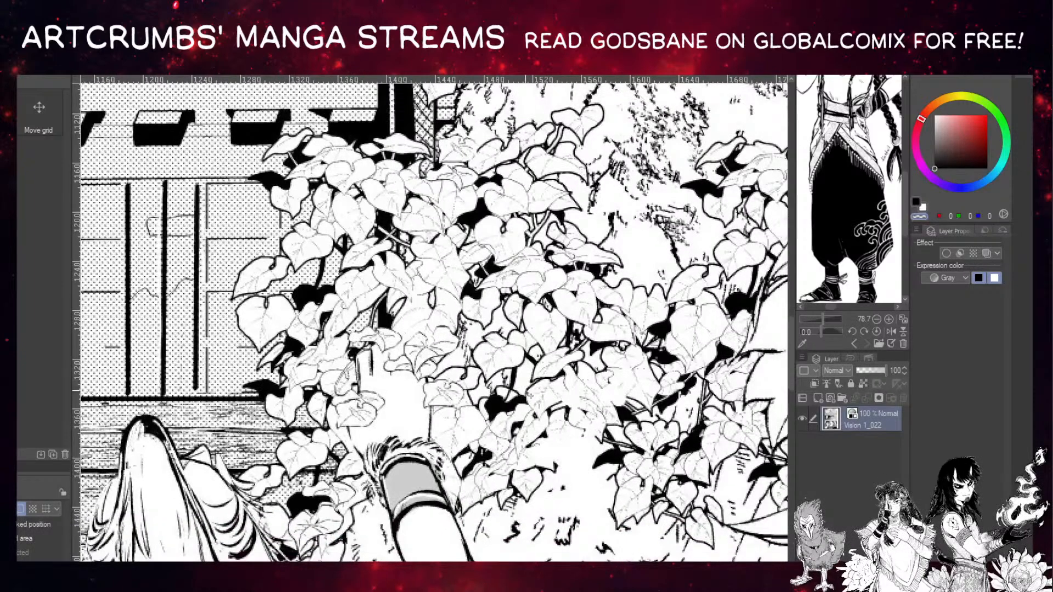
scroll(534, 393, "down", 1)
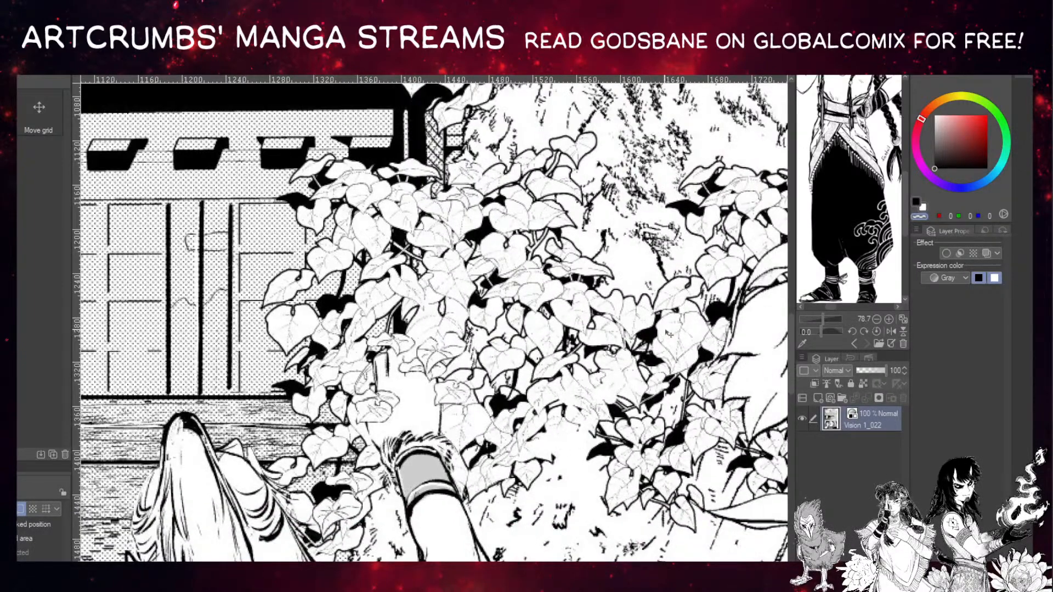
left_click_drag(705, 307, 686, 257)
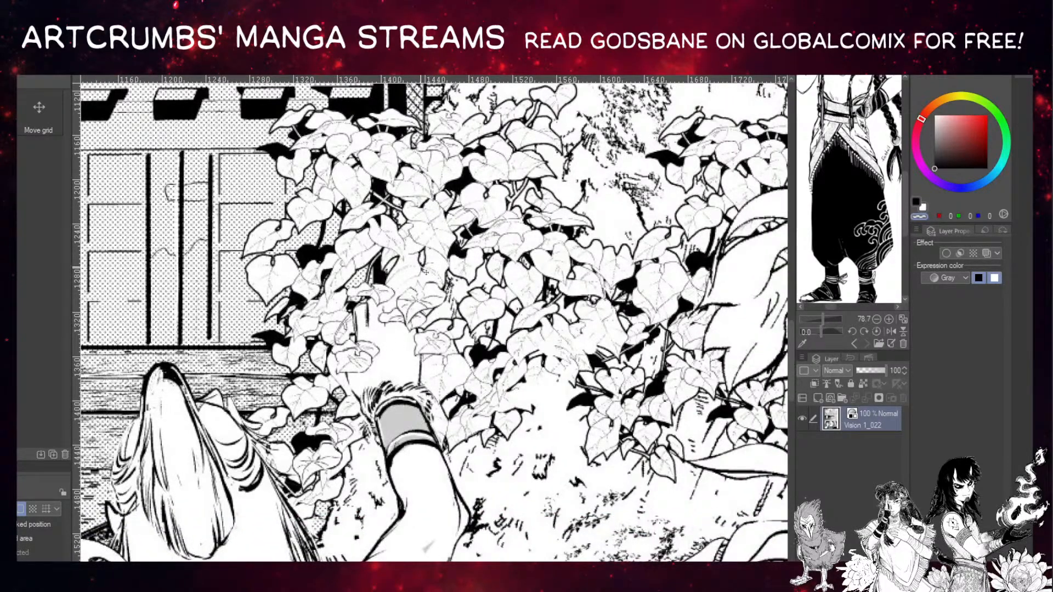
left_click_drag(496, 213, 511, 305)
scroll(544, 304, "down", 1)
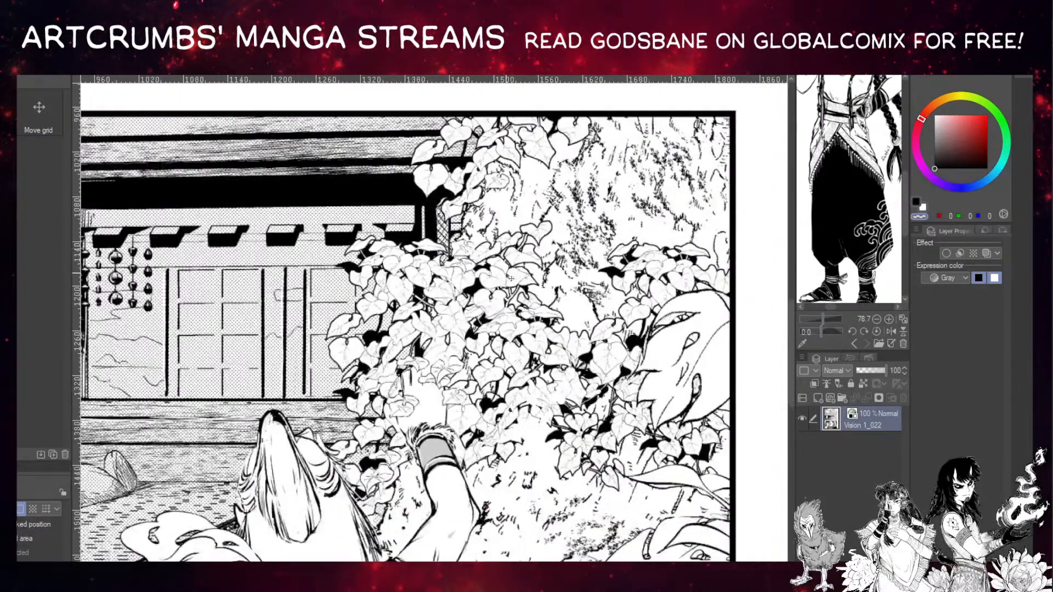
Compare the sparse grass texture around the raised arm with the toned leaf panels above it.
left_click_drag(570, 241, 472, 412)
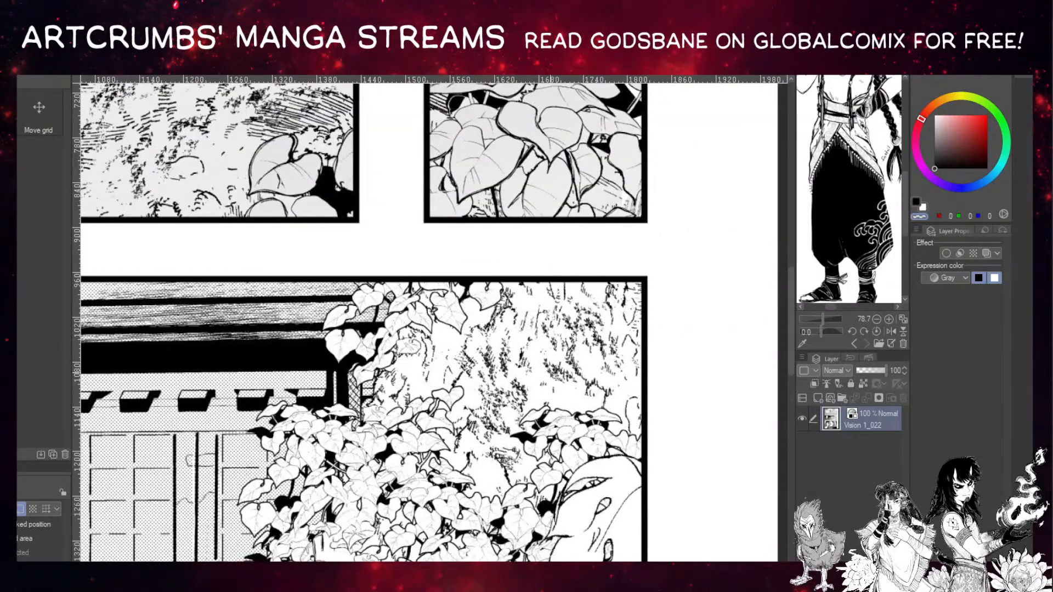
left_click_drag(518, 516, 526, 260)
left_click_drag(455, 542, 585, 327)
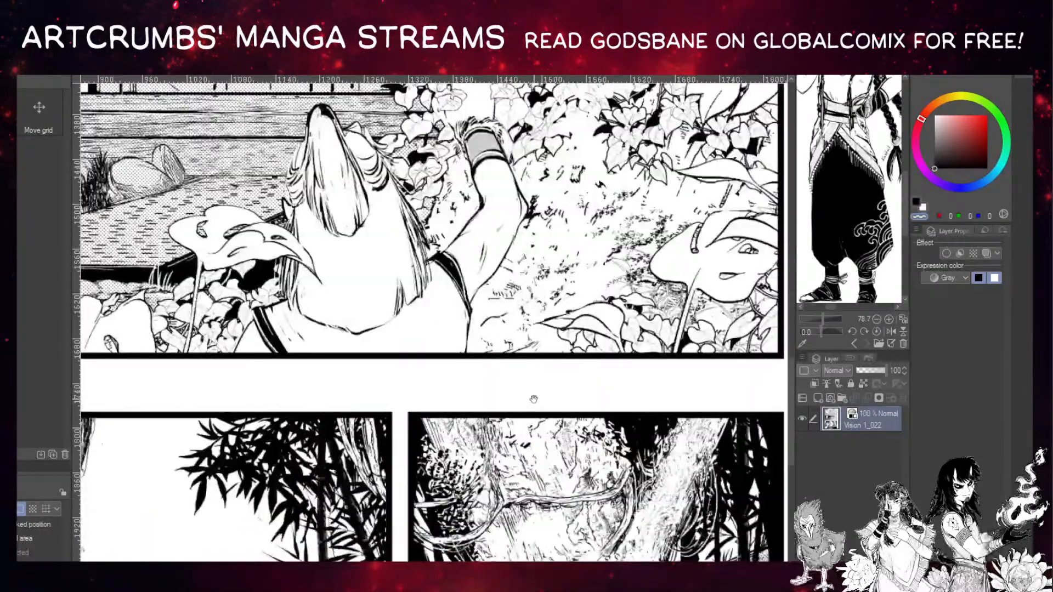
left_click_drag(540, 353, 487, 464)
scroll(544, 359, "up", 3)
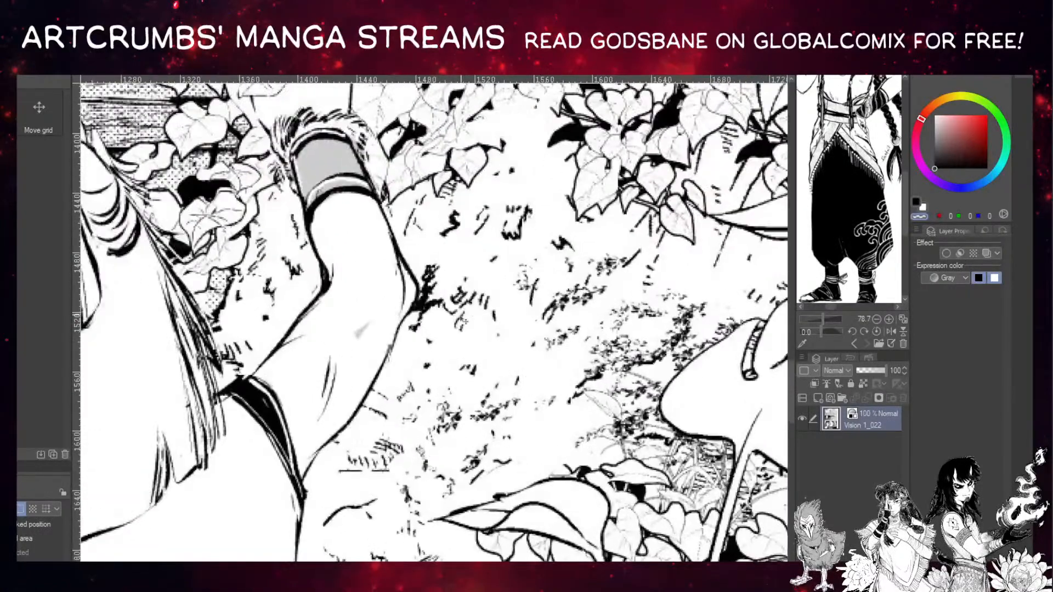
left_click_drag(561, 212, 482, 471)
left_click_drag(562, 244, 538, 389)
scroll(552, 321, "down", 2)
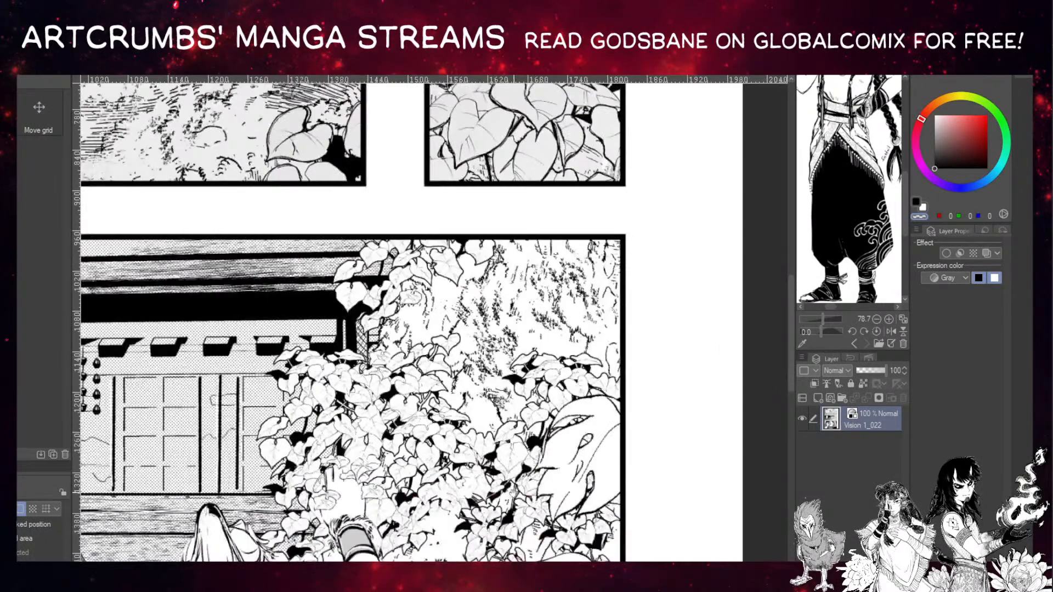
Add a new layer above the finished page for notes on its first panel, and set the drawing colour to pure red.
left_click_drag(375, 376, 539, 565)
left_click_drag(310, 374, 470, 513)
left_click_drag(342, 477, 514, 507)
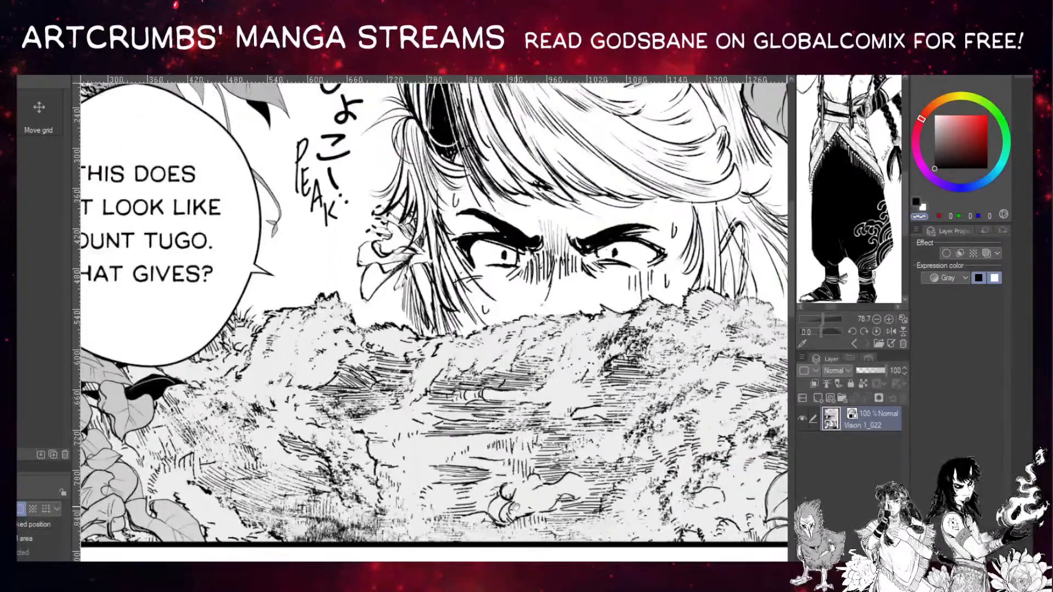
scroll(514, 496, "down", 1)
scroll(514, 496, "down", 1)
left_click_drag(390, 419, 480, 428)
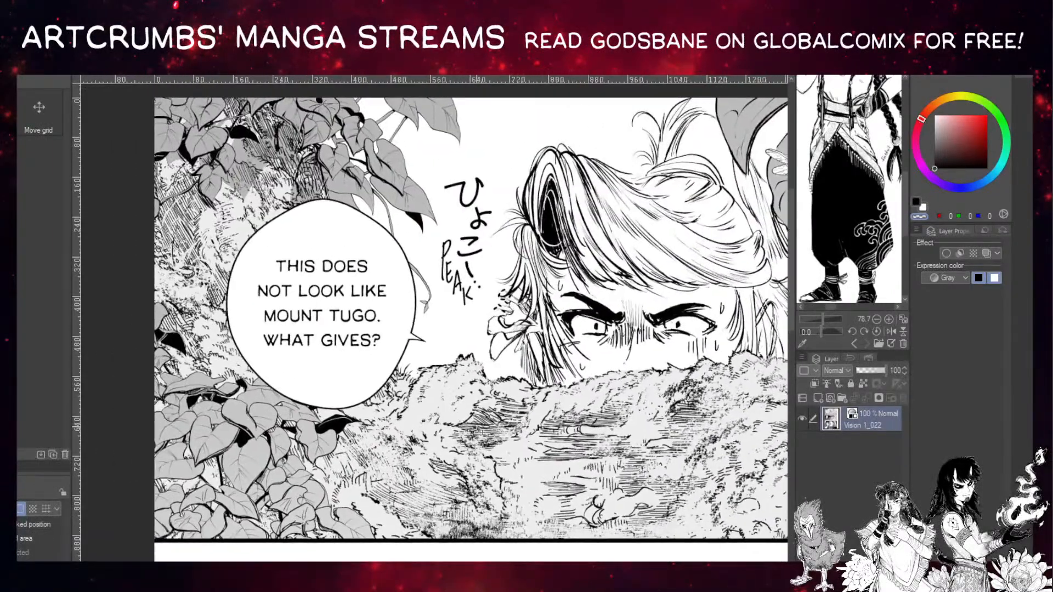
scroll(216, 195, "up", 5)
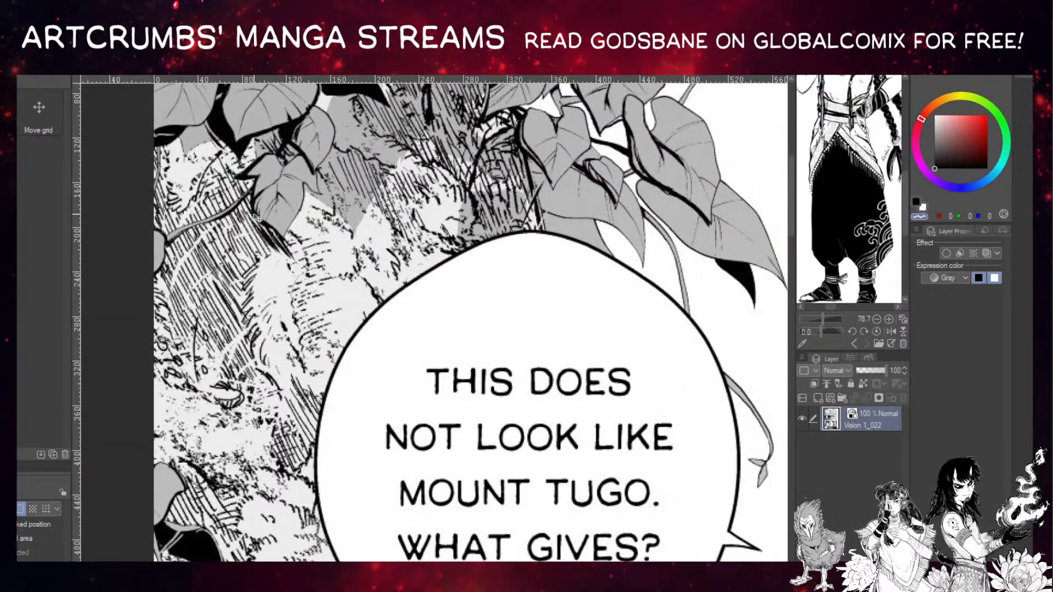
left_click(817, 398)
left_click_drag(968, 153, 1018, 84)
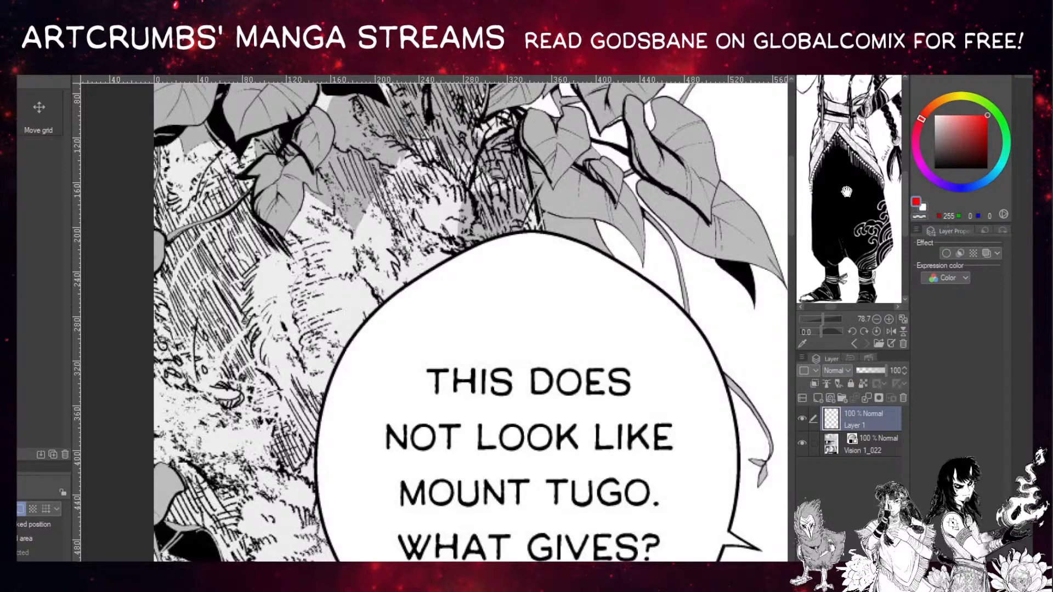
Circle the hatched shadow areas around the first speech balloon in red with a thin brush of size 4.3.
key("b")
left_click_drag(244, 156, 272, 283)
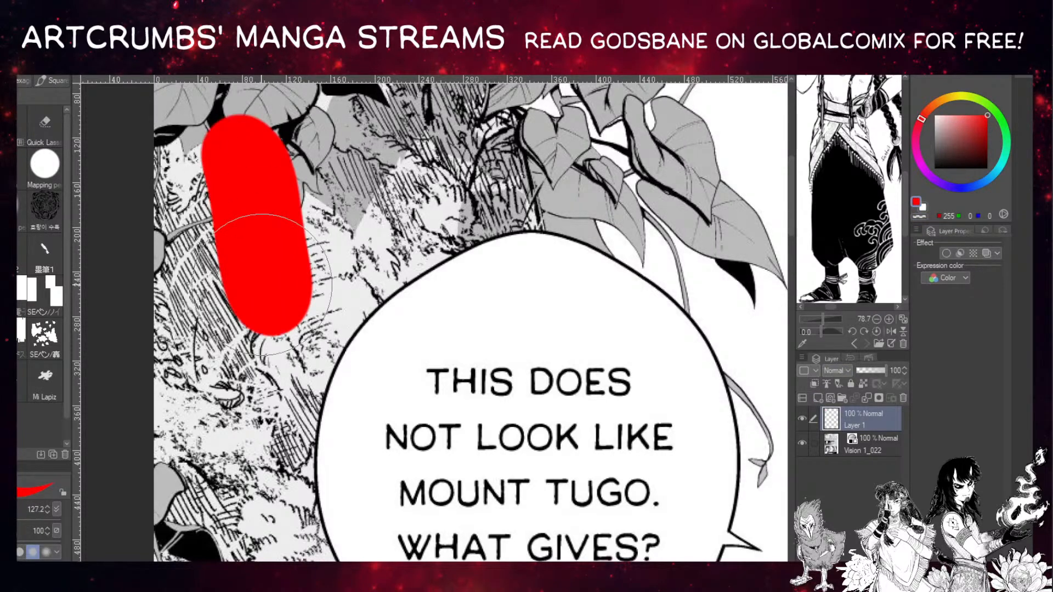
key("ctrl+z")
mouse_move(243, 138)
left_mouse_down()
mouse_move(220, 409)
mouse_move(190, 198)
left_mouse_up()
left_click_drag(412, 94, 417, 96)
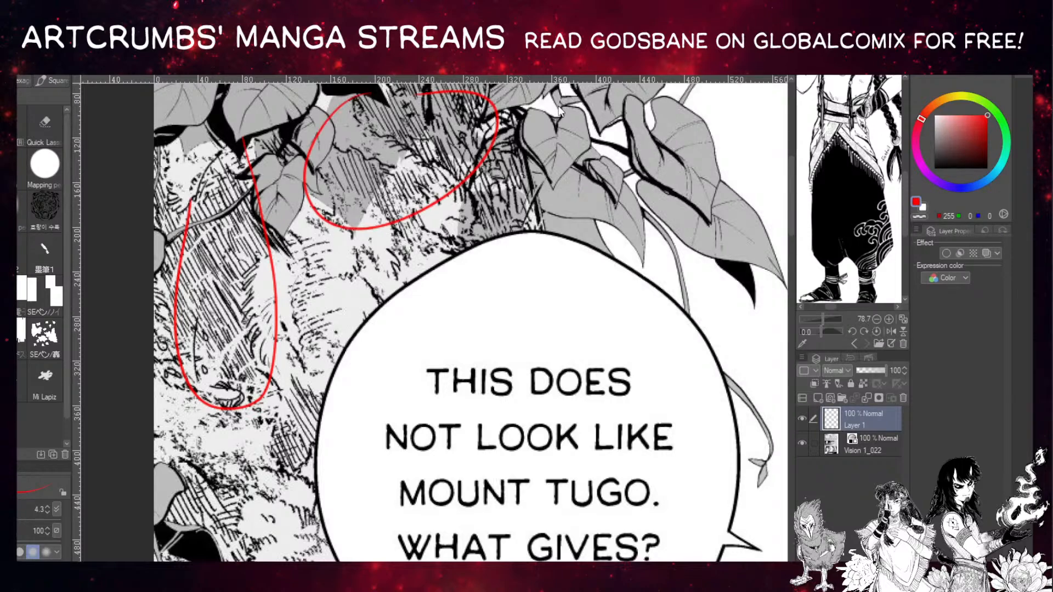
left_click_drag(561, 111, 517, 262)
mouse_move(402, 121)
left_mouse_down()
mouse_move(422, 168)
mouse_move(333, 95)
left_mouse_up()
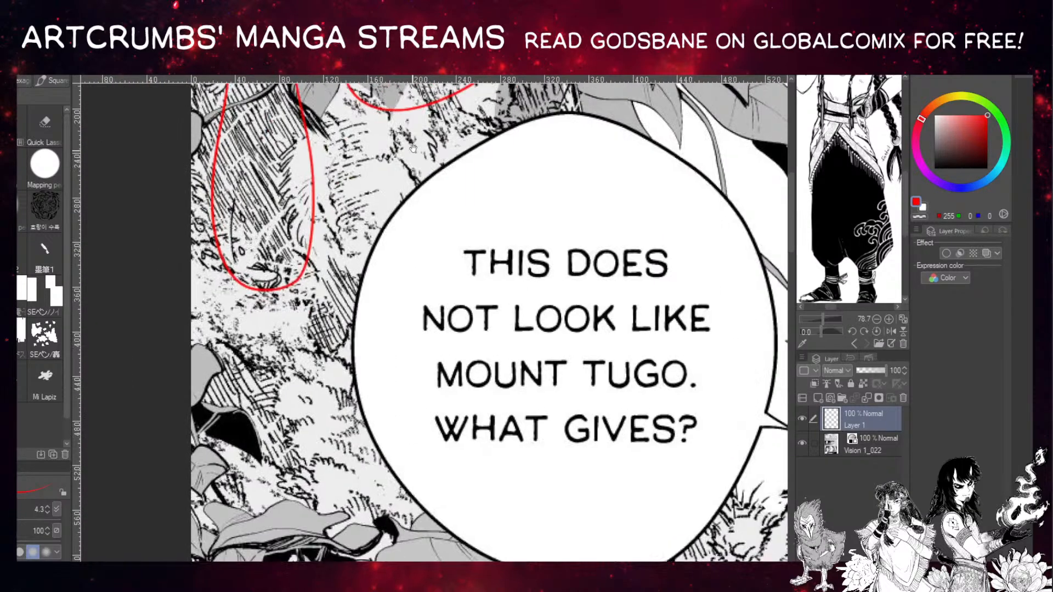
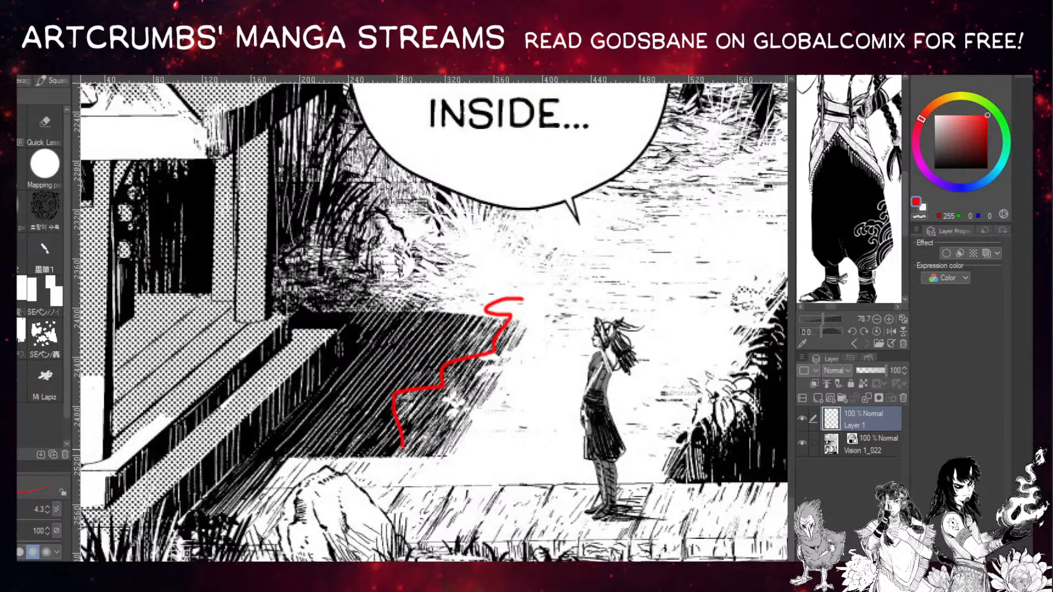
Try outlining the ragged edge of the hatched shadow beside the shrine steps in red, and undo the strokes.
mouse_move(501, 398)
left_mouse_down()
mouse_move(497, 351)
mouse_move(520, 315)
left_mouse_up()
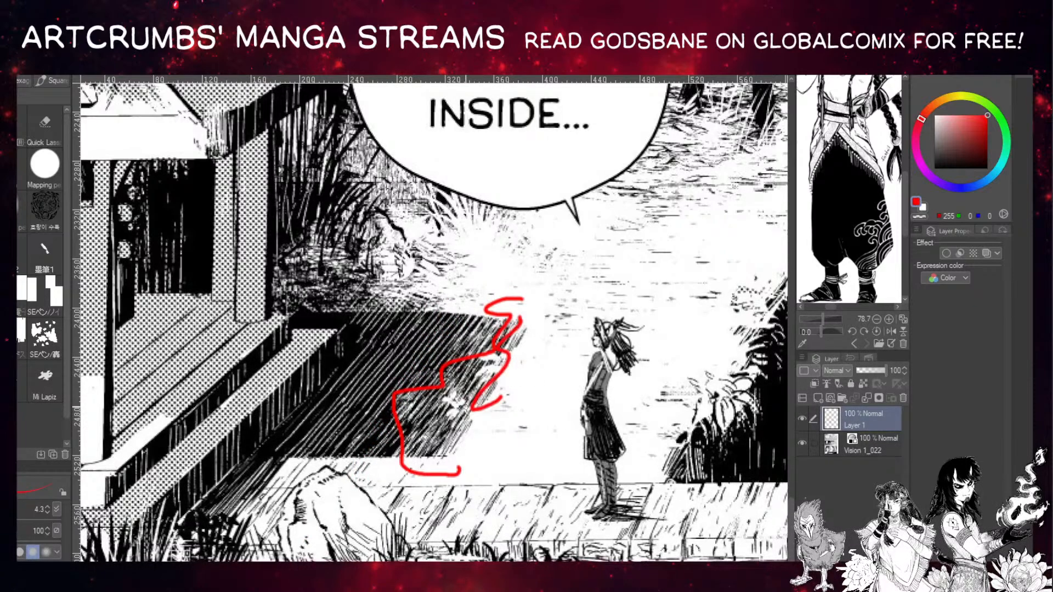
key("ctrl+z")
key("ctrl+z")
Examine the light and dark areas in the lower panels with the footbridge, waterfall and old tree.
scroll(430, 387, "down", 3)
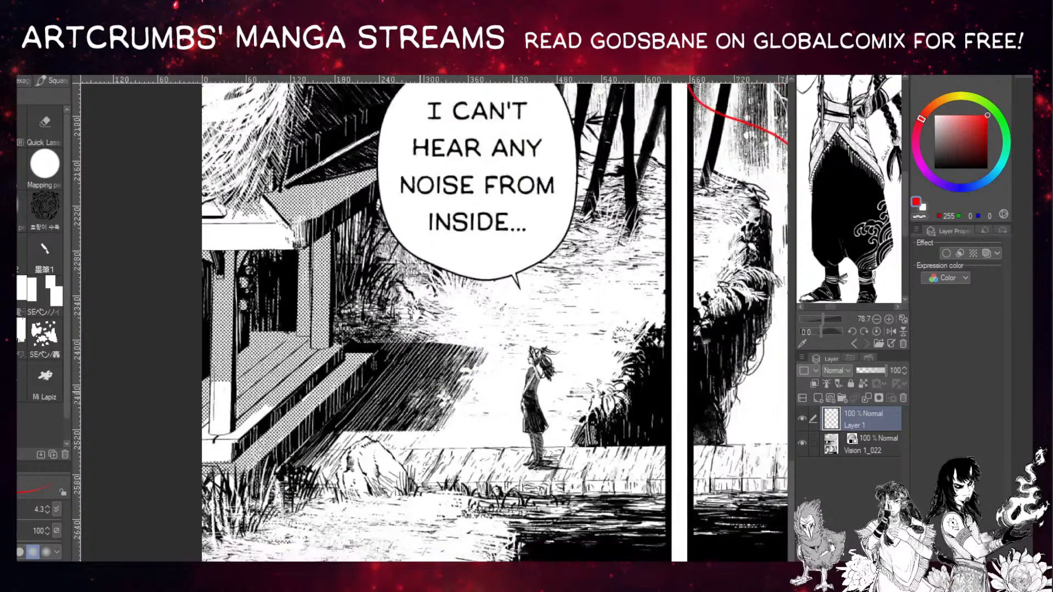
left_click_drag(456, 447, 373, 416)
left_click_drag(435, 448, 363, 386)
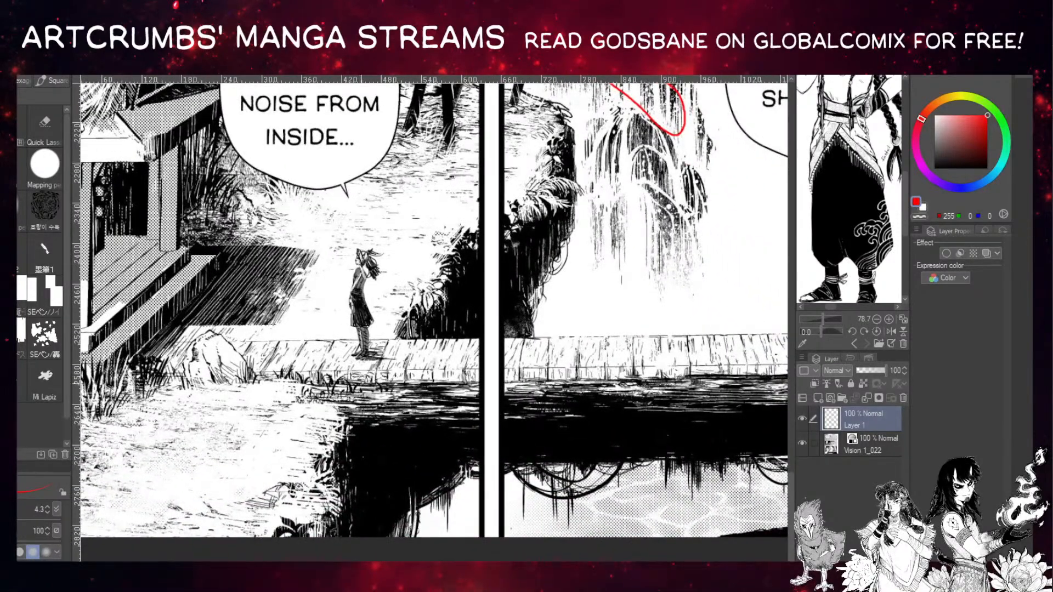
left_click_drag(490, 312, 287, 535)
scroll(454, 389, "down", 1)
left_click_drag(549, 409, 424, 432)
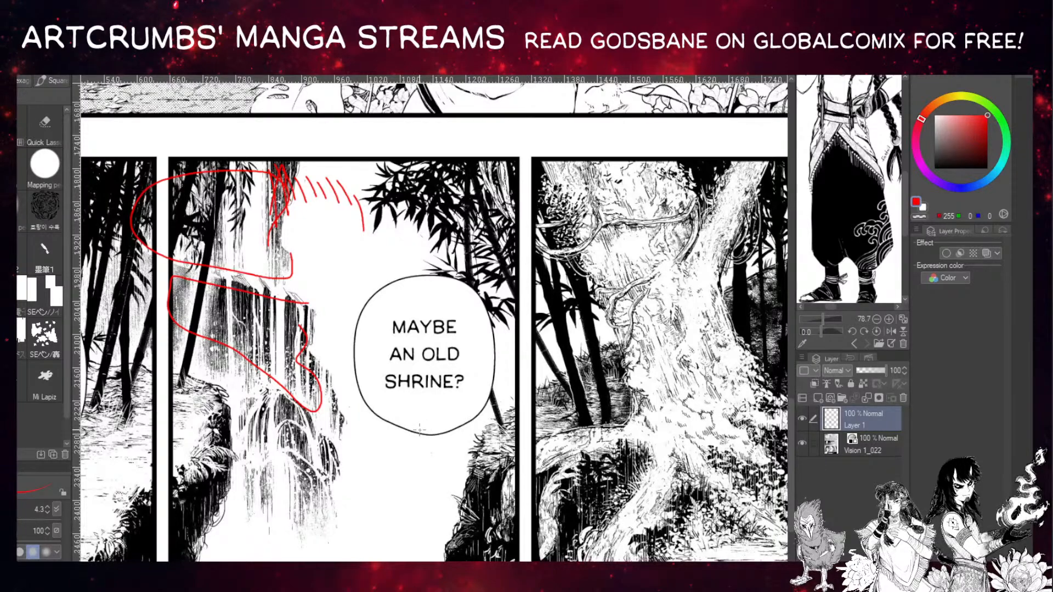
scroll(419, 430, "down", 1)
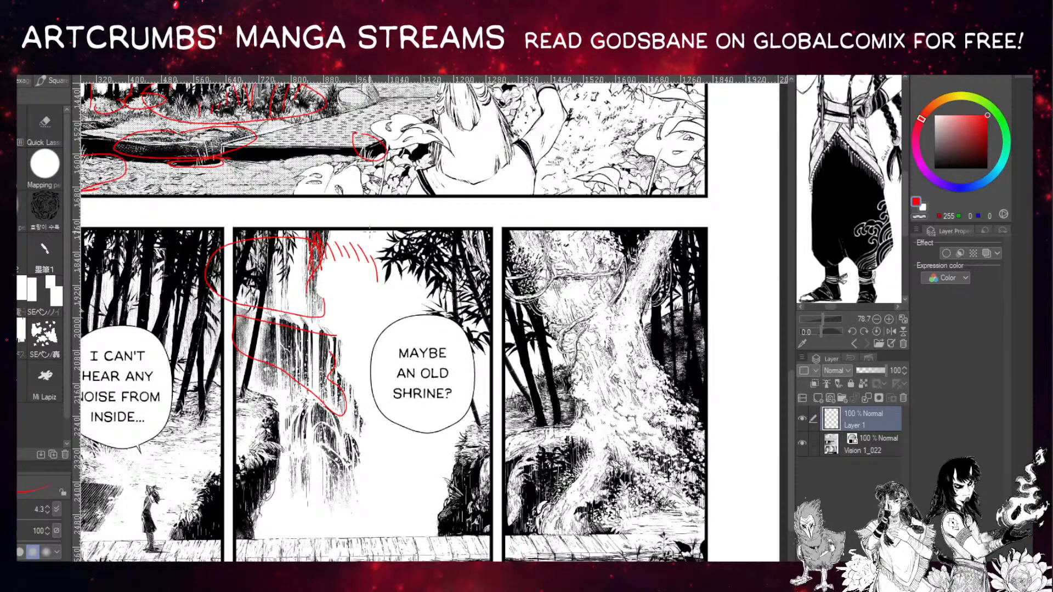
scroll(289, 213, "up", 1)
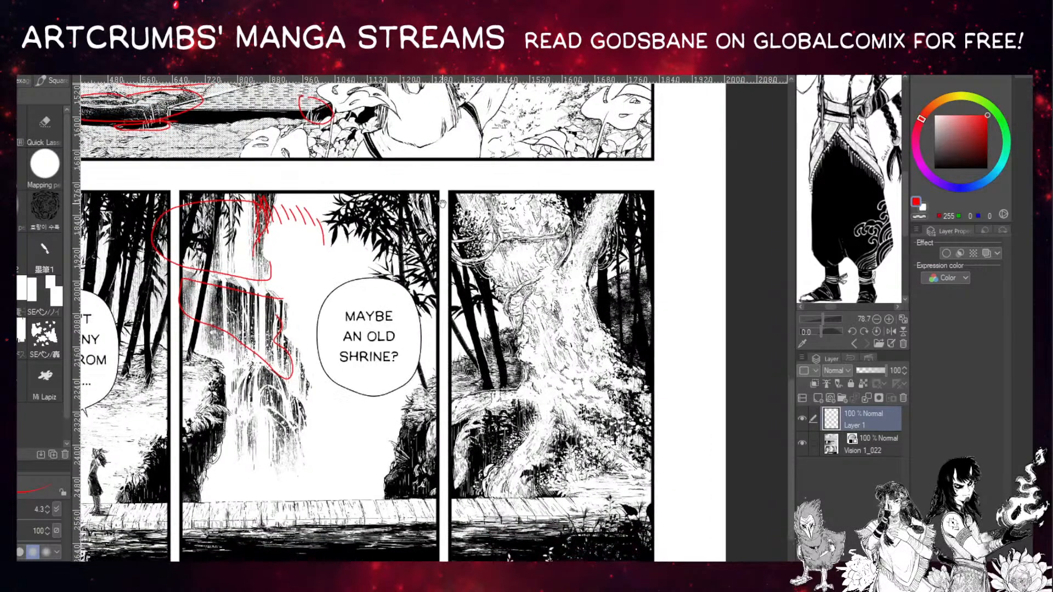
scroll(385, 358, "up", 1)
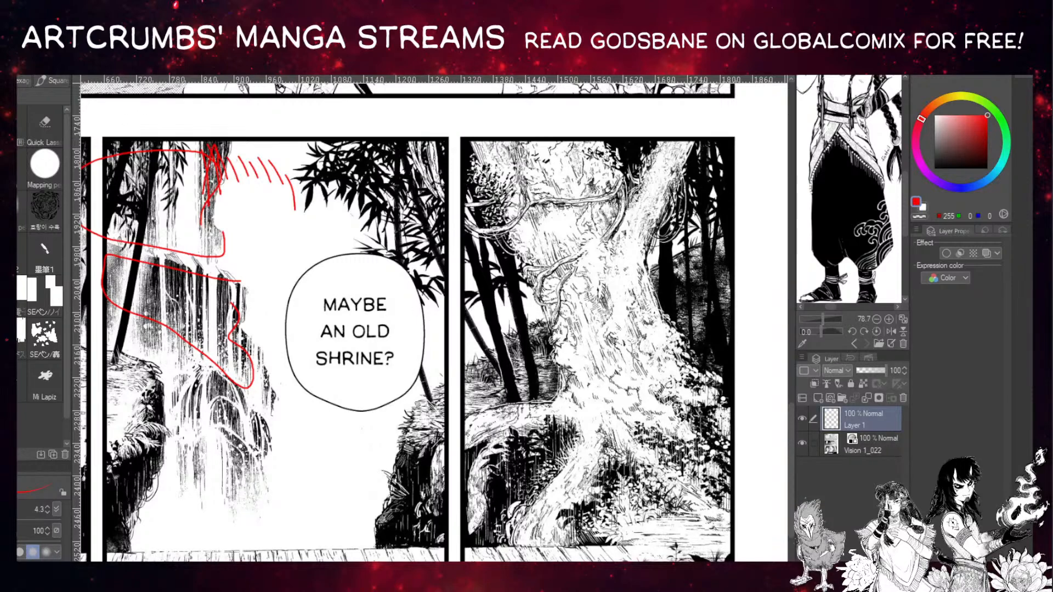
Switch back to the character spread and examine the background lines around the leaping figure panel's speech balloon.
key("ctrl+Tab")
left_click_drag(308, 426, 346, 268)
scroll(237, 459, "up", 2)
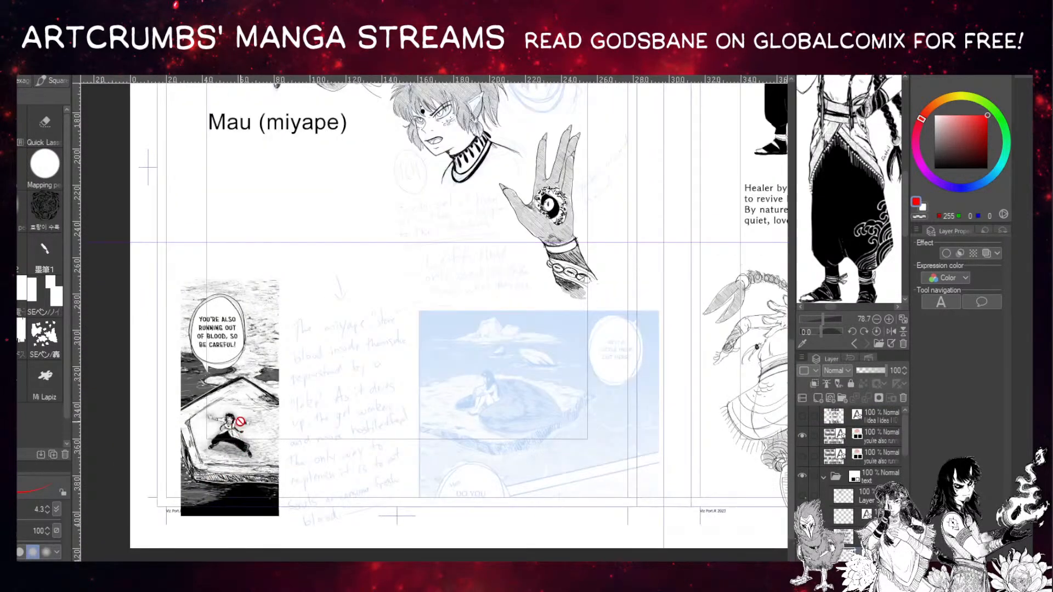
scroll(239, 422, "up", 7)
scroll(382, 531, "up", 8)
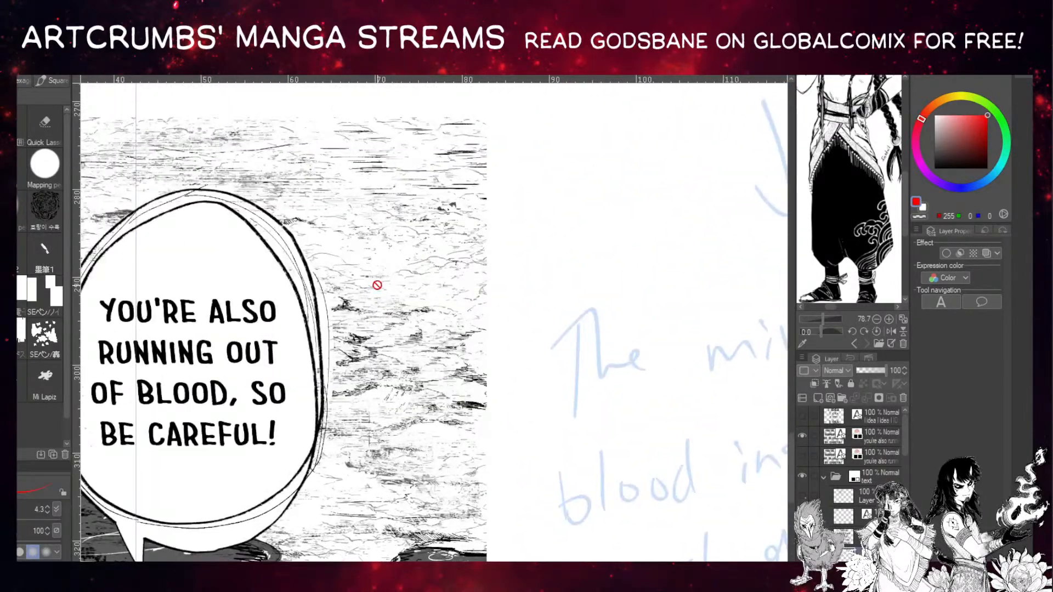
Try outlining the lightly textured background area beside the speech balloon on the character spread, and undo the strokes.
scroll(377, 284, "up", 5)
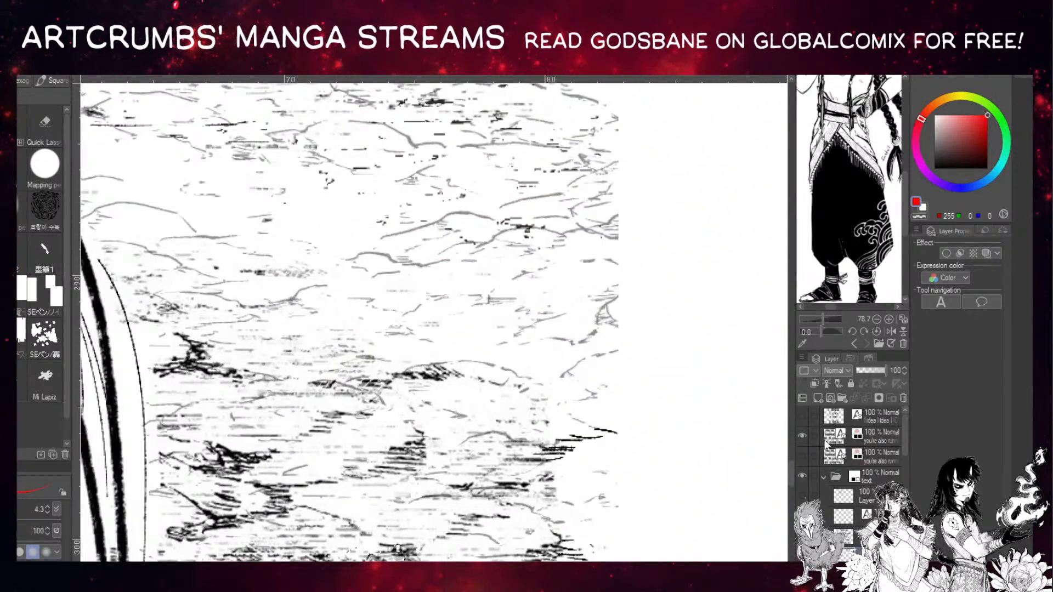
left_click(818, 398)
left_click_drag(630, 188, 623, 369)
mouse_move(608, 211)
left_mouse_down()
mouse_move(397, 208)
mouse_move(250, 317)
mouse_move(274, 408)
mouse_move(101, 353)
mouse_move(141, 519)
mouse_move(512, 537)
mouse_move(674, 489)
mouse_move(603, 210)
left_mouse_up()
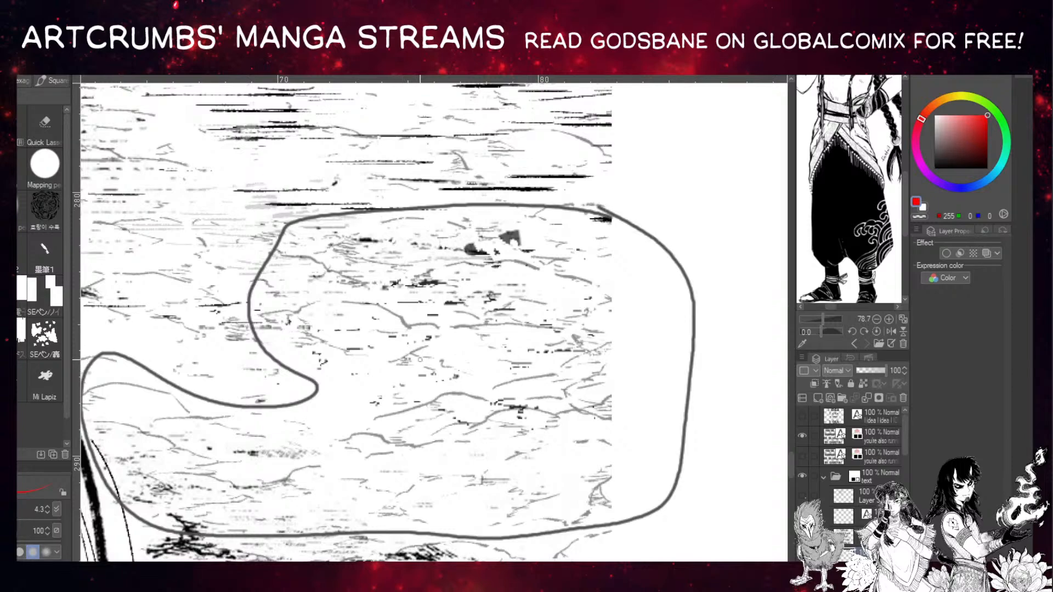
mouse_move(372, 413)
left_mouse_down()
mouse_move(388, 436)
mouse_move(421, 439)
left_mouse_up()
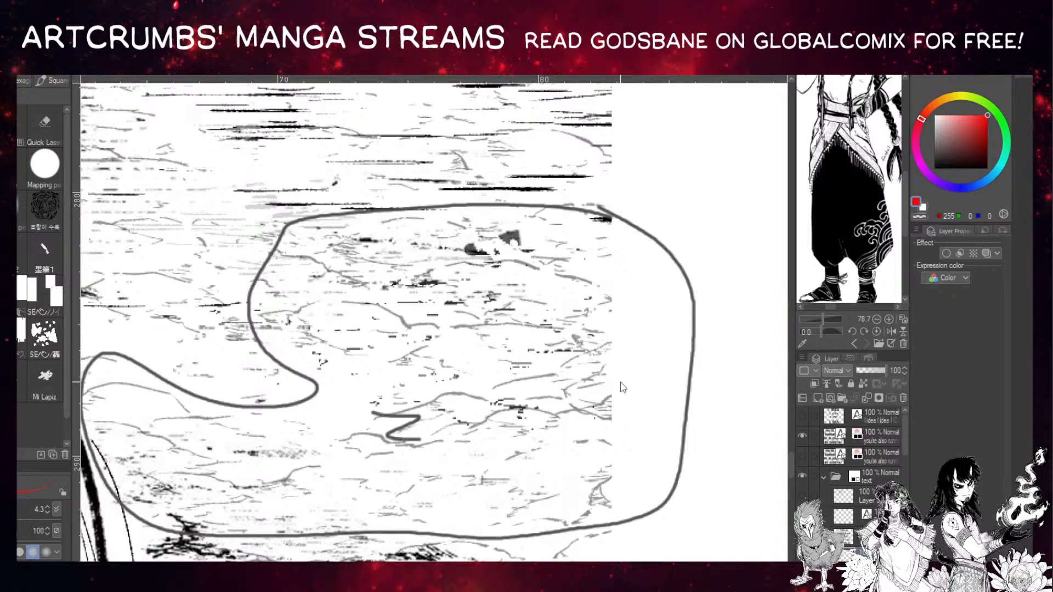
key("ctrl+z")
key("ctrl+z")
scroll(520, 408, "down", 2)
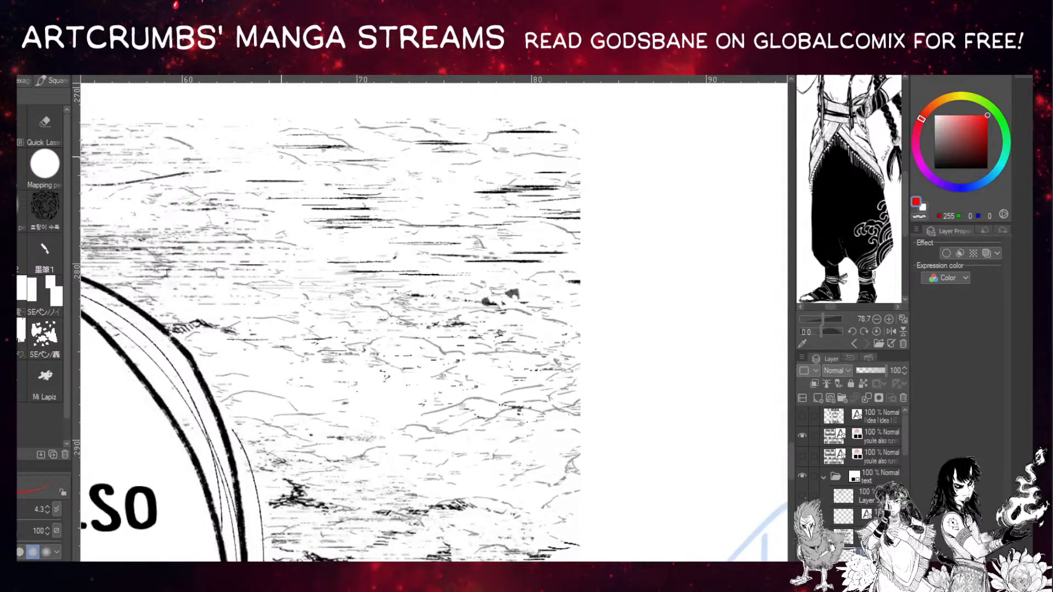
Switch to Vision 1_022 and mark the foliage, vines and hatched shading on the old tree's trunk in red.
left_click(368, 75)
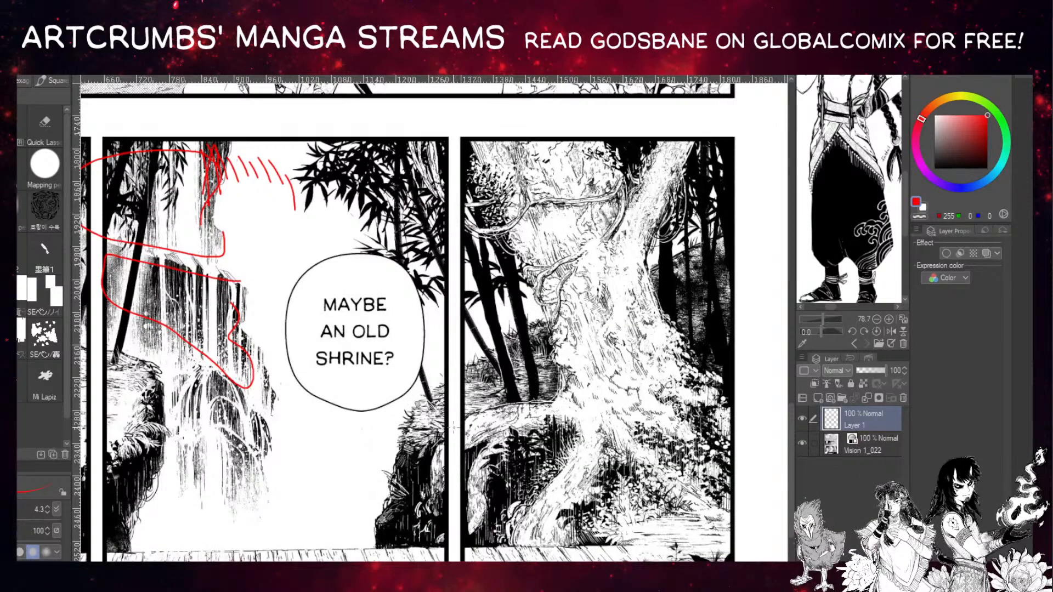
scroll(543, 343, "up", 5)
scroll(433, 318, "up", 5)
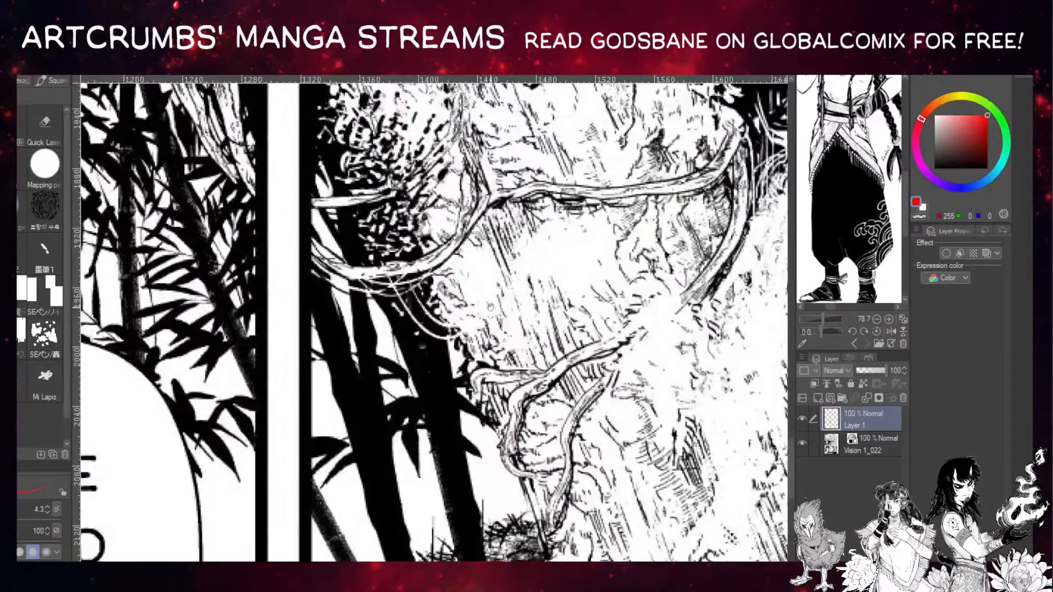
mouse_move(380, 171)
left_mouse_down()
mouse_move(322, 325)
mouse_move(483, 366)
mouse_move(434, 182)
left_mouse_up()
mouse_move(729, 159)
left_mouse_down()
mouse_move(642, 250)
mouse_move(491, 235)
mouse_move(631, 252)
mouse_move(462, 289)
left_mouse_up()
mouse_move(603, 327)
left_mouse_down()
mouse_move(518, 406)
mouse_move(573, 449)
left_mouse_up()
mouse_move(571, 512)
left_mouse_down()
mouse_move(568, 458)
mouse_move(565, 486)
left_mouse_up()
mouse_move(567, 365)
left_mouse_down()
mouse_move(554, 449)
mouse_move(655, 562)
left_mouse_up()
left_click_drag(436, 396, 518, 331)
mouse_move(584, 219)
left_mouse_down()
mouse_move(500, 236)
mouse_move(462, 362)
mouse_move(519, 419)
mouse_move(582, 237)
left_mouse_up()
Mark the hatched ground behind the bamboo and circle the dark hollow under the old tree's roots in red.
left_click_drag(164, 482, 257, 235)
mouse_move(430, 313)
left_mouse_down()
mouse_move(399, 372)
mouse_move(441, 343)
left_mouse_up()
left_click_drag(585, 242, 615, 260)
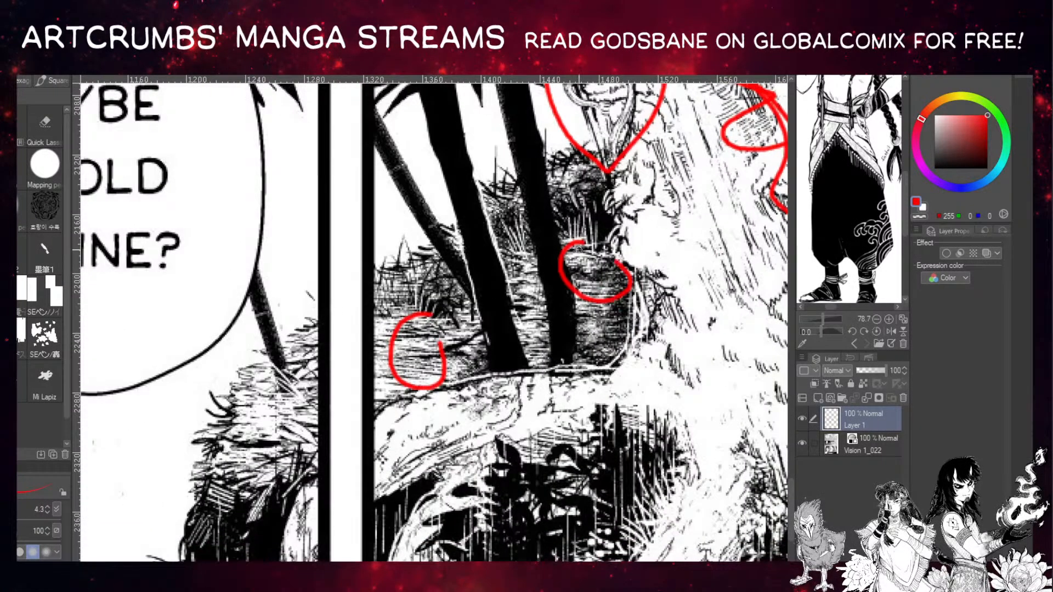
left_click_drag(511, 262, 550, 309)
mouse_move(337, 365)
left_mouse_down()
mouse_move(258, 446)
mouse_move(258, 482)
left_mouse_up()
mouse_move(464, 486)
left_mouse_down()
mouse_move(381, 420)
mouse_move(289, 291)
left_mouse_up()
mouse_move(503, 338)
left_mouse_down()
mouse_move(287, 389)
mouse_move(462, 310)
left_mouse_up()
left_click_drag(544, 380, 416, 384)
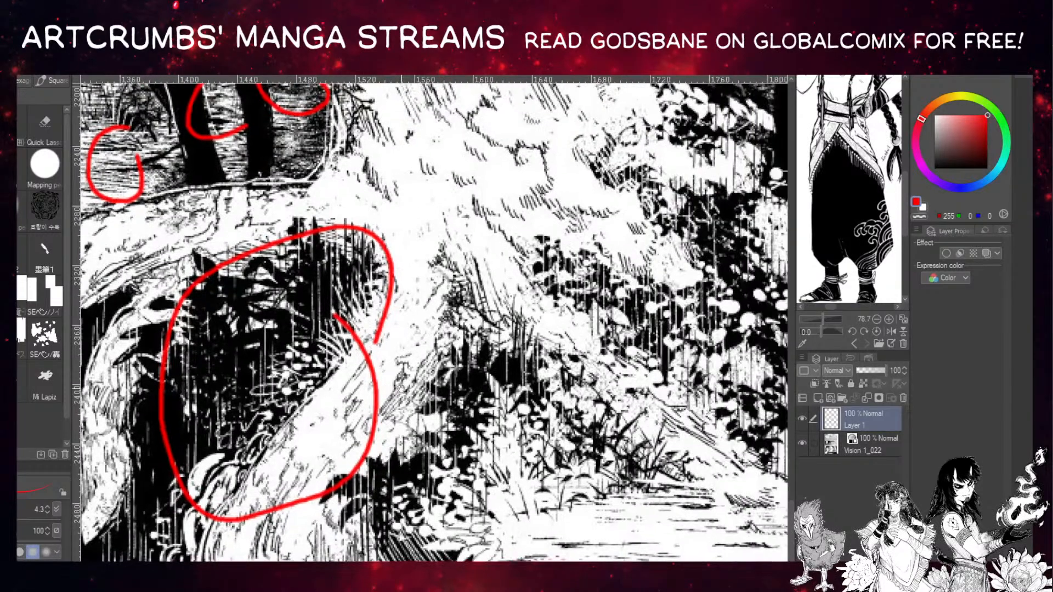
scroll(585, 328, "down", 5)
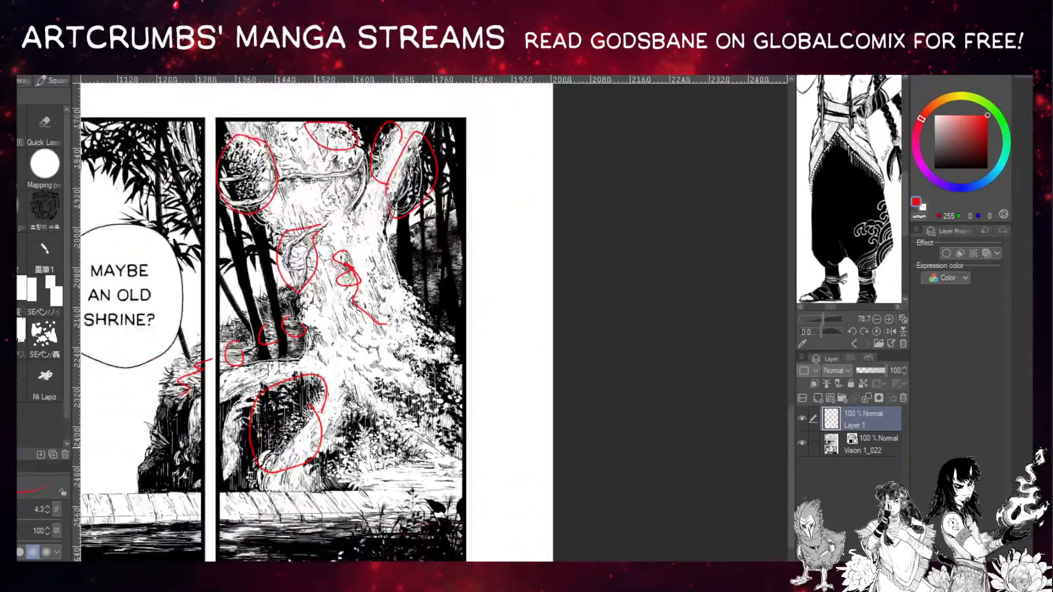
left_click_drag(321, 441, 383, 436)
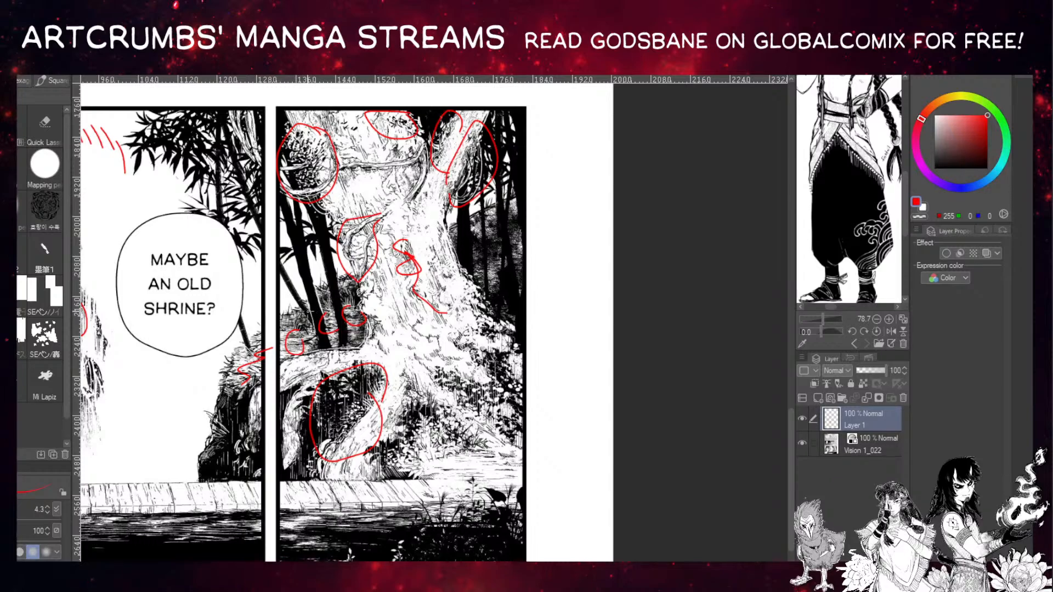
Mark the line shading along the footbridge's lower edge and the dark area beneath it in the tree panel with red strokes.
scroll(443, 464, "up", 5)
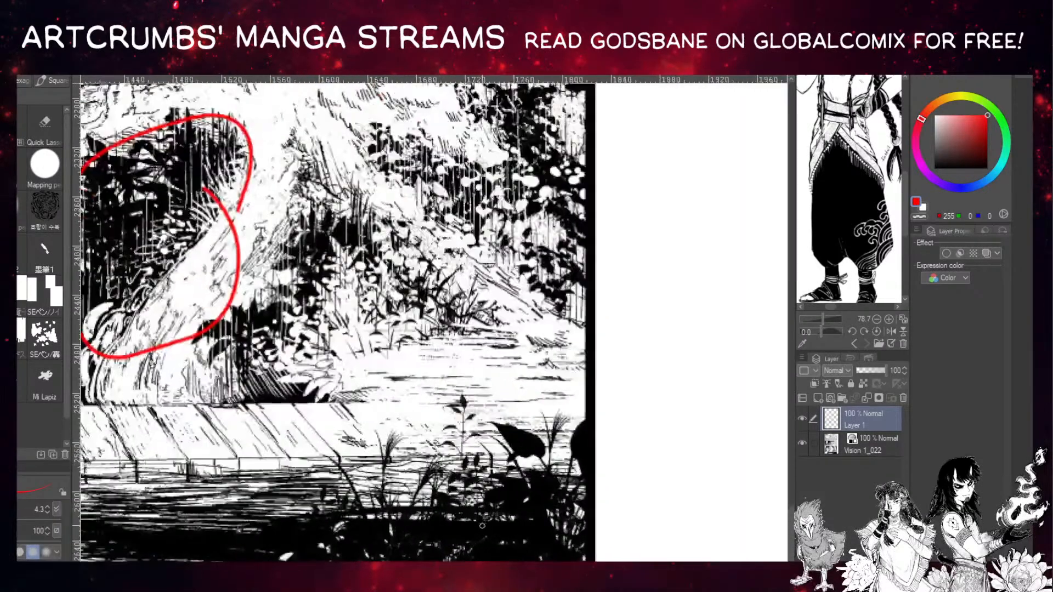
scroll(481, 525, "up", 3)
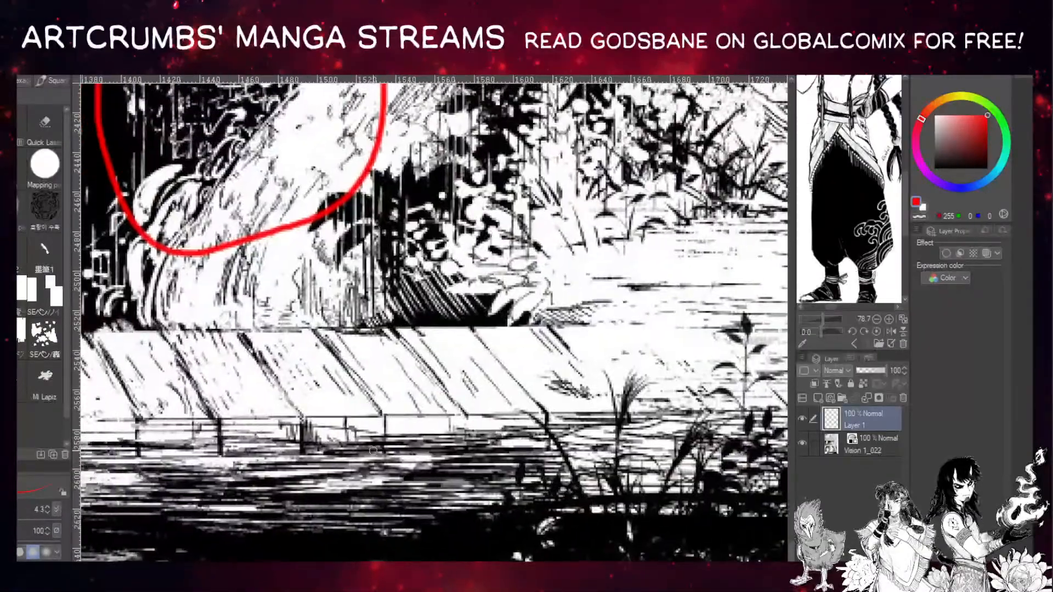
left_click_drag(219, 433, 460, 390)
left_click_drag(258, 468, 531, 413)
left_click_drag(319, 483, 524, 440)
left_click_drag(332, 494, 544, 445)
left_click_drag(385, 511, 491, 493)
left_click_drag(110, 508, 771, 452)
left_click_drag(247, 435, 600, 400)
Underline the standing figure's shadow on the footbridge and mark the streaked shading below the bridge in red.
left_click_drag(142, 329, 698, 326)
scroll(698, 327, "down", 2)
left_click_drag(414, 307, 773, 293)
left_click_drag(447, 290, 737, 263)
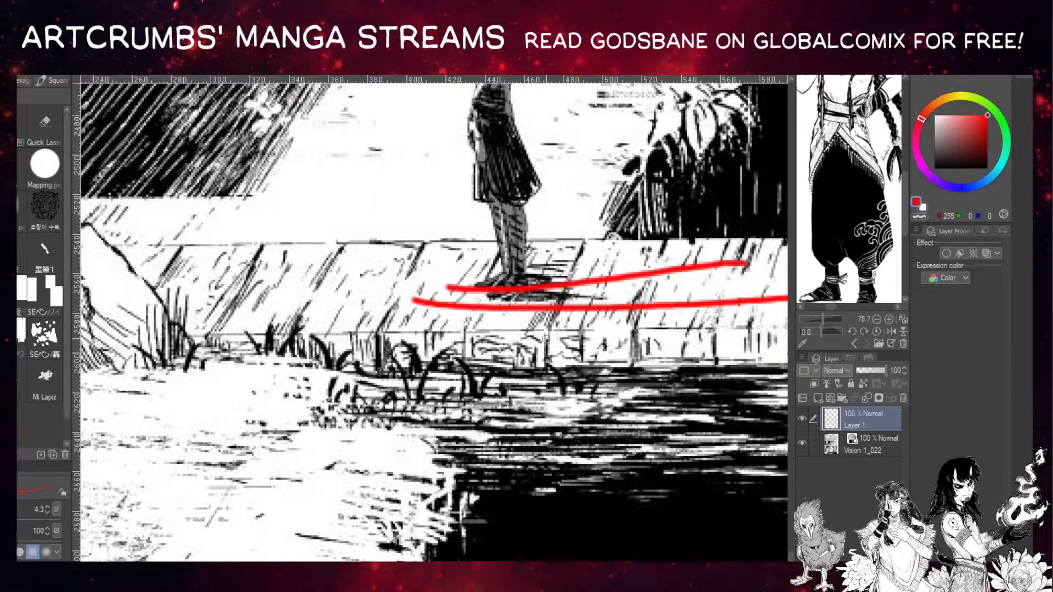
scroll(658, 297, "down", 2)
scroll(557, 371, "down", 2)
left_click_drag(712, 329, 466, 334)
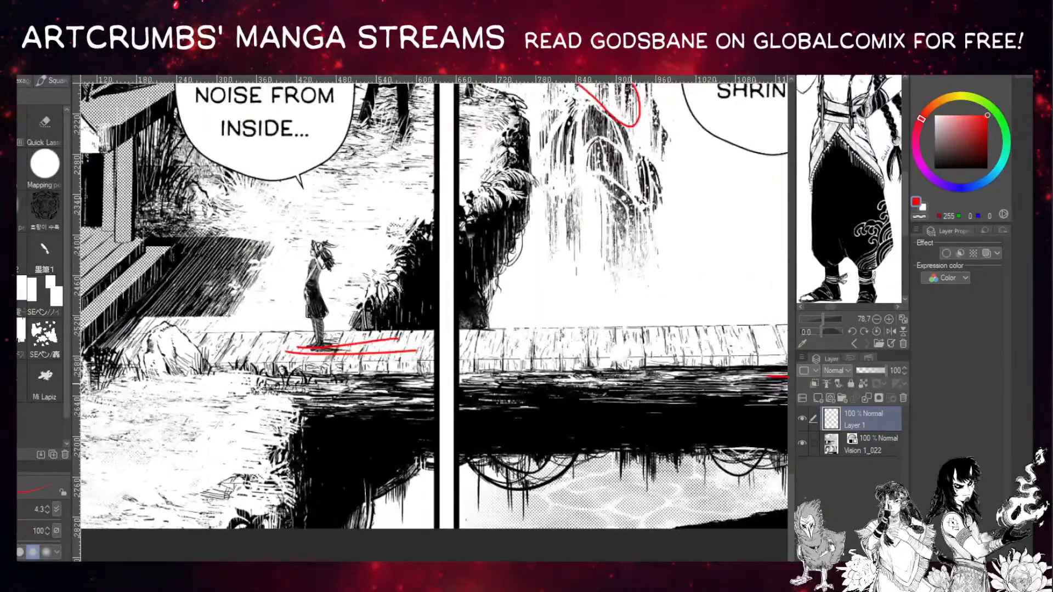
left_click_drag(384, 405, 707, 370)
left_click_drag(401, 412, 704, 383)
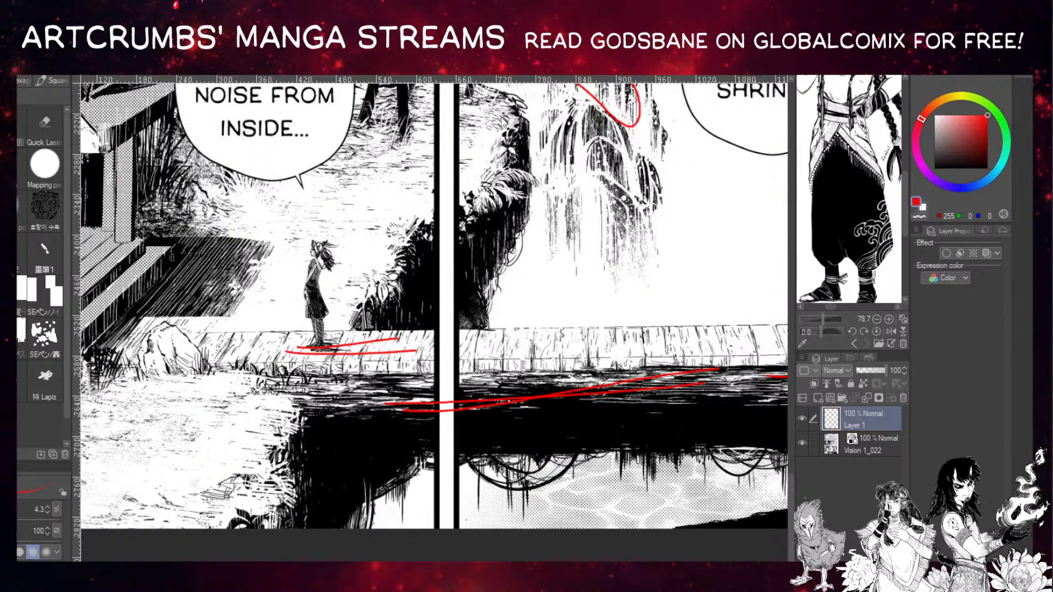
Switch to the 3D cave scene, orbit it to a lower front view and delete the large foreground mushroom.
key("ctrl+Tab")
scroll(436, 206, "up", 3)
scroll(436, 207, "up", 3)
left_click_drag(445, 211, 418, 322)
scroll(417, 322, "down", 2)
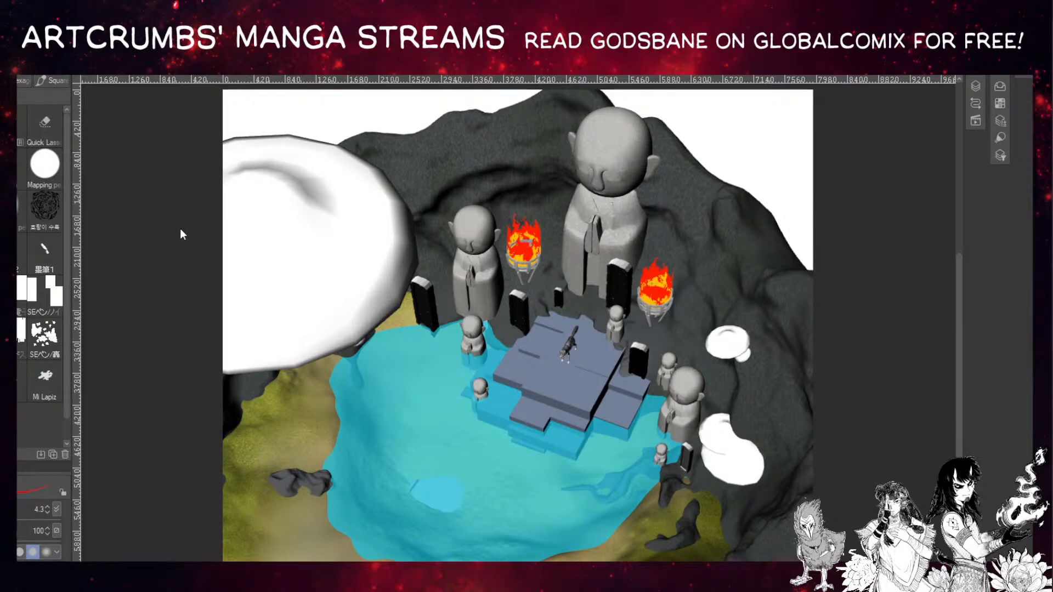
key("o")
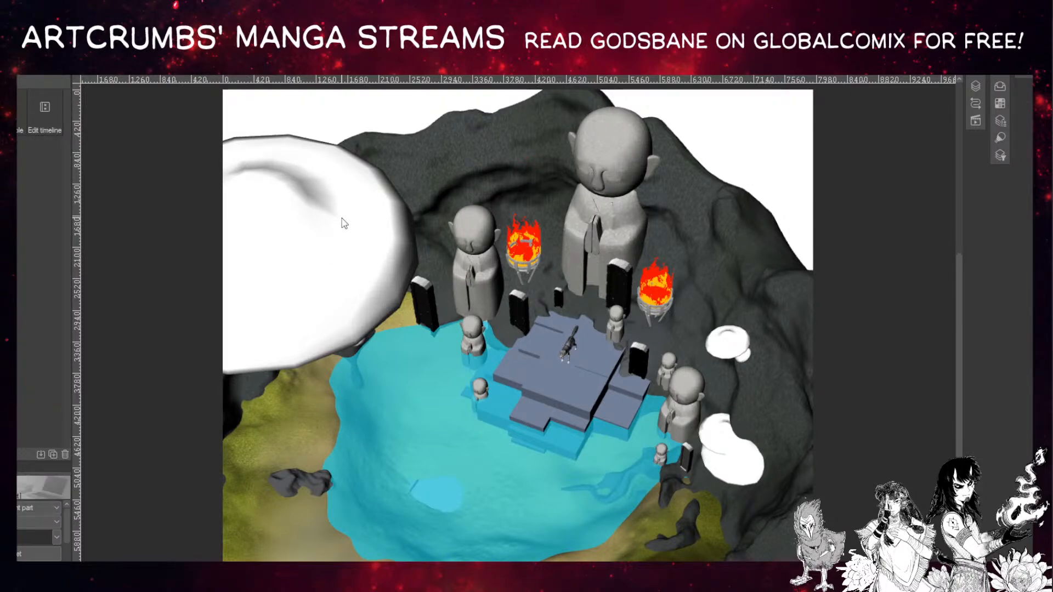
left_click(322, 244)
left_click_drag(130, 147, 268, 158)
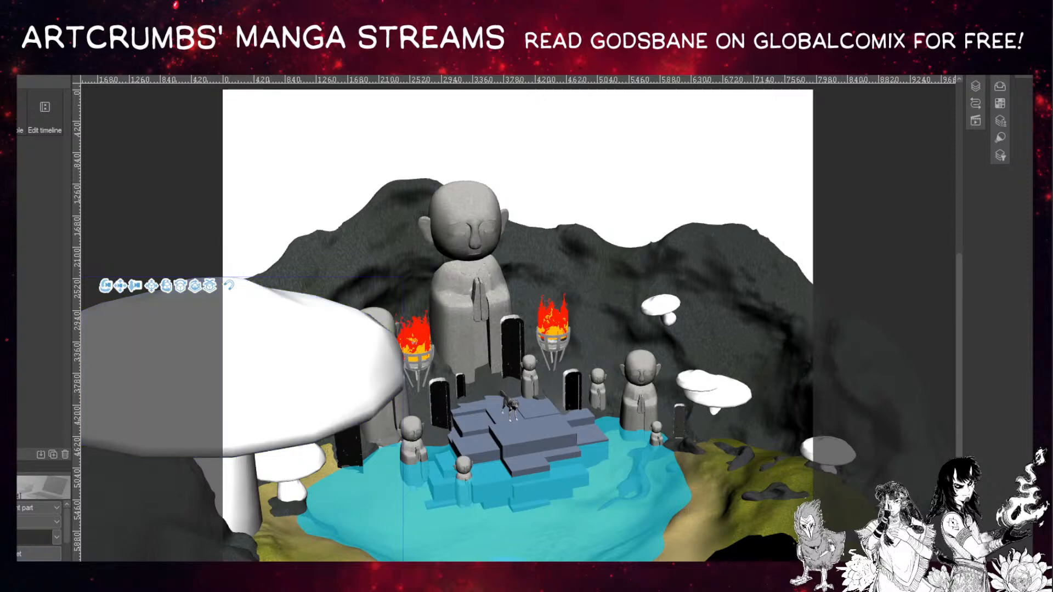
key("Delete")
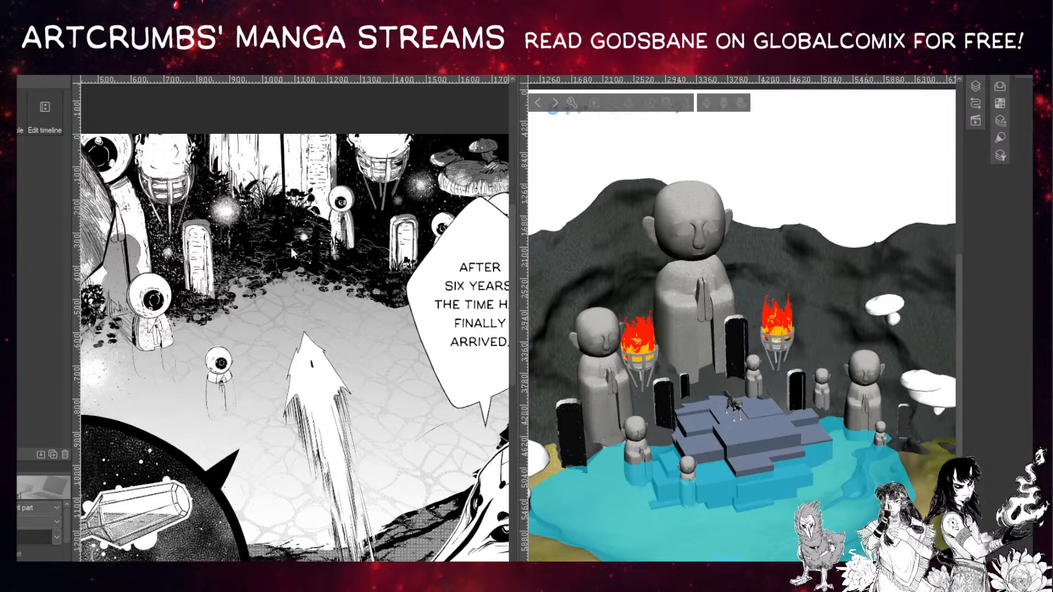
Shrink the tool area and frame the finished cave page beside the 3D scene for comparison.
scroll(264, 329, "down", 3)
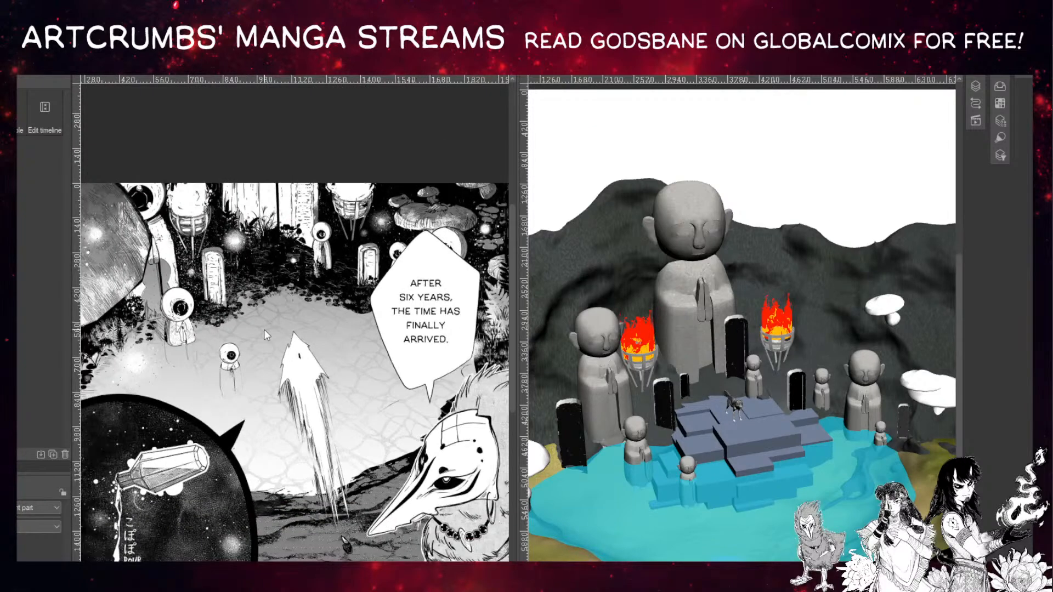
scroll(257, 356, "down", 3)
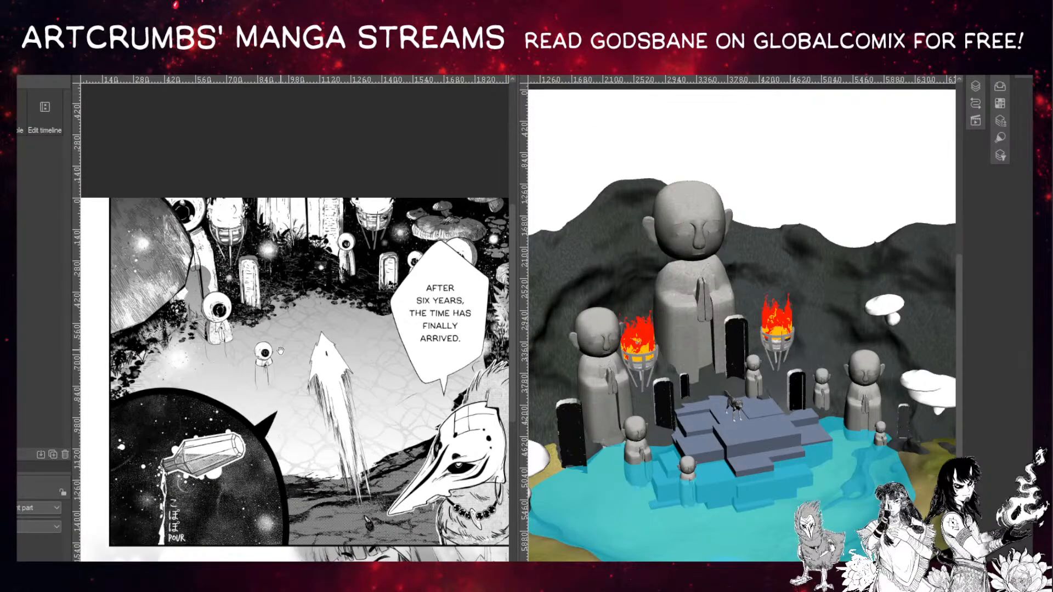
left_click_drag(70, 96, 20, 100)
scroll(175, 356, "up", 3)
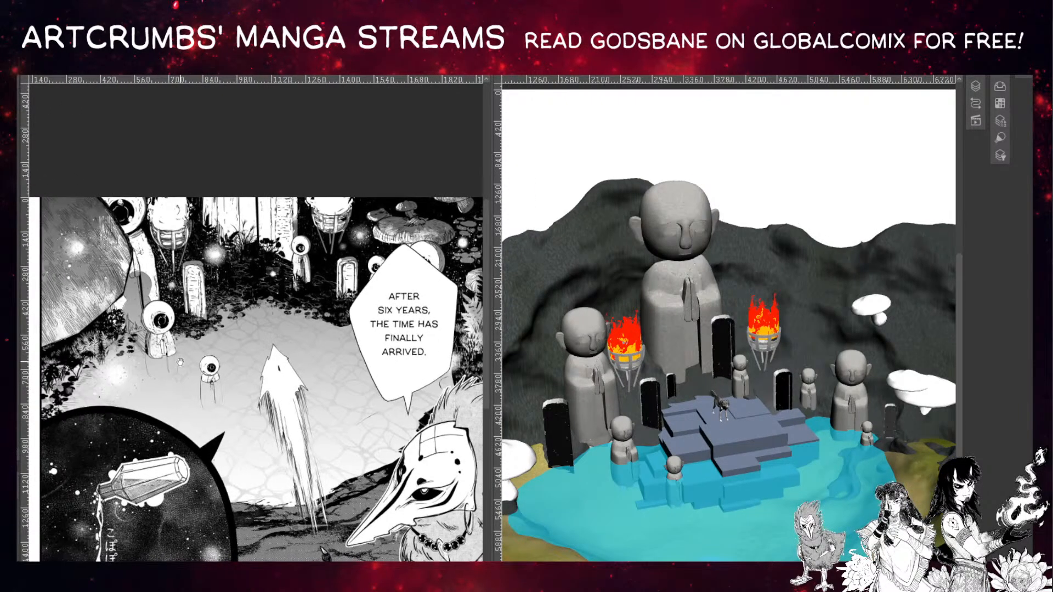
left_click_drag(174, 350, 171, 484)
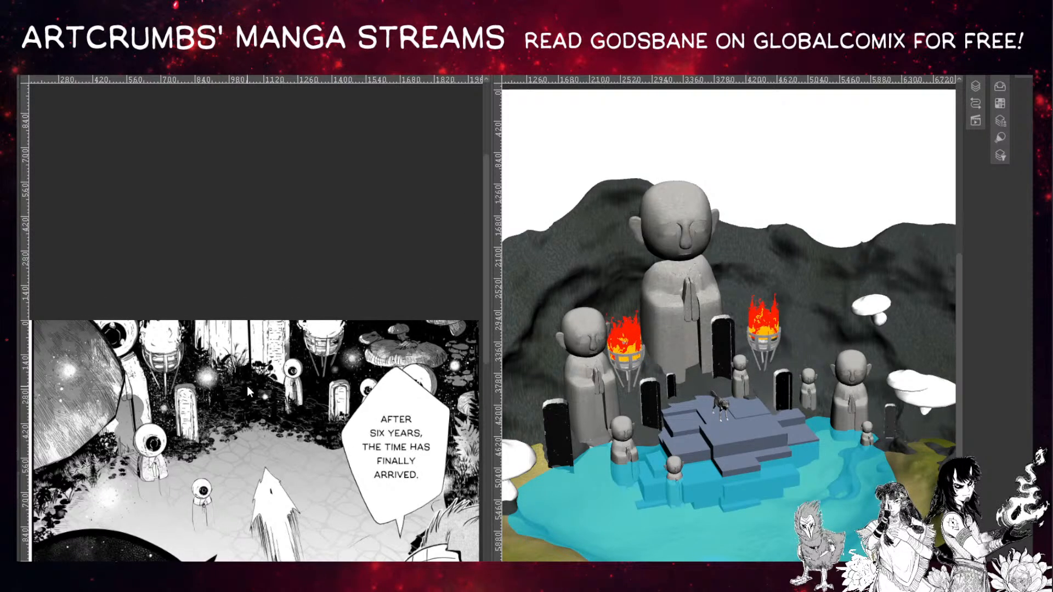
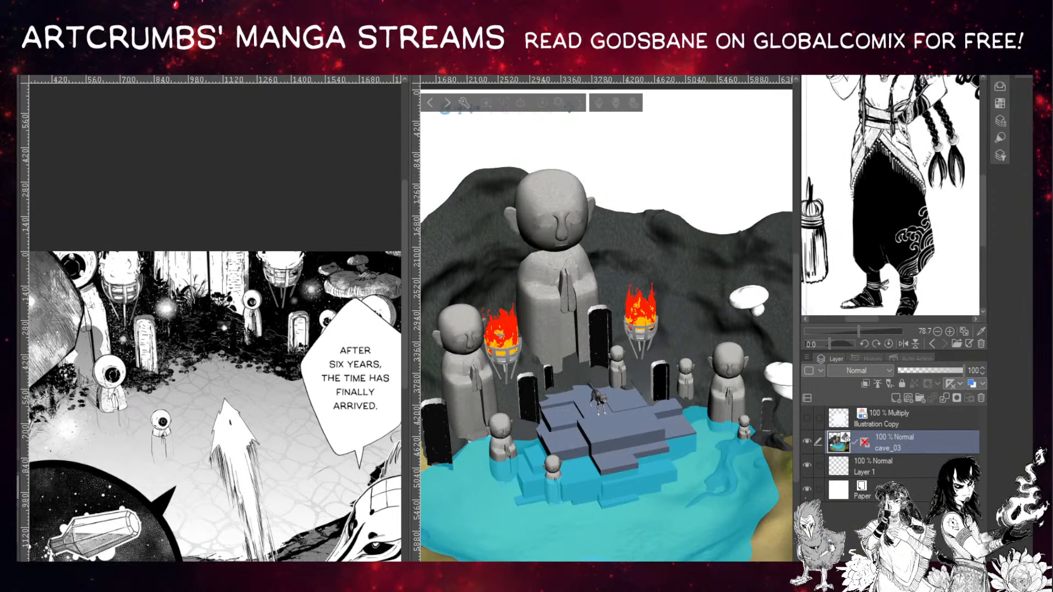
Expand and widen the material library, and browse the 3D materials in the scenes folder.
left_click(1021, 77)
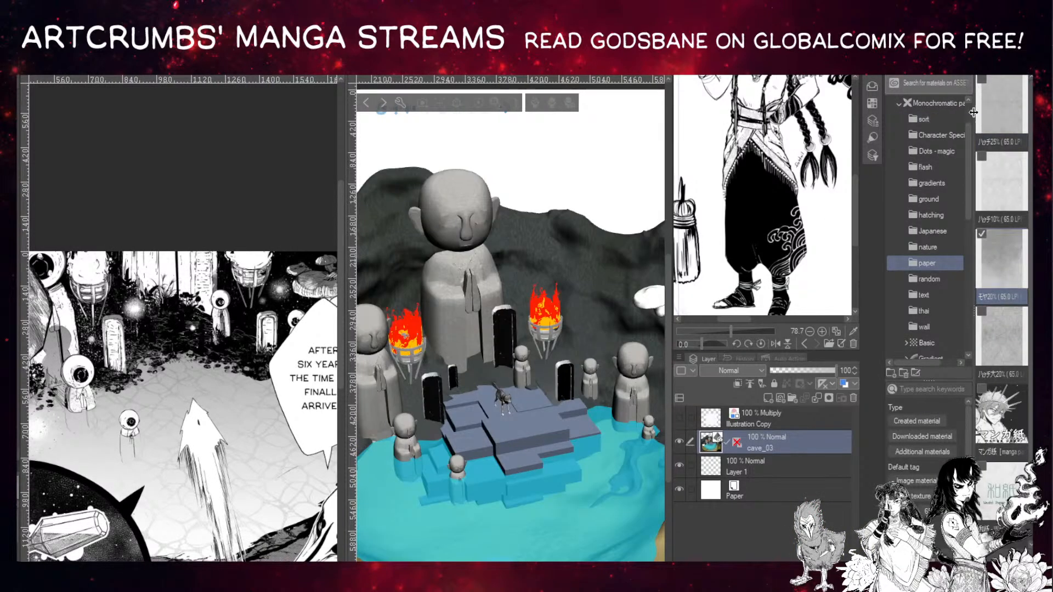
left_click_drag(972, 118, 859, 212)
scroll(837, 268, "down", 5)
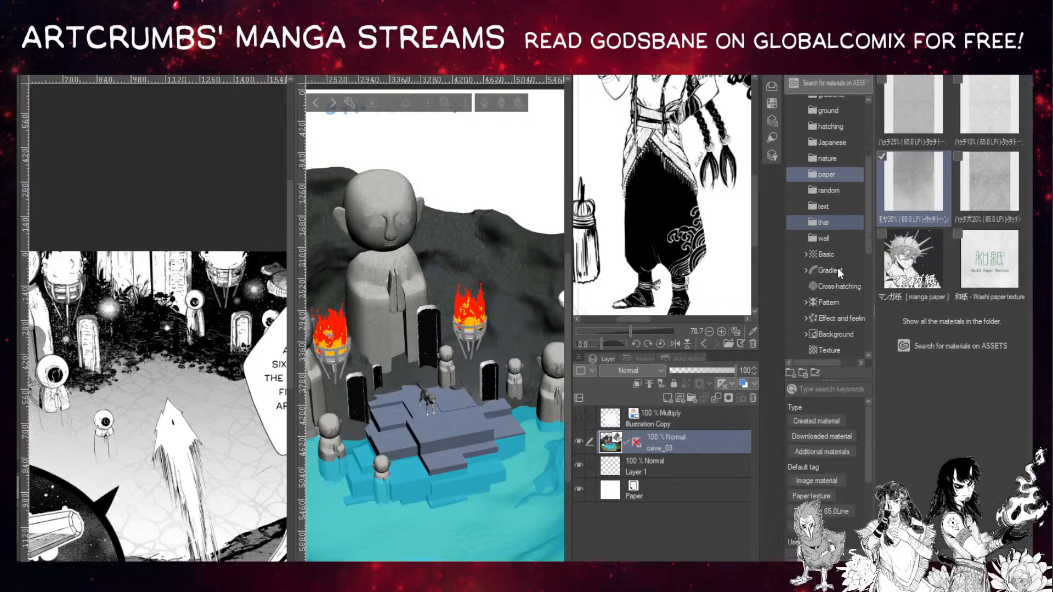
scroll(833, 272, "down", 2)
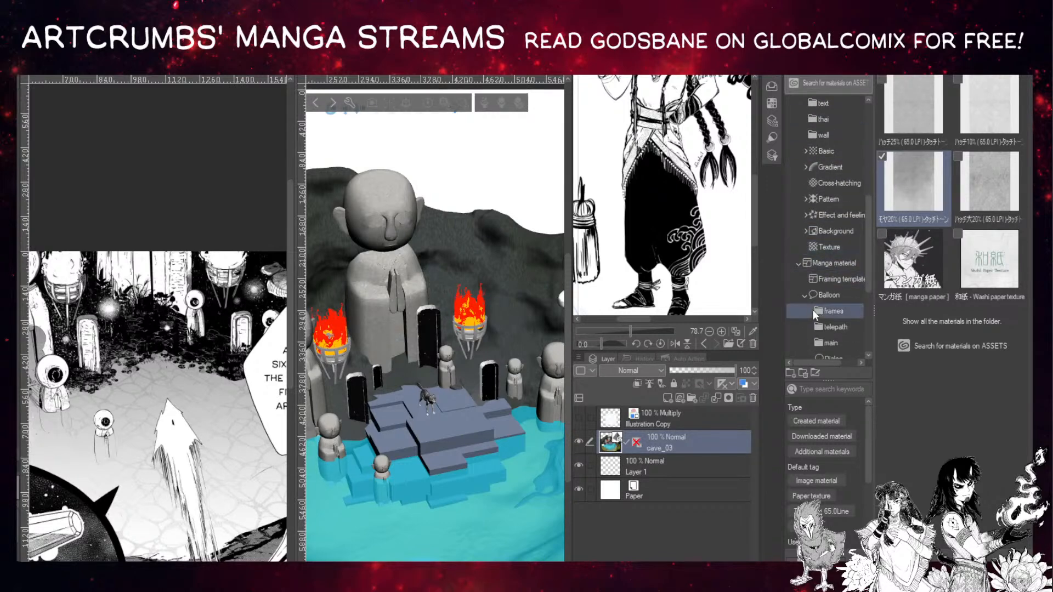
scroll(831, 286, "down", 5)
scroll(828, 274, "down", 1)
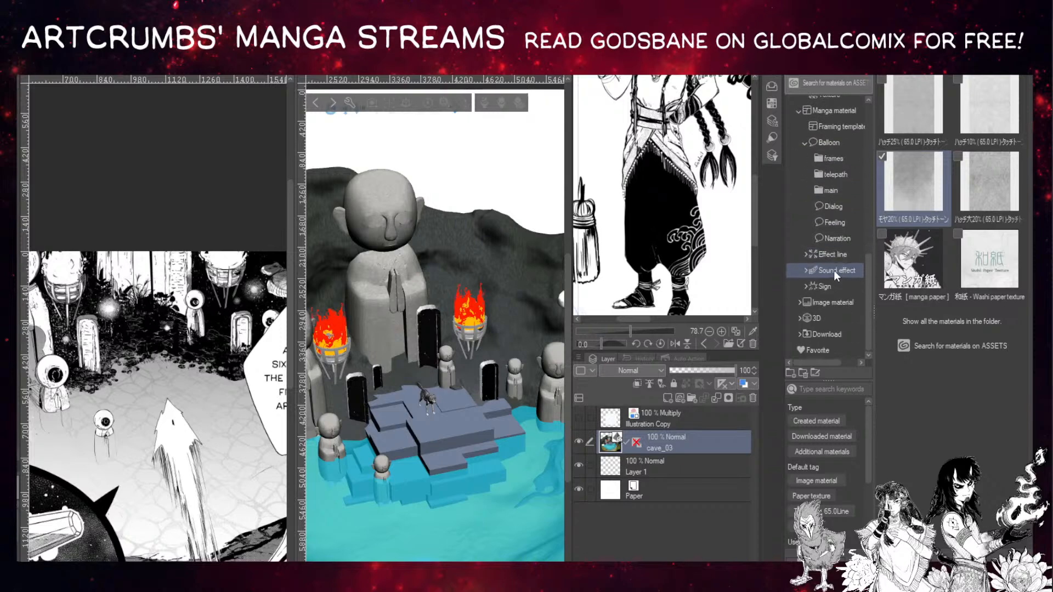
left_click(810, 318)
left_click(798, 319)
scroll(828, 317, "down", 6)
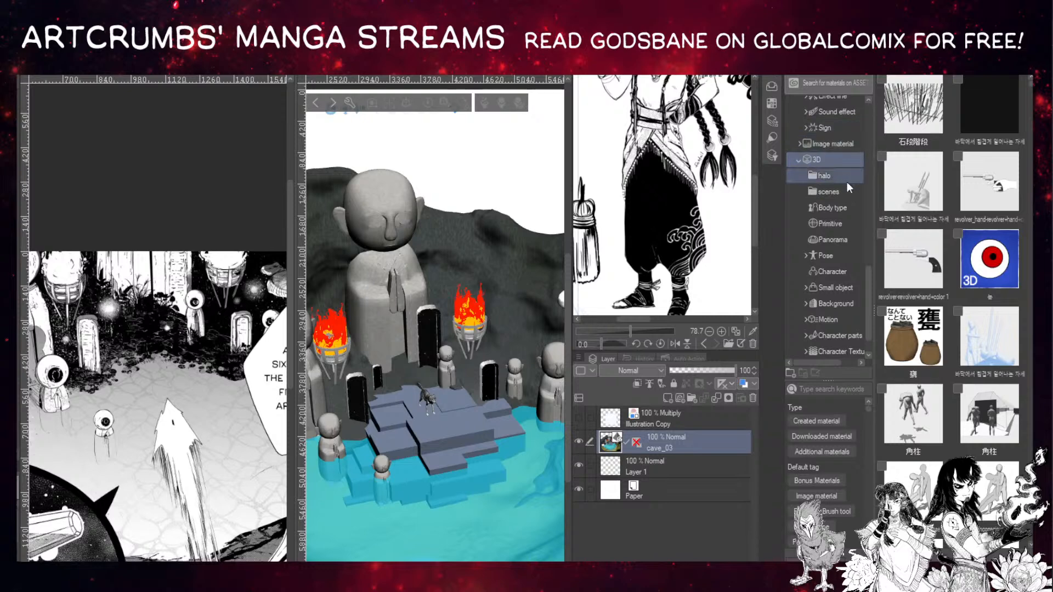
left_click(824, 190)
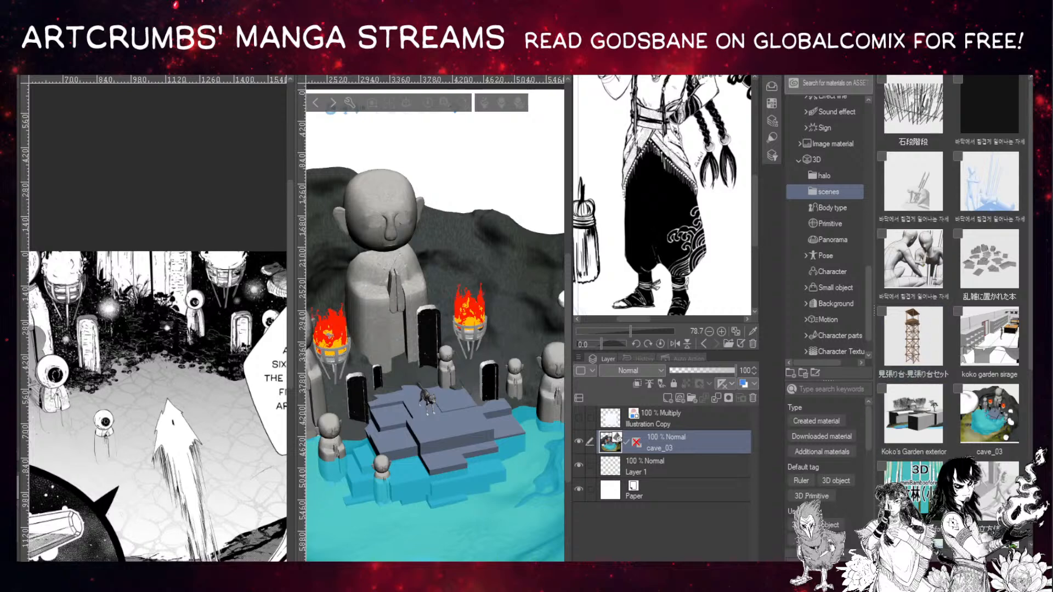
scroll(827, 225, "up", 3)
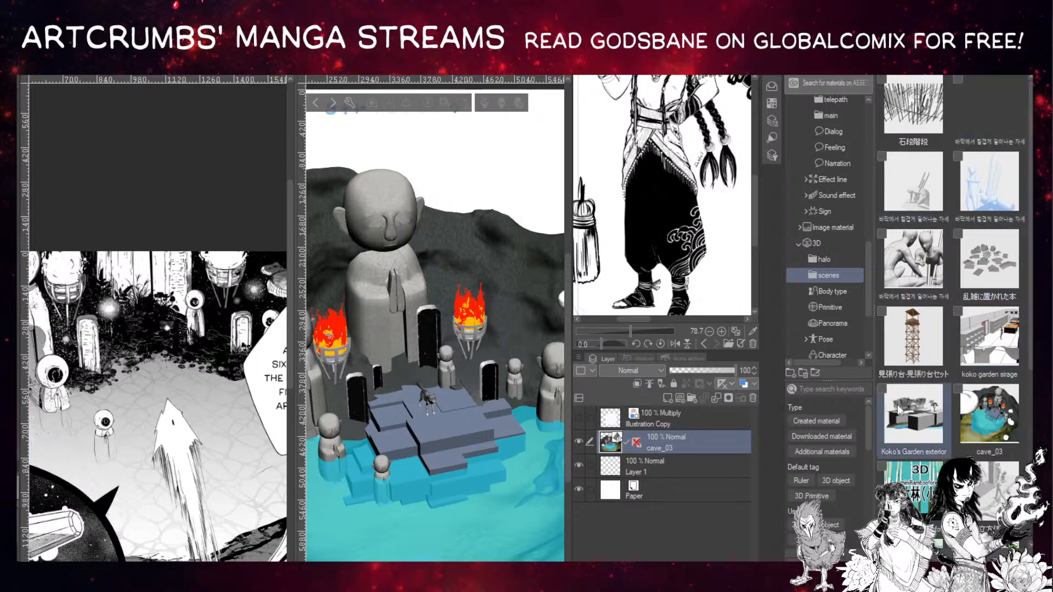
scroll(902, 419, "down", 2)
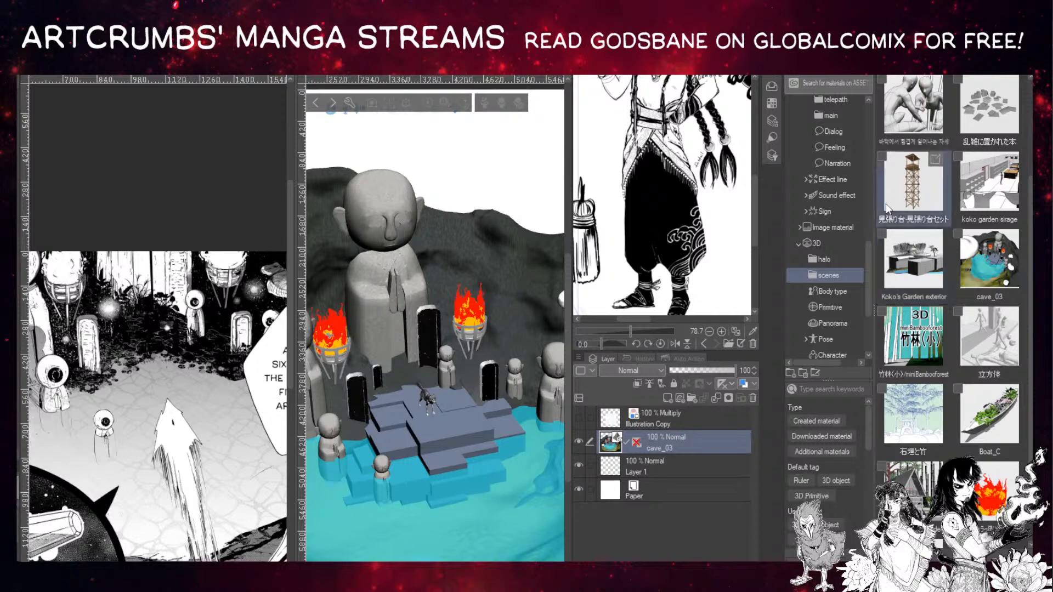
Switch the page view to Vision 1_022 and frame its annotated bamboo grove and shrine panels beside the 3D scene.
left_click(239, 78)
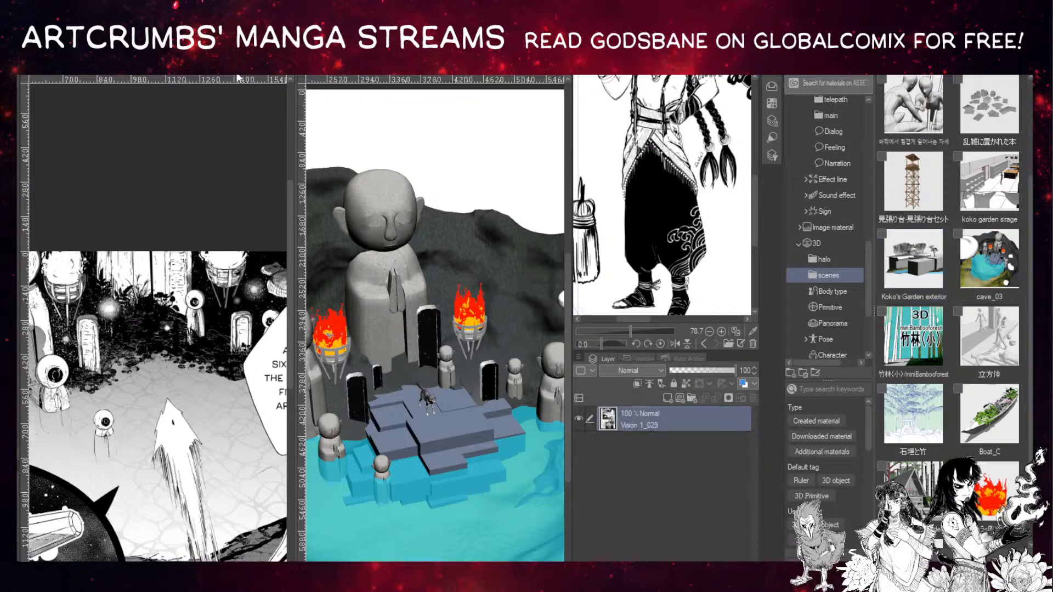
left_click(195, 77)
scroll(174, 332, "down", 4)
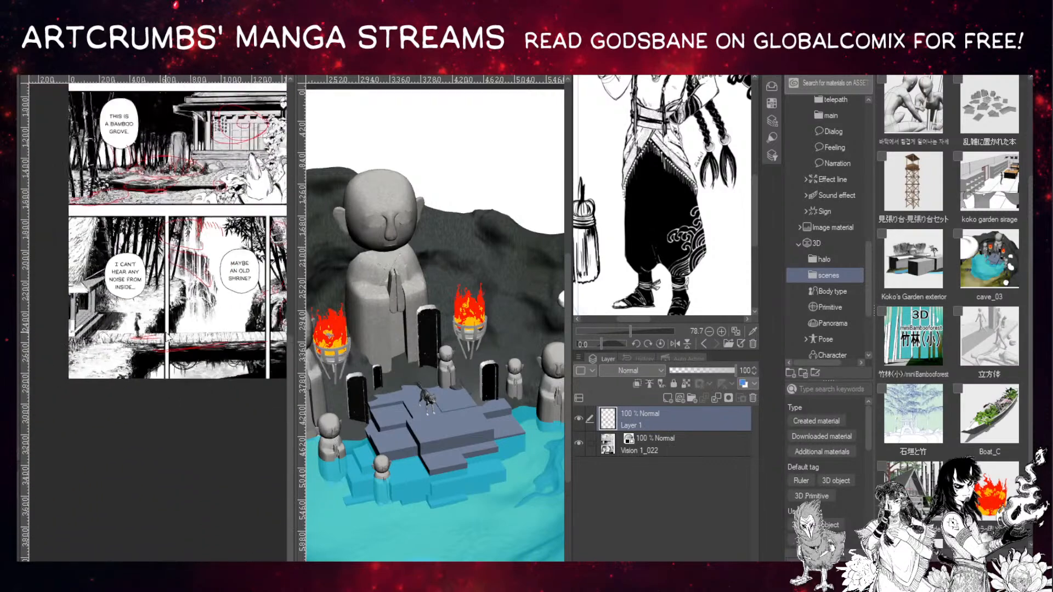
left_click_drag(176, 324, 135, 408)
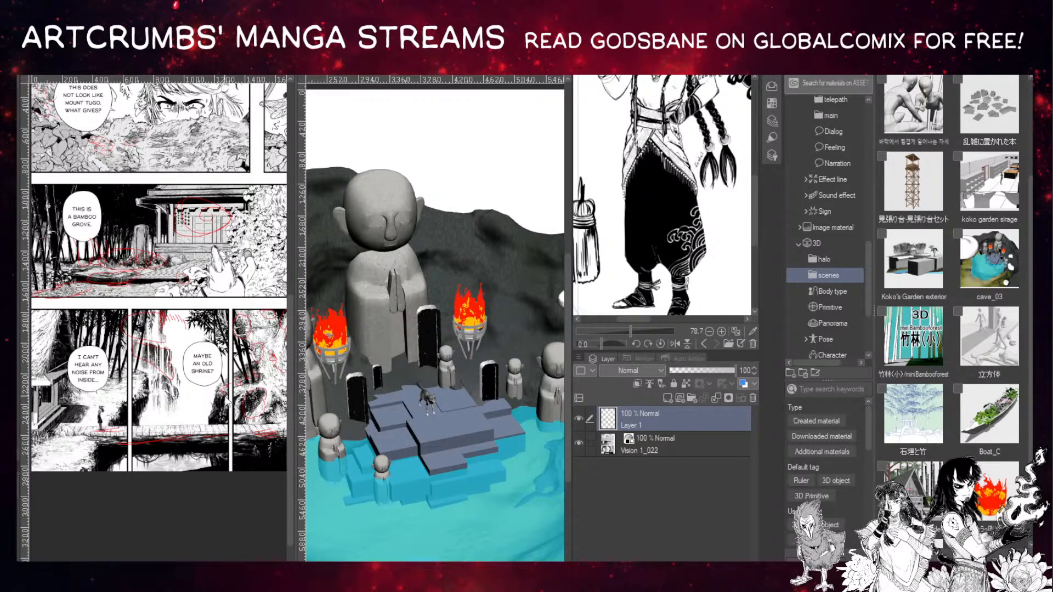
Reframe the annotated page's lower panels and browse the scenes materials, selecting Boat_C, koko garden and finally 石段階段 for inspection.
left_click_drag(118, 384, 151, 388)
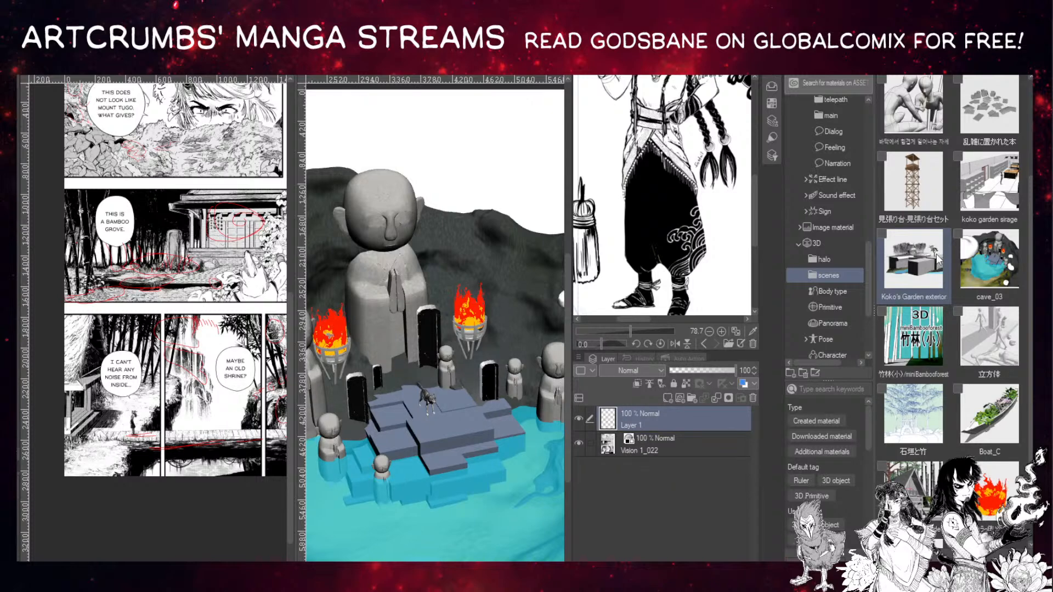
left_click_drag(231, 351, 223, 395)
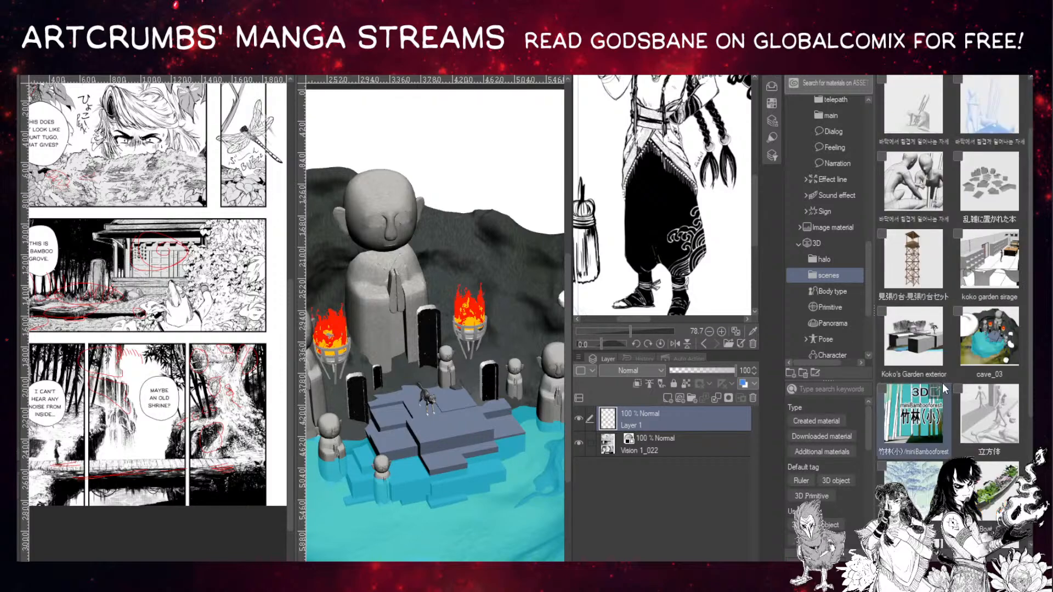
scroll(932, 387, "down", 3)
left_click(911, 375)
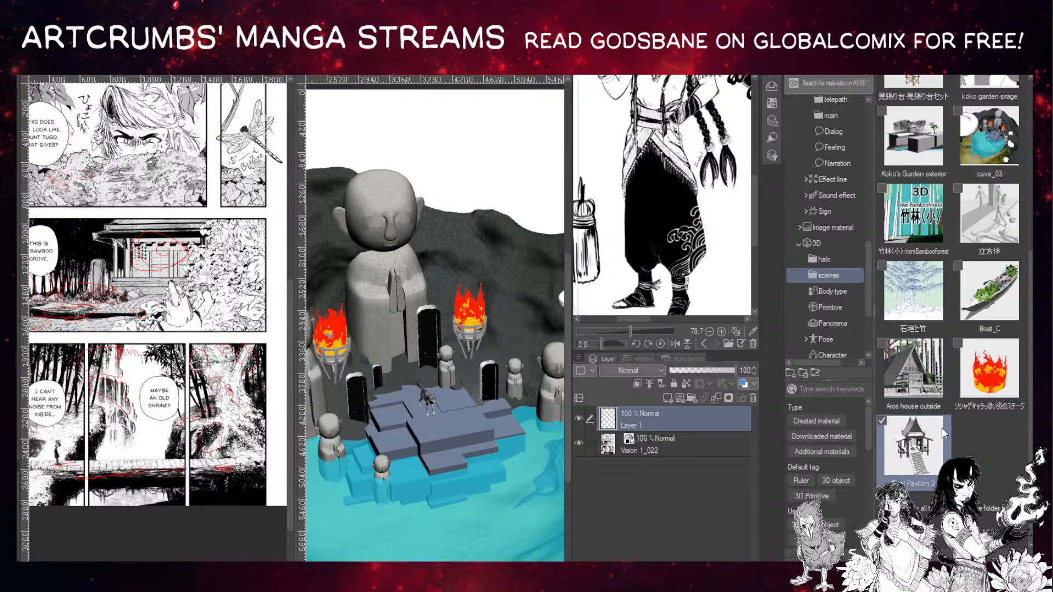
scroll(942, 427, "up", 1)
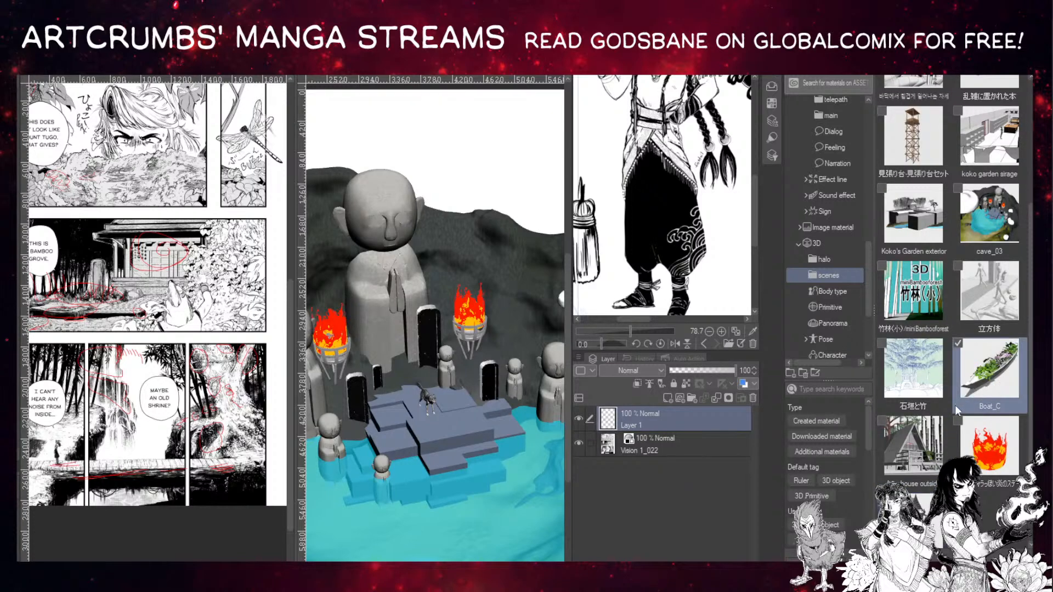
scroll(951, 408, "up", 2)
scroll(942, 410, "up", 1)
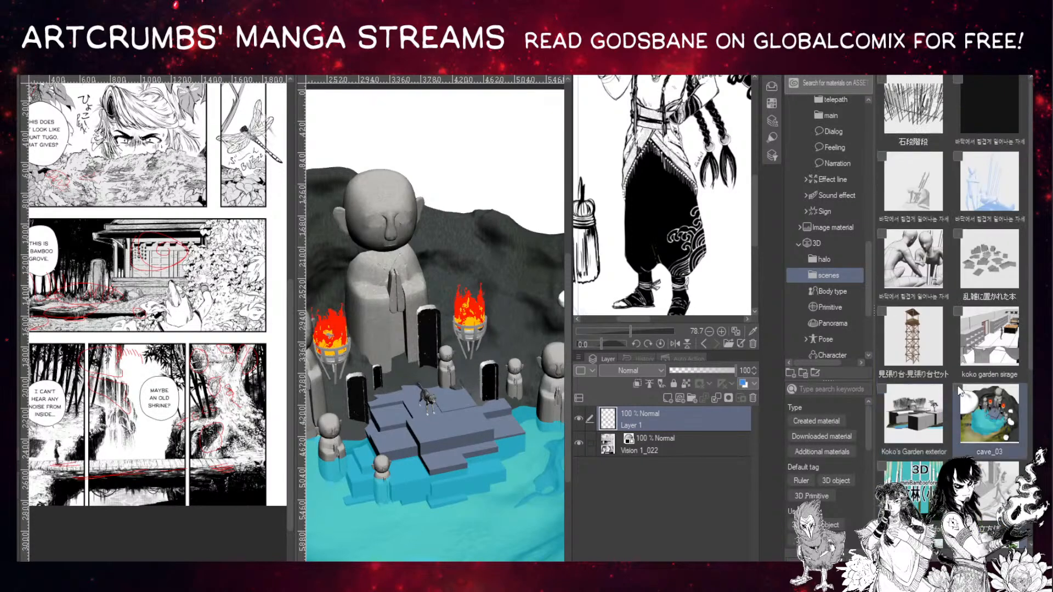
left_click(989, 337)
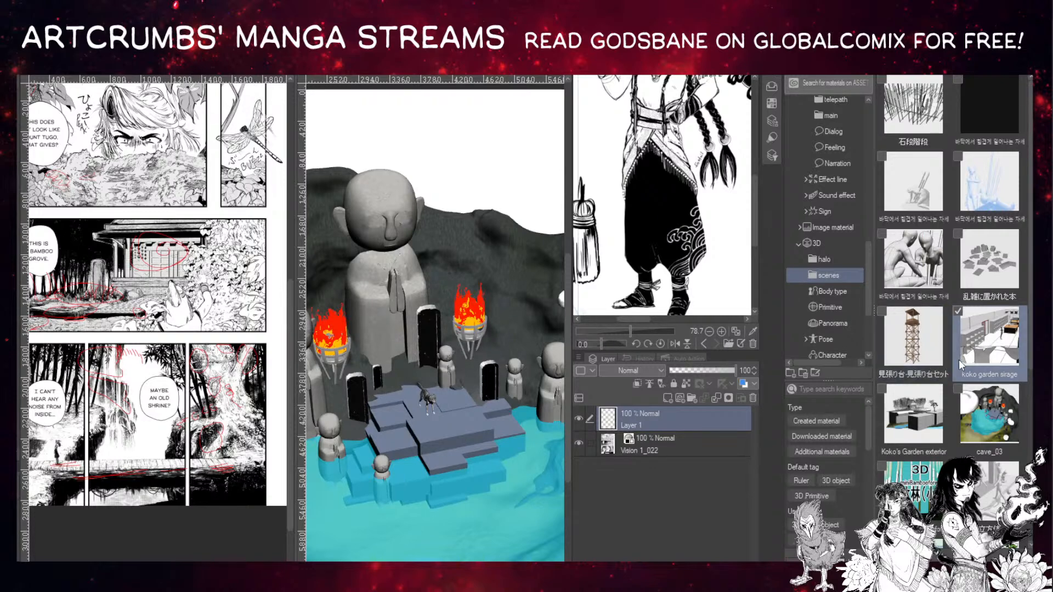
left_click(980, 294)
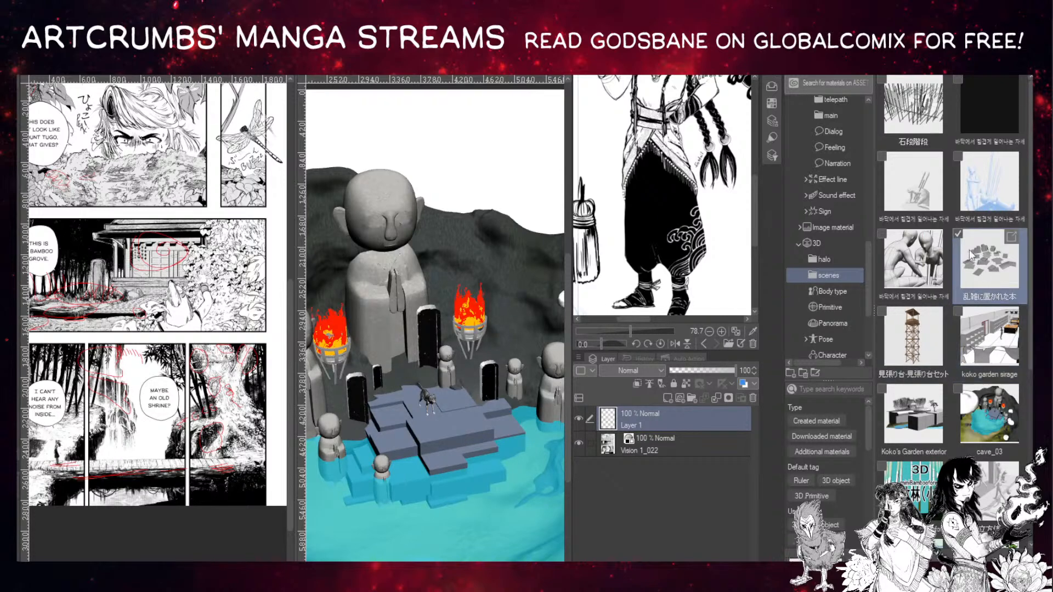
left_click(908, 112)
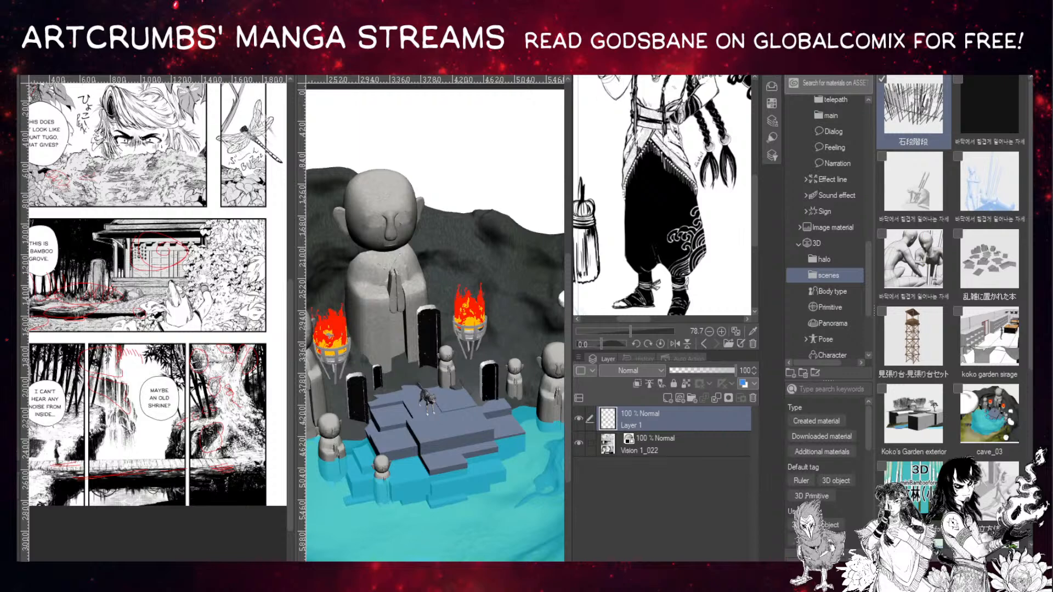
Collapse the layer and reference area, close the 3D cave scene and Vision 1_022, and return to the spread with pages 7 and 8.
left_click(576, 77)
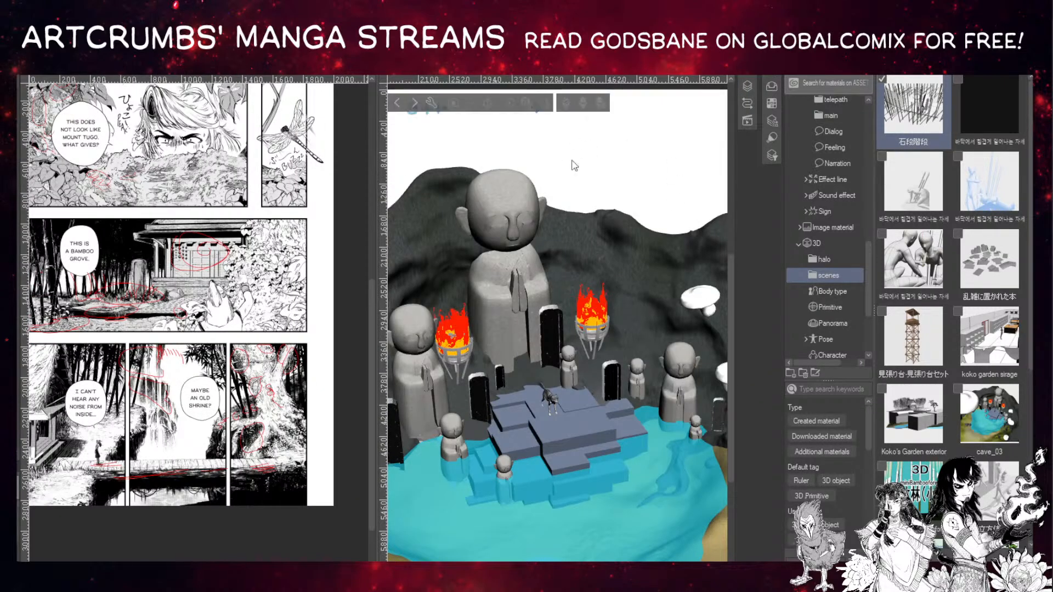
key("ctrl+w")
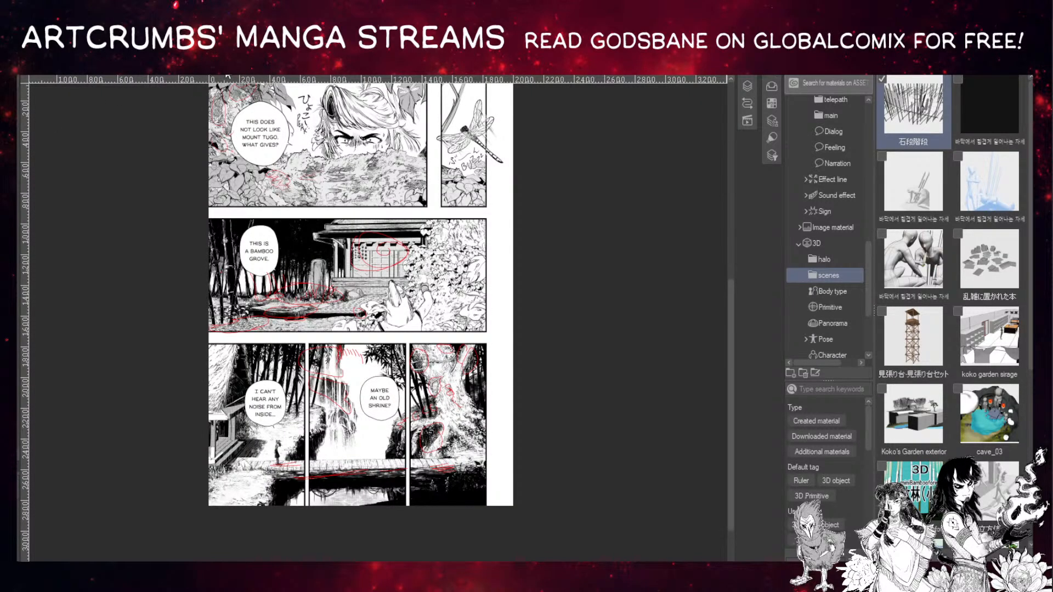
key("ctrl+w")
double_click(256, 141)
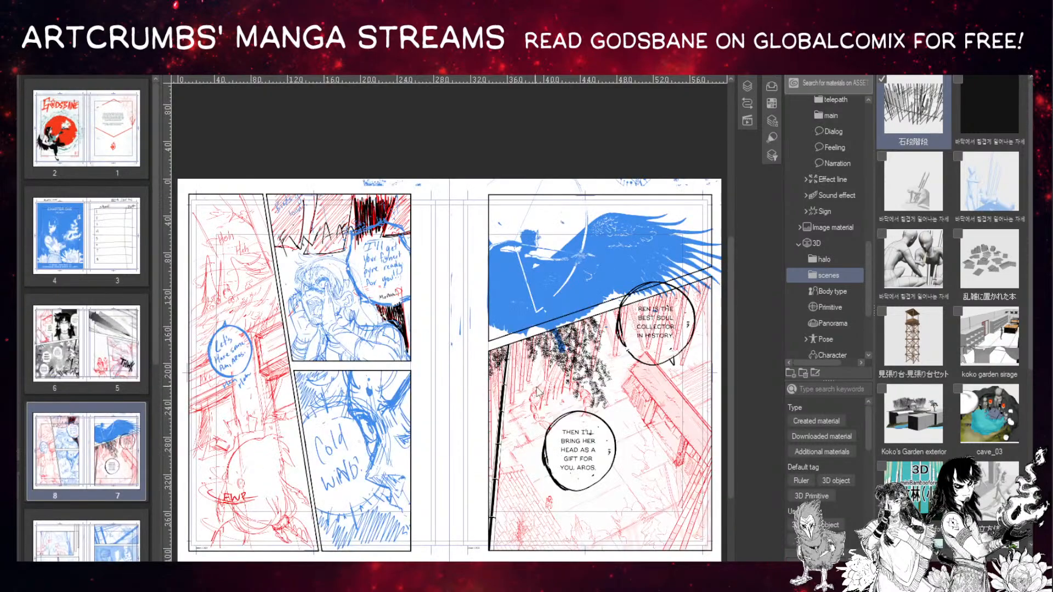
Hide the page thumbnails and frame page 7's bird's-eye bamboo and roof panel for inspection.
scroll(539, 392, "up", 4)
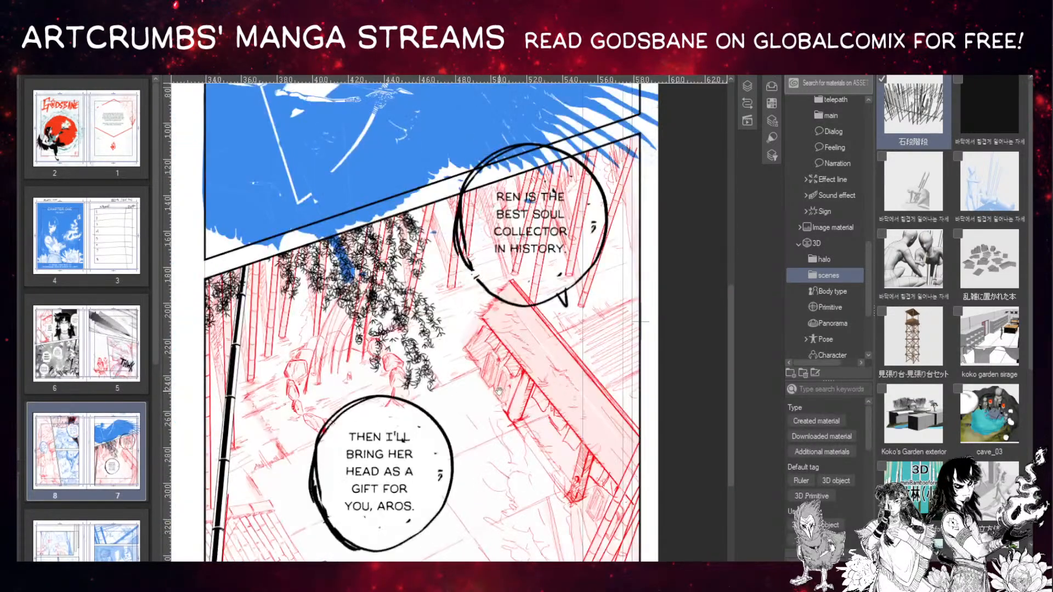
left_click_drag(499, 390, 513, 339)
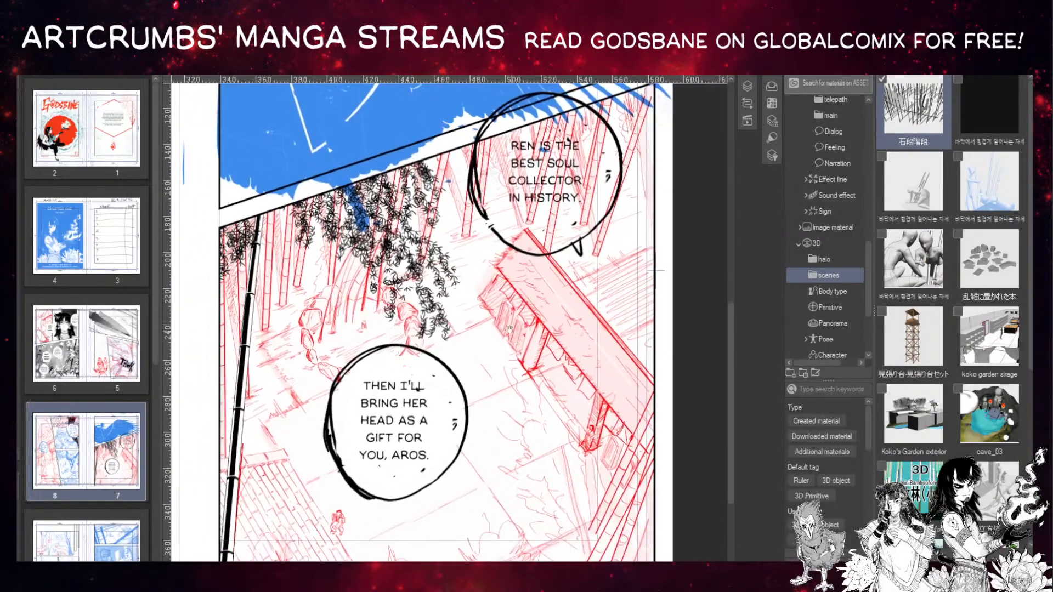
left_click(153, 75)
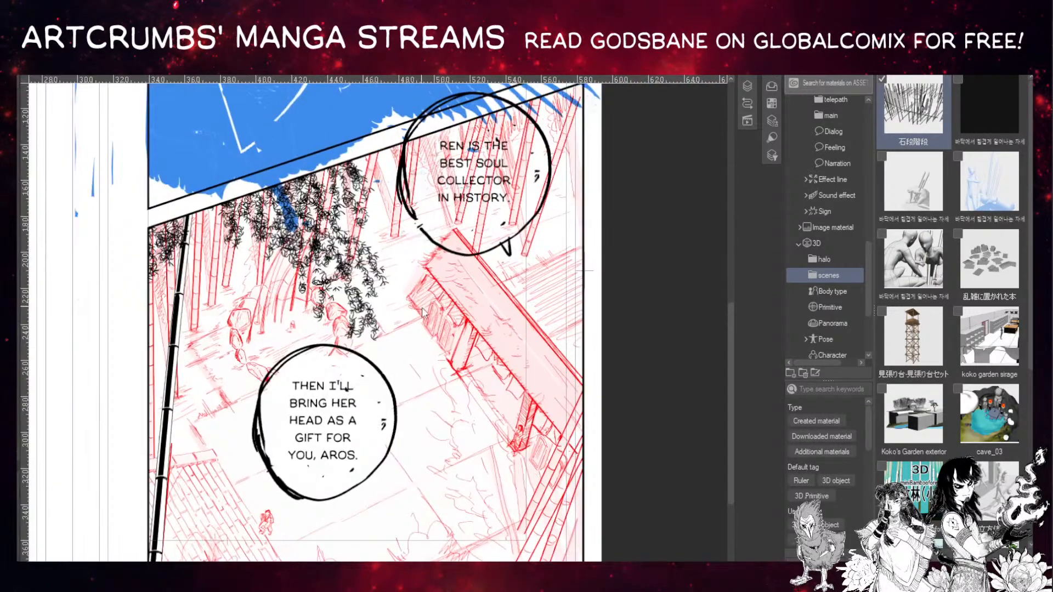
left_click_drag(466, 361, 498, 328)
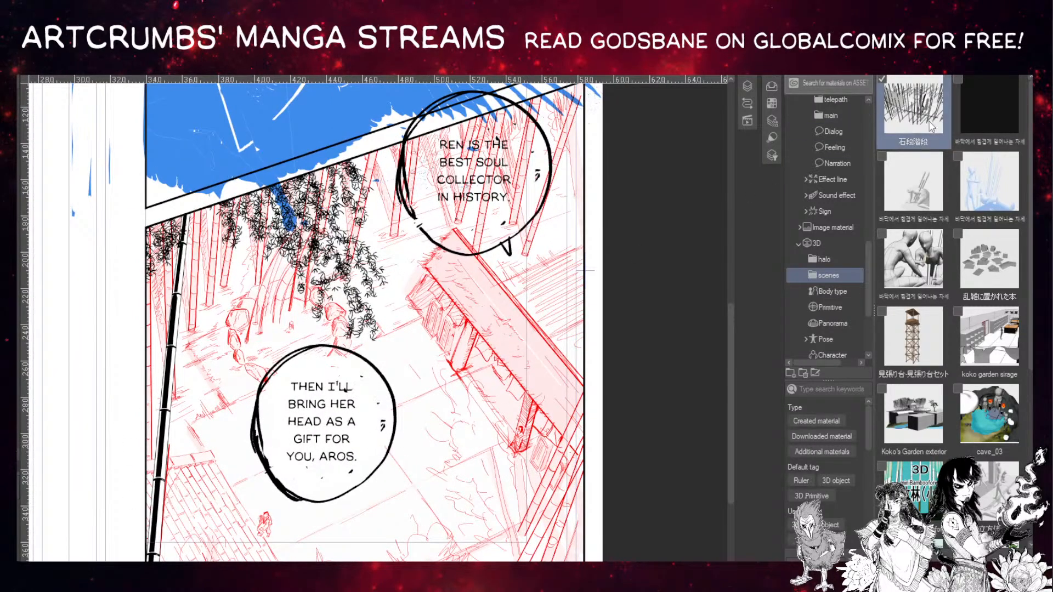
left_click_drag(282, 530, 385, 494)
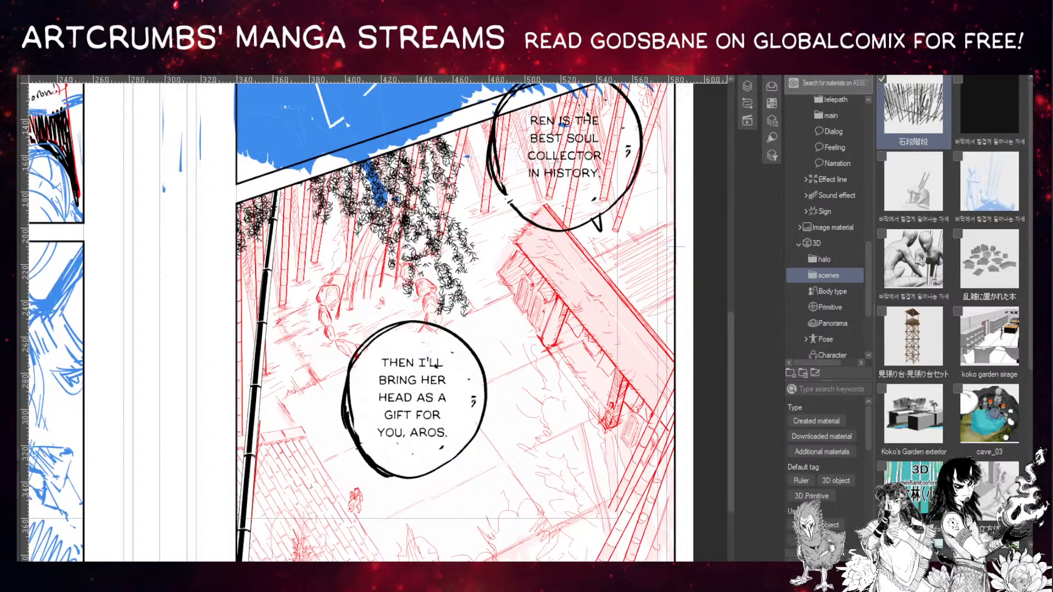
Reveal the layer list, locate the 石段階段 3D layer inside Frame 1 and select it.
scroll(659, 506, "down", 4)
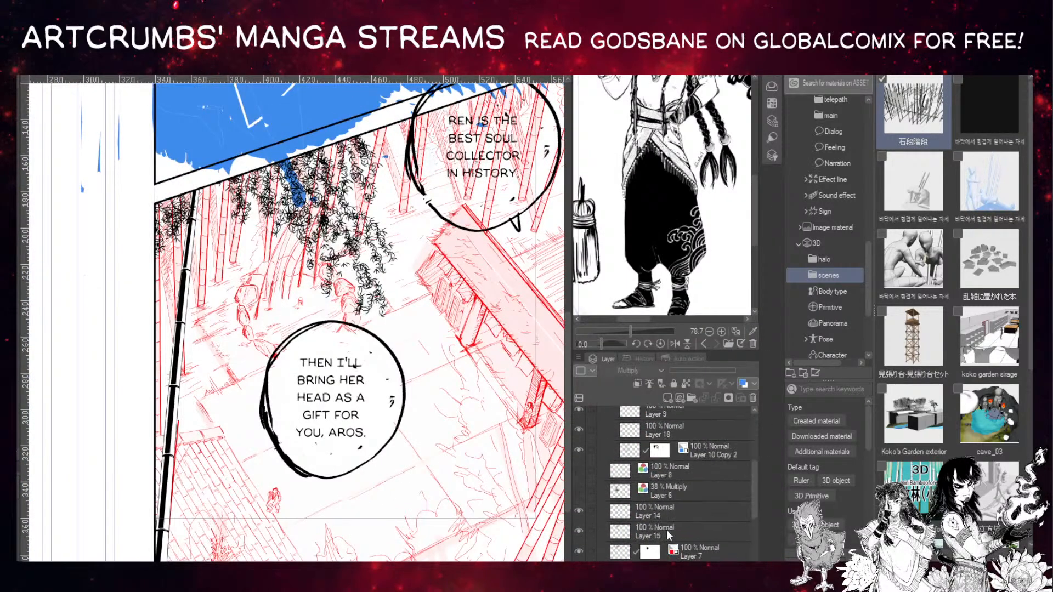
scroll(666, 529, "up", 5)
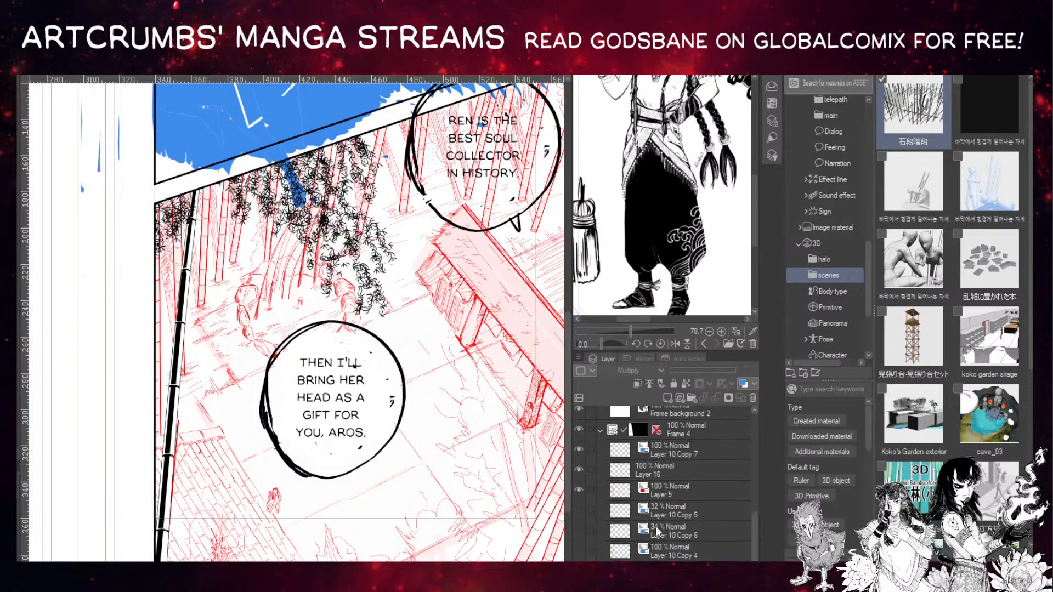
scroll(736, 531, "down", 5)
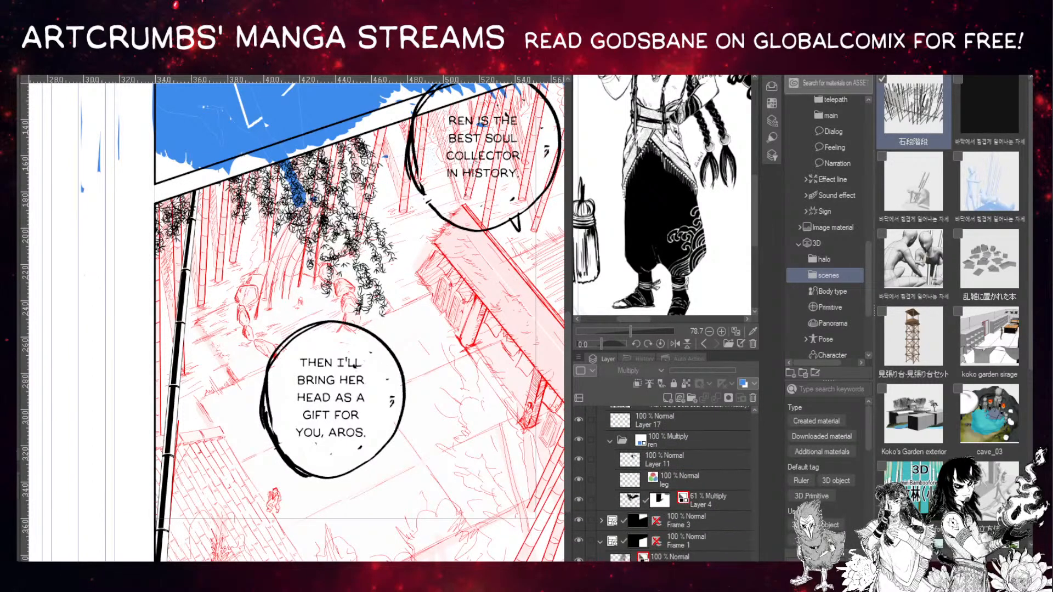
scroll(664, 482, "down", 3)
scroll(633, 551, "down", 1)
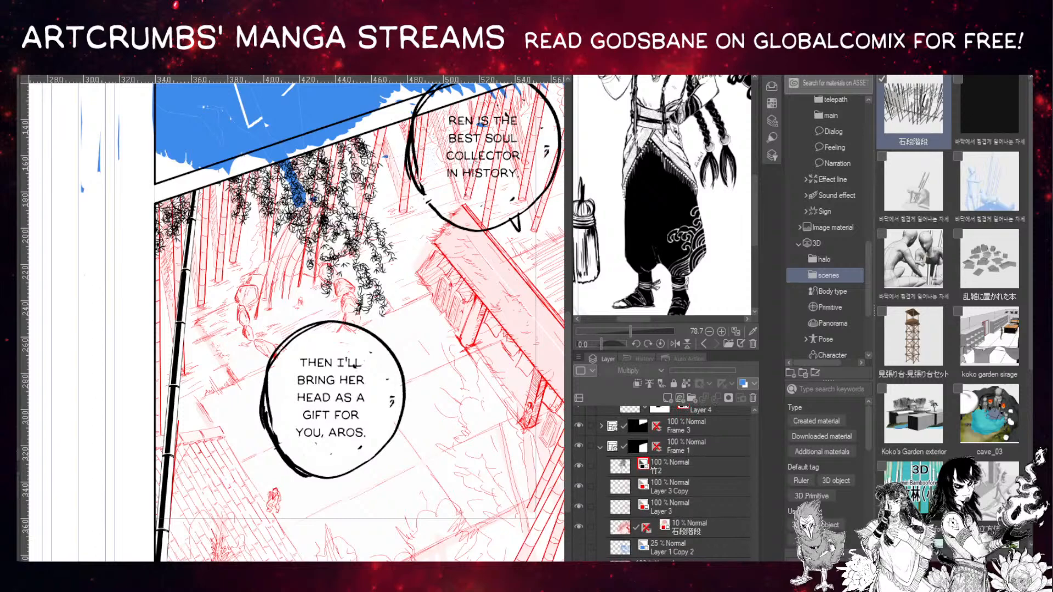
left_click(618, 531)
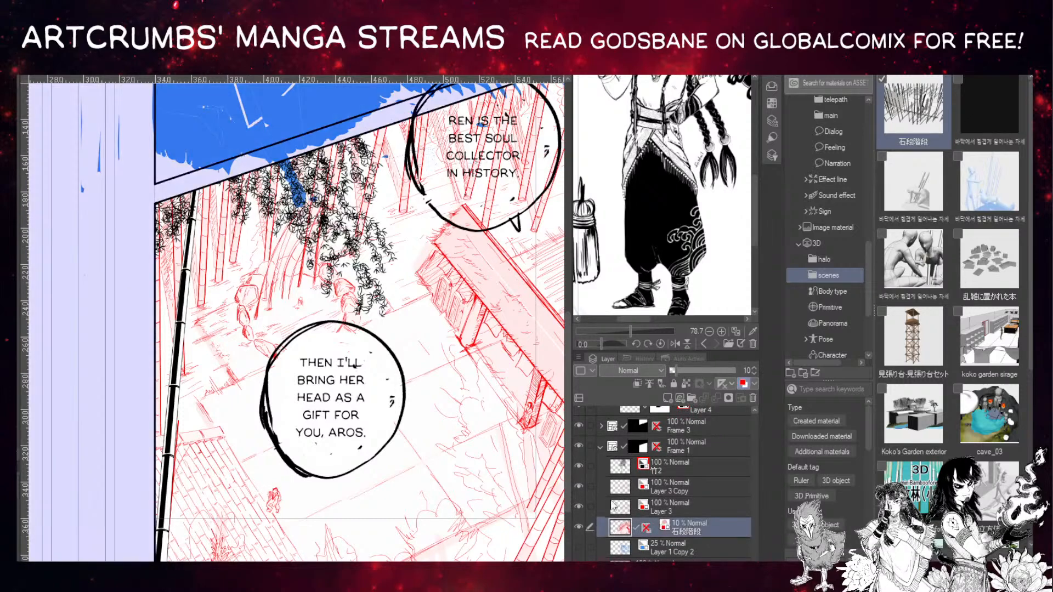
Hide Frame 1's 竹2, Layer 3 Copy, Layer 3 and 石段階段 layers, and check the Layer 1 Copy 2 sketch on its own.
left_click(579, 465)
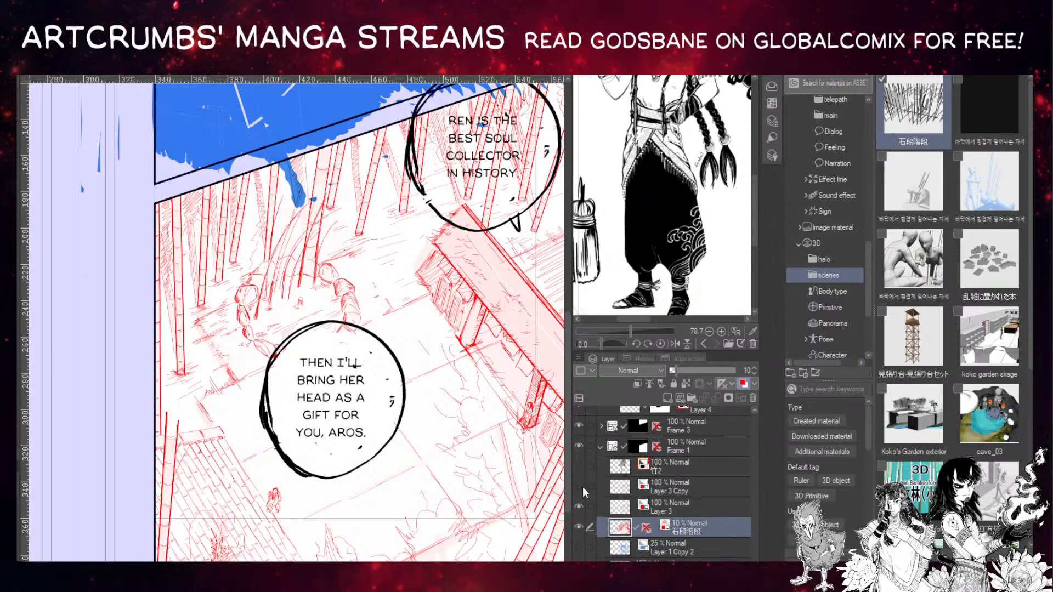
left_click(580, 506)
left_click(580, 527)
left_click(581, 546)
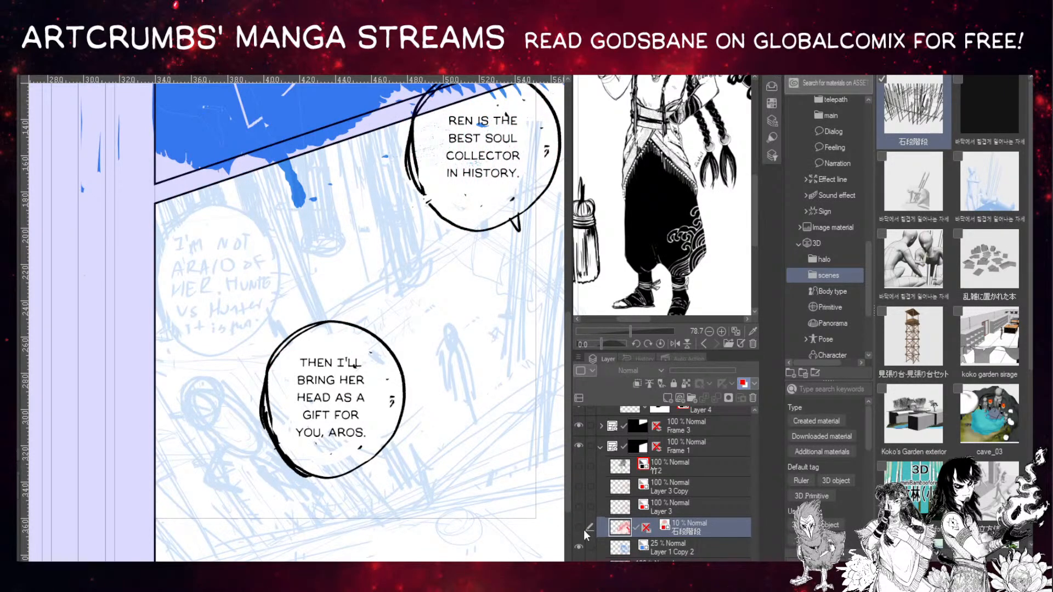
left_click(576, 545)
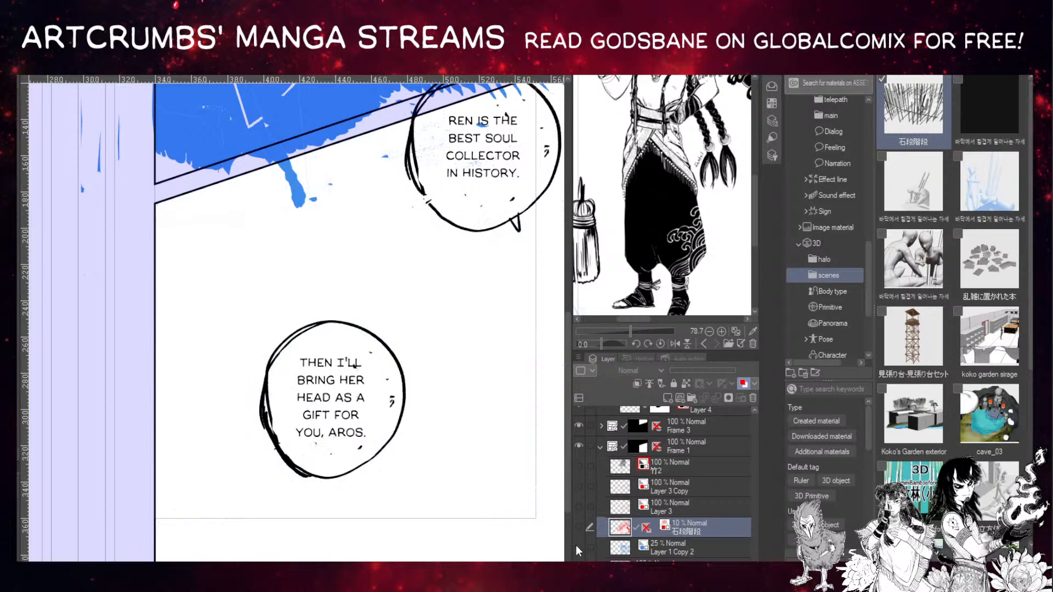
Show Layer 3 Copy, Layer 3 and 竹2 again, comparing them with the Layer 1 Copy 2 sketch.
left_click(577, 464)
left_click(577, 464)
left_click(580, 486)
left_click(580, 506)
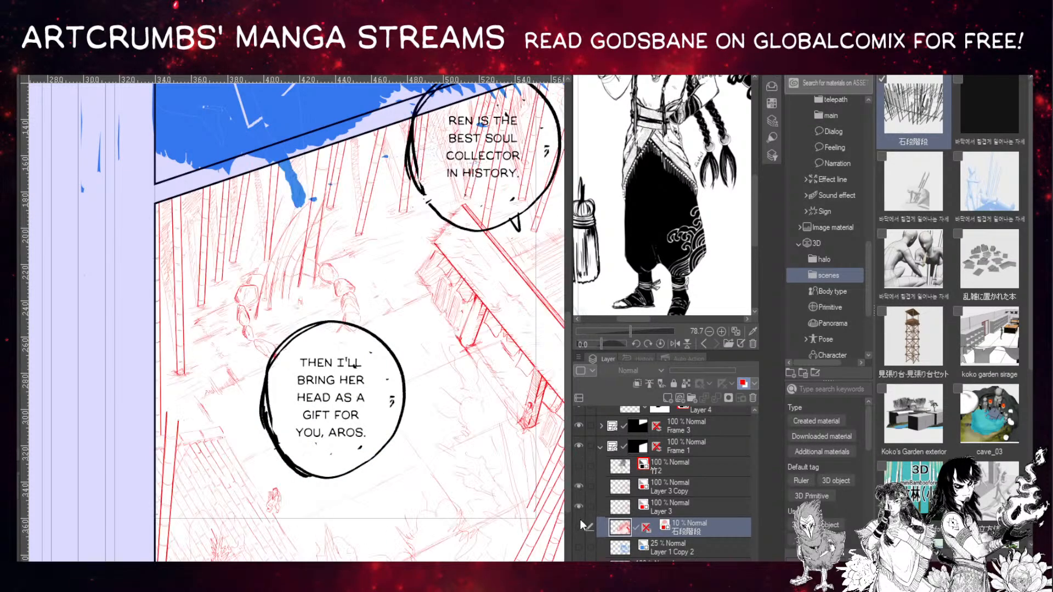
left_click(579, 527)
left_click(578, 545)
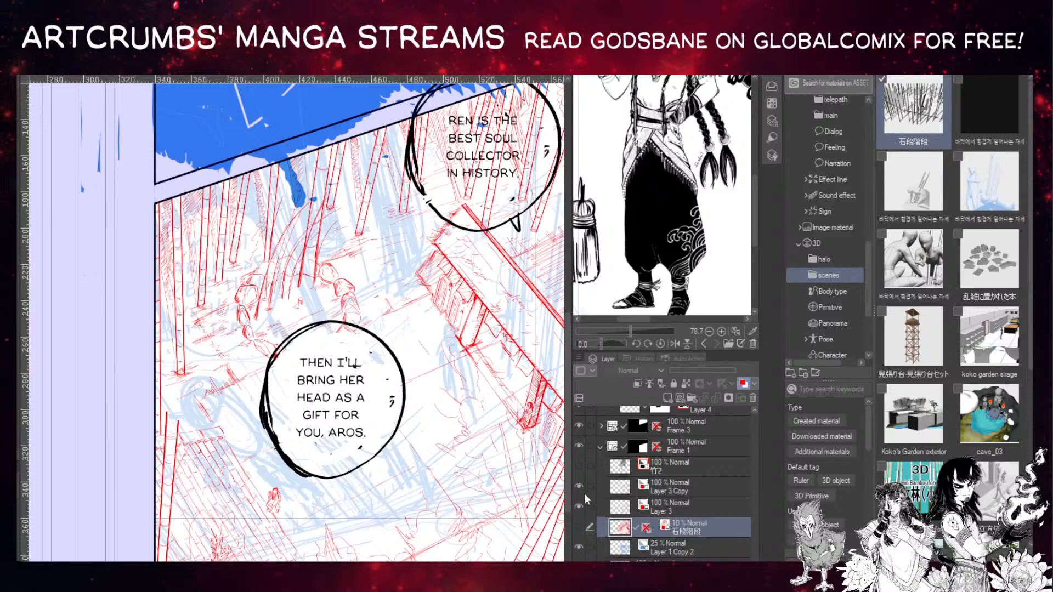
left_click(579, 466)
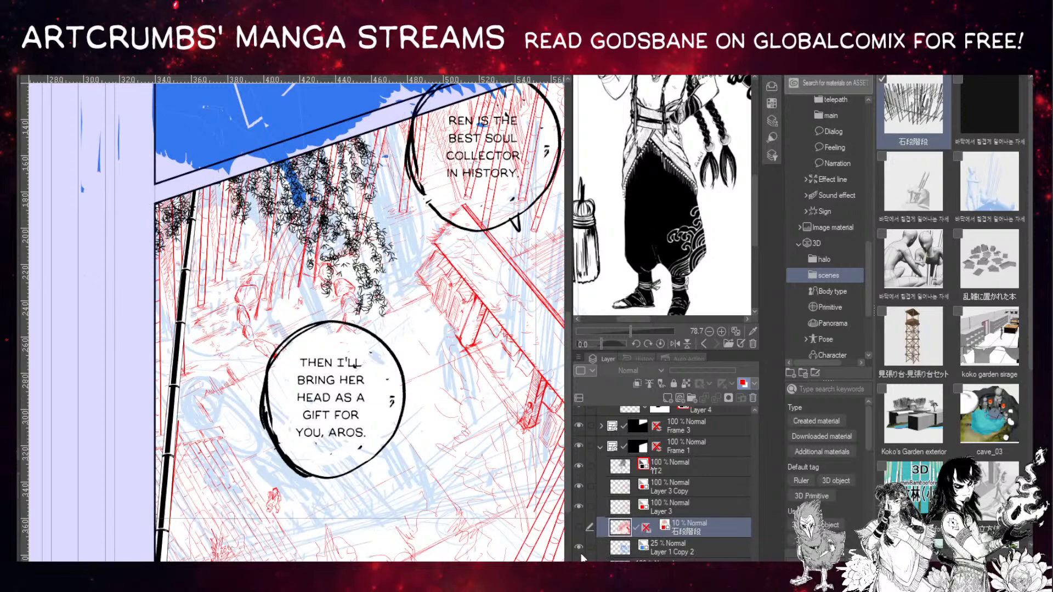
Select the 石段階段 Copy 3D layer in Folder 1 and frame its tiled roof on page 8.
scroll(653, 552, "up", 3)
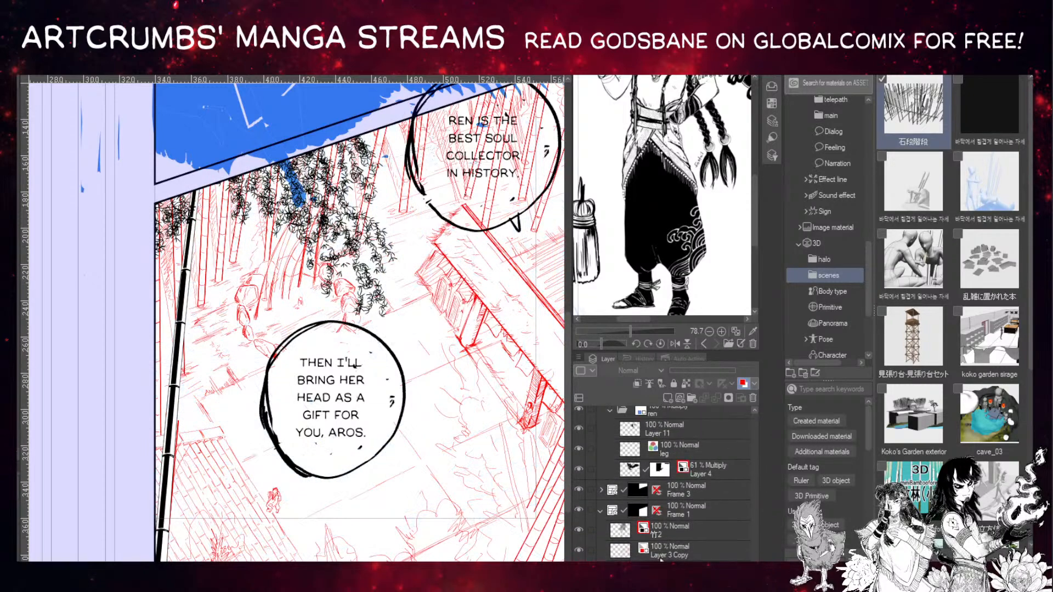
scroll(653, 557, "down", 6)
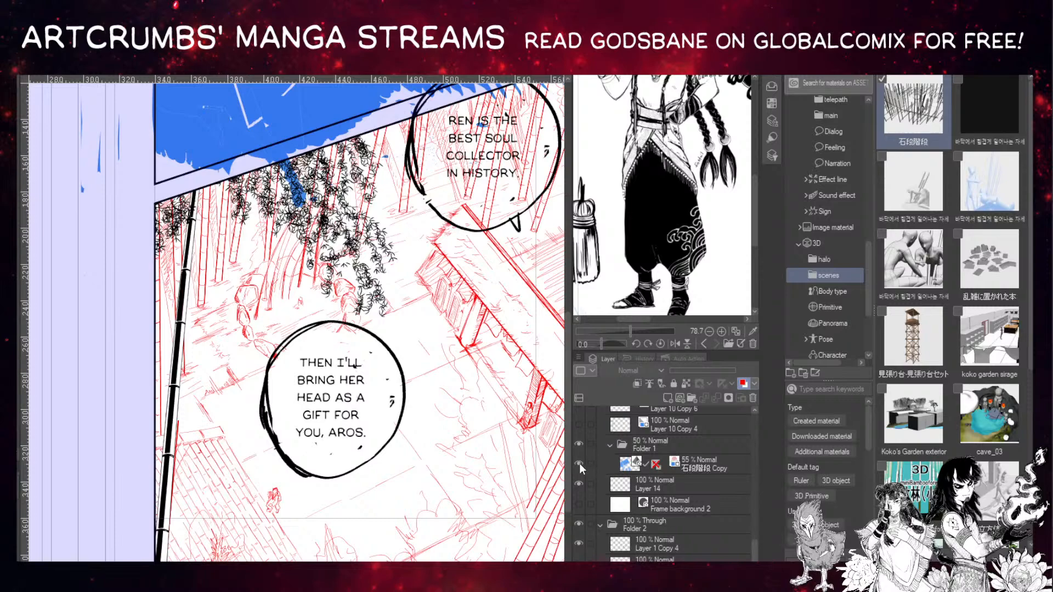
left_click(671, 464)
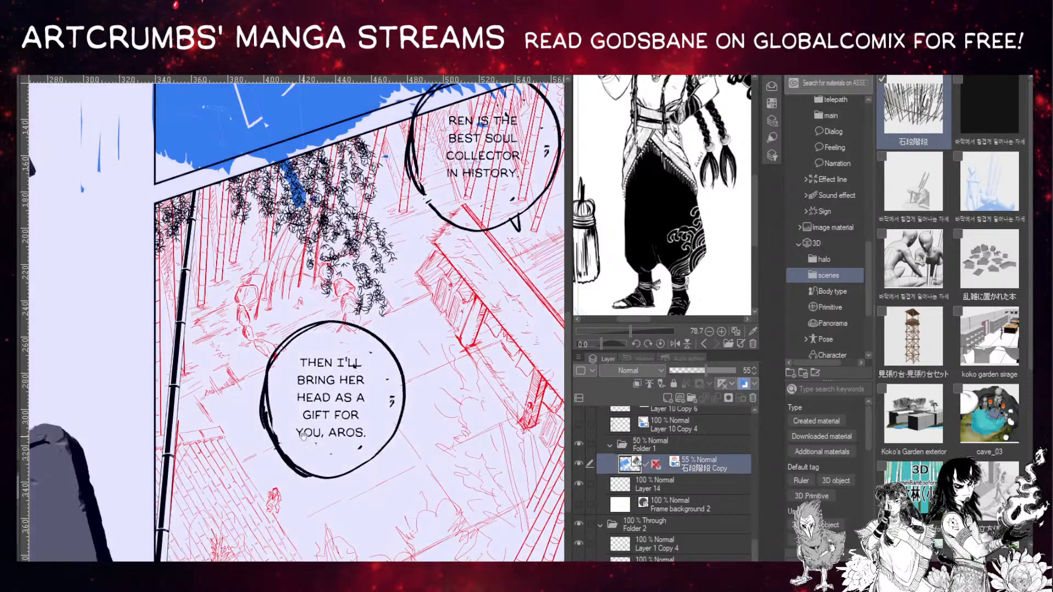
left_click_drag(303, 434, 485, 510)
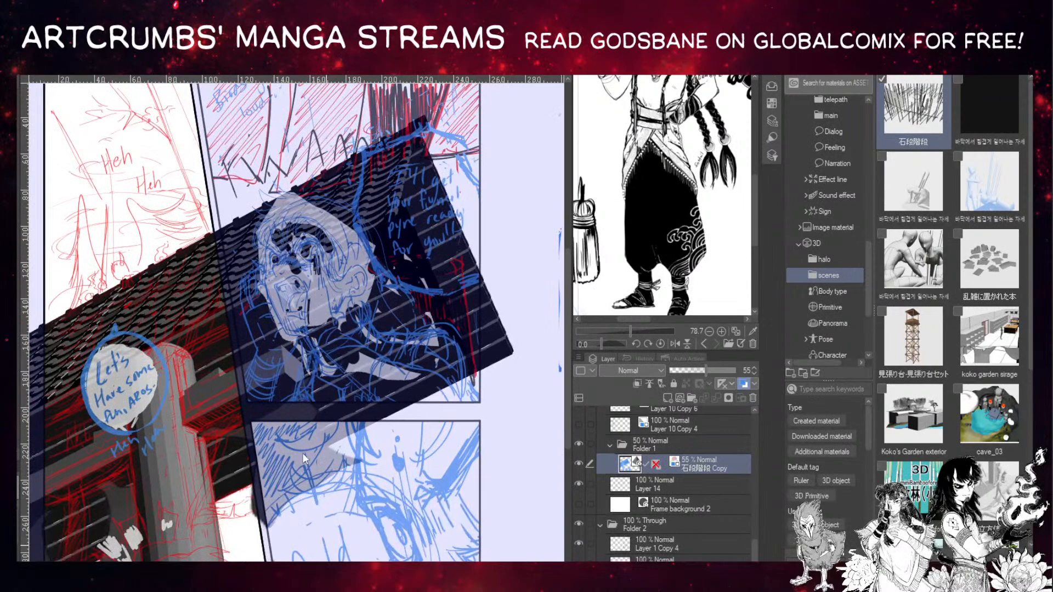
Try another camera angle on the 石段階段 Copy roof, restore the original view and frame page 8's sketched panels.
left_click_drag(301, 453, 337, 433)
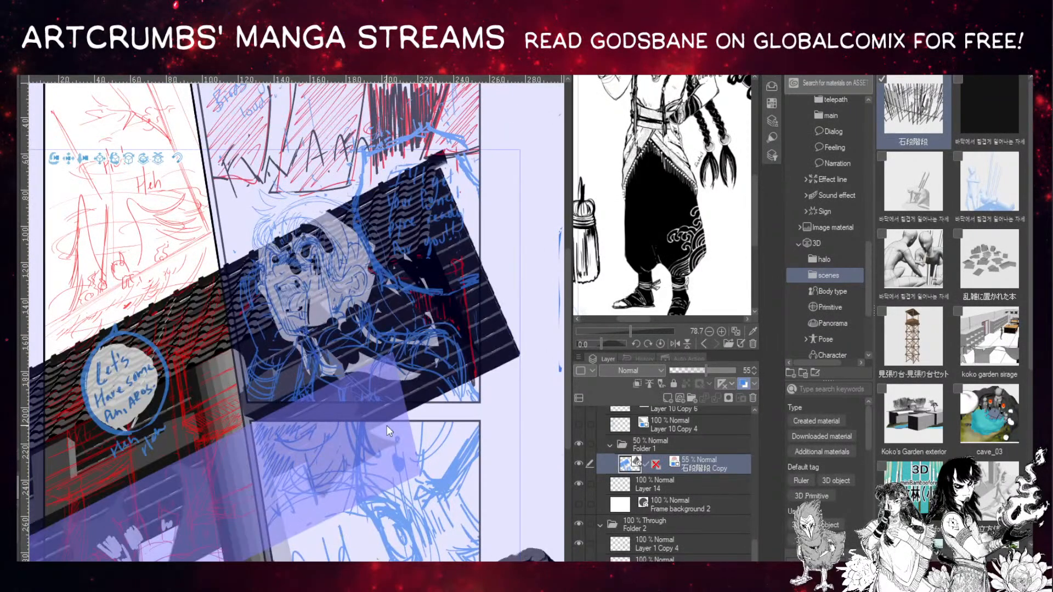
scroll(386, 428, "up", 2)
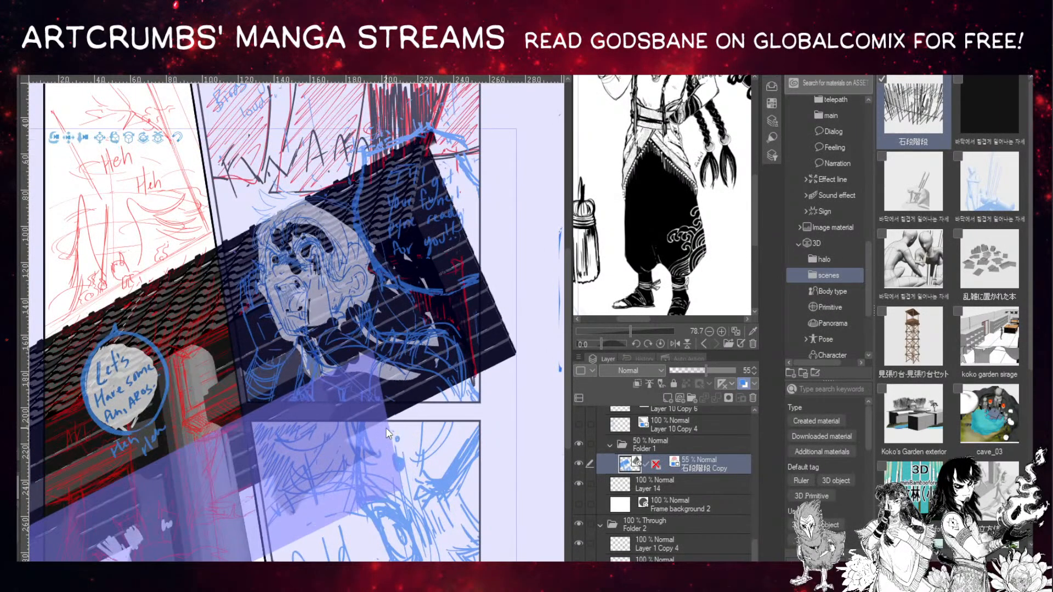
scroll(386, 433, "up", 1)
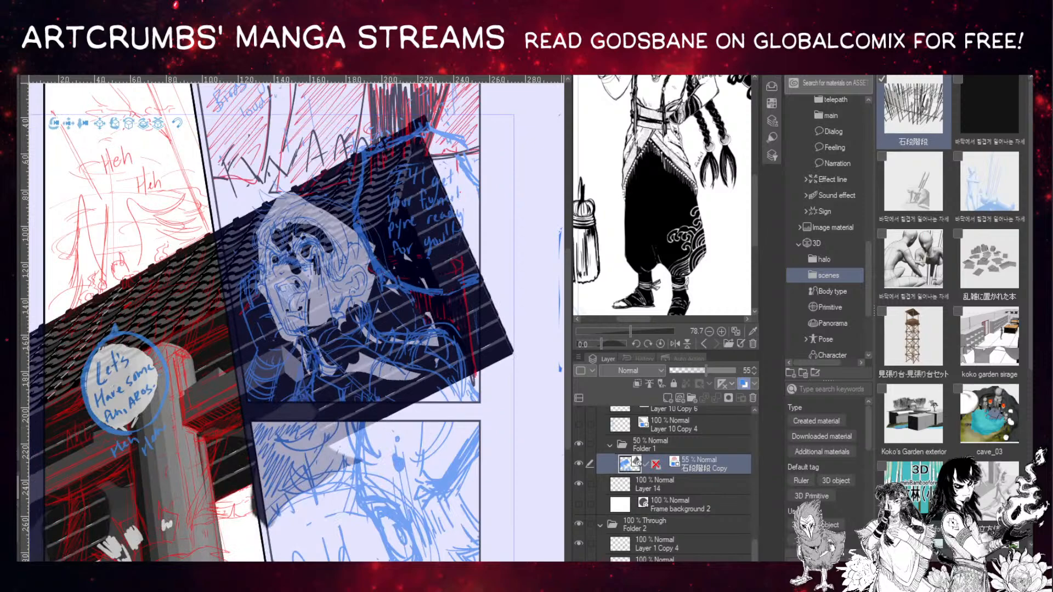
key("space")
left_click_drag(295, 418, 365, 333)
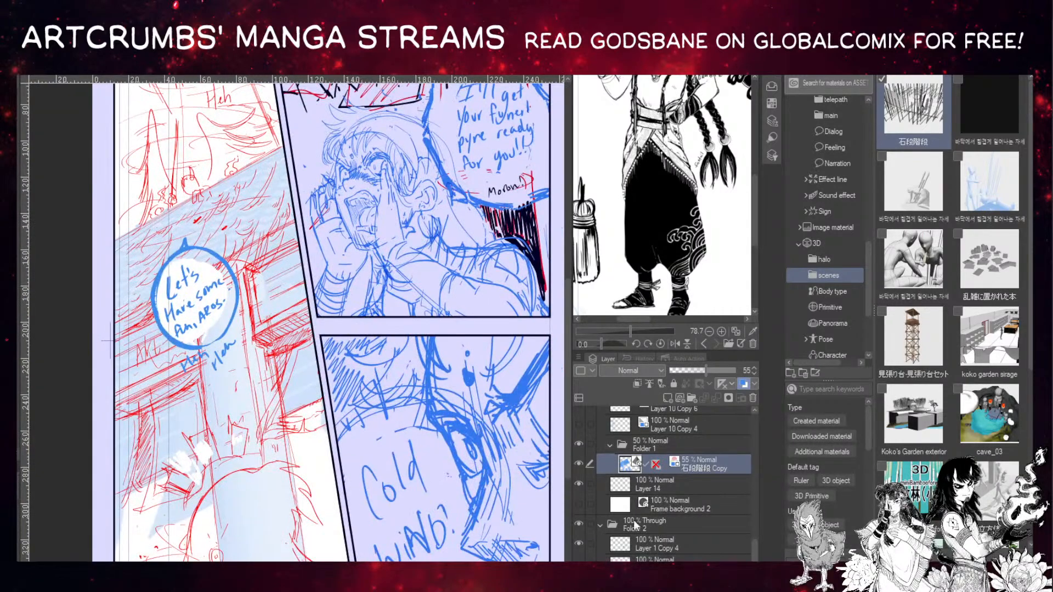
Hide the sketches over page 8's 3D roof, show Frame 4's Layer 10 Copy 7, Layer 16 and Layer 5 again, and compare them.
scroll(625, 482, "up", 5)
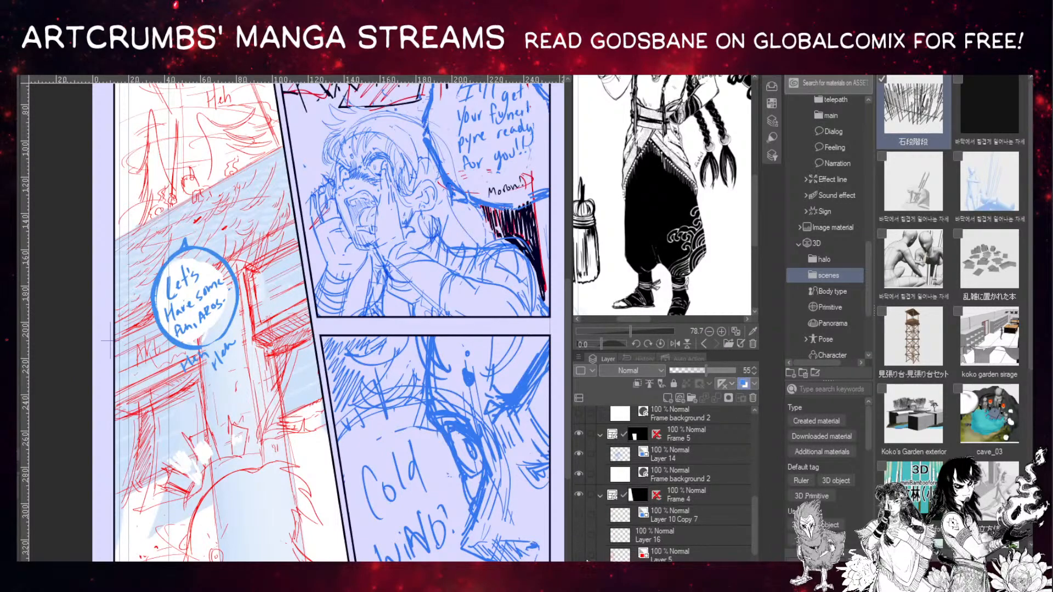
left_click(723, 549)
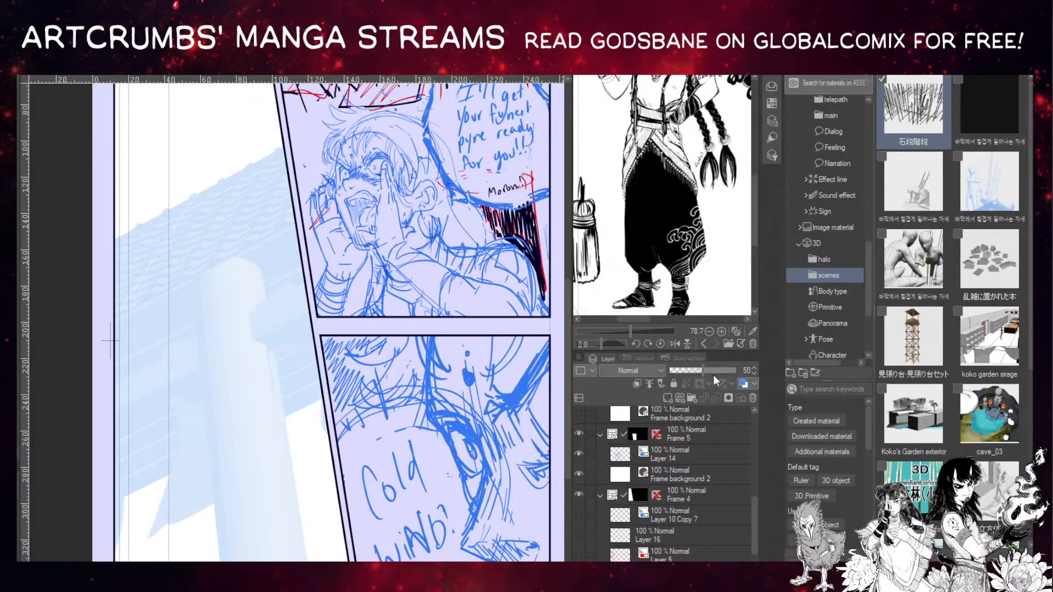
scroll(338, 344, "down", 4)
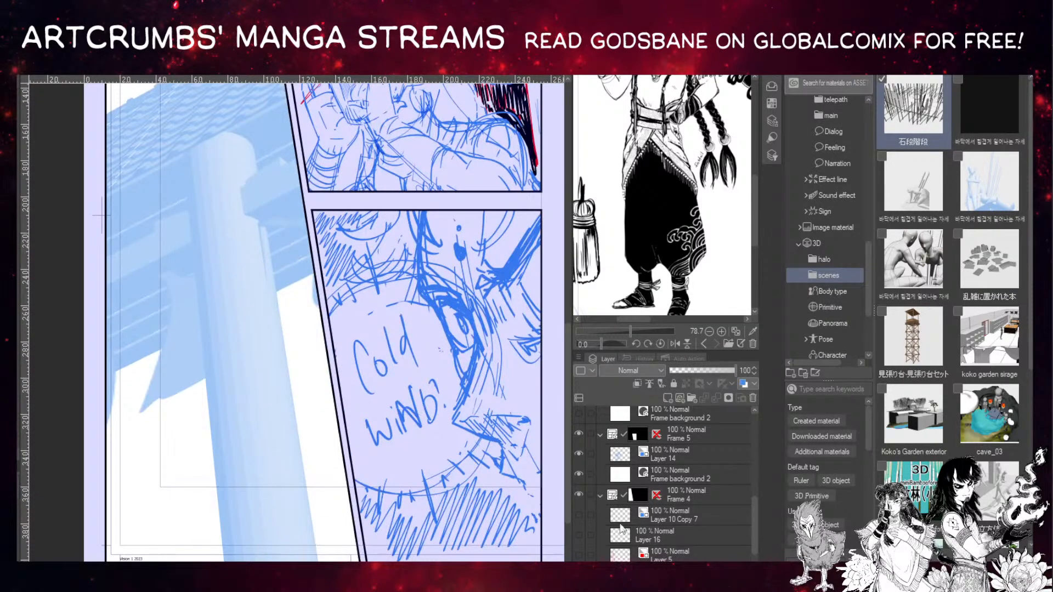
left_click(579, 517)
left_click(579, 534)
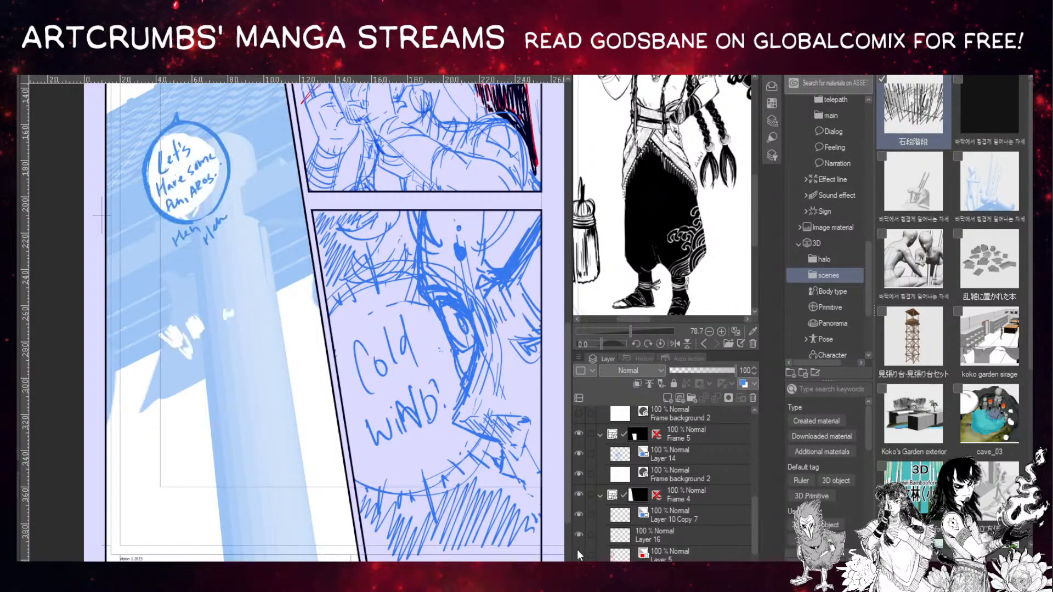
left_click(579, 555)
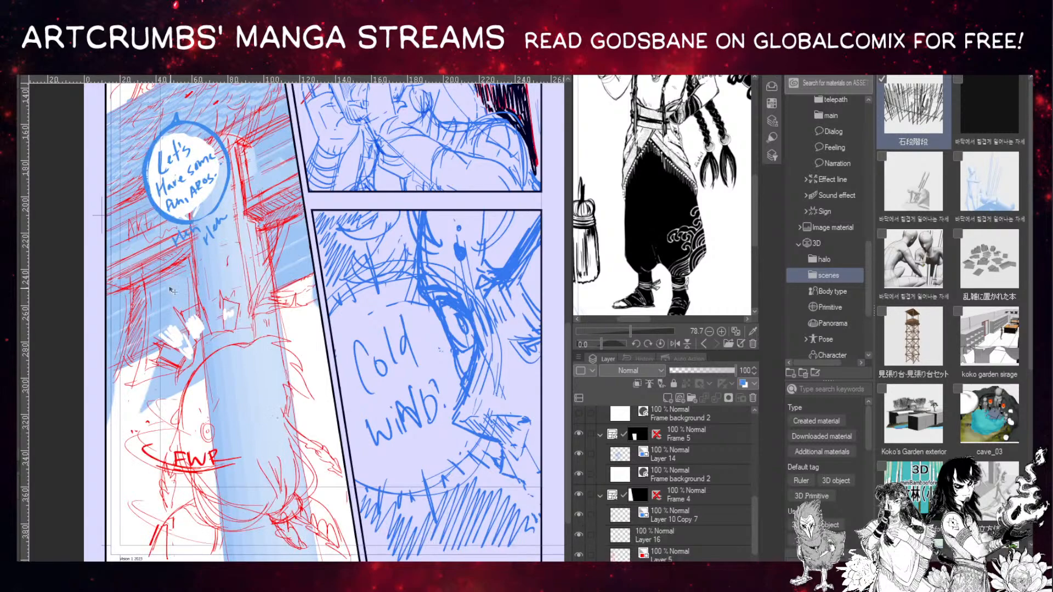
scroll(404, 307, "up", 4)
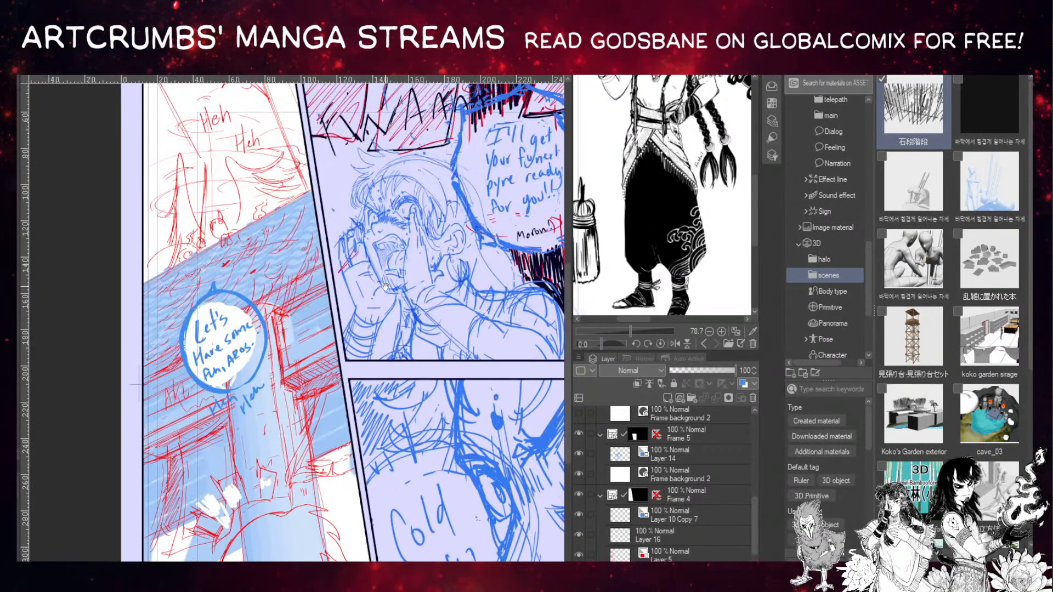
scroll(345, 343, "down", 1)
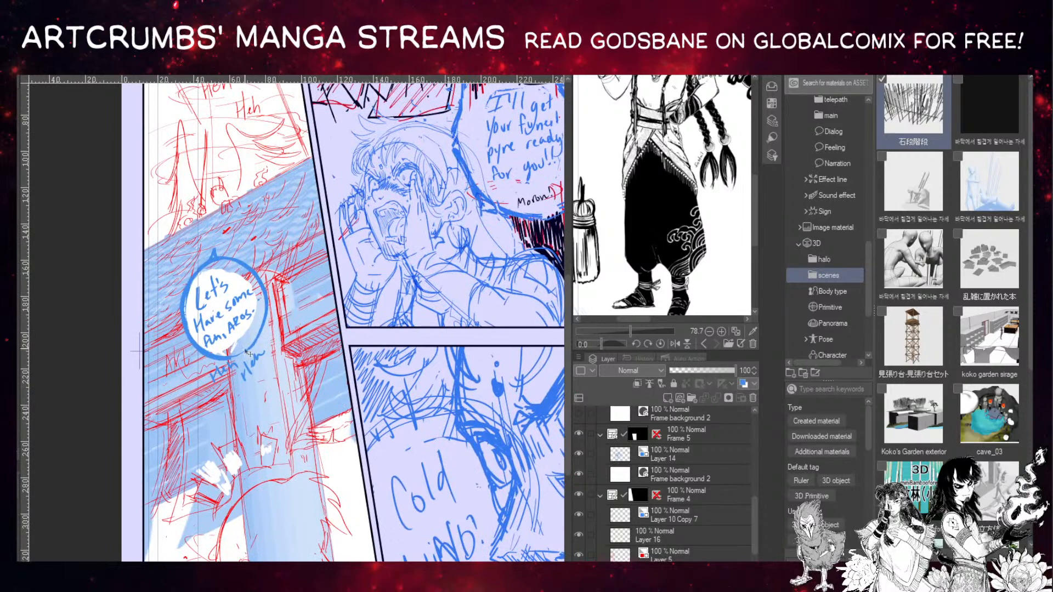
scroll(247, 353, "down", 2)
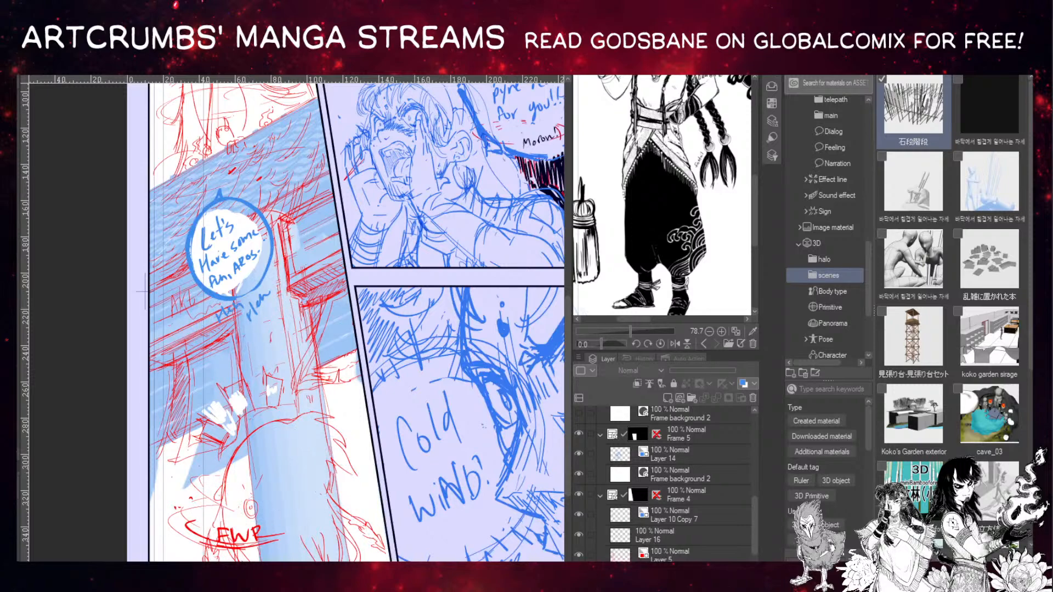
Inspect page 7's bamboo and roof panel, and select the red line sketch layer there.
left_click(578, 555)
left_click_drag(439, 518, 286, 500)
left_click_drag(366, 495, 219, 489)
left_click_drag(493, 493, 217, 512)
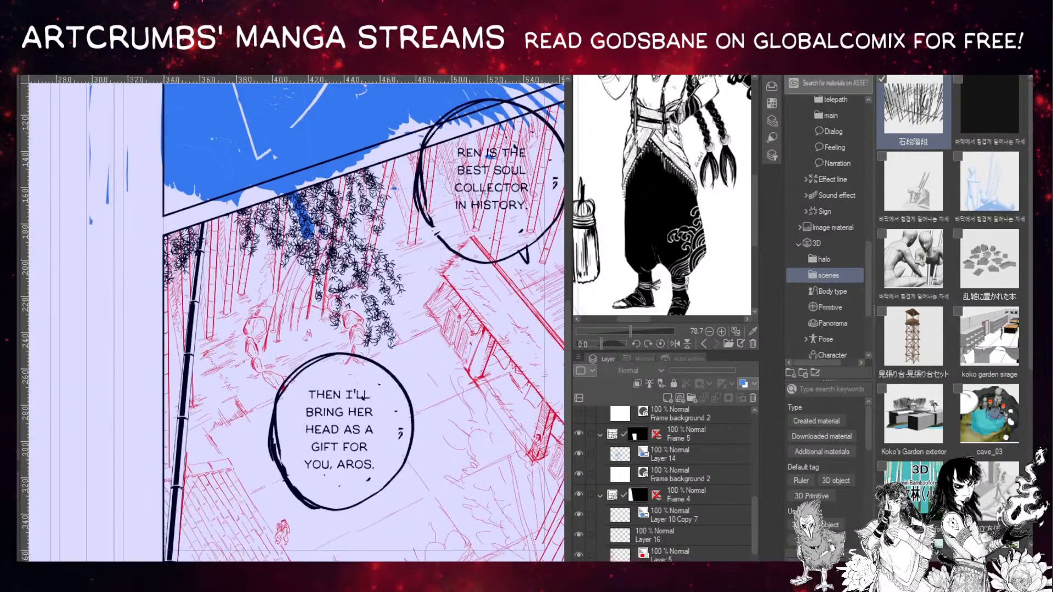
left_click_drag(395, 334, 266, 375)
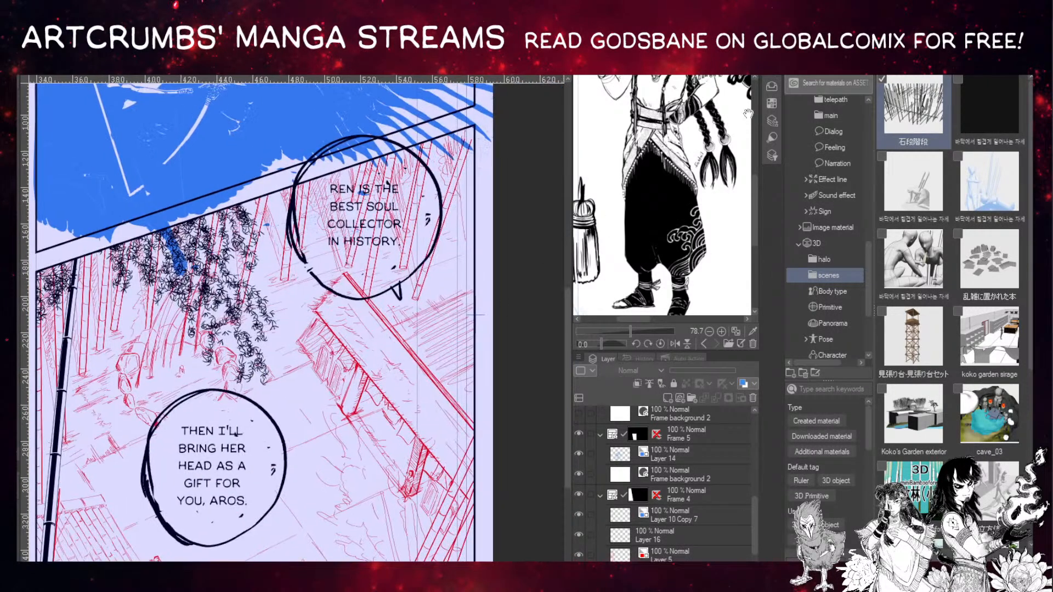
left_click_drag(316, 417, 375, 405)
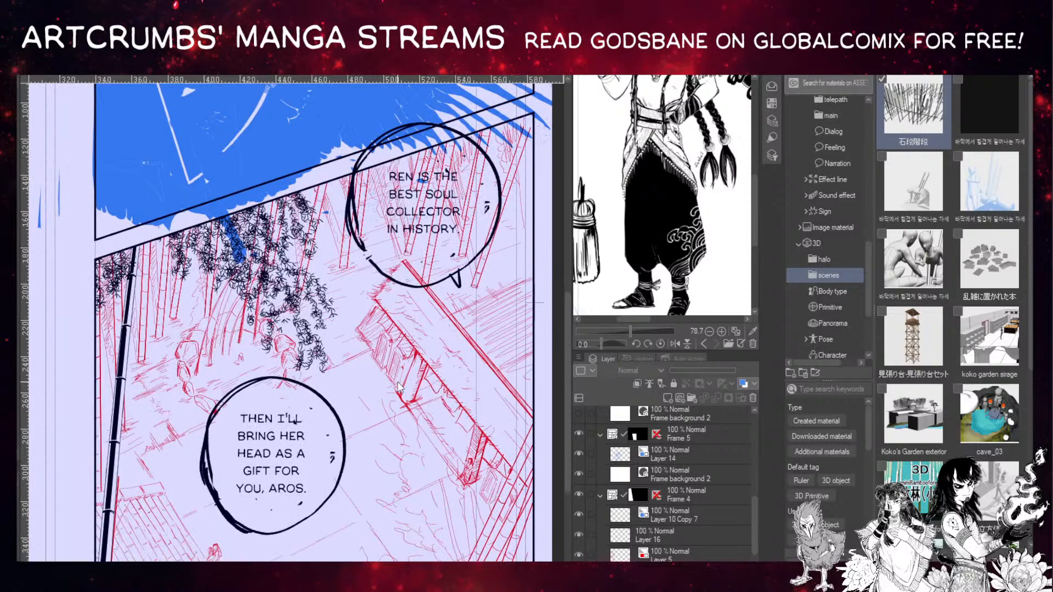
left_click(420, 363, "ctrl+shift")
left_click_drag(382, 366, 409, 357)
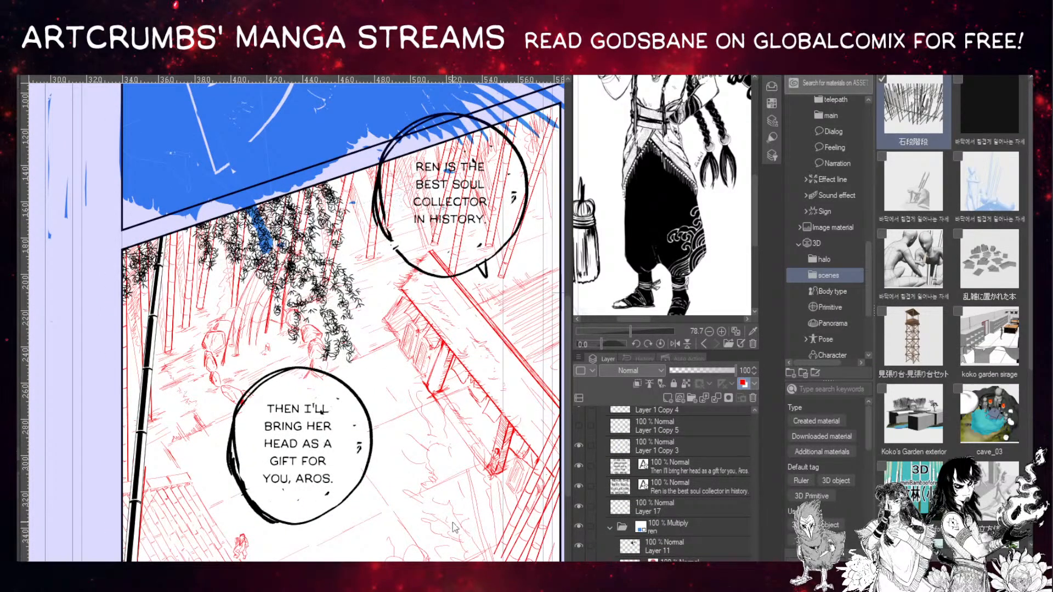
mouse_move(394, 456)
left_mouse_down()
mouse_move(391, 425)
mouse_move(397, 442)
mouse_move(384, 444)
left_mouse_up()
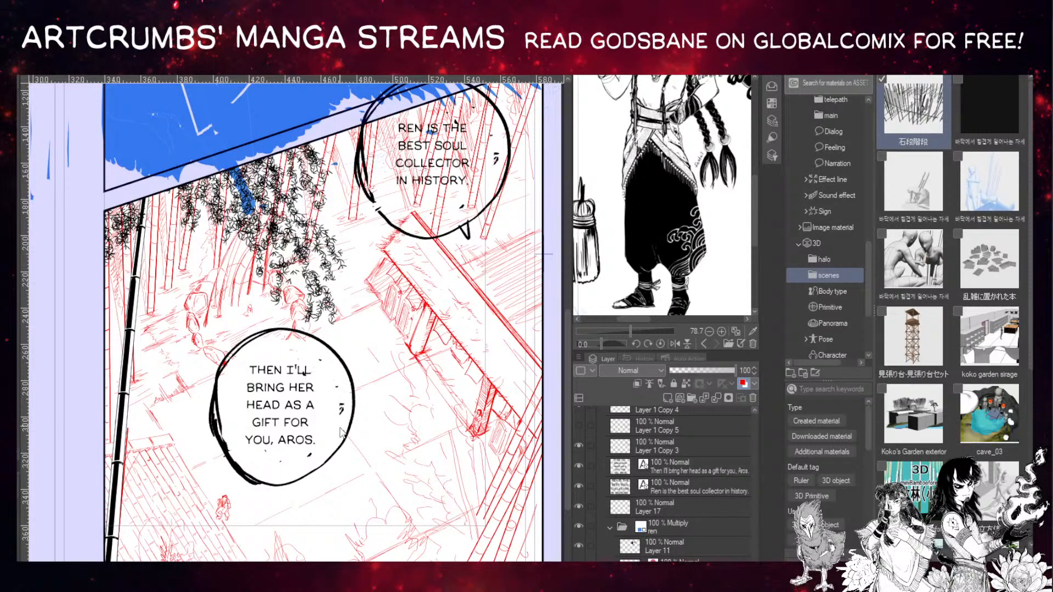
left_click_drag(263, 463, 319, 474)
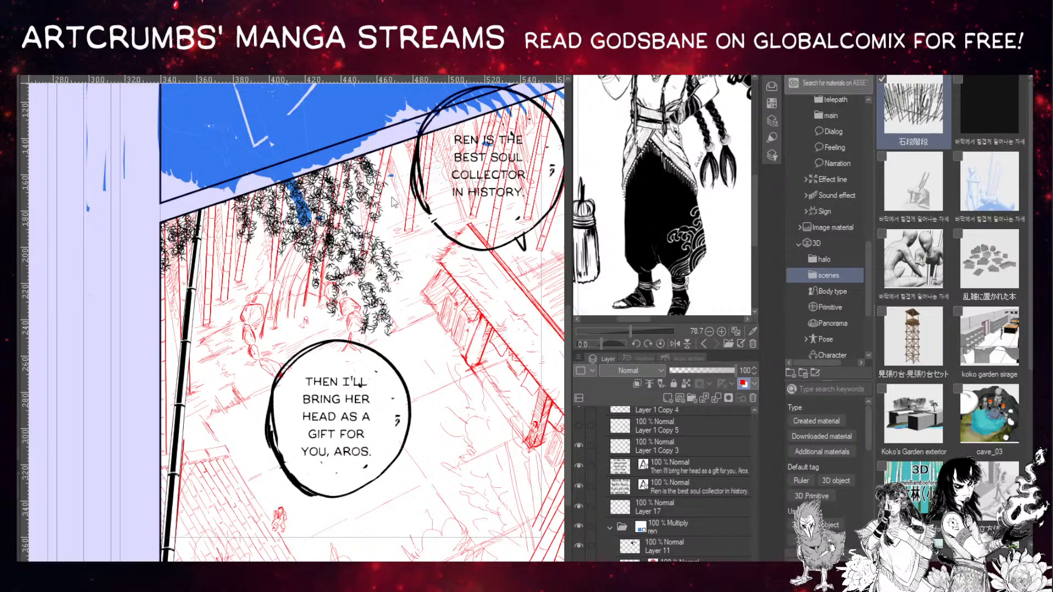
Look through the spreads in the page overview and open the spread with pages 9 and 10.
left_click(222, 75)
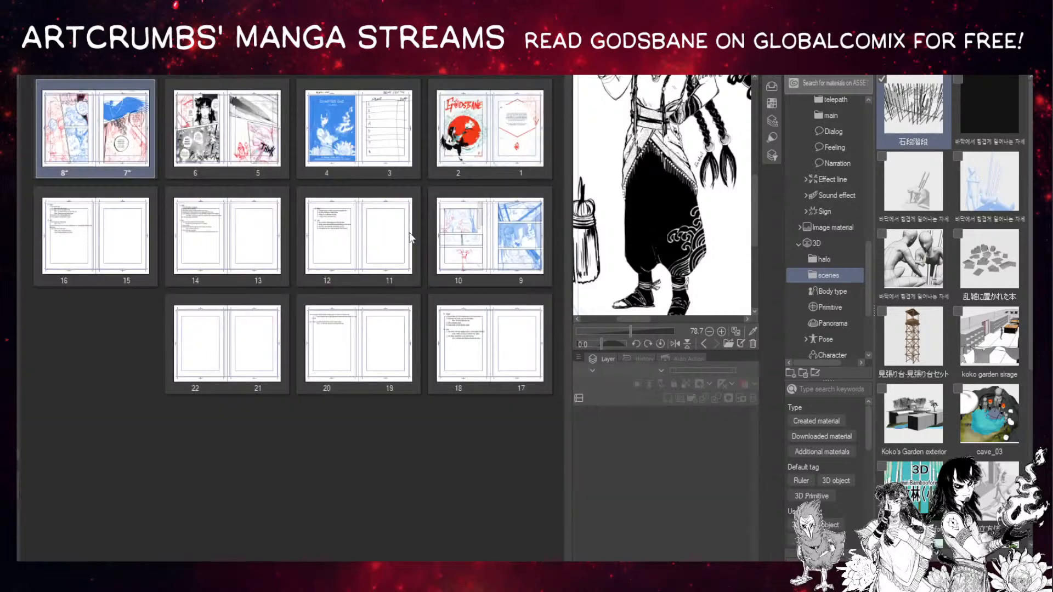
scroll(292, 302, "up", 3)
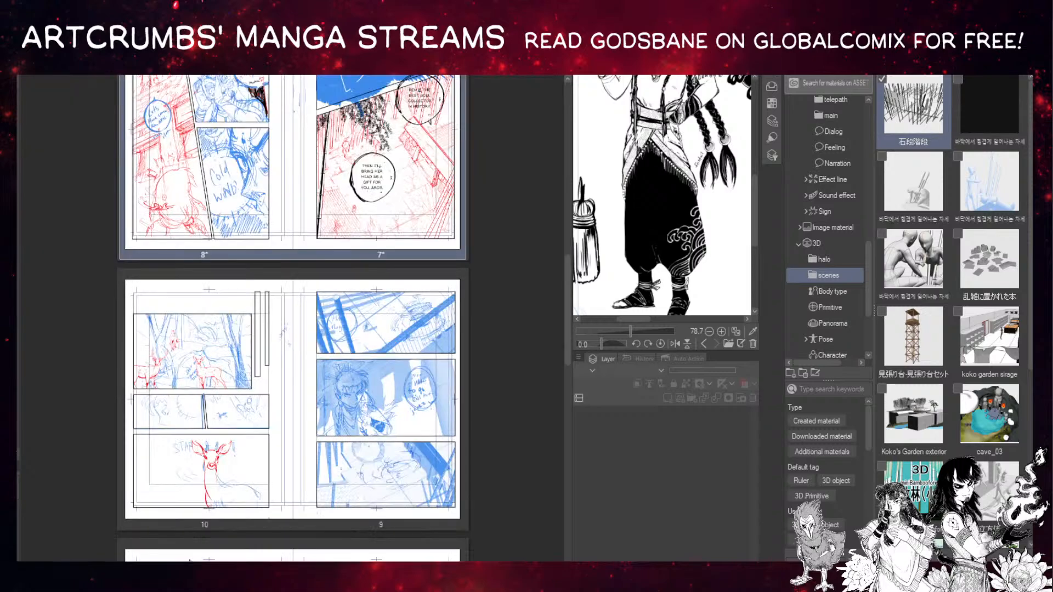
scroll(370, 406, "up", 5)
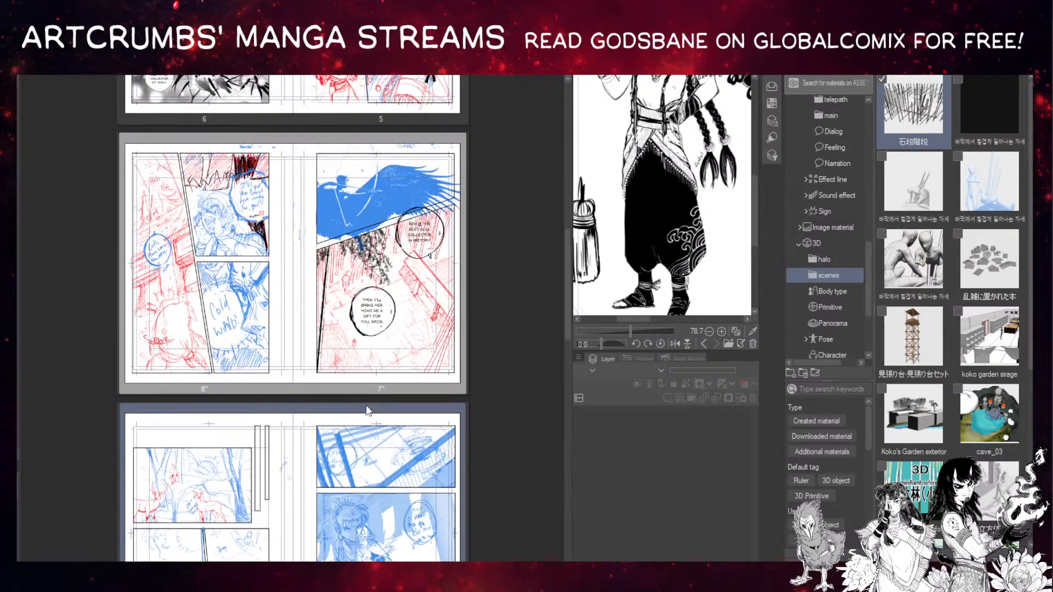
scroll(370, 406, "up", 2)
scroll(371, 409, "down", 4)
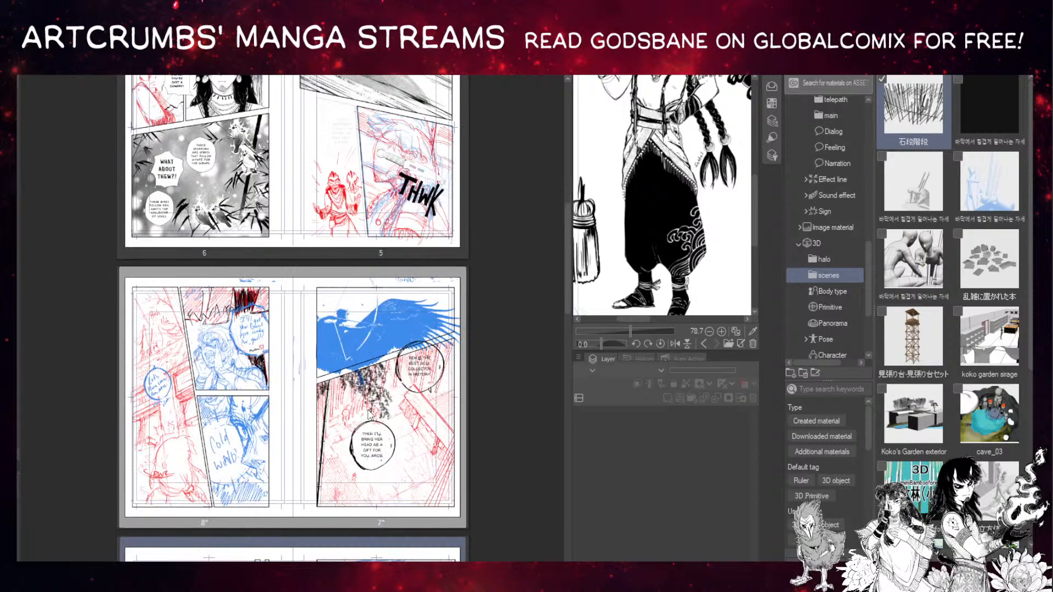
scroll(311, 420, "down", 3)
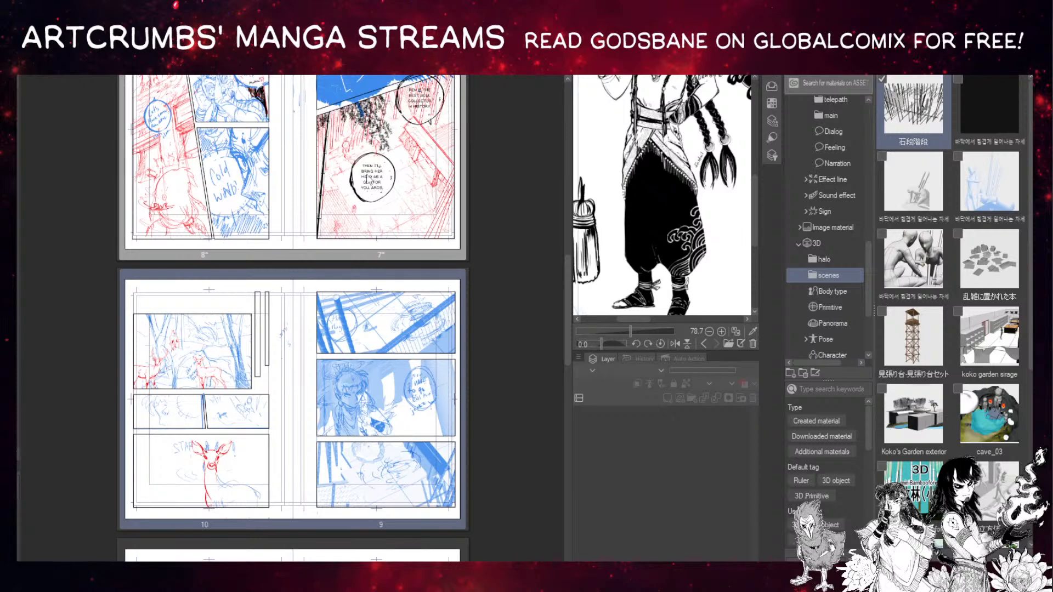
double_click(301, 274)
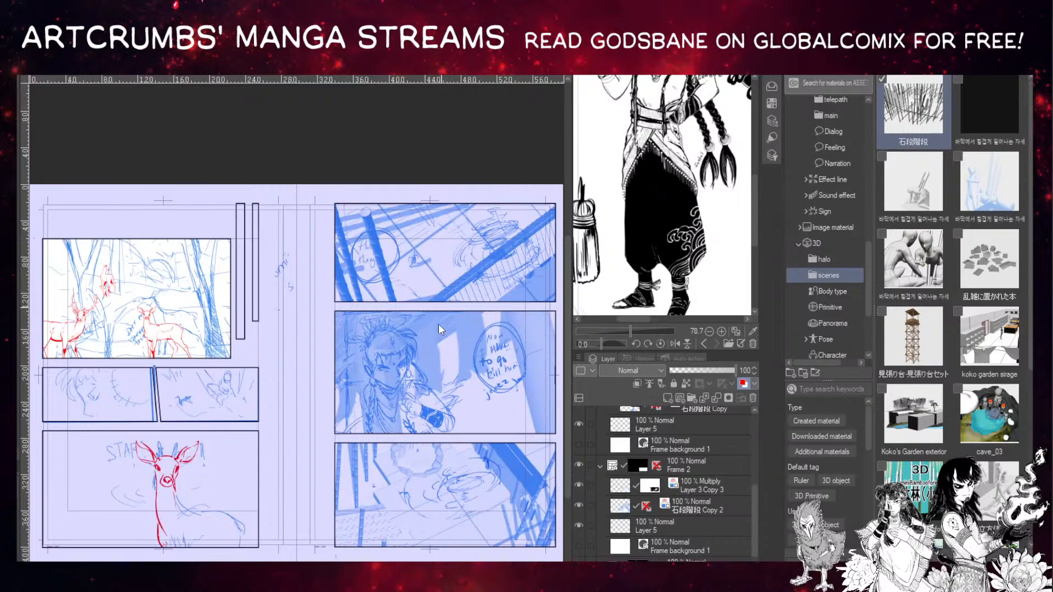
Select Frame 2's 石段階段 Copy 2 layer and examine page 9's lowest courtyard panel and the character panel above it.
scroll(439, 326, "up", 1)
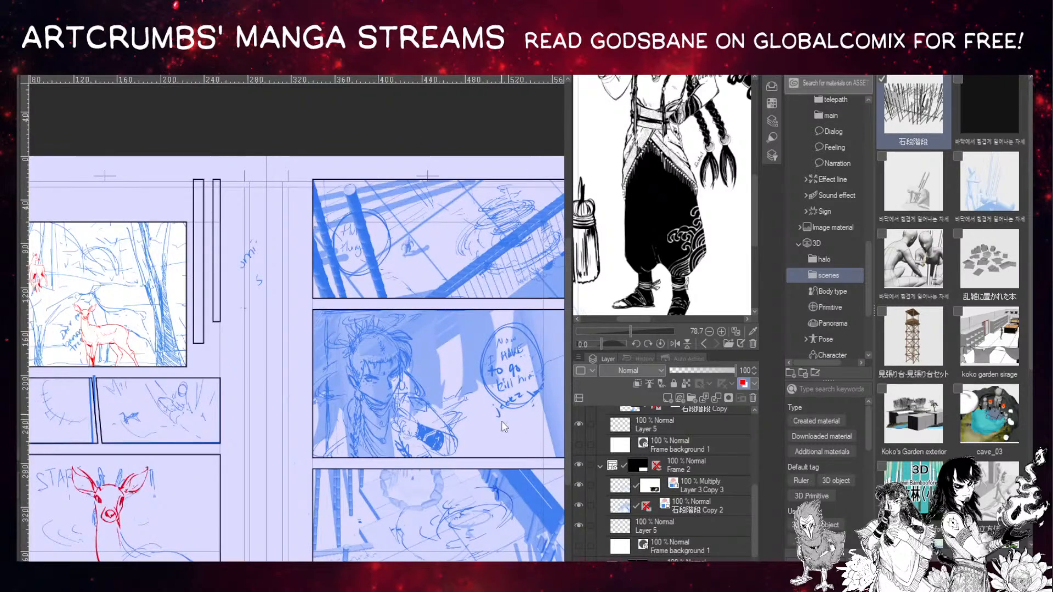
left_click(386, 518)
scroll(405, 537, "up", 3)
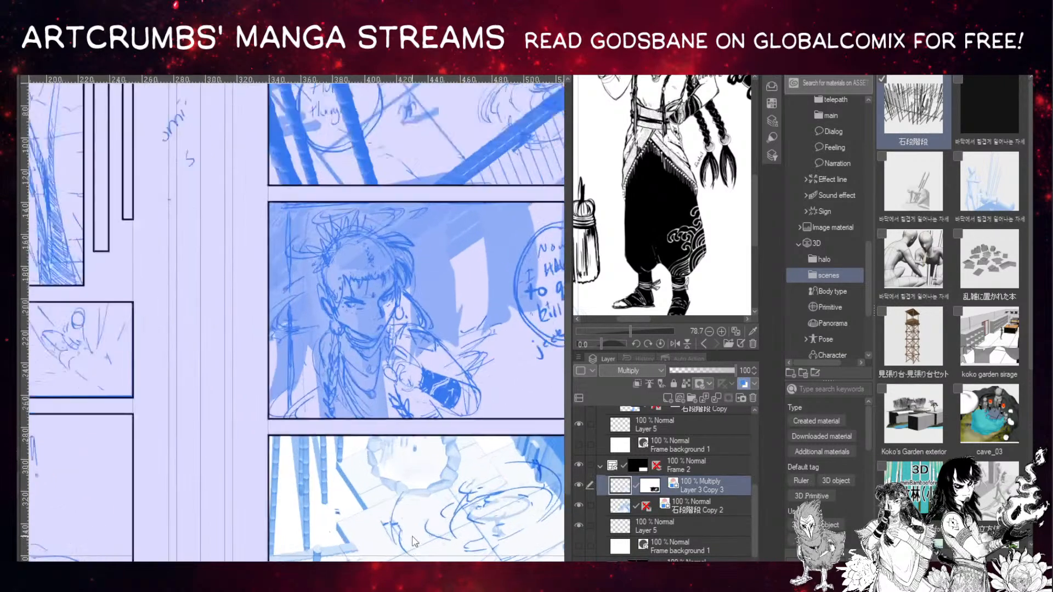
scroll(327, 486, "up", 2)
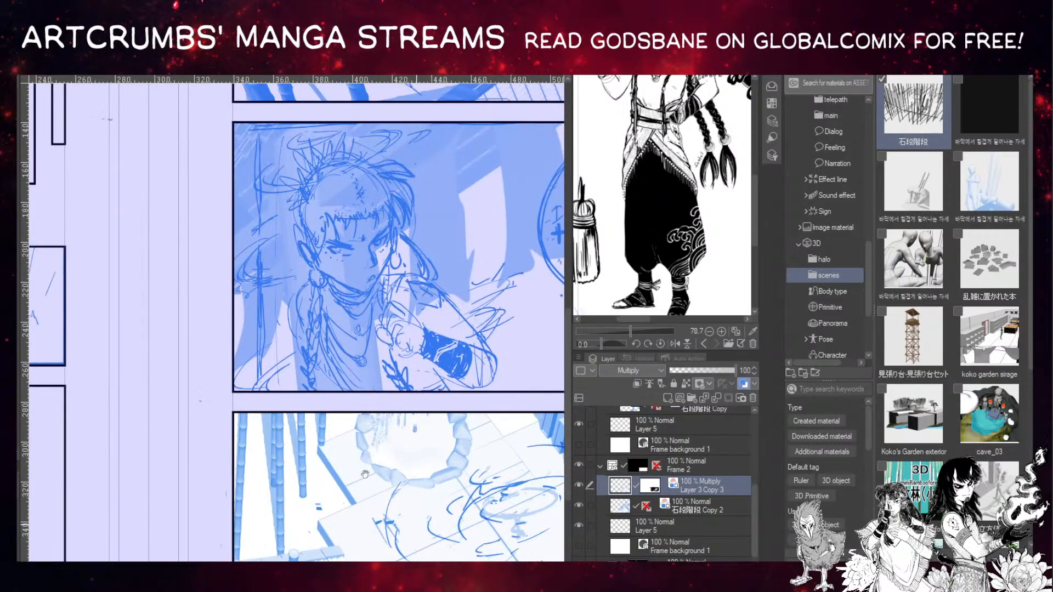
left_click_drag(557, 506, 399, 492)
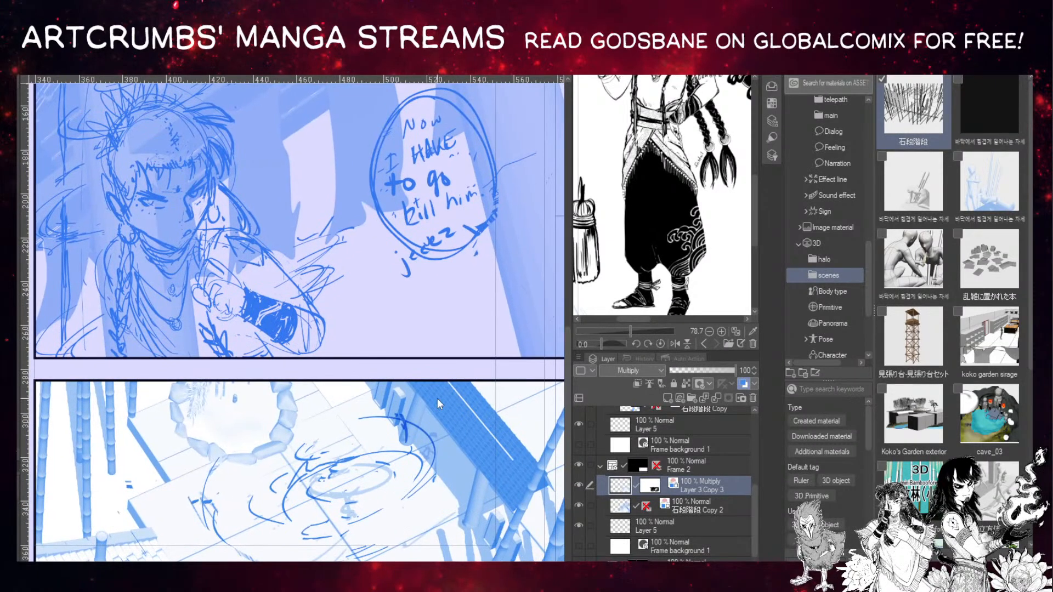
key("alt+bracketleft")
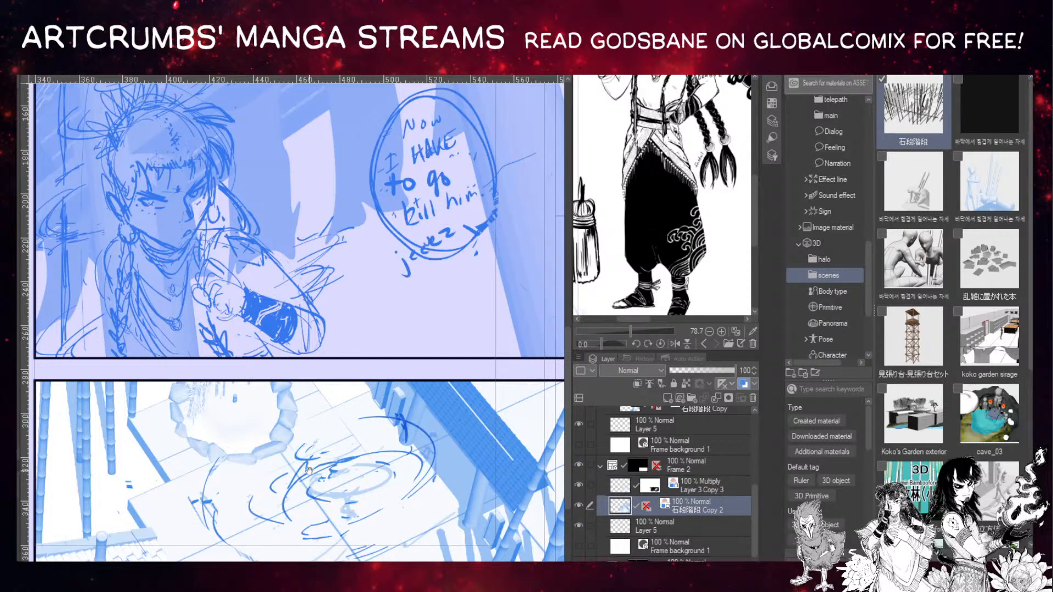
left_click_drag(307, 469, 345, 453)
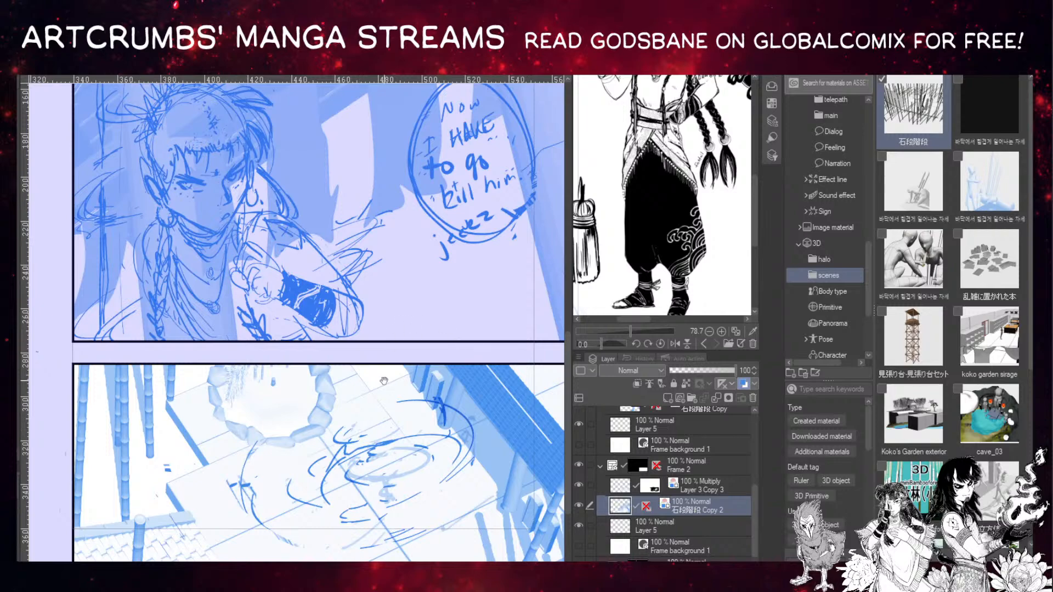
left_click_drag(385, 376, 392, 400)
left_click_drag(367, 321, 359, 379)
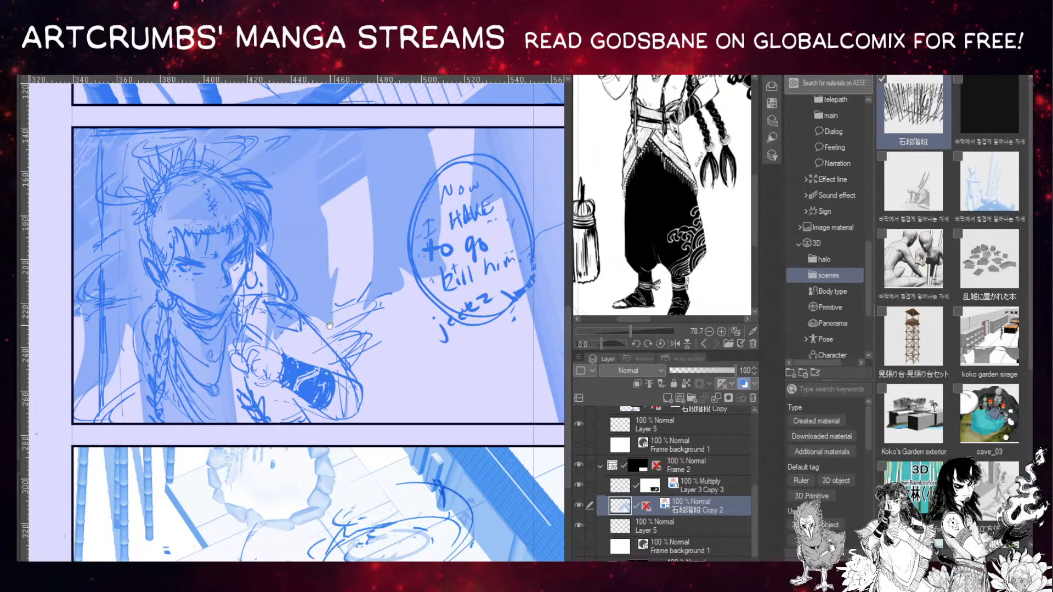
left_click_drag(273, 301, 272, 332)
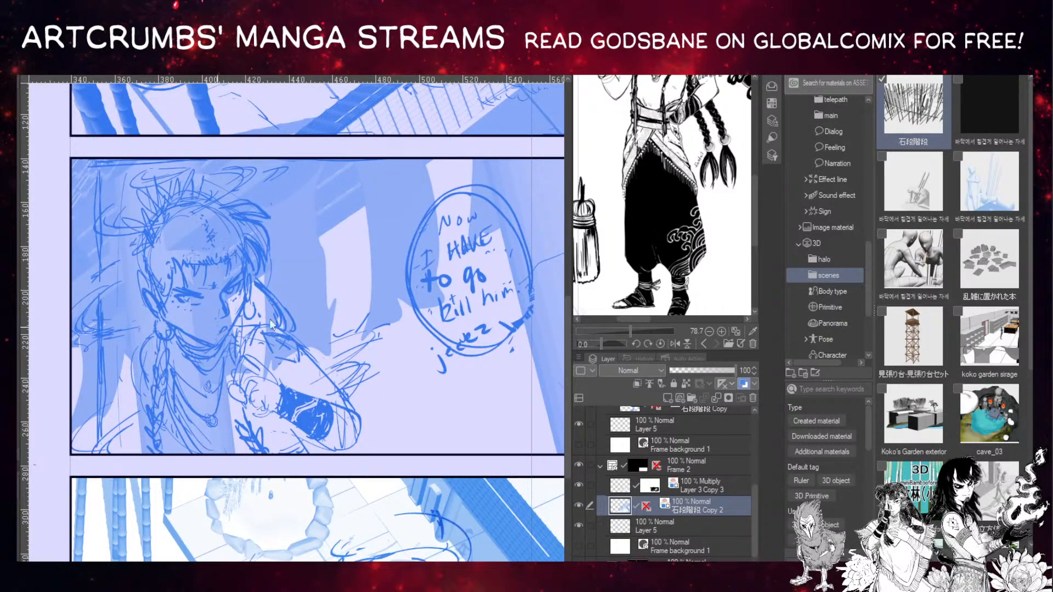
Select the 石段階段 Copy 3D layer in page 9's middle panel and compare its background with the top bamboo and roof panel.
left_click(423, 281)
left_click_drag(375, 256, 339, 464)
left_click_drag(338, 300, 325, 470)
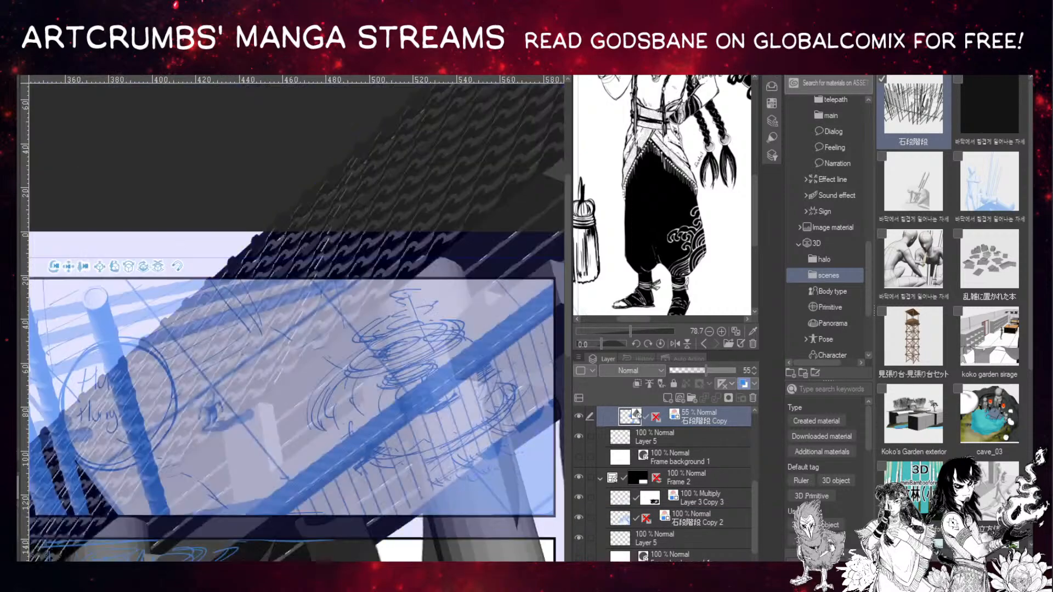
scroll(365, 413, "down", 2)
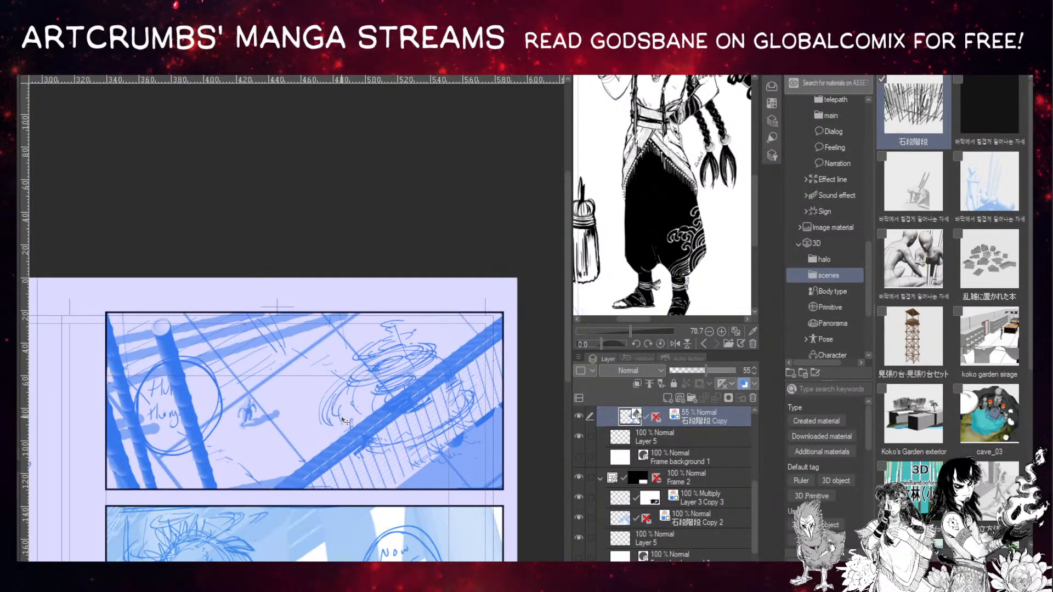
scroll(323, 455, "up", 3)
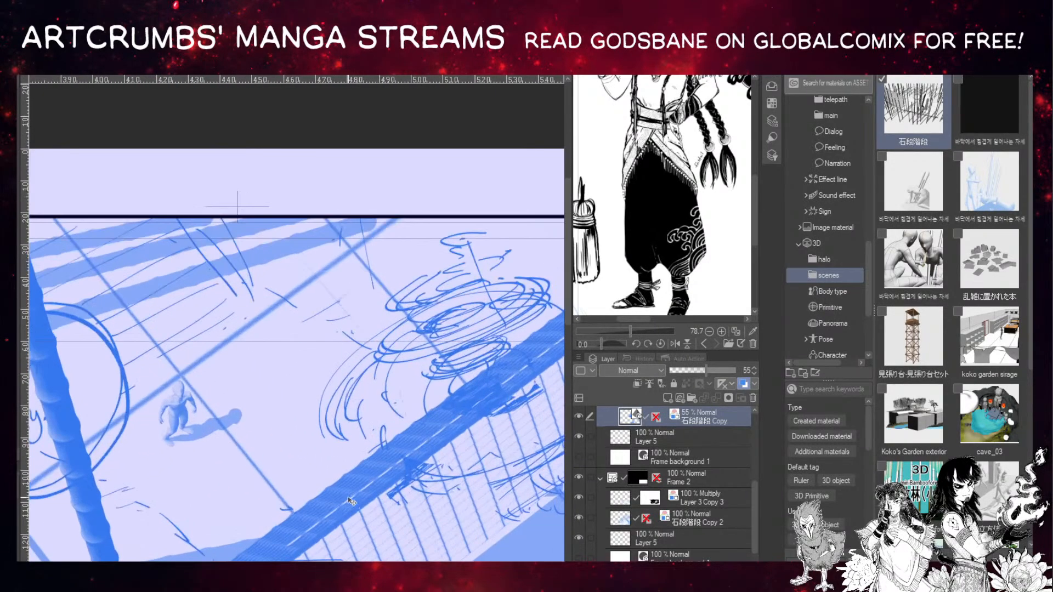
scroll(378, 456, "down", 1)
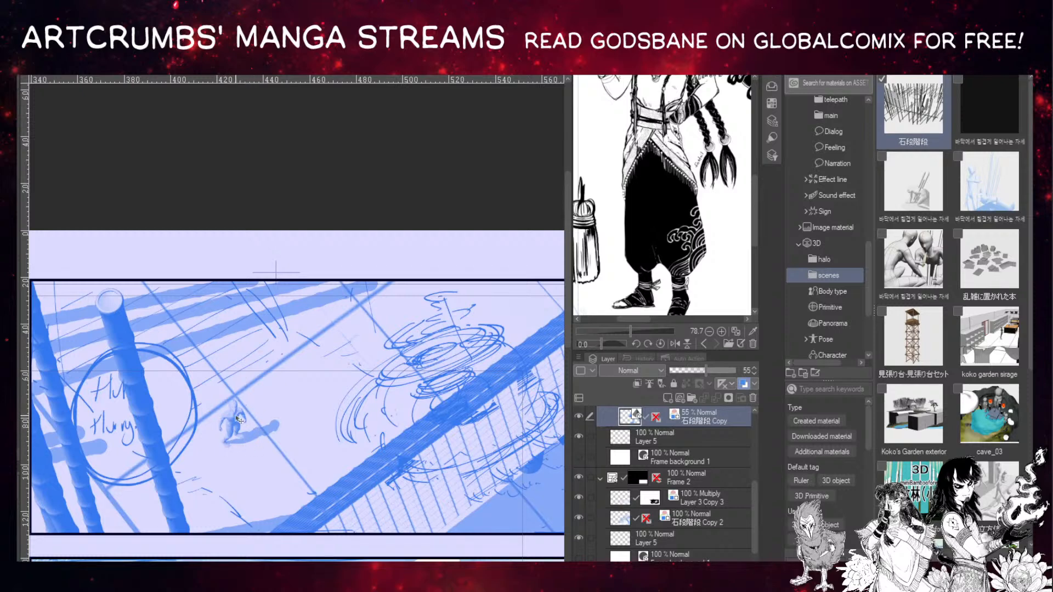
left_click_drag(368, 398, 381, 327)
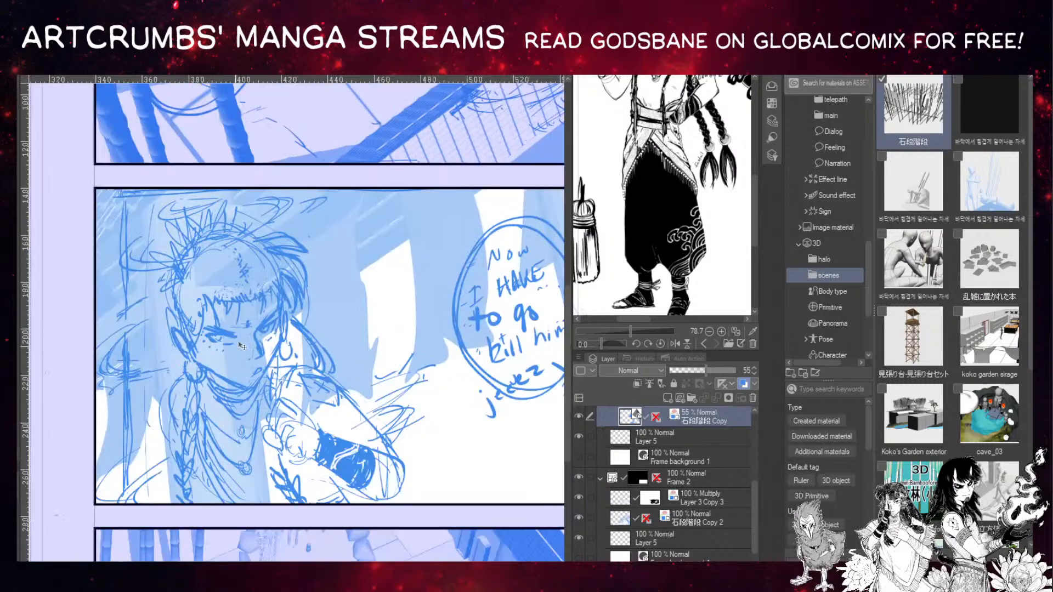
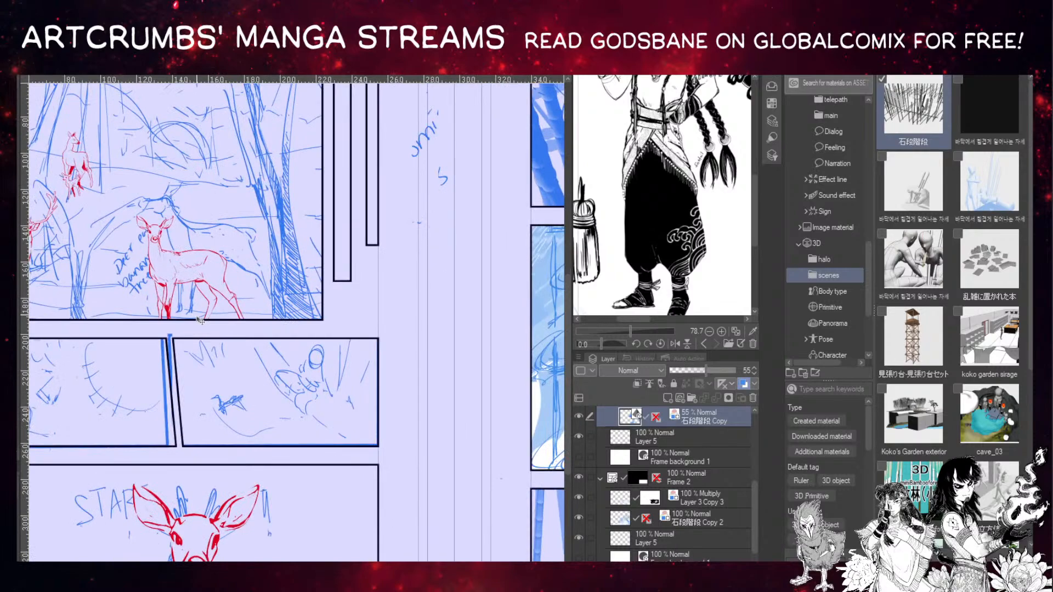
Examine the red deer and blue tree sketches in page 10's forest panel.
scroll(189, 309, "up", 3)
left_click_drag(96, 278, 394, 405)
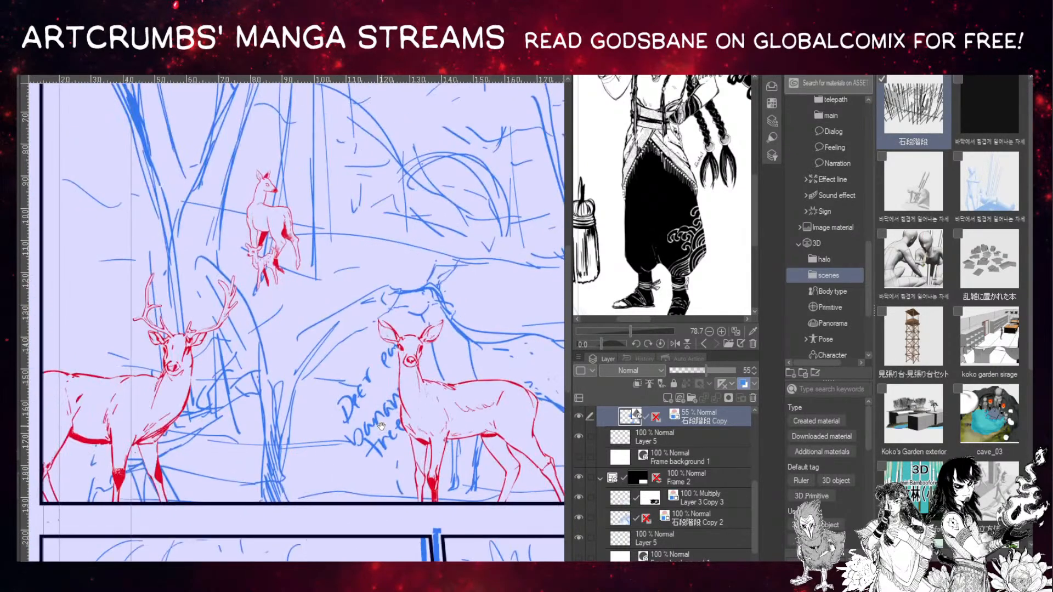
Examine page 10's forest panel and compare it with the finished Vision 1_029 and Vision 1_022 pages.
left_click_drag(414, 333, 315, 258)
scroll(263, 300, "down", 3)
left_click_drag(263, 300, 251, 326)
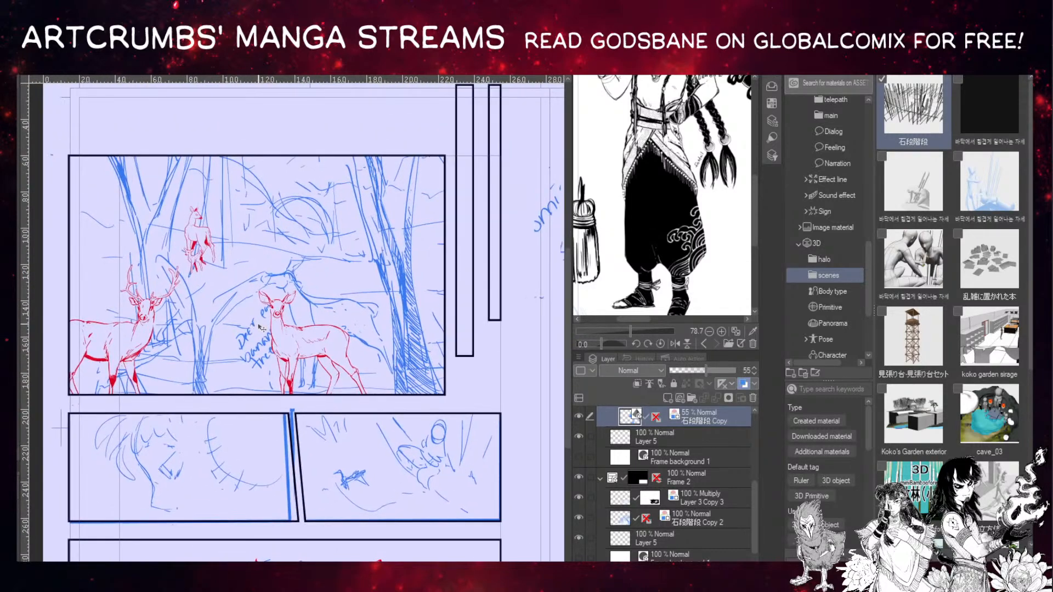
left_click(429, 78)
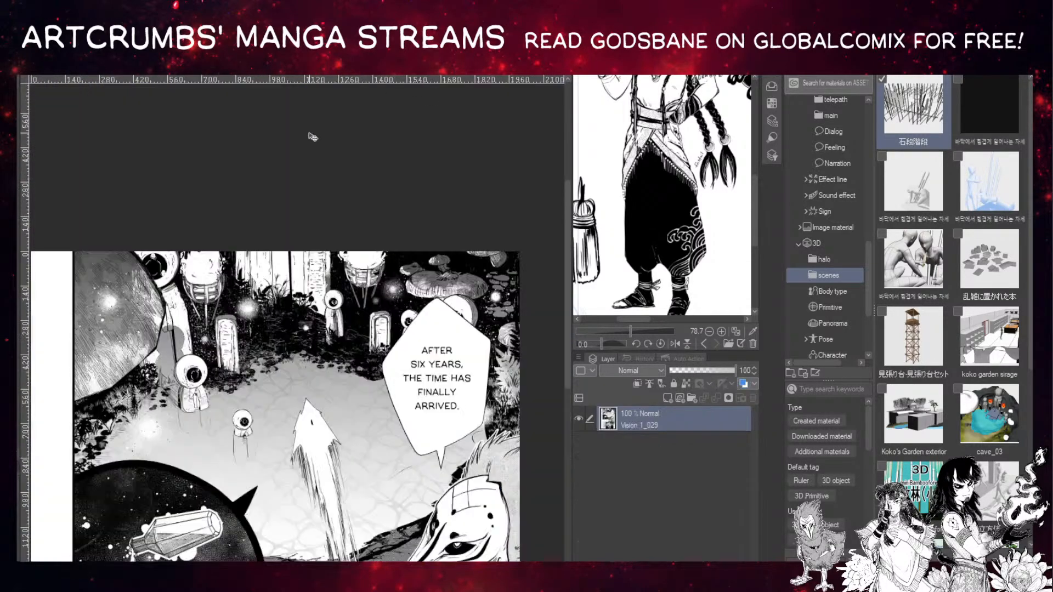
left_click(439, 77)
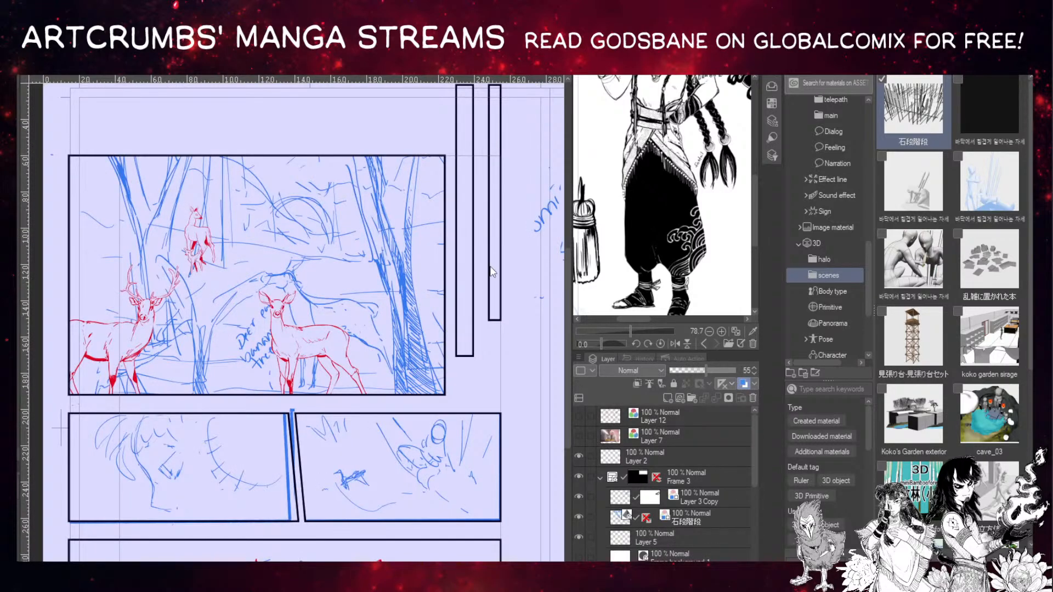
left_click(399, 81)
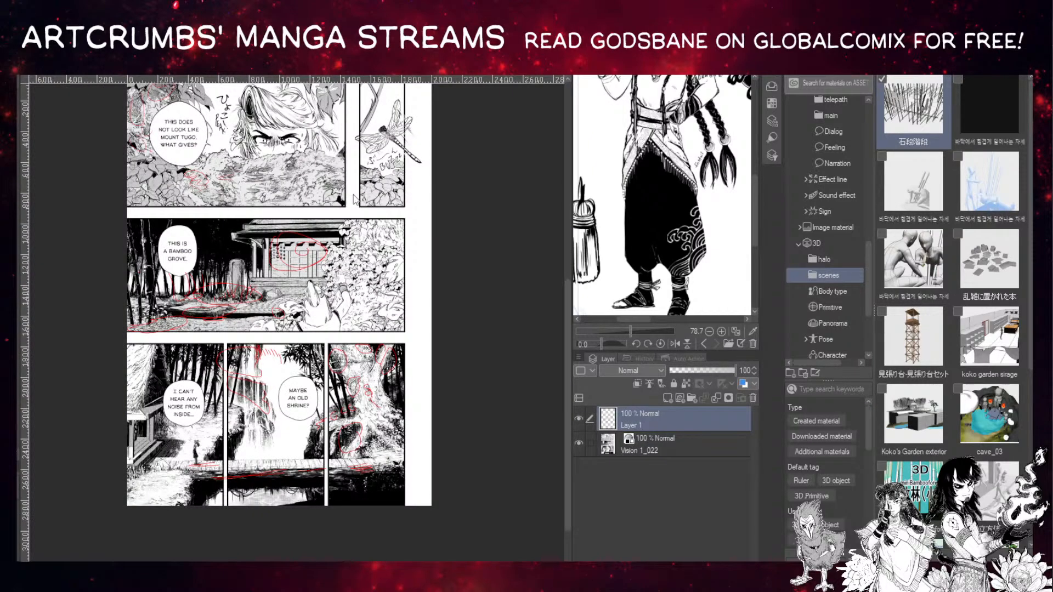
Find the draft with the "You're also running out of blood" panel and compare it with the finished Vision 2_017 page.
key("ctrl+Tab")
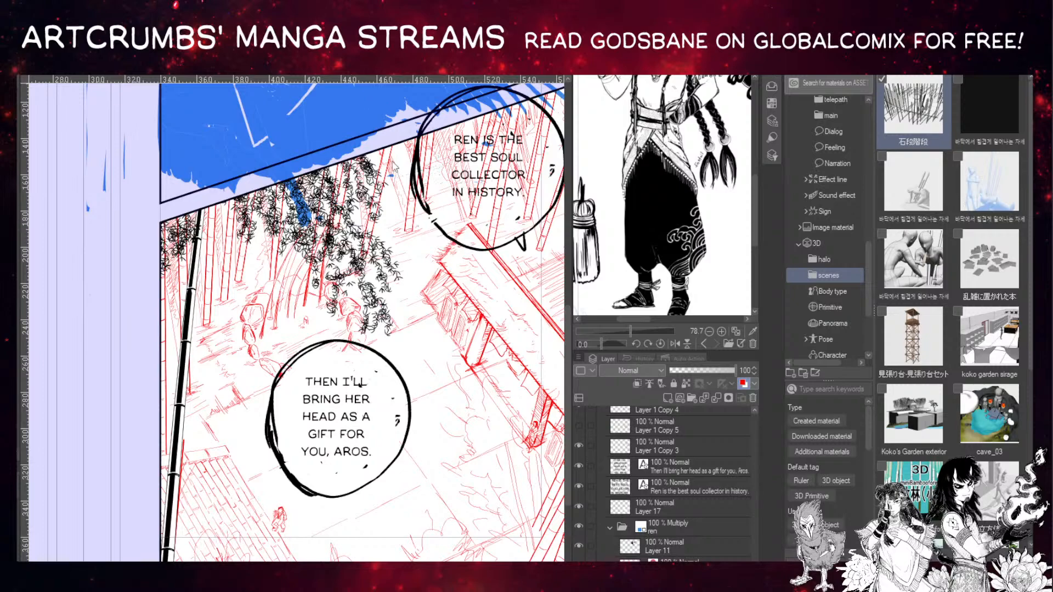
key("ctrl+w")
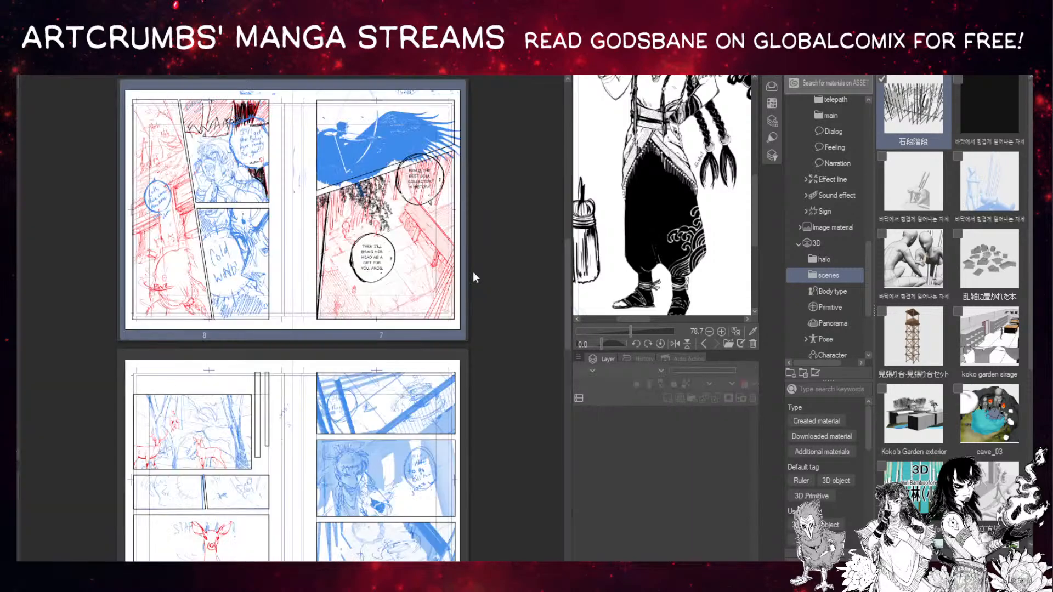
left_click(262, 75)
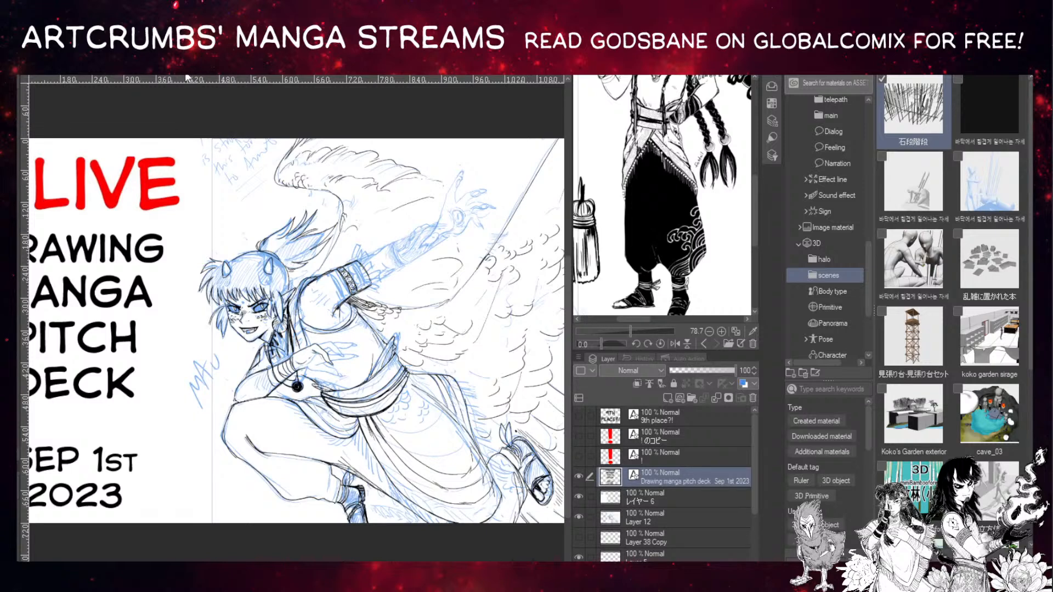
left_click(200, 71)
scroll(232, 286, "down", 6)
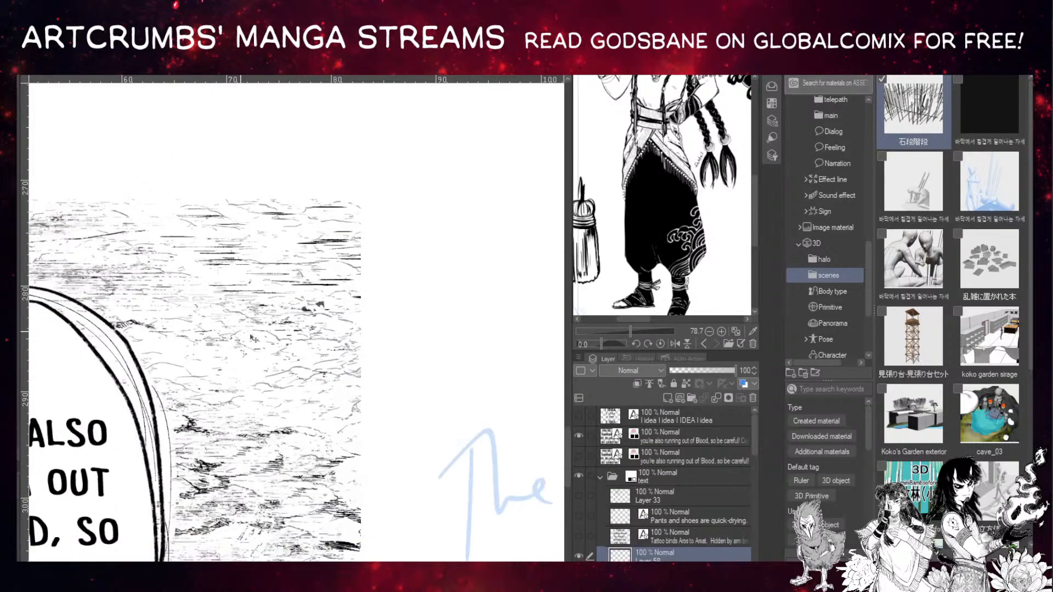
scroll(321, 325, "down", 1)
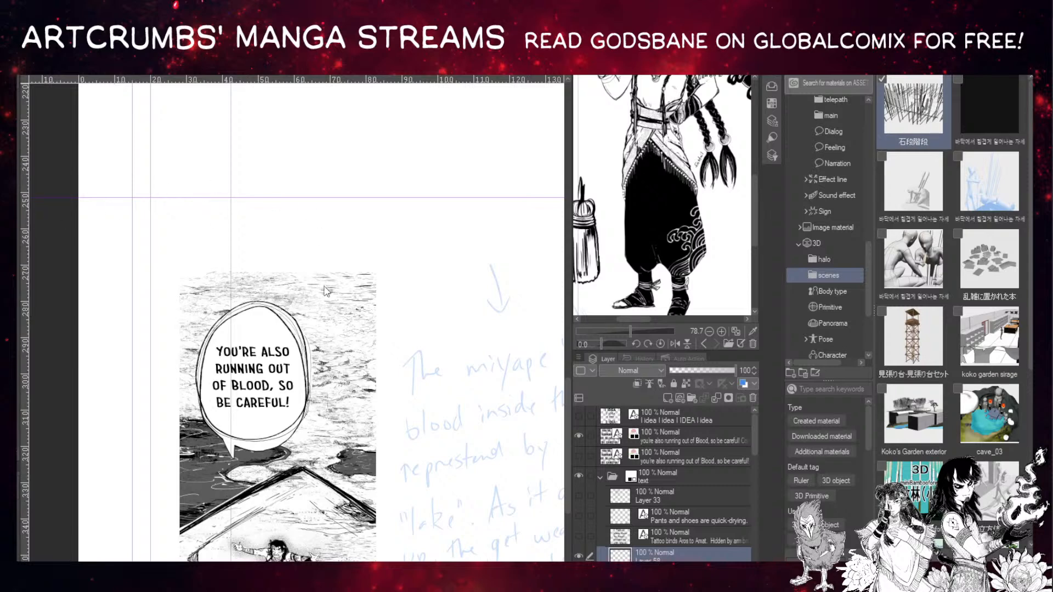
key("ctrl+Tab")
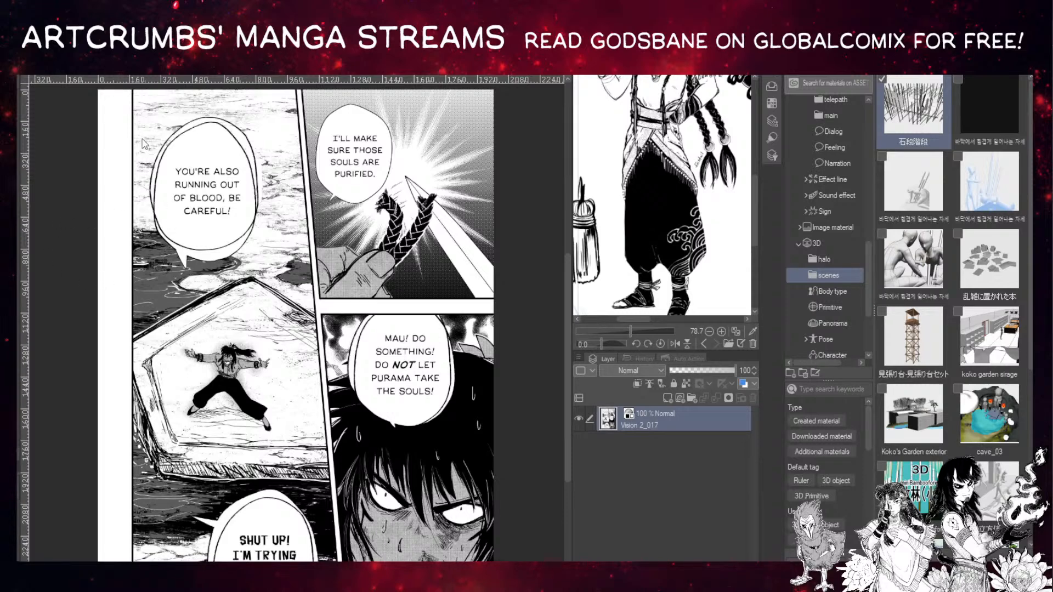
Bring up the Vision 2_008 page and add a new layer above it, with the red drawing color in view.
key("ctrl+Tab")
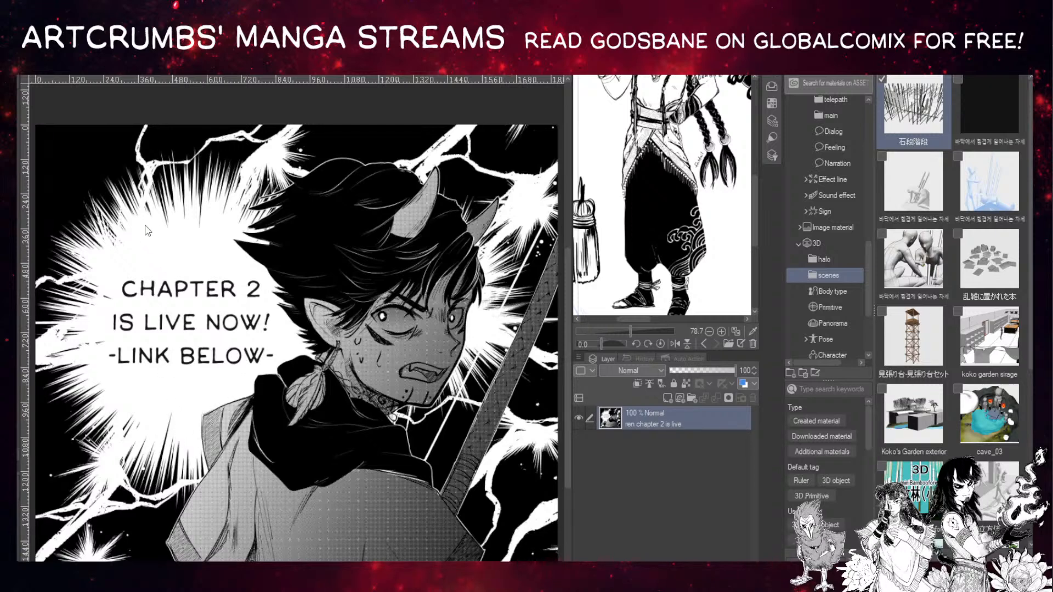
key("ctrl+Tab")
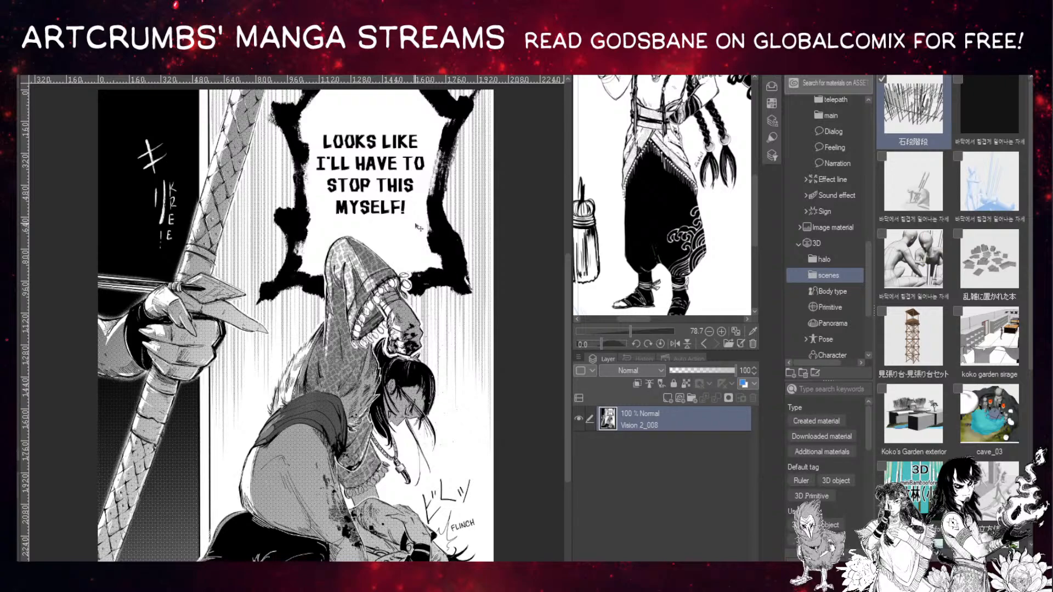
scroll(369, 294, "down", 1)
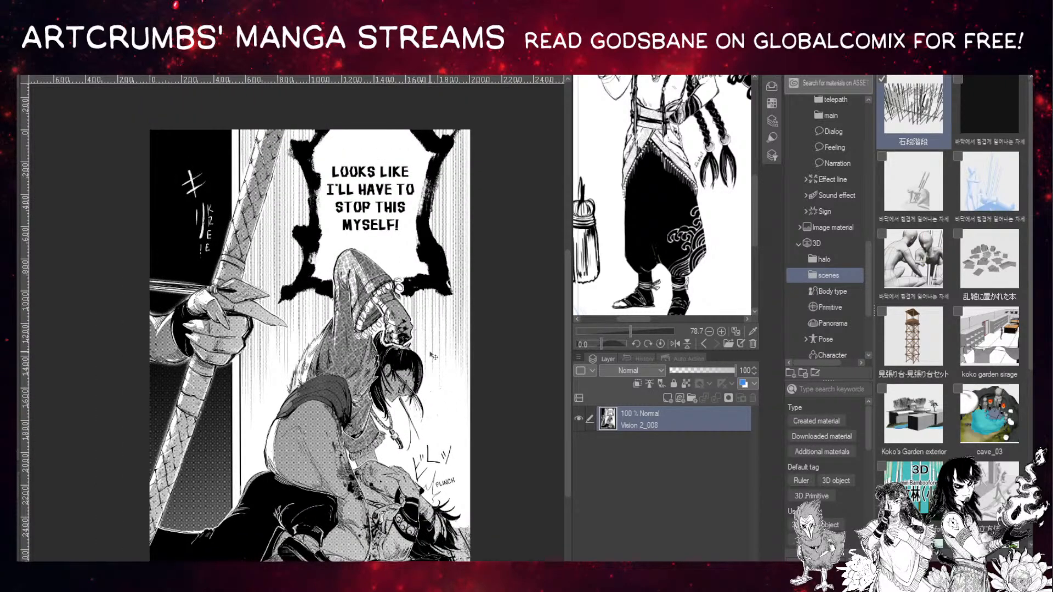
left_click(667, 398)
left_click(764, 159)
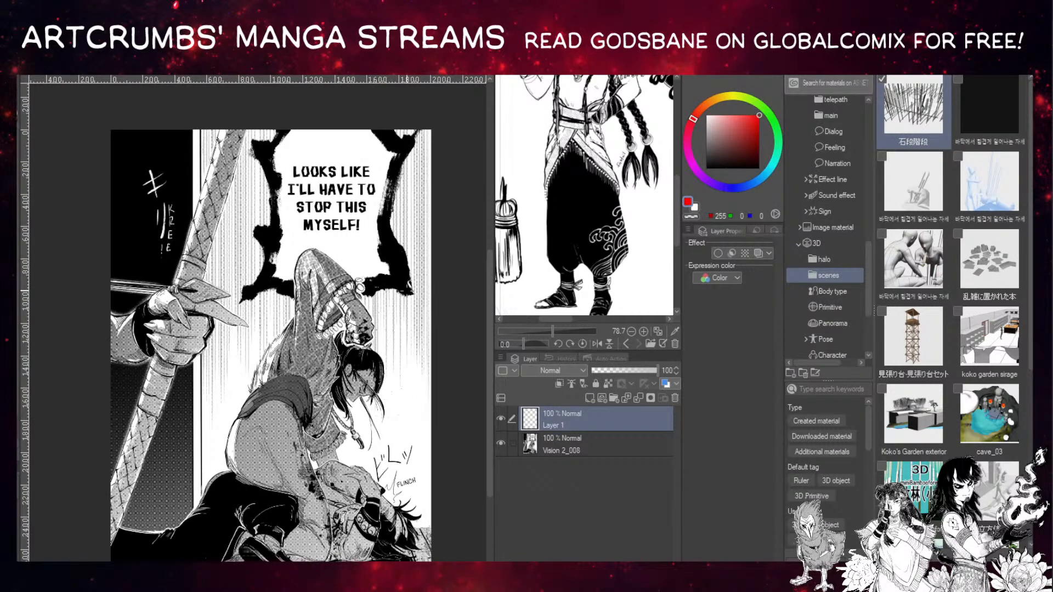
left_click_drag(406, 300, 406, 374)
left_click_drag(408, 293, 405, 419)
left_click_drag(390, 356, 428, 355)
key("ctrl+z")
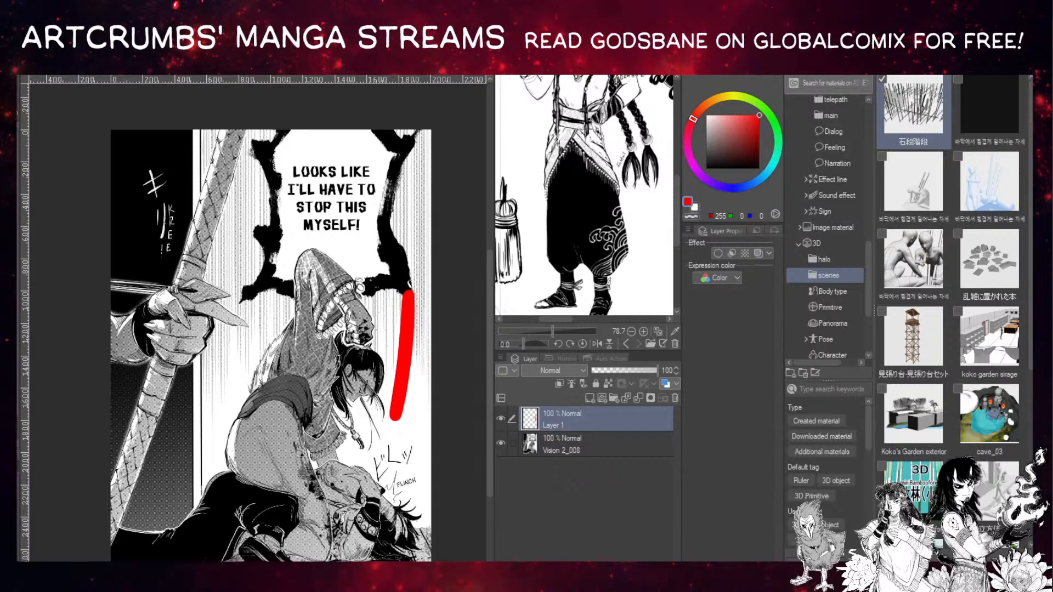
key("ctrl+z")
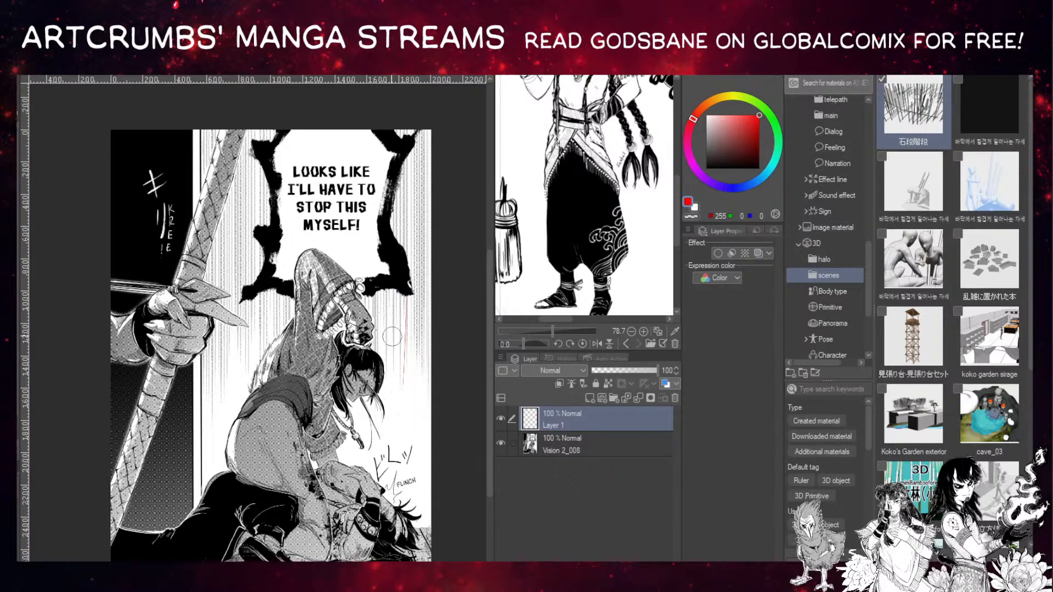
Draw red downward arrows on both sides of the crouching figure and below the speech bubble's edge.
left_click_drag(404, 309, 405, 408)
left_click_drag(390, 359, 426, 373)
mouse_move(240, 234)
left_mouse_down()
mouse_move(236, 266)
mouse_move(269, 246)
mouse_move(269, 321)
left_mouse_up()
left_click_drag(218, 355, 216, 418)
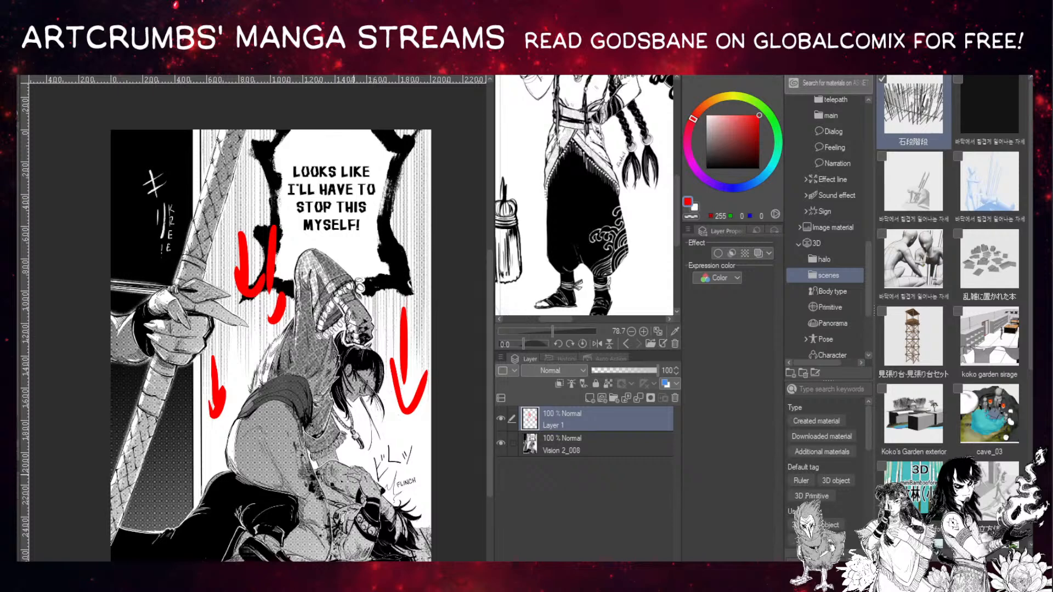
Trace the lying figure's contour in red on both sides and draw a thick downward arrow along the hooded head.
mouse_move(317, 467)
left_mouse_down()
mouse_move(412, 507)
mouse_move(430, 531)
left_mouse_up()
mouse_move(226, 472)
left_mouse_down()
mouse_move(189, 518)
mouse_move(133, 535)
left_mouse_up()
left_click_drag(308, 226, 350, 332)
left_click_drag(362, 277, 351, 334)
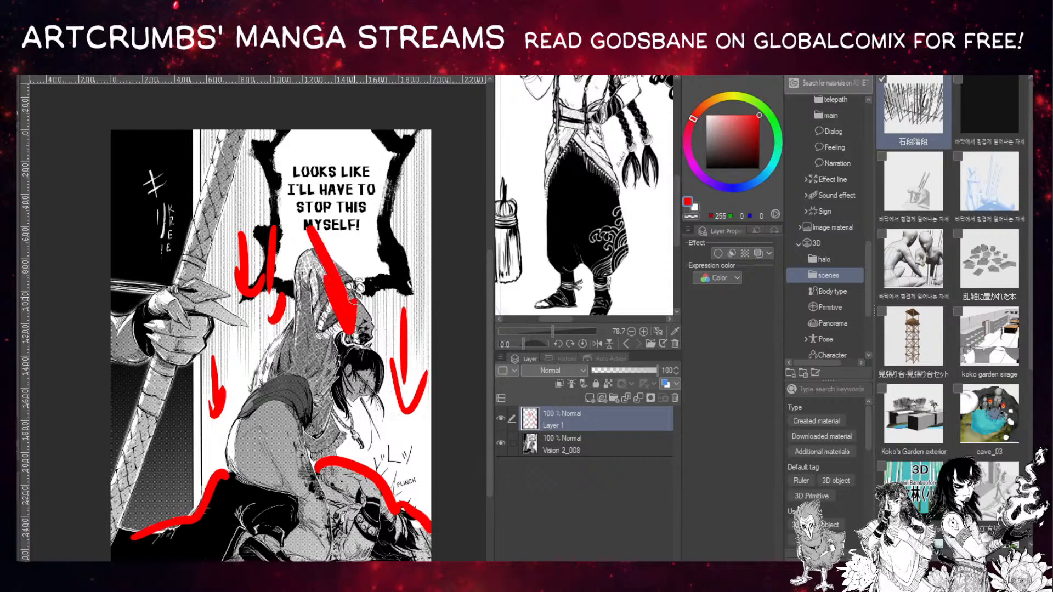
Draw red downward arrows over the speech bubble's lower edge and the crouching figure's hair, back and lower body.
left_click_drag(356, 247, 386, 247)
mouse_move(355, 364)
left_mouse_down()
mouse_move(363, 431)
mouse_move(372, 431)
left_mouse_up()
left_click_drag(291, 311, 266, 466)
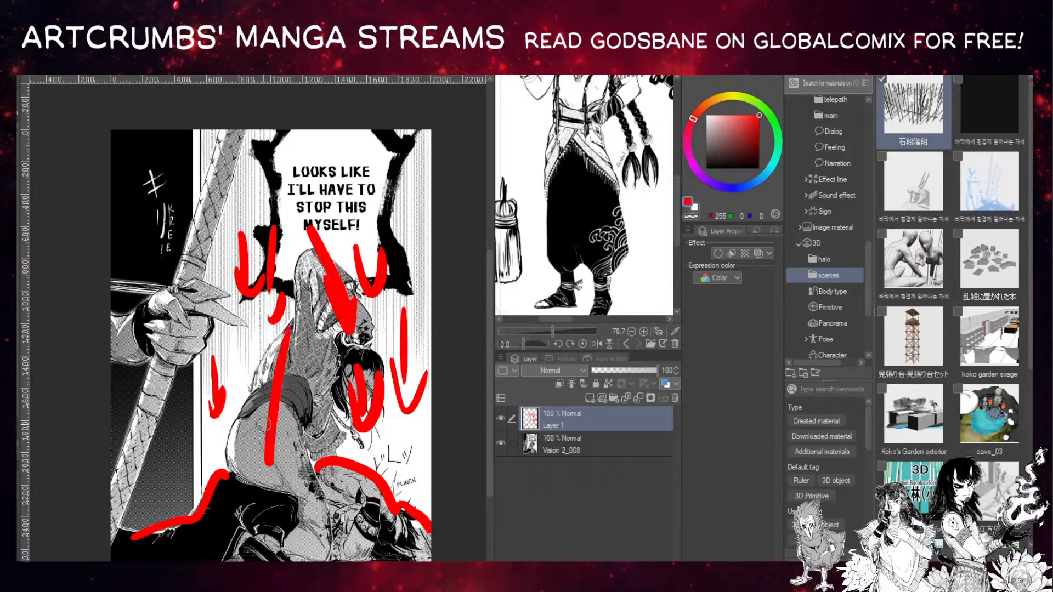
left_click_drag(251, 406, 266, 466)
mouse_move(293, 407)
left_mouse_down()
mouse_move(272, 463)
mouse_move(324, 560)
left_mouse_up()
left_click_drag(335, 483, 321, 560)
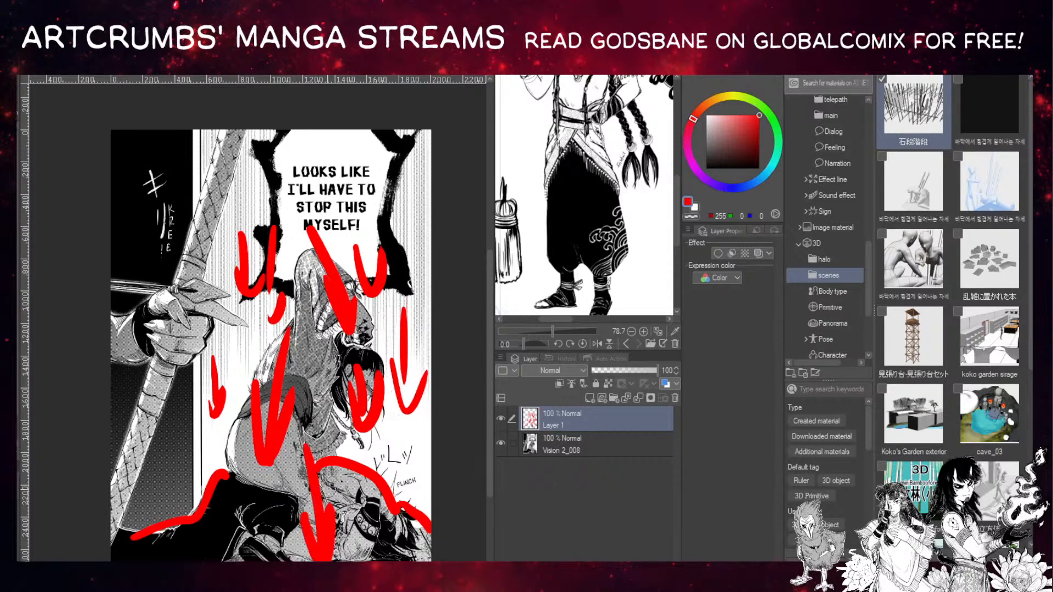
Mark the panel's base with flat red strokes and add vertical strokes through the crouching figure and along the page's right edge.
left_click_drag(245, 513, 164, 530)
left_click_drag(174, 536, 267, 540)
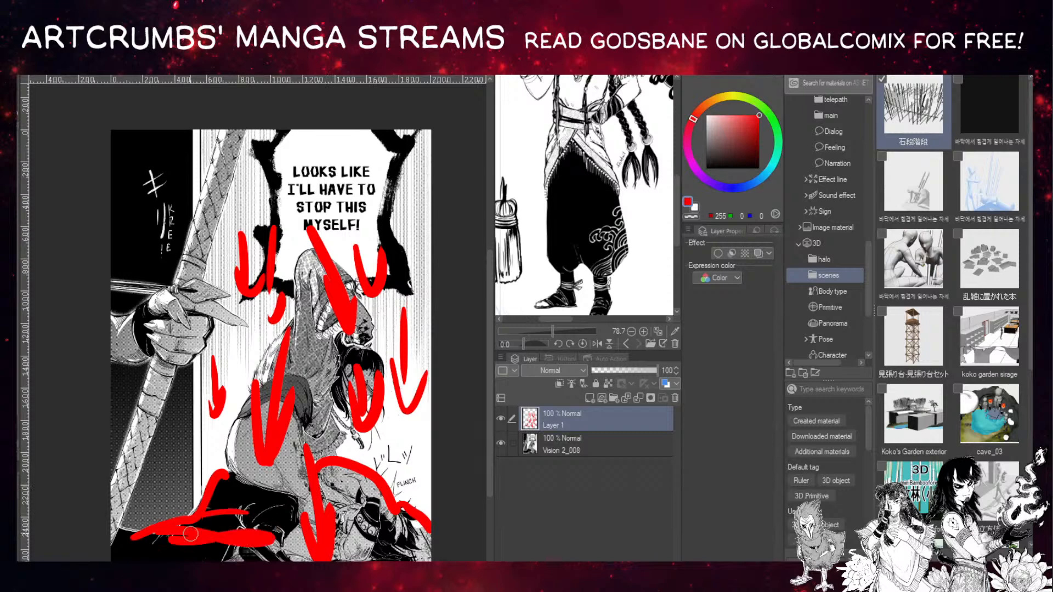
left_click_drag(368, 528, 426, 535)
left_click_drag(308, 406, 300, 506)
left_click_drag(328, 290, 299, 464)
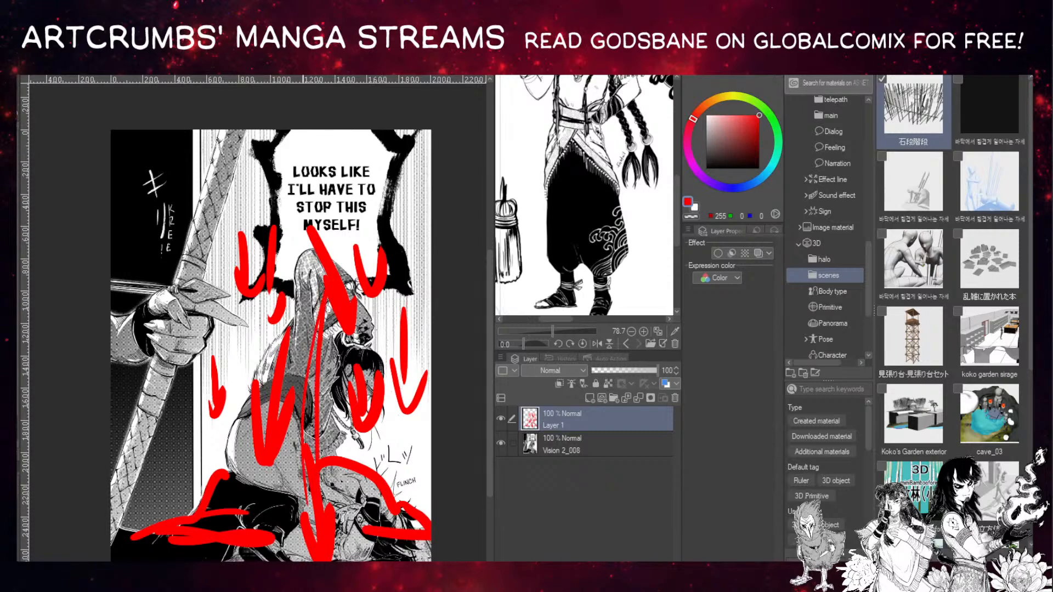
left_click_drag(419, 164, 412, 301)
left_click_drag(415, 192, 411, 332)
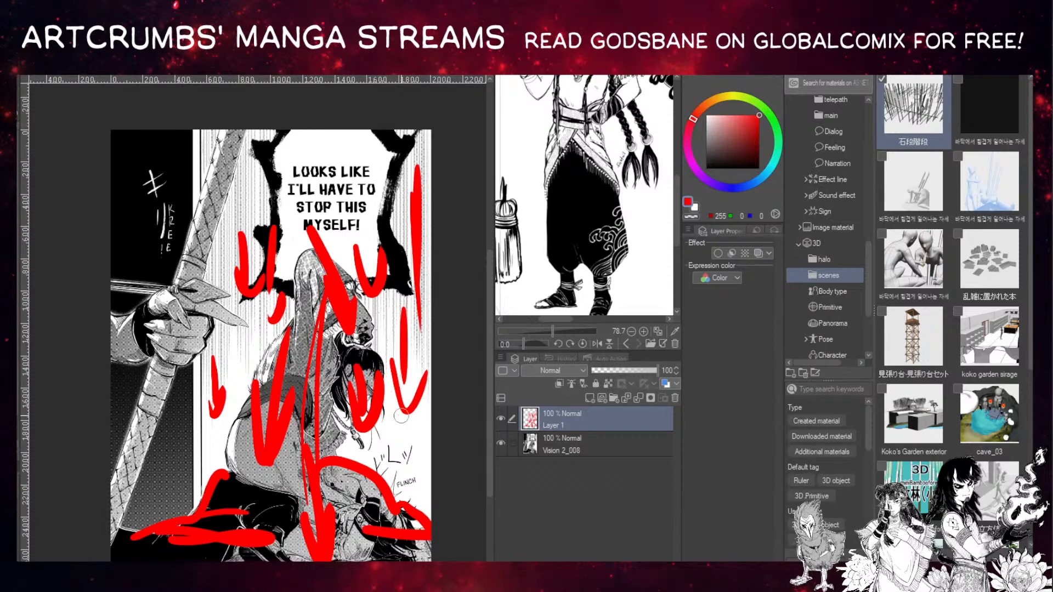
Trace the staff, forearm and gripping hand in red, and add vertical strokes to the dark background of the left panel.
left_click_drag(234, 132, 113, 458)
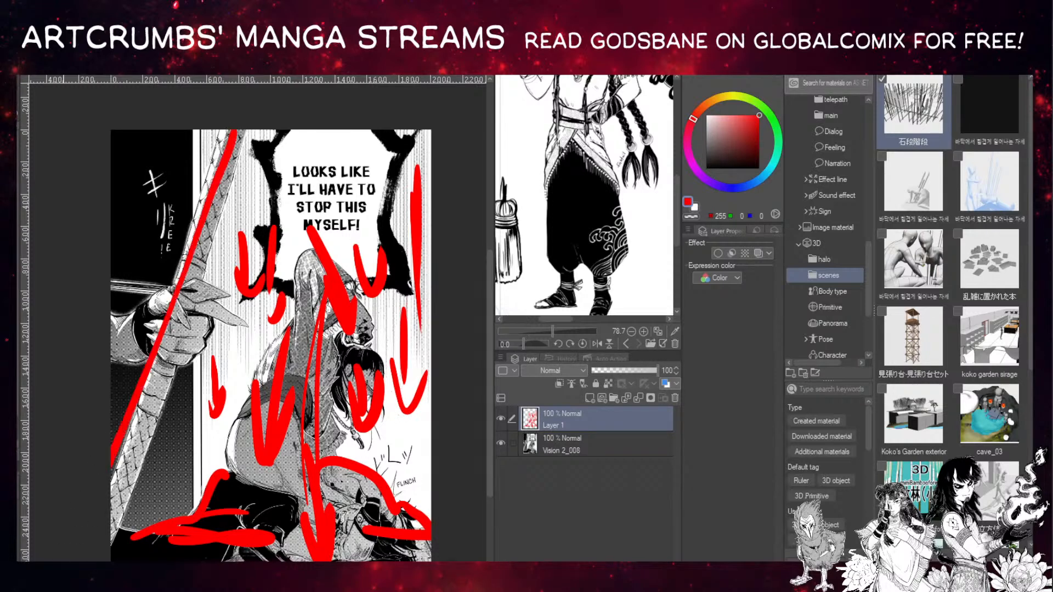
left_click_drag(108, 281, 188, 308)
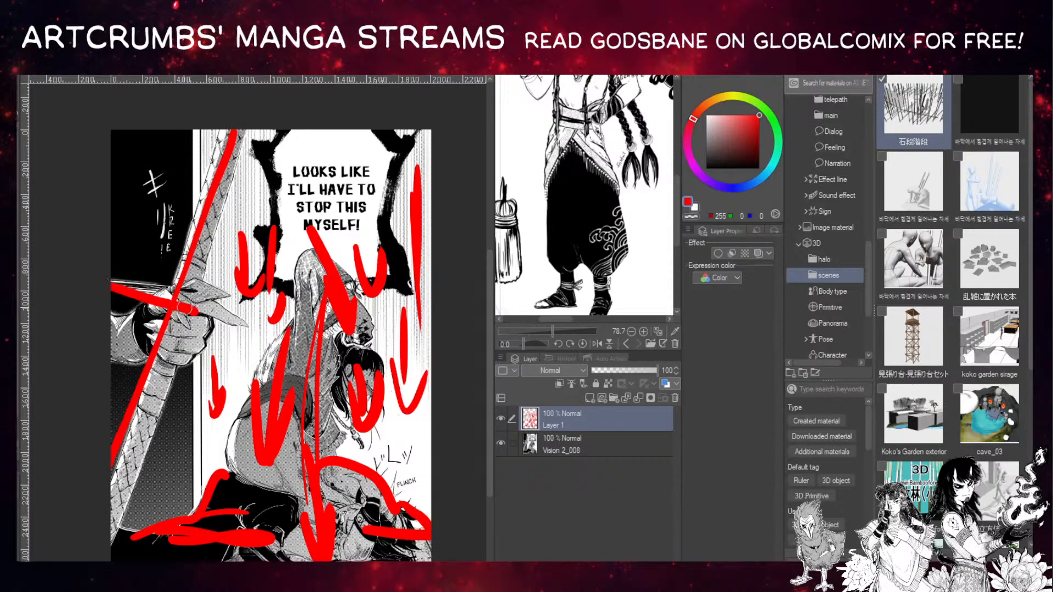
left_click_drag(176, 132, 166, 253)
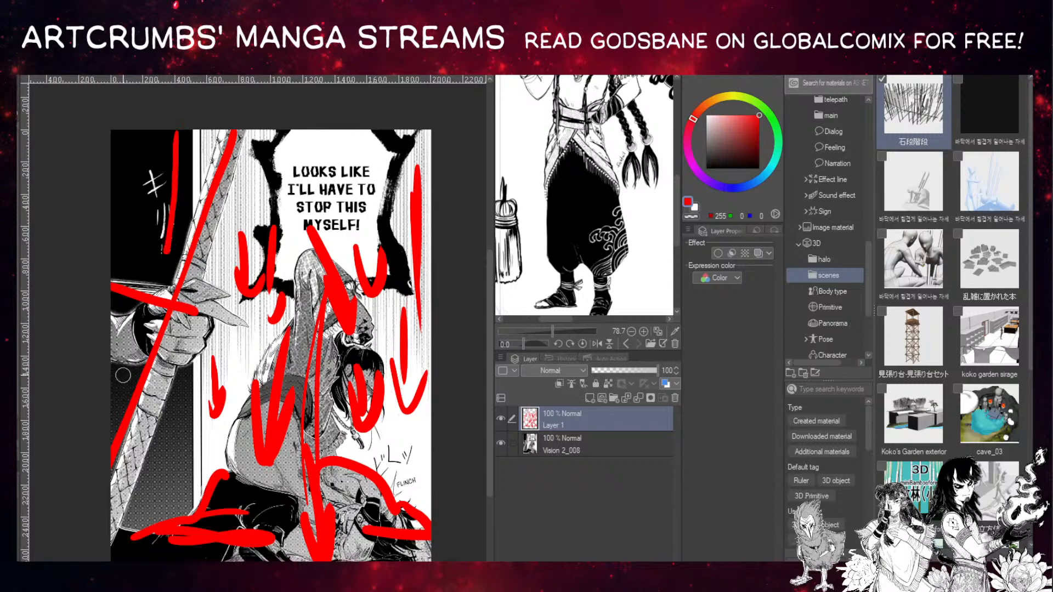
left_click_drag(122, 378, 122, 390)
left_click_drag(172, 408, 167, 477)
mouse_move(118, 529)
left_mouse_down()
mouse_move(220, 306)
mouse_move(113, 317)
left_mouse_up()
left_click_drag(112, 356, 122, 360)
Erase the red marks over the staff and gripping hand in the left panel.
key("e")
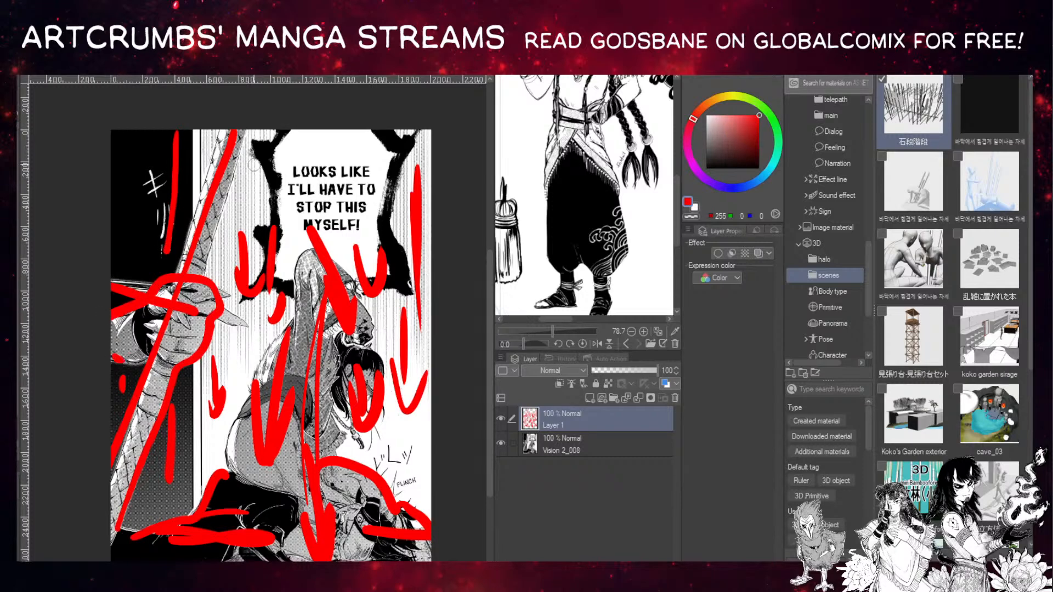
mouse_move(228, 145)
left_mouse_down()
mouse_move(153, 437)
mouse_move(202, 211)
mouse_move(101, 359)
mouse_move(157, 229)
mouse_move(239, 123)
mouse_move(203, 334)
mouse_move(205, 395)
mouse_move(162, 444)
mouse_move(113, 464)
left_mouse_up()
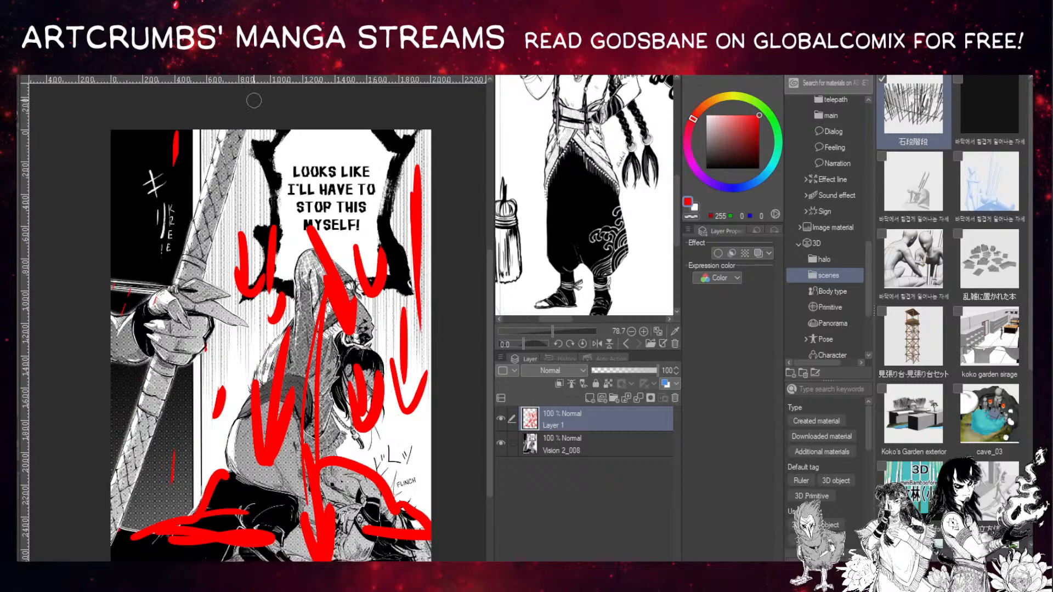
Draw a red arrow from the gripping hand to the hooded figure, and erase its shaft and the nearby downward arrows.
key("ctrl+plus")
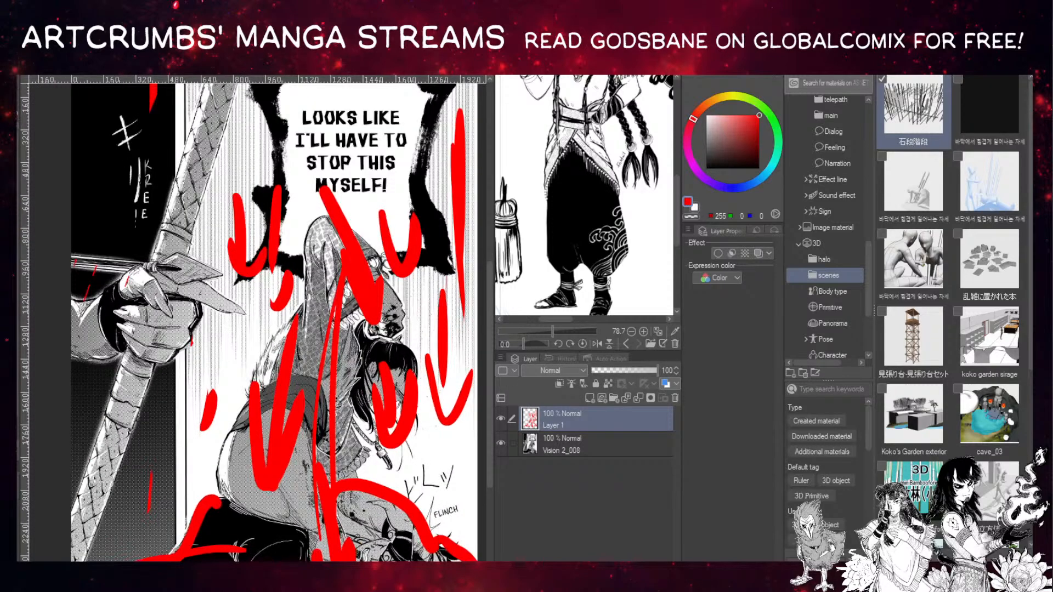
scroll(257, 322, "left", 3)
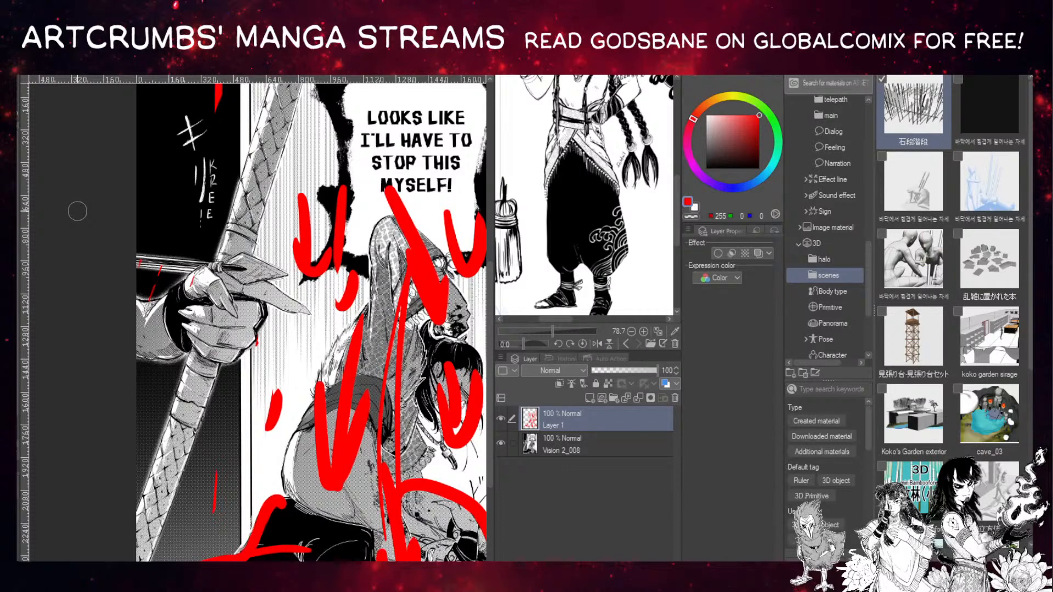
mouse_move(159, 252)
left_mouse_down()
mouse_move(378, 271)
mouse_move(349, 318)
left_mouse_up()
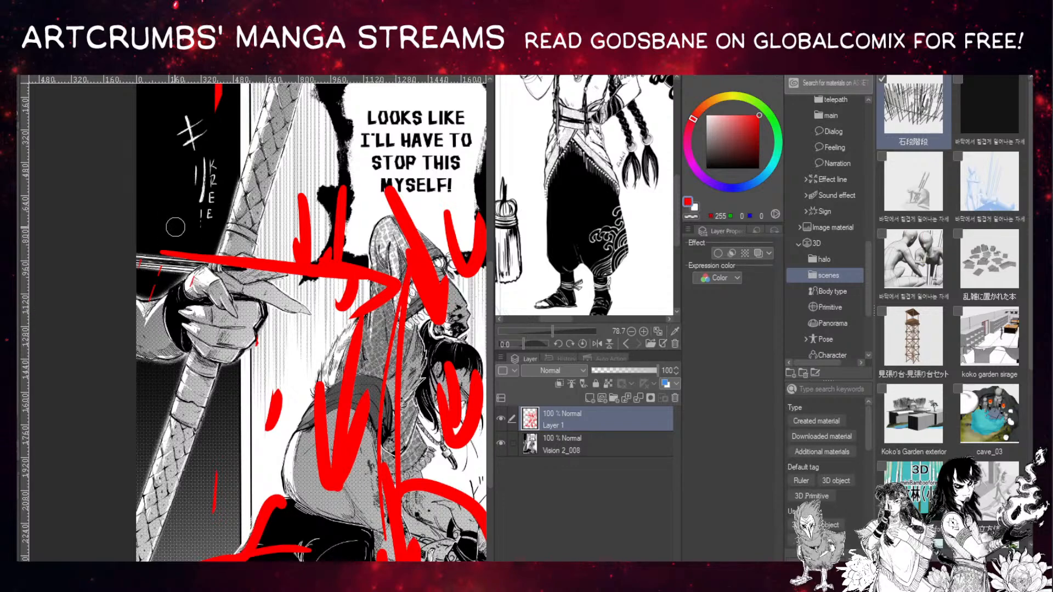
mouse_move(296, 252)
left_mouse_down()
mouse_move(310, 182)
mouse_move(327, 176)
mouse_move(342, 216)
mouse_move(302, 282)
mouse_move(195, 282)
mouse_move(154, 259)
mouse_move(288, 248)
left_mouse_up()
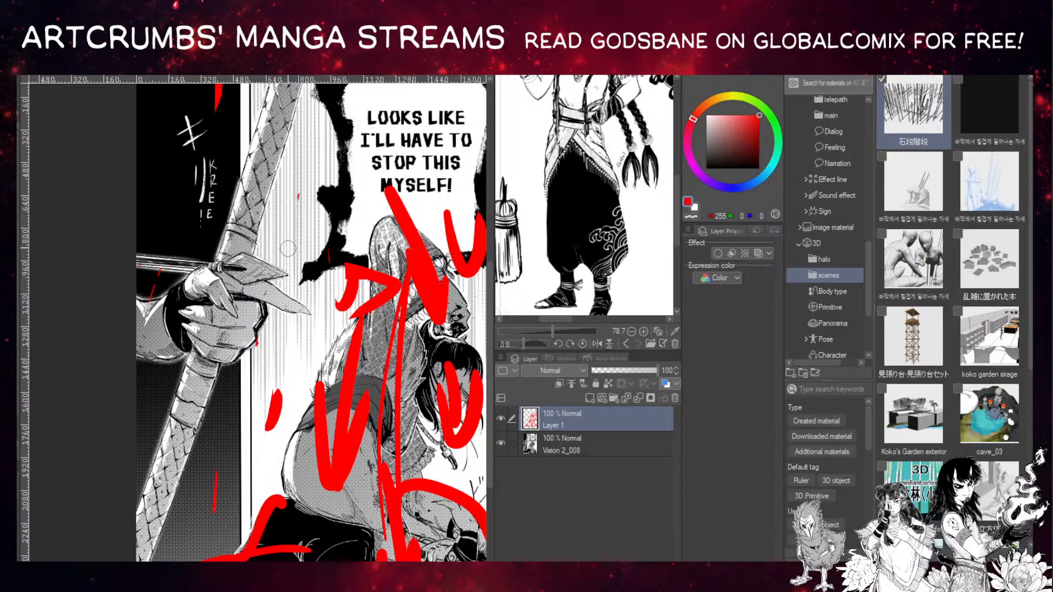
Draw a thick red diagonal line from the gripping hand across the crouching figure, with an arrowhead and a short curve over the hand.
left_click_drag(378, 359, 164, 299)
left_click_drag(249, 335, 444, 384)
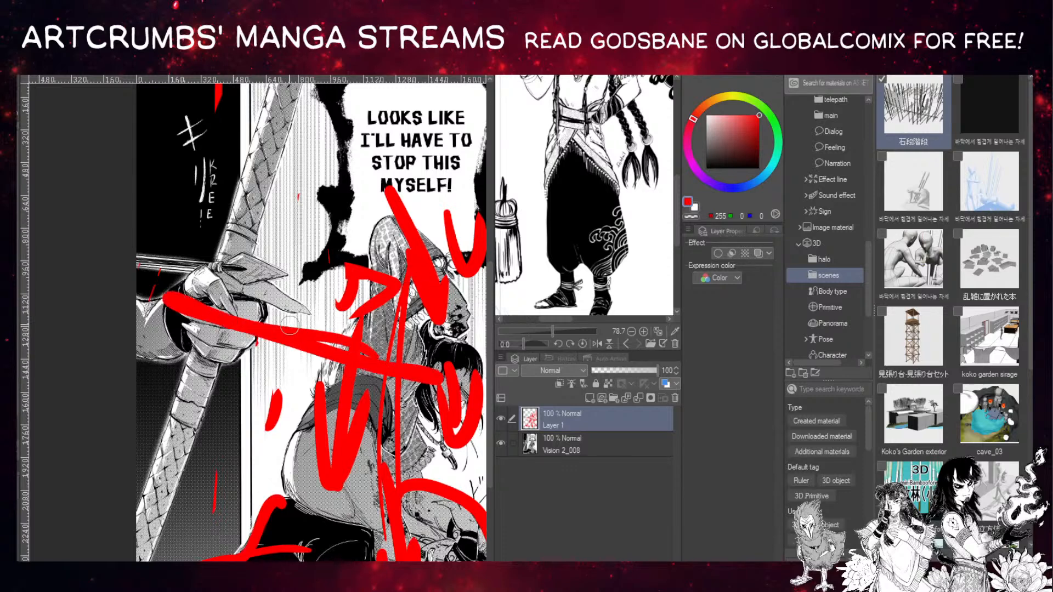
left_click_drag(289, 327, 263, 378)
mouse_move(244, 286)
left_mouse_down()
mouse_move(225, 299)
mouse_move(235, 316)
left_mouse_up()
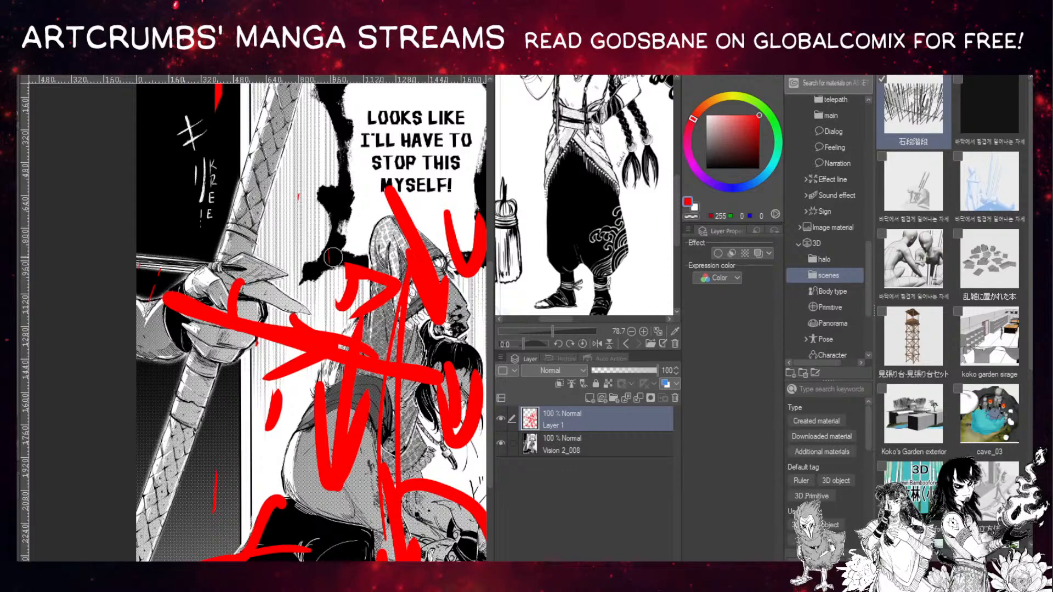
scroll(367, 296, "down", 1)
left_click_drag(366, 322, 301, 349)
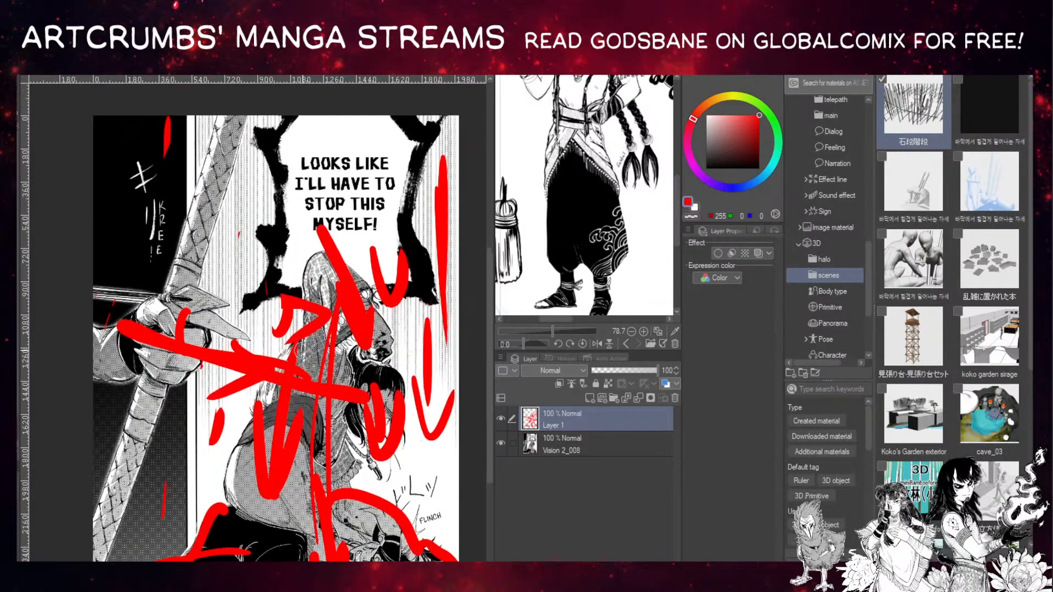
Switch from the Vision 2_008 page to the Mau (miyape) character sheet.
scroll(303, 345, "up", 1)
mouse_move(319, 308)
left_mouse_down()
mouse_move(298, 313)
mouse_move(302, 305)
left_mouse_up()
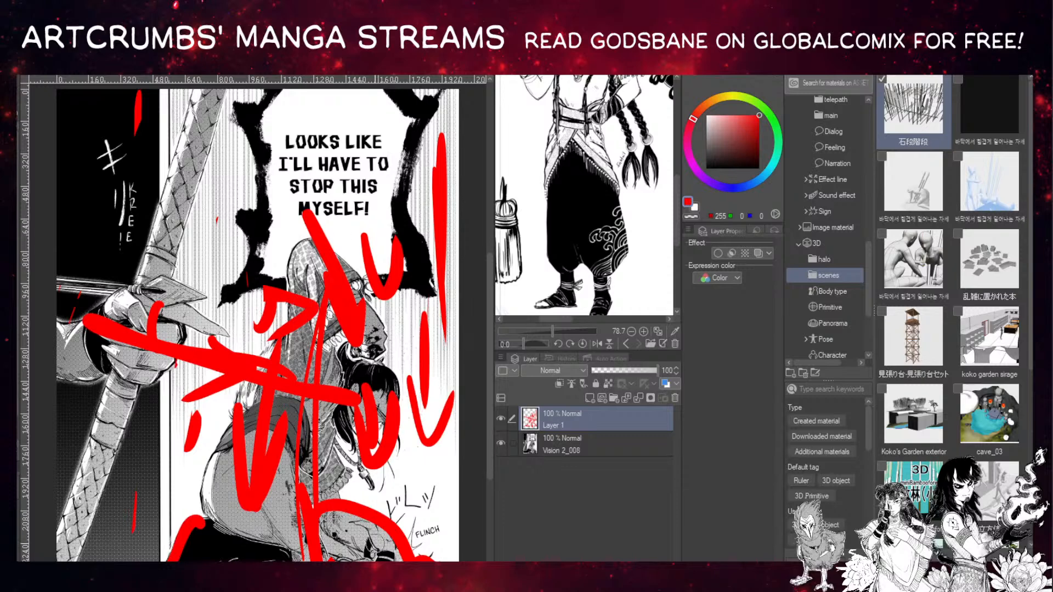
left_click(119, 74)
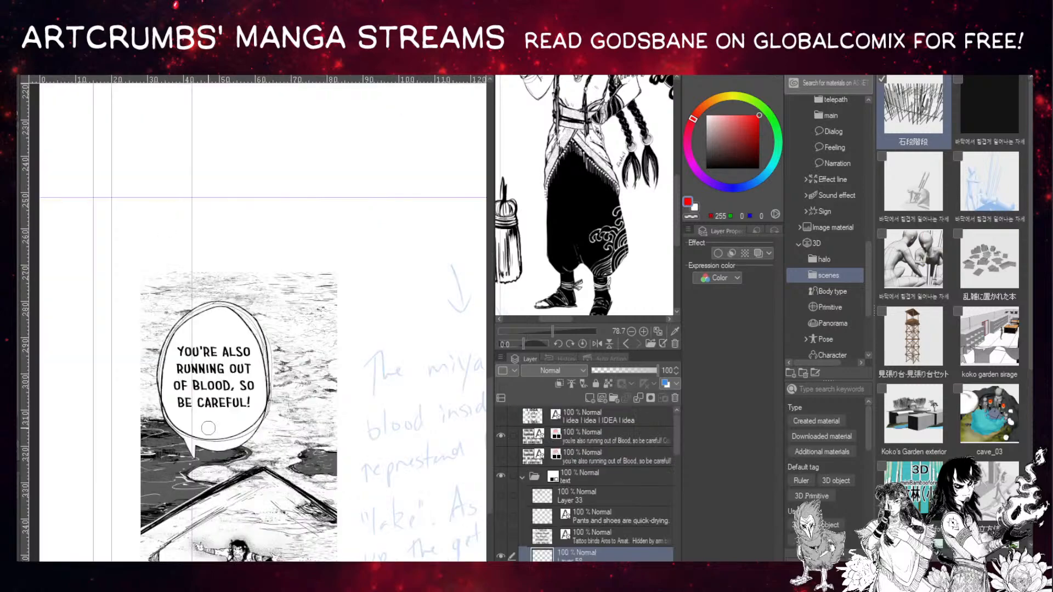
scroll(225, 423, "down", 3)
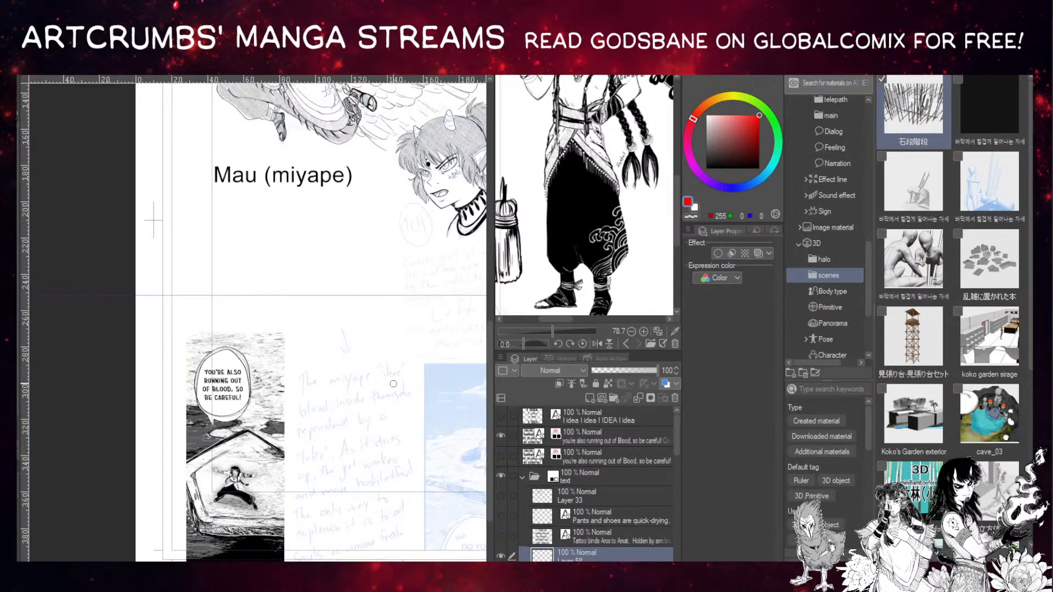
scroll(393, 376, "down", 2)
left_click_drag(436, 316, 293, 442)
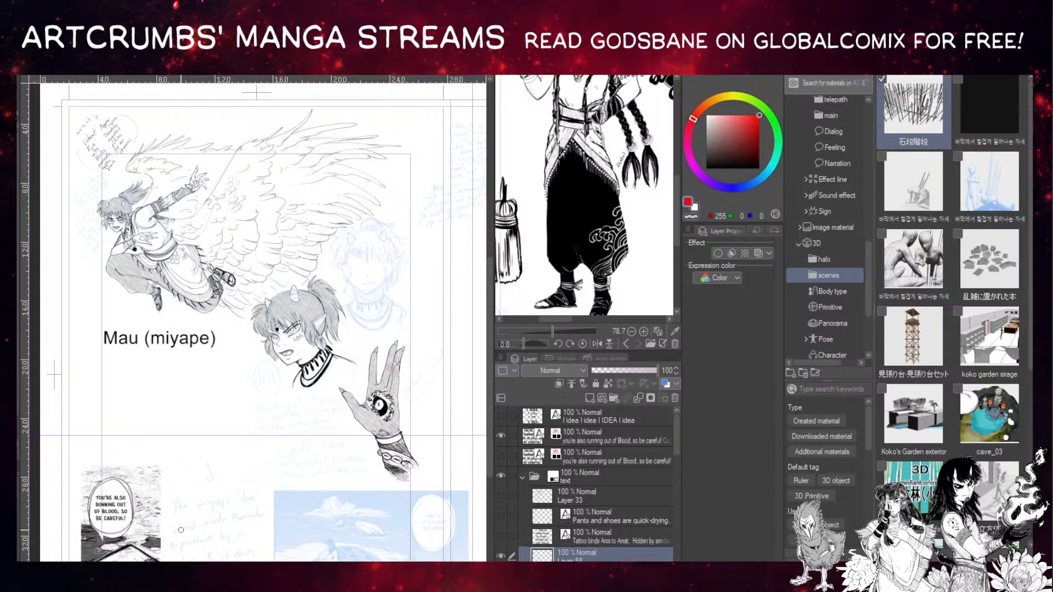
Collapse the text folder, add a new layer above it, and draw a large red V across the blue sky panel.
mouse_move(302, 506)
left_mouse_down()
mouse_move(387, 561)
mouse_move(455, 516)
left_mouse_up()
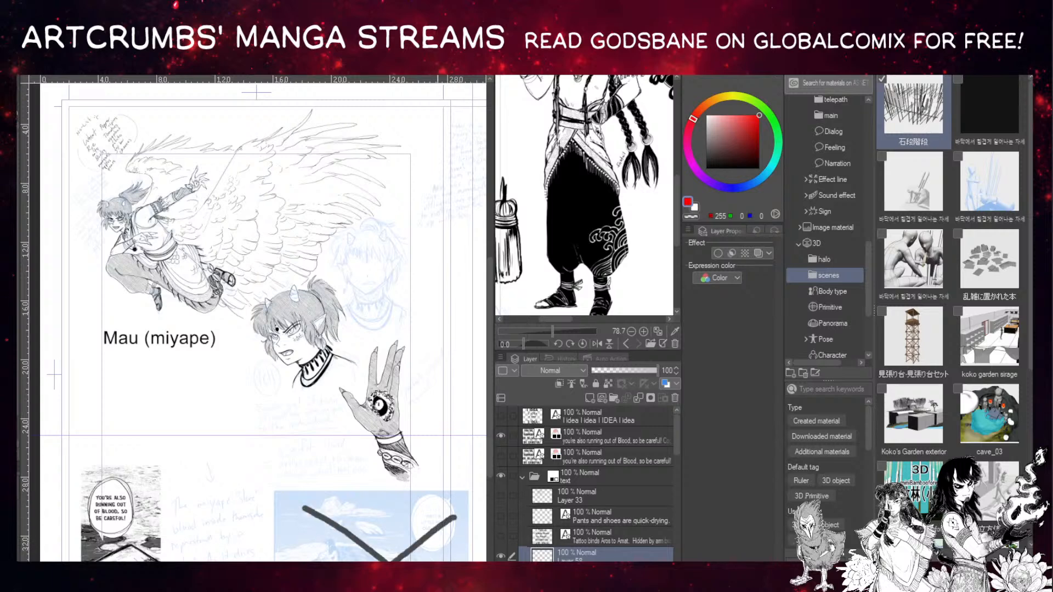
key("ctrl+z")
left_click(527, 475)
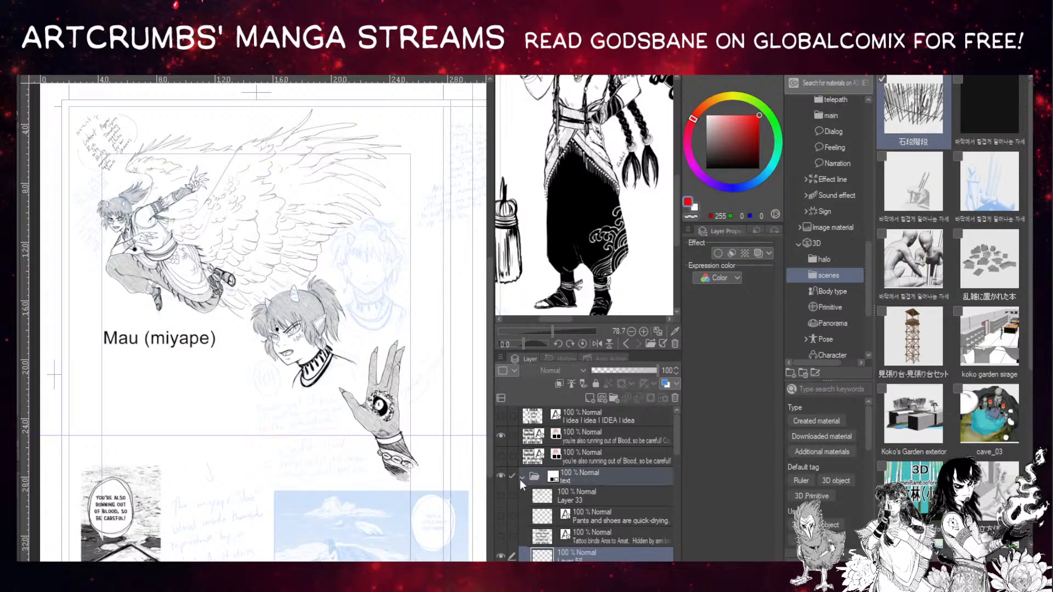
left_click(521, 476)
left_click(591, 396)
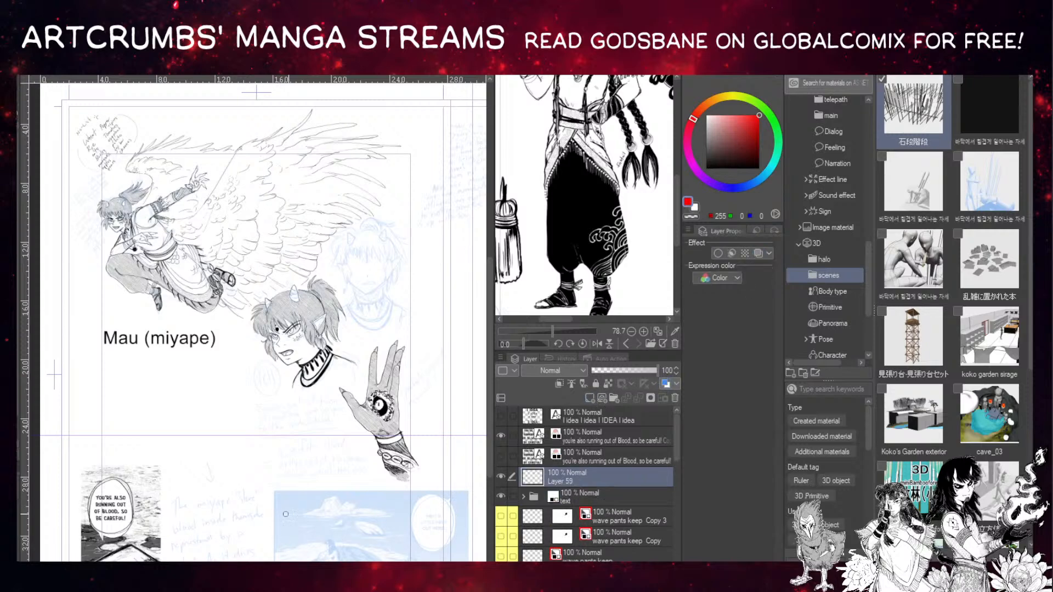
left_click_drag(283, 502, 374, 561)
left_click_drag(440, 502, 369, 559)
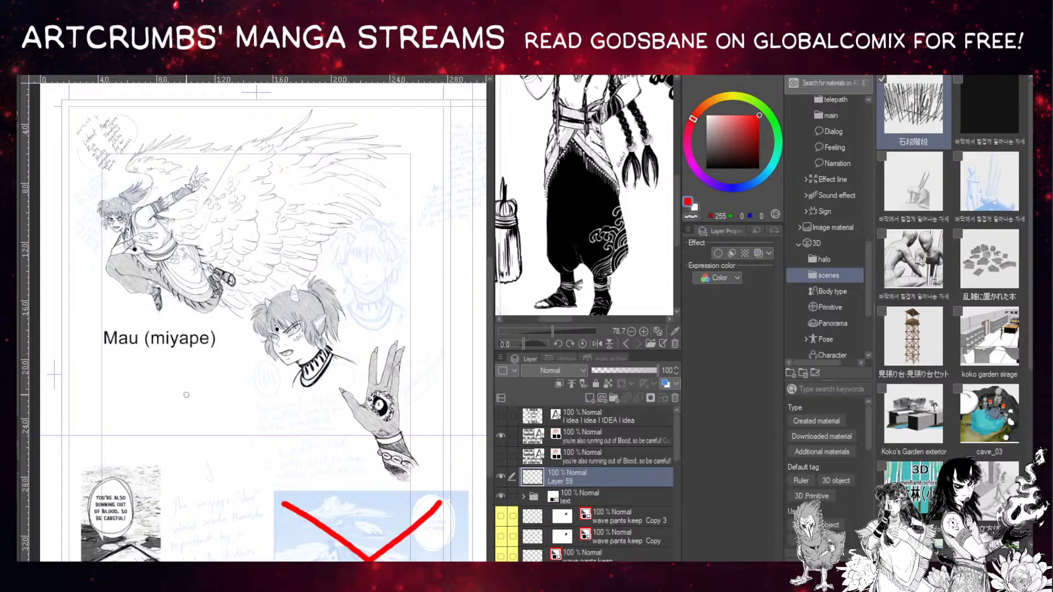
left_click_drag(126, 376, 239, 369)
left_click_drag(87, 395, 216, 393)
left_click_drag(101, 403, 276, 398)
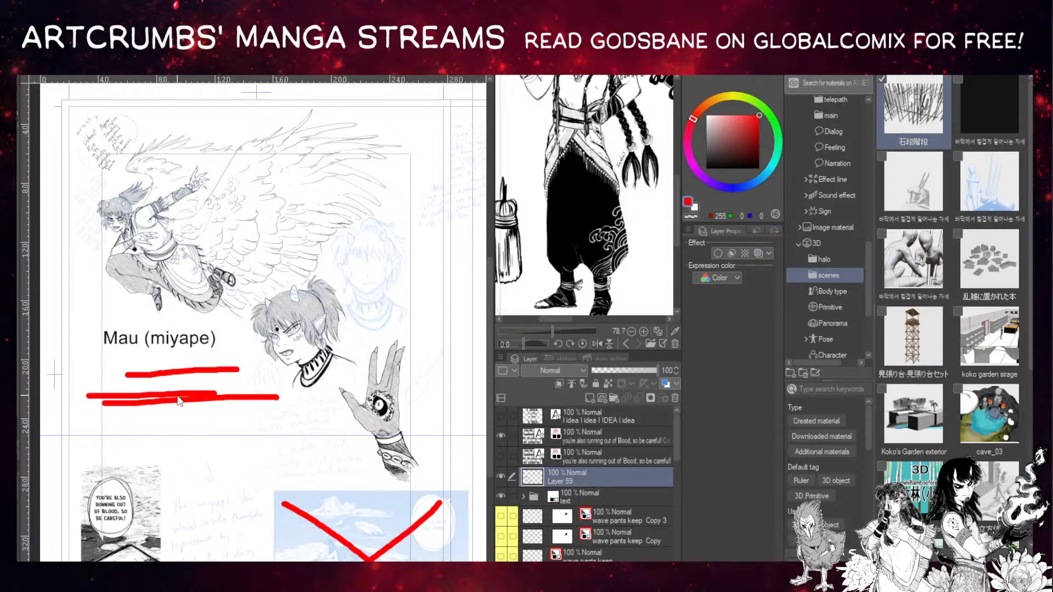
key("ctrl+z")
key("ctrl+z")
key("ctrl+z")
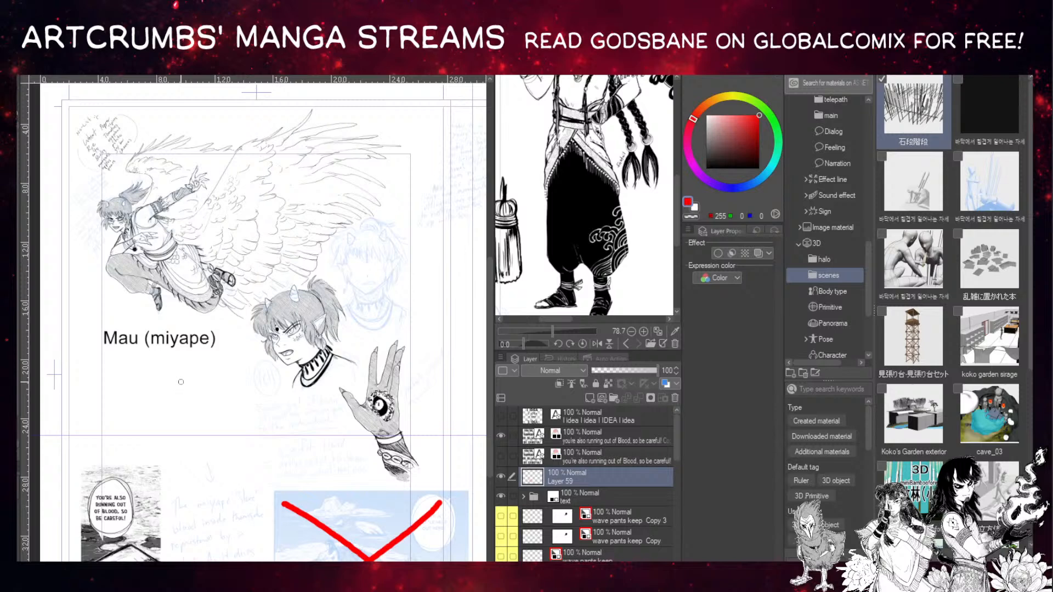
Draw a red rectangular frame below the Mau (miyape) caption and a smaller one beside the hand sketch.
mouse_move(100, 359)
left_mouse_down()
mouse_move(100, 437)
mouse_move(261, 357)
left_mouse_up()
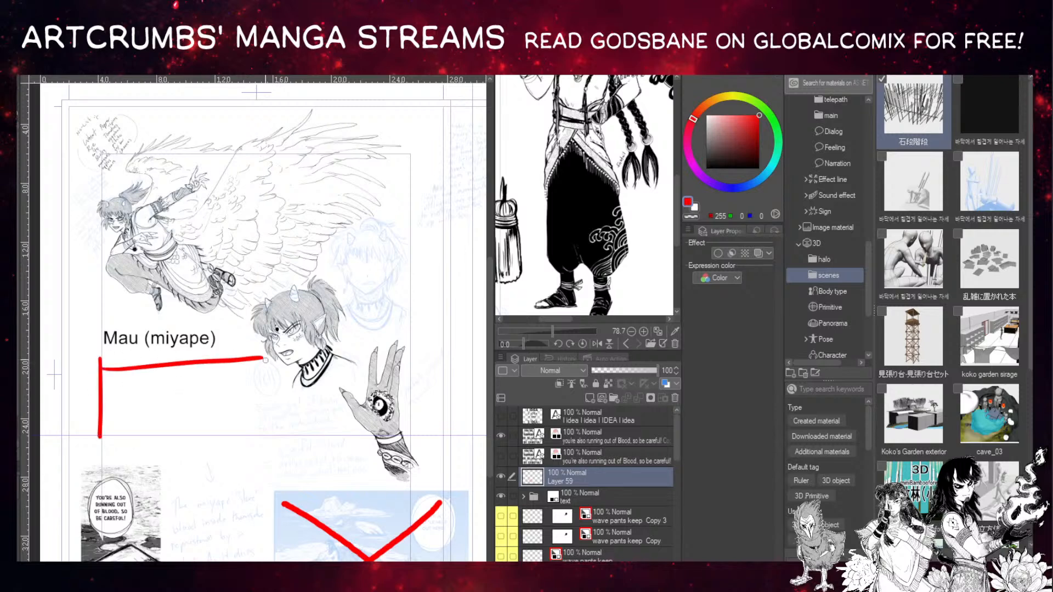
key("ctrl+z")
mouse_move(129, 379)
left_mouse_down()
mouse_move(219, 377)
mouse_move(223, 437)
left_mouse_up()
left_click_drag(108, 435, 209, 434)
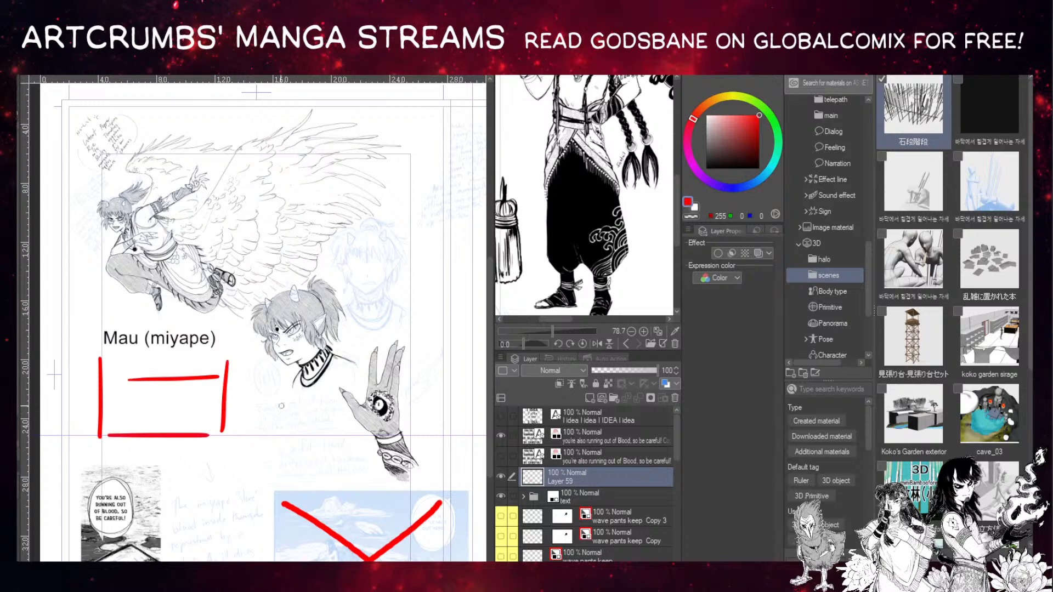
left_click_drag(277, 409, 272, 463)
left_click_drag(277, 408, 336, 409)
left_click_drag(331, 435, 336, 436)
left_click_drag(272, 462, 346, 453)
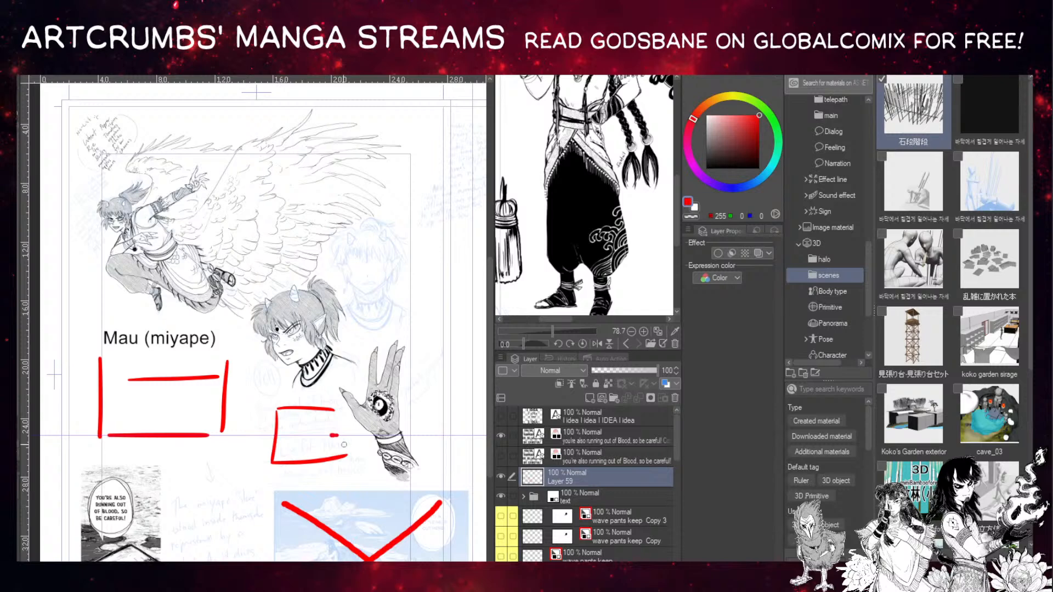
left_click_drag(336, 411, 334, 451)
Draw a red frame over the handwritten notes beside the sky panel and a striped one over the faint blue head sketch.
mouse_move(175, 498)
left_mouse_down()
mouse_move(247, 497)
mouse_move(257, 559)
left_mouse_up()
mouse_move(174, 500)
left_mouse_down()
mouse_move(171, 562)
mouse_move(249, 500)
mouse_move(253, 562)
left_mouse_up()
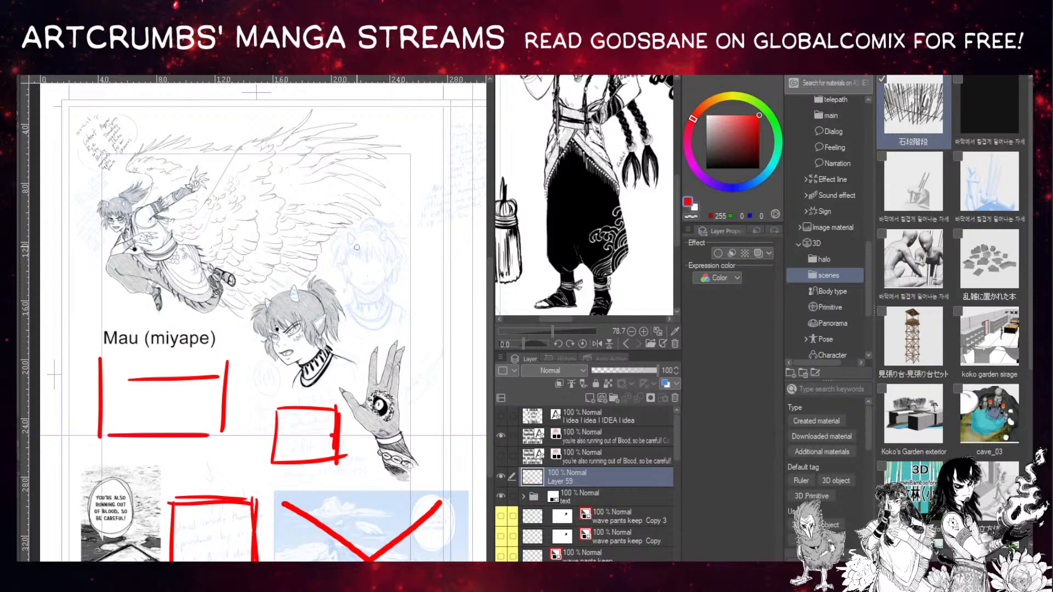
left_click_drag(347, 245, 419, 243)
left_click_drag(362, 262, 404, 259)
left_click_drag(359, 277, 400, 274)
mouse_move(355, 289)
left_mouse_down()
mouse_move(394, 287)
mouse_move(385, 312)
left_mouse_up()
left_click_drag(350, 248, 350, 308)
left_click_drag(399, 242, 401, 312)
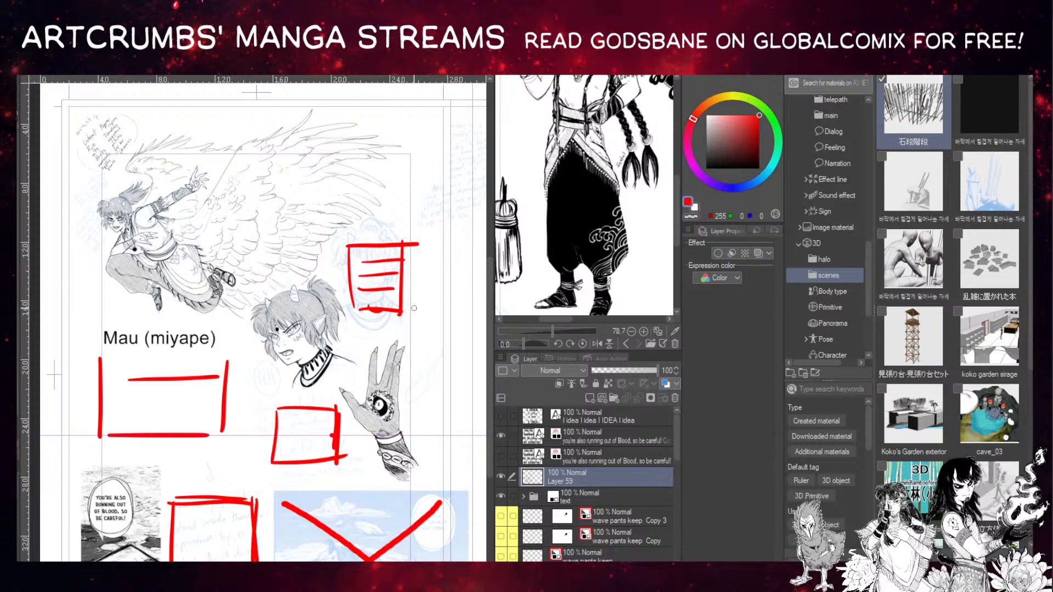
Erase the red frames beside the hand sketch and below the Mau (miyape) caption, then clear the selection.
mouse_move(278, 408)
left_mouse_down()
mouse_move(277, 456)
mouse_move(282, 408)
mouse_move(299, 460)
mouse_move(327, 446)
mouse_move(325, 409)
left_mouse_up()
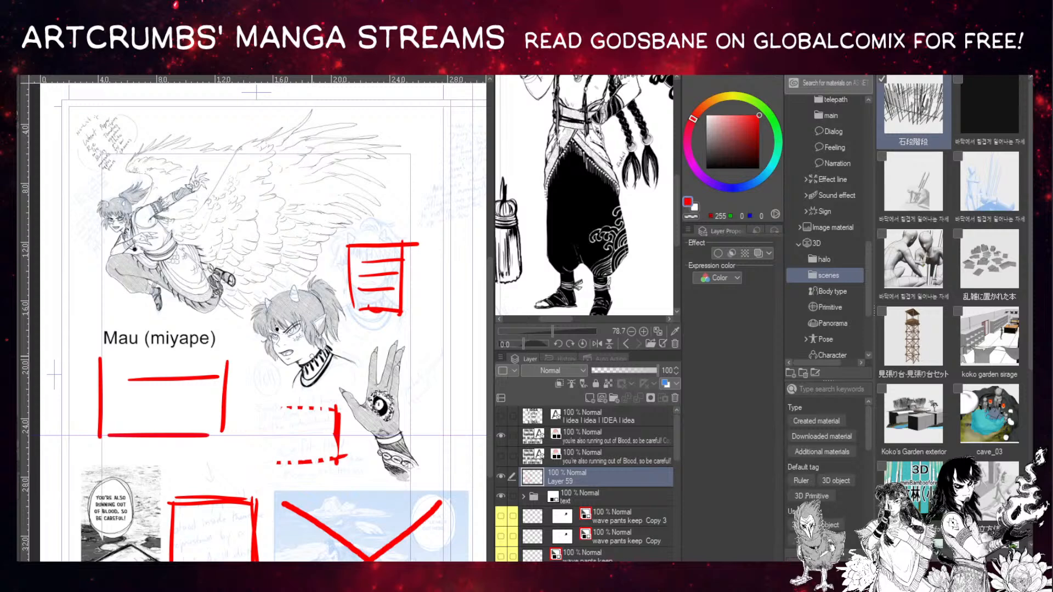
mouse_move(352, 447)
left_mouse_down()
mouse_move(347, 387)
mouse_move(379, 445)
mouse_move(377, 462)
mouse_move(355, 461)
left_mouse_up()
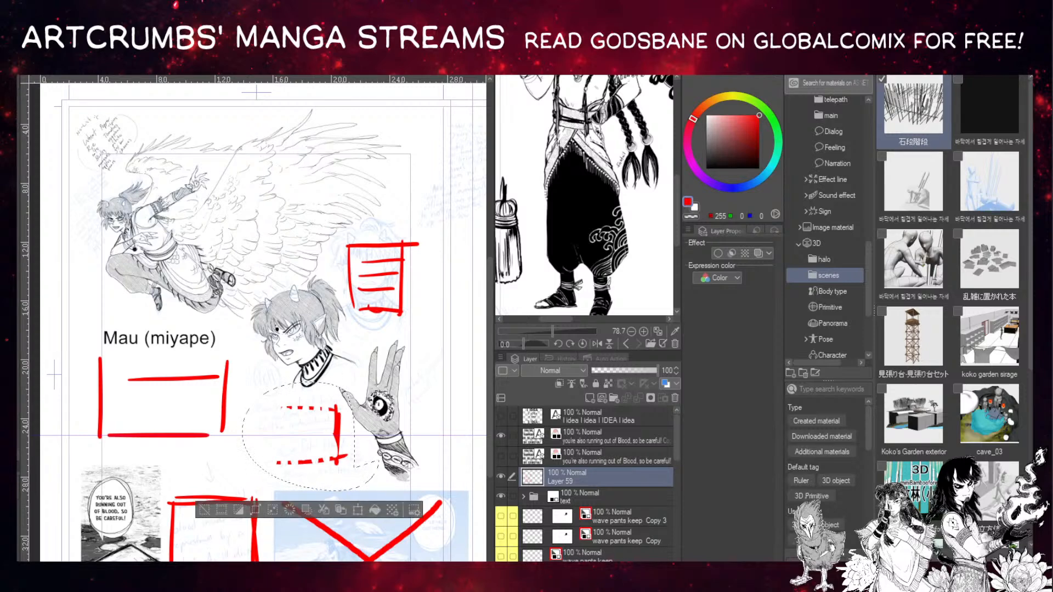
key("Delete")
mouse_move(169, 356)
left_mouse_down()
mouse_move(112, 434)
mouse_move(151, 450)
mouse_move(255, 430)
mouse_move(222, 332)
left_mouse_up()
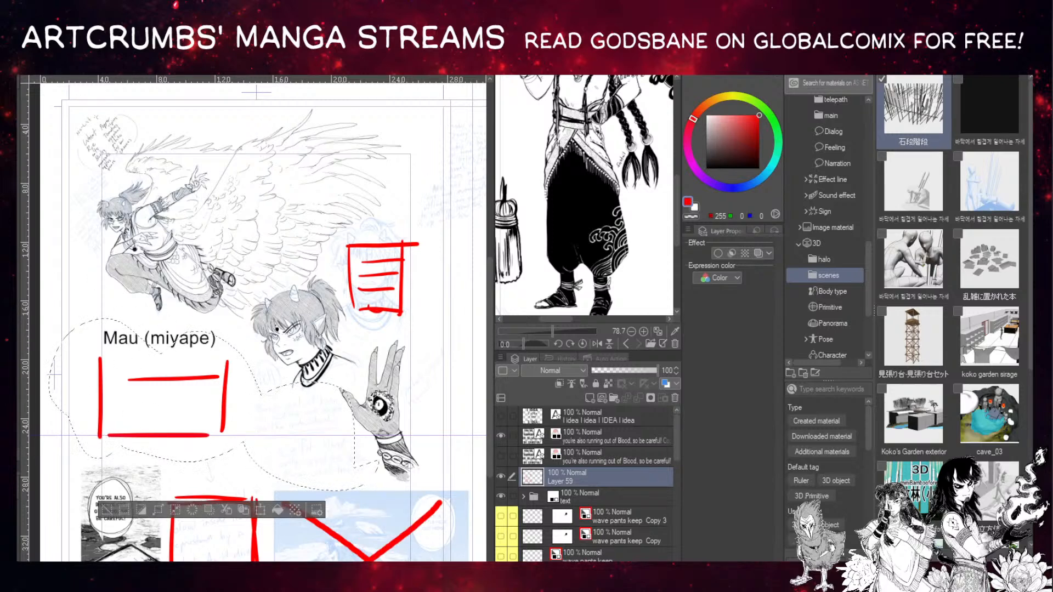
key("ctrl+d")
left_click_drag(181, 309, 135, 452)
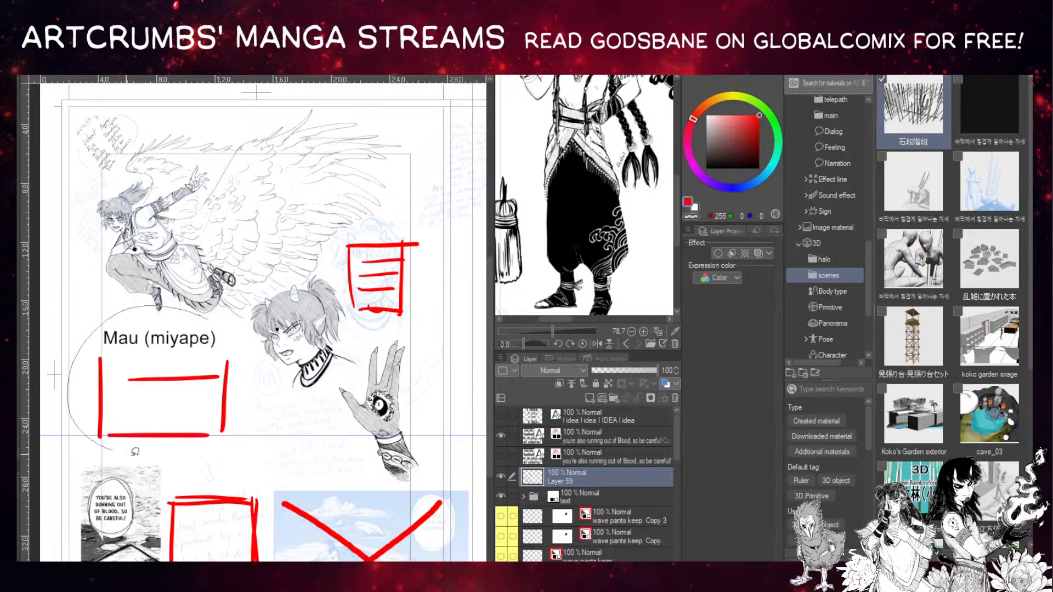
left_click_drag(198, 312, 181, 310)
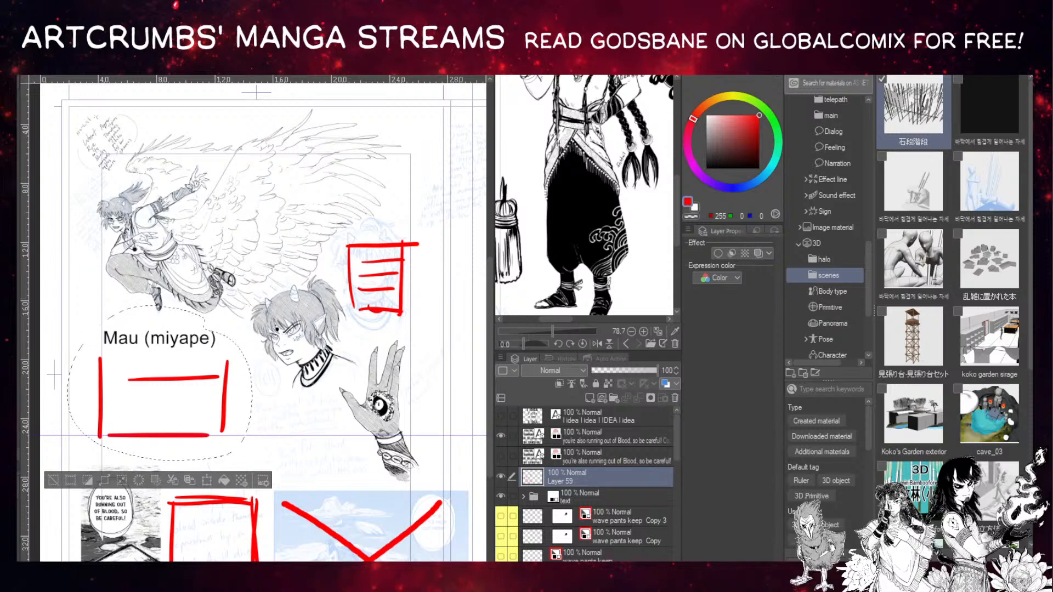
key("Delete")
key("ctrl+d")
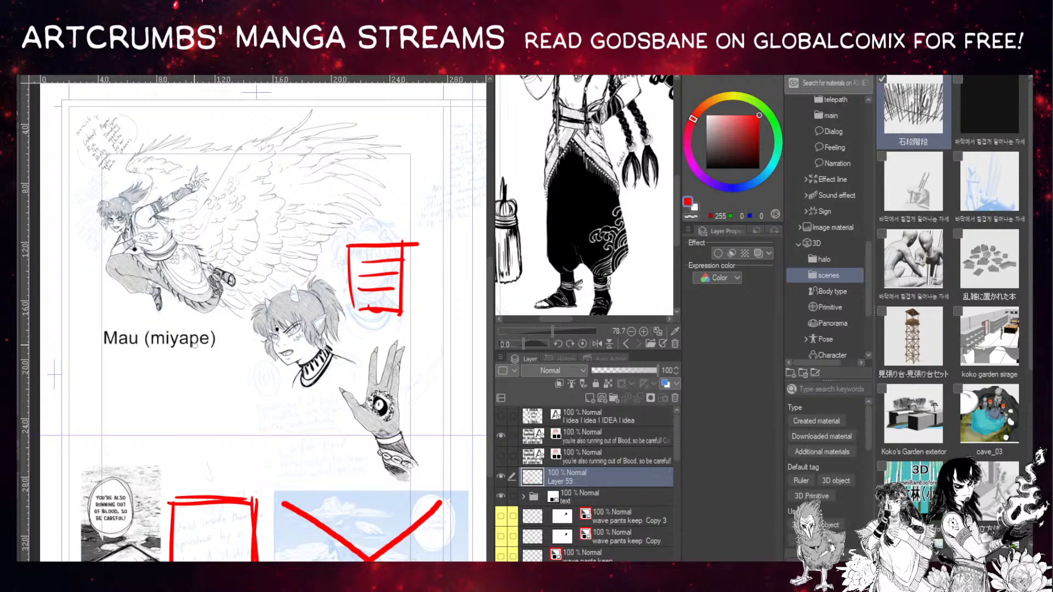
Draw a wide red rectangle just above the framed handwritten notes.
left_click_drag(196, 456, 334, 440)
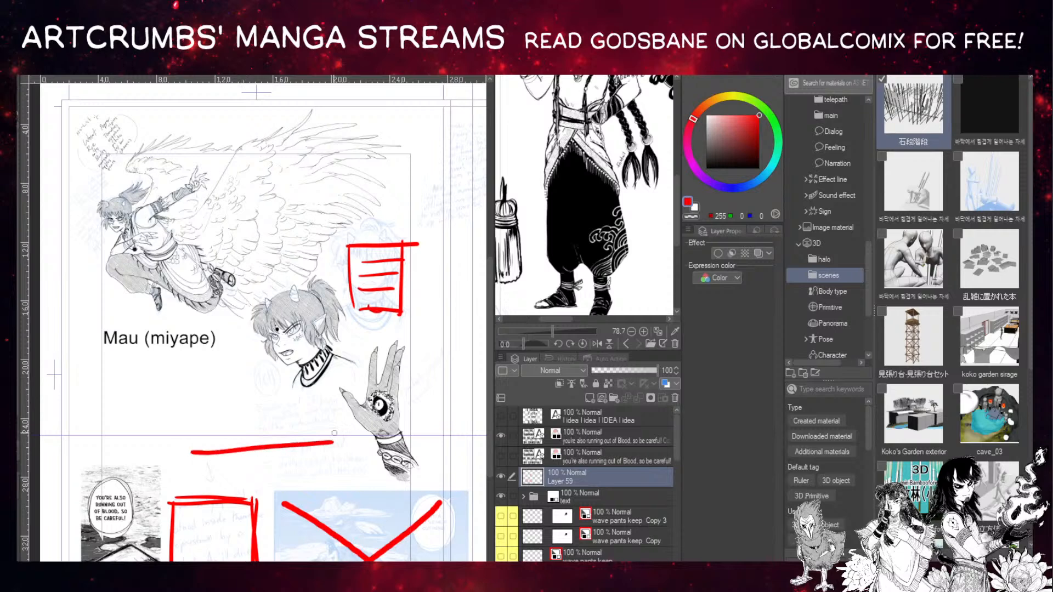
key("ctrl+z")
mouse_move(191, 432)
left_mouse_down()
mouse_move(332, 440)
mouse_move(333, 473)
mouse_move(180, 474)
mouse_move(343, 469)
left_mouse_up()
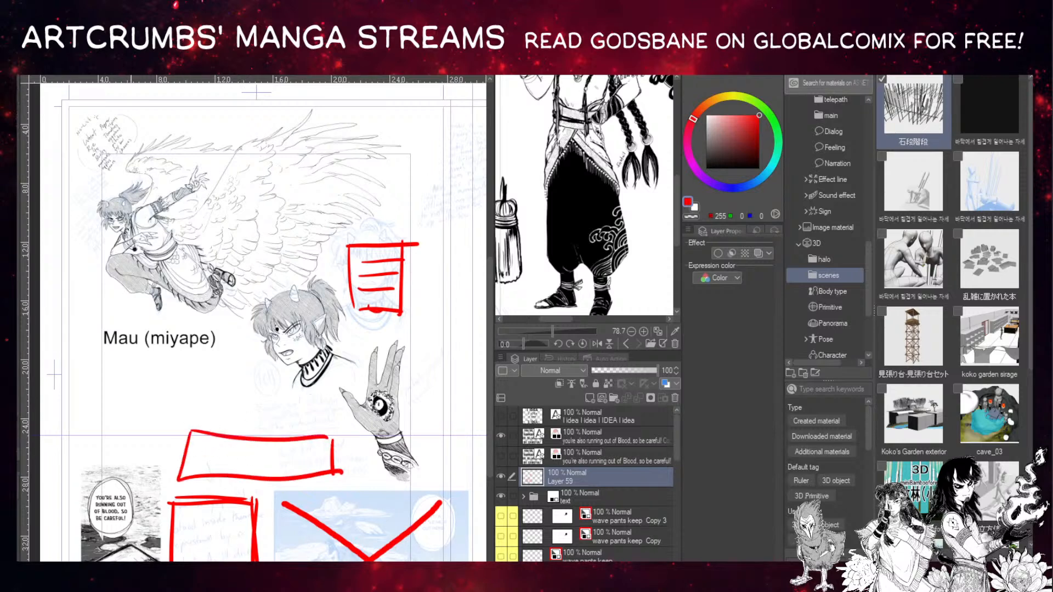
Select Folder 3, which holds the speech-bubble panel, and move its artwork slightly up and to the right.
left_click(90, 510, "ctrl+shift")
left_click(548, 419)
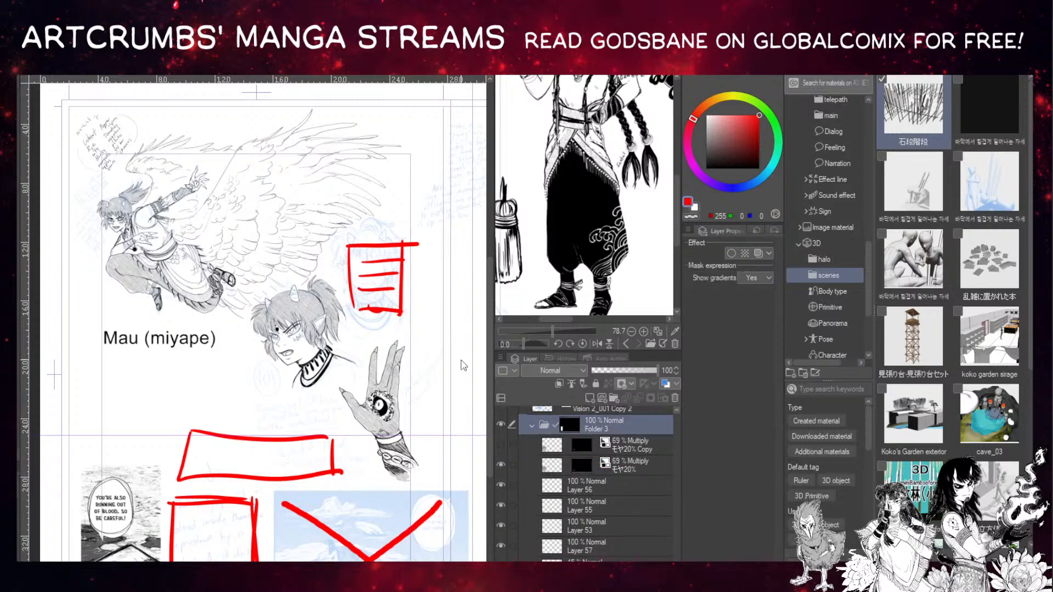
left_click_drag(117, 518, 159, 451)
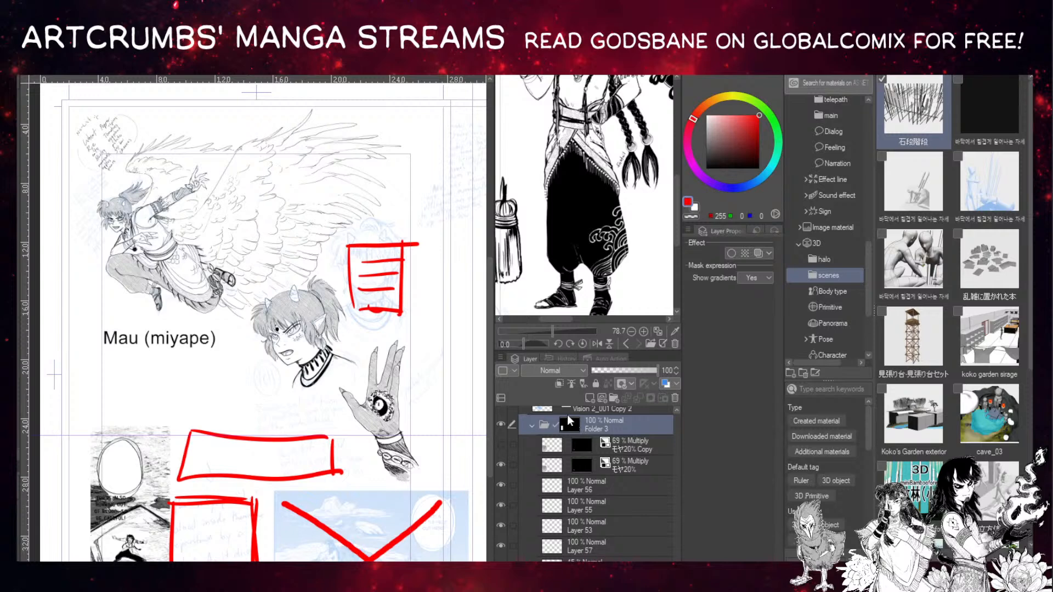
Select the panel area from Folder 3's mask and add a new layer above the モヤ20% Copy layer.
left_click(570, 423)
left_click(570, 426, "ctrl")
left_click_drag(129, 493, 130, 498)
key("ctrl+z")
left_click(567, 452)
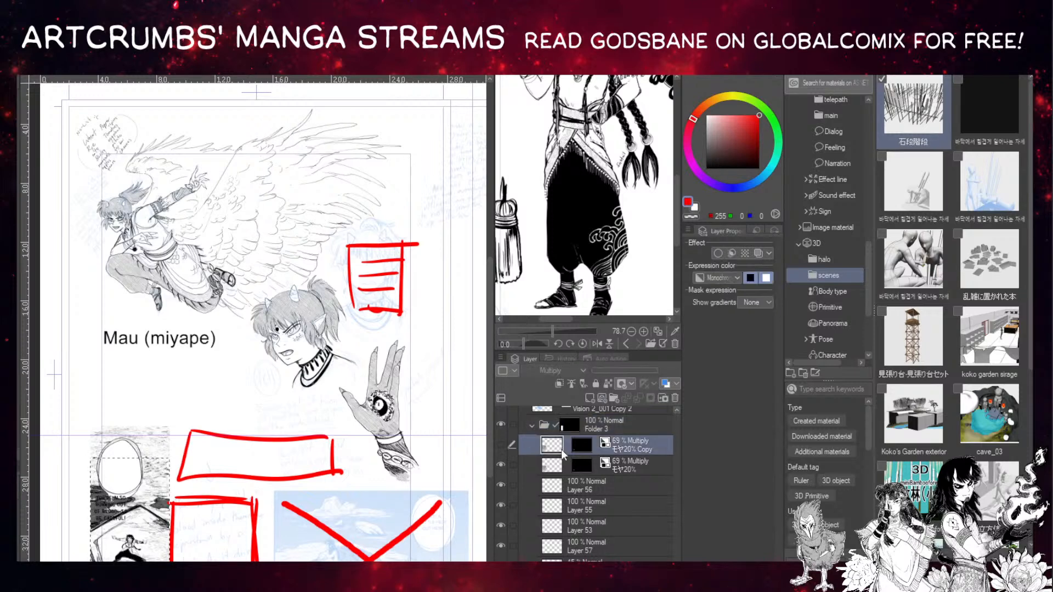
left_click(589, 397)
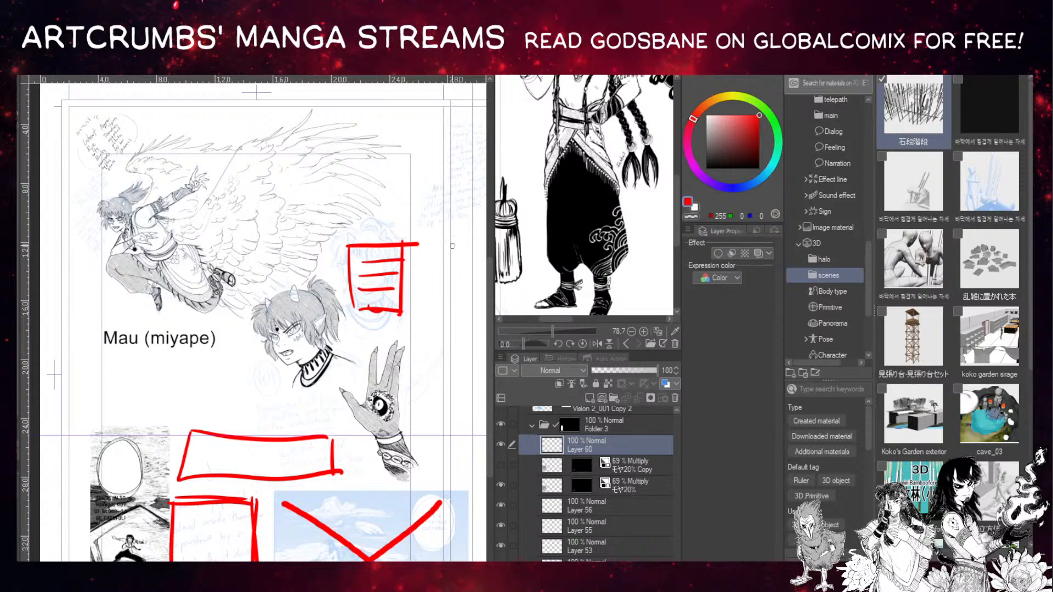
Change the drawing colour to a dark grey with RGB 91, 91, 91.
left_click_drag(730, 125, 706, 169)
left_click(706, 149)
left_click(706, 168)
left_click(706, 149)
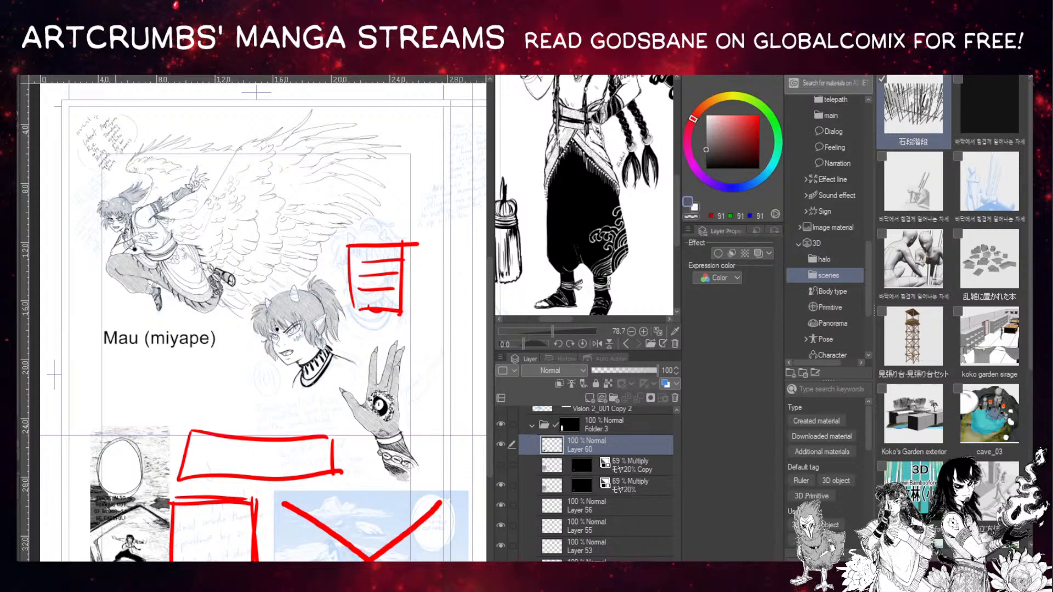